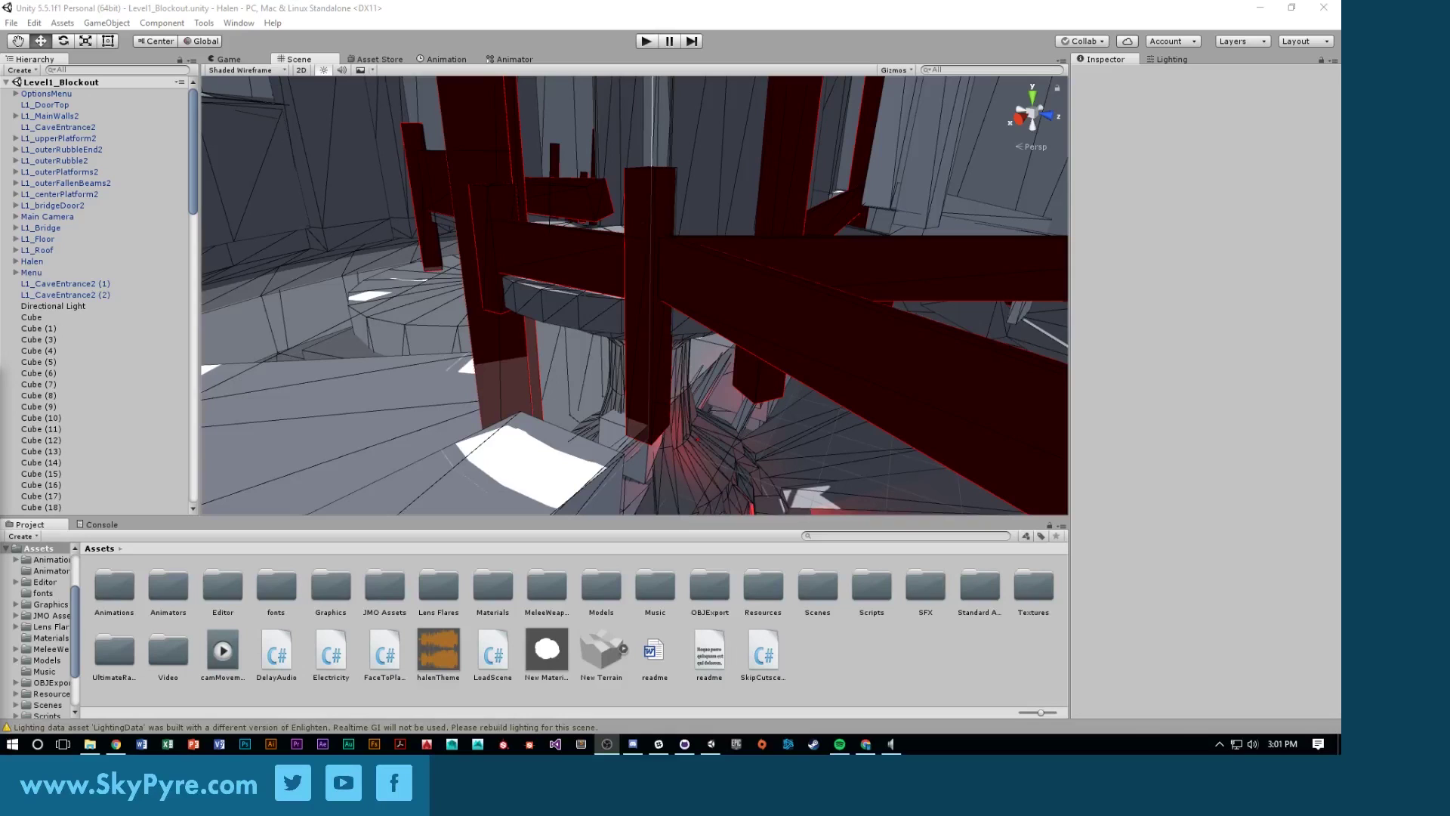
Examine the Level1_Blockout scene from the lower floor to the upper beams and platforms
{"action": "right_click_drag", "start_coordinate": [674, 254], "coordinate": [662, 337]}
{"action": "key", "text": "w"}
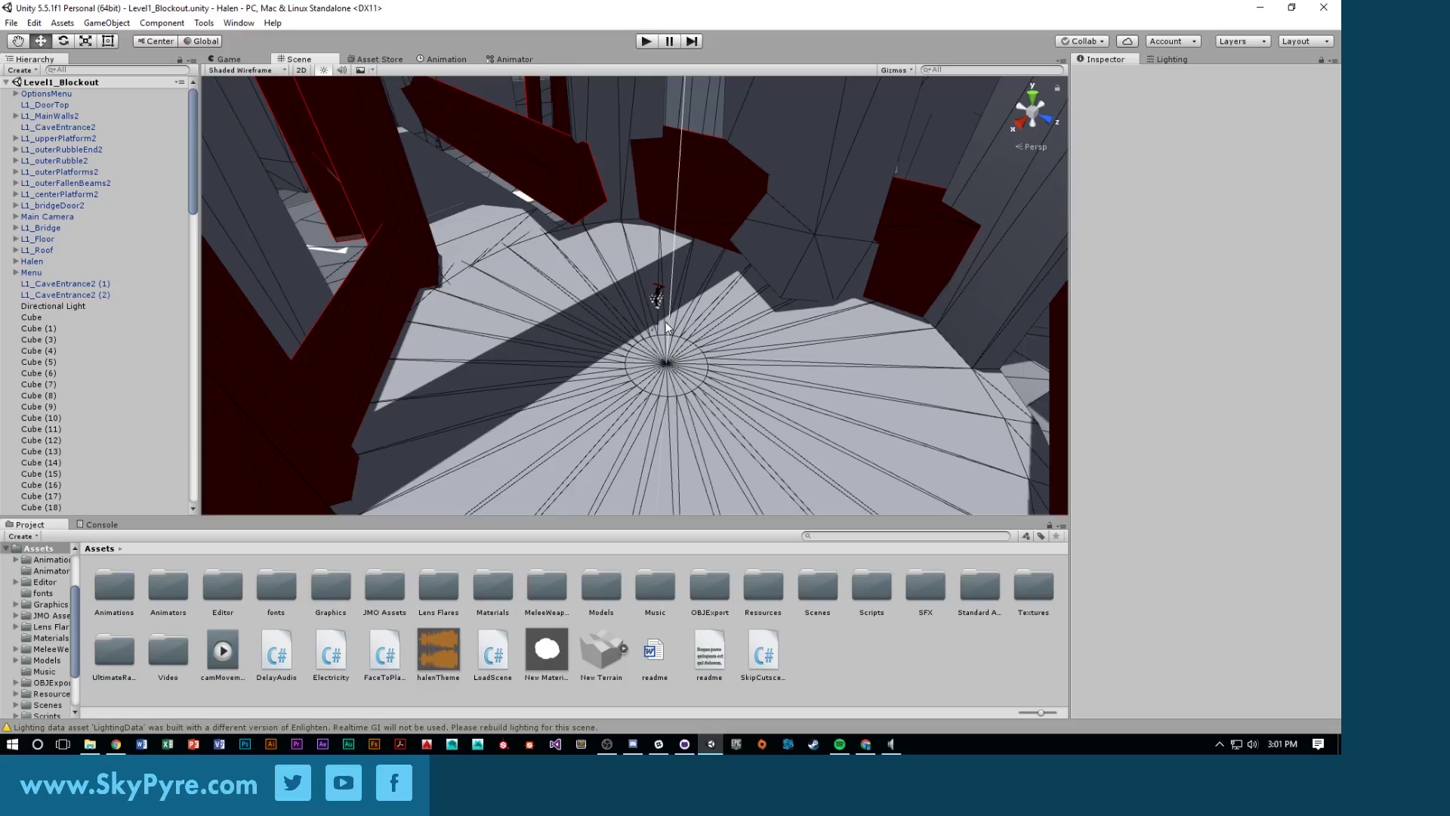
{"action": "right_click_drag", "start_coordinate": [645, 414], "coordinate": [737, 312]}
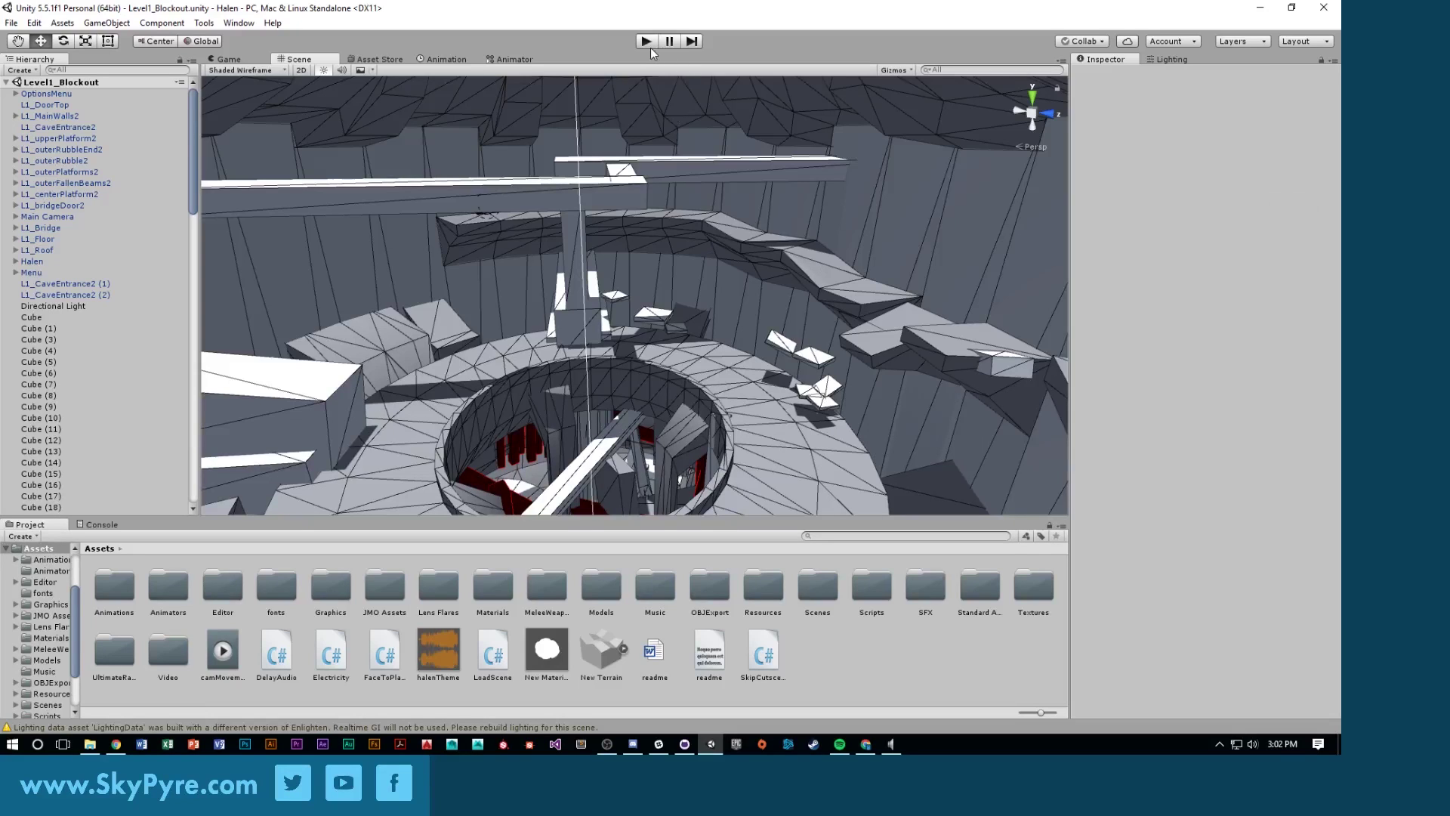
{"action": "left_click_drag", "start_coordinate": [686, 283], "coordinate": [512, 285], "text": "alt"}
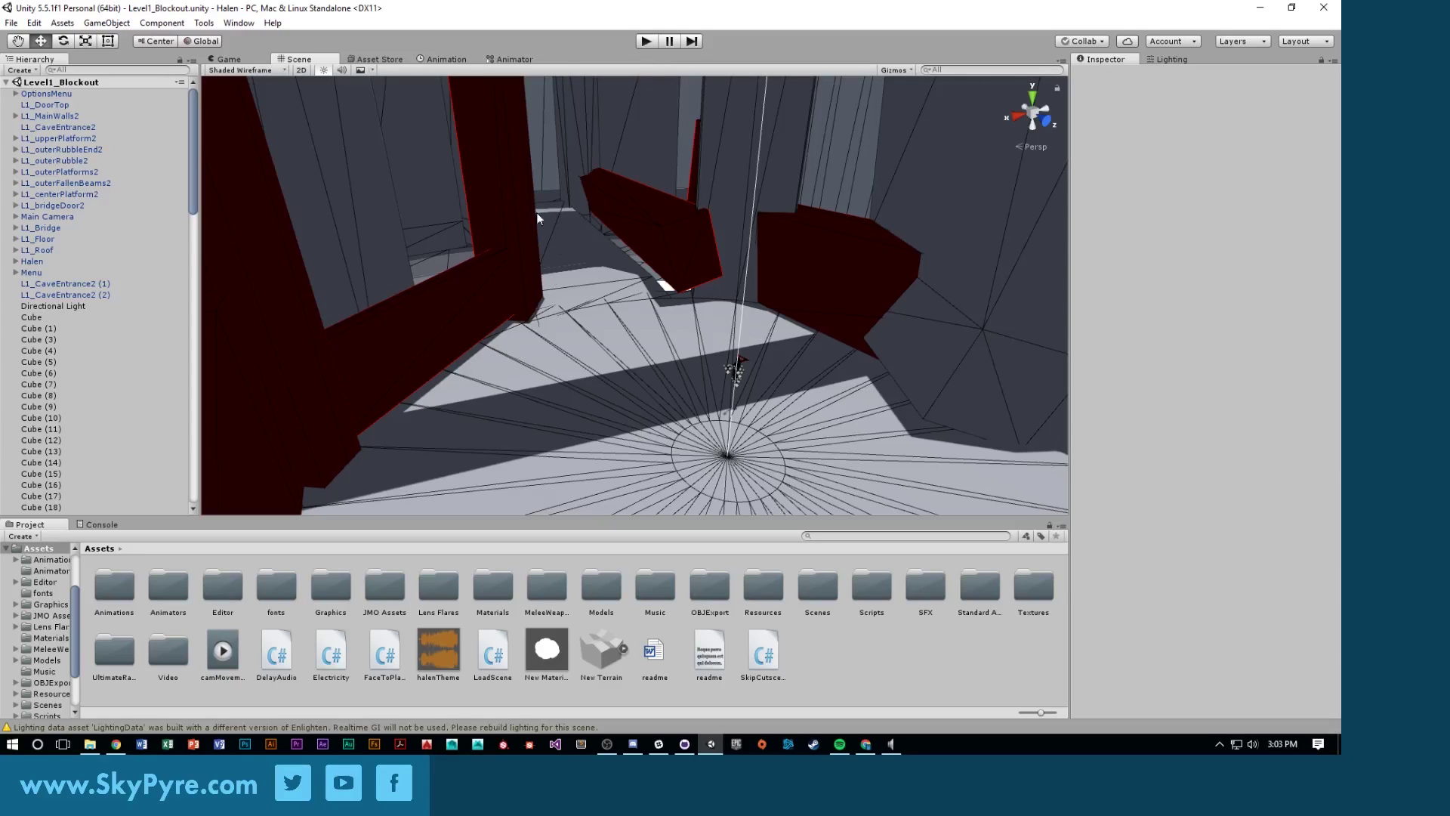
{"action": "right_click_drag", "start_coordinate": [622, 283], "coordinate": [857, 304]}
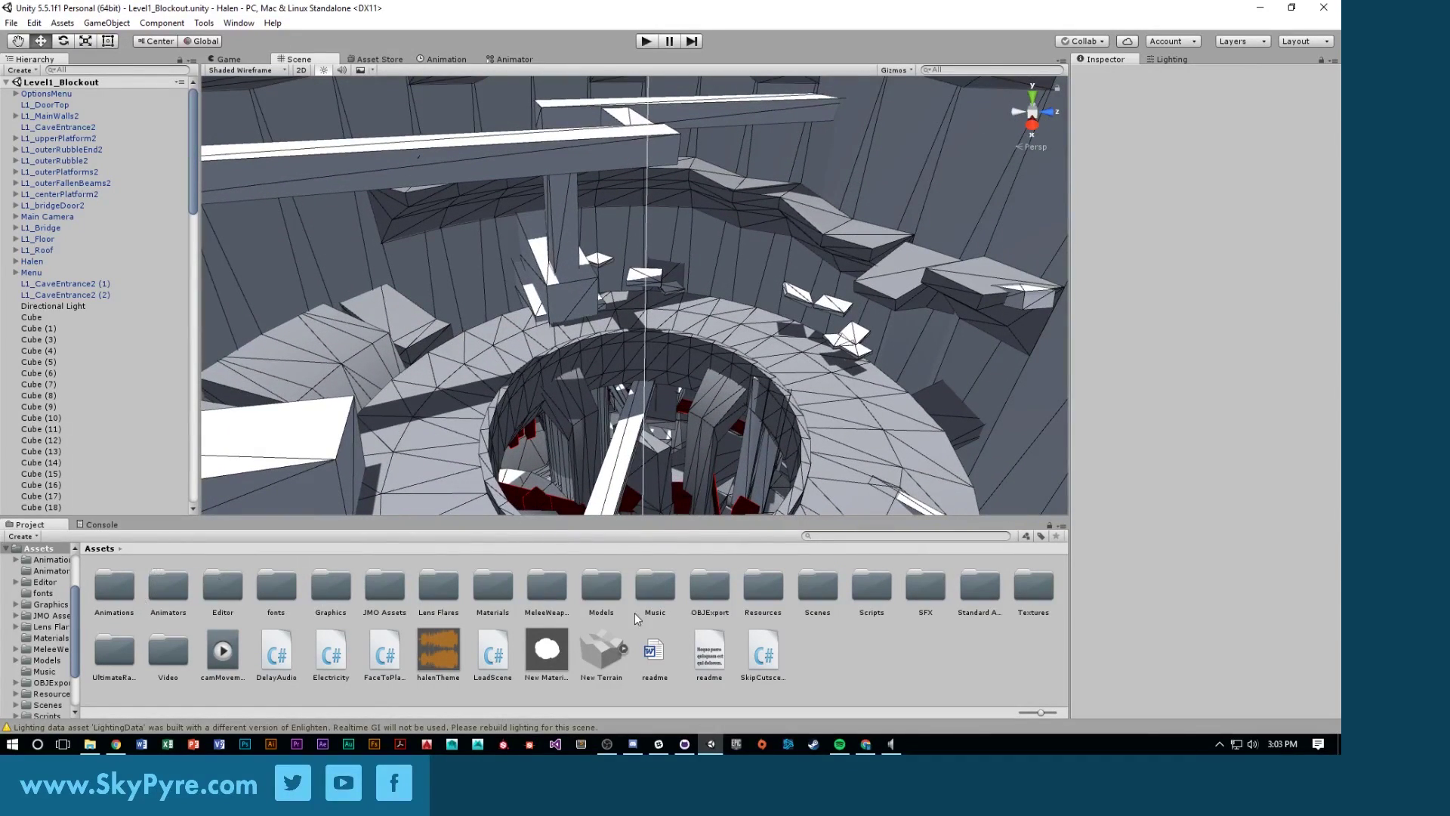
Create a new scene named Level3_Blockout in the Scenes folder
{"action": "double_click", "coordinate": [818, 587]}
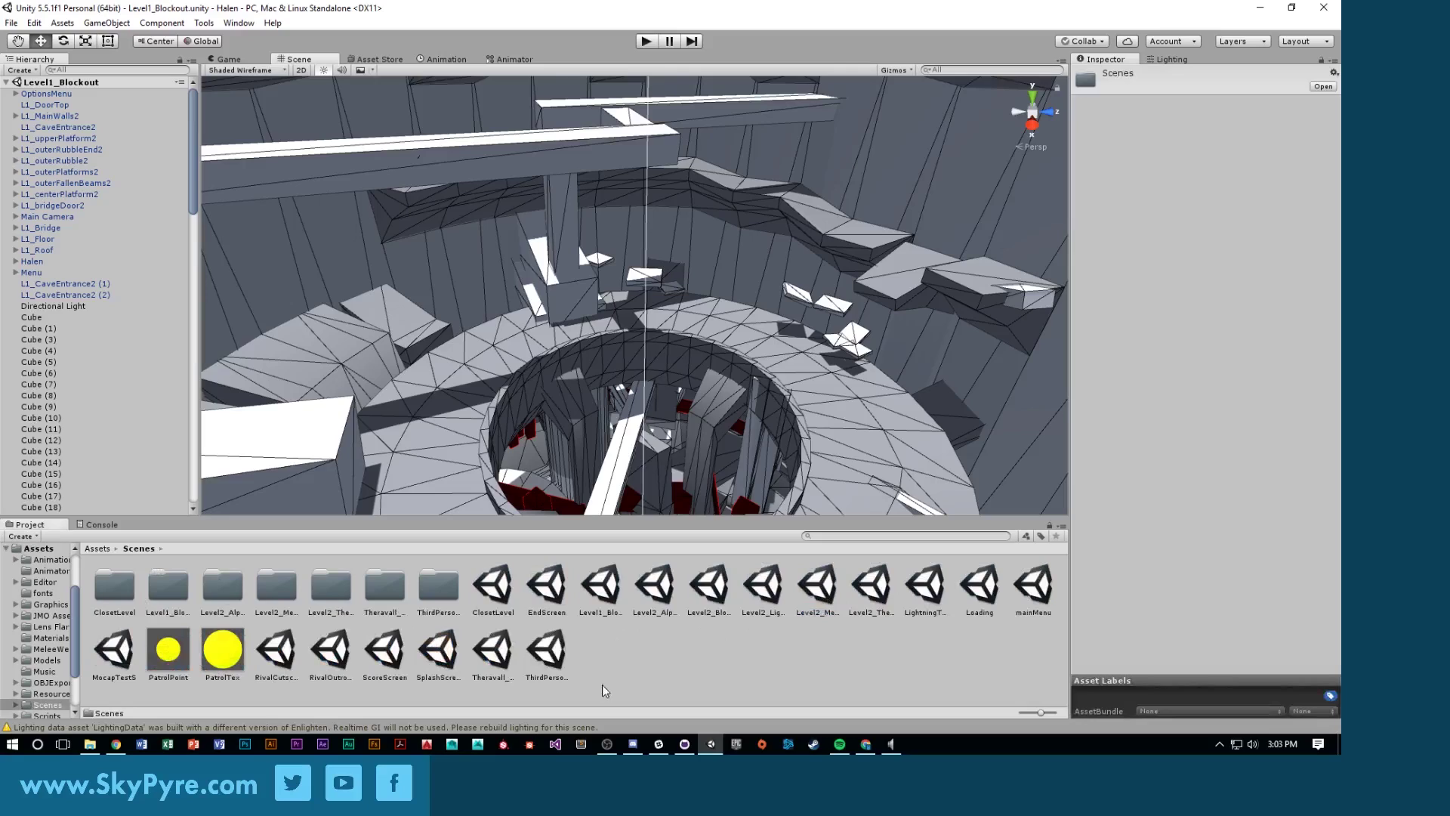
{"action": "right_click", "coordinate": [633, 676]}
{"action": "left_click", "coordinate": [737, 420]}
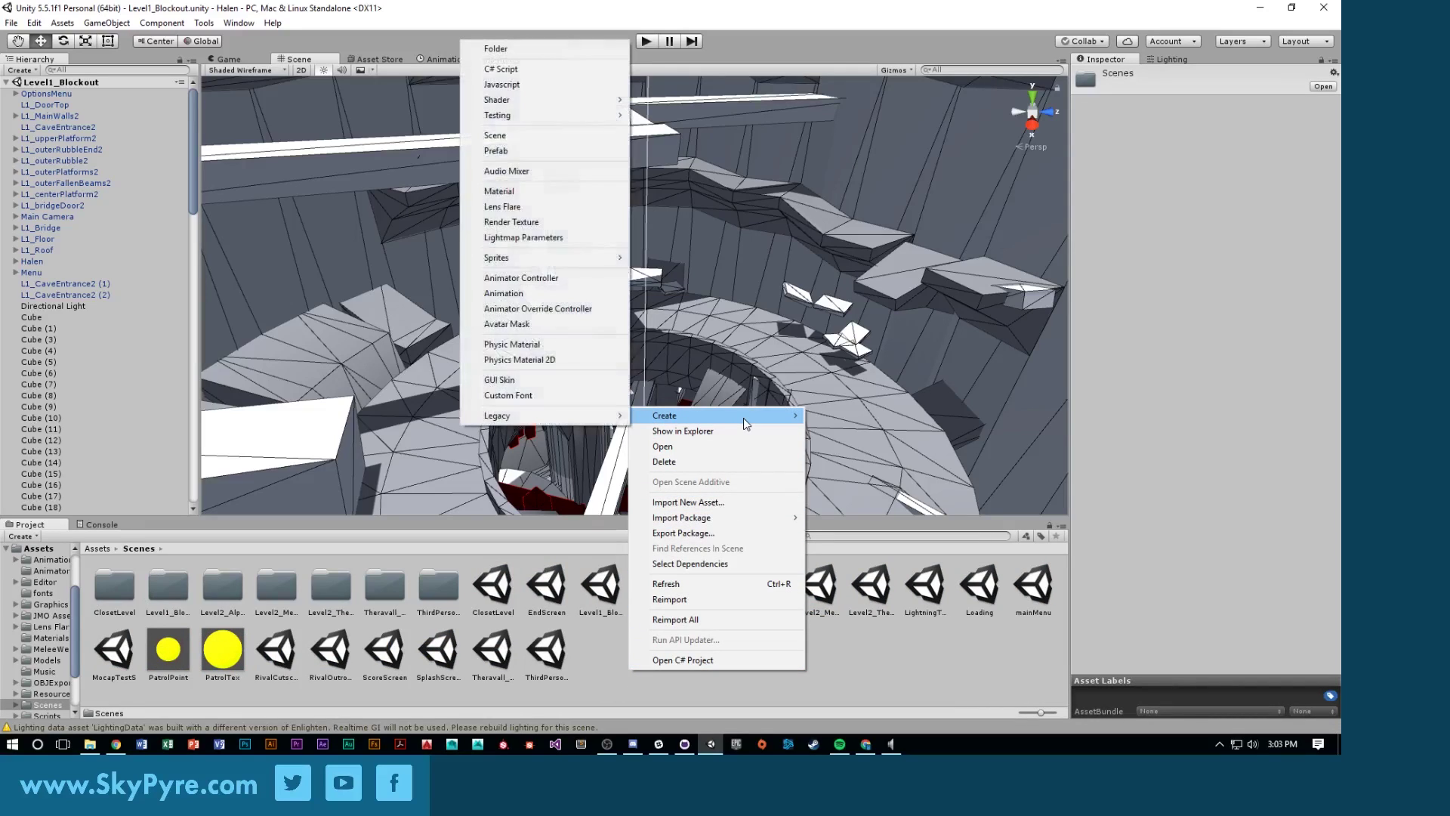
{"action": "left_click", "coordinate": [558, 136]}
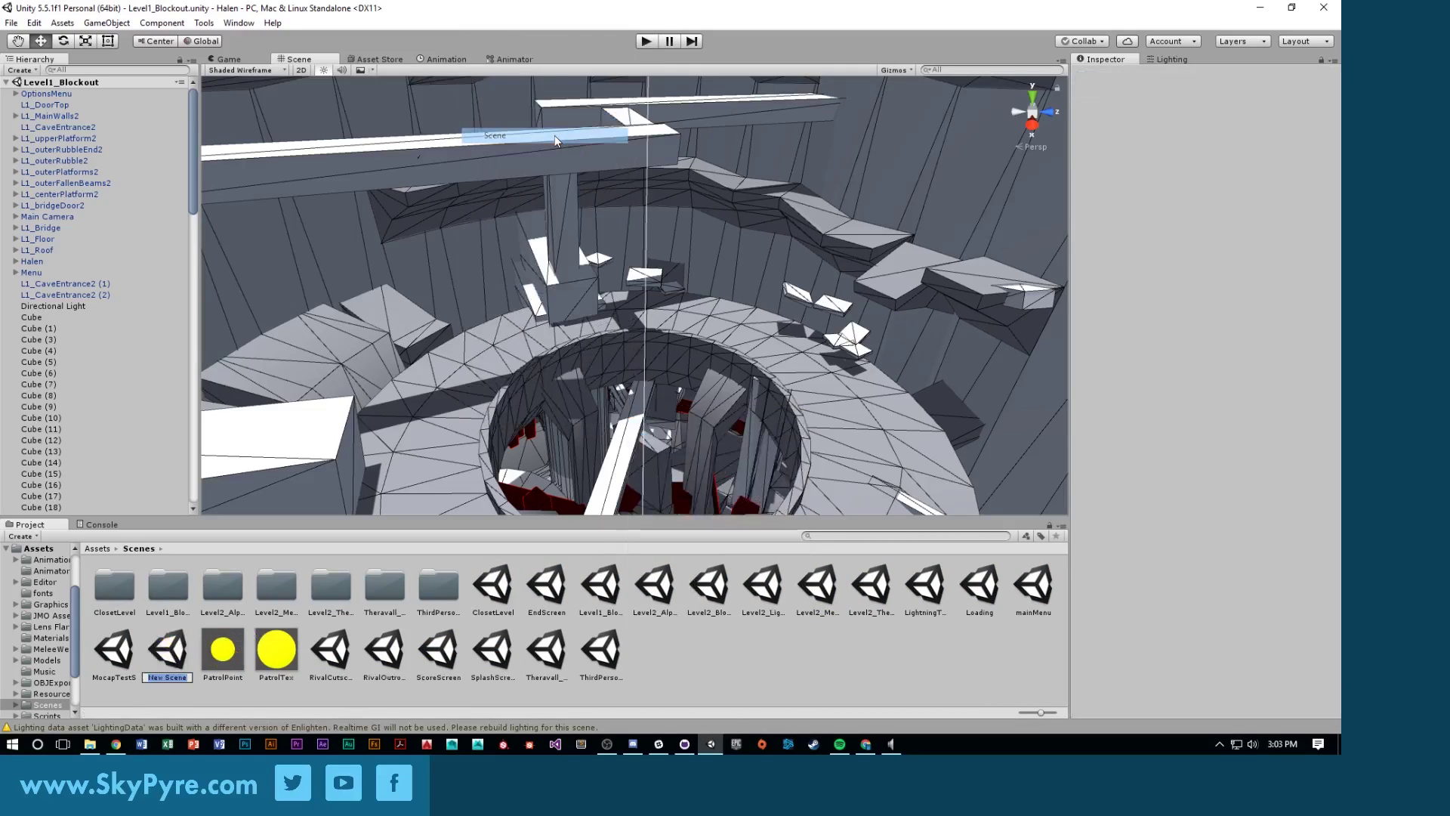
{"action": "type", "text": "L"}
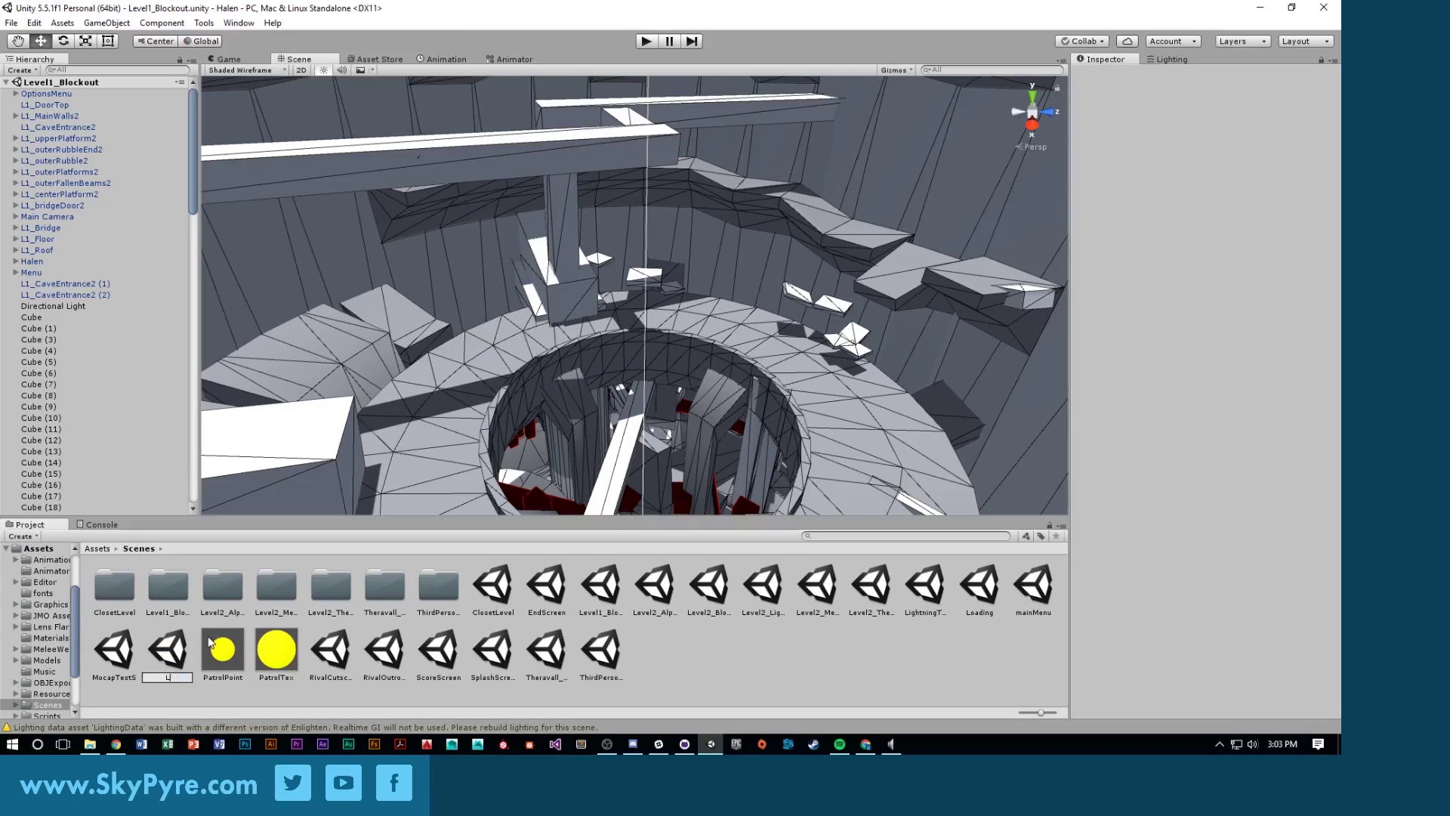
{"action": "type", "text": "evel3_Blockout"}
{"action": "key", "text": "Return"}
Open the Level3_Blockout scene and look over its empty ground area
{"action": "left_click", "coordinate": [932, 623]}
{"action": "double_click", "coordinate": [936, 585]}
{"action": "left_click_drag", "start_coordinate": [717, 342], "coordinate": [809, 369], "text": "alt"}
{"action": "left_click_drag", "start_coordinate": [654, 332], "coordinate": [580, 198], "text": "alt"}
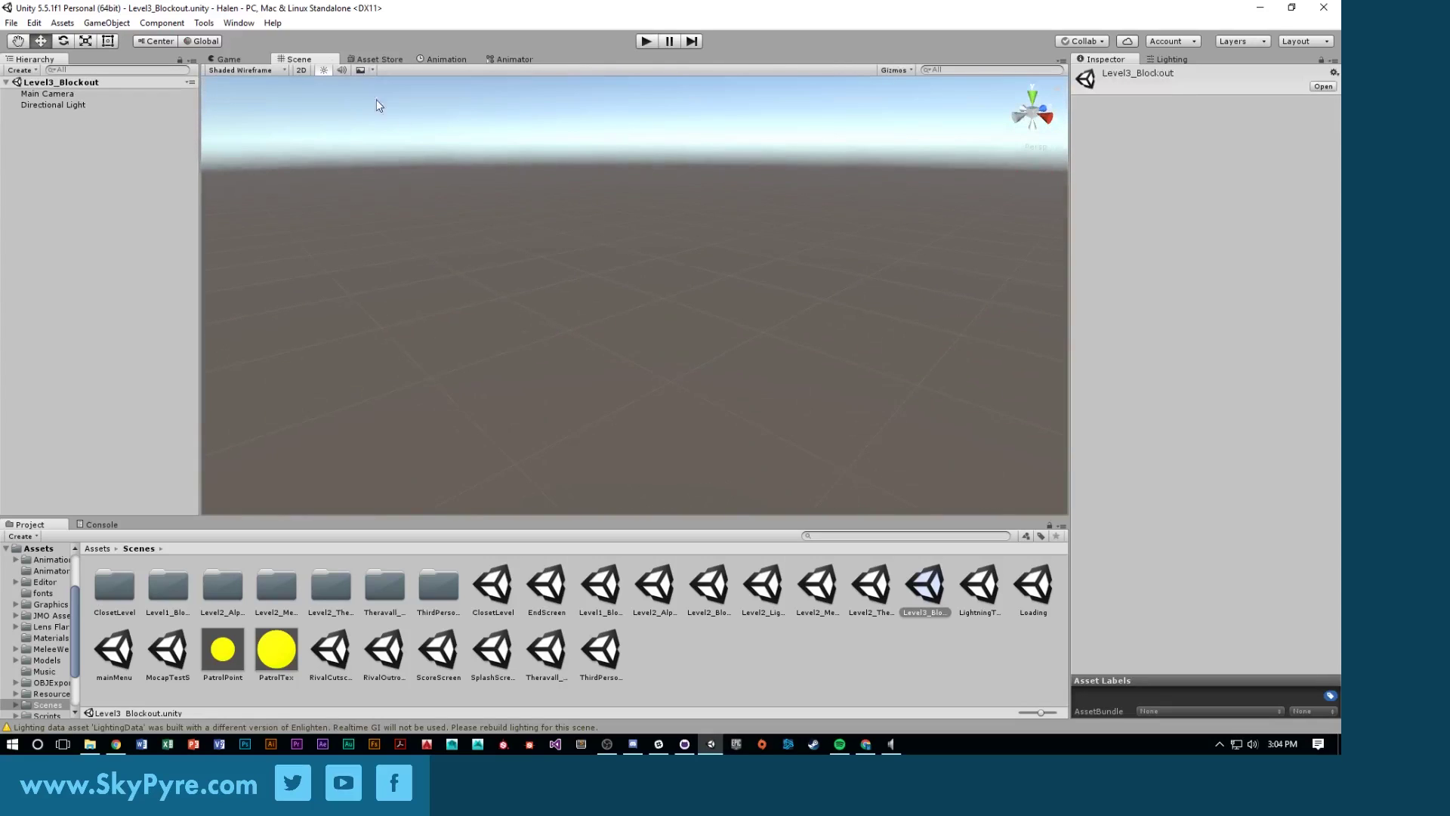
{"action": "left_click_drag", "start_coordinate": [450, 237], "coordinate": [356, 295], "text": "alt"}
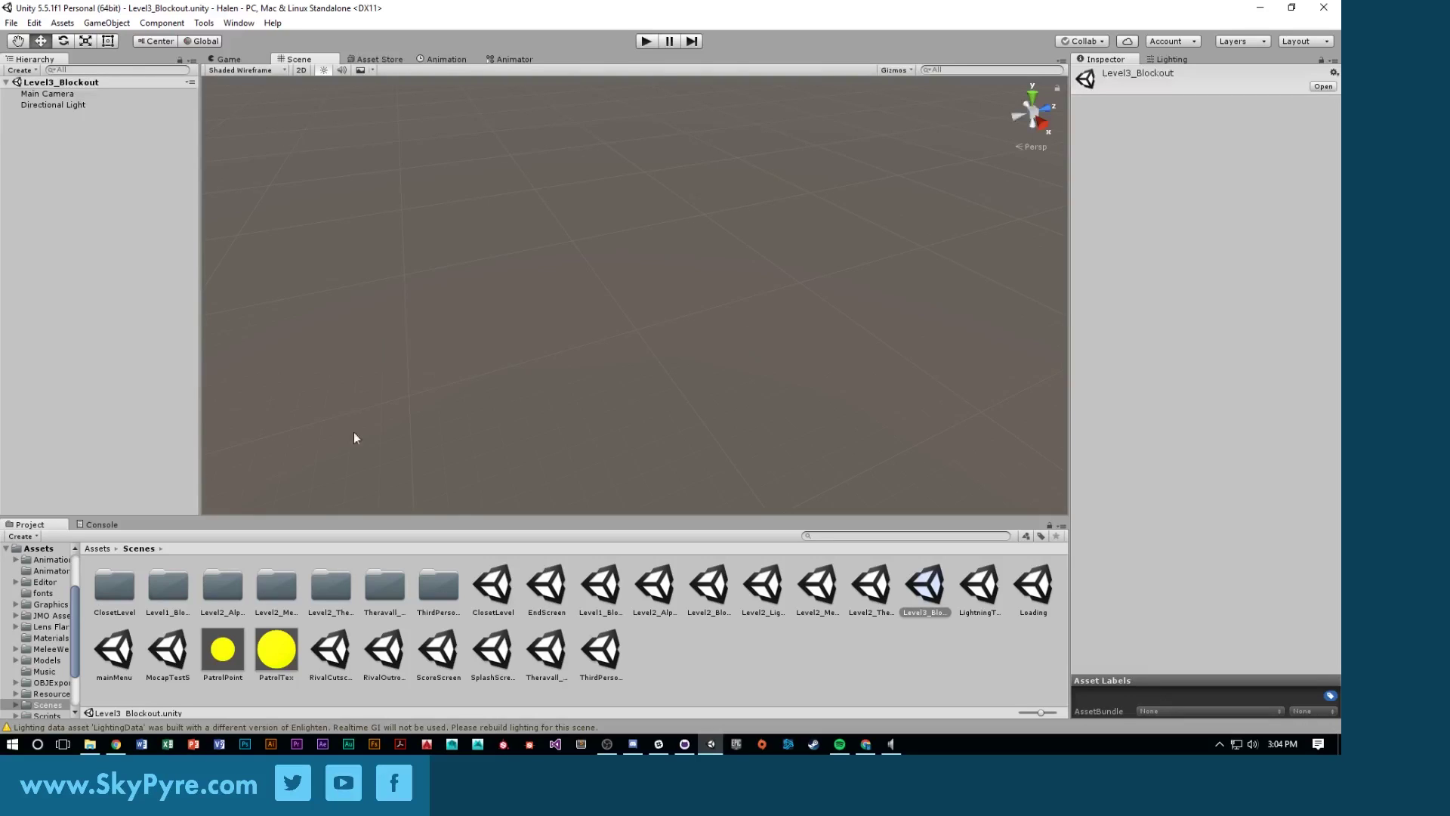
Add a 3D cube to the Level3_Blockout scene
{"action": "right_click", "coordinate": [96, 135]}
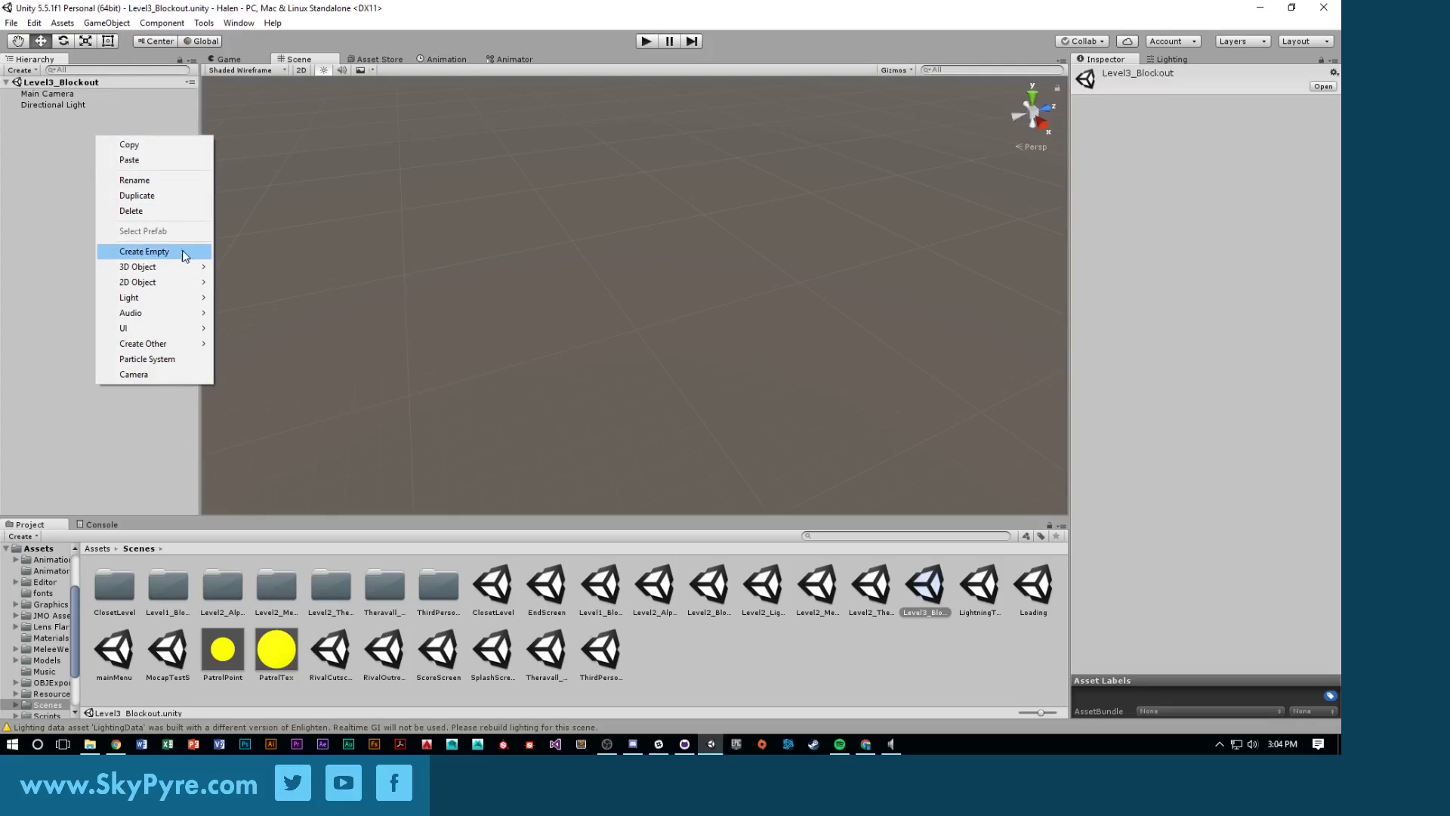
{"action": "mouse_move", "coordinate": [183, 268]}
{"action": "left_click", "coordinate": [260, 266]}
{"action": "right_click_drag", "start_coordinate": [625, 369], "coordinate": [673, 365]}
{"action": "key", "text": "w"}
{"action": "key", "text": "a"}
{"action": "key", "text": "s"}
Set the cube's position to X 0, Y 0, Z 0
{"action": "left_click", "coordinate": [1220, 115]}
{"action": "type", "text": "0"}
{"action": "key", "text": "Tab"}
{"action": "type", "text": "0"}
{"action": "key", "text": "Tab"}
Scale the cube widely along X and Z to form a broad, flat floor for the level
{"action": "type", "text": "0"}
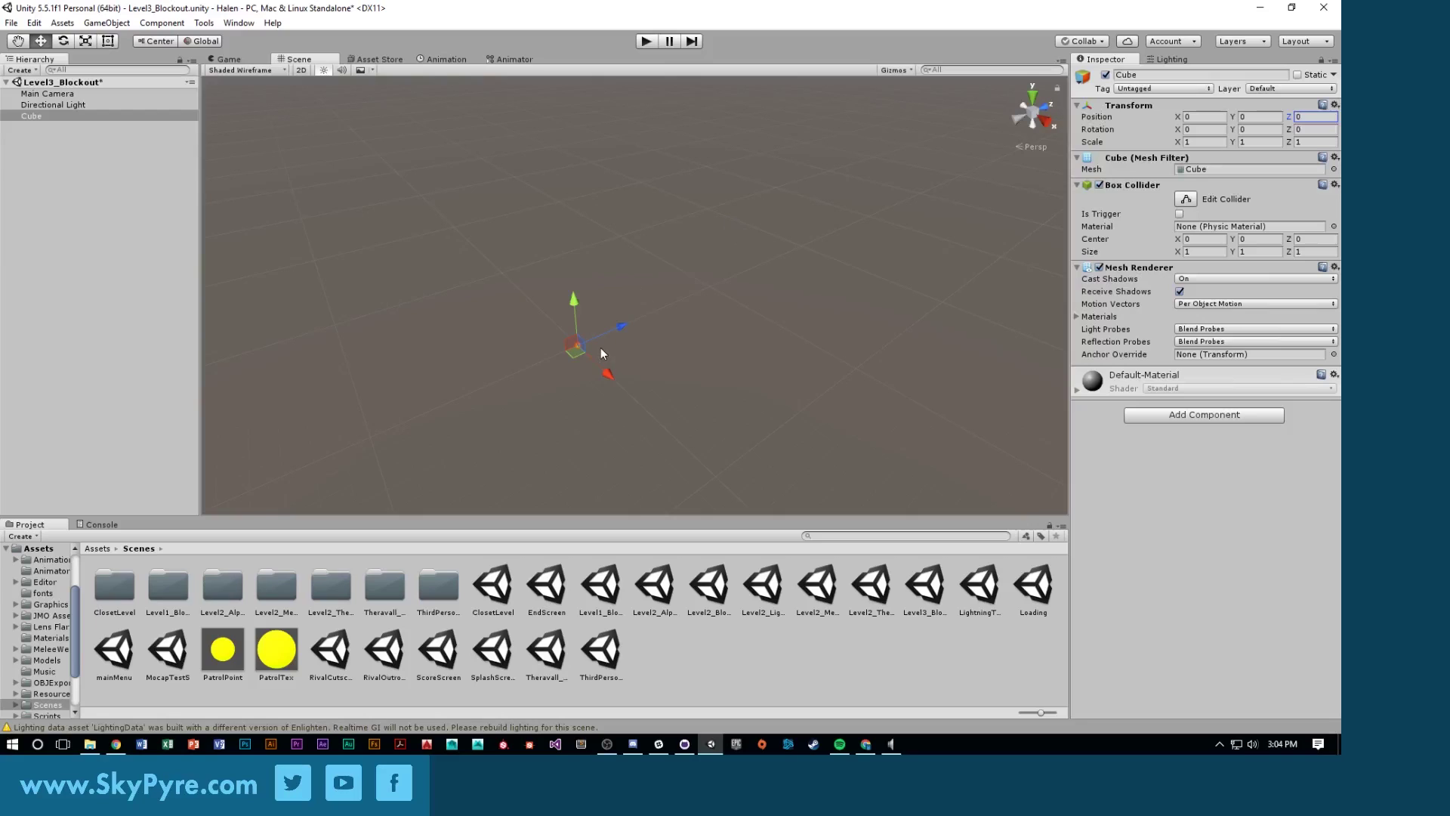
{"action": "type", "text": "f"}
{"action": "scroll", "coordinate": [697, 287], "scroll_direction": "down", "scroll_amount": 3}
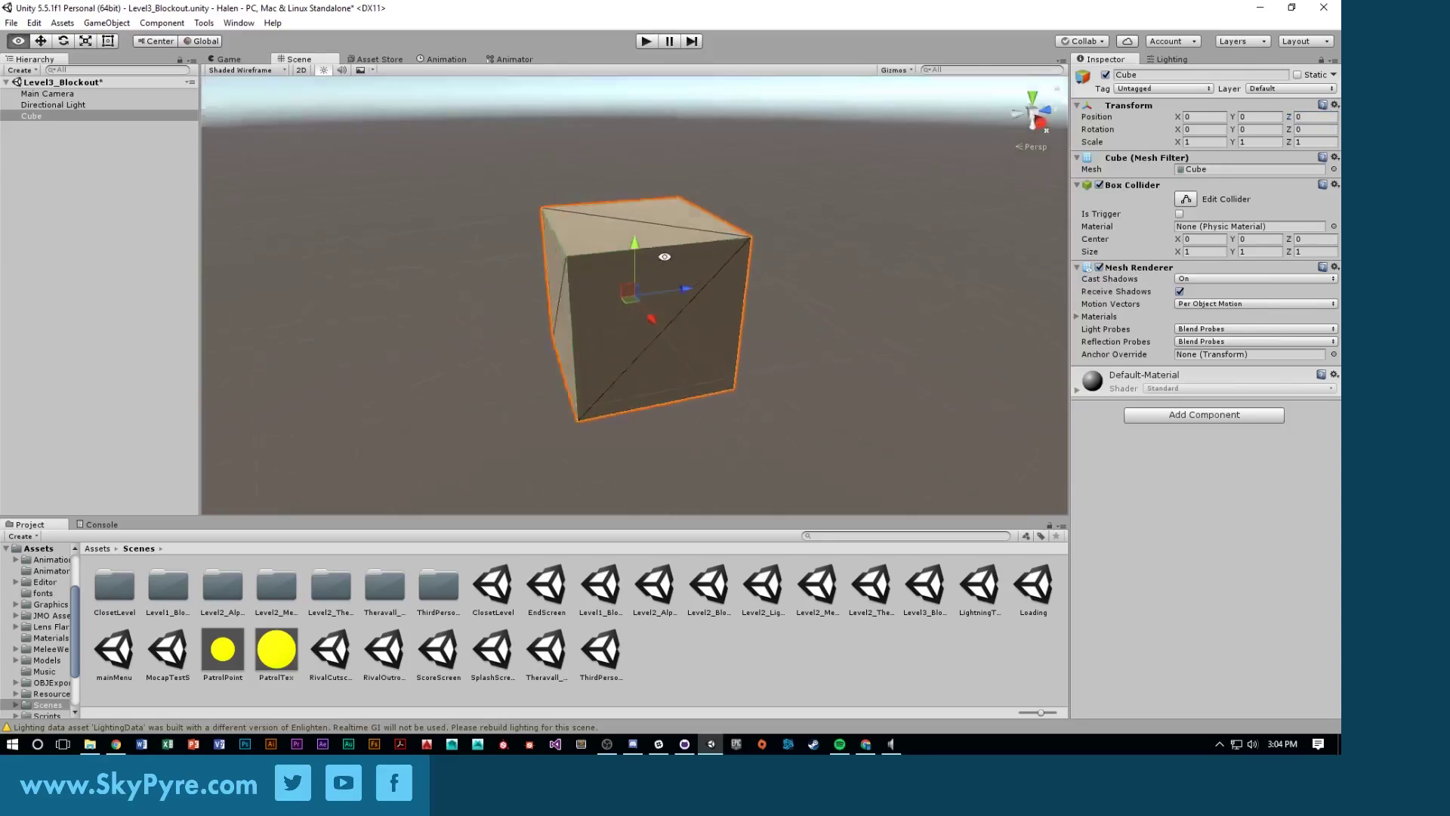
{"action": "scroll", "coordinate": [691, 311], "scroll_direction": "down", "scroll_amount": 5}
{"action": "key", "text": "r"}
{"action": "left_click_drag", "start_coordinate": [665, 321], "coordinate": [824, 446]}
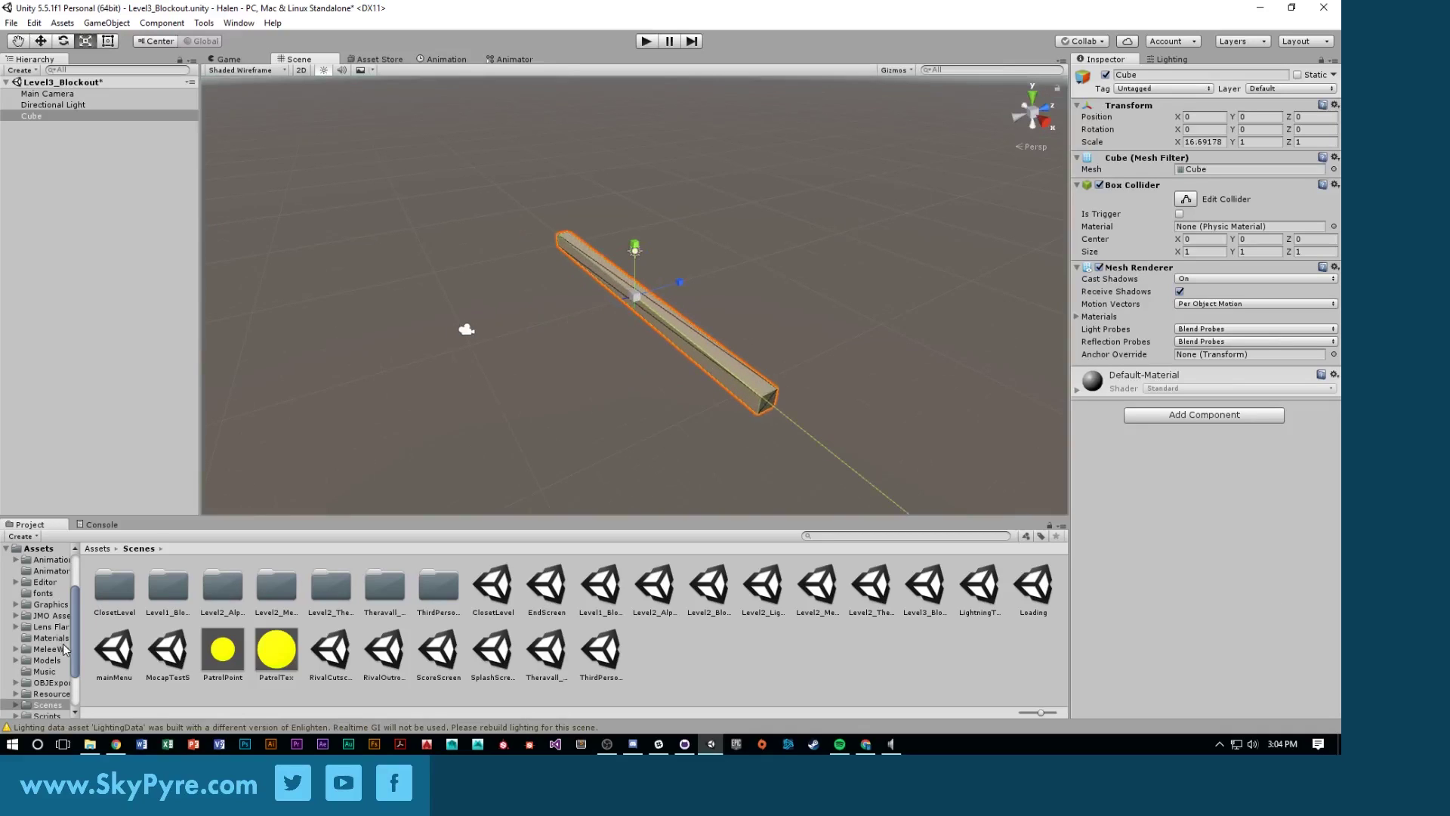
{"action": "left_click_drag", "start_coordinate": [667, 326], "coordinate": [767, 372]}
{"action": "left_click_drag", "start_coordinate": [679, 288], "coordinate": [965, 198]}
{"action": "key", "text": "w"}
{"action": "left_click_drag", "start_coordinate": [635, 252], "coordinate": [772, 190]}
{"action": "left_click", "coordinate": [772, 190]}
{"action": "right_click_drag", "start_coordinate": [748, 221], "coordinate": [719, 256]}
{"action": "key", "text": "w"}
{"action": "key", "text": "d"}
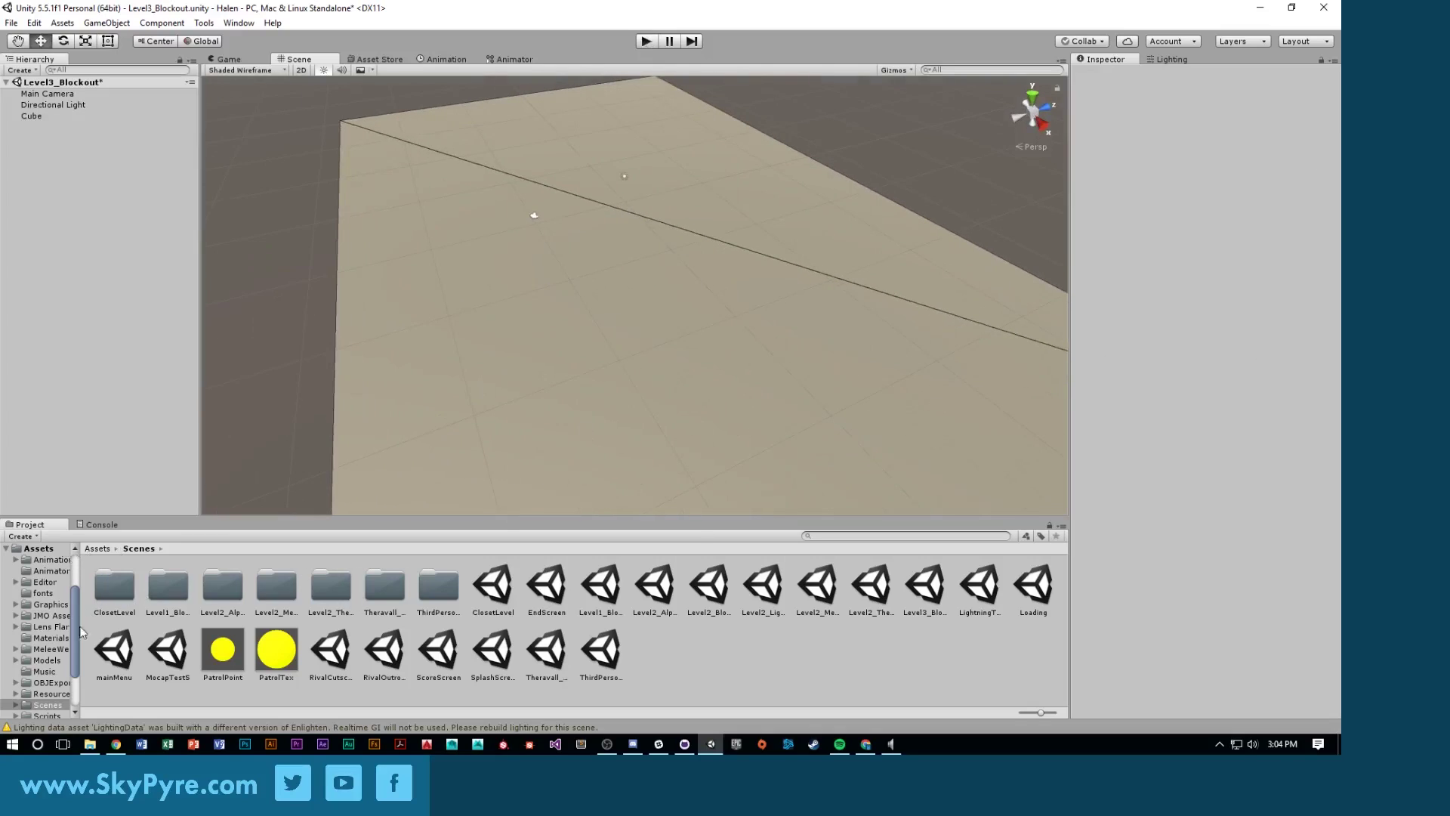
Open the Prefabs folder inside Resources and enlarge the project browser and its folder tree
{"action": "left_click", "coordinate": [51, 693]}
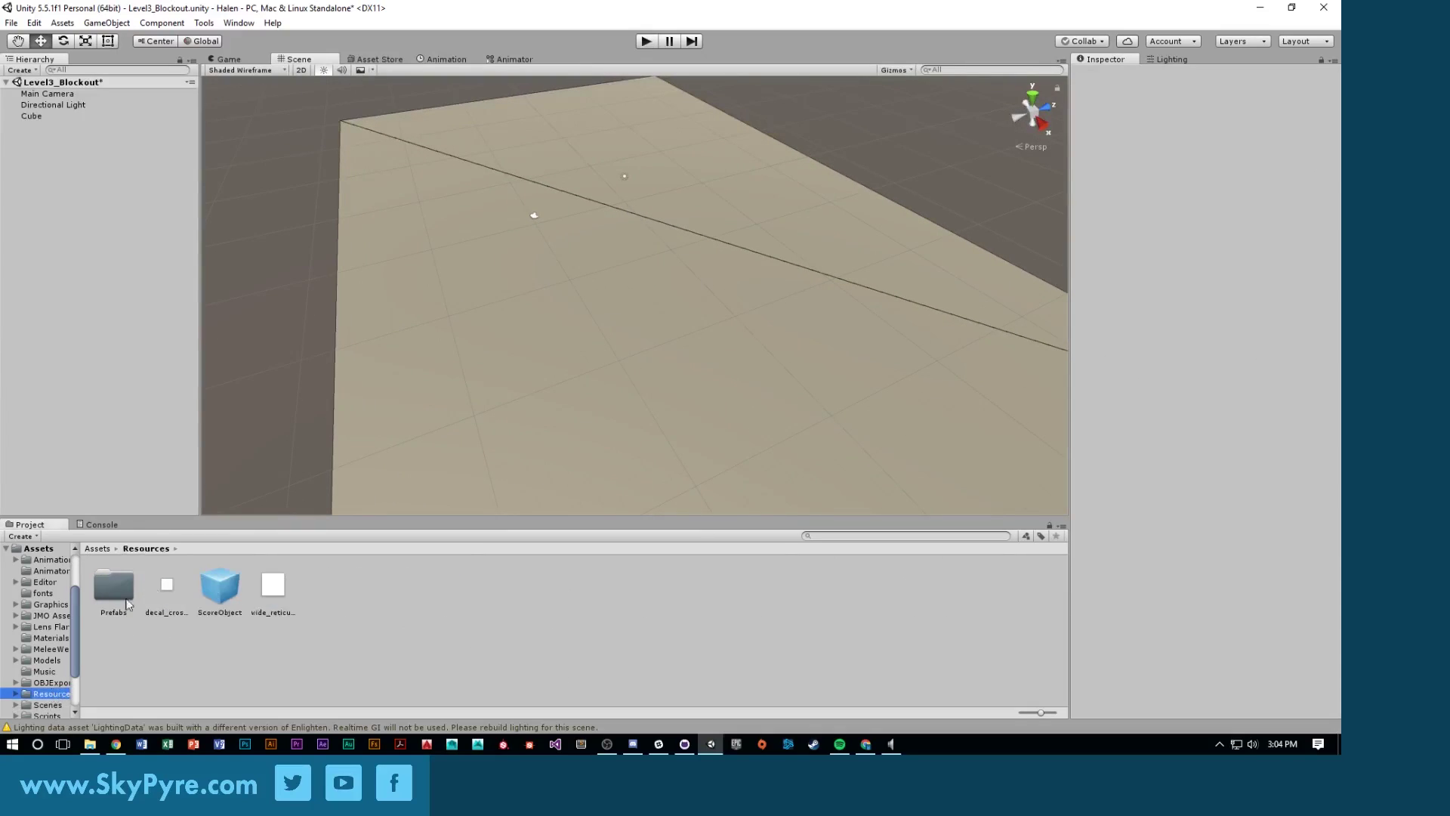
{"action": "double_click", "coordinate": [110, 591]}
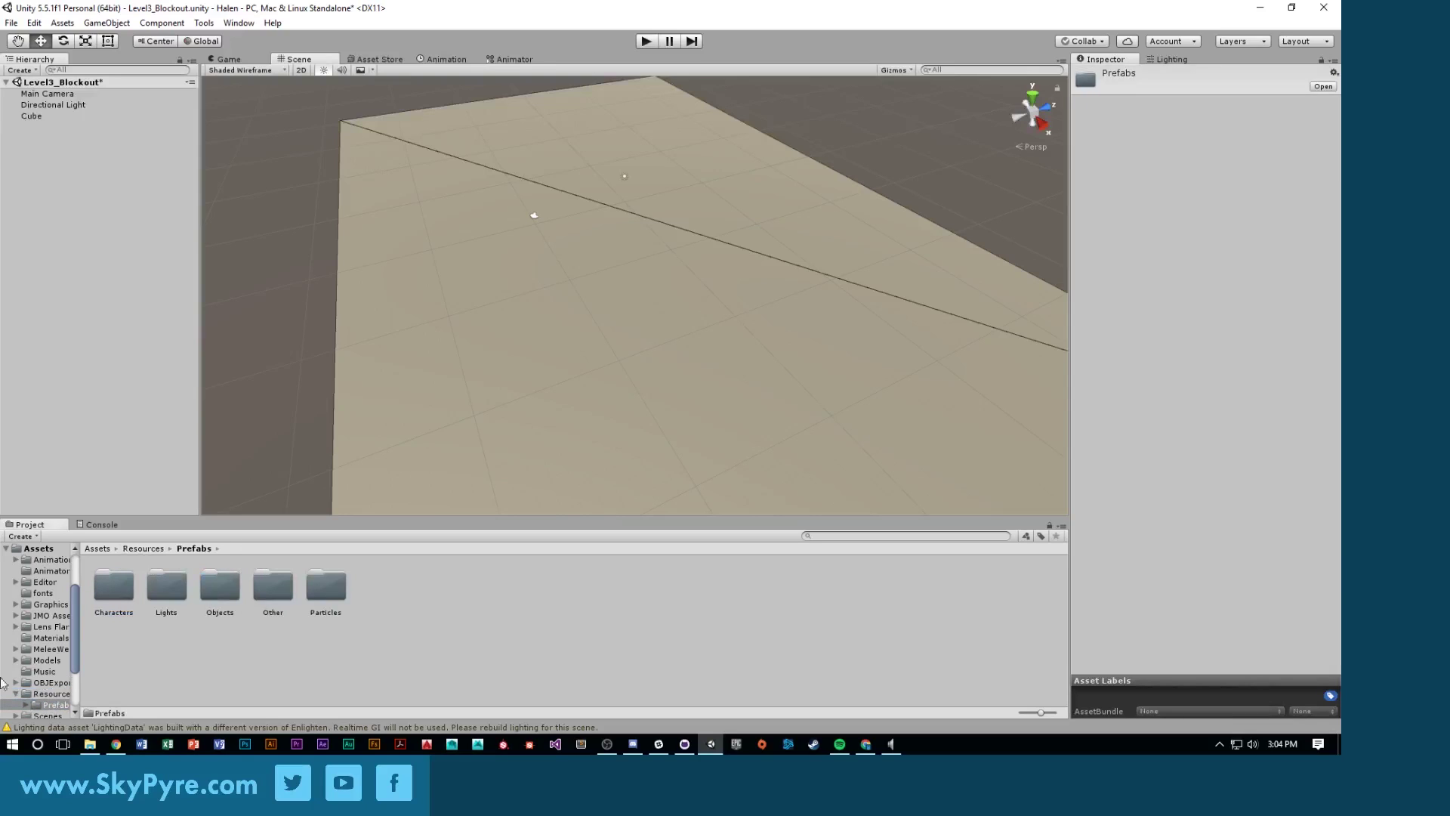
{"action": "left_click_drag", "start_coordinate": [80, 568], "coordinate": [139, 582]}
{"action": "scroll", "coordinate": [88, 611], "scroll_direction": "down", "scroll_amount": 3}
{"action": "scroll", "coordinate": [88, 610], "scroll_direction": "up", "scroll_amount": 5}
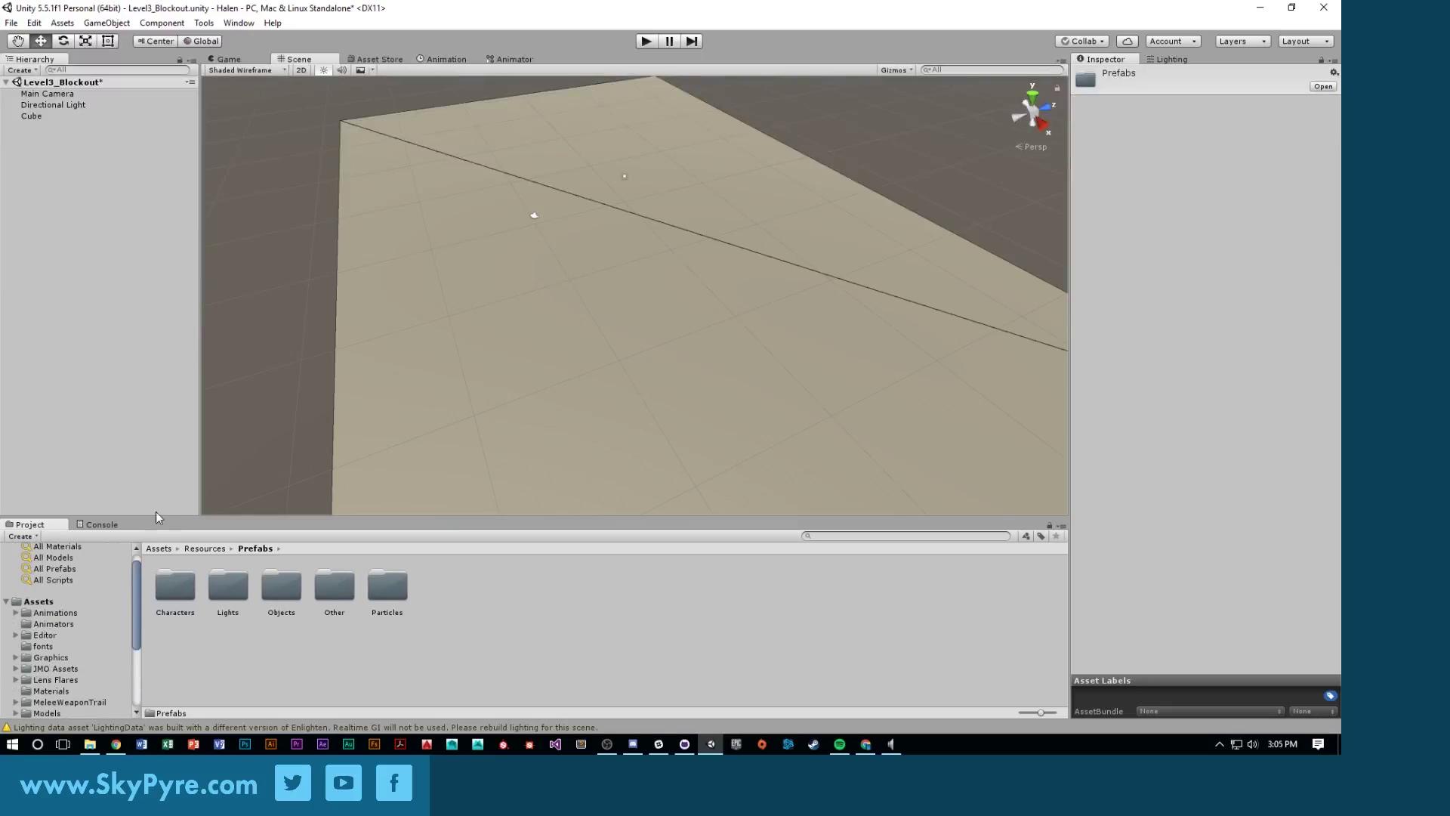
{"action": "left_click_drag", "start_coordinate": [152, 516], "coordinate": [159, 440]}
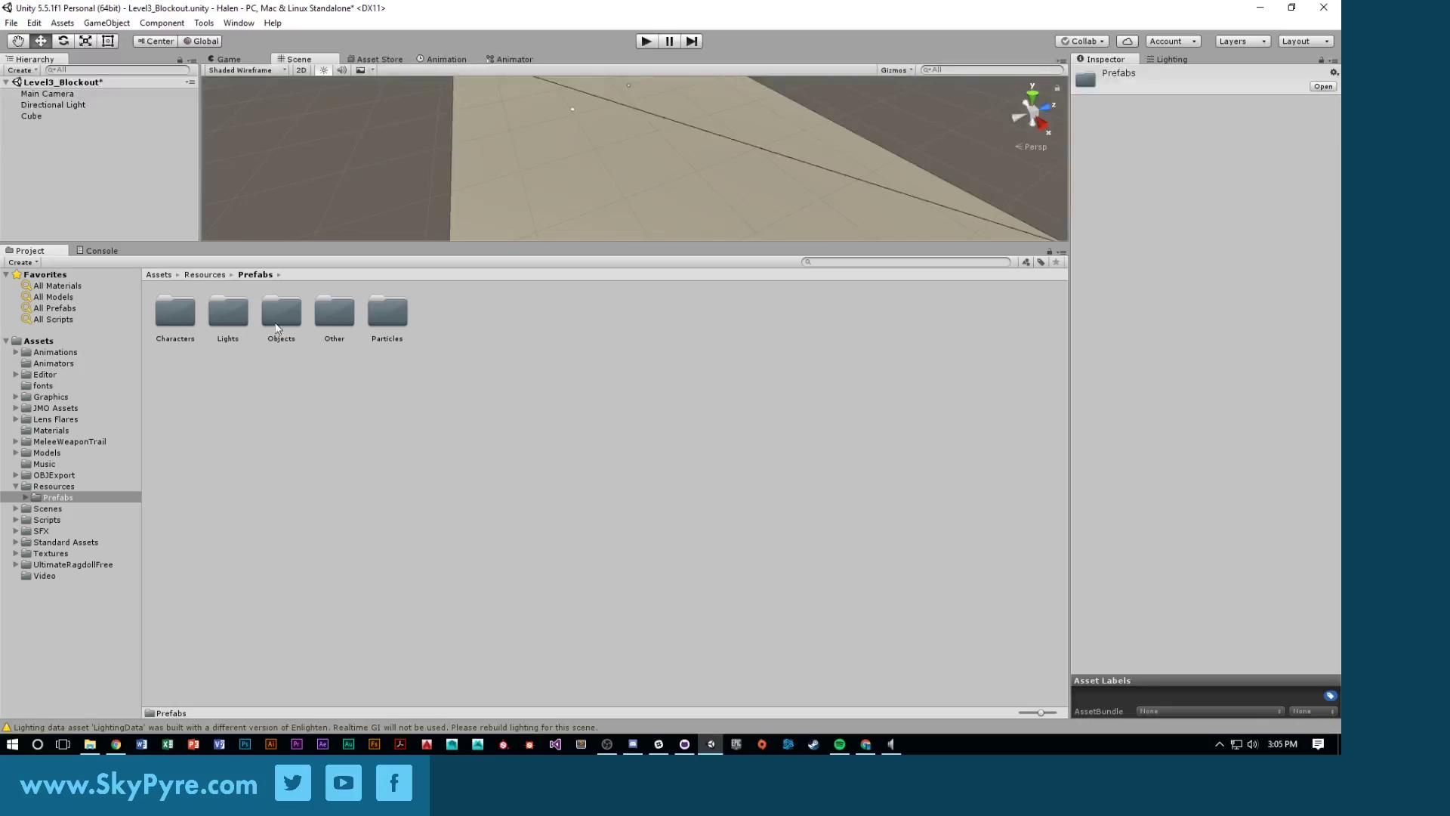
{"action": "left_click_drag", "start_coordinate": [172, 245], "coordinate": [198, 484]}
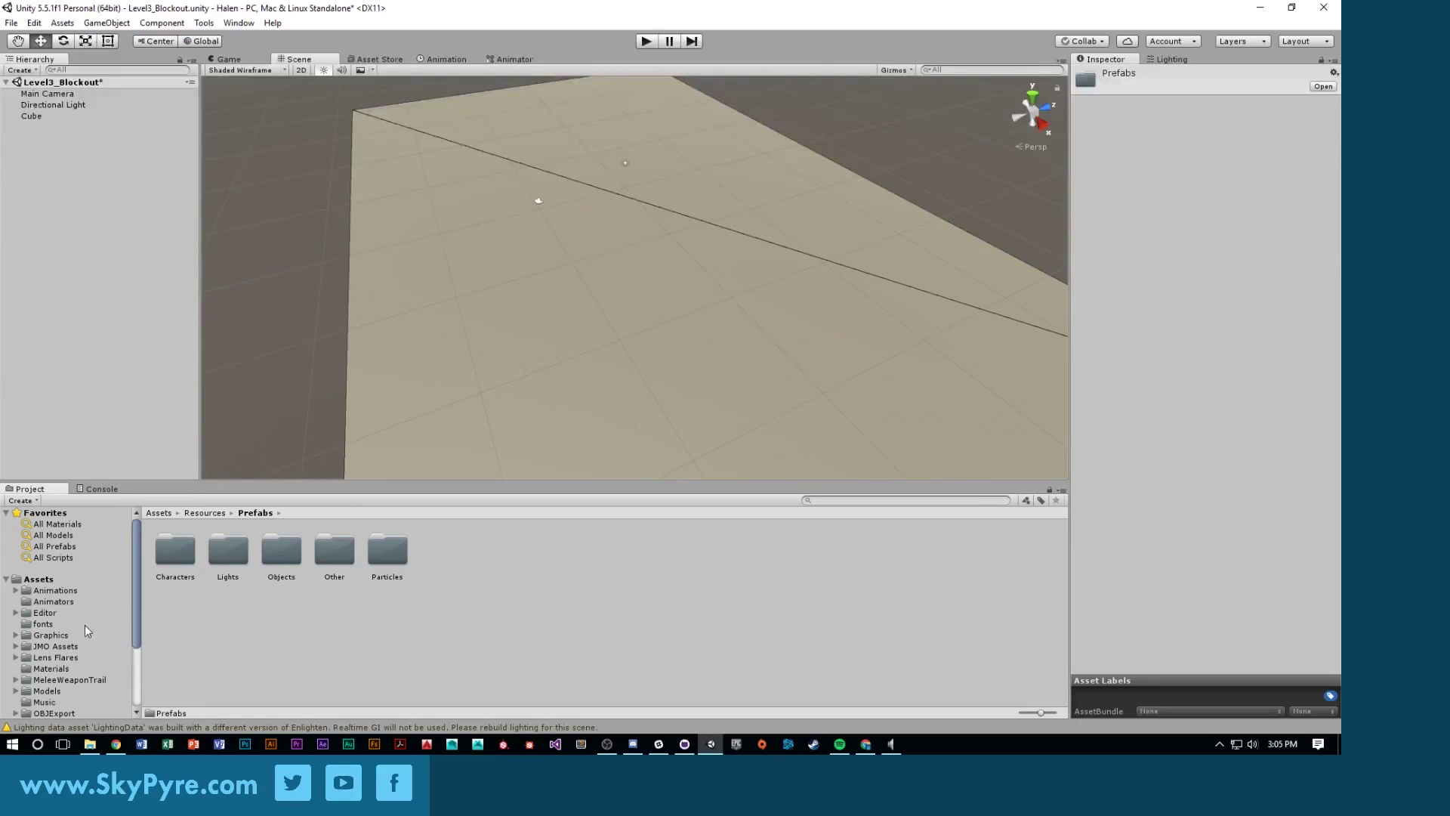
{"action": "left_click", "coordinate": [260, 545]}
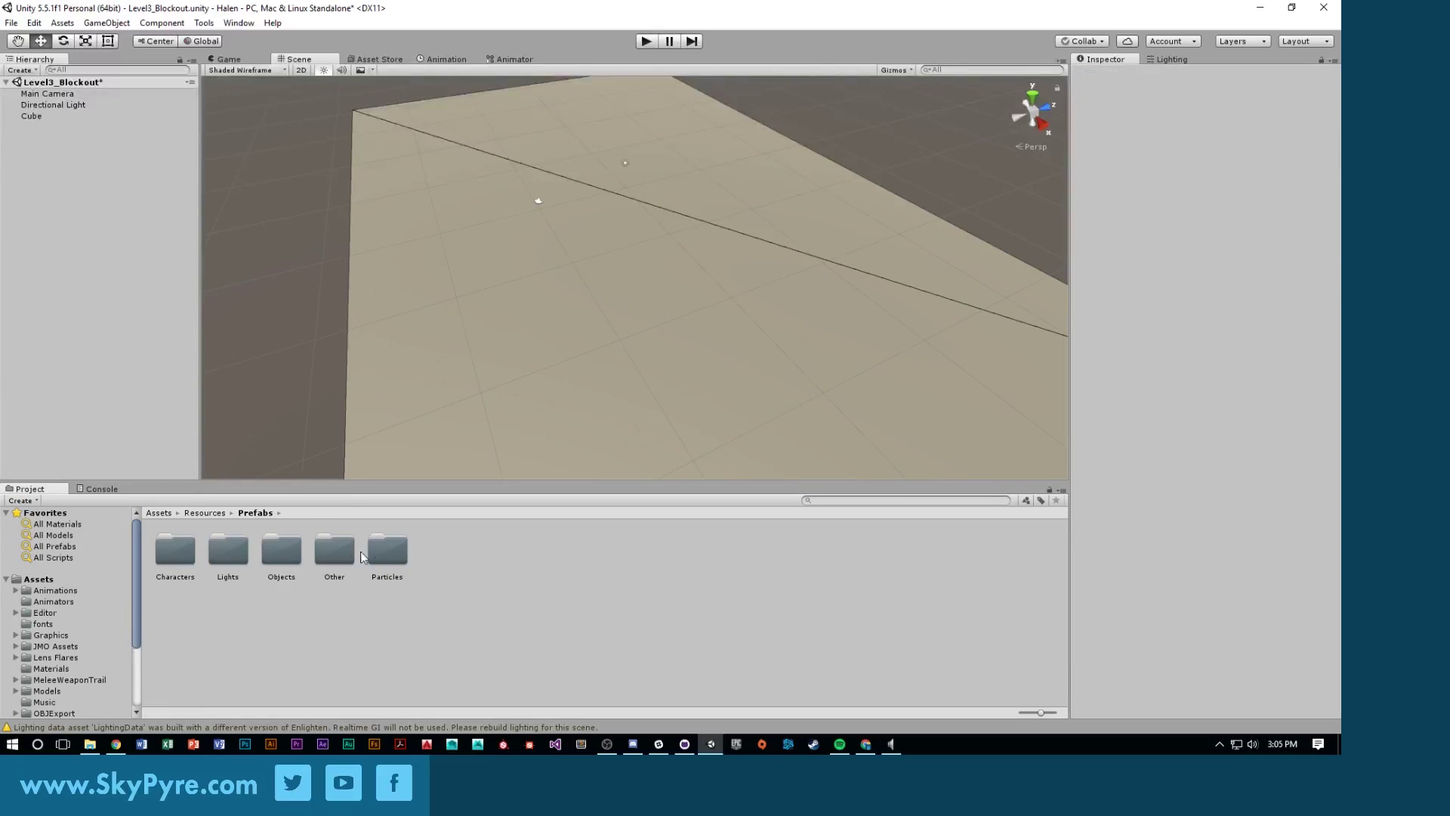
{"action": "double_click", "coordinate": [336, 550]}
{"action": "left_click", "coordinate": [315, 609]}
{"action": "left_click", "coordinate": [255, 513]}
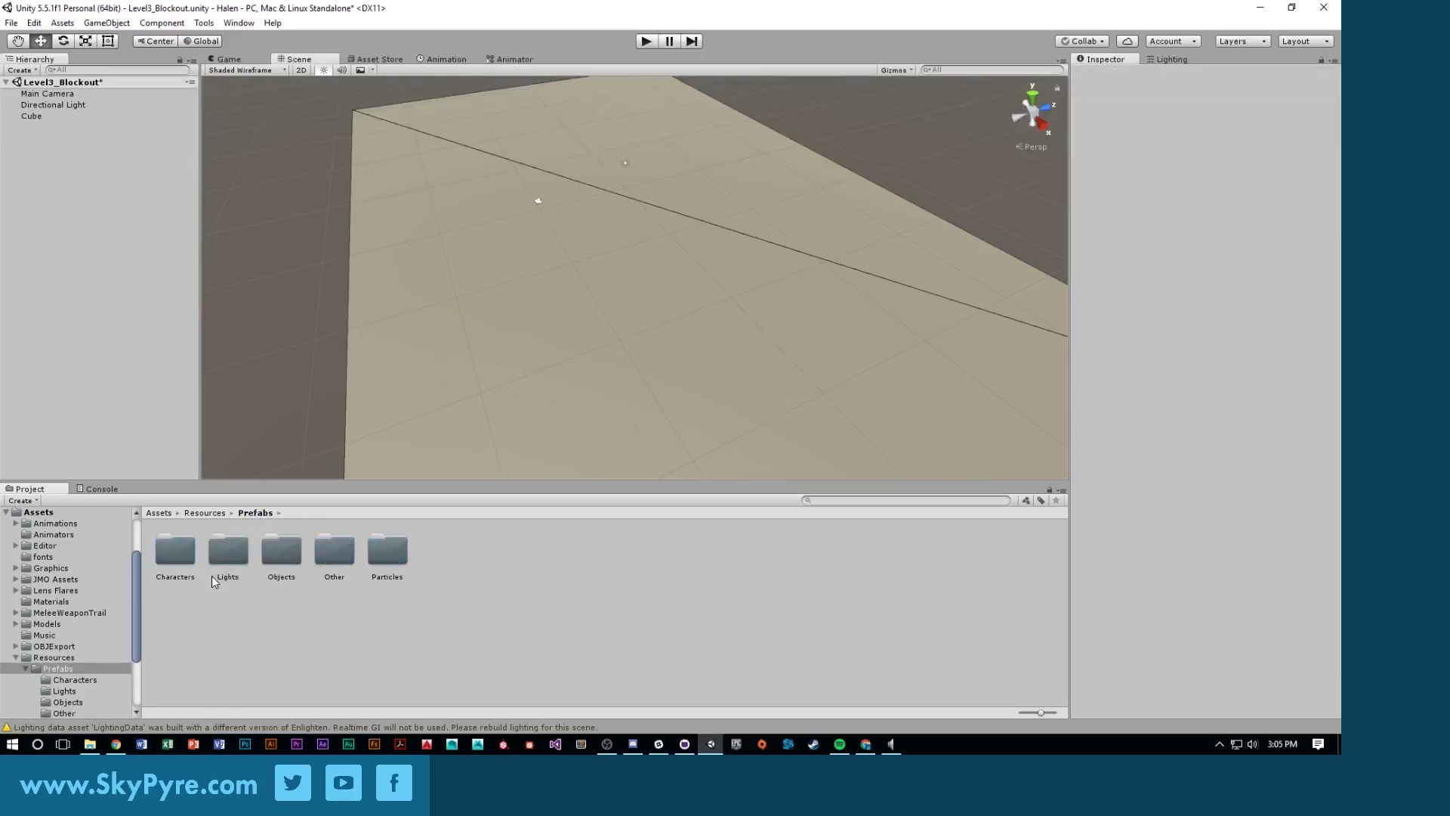
Place the Halen prefab from the Characters folder on the floor and frame it in the scene view
{"action": "left_click", "coordinate": [186, 552]}
{"action": "double_click", "coordinate": [185, 552]}
{"action": "left_click", "coordinate": [385, 548]}
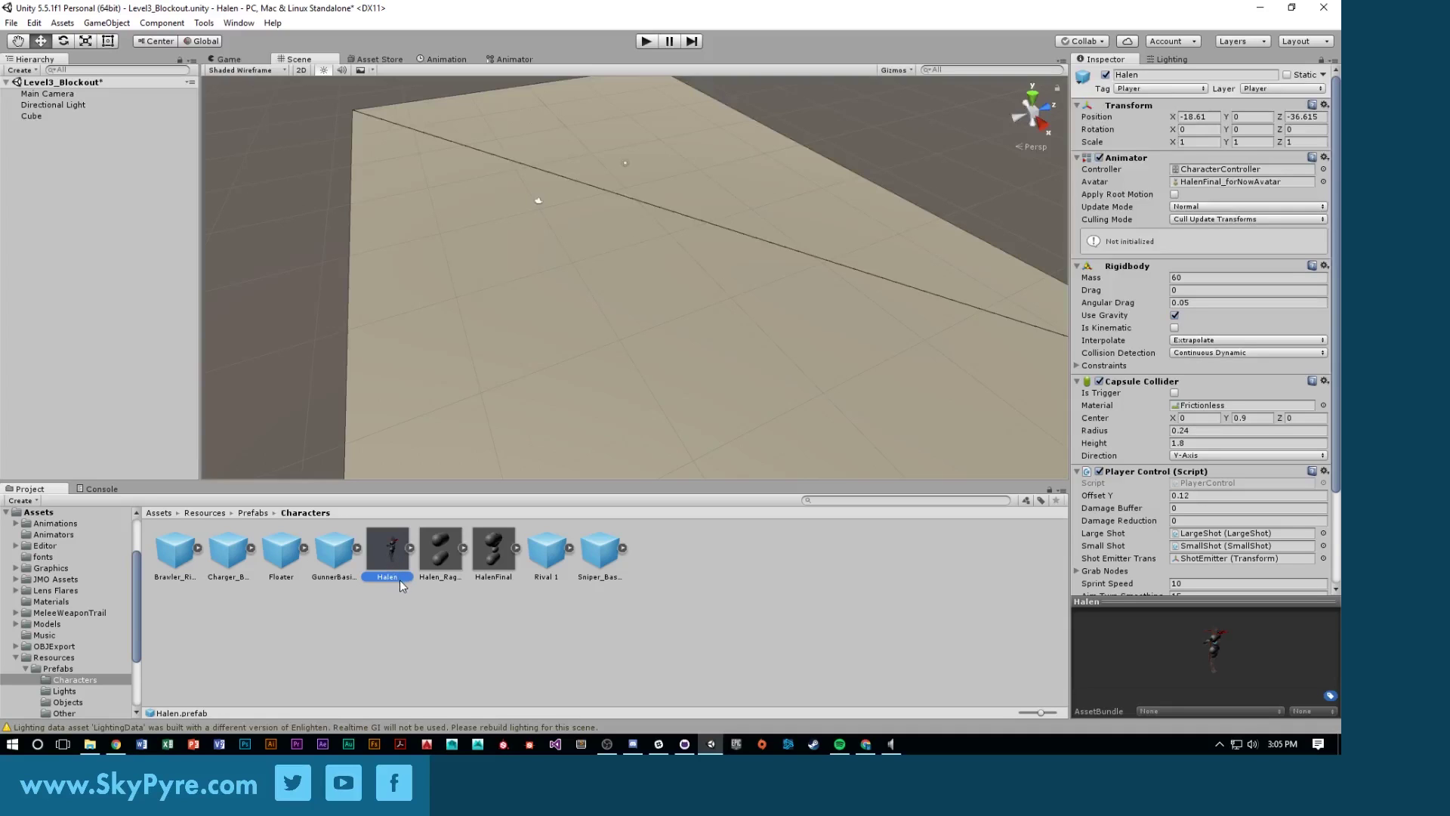
{"action": "mouse_move", "coordinate": [386, 549]}
{"action": "left_mouse_down"}
{"action": "mouse_move", "coordinate": [576, 337]}
{"action": "mouse_move", "coordinate": [491, 256]}
{"action": "mouse_move", "coordinate": [292, 123]}
{"action": "mouse_move", "coordinate": [345, 132]}
{"action": "mouse_move", "coordinate": [401, 235]}
{"action": "mouse_move", "coordinate": [542, 278]}
{"action": "mouse_move", "coordinate": [521, 264]}
{"action": "left_mouse_up"}
{"action": "key", "text": "f"}
Switch the scene view's shading mode to Shaded and back to Shaded Wireframe
{"action": "left_click", "coordinate": [345, 132]}
{"action": "left_click", "coordinate": [246, 69]}
{"action": "left_click", "coordinate": [235, 92]}
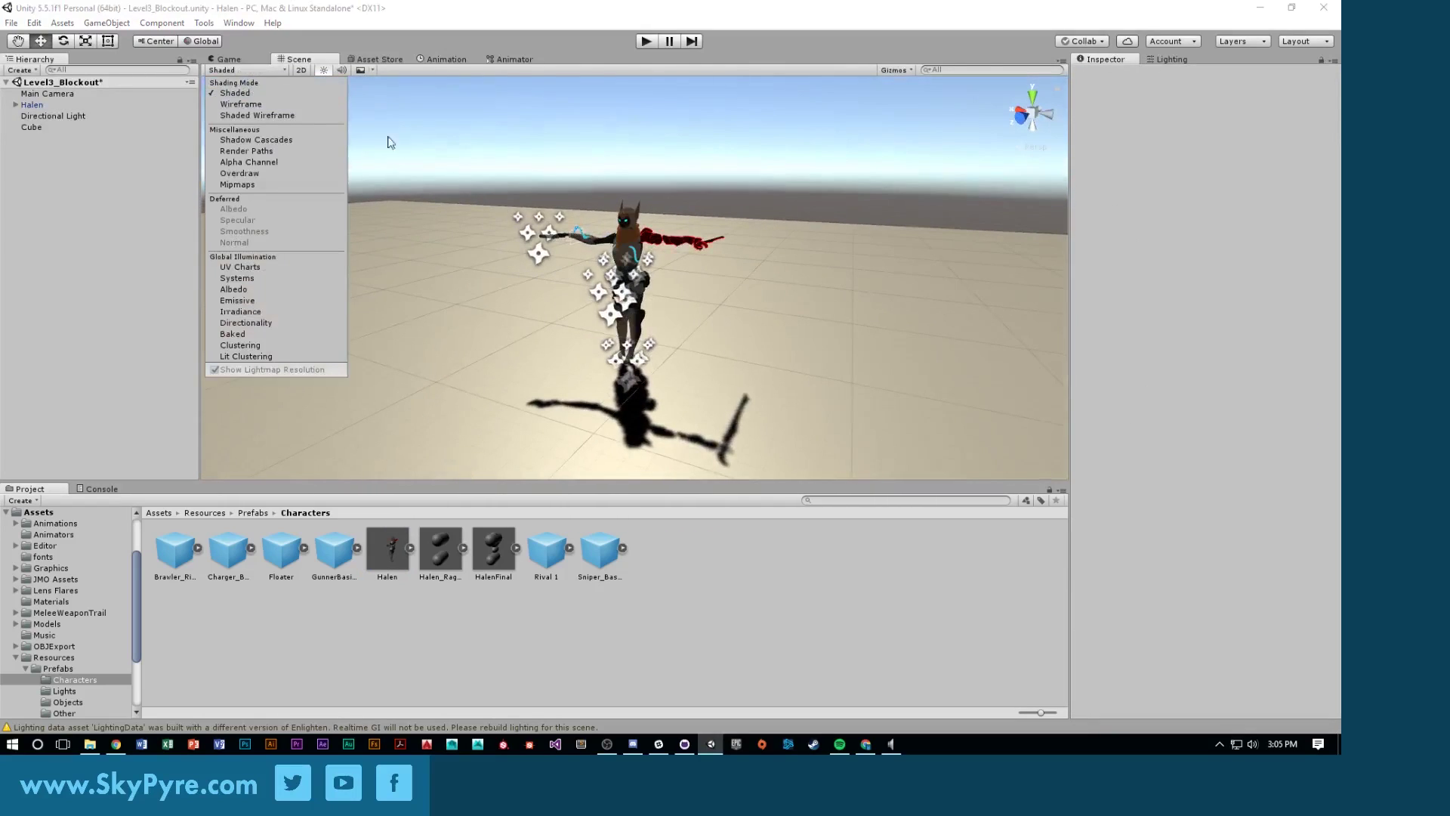
{"action": "left_click", "coordinate": [256, 115]}
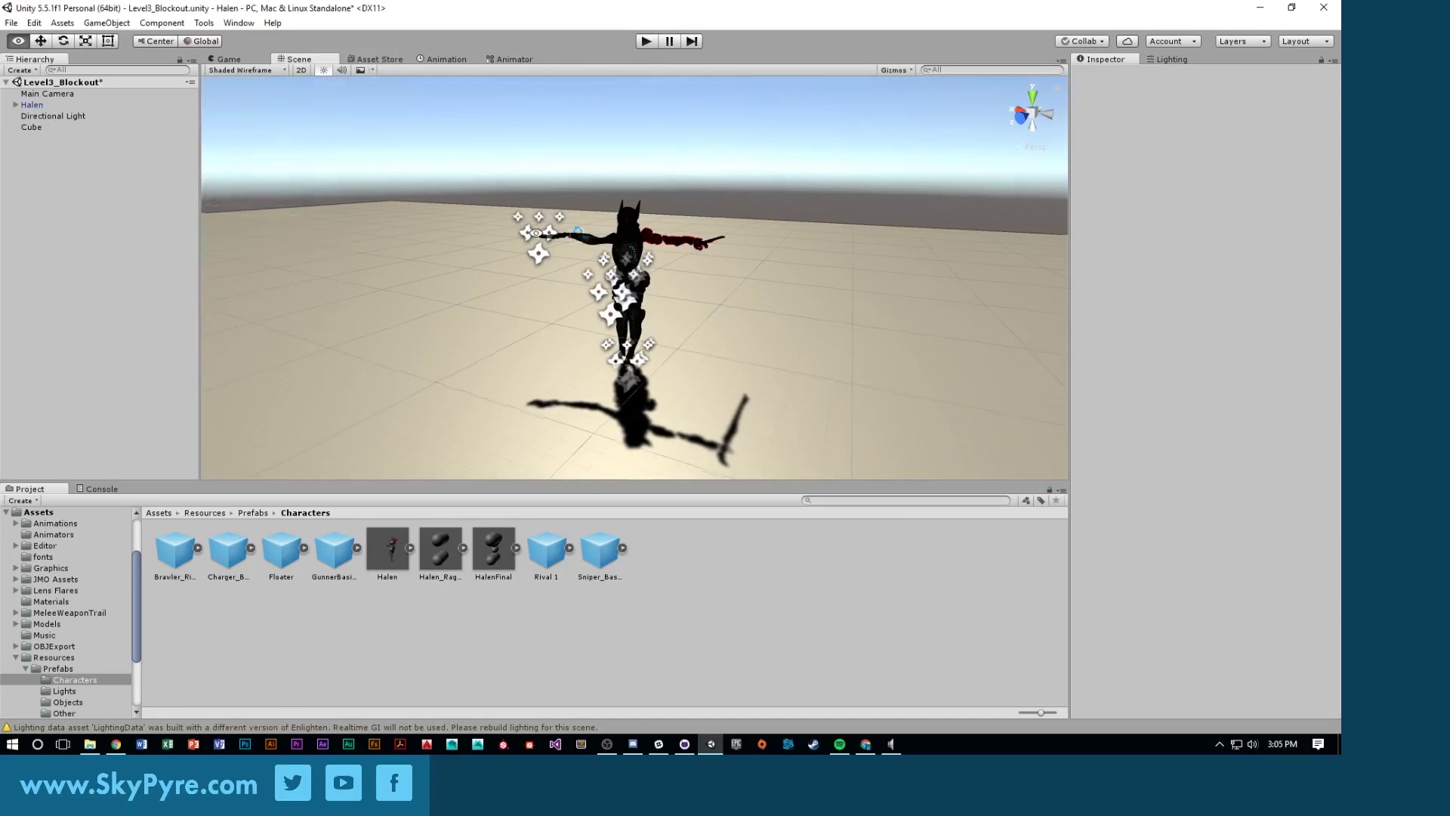
{"action": "left_click_drag", "start_coordinate": [533, 231], "coordinate": [423, 211], "text": "alt"}
{"action": "left_click", "coordinate": [245, 69]}
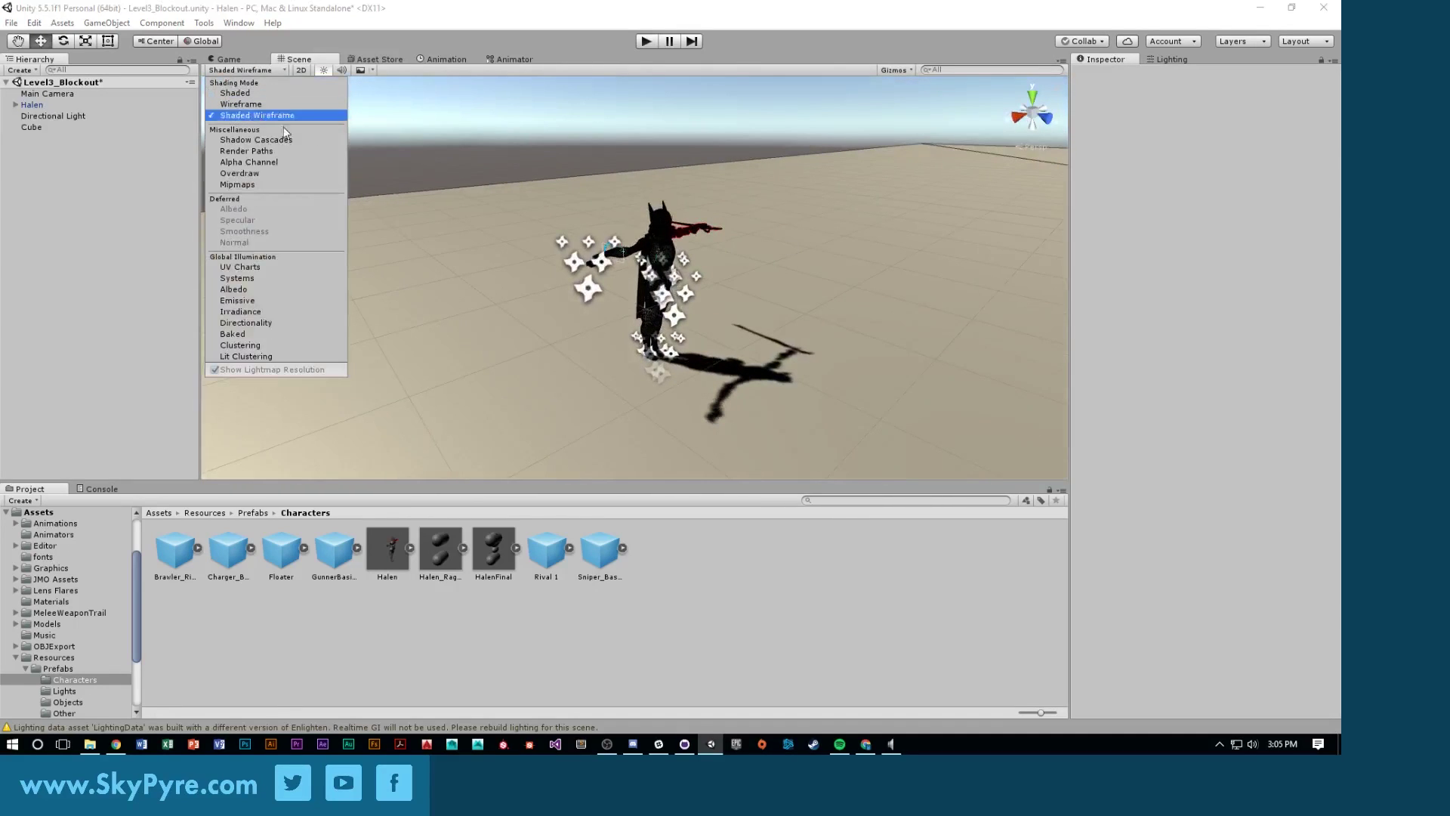
{"action": "left_click", "coordinate": [541, 148]}
Examine the Halen character's wireframe up close and its size relative to the floor from several angles
{"action": "scroll", "coordinate": [656, 268], "scroll_direction": "up", "scroll_amount": 6, "text": "alt"}
{"action": "scroll", "coordinate": [605, 272], "scroll_direction": "up", "scroll_amount": 8, "text": "alt"}
{"action": "scroll", "coordinate": [699, 216], "scroll_direction": "up", "scroll_amount": 6, "text": "alt"}
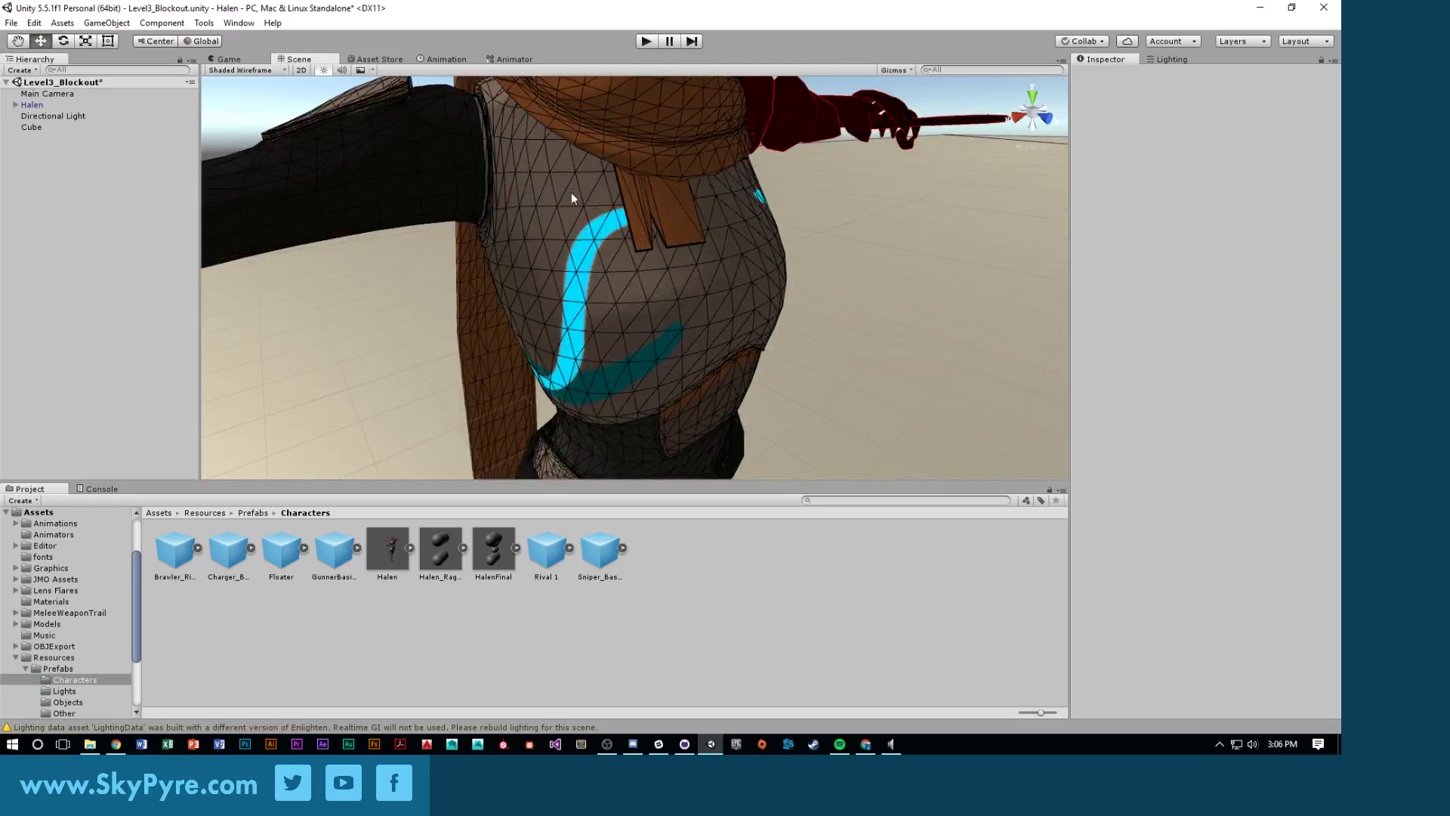
{"action": "scroll", "coordinate": [604, 257], "scroll_direction": "down", "scroll_amount": 10, "text": "alt"}
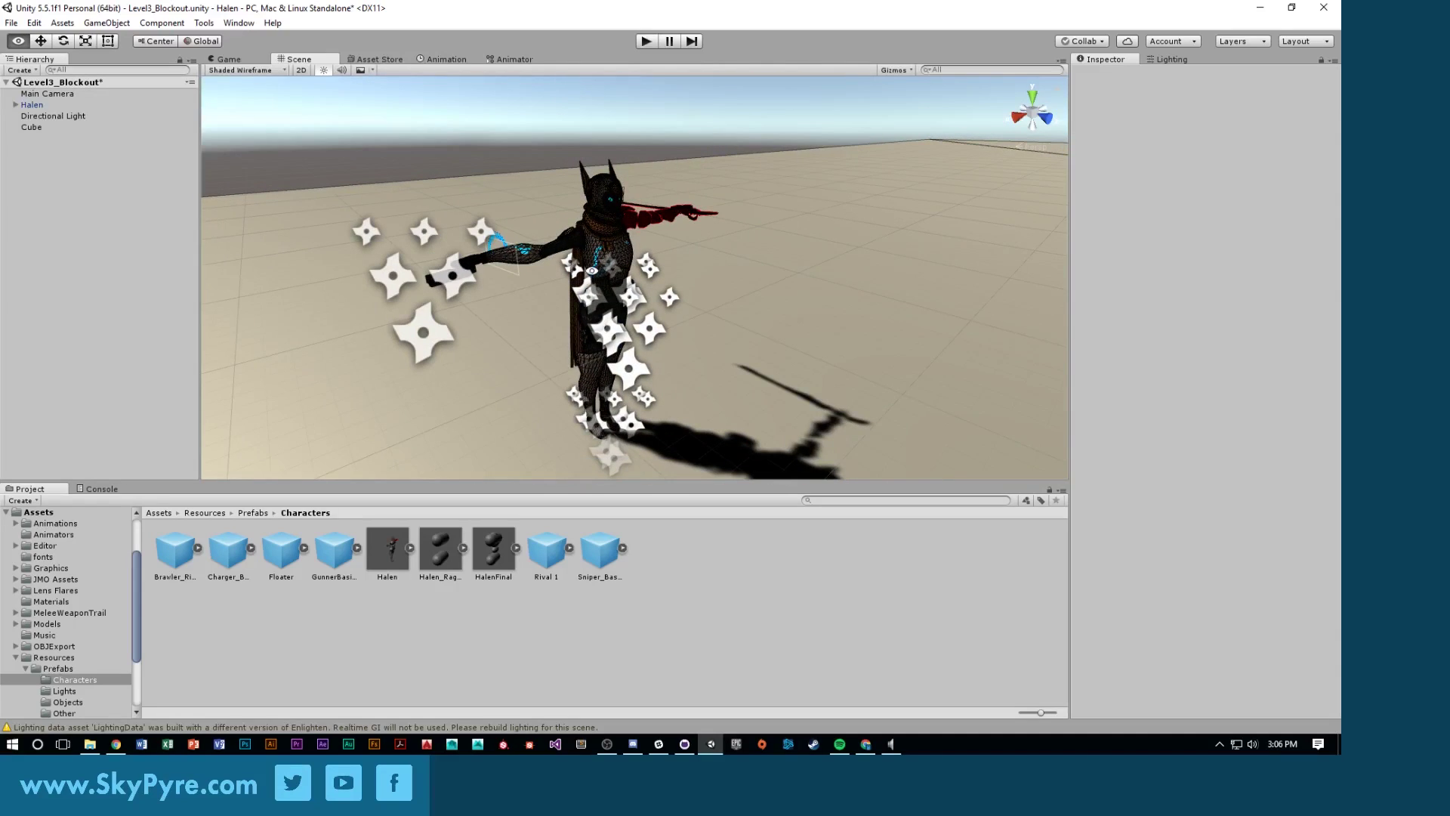
{"action": "scroll", "coordinate": [593, 271], "scroll_direction": "down", "scroll_amount": 15, "text": "alt"}
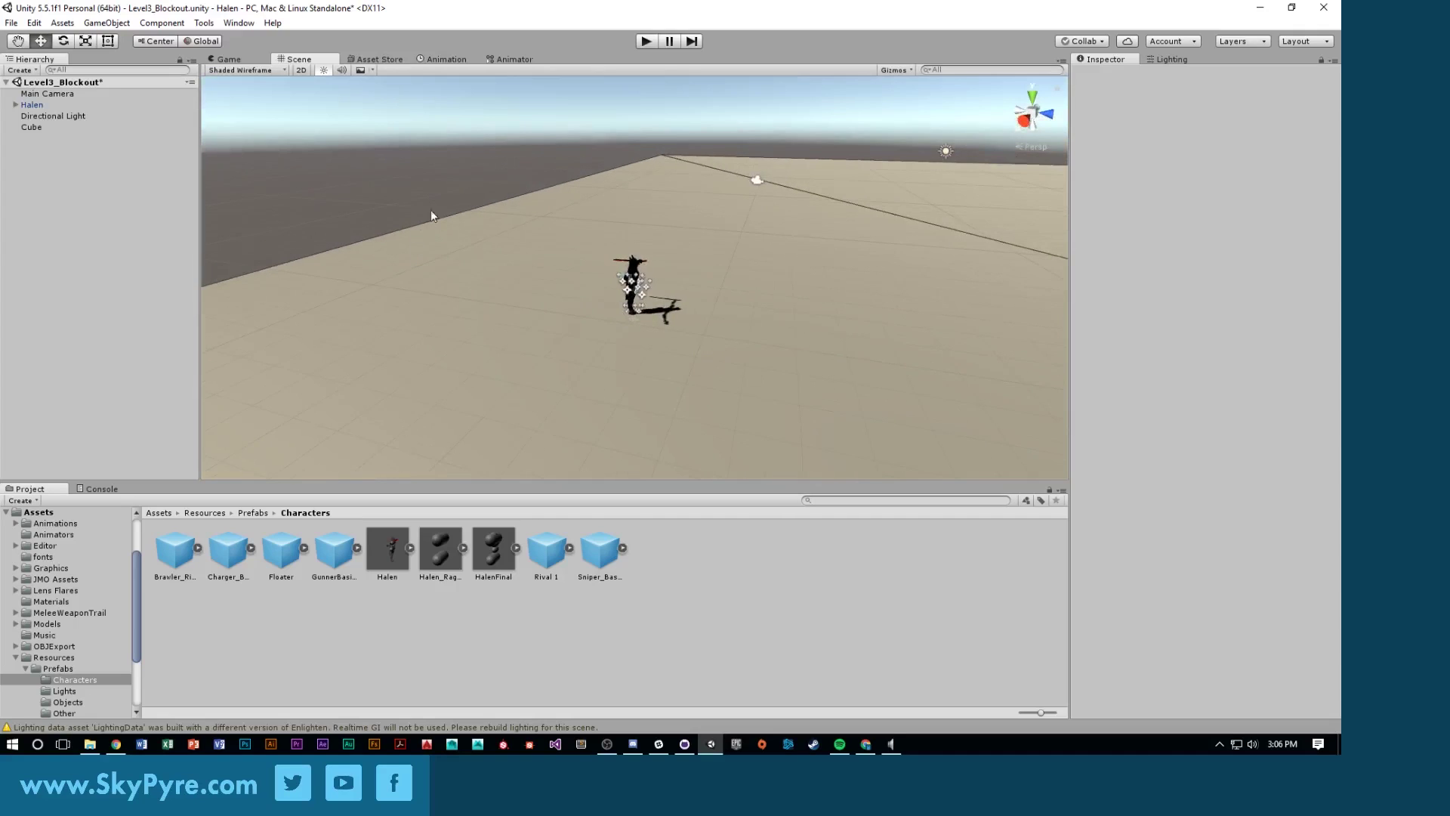
{"action": "left_click_drag", "start_coordinate": [684, 334], "coordinate": [700, 265], "text": "alt"}
{"action": "key", "text": "d"}
{"action": "right_click_drag", "start_coordinate": [700, 265], "coordinate": [689, 318]}
{"action": "key", "text": "a"}
{"action": "key", "text": "w"}
{"action": "key", "text": "w"}
{"action": "key", "text": "s"}
{"action": "key", "text": "w"}
{"action": "key", "text": "d"}
{"action": "key", "text": "s"}
{"action": "key", "text": "a"}
{"action": "key", "text": "w"}
{"action": "key", "text": "d"}
{"action": "key", "text": "a"}
{"action": "left_click_drag", "start_coordinate": [688, 318], "coordinate": [590, 349], "text": "alt"}
{"action": "key", "text": "w"}
{"action": "right_click_drag", "start_coordinate": [591, 346], "coordinate": [477, 349]}
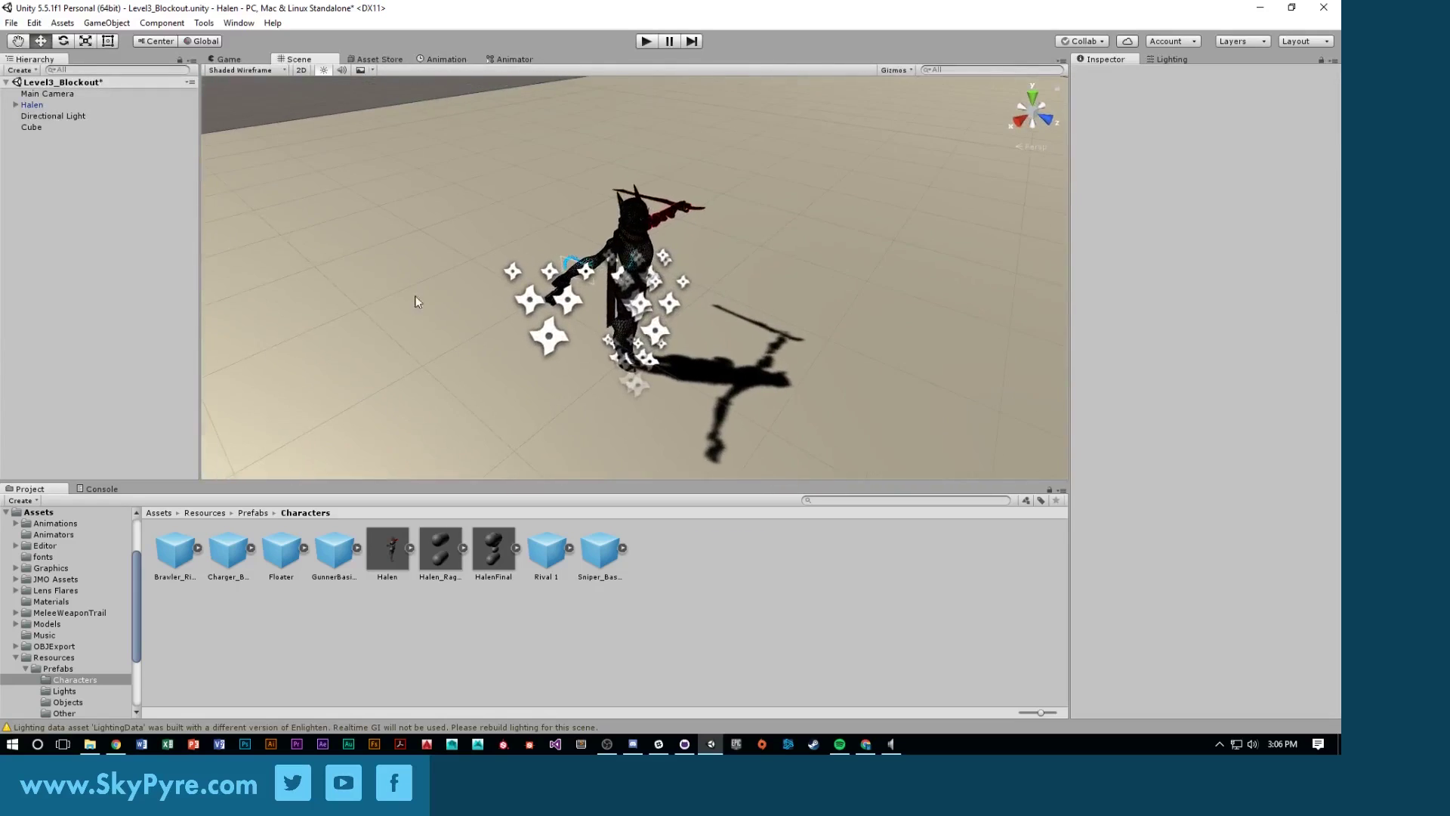
Inspect the Main Camera's components and Halen's components and child objects
{"action": "left_click", "coordinate": [47, 94]}
{"action": "left_click", "coordinate": [45, 105]}
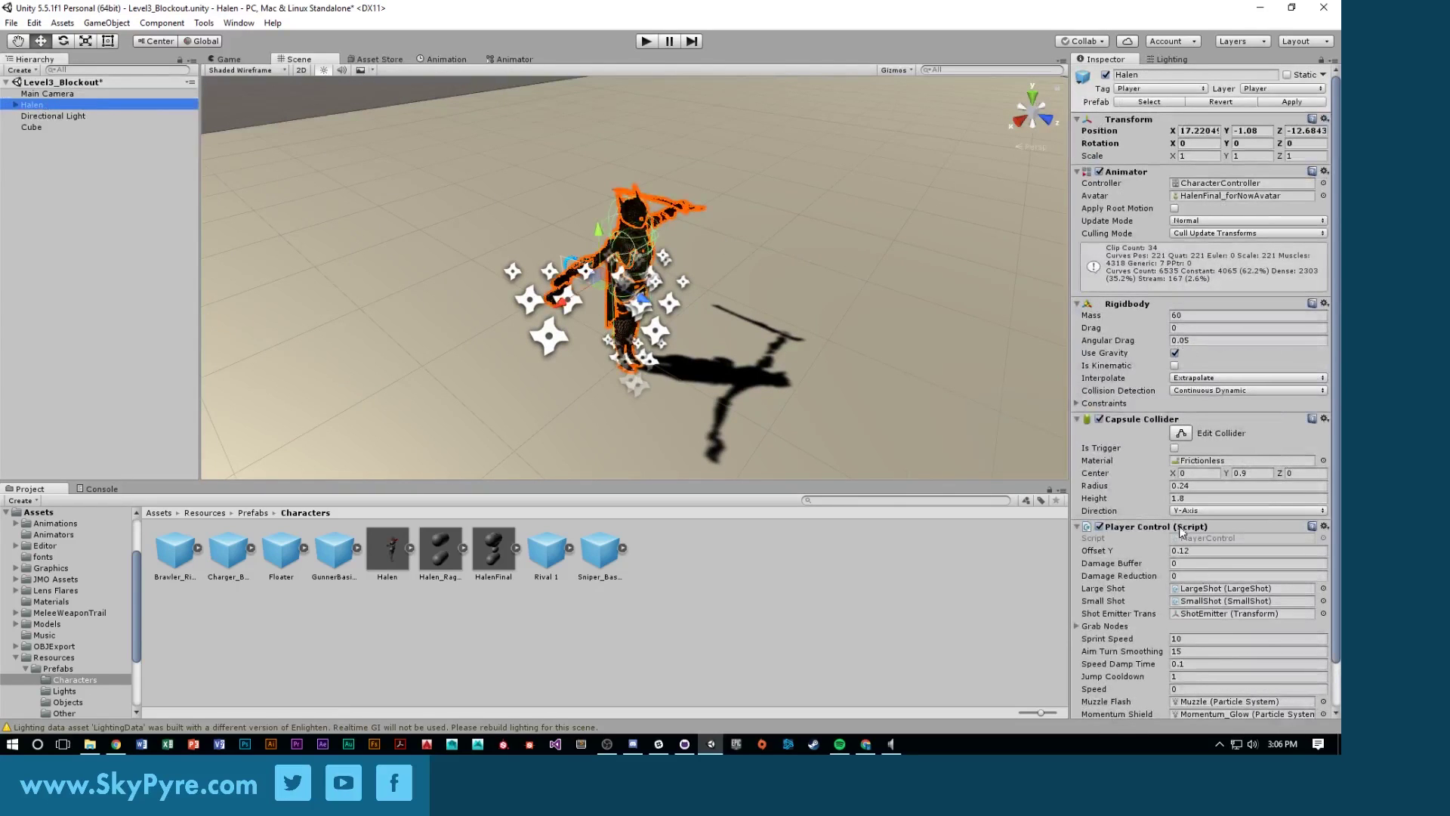
{"action": "left_click", "coordinate": [52, 94]}
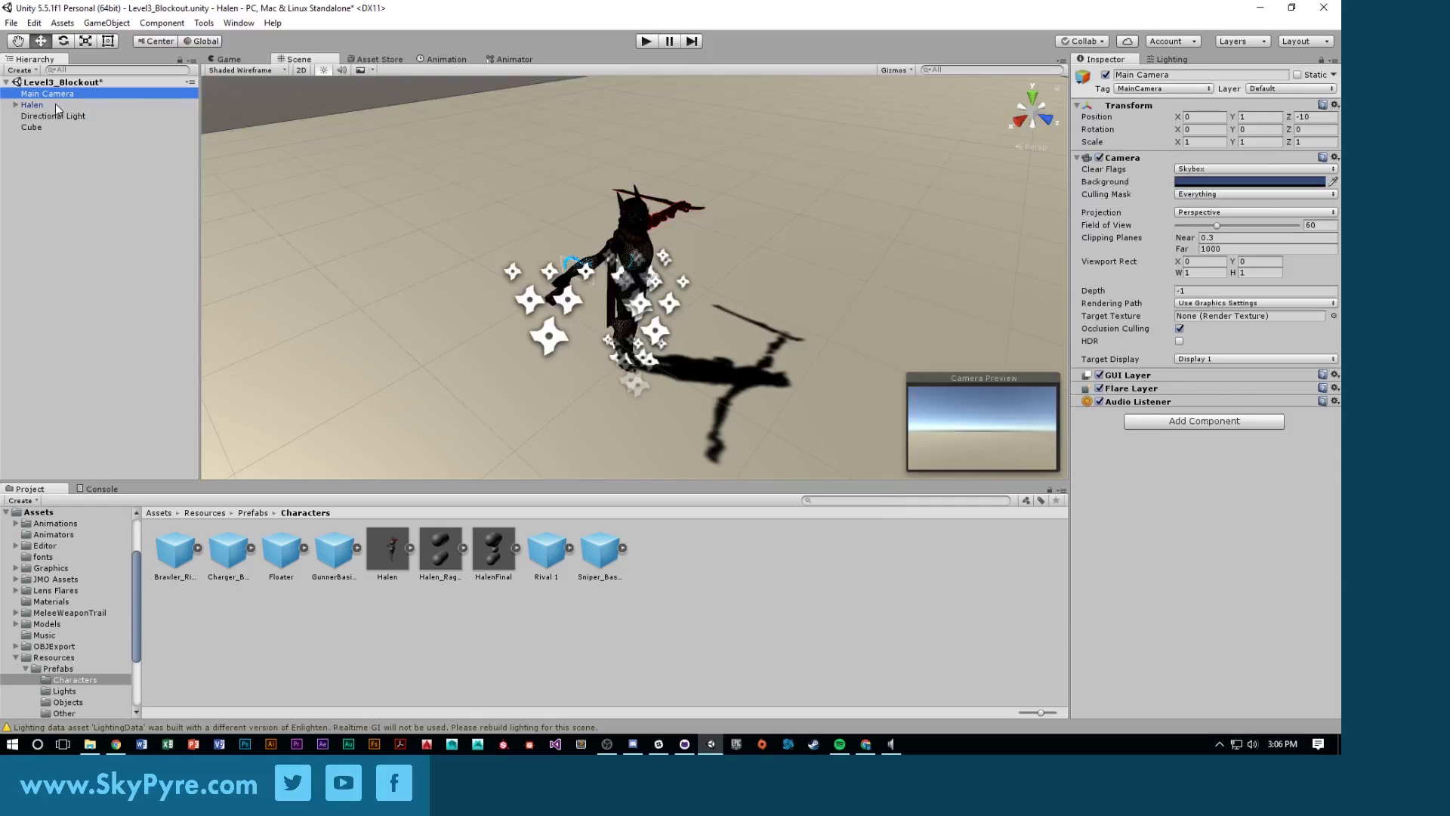
{"action": "left_click", "coordinate": [30, 106]}
{"action": "left_click", "coordinate": [15, 106]}
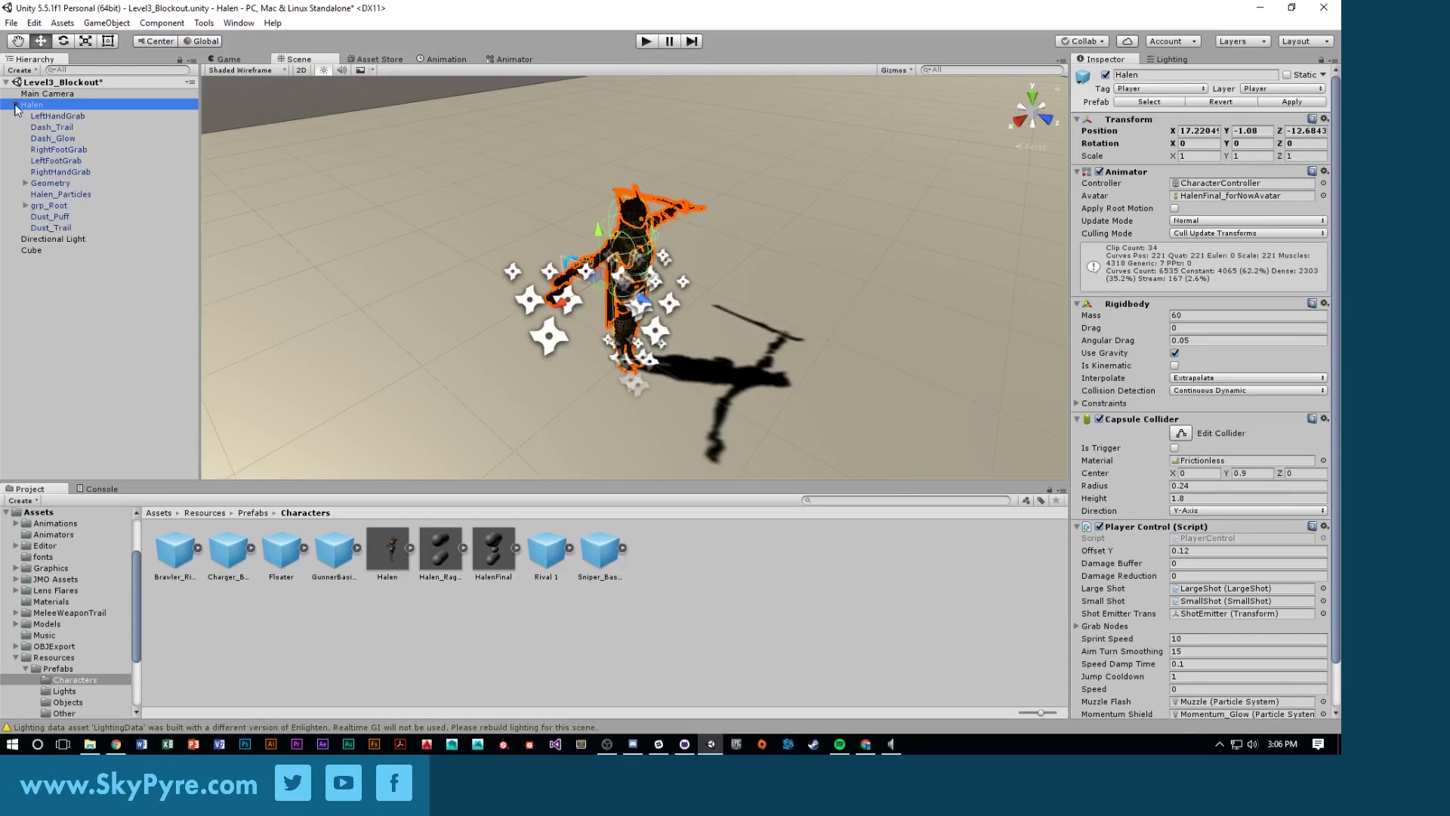
{"action": "left_click", "coordinate": [15, 106]}
Run the scene in play mode to test the default camera and character setup, and stop it
{"action": "left_click", "coordinate": [646, 41]}
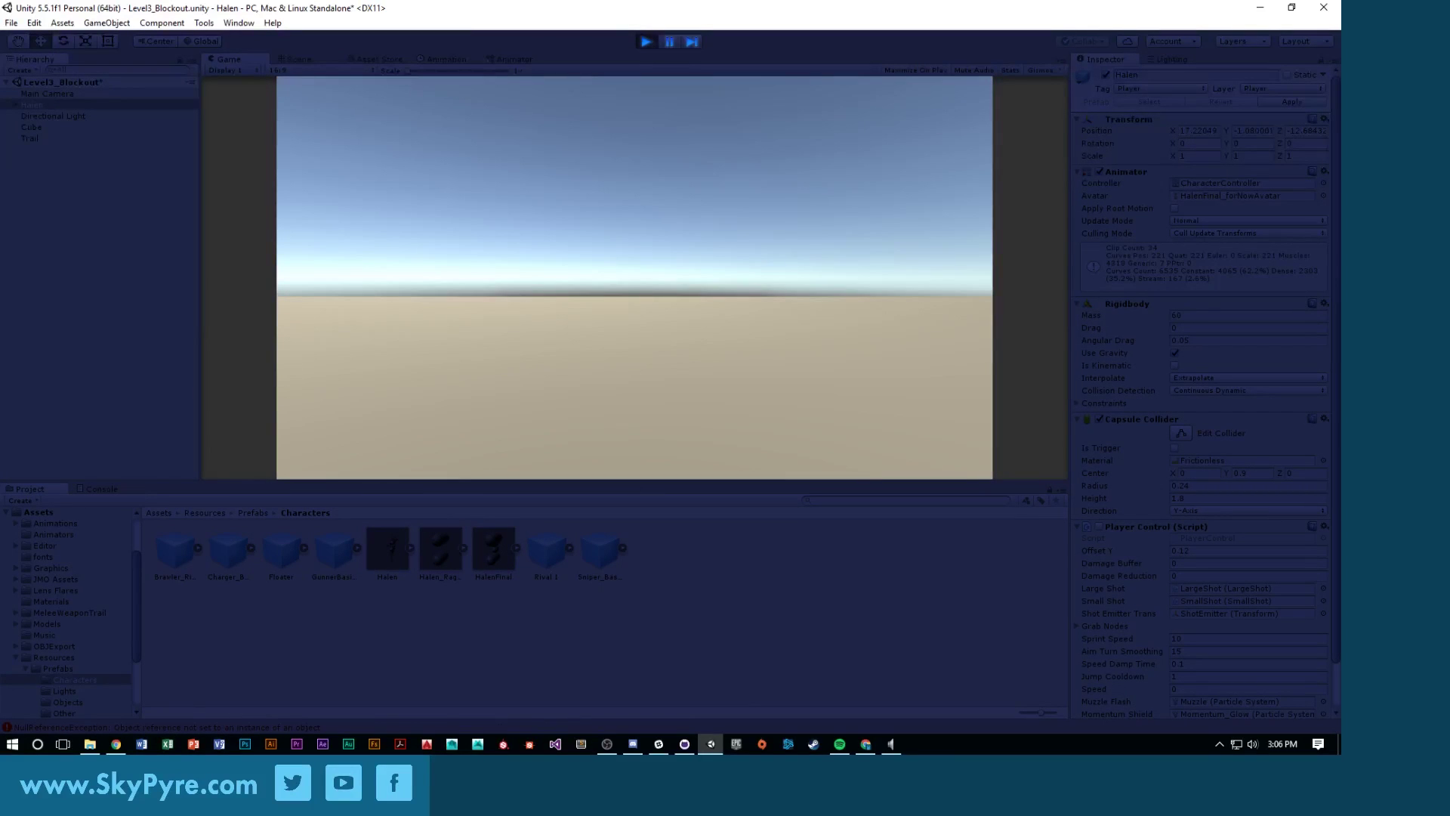
{"action": "left_click", "coordinate": [652, 41]}
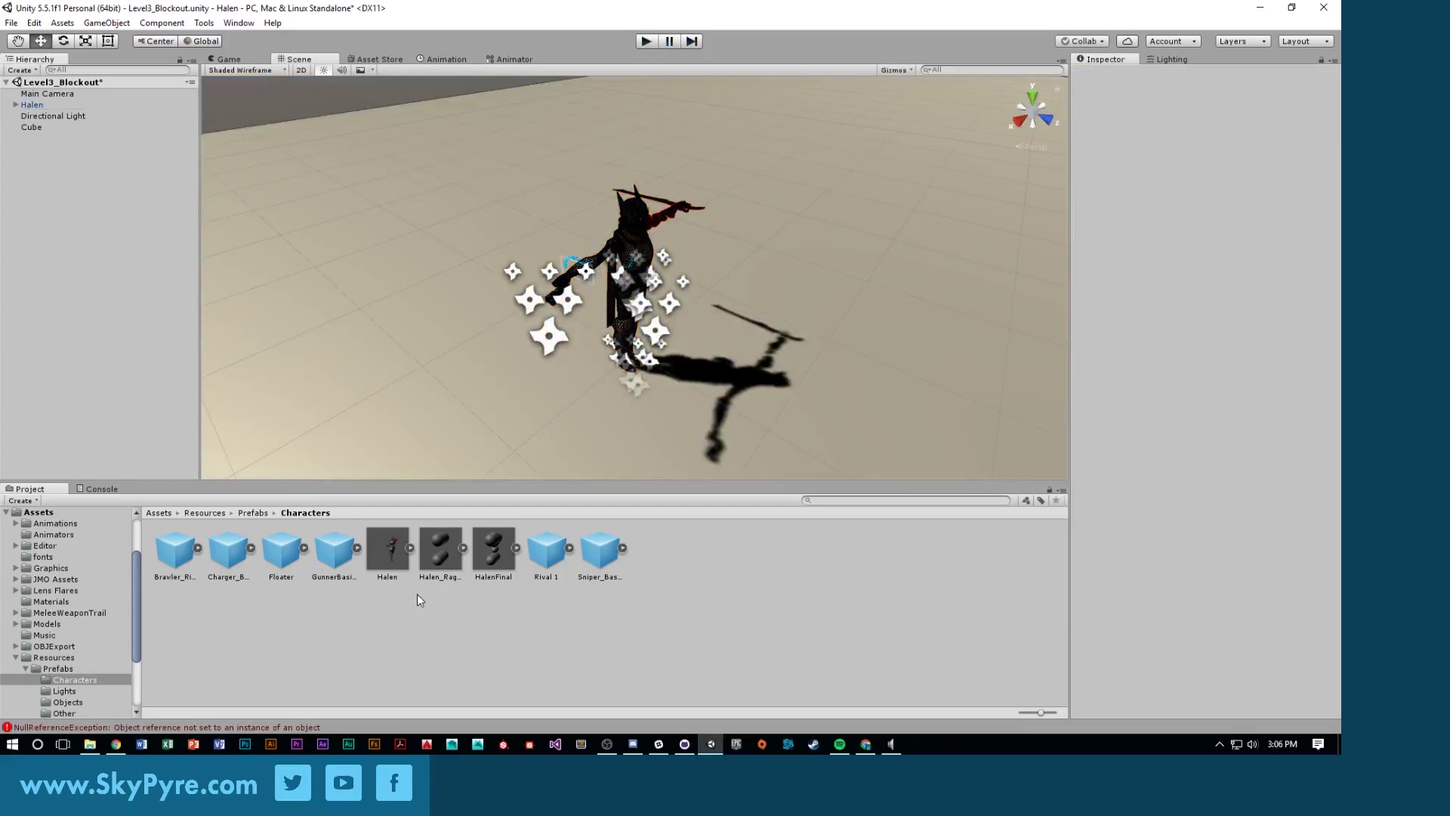
Add the Menu prefab from the Prefabs > Other folder to the Level3_Blockout scene hierarchy
{"action": "left_click", "coordinate": [252, 513]}
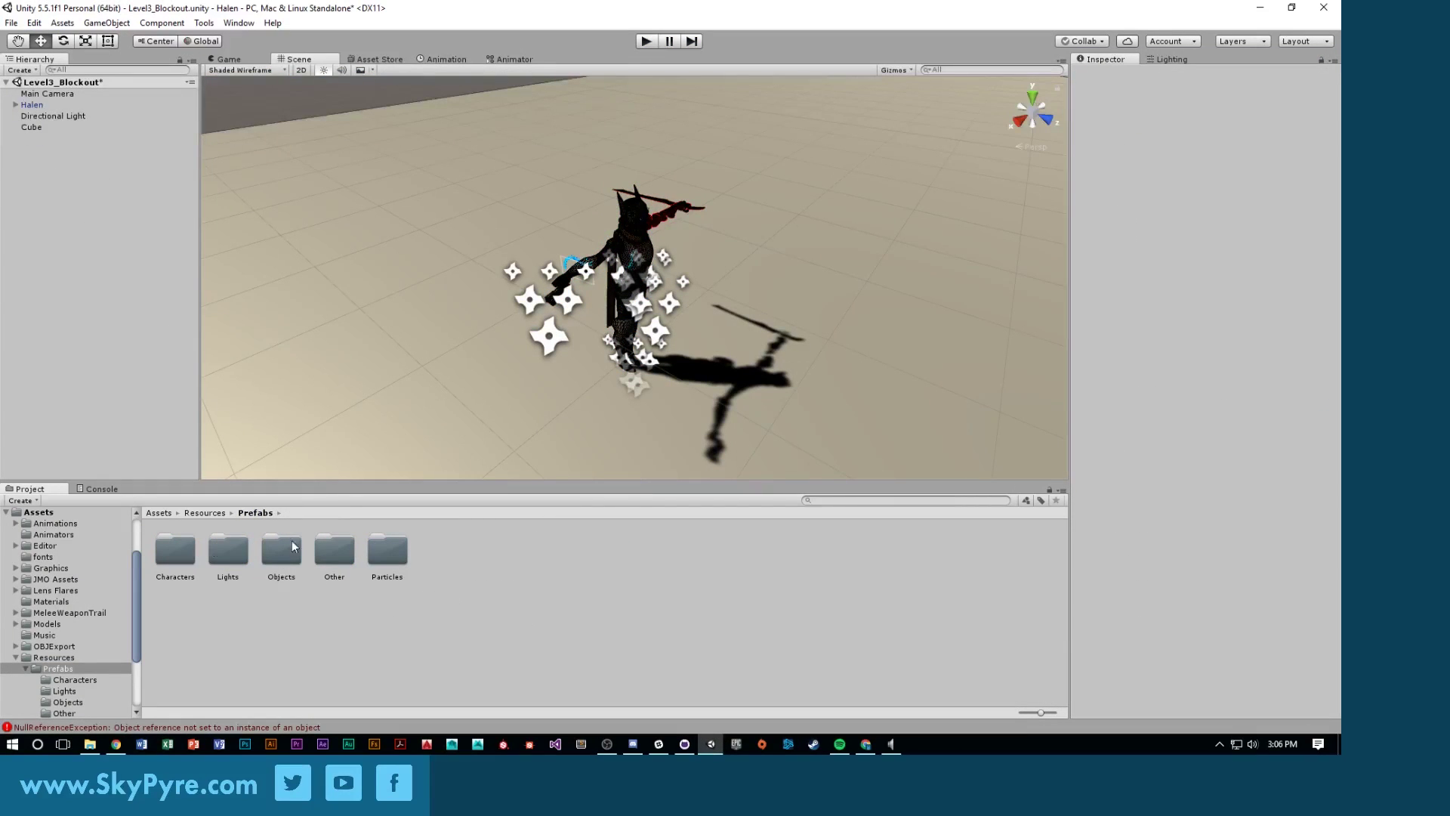
{"action": "double_click", "coordinate": [335, 550]}
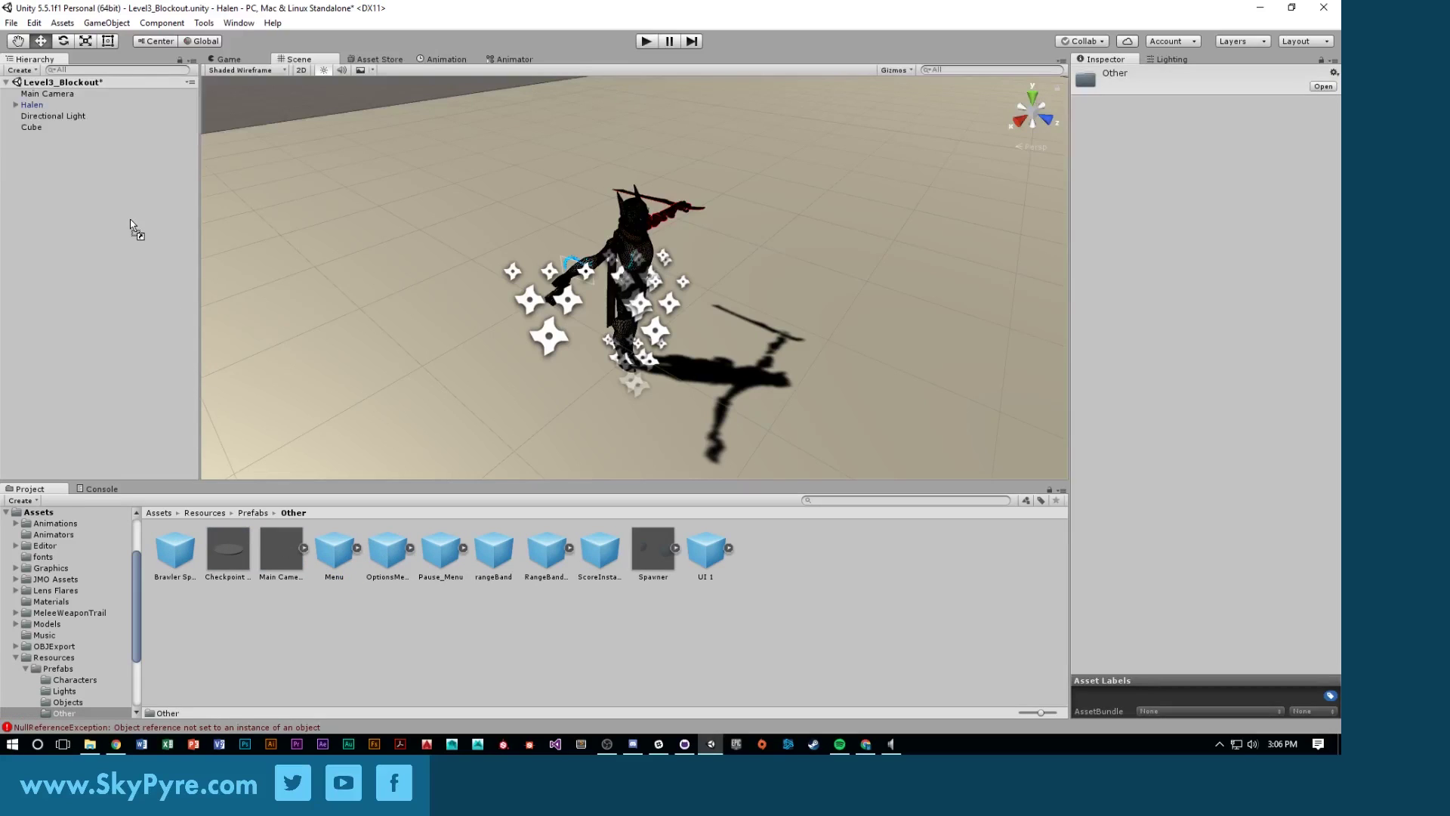
{"action": "left_click_drag", "start_coordinate": [130, 219], "coordinate": [130, 219]}
{"action": "left_click", "coordinate": [15, 139]}
{"action": "left_click", "coordinate": [15, 139]}
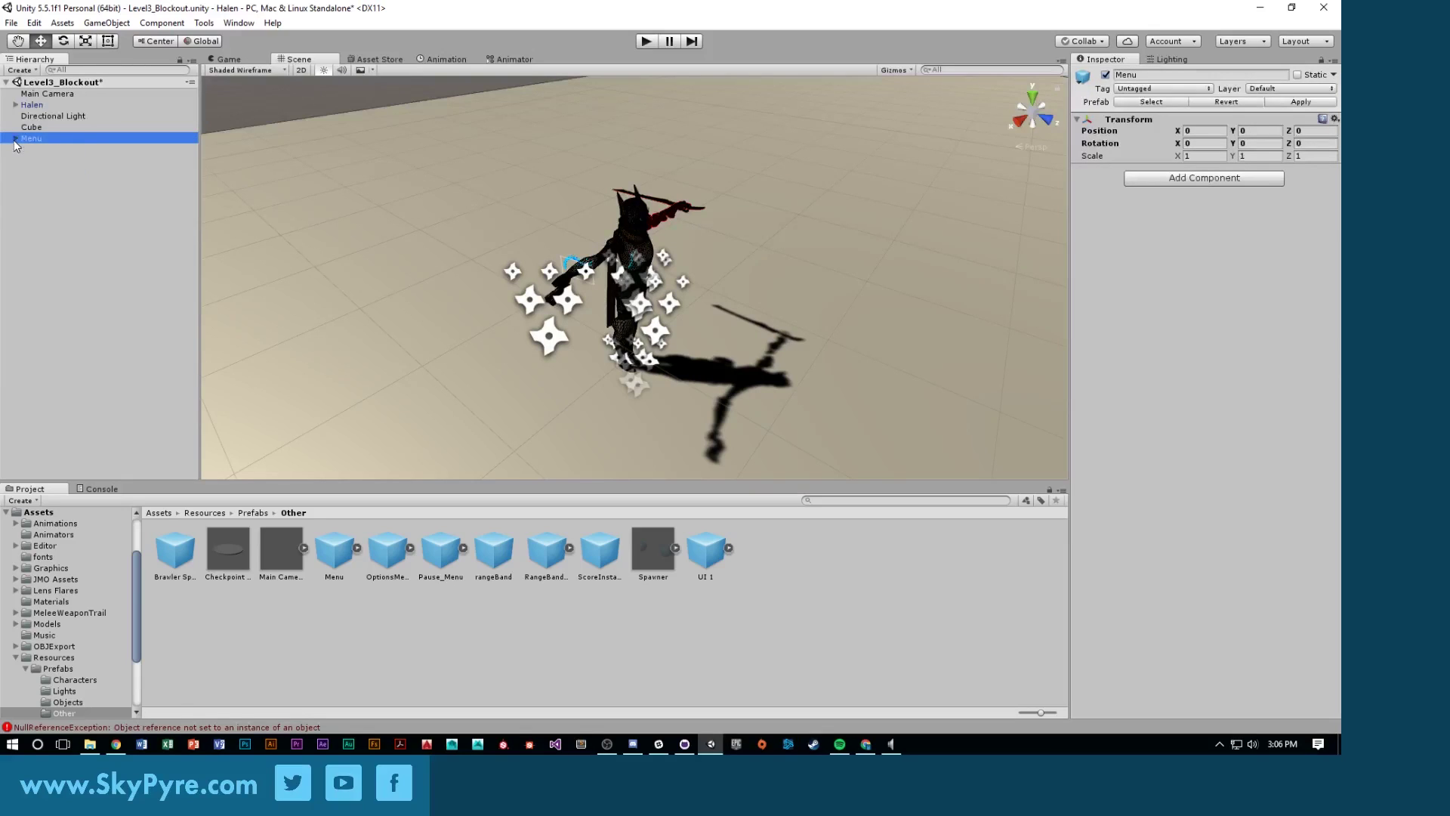
{"action": "left_click", "coordinate": [474, 633]}
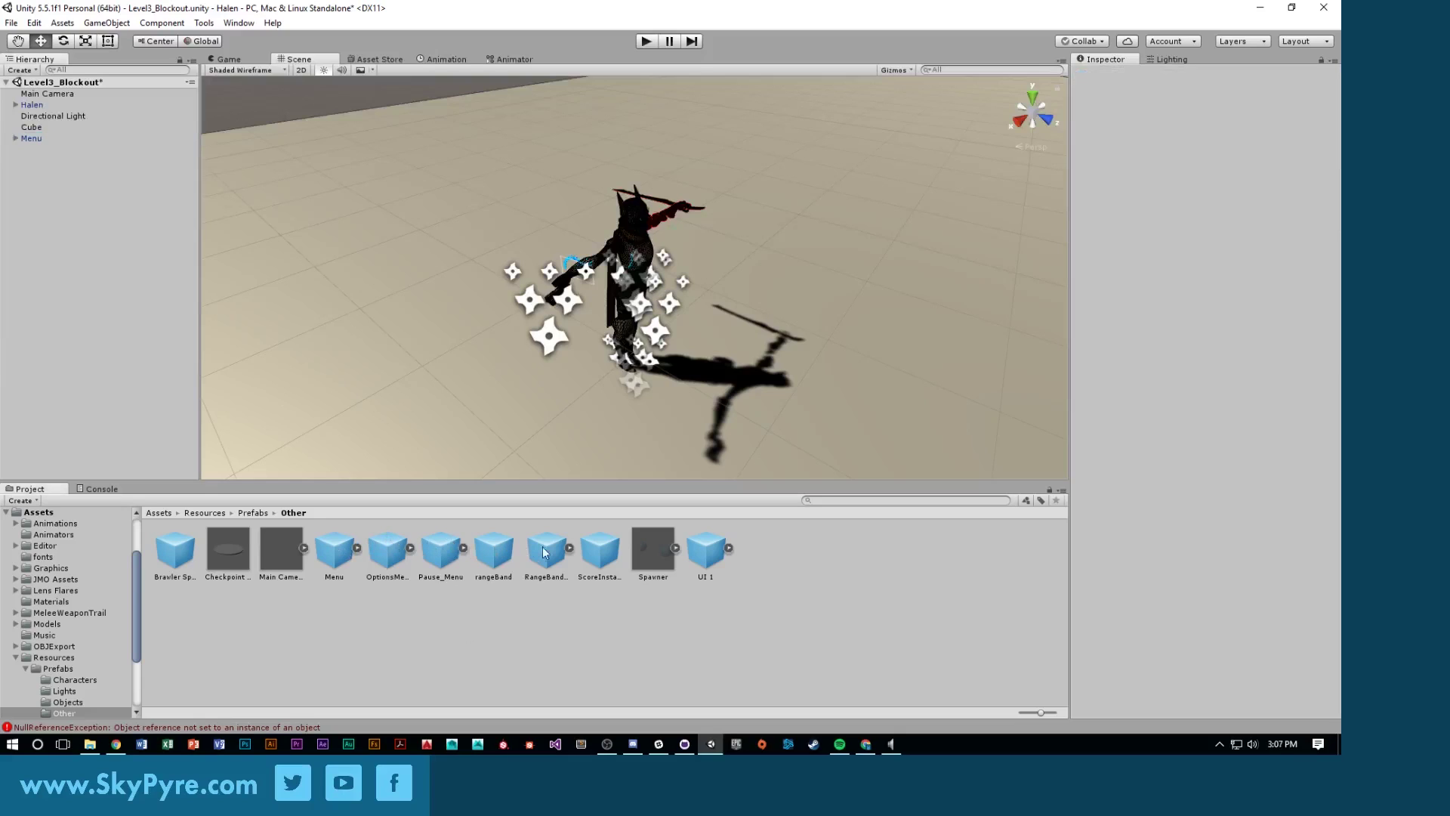
Add the UI 1 prefab from the Other folder to the scene and frame its canvas in the scene view
{"action": "left_click", "coordinate": [702, 543]}
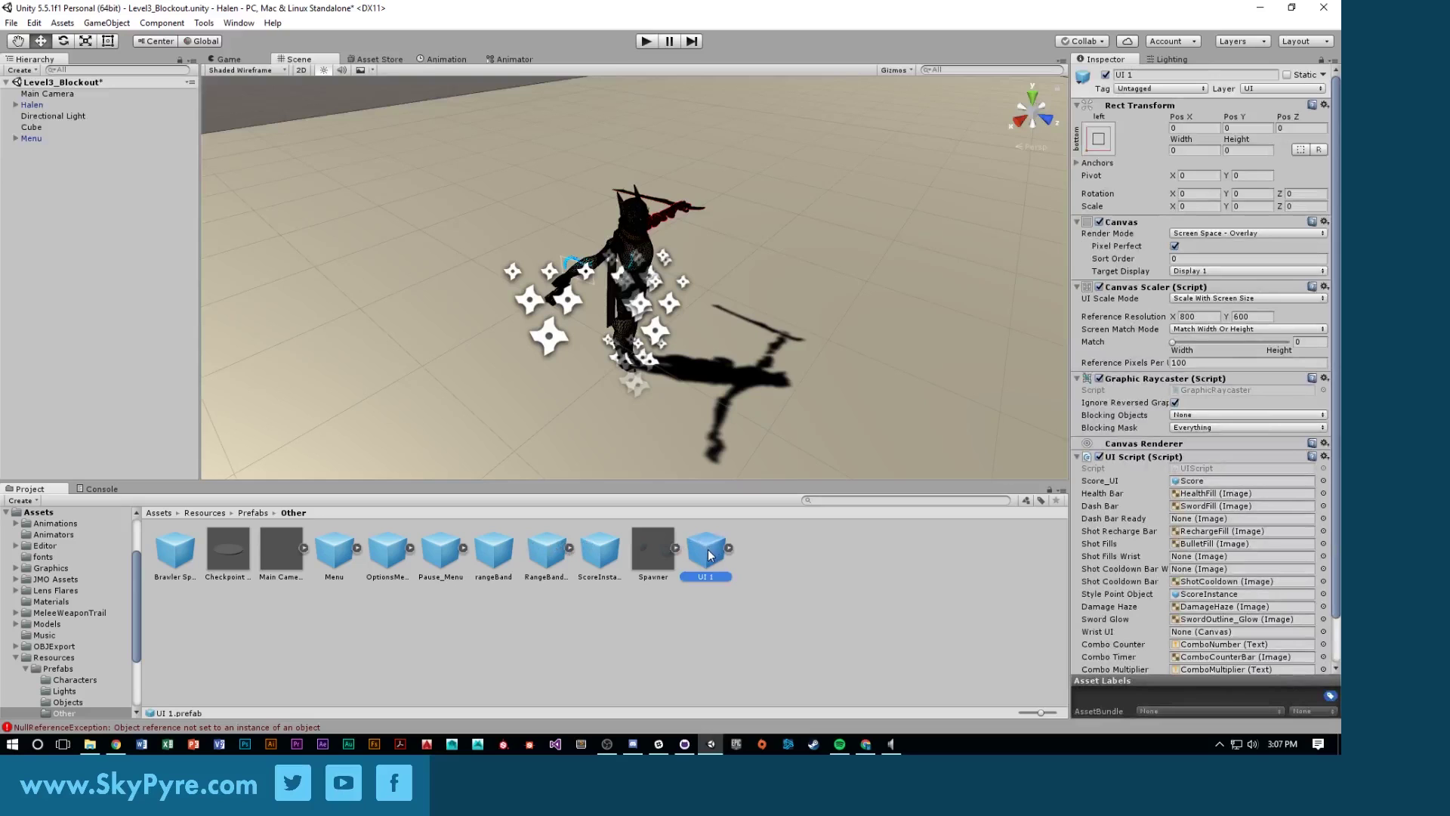
{"action": "left_click_drag", "start_coordinate": [294, 400], "coordinate": [69, 193]}
{"action": "right_click_drag", "start_coordinate": [685, 369], "coordinate": [895, 275]}
{"action": "key", "text": "s"}
{"action": "double_click", "coordinate": [157, 147]}
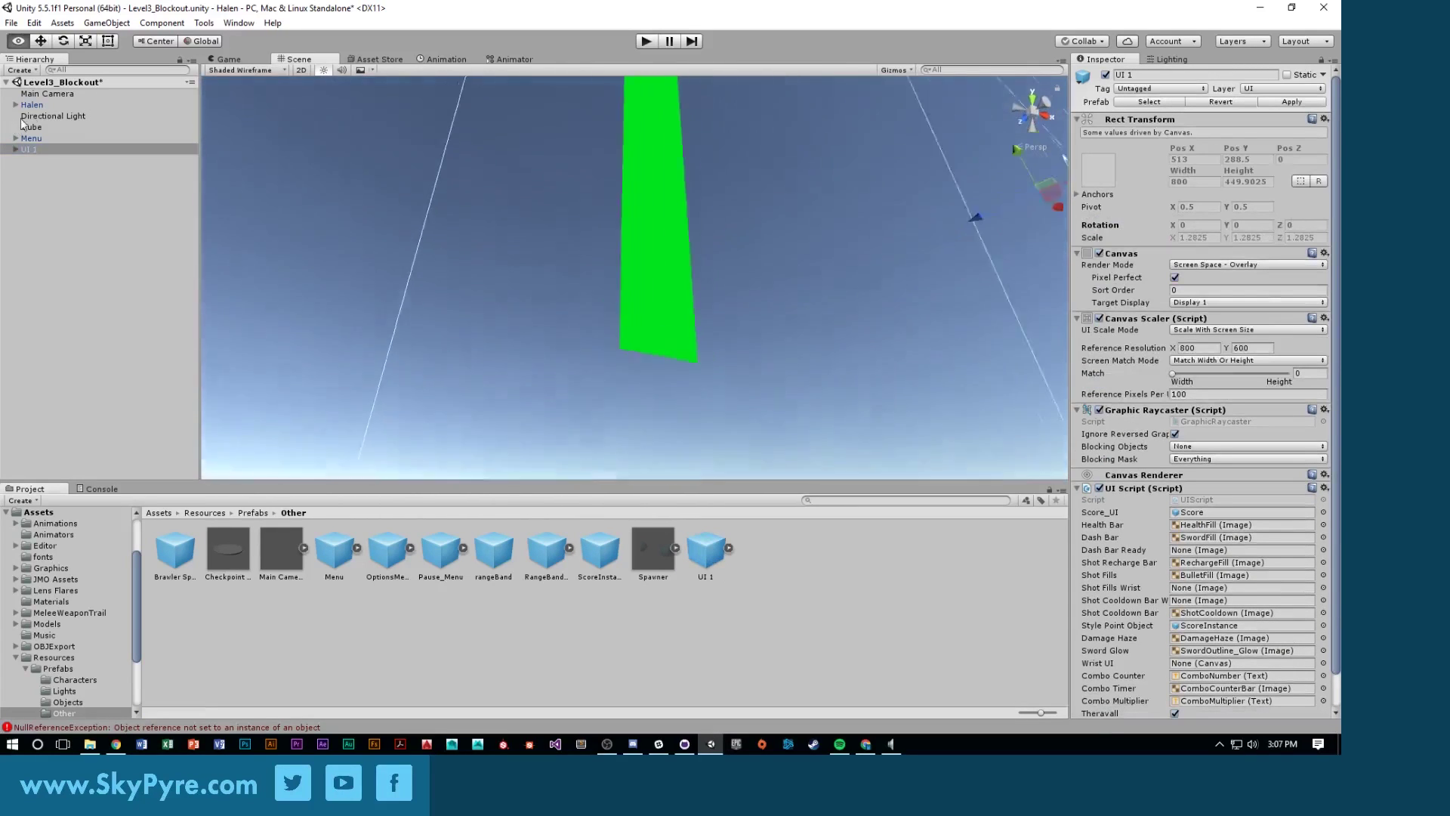
Run the scene in play mode to check the added menu and interface prefabs, and stop it
{"action": "right_click_drag", "start_coordinate": [227, 162], "coordinate": [898, 376]}
{"action": "key", "text": "w"}
{"action": "key", "text": "d"}
{"action": "left_click", "coordinate": [646, 41]}
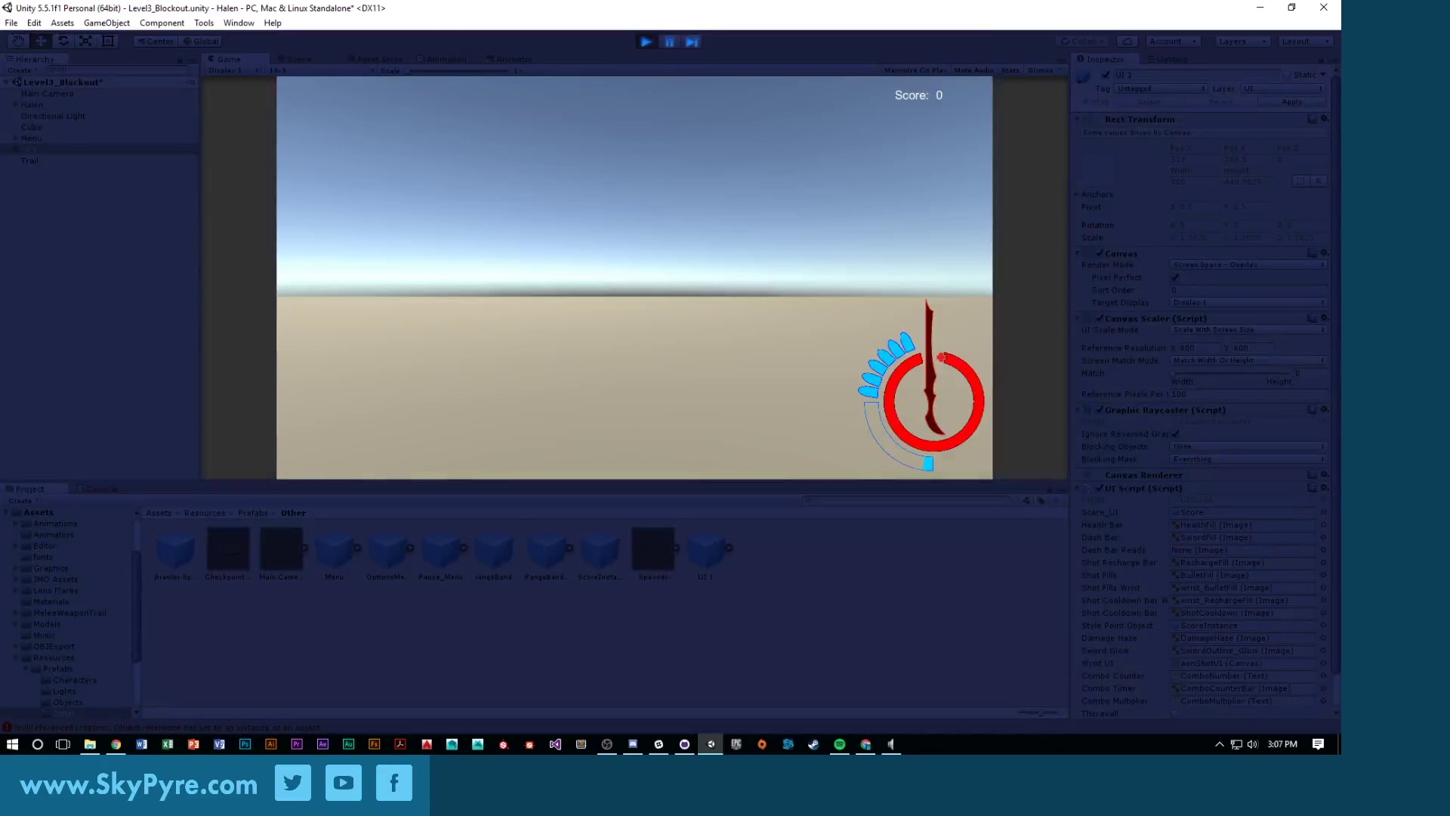
{"action": "left_click", "coordinate": [646, 41]}
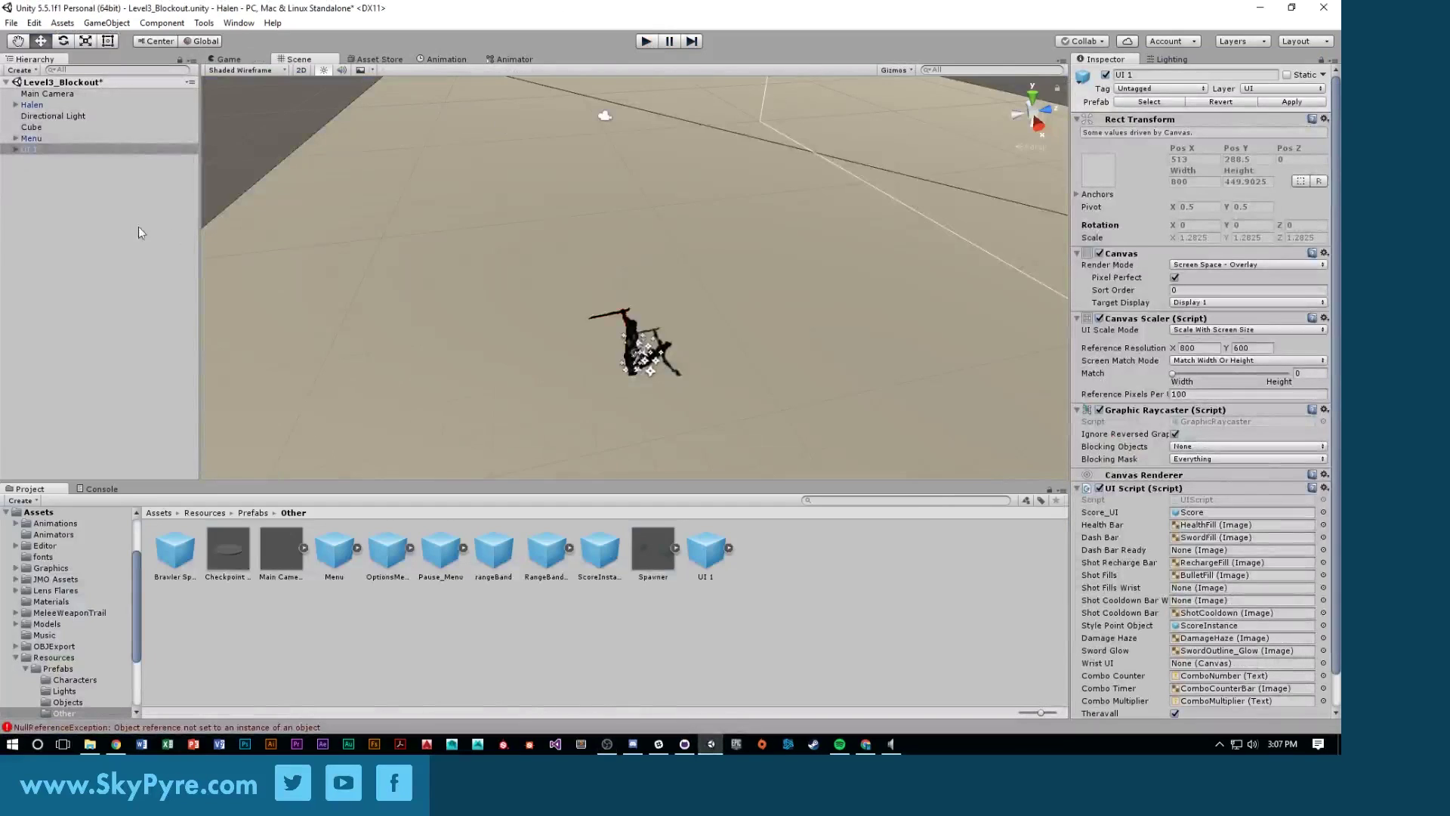
Inspect the scene's Main Camera and the child objects of the Halen prefab in the Characters prefab folder
{"action": "left_click", "coordinate": [45, 117]}
{"action": "left_click", "coordinate": [48, 93]}
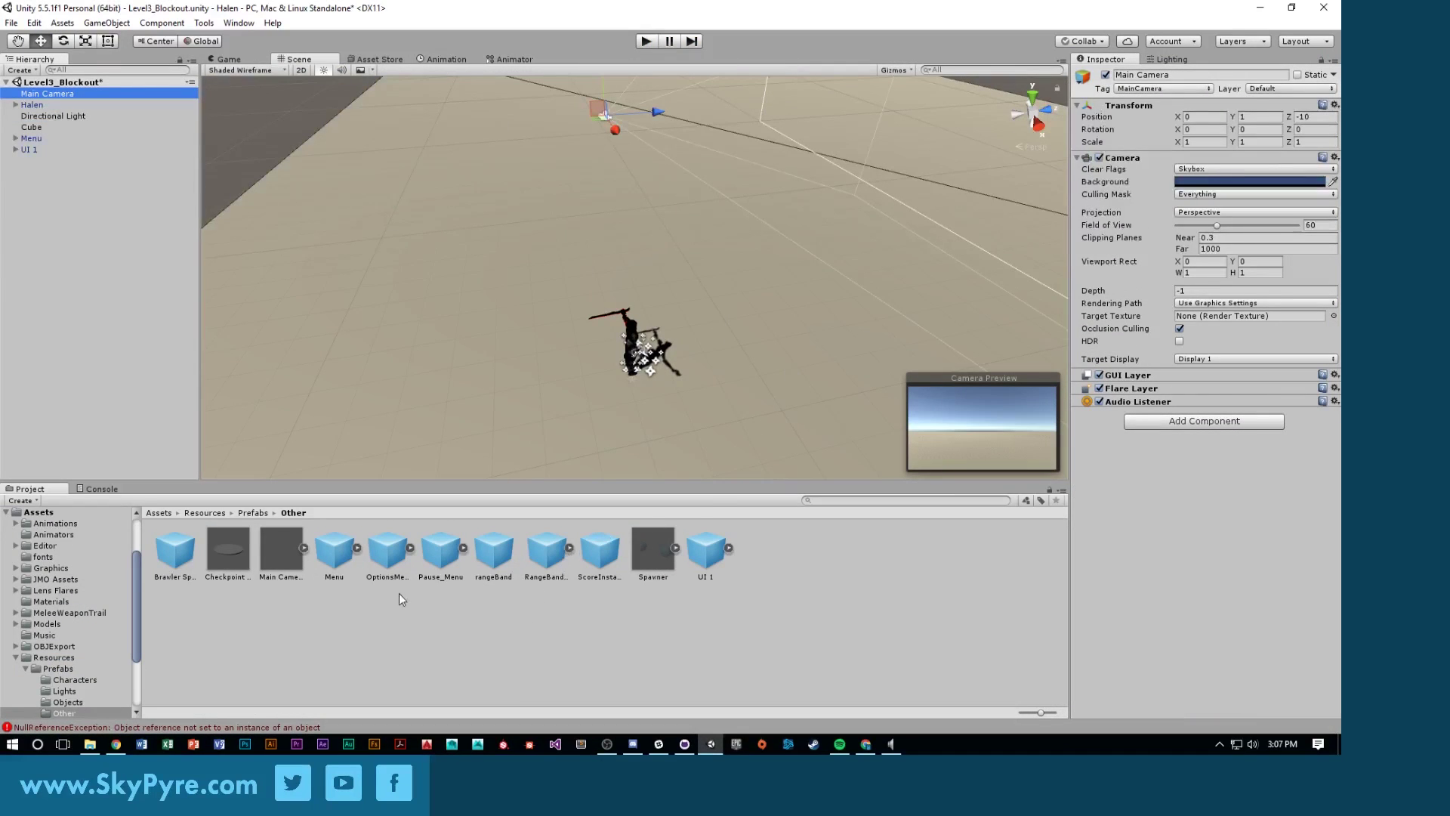
{"action": "left_click", "coordinate": [254, 513]}
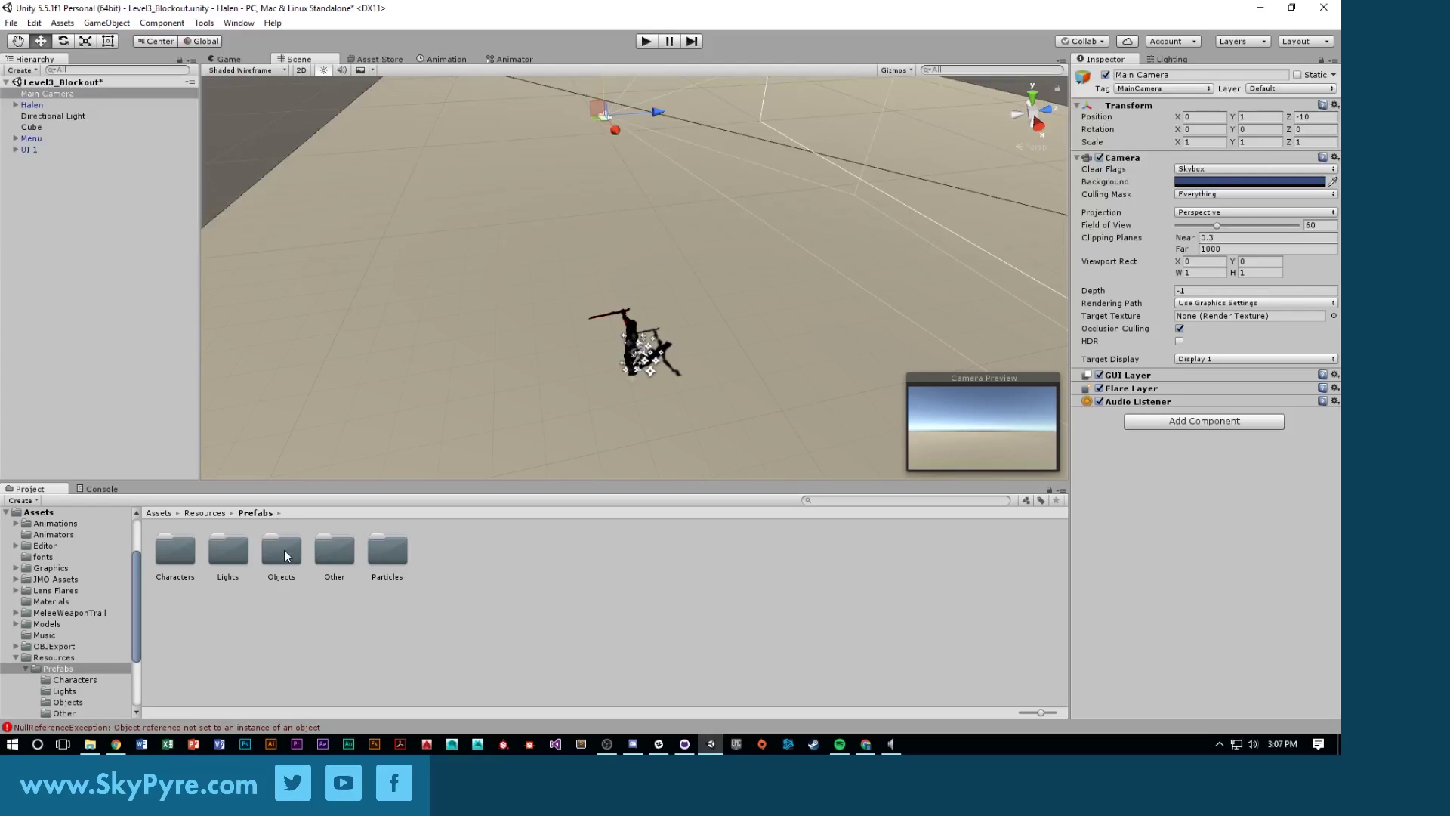
{"action": "double_click", "coordinate": [175, 550]}
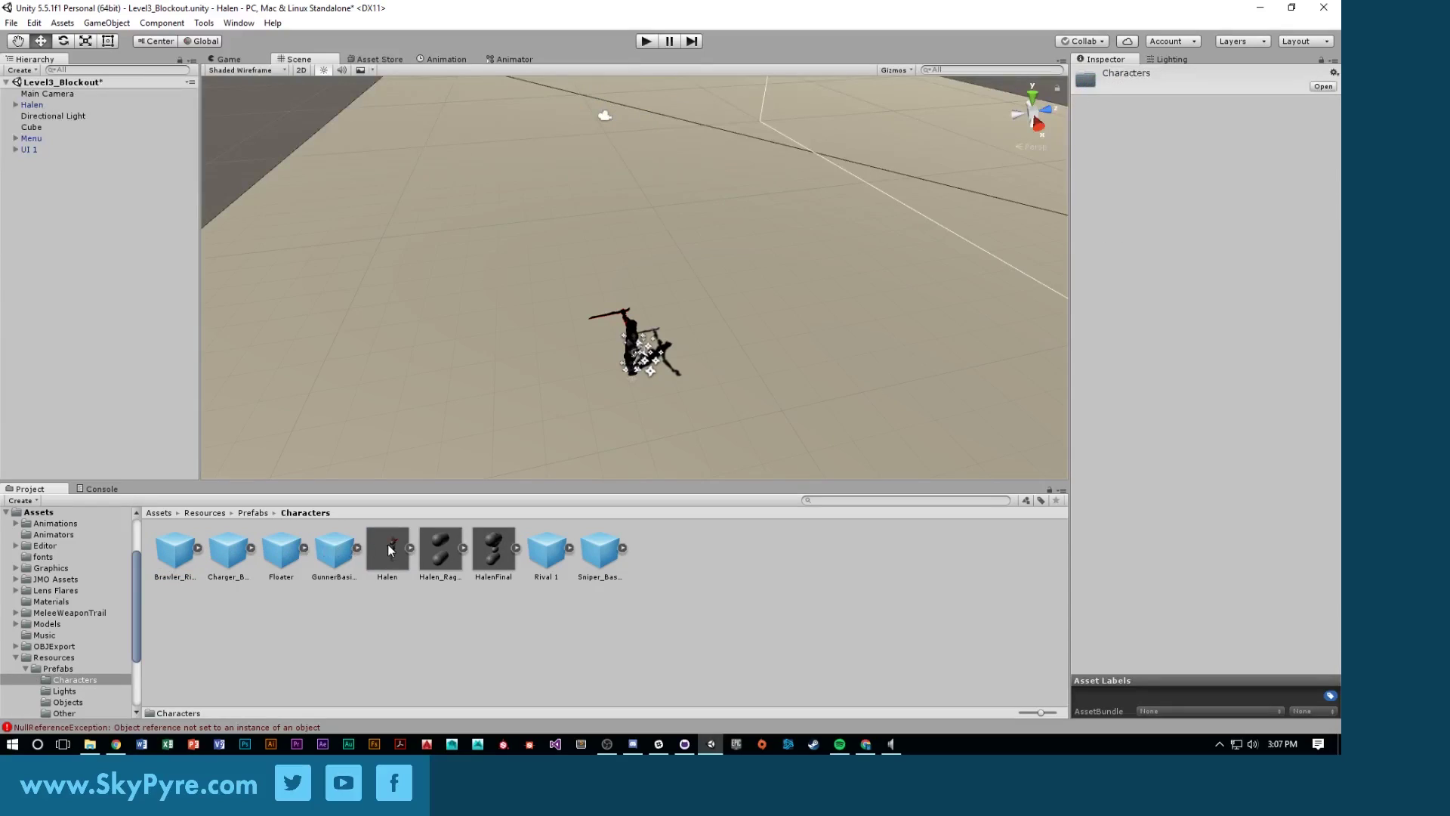
{"action": "left_click", "coordinate": [411, 548]}
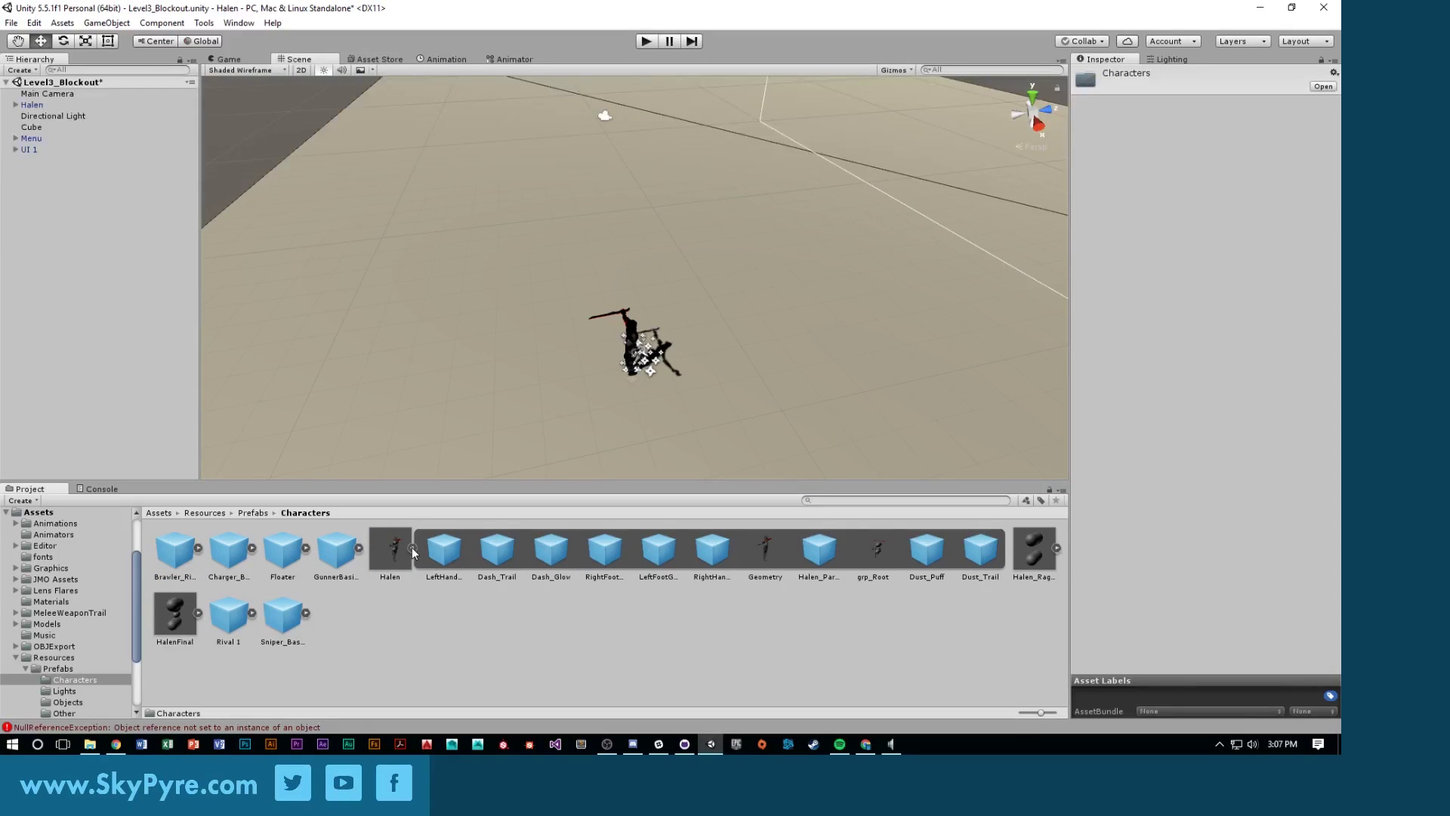
{"action": "left_click", "coordinate": [412, 549]}
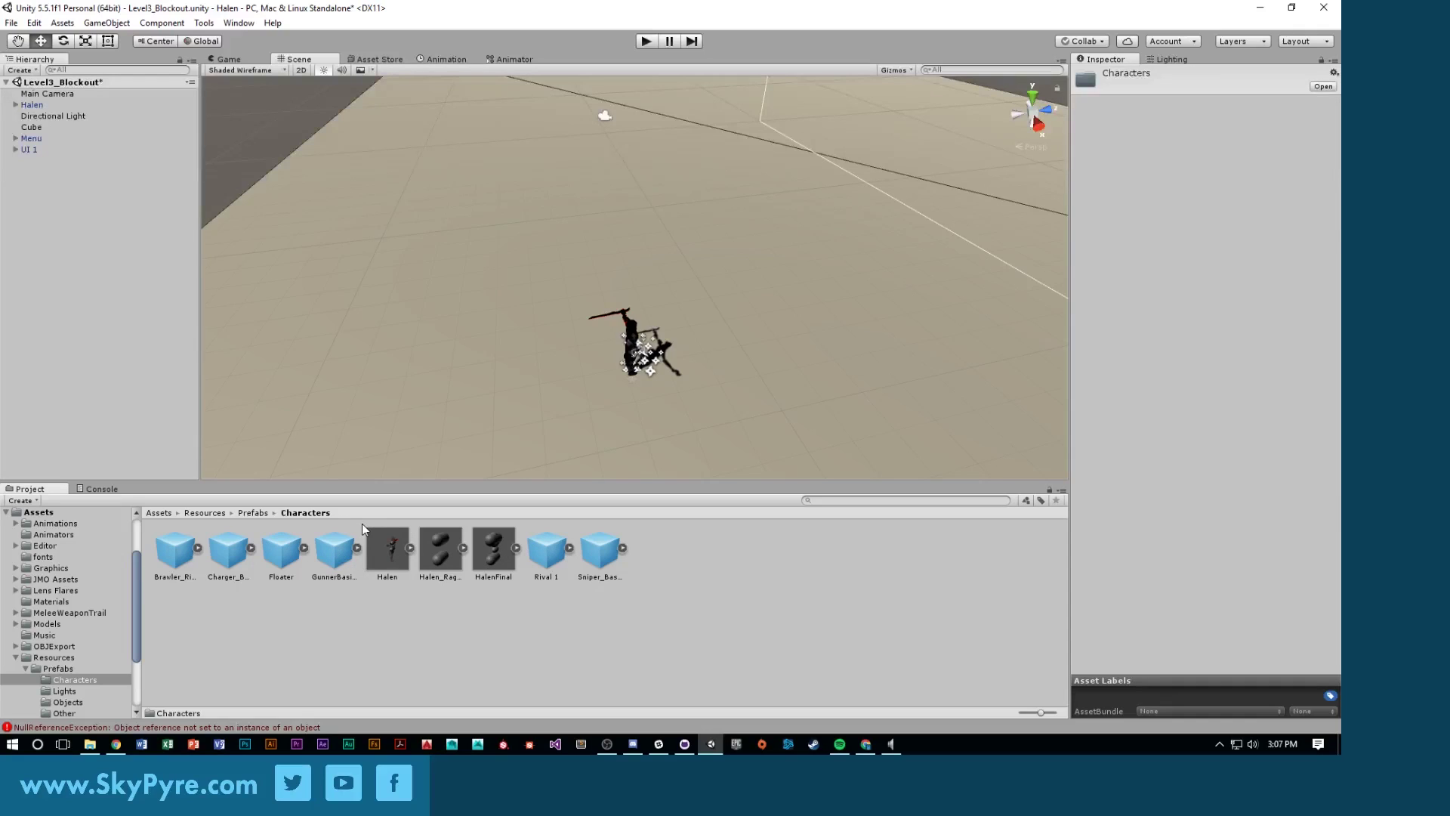
Look through the Objects and Other prefab folders for the game's own camera prefab
{"action": "left_click", "coordinate": [256, 513]}
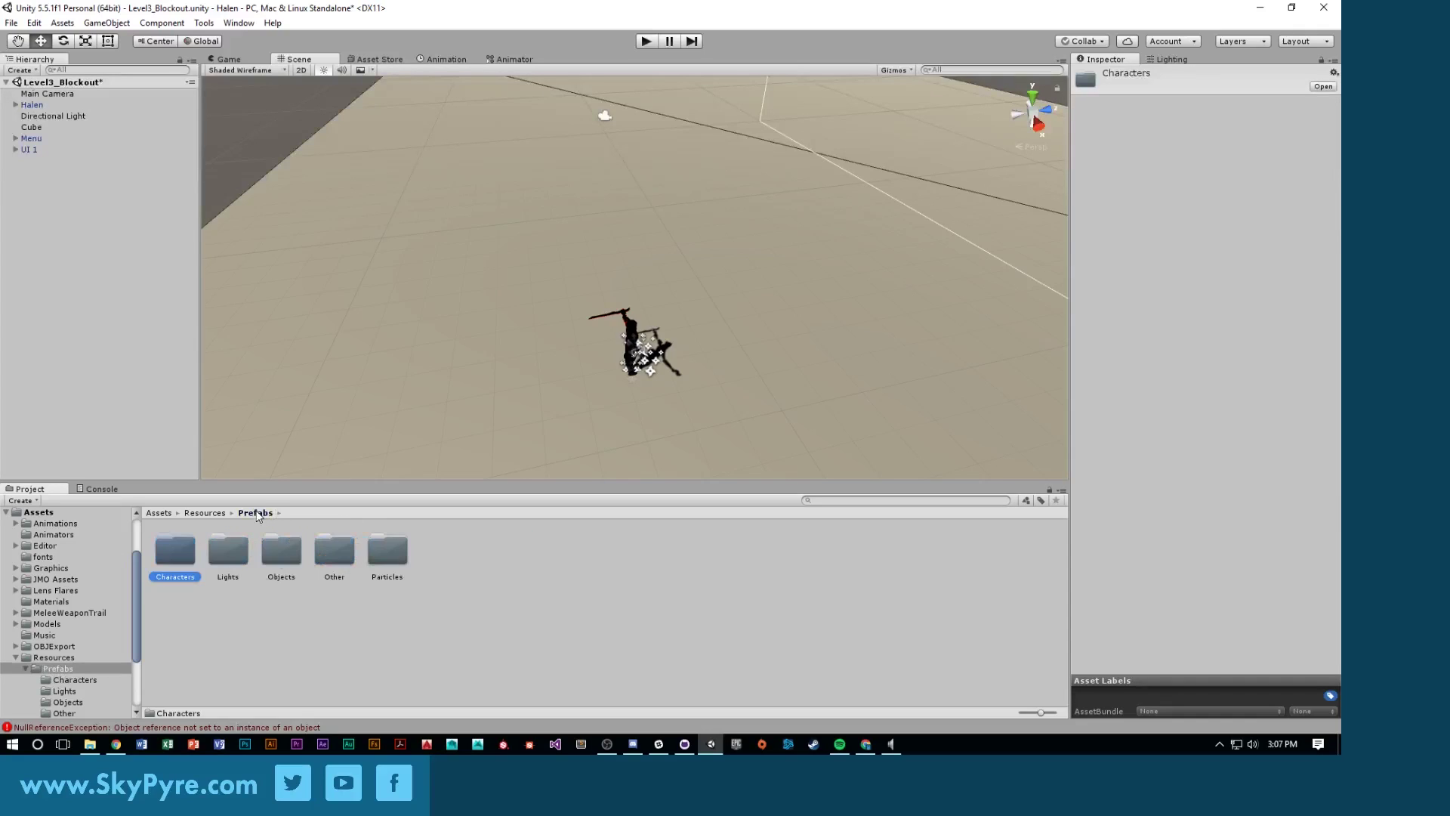
{"action": "left_click", "coordinate": [243, 546]}
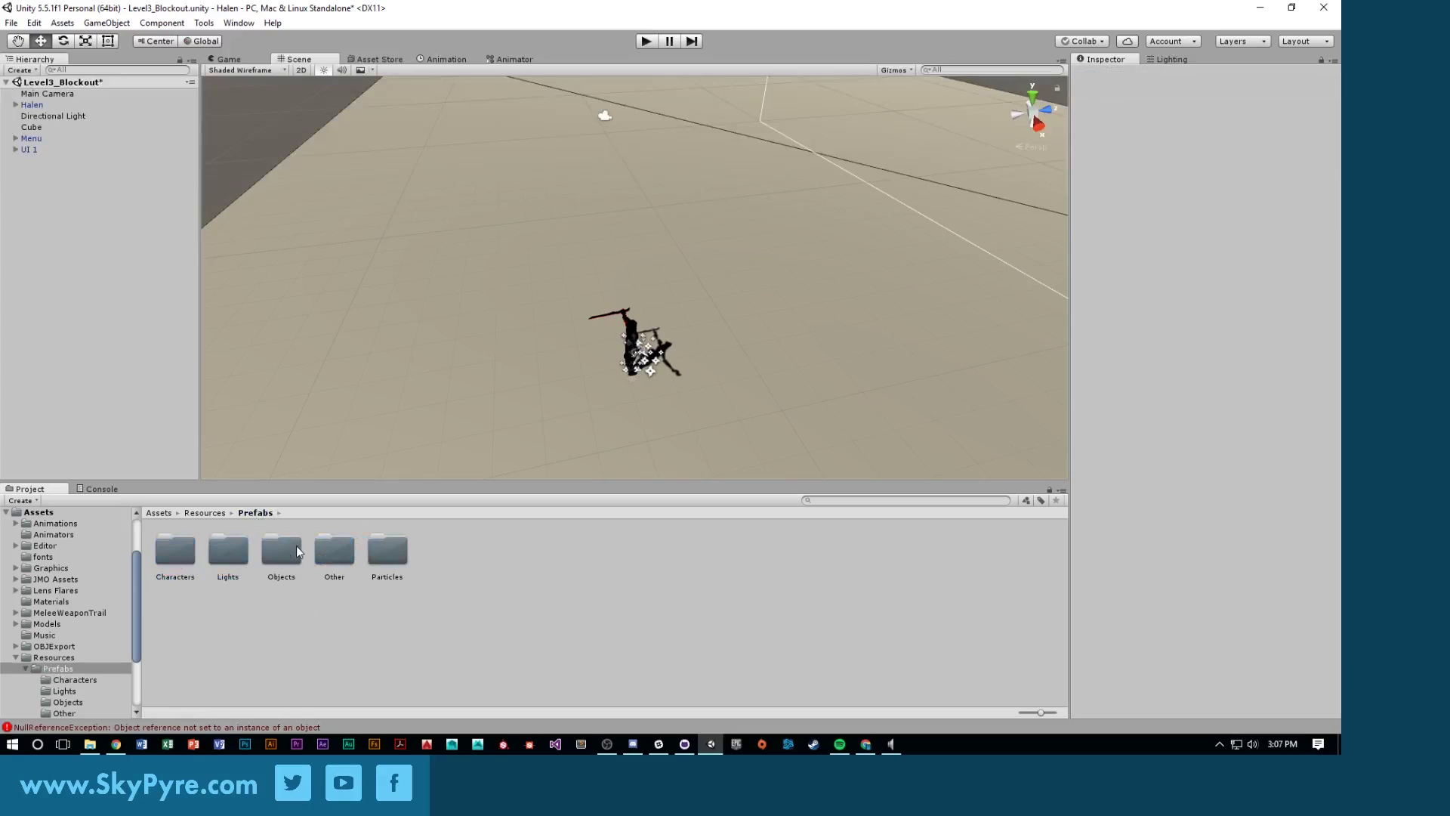
{"action": "left_click", "coordinate": [297, 551]}
{"action": "double_click", "coordinate": [281, 548]}
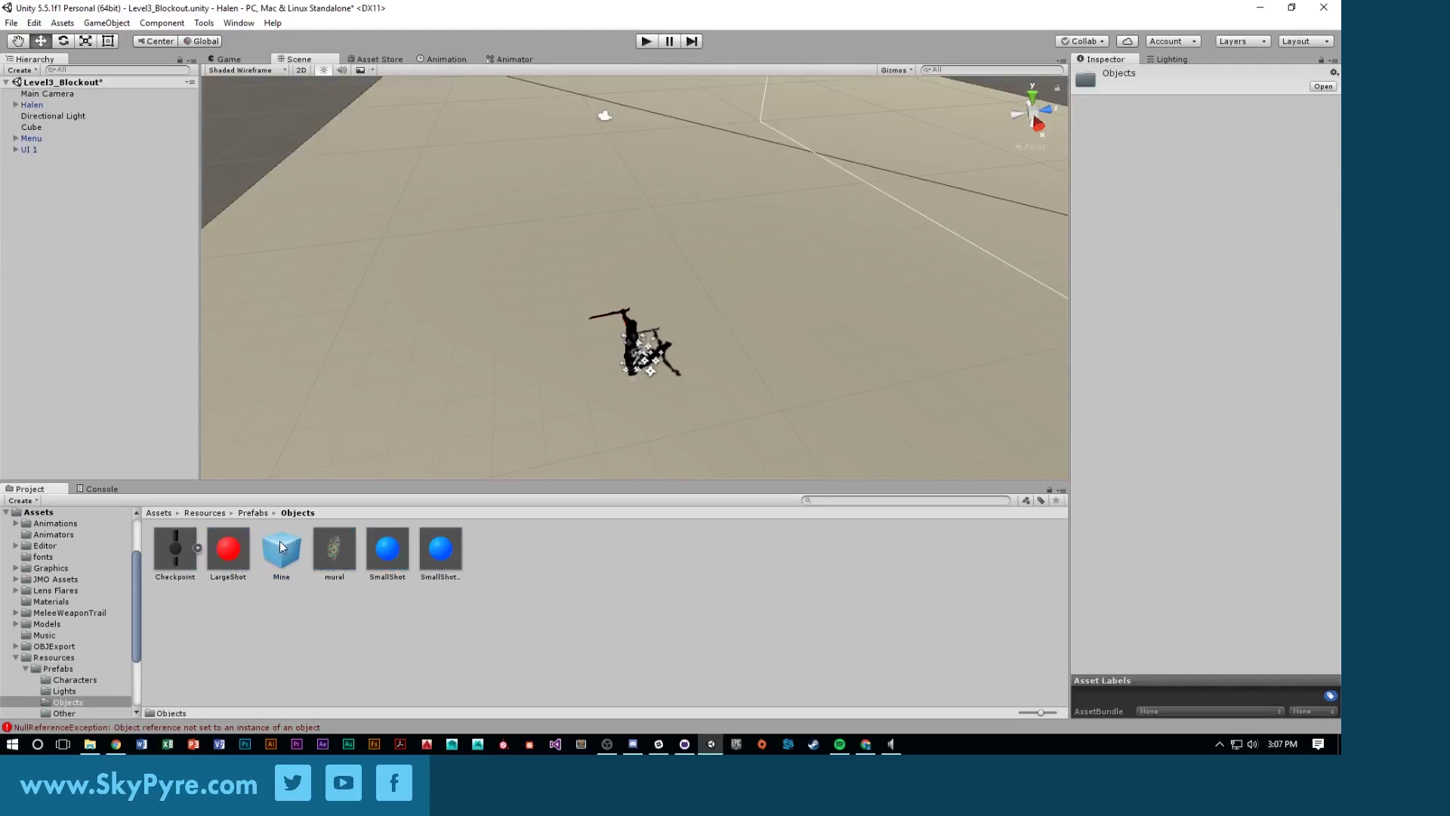
{"action": "left_click", "coordinate": [252, 513]}
{"action": "double_click", "coordinate": [330, 552]}
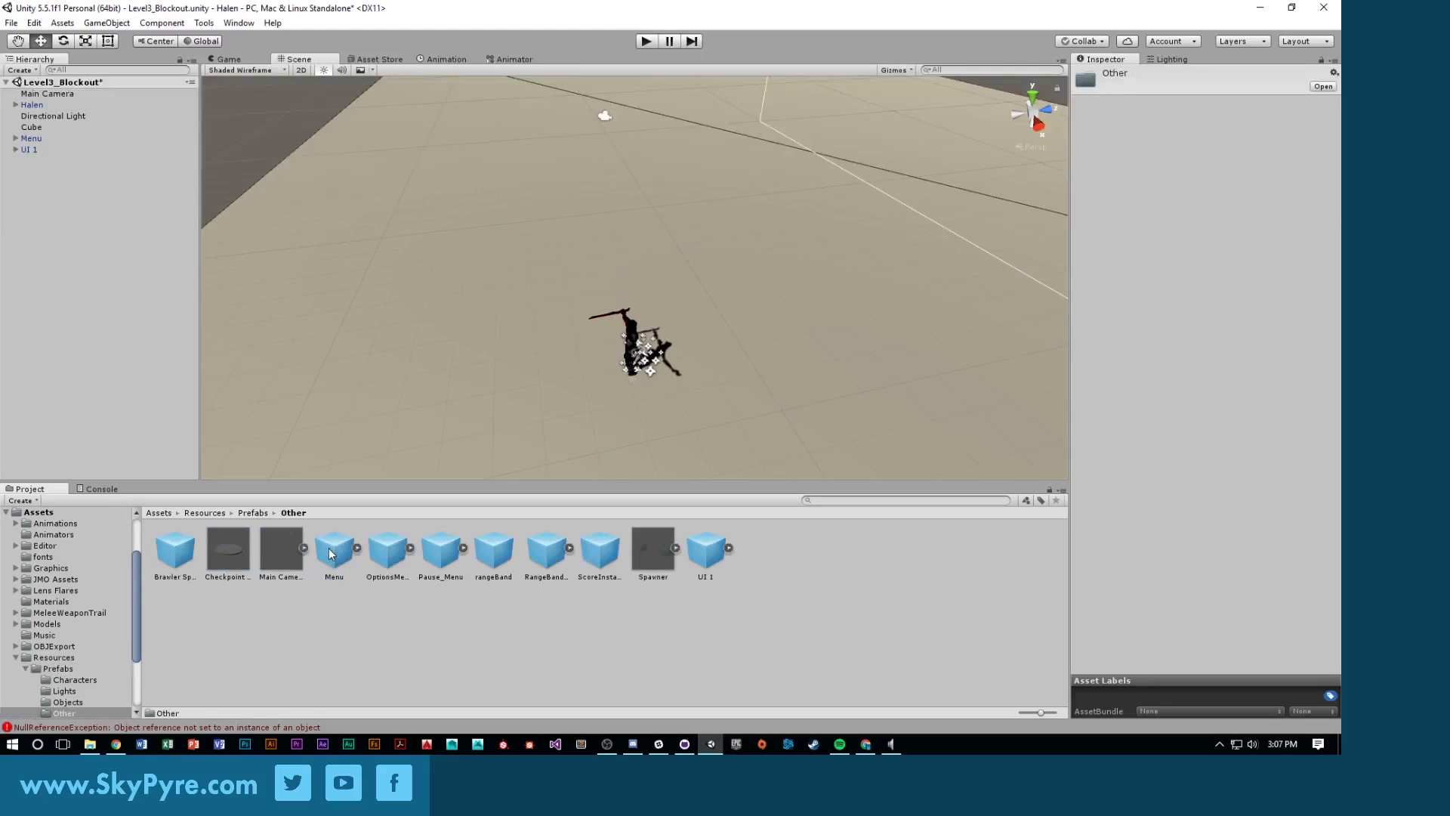
Replace the scene's default Main Camera with the Main Camera prefab, positioned behind Halen at about X 17.19, Y 0.85, Z -16.06
{"action": "left_click", "coordinate": [278, 545]}
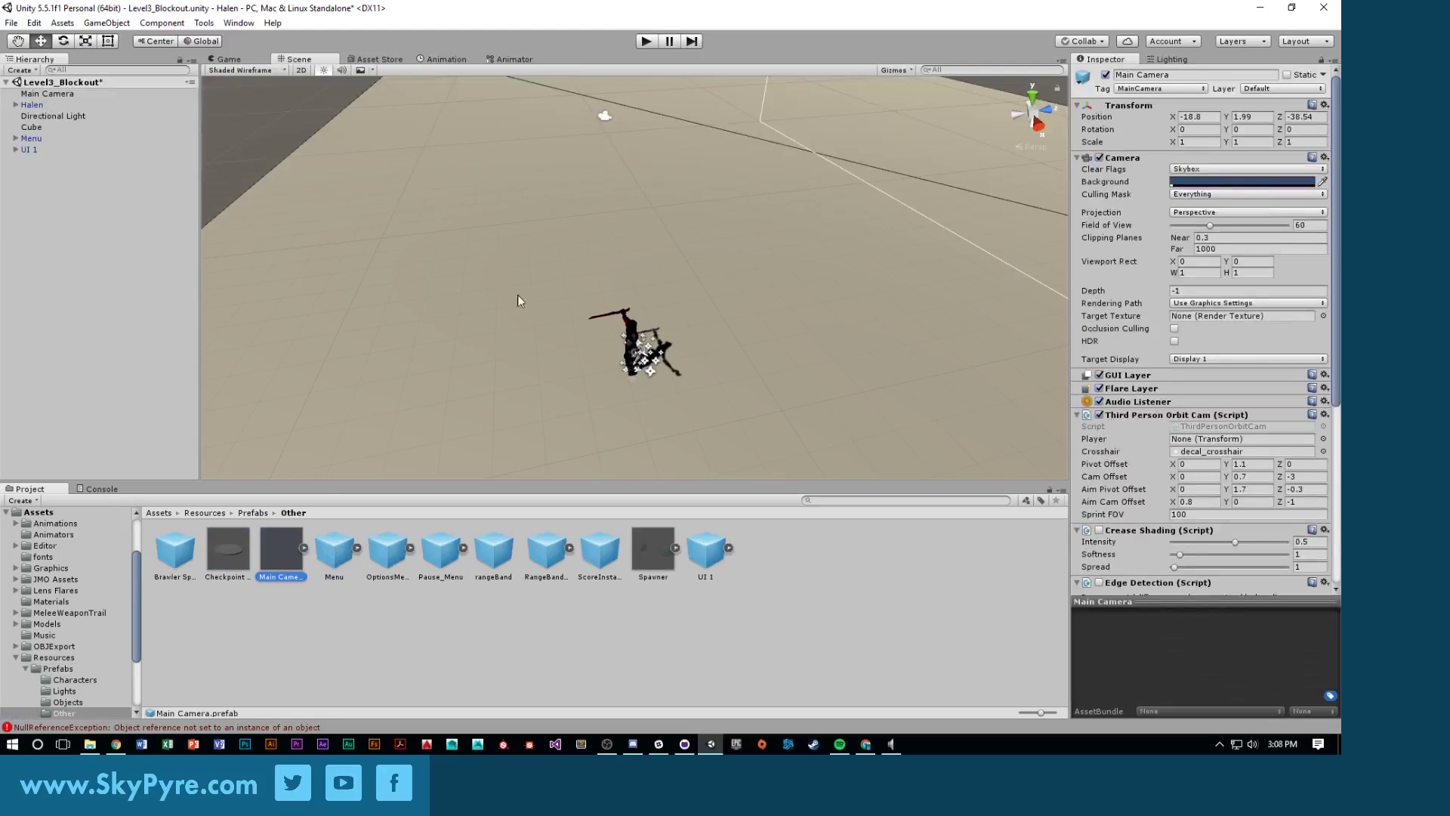
{"action": "left_click", "coordinate": [68, 94]}
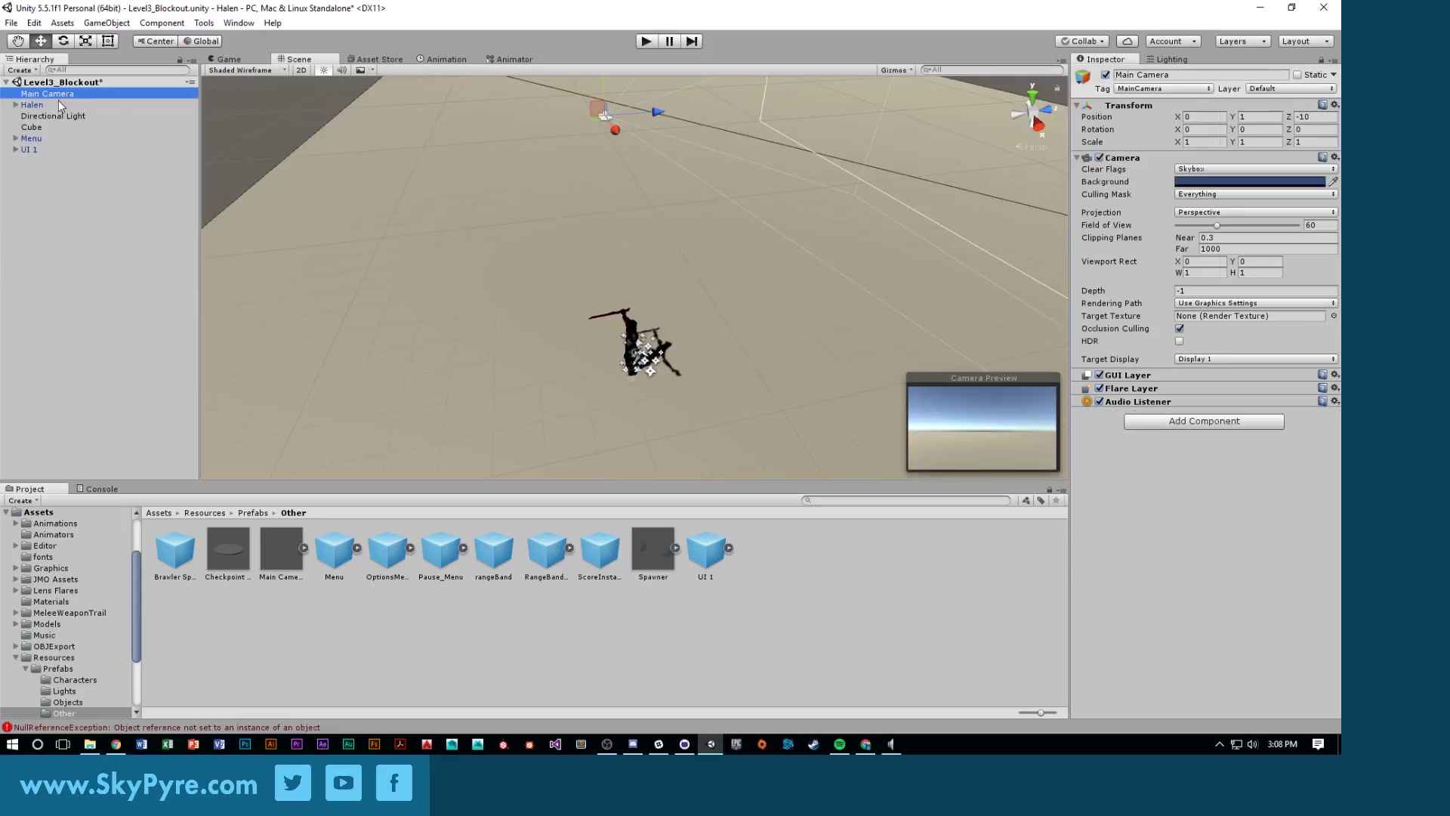
{"action": "key", "text": "Delete"}
{"action": "left_click_drag", "start_coordinate": [285, 551], "coordinate": [500, 414]}
{"action": "right_click_drag", "start_coordinate": [633, 363], "coordinate": [913, 344]}
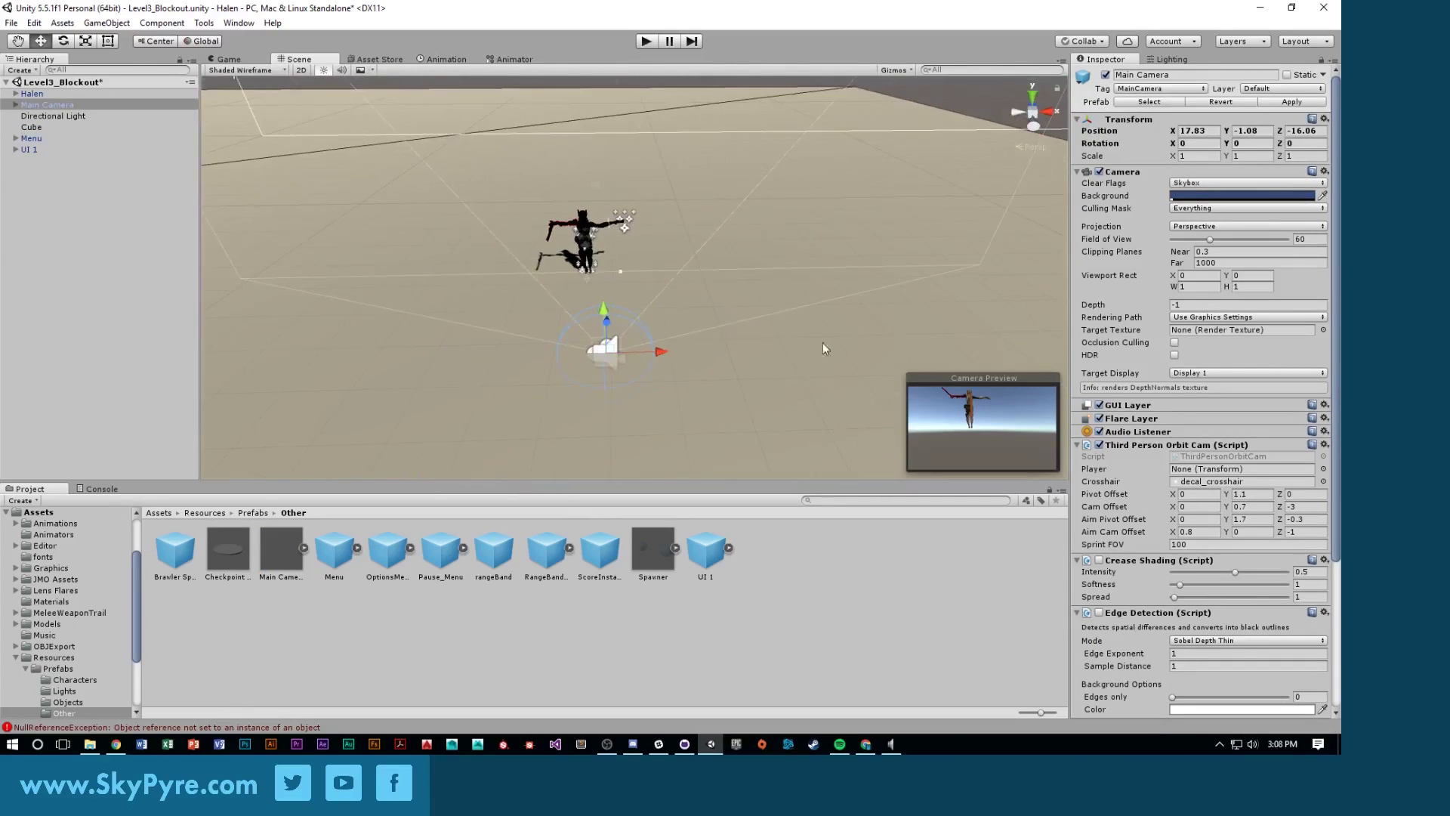
{"action": "left_click_drag", "start_coordinate": [617, 344], "coordinate": [831, 362]}
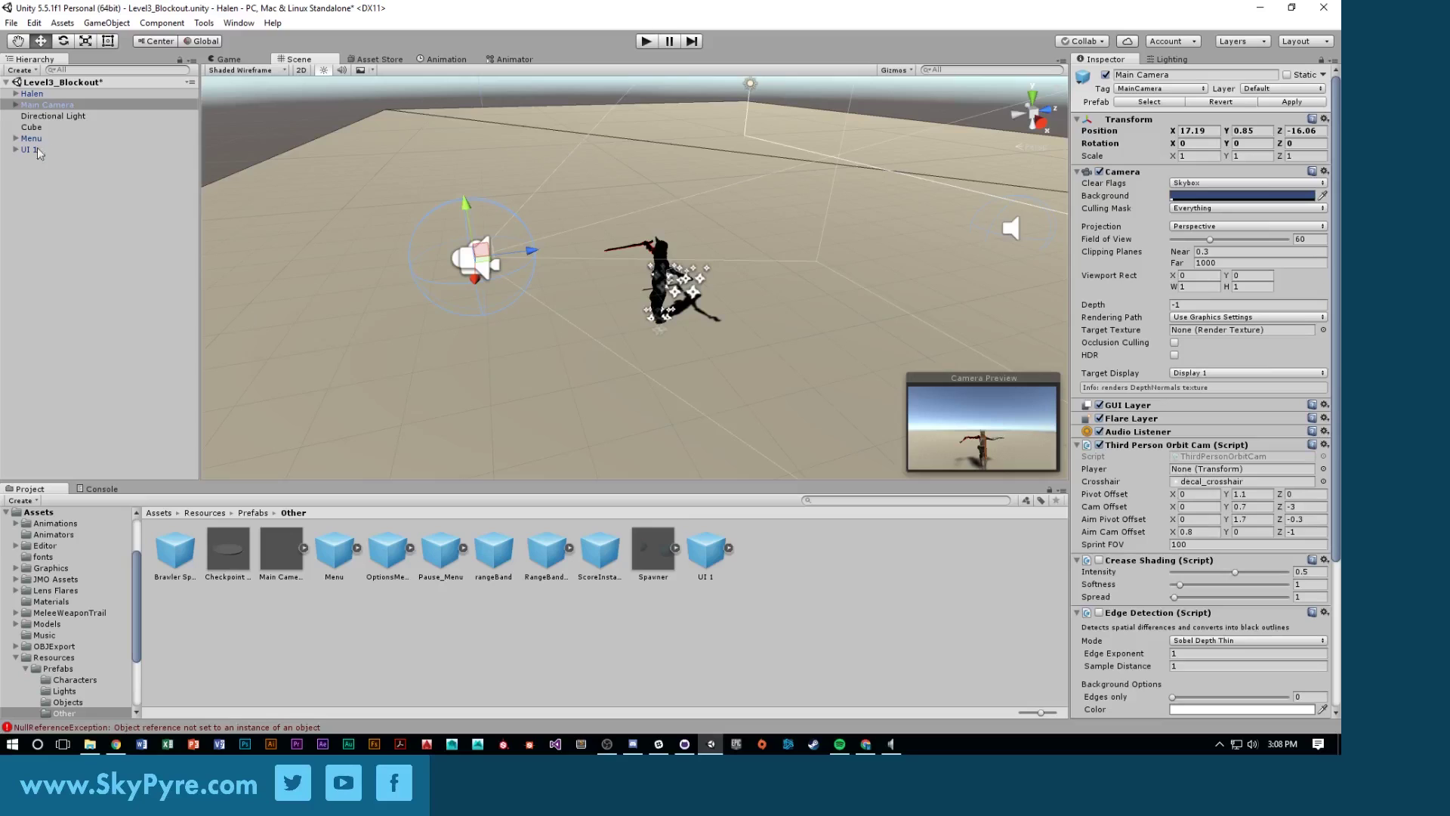
Assign Halen as the Player of the Main Camera's Third Person Orbit Cam script
{"action": "left_click", "coordinate": [33, 93]}
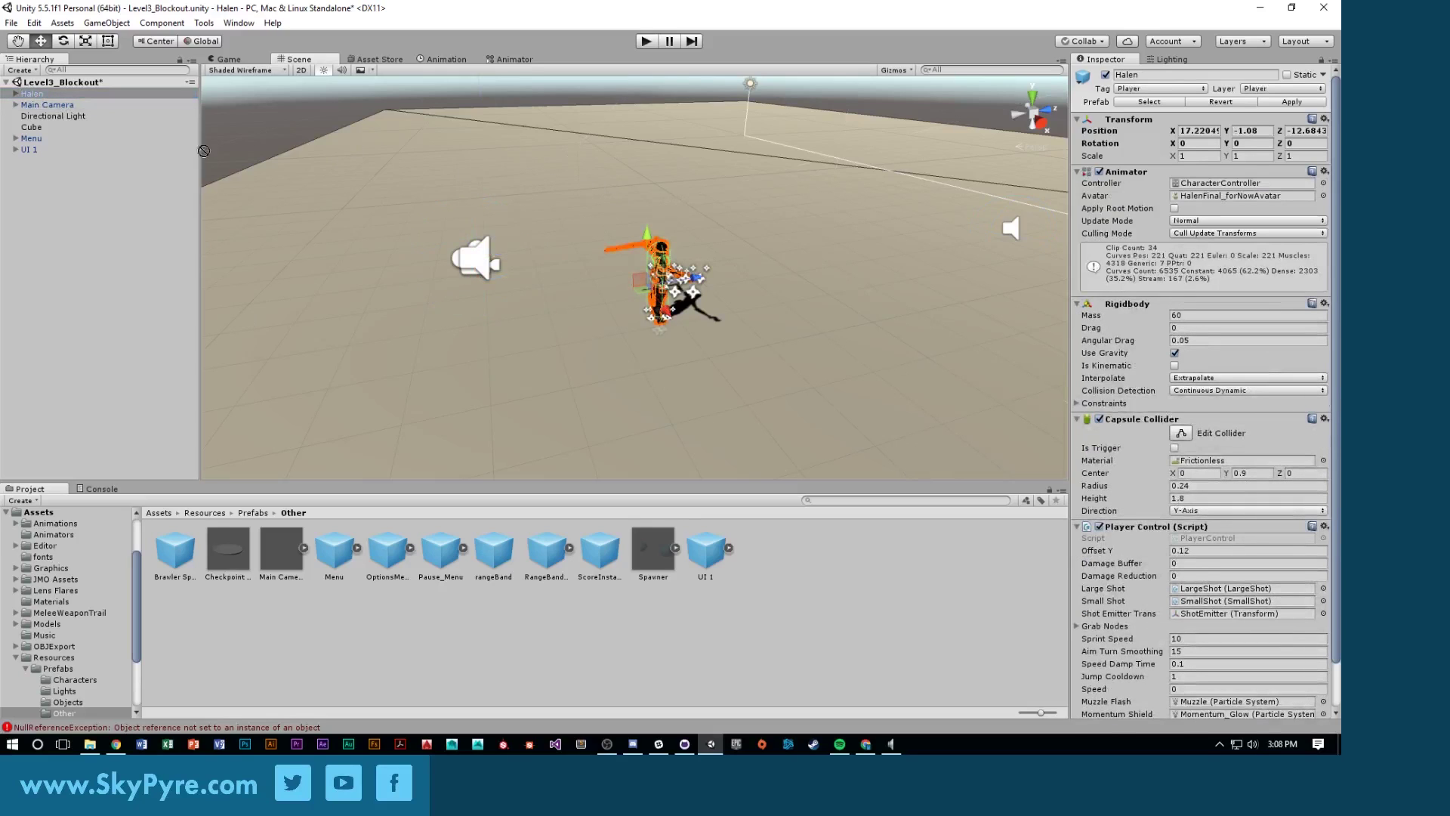
{"action": "left_click", "coordinate": [43, 105]}
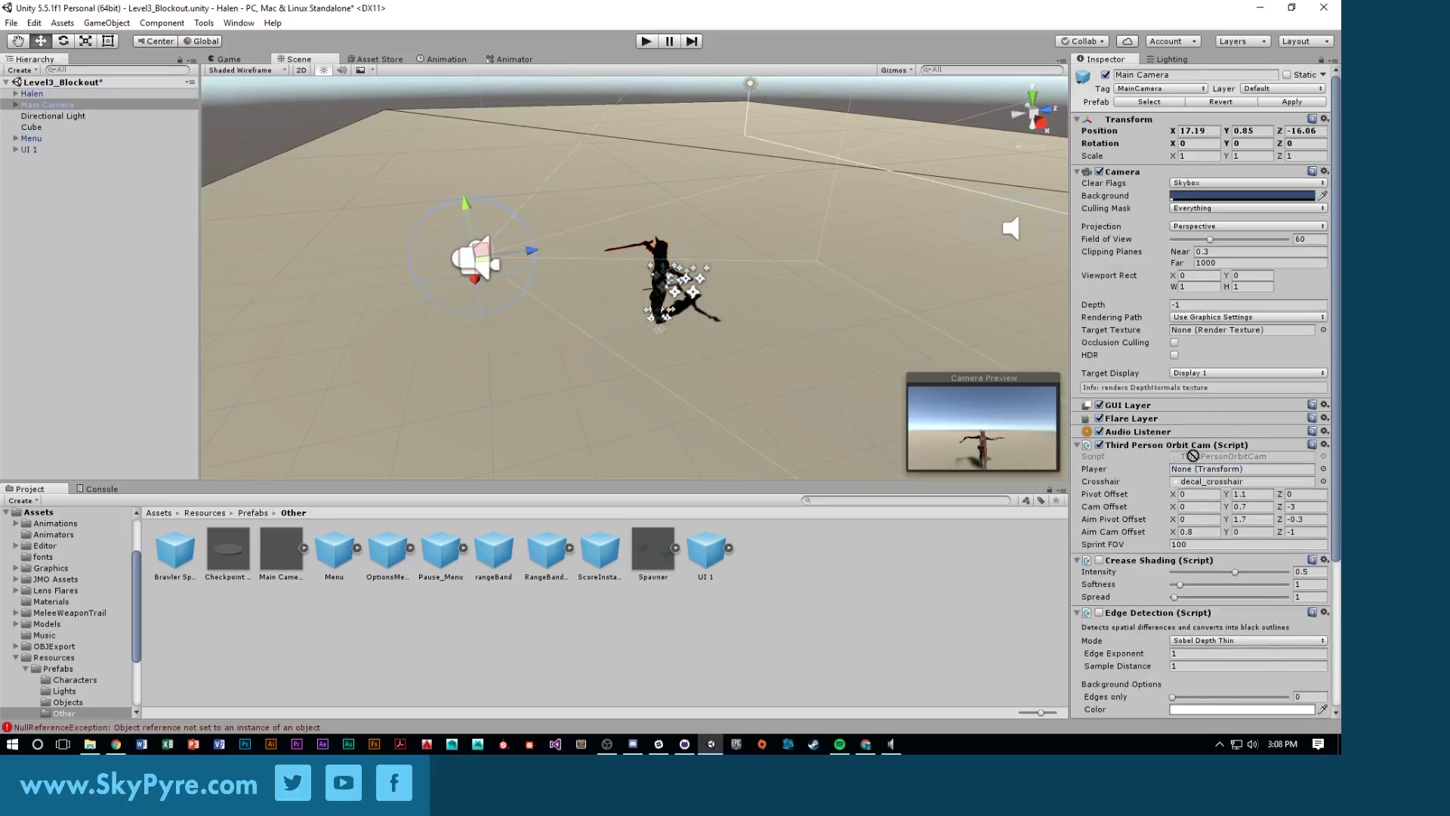
Play-test the scene with the orbit camera, trying Halen's running, jumping, sword attack and shooting, and stop it
{"action": "left_click", "coordinate": [647, 41]}
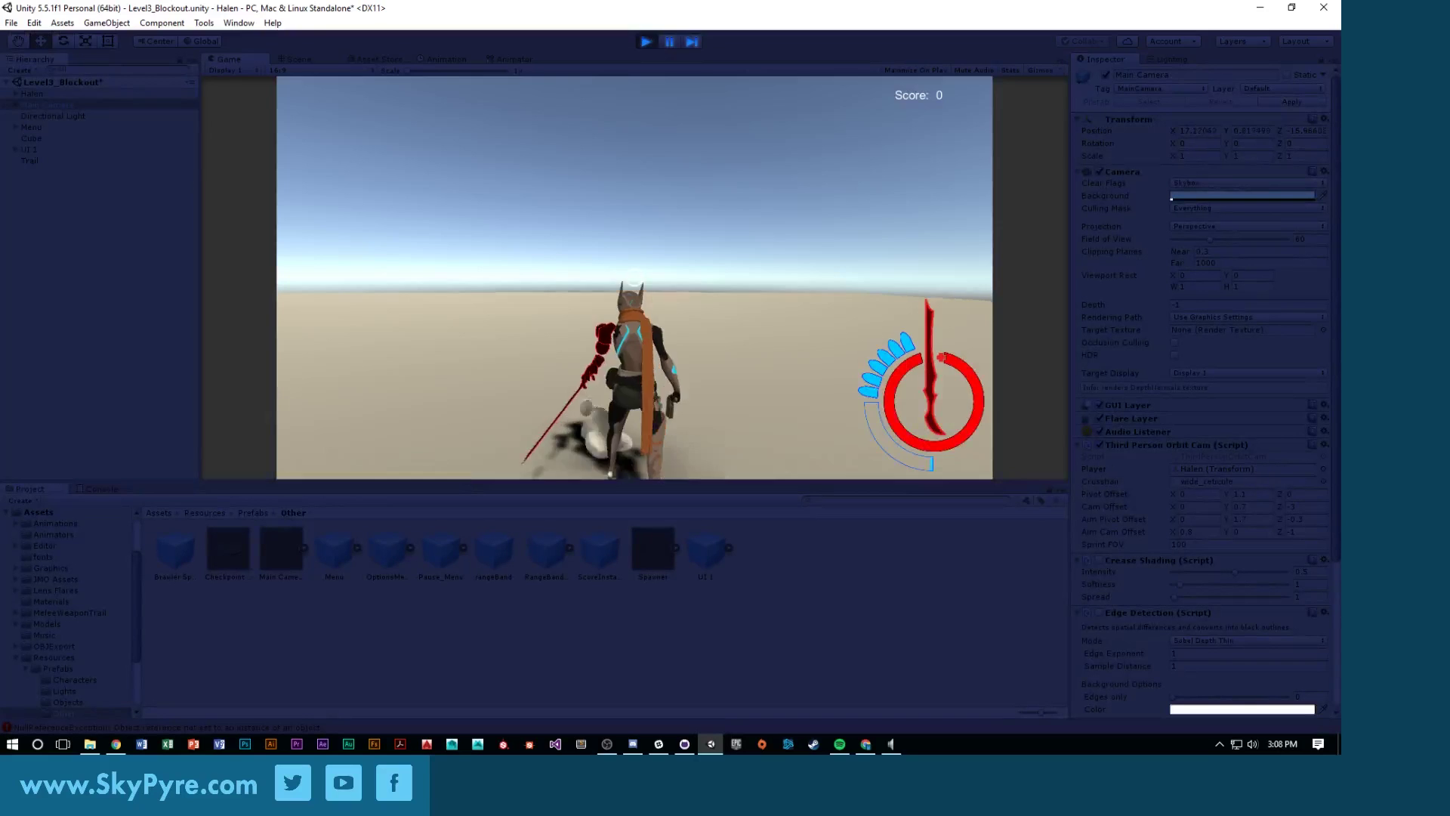
{"action": "key", "text": "w"}
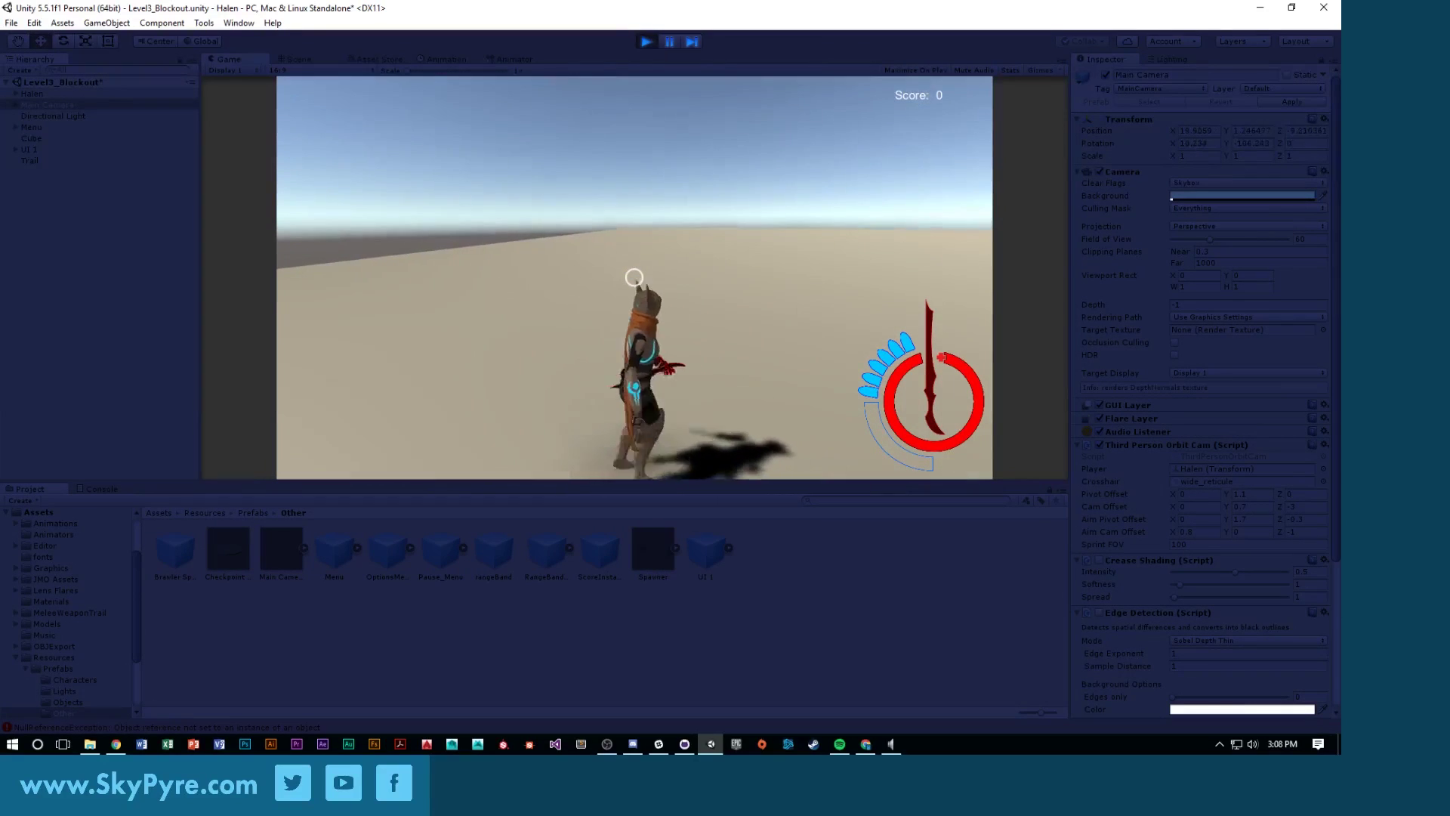
{"action": "key", "text": "w"}
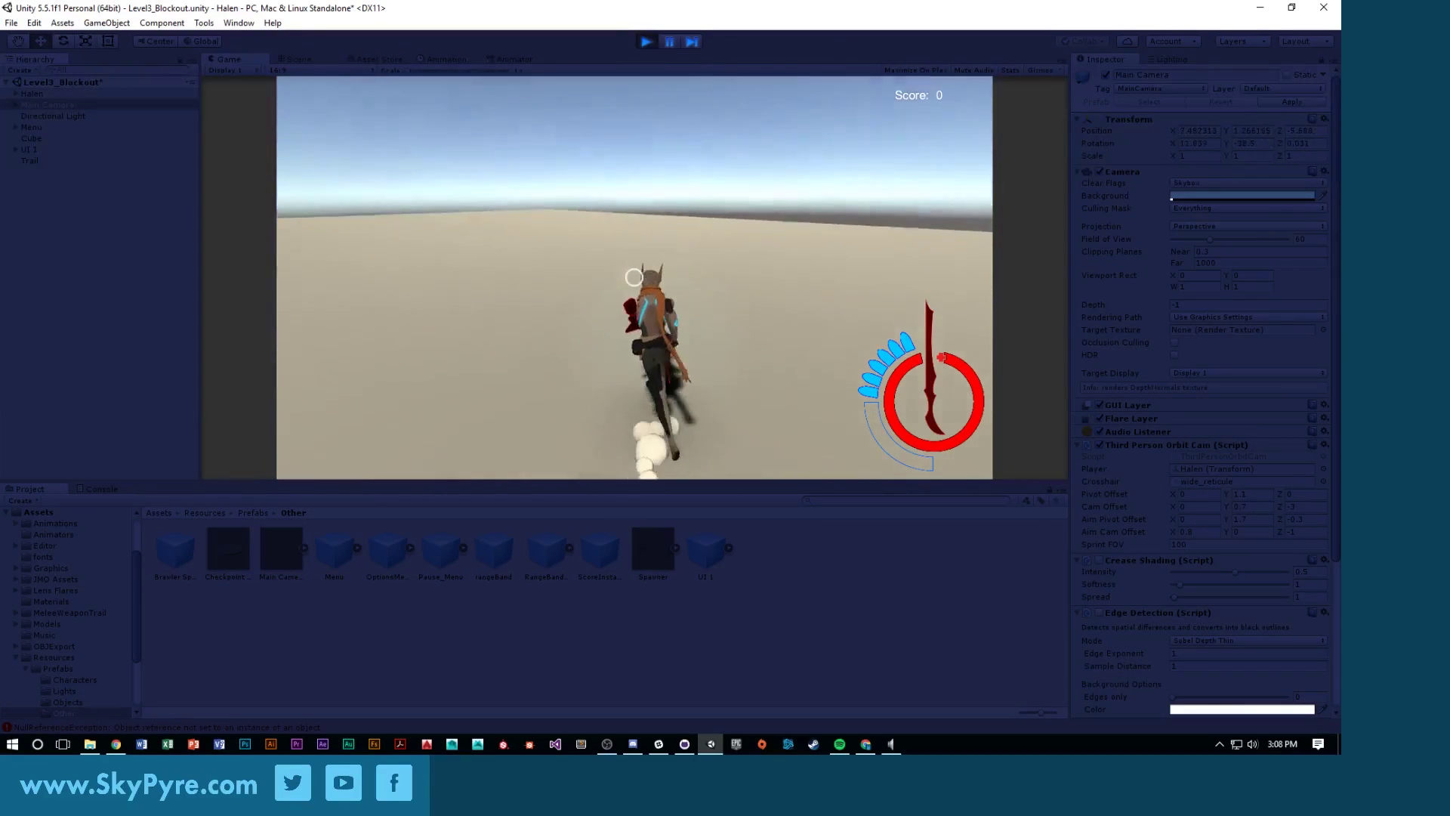
{"action": "key", "text": "space"}
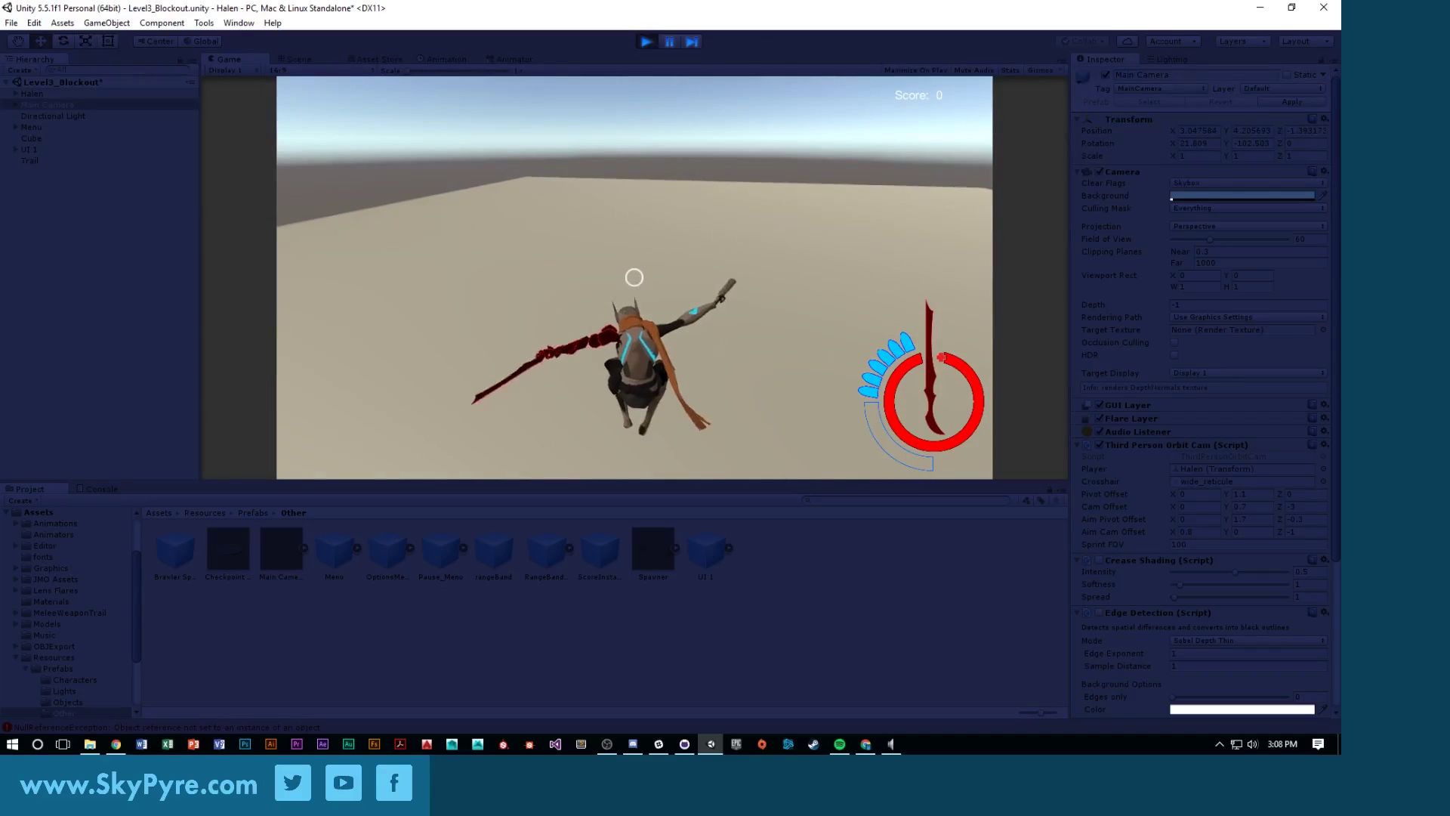
{"action": "key", "text": "w"}
{"action": "key", "text": "space"}
{"action": "key", "text": "q"}
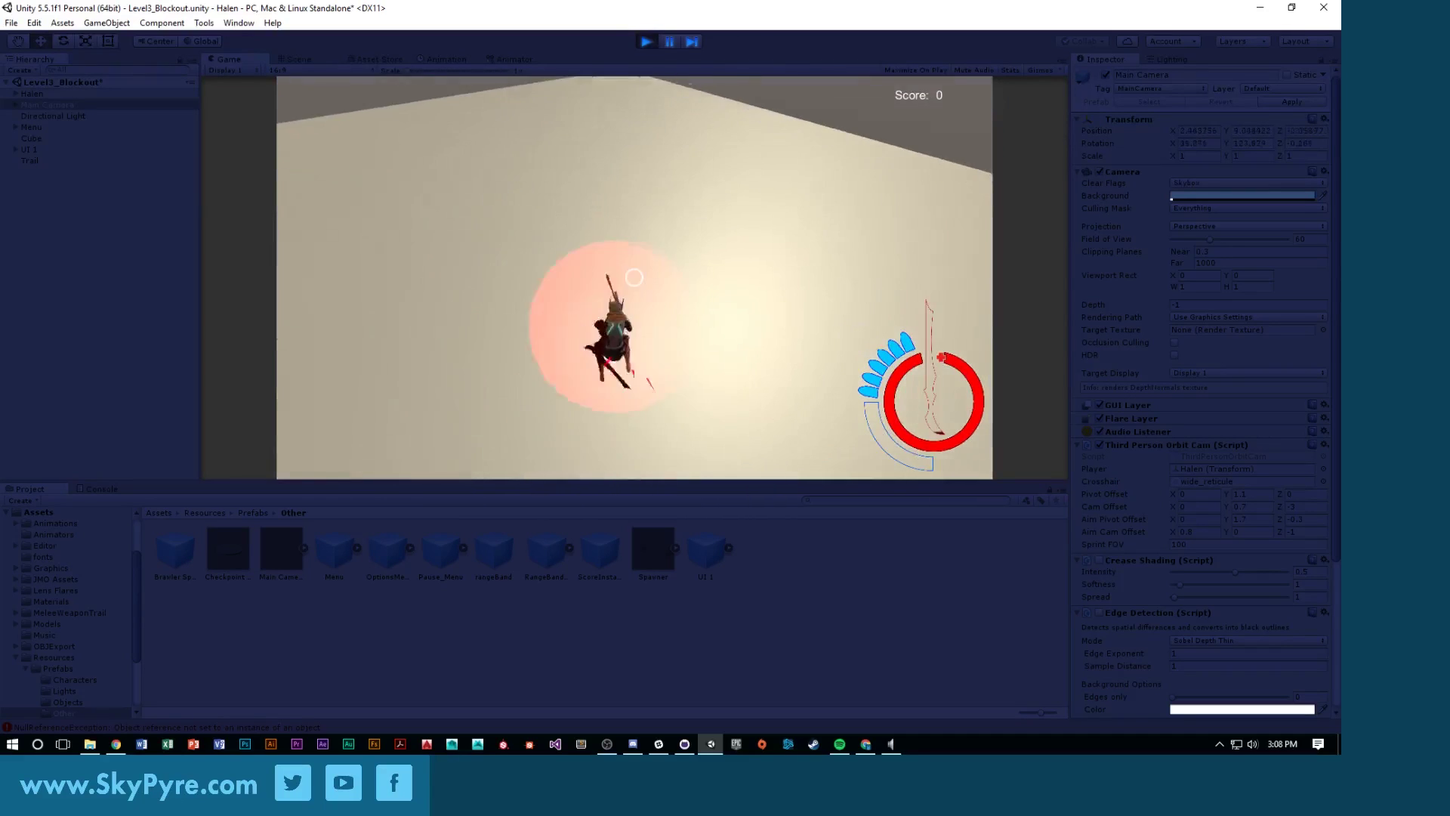
{"action": "key", "text": "w"}
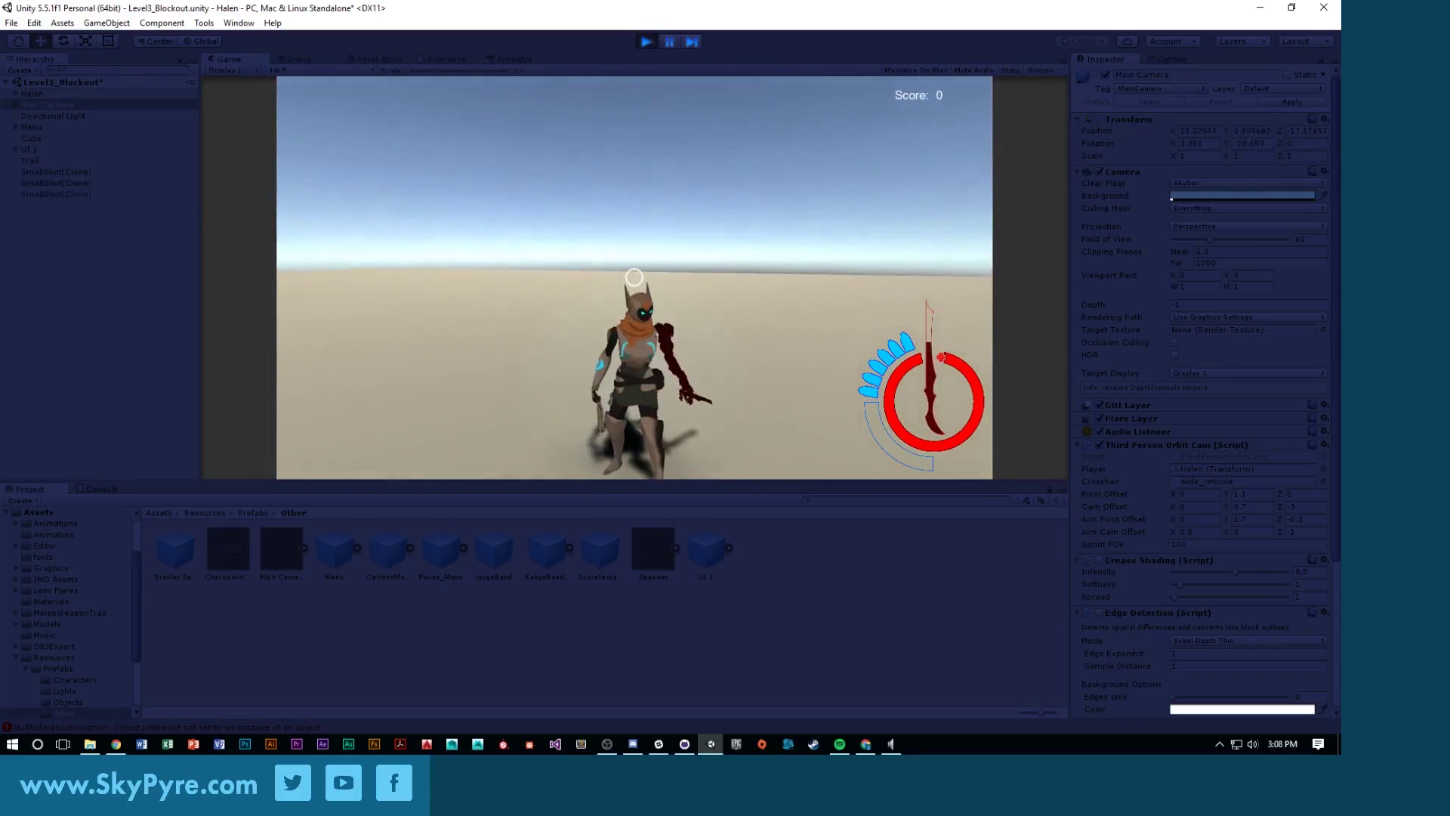
{"action": "right_click", "coordinate": [634, 277]}
{"action": "left_click", "coordinate": [634, 278]}
{"action": "left_click", "coordinate": [634, 277]}
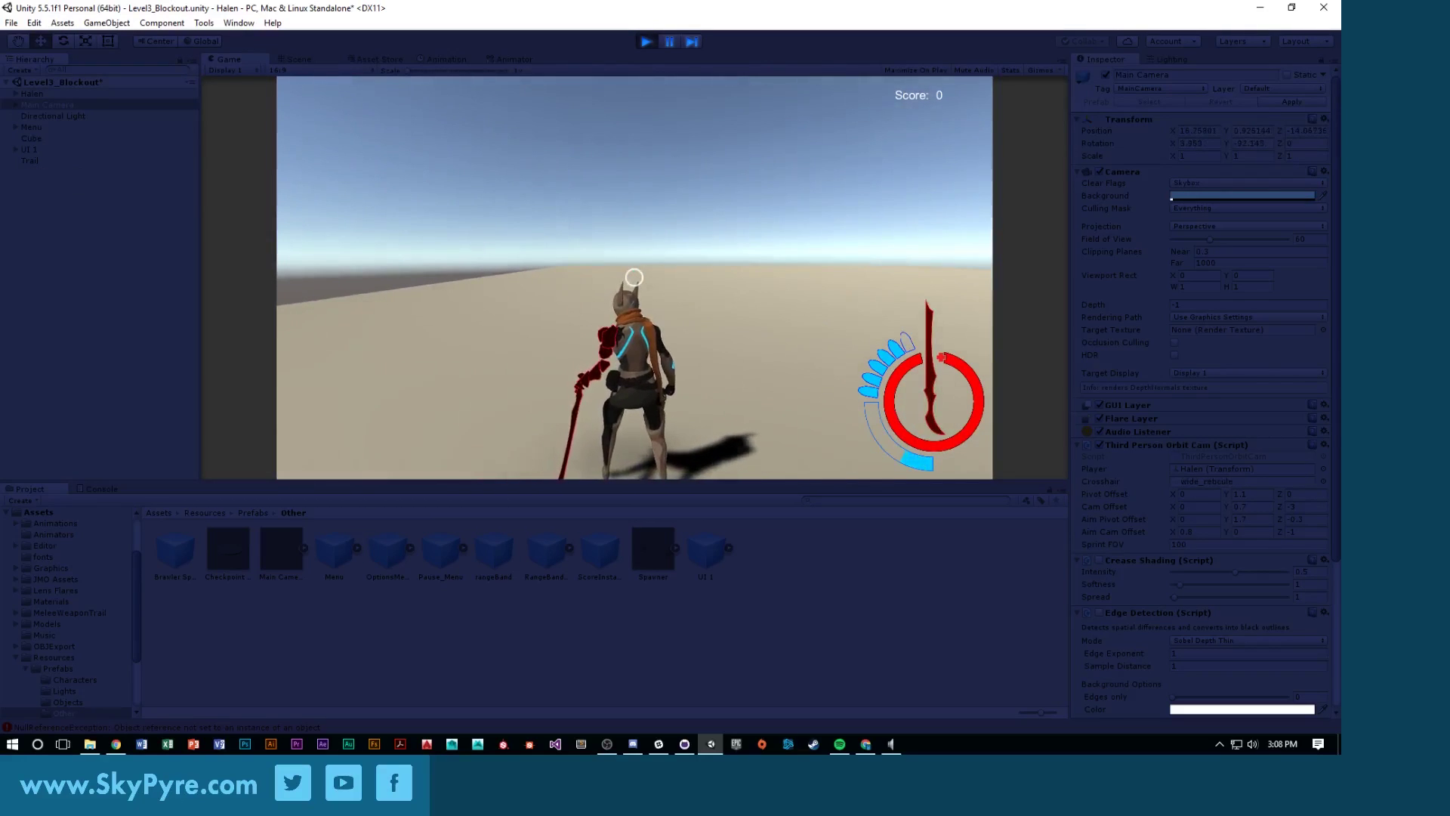
{"action": "key", "text": "Escape"}
{"action": "left_click", "coordinate": [646, 42]}
{"action": "left_click_drag", "start_coordinate": [583, 237], "coordinate": [625, 272], "text": "alt"}
{"action": "left_click", "coordinate": [687, 745]}
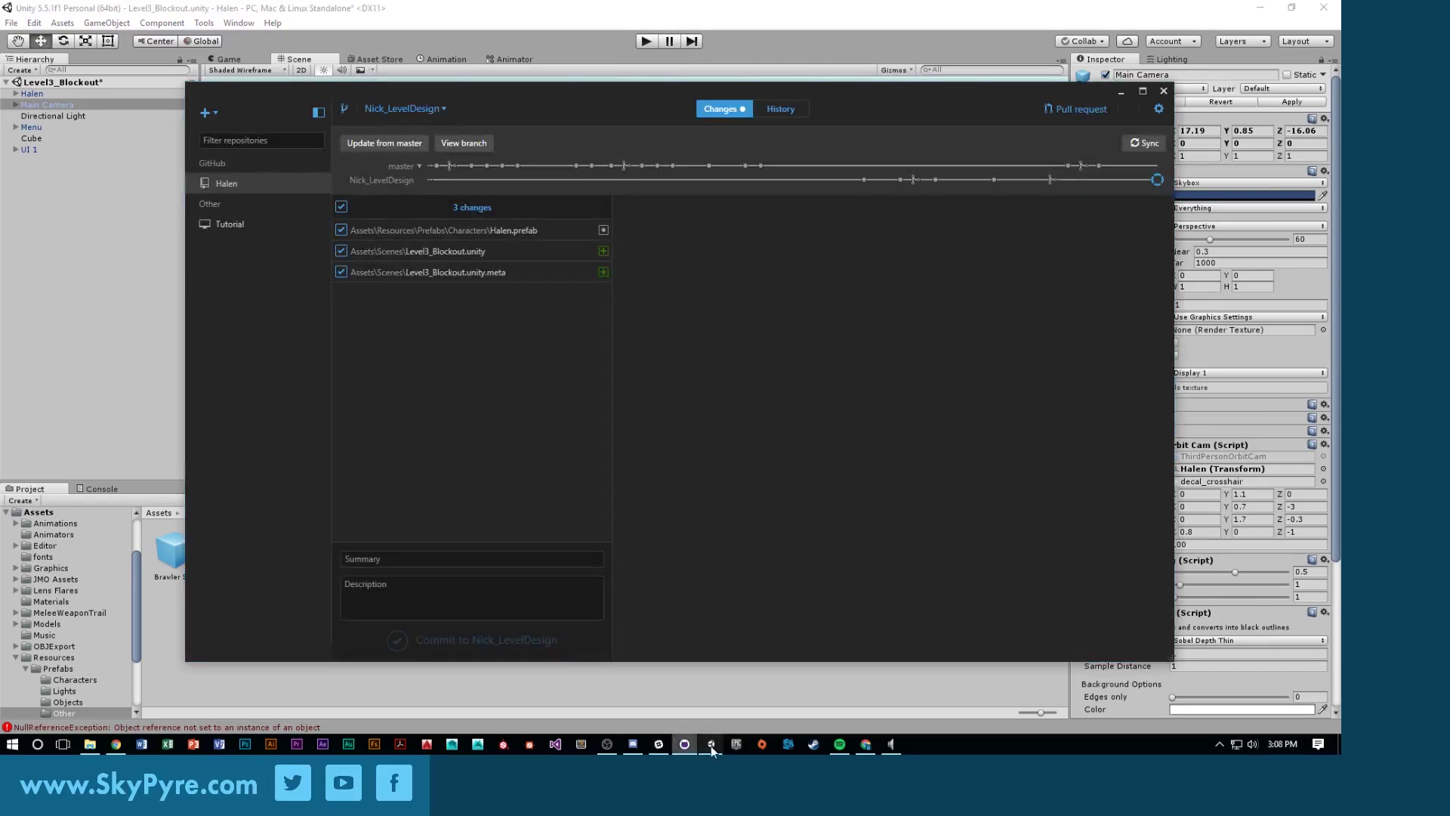
{"action": "left_click", "coordinate": [710, 745]}
Play-test Level3_Blockout again, running, jumping and shooting with Halen across the floor, bring up the pause menu, and stop play mode
{"action": "left_click_drag", "start_coordinate": [721, 241], "coordinate": [615, 259], "text": "alt"}
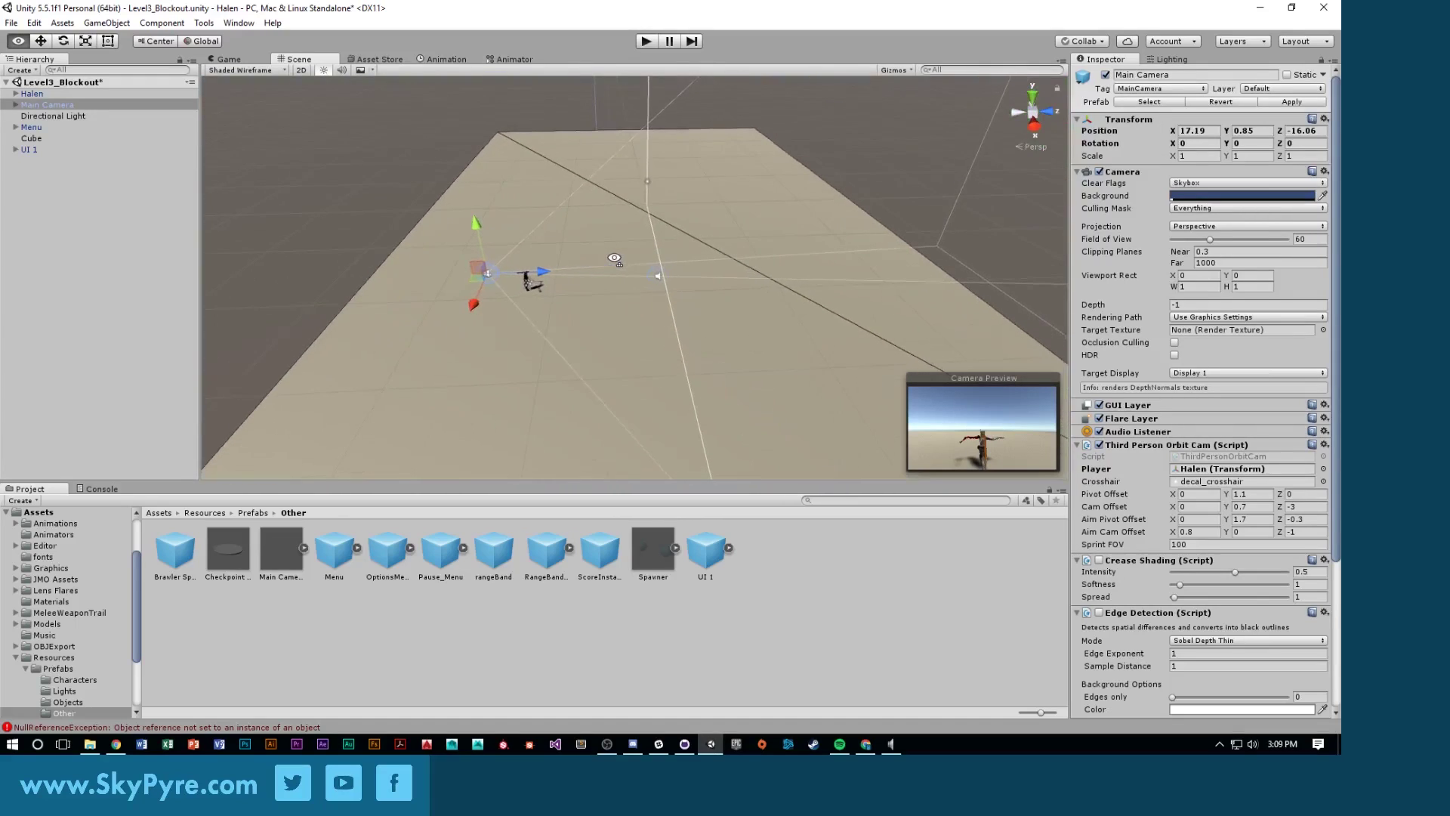
{"action": "left_click", "coordinate": [647, 42]}
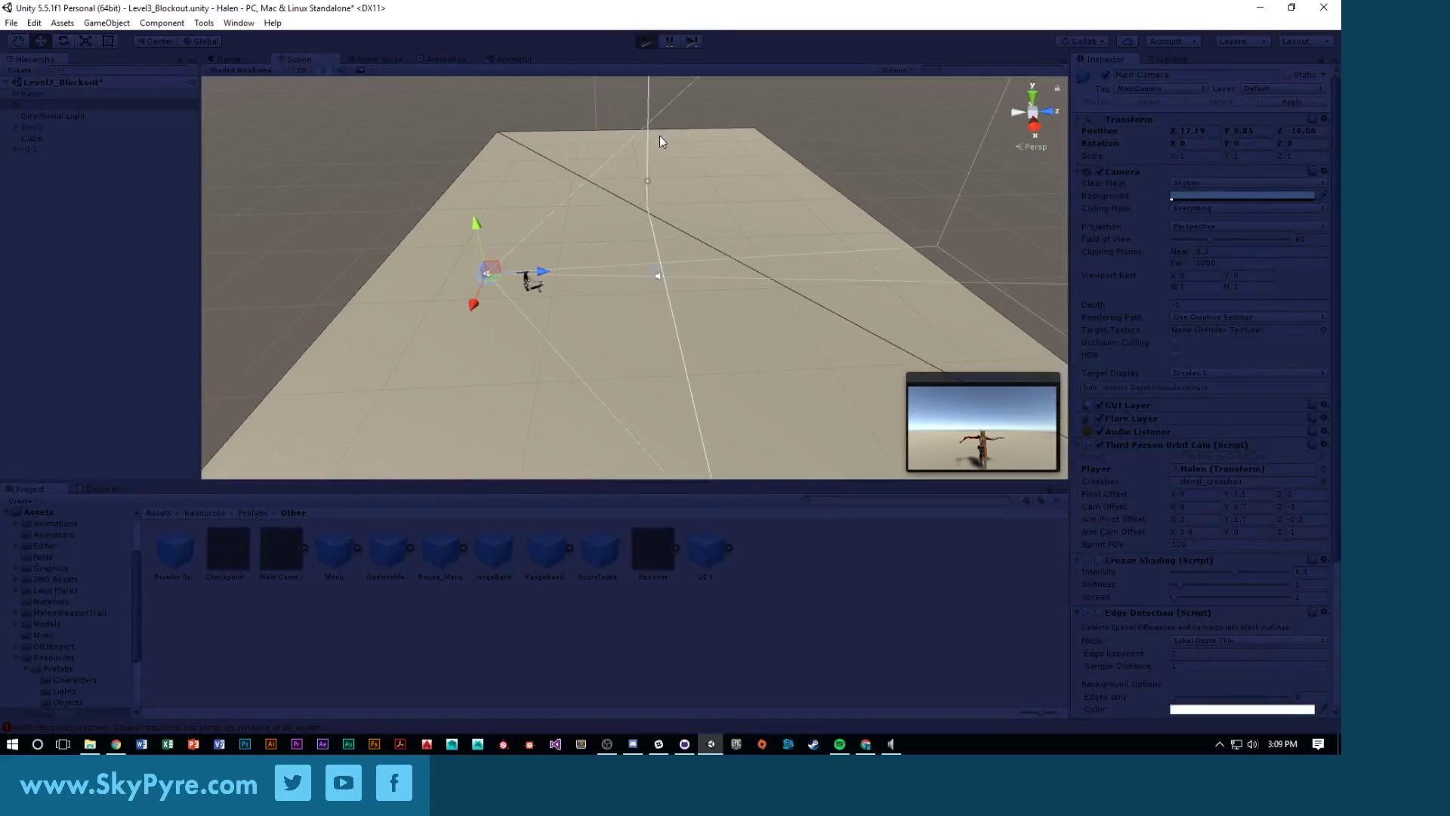
{"action": "key", "text": "w"}
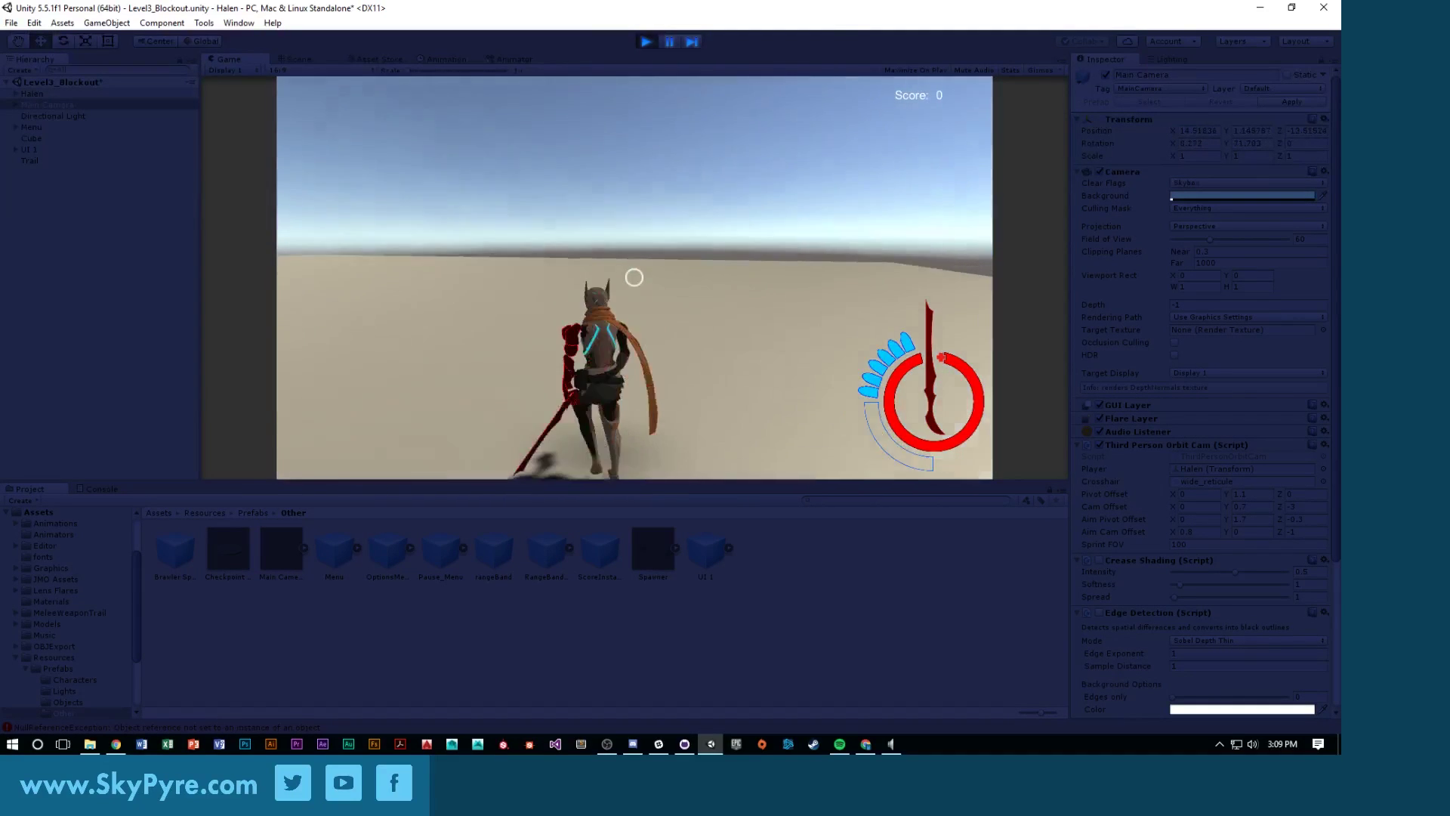
{"action": "key", "text": "space"}
{"action": "key", "text": "w"}
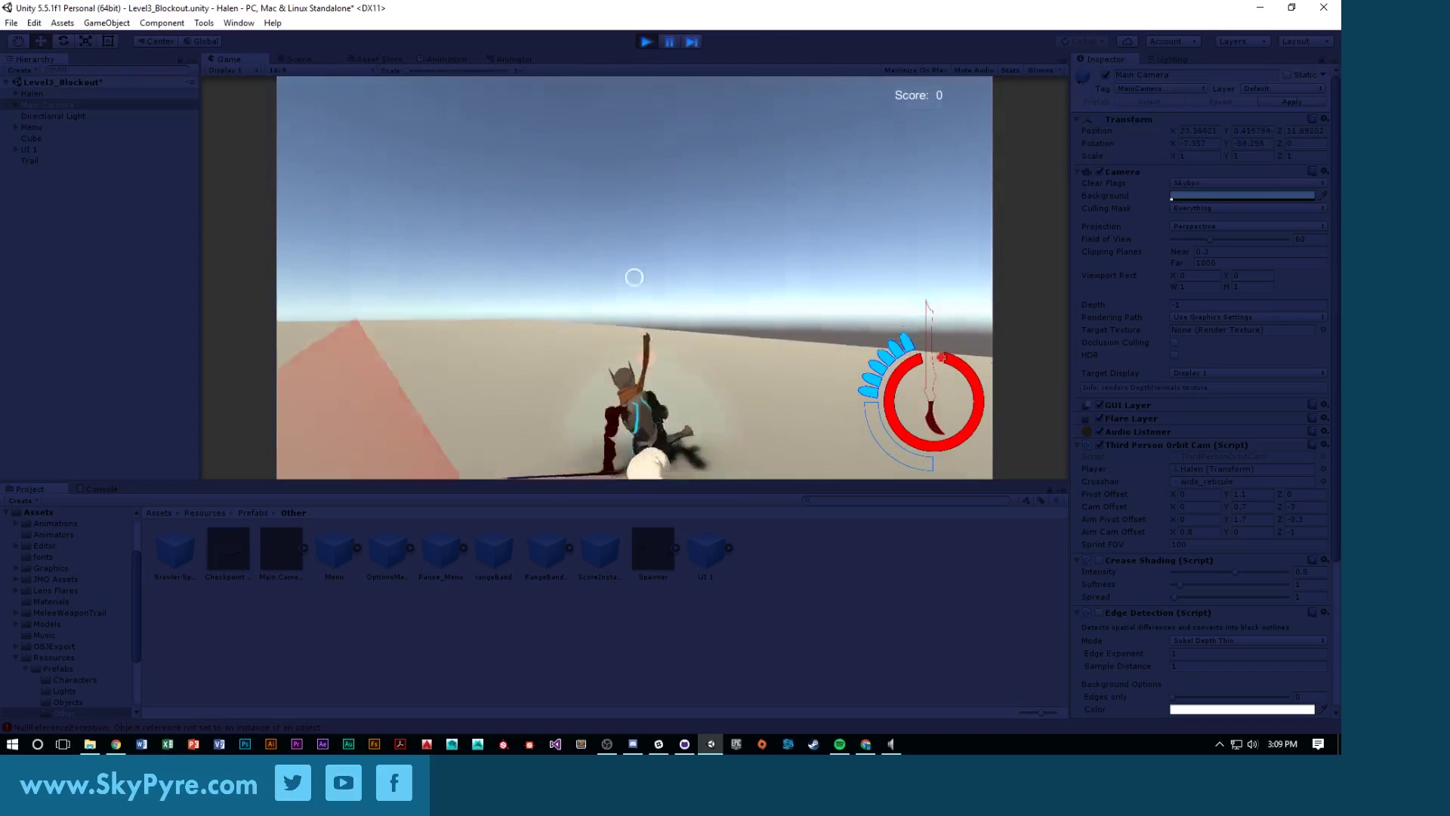
{"action": "key", "text": "space"}
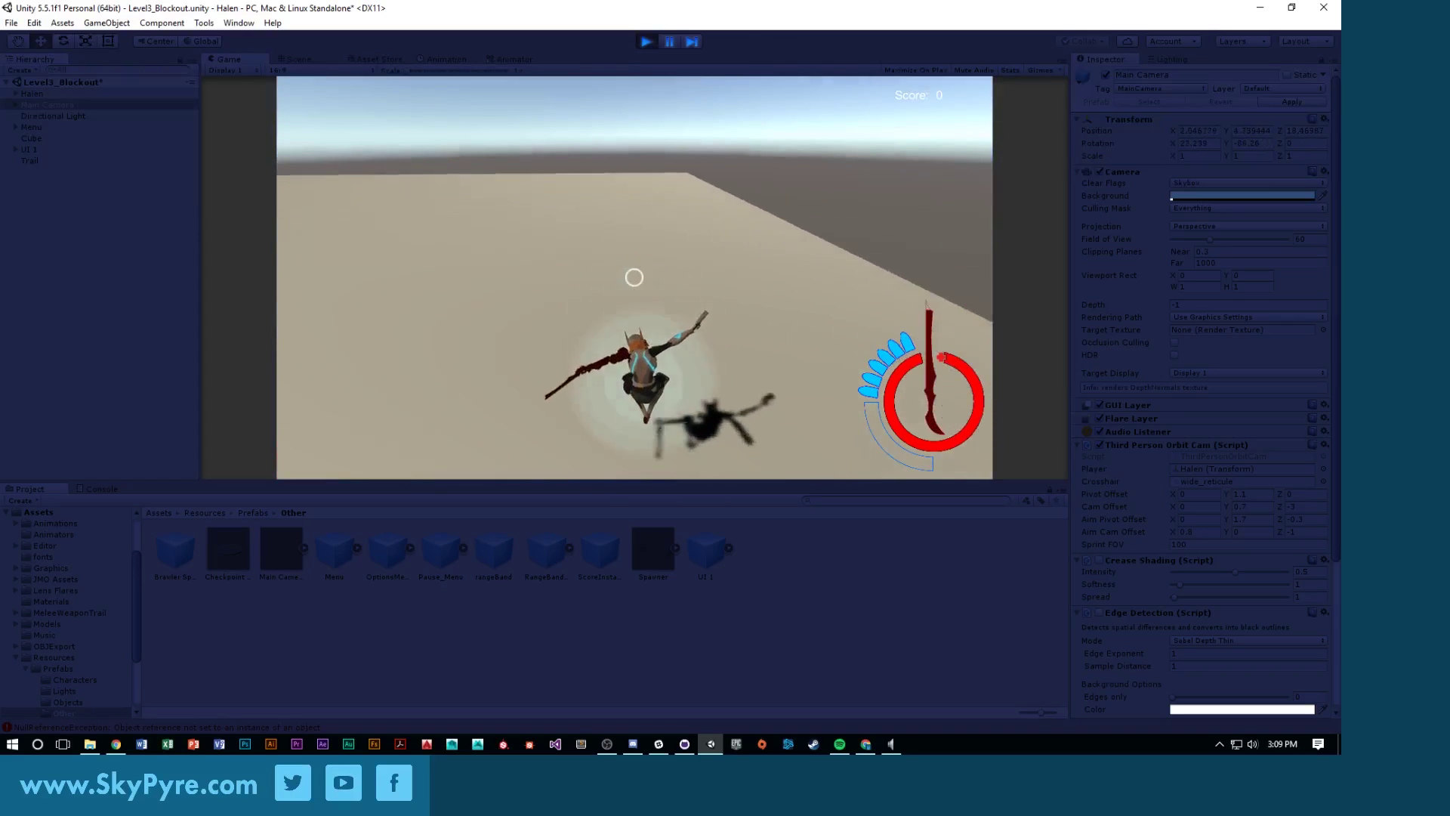
{"action": "key", "text": "space"}
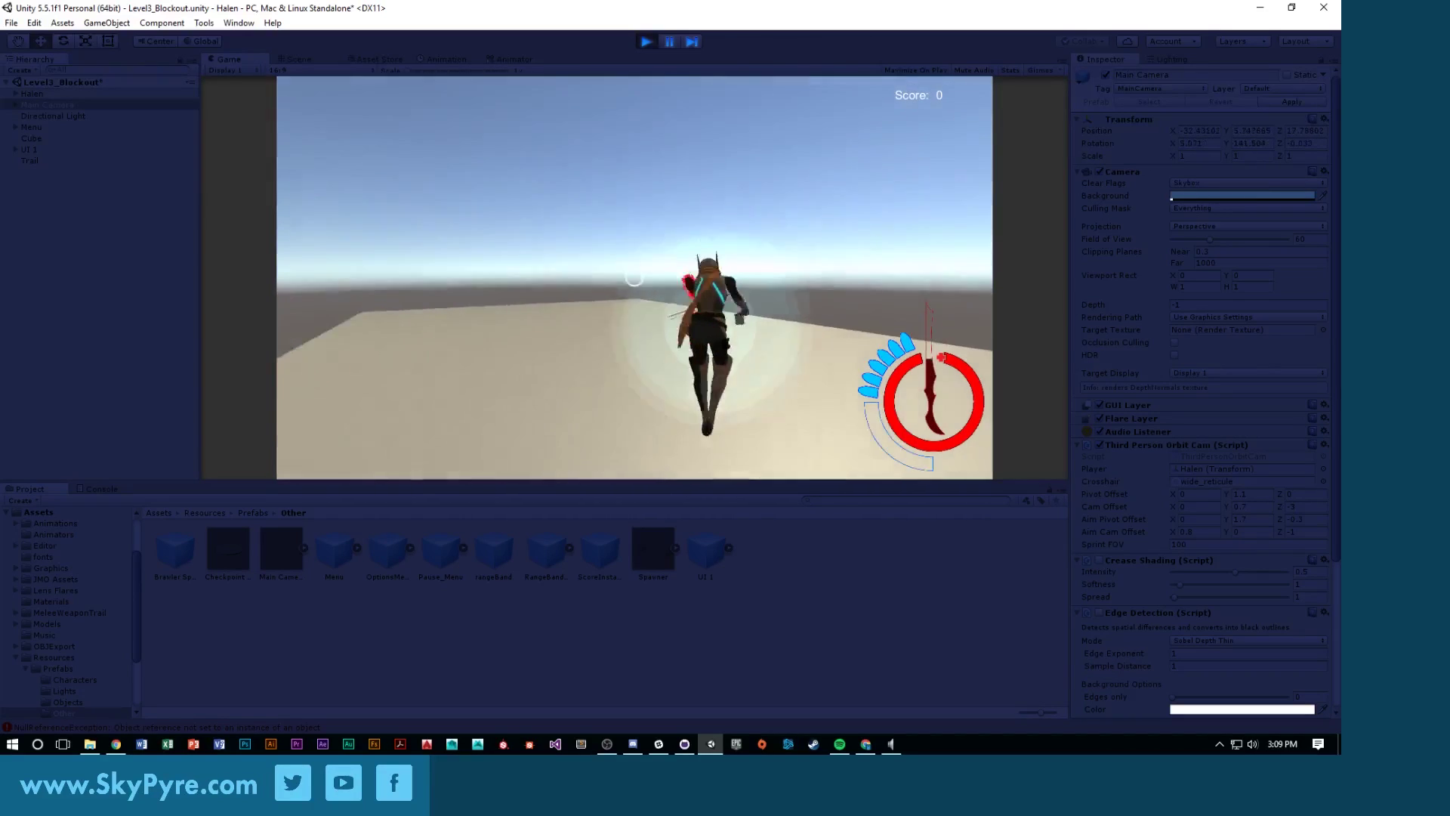
{"action": "key", "text": "space"}
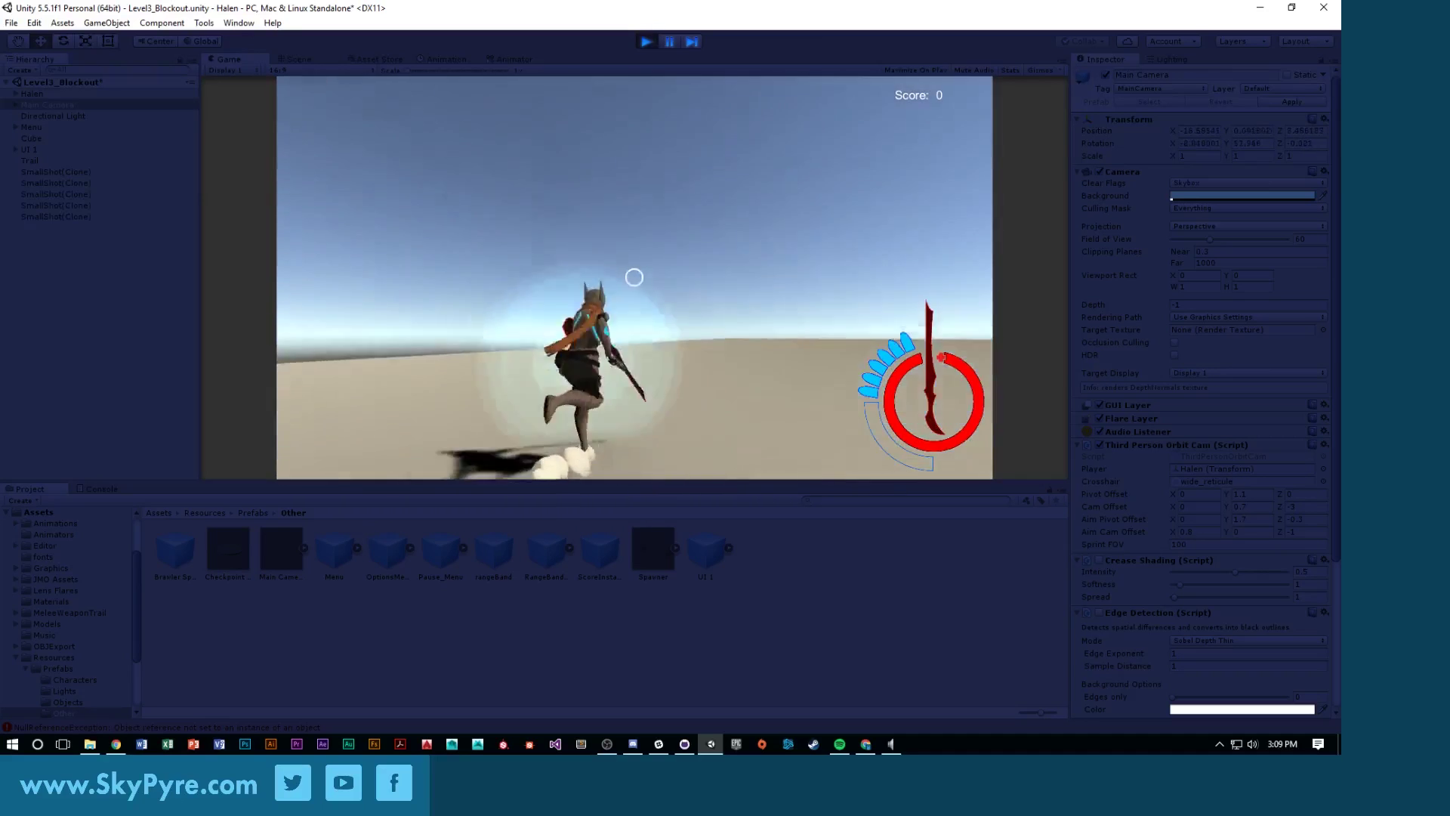
{"action": "key", "text": "space"}
{"action": "key", "text": "space"}
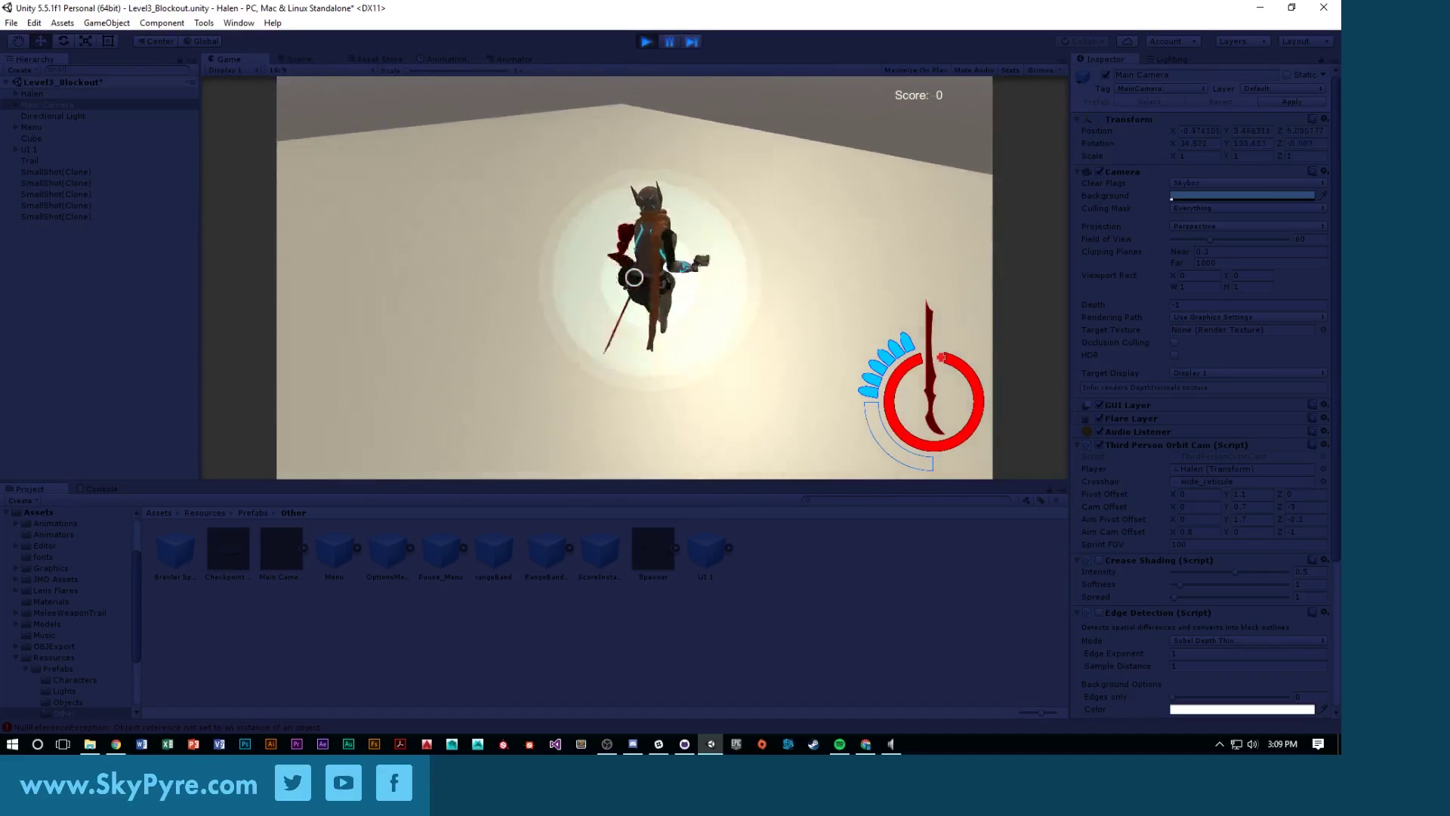
{"action": "key", "text": "space"}
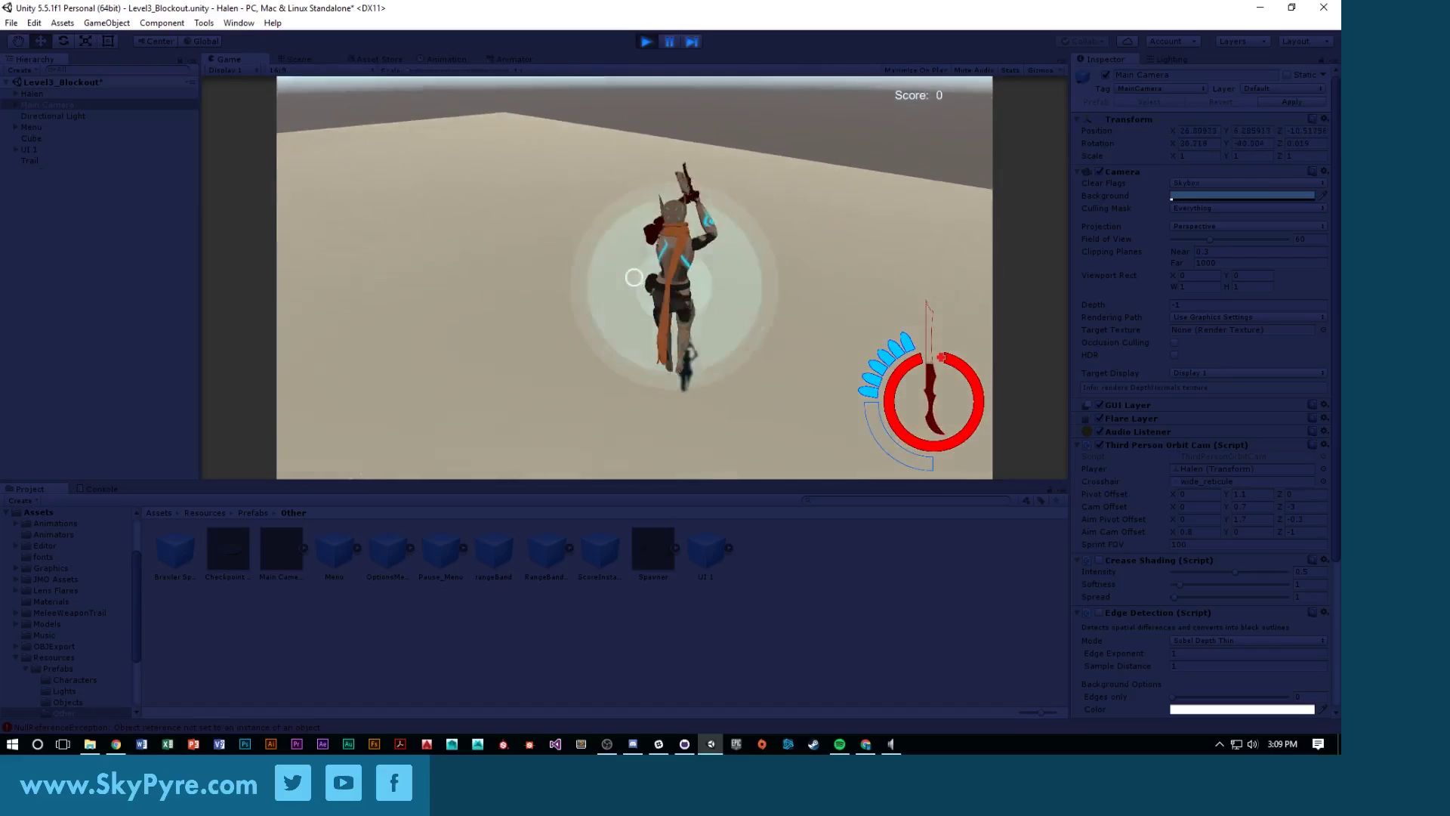
{"action": "key", "text": "space"}
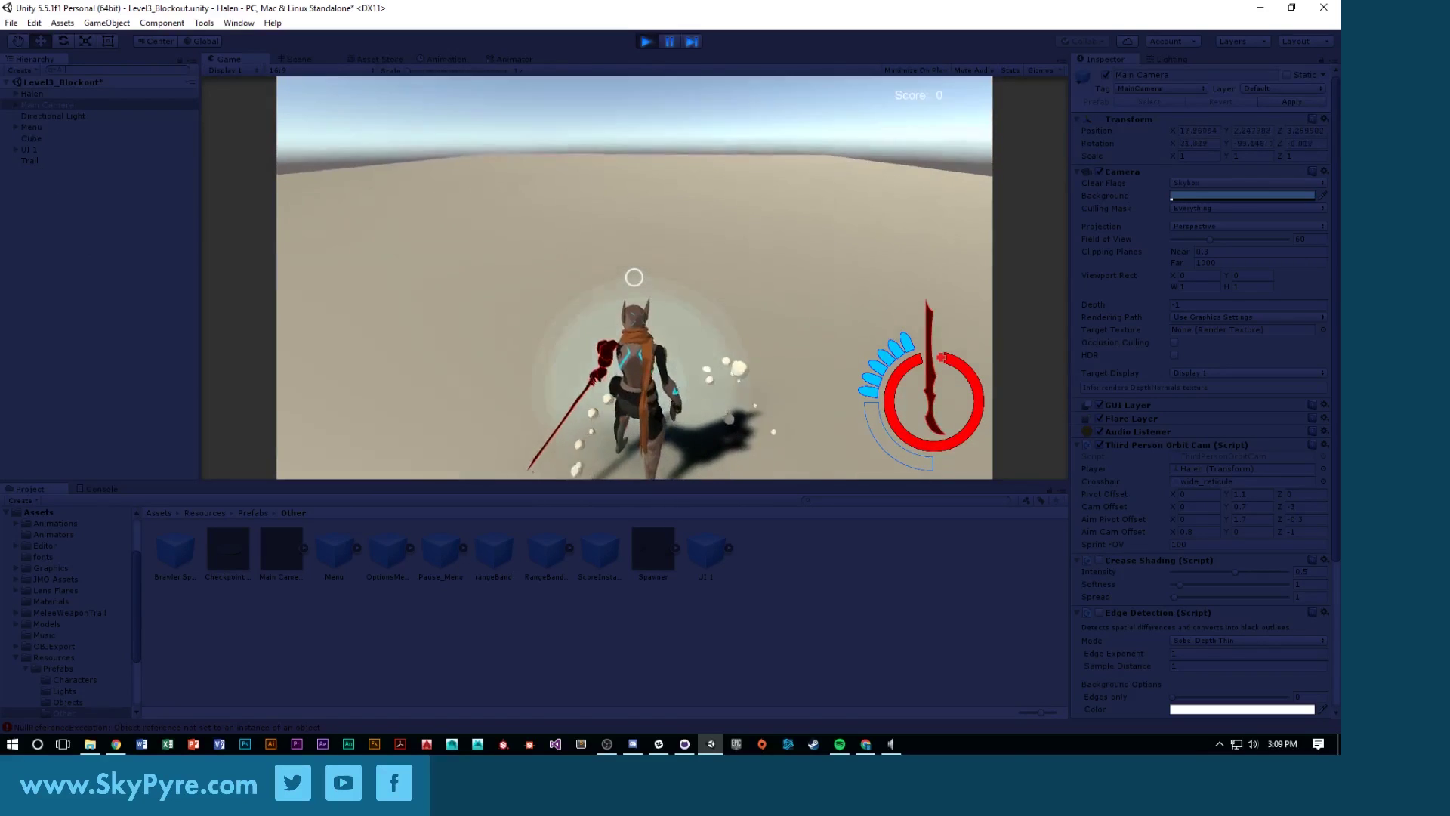
{"action": "key", "text": "w"}
{"action": "key", "text": "space"}
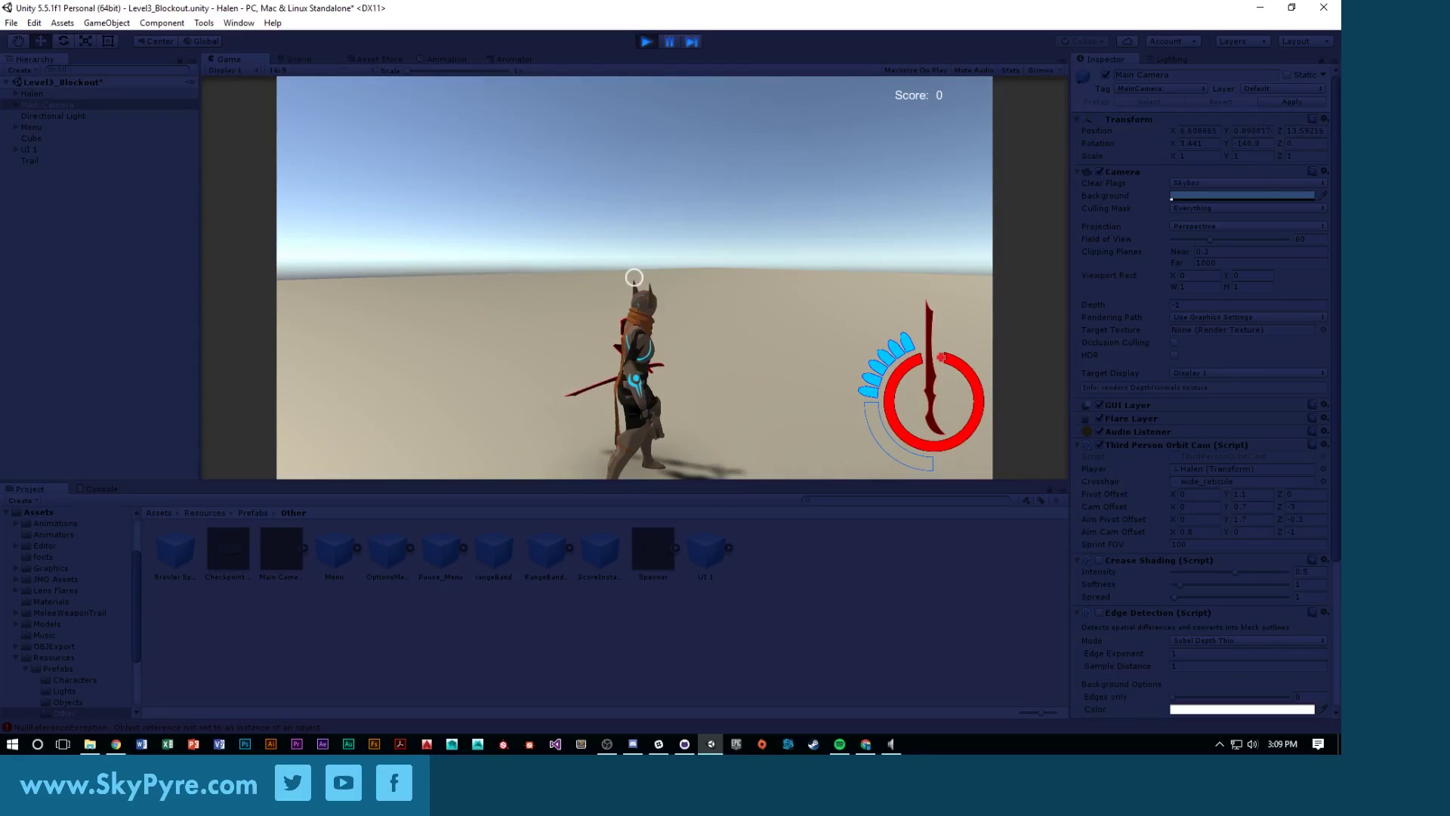
{"action": "key", "text": "Escape"}
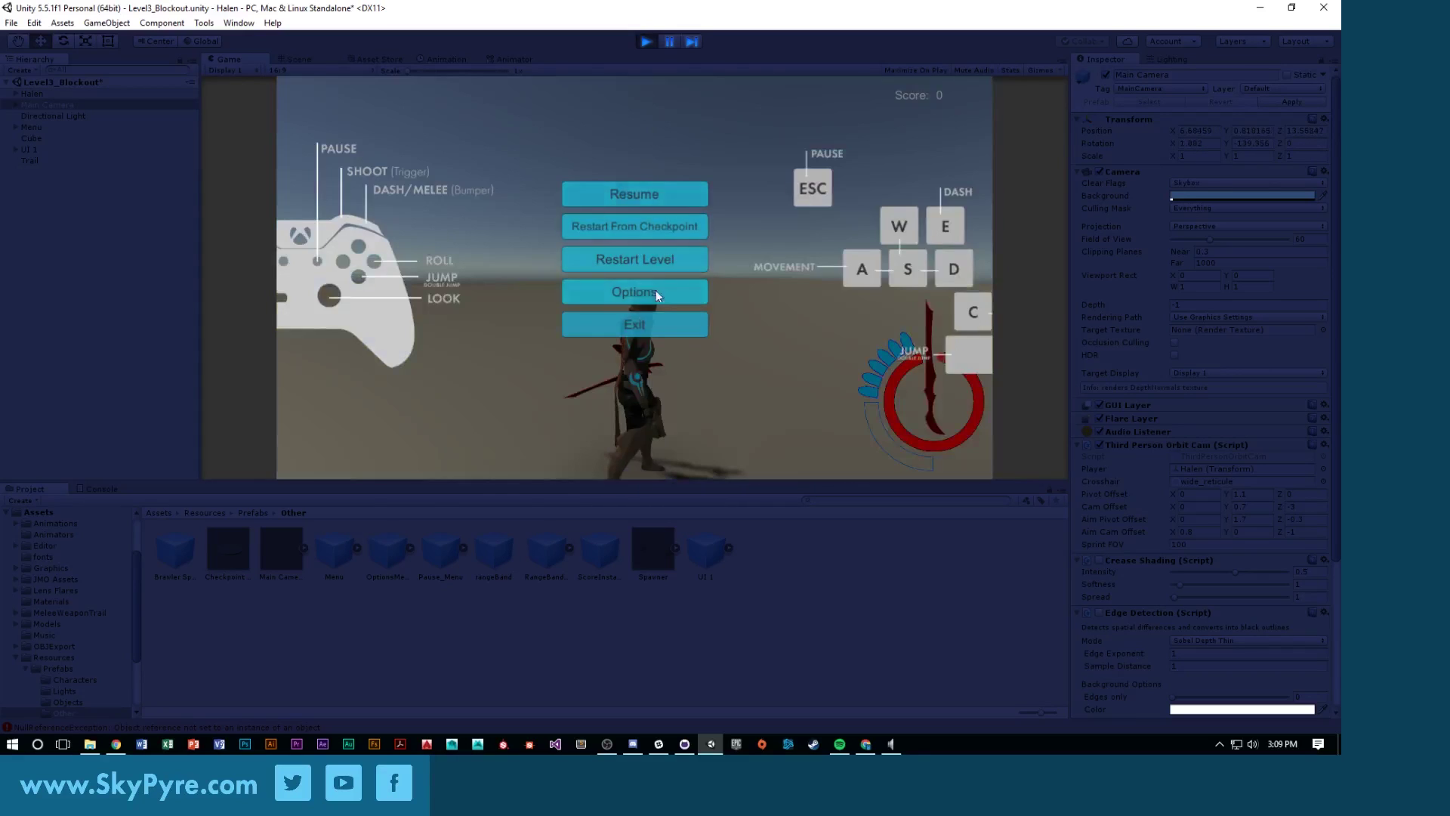
{"action": "left_click", "coordinate": [646, 42]}
{"action": "left_click_drag", "start_coordinate": [723, 228], "coordinate": [685, 245], "text": "alt"}
{"action": "key", "text": "w"}
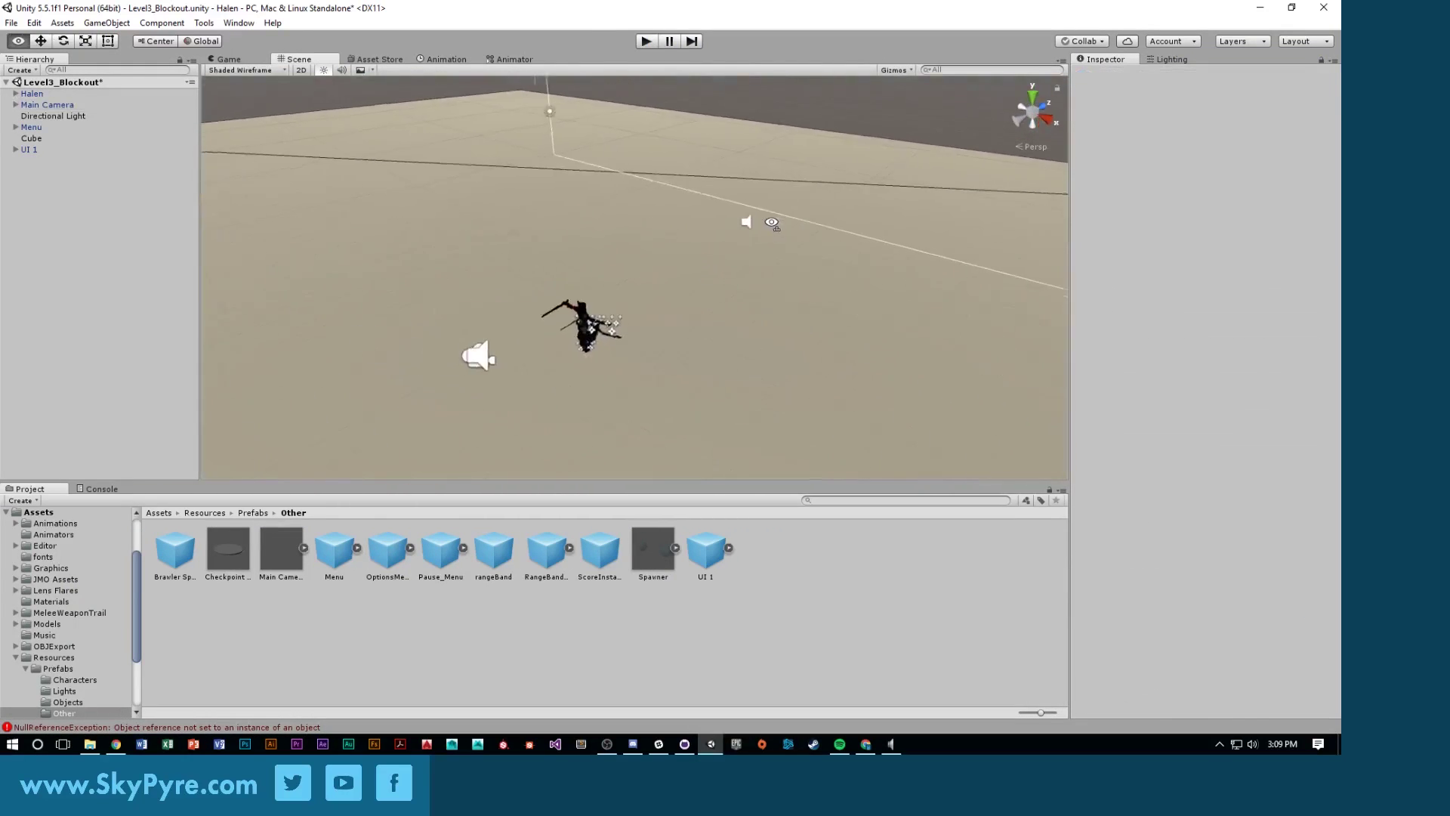
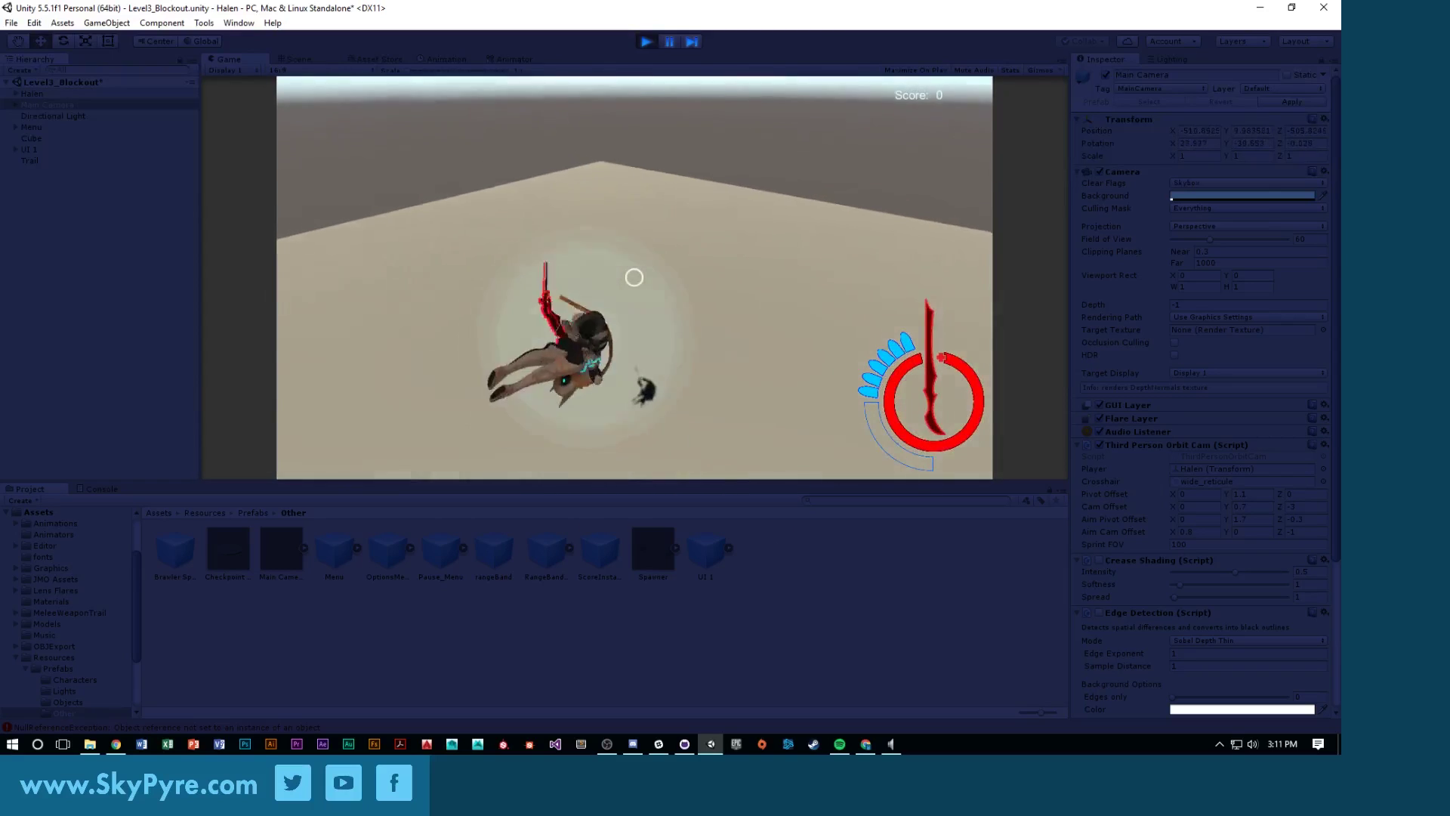
Stop the play test, deselect the Main Camera and look over the whole floor slab in the scene
{"action": "key", "text": "Escape"}
{"action": "left_click", "coordinate": [647, 45]}
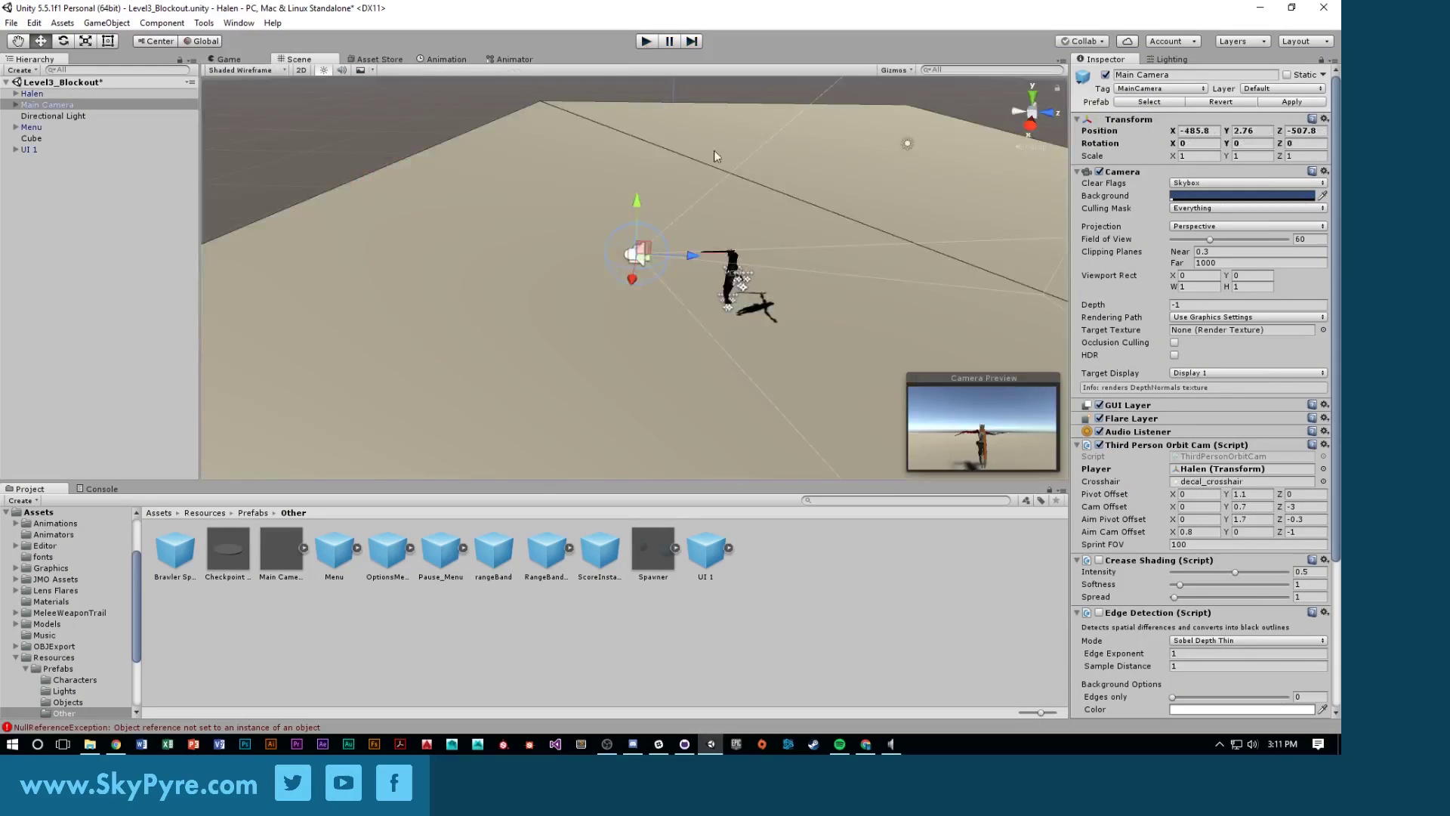
{"action": "right_click_drag", "start_coordinate": [716, 154], "coordinate": [665, 162]}
{"action": "key", "text": "s"}
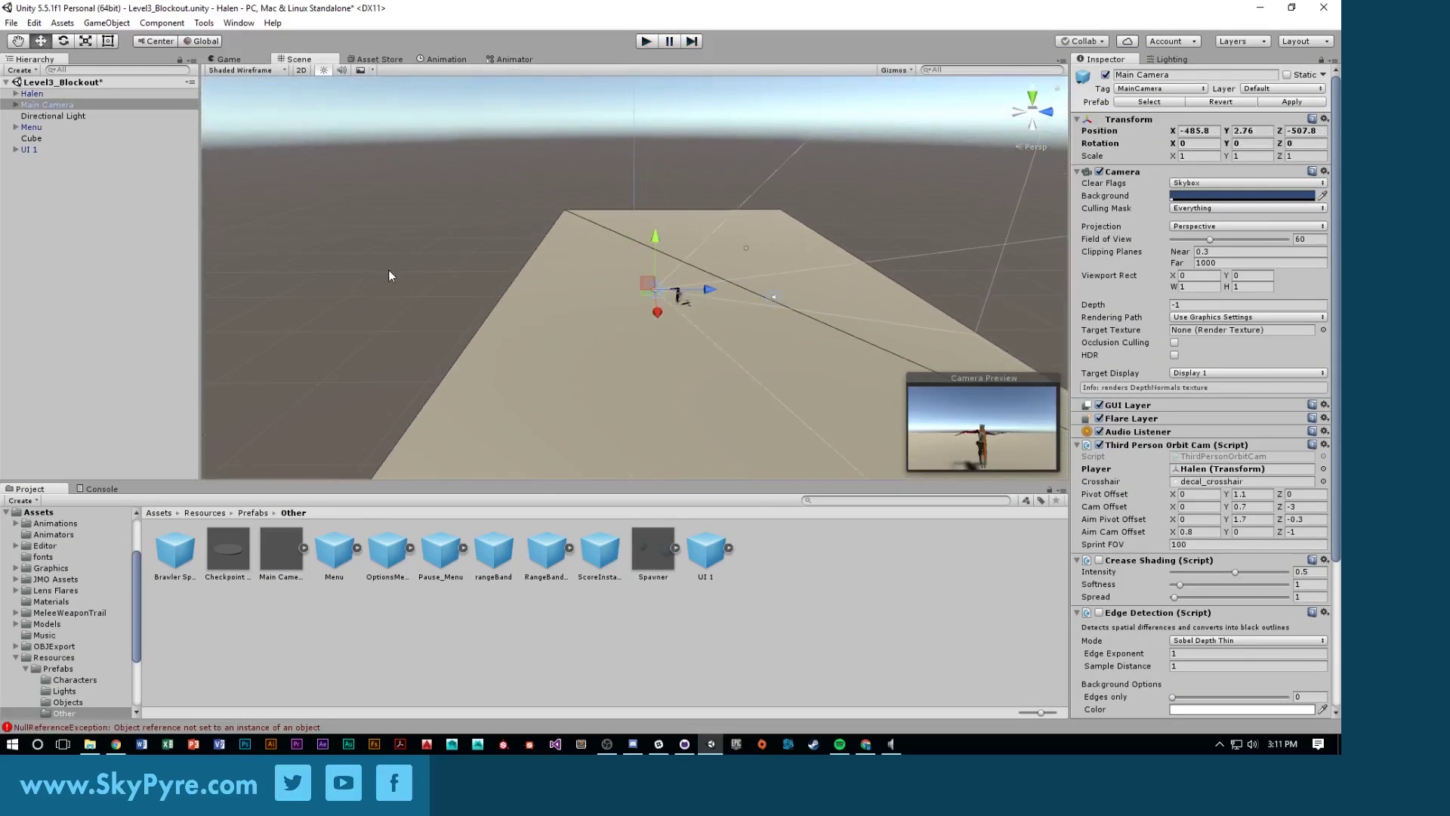
{"action": "left_click", "coordinate": [392, 275]}
{"action": "right_click_drag", "start_coordinate": [551, 249], "coordinate": [647, 285]}
{"action": "key", "text": "s"}
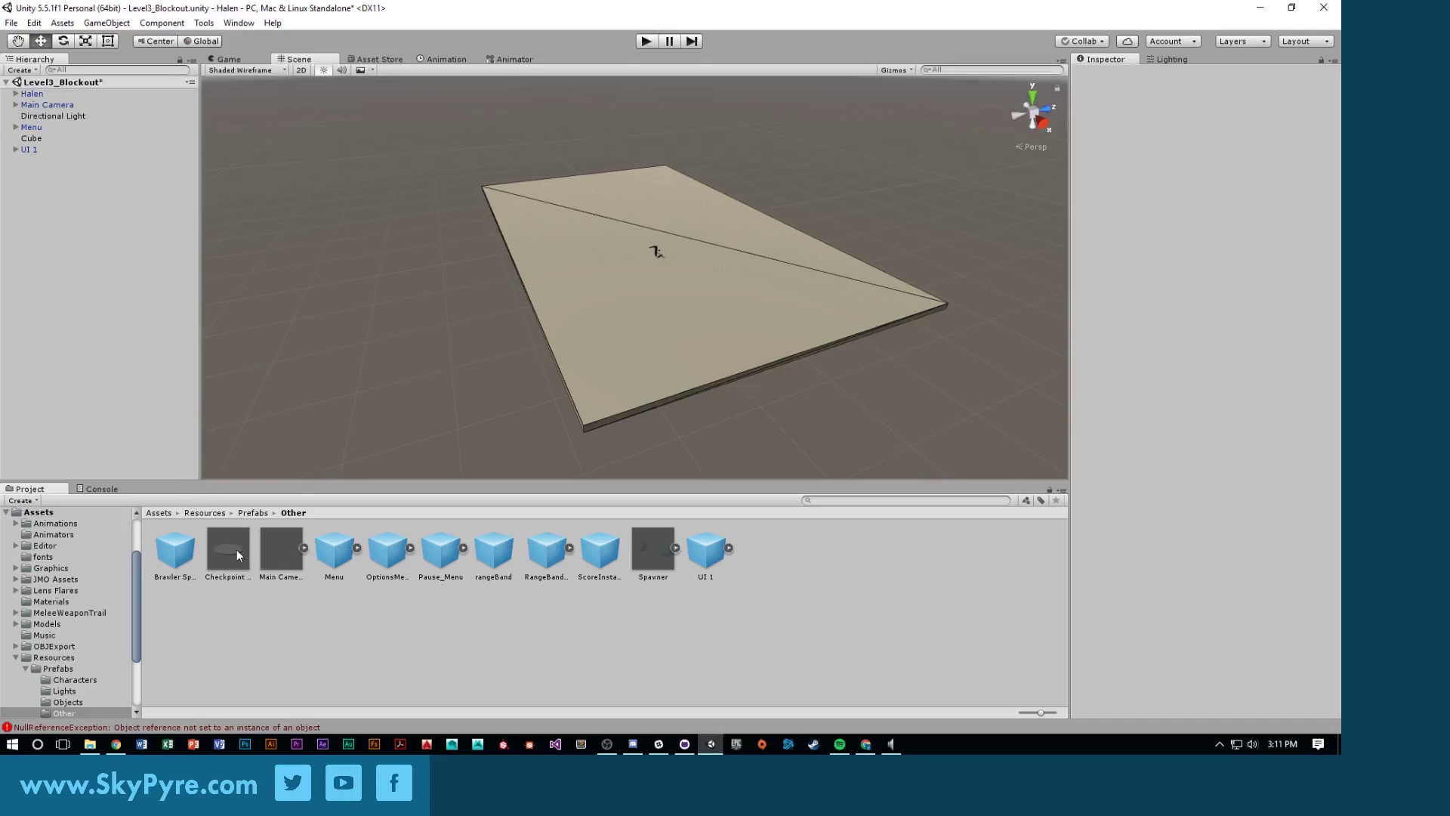
Add two copies of the L1_Roof model from Assets/Models/L1 to the scene hierarchy
{"action": "left_click", "coordinate": [216, 514]}
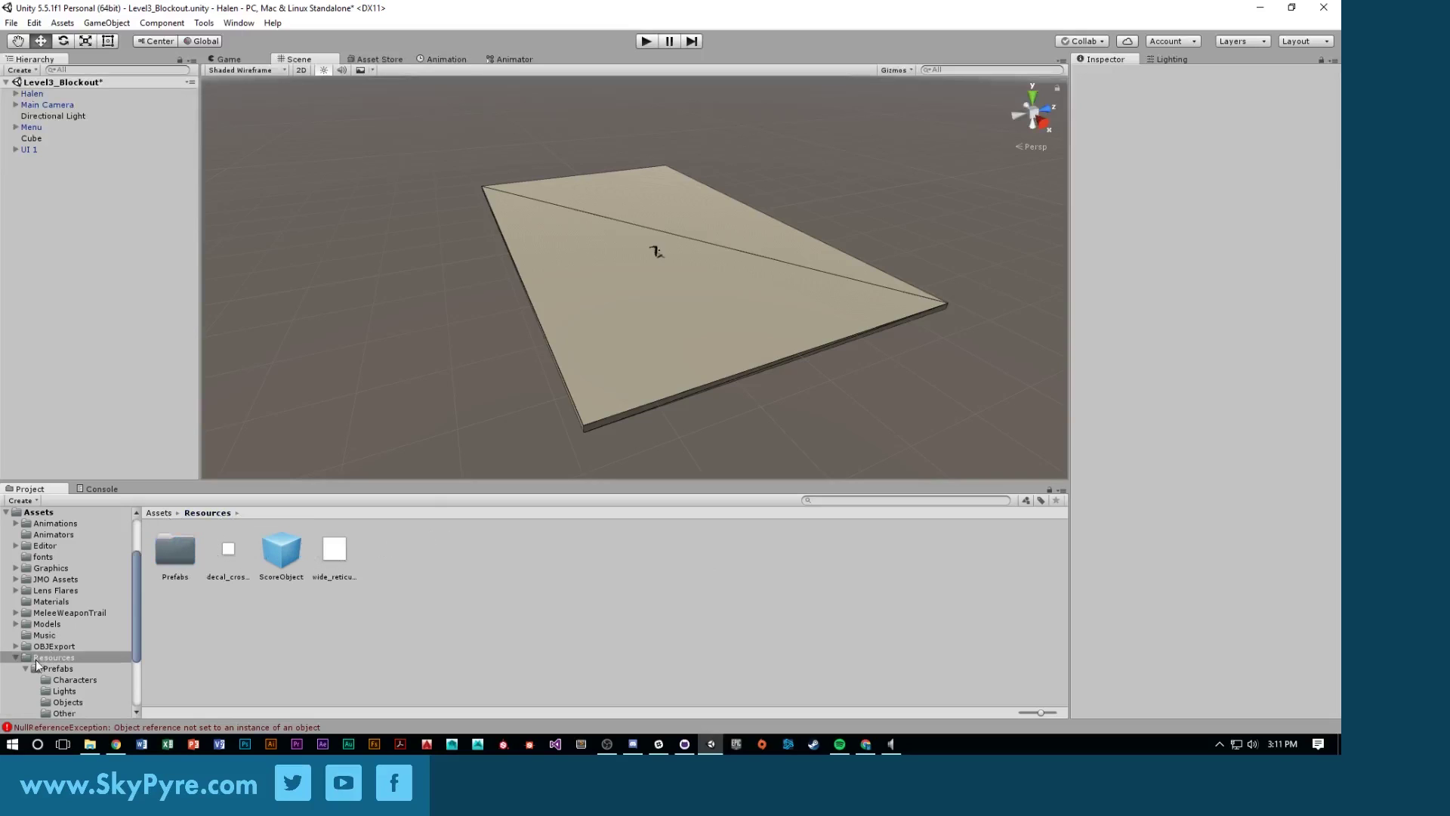
{"action": "left_click", "coordinate": [17, 658]}
{"action": "left_click", "coordinate": [39, 624]}
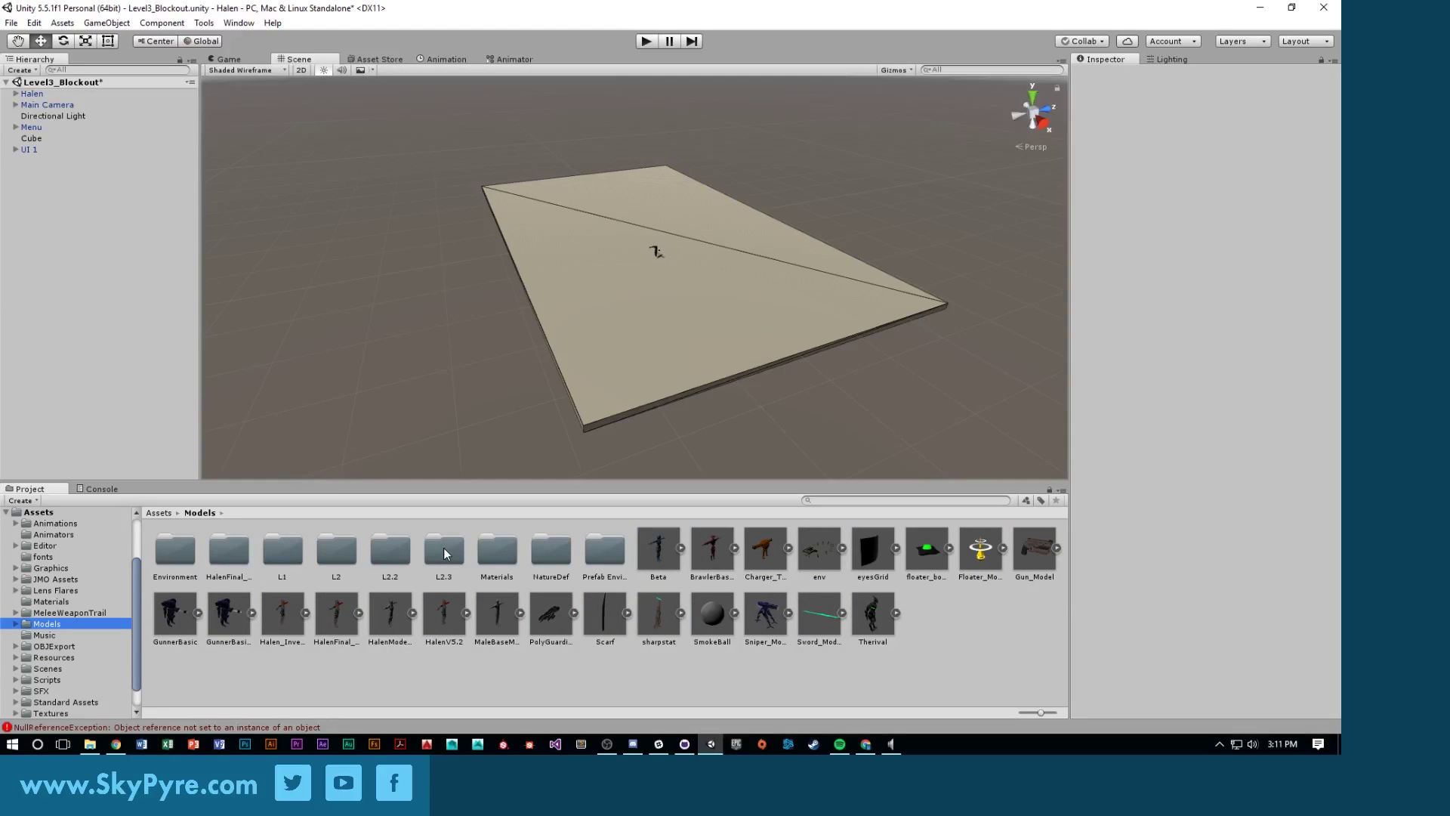
{"action": "double_click", "coordinate": [284, 548]}
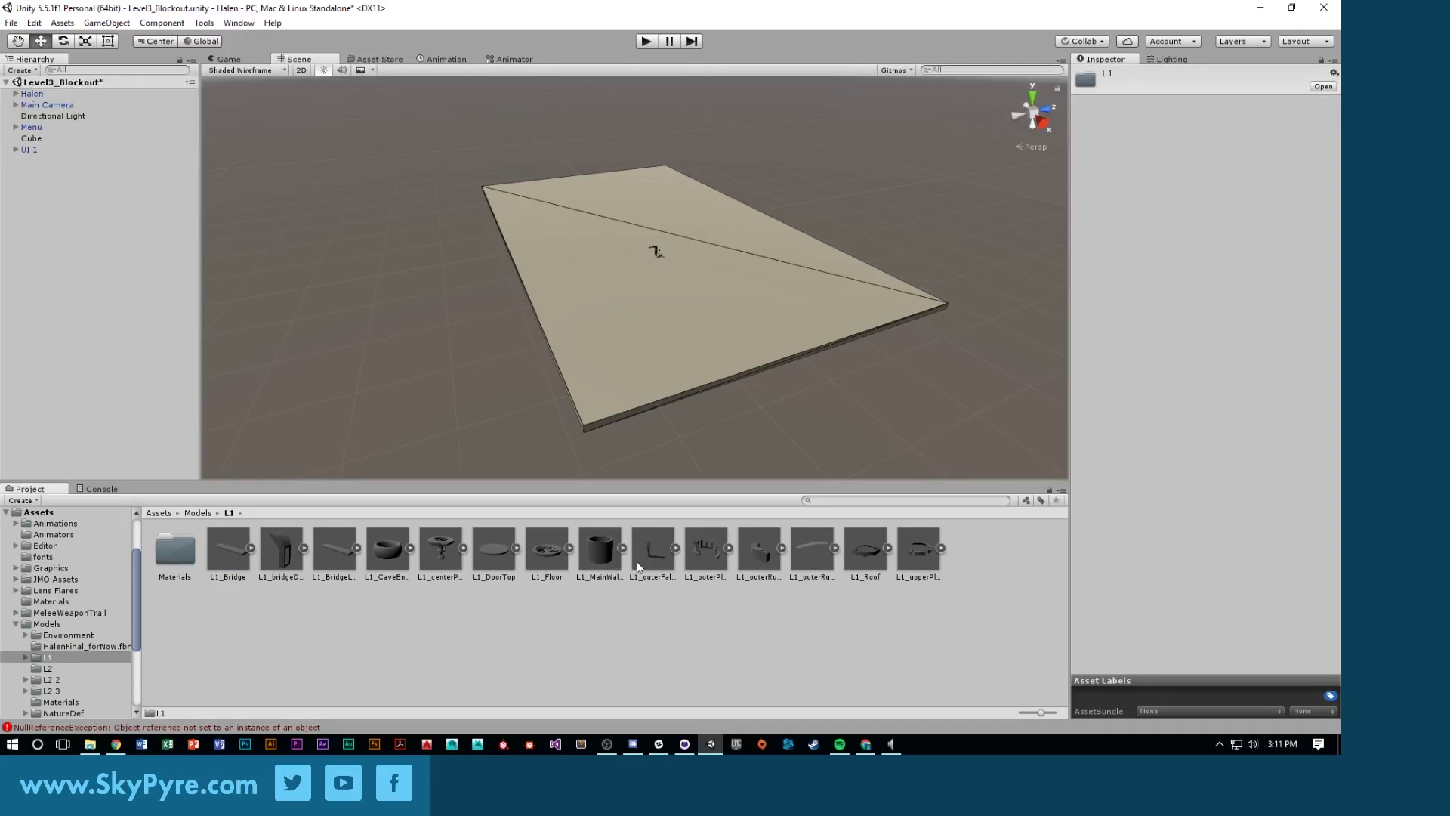
{"action": "left_click", "coordinate": [874, 560]}
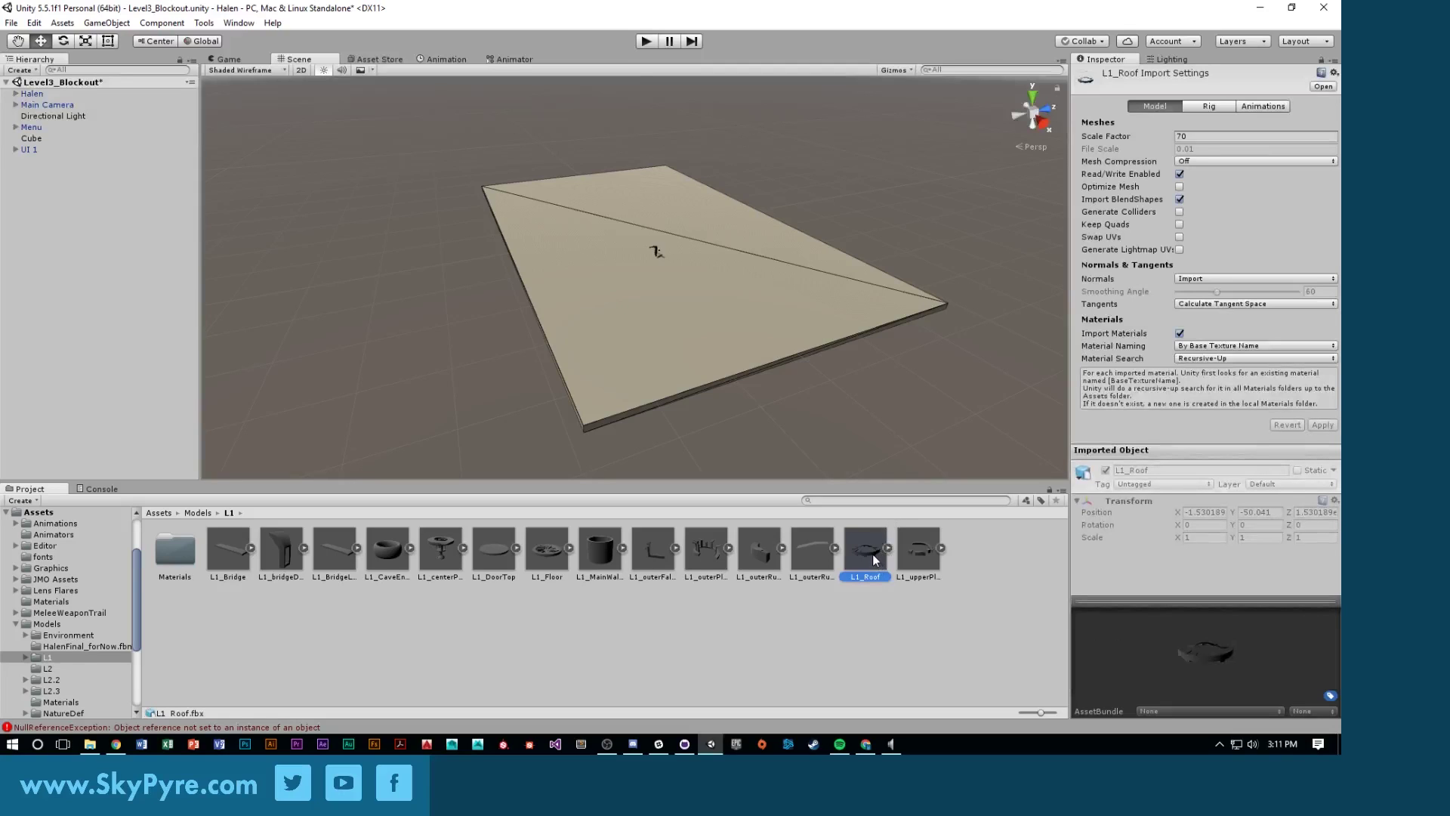
{"action": "left_click_drag", "start_coordinate": [872, 551], "coordinate": [66, 201]}
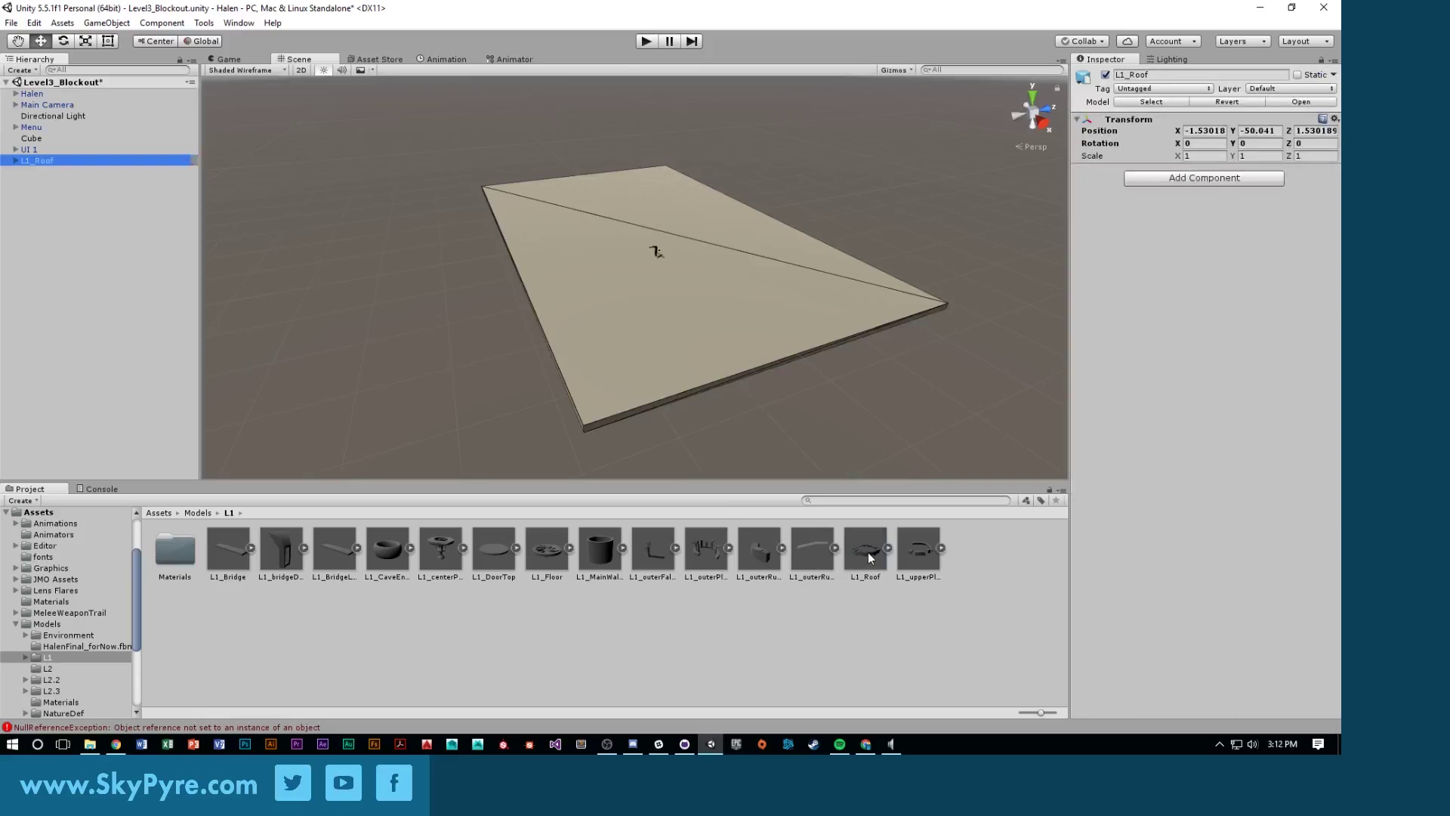
{"action": "left_click_drag", "start_coordinate": [868, 552], "coordinate": [107, 237]}
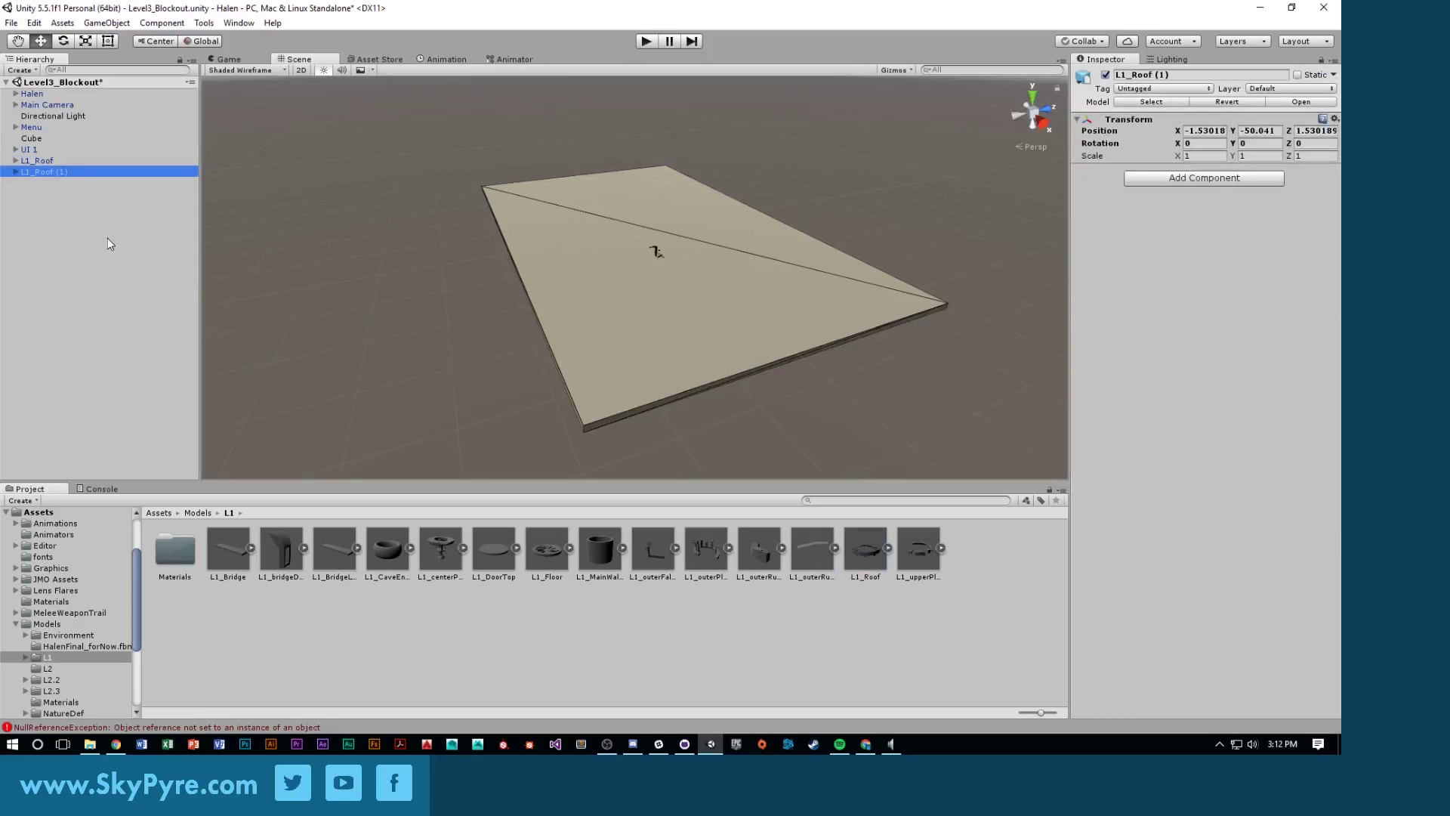
Rename the second L1_Roof copy as L1_Floor
{"action": "left_click", "coordinate": [41, 162]}
{"action": "left_click", "coordinate": [35, 170]}
{"action": "left_click", "coordinate": [35, 170]}
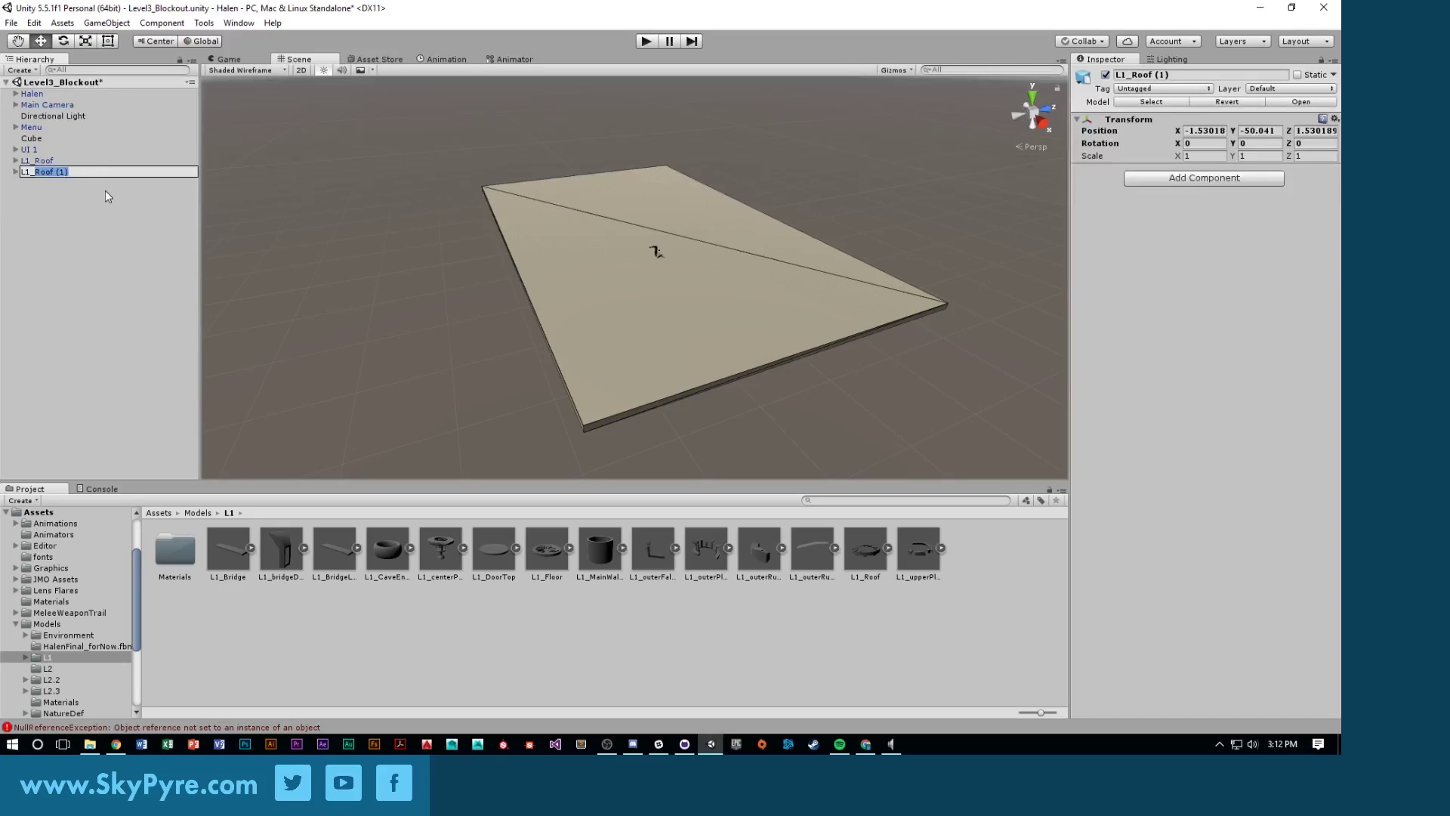
{"action": "type", "text": "Floor"}
{"action": "key", "text": "Return"}
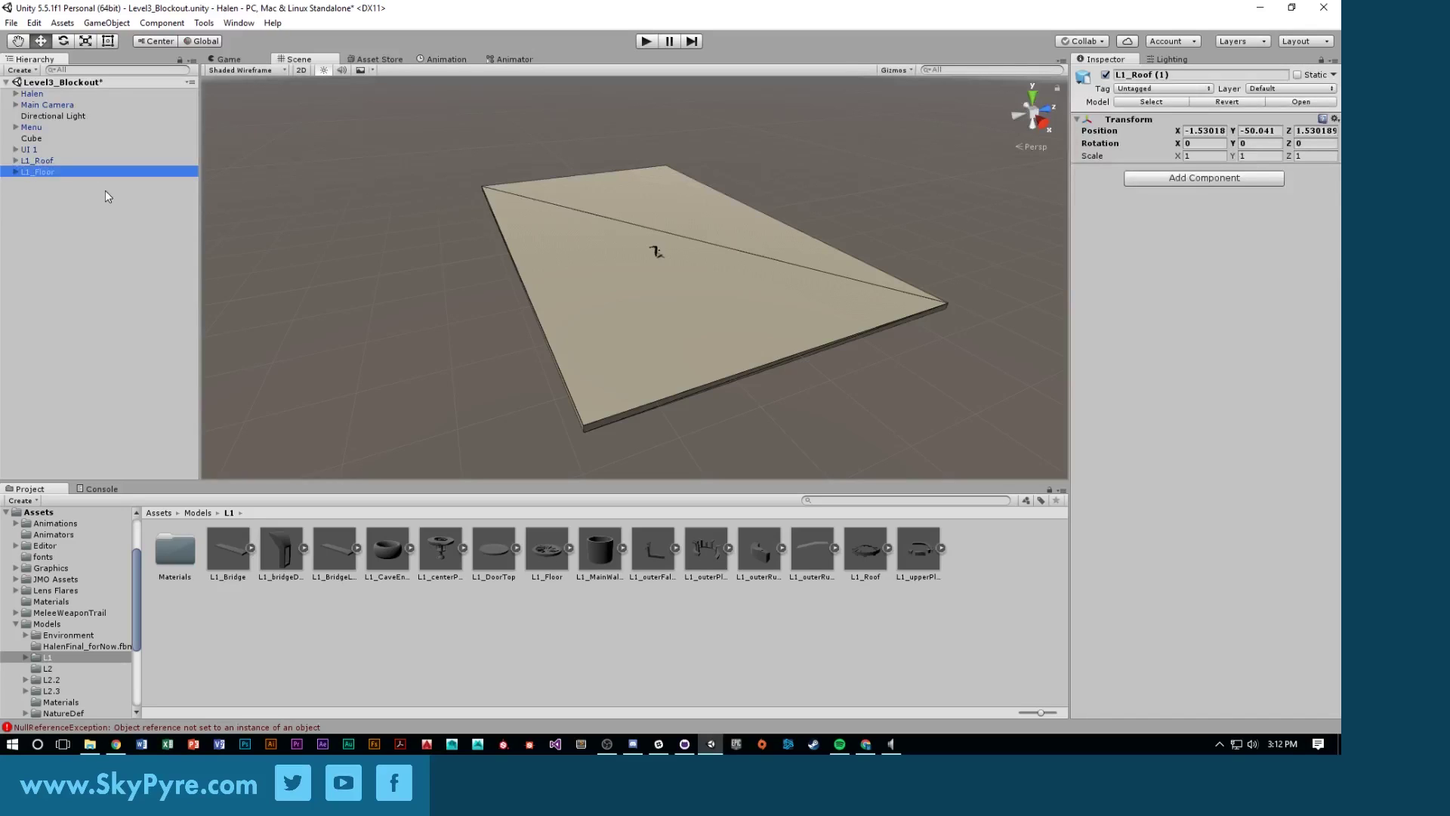
Set the position of both L1_Roof and L1_Floor to X -500, Y 0, Z -500
{"action": "left_click", "coordinate": [41, 161]}
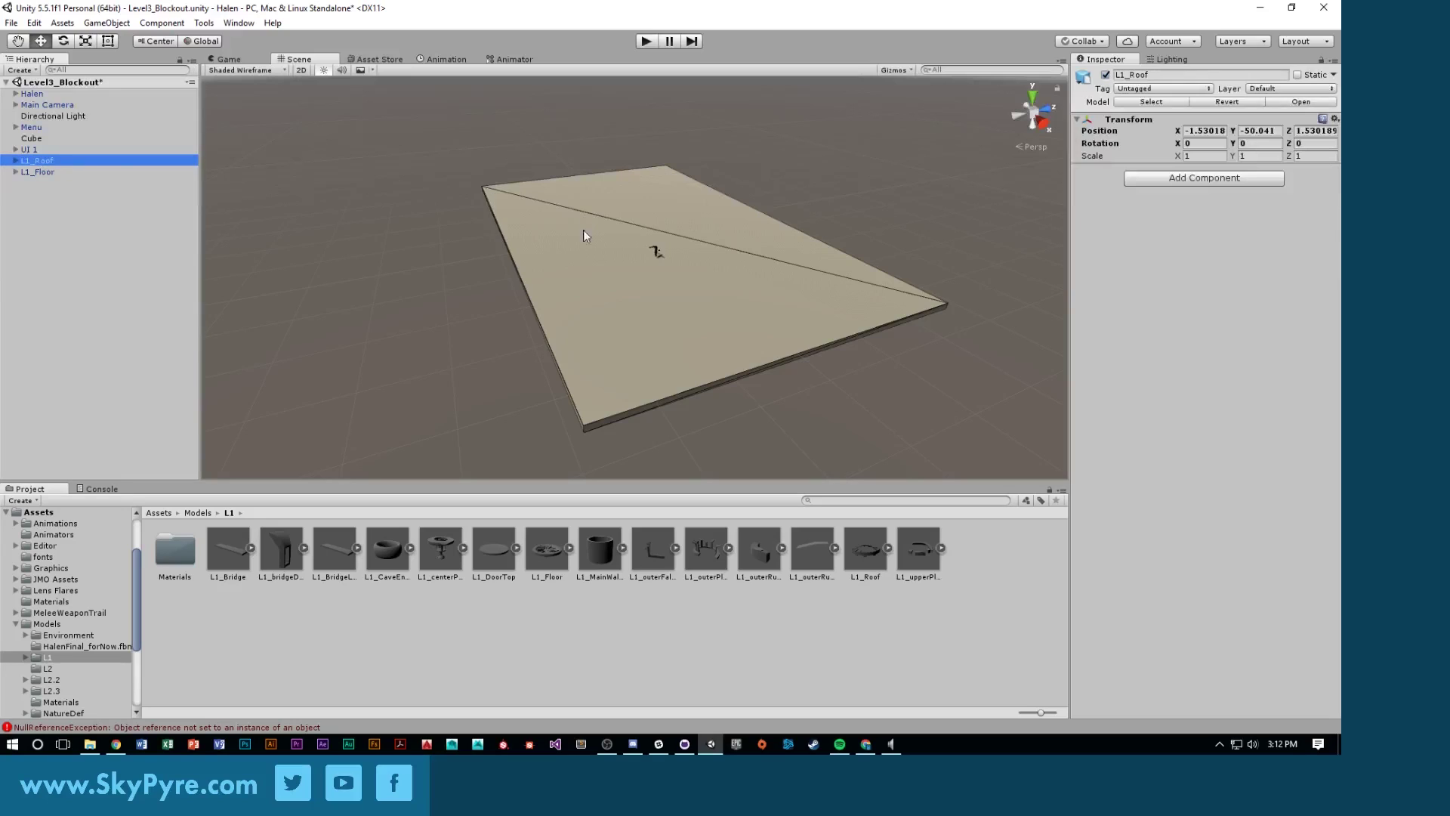
{"action": "left_click_drag", "start_coordinate": [583, 229], "coordinate": [894, 214], "text": "alt"}
{"action": "key", "text": "s"}
{"action": "mouse_move", "coordinate": [894, 214]}
{"action": "right_mouse_down"}
{"action": "mouse_move", "coordinate": [951, 186]}
{"action": "mouse_move", "coordinate": [904, 200]}
{"action": "right_mouse_up"}
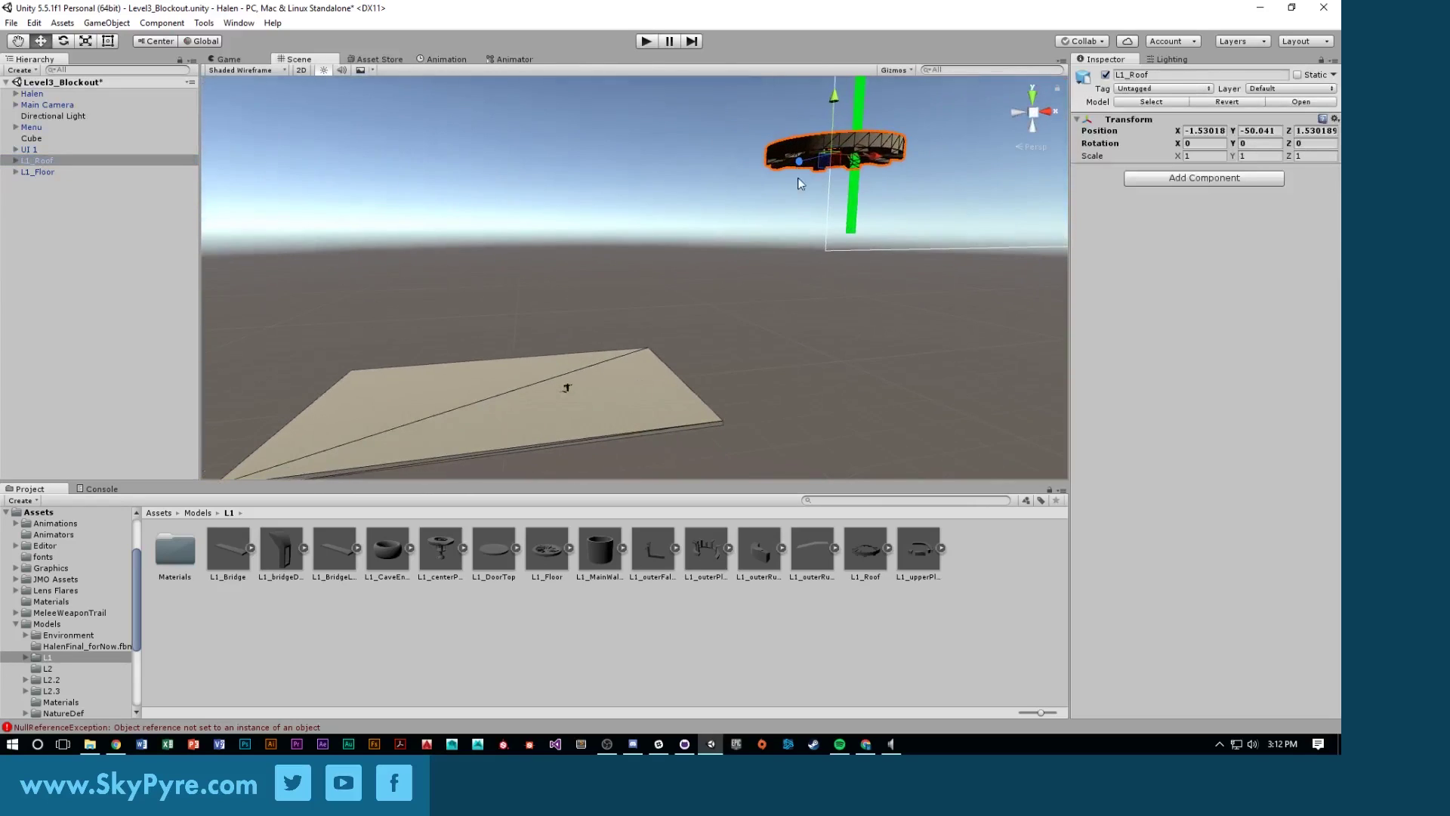
{"action": "left_click_drag", "start_coordinate": [798, 178], "coordinate": [760, 193], "text": "alt"}
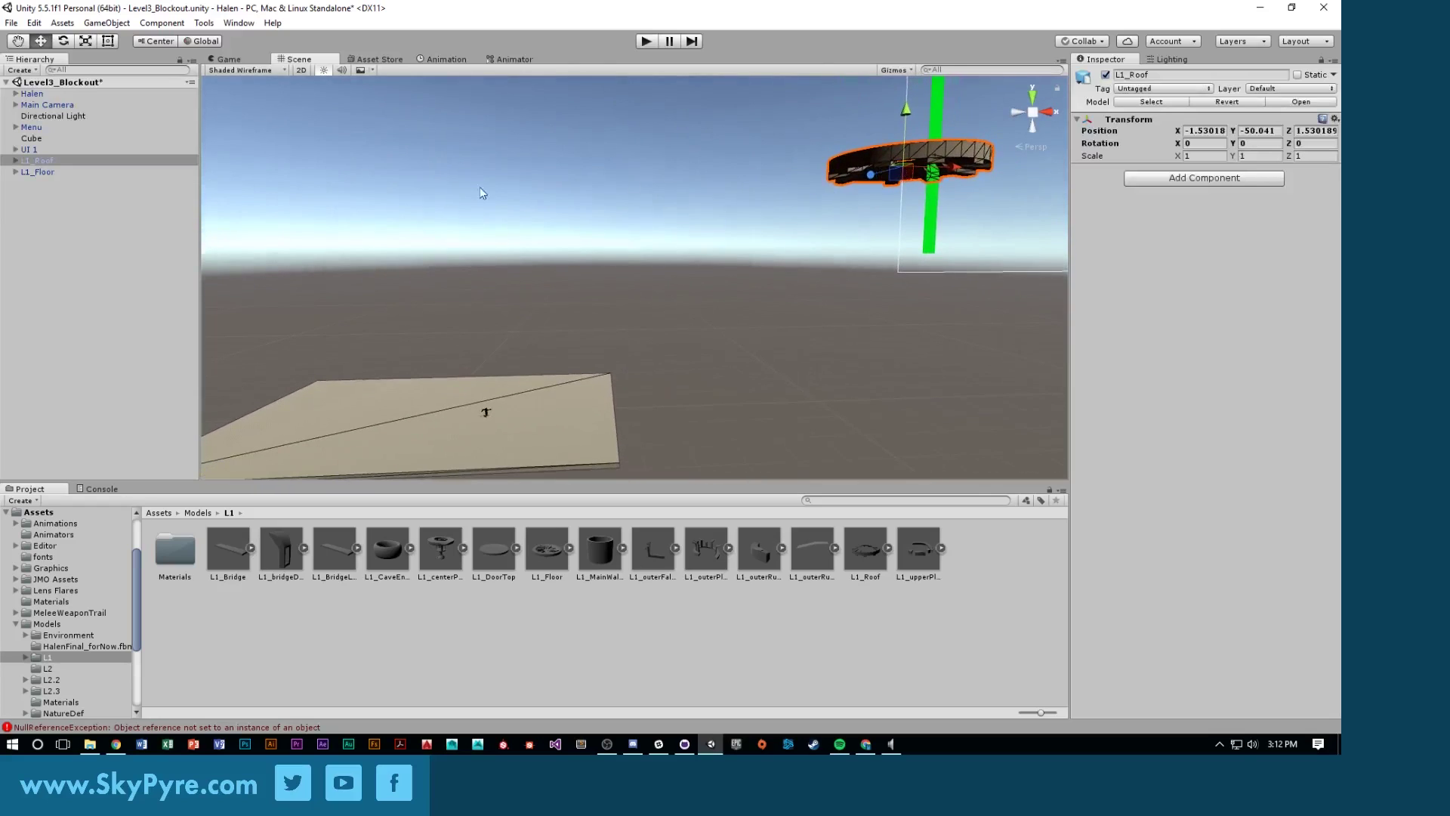
{"action": "left_click", "coordinate": [45, 172], "text": "ctrl"}
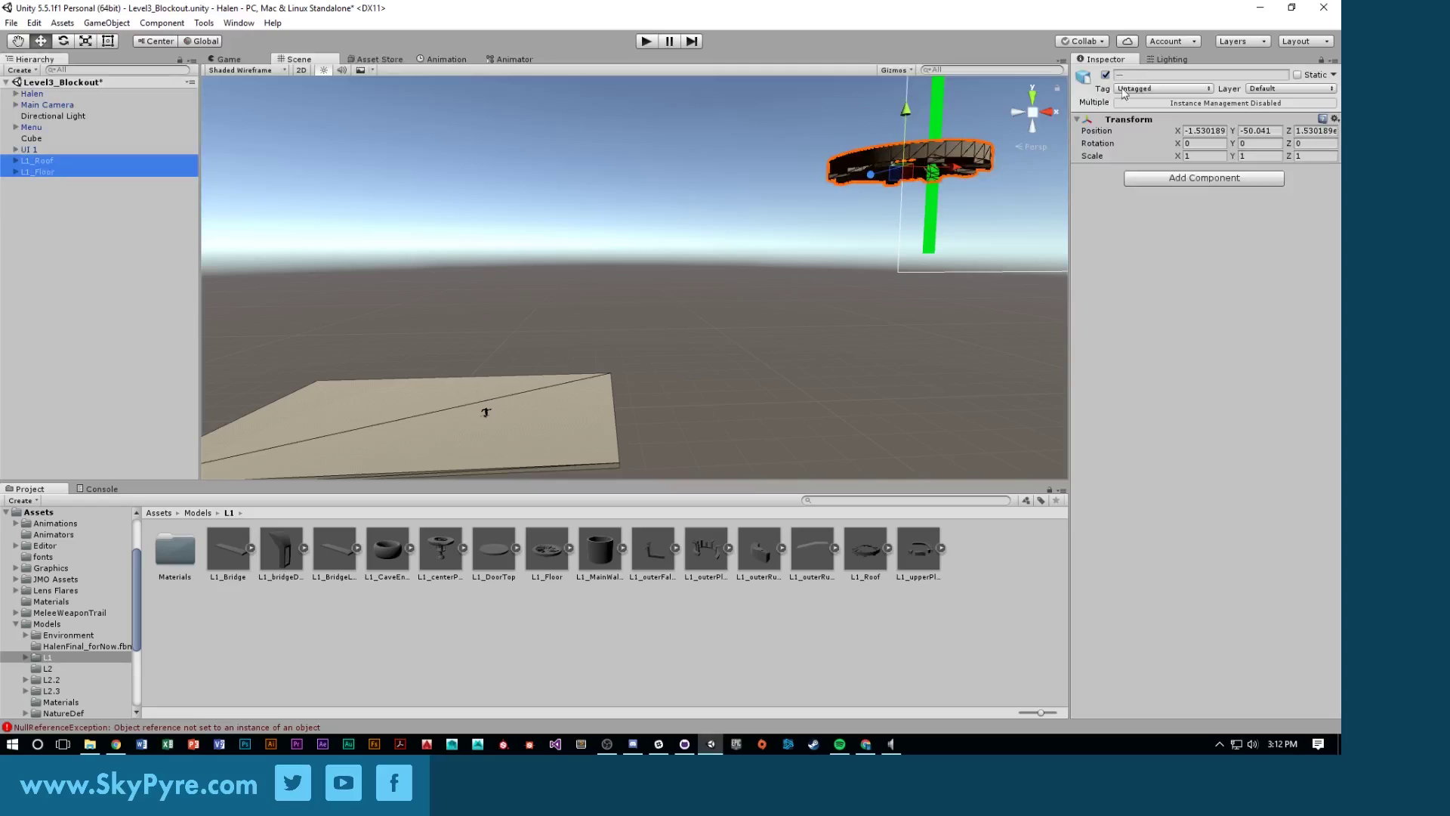
{"action": "left_click", "coordinate": [1205, 130]}
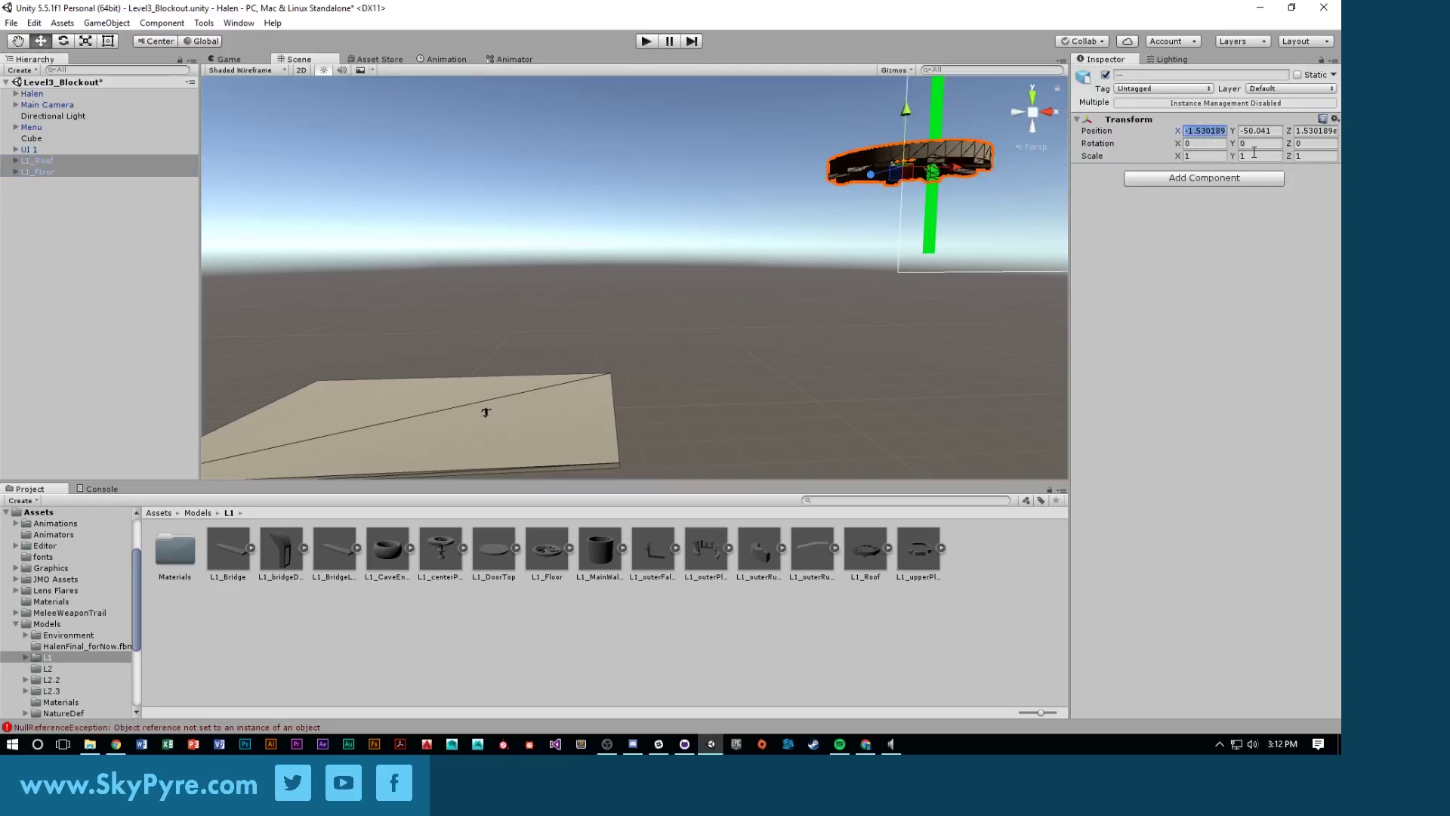
{"action": "type", "text": "-500"}
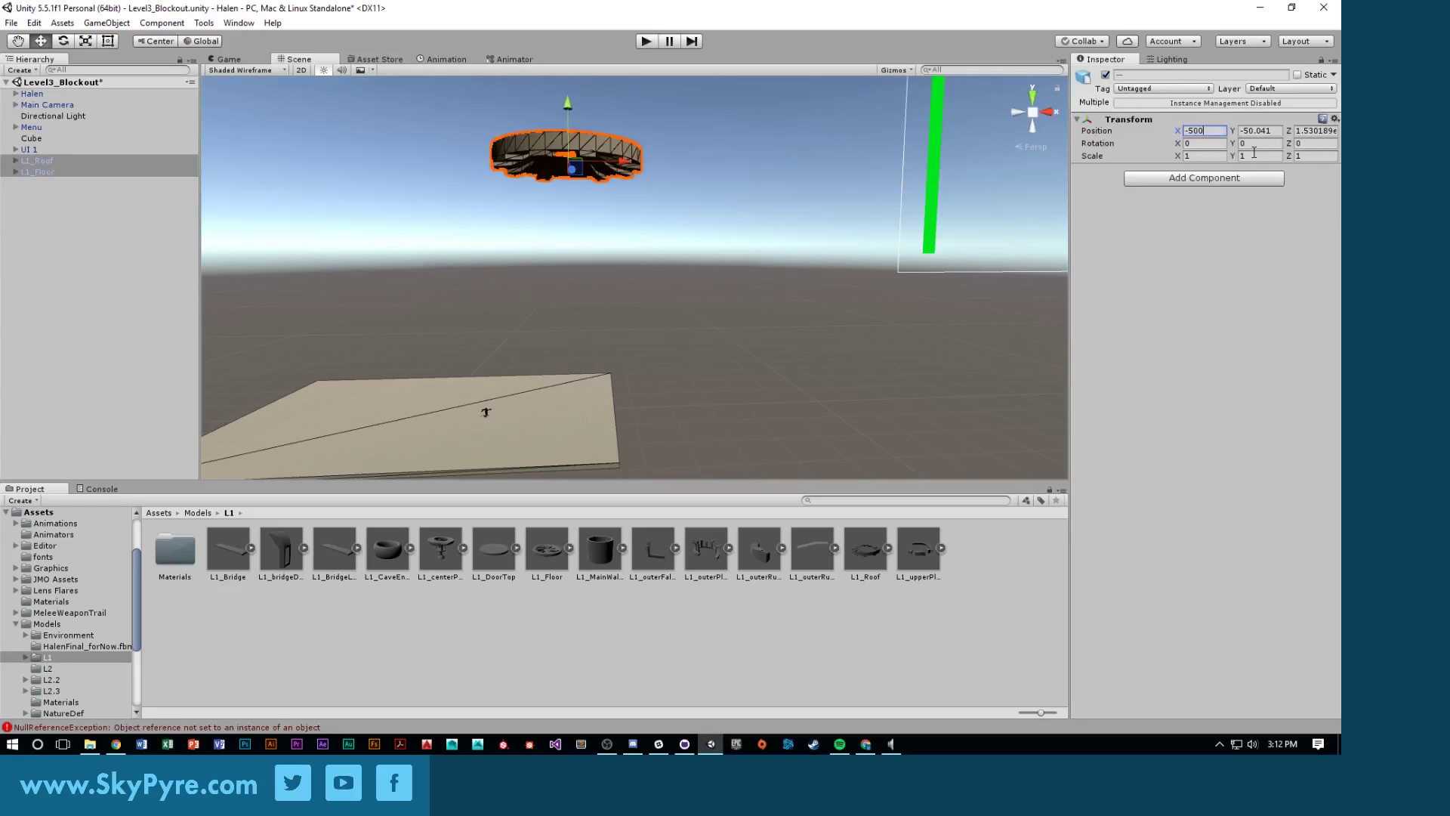
{"action": "key", "text": "Tab"}
{"action": "type", "text": "0"}
{"action": "key", "text": "Tab"}
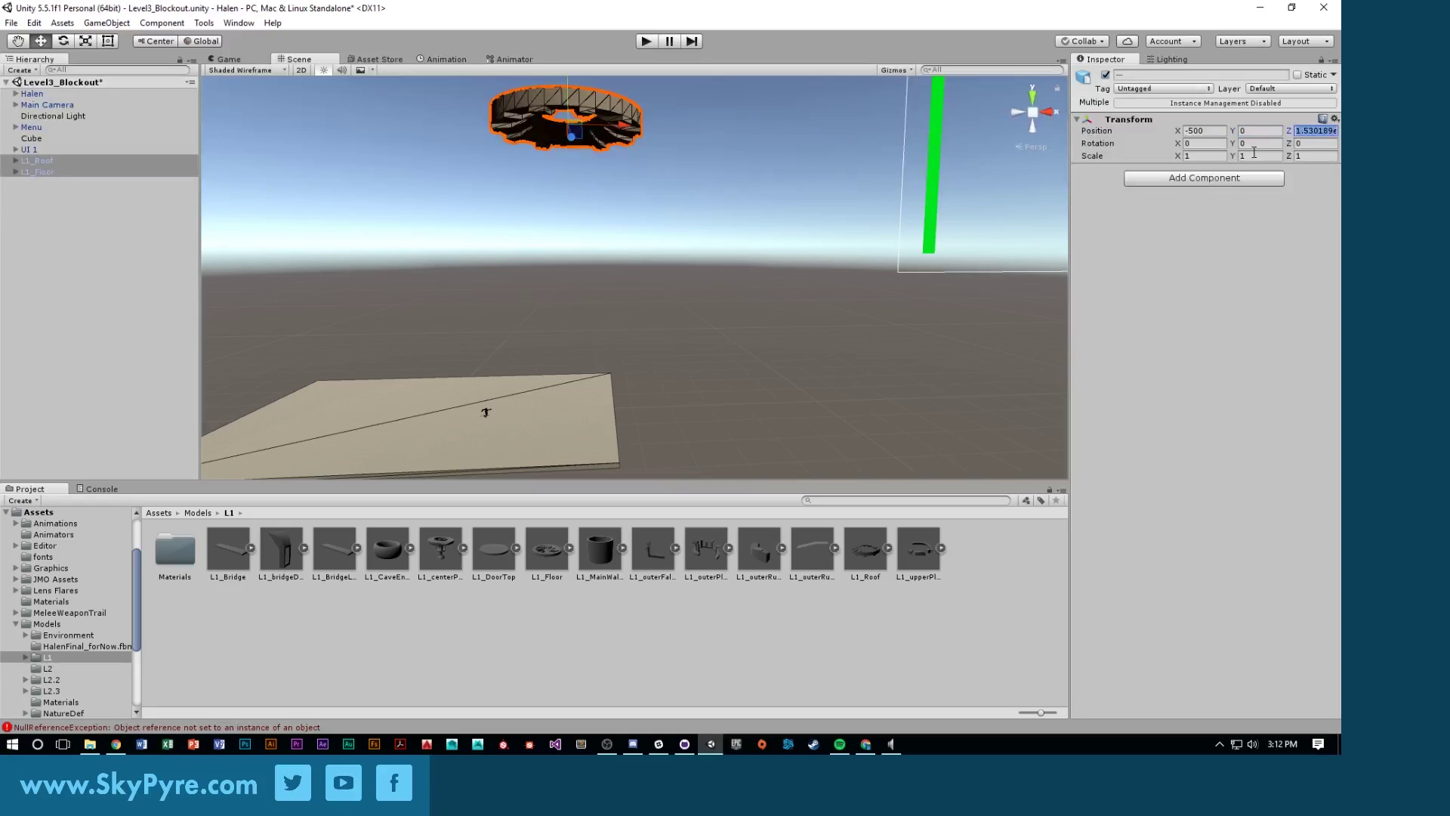
{"action": "type", "text": "-500"}
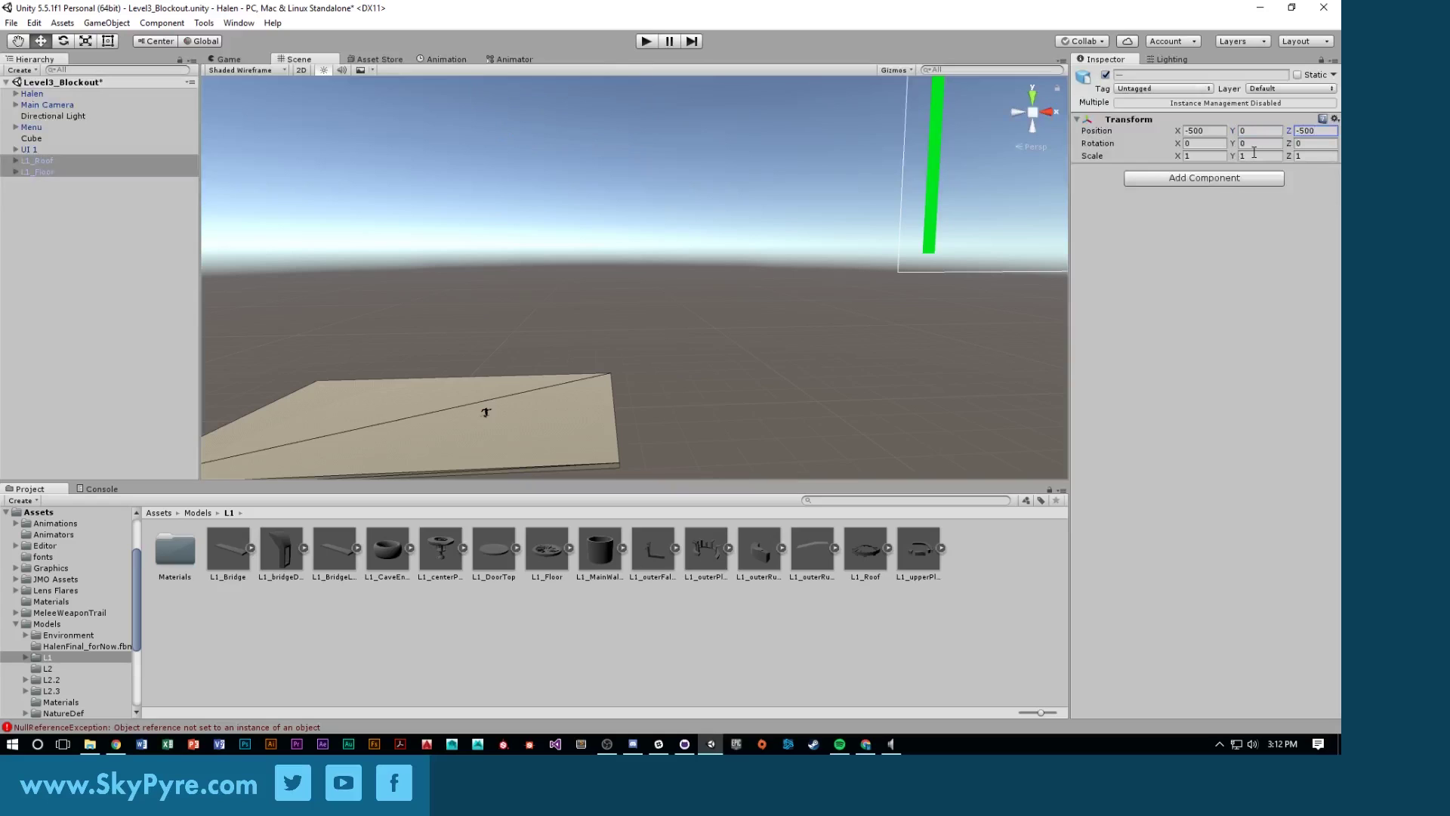
Flip L1_Floor upside down with a Z rotation of 180
{"action": "right_click_drag", "start_coordinate": [710, 317], "coordinate": [469, 123]}
{"action": "left_click_drag", "start_coordinate": [469, 124], "coordinate": [697, 406], "text": "alt"}
{"action": "left_click", "coordinate": [636, 161]}
{"action": "right_click_drag", "start_coordinate": [697, 407], "coordinate": [683, 495]}
{"action": "key", "text": "e"}
{"action": "left_click_drag", "start_coordinate": [743, 414], "coordinate": [1133, 197]}
{"action": "left_click", "coordinate": [1316, 143]}
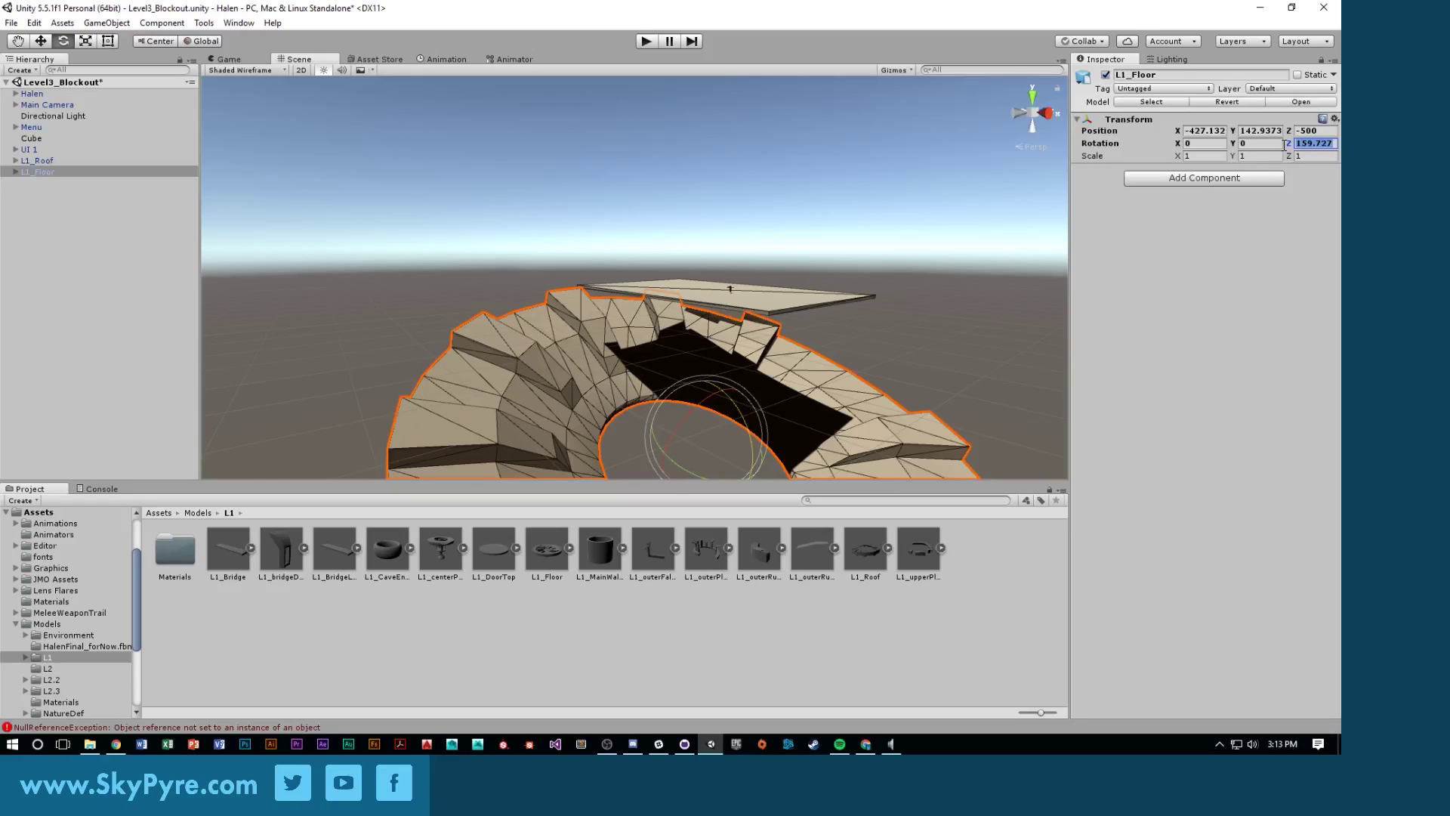
{"action": "type", "text": "180"}
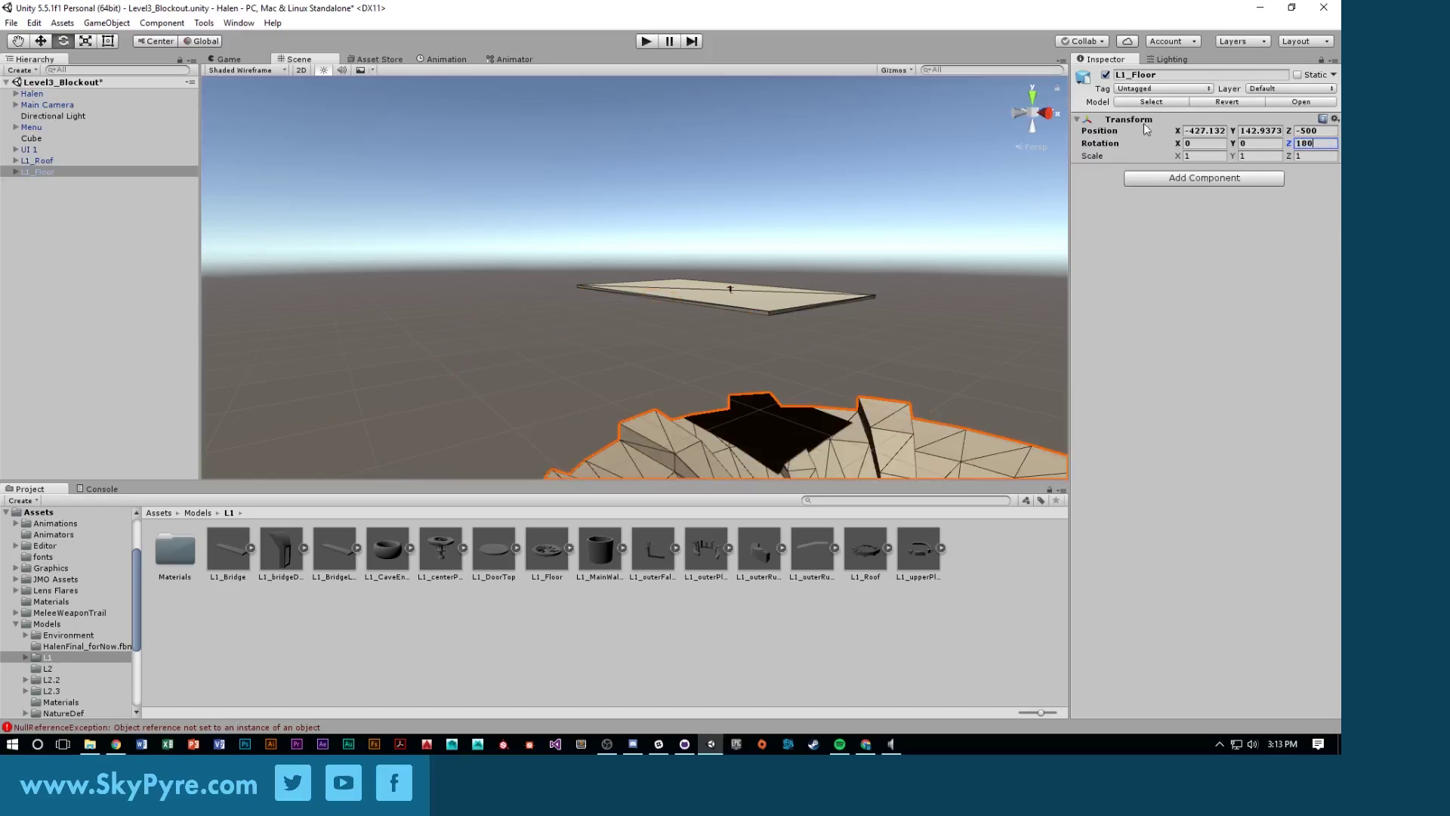
Set L1_Floor's X position to -500
{"action": "left_click", "coordinate": [1217, 130]}
{"action": "type", "text": "500"}
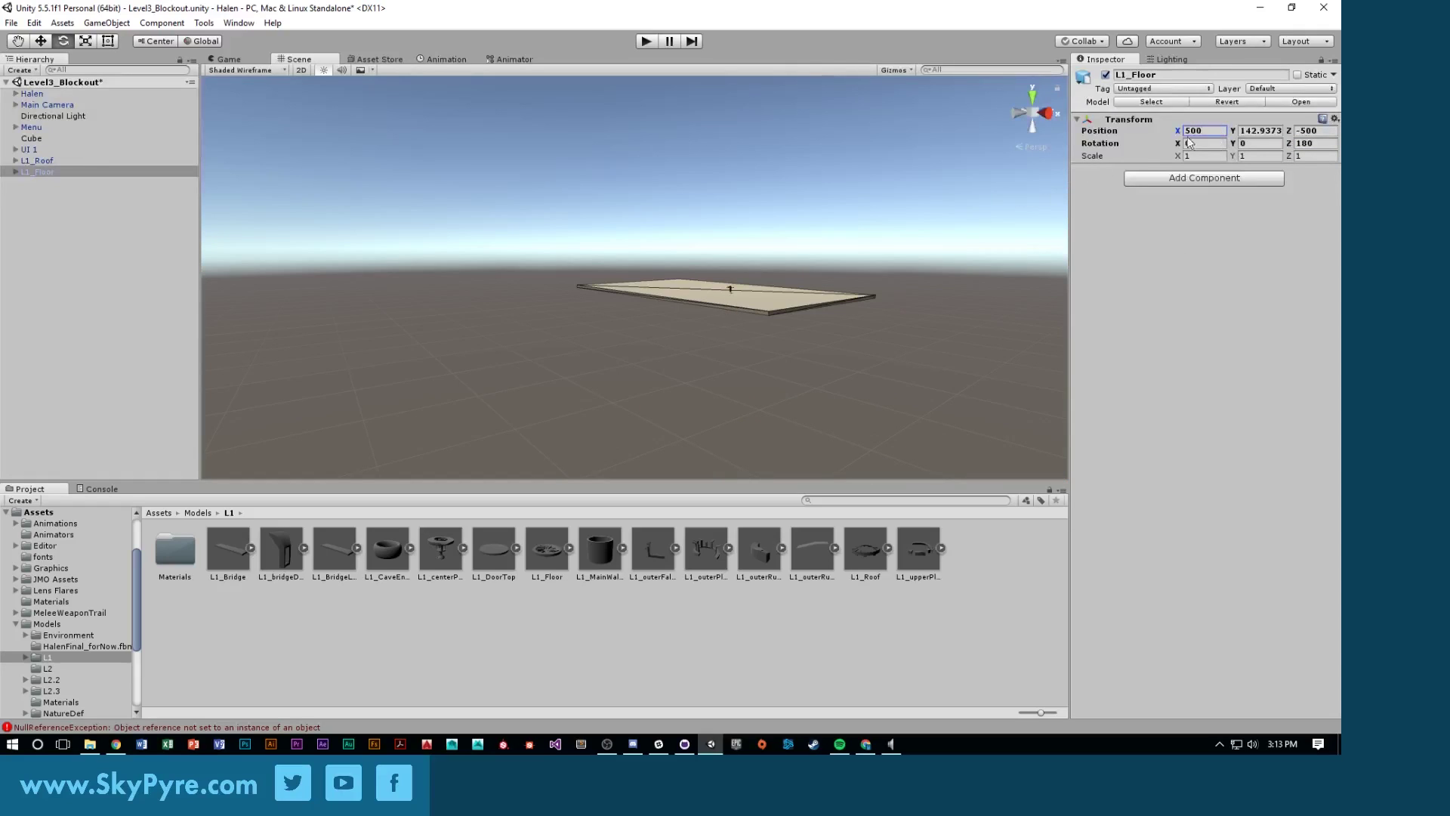
{"action": "left_click", "coordinate": [1187, 131]}
{"action": "type", "text": "-"}
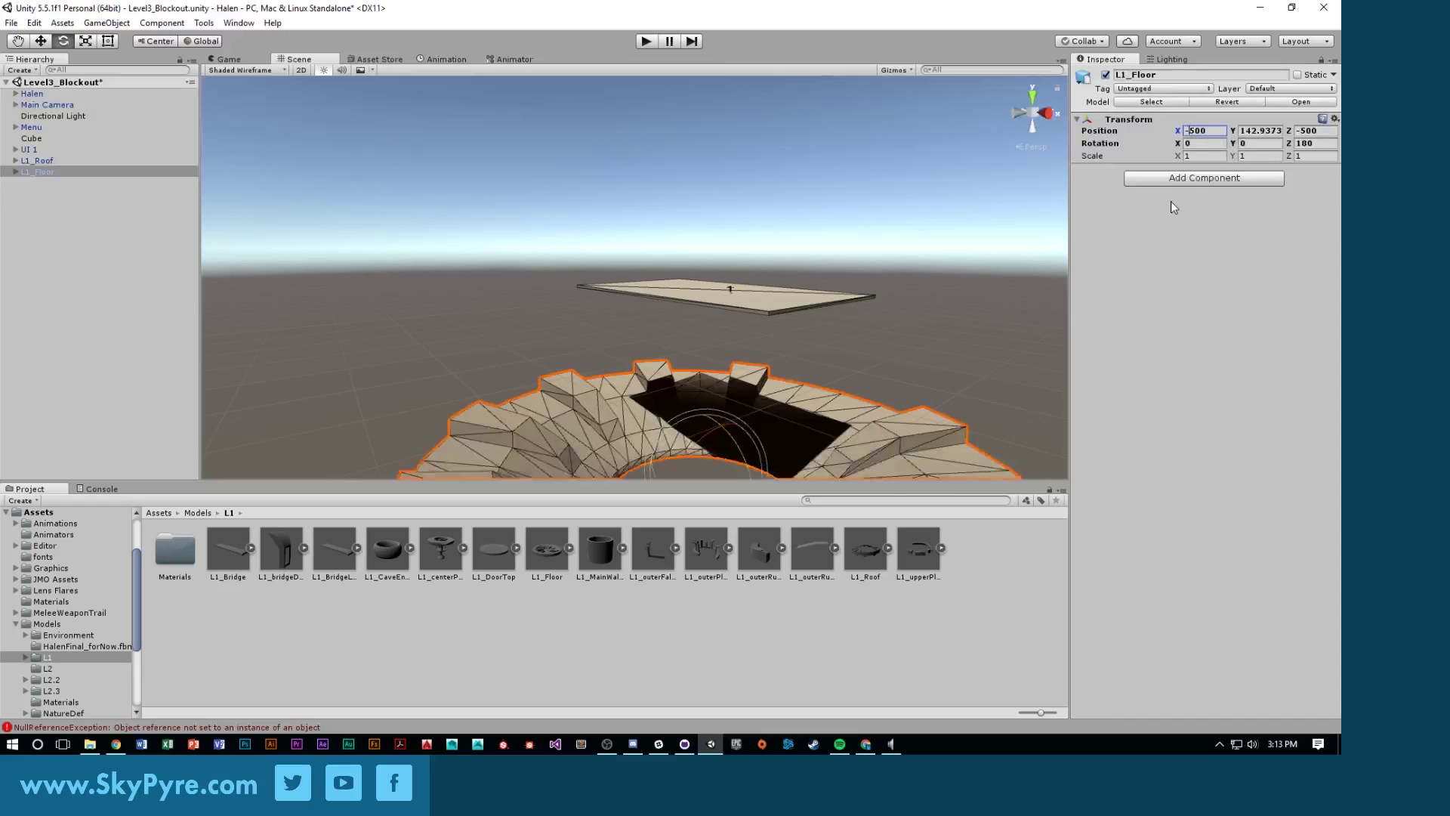
Examine L1_Floor's placement relative to the floor slab from the top view and in perspective
{"action": "left_click_drag", "start_coordinate": [864, 319], "coordinate": [665, 563], "text": "alt"}
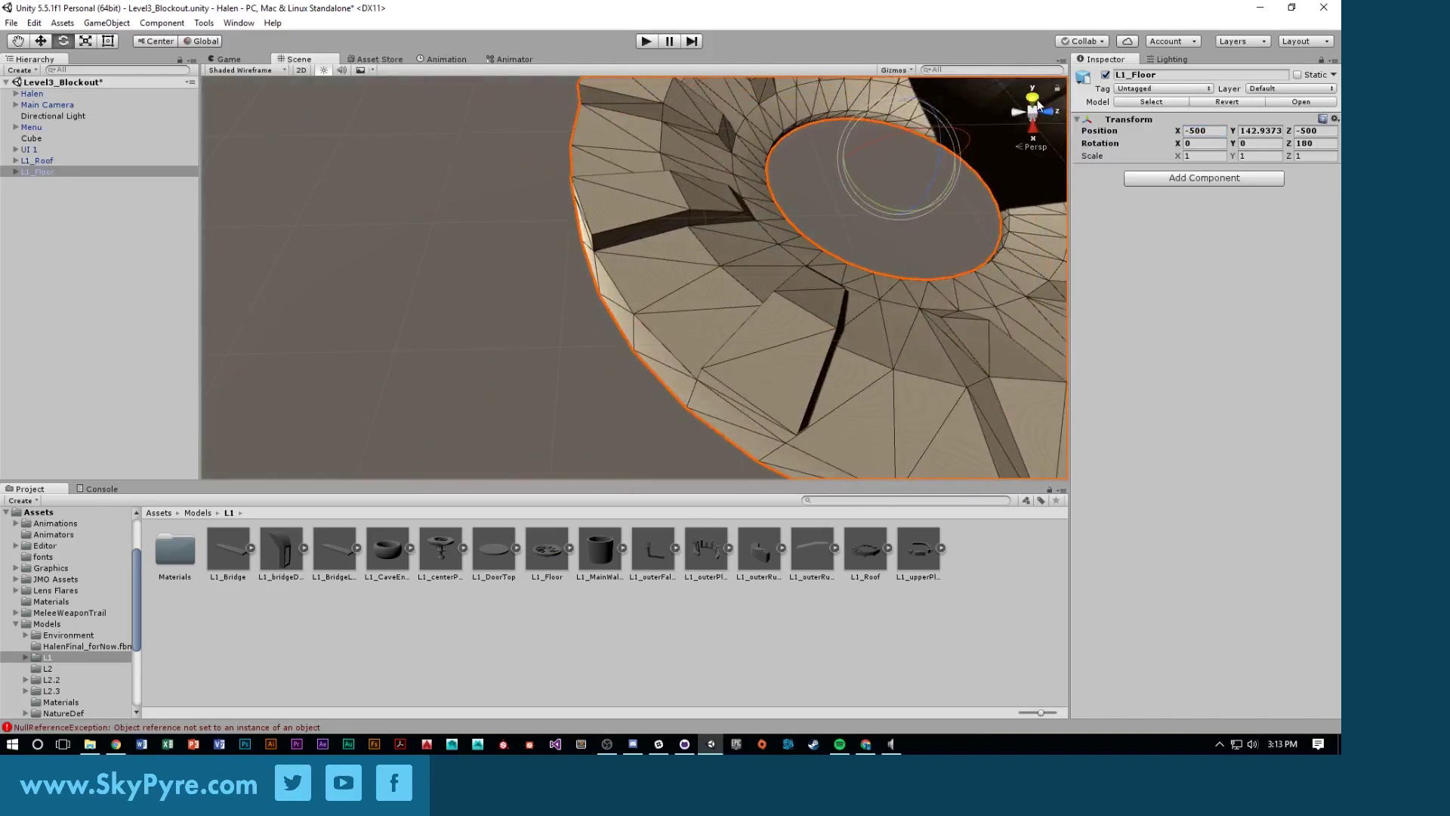
{"action": "left_click", "coordinate": [1037, 99]}
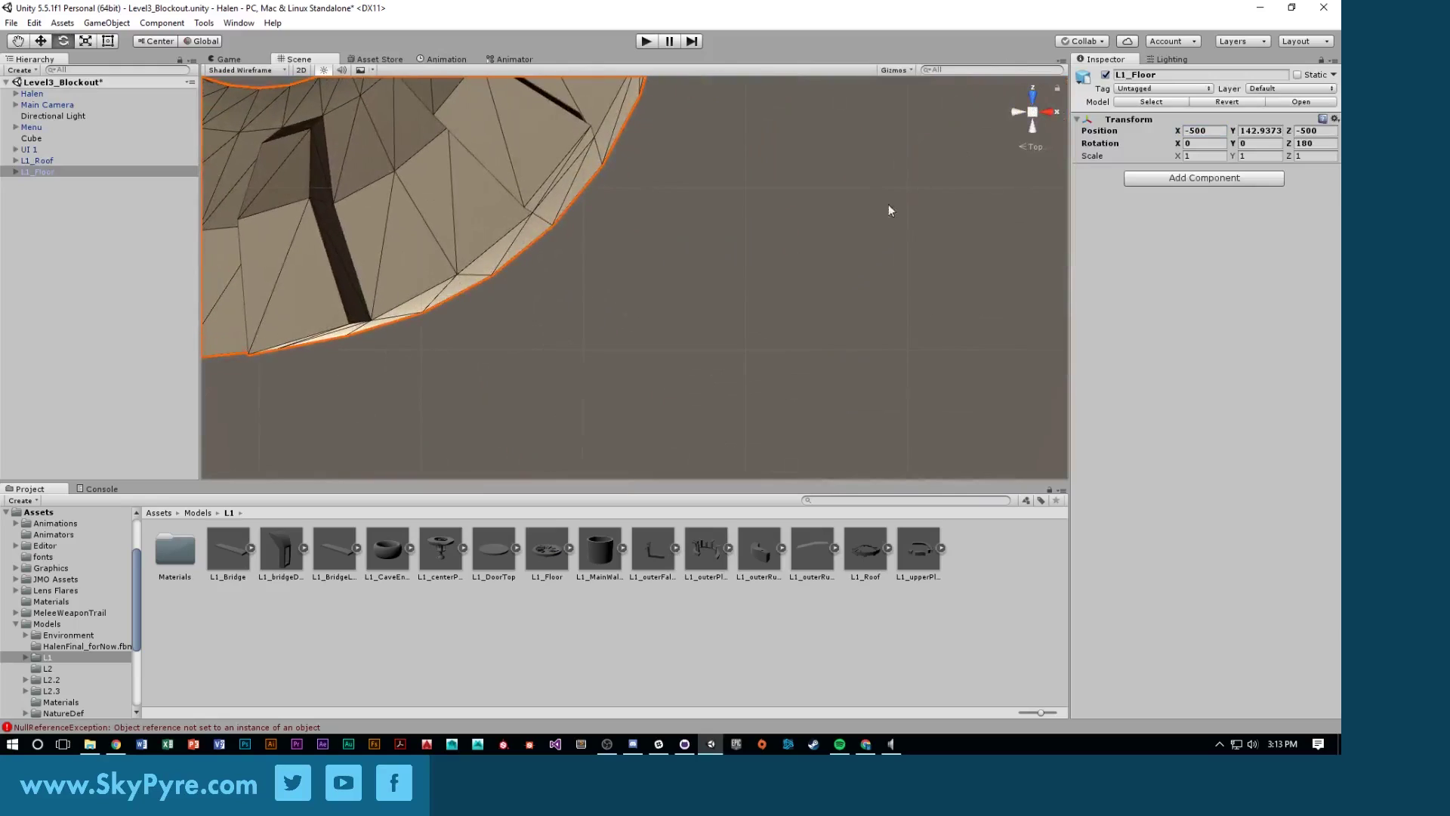
{"action": "left_click", "coordinate": [1035, 148]}
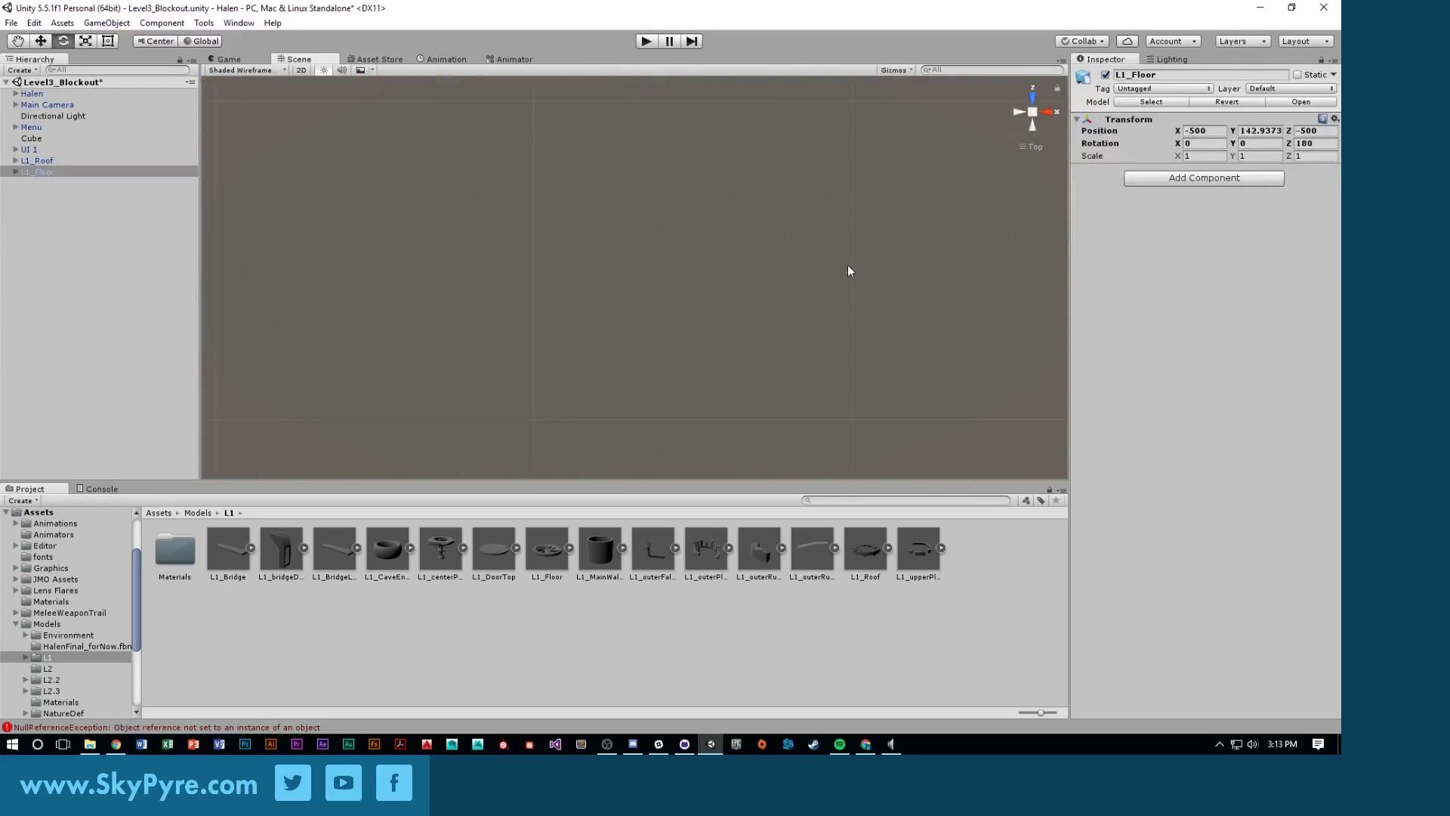
{"action": "scroll", "coordinate": [850, 265], "scroll_direction": "up", "scroll_amount": 10}
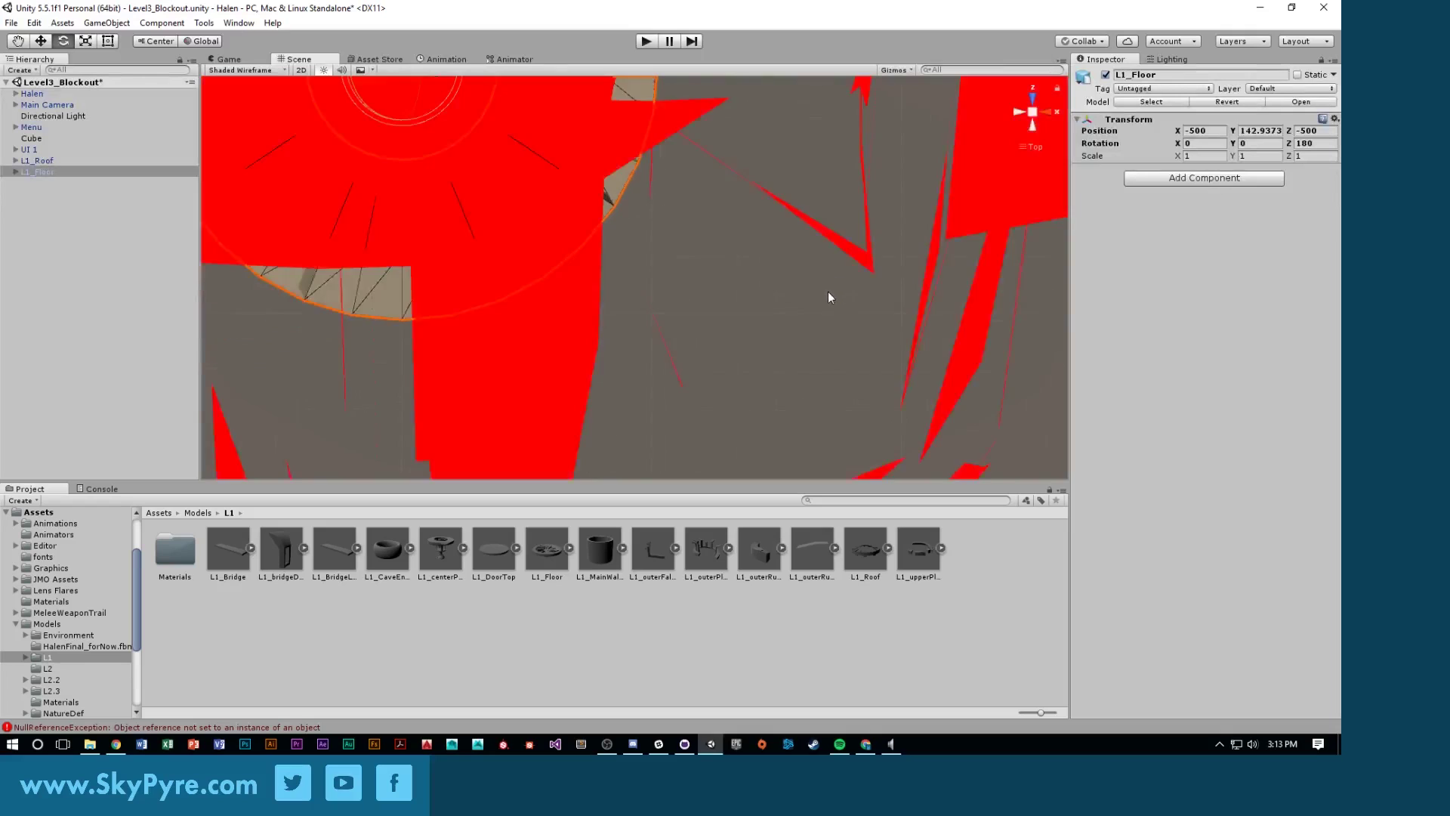
{"action": "scroll", "coordinate": [823, 284], "scroll_direction": "down", "scroll_amount": 20}
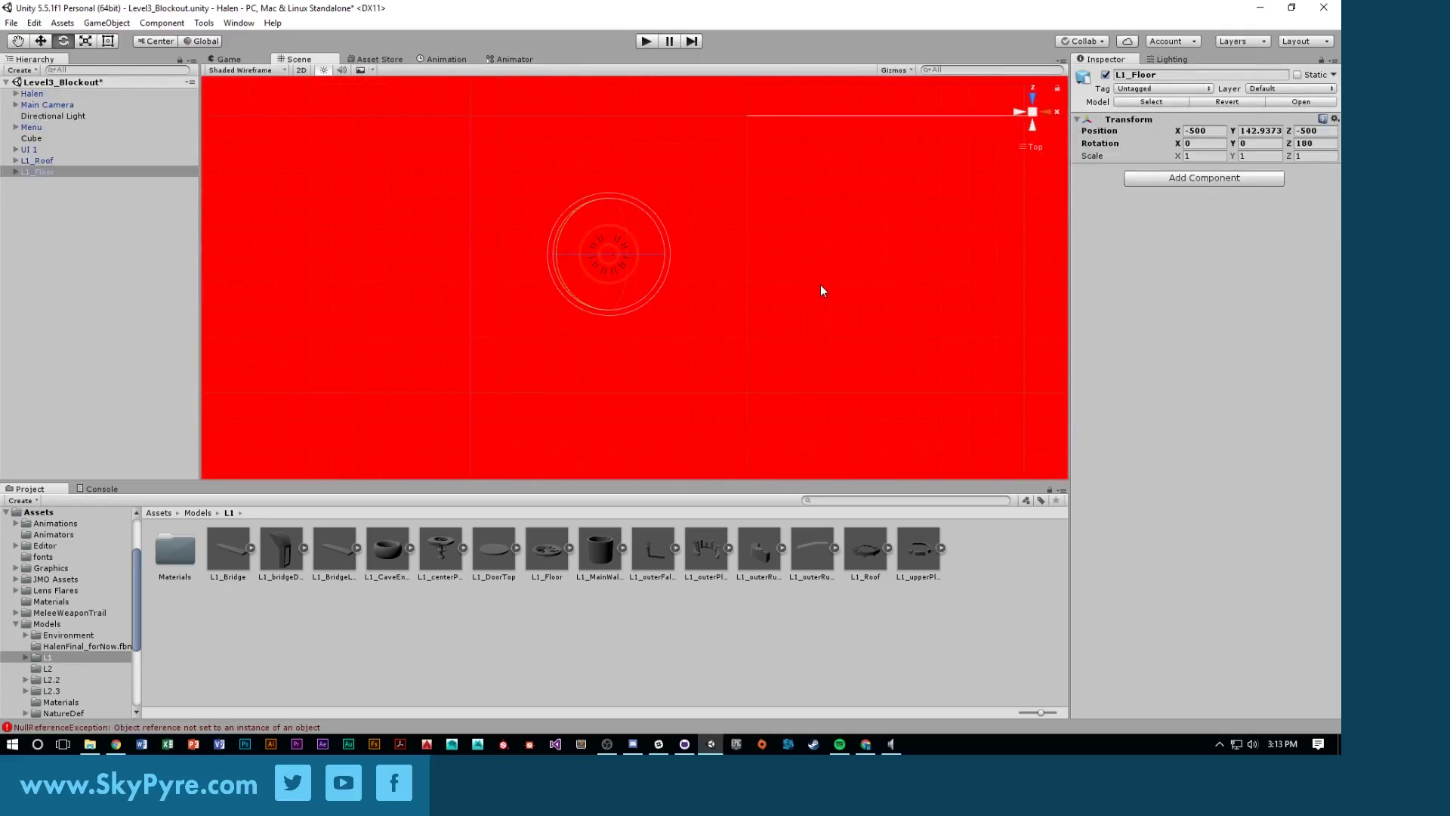
{"action": "scroll", "coordinate": [641, 264], "scroll_direction": "up", "scroll_amount": 6}
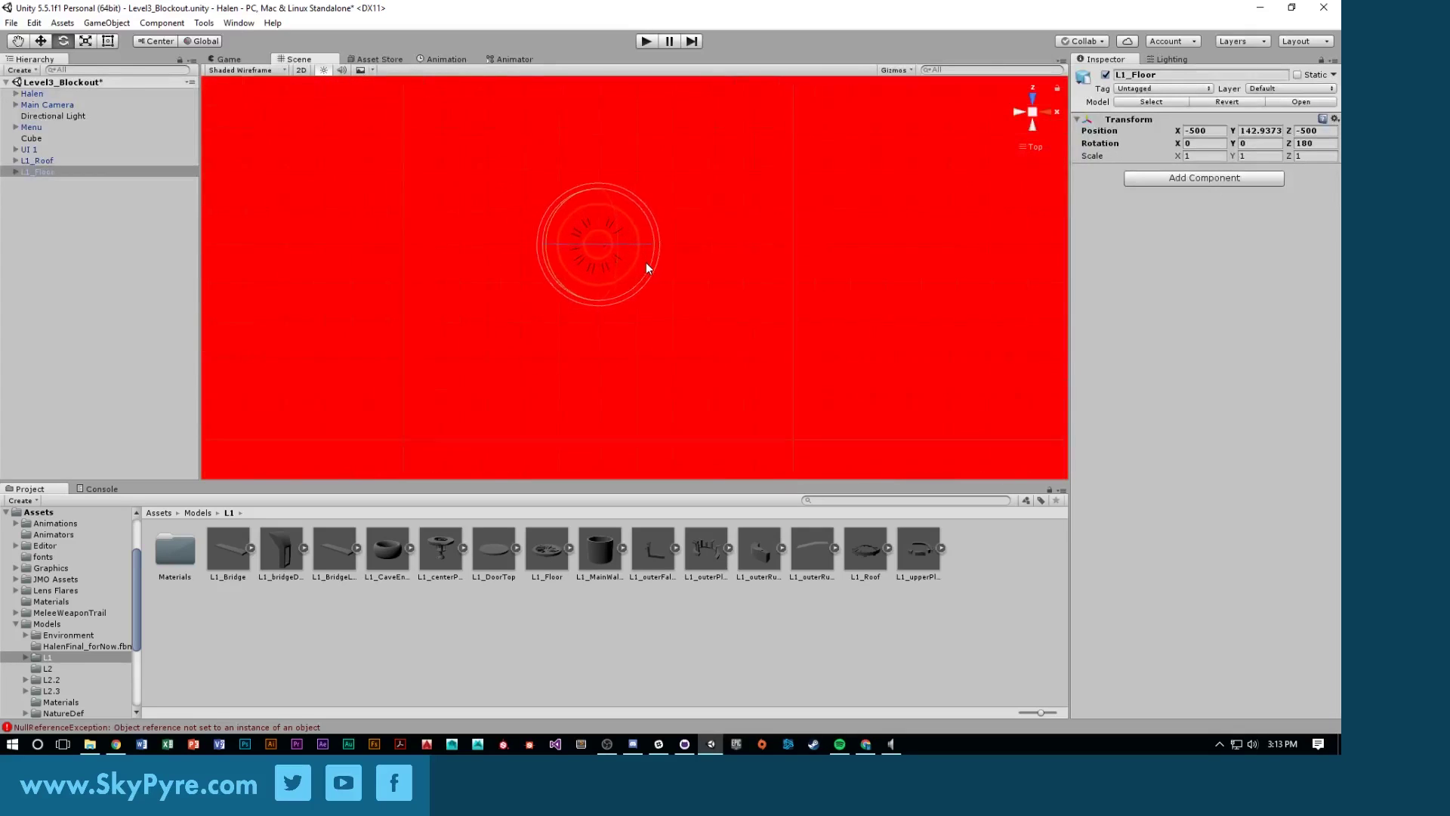
{"action": "left_click", "coordinate": [1028, 145]}
{"action": "left_click_drag", "start_coordinate": [756, 195], "coordinate": [580, 740], "text": "alt"}
{"action": "scroll", "coordinate": [634, 307], "scroll_direction": "up", "scroll_amount": 8}
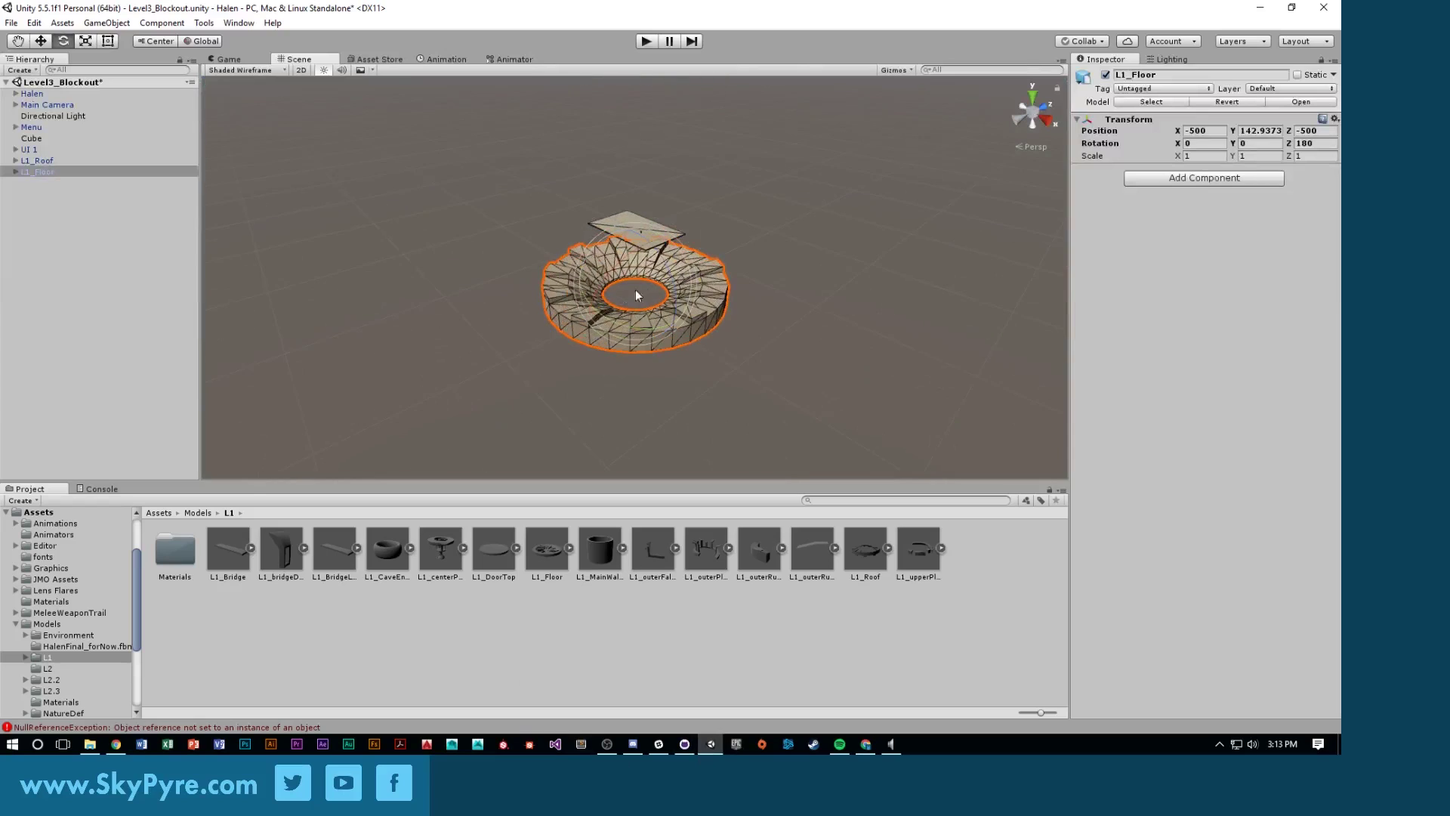
Raise L1_Floor's pasted__pPipe3 mesh to the floor slab's level, at a local Y position of about 90.9
{"action": "left_click", "coordinate": [568, 264]}
{"action": "key", "text": "w"}
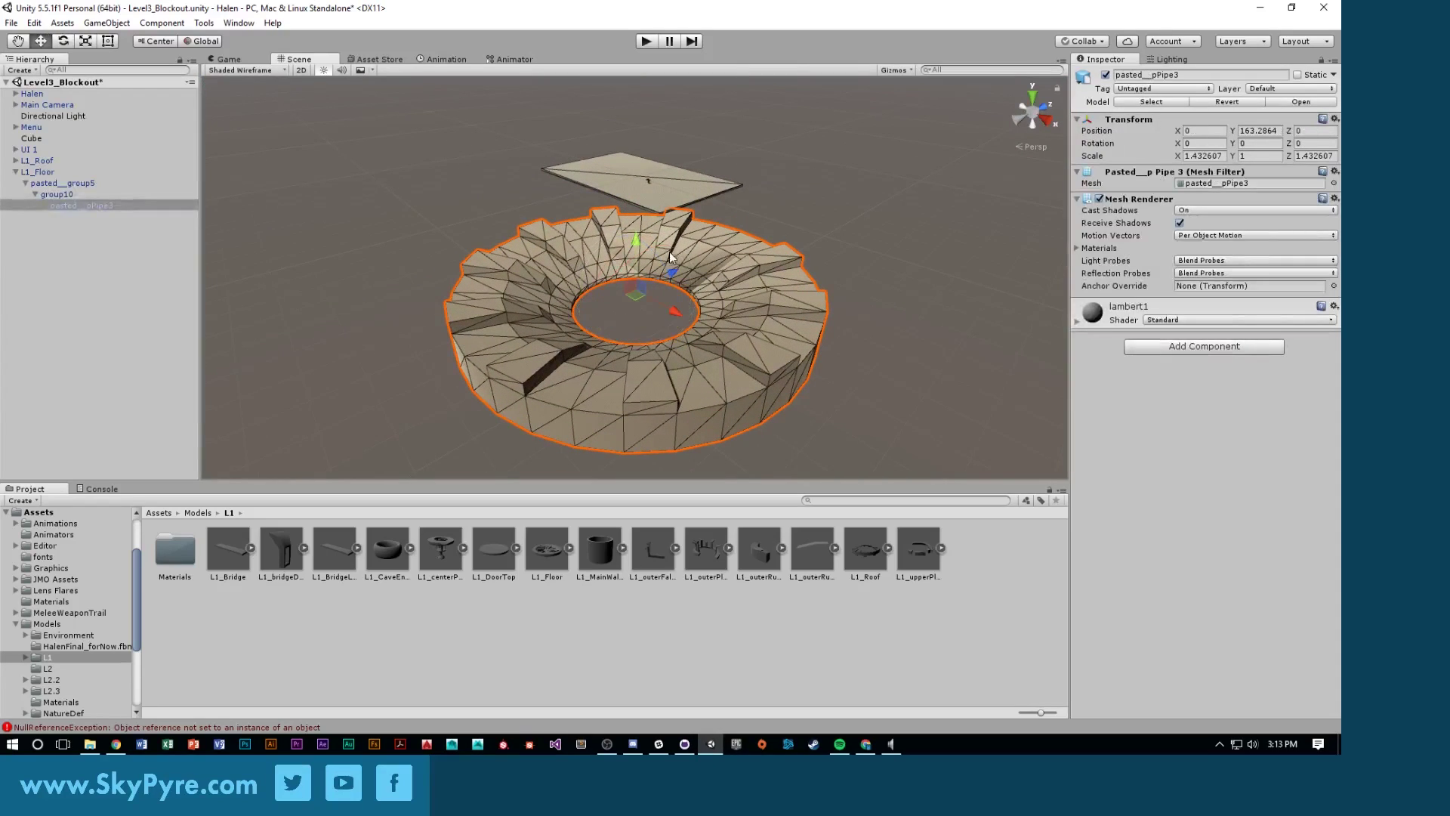
{"action": "left_click_drag", "start_coordinate": [651, 239], "coordinate": [657, 147], "text": "alt"}
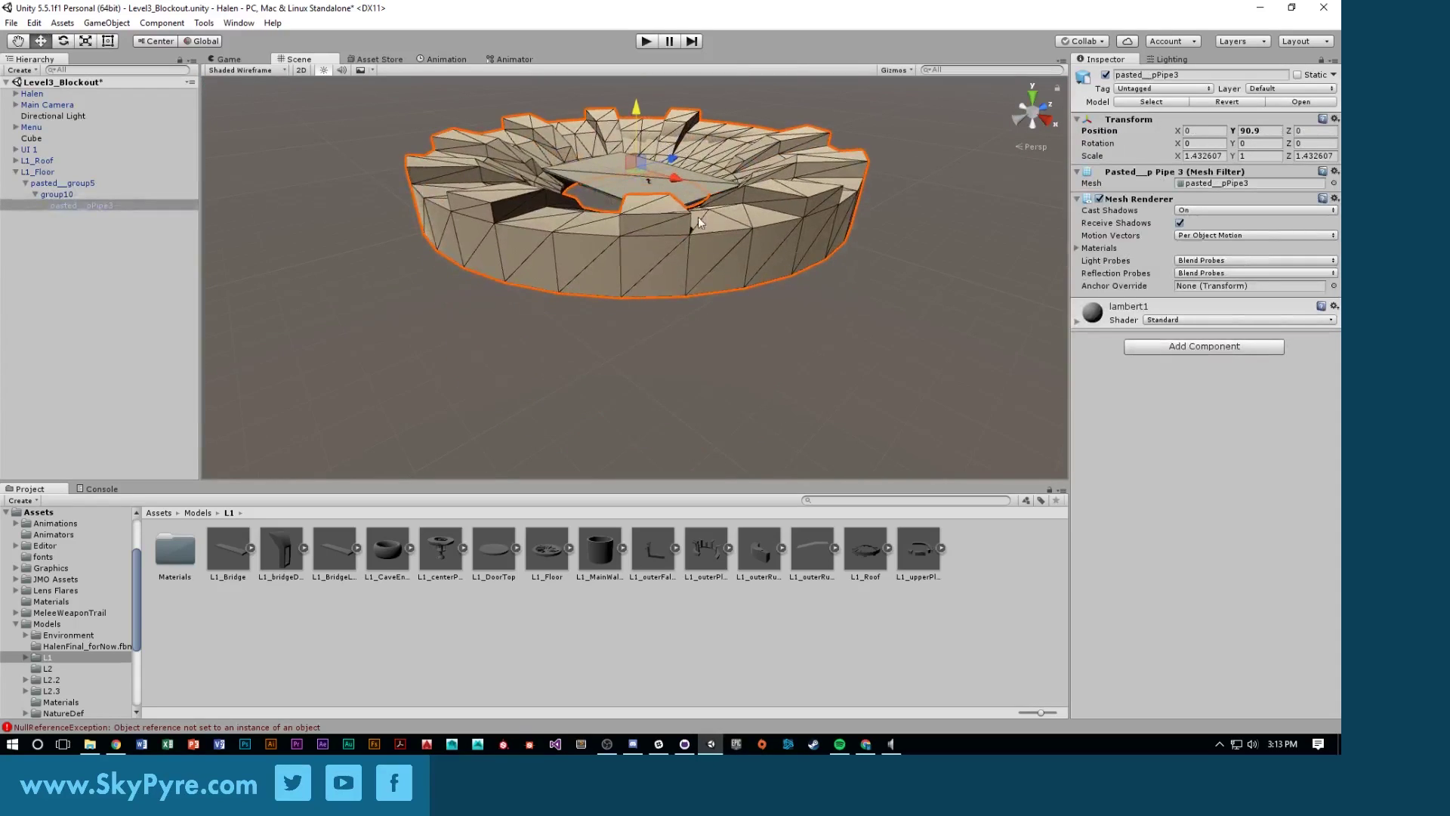
Flatten the pasted__pPipe3 mesh to a Y scale of about 0.48 and adjust its Y position to about 89.3
{"action": "right_click_drag", "start_coordinate": [698, 216], "coordinate": [711, 176]}
{"action": "key", "text": "w"}
{"action": "left_click_drag", "start_coordinate": [710, 176], "coordinate": [678, 225], "text": "alt"}
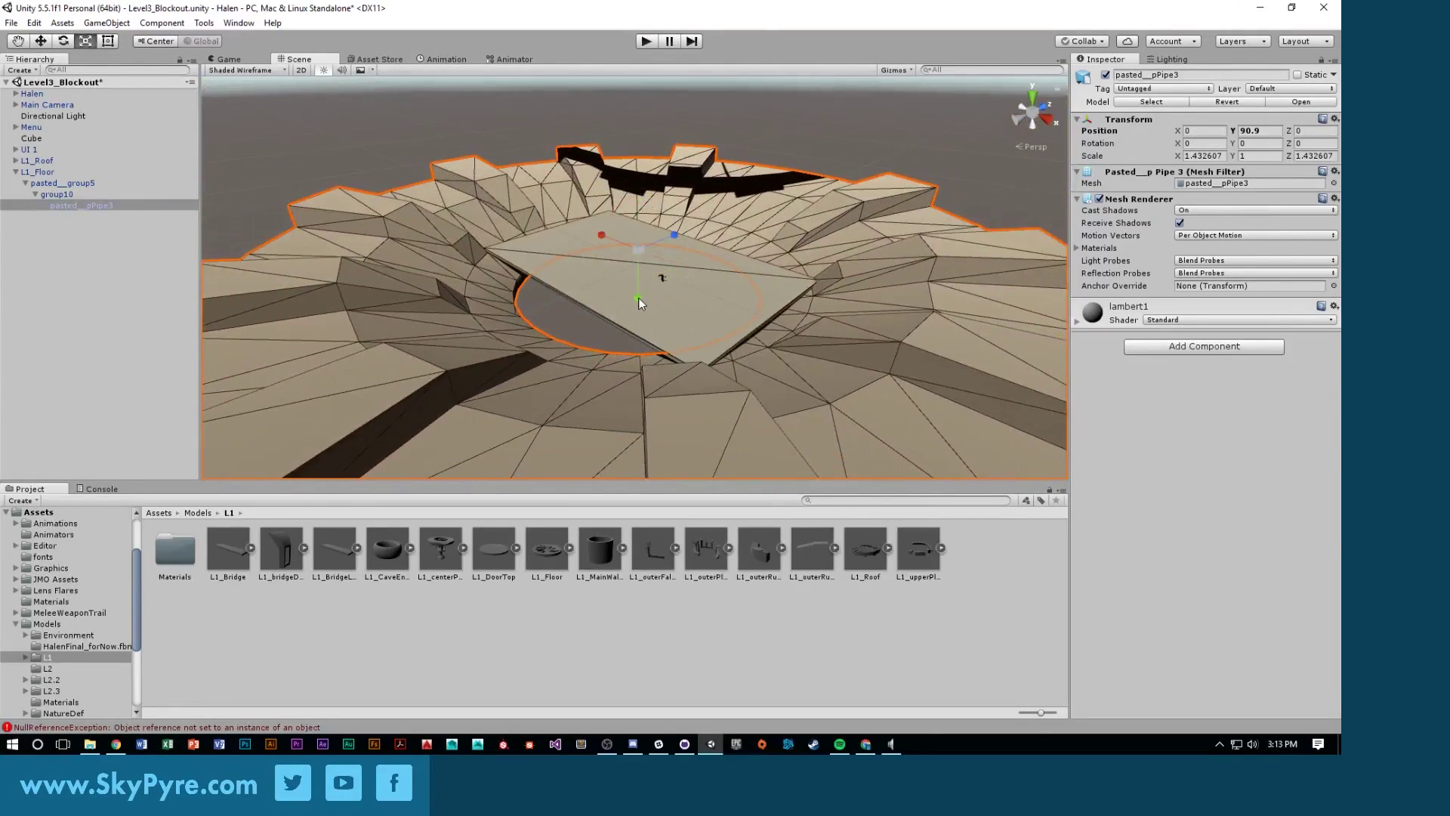
{"action": "left_click_drag", "start_coordinate": [638, 298], "coordinate": [641, 270]}
{"action": "key", "text": "w"}
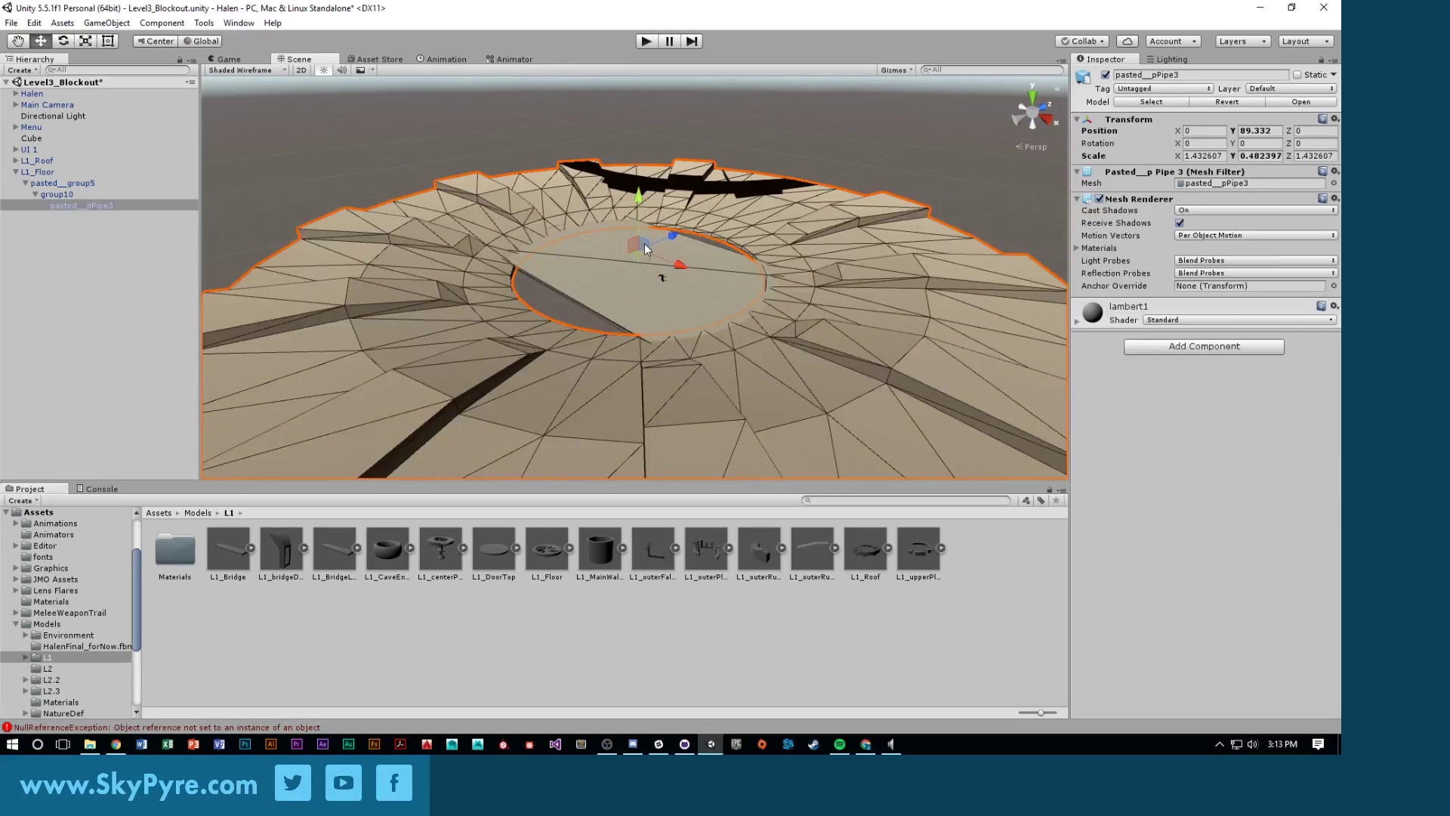
{"action": "mouse_move", "coordinate": [639, 196]}
{"action": "left_mouse_down"}
{"action": "mouse_move", "coordinate": [646, 212]}
{"action": "mouse_move", "coordinate": [651, 194]}
{"action": "left_mouse_up"}
{"action": "right_click_drag", "start_coordinate": [789, 247], "coordinate": [824, 265]}
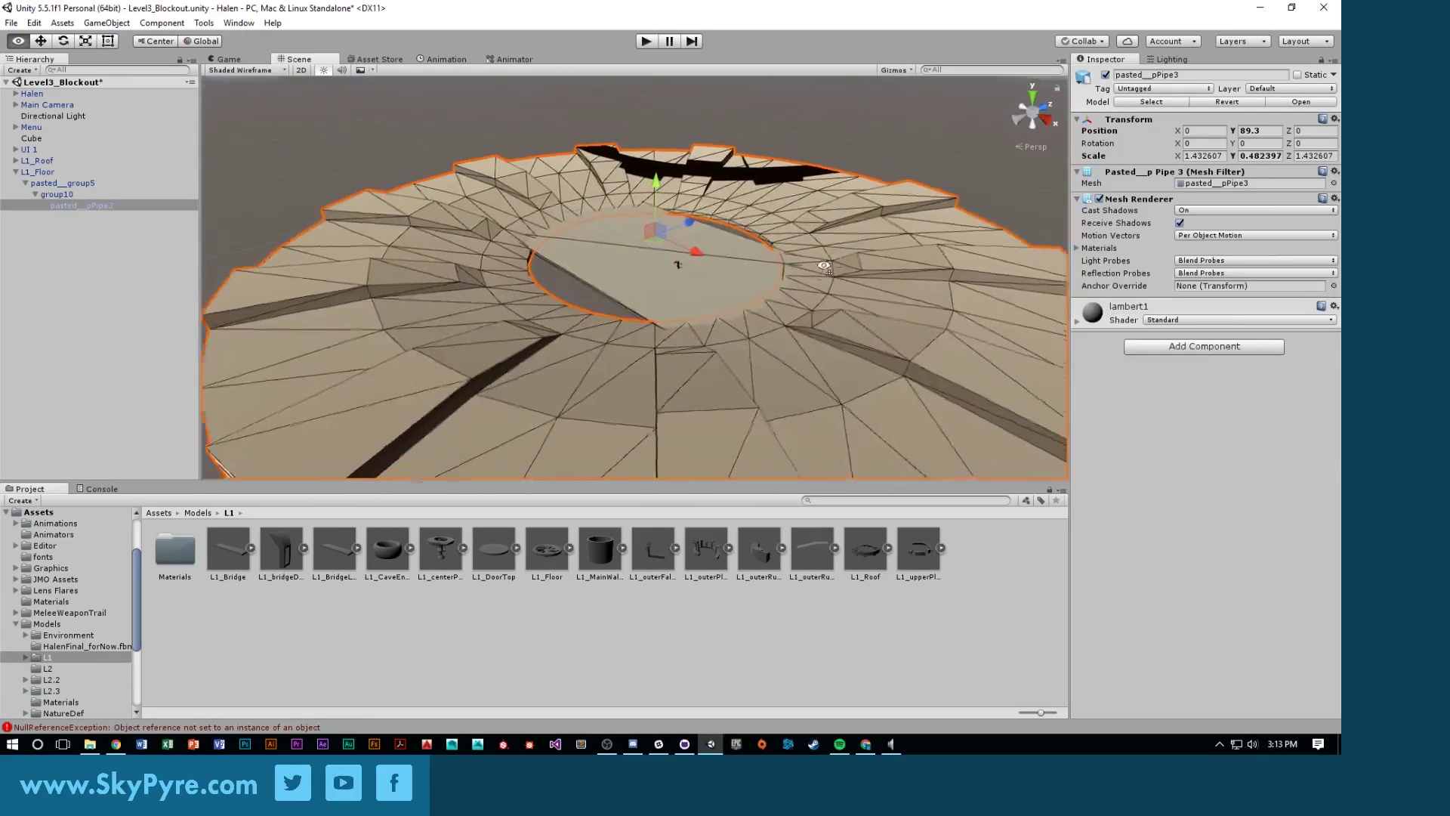
Widen the Cube floor slab to a Z scale of about 101.9 so it fills the central opening of L1_Floor
{"action": "left_click_drag", "start_coordinate": [825, 266], "coordinate": [613, 270], "text": "alt"}
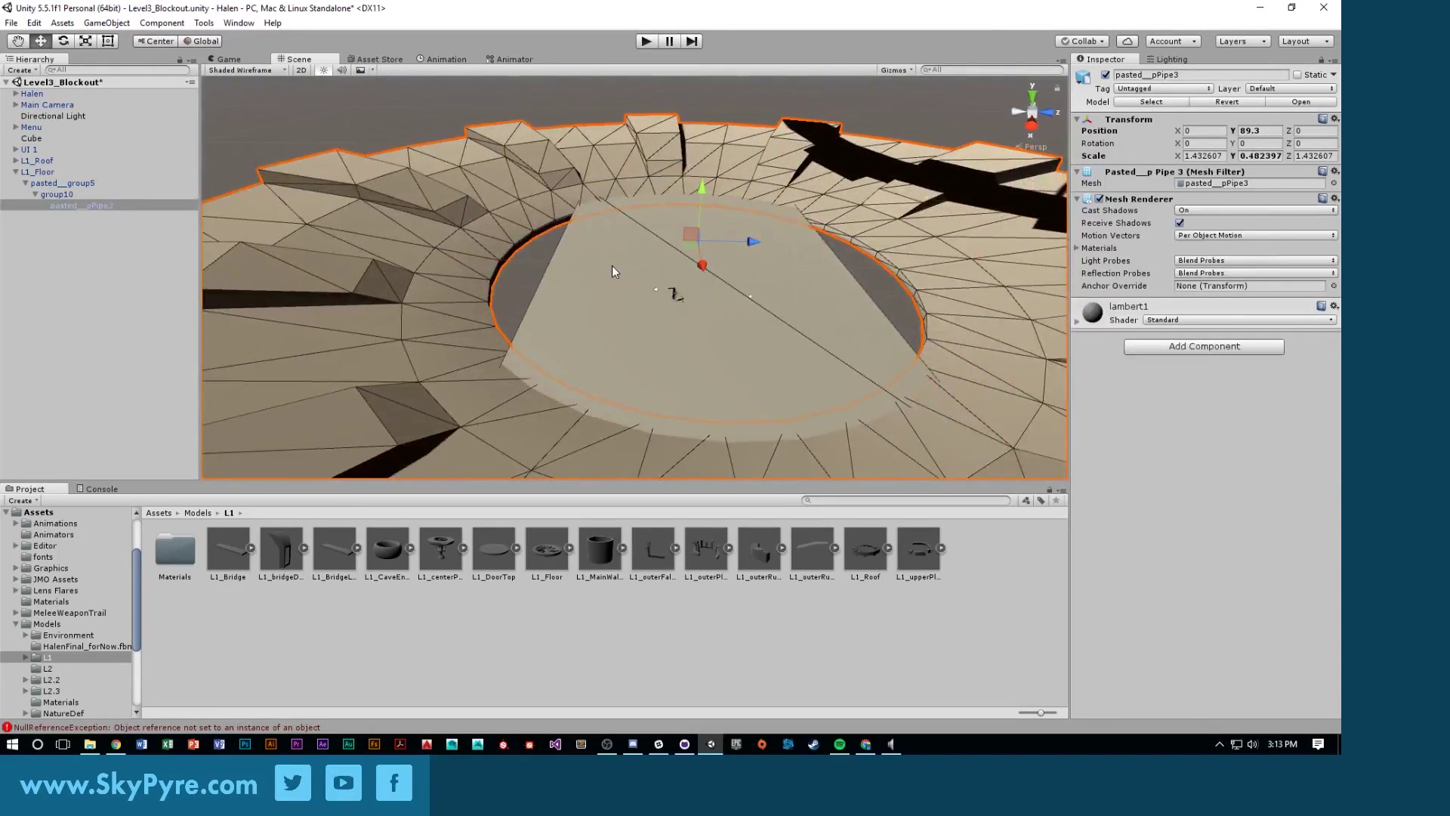
{"action": "left_click", "coordinate": [612, 265]}
{"action": "key", "text": "e"}
{"action": "key", "text": "r"}
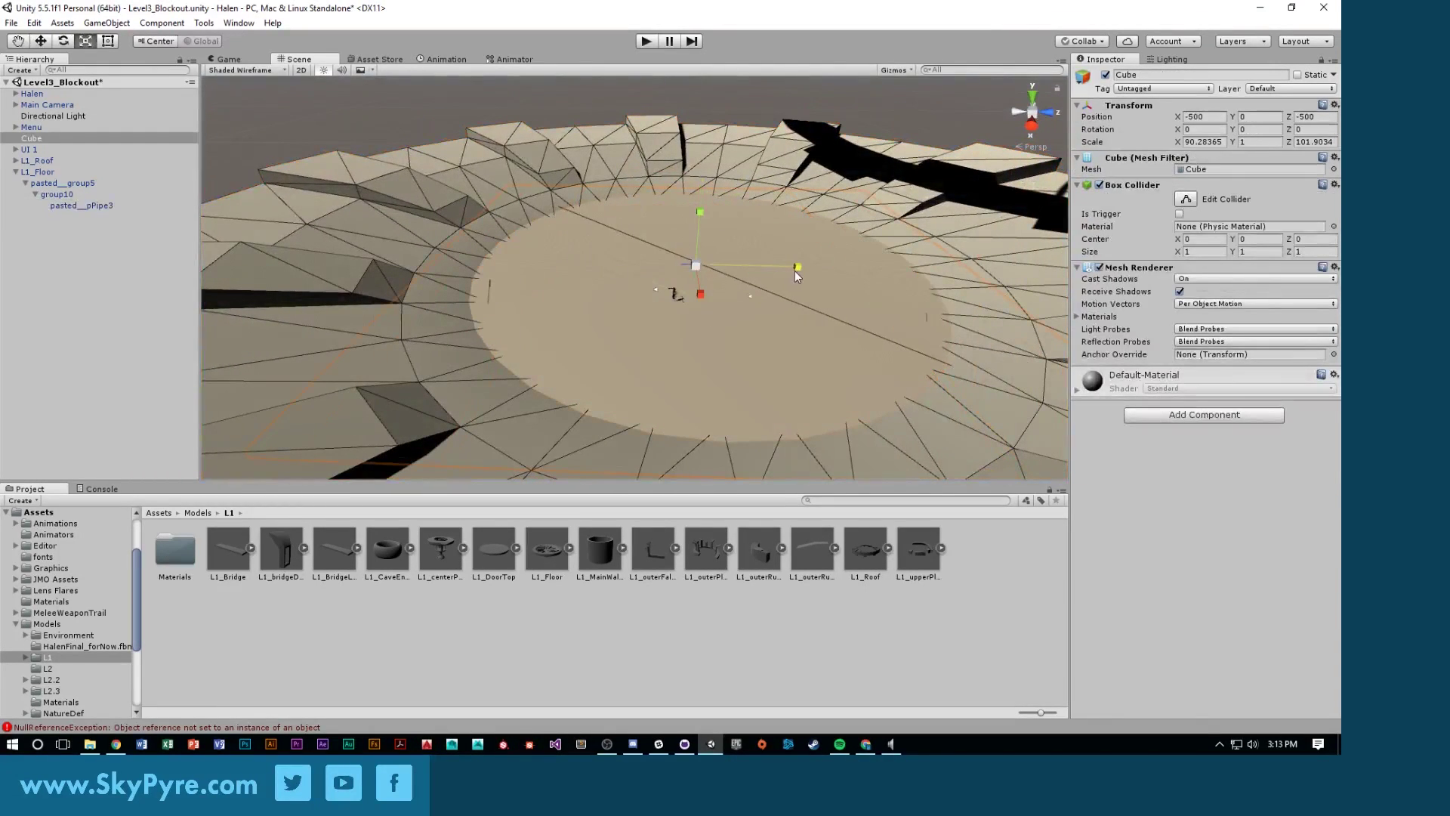
{"action": "left_click_drag", "start_coordinate": [794, 271], "coordinate": [758, 121]}
{"action": "left_click", "coordinate": [750, 112]}
{"action": "left_click_drag", "start_coordinate": [724, 177], "coordinate": [820, 144], "text": "alt"}
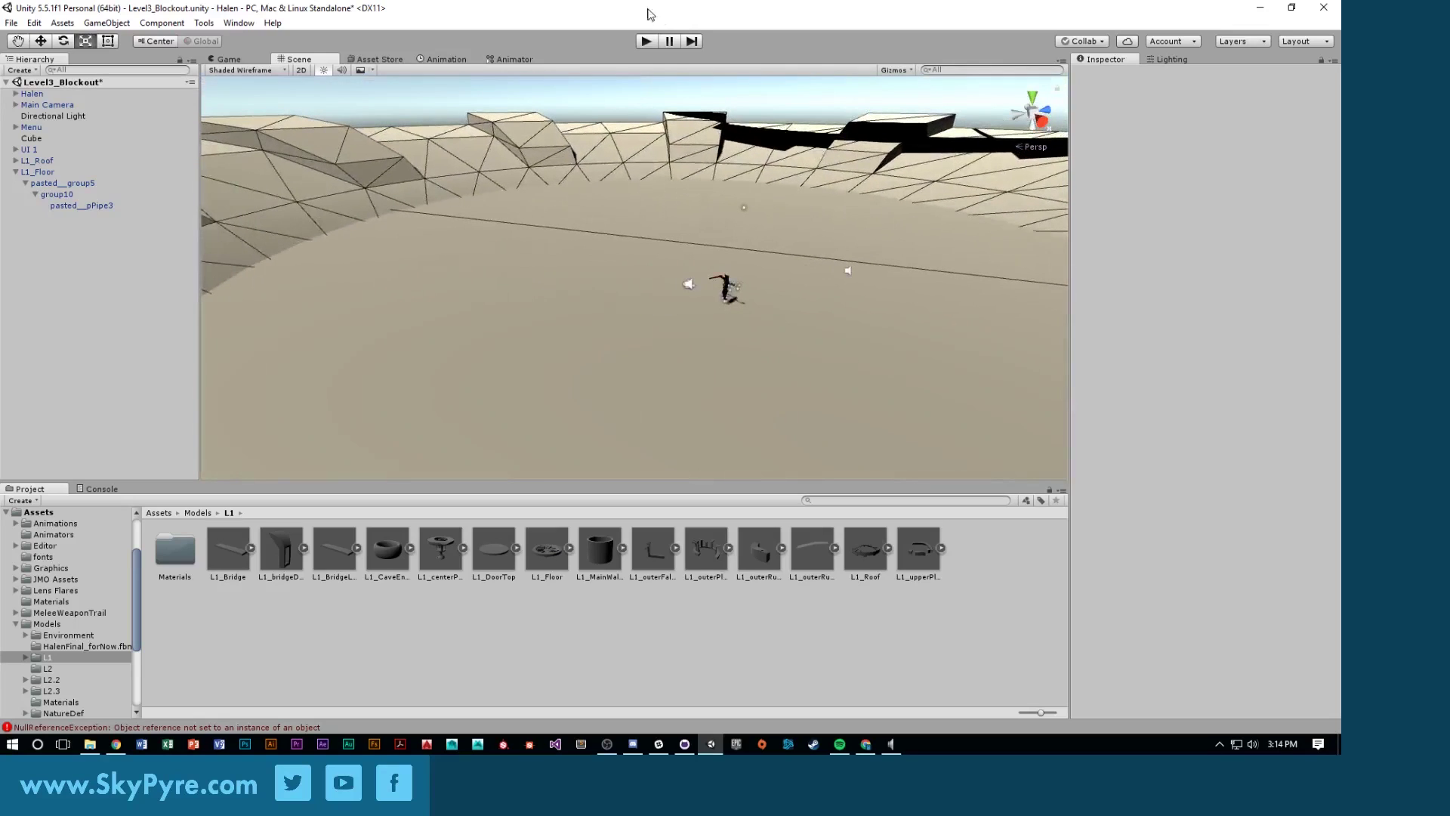
Play-test the level by running the character off the slab onto the surrounding terrain, and stop the game
{"action": "left_click", "coordinate": [646, 41]}
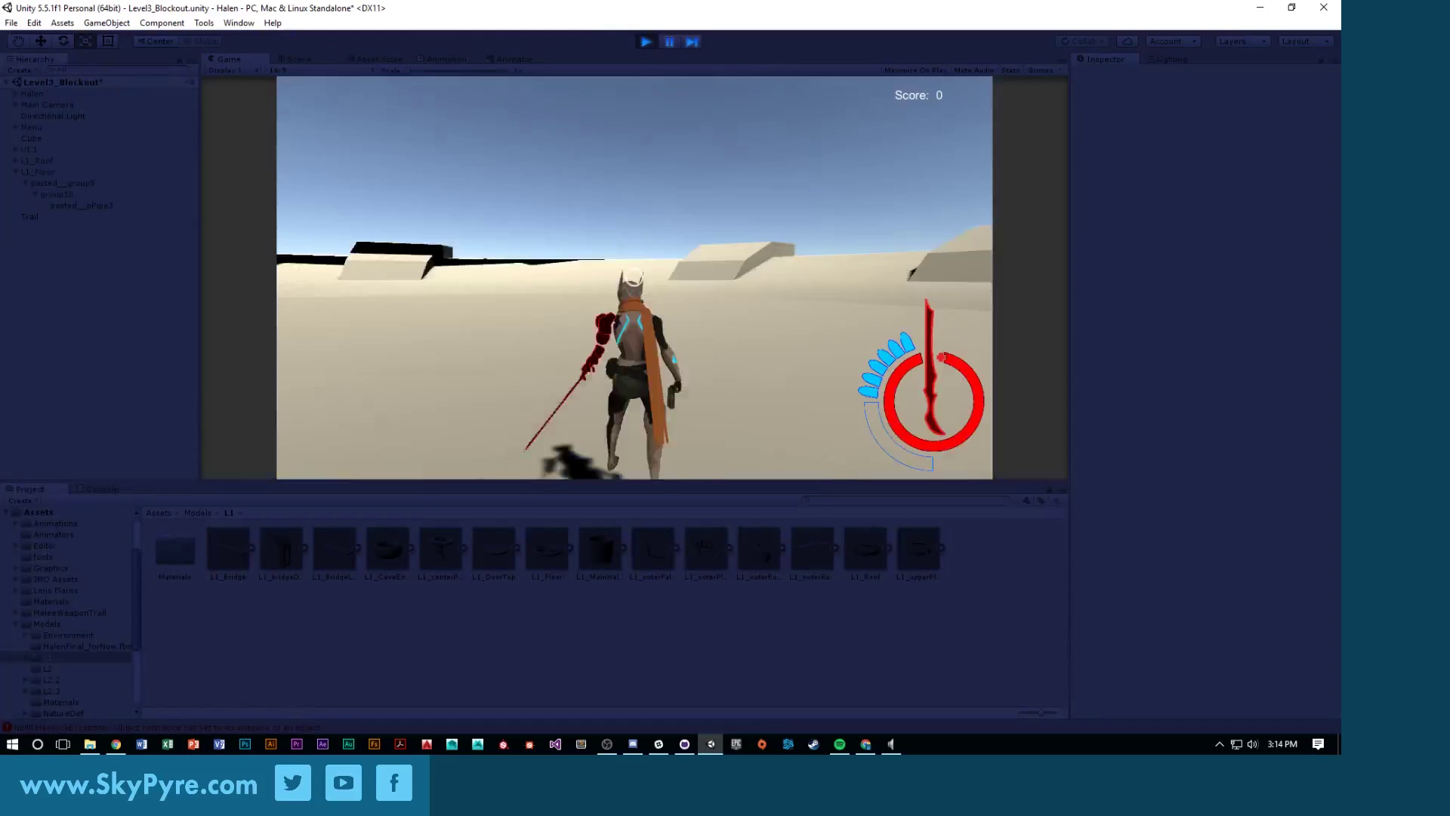
{"action": "key", "text": "w"}
{"action": "key", "text": "shift"}
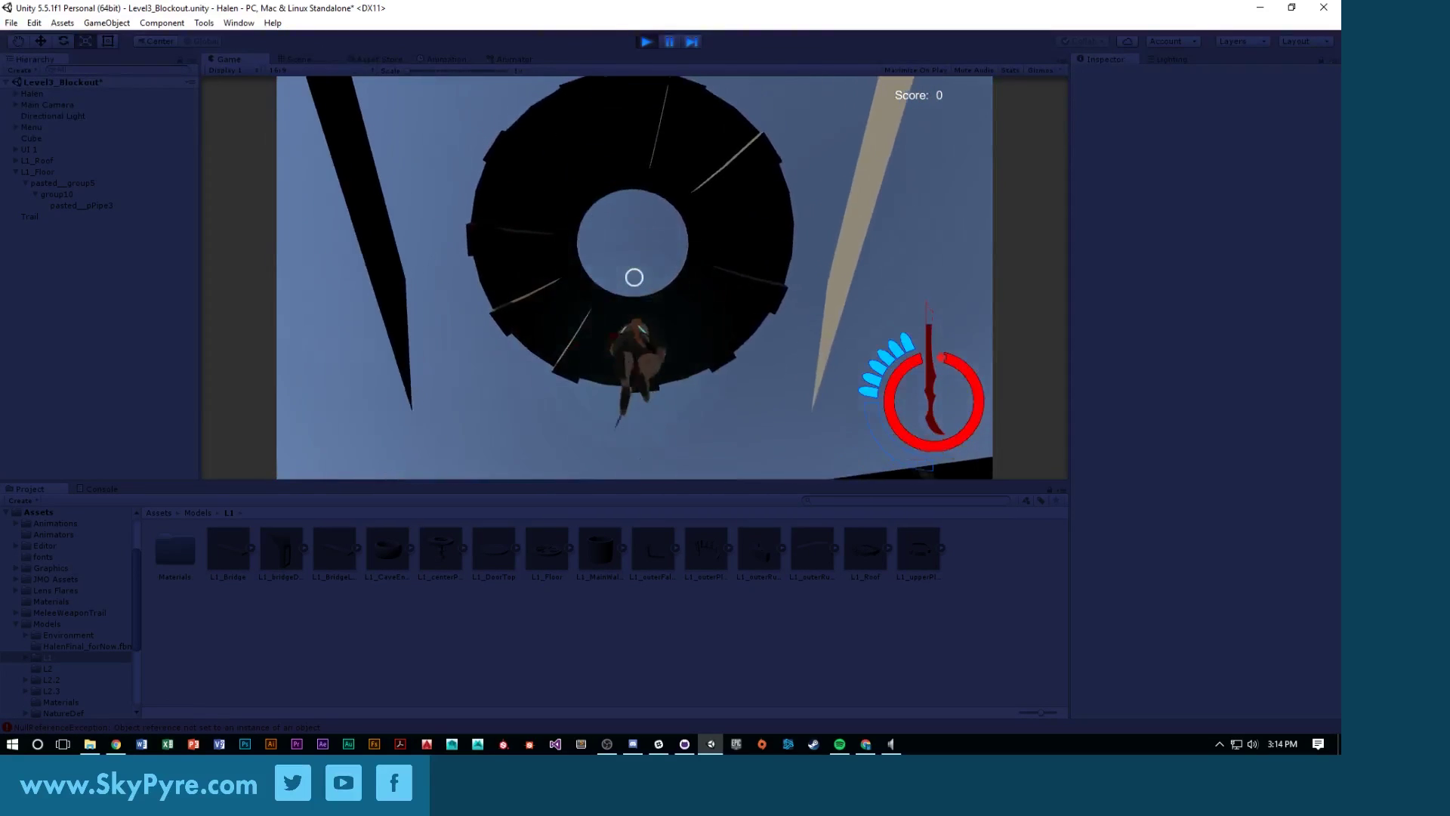
{"action": "key", "text": "shift"}
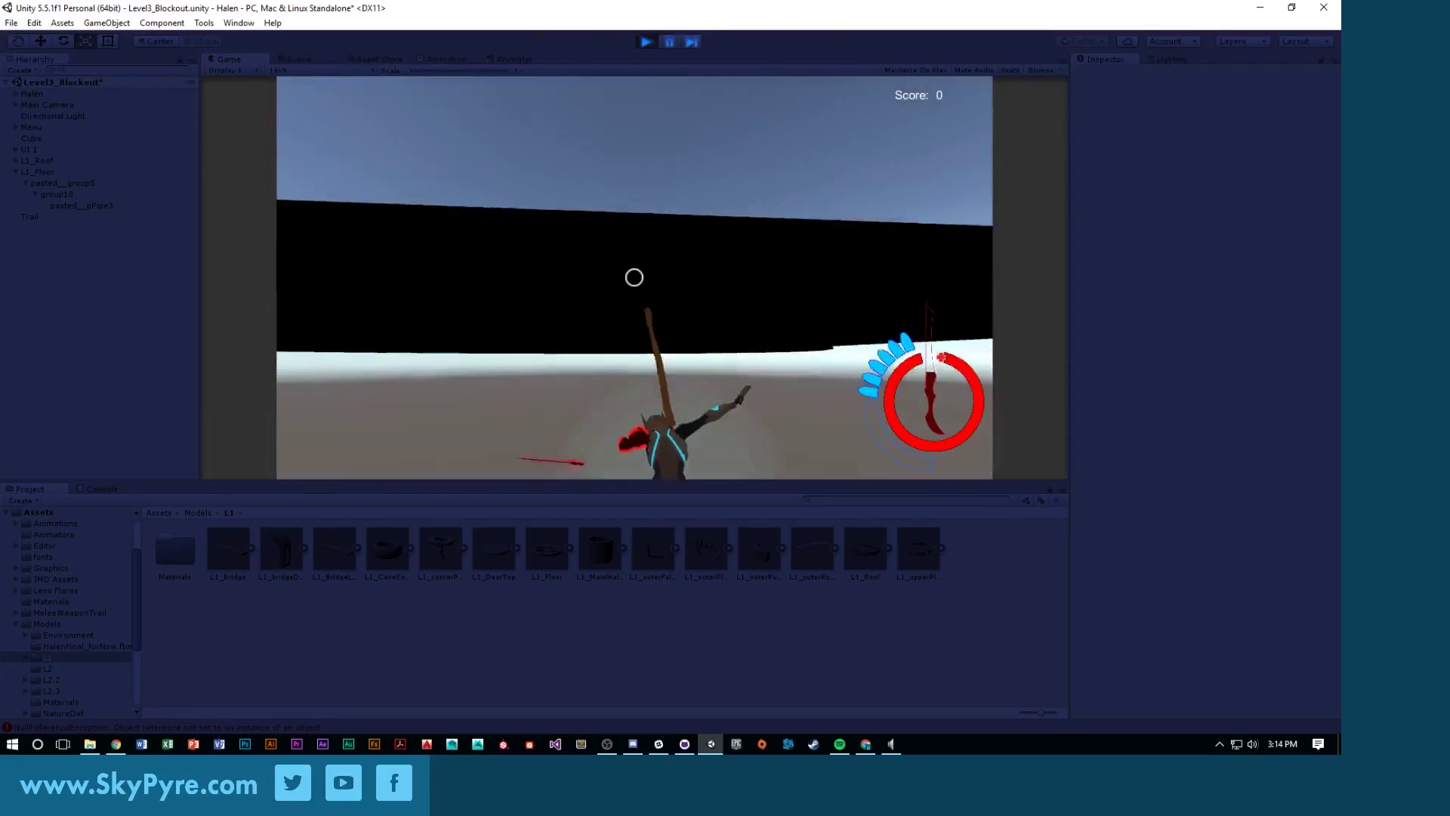
{"action": "key", "text": "Escape"}
{"action": "left_click", "coordinate": [647, 42]}
Add a Mesh Collider to the pasted__pPipe3 mesh inside L1_Floor
{"action": "right_click_drag", "start_coordinate": [691, 265], "coordinate": [764, 269]}
{"action": "key", "text": "s"}
{"action": "left_click", "coordinate": [835, 255]}
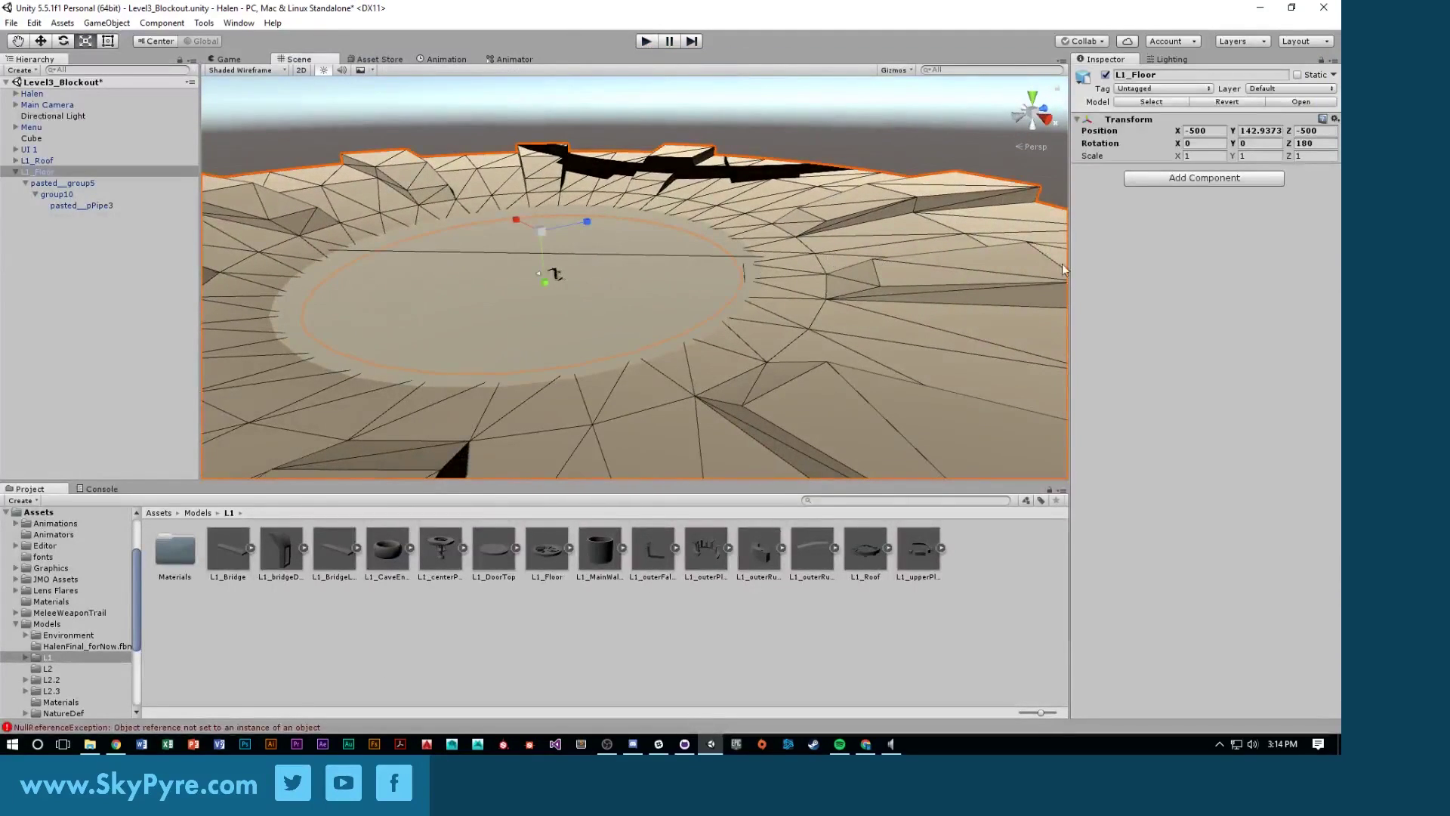
{"action": "left_click", "coordinate": [1205, 178]}
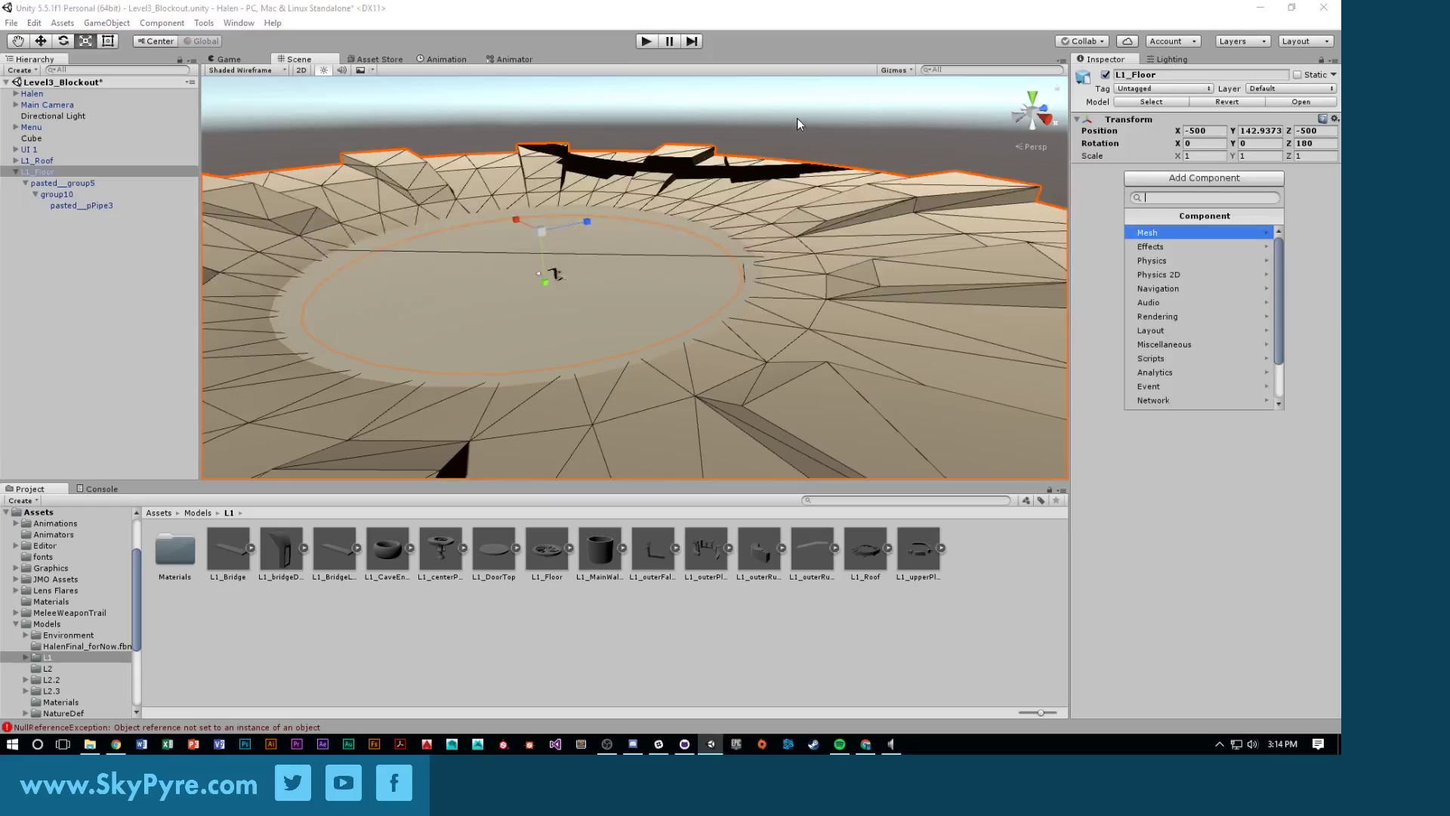
{"action": "left_click", "coordinate": [801, 166]}
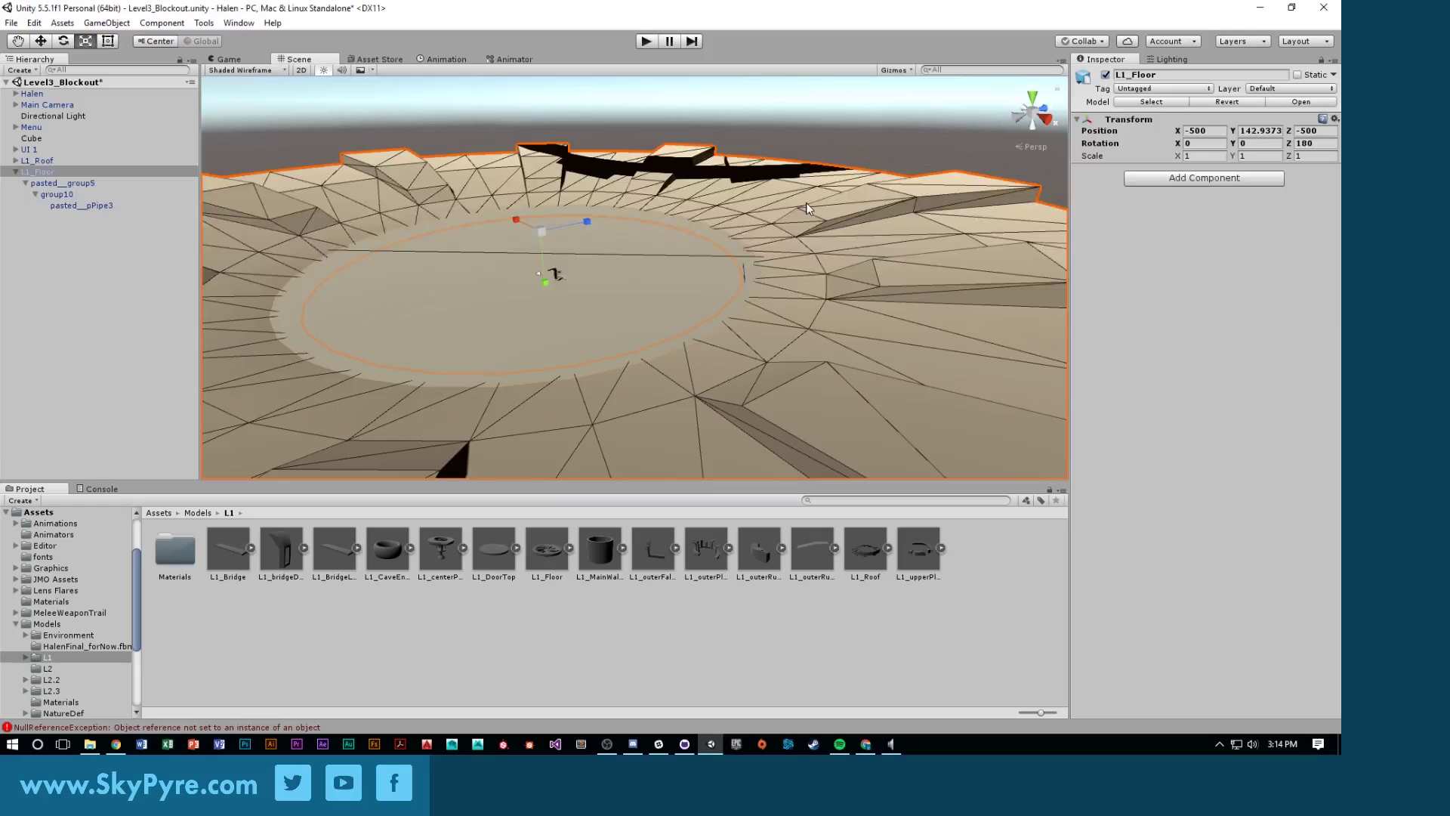
{"action": "left_click", "coordinate": [75, 206]}
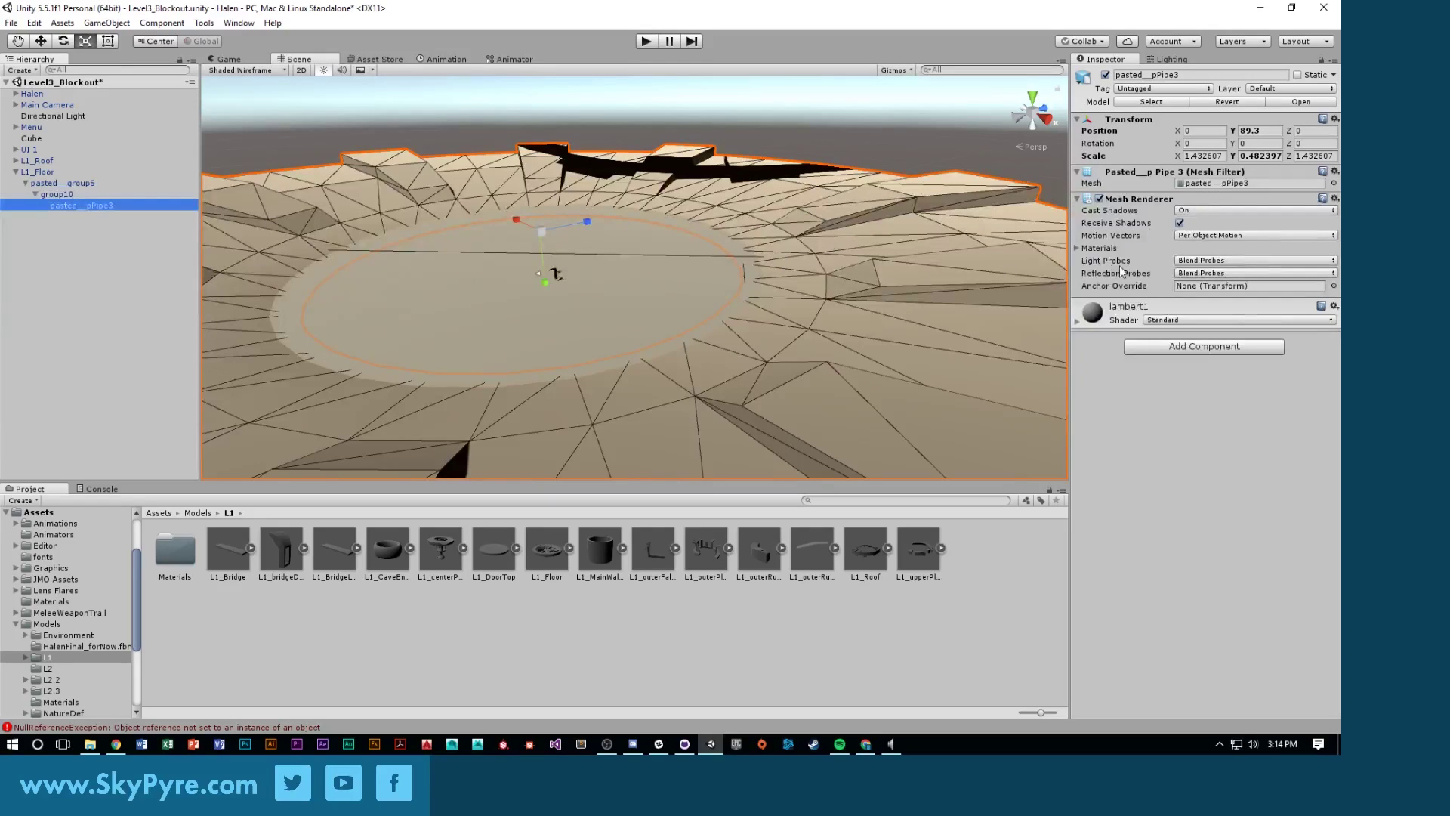
{"action": "left_click", "coordinate": [1188, 348]}
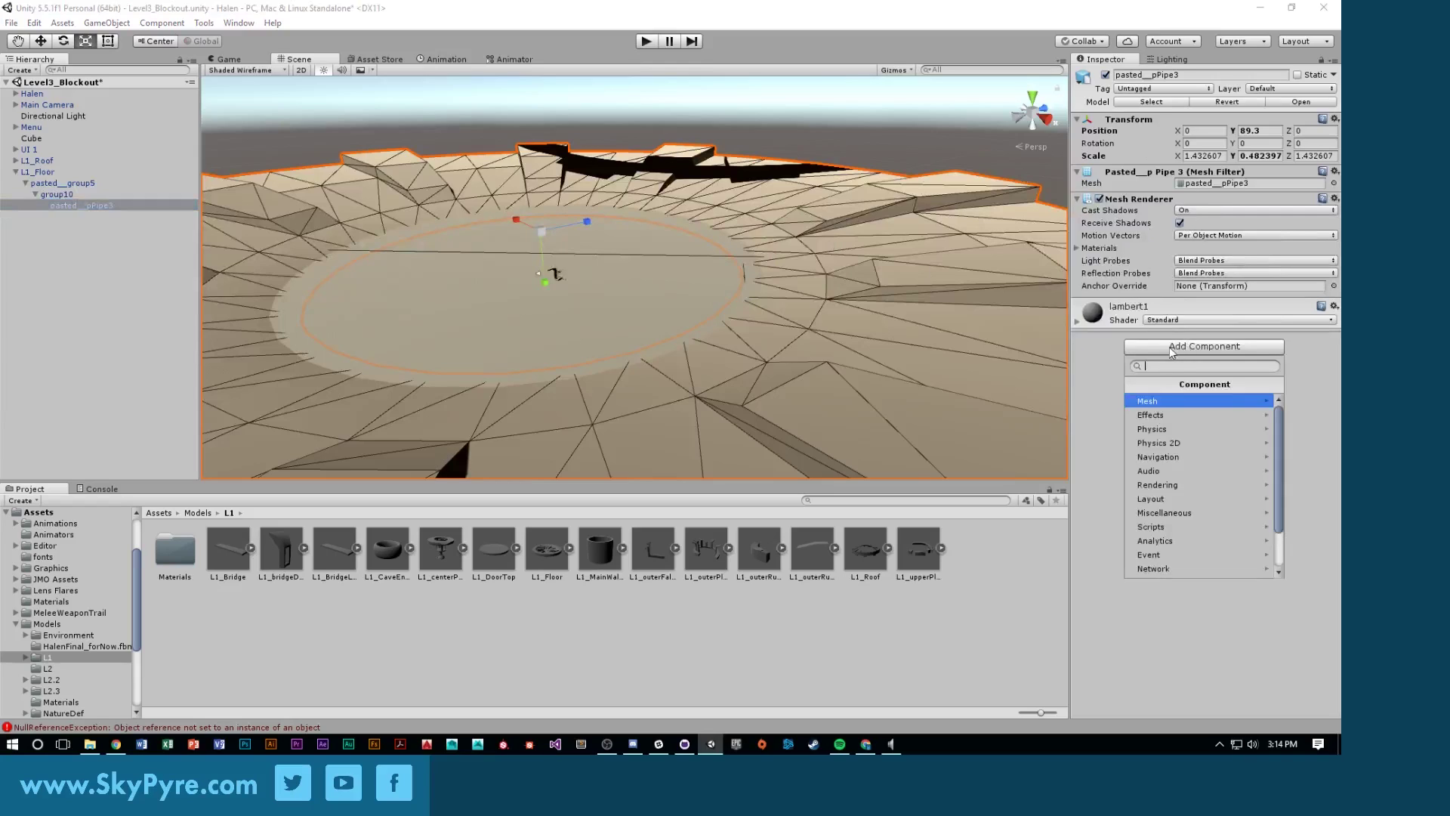
{"action": "left_click", "coordinate": [1178, 428]}
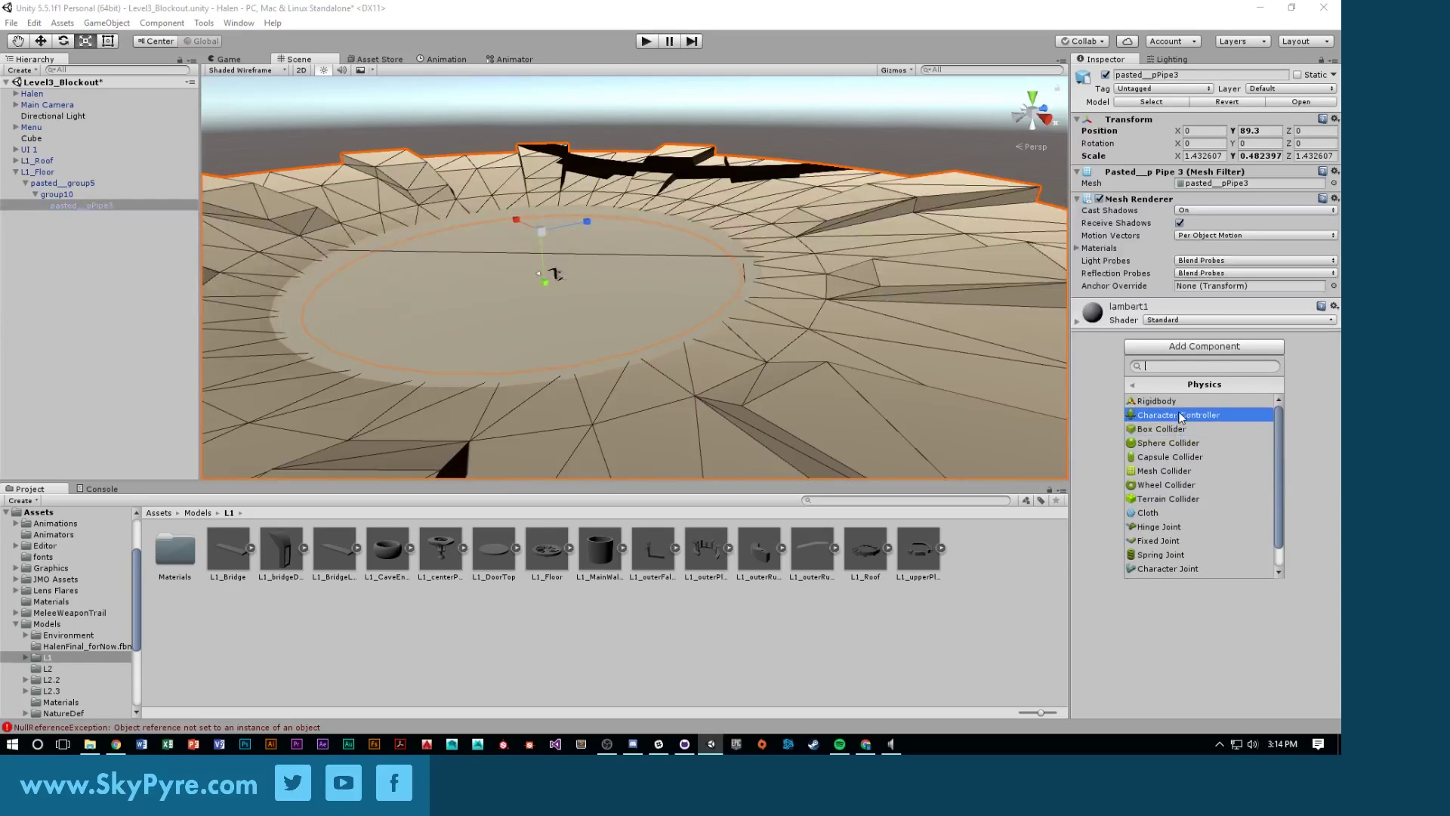
{"action": "left_click", "coordinate": [1160, 473]}
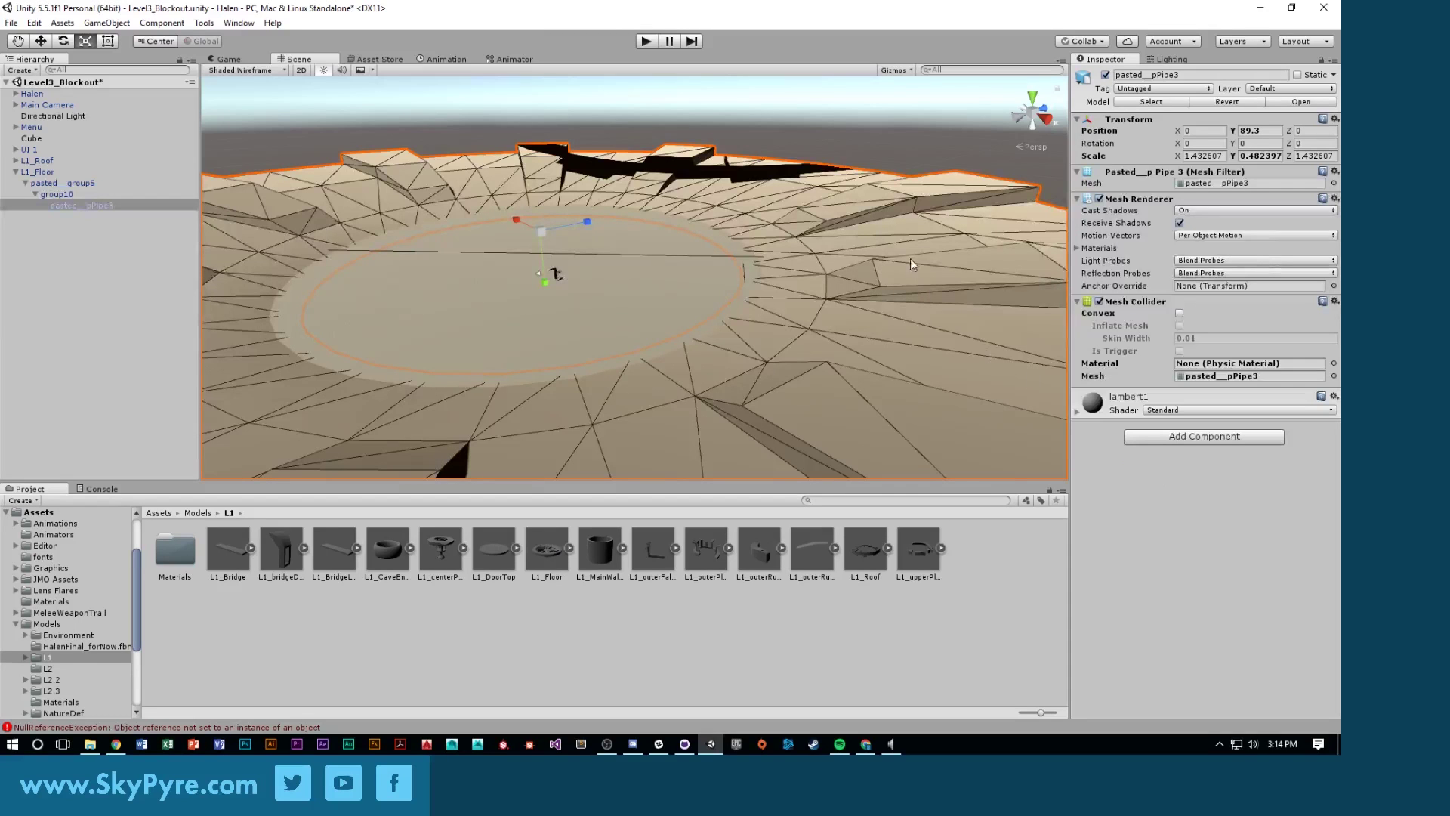
Add a Mesh Collider to the pasted__pPipe3 mesh inside L1_Roof
{"action": "right_click_drag", "start_coordinate": [901, 144], "coordinate": [886, 222]}
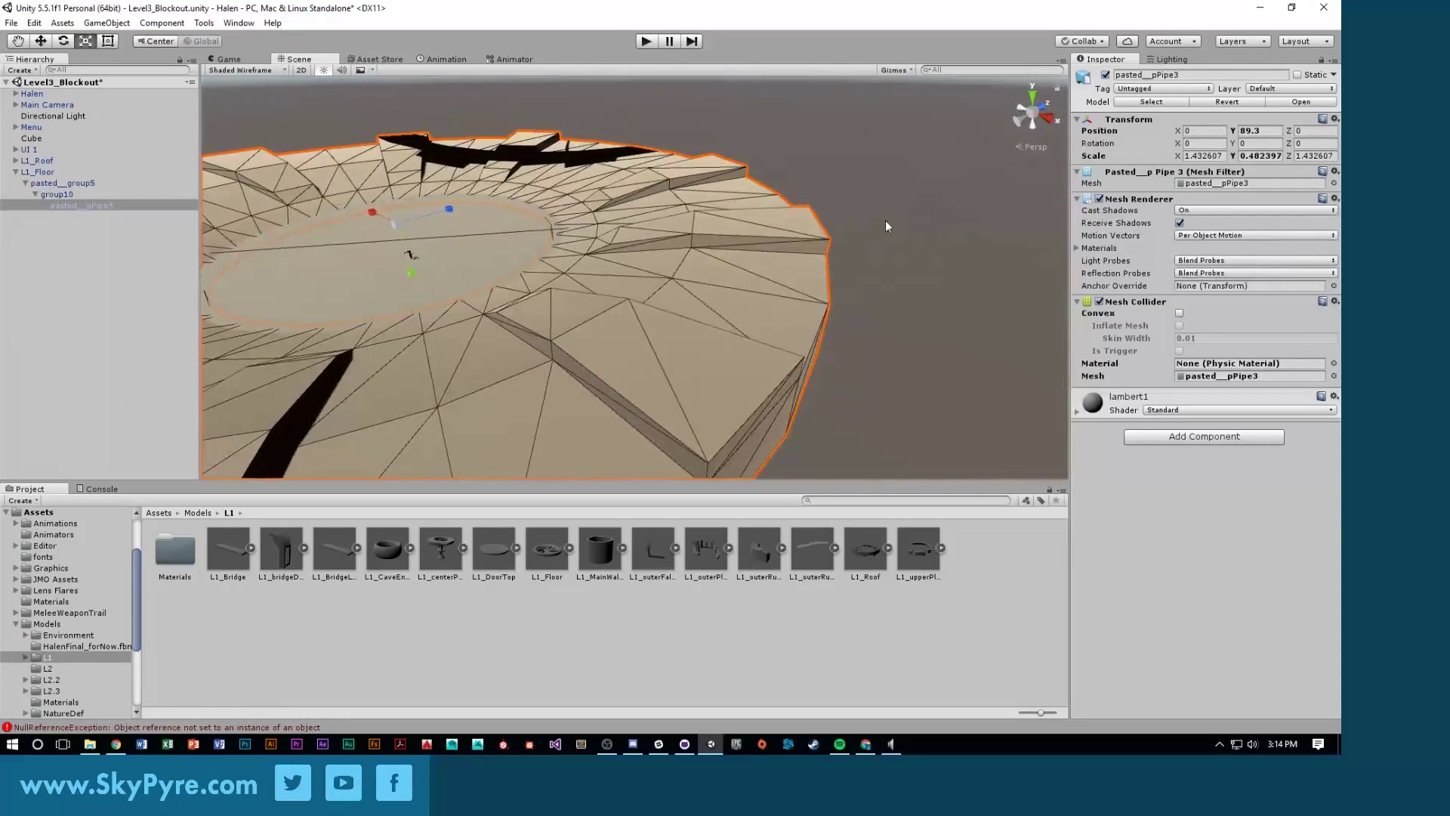
{"action": "left_click", "coordinate": [886, 222]}
{"action": "right_click_drag", "start_coordinate": [881, 340], "coordinate": [825, 321]}
{"action": "left_click", "coordinate": [837, 343]}
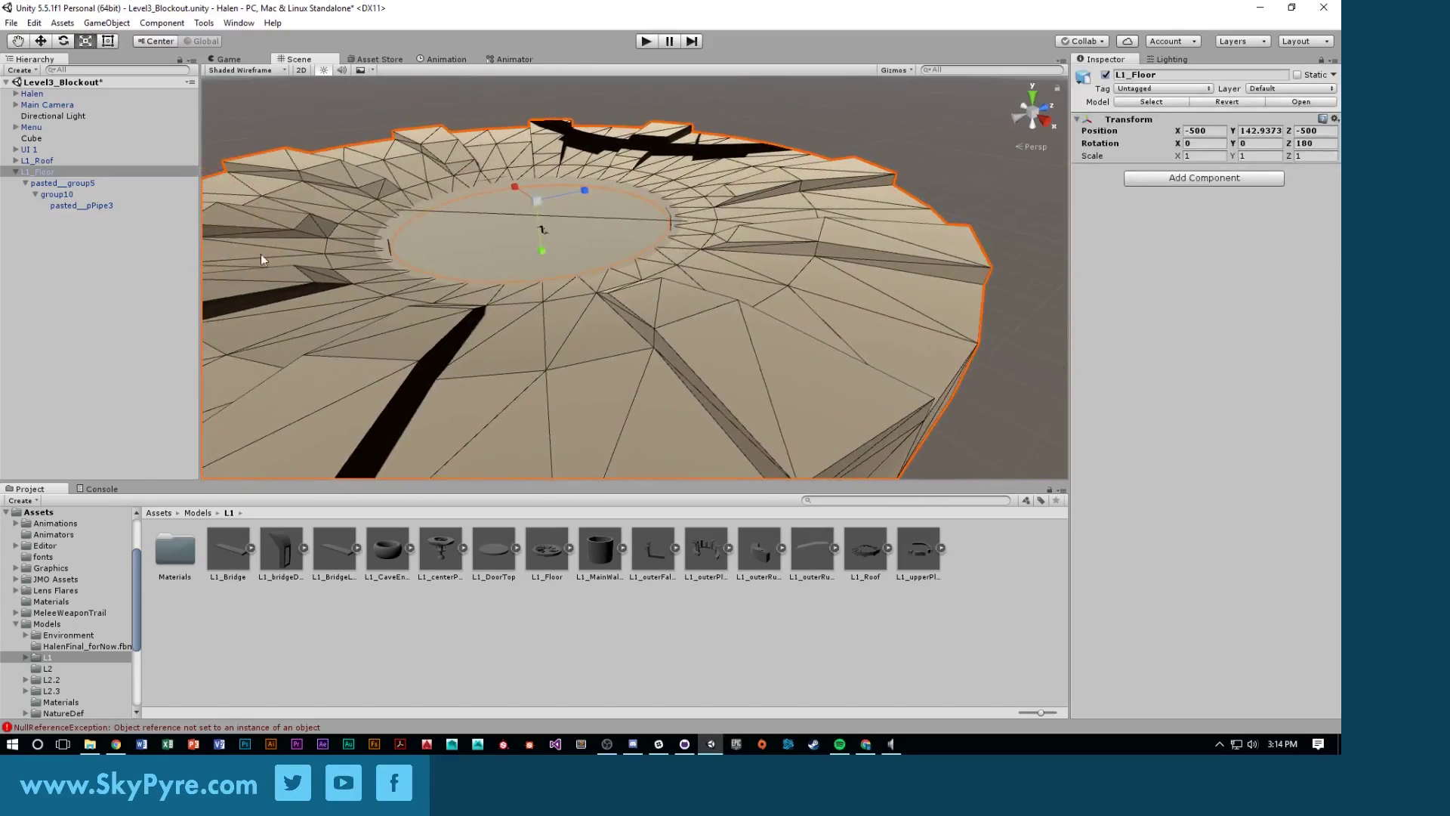
{"action": "left_click_drag", "start_coordinate": [543, 347], "coordinate": [546, 161], "text": "alt"}
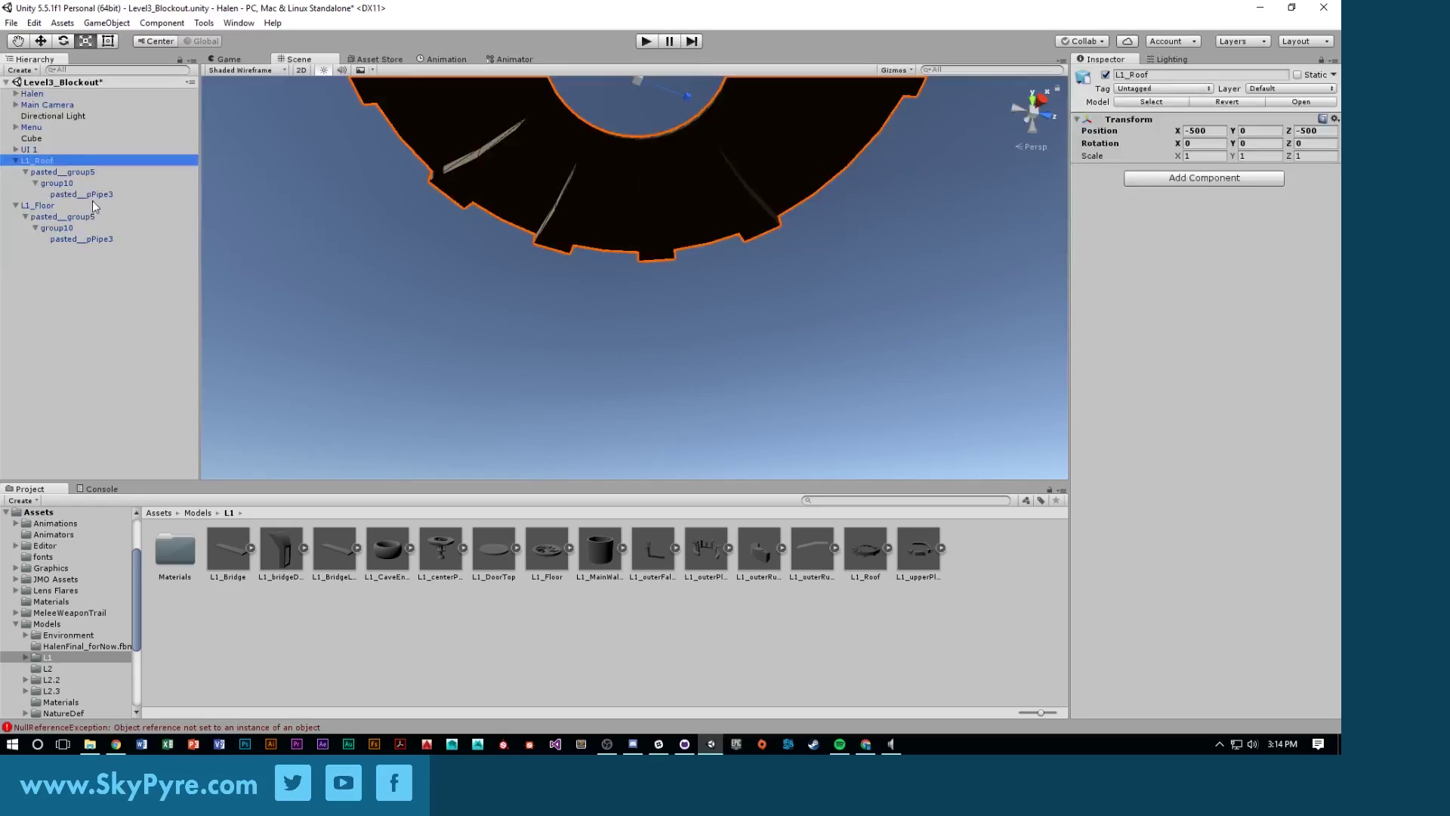
{"action": "left_click", "coordinate": [87, 194]}
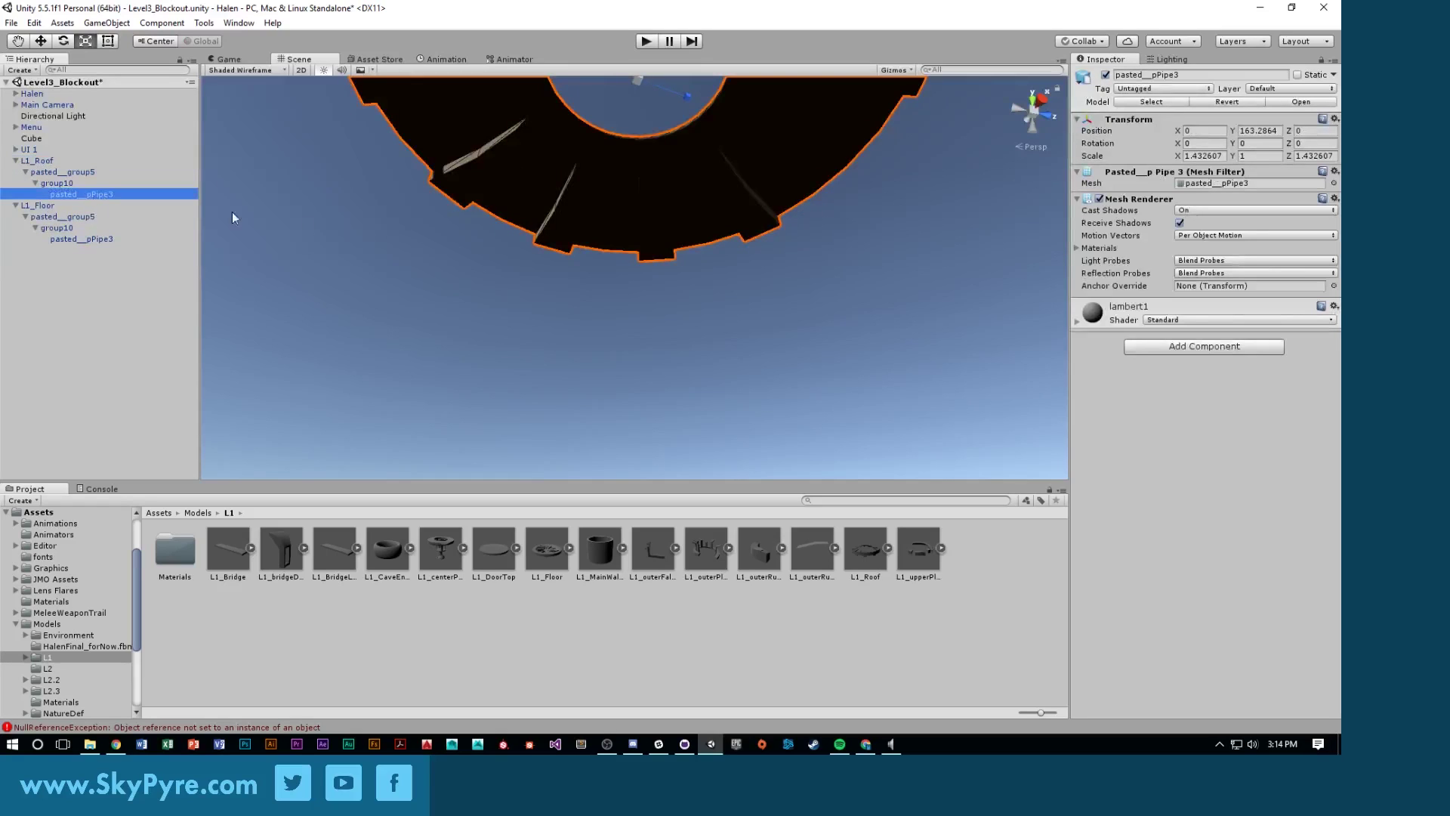
{"action": "left_click", "coordinate": [1192, 351]}
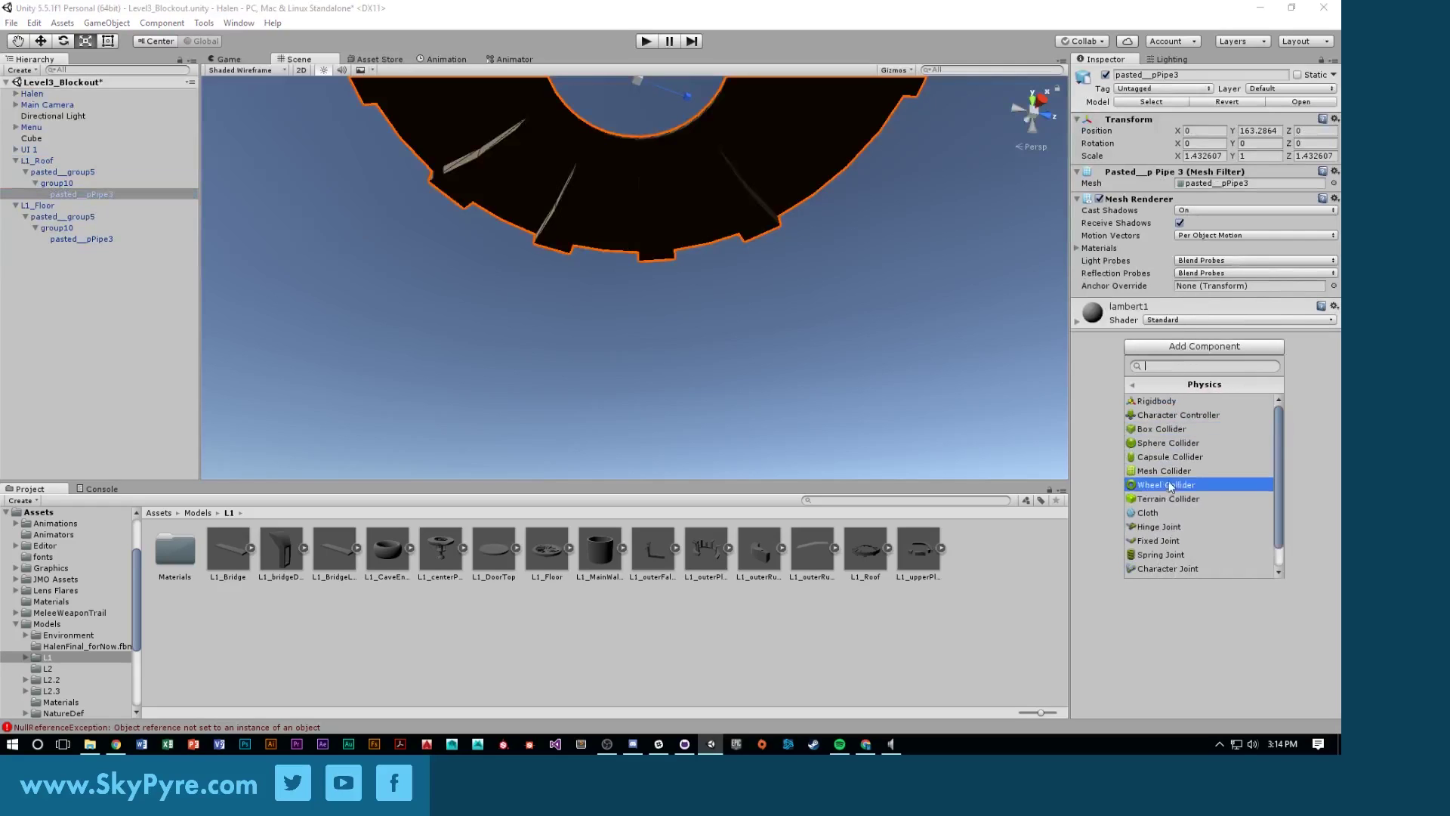
{"action": "left_click", "coordinate": [1177, 473]}
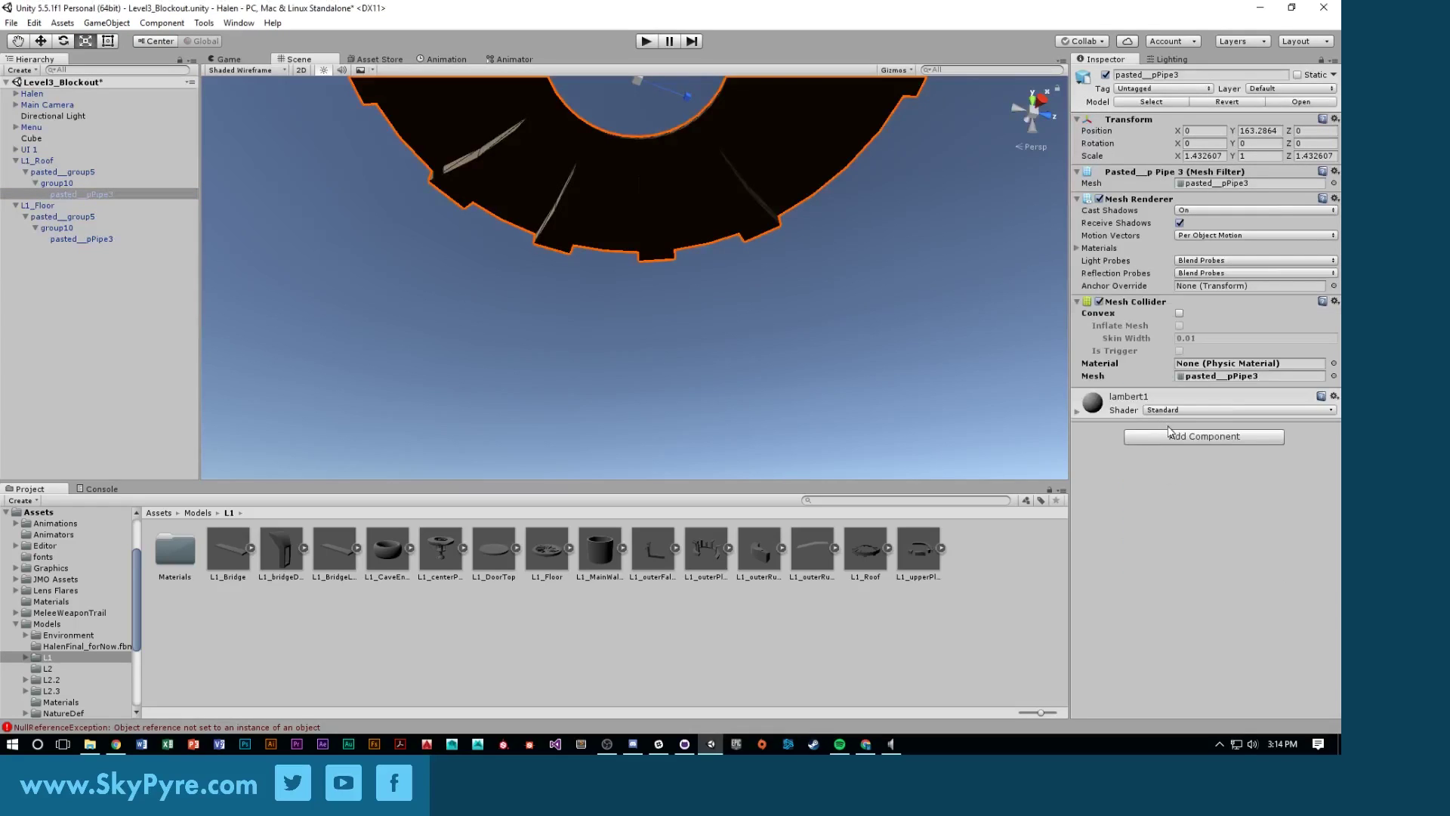
Play-test running, jumping and dashing across the floor terrain to check its collision, and stop the game
{"action": "right_click_drag", "start_coordinate": [676, 284], "coordinate": [635, 166]}
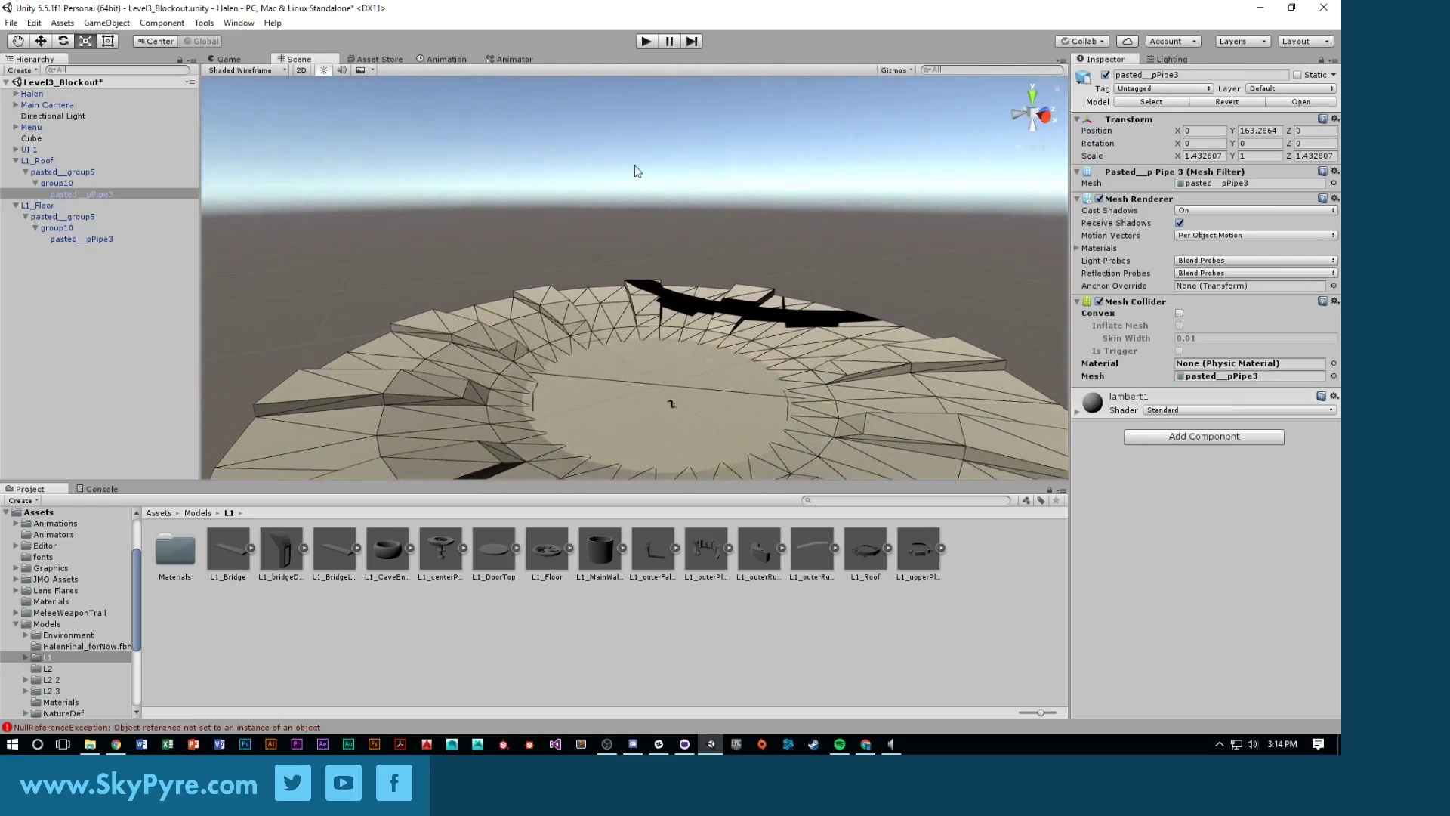
{"action": "left_click", "coordinate": [646, 42]}
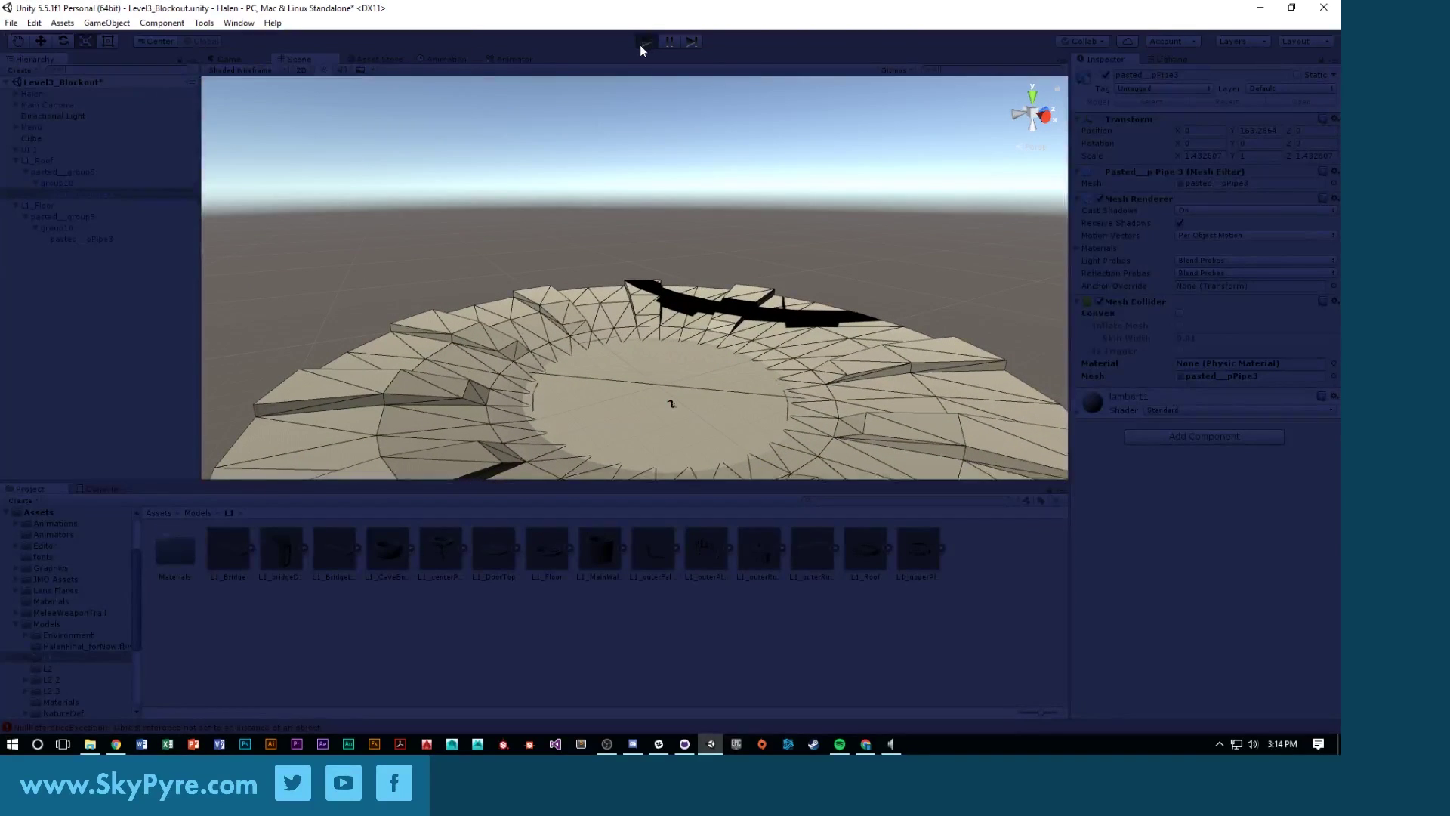
{"action": "key", "text": "w"}
{"action": "left_click", "coordinate": [635, 277]}
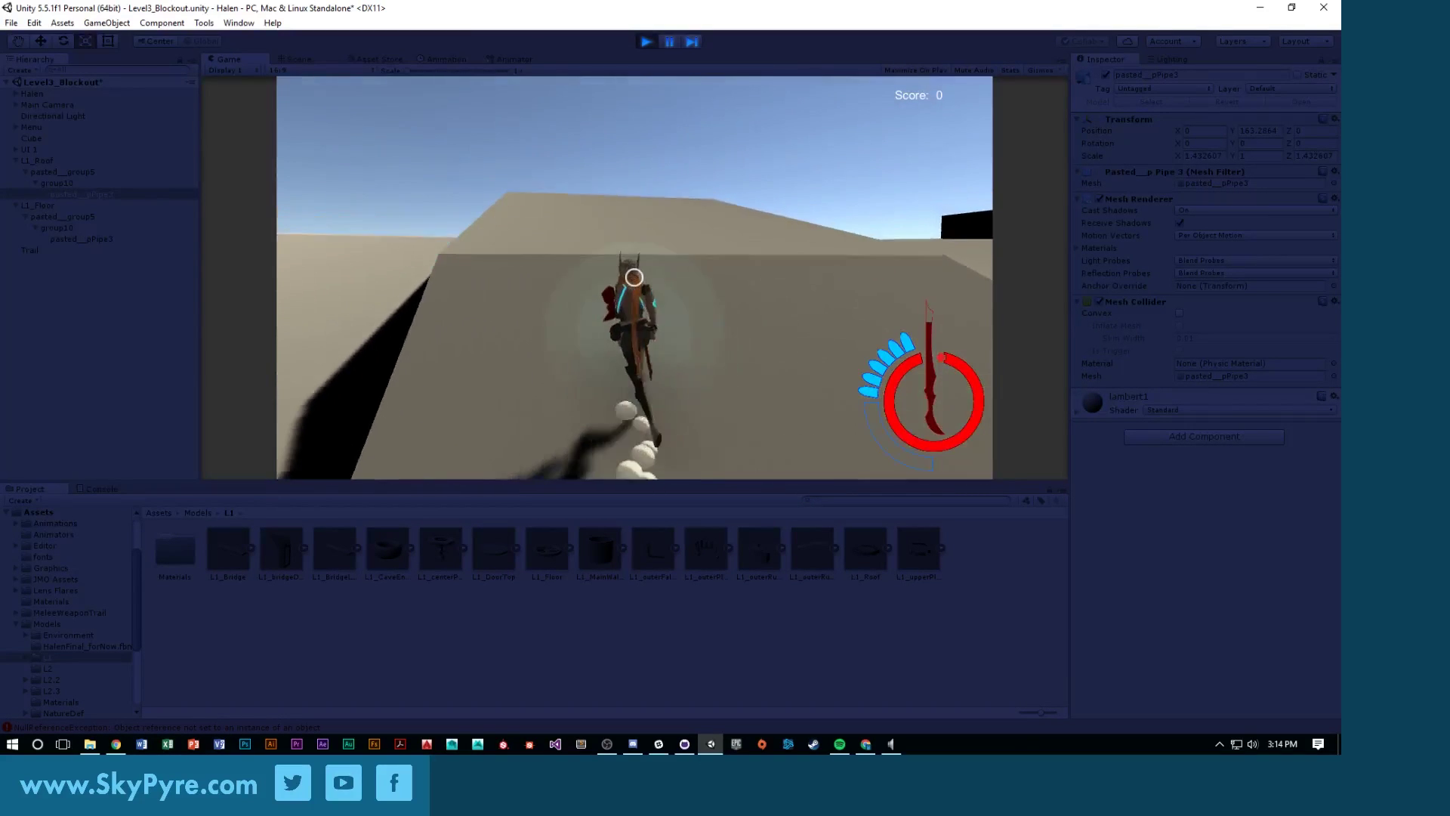
{"action": "key", "text": "space"}
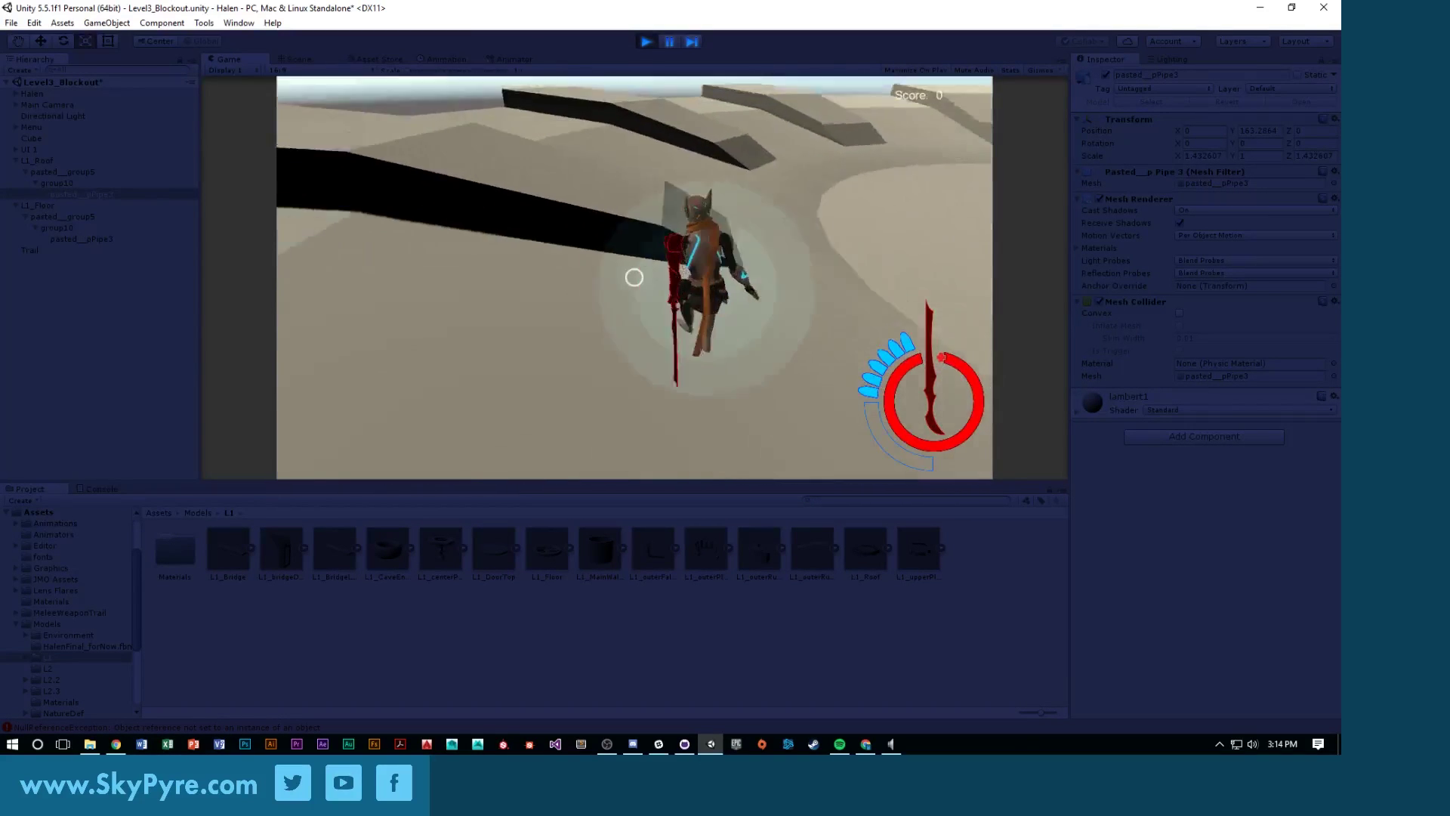
{"action": "left_click", "coordinate": [635, 277]}
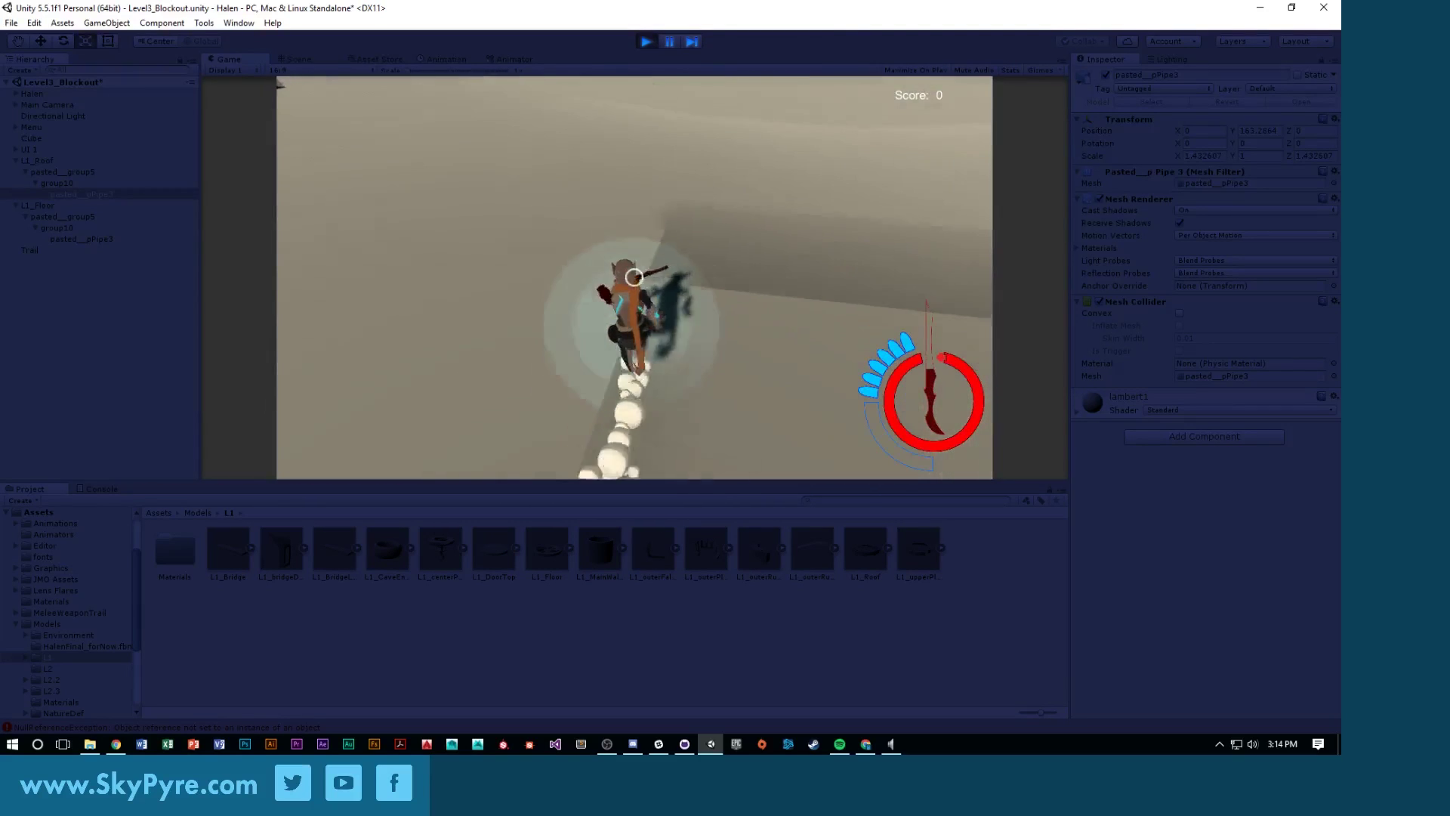
{"action": "key", "text": "space"}
{"action": "left_click", "coordinate": [634, 277]}
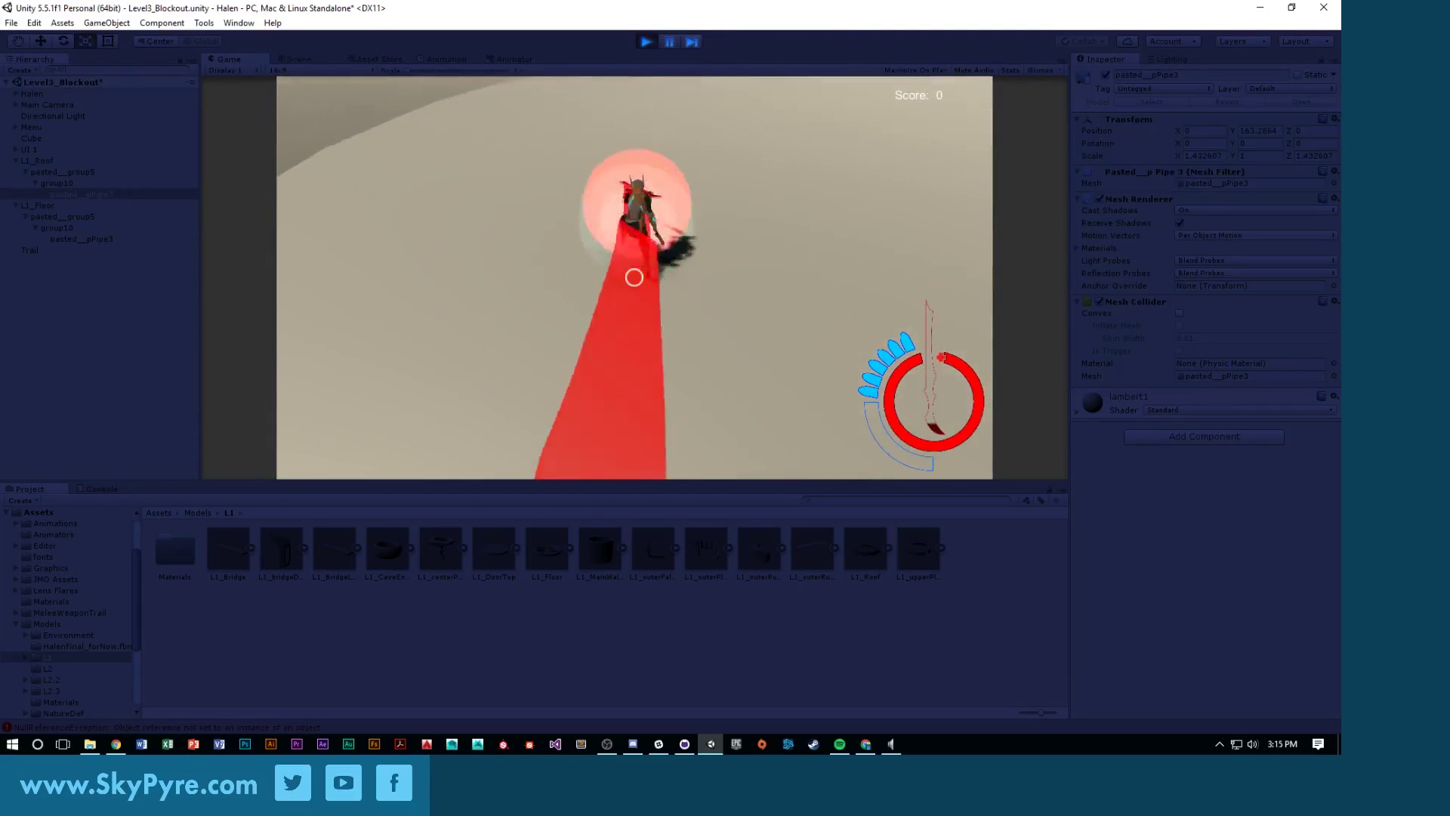
{"action": "key", "text": "space"}
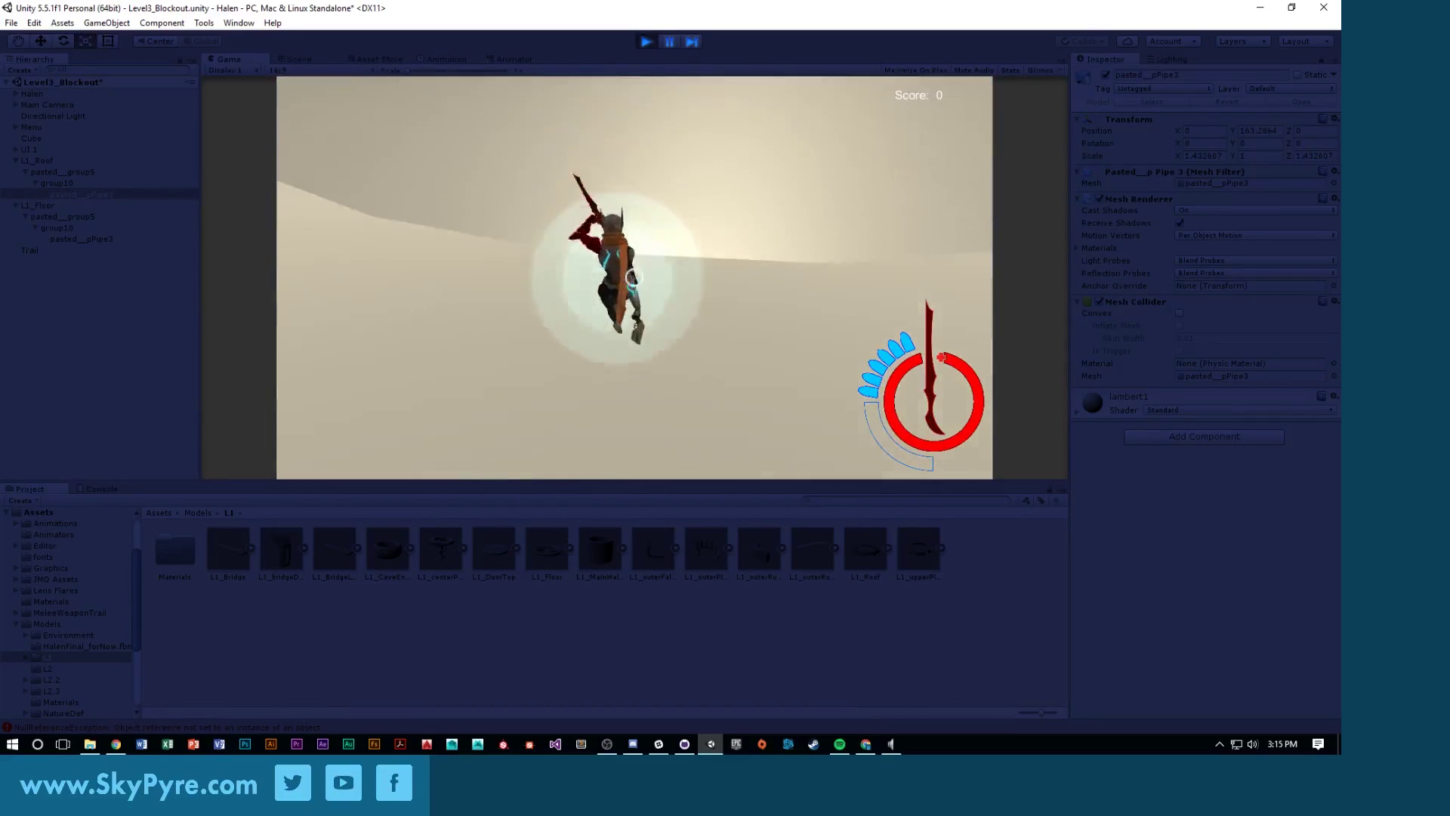
{"action": "key", "text": "Escape"}
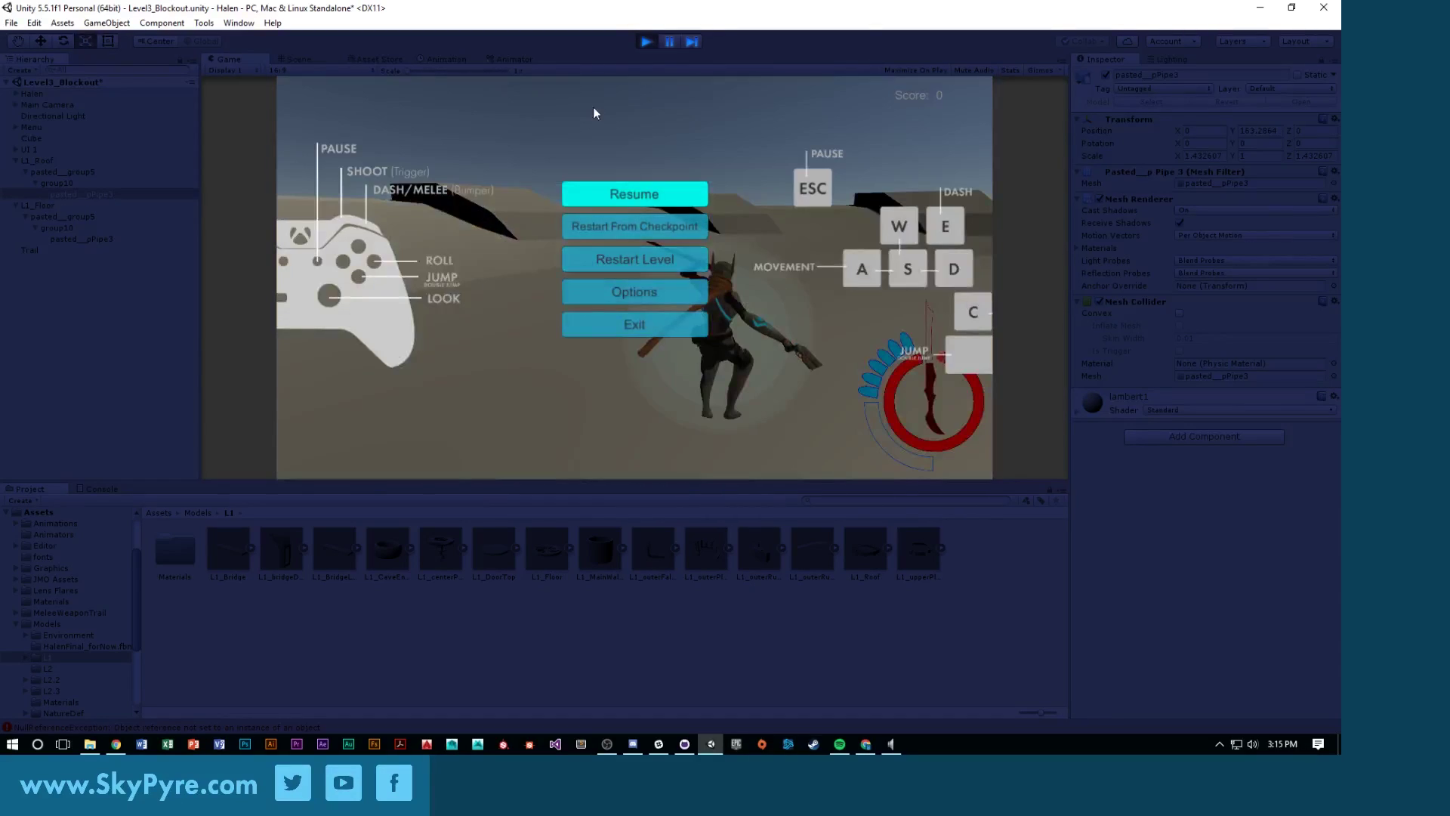
{"action": "left_click", "coordinate": [642, 41]}
Examine the vertical space between L1_Roof and L1_Floor from the side
{"action": "right_click_drag", "start_coordinate": [605, 188], "coordinate": [775, 182]}
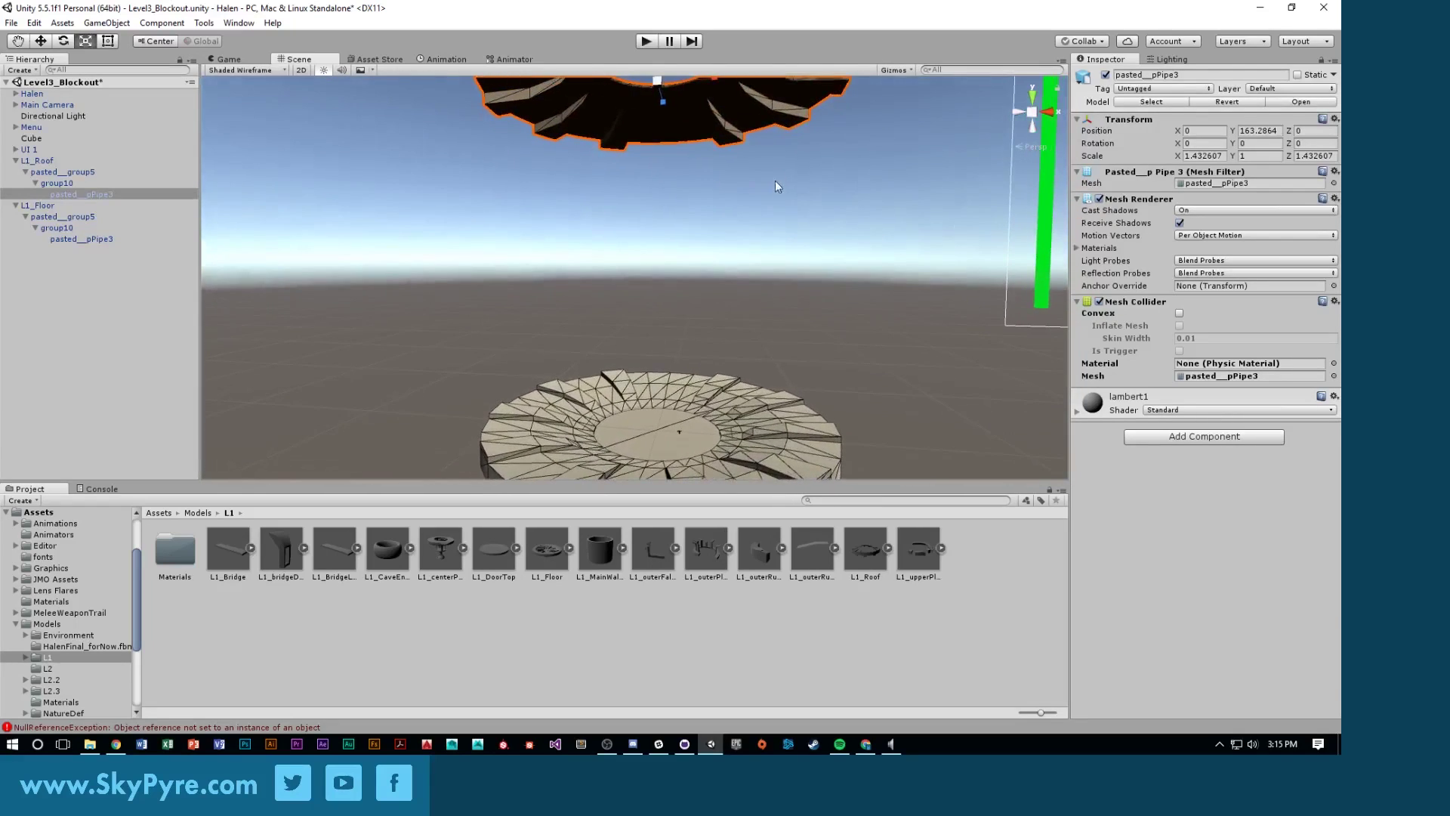
{"action": "left_click", "coordinate": [754, 264]}
{"action": "right_click_drag", "start_coordinate": [754, 264], "coordinate": [867, 244]}
{"action": "key", "text": "w"}
{"action": "key", "text": "s"}
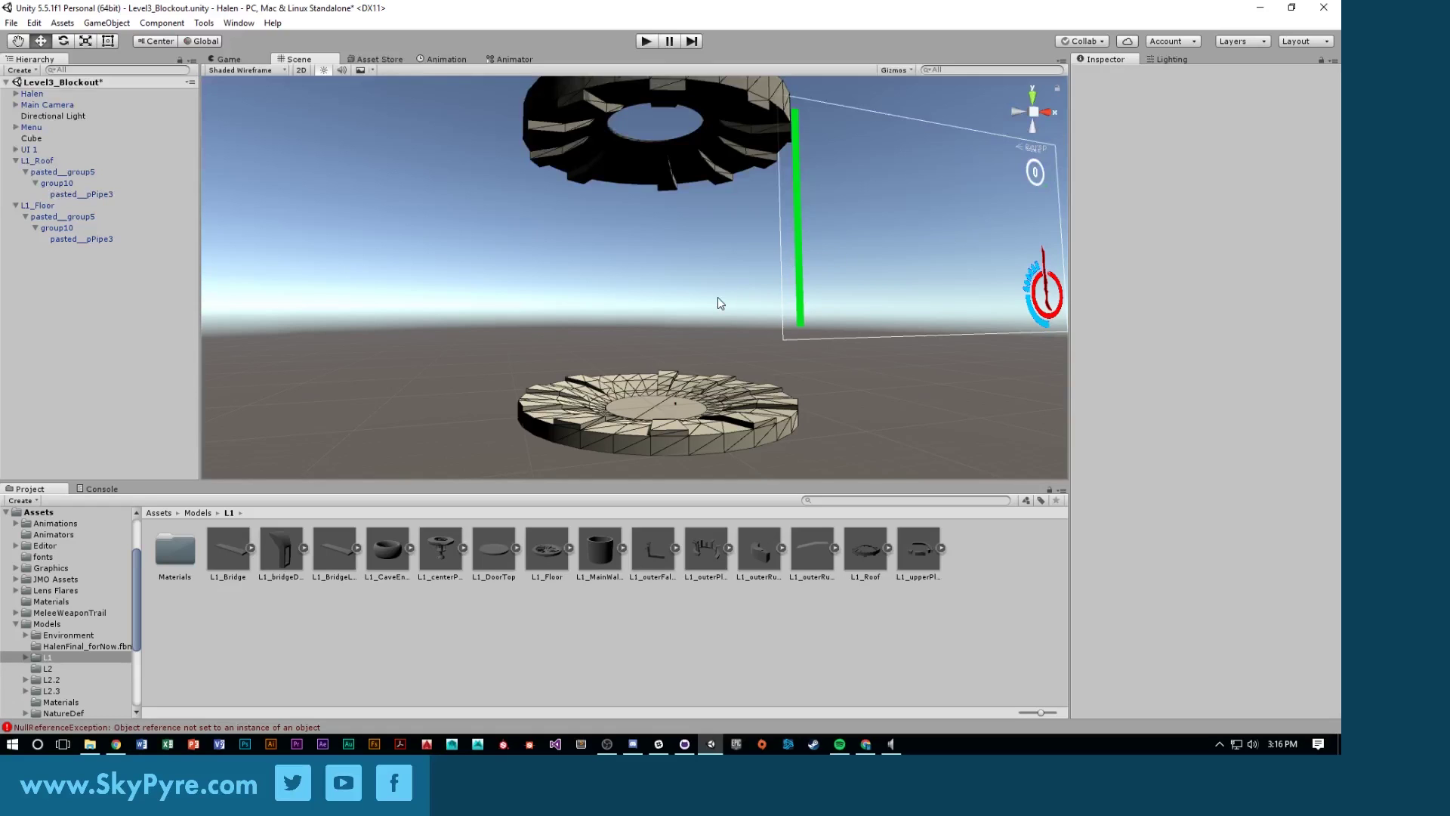
{"action": "left_click_drag", "start_coordinate": [718, 297], "coordinate": [851, 427], "text": "alt"}
{"action": "key", "text": "w"}
{"action": "right_click_drag", "start_coordinate": [851, 427], "coordinate": [777, 423]}
{"action": "left_click_drag", "start_coordinate": [777, 423], "coordinate": [772, 321], "text": "alt"}
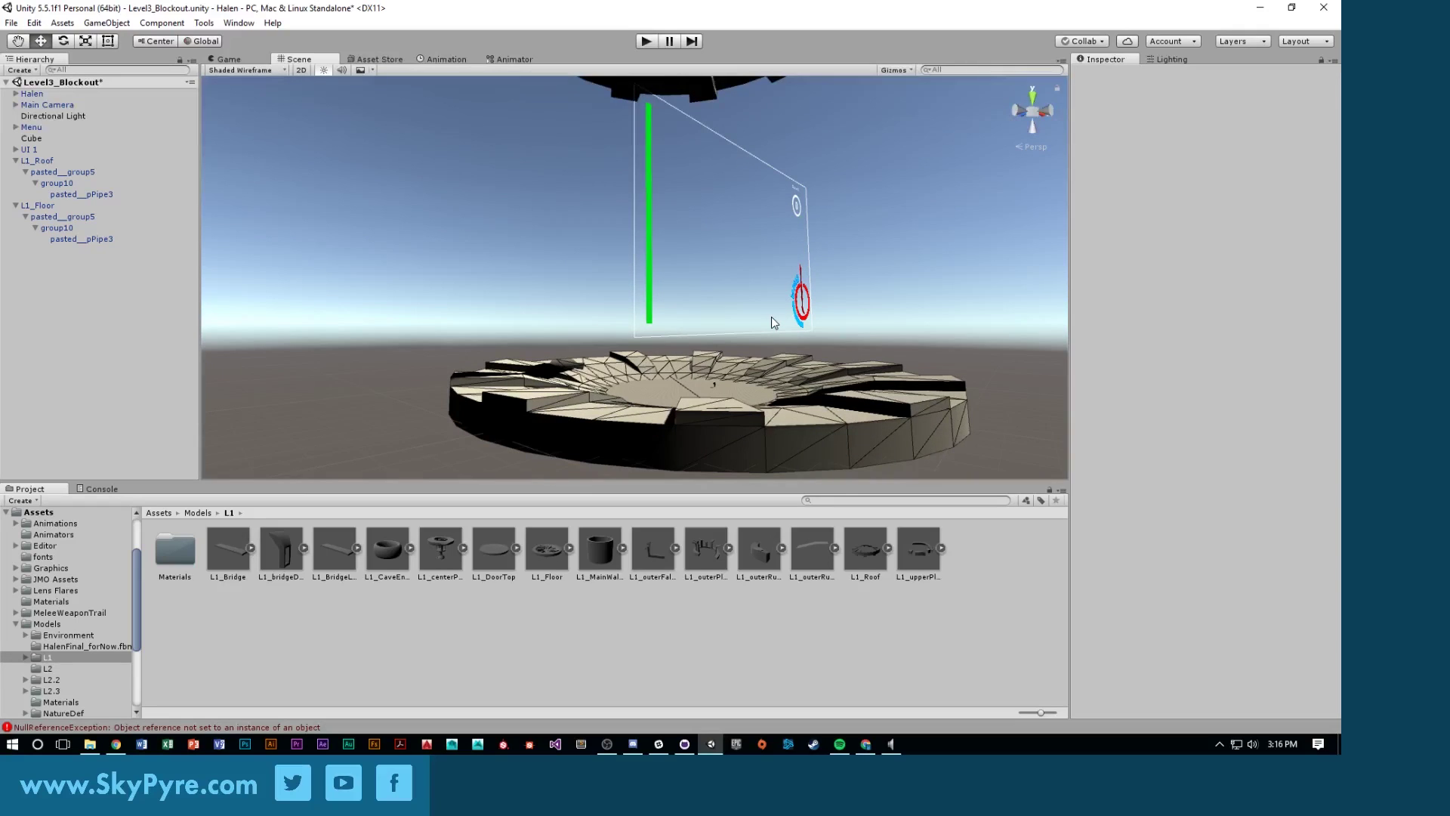
Examine the L1_Floor terrain ring and central slab from above, and their layout beneath the roof
{"action": "left_click_drag", "start_coordinate": [772, 322], "coordinate": [696, 402], "text": "alt"}
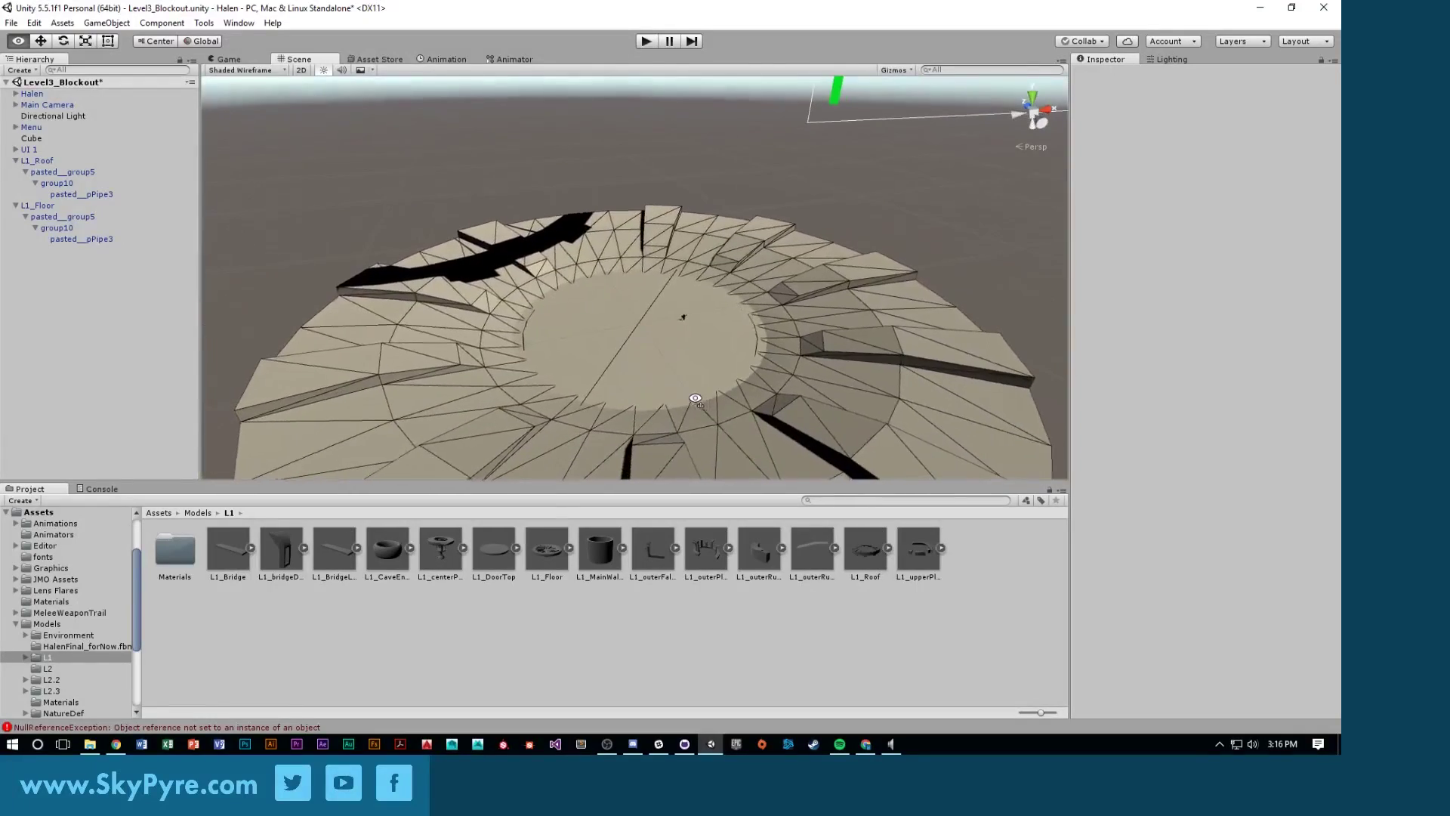
{"action": "scroll", "coordinate": [694, 401], "scroll_direction": "up", "scroll_amount": 5, "text": "alt"}
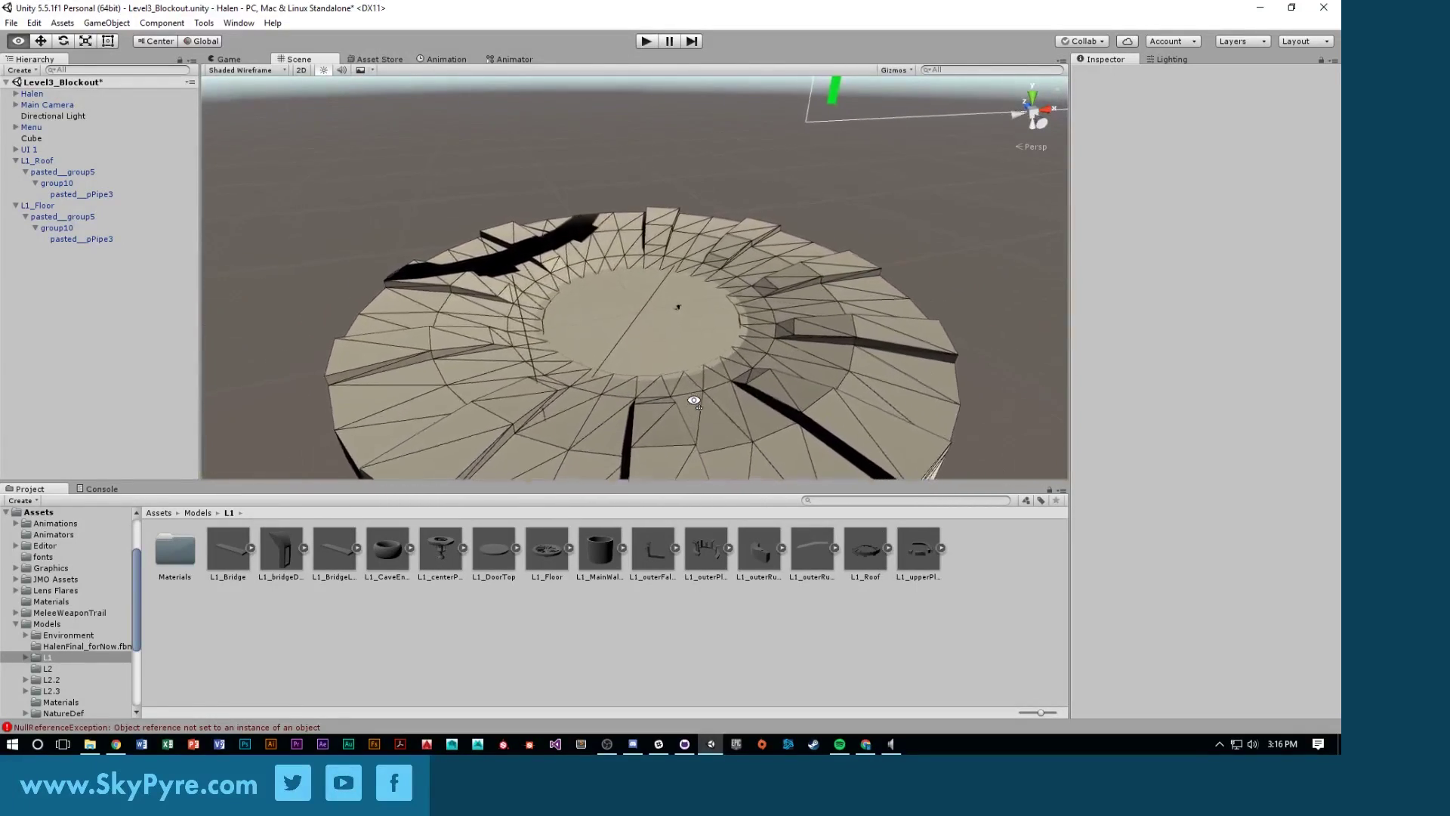
{"action": "key", "text": "w"}
{"action": "right_click_drag", "start_coordinate": [694, 400], "coordinate": [735, 354]}
{"action": "left_click_drag", "start_coordinate": [733, 355], "coordinate": [702, 386], "text": "alt"}
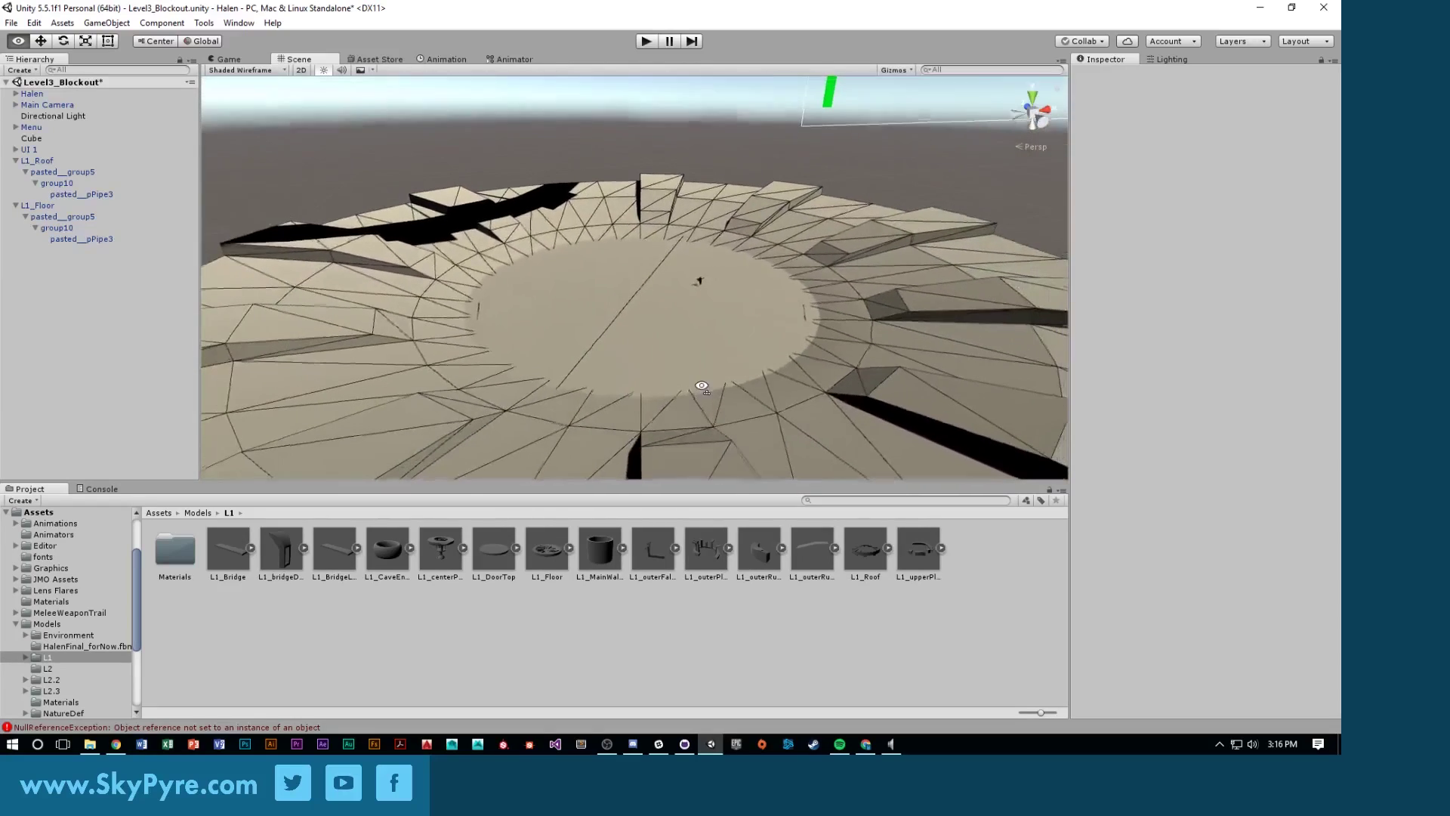
{"action": "left_click_drag", "start_coordinate": [650, 331], "coordinate": [505, 359], "text": "alt"}
{"action": "key", "text": "s"}
{"action": "right_click_drag", "start_coordinate": [505, 358], "coordinate": [542, 259]}
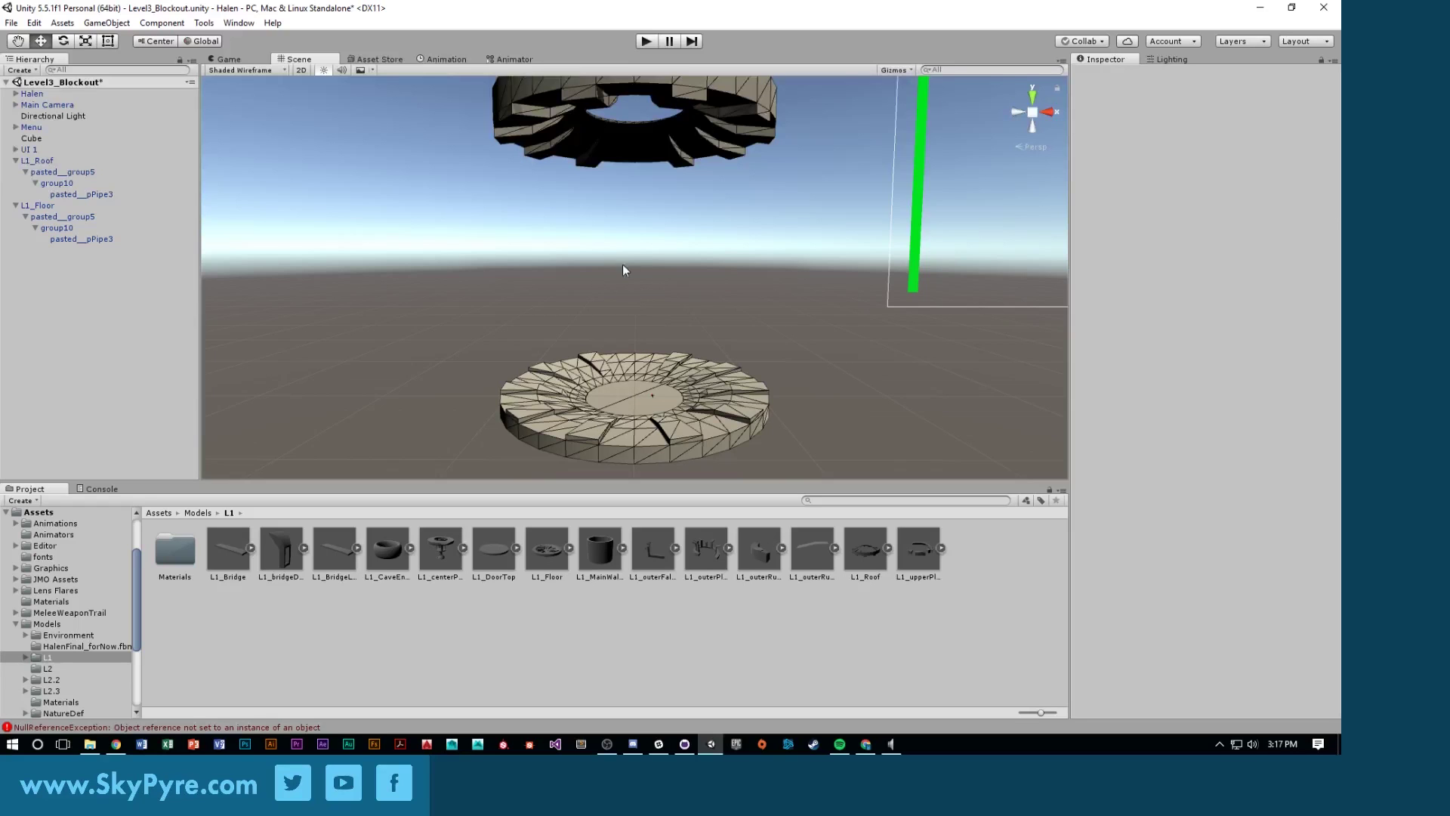
{"action": "right_click_drag", "start_coordinate": [653, 258], "coordinate": [812, 357]}
{"action": "key", "text": "w"}
{"action": "left_click_drag", "start_coordinate": [809, 355], "coordinate": [1042, 352], "text": "alt"}
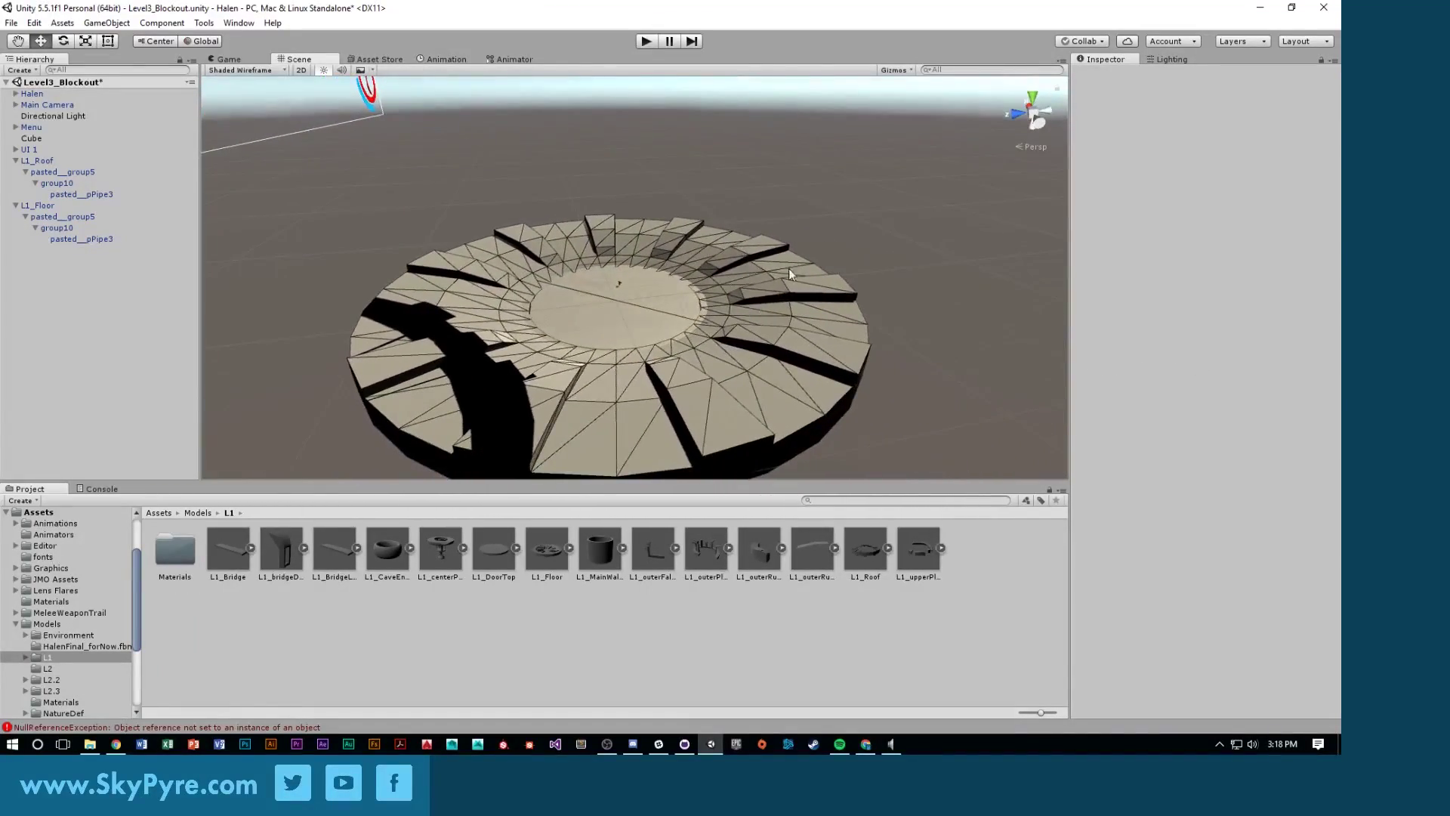
Duplicate the central slab Cube, lift the copy above the floor, and set its scale to 1 on all axes
{"action": "left_click_drag", "start_coordinate": [739, 182], "coordinate": [328, 305], "text": "alt"}
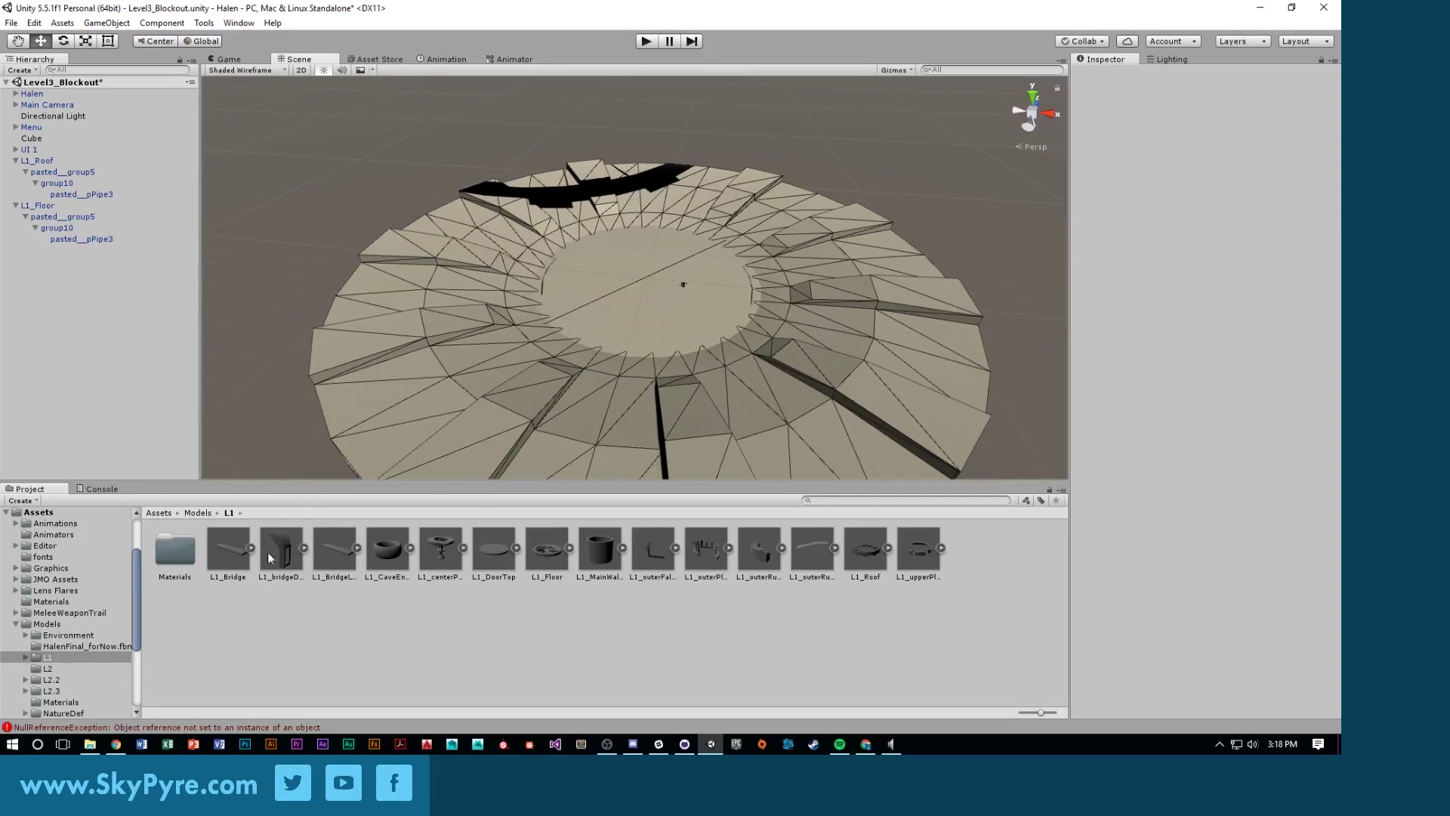
{"action": "left_click_drag", "start_coordinate": [750, 352], "coordinate": [528, 343], "text": "alt"}
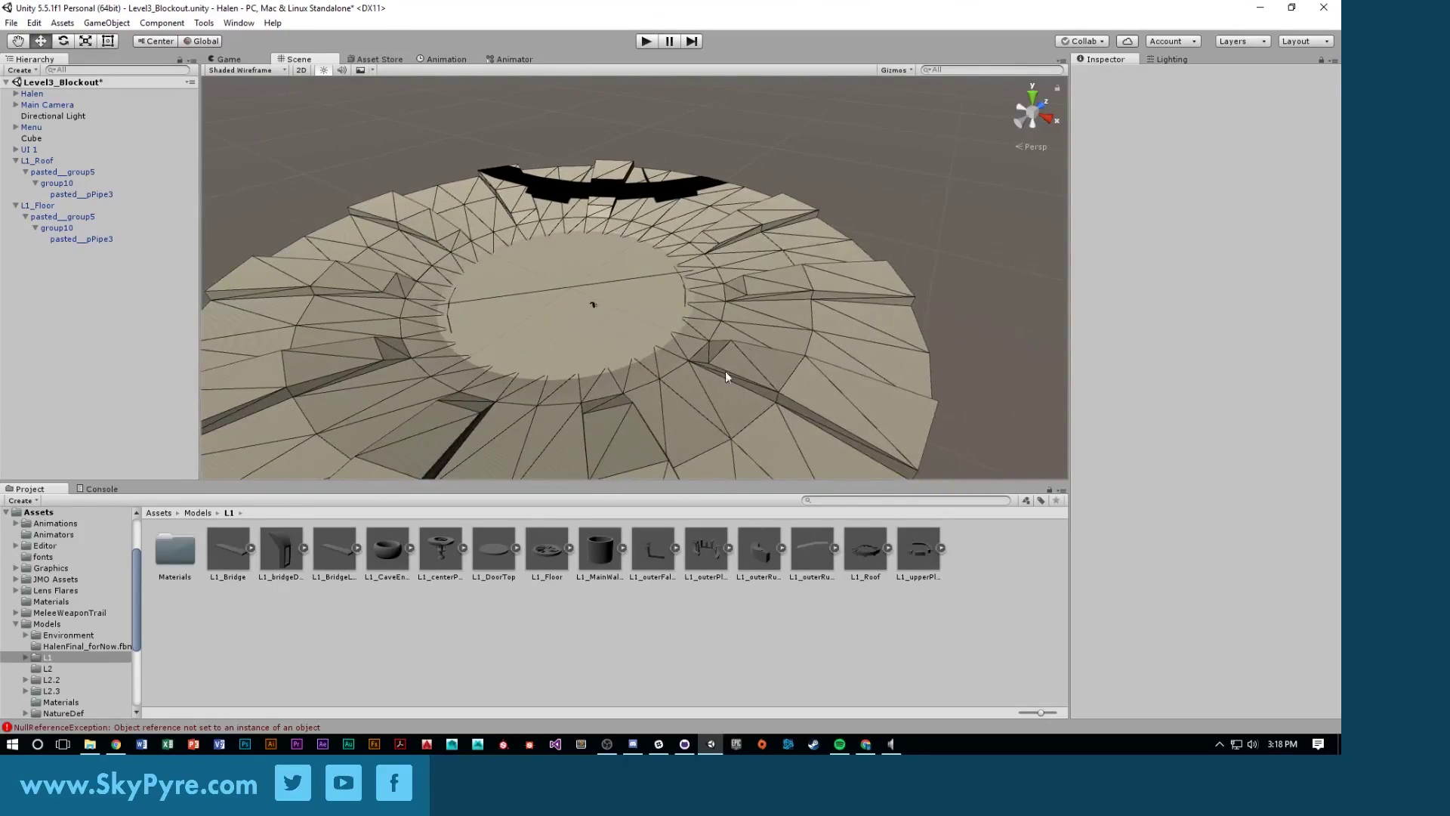
{"action": "left_click_drag", "start_coordinate": [707, 343], "coordinate": [837, 253], "text": "alt"}
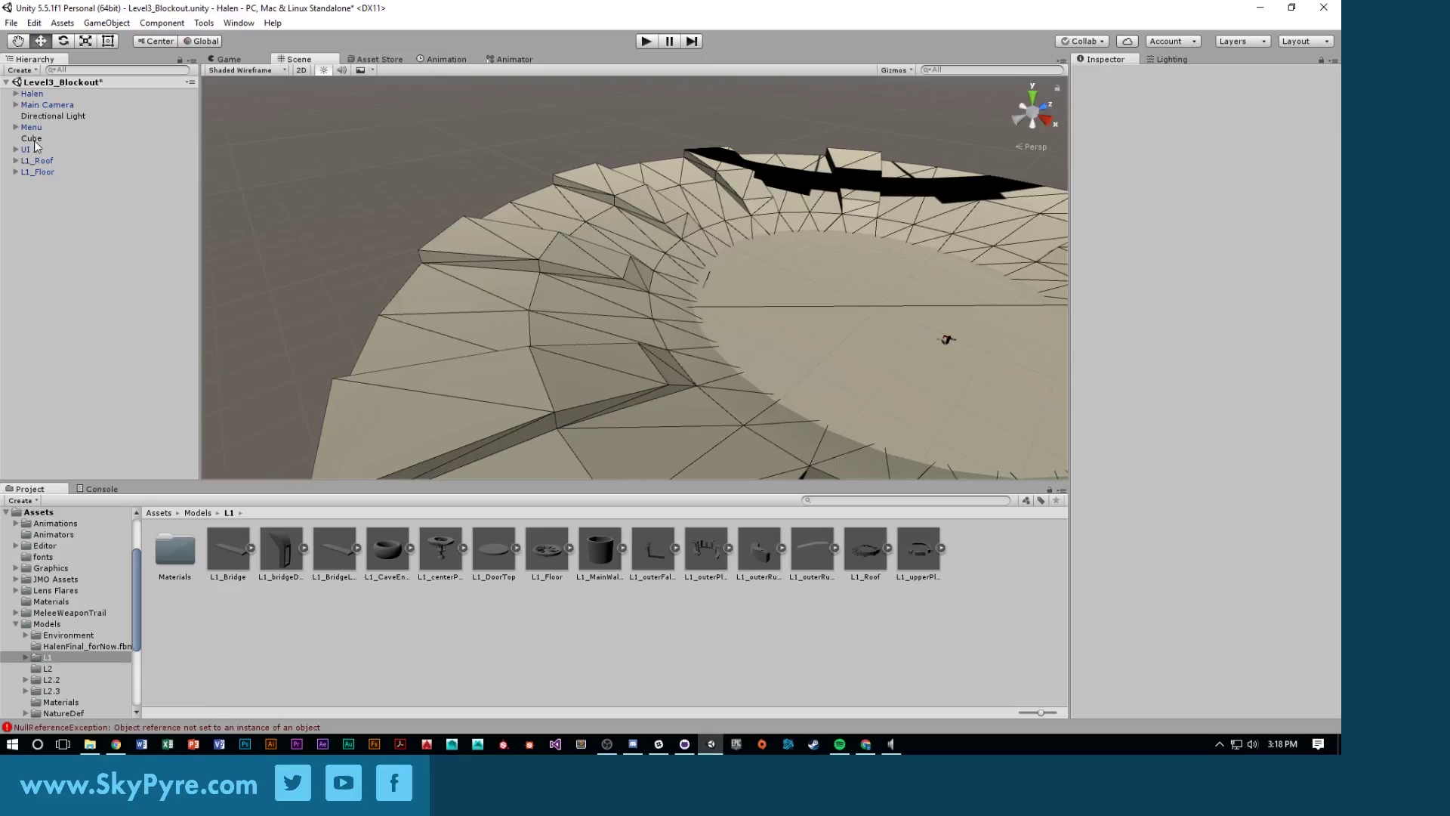
{"action": "left_click_drag", "start_coordinate": [736, 294], "coordinate": [841, 284], "text": "alt"}
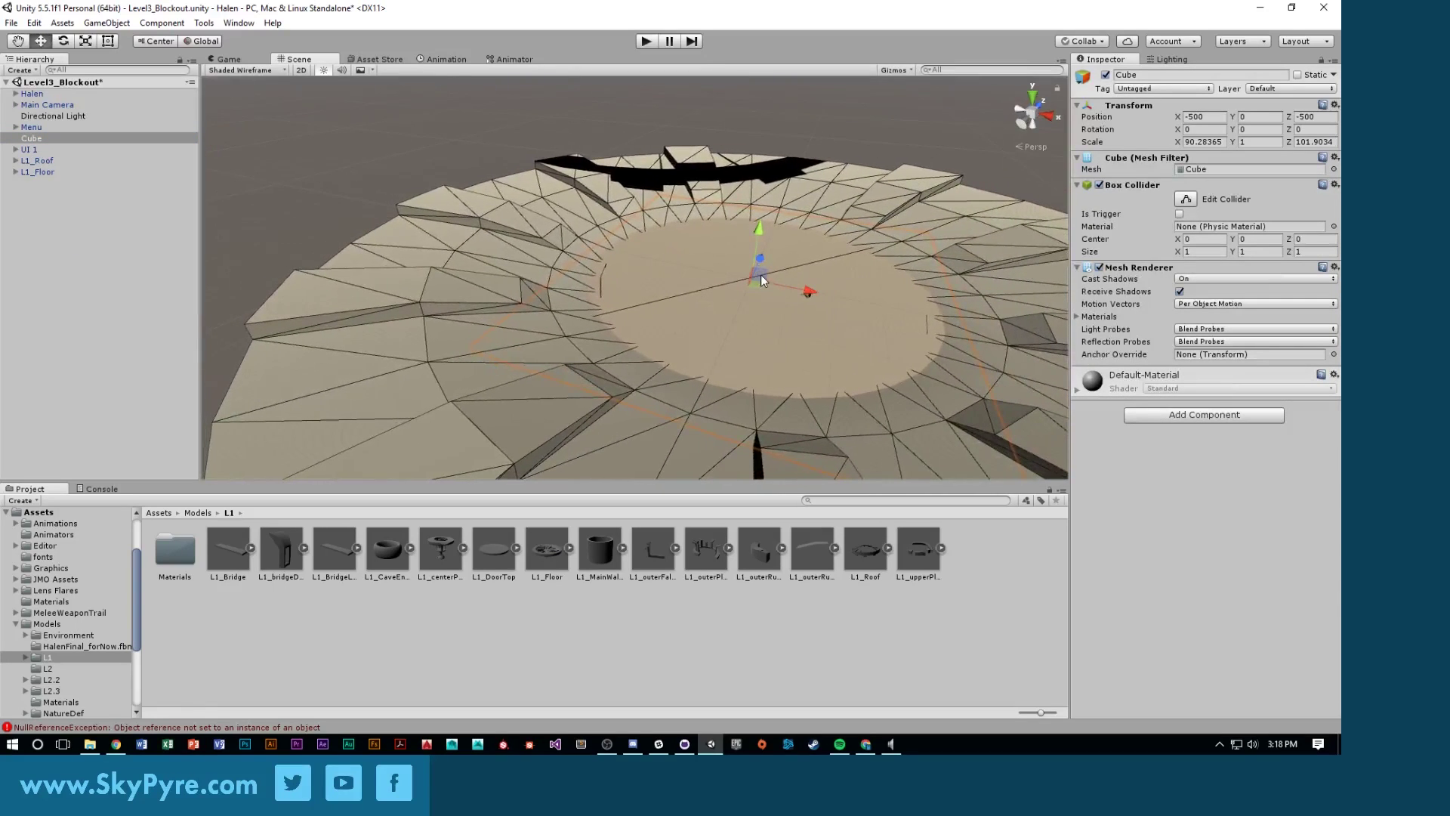
{"action": "key", "text": "ctrl+d"}
{"action": "left_click_drag", "start_coordinate": [760, 274], "coordinate": [706, 194]}
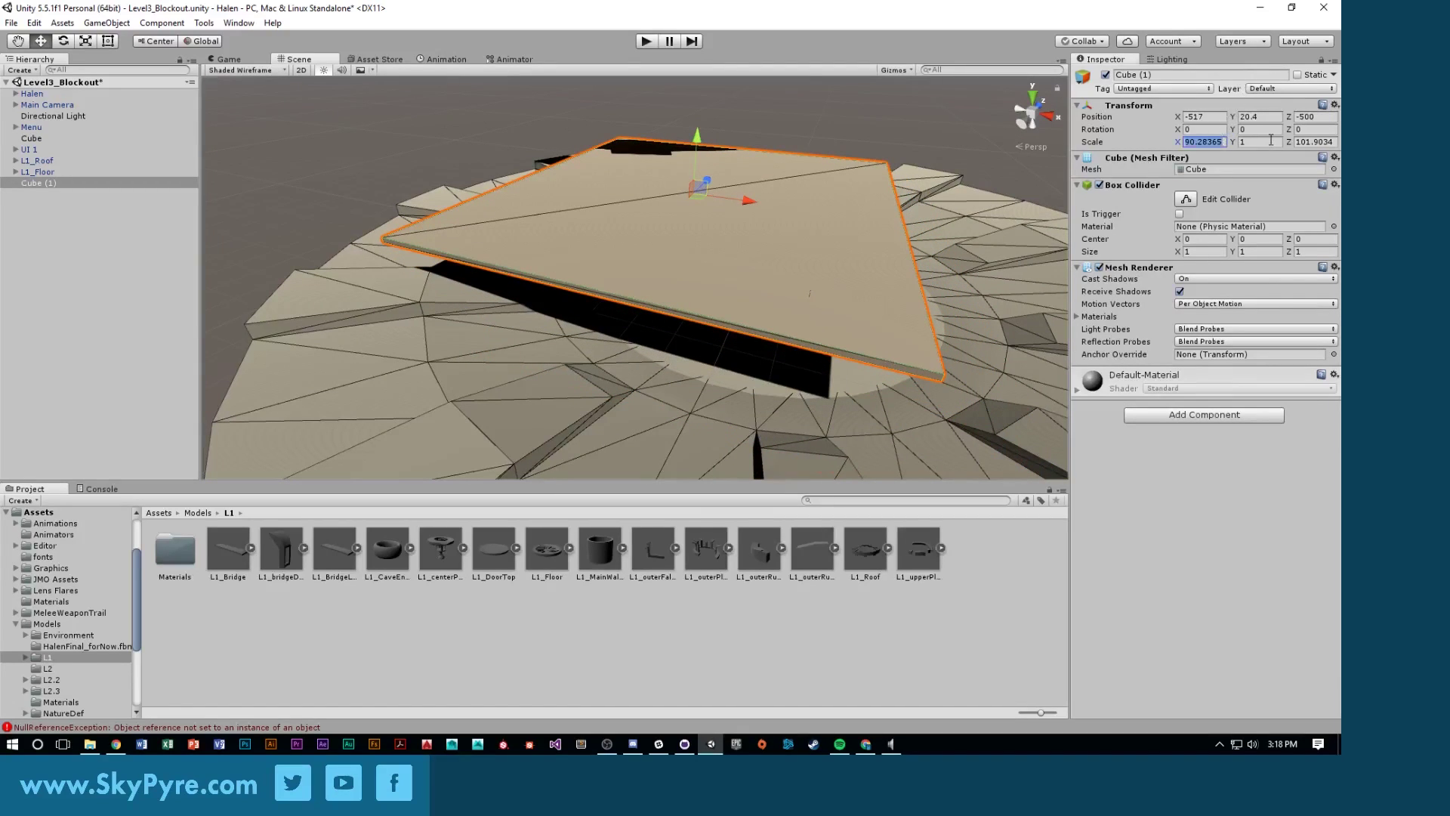
{"action": "type", "text": "1"}
{"action": "left_click", "coordinate": [1314, 142]}
{"action": "type", "text": "1"}
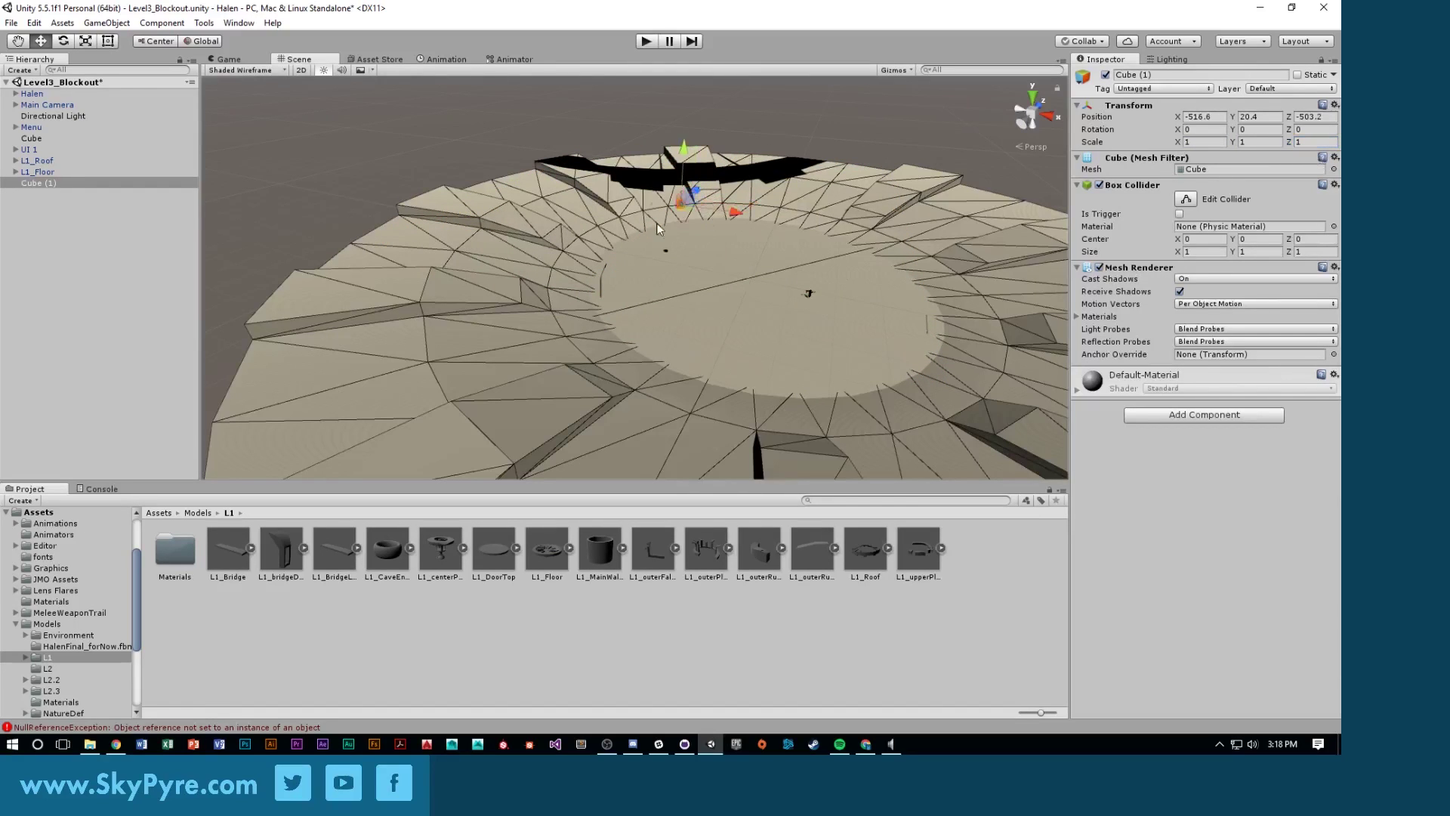
Move the small cube to the outer terrain ring, about X -554, Z -573, and rotate it about -47.6° around Y
{"action": "left_click_drag", "start_coordinate": [357, 303], "coordinate": [372, 287]}
{"action": "right_click_drag", "start_coordinate": [372, 287], "coordinate": [506, 275]}
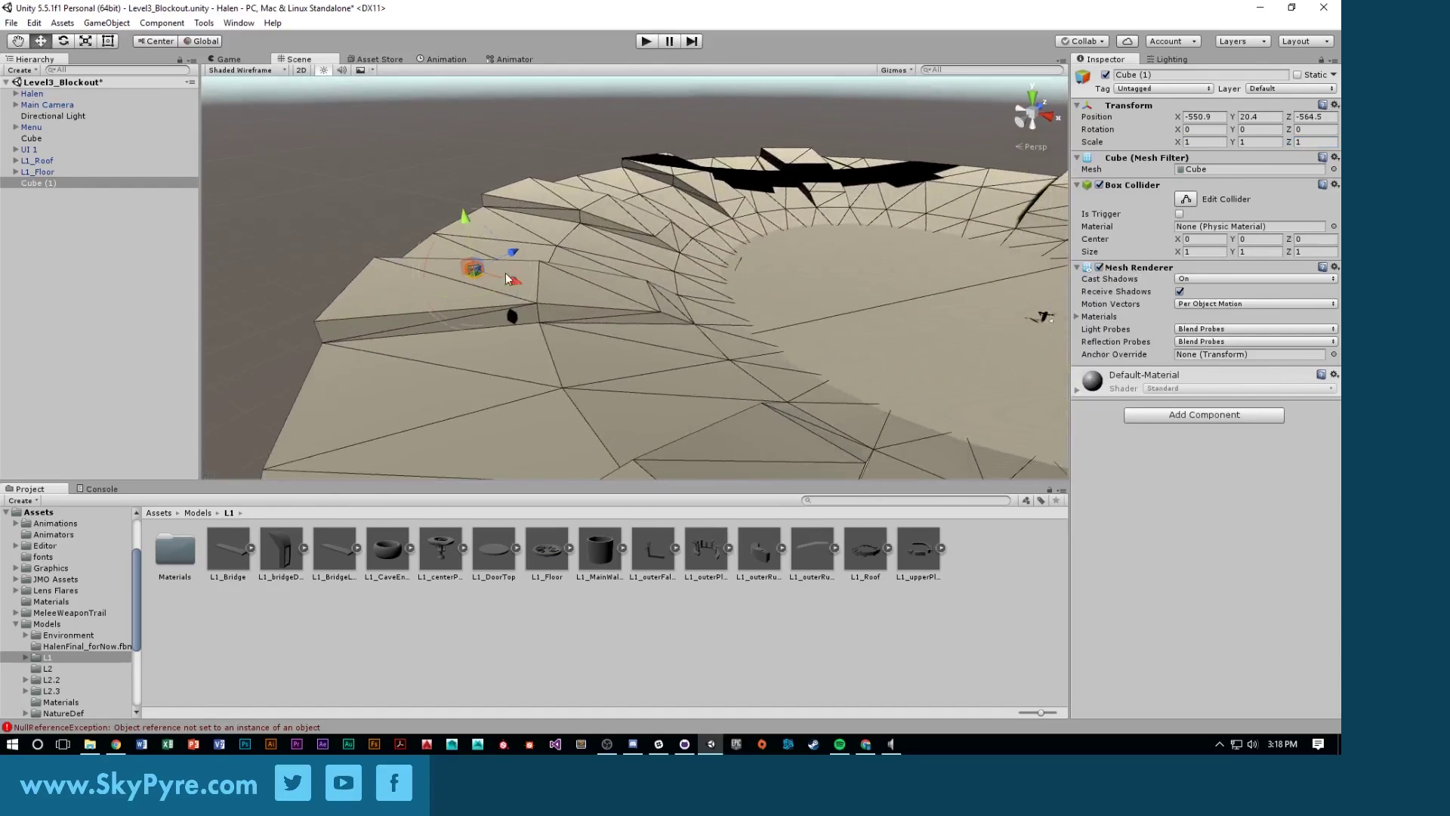
{"action": "left_click_drag", "start_coordinate": [757, 242], "coordinate": [318, 170]}
{"action": "key", "text": "w"}
{"action": "right_click_drag", "start_coordinate": [589, 272], "coordinate": [521, 295]}
{"action": "left_click_drag", "start_coordinate": [431, 289], "coordinate": [651, 251]}
Scale the cube into a wide block of about 29.2 × 12.6 × 56.4
{"action": "key", "text": "f"}
{"action": "key", "text": "w"}
{"action": "key", "text": "r"}
{"action": "right_click_drag", "start_coordinate": [651, 252], "coordinate": [683, 274]}
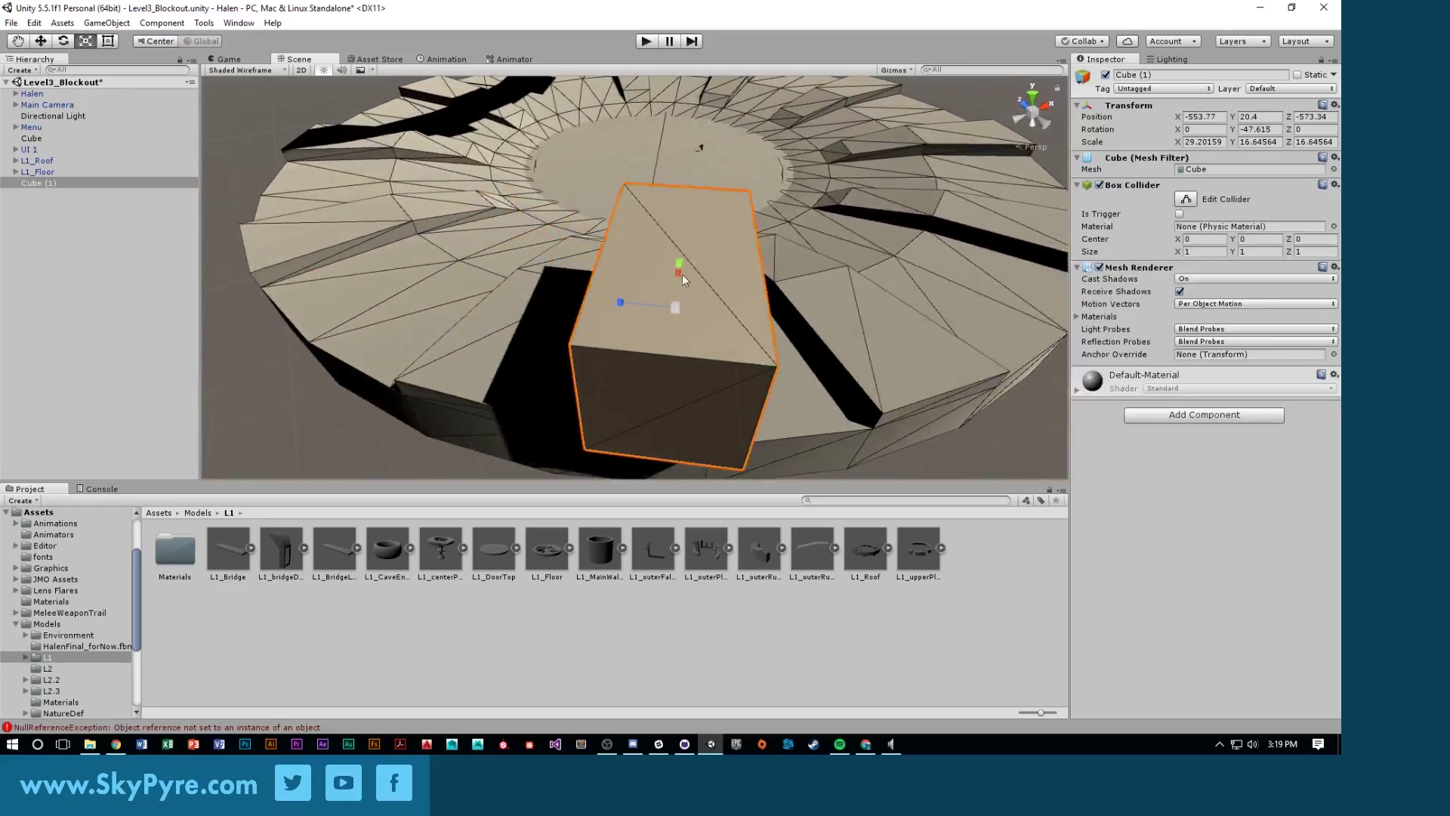
{"action": "left_click_drag", "start_coordinate": [624, 313], "coordinate": [484, 310]}
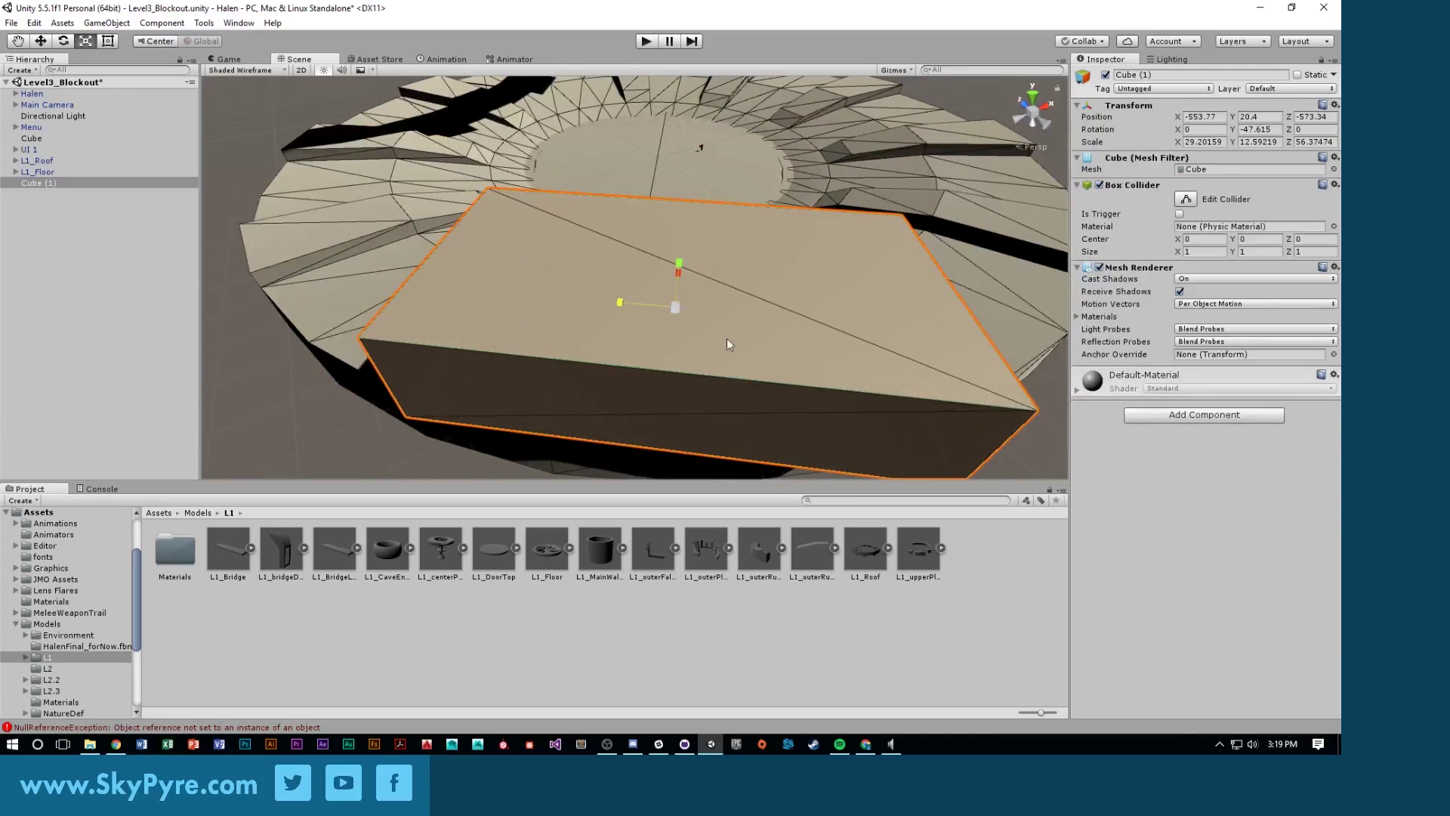
{"action": "right_click_drag", "start_coordinate": [483, 309], "coordinate": [692, 157]}
Deselect the block and build the scene's lighting
{"action": "left_click", "coordinate": [615, 139]}
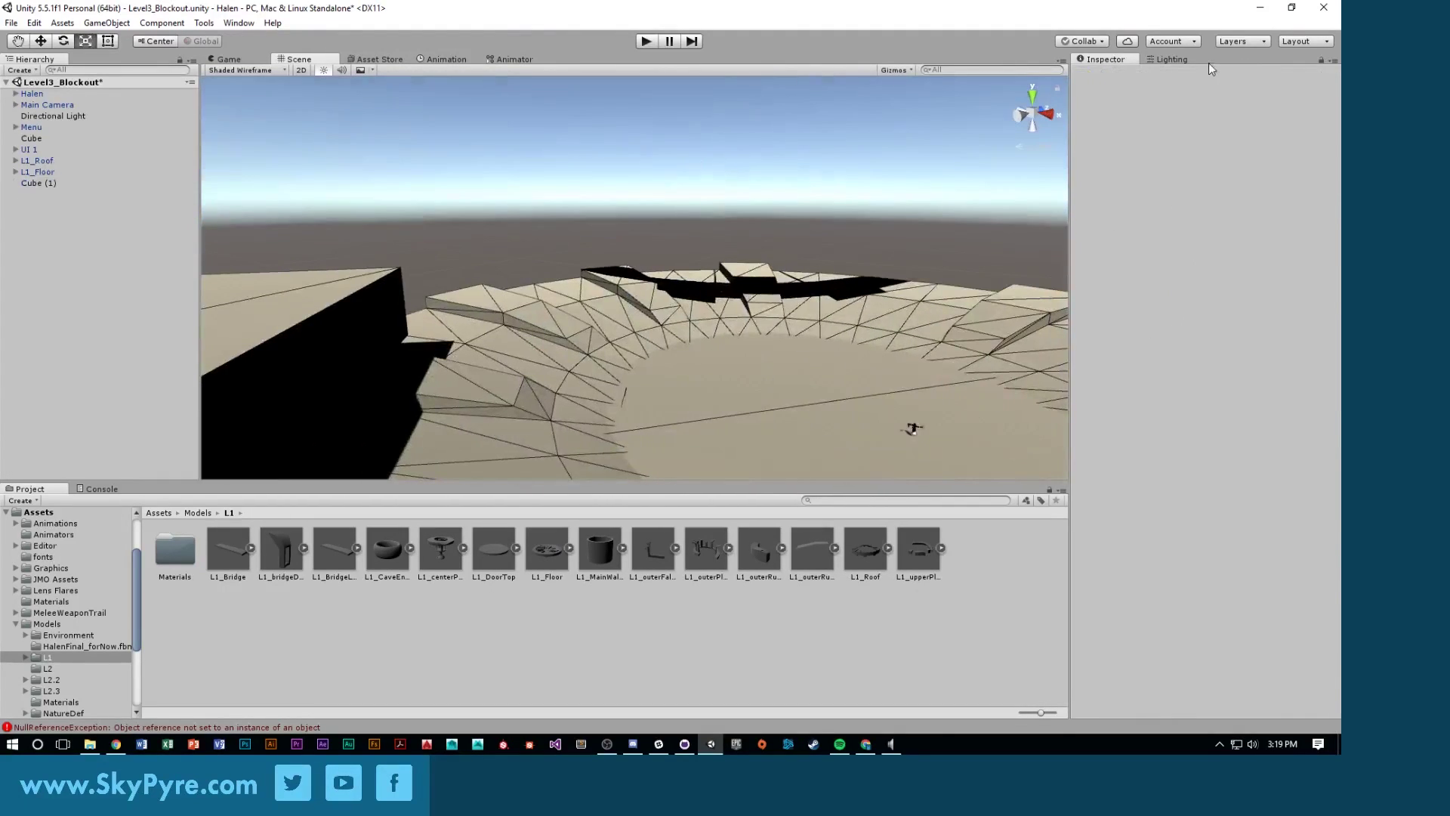
{"action": "left_click", "coordinate": [1171, 59]}
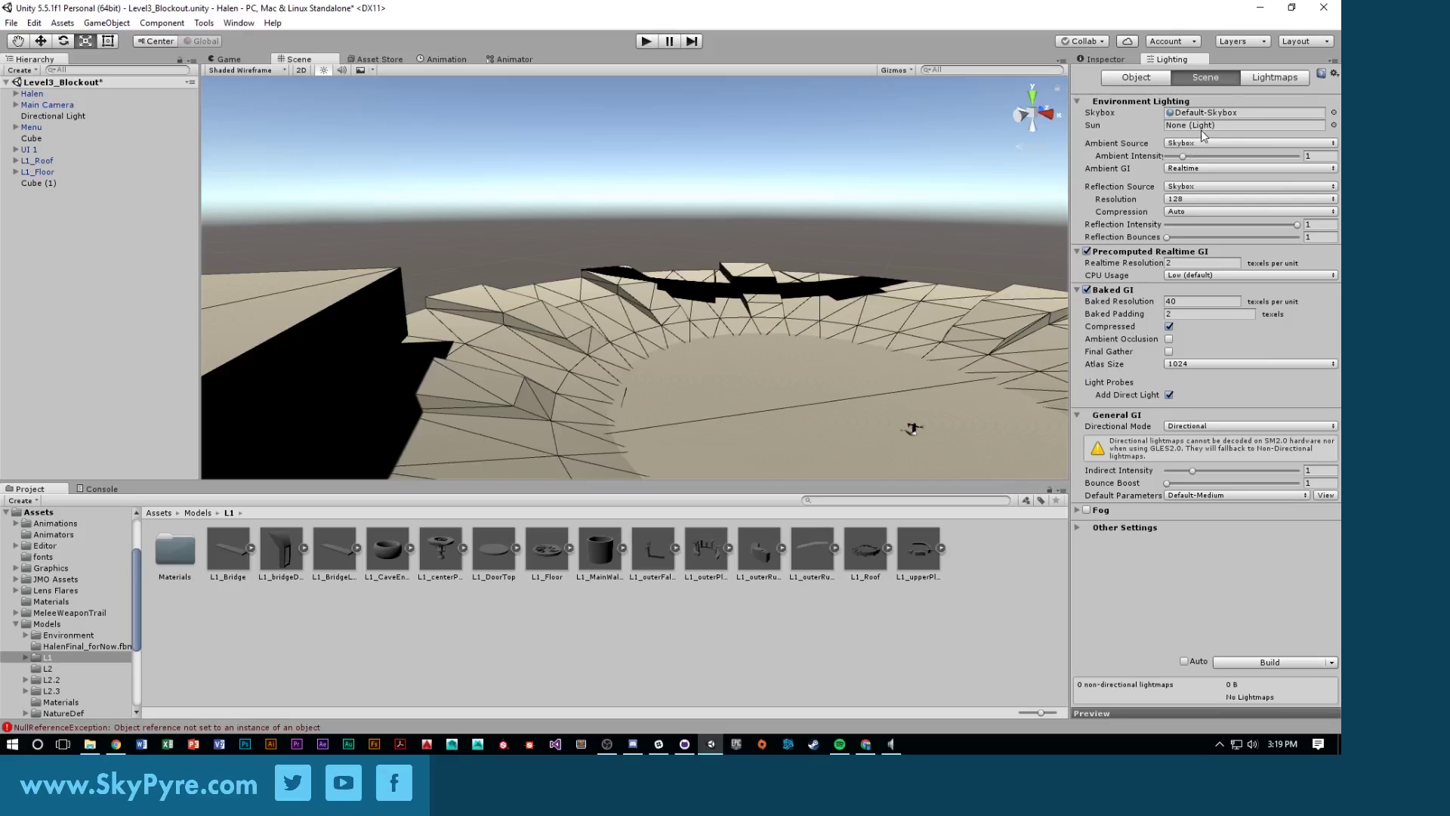
{"action": "left_click", "coordinate": [1243, 664]}
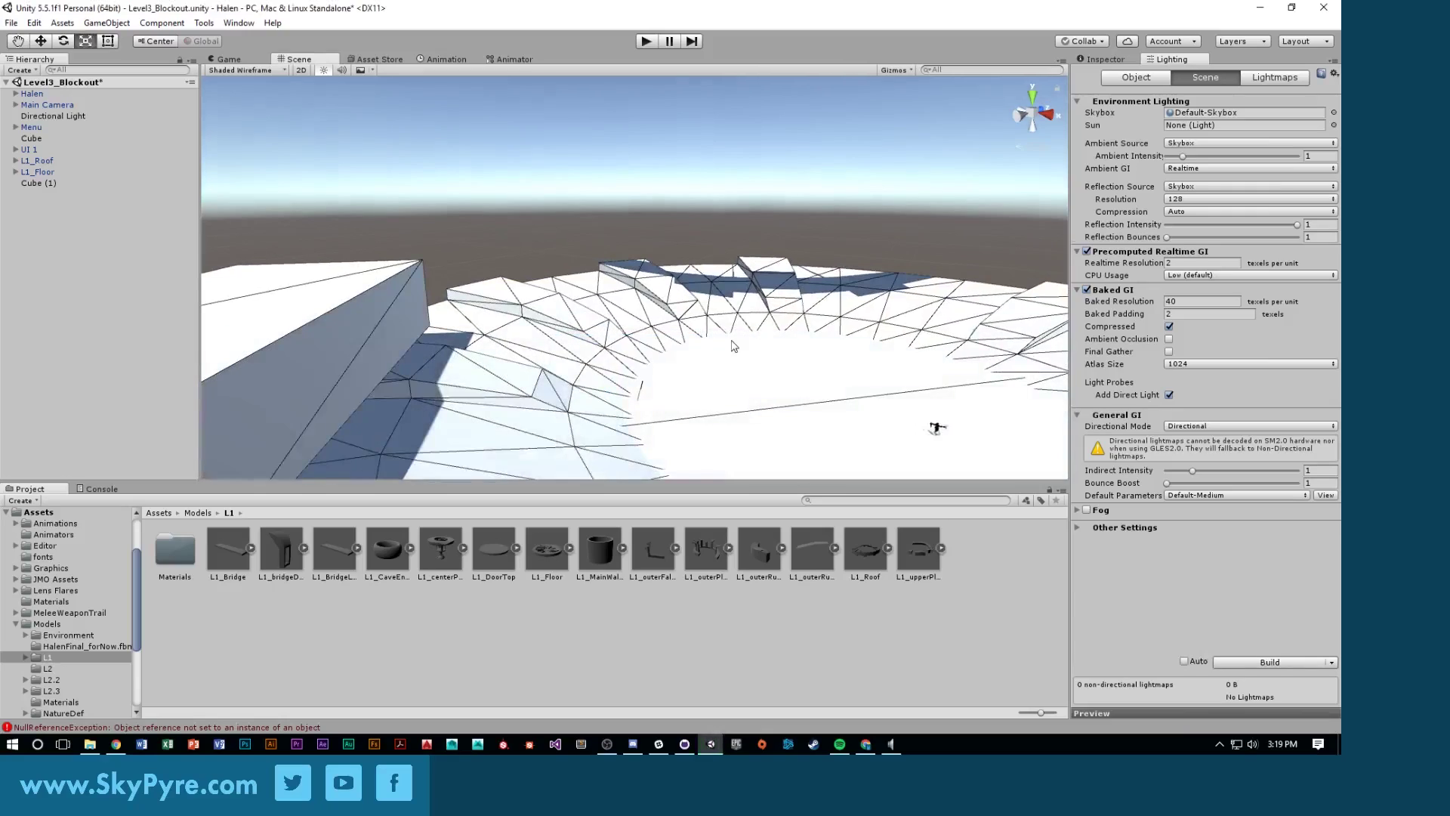
Lower the wide block until its base sinks into the outer floor terrain, and deselect it
{"action": "left_click_drag", "start_coordinate": [735, 347], "coordinate": [572, 301], "text": "alt"}
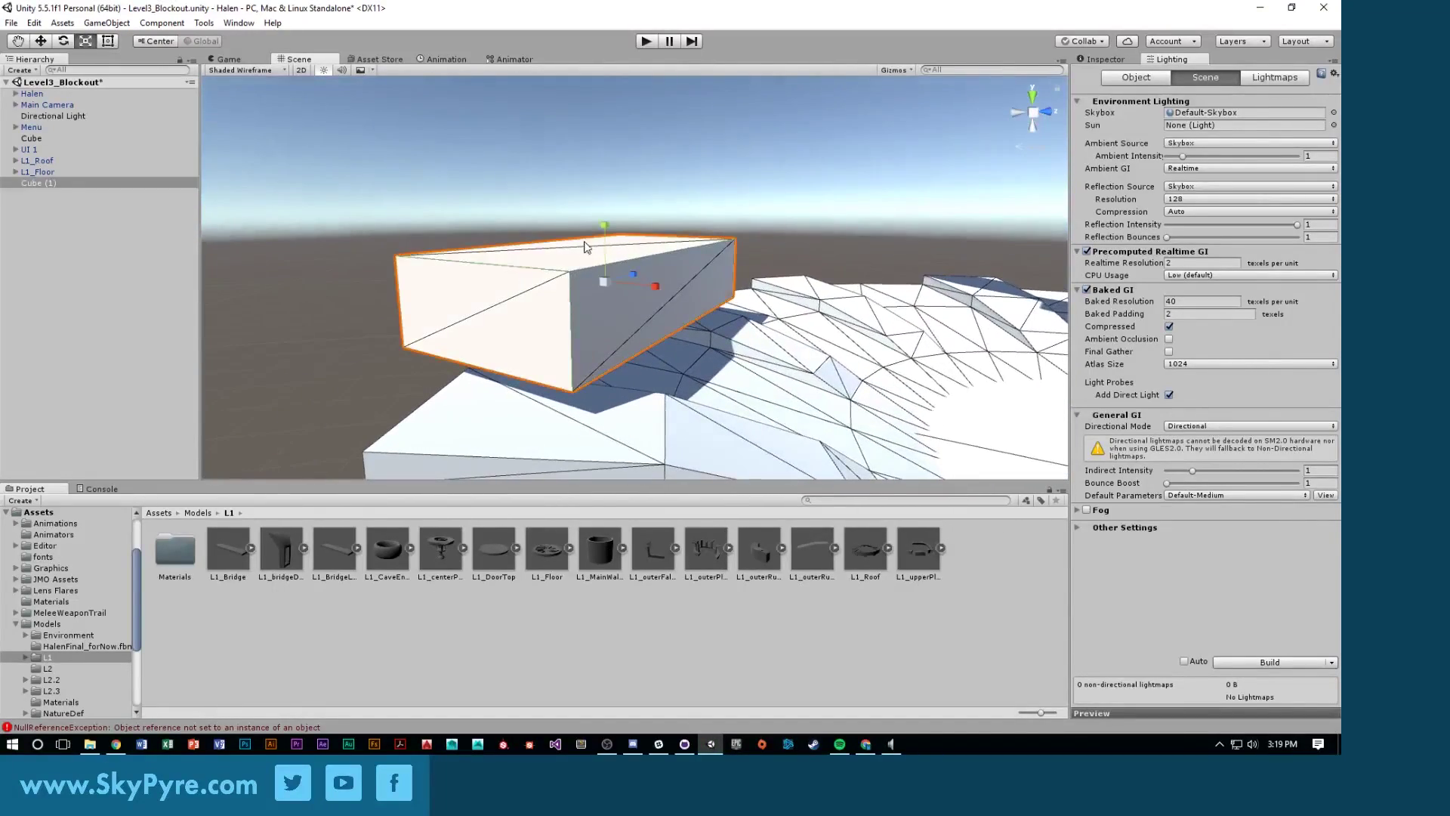
{"action": "key", "text": "w"}
{"action": "left_click_drag", "start_coordinate": [605, 227], "coordinate": [620, 281]}
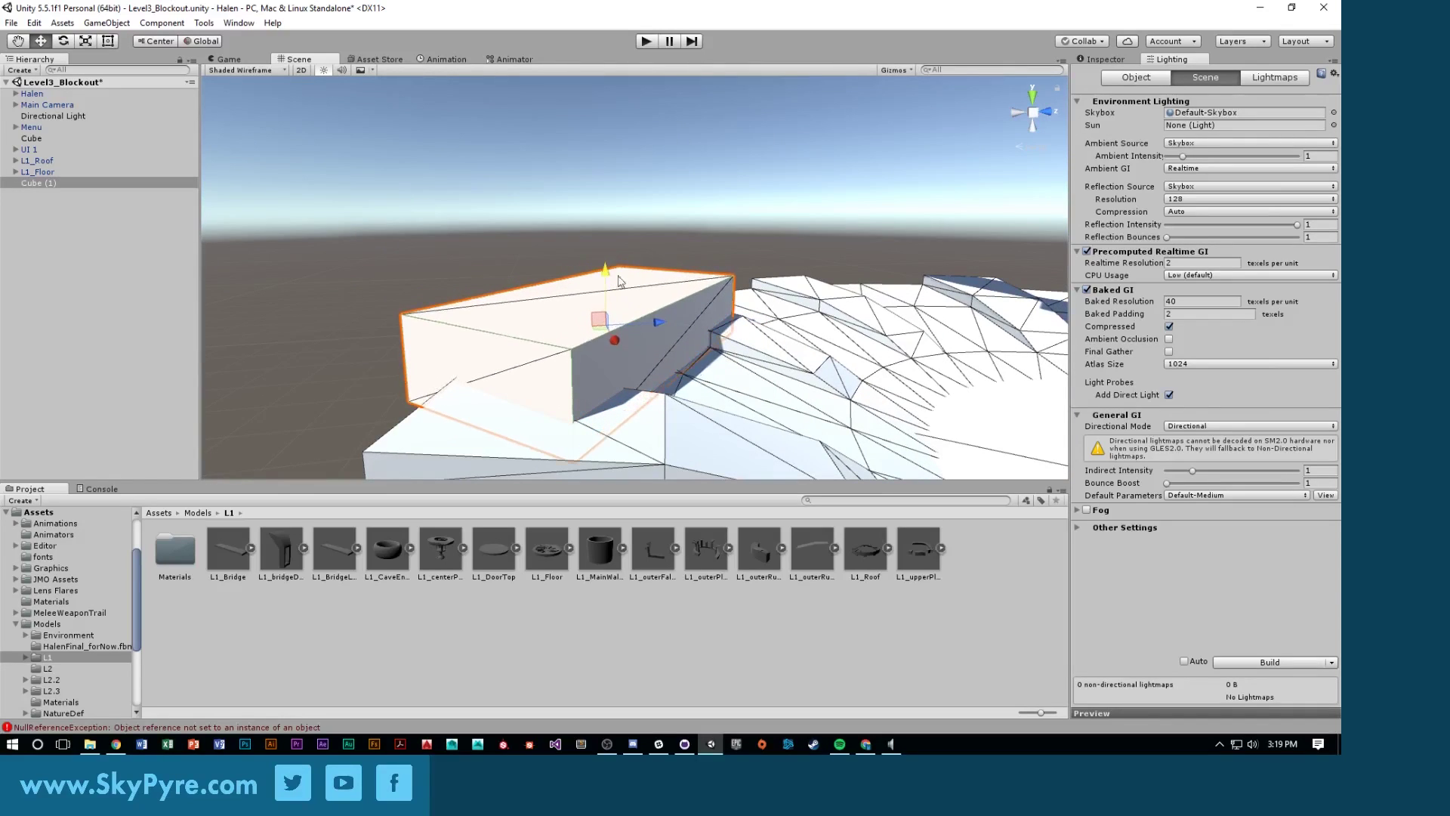
{"action": "left_click", "coordinate": [820, 231]}
Preview the level in Shaded mode without edge lines, and return the view to Shaded Wireframe
{"action": "right_click_drag", "start_coordinate": [820, 232], "coordinate": [937, 293]}
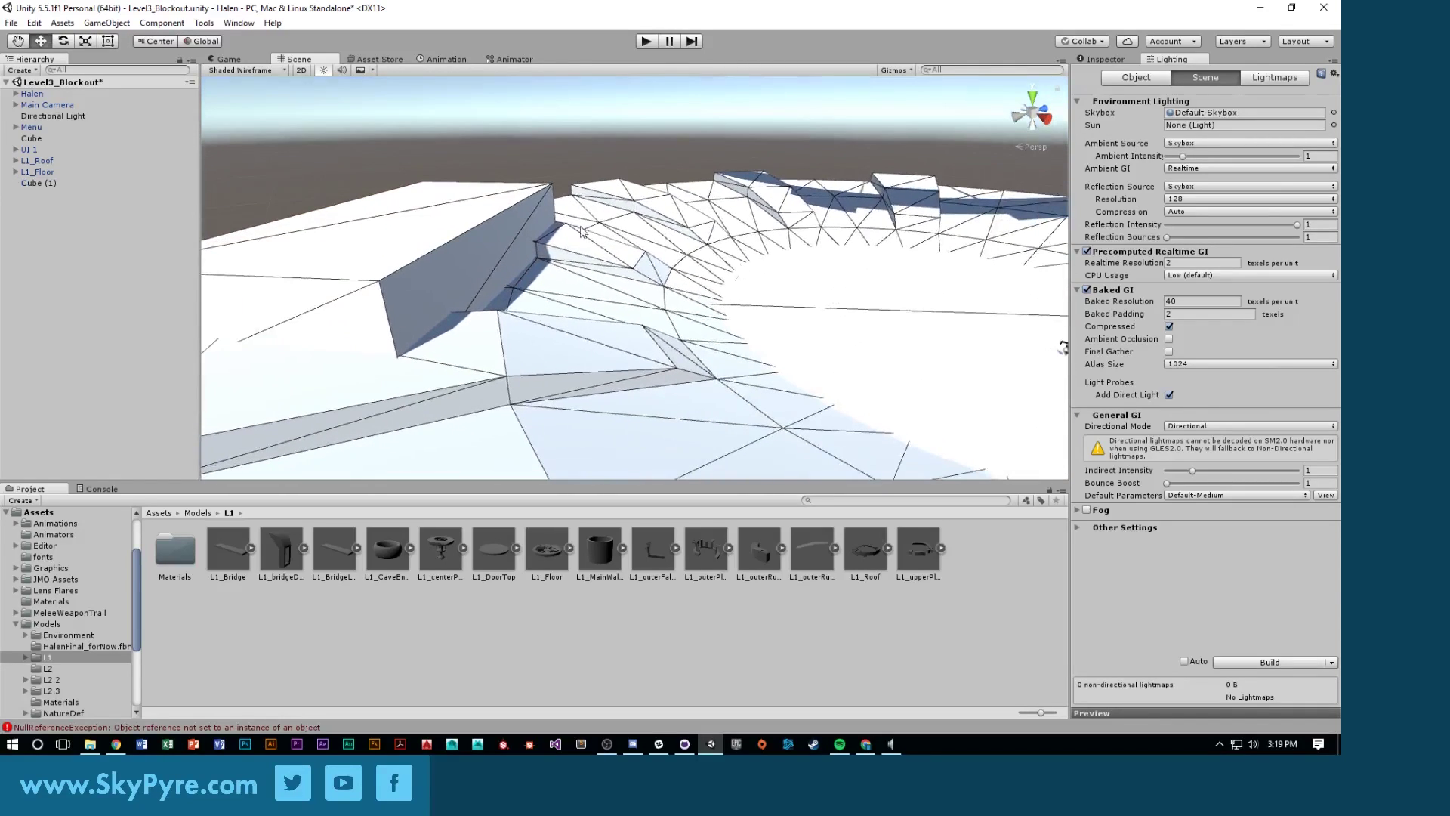
{"action": "left_click", "coordinate": [269, 70]}
{"action": "left_click", "coordinate": [227, 82]}
{"action": "mouse_move", "coordinate": [831, 189]}
{"action": "right_mouse_down"}
{"action": "mouse_move", "coordinate": [910, 218]}
{"action": "mouse_move", "coordinate": [947, 209]}
{"action": "mouse_move", "coordinate": [935, 213]}
{"action": "right_mouse_up"}
{"action": "left_click", "coordinate": [257, 71]}
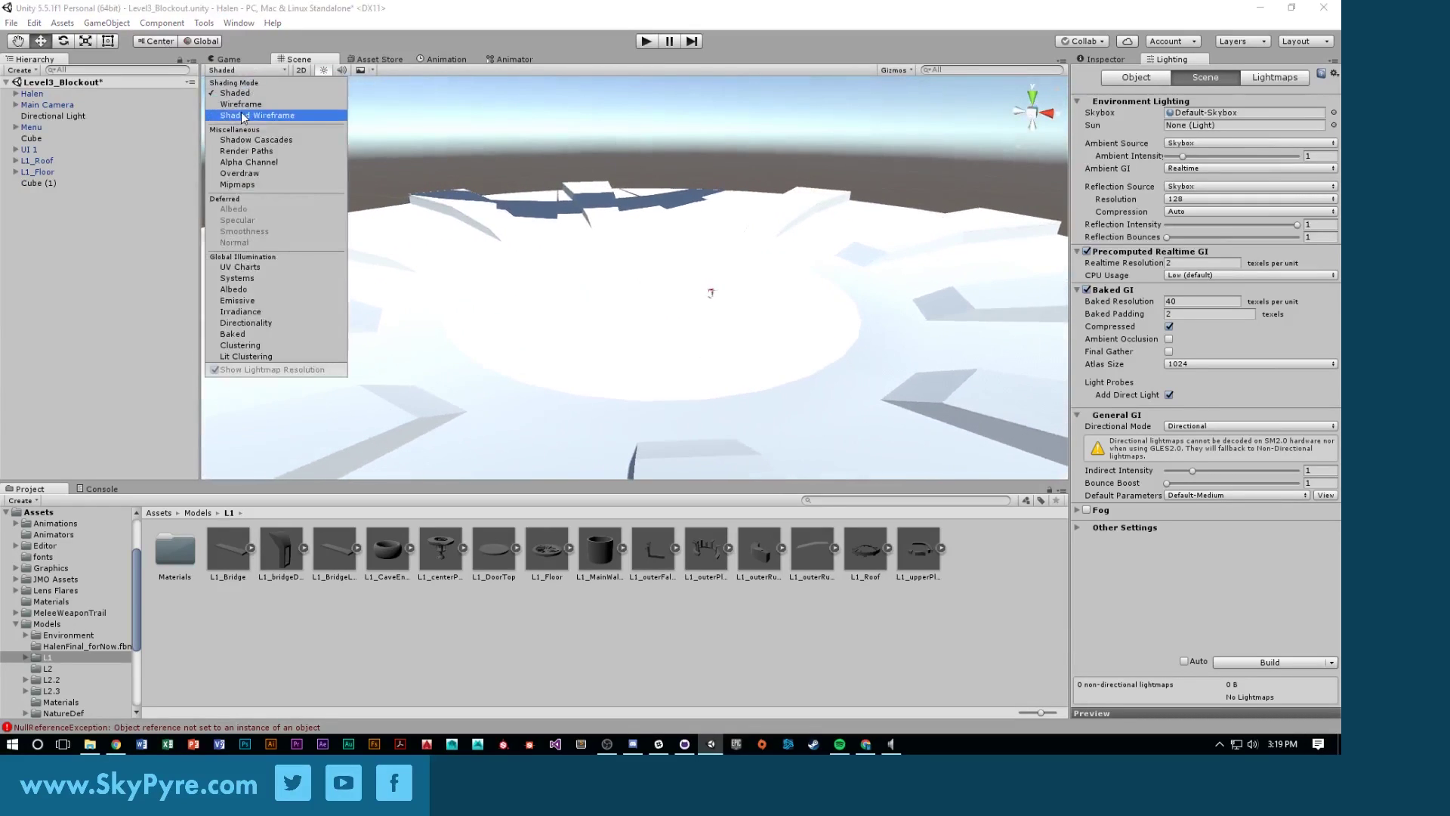
{"action": "left_click", "coordinate": [254, 115]}
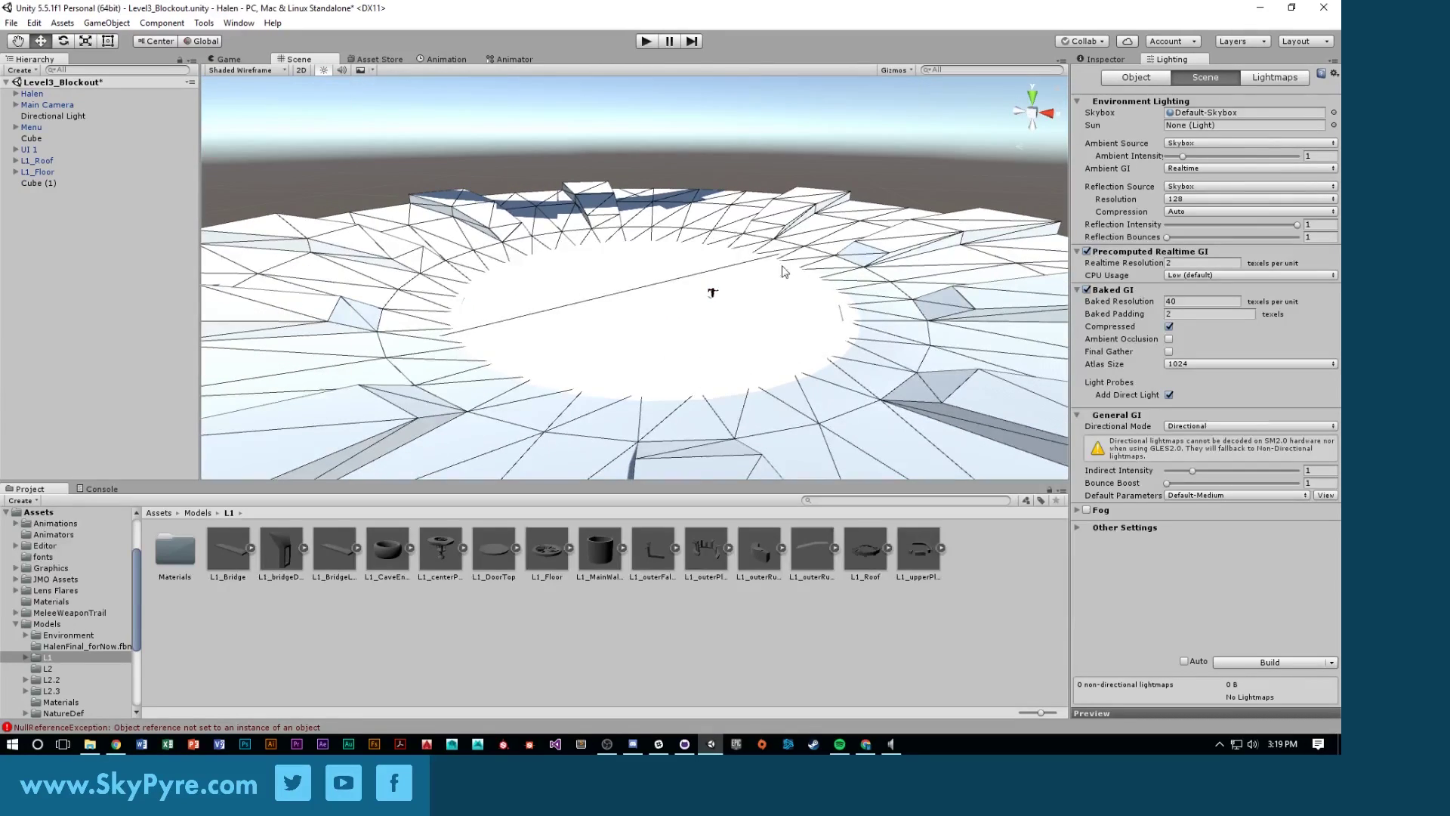
{"action": "right_click_drag", "start_coordinate": [782, 271], "coordinate": [1087, 364]}
{"action": "right_click_drag", "start_coordinate": [651, 345], "coordinate": [384, 105]}
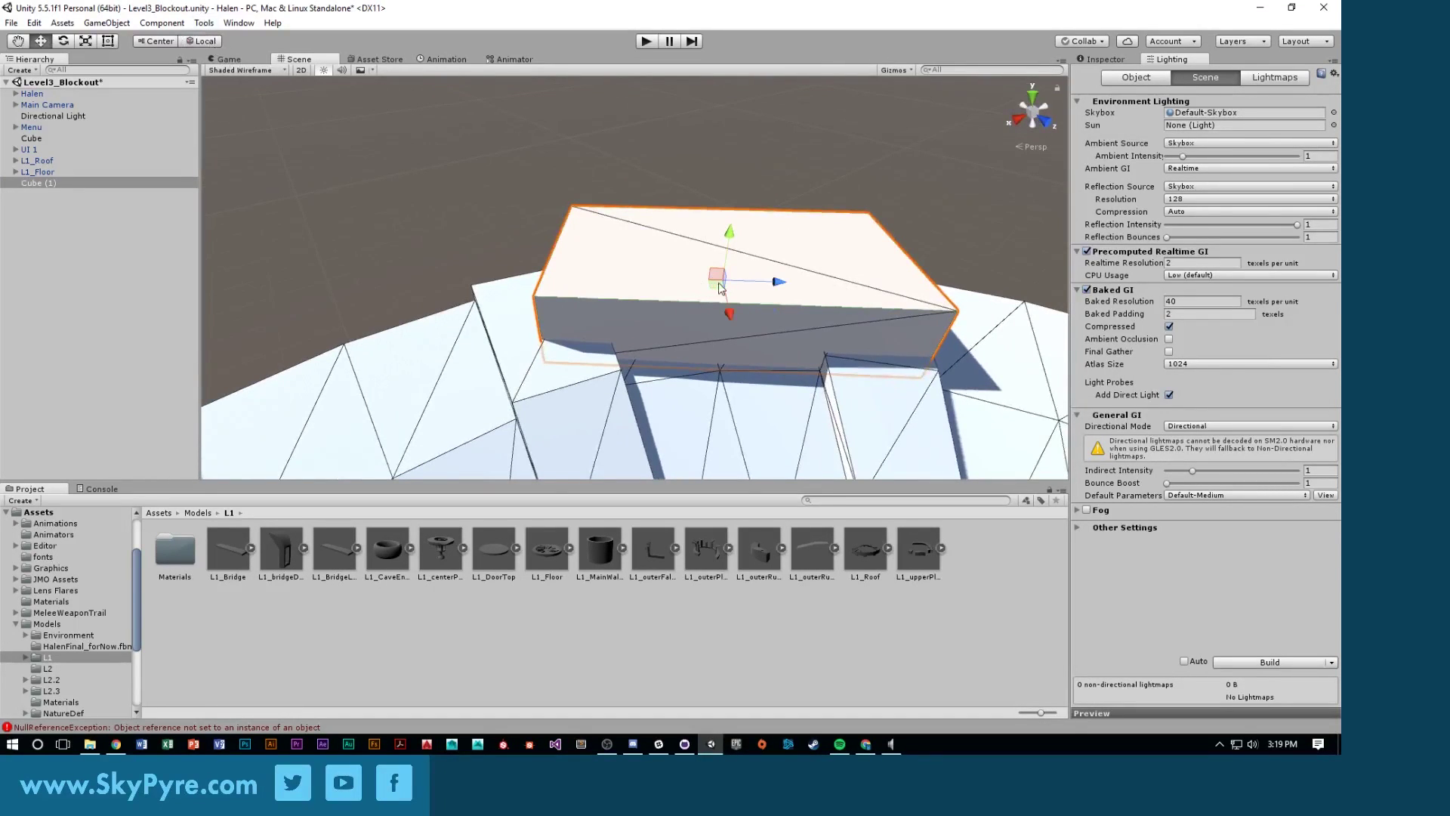
{"action": "left_click_drag", "start_coordinate": [720, 277], "coordinate": [715, 237]}
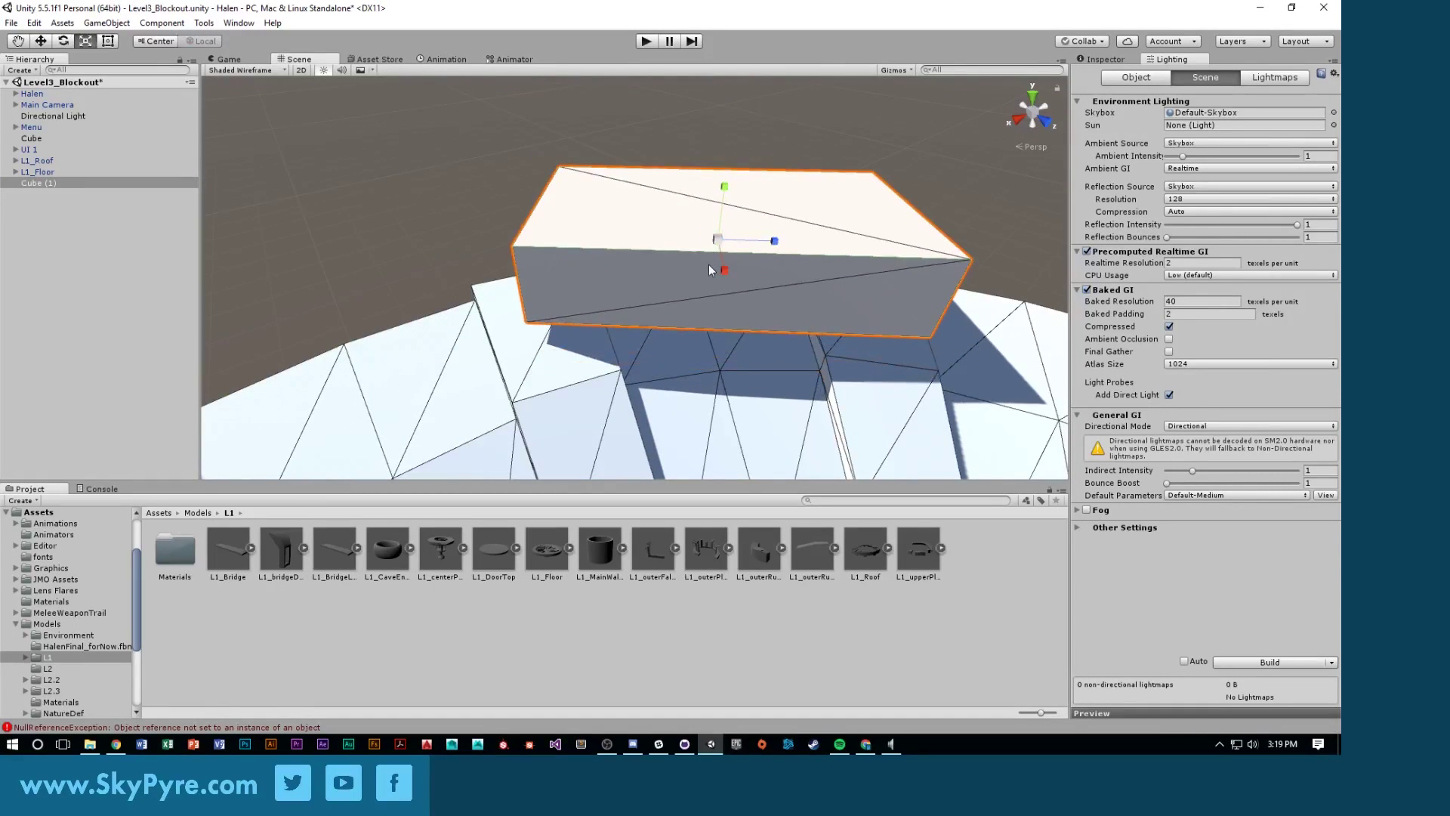
{"action": "key", "text": "ctrl+z"}
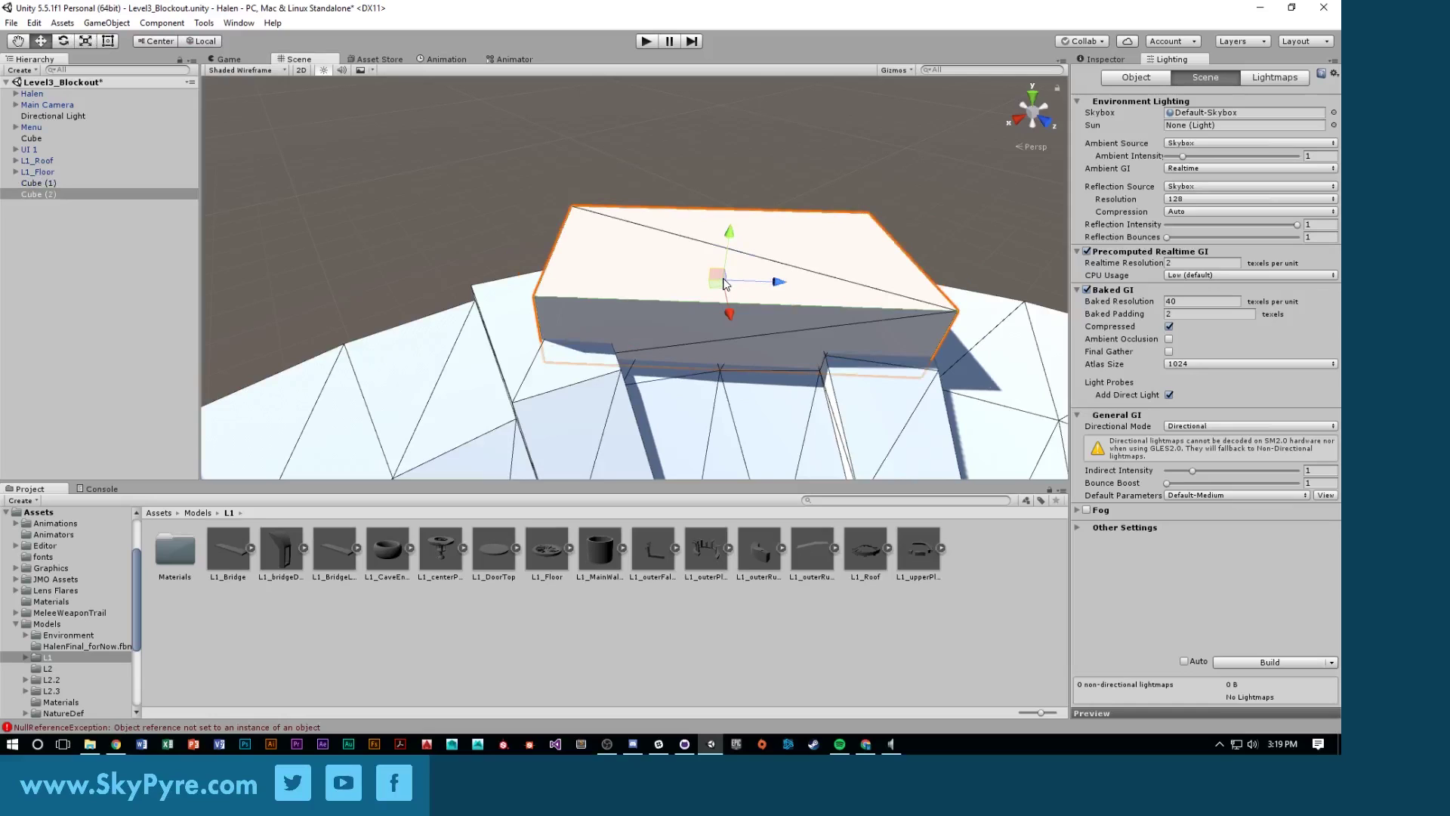
Duplicate the wide block, shrink the copy to about 23 × 16 × 16, and stack it on one end of the original
{"action": "left_click_drag", "start_coordinate": [724, 282], "coordinate": [984, 349]}
{"action": "key", "text": "w"}
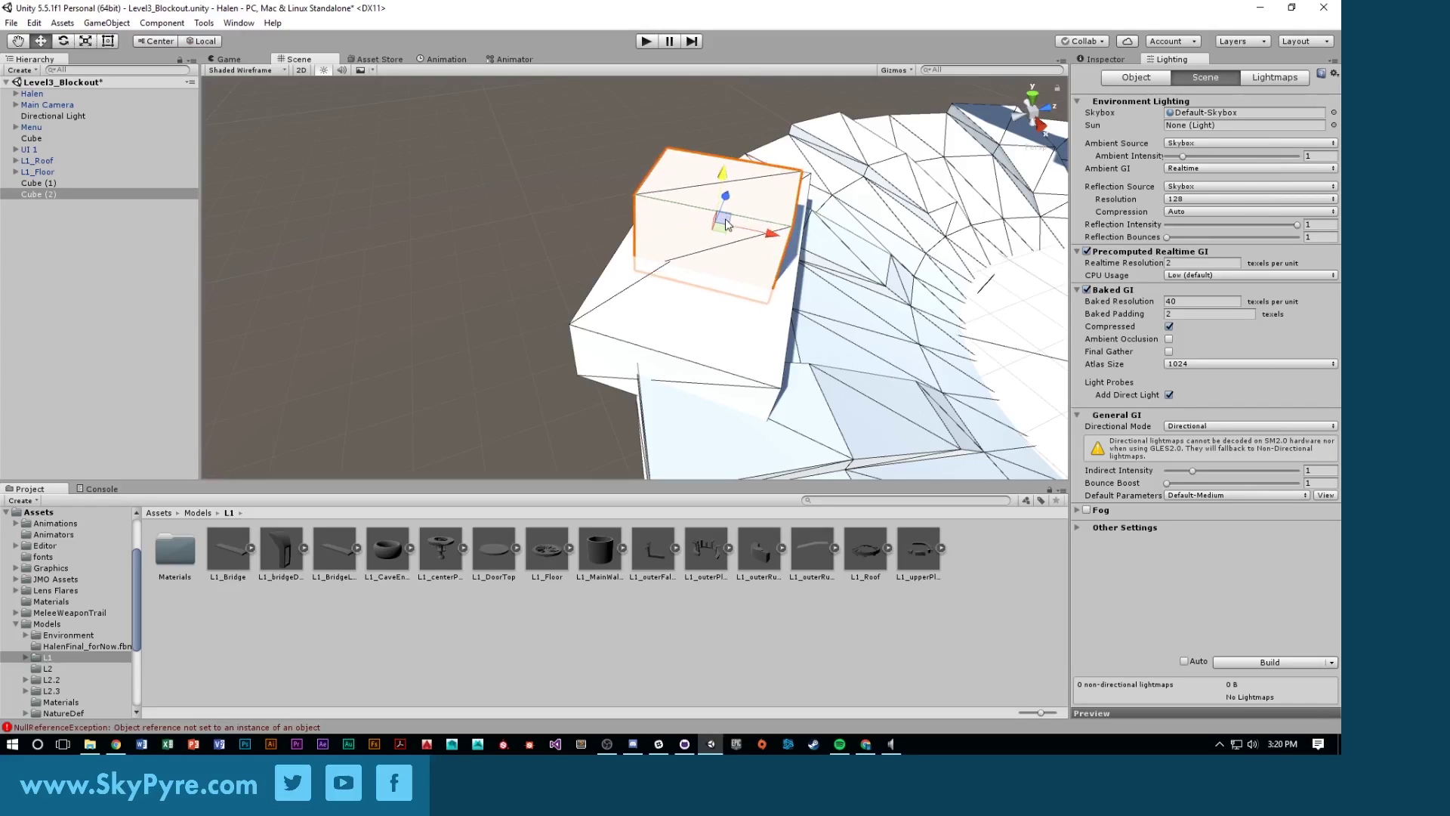
{"action": "left_click_drag", "start_coordinate": [725, 224], "coordinate": [627, 261]}
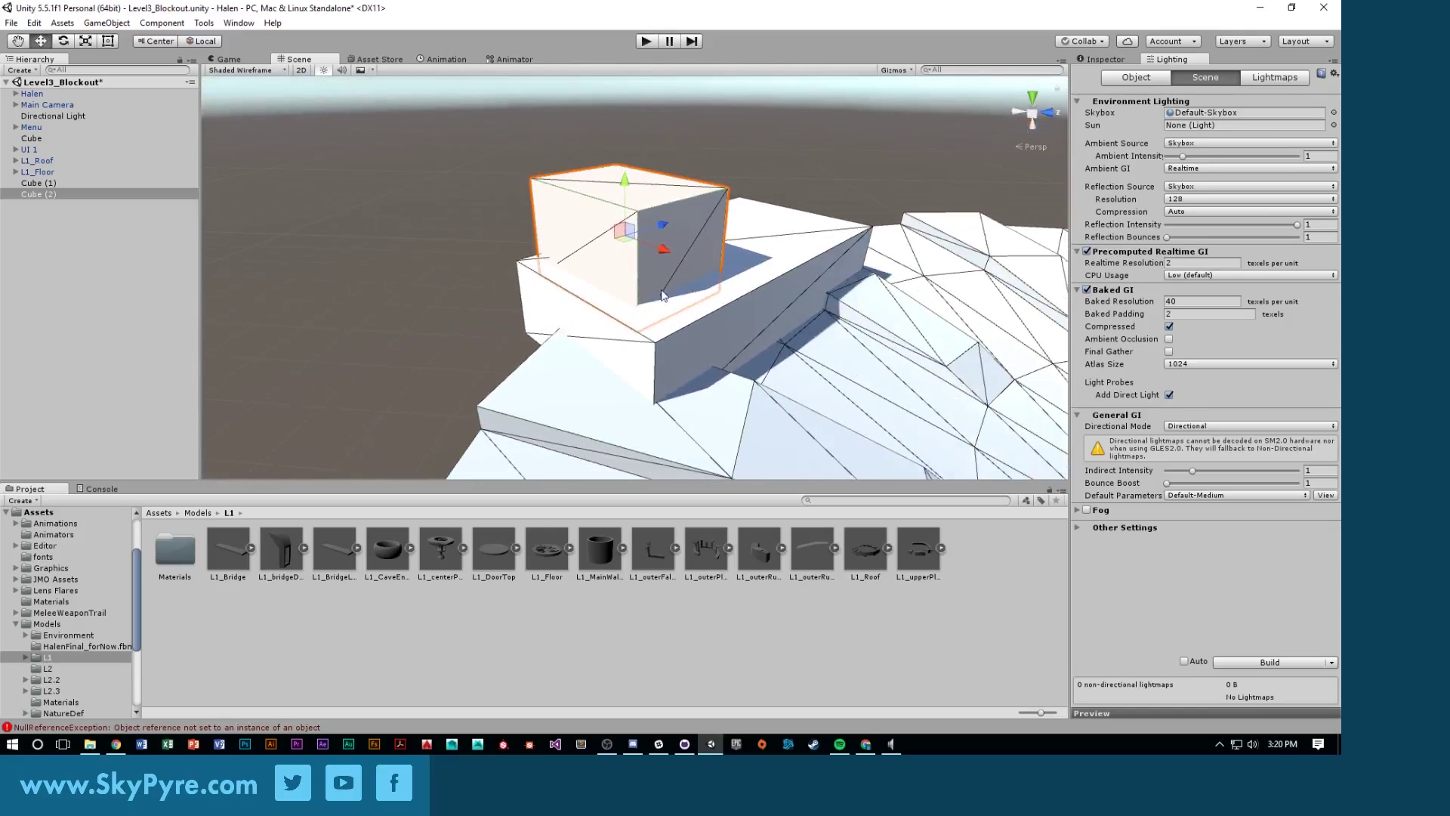
Assign the Terrain tag and the Wall layer to both stacked blocks together
{"action": "left_click", "coordinate": [762, 251]}
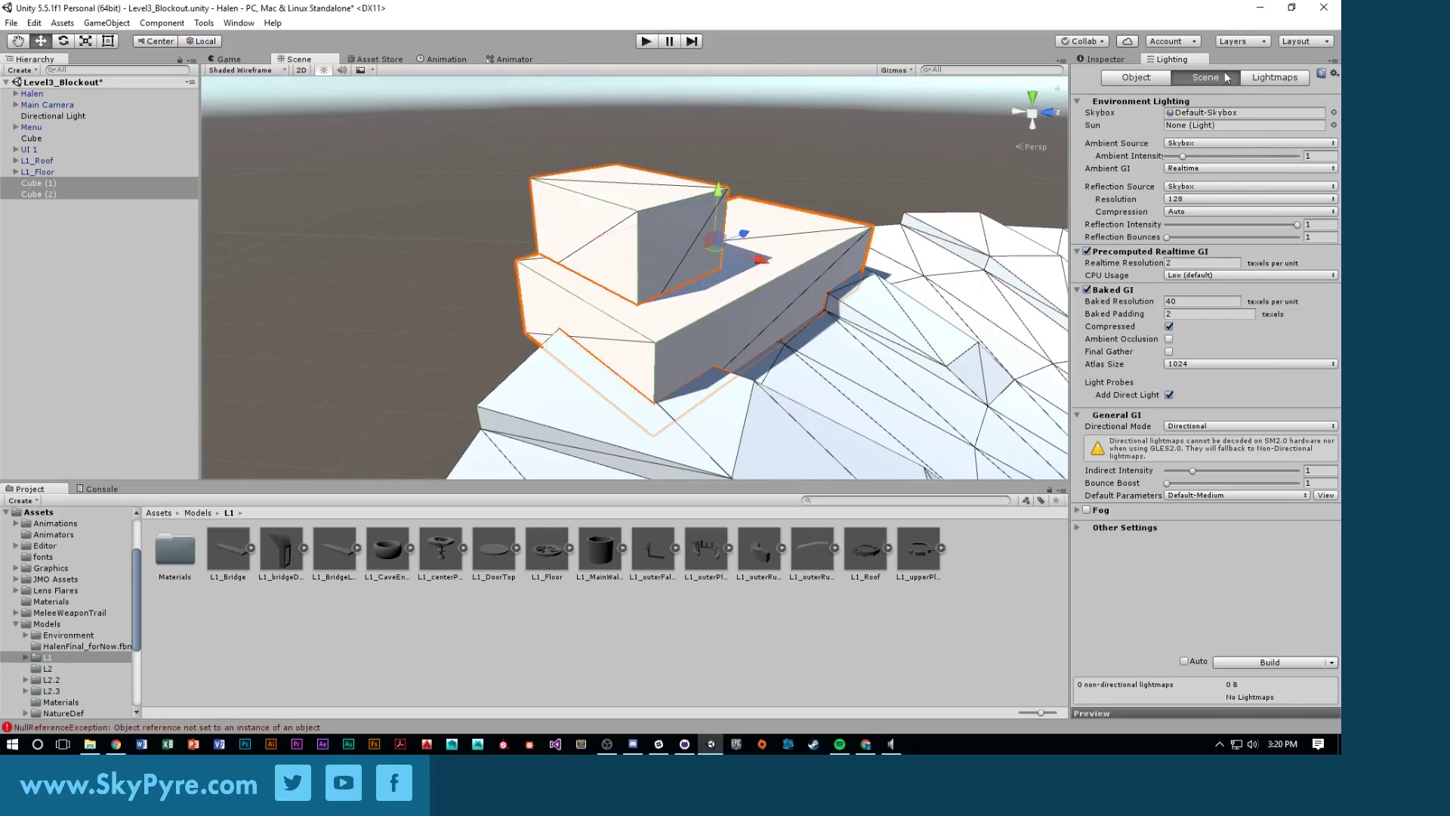
{"action": "left_click", "coordinate": [1103, 59]}
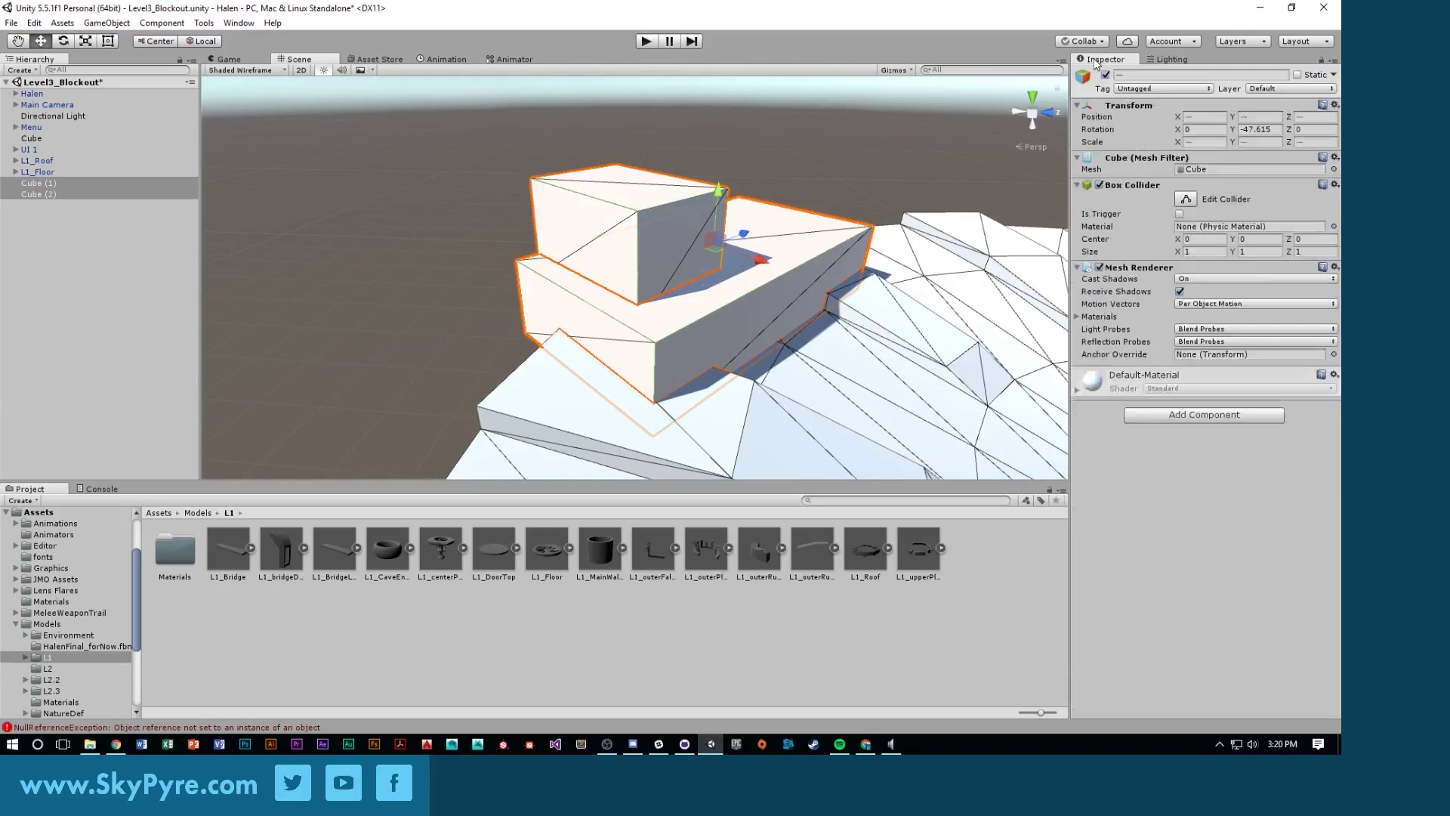
{"action": "left_click", "coordinate": [1174, 89]}
{"action": "left_click", "coordinate": [1168, 257]}
{"action": "left_click", "coordinate": [1271, 89]}
{"action": "left_click", "coordinate": [1263, 182]}
Assign the Terrain tag and the Wall layer to L1_Floor
{"action": "right_click_drag", "start_coordinate": [727, 192], "coordinate": [831, 215]}
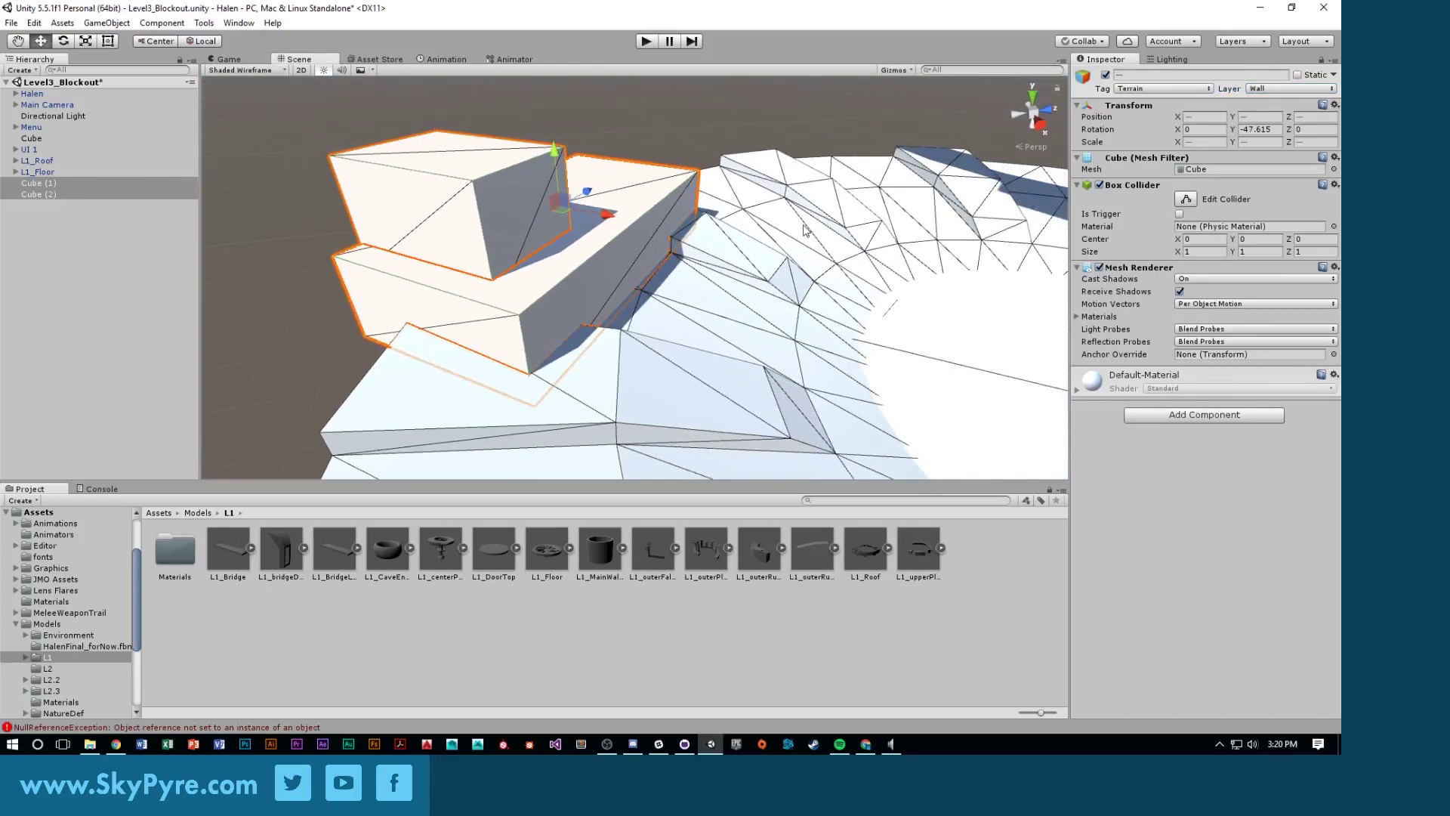
{"action": "left_click", "coordinate": [808, 234]}
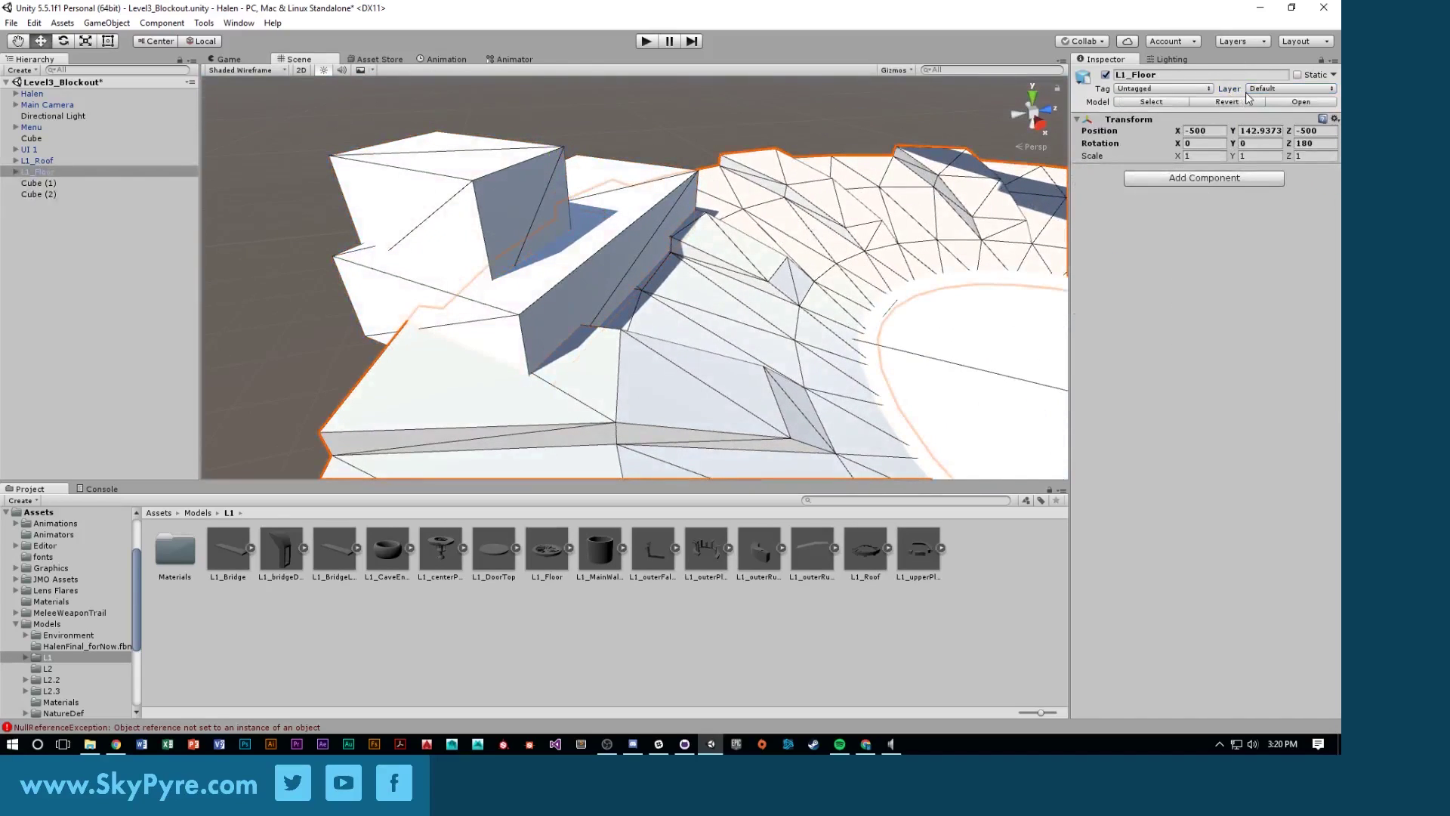
{"action": "left_click", "coordinate": [1168, 89]}
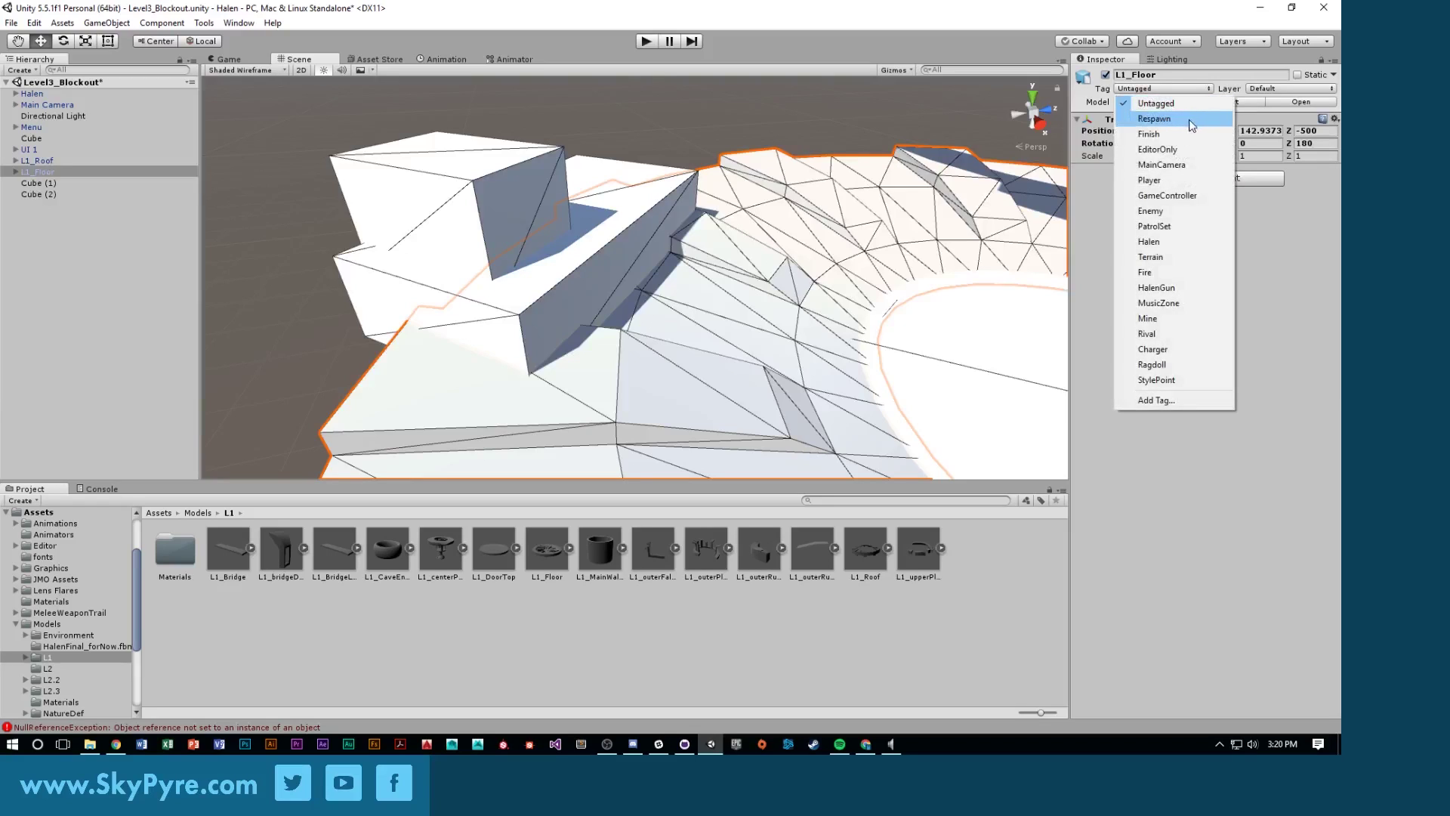
{"action": "left_click", "coordinate": [1172, 255]}
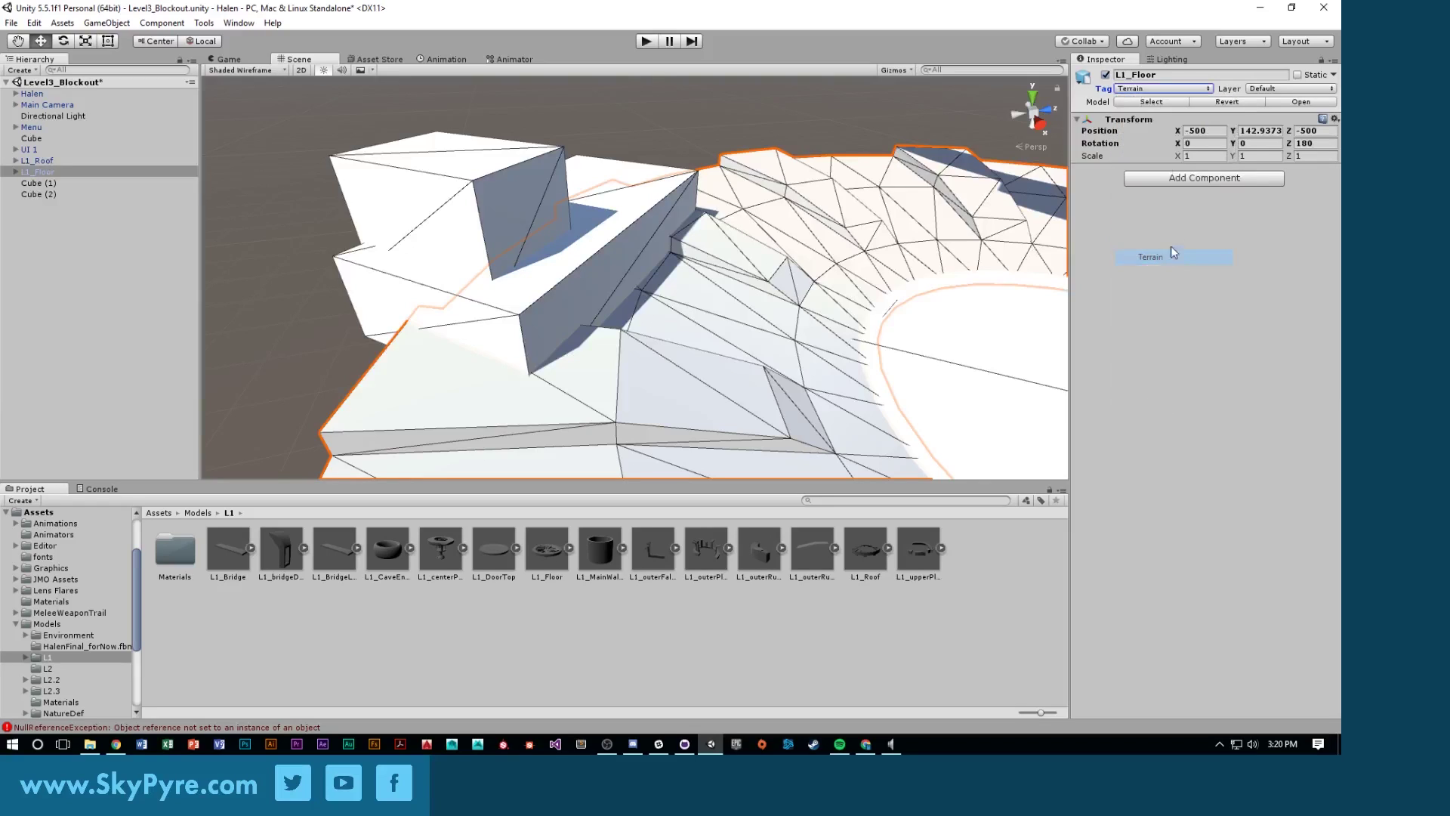
{"action": "left_click", "coordinate": [1262, 90]}
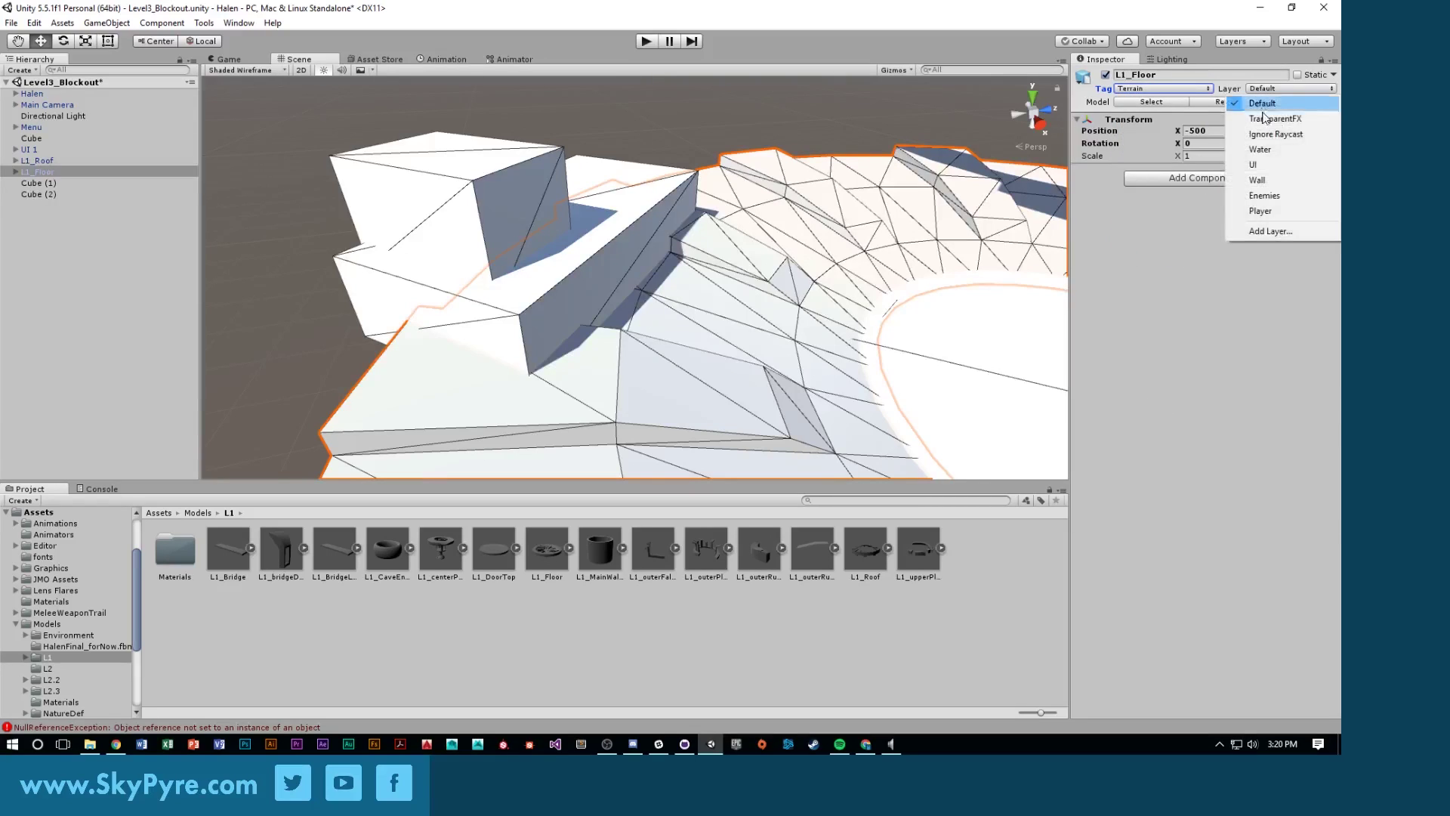
{"action": "left_click", "coordinate": [1258, 181]}
{"action": "left_click", "coordinate": [591, 403]}
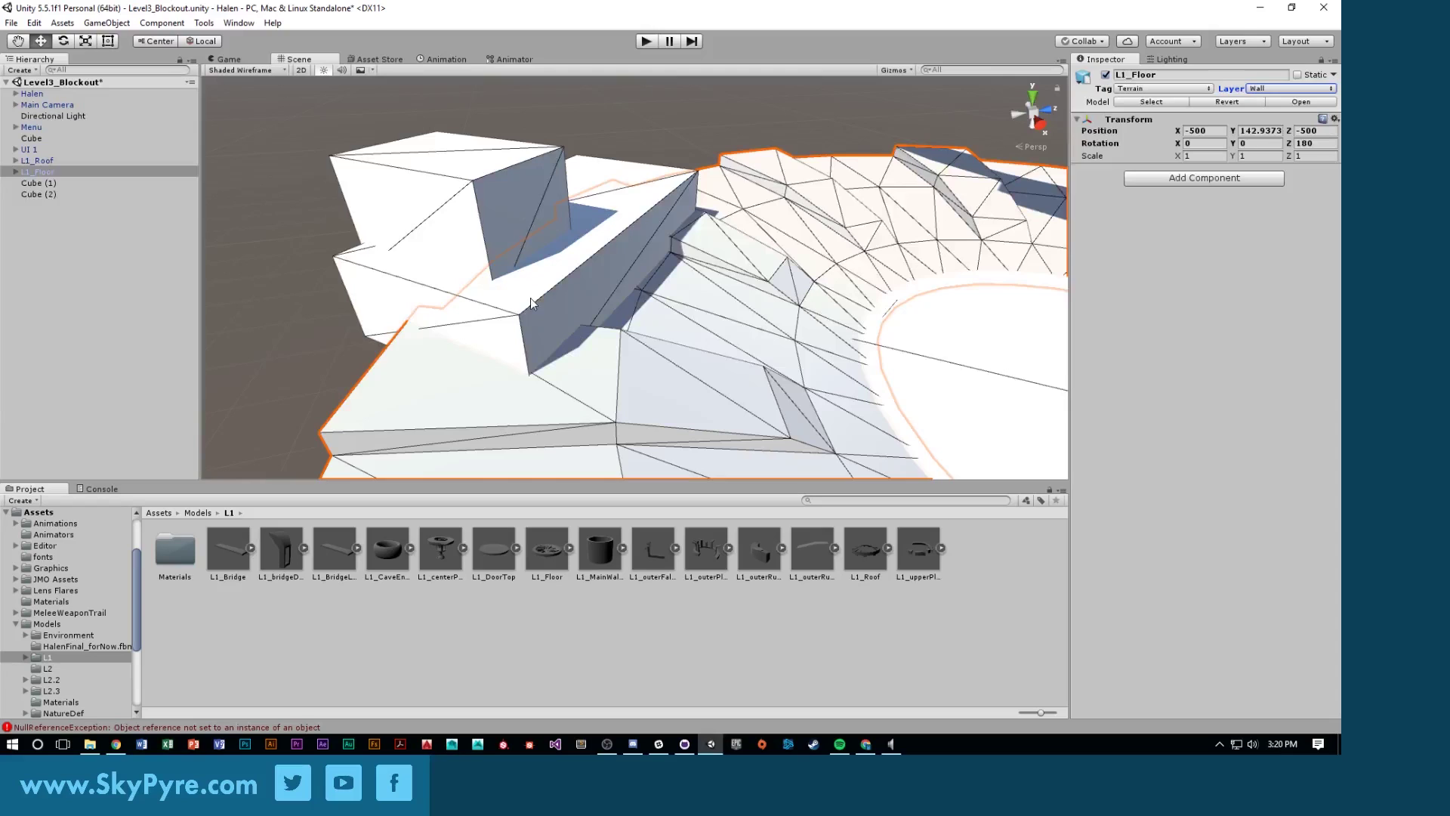
Start a play-test, run the character to the stacked blocks, and jump up onto the wide block
{"action": "left_click", "coordinate": [537, 169]}
{"action": "left_click", "coordinate": [646, 41]}
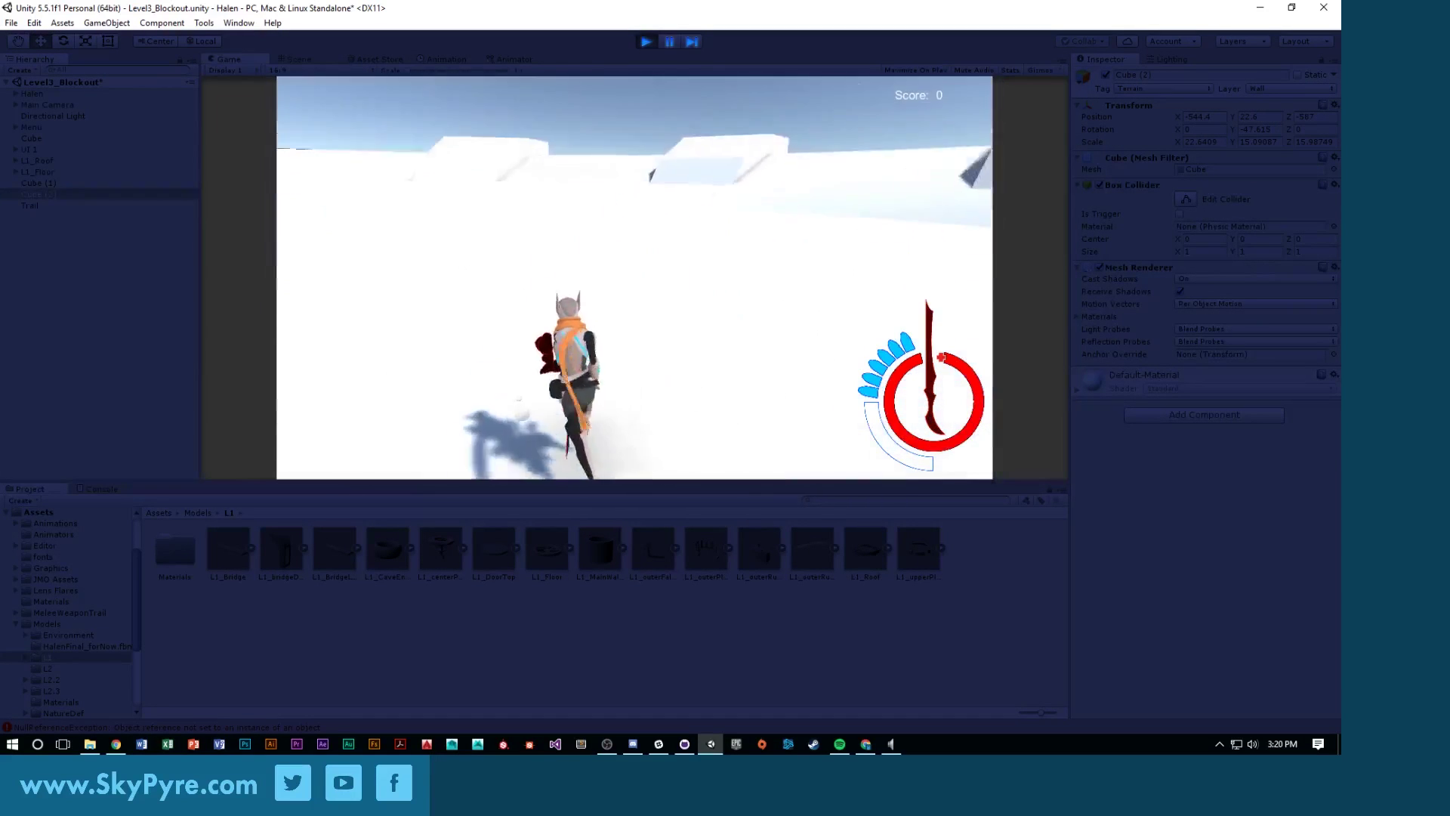
{"action": "key", "text": "w"}
{"action": "key", "text": "shift"}
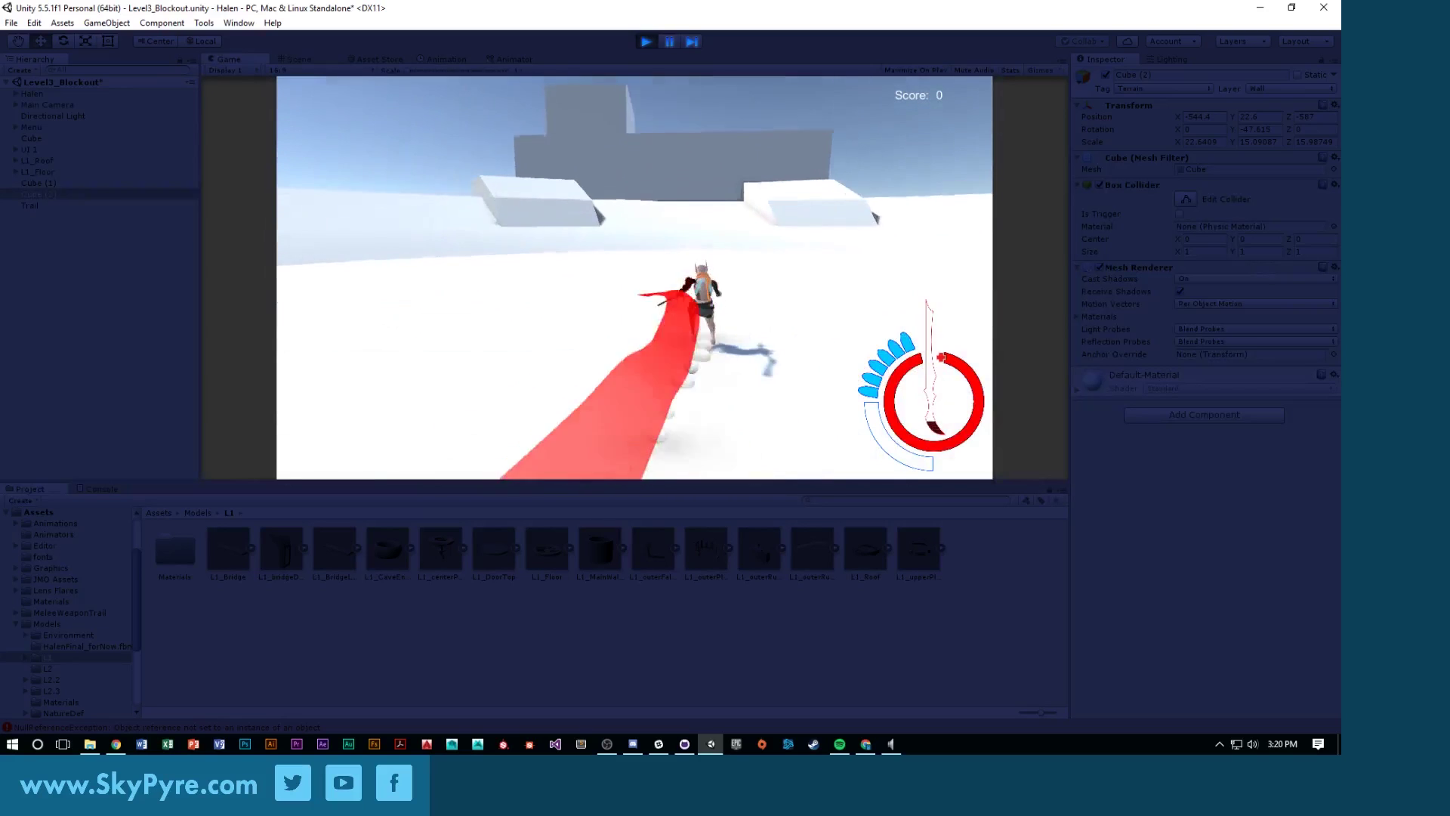
{"action": "key", "text": "space"}
{"action": "key", "text": "space"}
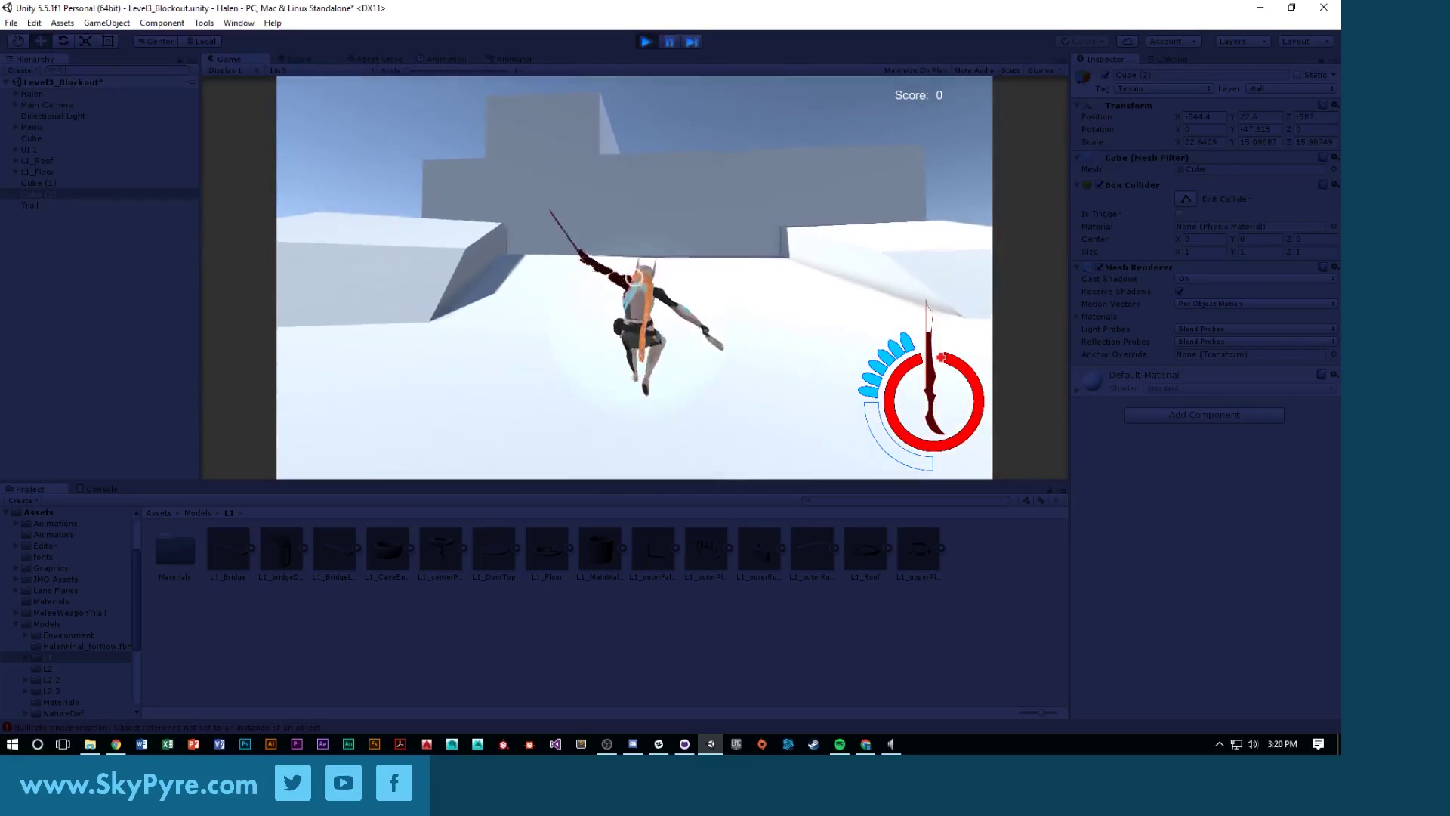
{"action": "key", "text": "w"}
{"action": "key", "text": "space"}
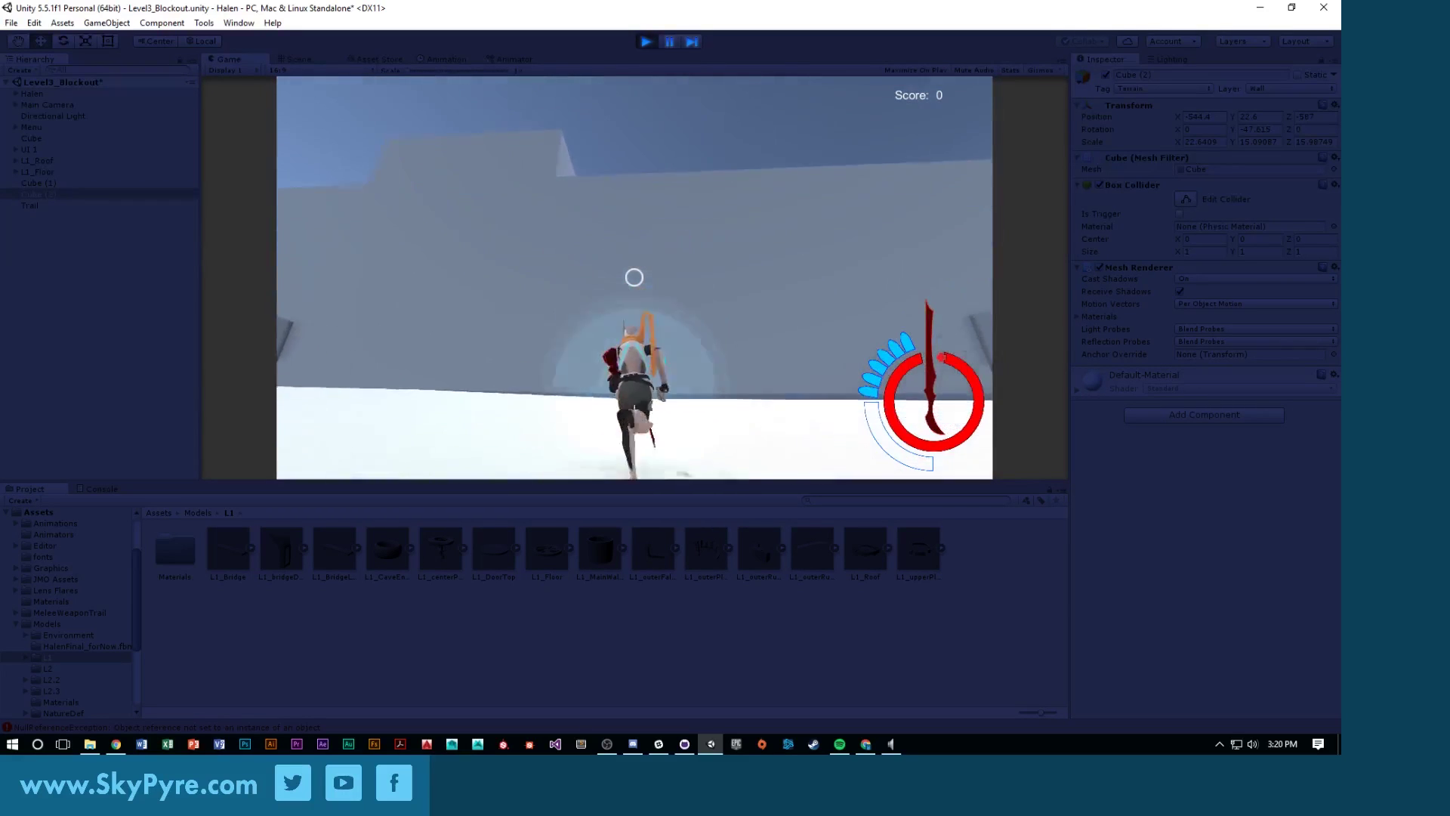
{"action": "key", "text": "space"}
{"action": "key", "text": "w"}
{"action": "key", "text": "space"}
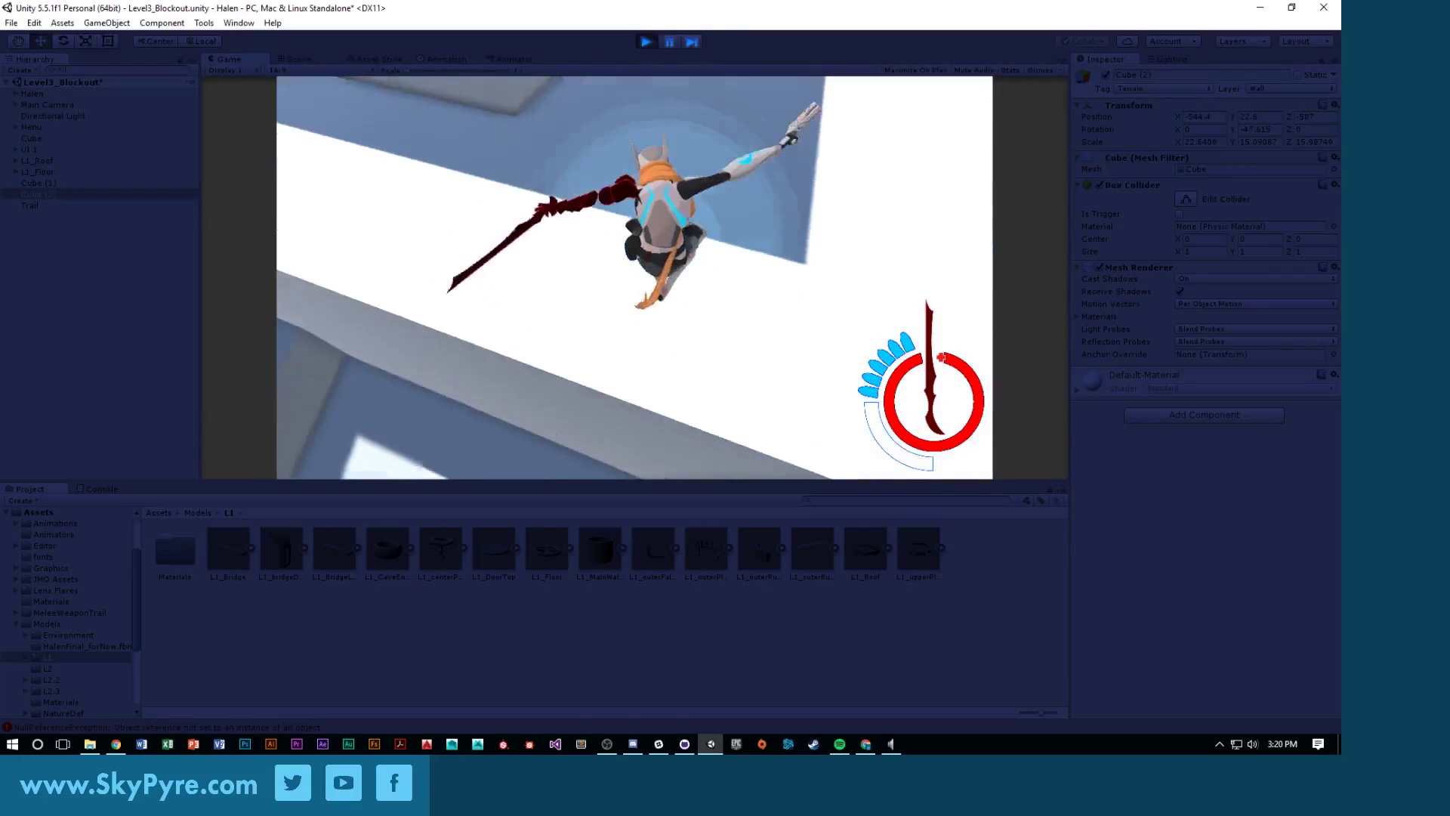
{"action": "key", "text": "w"}
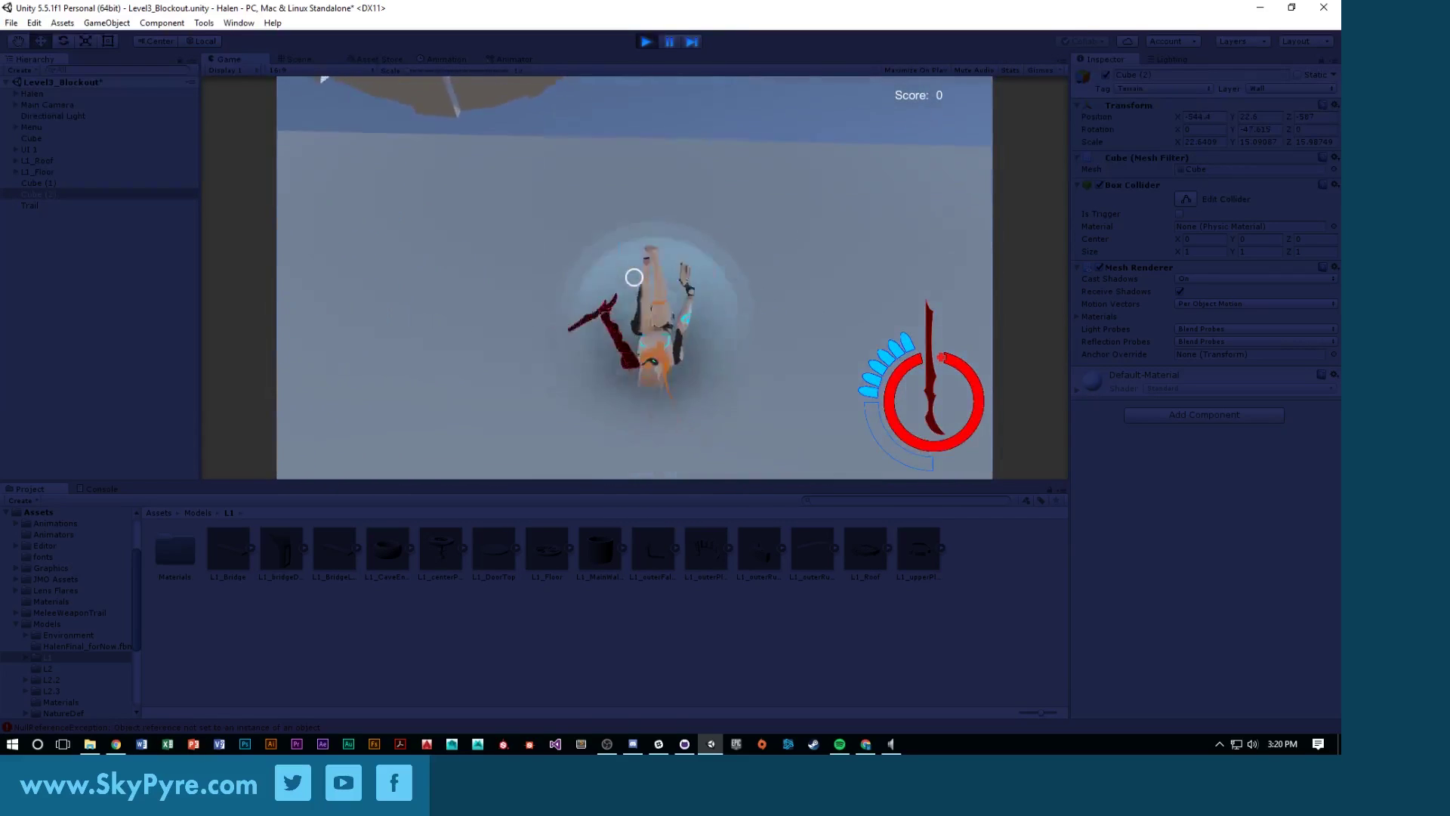
Test jumping, shooting and dashing around the floor and the upper block, and stop the play-test
{"action": "key", "text": "space"}
{"action": "key", "text": "w"}
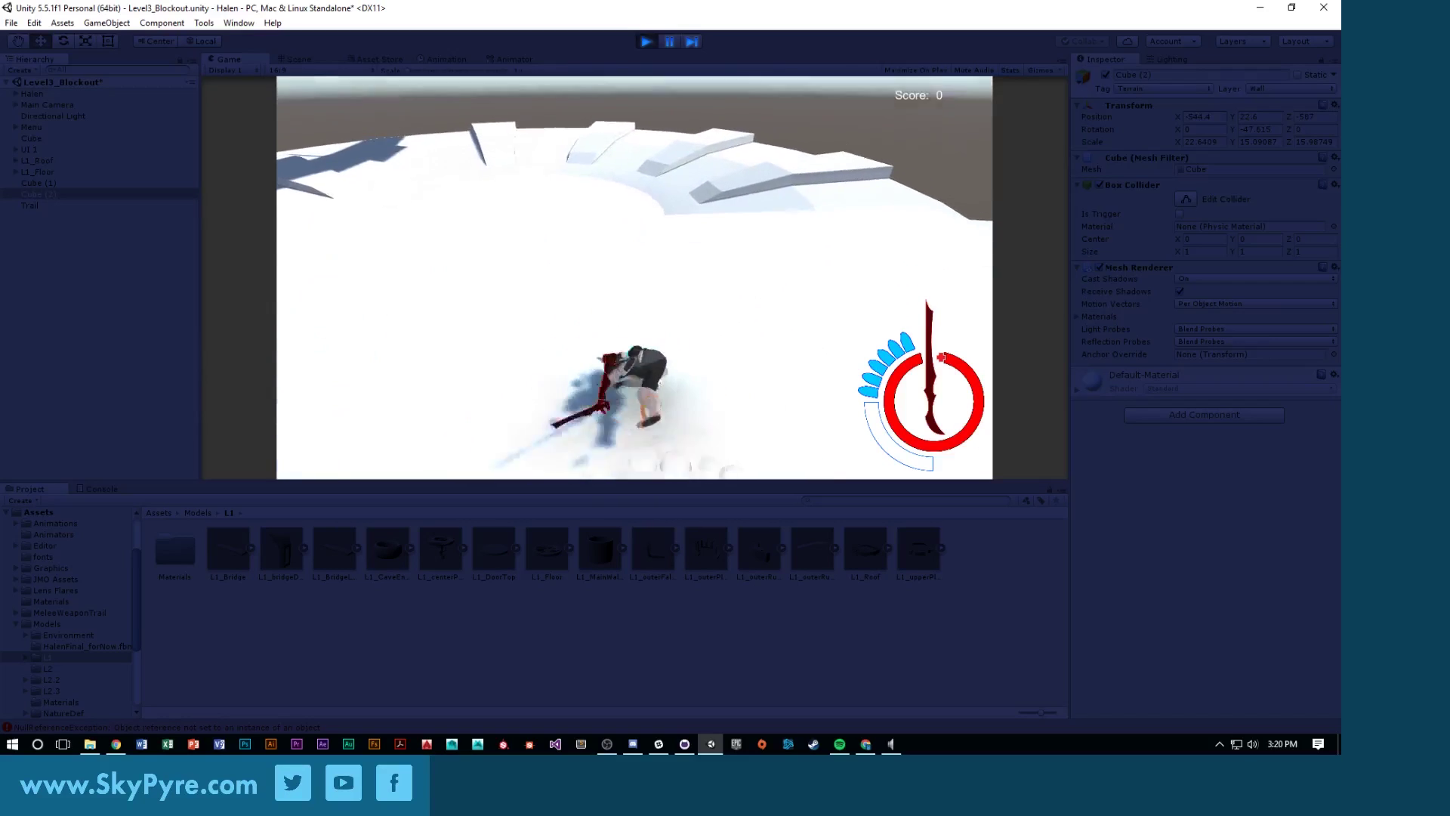
{"action": "key", "text": "w"}
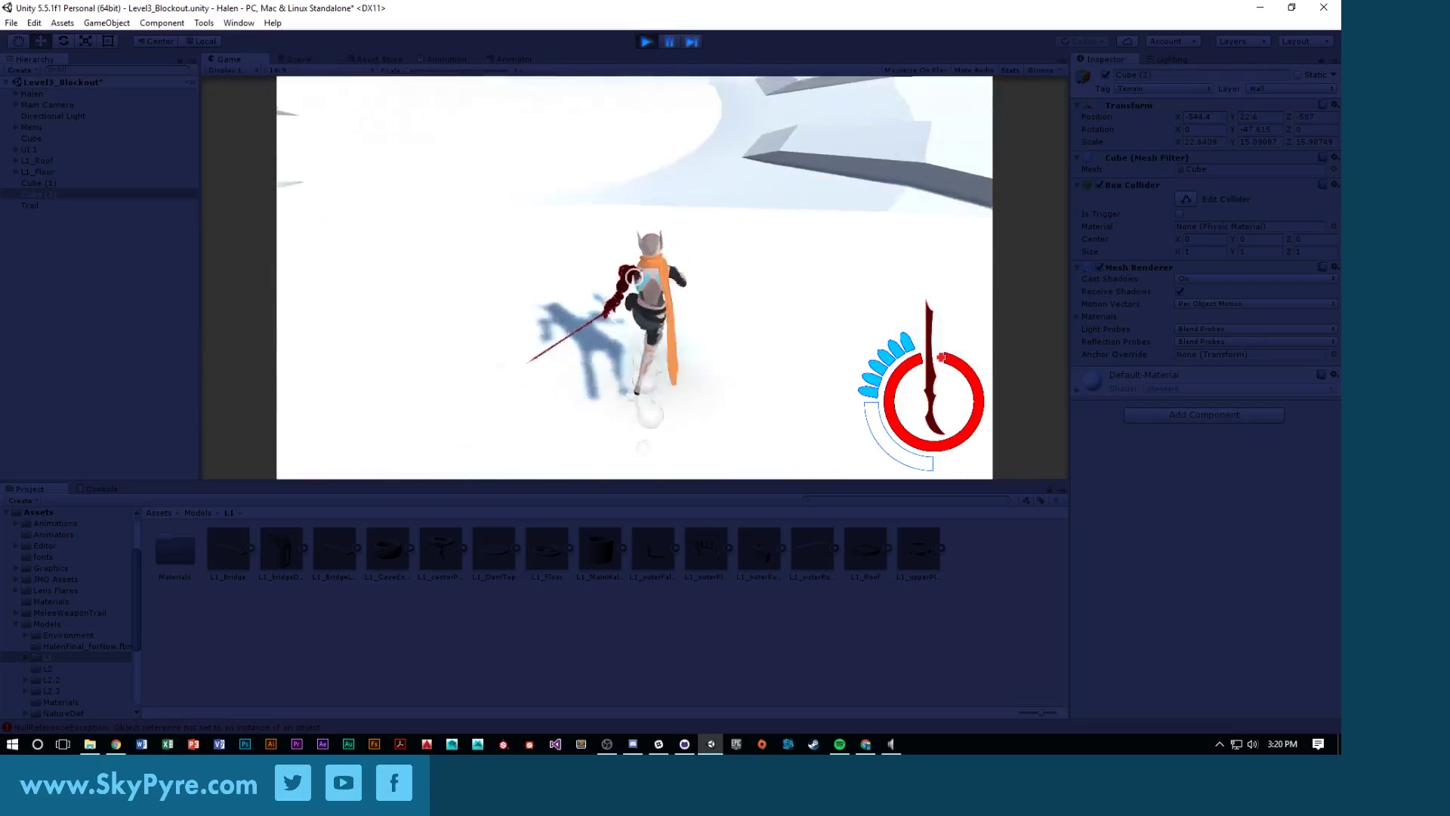
{"action": "key", "text": "space"}
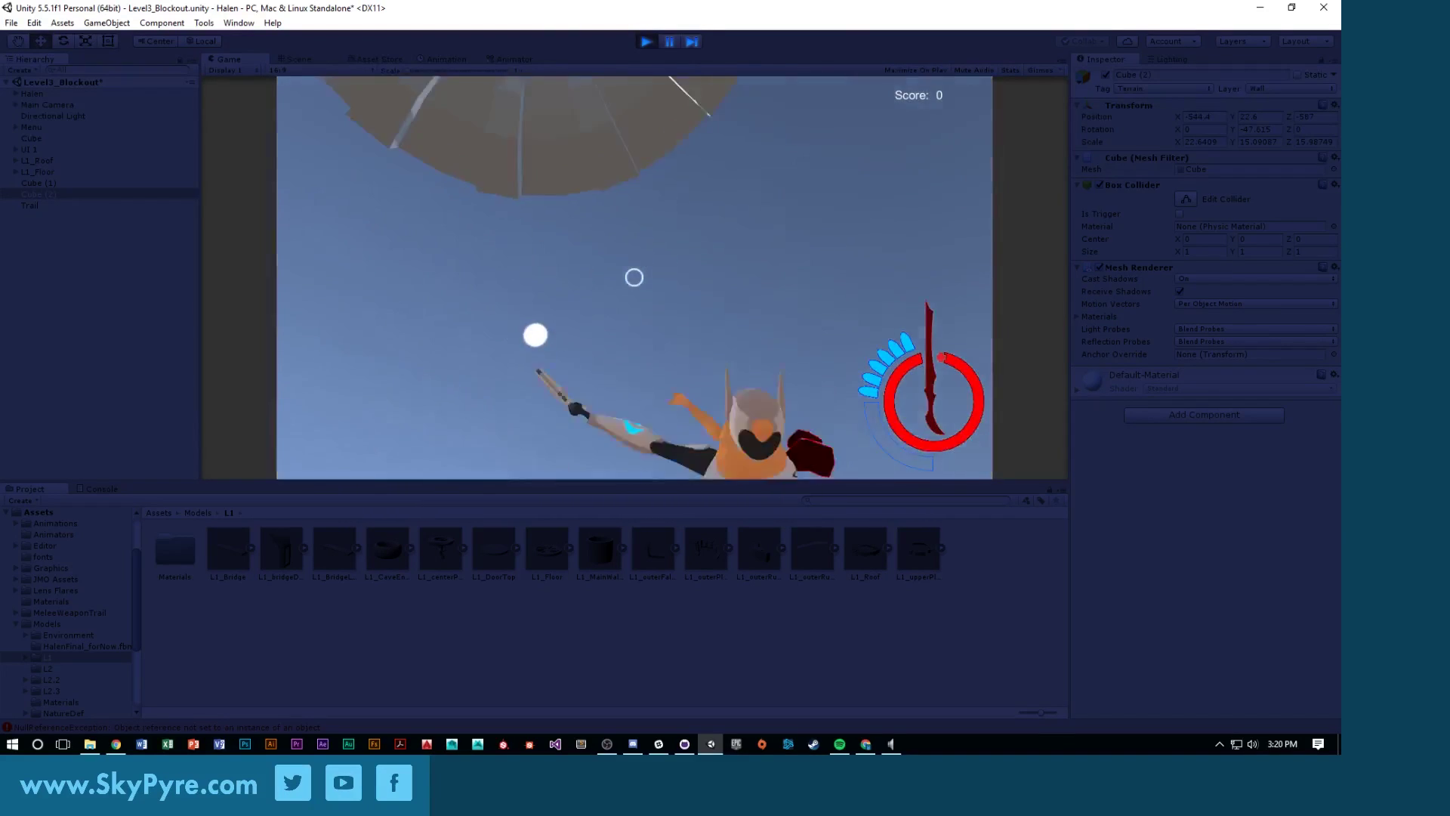
{"action": "left_click", "coordinate": [634, 277]}
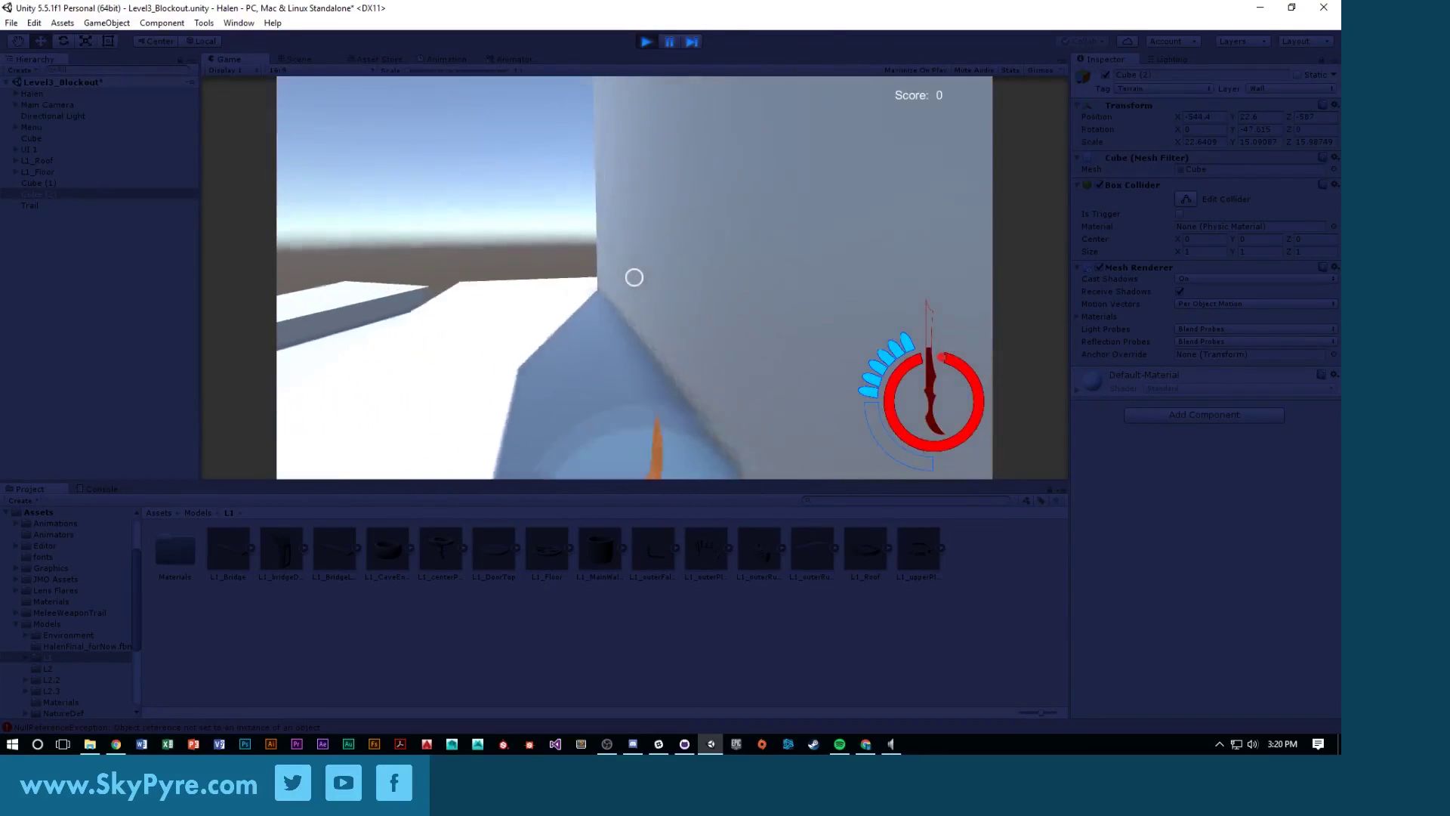
{"action": "key", "text": "w"}
{"action": "key", "text": "w"}
{"action": "left_click", "coordinate": [635, 279]}
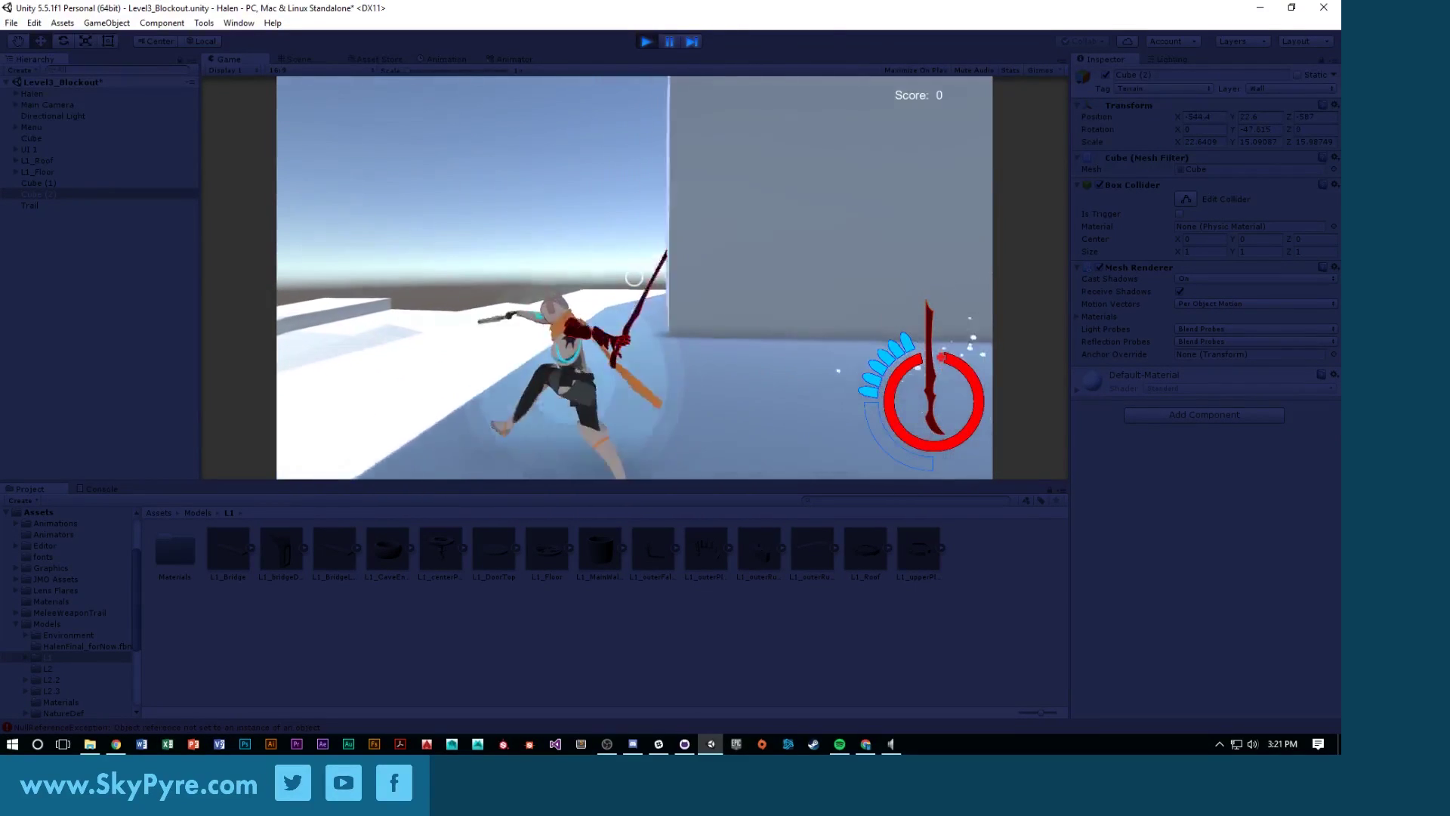
{"action": "key", "text": "space"}
{"action": "left_click", "coordinate": [635, 277]}
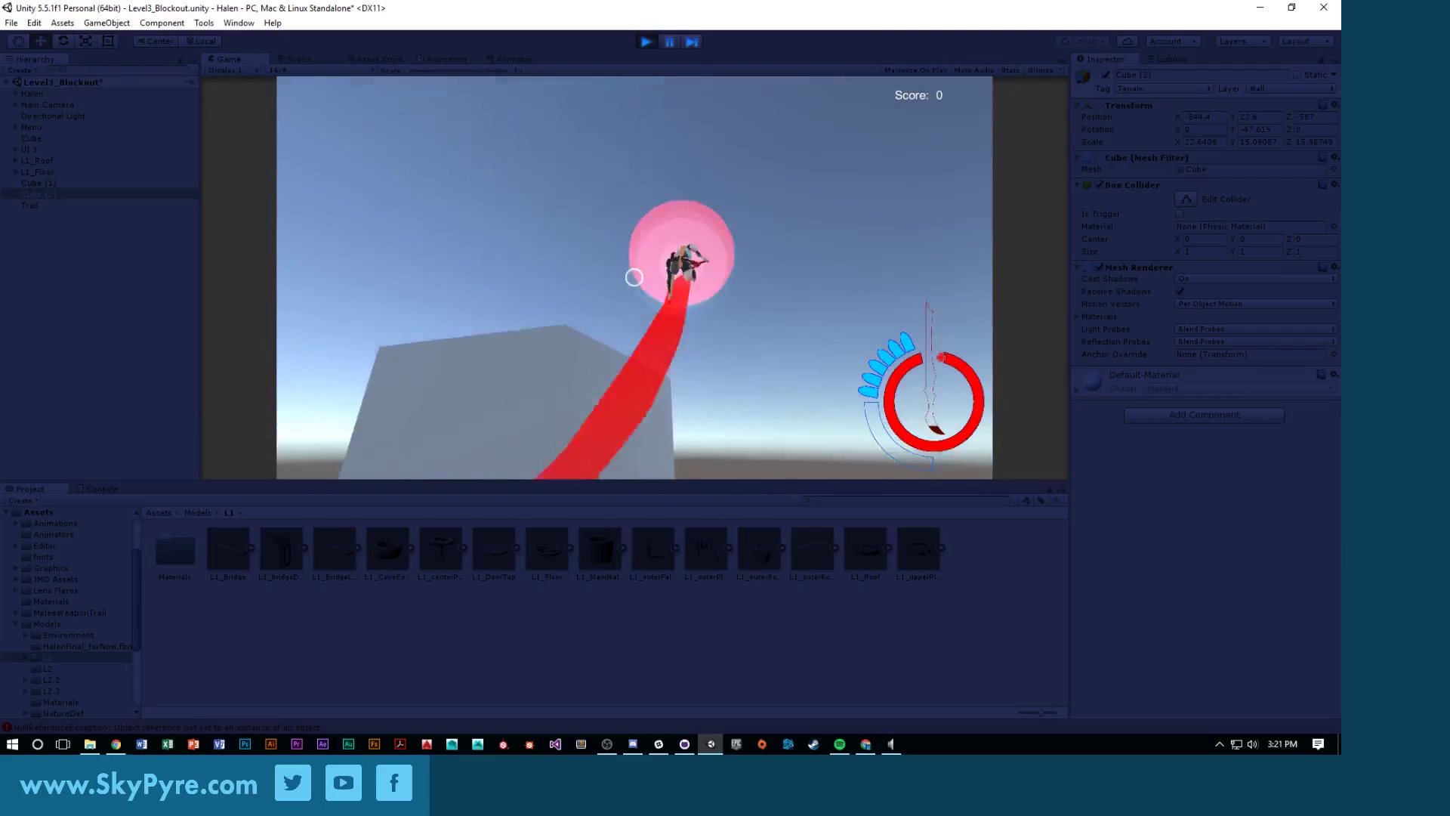
{"action": "key", "text": "w"}
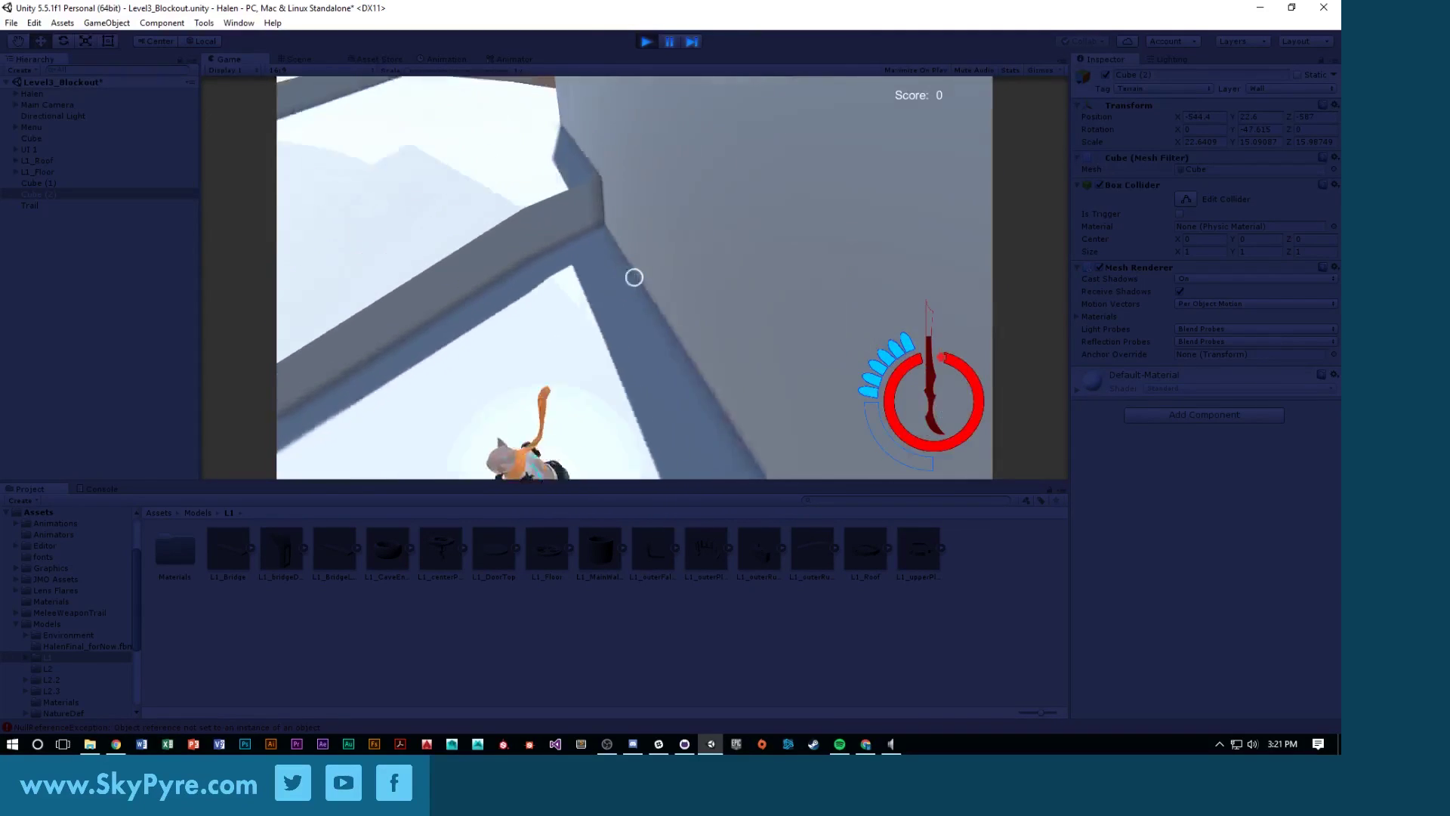
{"action": "key", "text": "Escape"}
{"action": "left_click", "coordinate": [646, 41]}
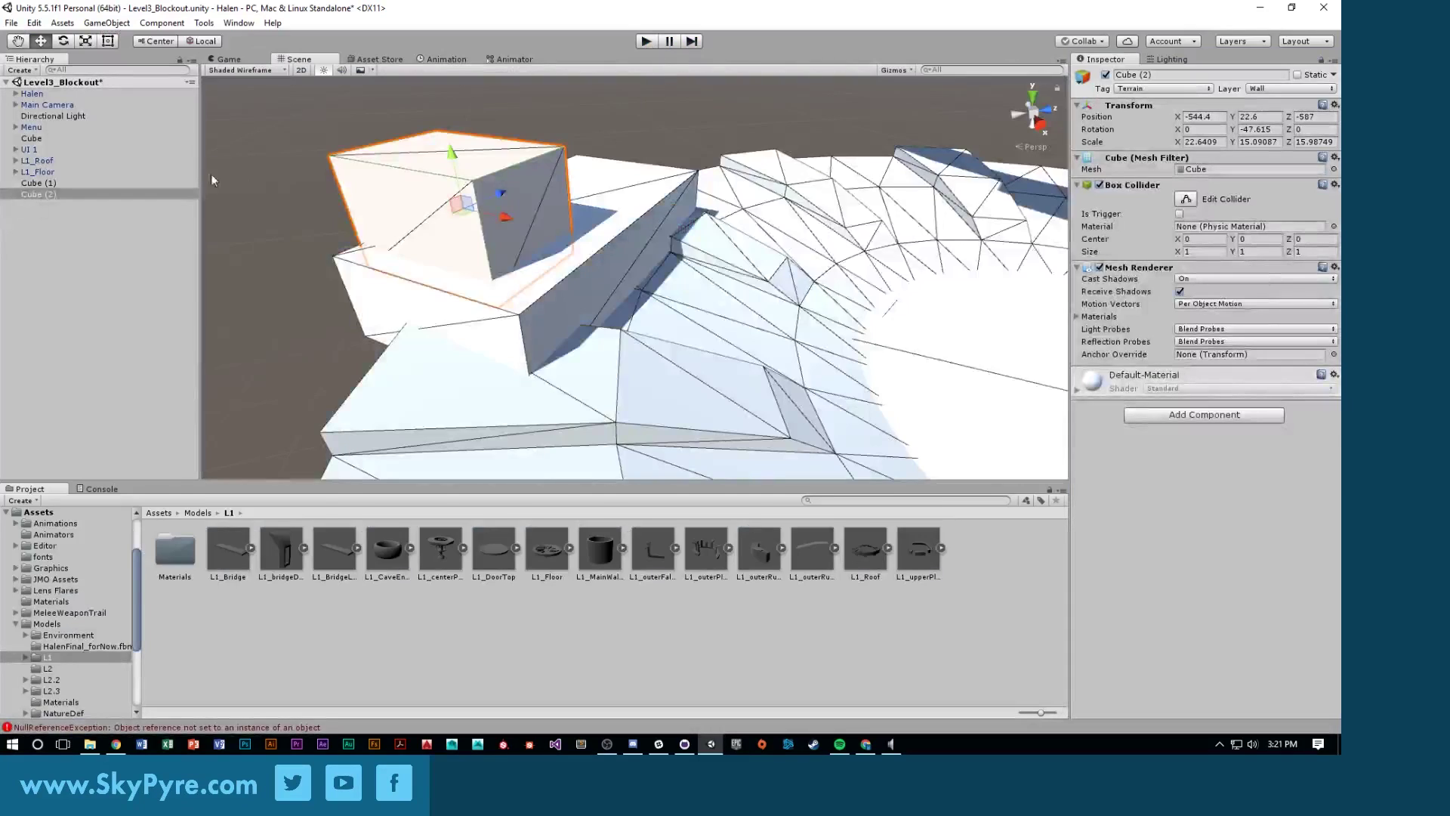
Enable the Crease Shading and Edge Detection scripts on the Main Camera
{"action": "left_click", "coordinate": [39, 105]}
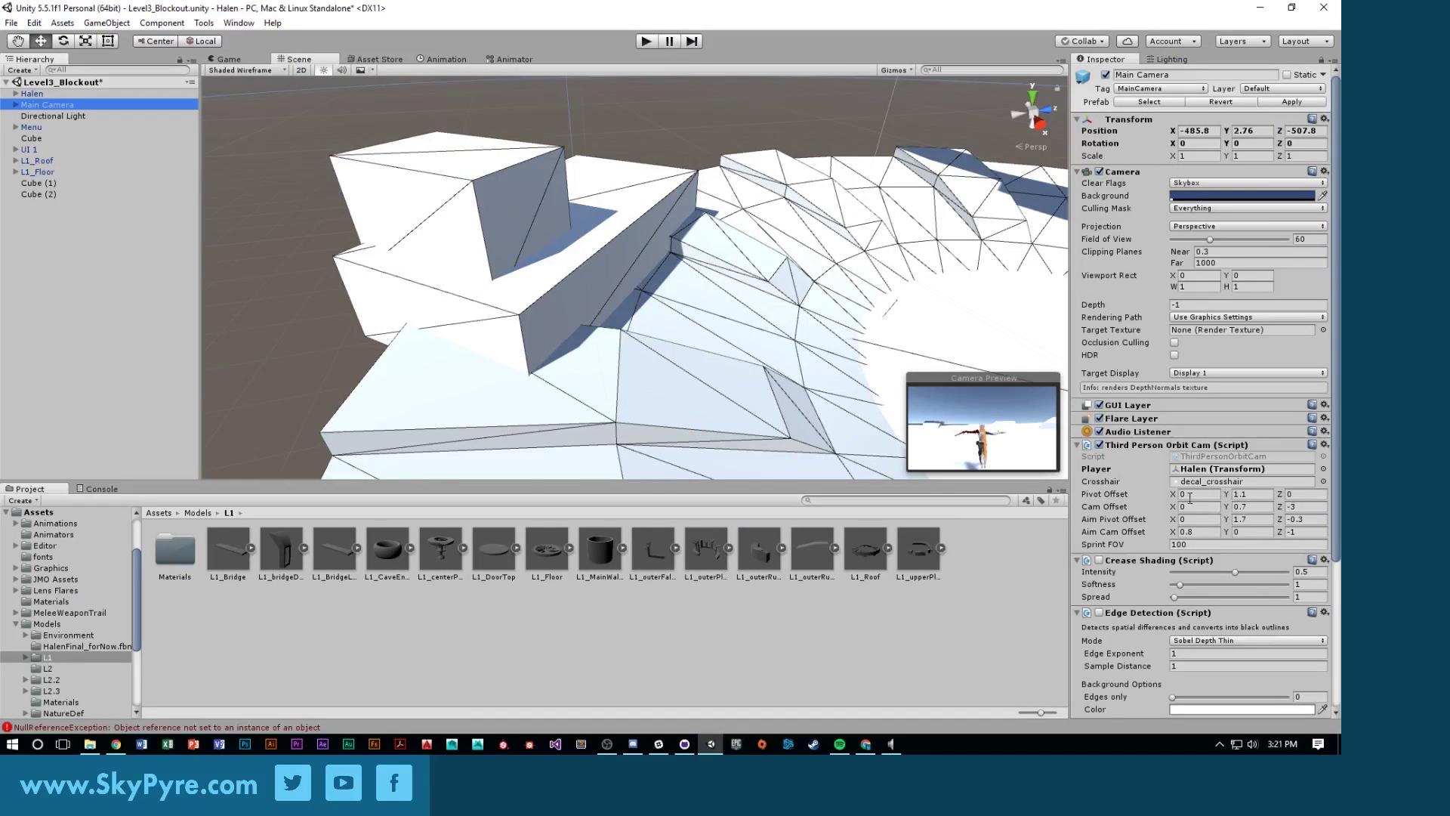
{"action": "left_click", "coordinate": [1100, 560]}
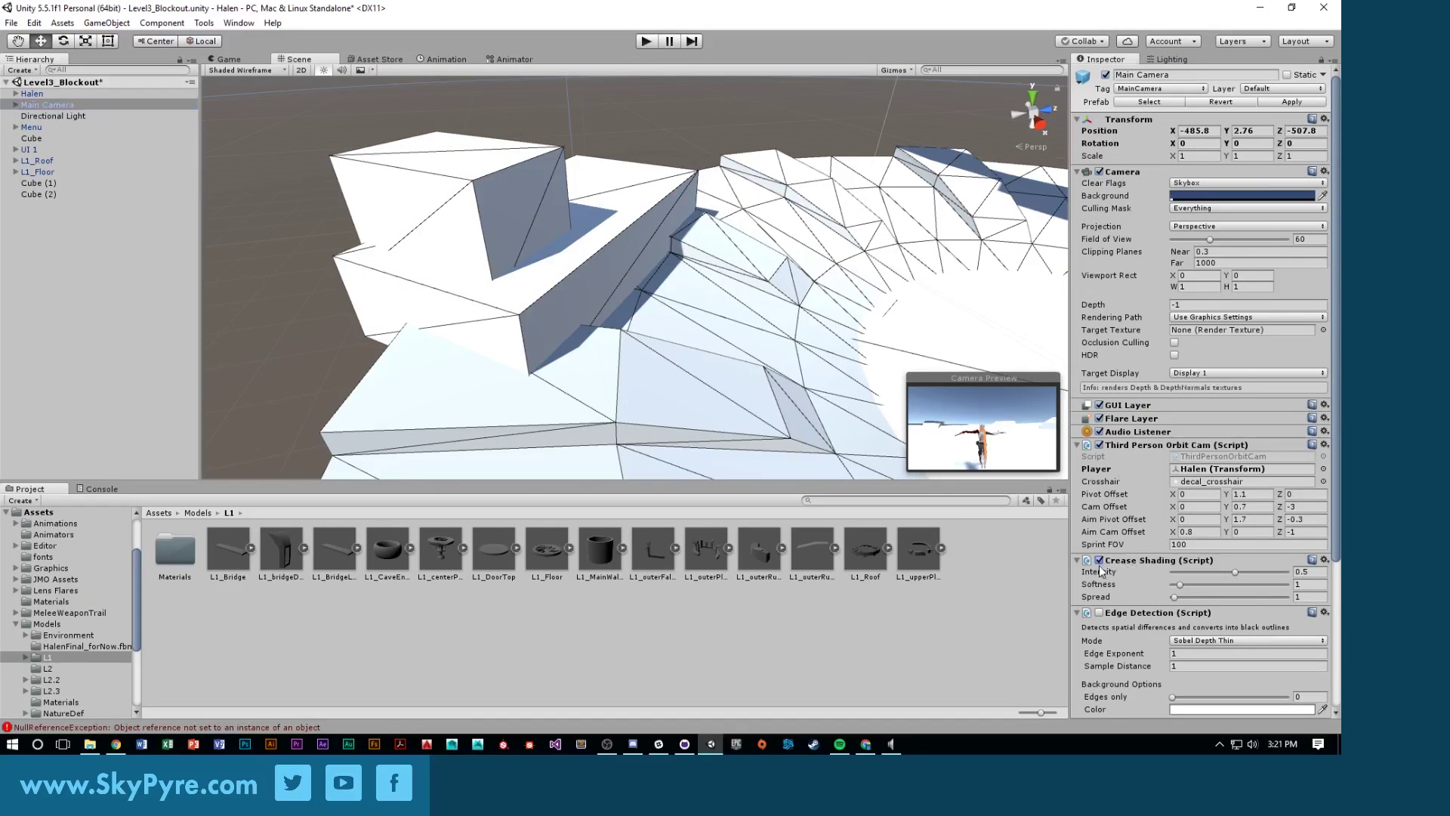
{"action": "left_click", "coordinate": [1100, 613]}
Play-test with the camera effects enabled, running across the floor and jumping up onto the wide block
{"action": "left_click", "coordinate": [646, 42]}
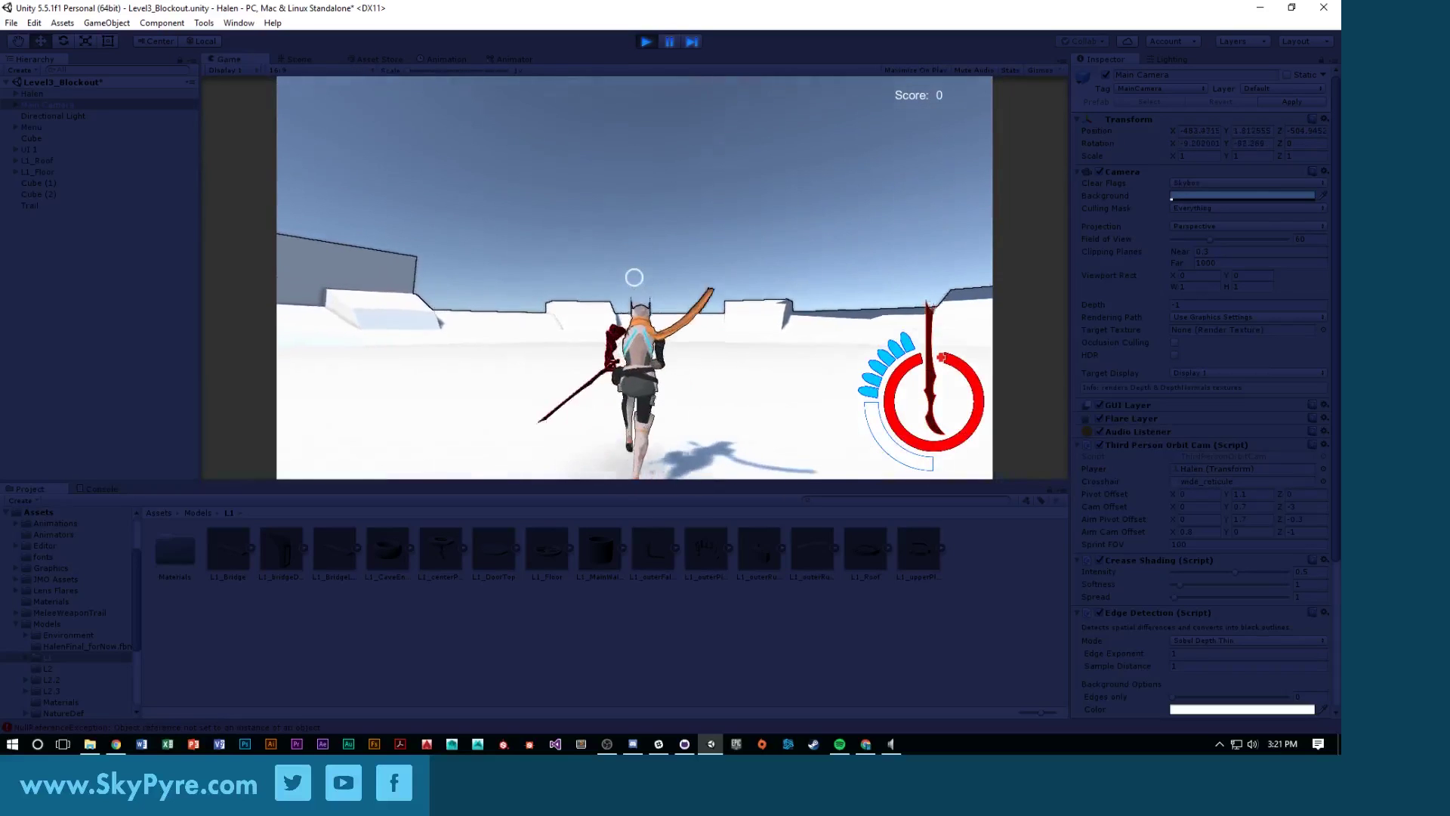
{"action": "left_click", "coordinate": [634, 277]}
{"action": "key", "text": "space"}
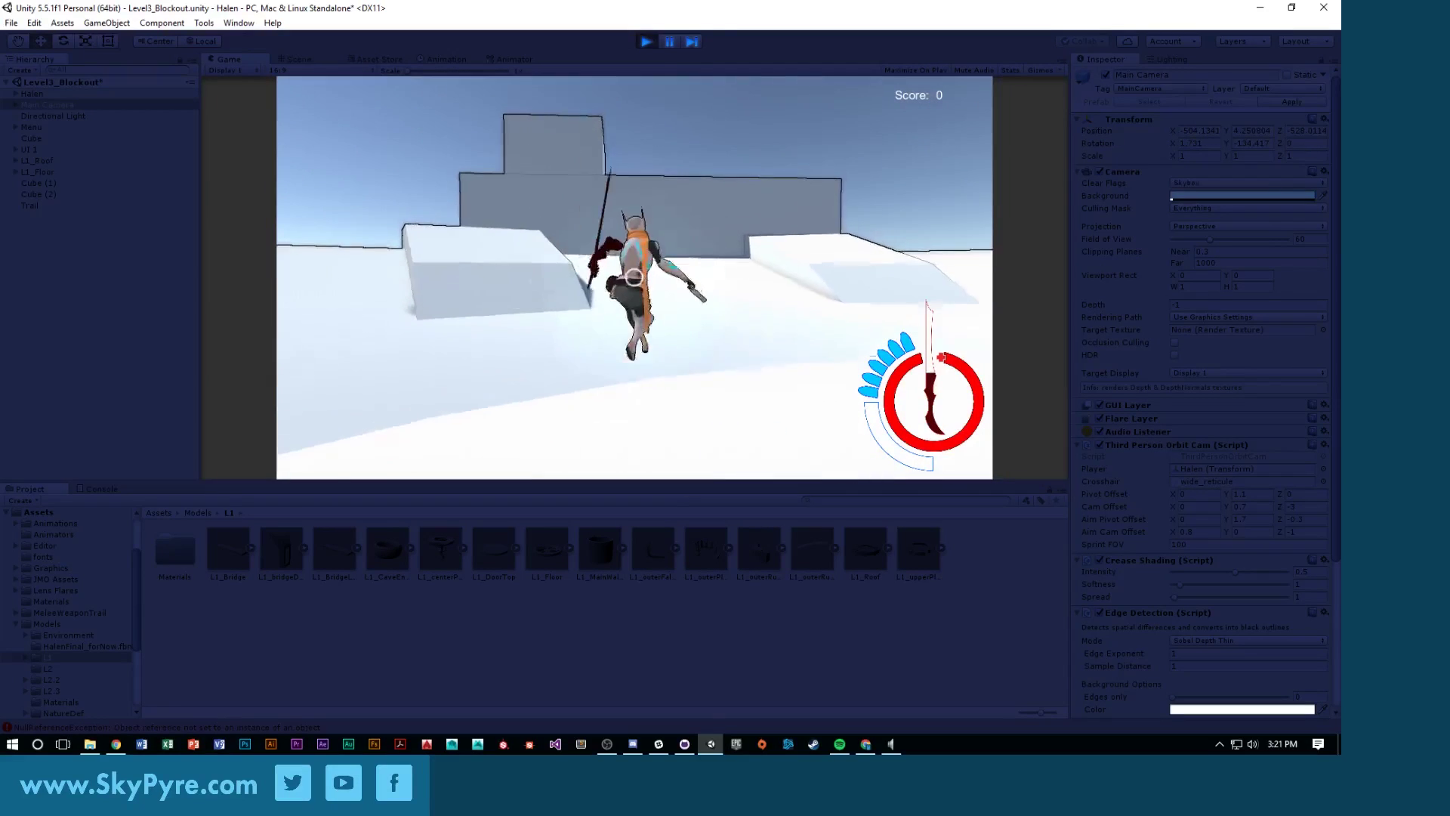
{"action": "key", "text": "w"}
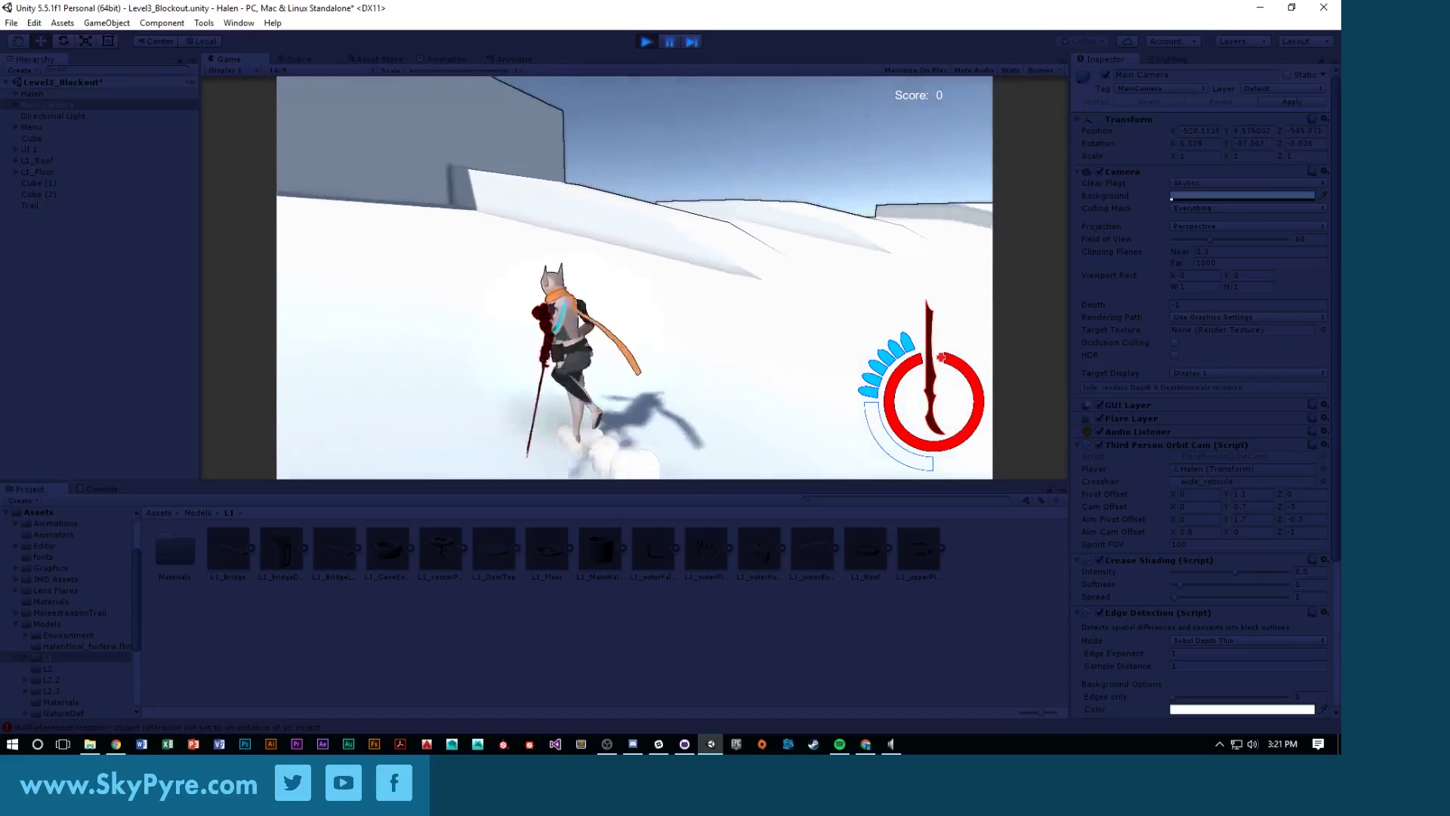
{"action": "key", "text": "space"}
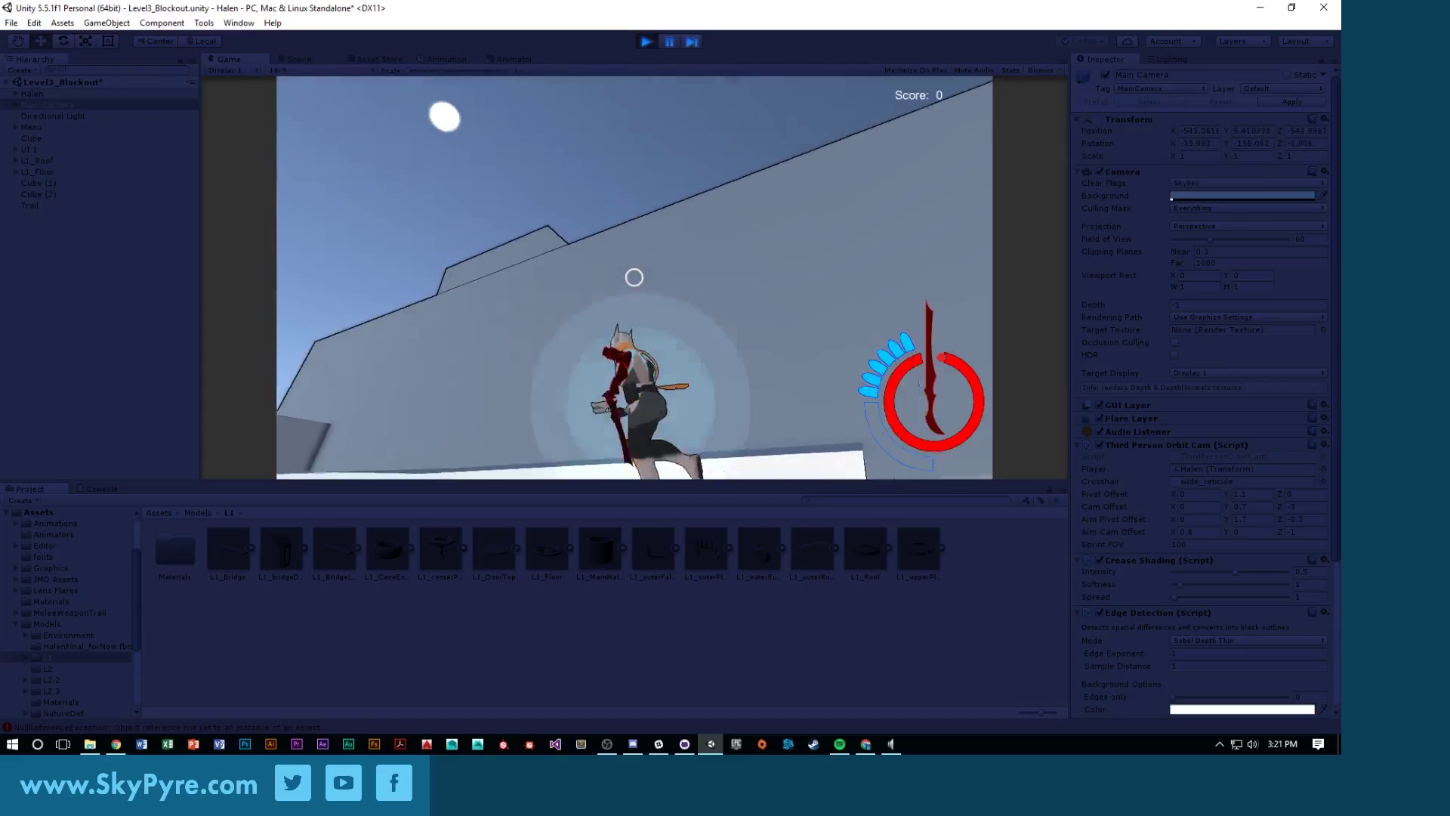
{"action": "key", "text": "w"}
{"action": "key", "text": "space"}
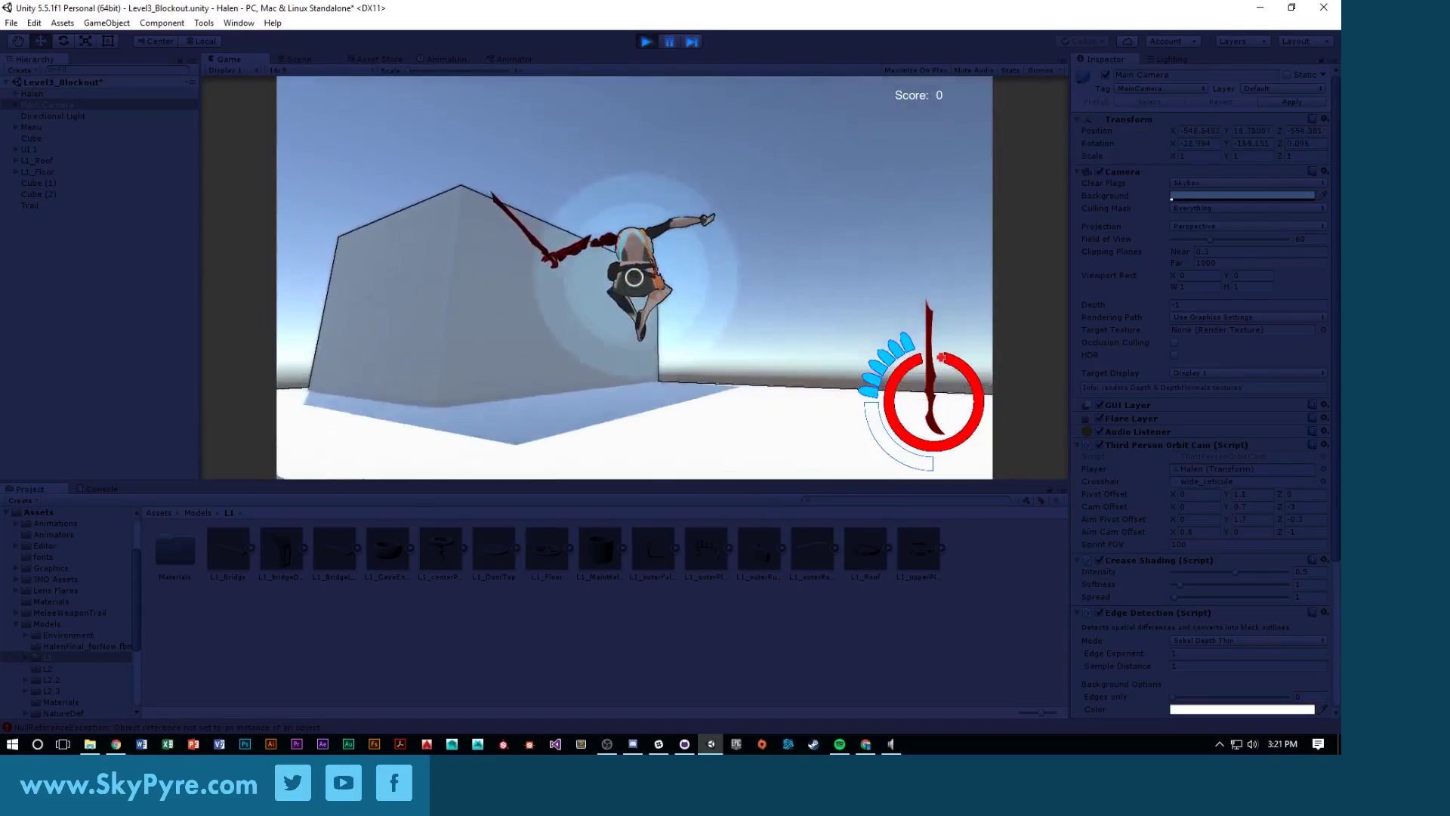
Shoot at and climb the upper block, end the play-test, and look over the Main Camera's remaining effect components
{"action": "key", "text": "w"}
{"action": "left_click", "coordinate": [634, 277]}
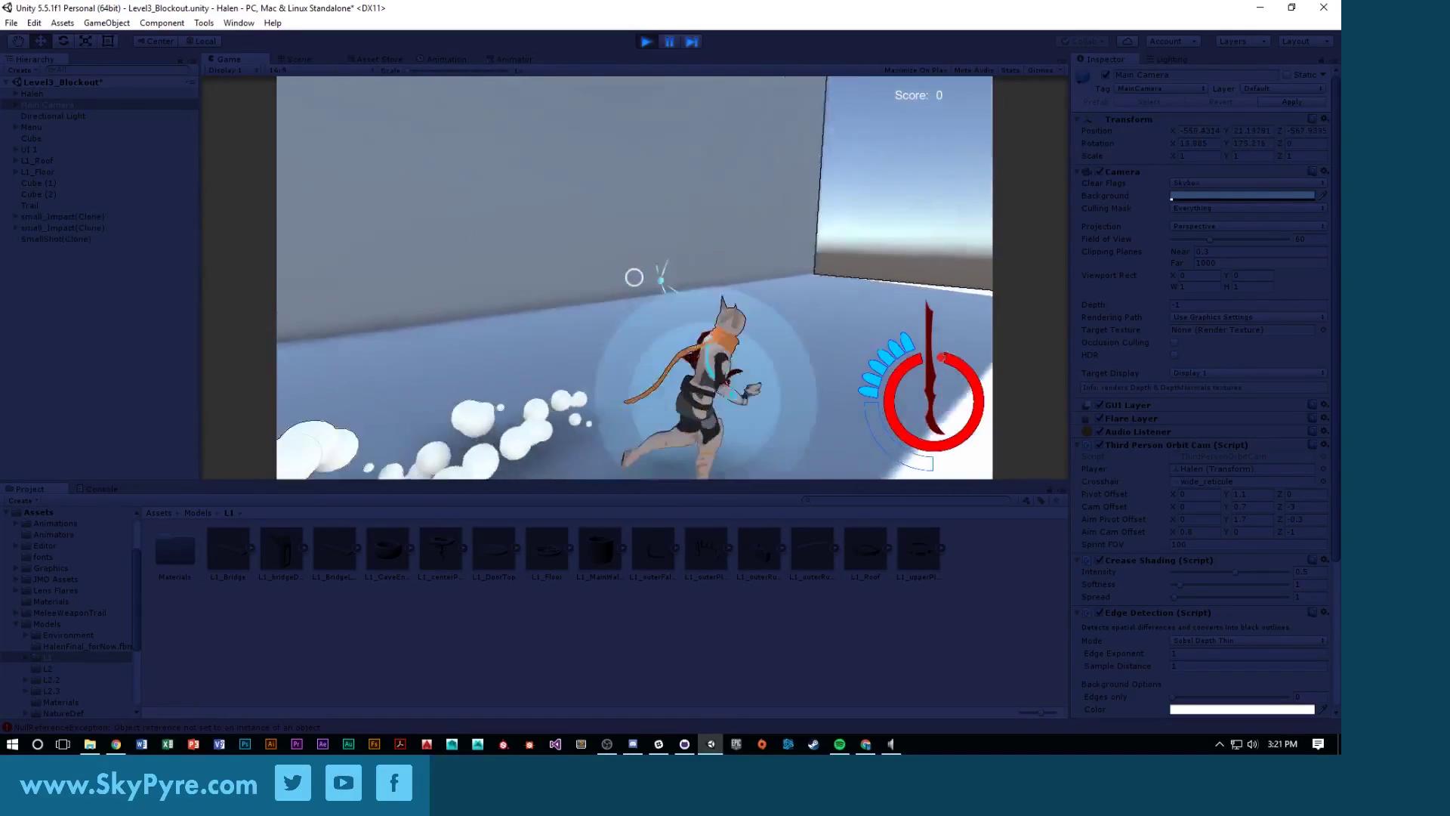
{"action": "key", "text": "space"}
{"action": "key", "text": "space"}
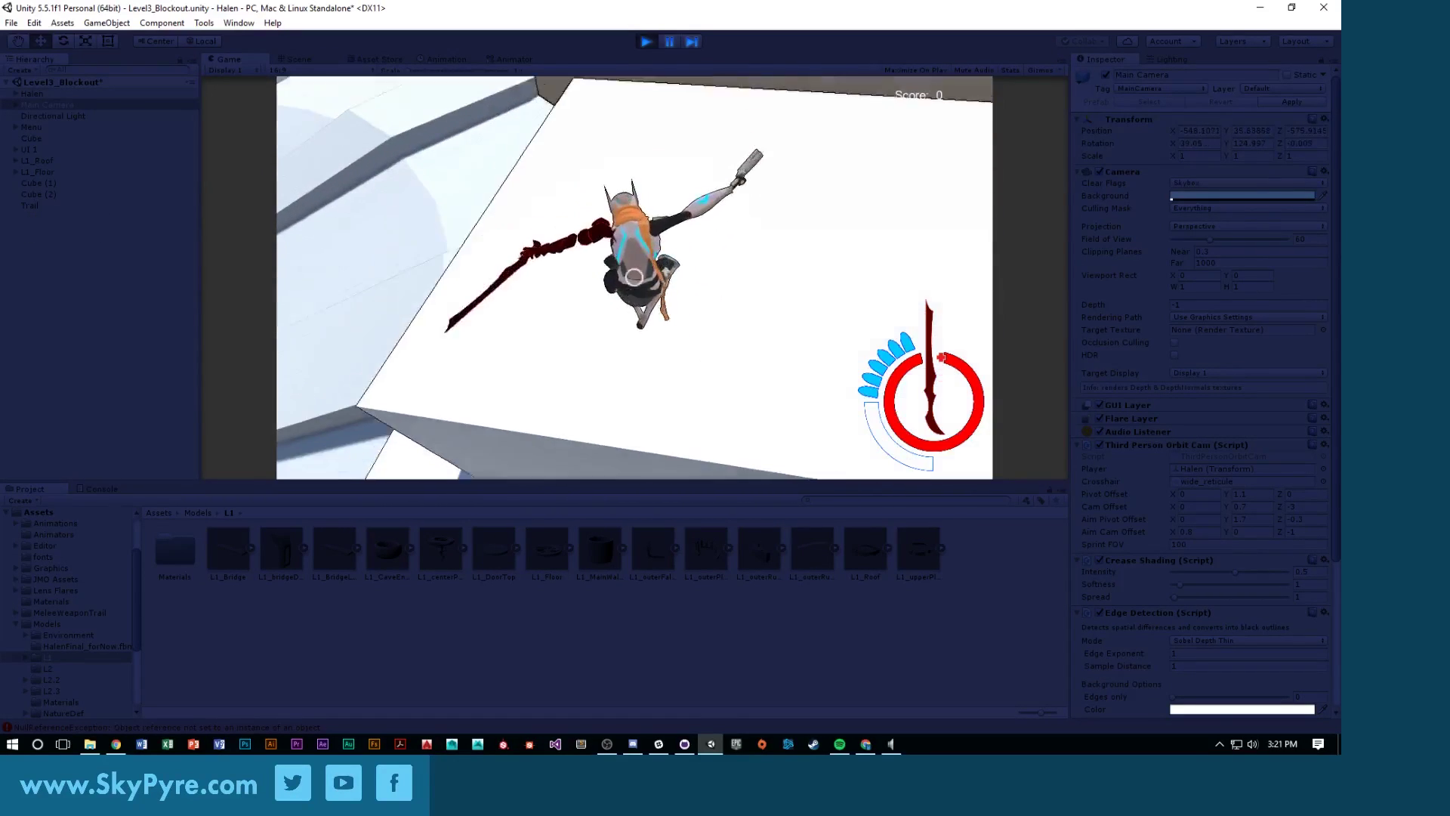
{"action": "key", "text": "Escape"}
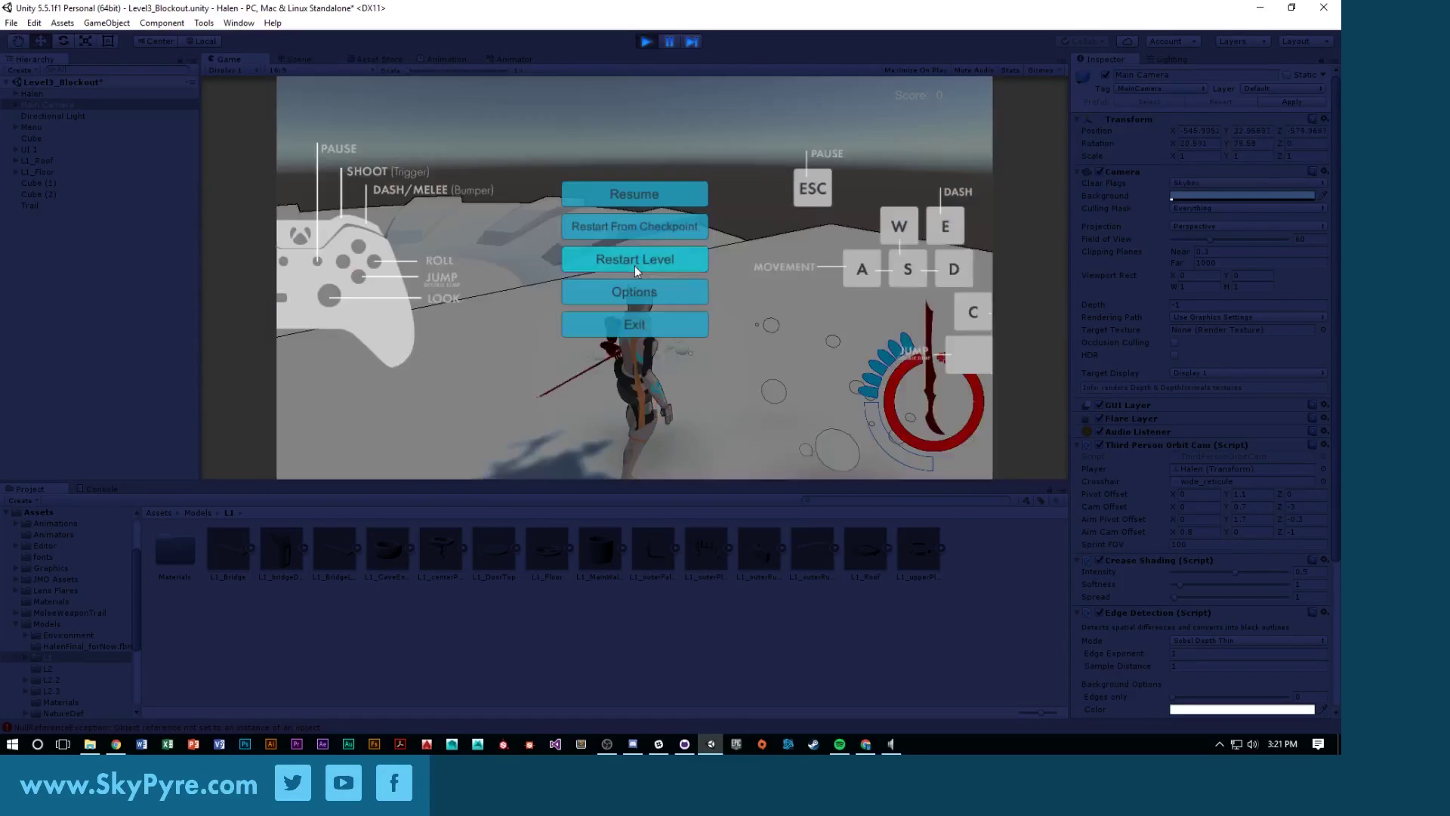
{"action": "left_click", "coordinate": [651, 45]}
{"action": "scroll", "coordinate": [1145, 559], "scroll_direction": "down", "scroll_amount": 4}
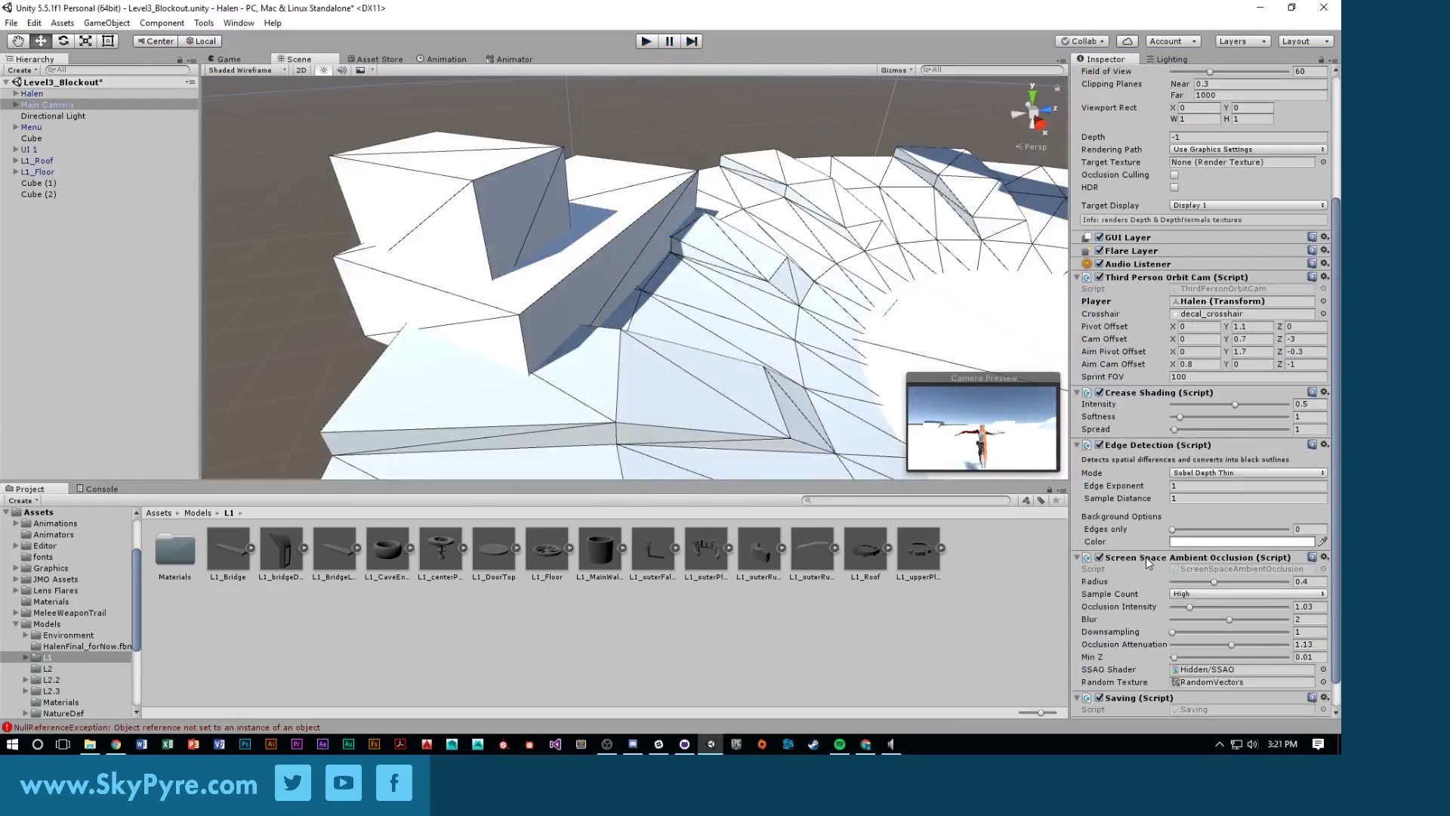
{"action": "scroll", "coordinate": [1145, 556], "scroll_direction": "down", "scroll_amount": 1}
Duplicate the upper block, place the copy on the wide block's opposite end, and scale it to about 44 × 24 × 16
{"action": "right_click_drag", "start_coordinate": [646, 308], "coordinate": [722, 307]}
{"action": "left_click_drag", "start_coordinate": [725, 310], "coordinate": [500, 322], "text": "alt"}
{"action": "left_click", "coordinate": [506, 321]}
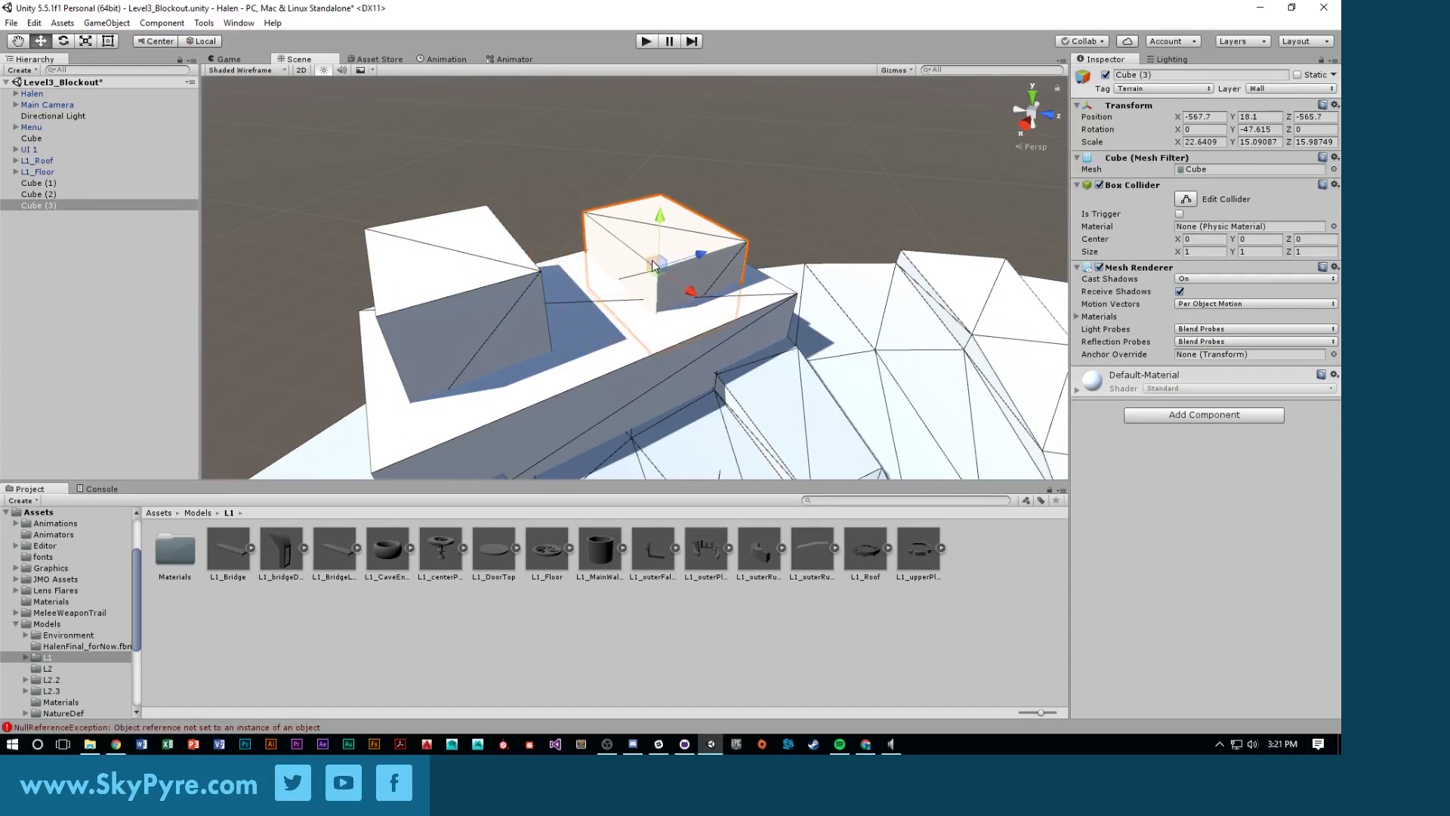
{"action": "mouse_move", "coordinate": [684, 289]}
{"action": "left_mouse_down", "text": "alt"}
{"action": "mouse_move", "coordinate": [760, 282]}
{"action": "mouse_move", "coordinate": [909, 381]}
{"action": "mouse_move", "coordinate": [659, 297]}
{"action": "left_mouse_up", "text": "alt"}
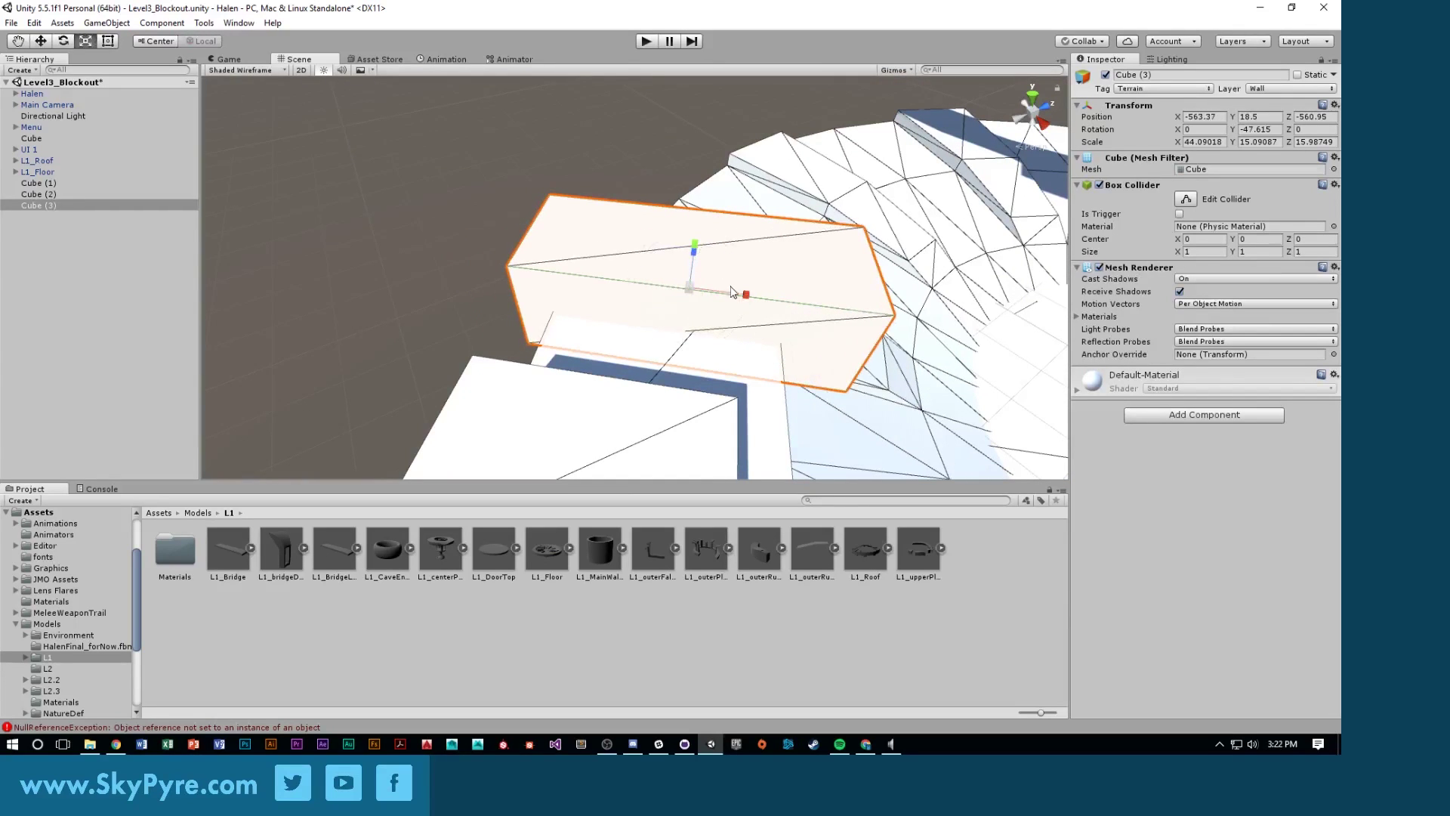
{"action": "left_click_drag", "start_coordinate": [731, 293], "coordinate": [580, 305], "text": "alt"}
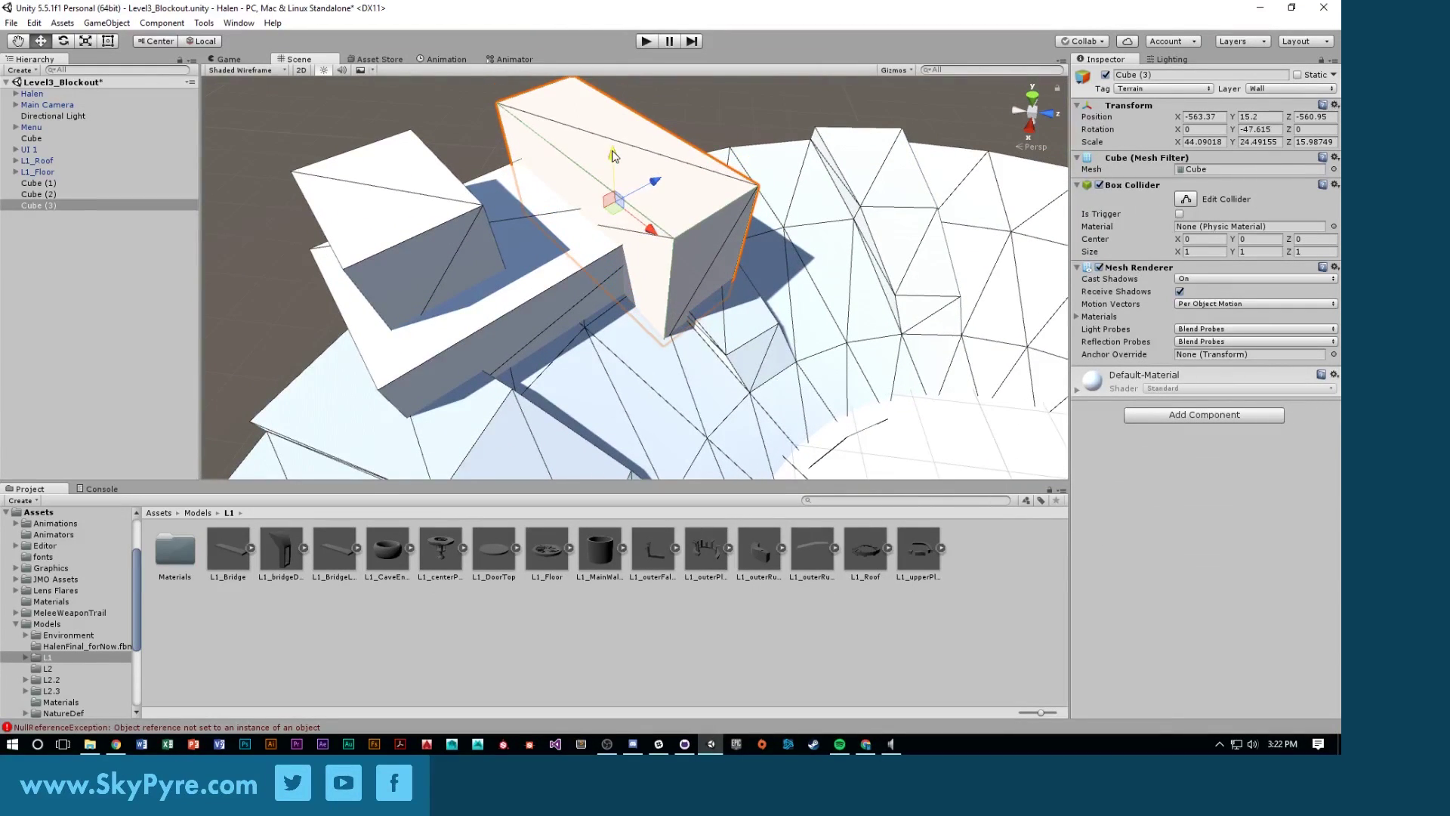
Duplicate the smaller upper block, scale the copy to about 15 × 12 × 20, and lower it between the two raised blocks
{"action": "left_click_drag", "start_coordinate": [670, 256], "coordinate": [577, 203], "text": "alt"}
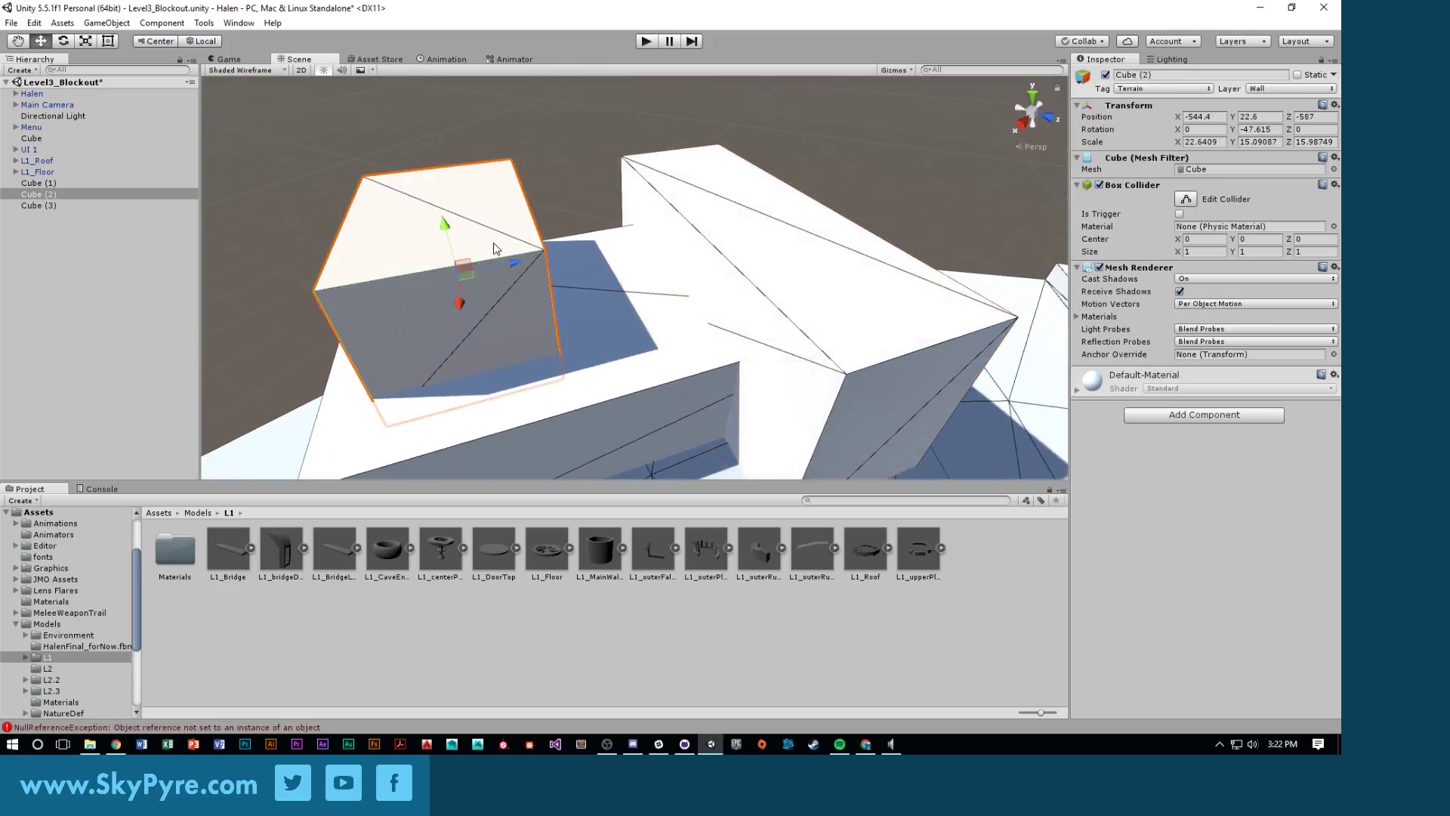
{"action": "key", "text": "ctrl+d"}
{"action": "left_click_drag", "start_coordinate": [465, 263], "coordinate": [608, 274]}
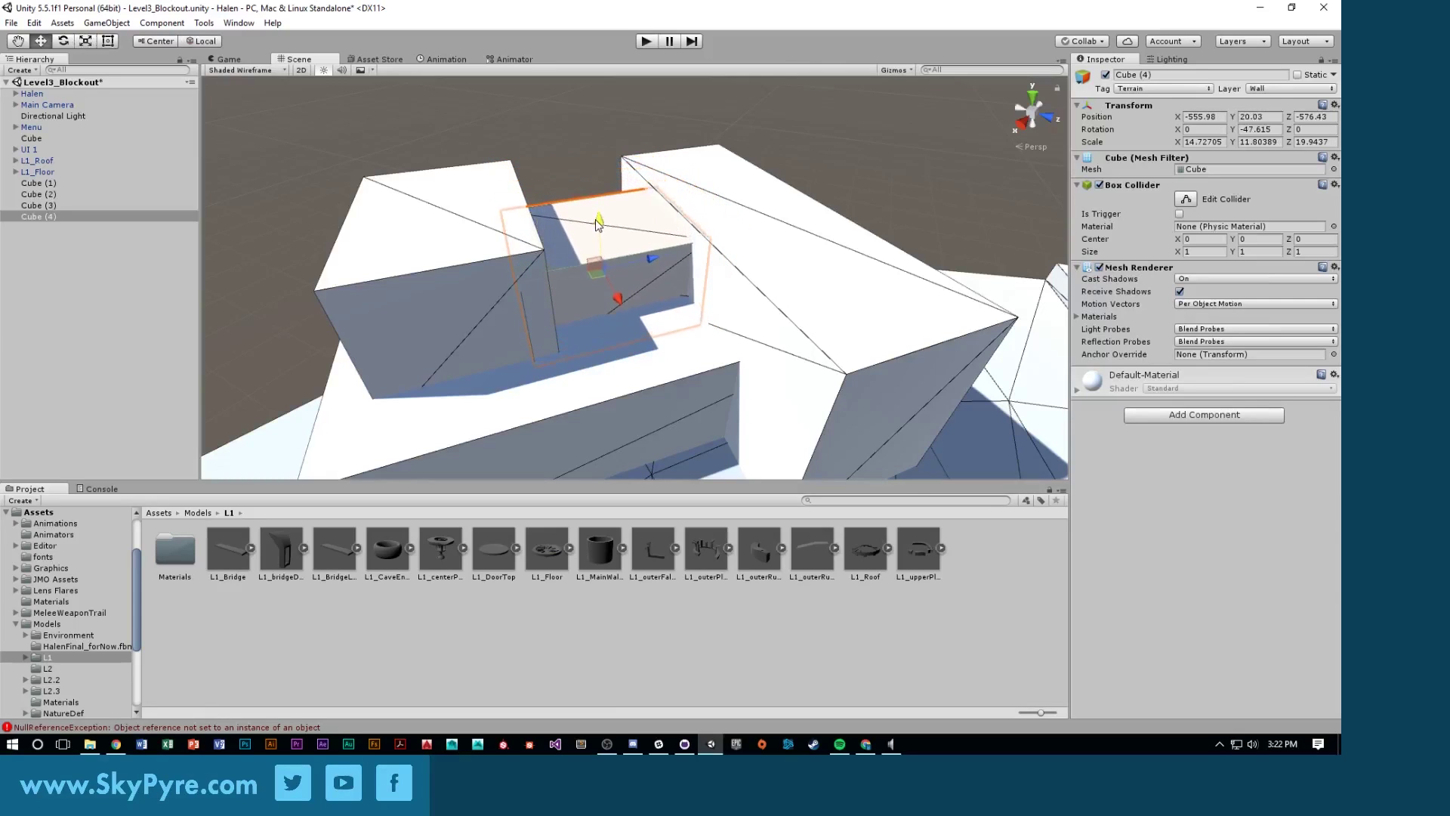
{"action": "left_click_drag", "start_coordinate": [596, 221], "coordinate": [595, 226]}
{"action": "right_click_drag", "start_coordinate": [595, 225], "coordinate": [929, 345]}
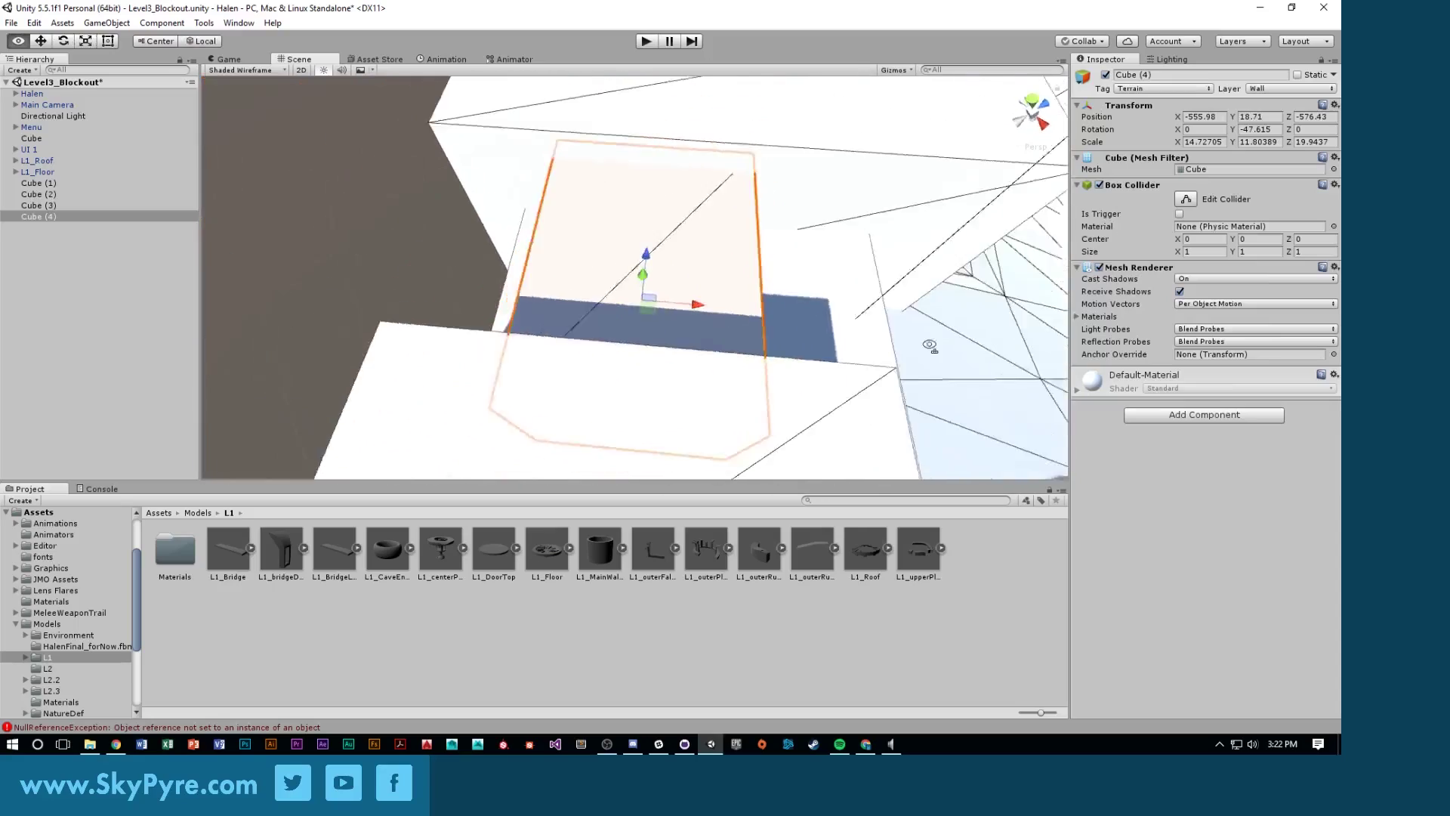
{"action": "left_click_drag", "start_coordinate": [930, 345], "coordinate": [759, 301], "text": "alt"}
Add the L1_MainWalls2 model to the scene and set its position to X -500 and Z -500
{"action": "right_click_drag", "start_coordinate": [760, 302], "coordinate": [829, 241]}
{"action": "key", "text": "s"}
{"action": "left_click", "coordinate": [896, 207]}
{"action": "key", "text": "a"}
{"action": "key", "text": "d"}
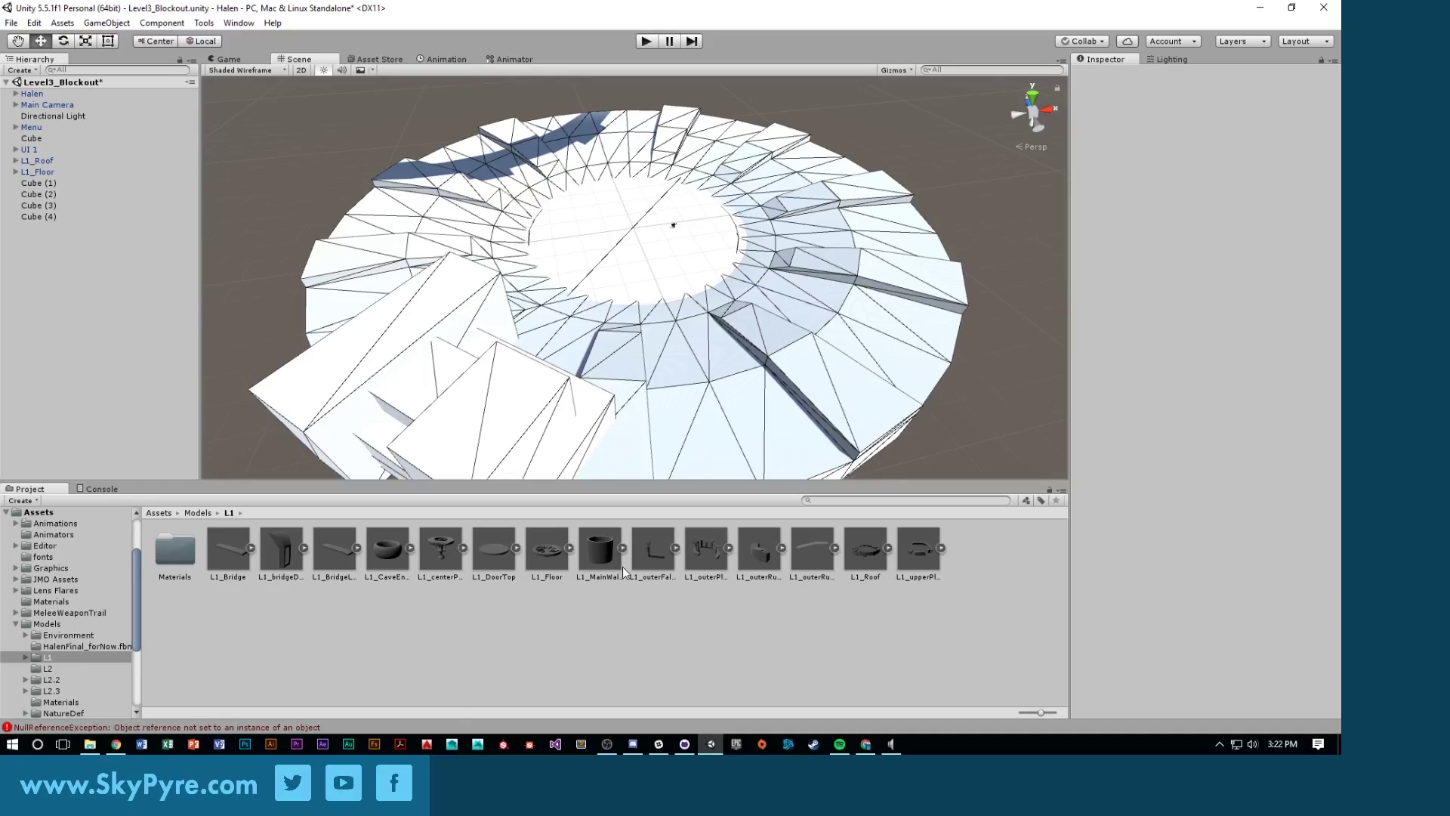
{"action": "left_click_drag", "start_coordinate": [88, 248], "coordinate": [83, 257]}
{"action": "right_click_drag", "start_coordinate": [659, 273], "coordinate": [711, 129]}
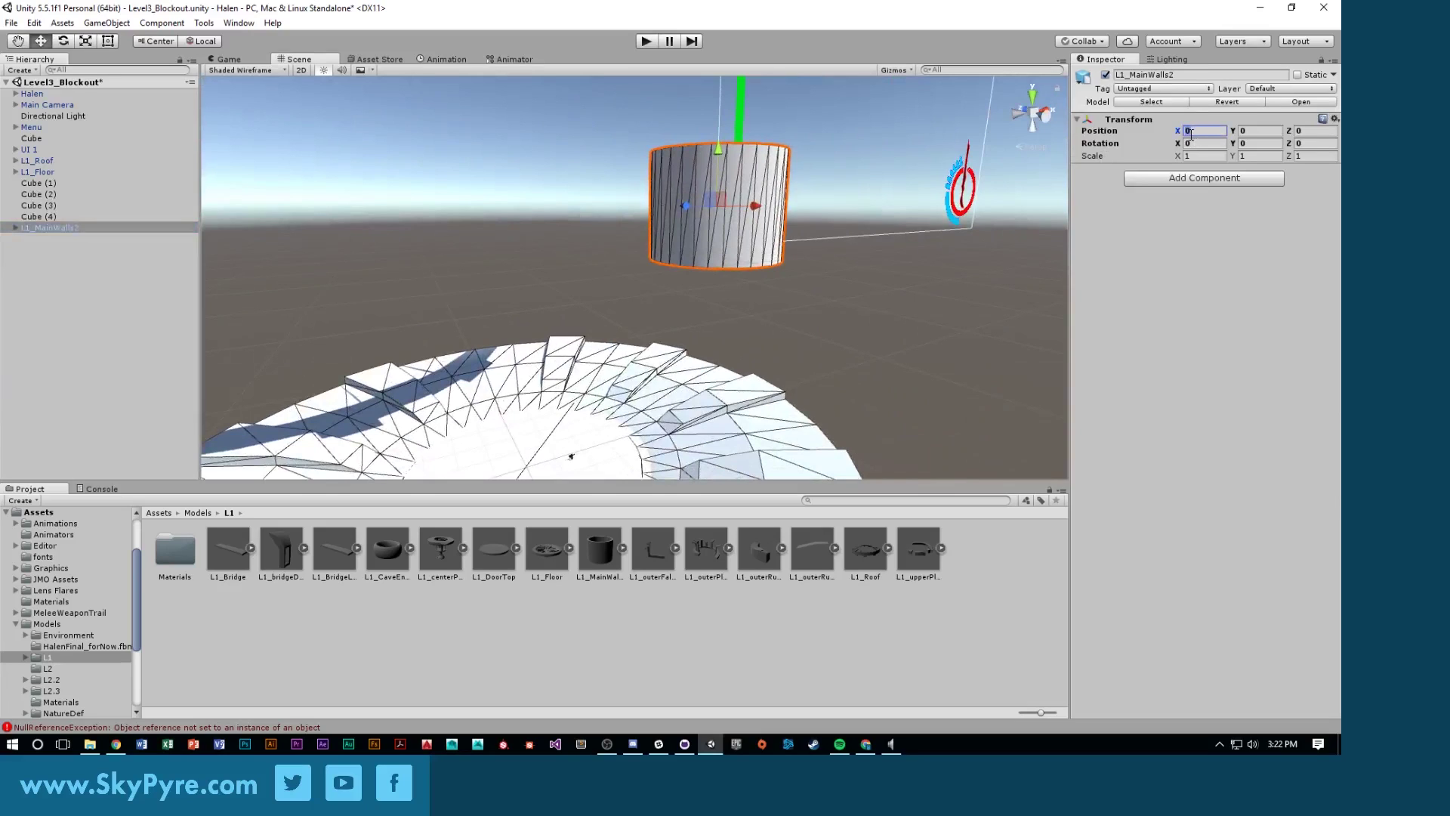
{"action": "type", "text": "-500"}
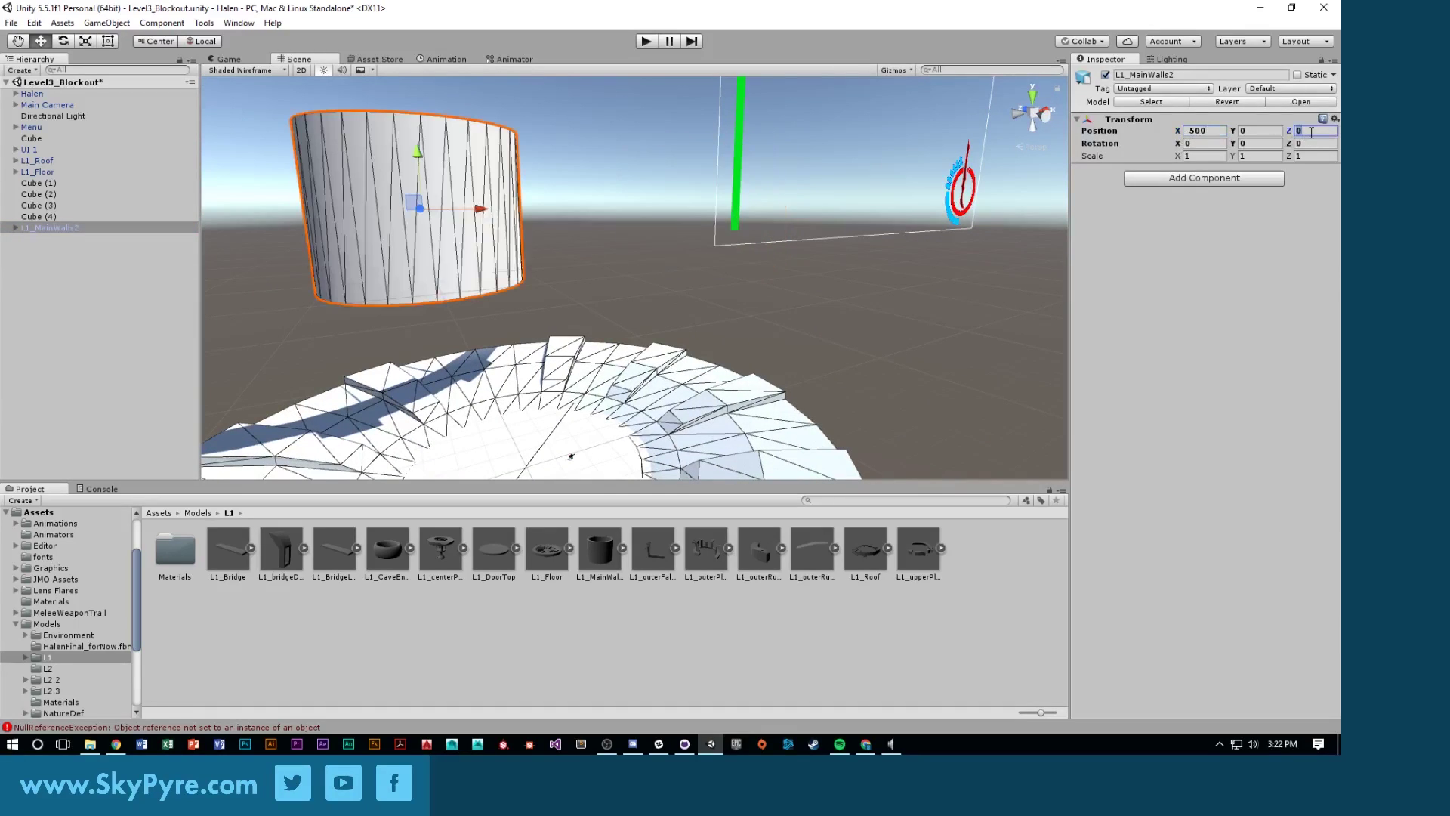
{"action": "left_click", "coordinate": [1311, 132]}
{"action": "type", "text": "-500"}
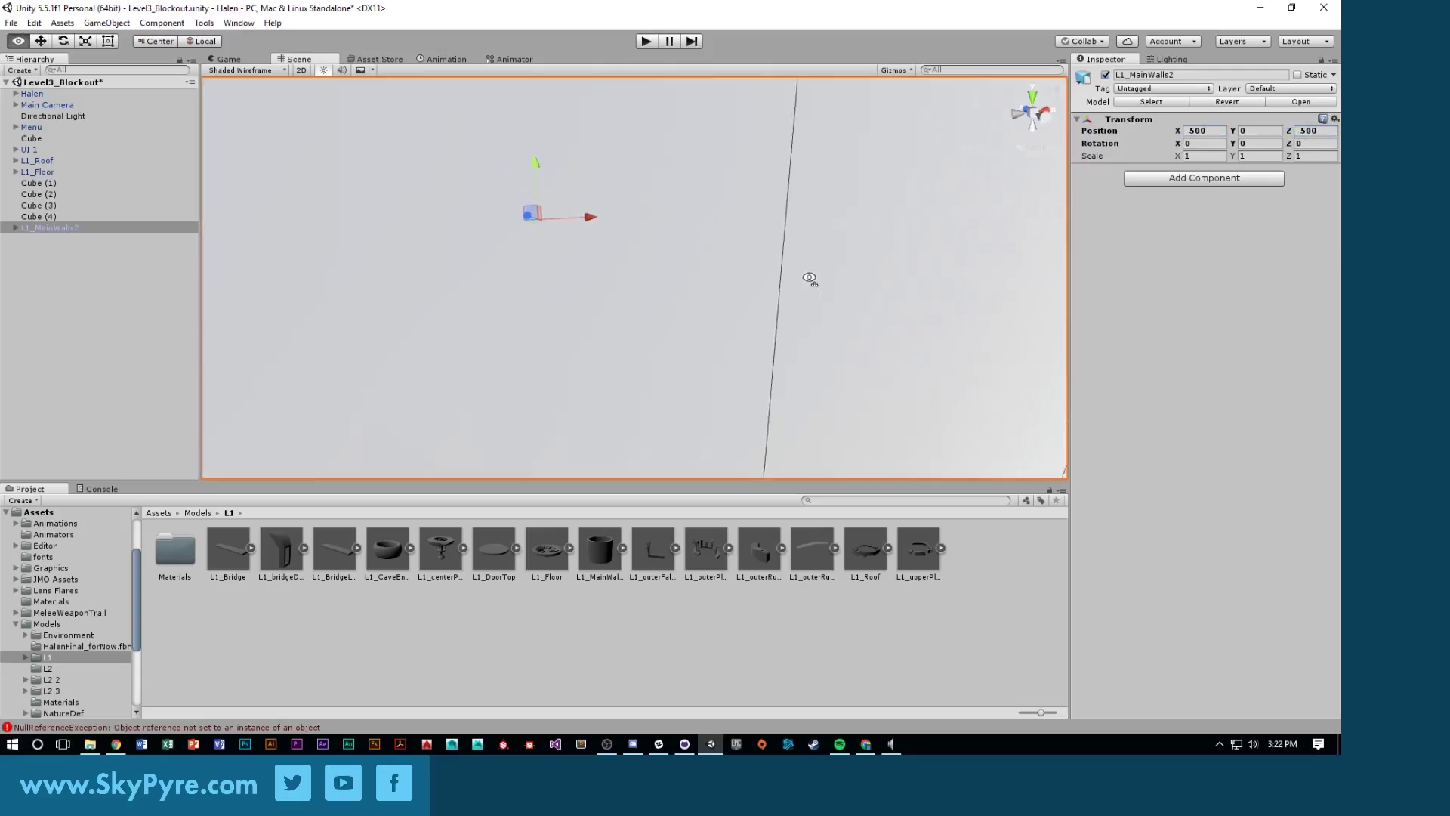
Raise L1_MainWalls2 to Y 2.1 and stretch its Y scale to about 1.21
{"action": "left_click_drag", "start_coordinate": [810, 278], "coordinate": [641, 231], "text": "alt"}
{"action": "left_click_drag", "start_coordinate": [598, 419], "coordinate": [372, 485]}
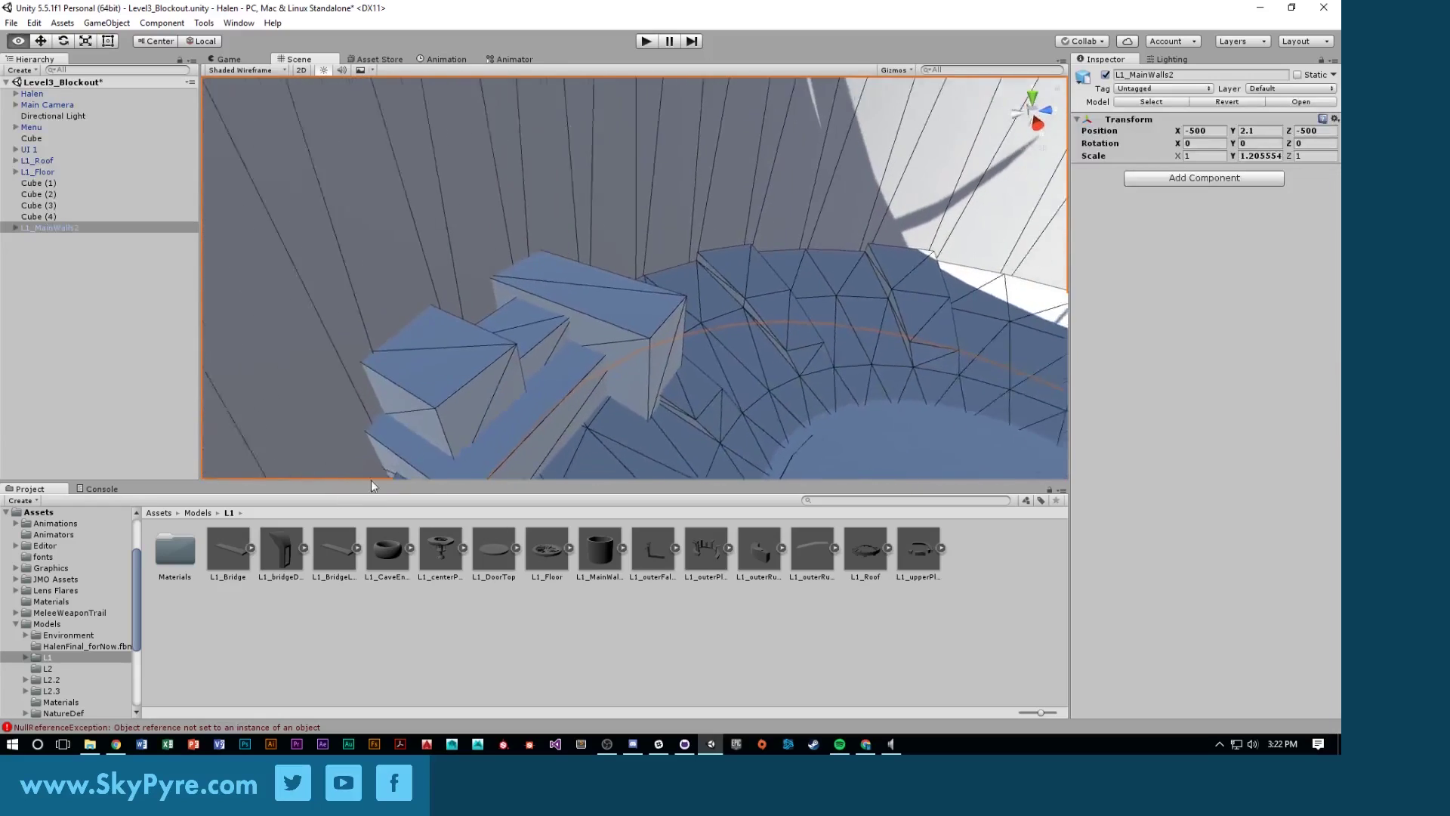
{"action": "right_click_drag", "start_coordinate": [371, 481], "coordinate": [383, 474]}
Add a Mesh Collider component to L1_MainWalls2
{"action": "left_click", "coordinate": [1200, 181]}
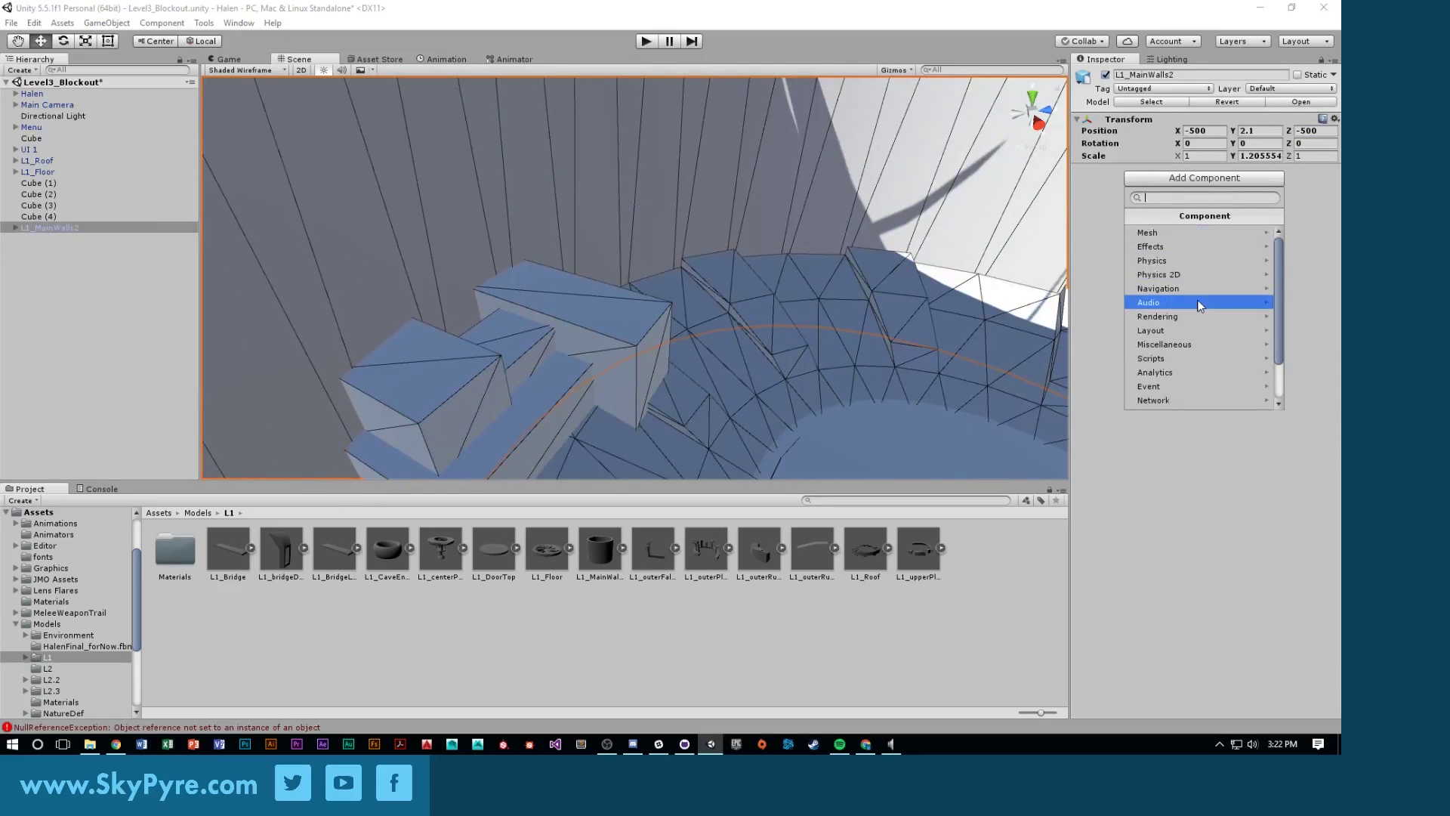
{"action": "left_click", "coordinate": [1223, 259]}
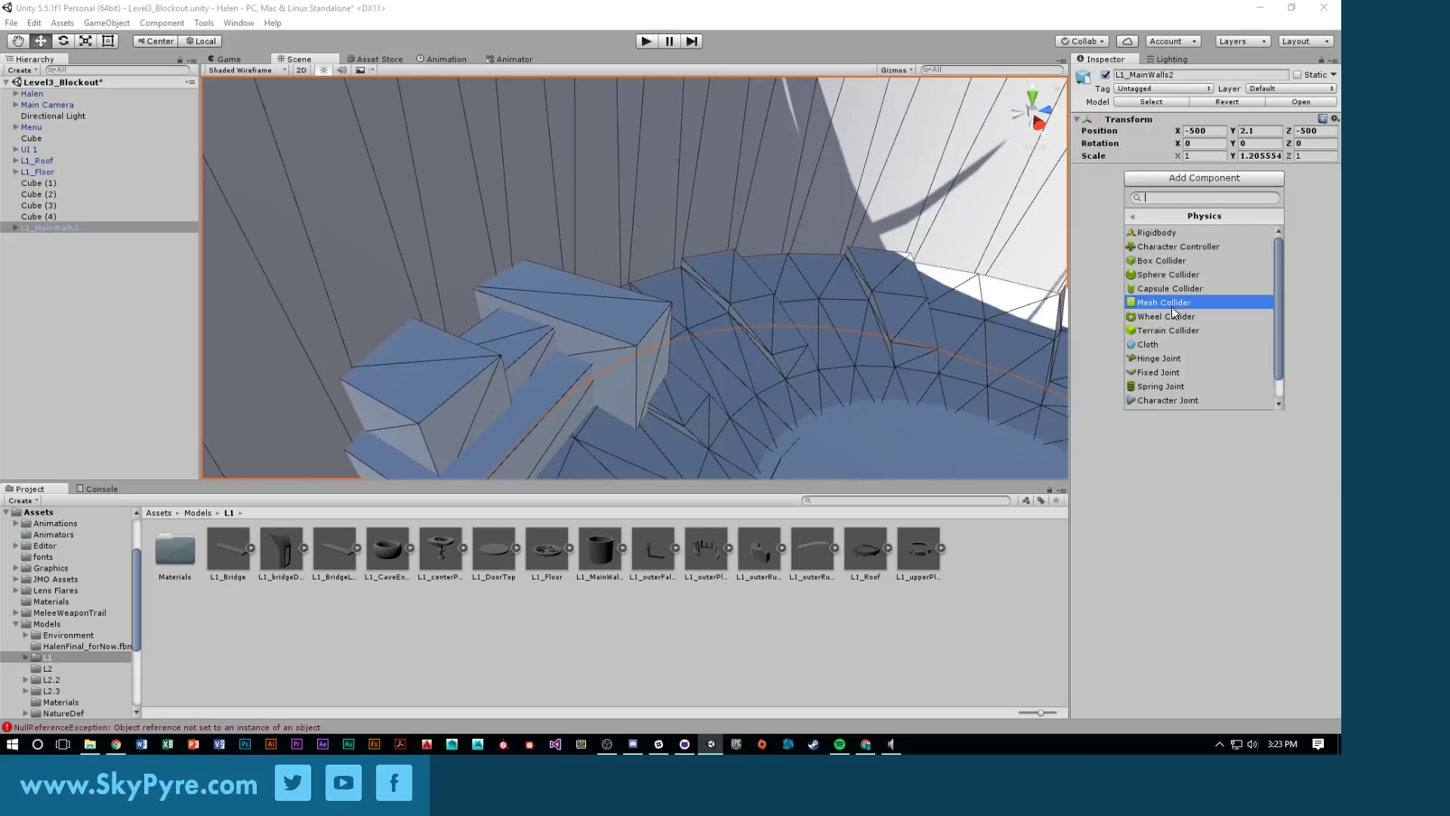
{"action": "left_click", "coordinate": [1171, 307]}
{"action": "right_click_drag", "start_coordinate": [604, 332], "coordinate": [771, 155]}
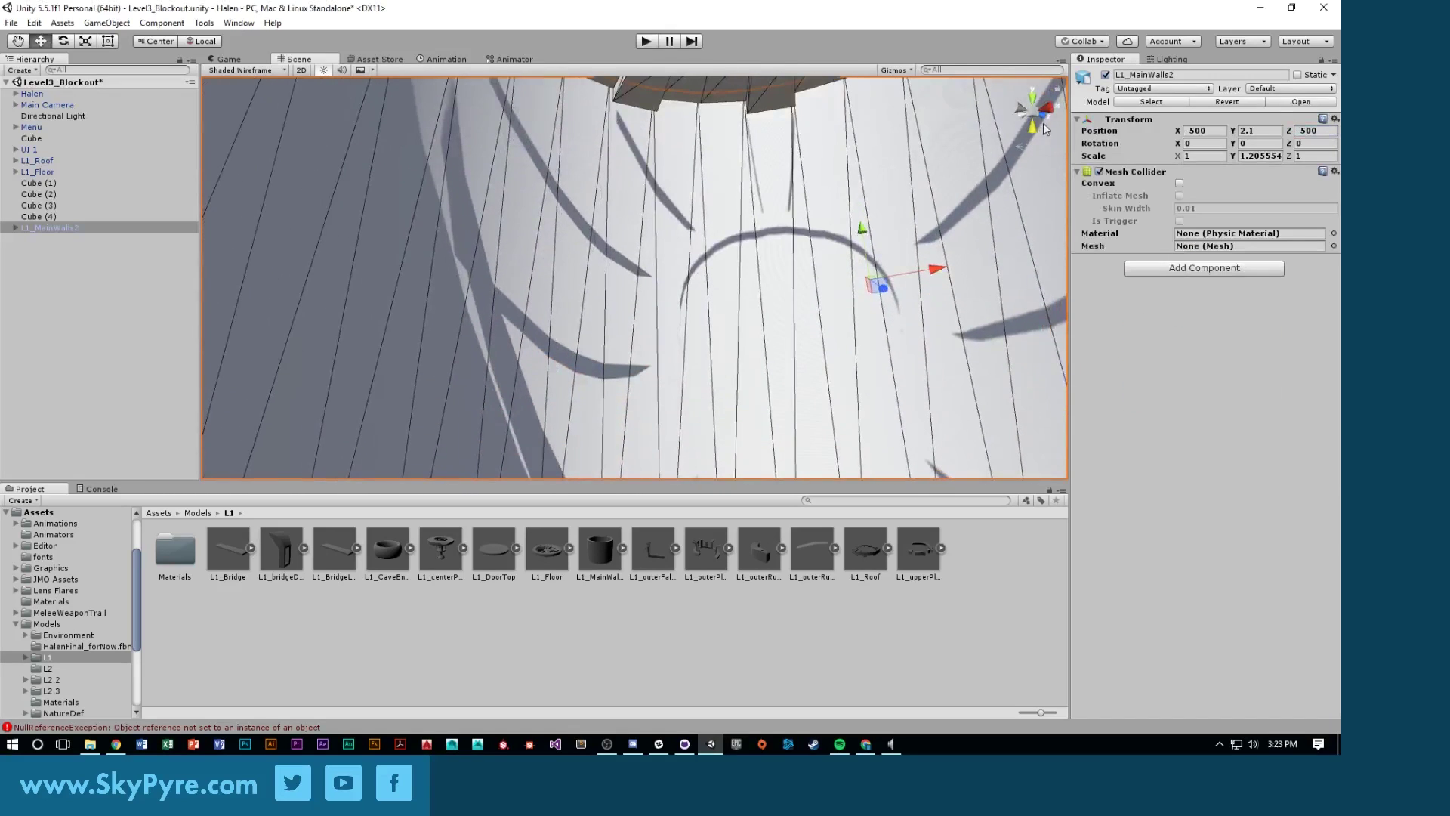
Tag L1_MainWalls2 as Terrain and assign it and its children to the Wall layer
{"action": "left_click", "coordinate": [1180, 89]}
{"action": "left_click", "coordinate": [1157, 259]}
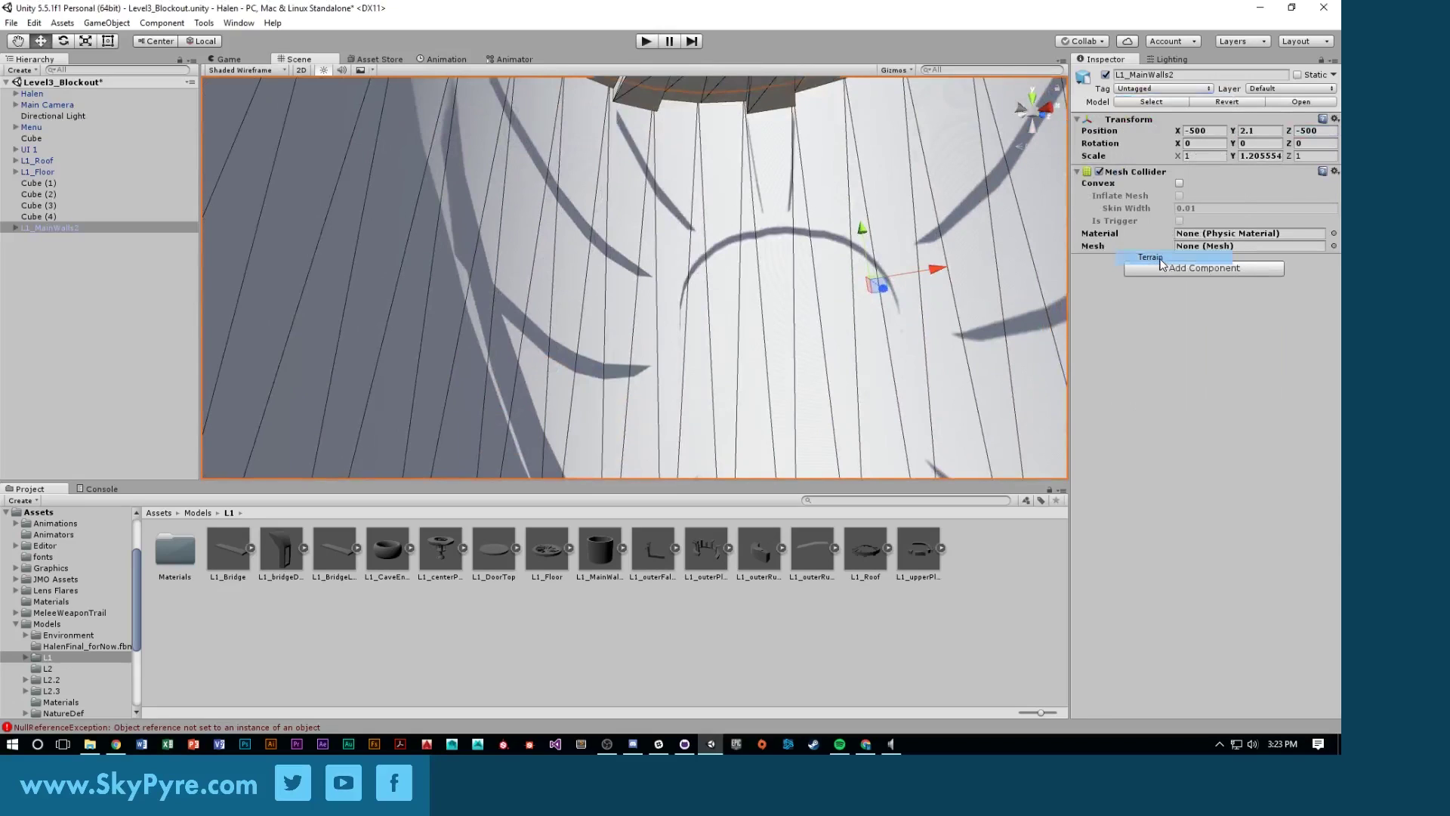
{"action": "left_click", "coordinate": [1271, 89]}
{"action": "left_click", "coordinate": [1258, 179]}
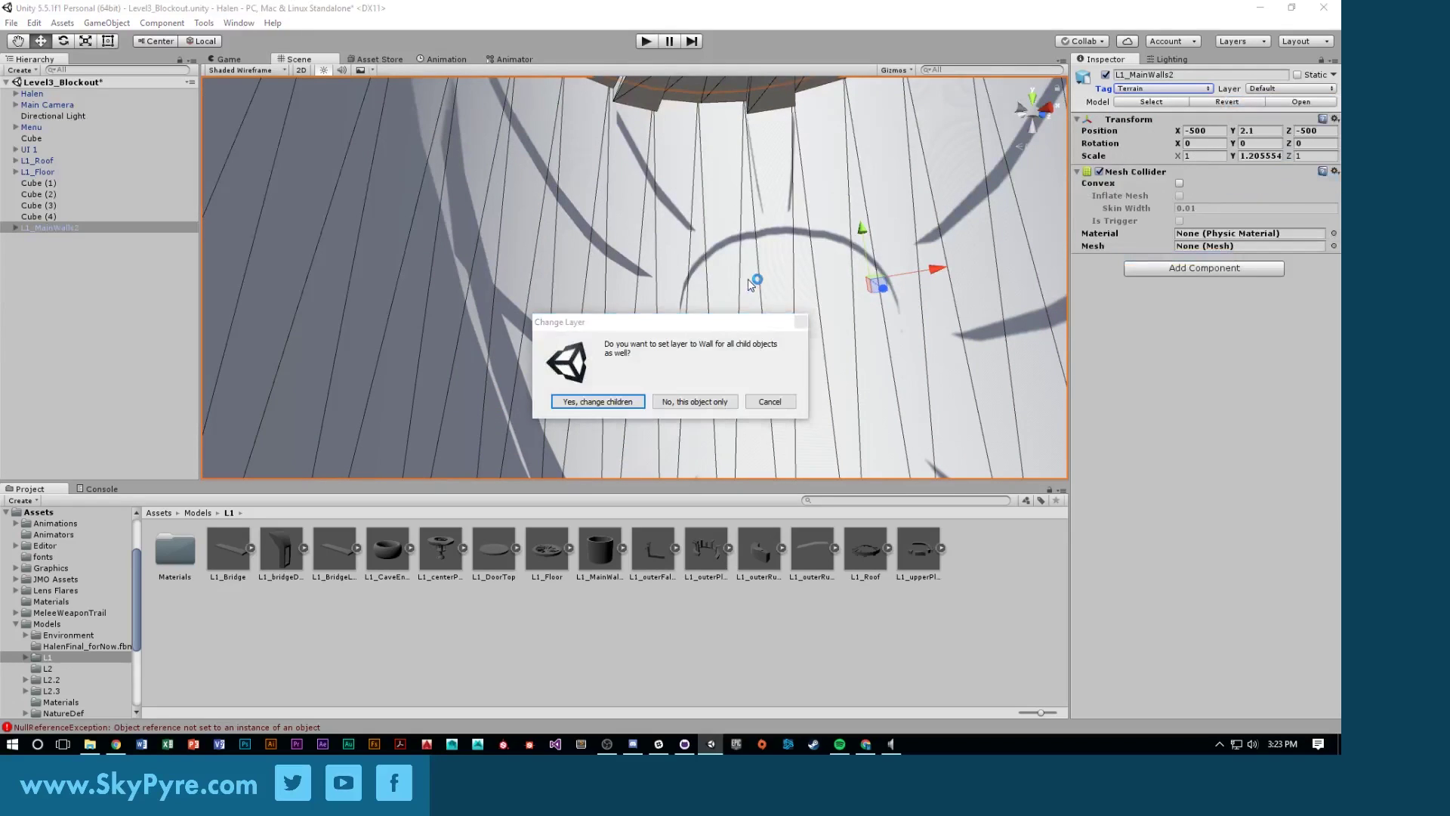
{"action": "left_click", "coordinate": [628, 396]}
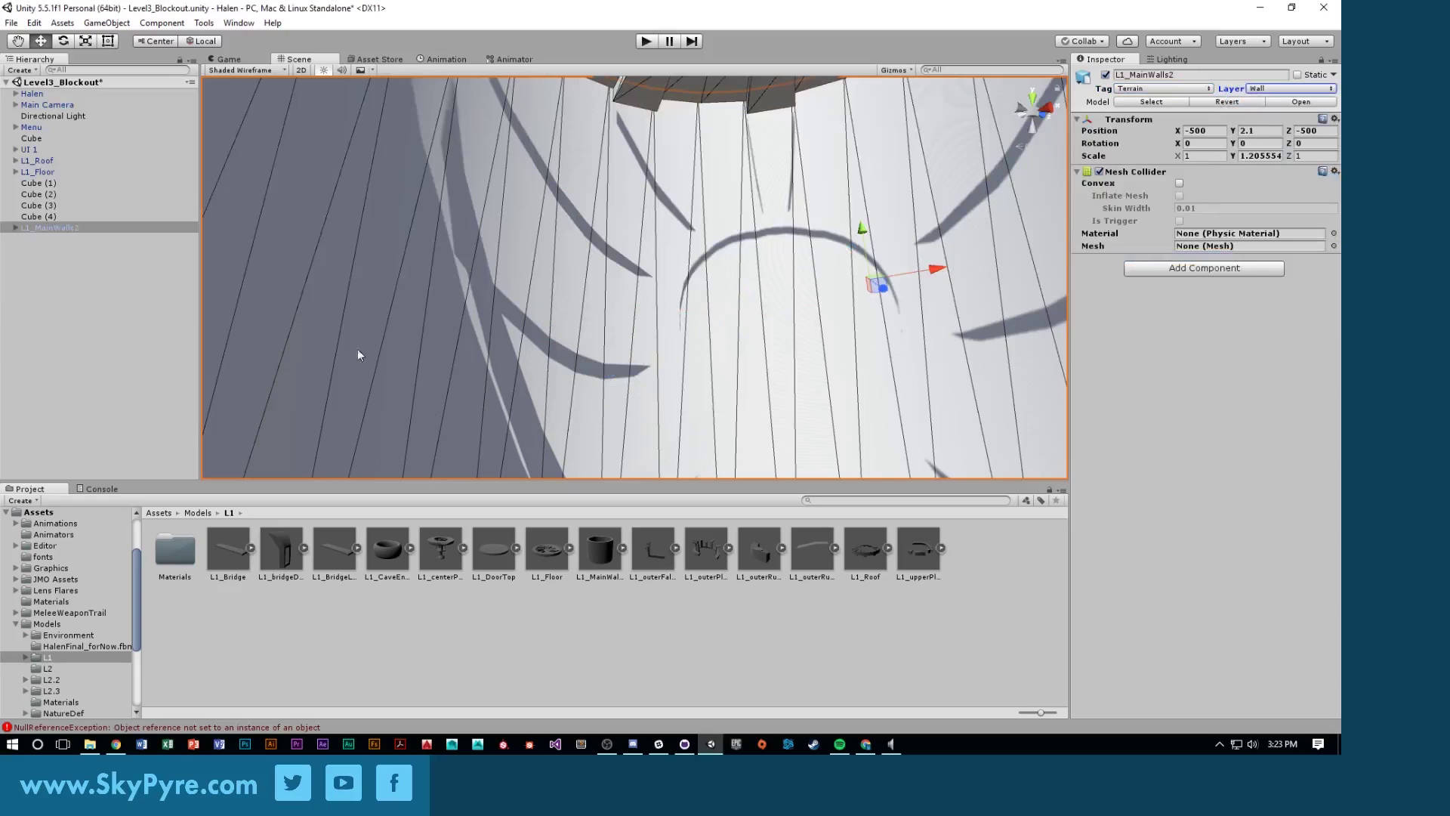
Inspect the components of pPipe8, the child mesh of L1_MainWalls2, and look over the walls' shadows
{"action": "left_click", "coordinate": [14, 228]}
{"action": "left_click", "coordinate": [47, 239]}
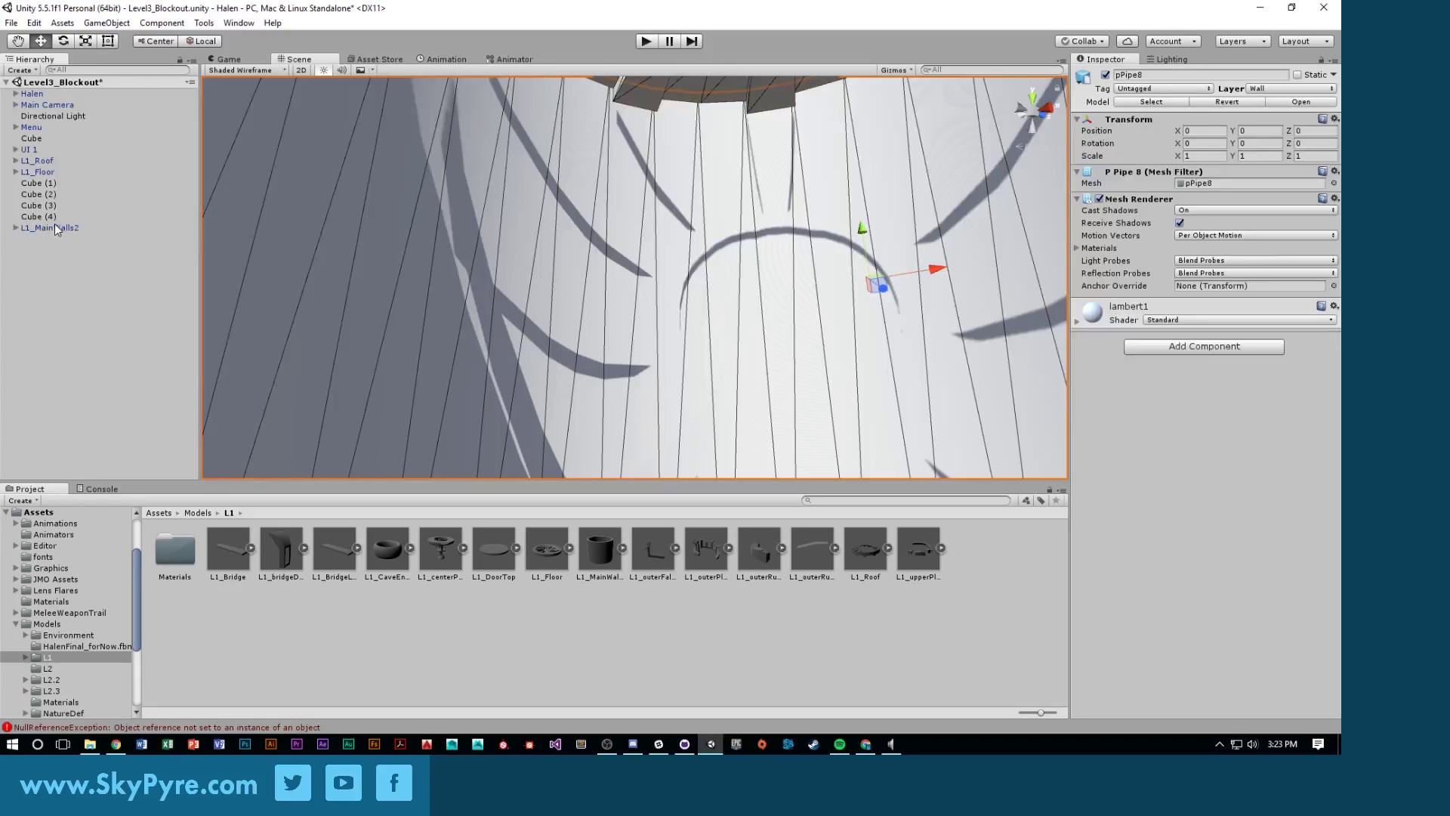
{"action": "left_click_drag", "start_coordinate": [577, 348], "coordinate": [665, 325], "text": "alt"}
{"action": "left_click", "coordinate": [492, 266]}
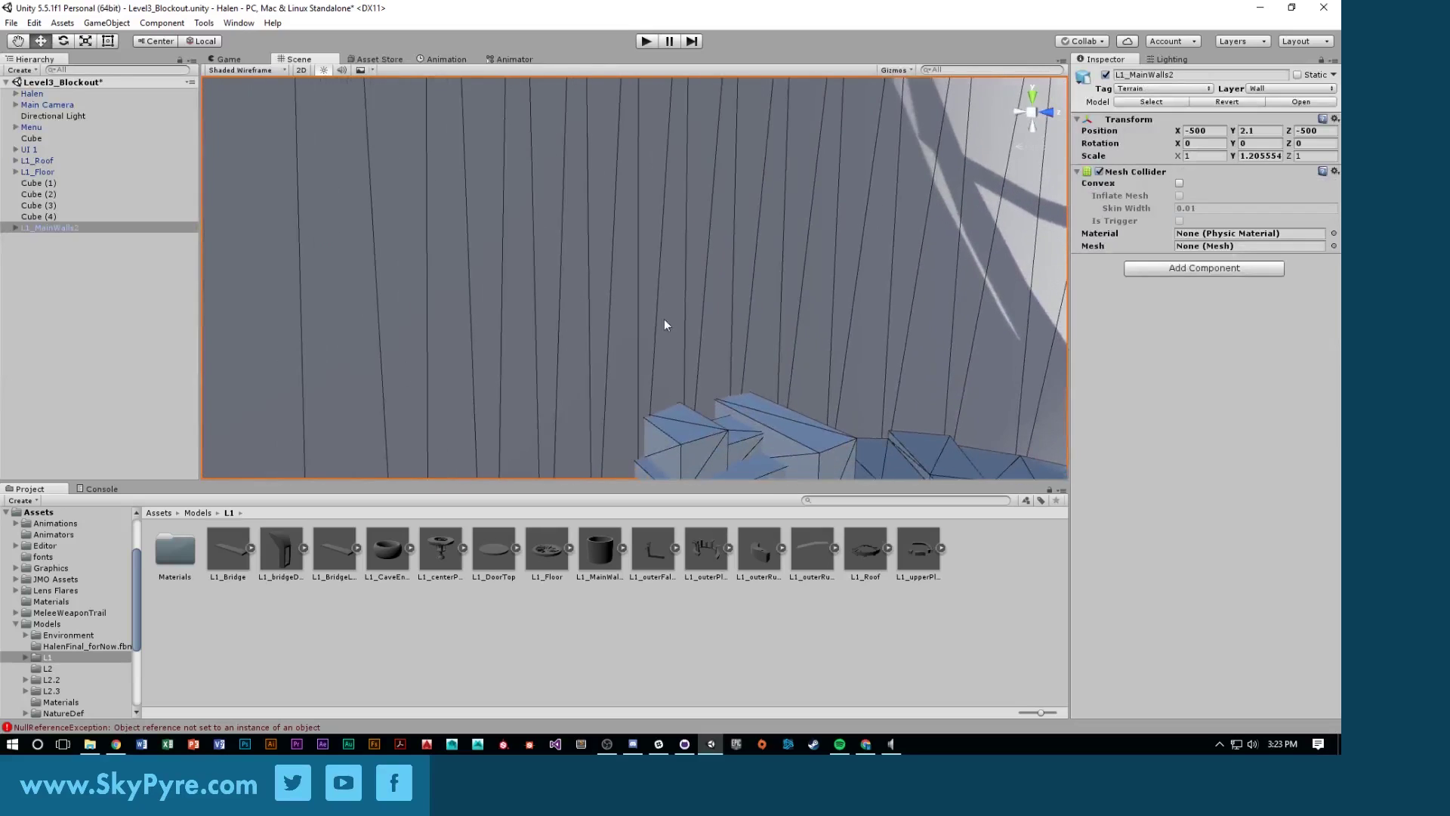
{"action": "left_click_drag", "start_coordinate": [941, 284], "coordinate": [899, 267], "text": "alt"}
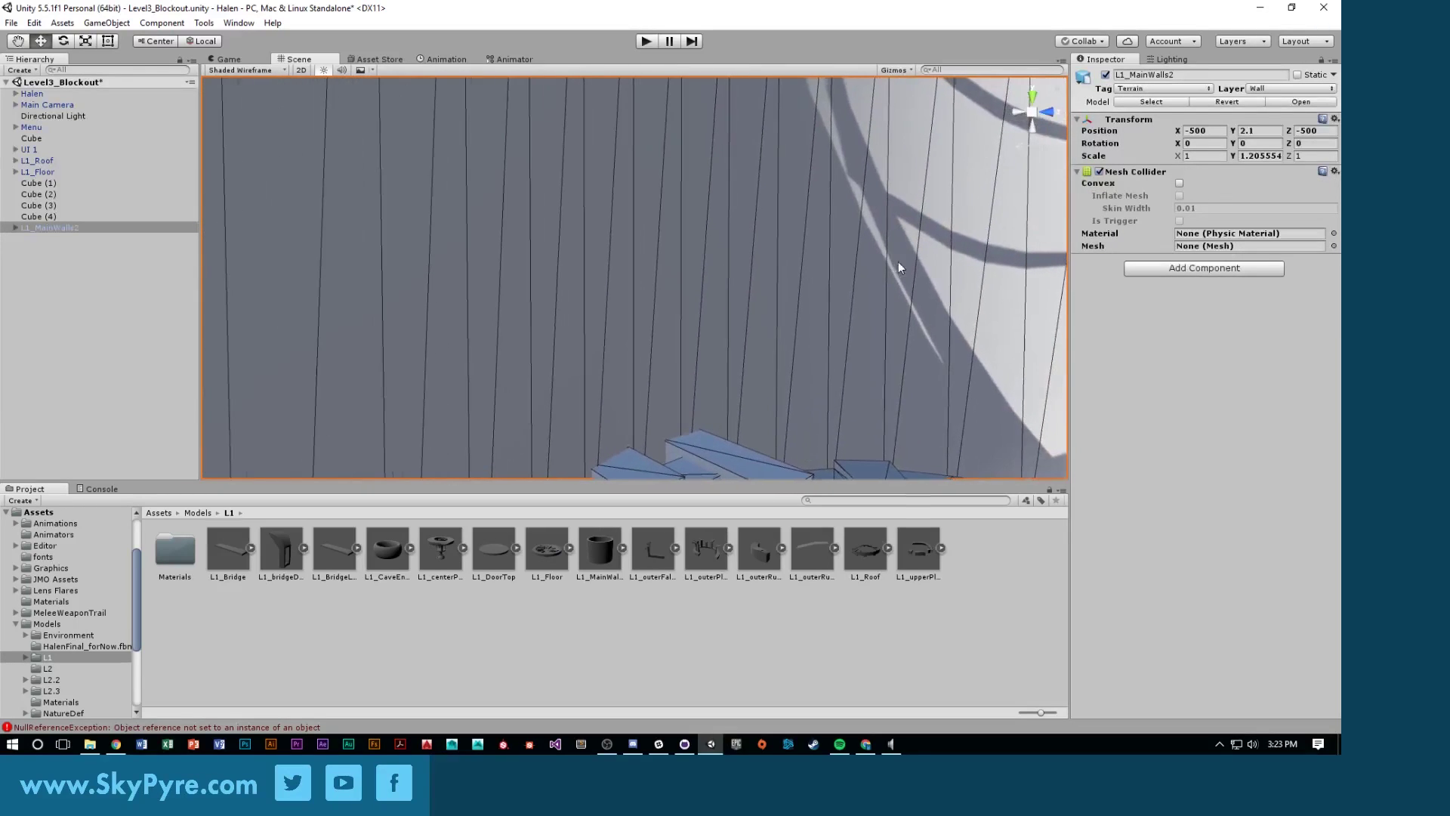
Toggle Receive Shadows off and back on for the walls' pPipe8 mesh, and set its Cast Shadows to Off
{"action": "left_click", "coordinate": [16, 228]}
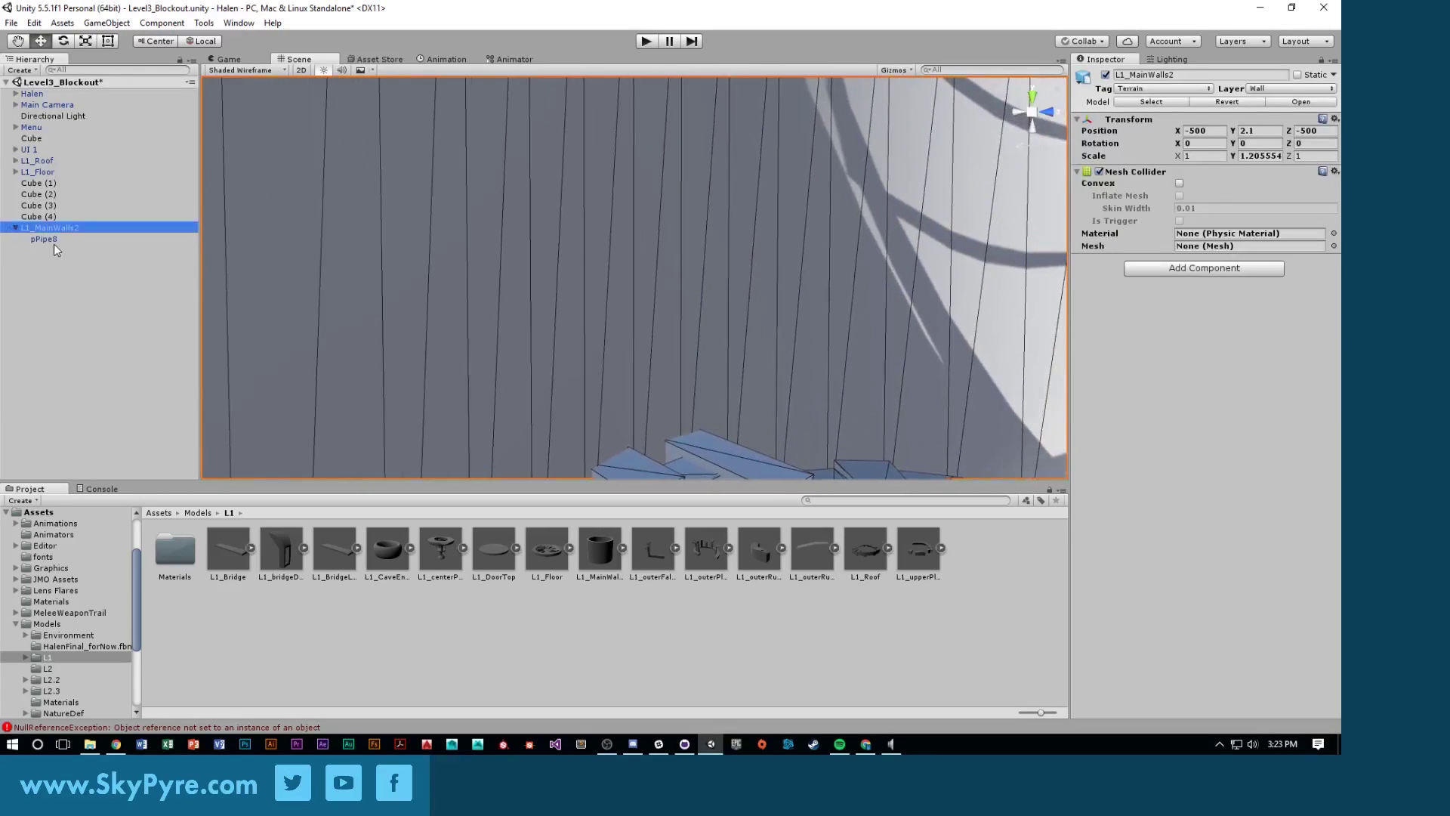
{"action": "left_click", "coordinate": [43, 239]}
{"action": "left_click_drag", "start_coordinate": [274, 253], "coordinate": [684, 270], "text": "alt"}
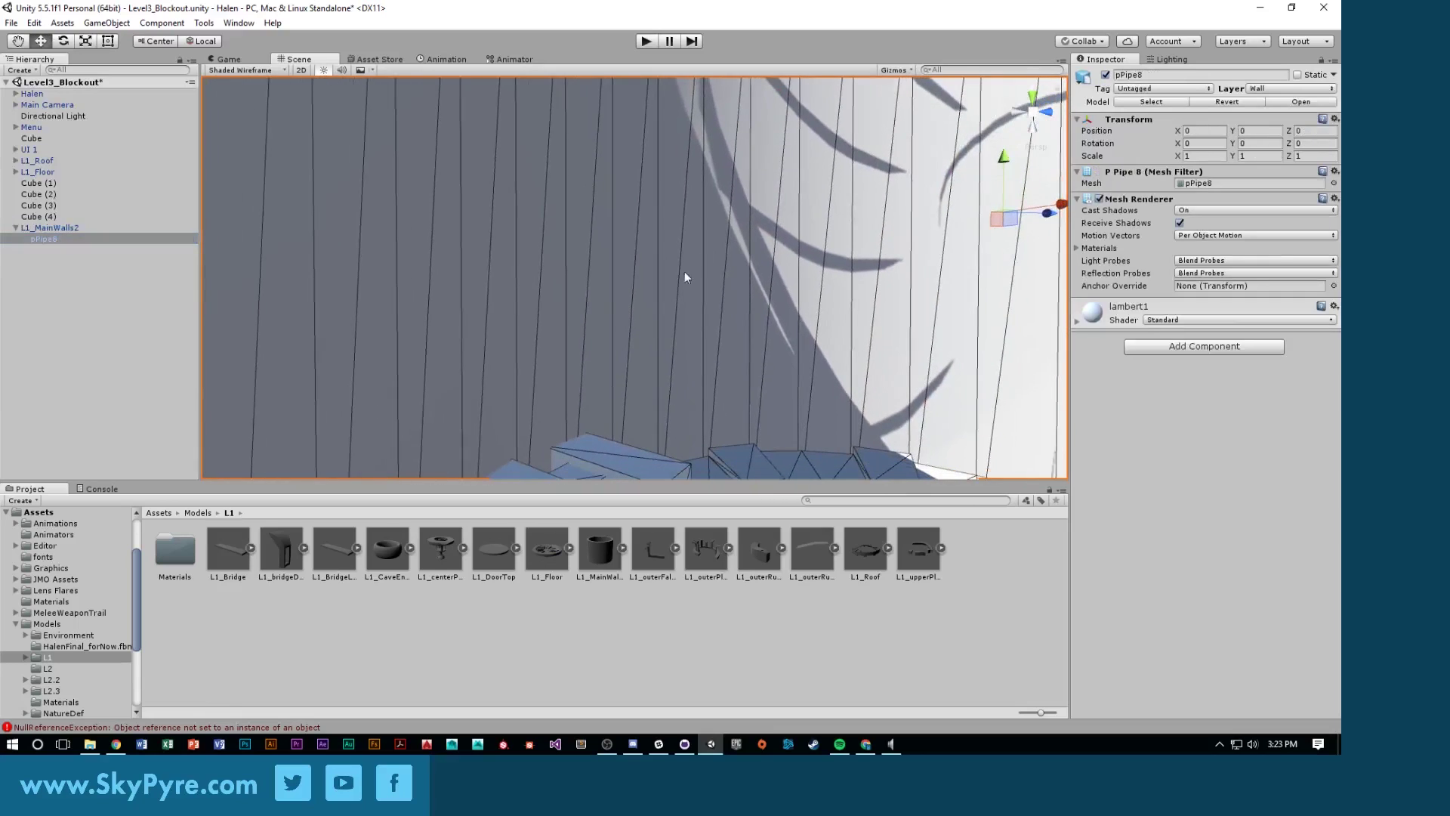
{"action": "left_click", "coordinate": [1180, 224]}
{"action": "left_click_drag", "start_coordinate": [800, 393], "coordinate": [796, 335], "text": "alt"}
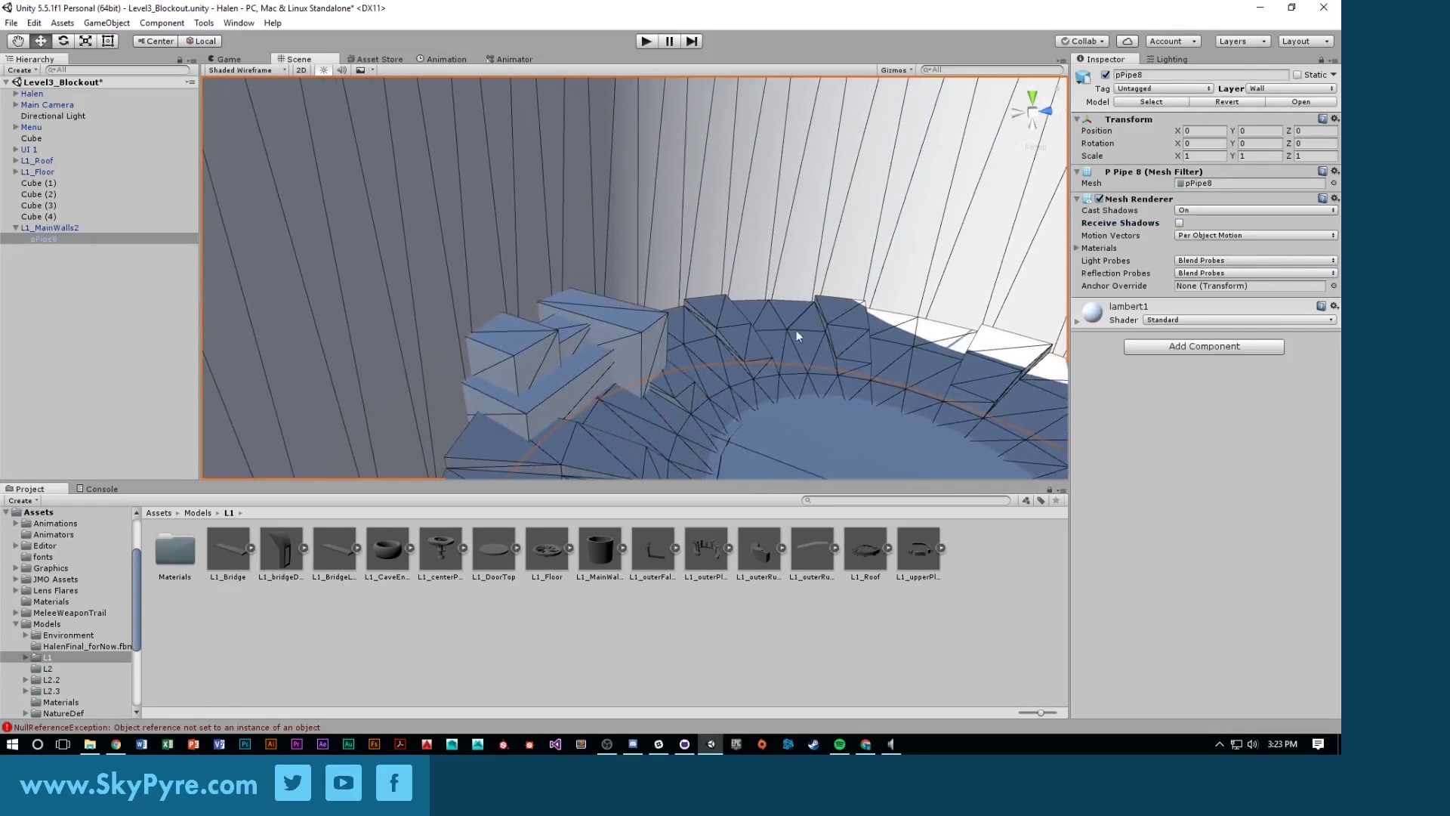
{"action": "left_click", "coordinate": [1180, 224]}
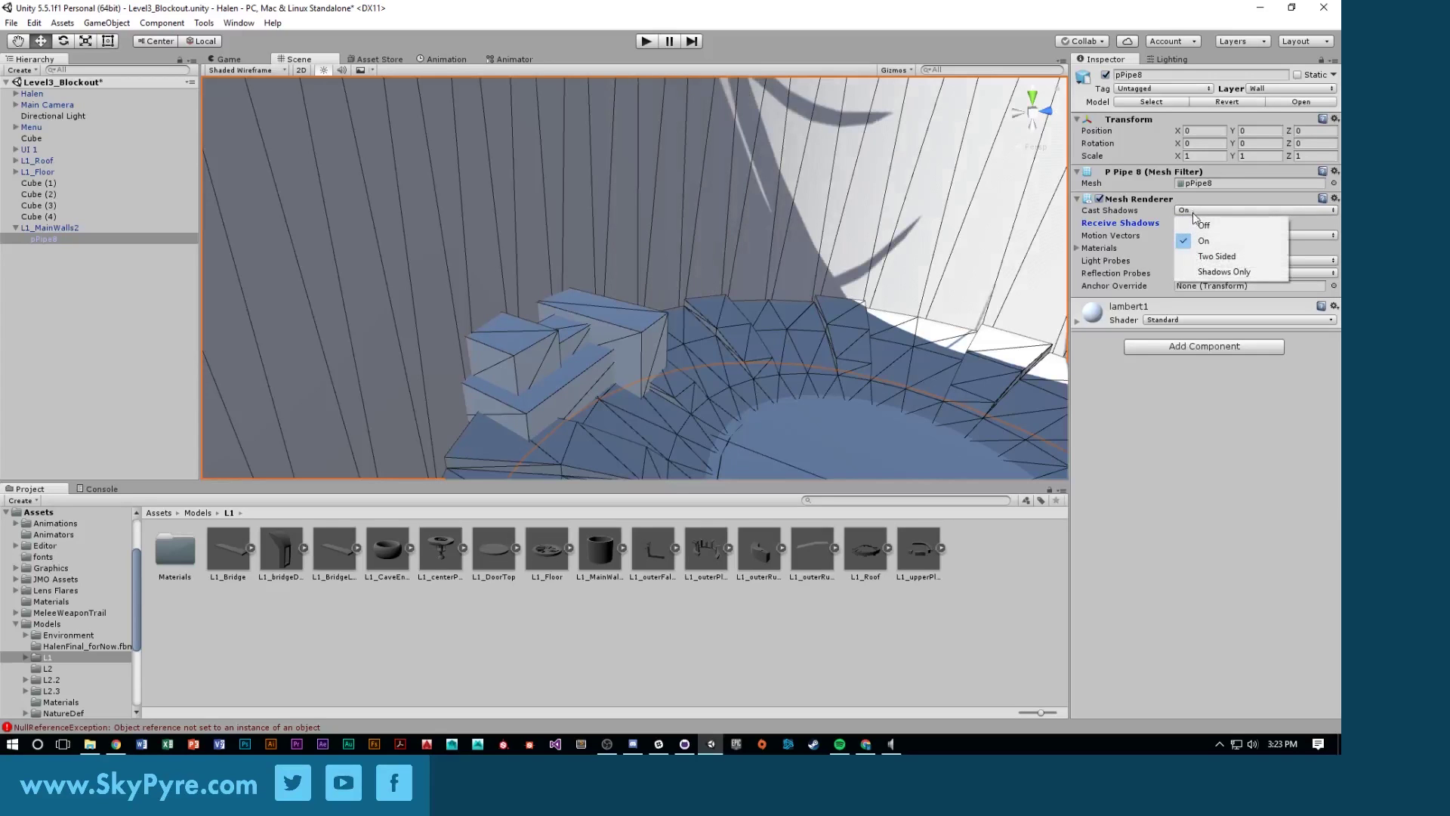
{"action": "left_click", "coordinate": [1198, 225]}
{"action": "left_click_drag", "start_coordinate": [907, 423], "coordinate": [795, 159], "text": "alt"}
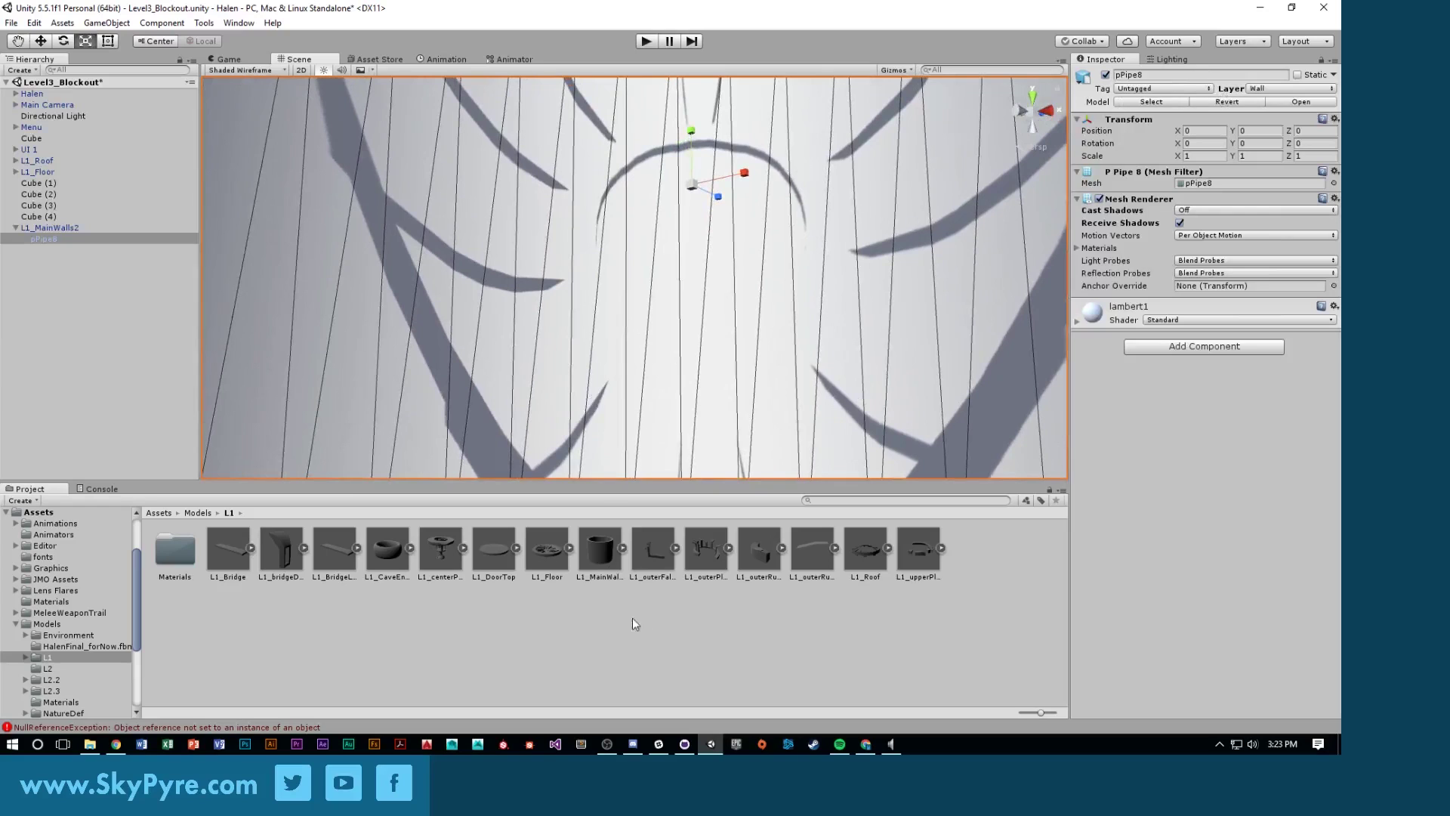
Compare the import settings of the L1_MainWalls2 and L1_Floor models
{"action": "left_click", "coordinate": [599, 551]}
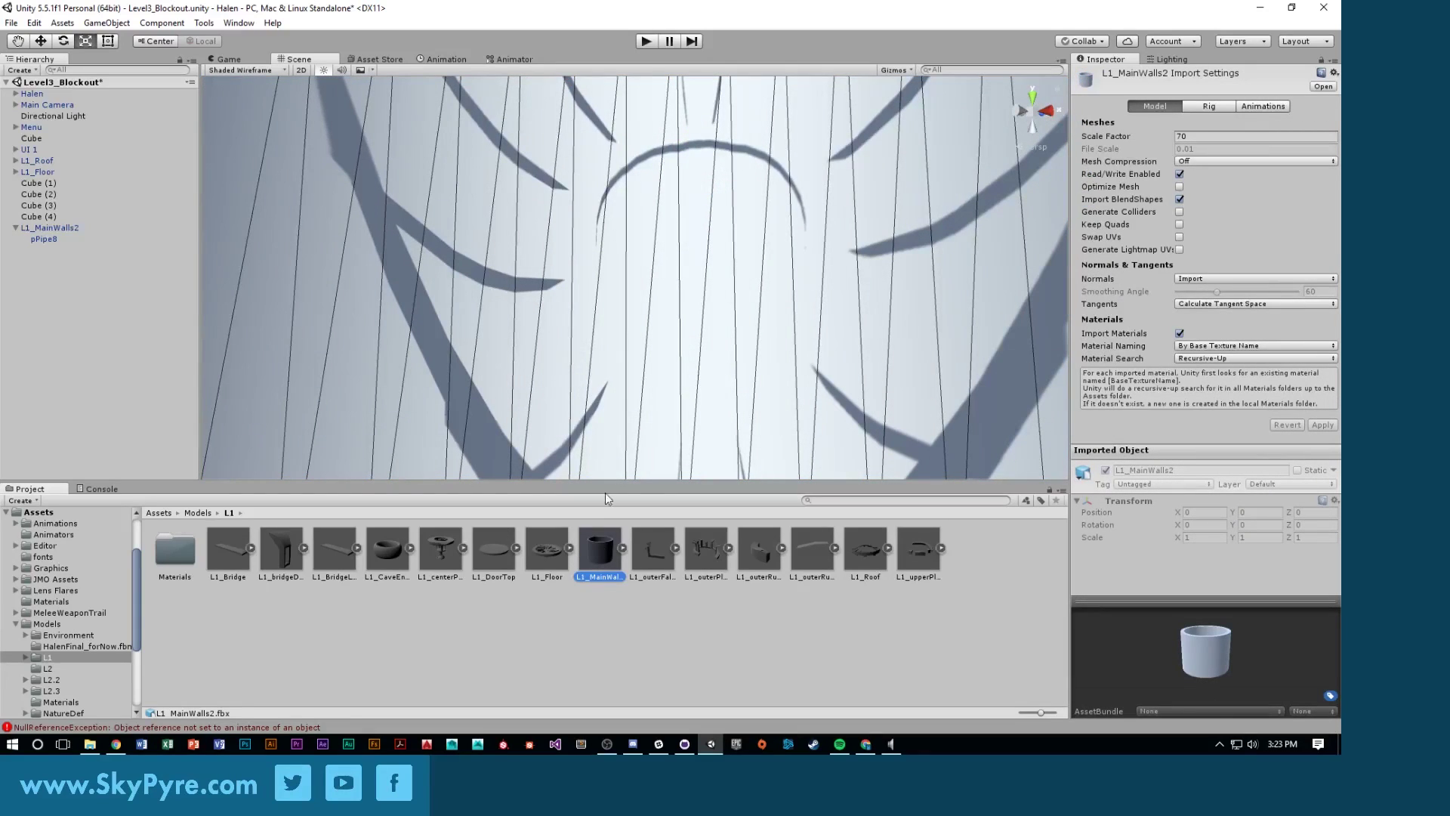
{"action": "left_click_drag", "start_coordinate": [816, 317], "coordinate": [624, 462], "text": "alt"}
{"action": "left_click", "coordinate": [675, 259]}
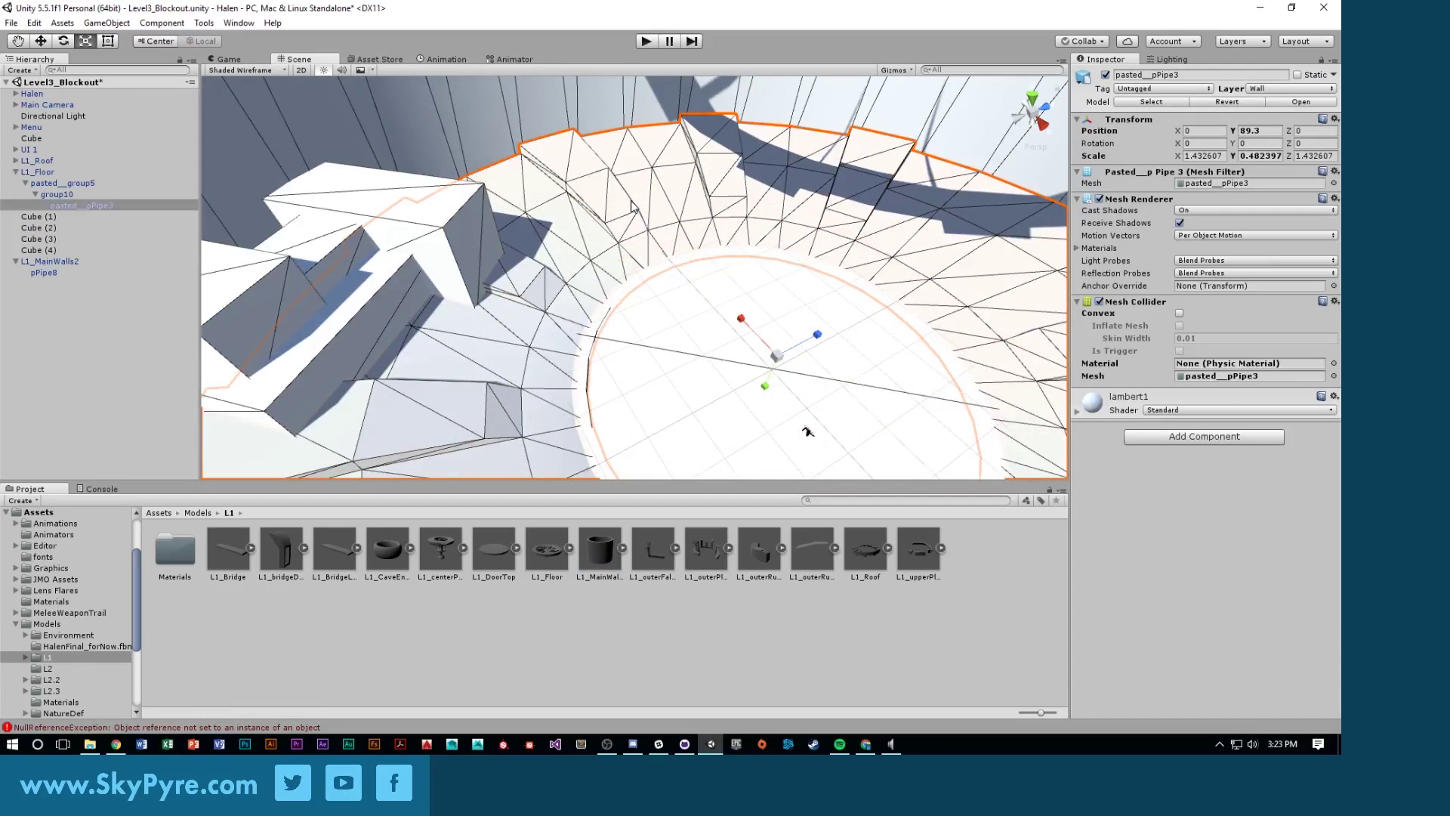
{"action": "left_click", "coordinate": [549, 549]}
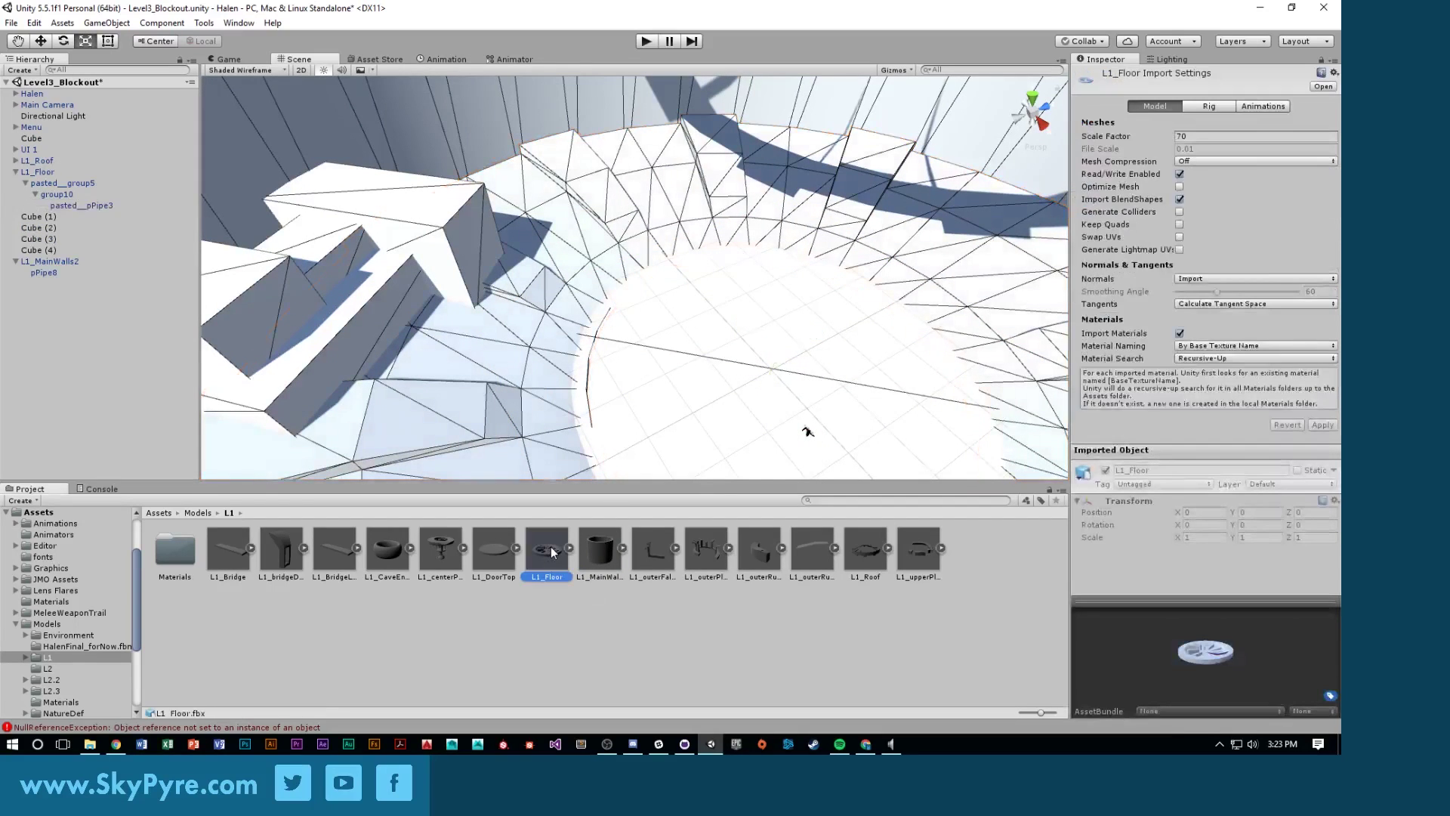
{"action": "left_click_drag", "start_coordinate": [634, 332], "coordinate": [503, 161], "text": "alt"}
Scale the walls' pPipe8 mesh uniformly to 0.94 and raise it to about Y 4.5
{"action": "left_click", "coordinate": [503, 162]}
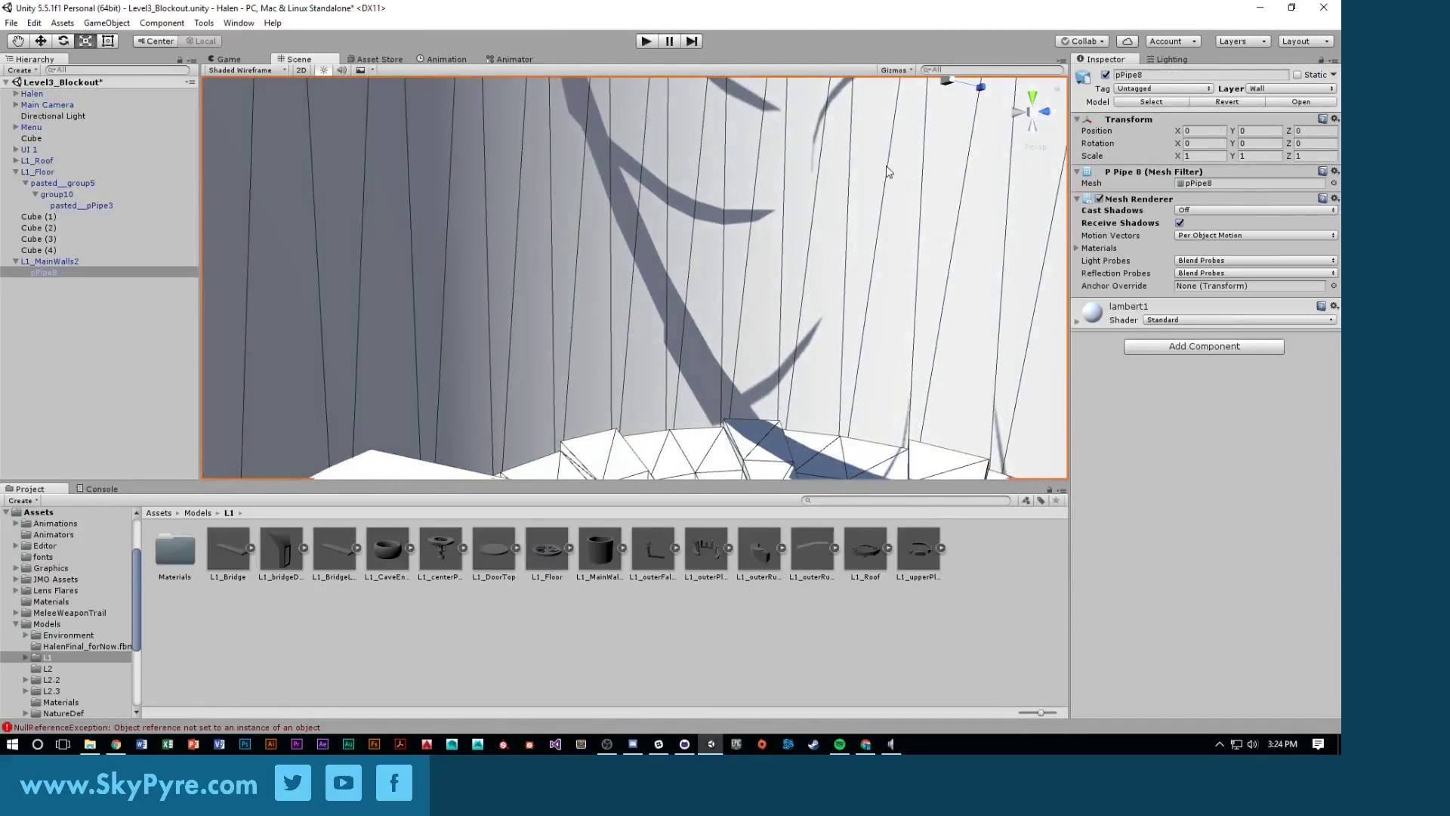
{"action": "right_click_drag", "start_coordinate": [889, 171], "coordinate": [890, 57]}
{"action": "right_click_drag", "start_coordinate": [791, 275], "coordinate": [793, 155]}
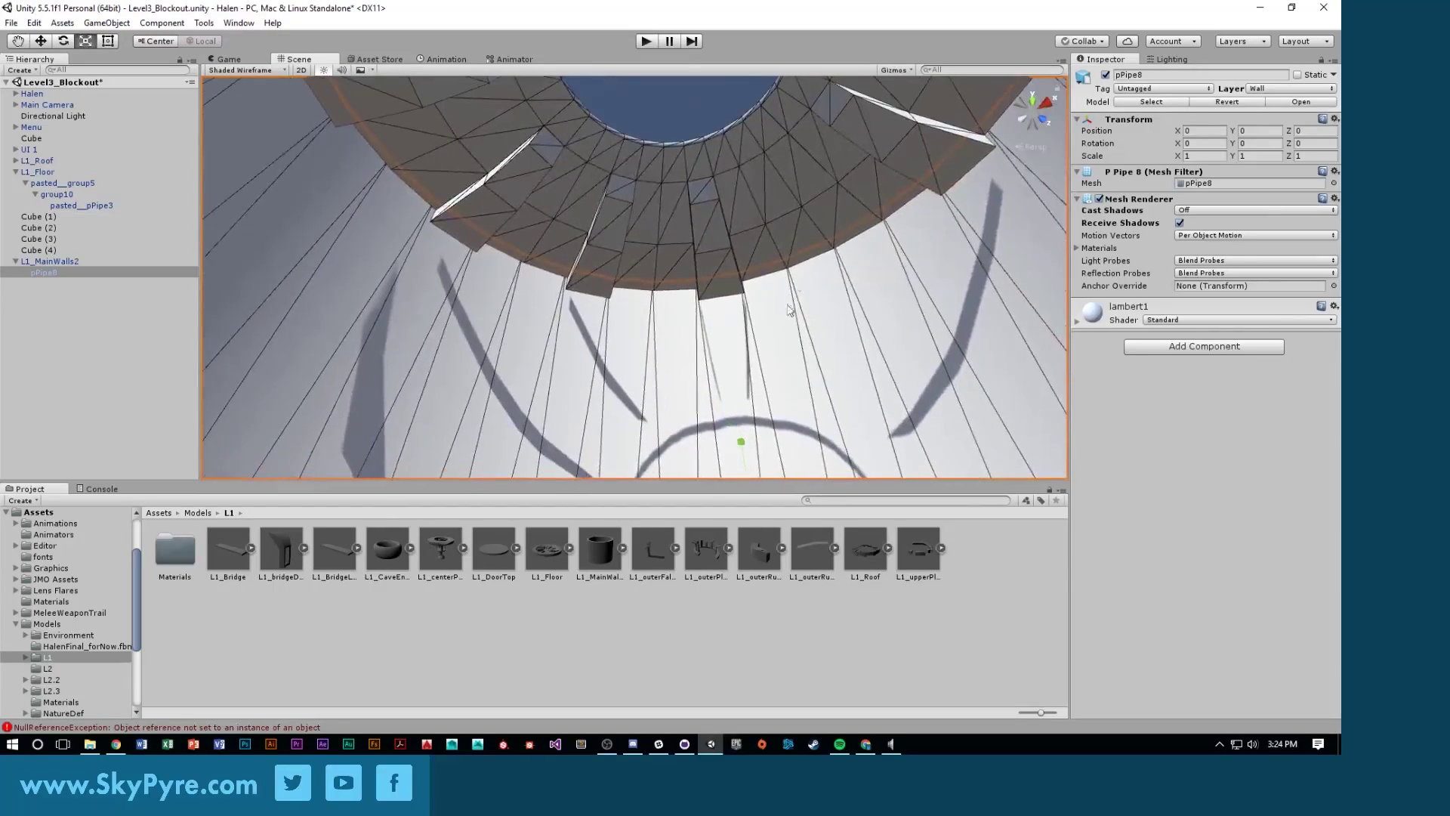
{"action": "key", "text": "f"}
{"action": "left_click_drag", "start_coordinate": [745, 263], "coordinate": [683, 663], "text": "alt"}
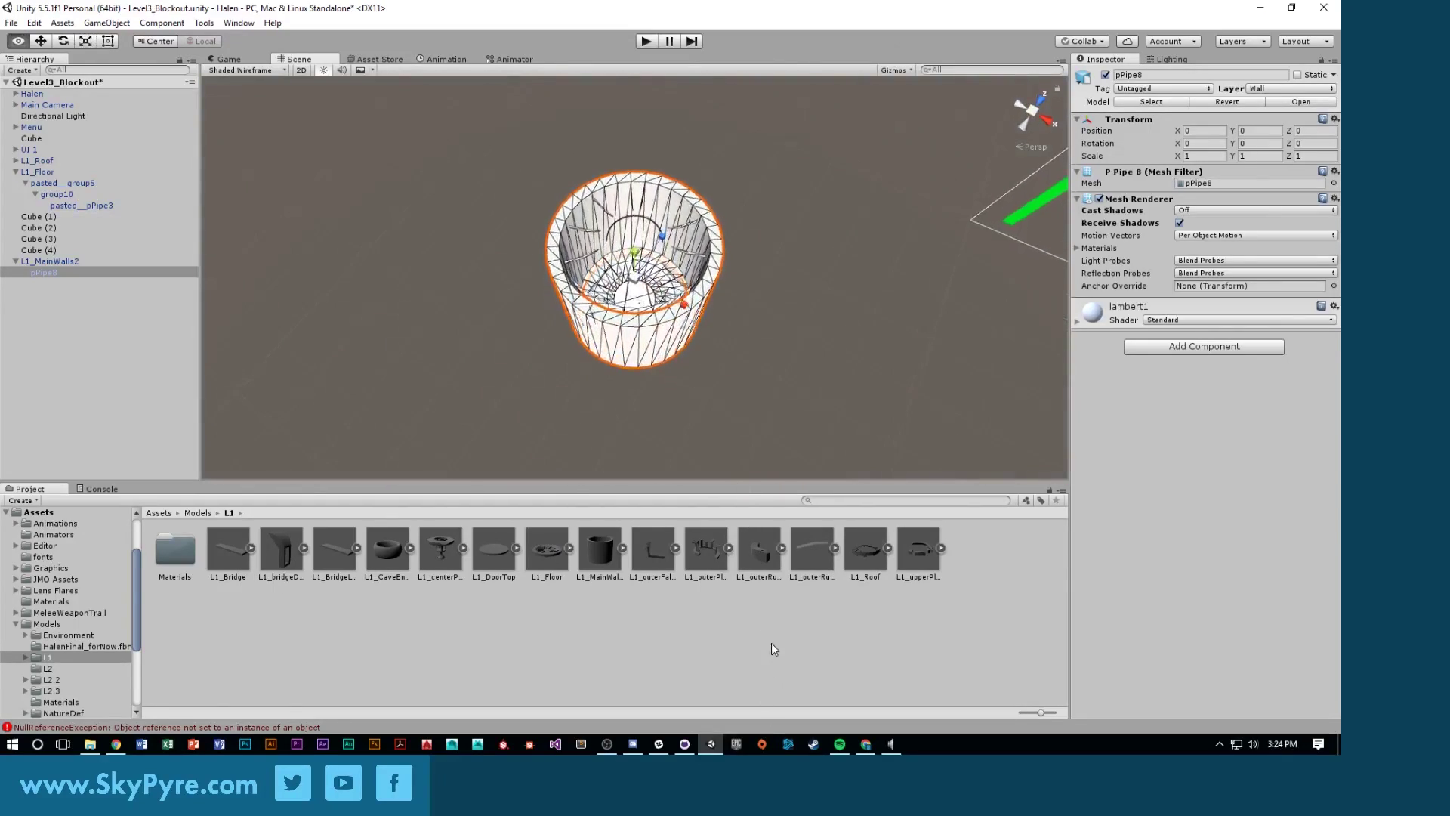
{"action": "scroll", "coordinate": [657, 360], "scroll_direction": "up", "scroll_amount": 10}
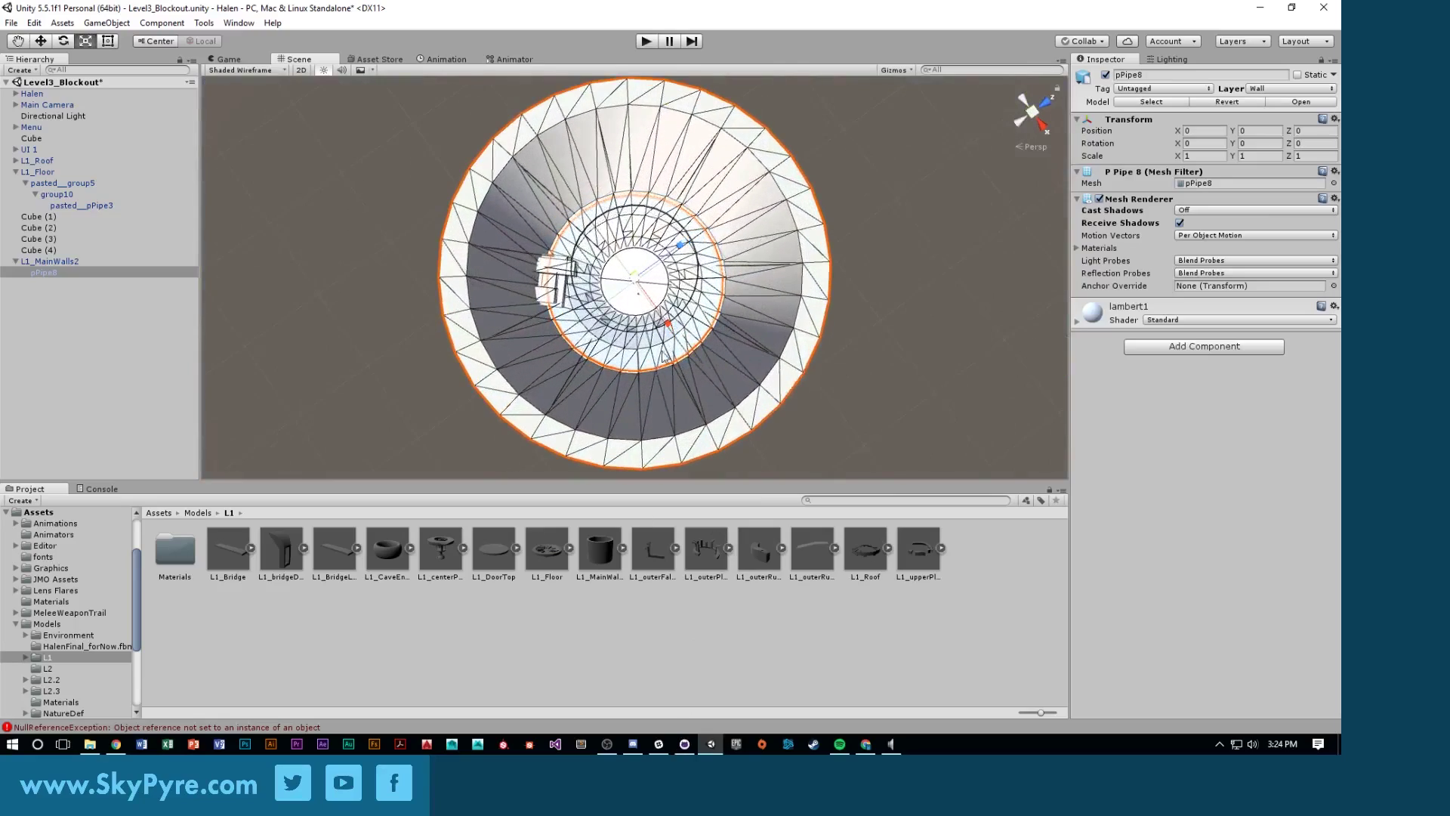
{"action": "right_click_drag", "start_coordinate": [670, 349], "coordinate": [743, 352]}
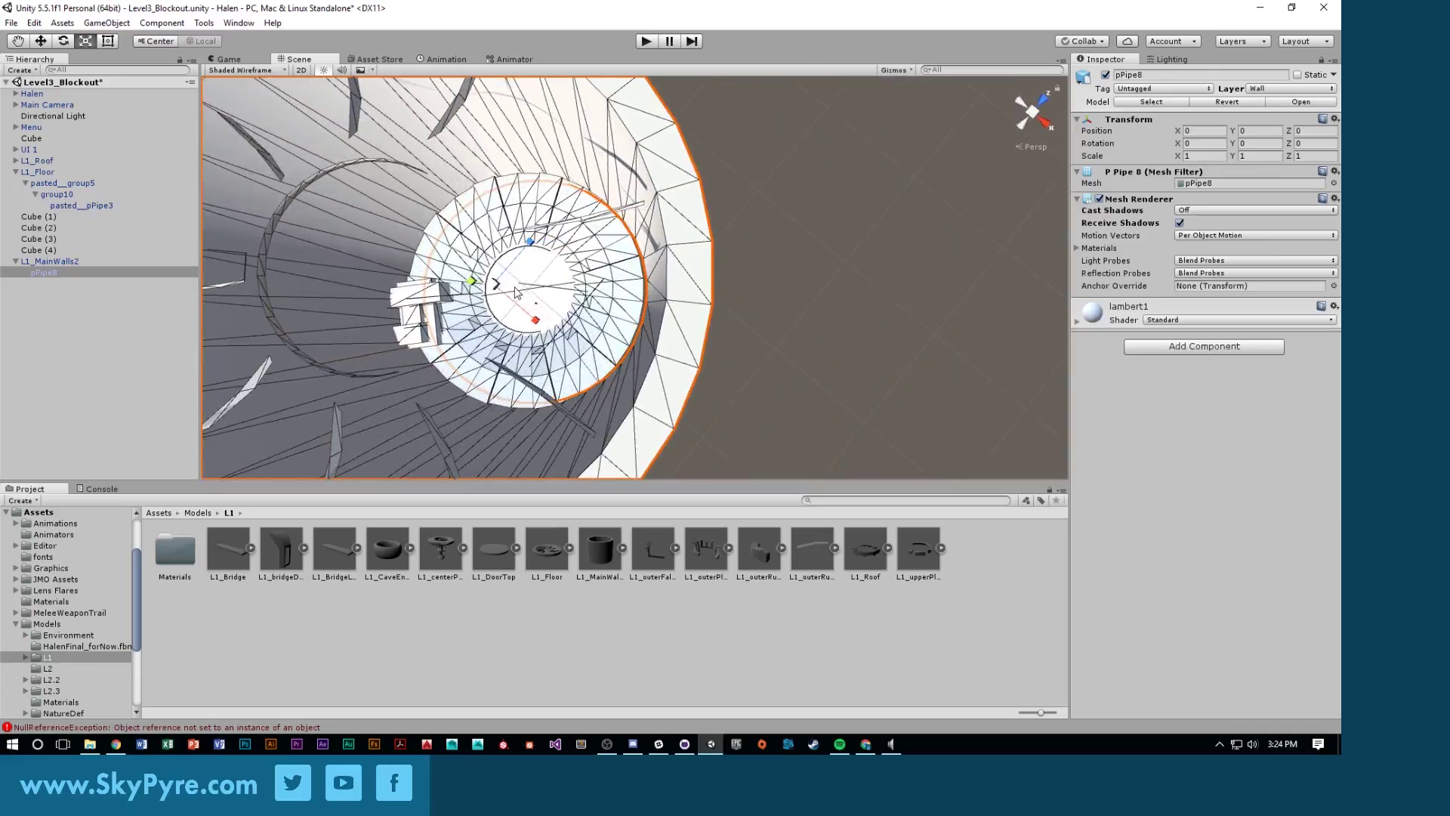
{"action": "left_click_drag", "start_coordinate": [497, 290], "coordinate": [495, 288]}
{"action": "right_click_drag", "start_coordinate": [625, 270], "coordinate": [247, 212]}
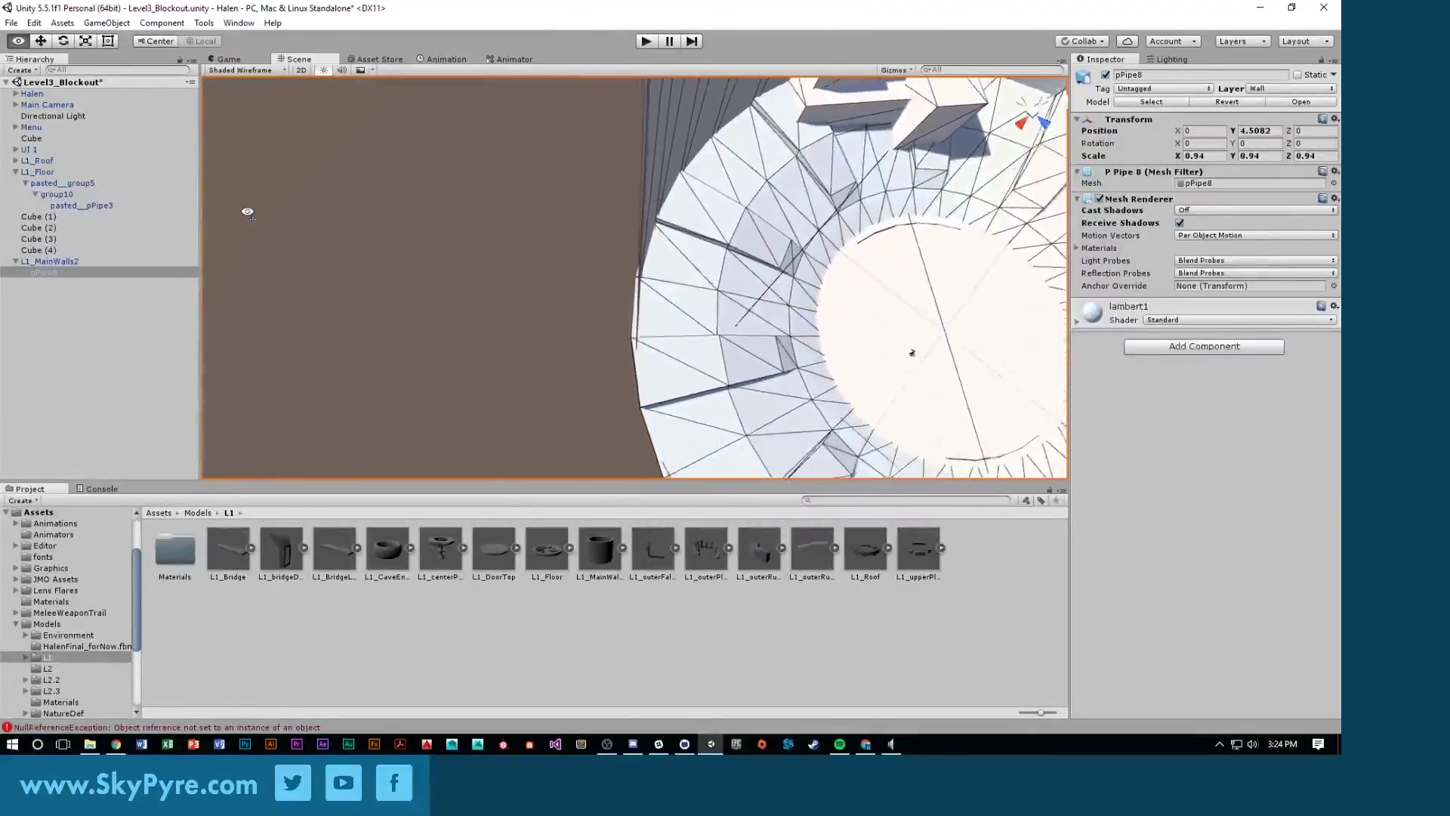
{"action": "right_click_drag", "start_coordinate": [349, 139], "coordinate": [210, 42]}
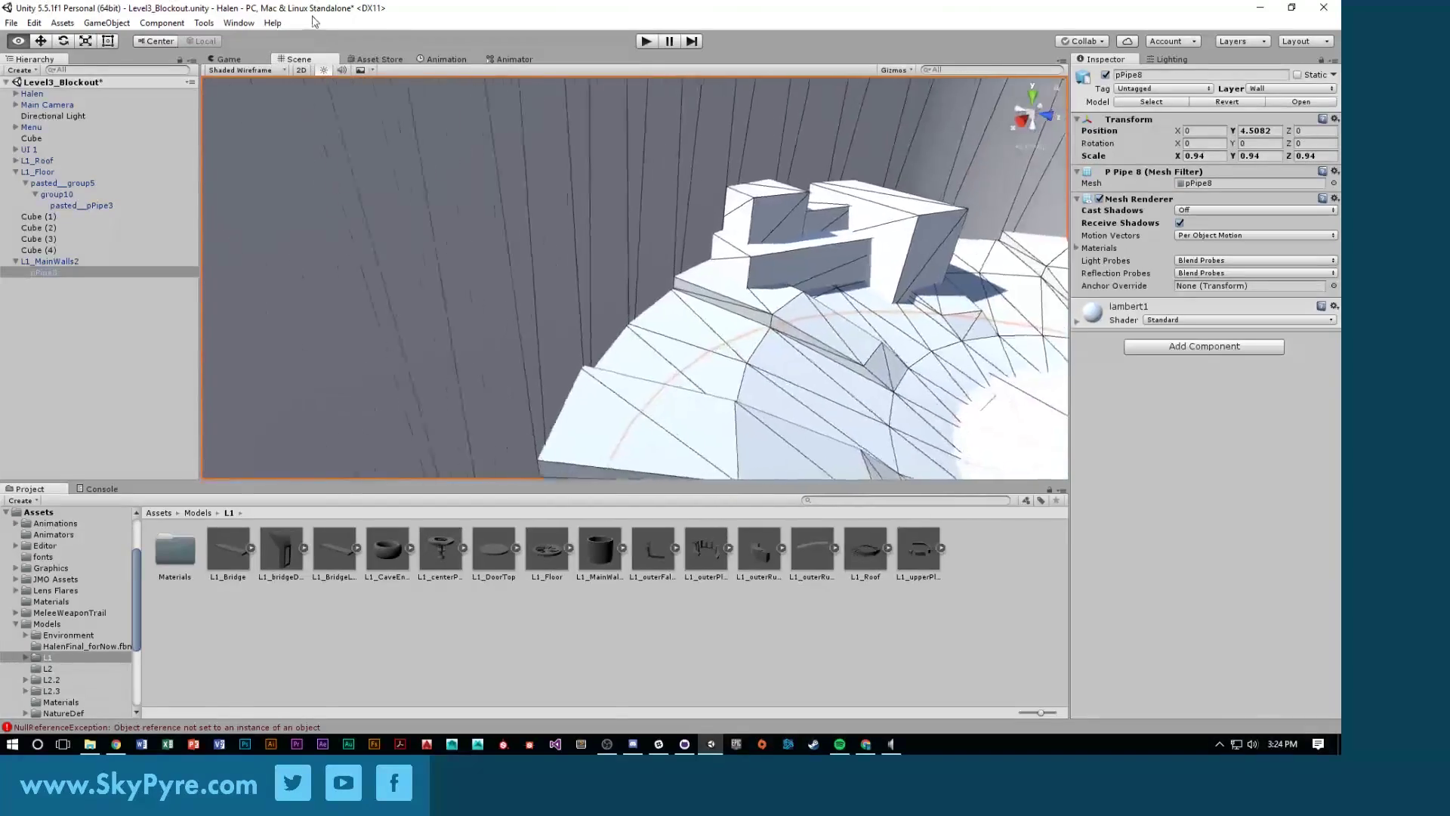
Widen the small block between the two raised blocks to an X scale of about 17.7 and nudge it along its X axis
{"action": "right_click_drag", "start_coordinate": [315, 22], "coordinate": [389, 47]}
{"action": "left_click", "coordinate": [454, 215]}
{"action": "right_click_drag", "start_coordinate": [455, 214], "coordinate": [565, 252]}
{"action": "right_click_drag", "start_coordinate": [581, 257], "coordinate": [618, 275]}
{"action": "left_click", "coordinate": [618, 275]}
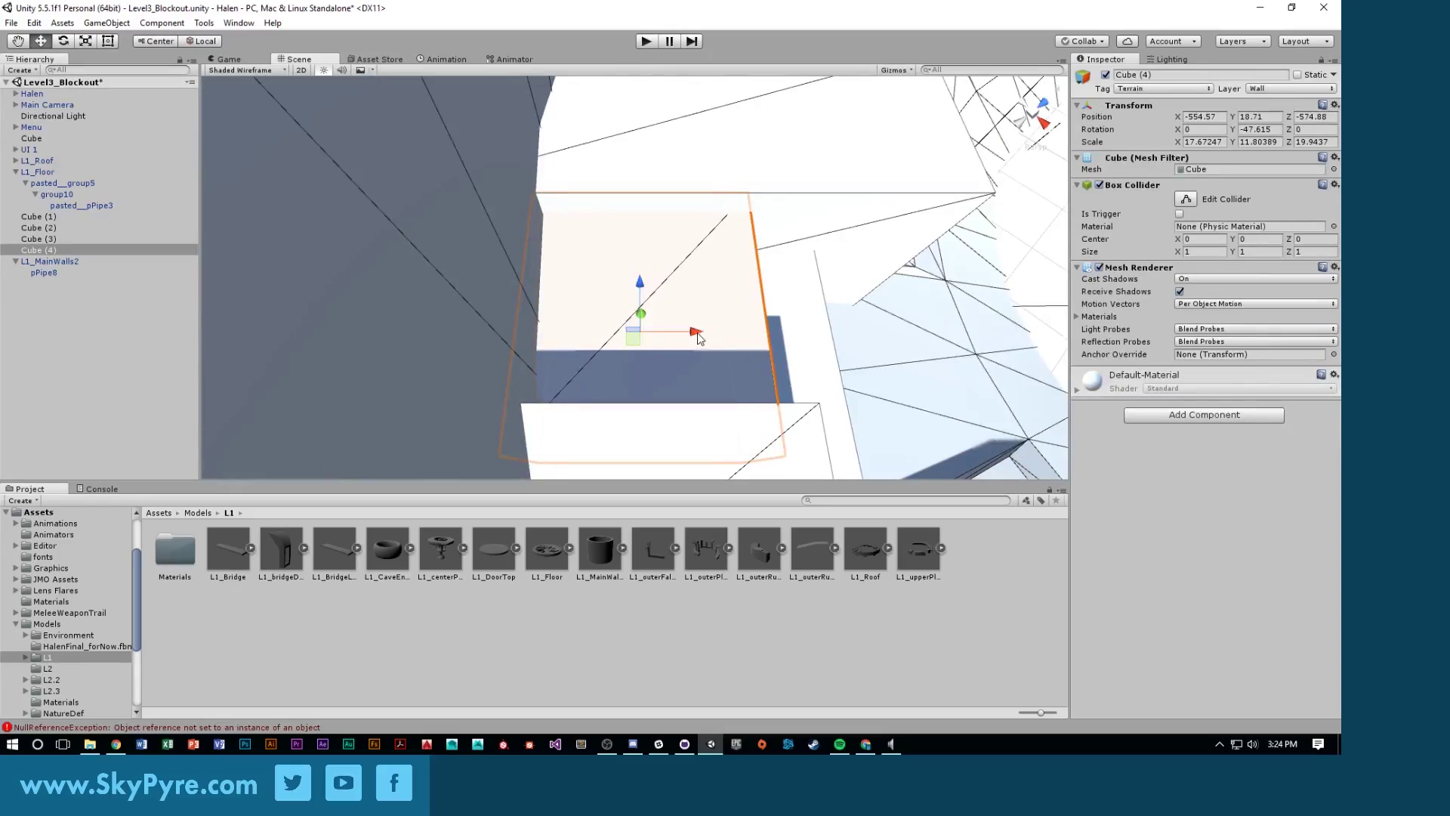
{"action": "left_click_drag", "start_coordinate": [699, 338], "coordinate": [688, 337]}
{"action": "right_click_drag", "start_coordinate": [689, 337], "coordinate": [473, 229]}
{"action": "left_click", "coordinate": [472, 229]}
Duplicate L1_Roof and set the copy's Z rotation to -180
{"action": "right_click_drag", "start_coordinate": [620, 219], "coordinate": [688, 381]}
{"action": "left_click", "coordinate": [629, 275]}
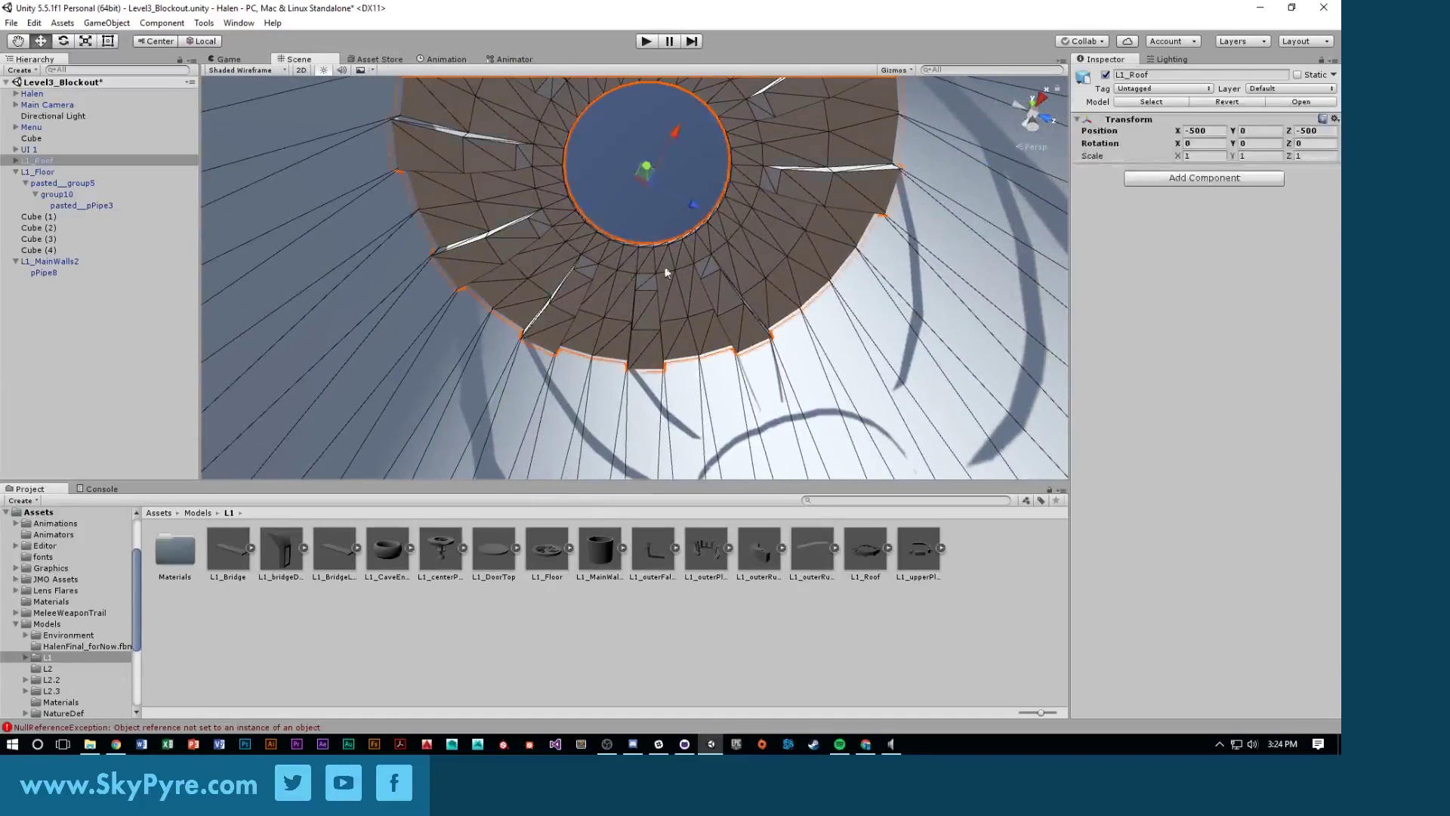
{"action": "left_click", "coordinate": [714, 164]}
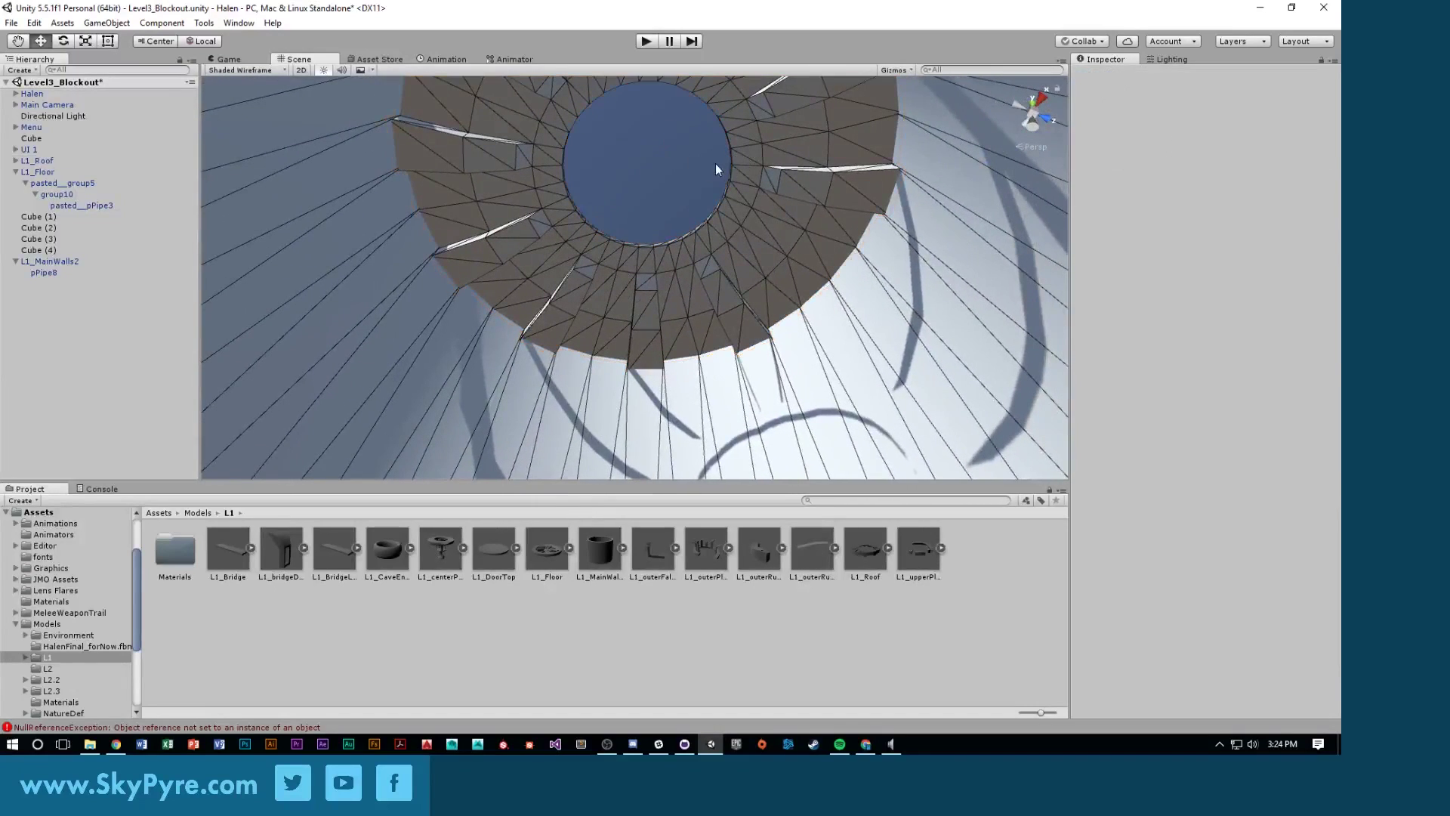
{"action": "mouse_move", "coordinate": [714, 164]}
{"action": "right_mouse_down"}
{"action": "mouse_move", "coordinate": [712, 366]}
{"action": "mouse_move", "coordinate": [766, 96]}
{"action": "mouse_move", "coordinate": [709, 152]}
{"action": "right_mouse_up"}
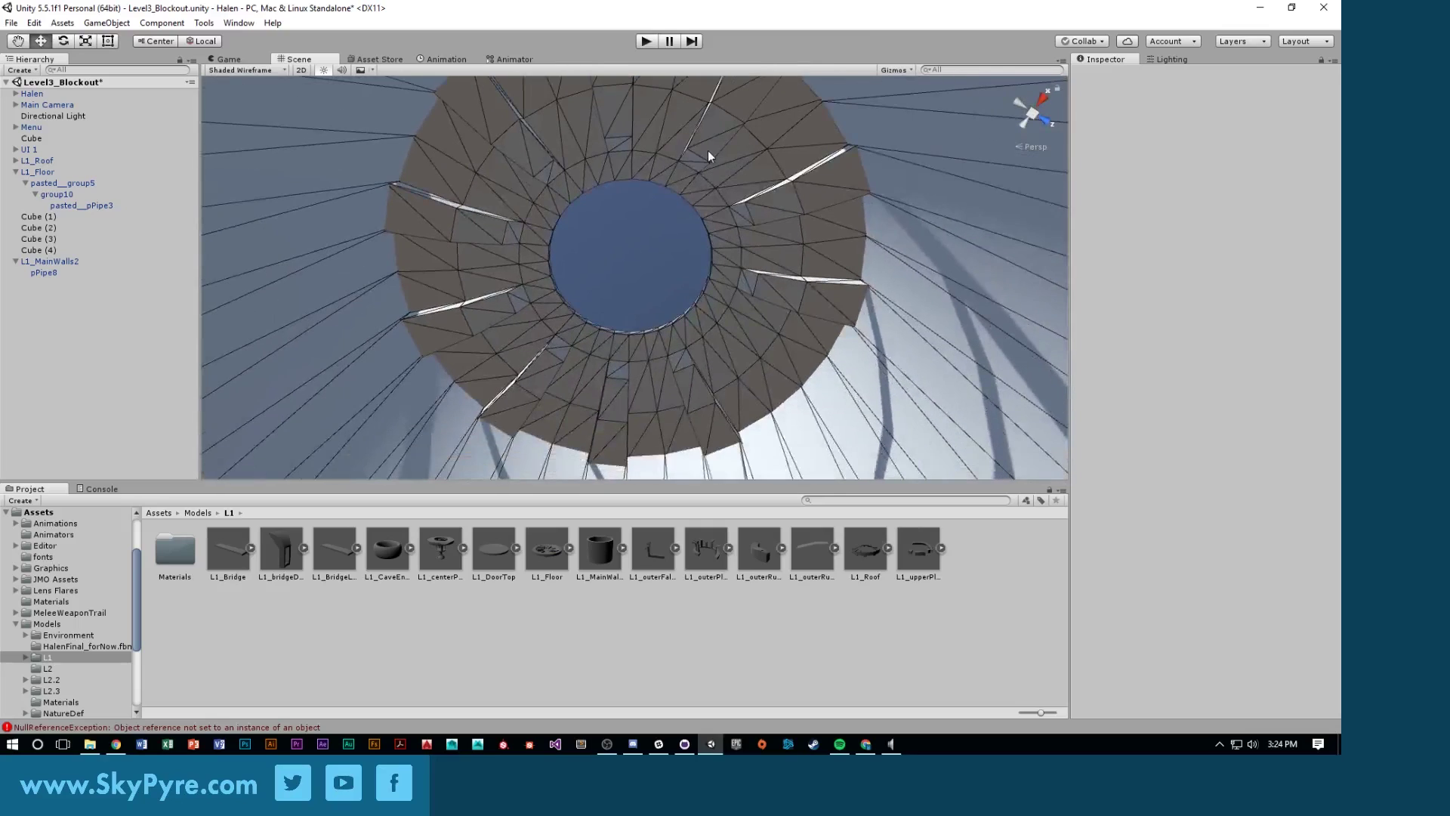
{"action": "left_click", "coordinate": [733, 211]}
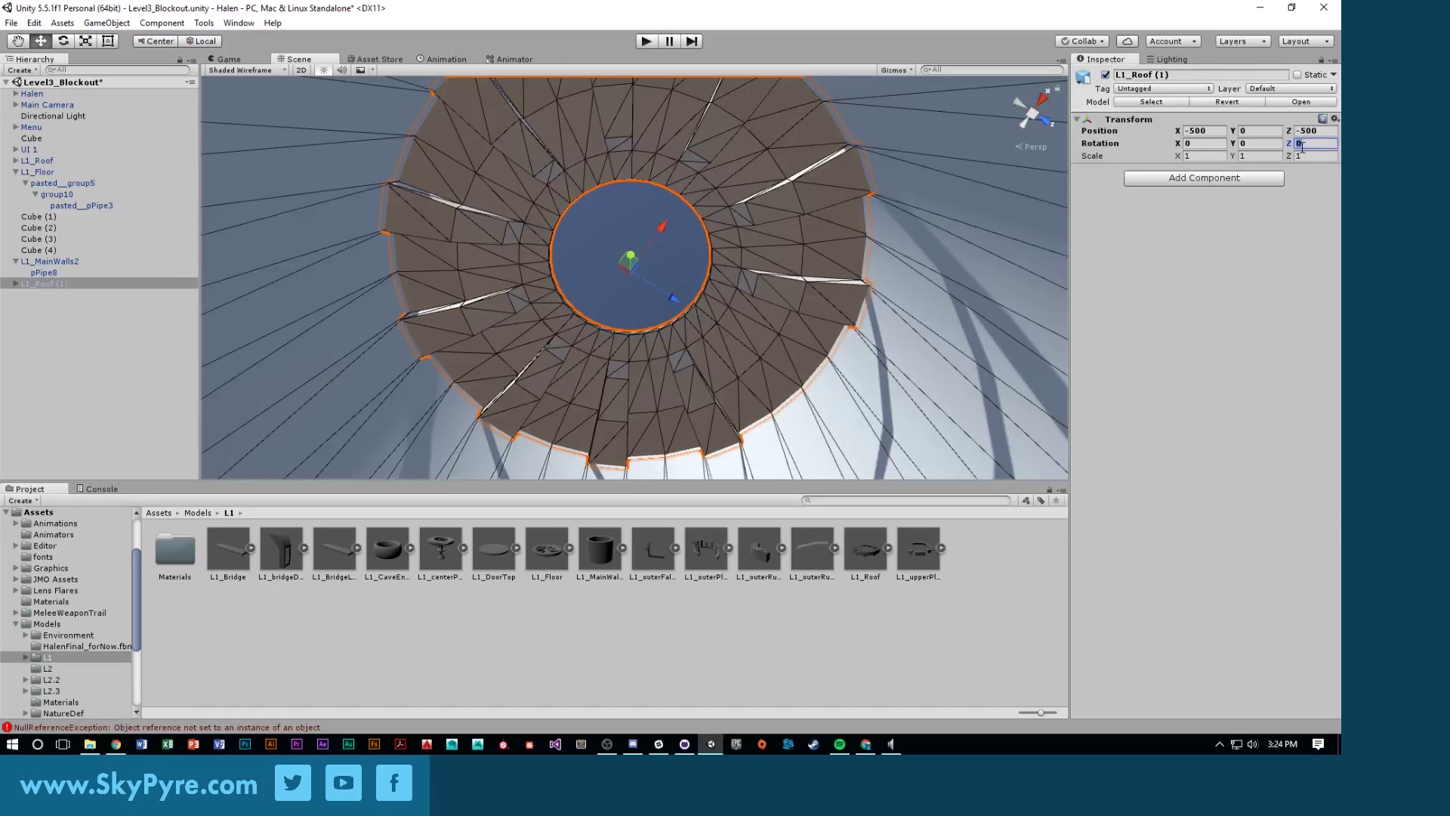
{"action": "type", "text": "180"}
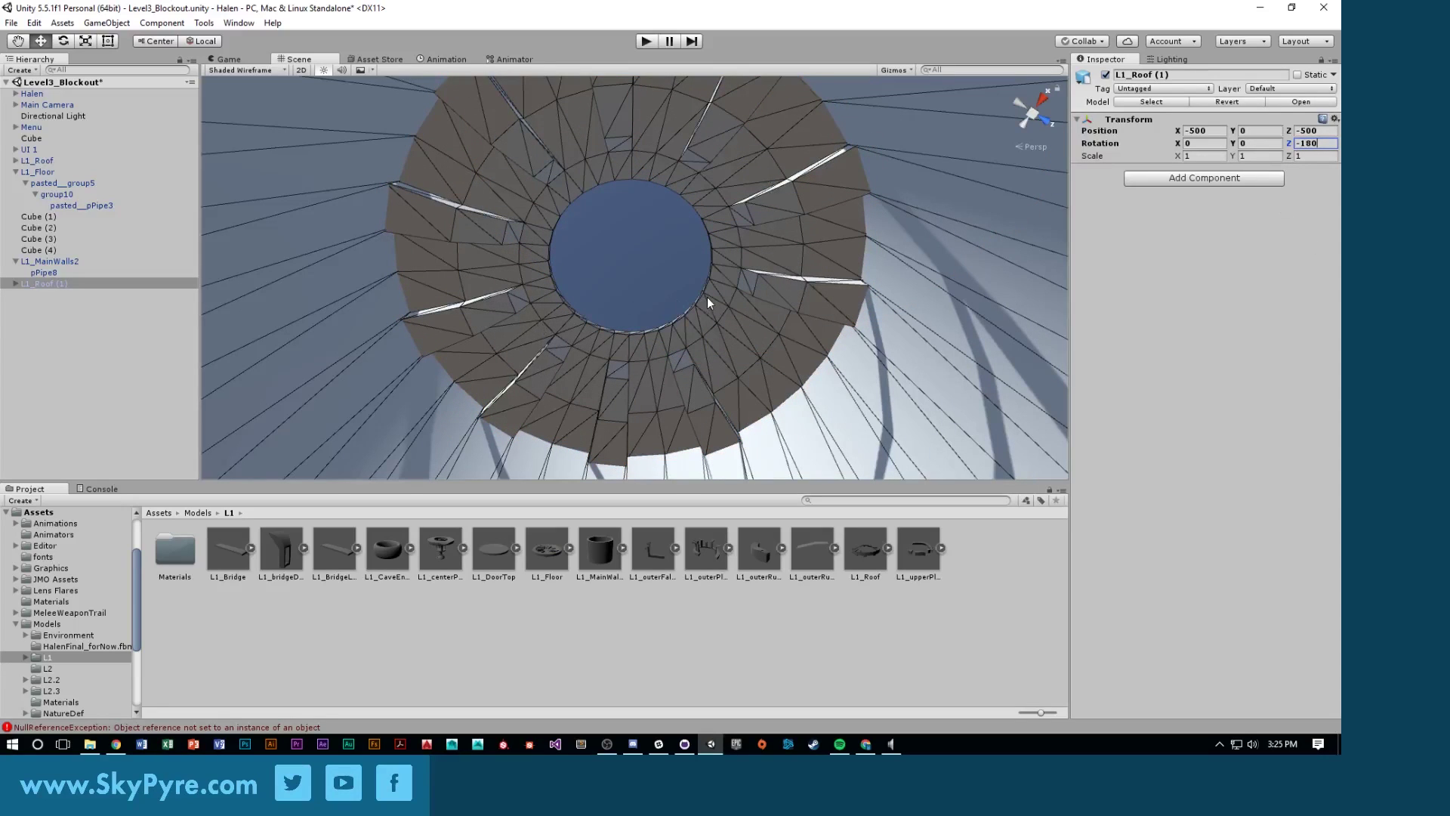
{"action": "type", "text": "f"}
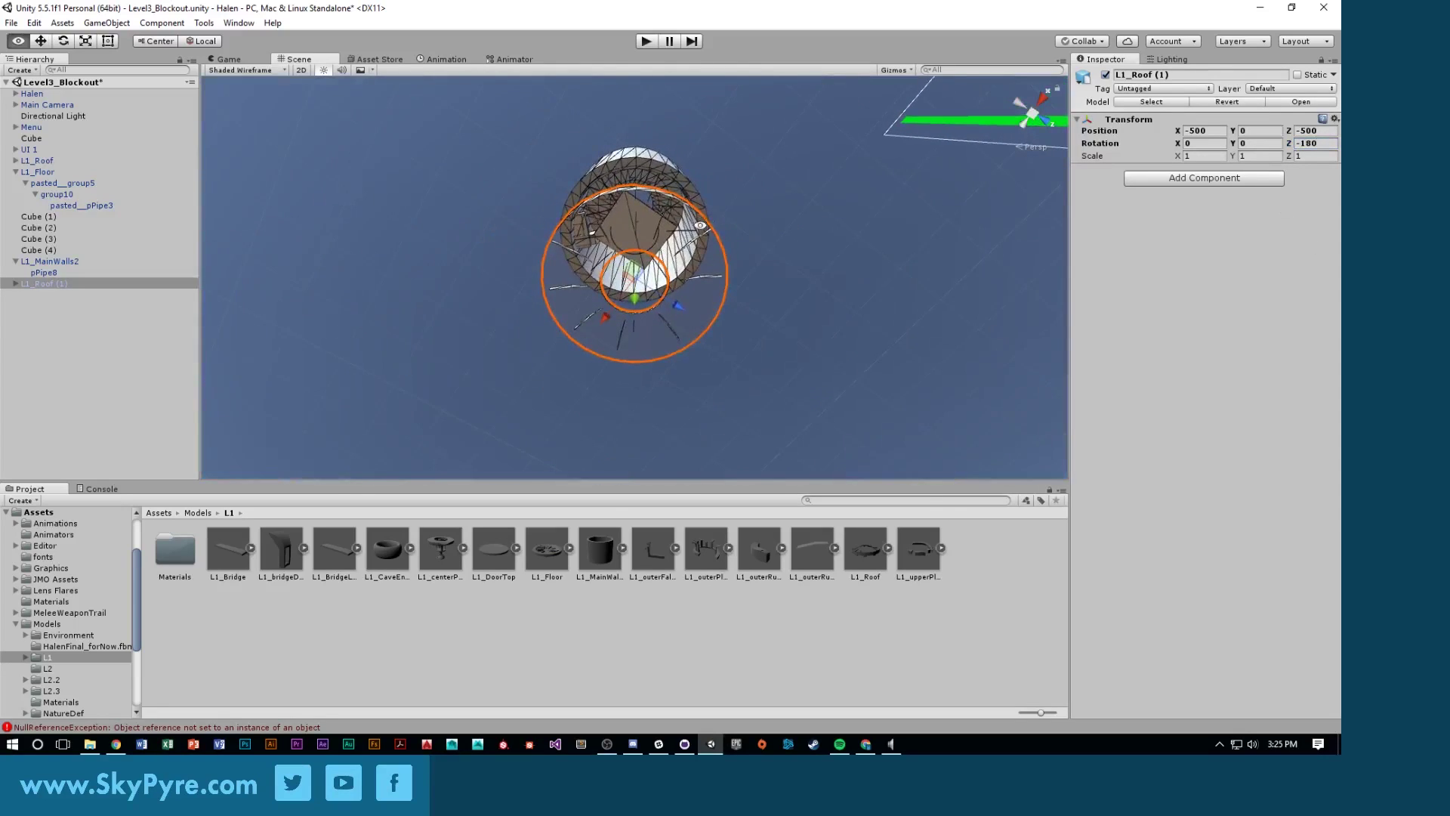
Raise the flipped roof copy from below the level up to the top of the walls
{"action": "left_click_drag", "start_coordinate": [697, 226], "coordinate": [674, 293], "text": "alt"}
{"action": "right_click_drag", "start_coordinate": [699, 288], "coordinate": [687, 252]}
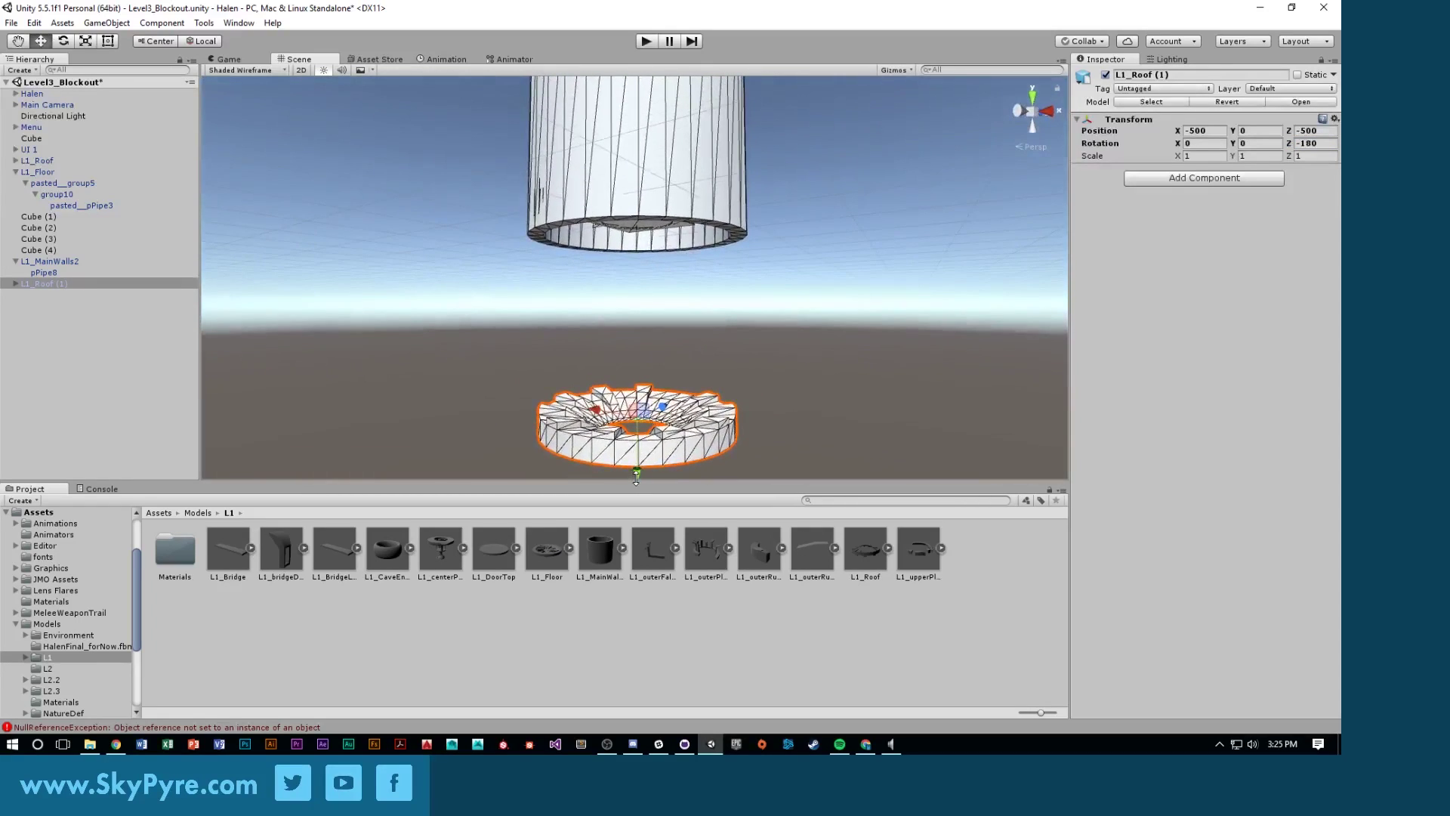
{"action": "left_click_drag", "start_coordinate": [636, 479], "coordinate": [637, 512]}
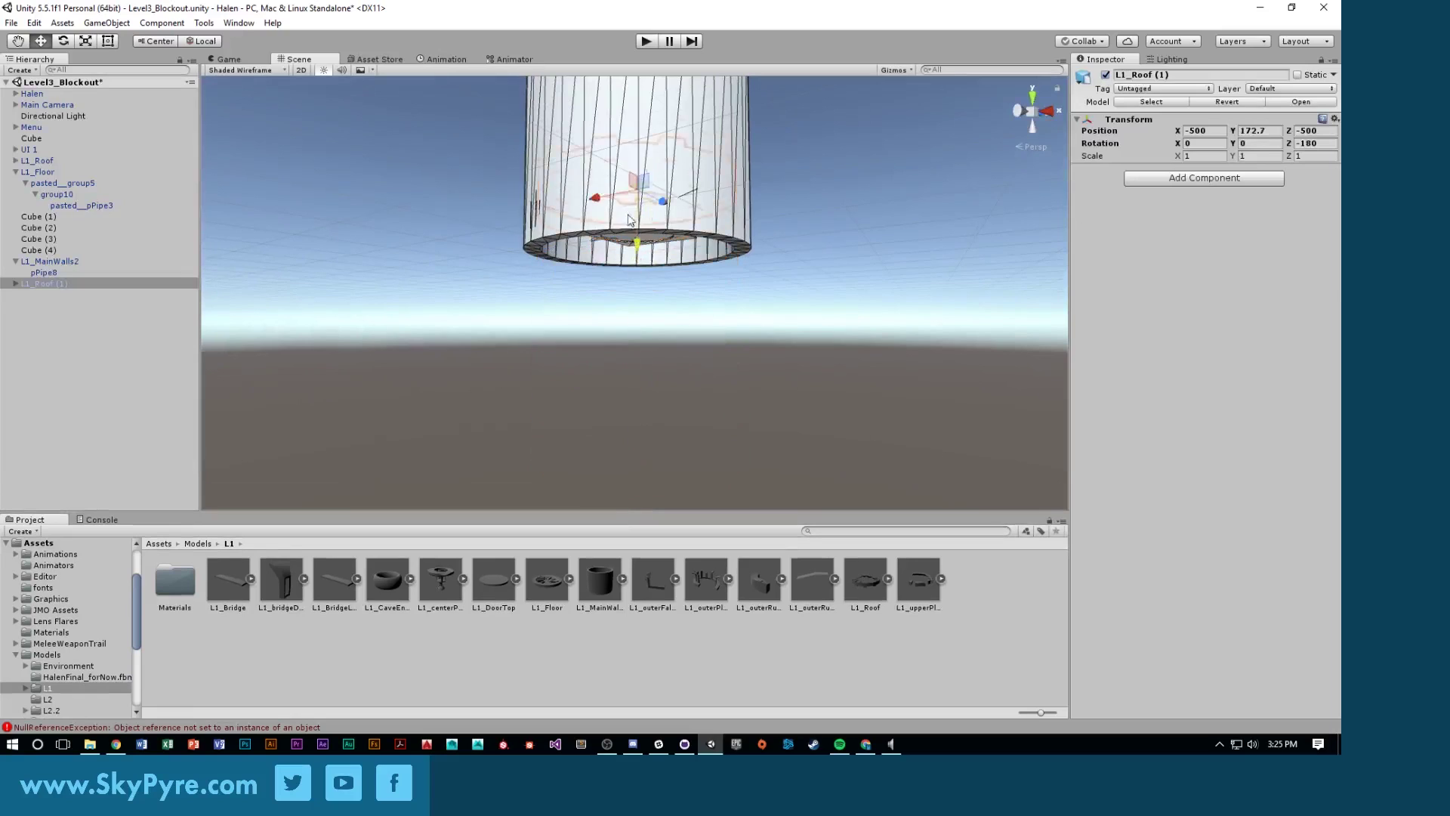
{"action": "key", "text": "f"}
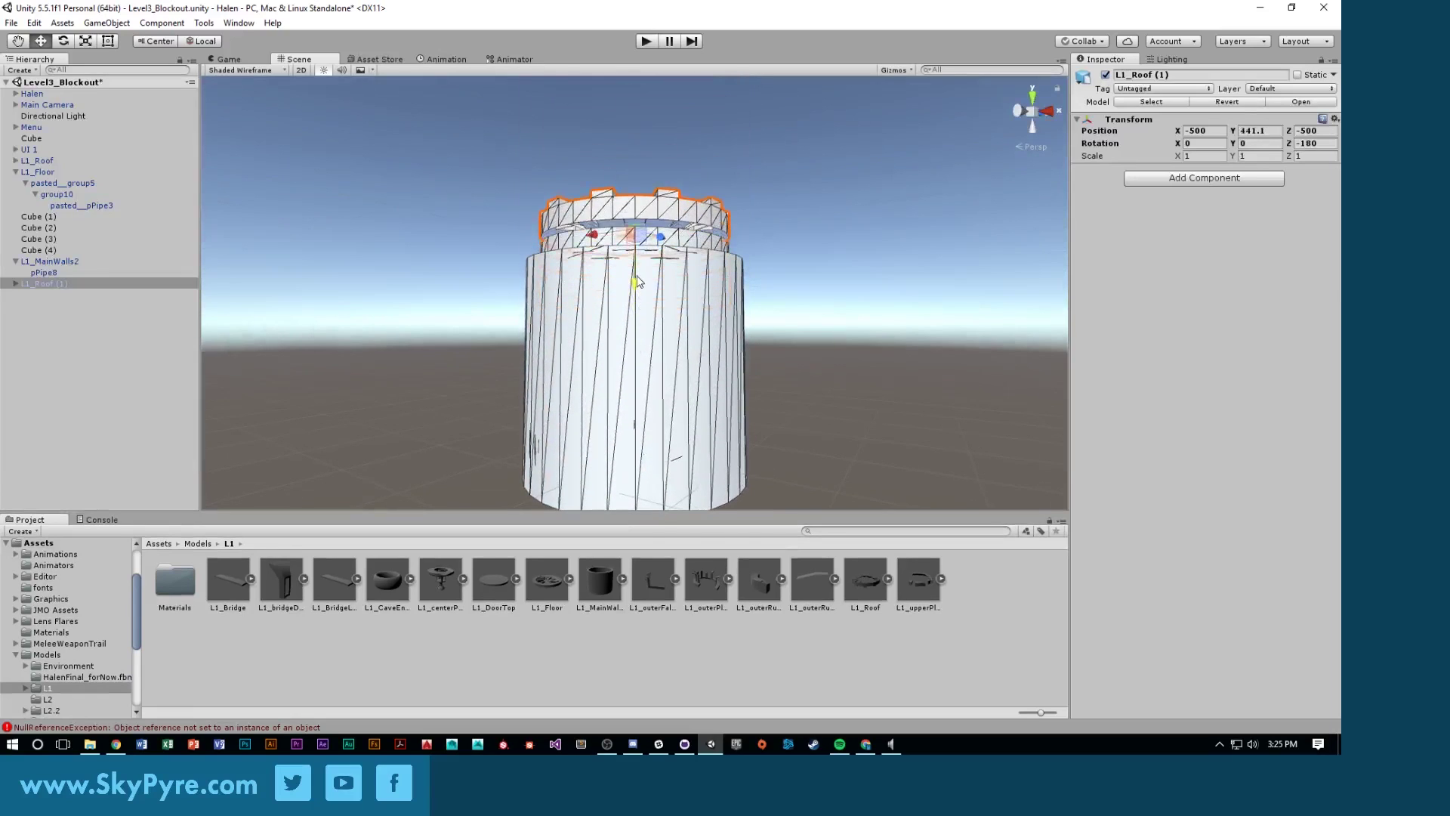
{"action": "left_click_drag", "start_coordinate": [636, 290], "coordinate": [661, 343], "text": "alt"}
{"action": "key", "text": "w"}
{"action": "right_click_drag", "start_coordinate": [661, 343], "coordinate": [669, 262]}
{"action": "left_click_drag", "start_coordinate": [669, 262], "coordinate": [1043, 143], "text": "alt"}
Duplicate a block, scale the copy to about 29 × 19 × 78, rotate it about -19° on Y, and place it beside the raised blocks
{"action": "left_click", "coordinate": [680, 162]}
{"action": "left_click_drag", "start_coordinate": [1263, 142], "coordinate": [338, 431], "text": "alt"}
{"action": "left_click_drag", "start_coordinate": [679, 433], "coordinate": [705, 320], "text": "alt"}
{"action": "left_click", "coordinate": [568, 411]}
{"action": "key", "text": "r"}
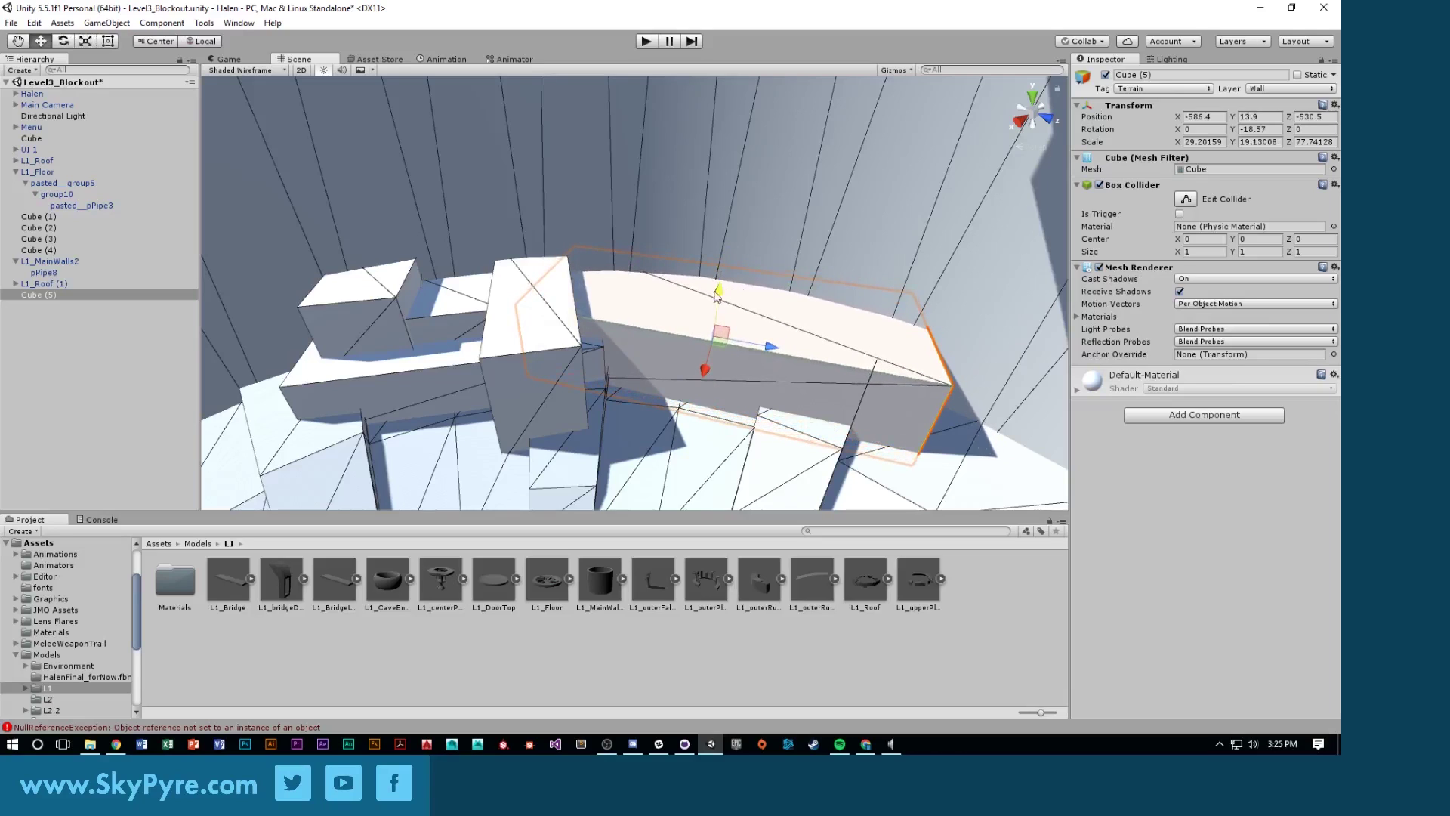
Play-test the climb over the raised blocks and along the long rotated block, and stop the game
{"action": "left_click", "coordinate": [646, 42]}
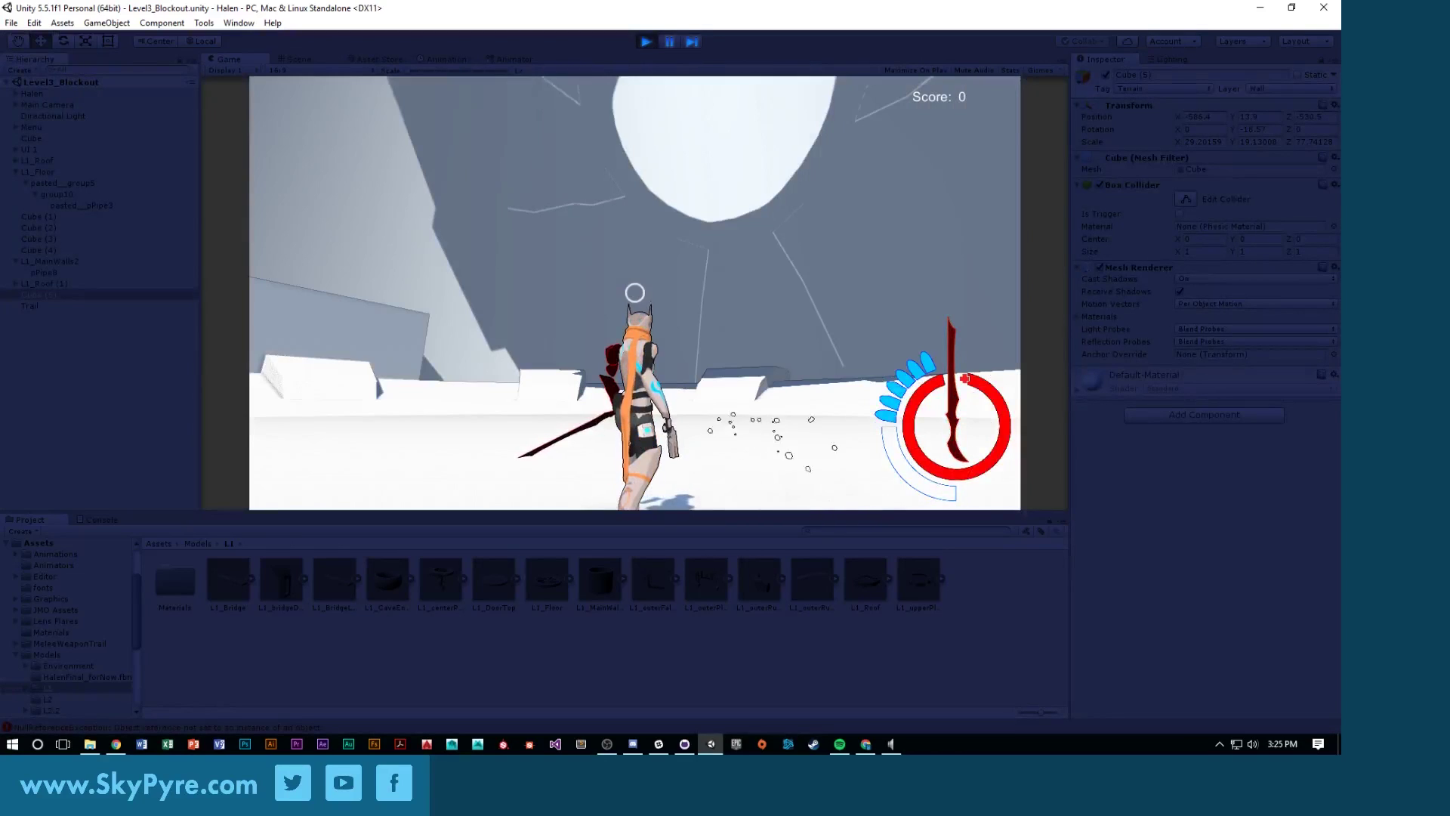
{"action": "key", "text": "w"}
{"action": "key", "text": "space"}
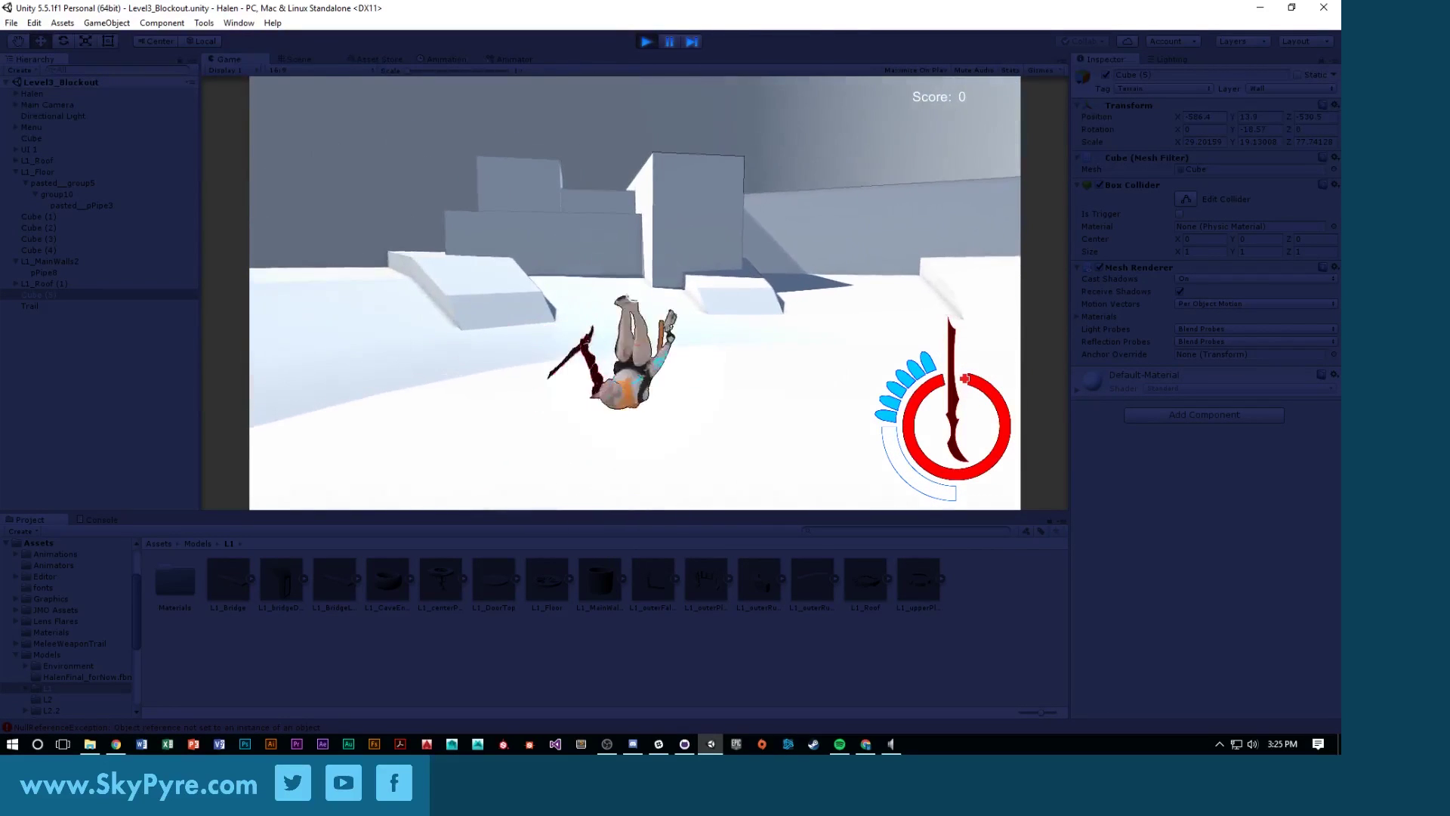
{"action": "key", "text": "w"}
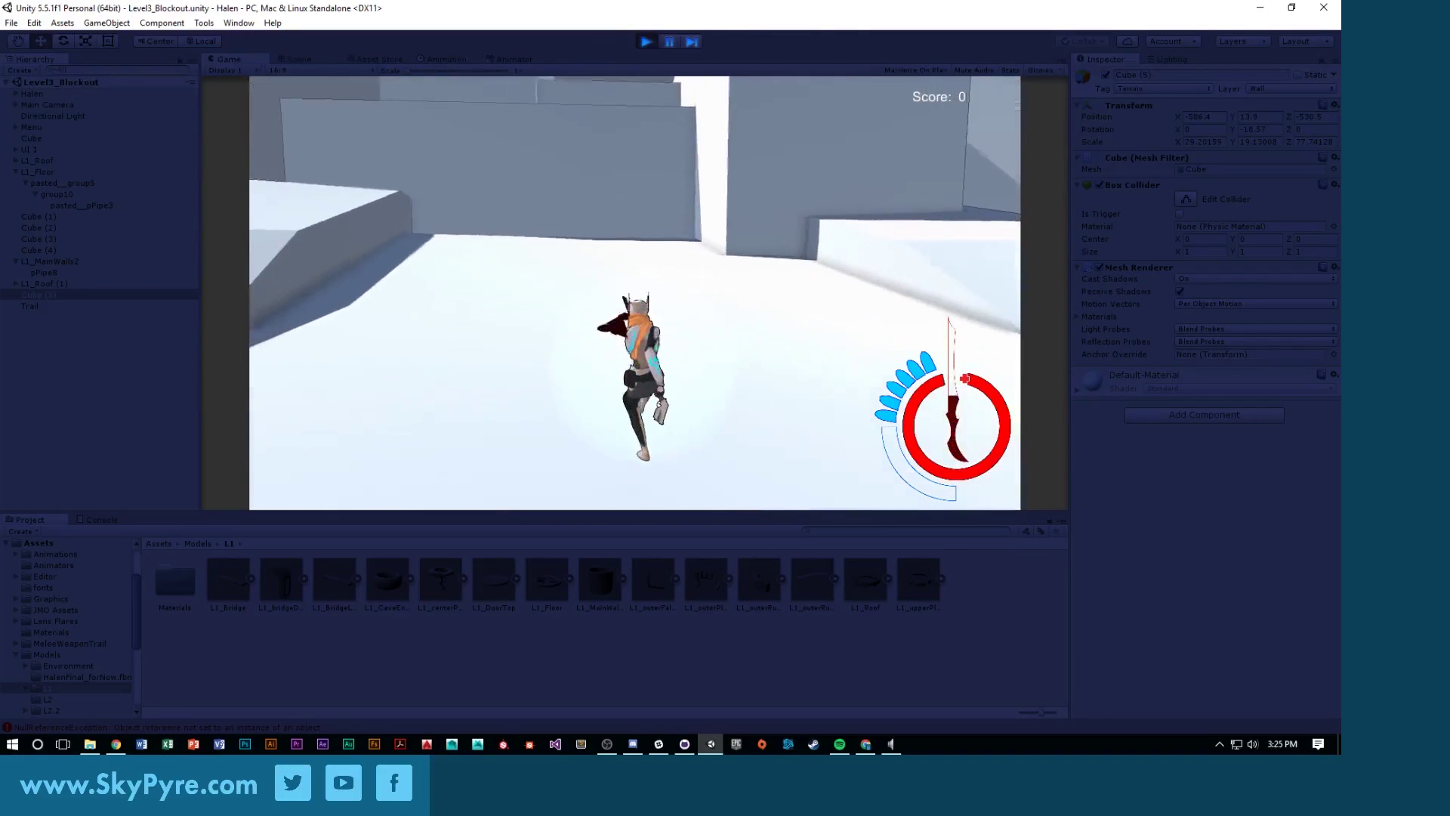
{"action": "key", "text": "space"}
{"action": "key", "text": "space"}
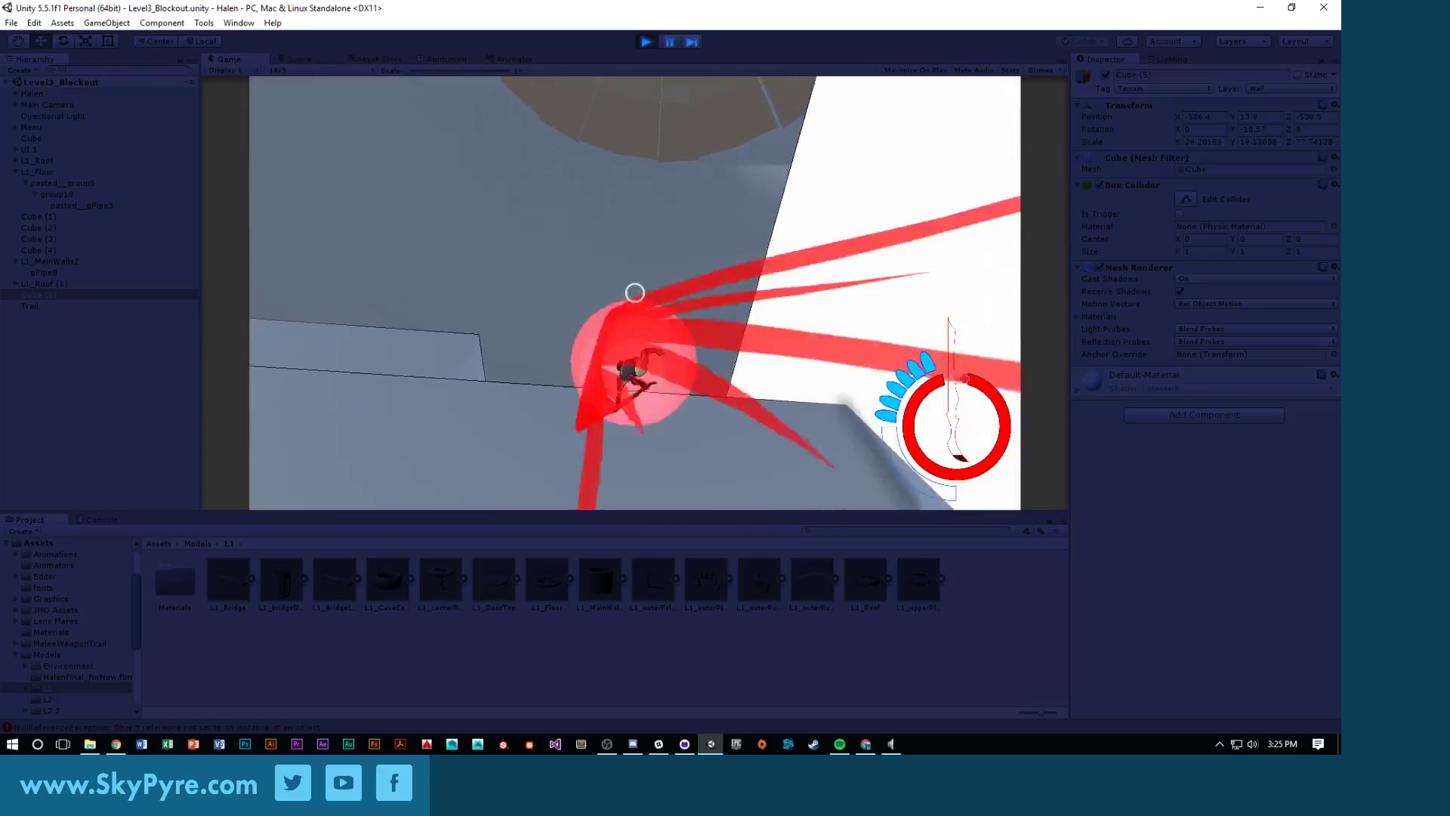
{"action": "key", "text": "w"}
{"action": "key", "text": "space"}
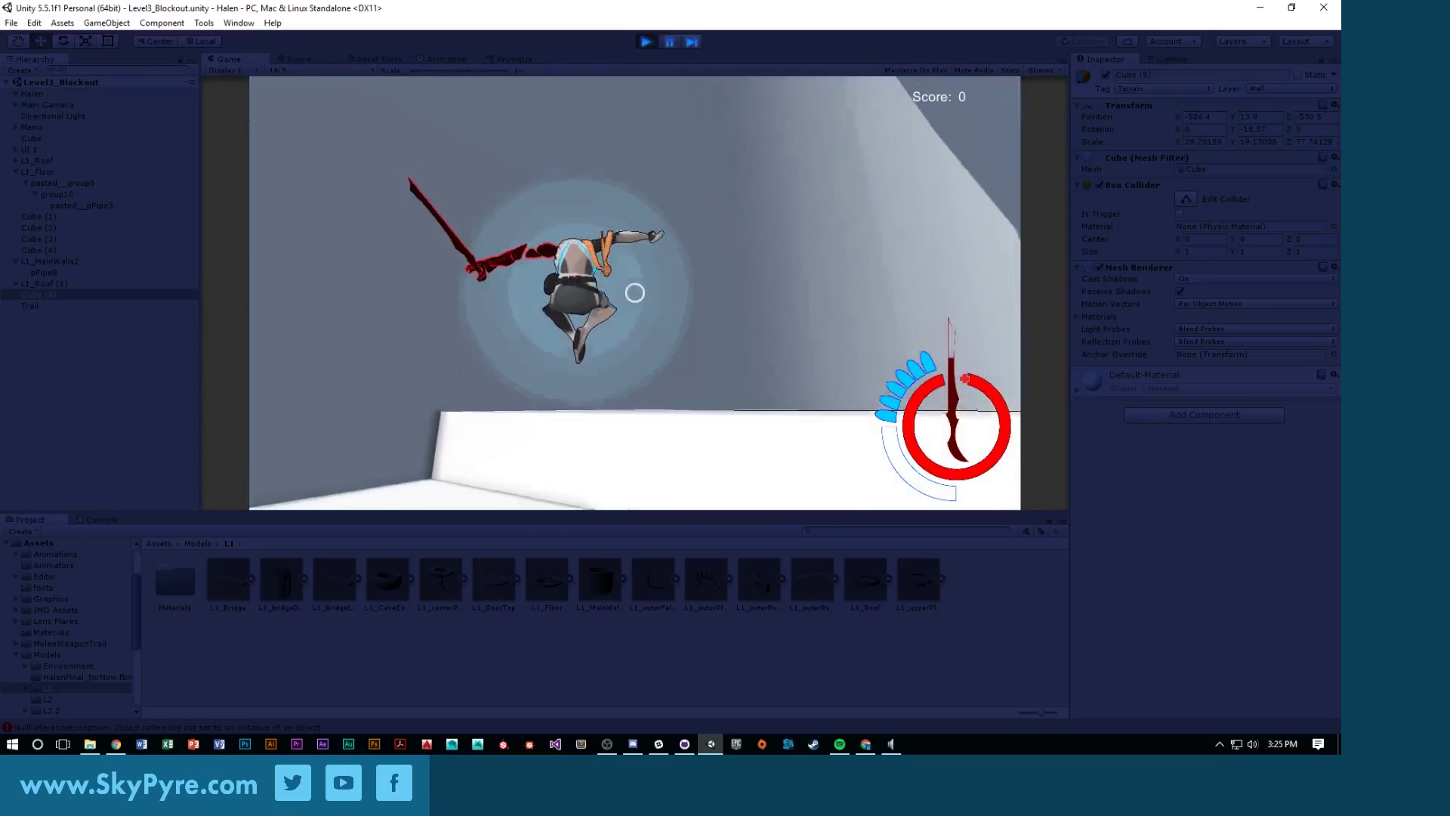
{"action": "key", "text": "w"}
{"action": "key", "text": "space"}
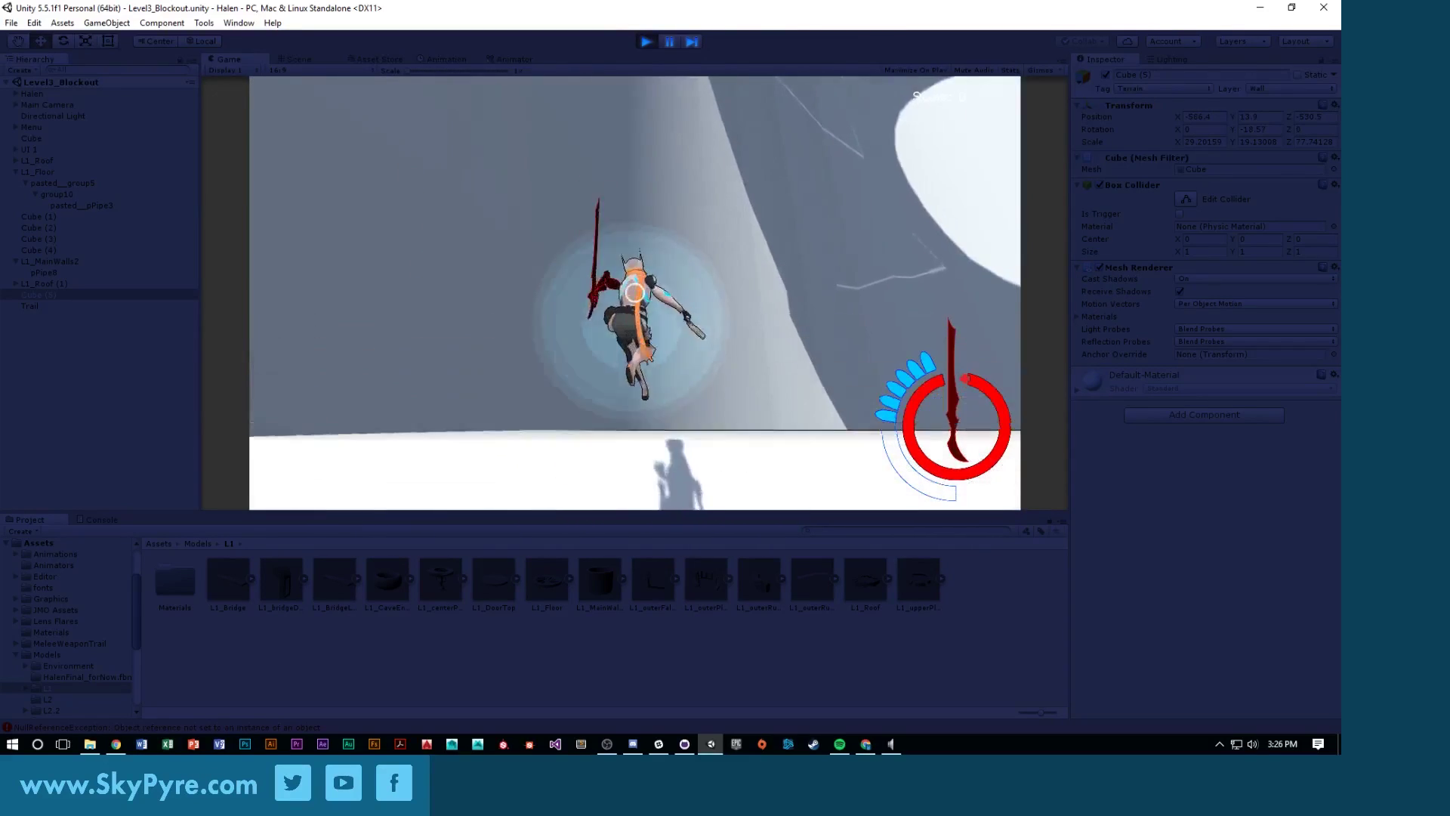
{"action": "key", "text": "w"}
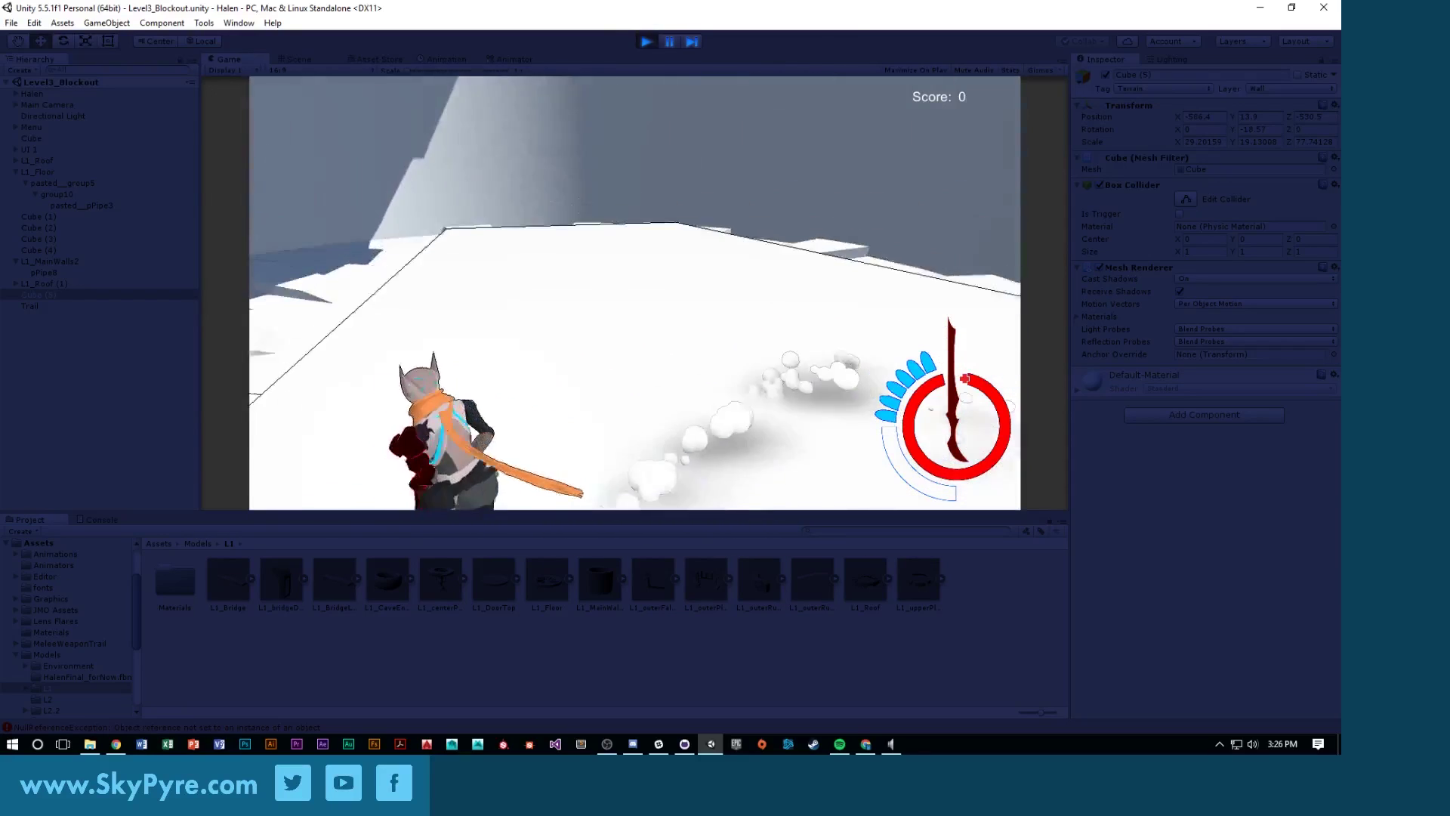
{"action": "key", "text": "w"}
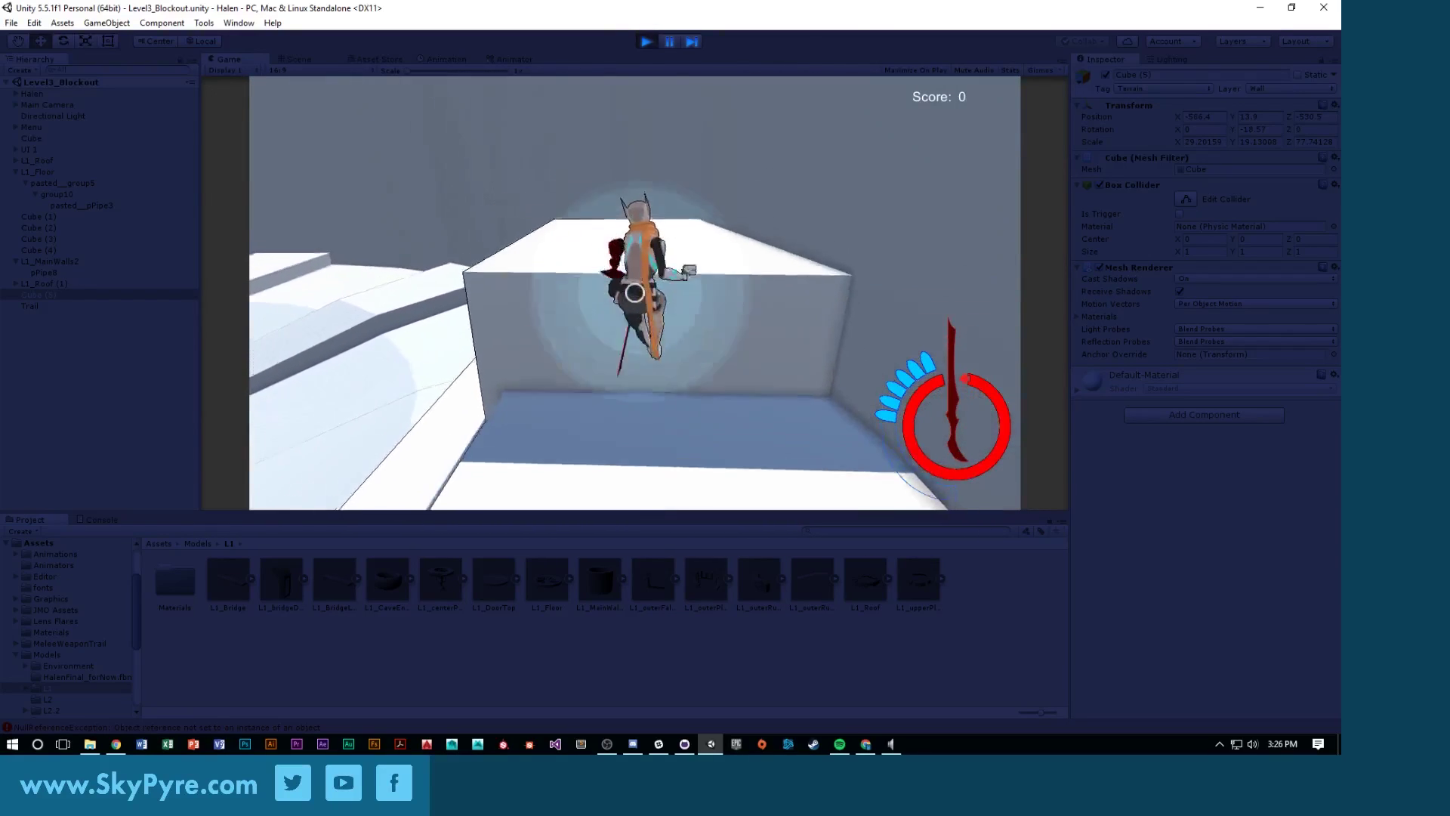
{"action": "key", "text": "w"}
{"action": "key", "text": "space"}
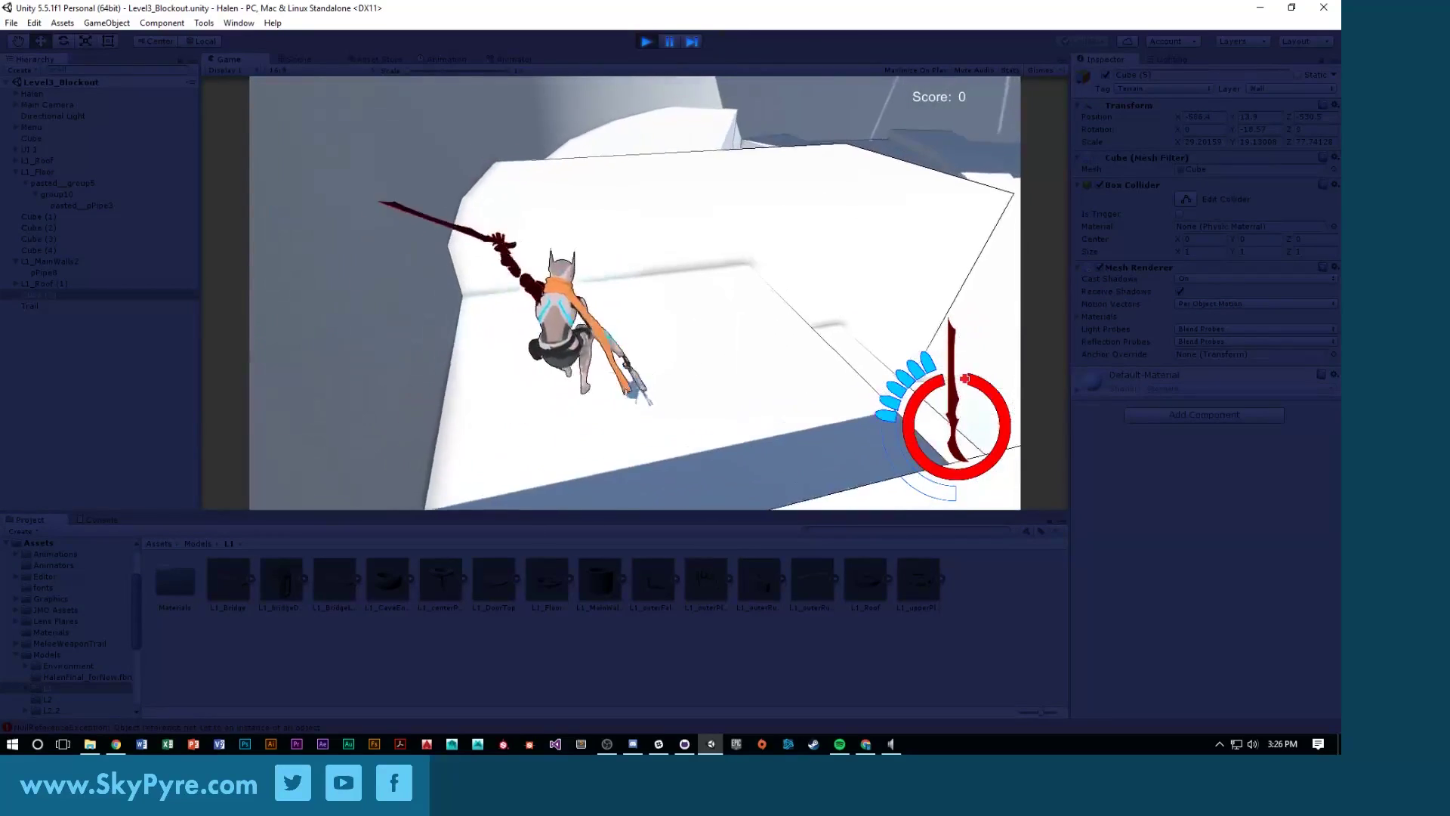
{"action": "key", "text": "Escape"}
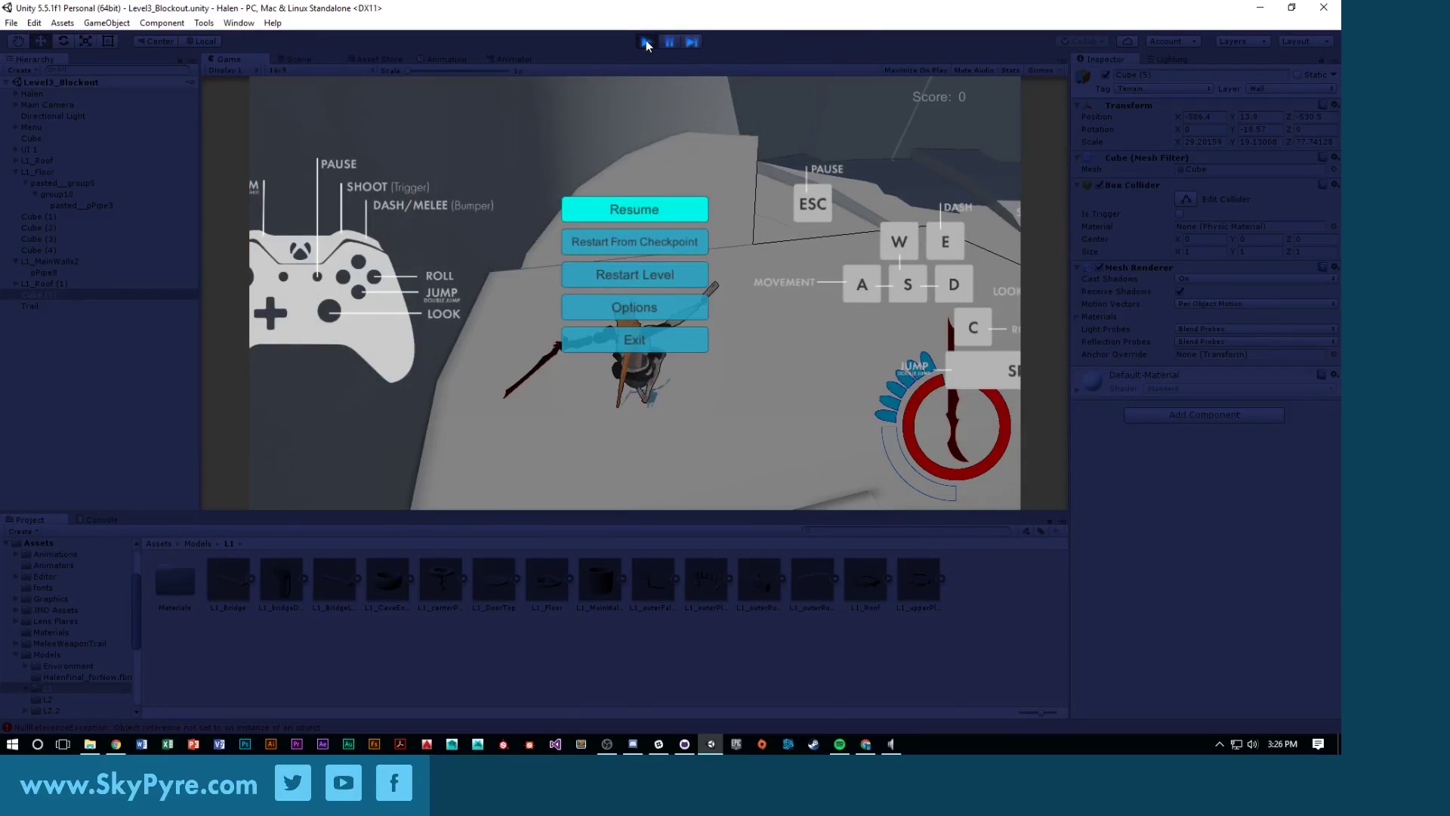
{"action": "left_click", "coordinate": [646, 42]}
Duplicate the tall block beside the long rotated block, move the copy to the long block's far end, and scale its Y to about 40
{"action": "right_click_drag", "start_coordinate": [668, 148], "coordinate": [861, 250]}
{"action": "key", "text": "w"}
{"action": "left_click", "coordinate": [738, 217]}
{"action": "right_click_drag", "start_coordinate": [739, 217], "coordinate": [564, 345]}
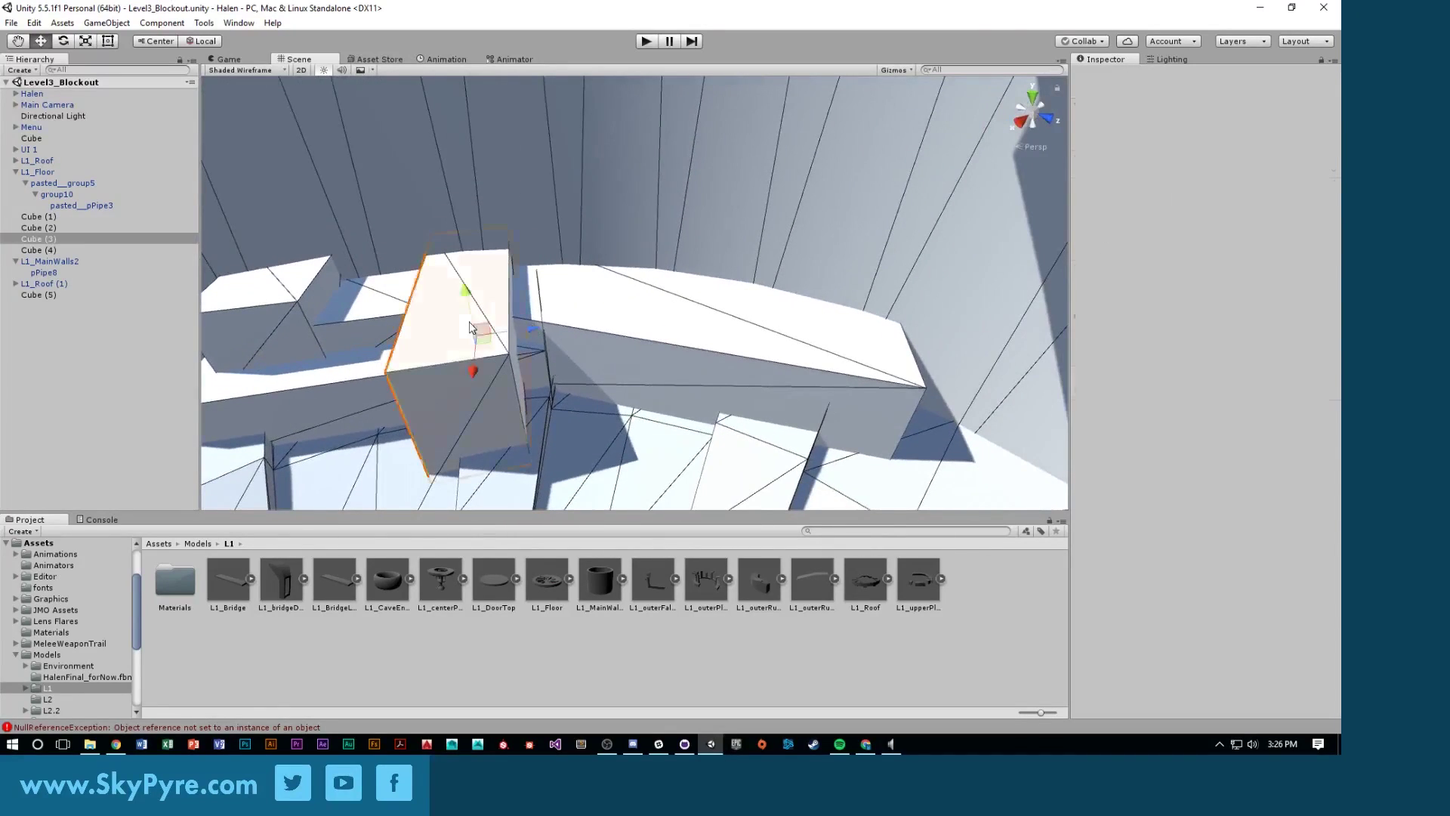
{"action": "key", "text": "ctrl+d"}
{"action": "left_click_drag", "start_coordinate": [483, 336], "coordinate": [695, 411]}
{"action": "key", "text": "e"}
{"action": "key", "text": "r"}
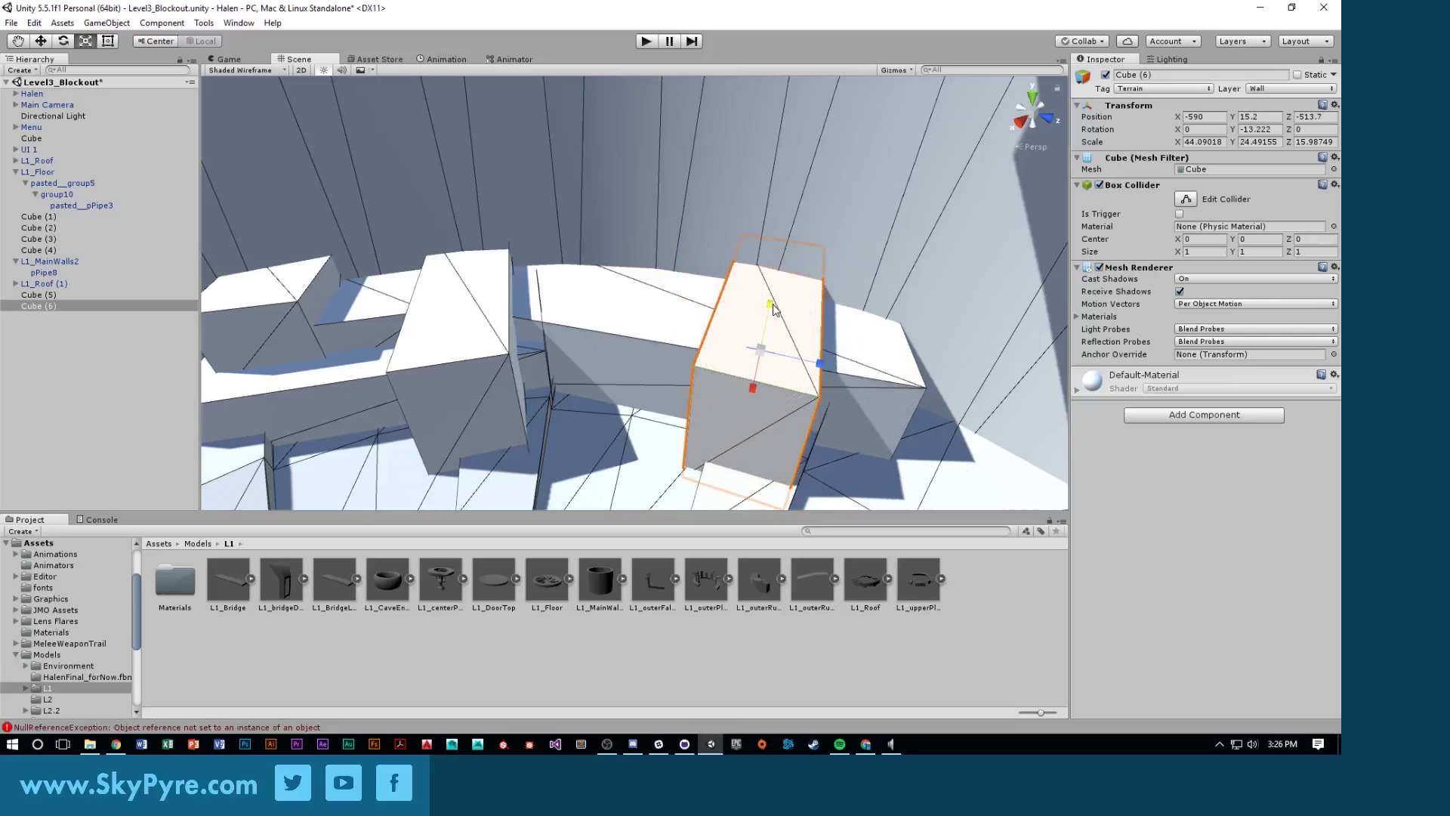
{"action": "left_click_drag", "start_coordinate": [773, 307], "coordinate": [780, 271]}
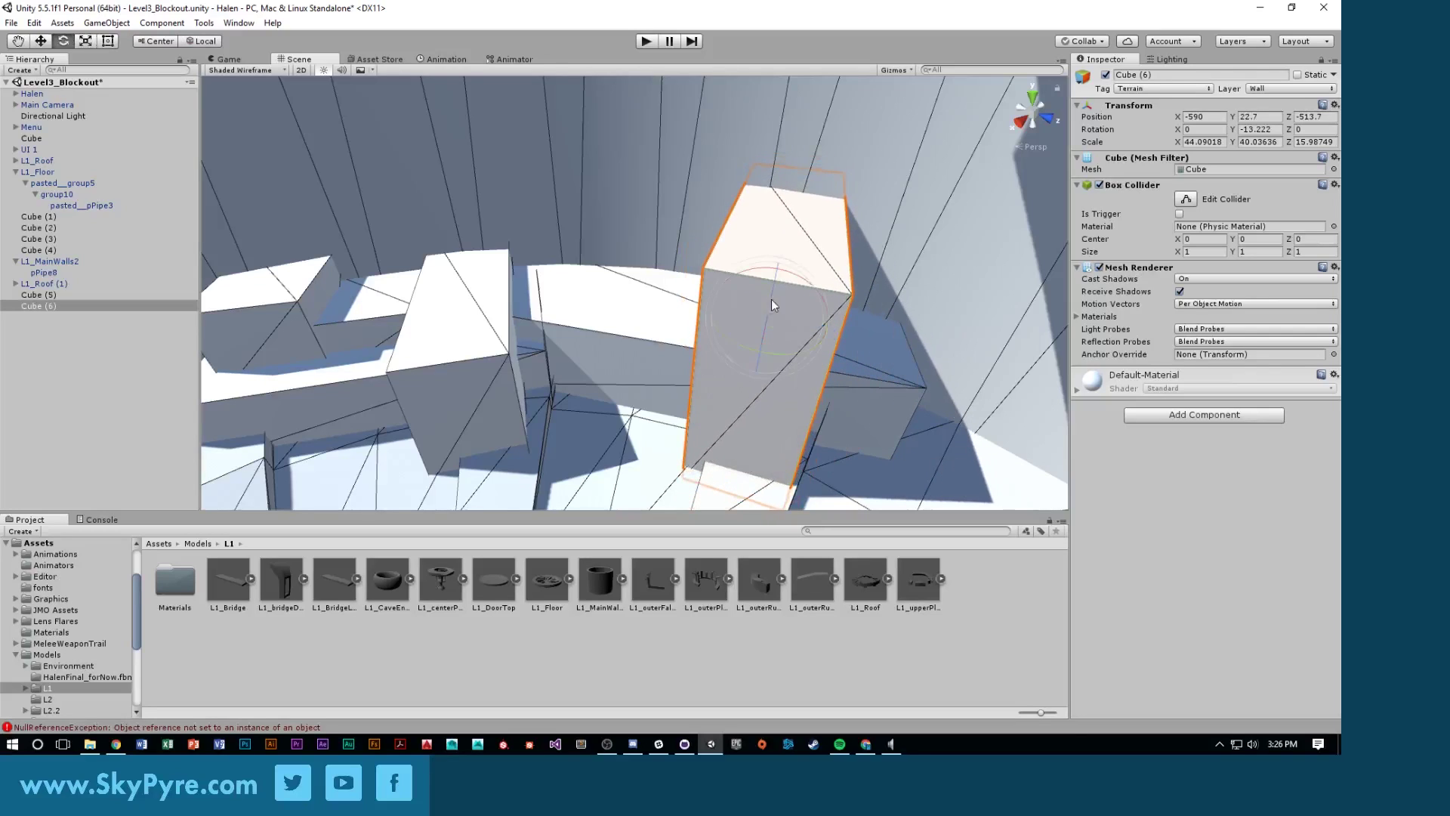
Enlarge the new pillar to a Z scale of about 22 and a Y scale of about 56
{"action": "left_click_drag", "start_coordinate": [823, 329], "coordinate": [1104, 382]}
{"action": "key", "text": "w"}
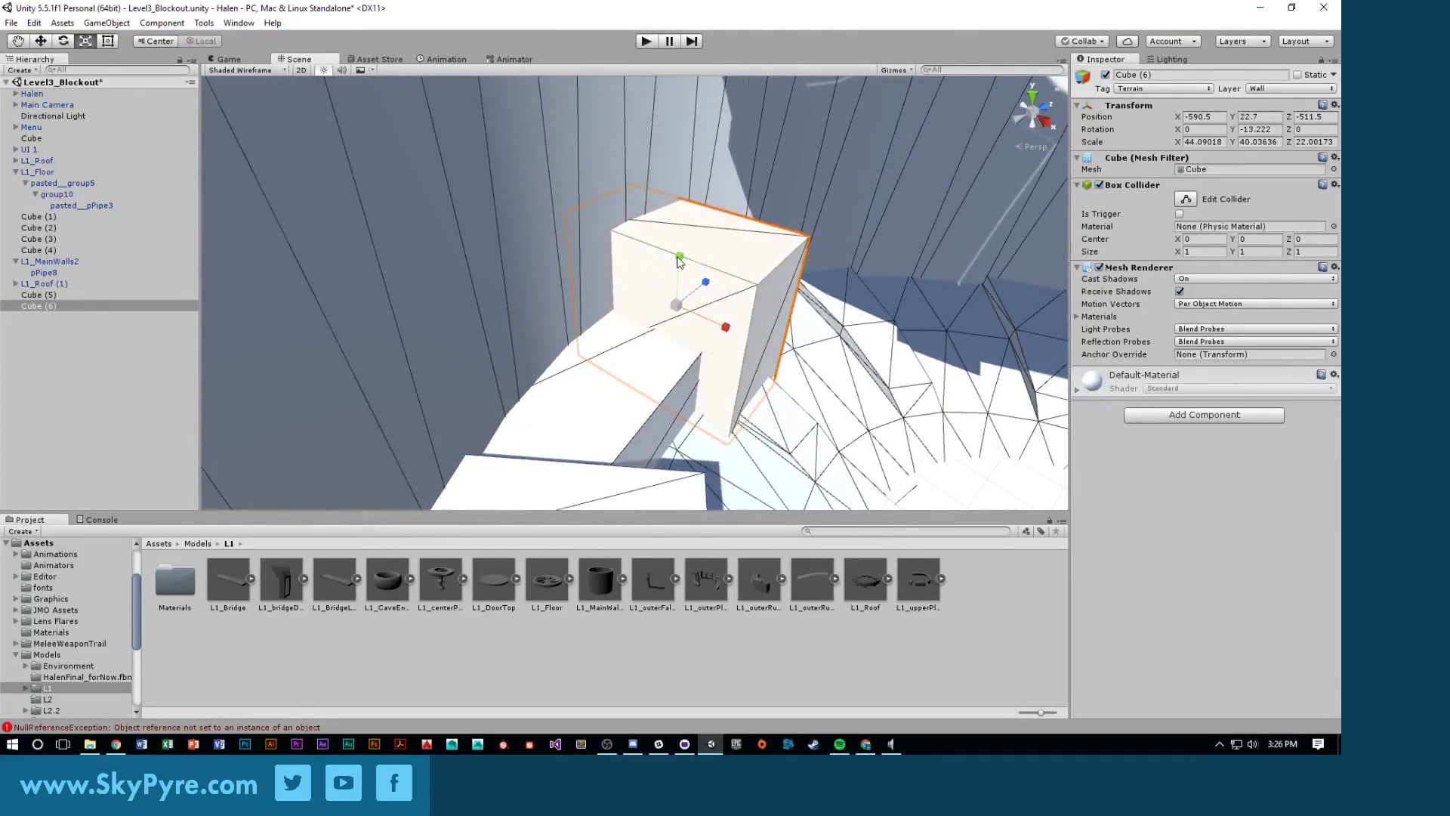
{"action": "left_click_drag", "start_coordinate": [677, 245], "coordinate": [678, 236]}
Duplicate the pillar as a flat cap scaled to about 53.3 × 3.35 × 26.6 and place it on the pillar's top
{"action": "left_click_drag", "start_coordinate": [748, 264], "coordinate": [957, 420], "text": "alt"}
{"action": "right_click_drag", "start_coordinate": [957, 422], "coordinate": [873, 412], "text": "alt"}
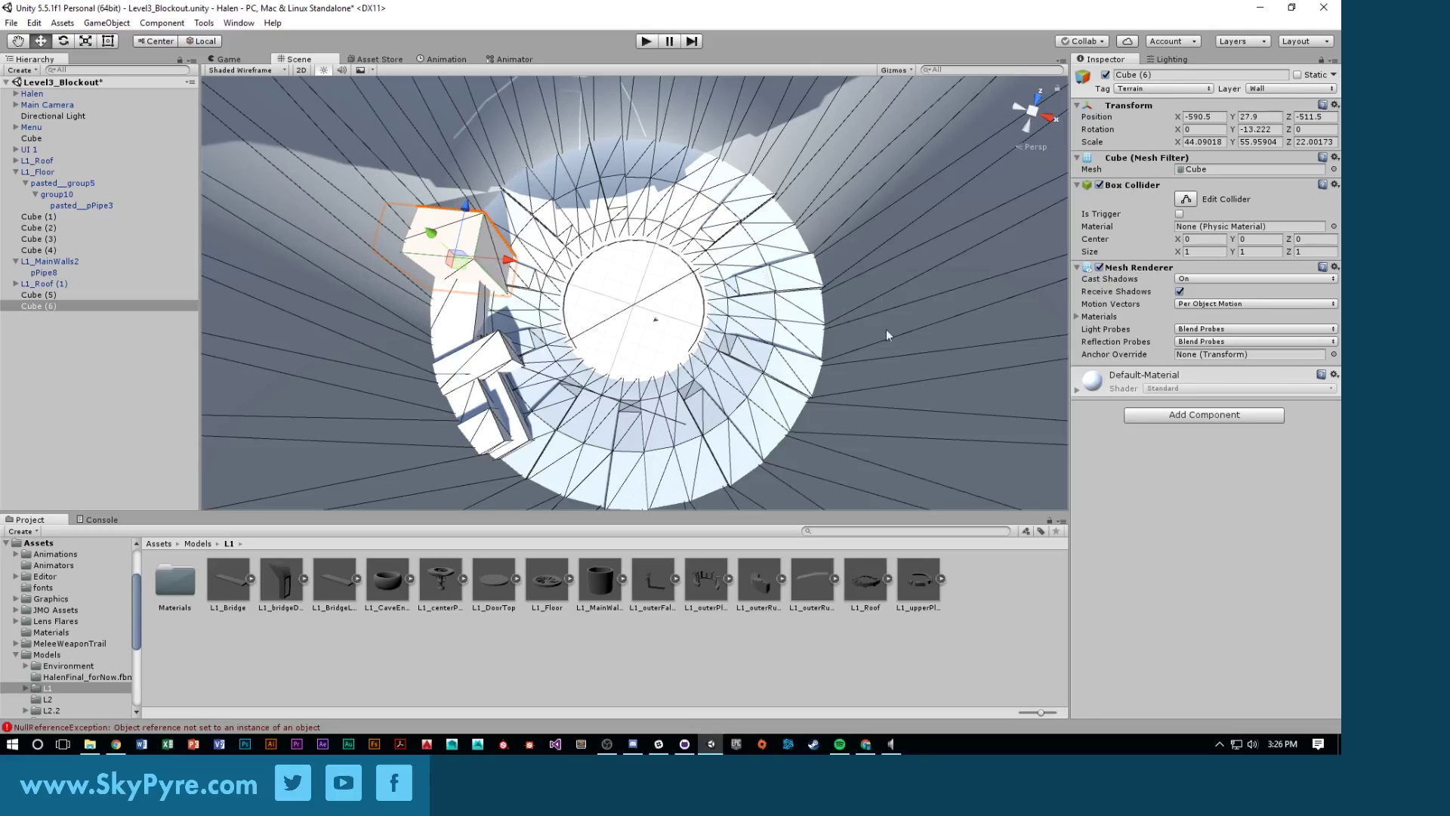
{"action": "left_click_drag", "start_coordinate": [786, 329], "coordinate": [507, 199], "text": "alt"}
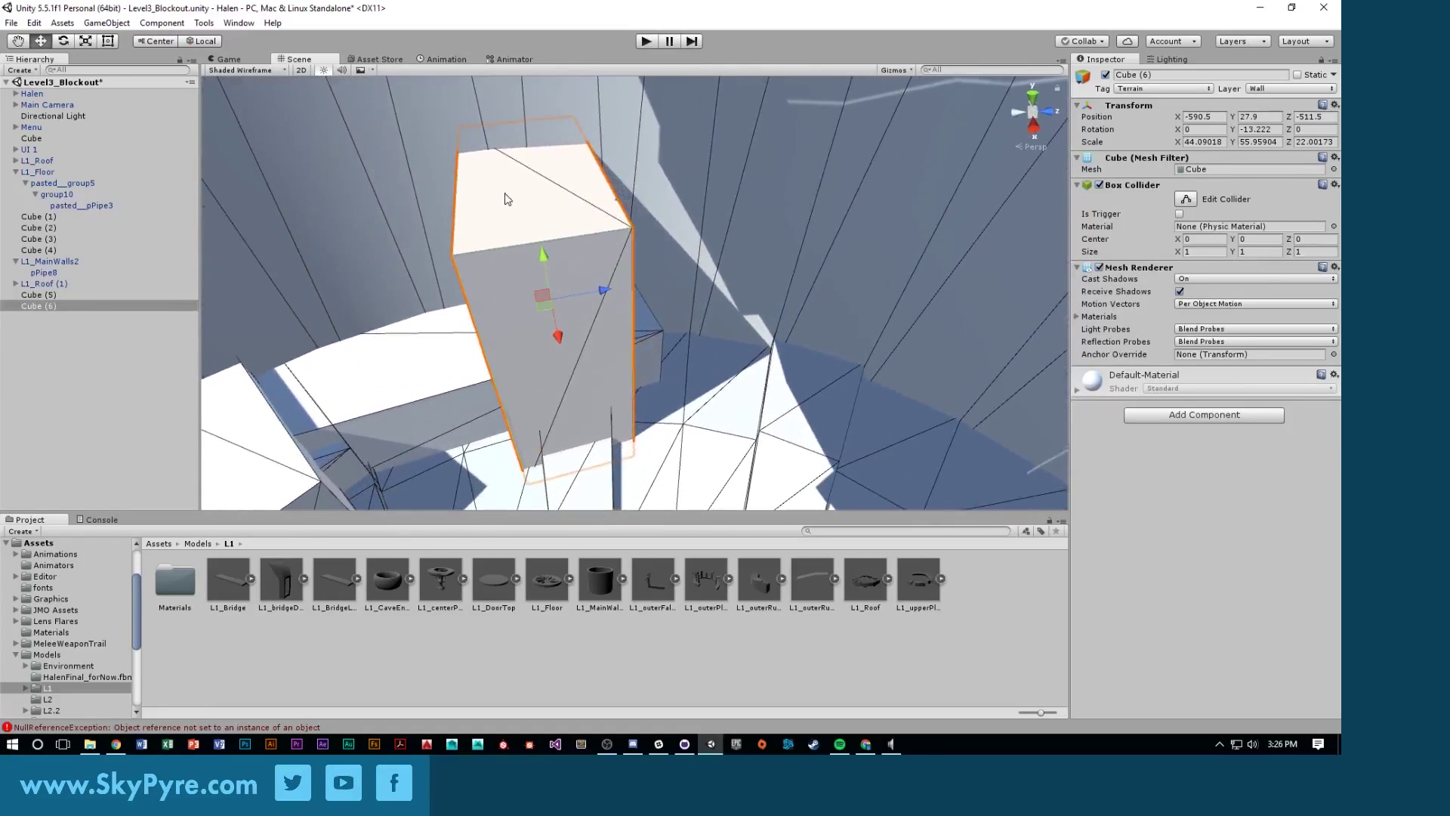
{"action": "left_click_drag", "start_coordinate": [759, 240], "coordinate": [635, 191], "text": "alt"}
{"action": "key", "text": "e"}
{"action": "key", "text": "r"}
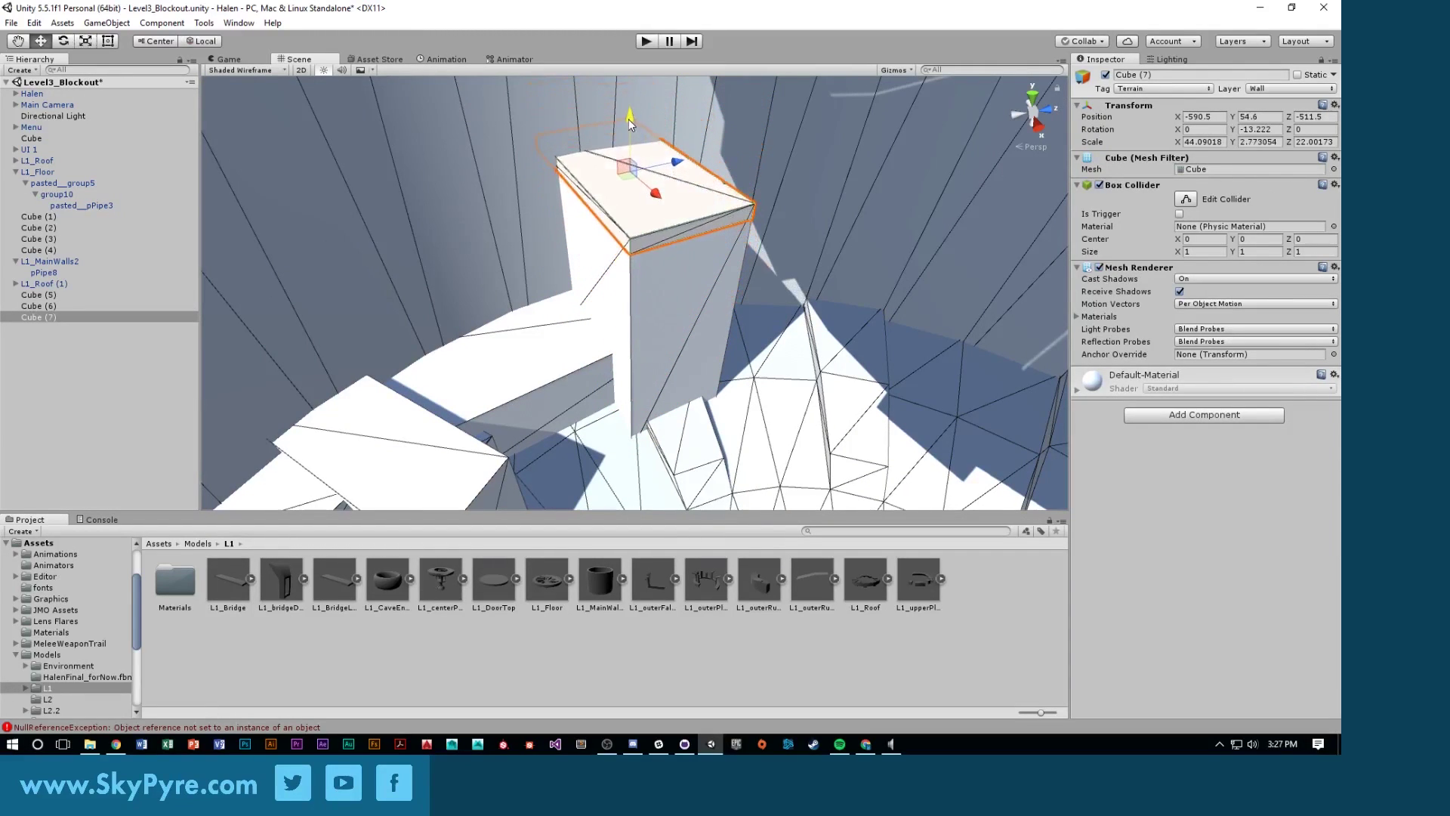
{"action": "left_click_drag", "start_coordinate": [629, 120], "coordinate": [629, 113]}
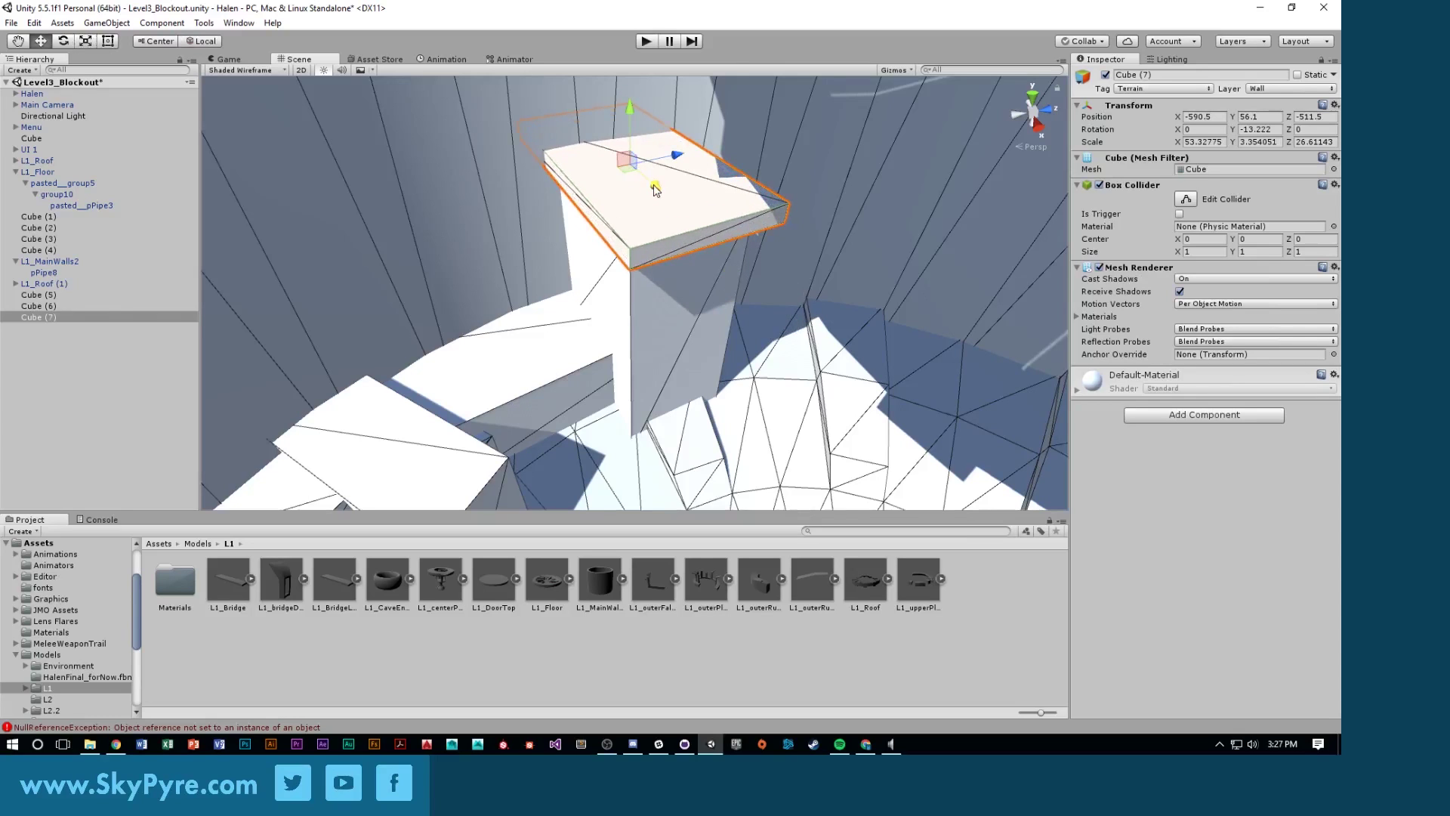
{"action": "left_click_drag", "start_coordinate": [656, 191], "coordinate": [651, 176]}
Extend the pillar cap to a Z scale of about 33.2 and shift it so it overhangs the side facing the long block
{"action": "right_click_drag", "start_coordinate": [651, 177], "coordinate": [447, 210]}
{"action": "key", "text": "w"}
{"action": "key", "text": "s"}
{"action": "key", "text": "d"}
{"action": "left_click", "coordinate": [519, 238]}
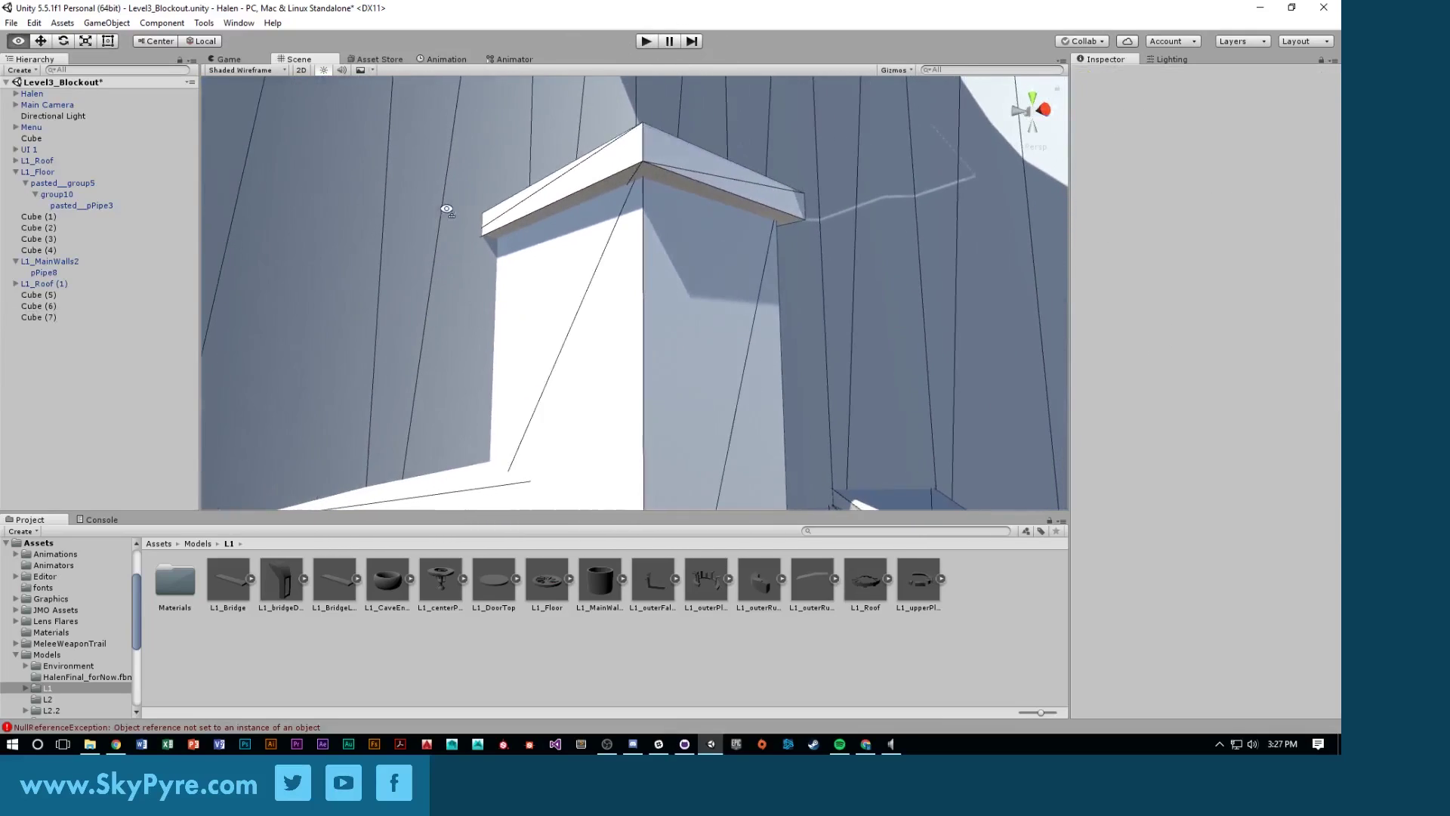
{"action": "left_click", "coordinate": [531, 215]}
{"action": "key", "text": "r"}
{"action": "left_click_drag", "start_coordinate": [632, 240], "coordinate": [580, 171]}
Play-test reaching the capped pillar from the blocks and moving along the outer walls, and stop the game
{"action": "left_click", "coordinate": [645, 41]}
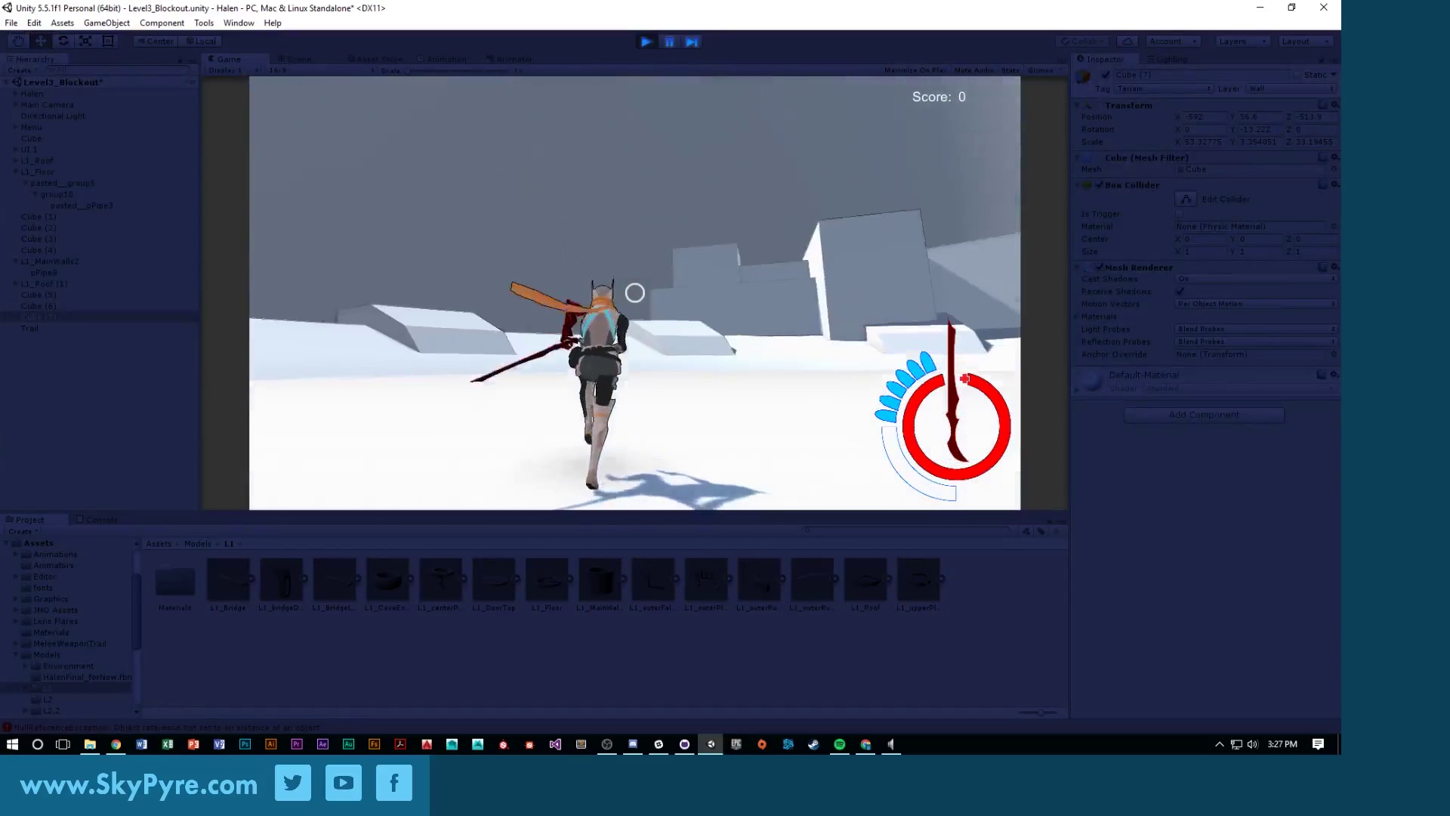
{"action": "key", "text": "w"}
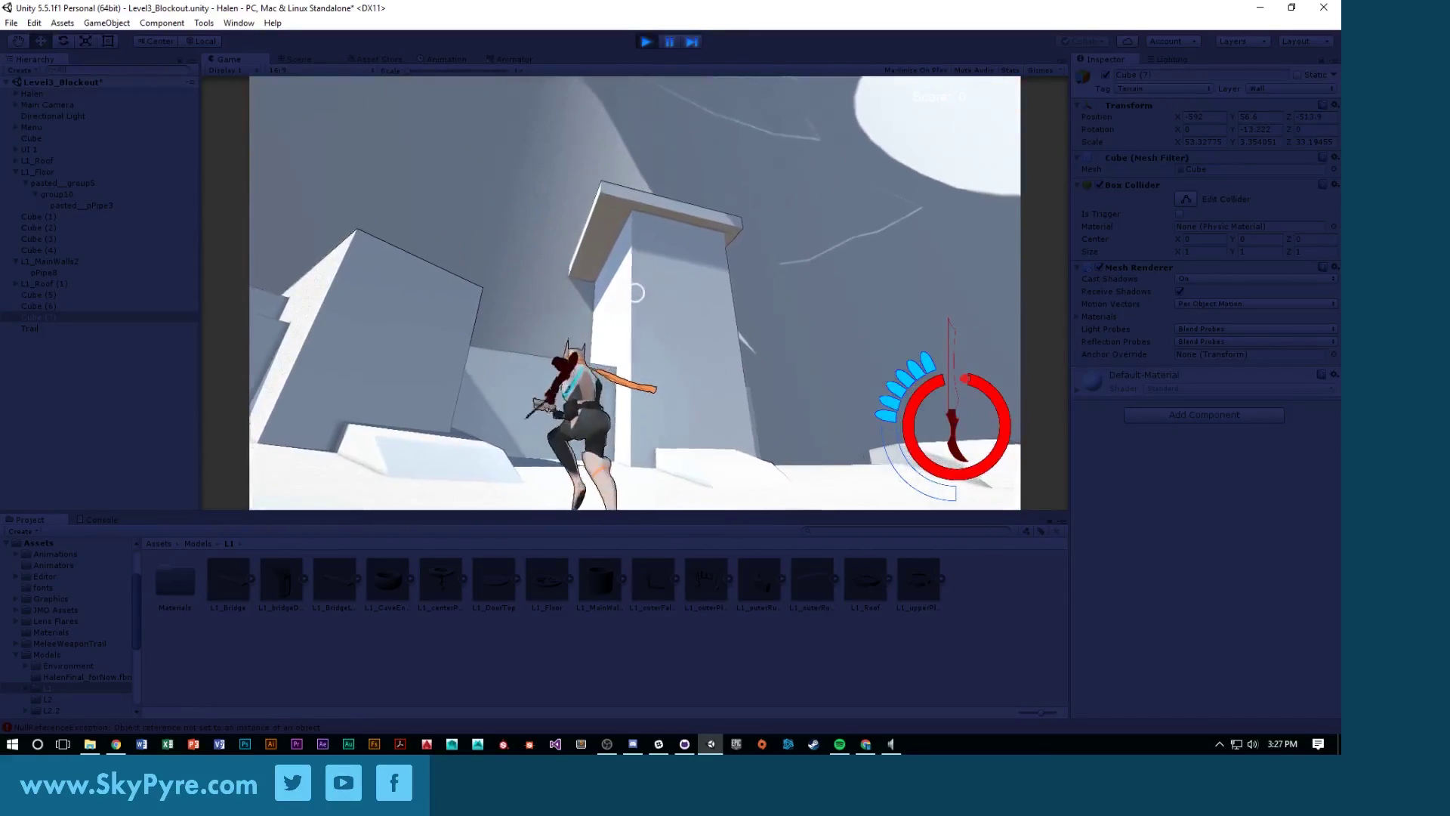
{"action": "key", "text": "w"}
{"action": "key", "text": "space"}
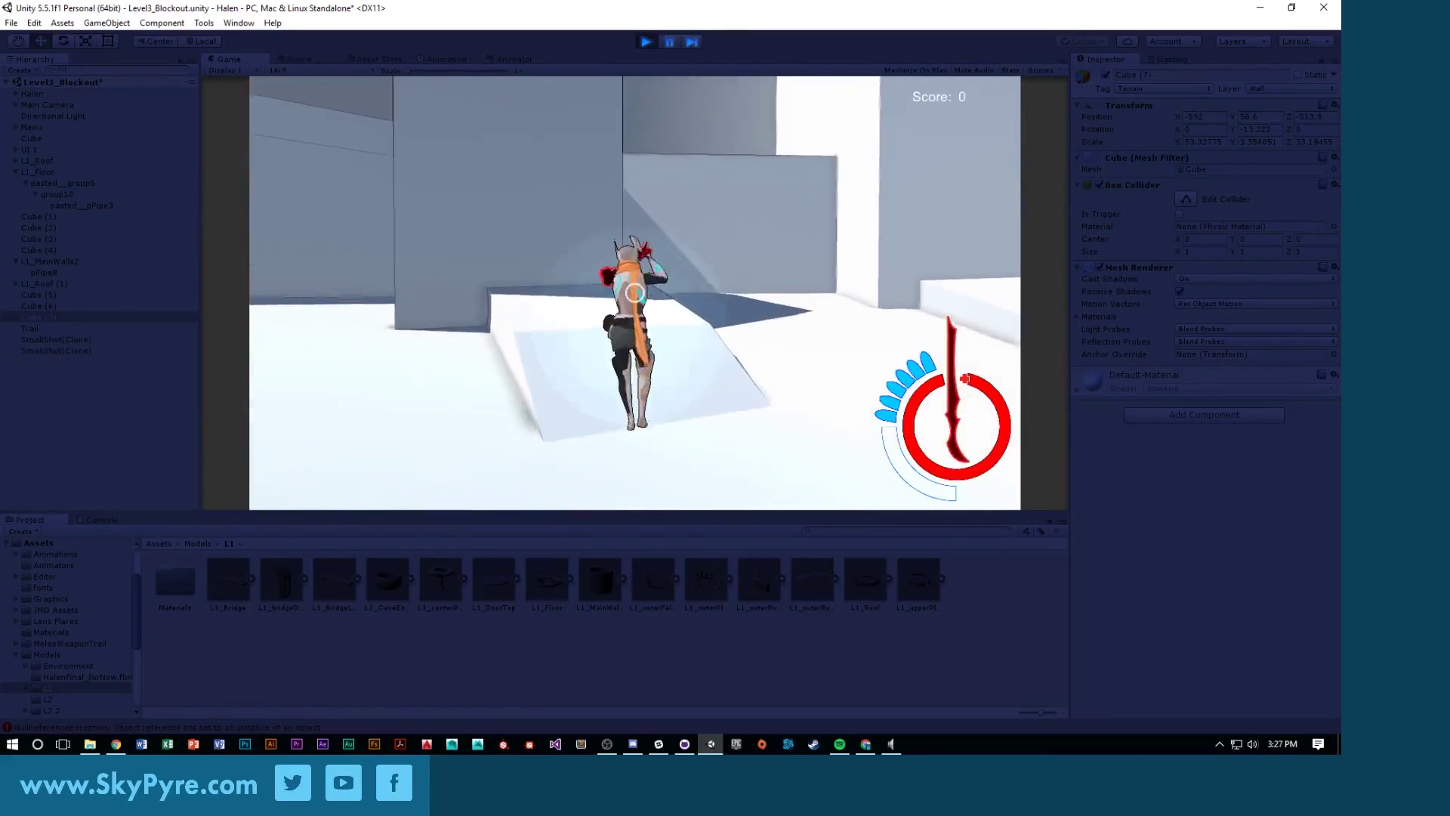
{"action": "key", "text": "shift"}
{"action": "key", "text": "w"}
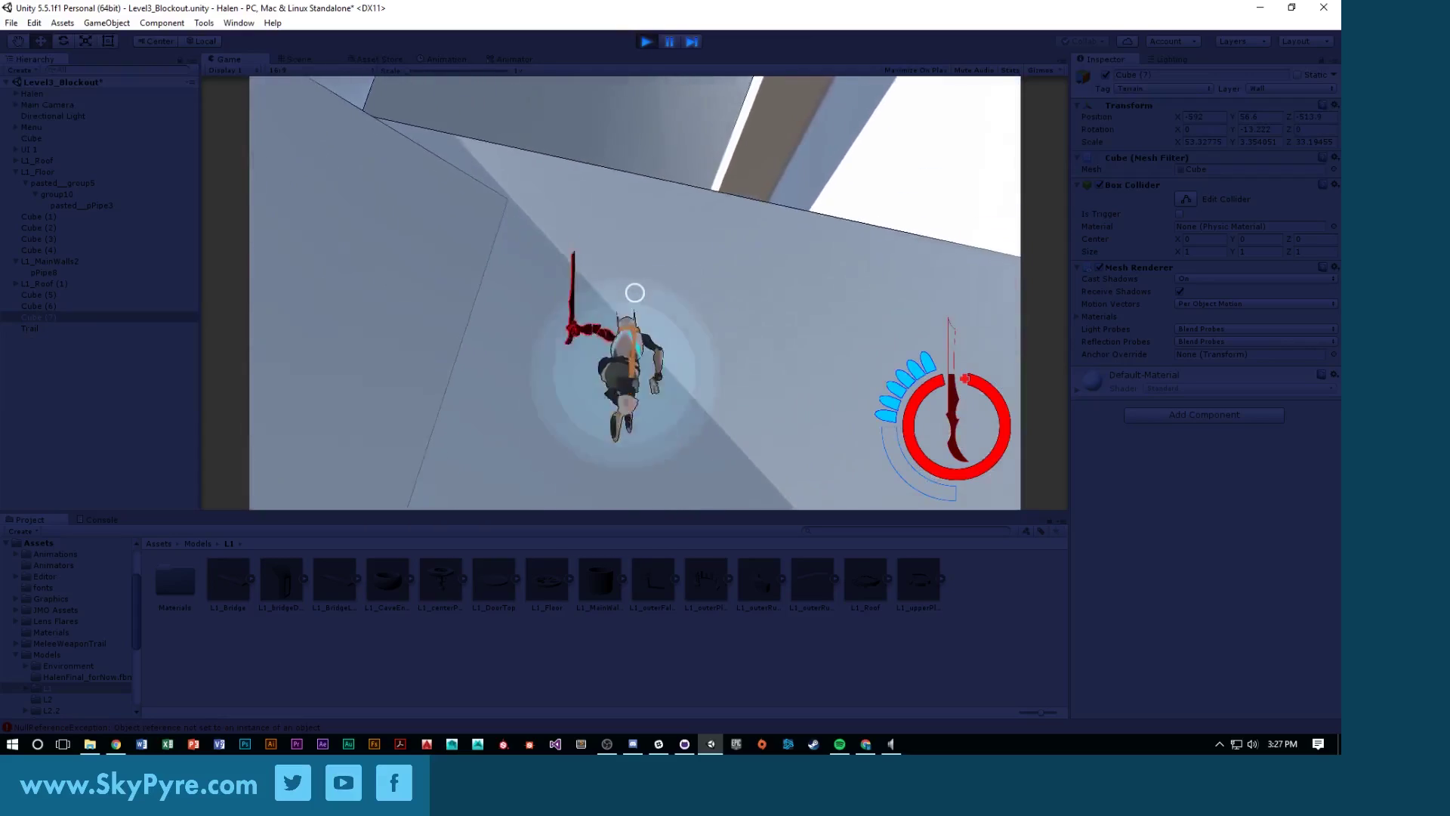
{"action": "key", "text": "space"}
{"action": "key", "text": "w"}
{"action": "key", "text": "space"}
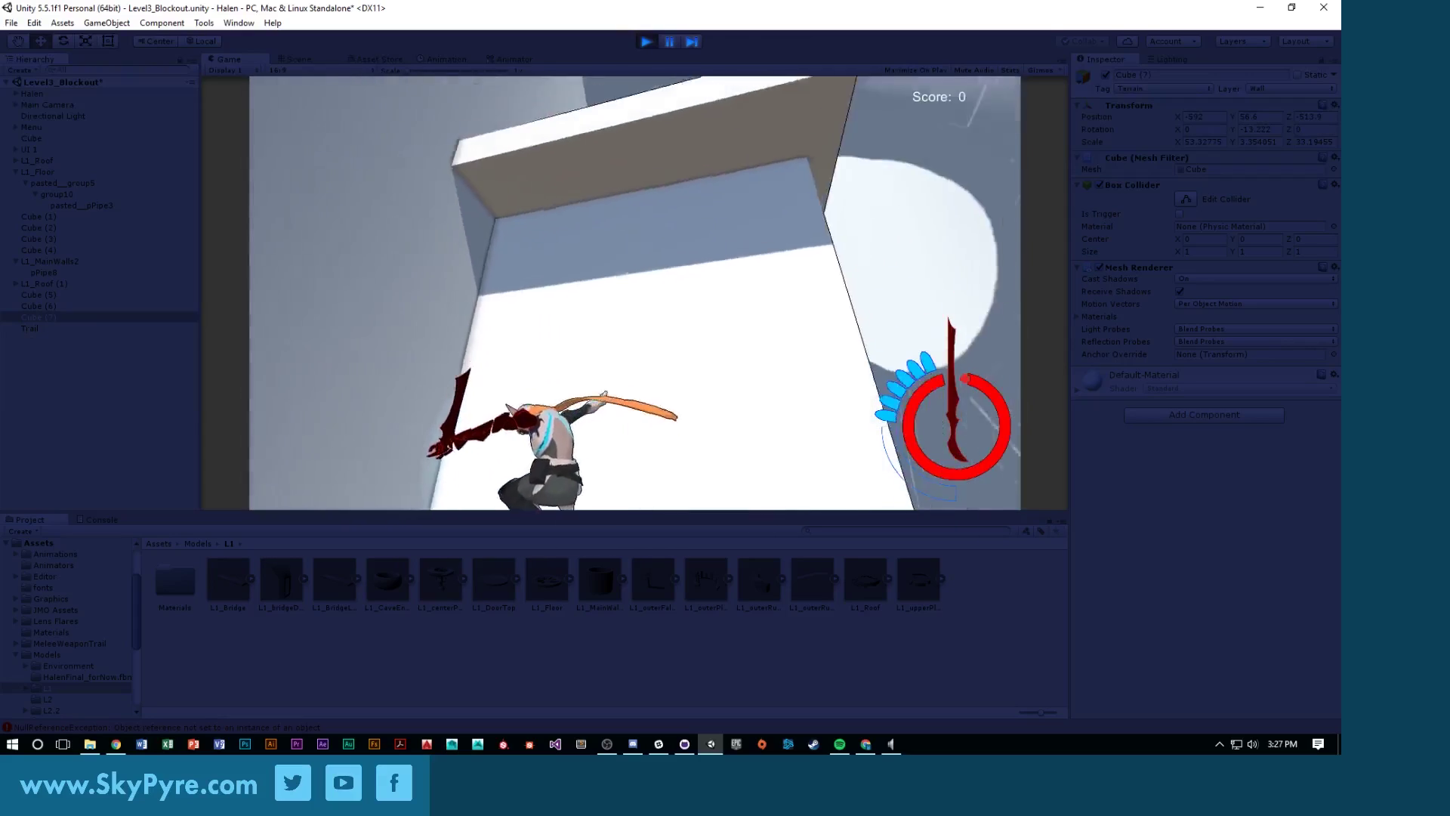
{"action": "key", "text": "w"}
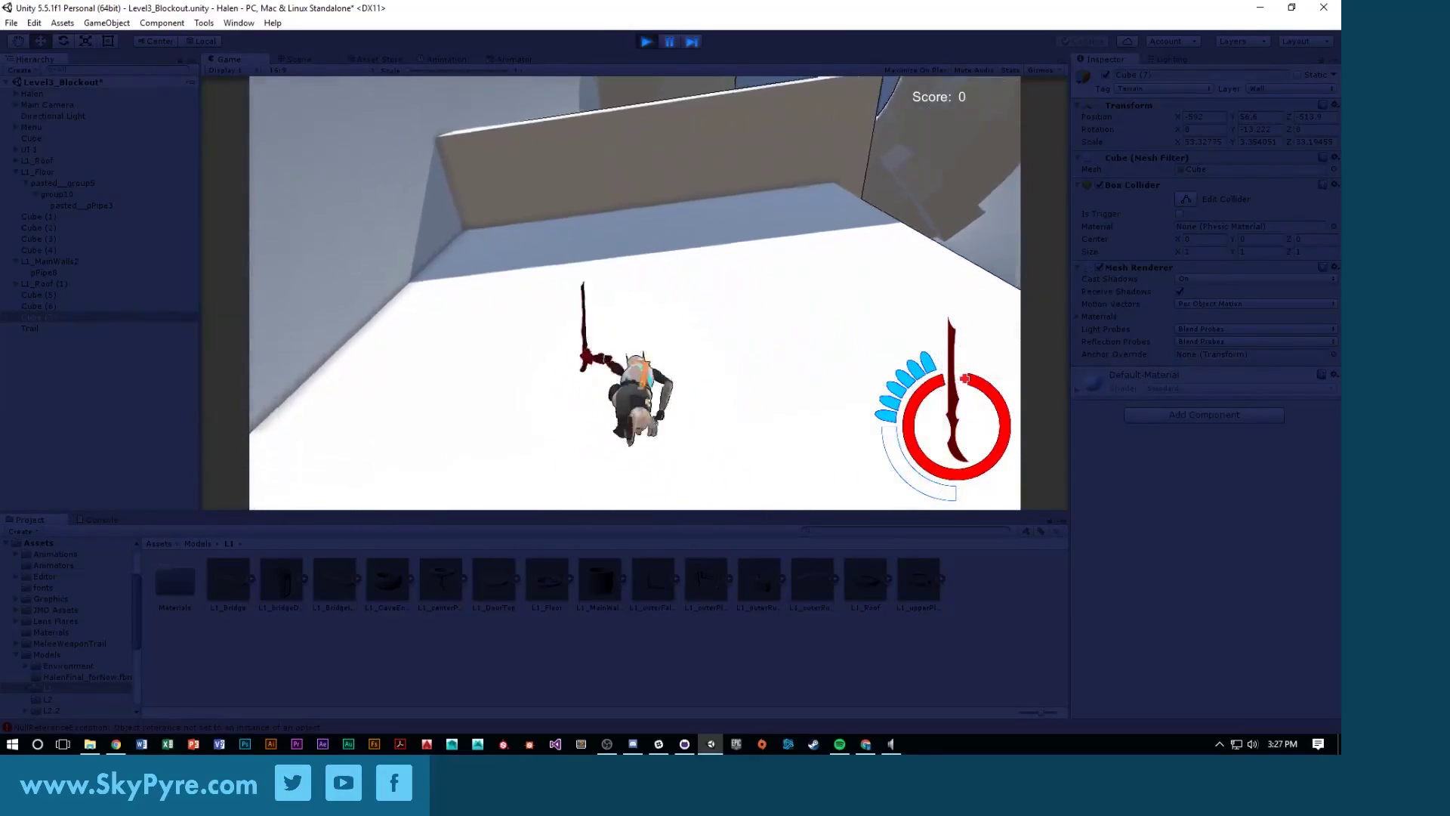
{"action": "key", "text": "shift"}
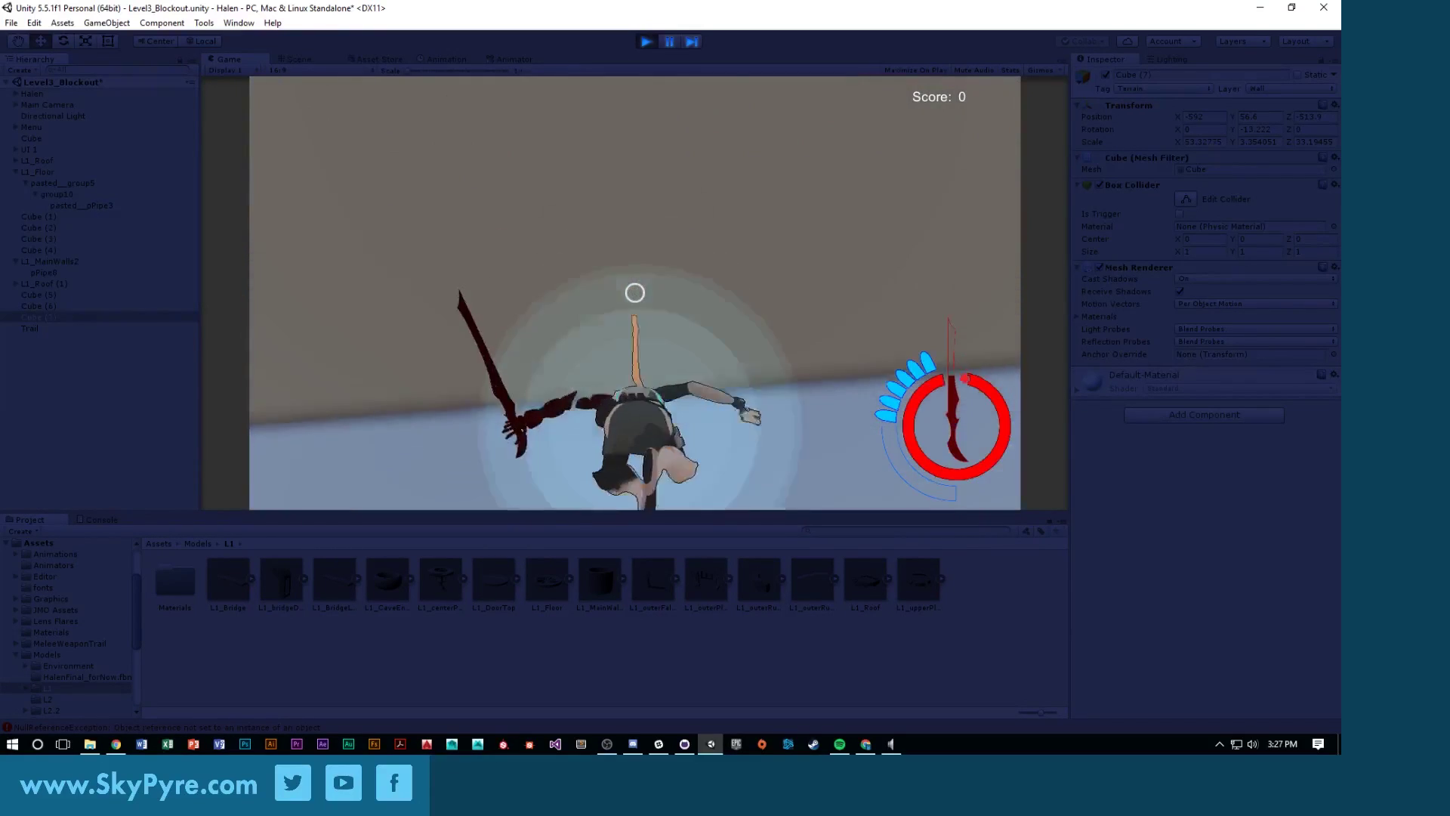
{"action": "key", "text": "space"}
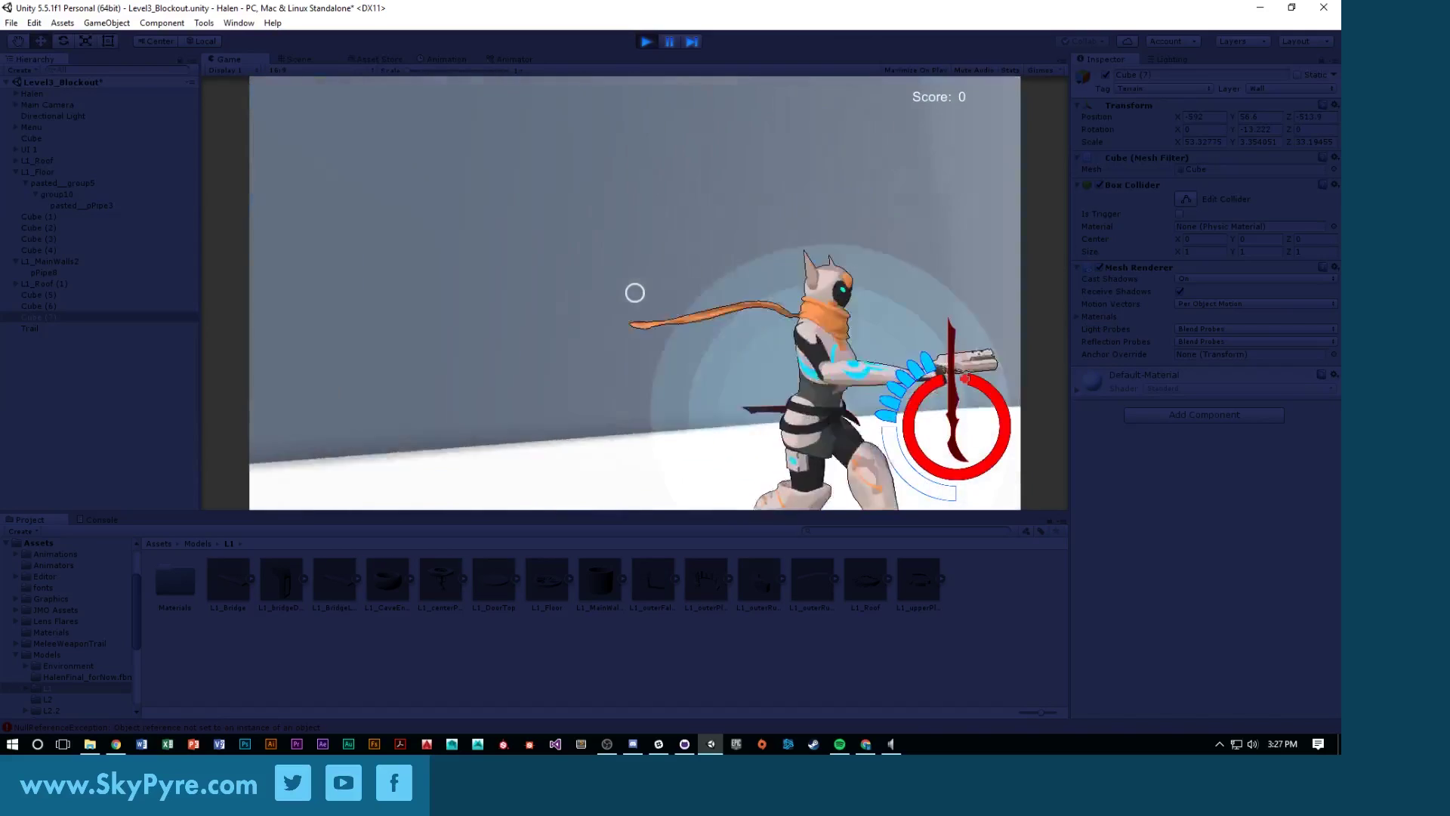
{"action": "key", "text": "w"}
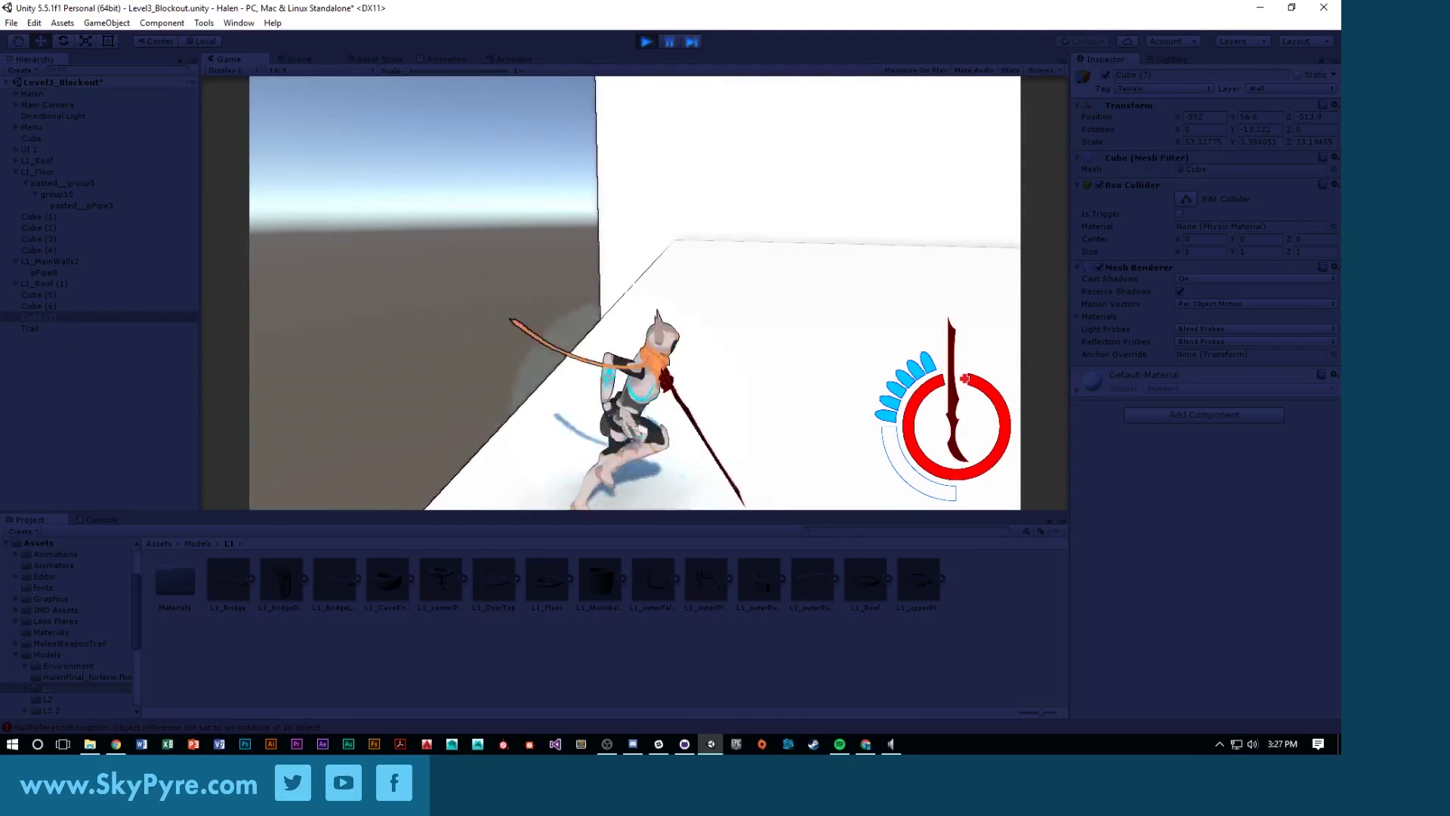
{"action": "key", "text": "Escape"}
{"action": "left_click", "coordinate": [637, 38]}
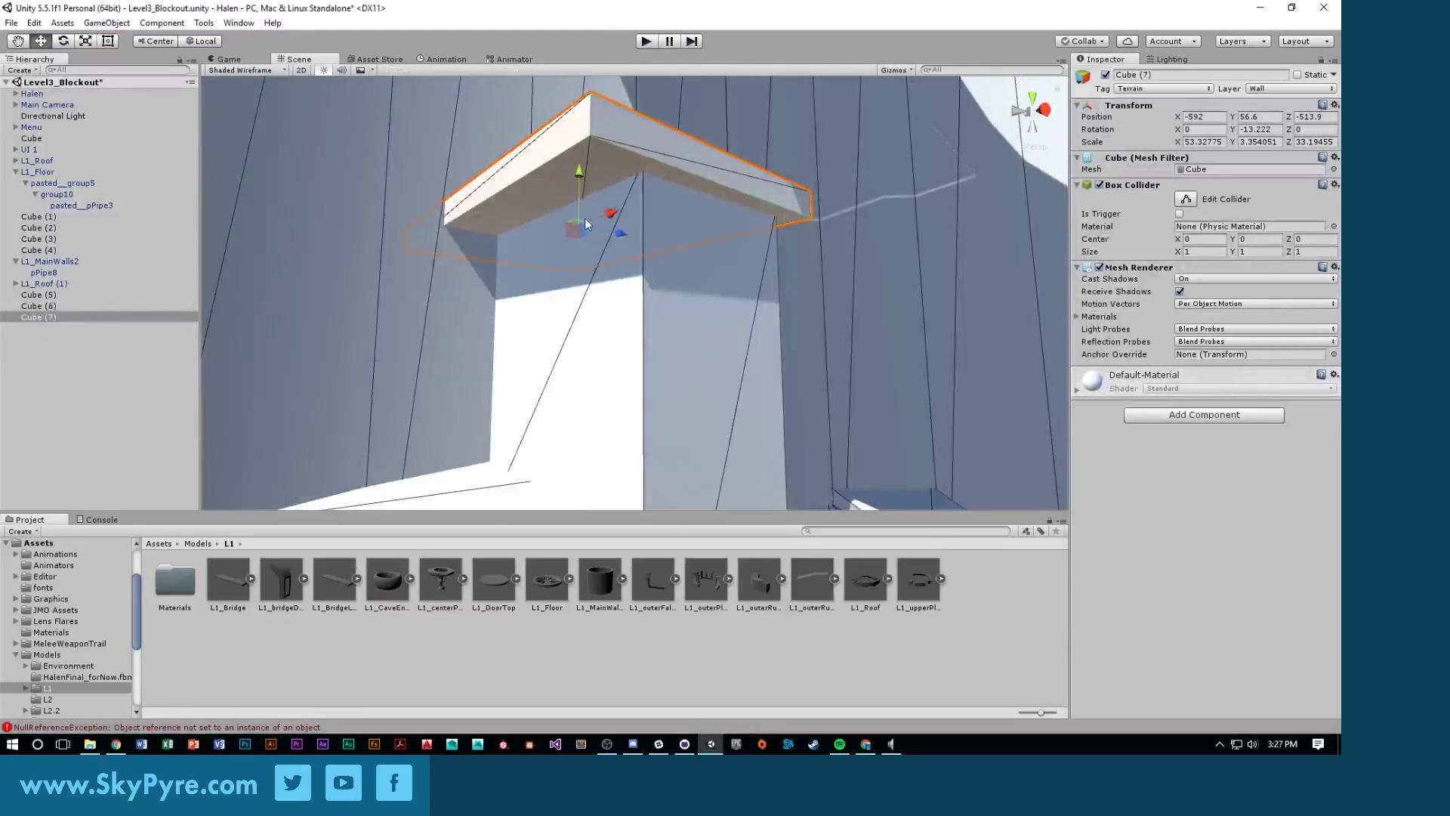
Add a Mesh Collider to the pPipe8 mesh inside L1_MainWalls2
{"action": "right_click_drag", "start_coordinate": [585, 218], "coordinate": [541, 279]}
{"action": "left_click", "coordinate": [426, 265]}
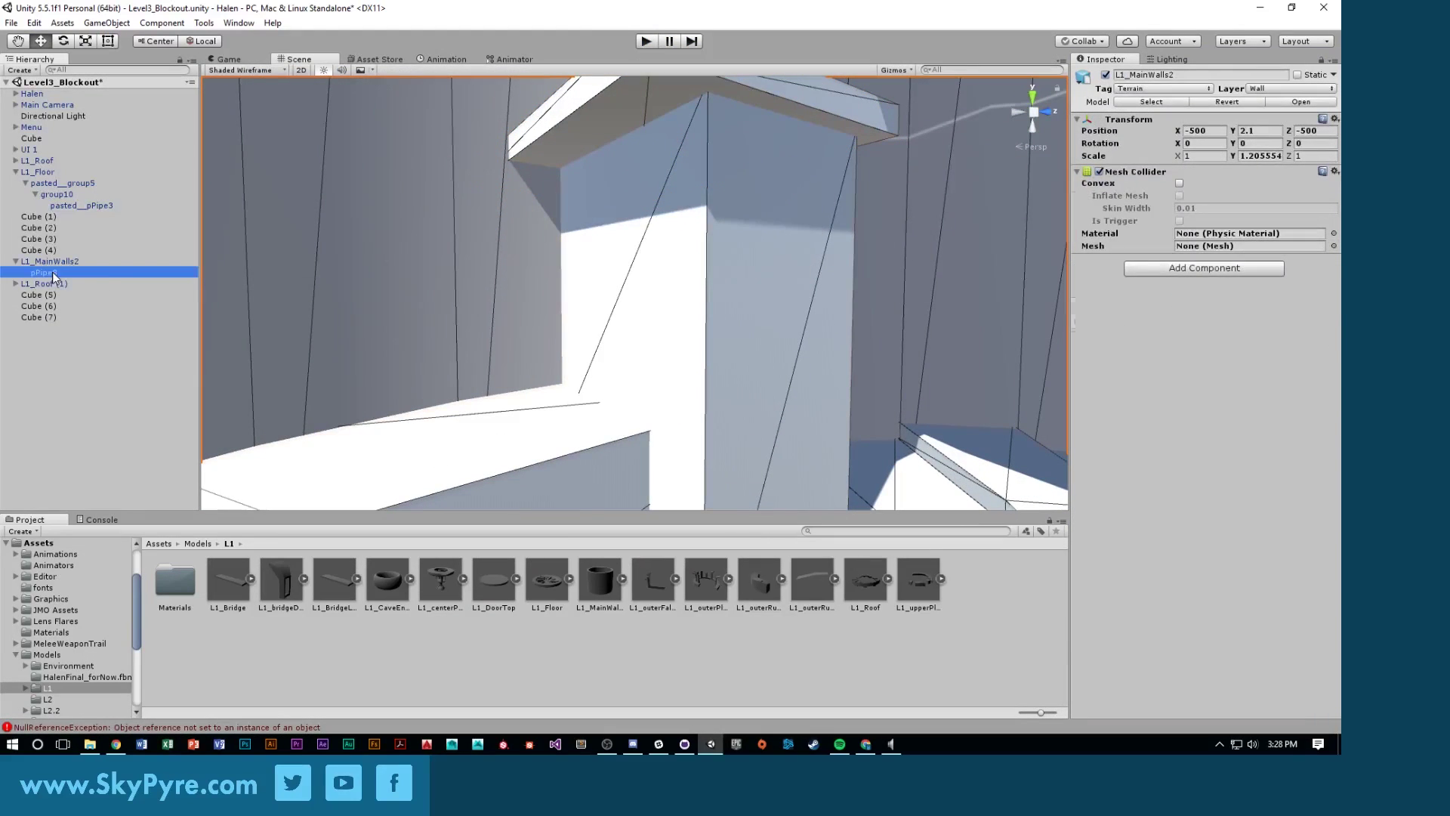
{"action": "left_click", "coordinate": [1173, 347]}
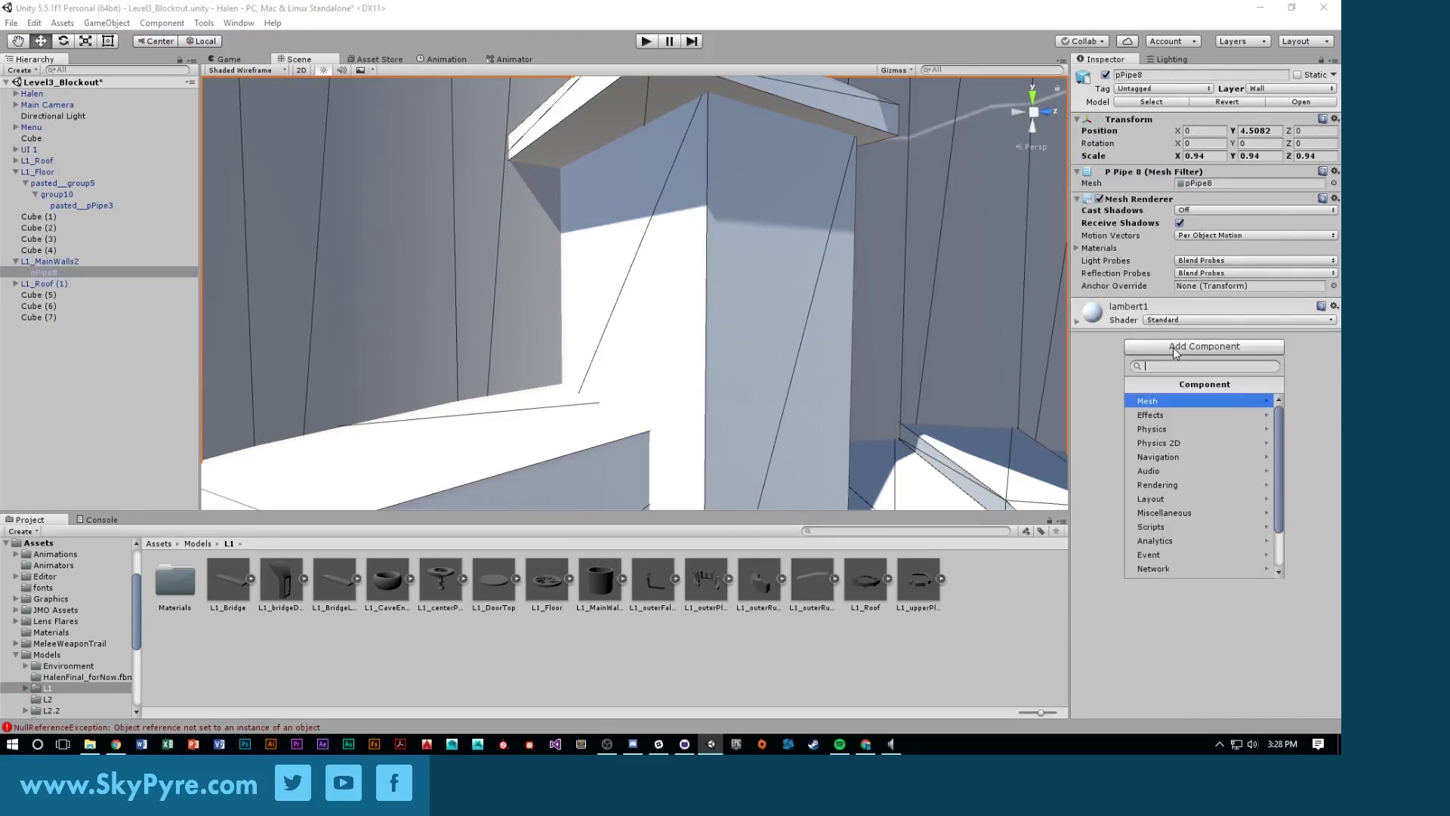
{"action": "left_click", "coordinate": [1175, 429]}
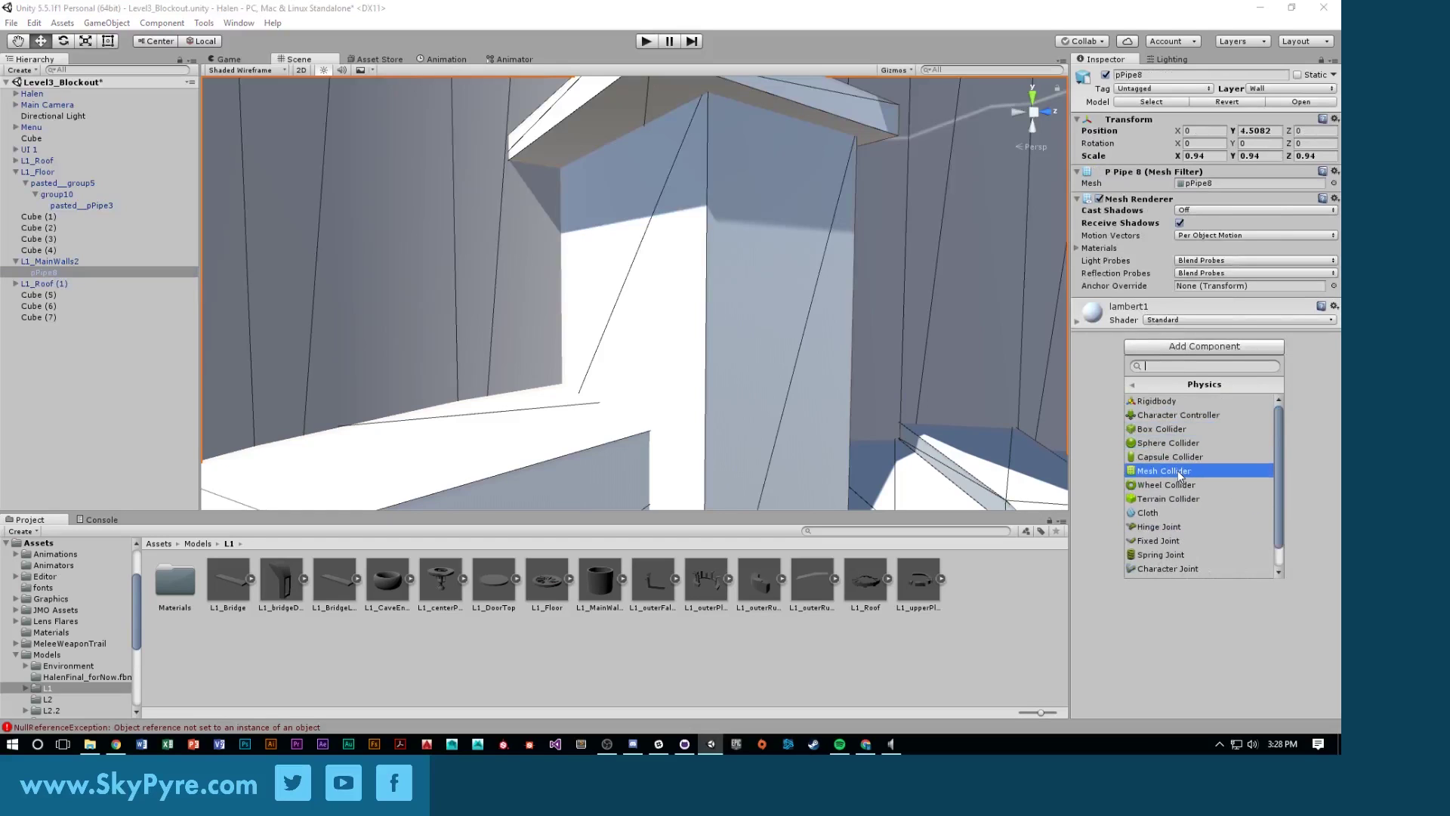
{"action": "left_click", "coordinate": [1180, 471]}
Duplicate the long rotated block, move the copy toward the arena's centre, and shrink it to a thin slab about 8.6 × 0.8 × 8.7
{"action": "right_click_drag", "start_coordinate": [826, 315], "coordinate": [601, 351]}
{"action": "left_click", "coordinate": [550, 275]}
{"action": "left_click", "coordinate": [574, 351]}
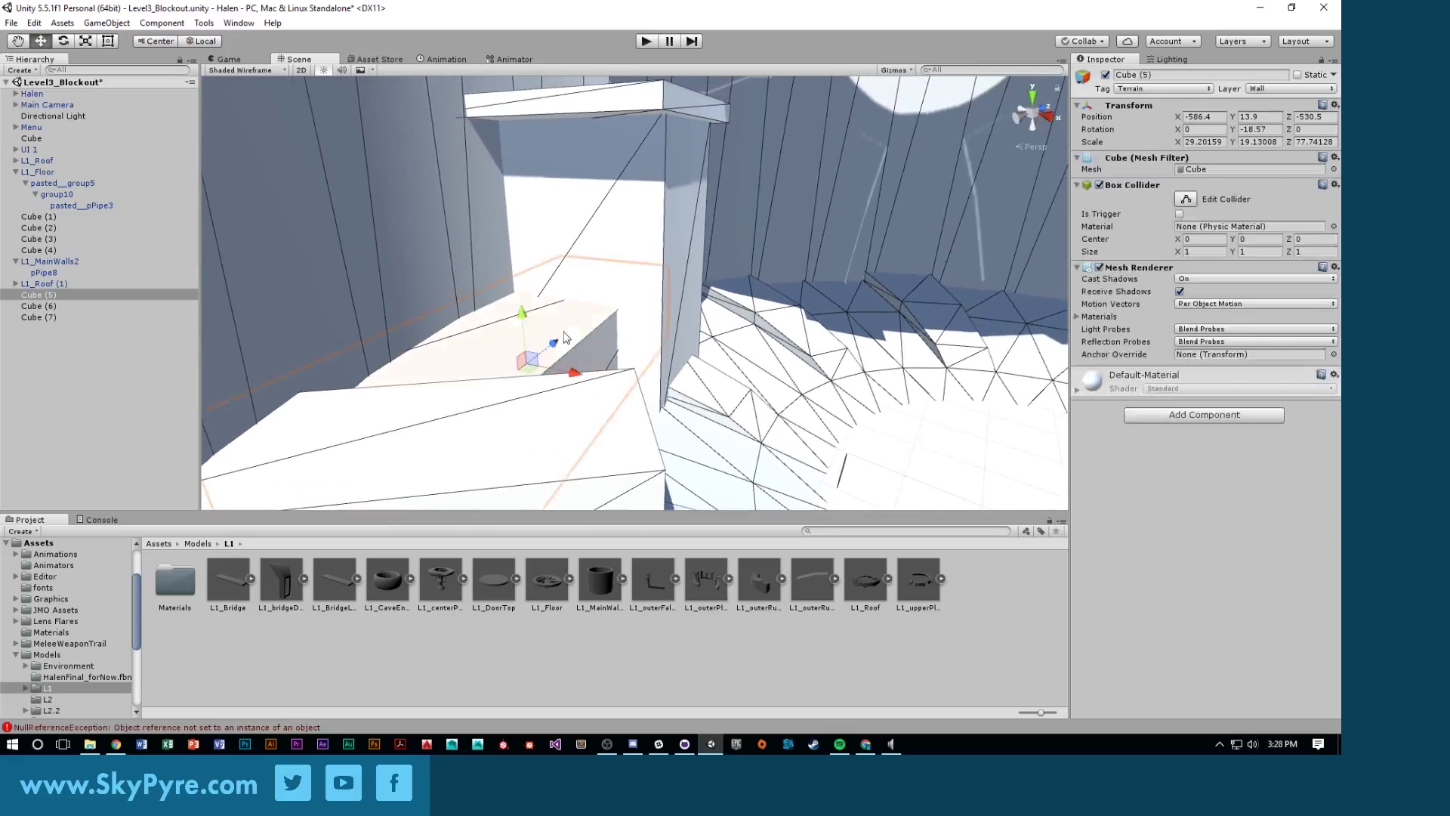
{"action": "key", "text": "ctrl+d"}
{"action": "left_click_drag", "start_coordinate": [572, 371], "coordinate": [748, 416]}
{"action": "key", "text": "r"}
{"action": "right_click_drag", "start_coordinate": [675, 387], "coordinate": [463, 427]}
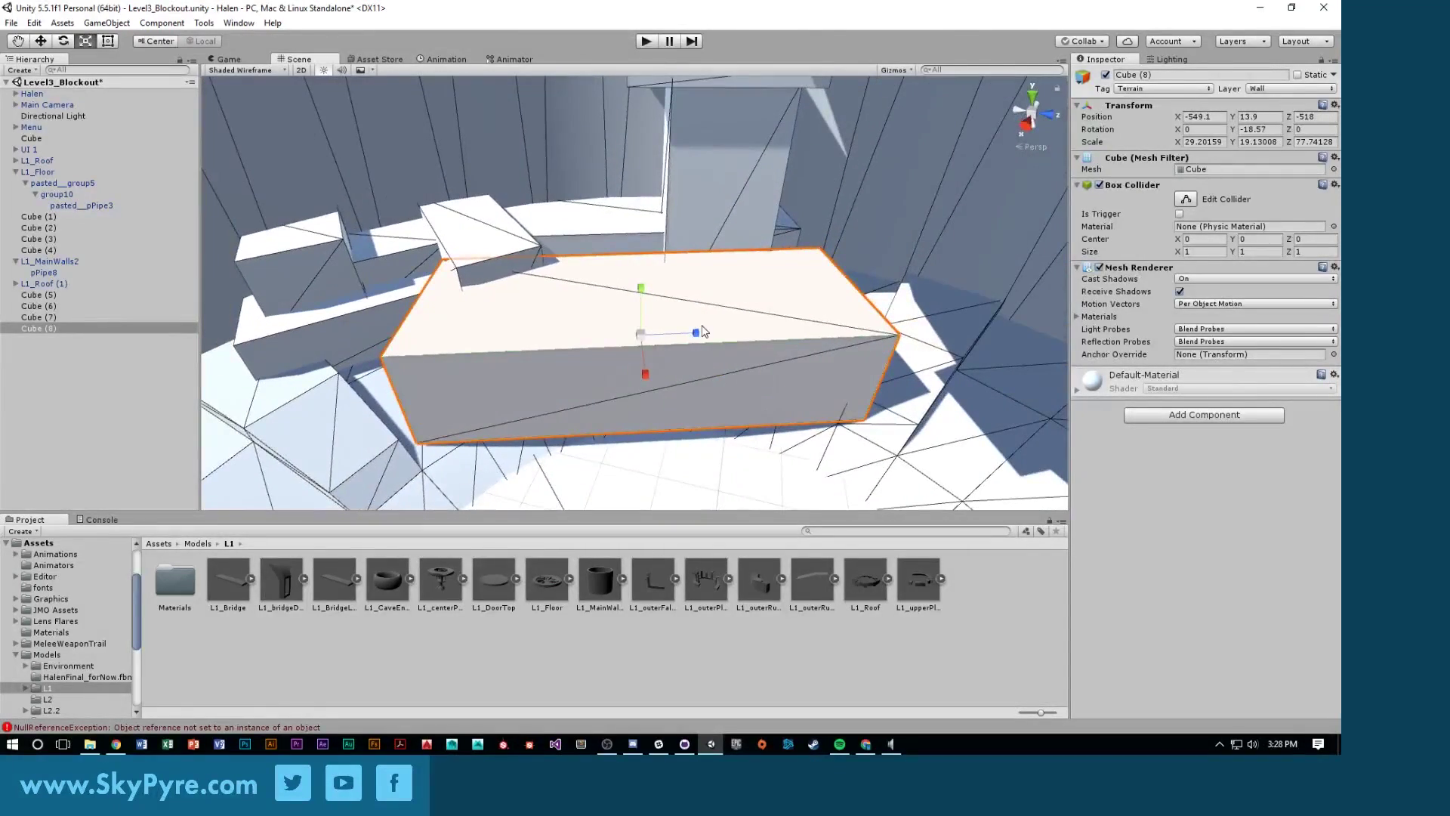
{"action": "left_click_drag", "start_coordinate": [701, 331], "coordinate": [602, 349]}
{"action": "scroll", "coordinate": [597, 348], "scroll_direction": "up", "scroll_amount": 5}
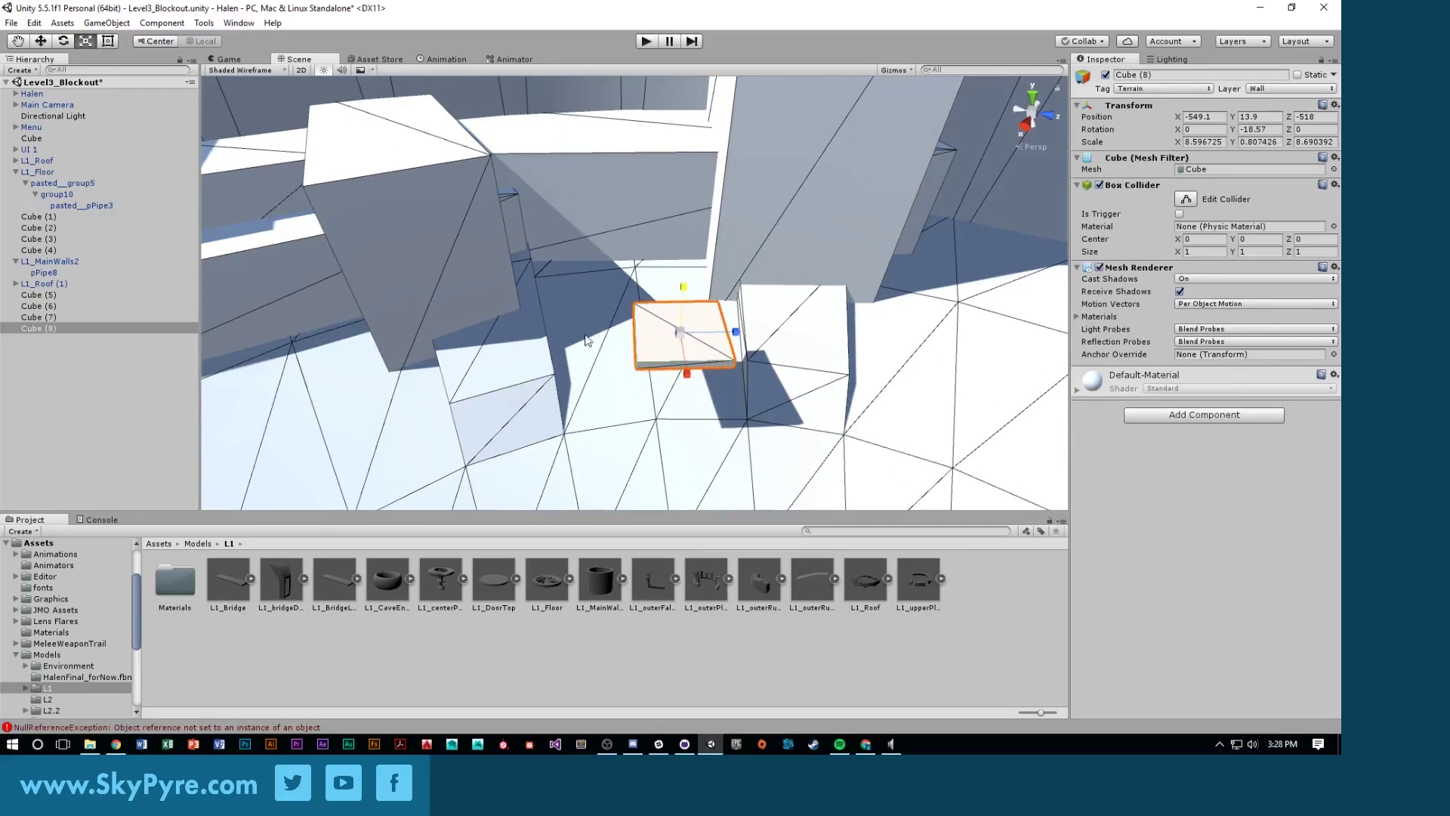
Move the thin slab beside the capped pillar, raise it to a height of about 25, and turn it to about -19.5° on Y
{"action": "left_click_drag", "start_coordinate": [588, 340], "coordinate": [982, 396], "text": "alt"}
{"action": "key", "text": "w"}
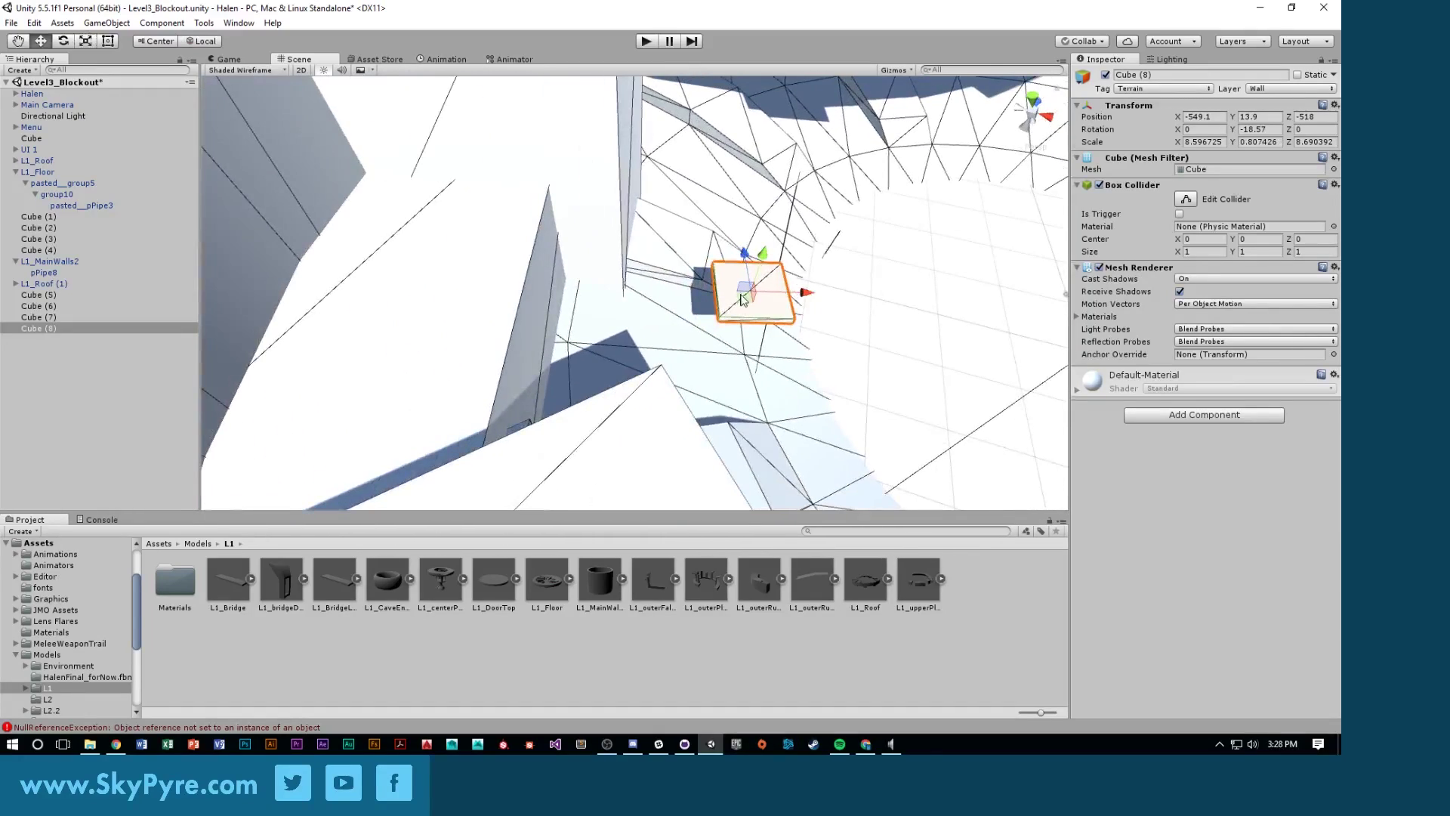
{"action": "left_click_drag", "start_coordinate": [741, 296], "coordinate": [649, 308]}
{"action": "right_click_drag", "start_coordinate": [713, 355], "coordinate": [563, 346]}
{"action": "key", "text": "w"}
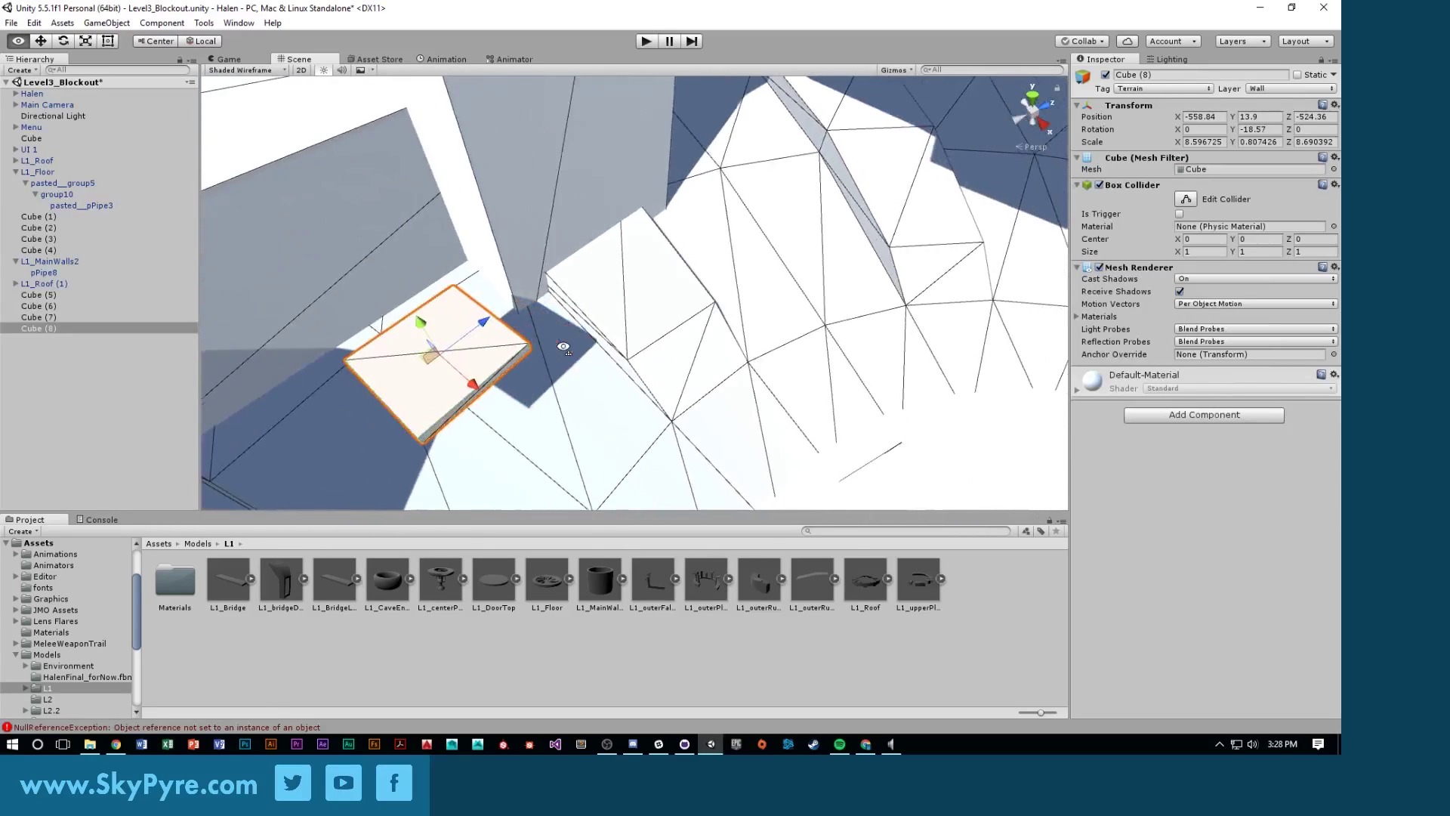
{"action": "left_click_drag", "start_coordinate": [563, 346], "coordinate": [698, 281], "text": "alt"}
{"action": "scroll", "coordinate": [604, 286], "scroll_direction": "down", "scroll_amount": 4}
Duplicate the thin slab and place the copy beside it at about the same height, in front of the capped pillar
{"action": "key", "text": "ctrl+d"}
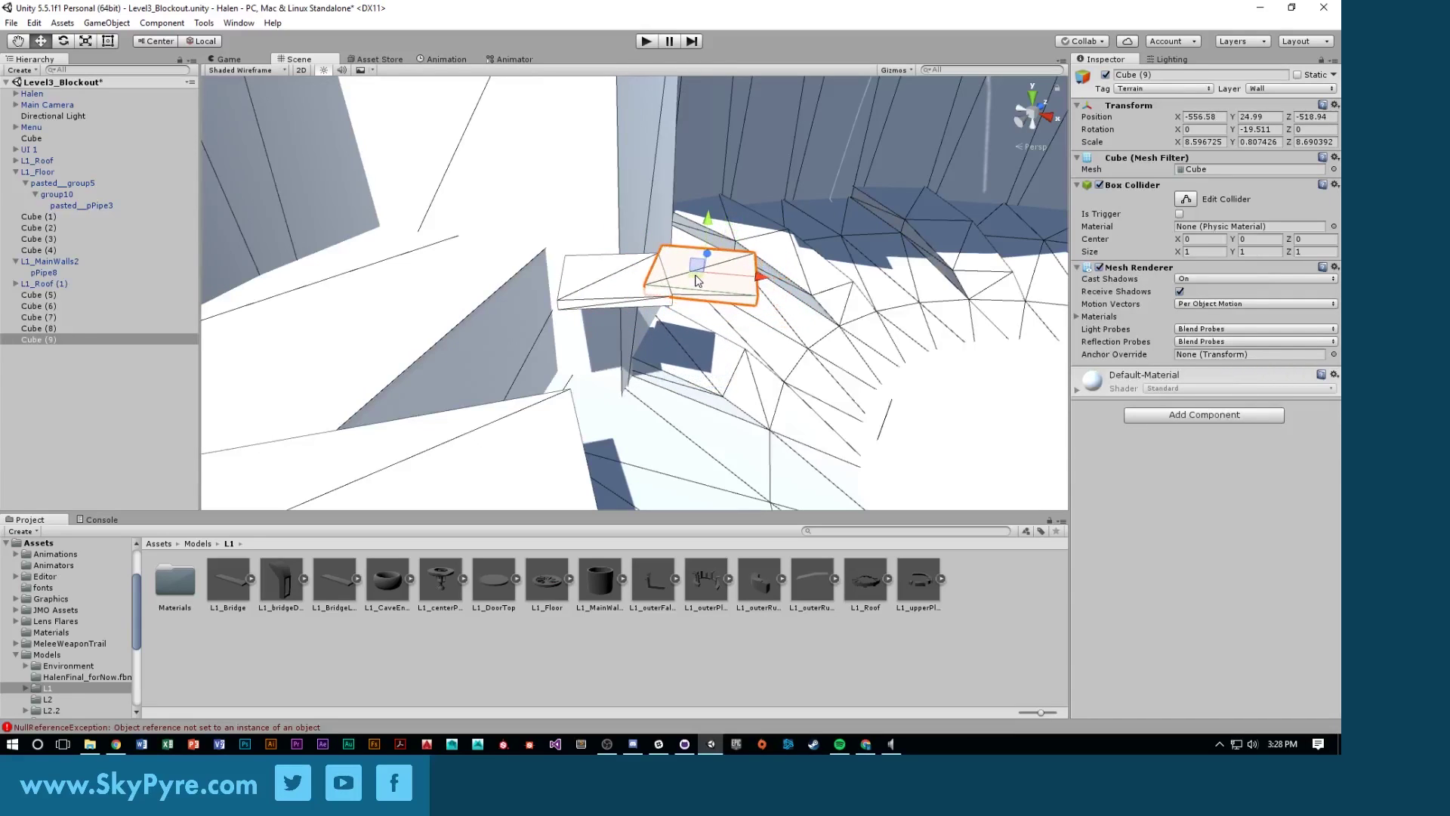
{"action": "left_click_drag", "start_coordinate": [707, 218], "coordinate": [708, 223]}
{"action": "right_click_drag", "start_coordinate": [656, 302], "coordinate": [624, 293]}
{"action": "key", "text": "w"}
{"action": "key", "text": "s"}
Duplicate the slab again, place the copy overlapping the first two, and enlarge it to about 11.8 × 1.1 × 12
{"action": "key", "text": "ctrl+d"}
{"action": "left_click_drag", "start_coordinate": [624, 293], "coordinate": [523, 278]}
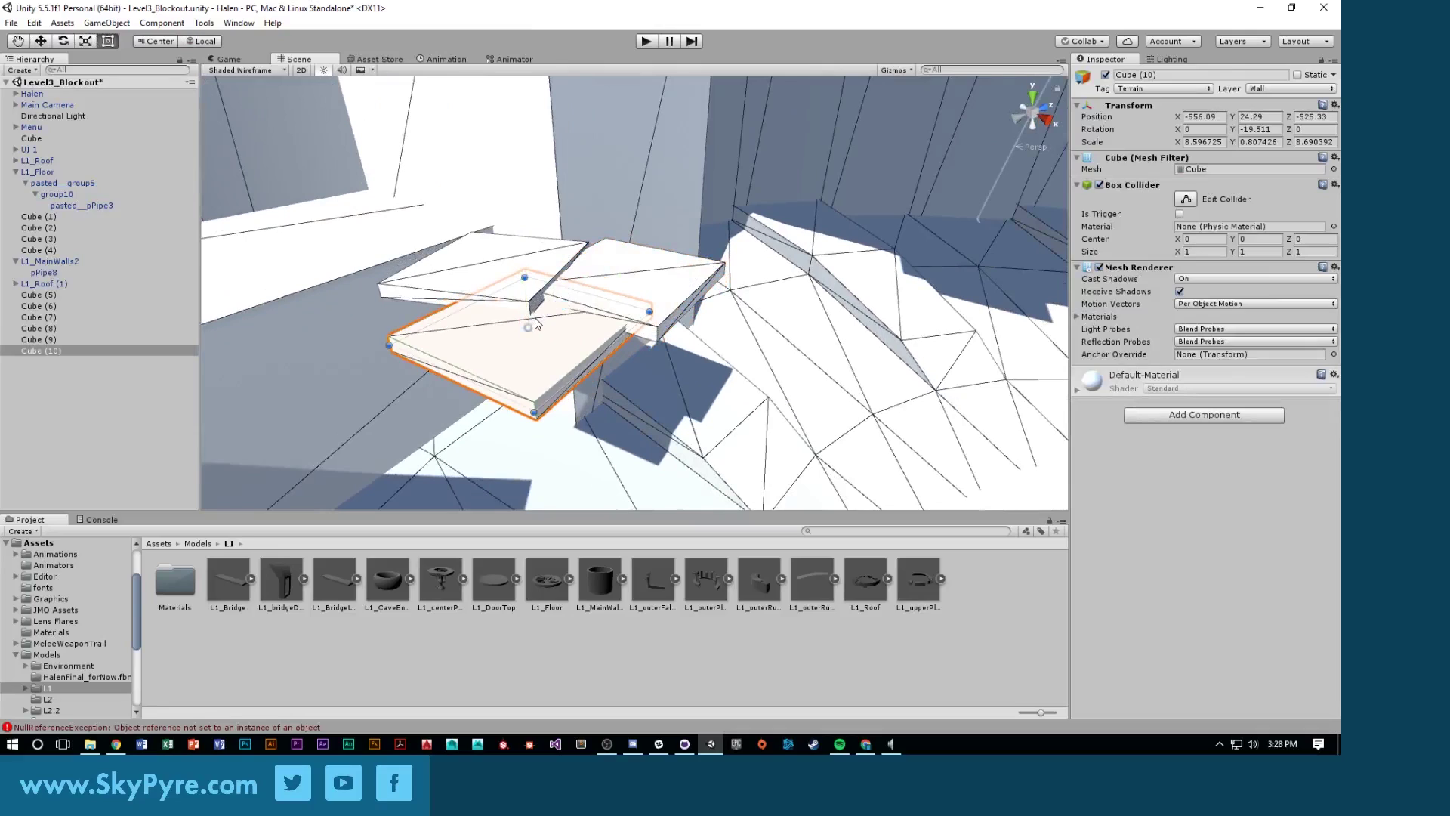
{"action": "left_click_drag", "start_coordinate": [532, 330], "coordinate": [522, 276]}
{"action": "key", "text": "w"}
{"action": "right_click_drag", "start_coordinate": [628, 329], "coordinate": [648, 307]}
{"action": "key", "text": "s"}
{"action": "left_click_drag", "start_coordinate": [690, 302], "coordinate": [519, 318], "text": "alt"}
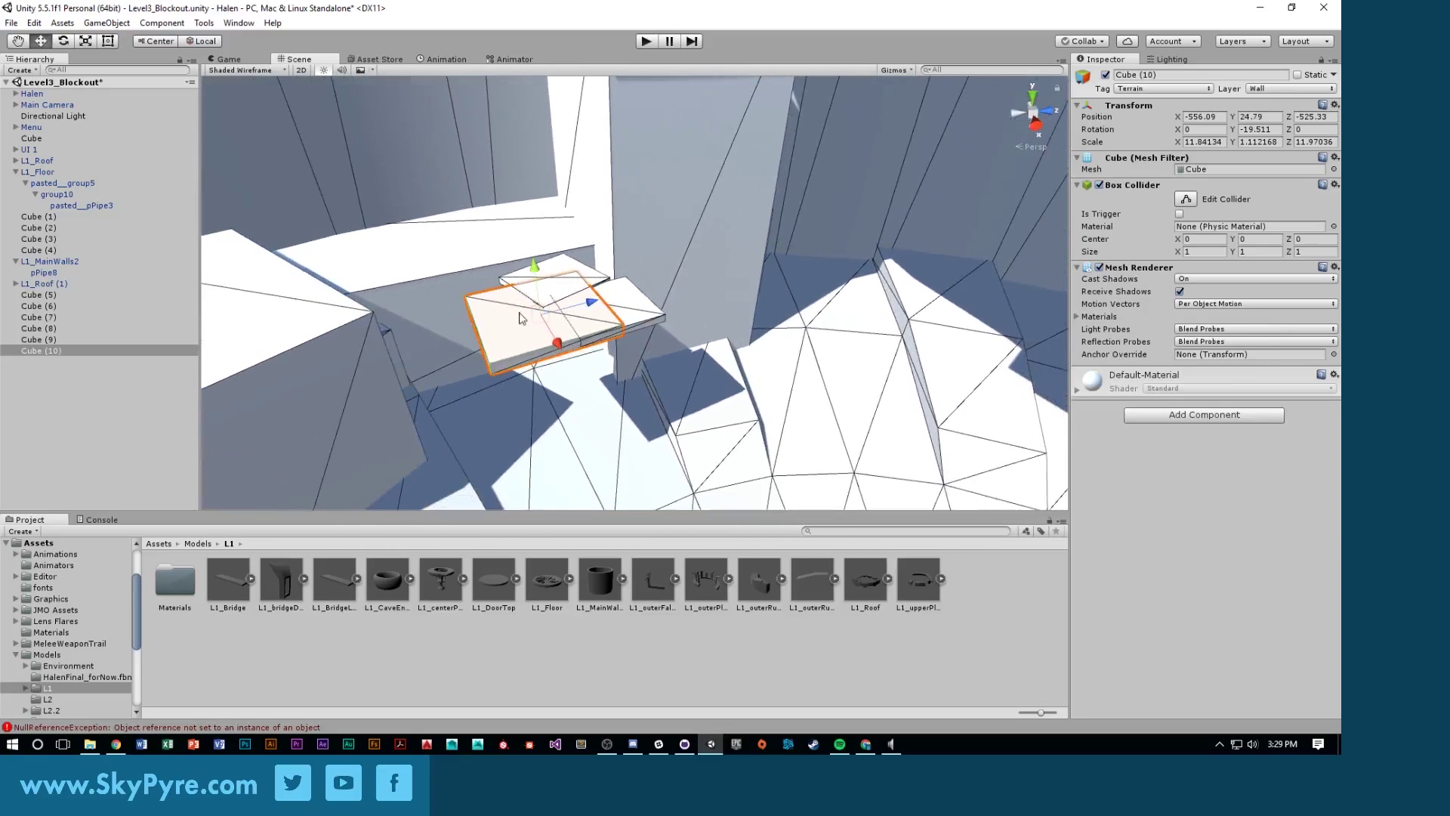
Duplicate a small slab toward the arena's centre, raise the copy to a height of about 29.4, and rotate it to about -53° on Y
{"action": "left_click", "coordinate": [640, 314]}
{"action": "key", "text": "ctrl+d"}
{"action": "left_click_drag", "start_coordinate": [608, 321], "coordinate": [722, 432]}
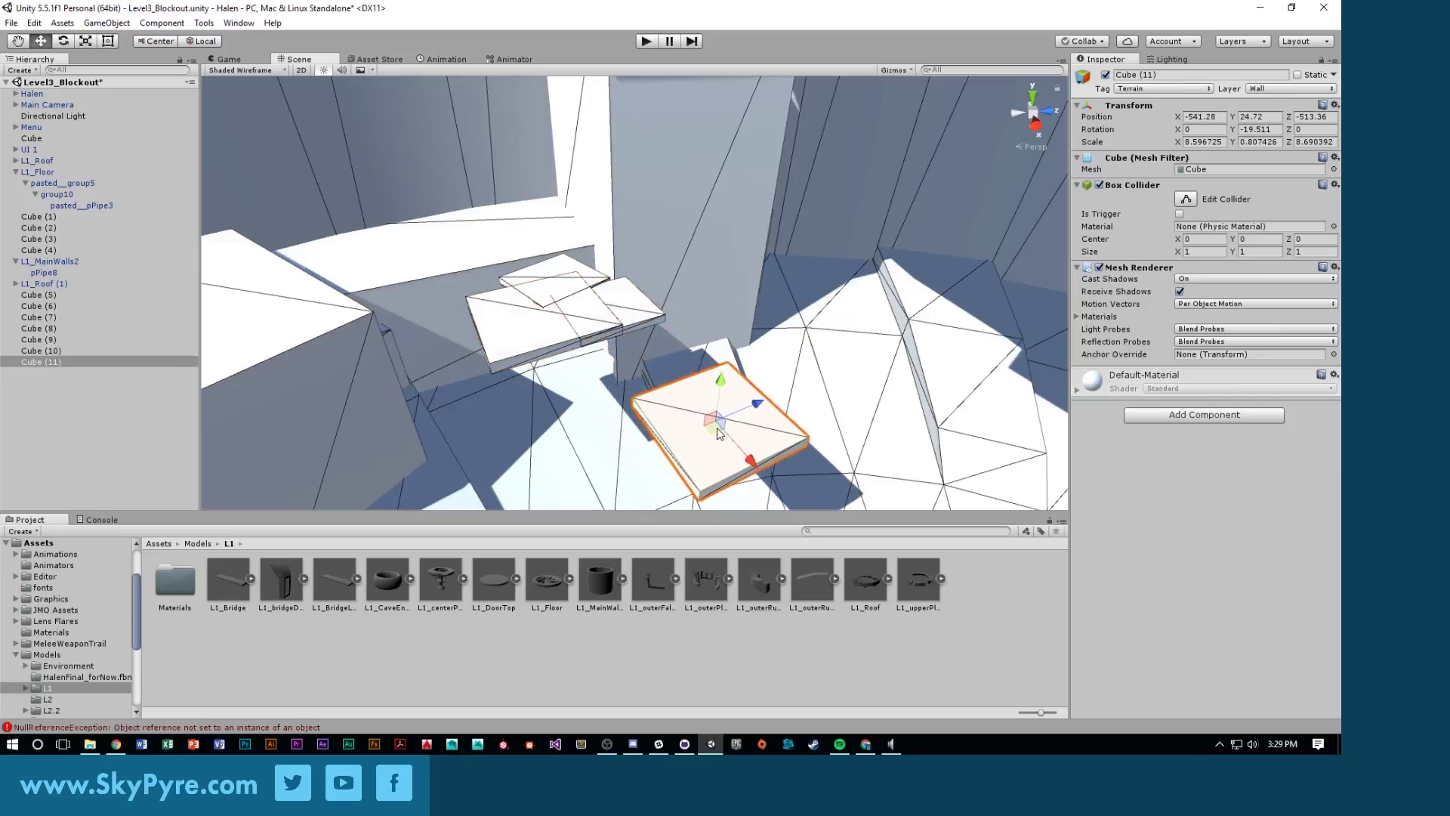
{"action": "left_click_drag", "start_coordinate": [635, 363], "coordinate": [554, 195], "text": "alt"}
{"action": "right_click_drag", "start_coordinate": [555, 194], "coordinate": [595, 373]}
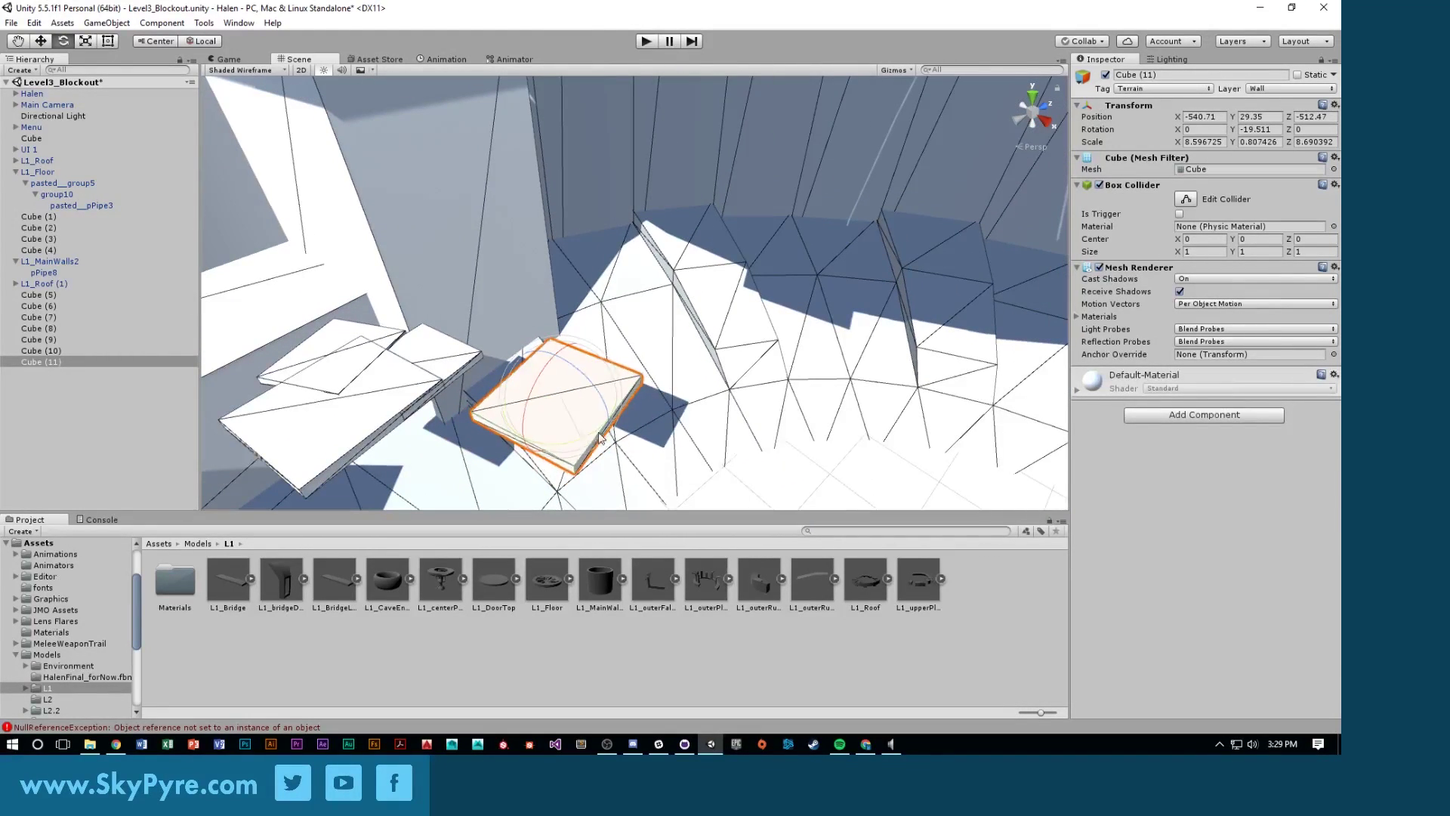
{"action": "left_click_drag", "start_coordinate": [601, 437], "coordinate": [762, 401]}
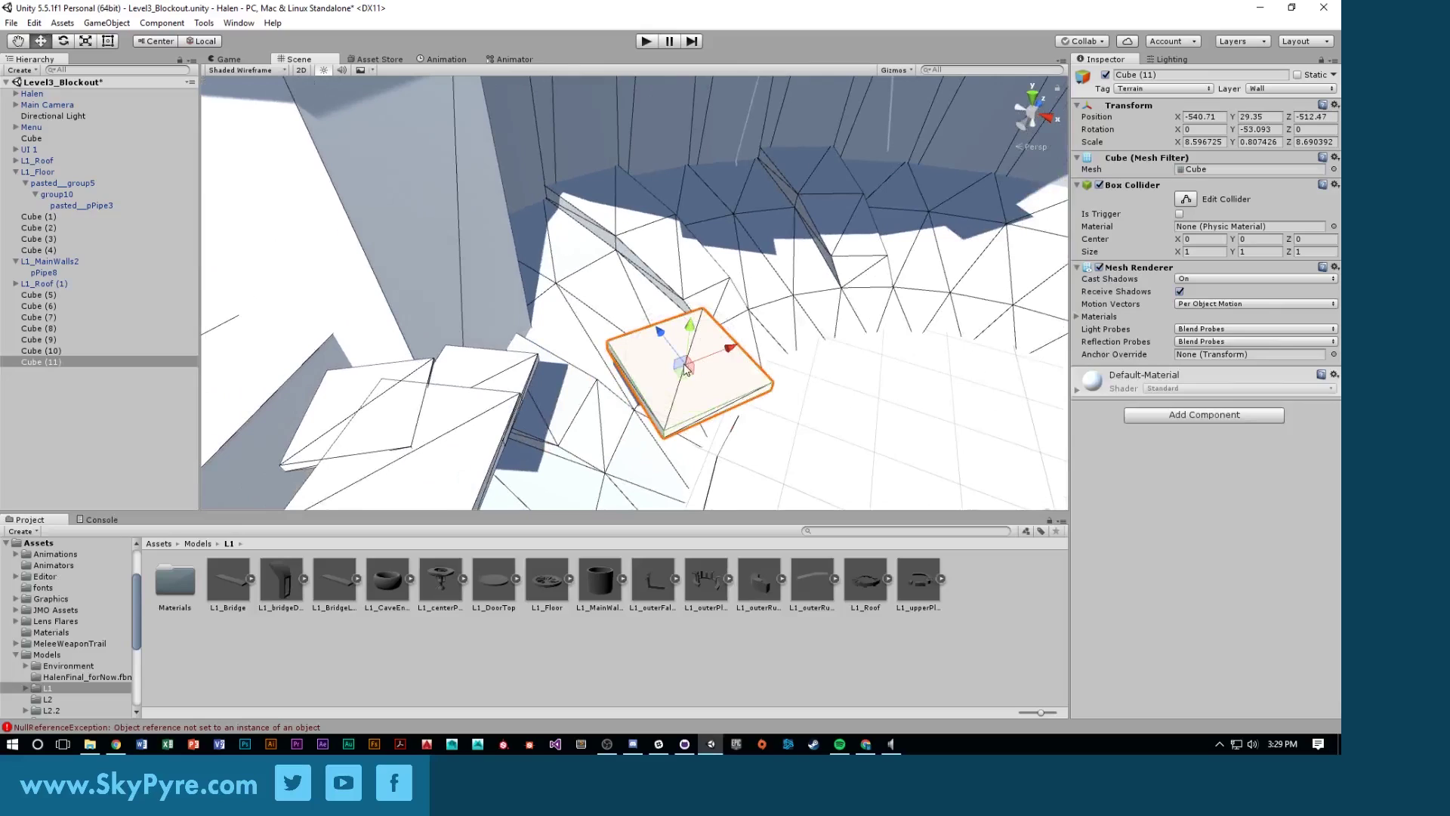
Duplicate the raised slab, rotate the copy to about -99° on Y, and move it farther along at a height of about 32
{"action": "key", "text": "ctrl+d"}
{"action": "left_click_drag", "start_coordinate": [685, 368], "coordinate": [739, 369]}
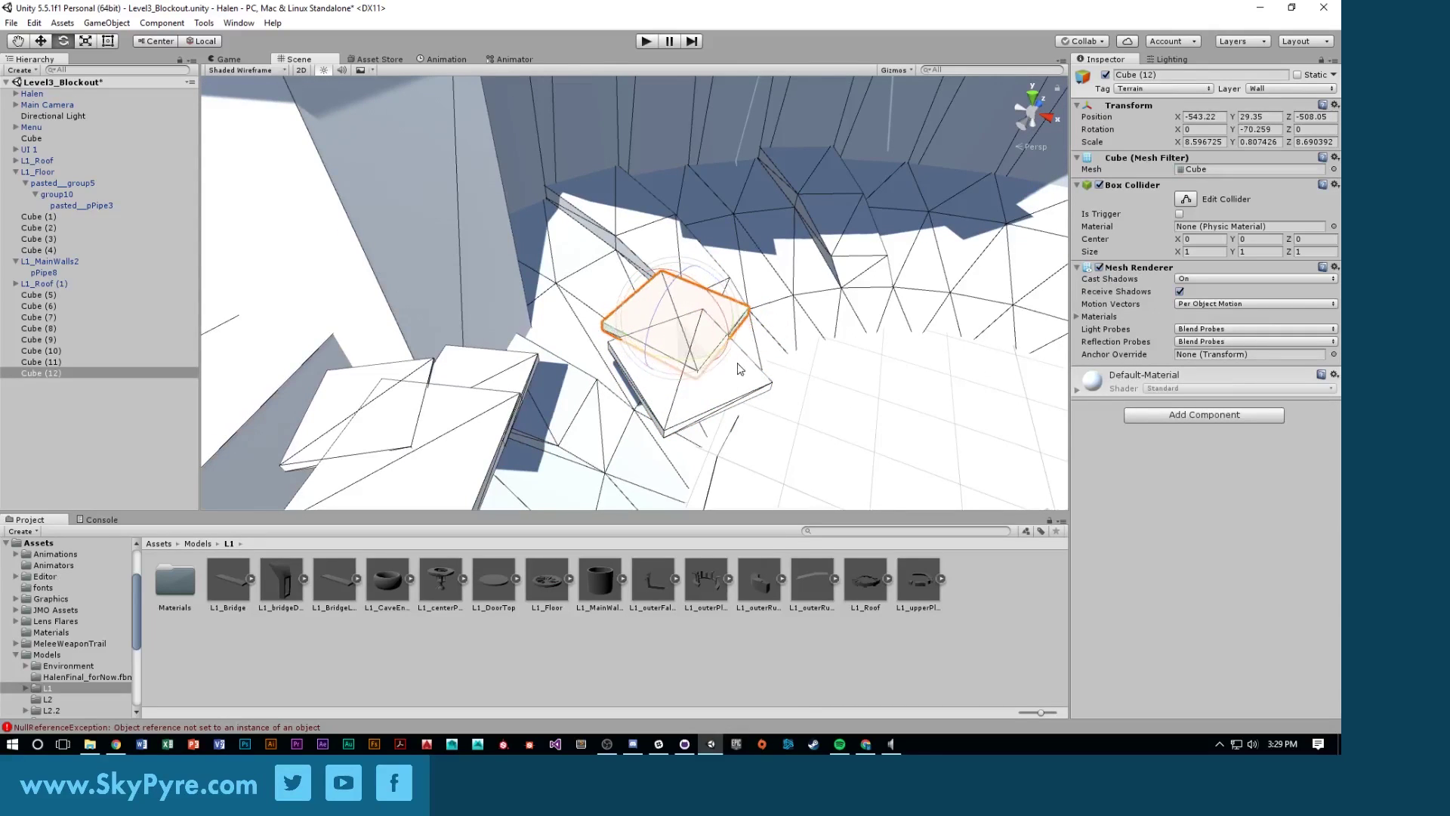
{"action": "mouse_move", "coordinate": [683, 278]}
{"action": "left_mouse_down"}
{"action": "mouse_move", "coordinate": [682, 302]}
{"action": "mouse_move", "coordinate": [724, 332]}
{"action": "mouse_move", "coordinate": [695, 287]}
{"action": "left_mouse_up"}
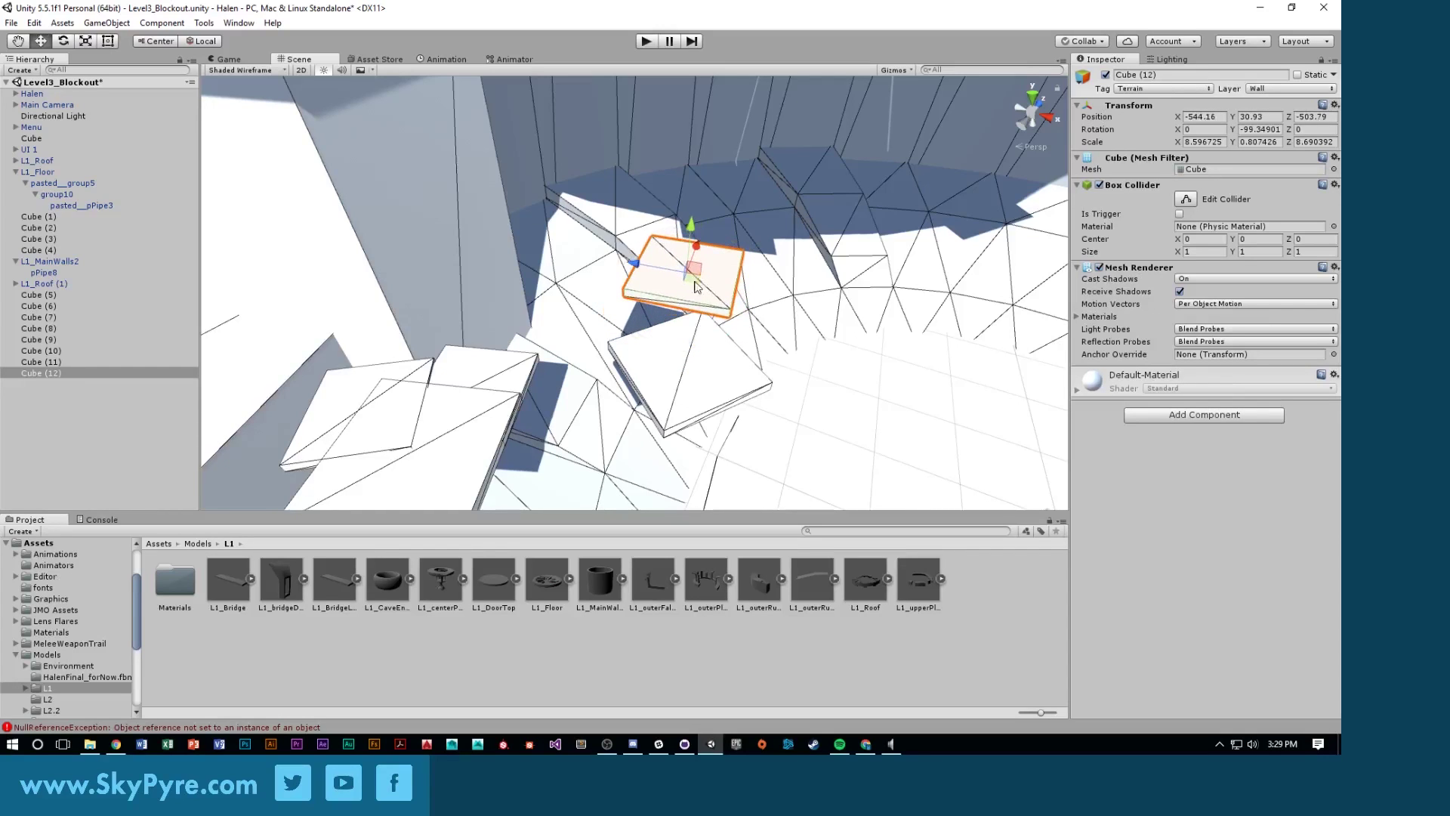
{"action": "left_click_drag", "start_coordinate": [714, 346], "coordinate": [697, 228], "text": "alt"}
{"action": "right_click_drag", "start_coordinate": [698, 231], "coordinate": [919, 343]}
Thicken the two raised slabs near the arena's centre to a Y scale of about 1.2
{"action": "left_click", "coordinate": [490, 284]}
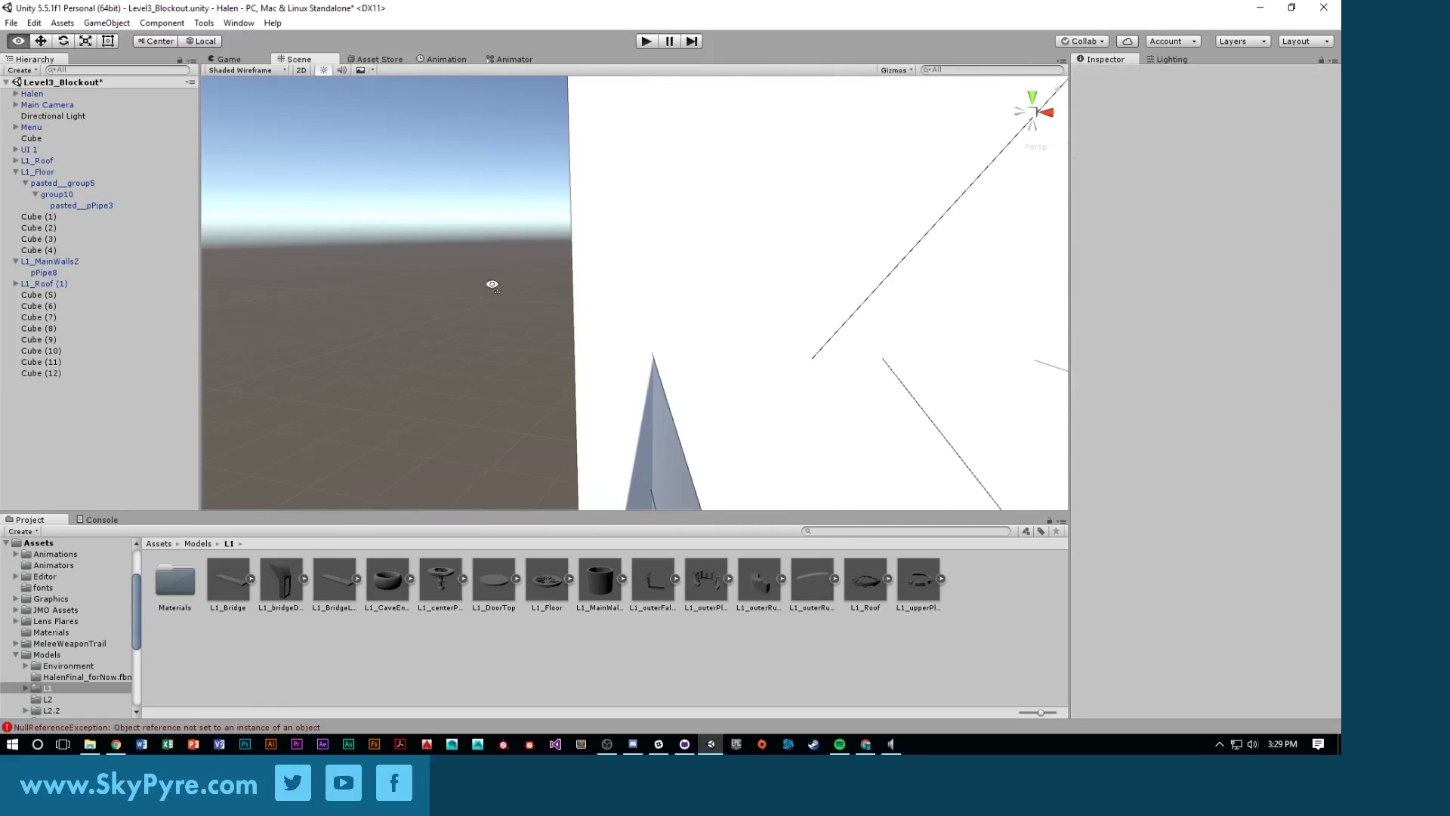
{"action": "right_click_drag", "start_coordinate": [492, 285], "coordinate": [386, 268]}
{"action": "key", "text": "w"}
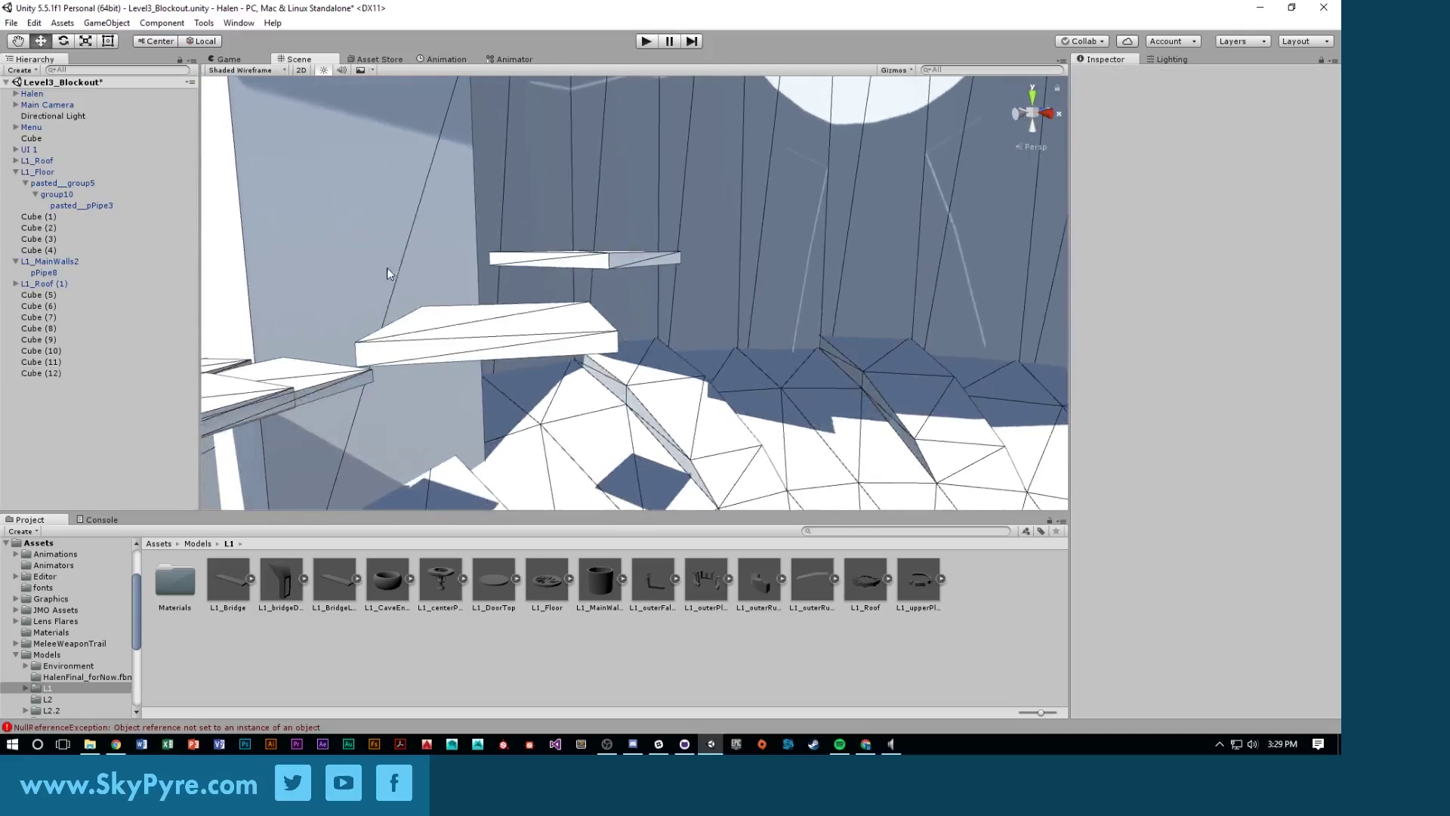
{"action": "left_click", "coordinate": [580, 274]}
{"action": "key", "text": "e"}
{"action": "key", "text": "r"}
{"action": "left_click_drag", "start_coordinate": [591, 201], "coordinate": [589, 161]}
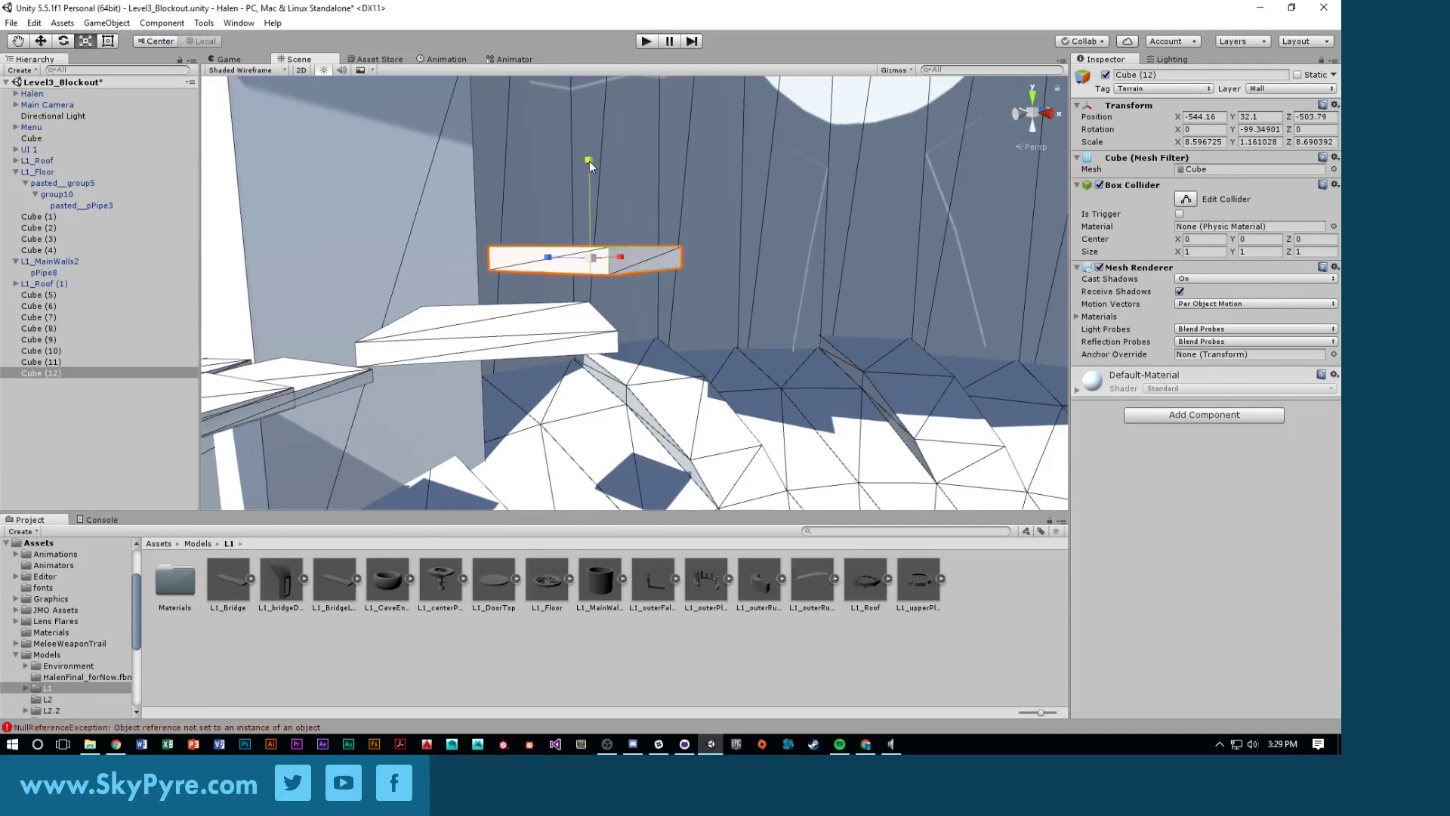
{"action": "left_click", "coordinate": [533, 332]}
{"action": "left_click_drag", "start_coordinate": [500, 272], "coordinate": [503, 243]}
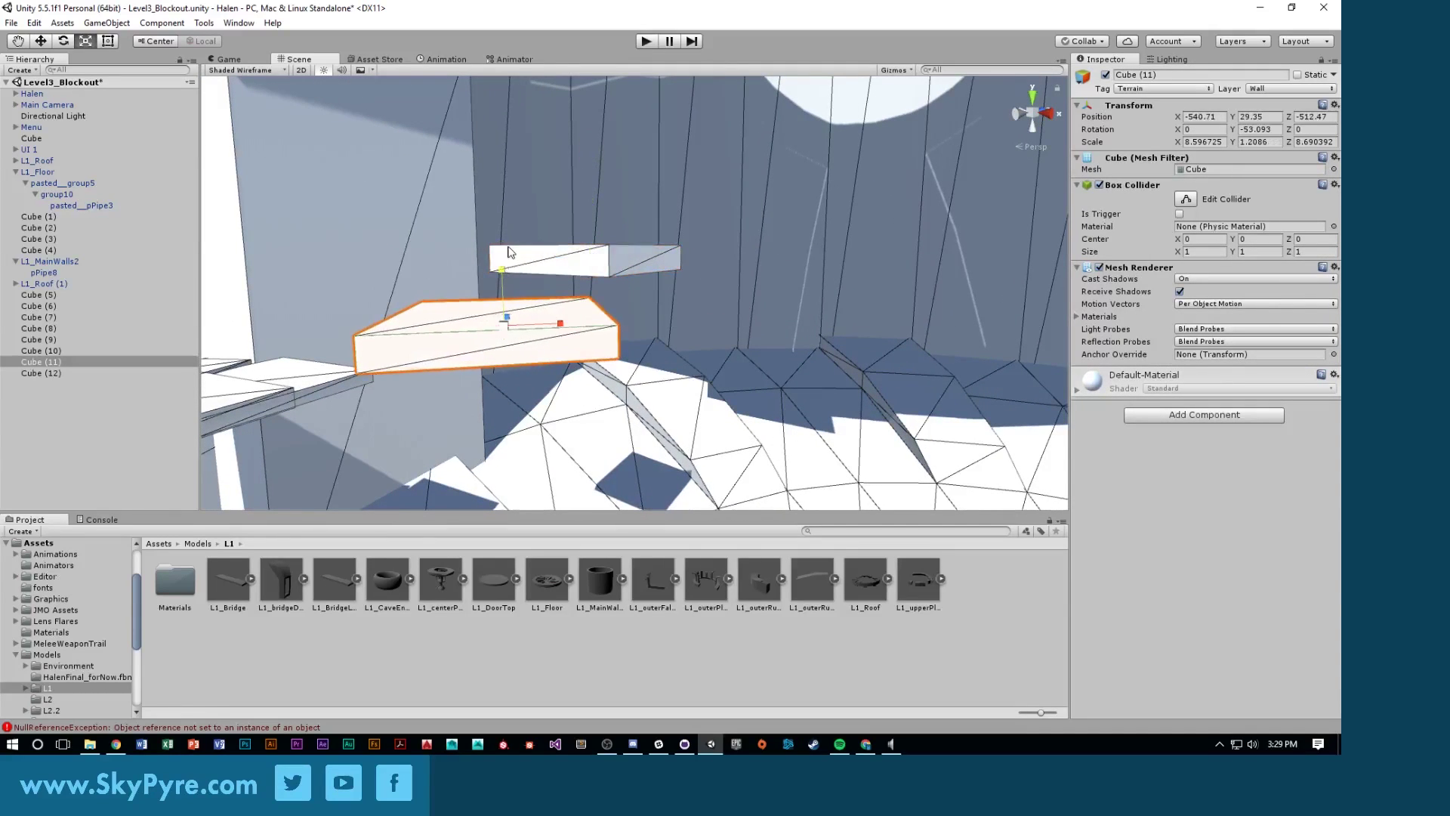
Duplicate the capped pillar, move the copy out beside the slabs, and narrow it to about 3.9 × 56 × 3.2
{"action": "left_click_drag", "start_coordinate": [591, 259], "coordinate": [748, 250], "text": "alt"}
{"action": "left_click_drag", "start_coordinate": [773, 115], "coordinate": [414, 237], "text": "alt"}
{"action": "right_click_drag", "start_coordinate": [414, 236], "coordinate": [550, 305]}
{"action": "key", "text": "s"}
{"action": "left_click", "coordinate": [508, 305]}
{"action": "key", "text": "ctrl+d"}
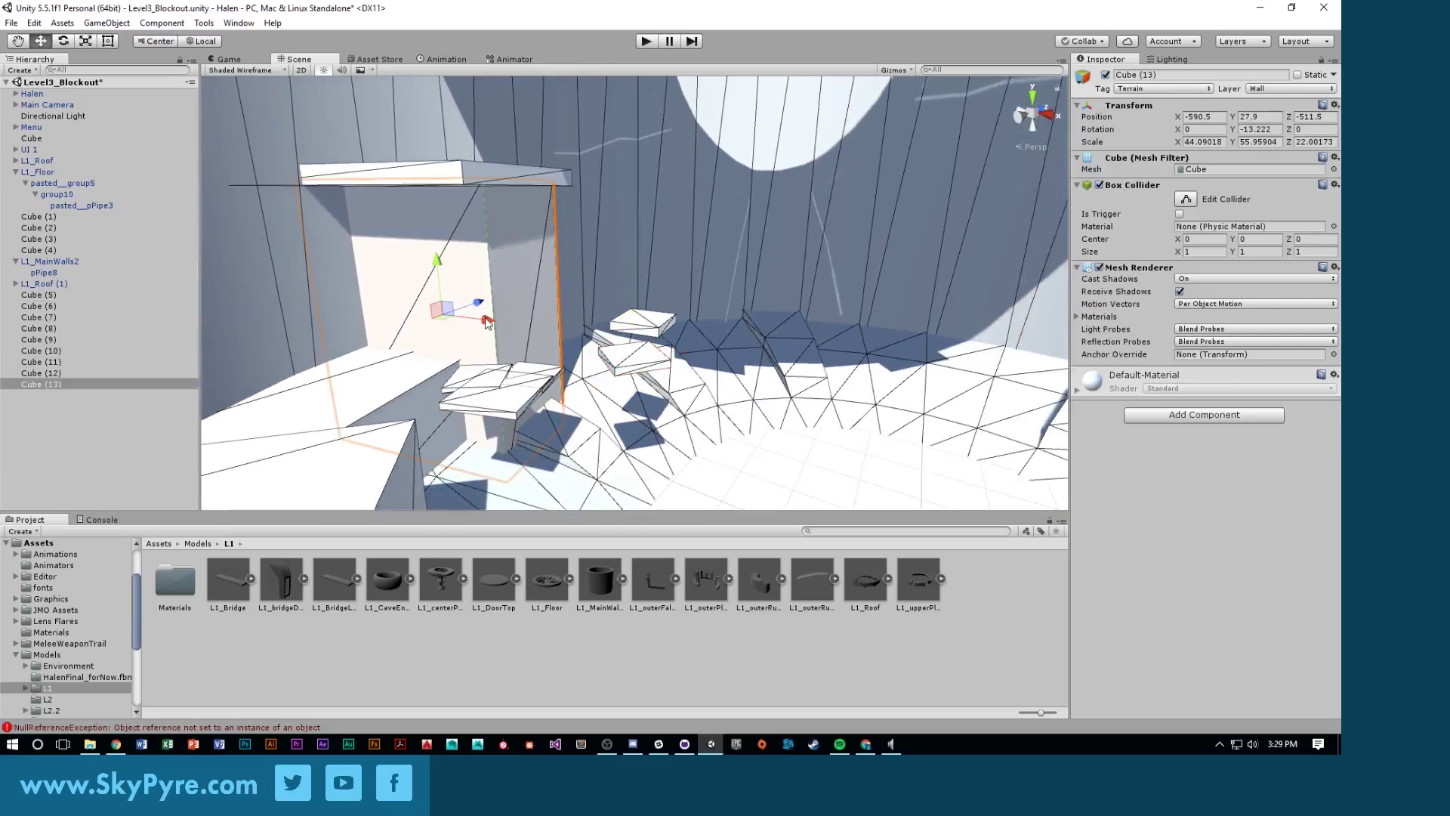
{"action": "left_click_drag", "start_coordinate": [485, 317], "coordinate": [545, 327]}
{"action": "key", "text": "r"}
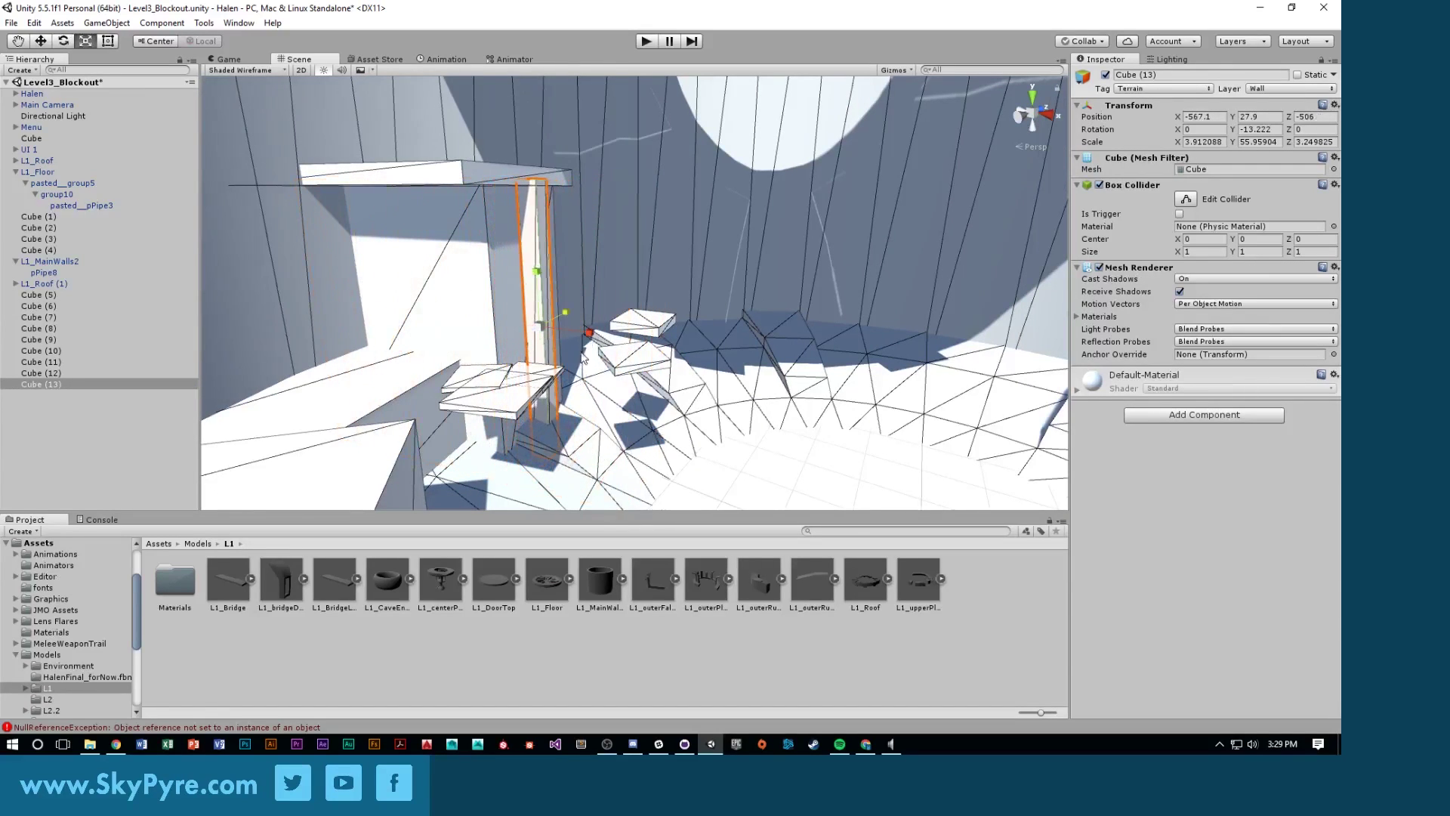
Extend the narrow pillar to a Z scale of about 16.7 and shift it to about X -563, Z -505
{"action": "right_click_drag", "start_coordinate": [582, 355], "coordinate": [482, 426]}
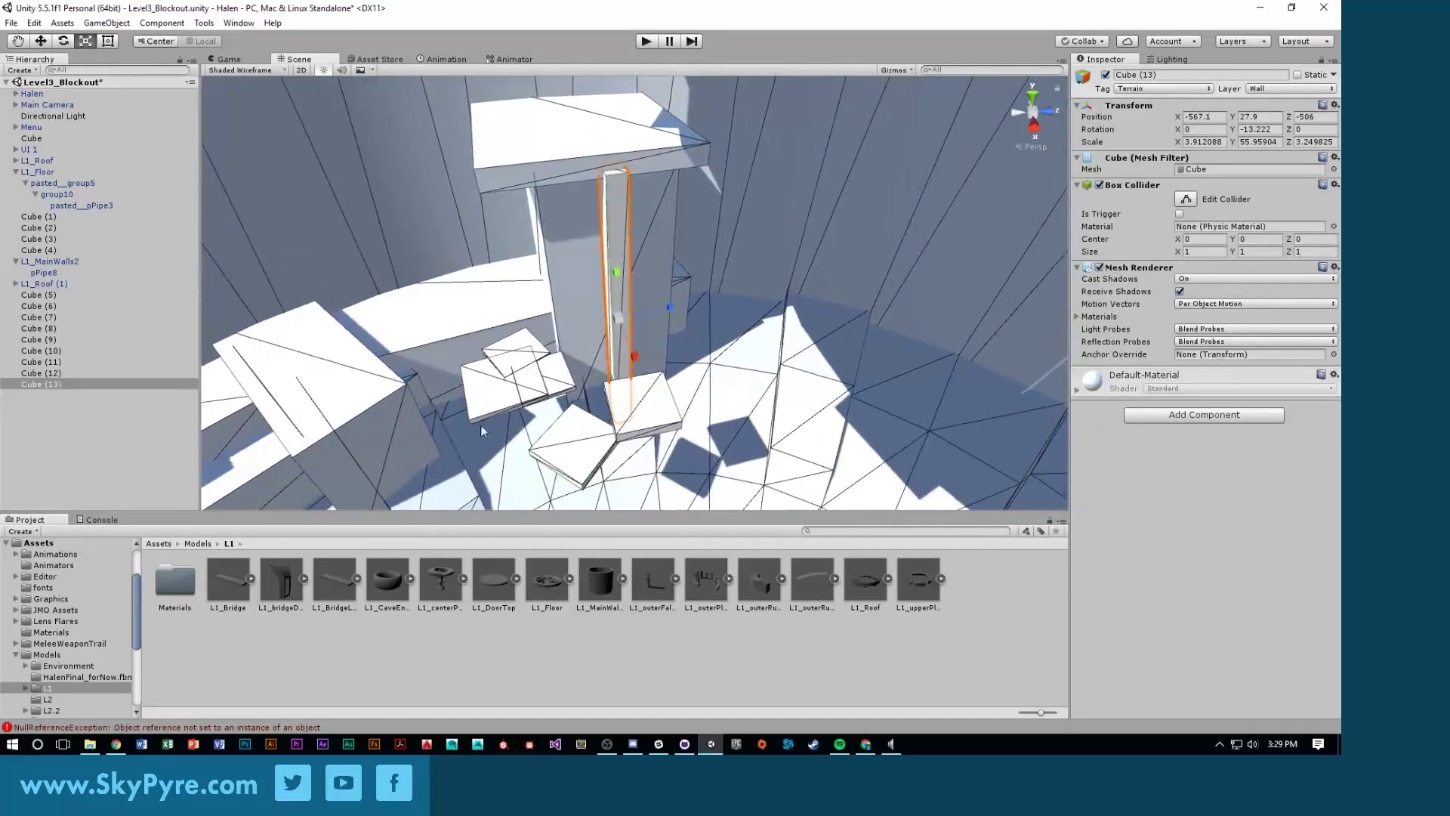
{"action": "left_click_drag", "start_coordinate": [637, 353], "coordinate": [900, 302]}
{"action": "key", "text": "r"}
{"action": "left_click", "coordinate": [627, 316]}
{"action": "right_click_drag", "start_coordinate": [695, 363], "coordinate": [969, 369]}
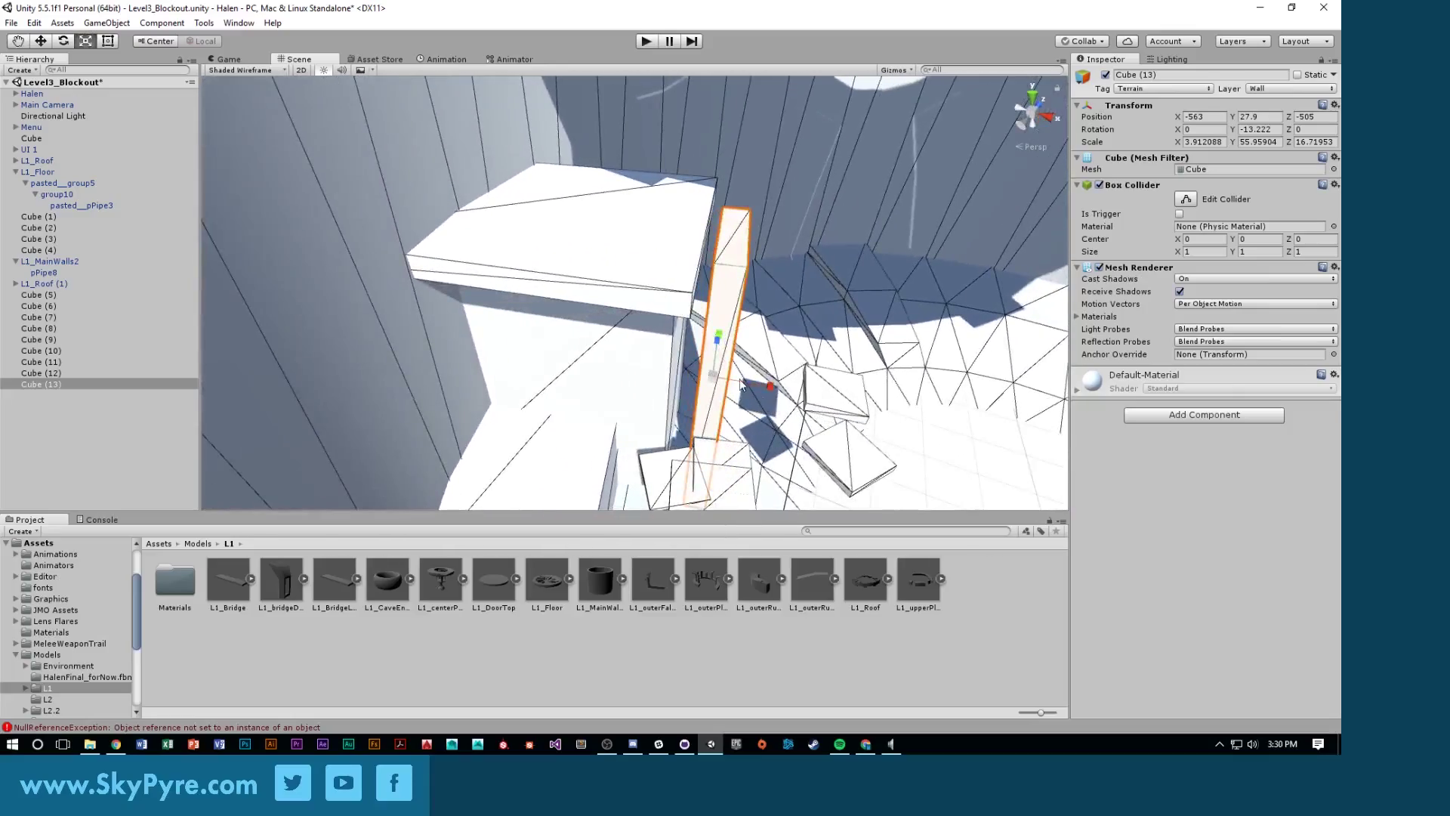
Stretch the narrow pillar to a Y scale of about 125.3 and raise it to a Y position of 63.5
{"action": "left_click_drag", "start_coordinate": [727, 334], "coordinate": [574, 192], "text": "alt"}
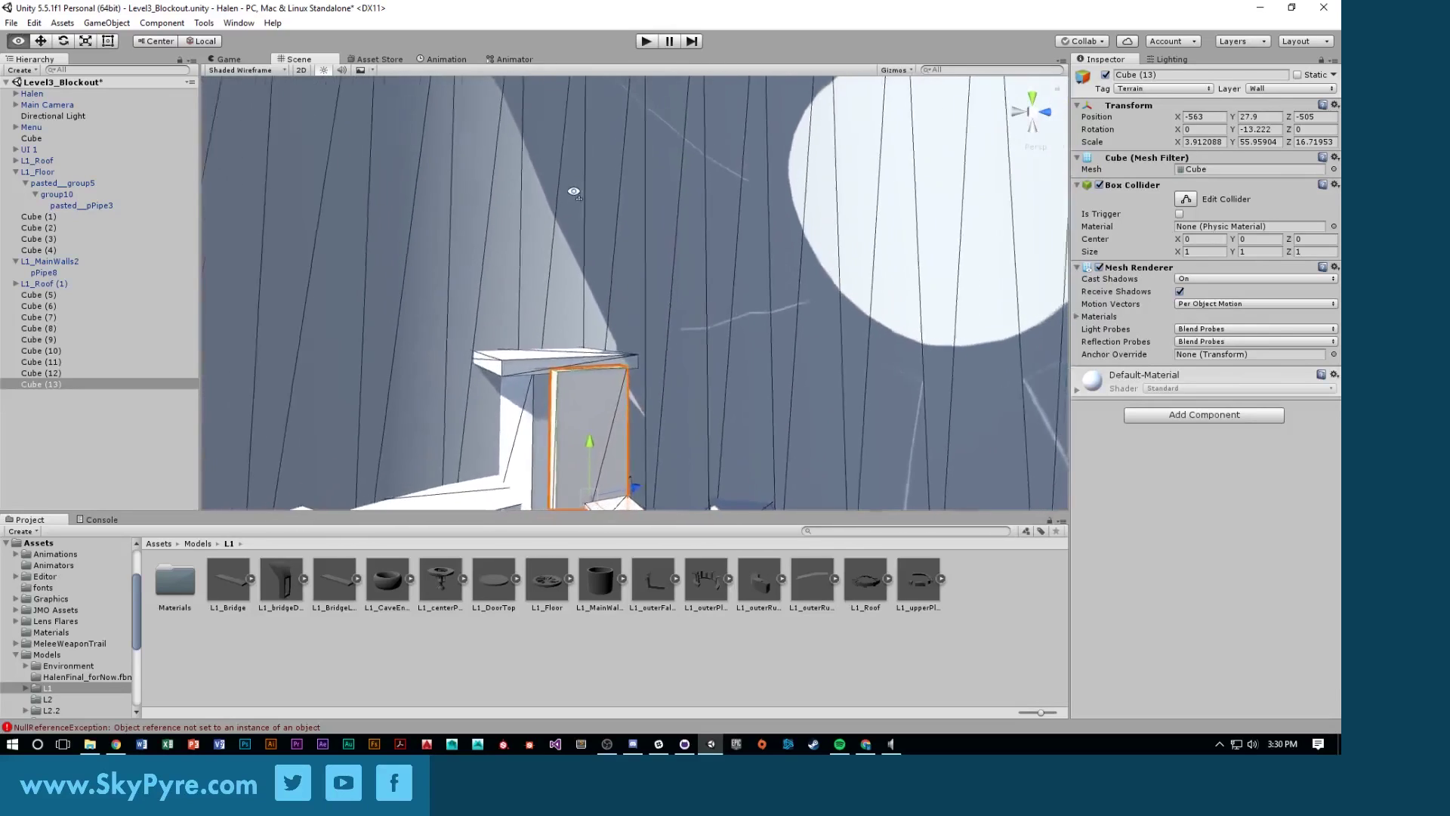
{"action": "key", "text": "s"}
{"action": "right_click_drag", "start_coordinate": [574, 192], "coordinate": [641, 283]}
{"action": "key", "text": "e"}
{"action": "key", "text": "r"}
{"action": "left_click_drag", "start_coordinate": [645, 306], "coordinate": [647, 239]}
{"action": "key", "text": "w"}
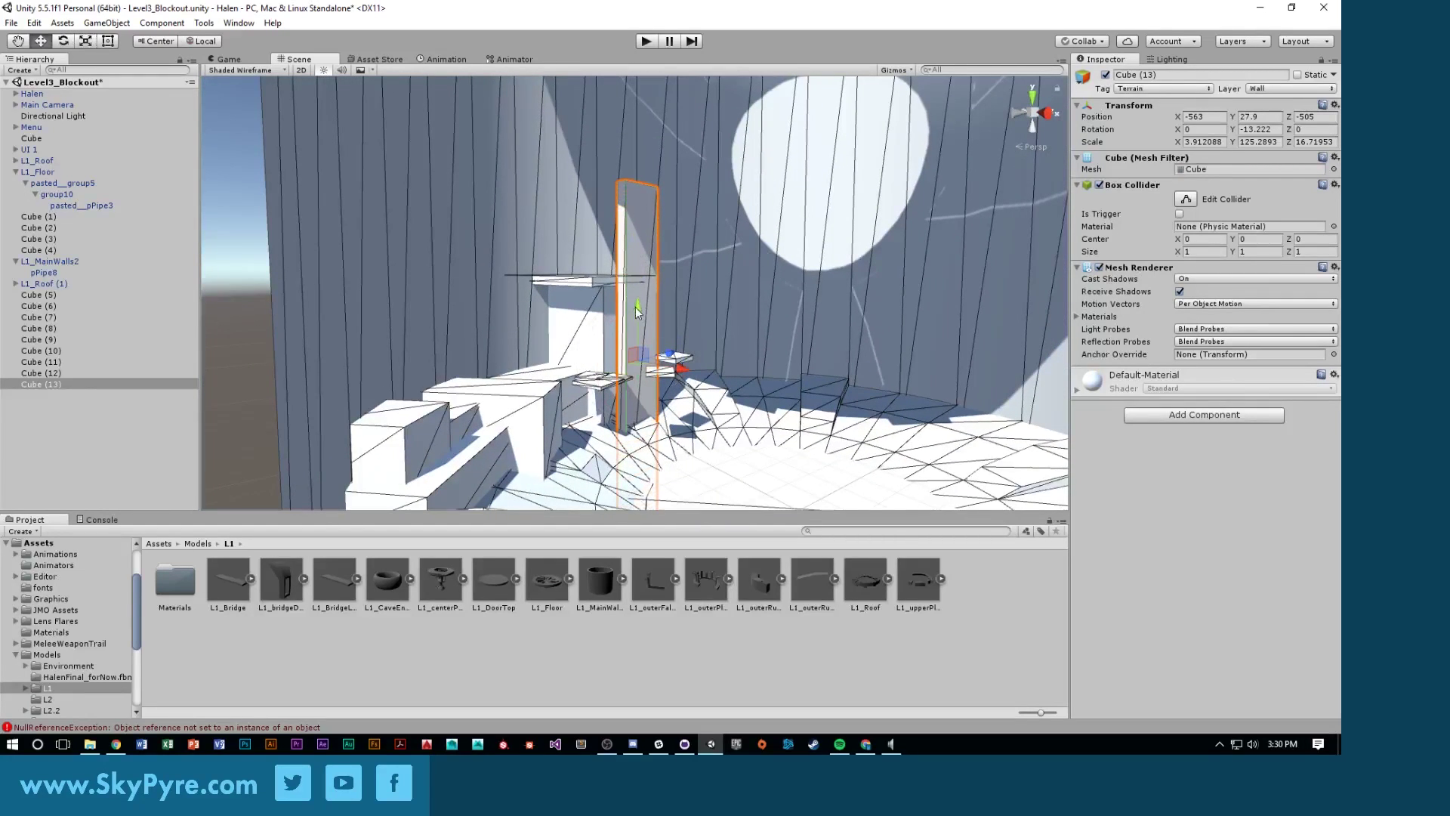
{"action": "left_click_drag", "start_coordinate": [636, 307], "coordinate": [675, 264]}
Examine the tall pillar's reach toward the roof and its placement among the surrounding slabs
{"action": "right_click_drag", "start_coordinate": [601, 266], "coordinate": [552, 363]}
{"action": "left_click", "coordinate": [529, 244]}
{"action": "right_click_drag", "start_coordinate": [529, 243], "coordinate": [625, 213]}
{"action": "left_click_drag", "start_coordinate": [625, 215], "coordinate": [604, 165], "text": "alt"}
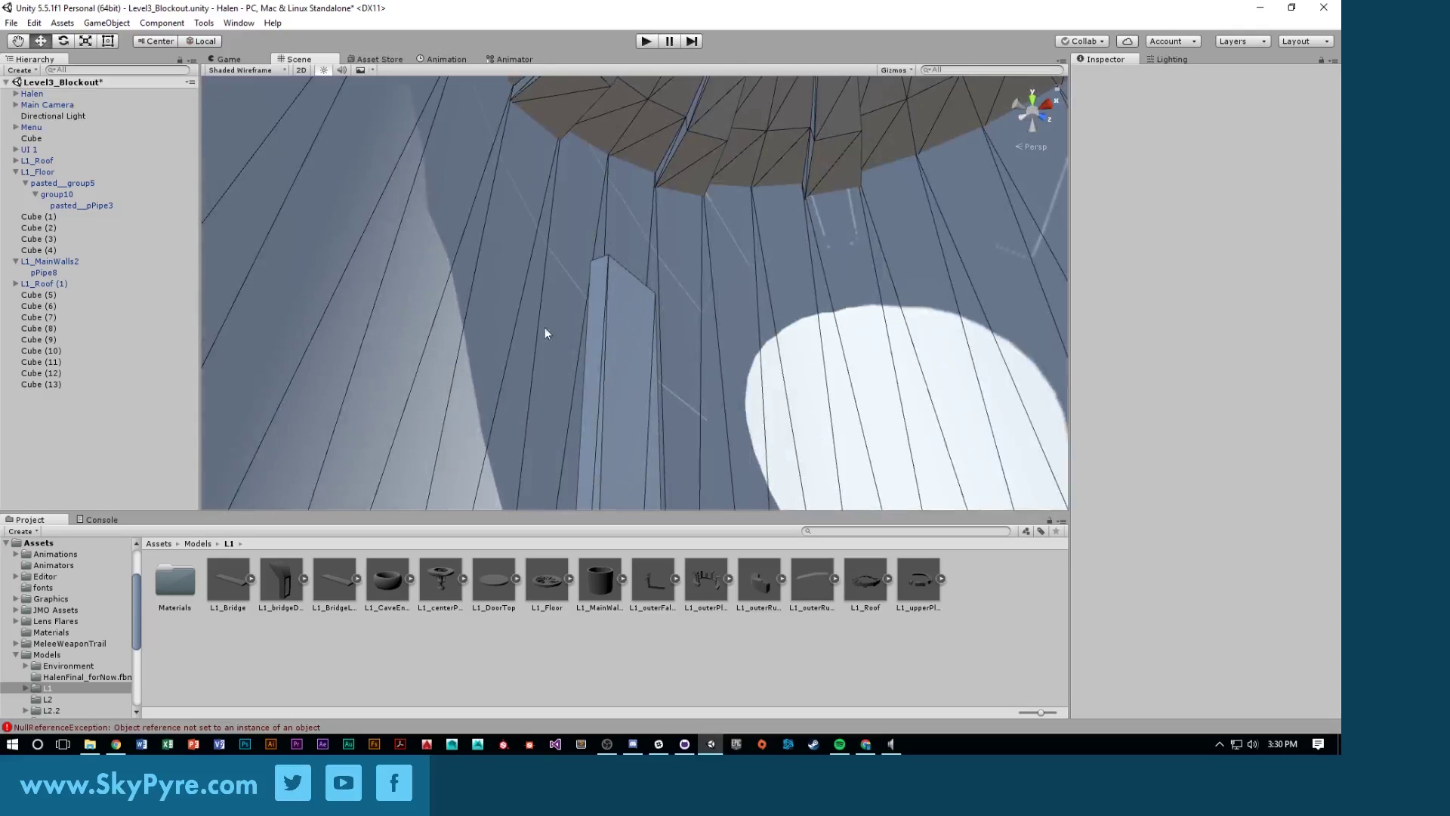
{"action": "mouse_move", "coordinate": [622, 275]}
{"action": "right_mouse_down"}
{"action": "mouse_move", "coordinate": [607, 416]}
{"action": "mouse_move", "coordinate": [623, 300]}
{"action": "right_mouse_up"}
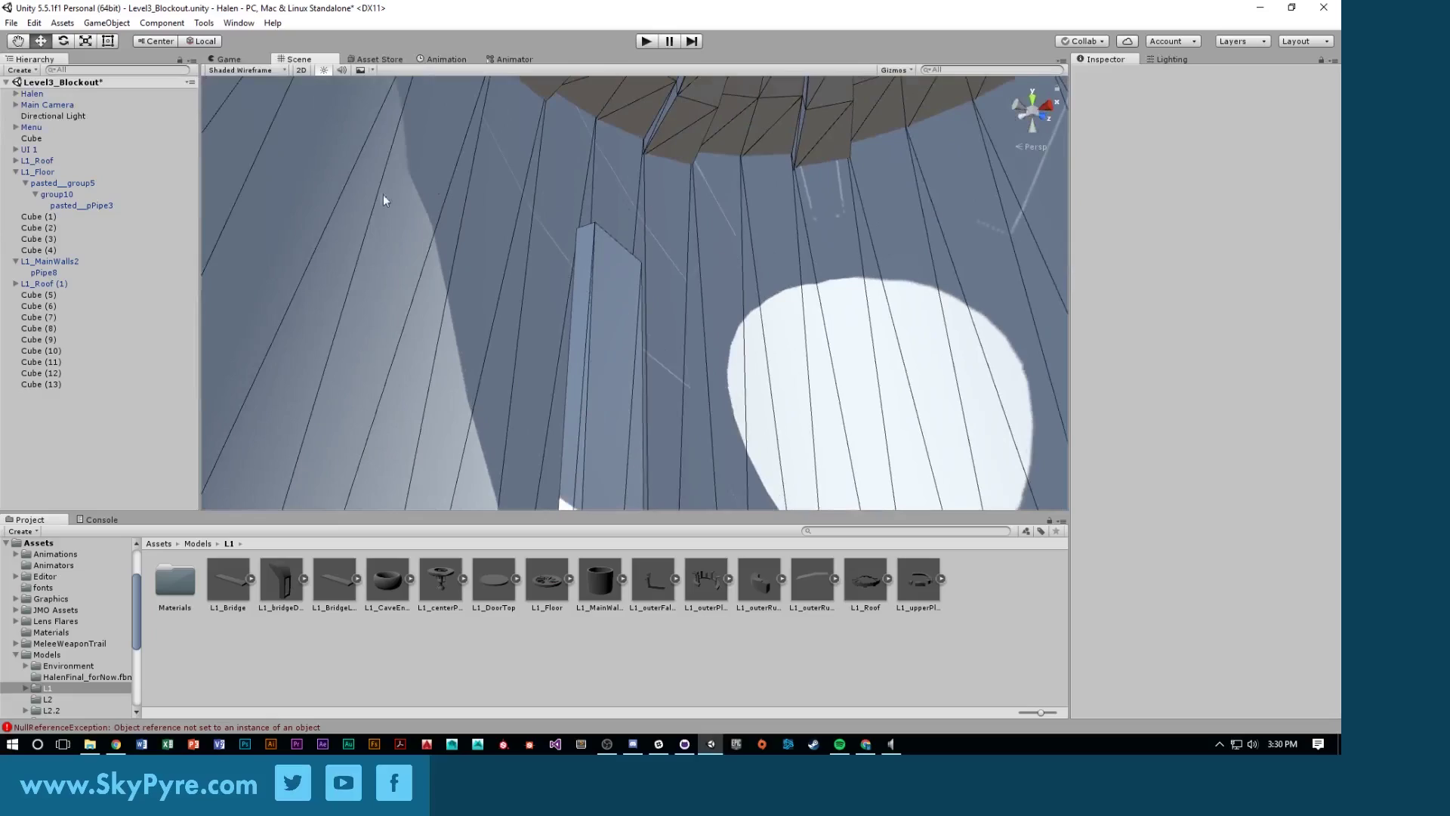
{"action": "left_click_drag", "start_coordinate": [574, 267], "coordinate": [624, 479], "text": "alt"}
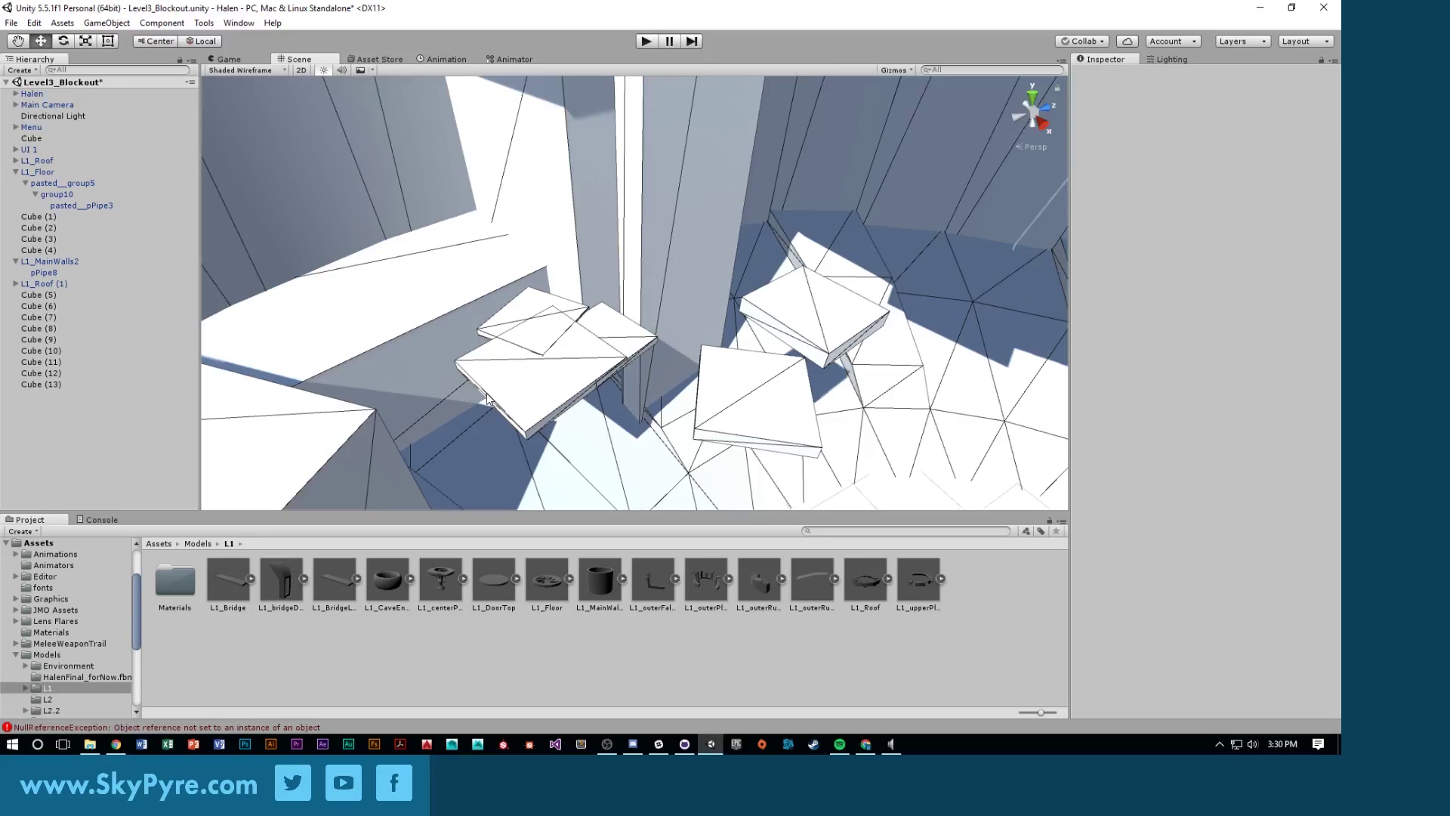
{"action": "right_click_drag", "start_coordinate": [486, 393], "coordinate": [642, 255]}
Set the tall pillar's tag to Untagged and its layer to Default
{"action": "left_click", "coordinate": [642, 256]}
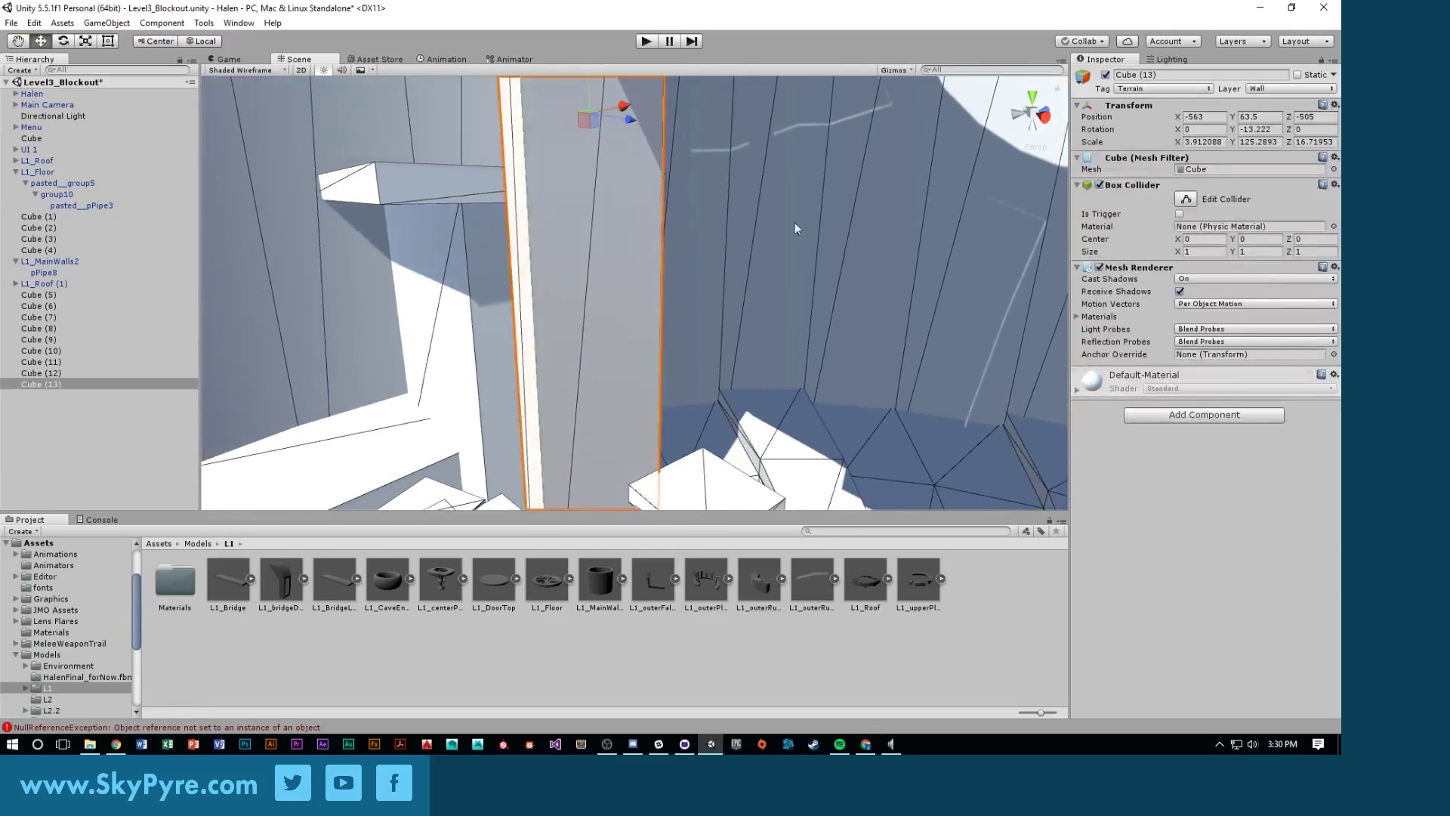
{"action": "left_click", "coordinate": [1157, 90]}
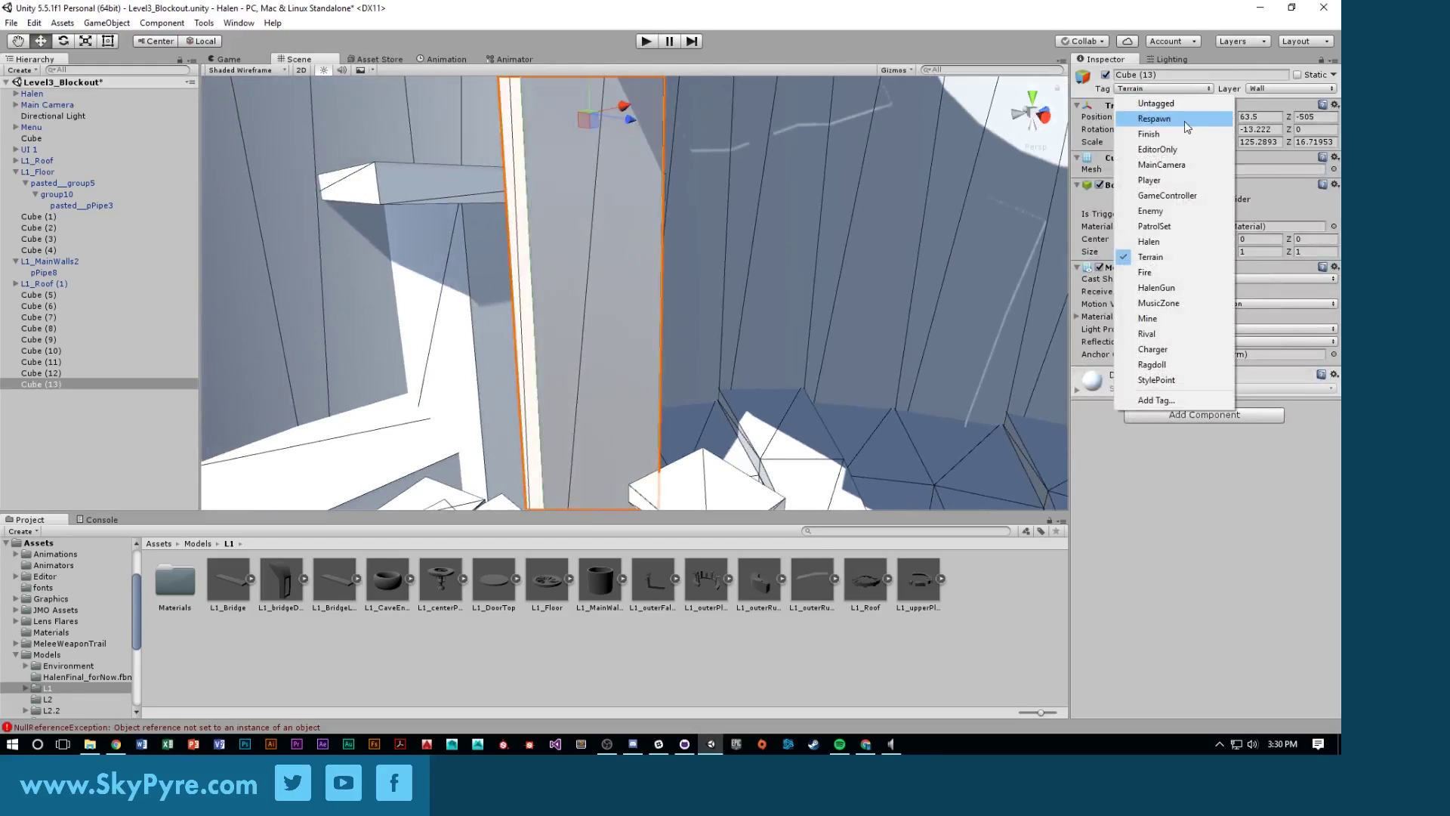
{"action": "left_click", "coordinate": [1167, 104]}
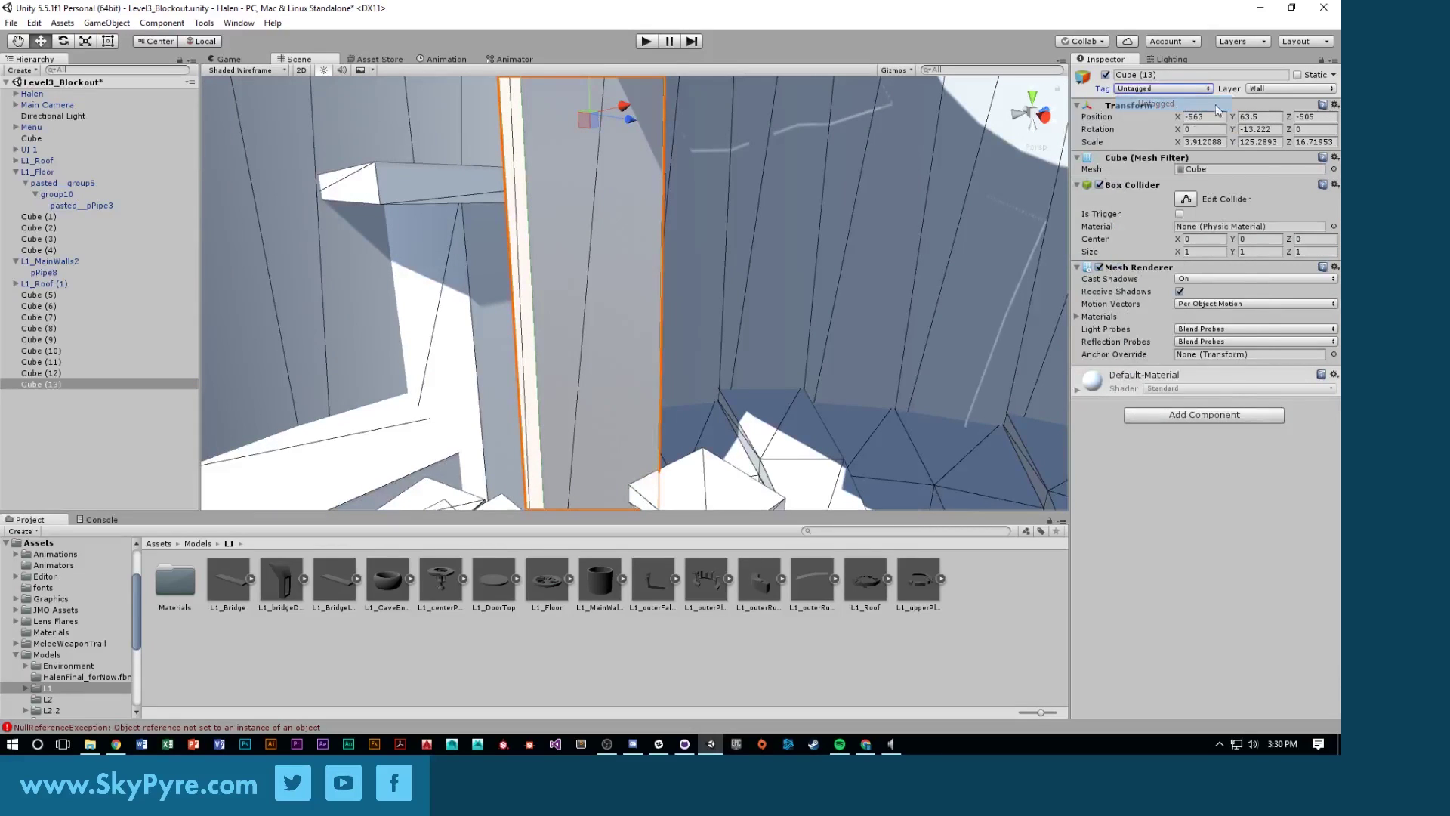
{"action": "left_click", "coordinate": [1282, 90]}
{"action": "left_click", "coordinate": [1276, 103]}
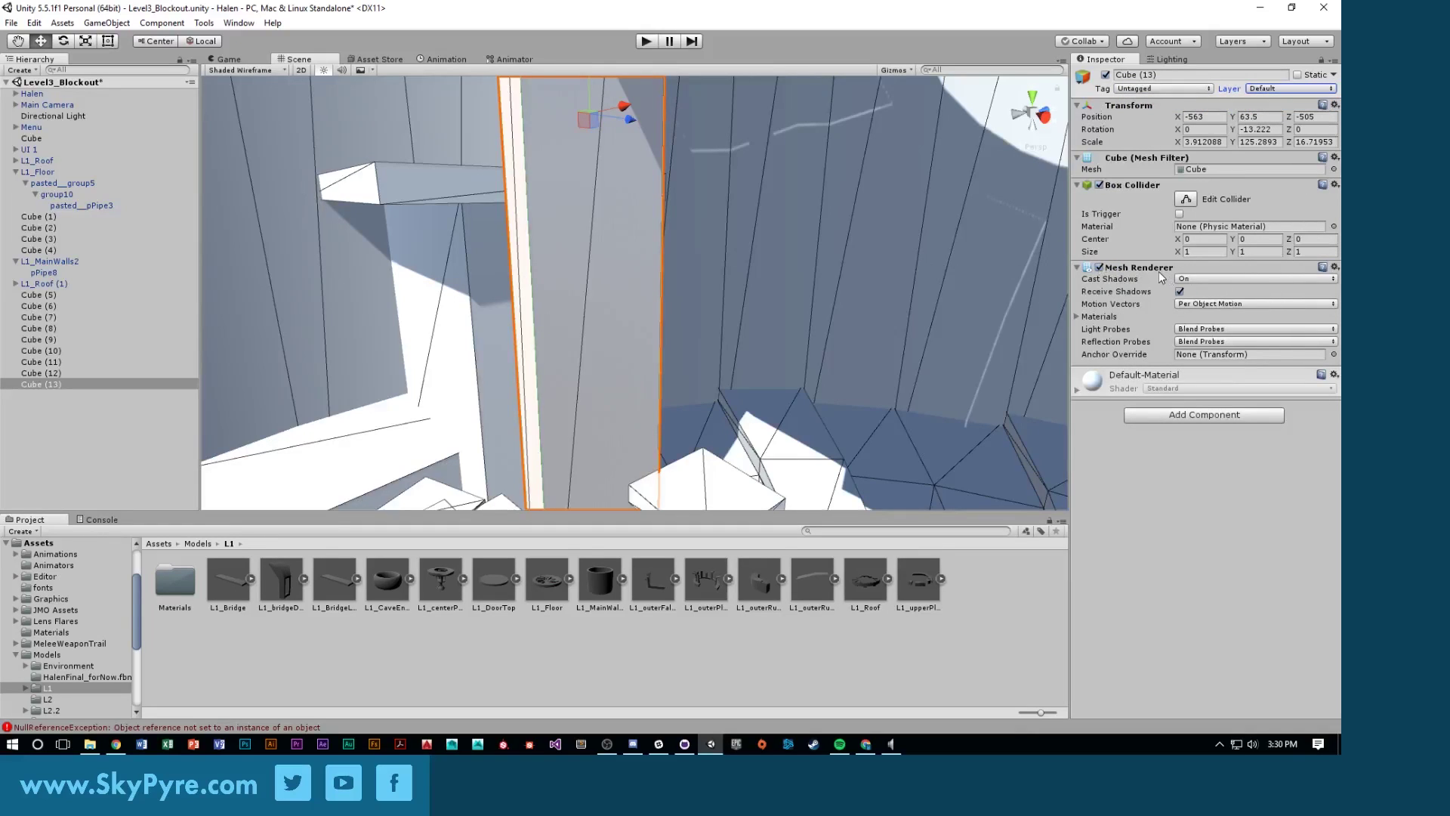
Assign the Sharp_Base_Color material to the tall pillar's Element 0 material slot
{"action": "left_click", "coordinate": [1074, 315]}
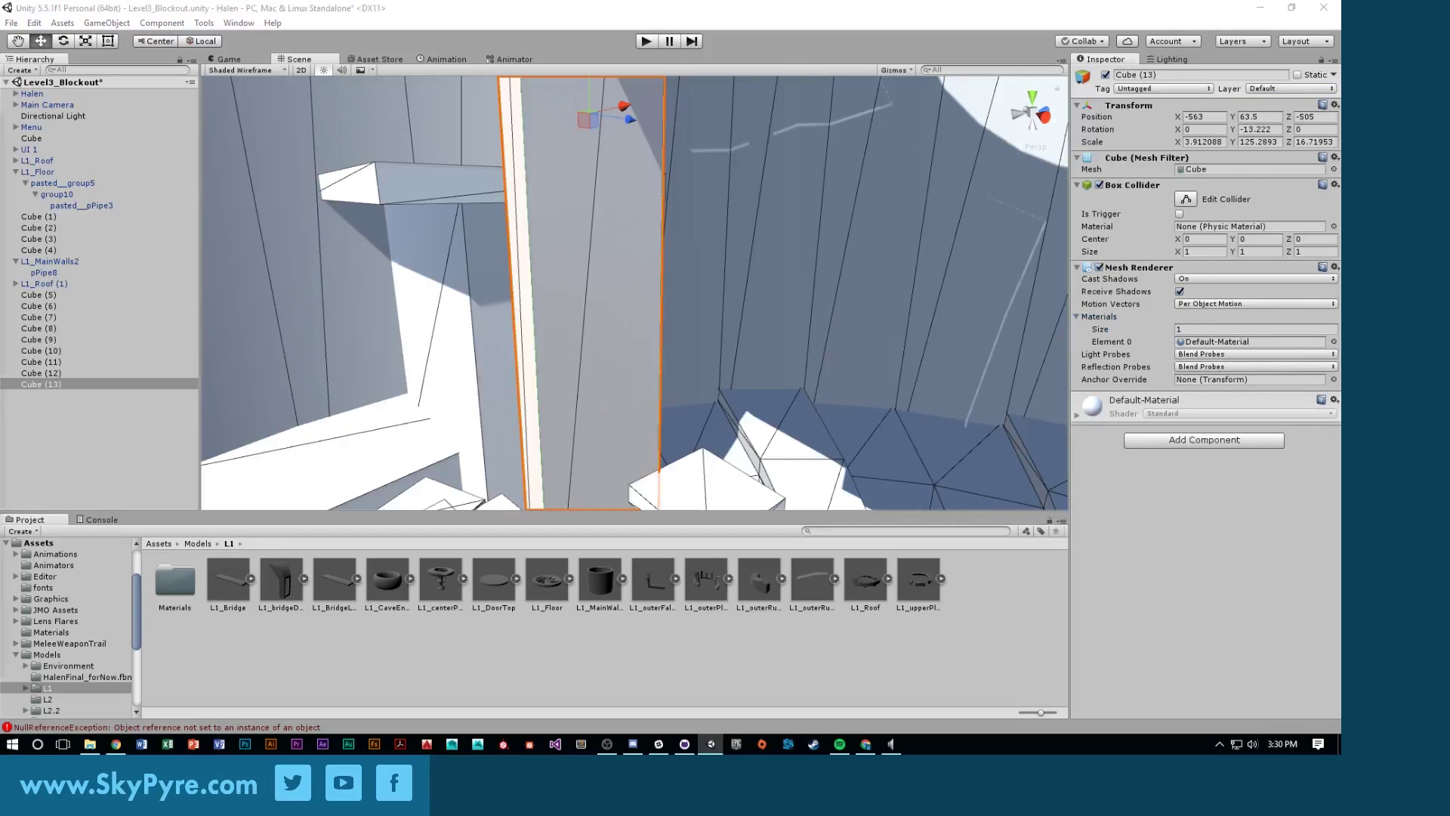
{"action": "left_click_drag", "start_coordinate": [0, 167], "coordinate": [684, 92]}
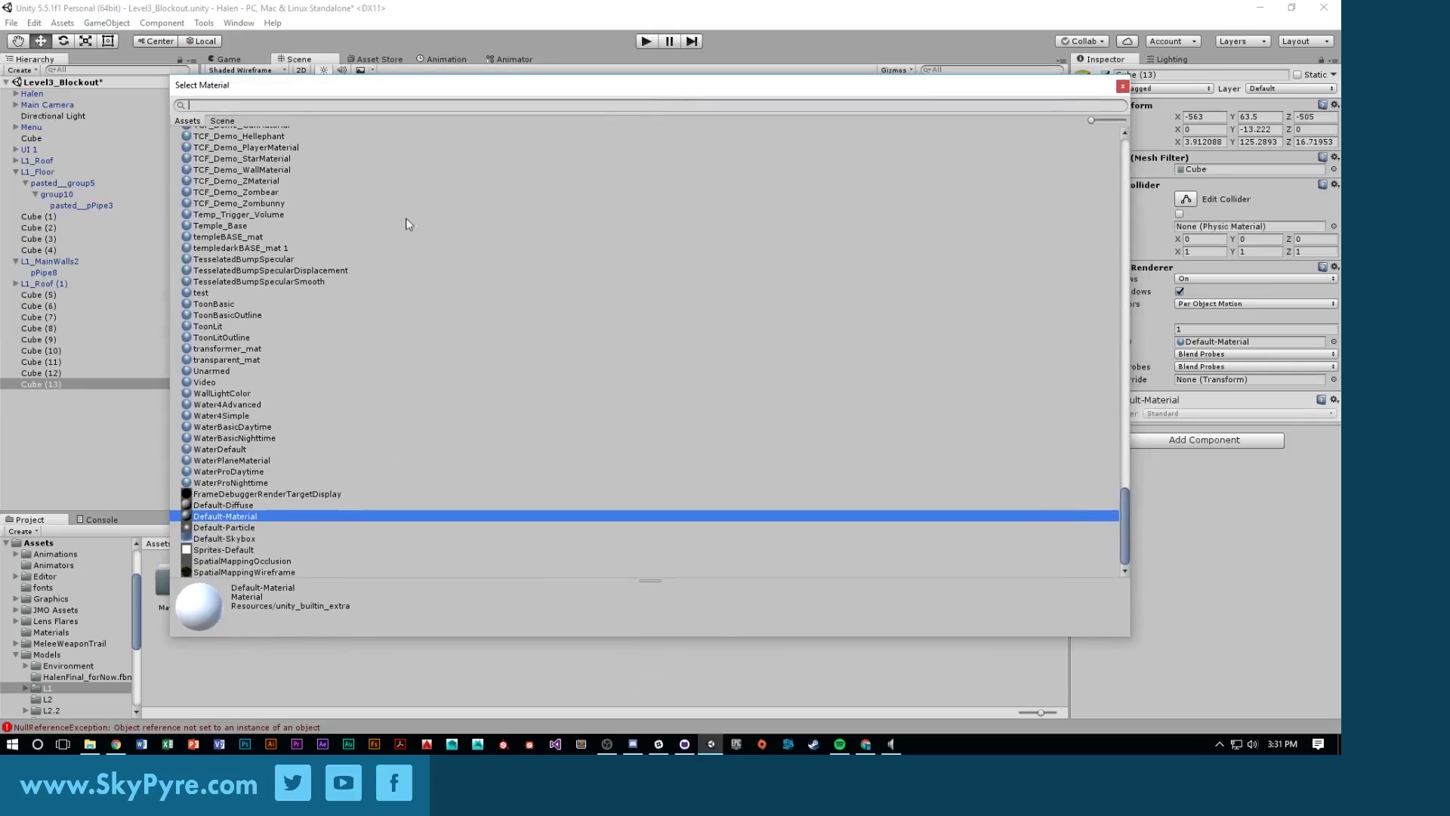
{"action": "scroll", "coordinate": [408, 224], "scroll_direction": "up", "scroll_amount": 10}
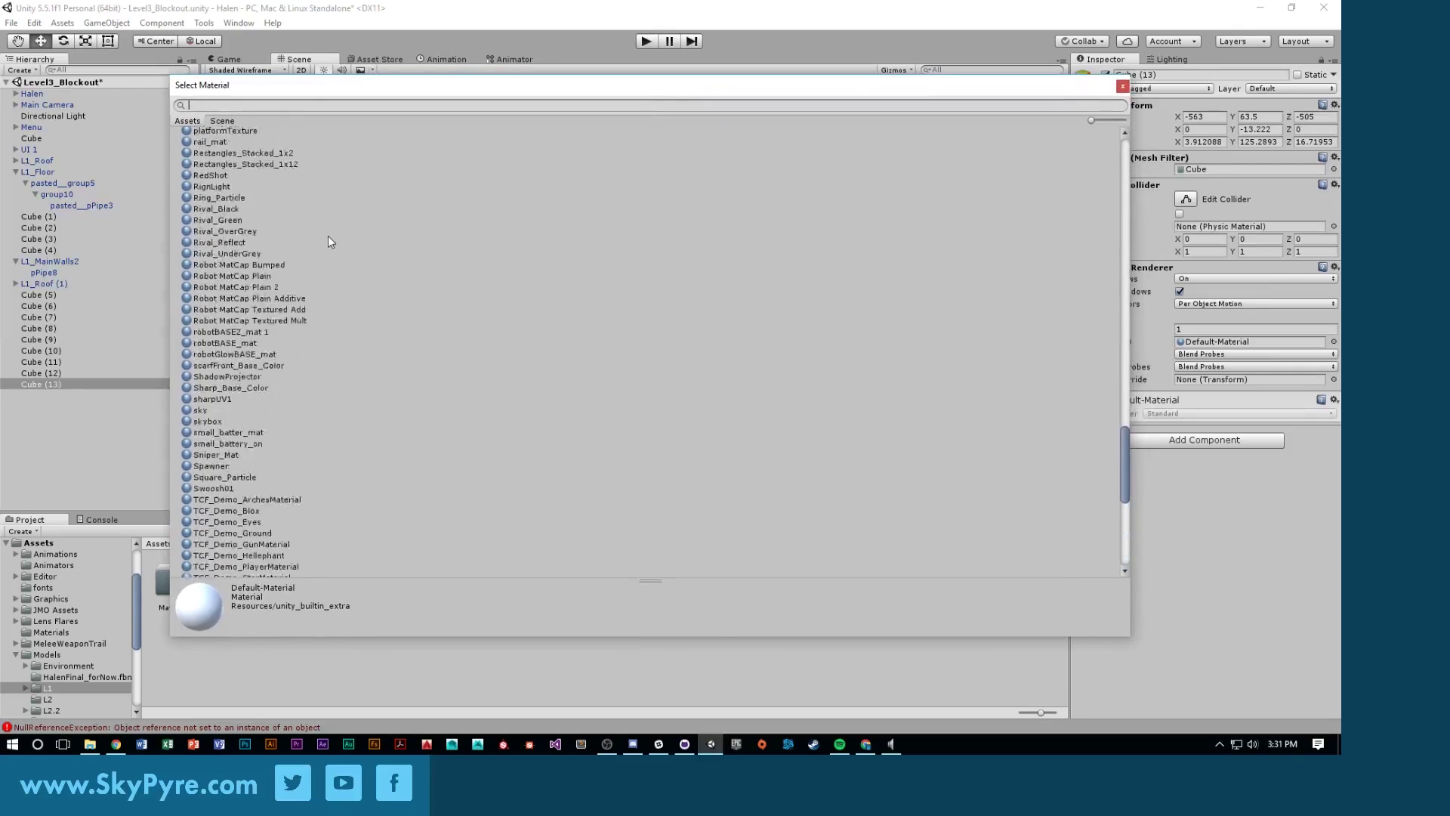
{"action": "left_click", "coordinate": [230, 388]}
{"action": "double_click", "coordinate": [233, 387]}
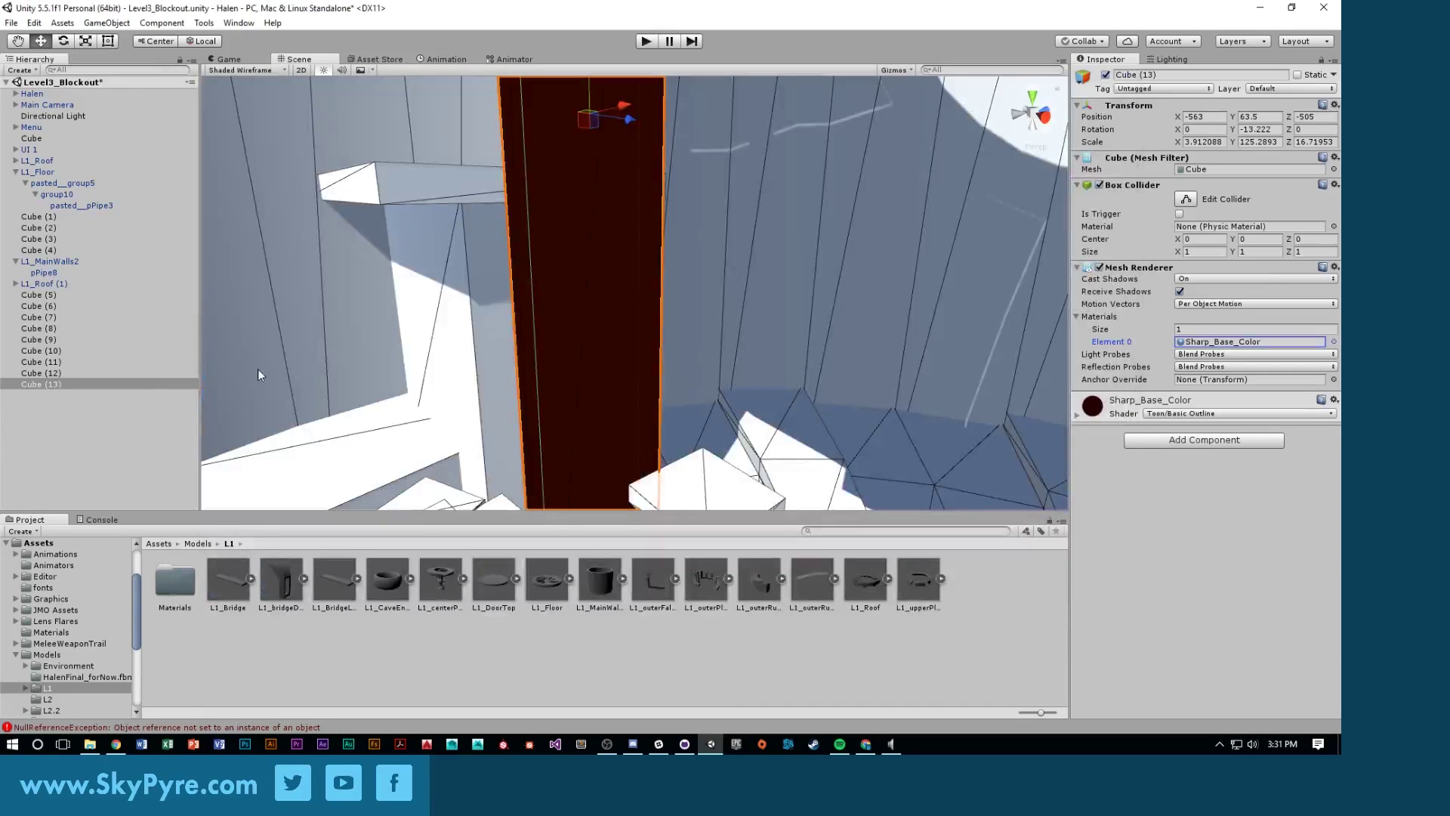
Play-test climbing from the arena floor over the blocks and onto the slabs around the dark red pillar
{"action": "right_click_drag", "start_coordinate": [688, 245], "coordinate": [654, 65]}
{"action": "key", "text": "a"}
{"action": "left_click", "coordinate": [616, 247]}
{"action": "key", "text": "w"}
{"action": "left_click", "coordinate": [646, 42]}
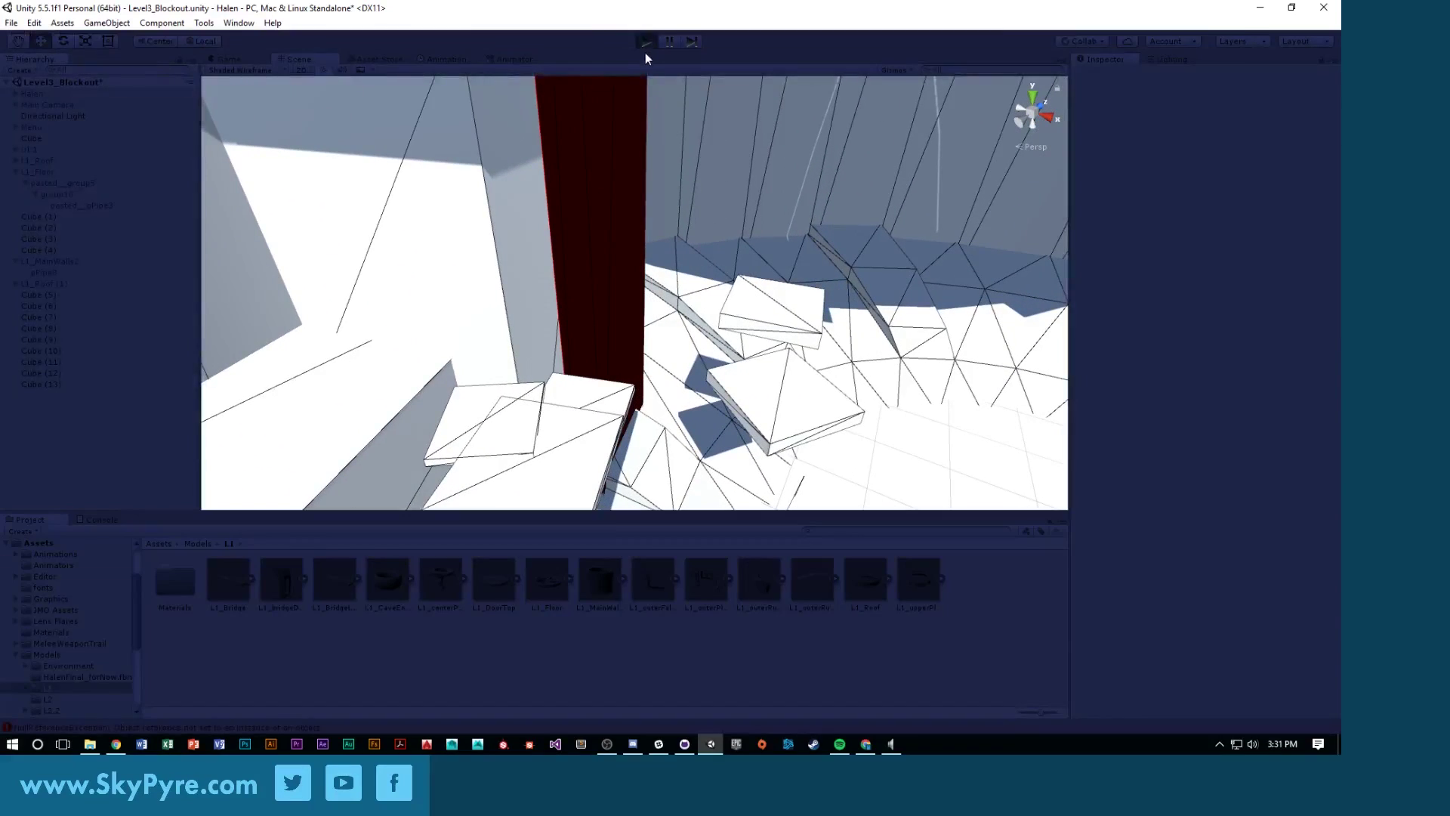
{"action": "key", "text": "w"}
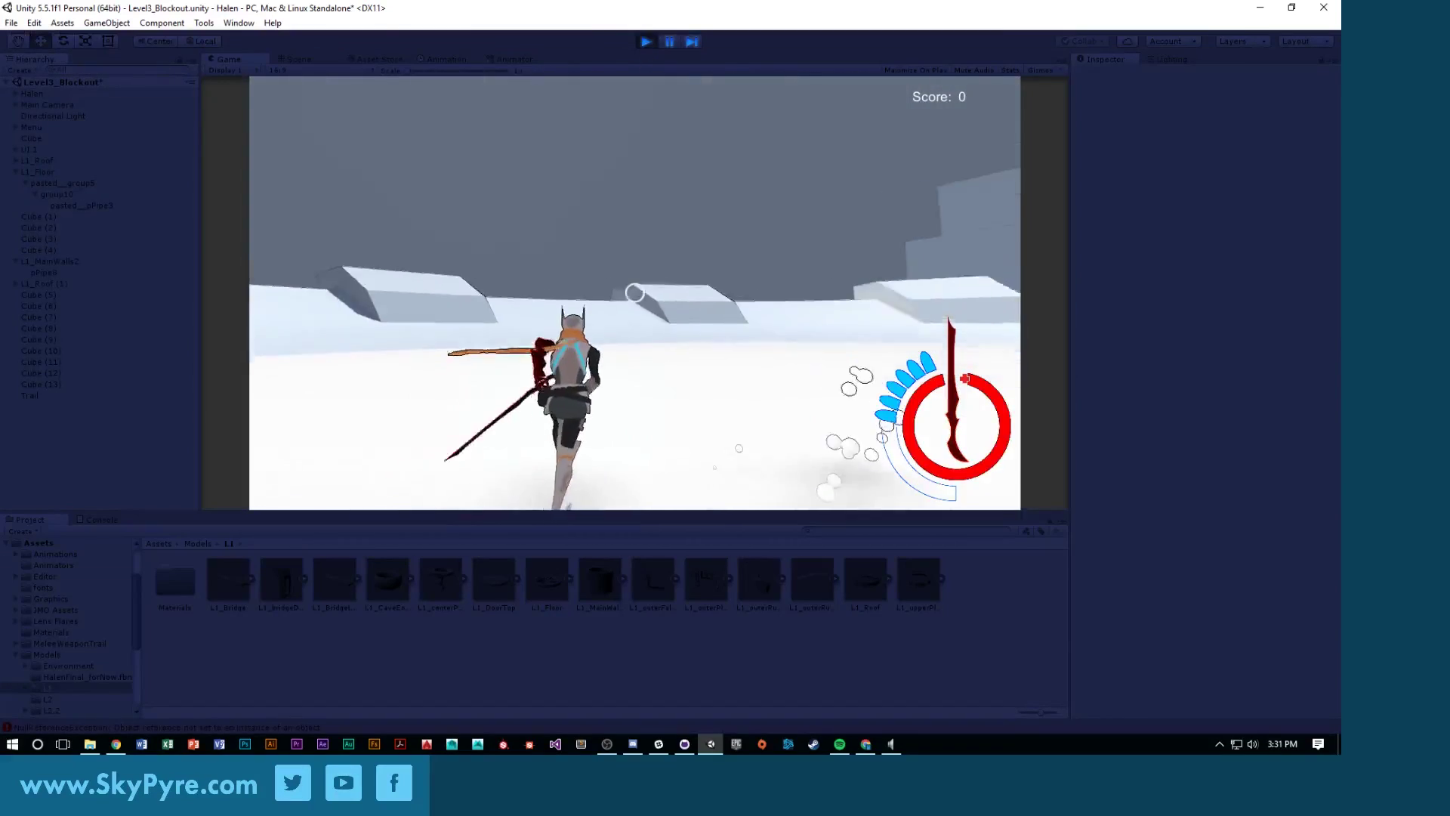
{"action": "key", "text": "space"}
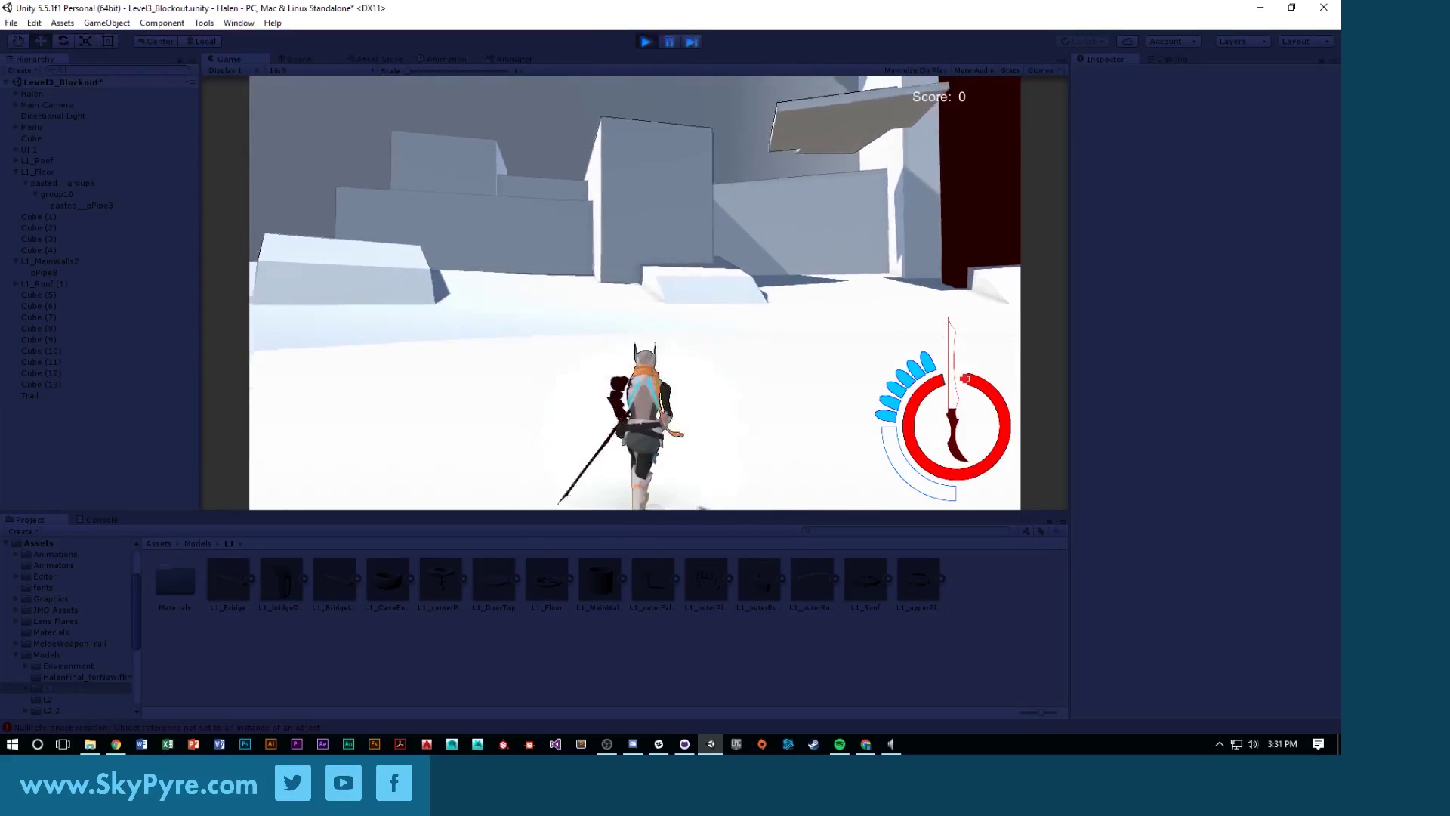
{"action": "key", "text": "space"}
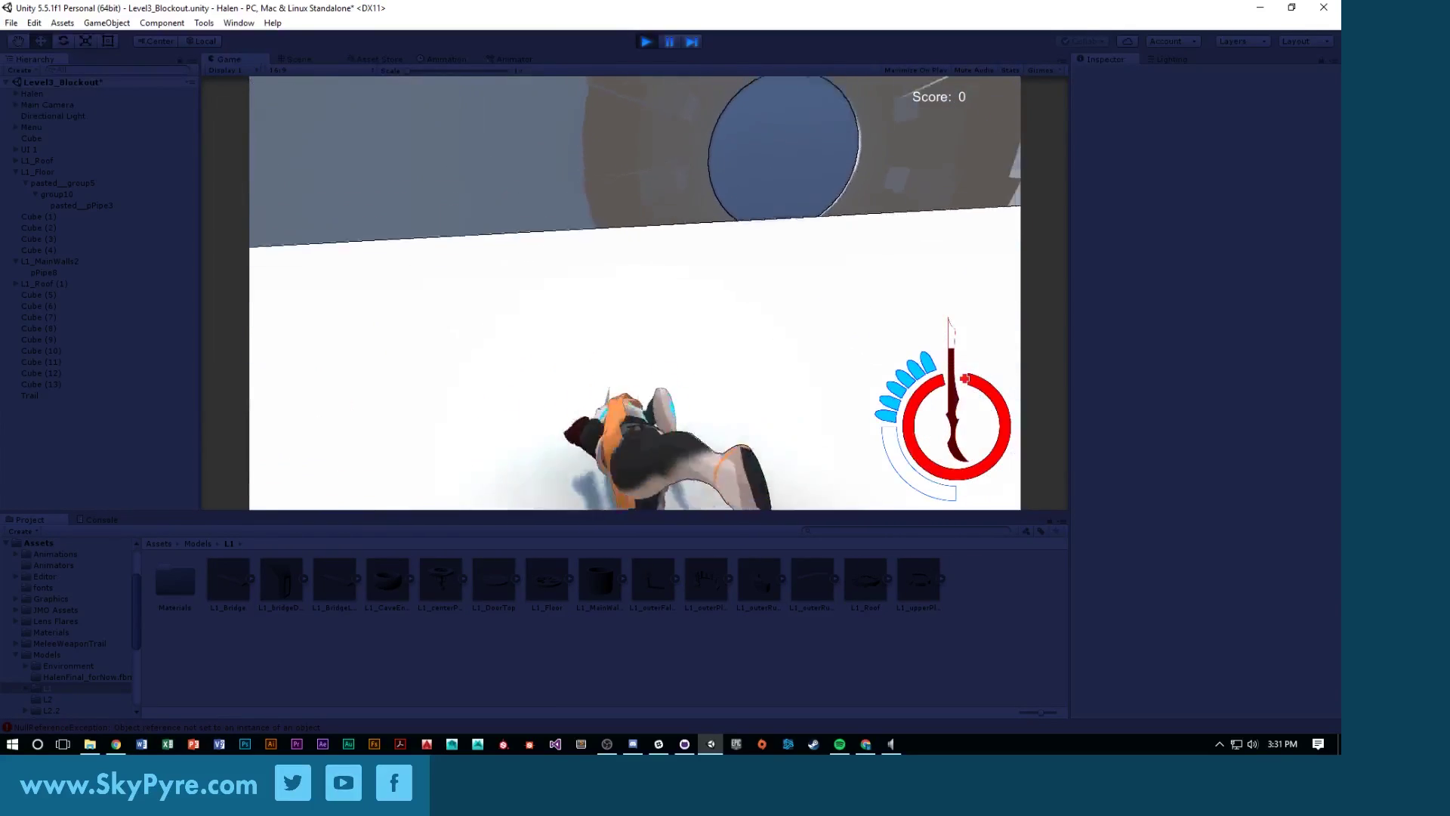
{"action": "key", "text": "space"}
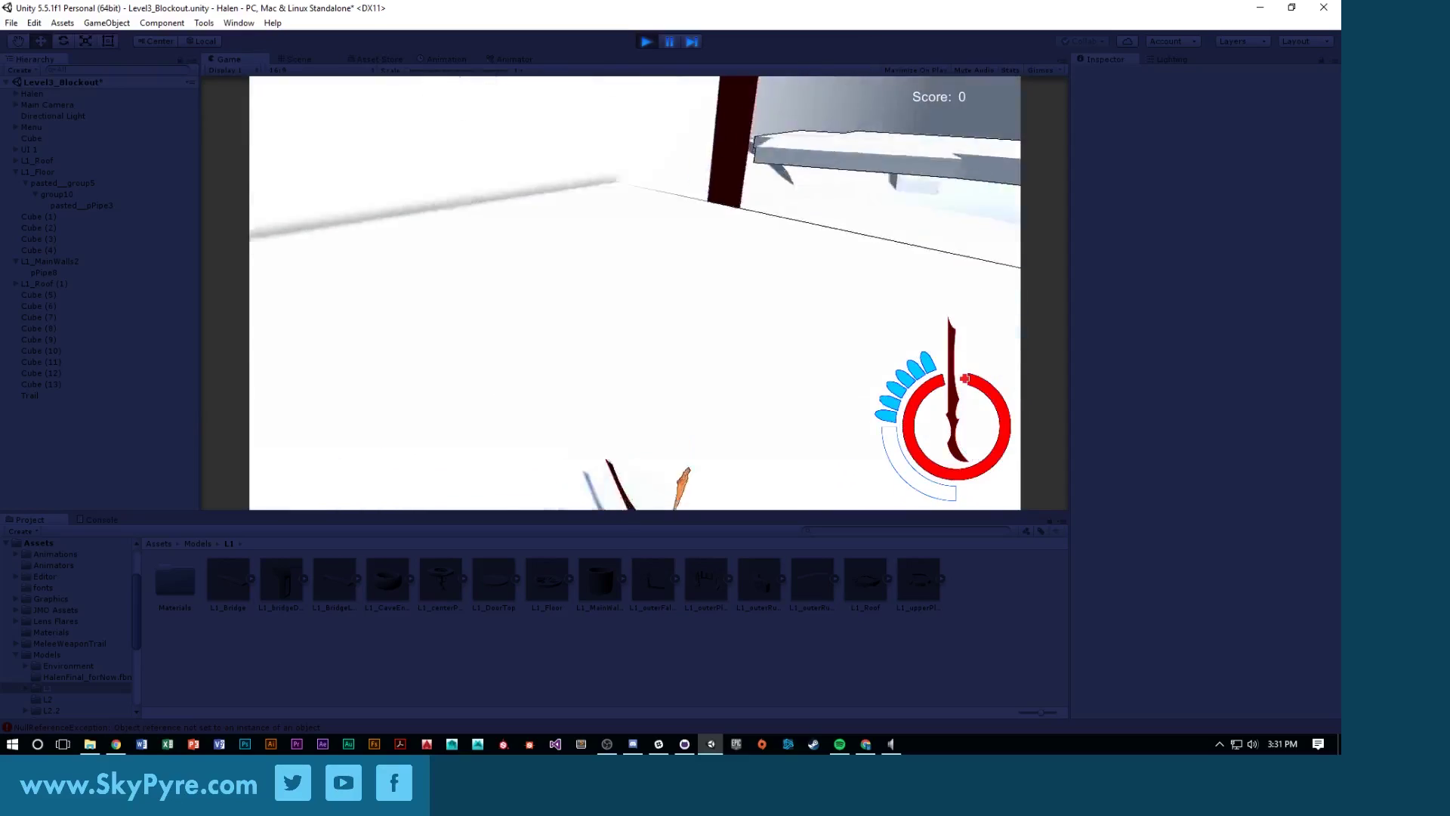
{"action": "key", "text": "space"}
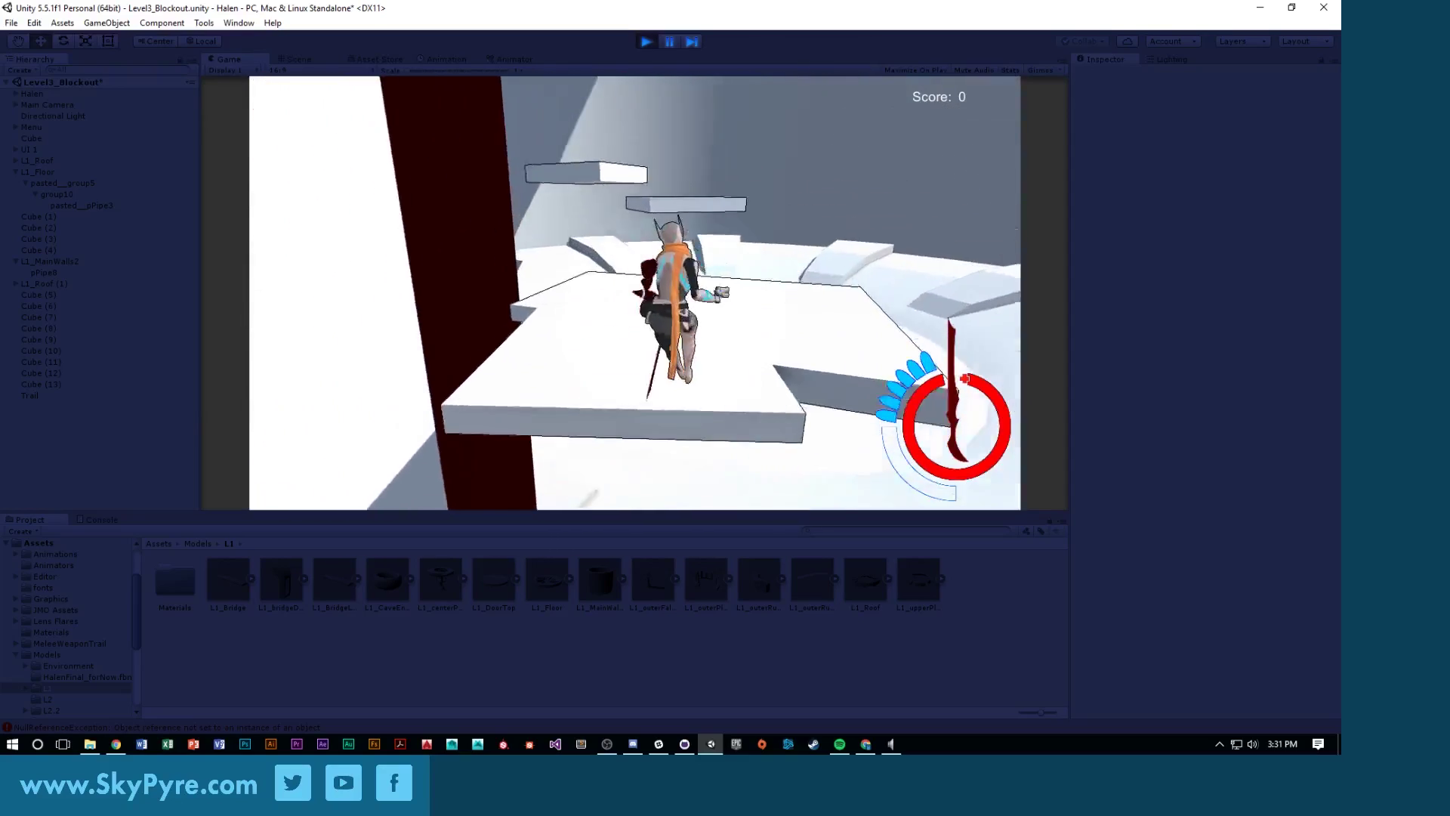
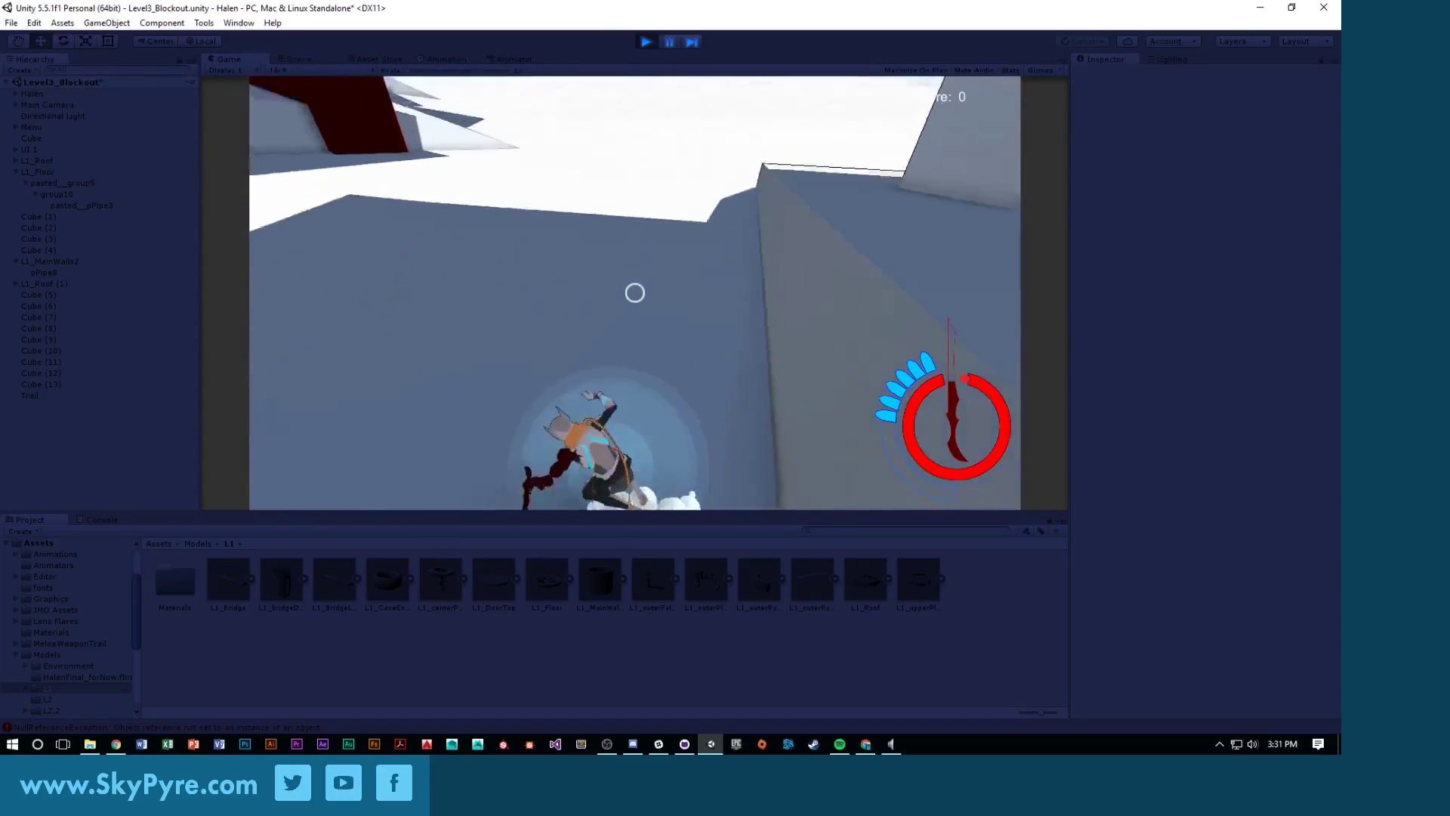
Play-test climbing the blocks and jumping across the slabs around the dark red pillar, and leave play mode
{"action": "left_click", "coordinate": [635, 292]}
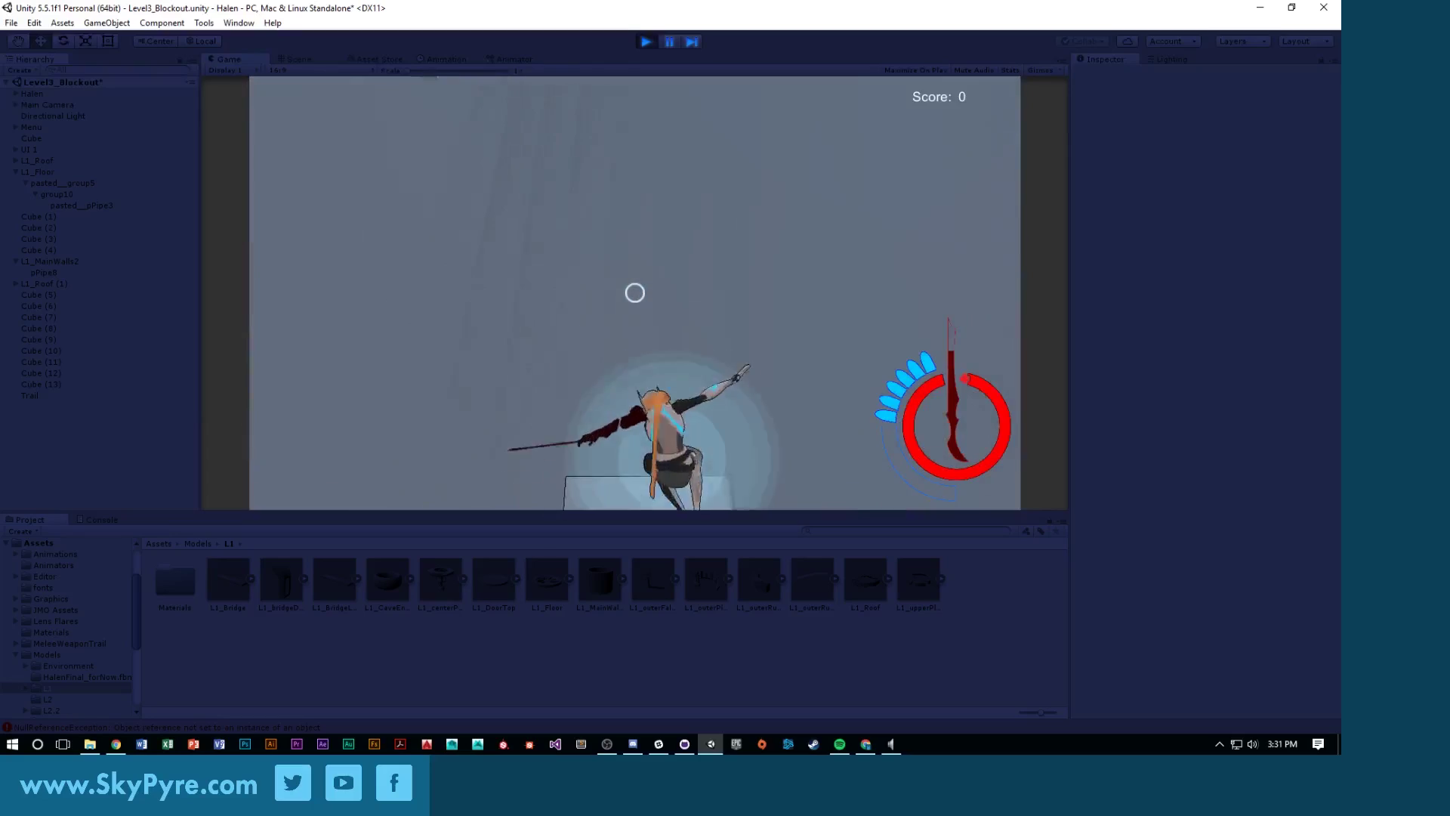
{"action": "key", "text": "space"}
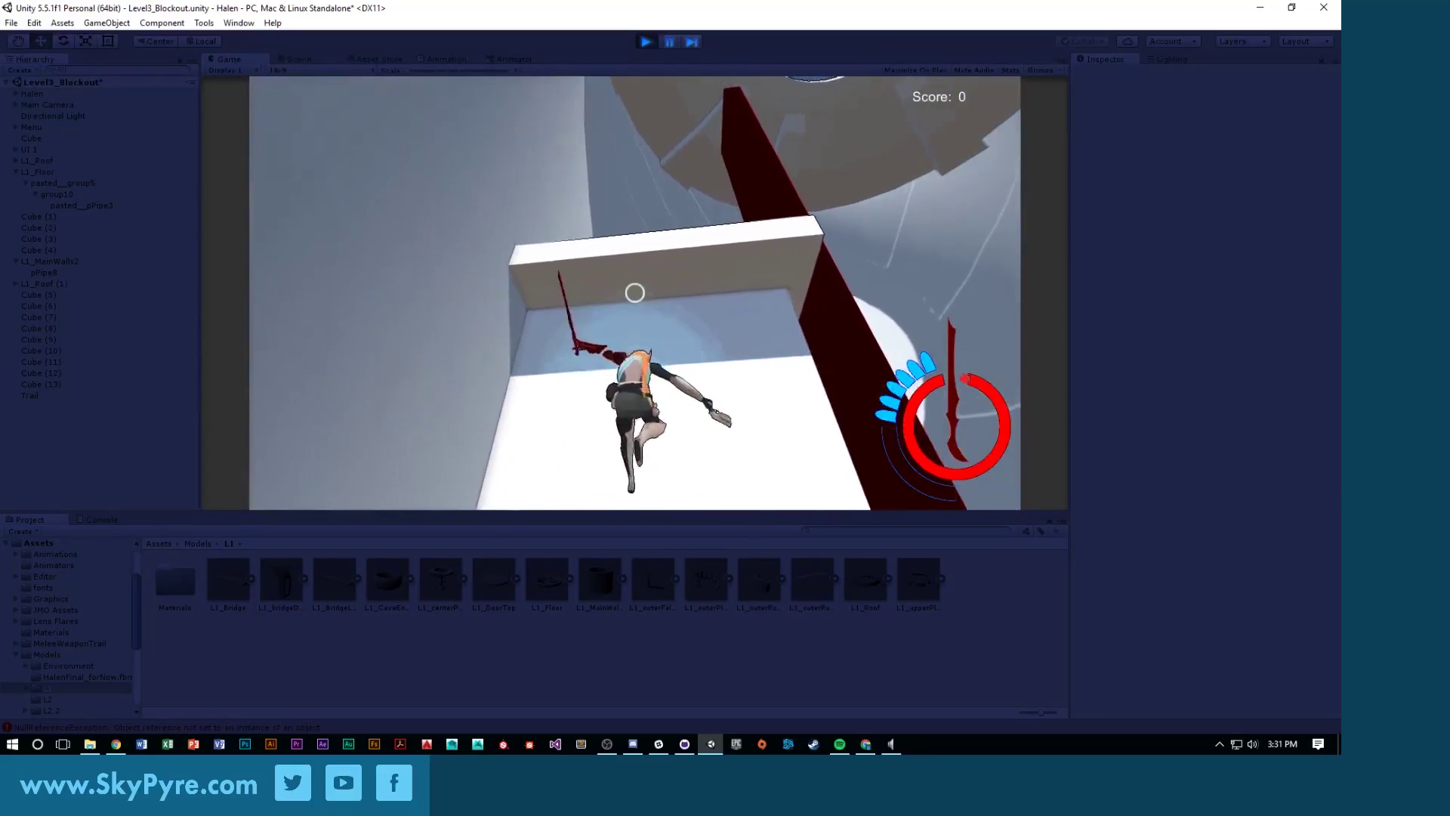
{"action": "left_click", "coordinate": [635, 292]}
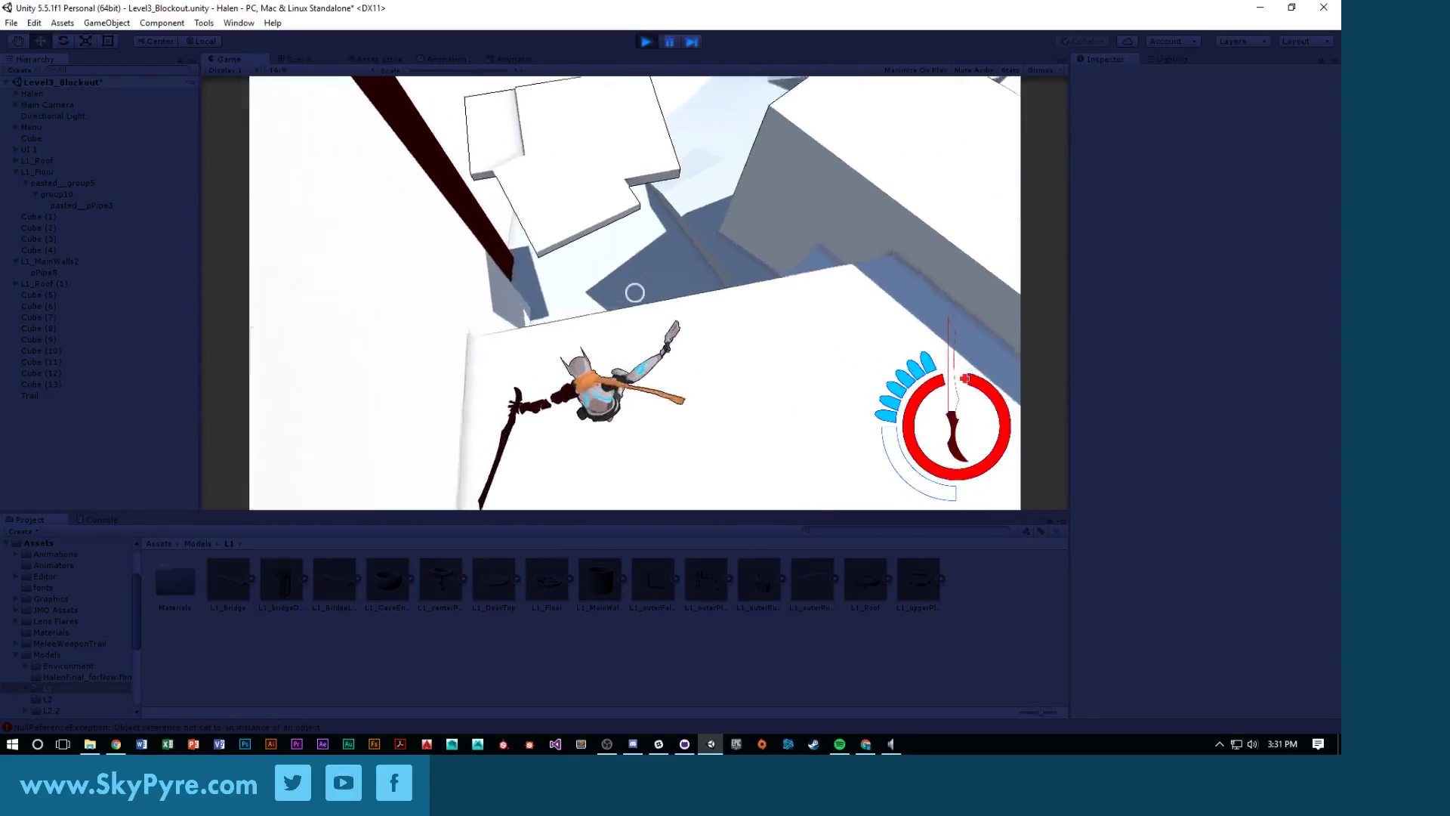
{"action": "key", "text": "space"}
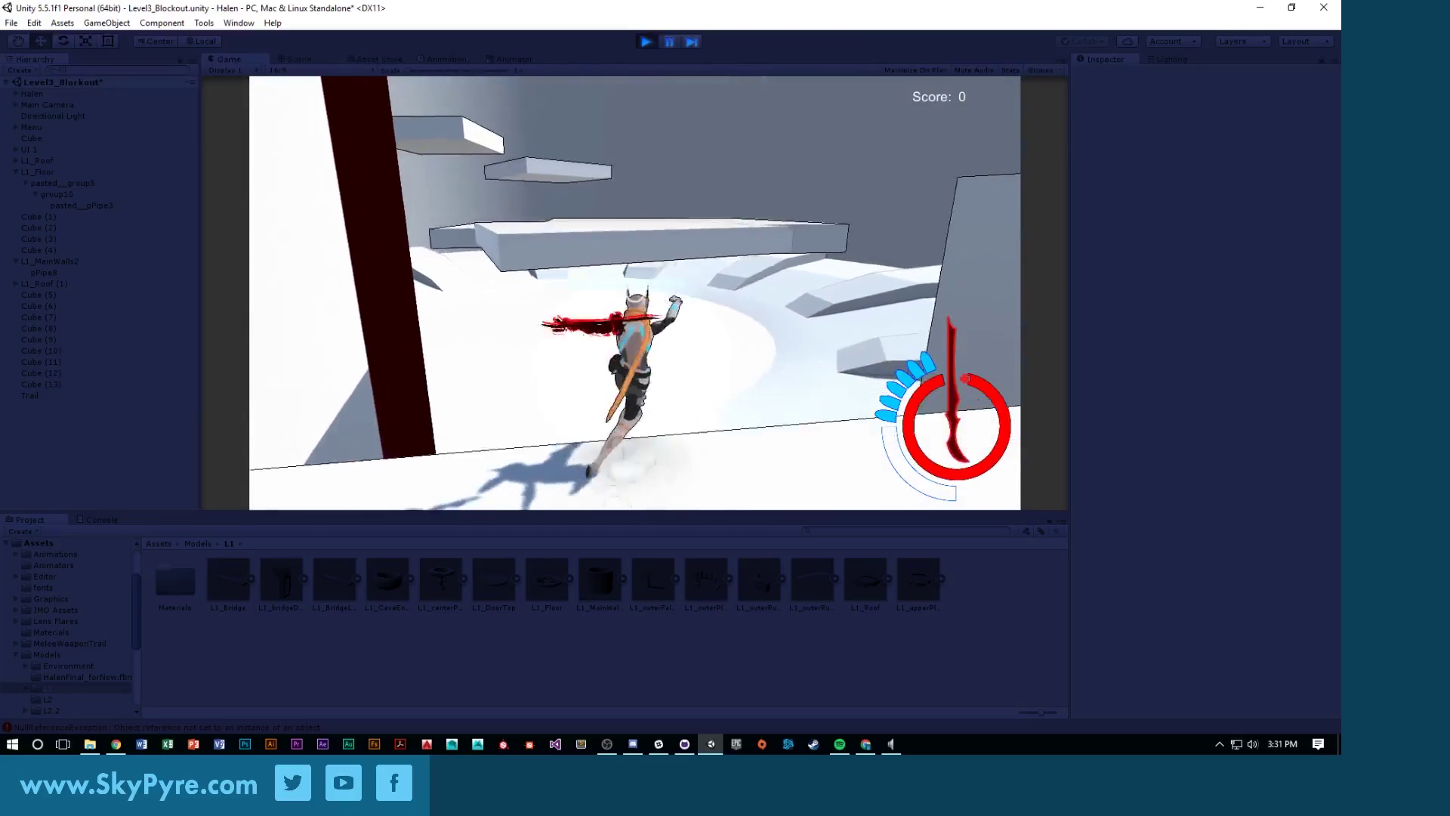
{"action": "key", "text": "space"}
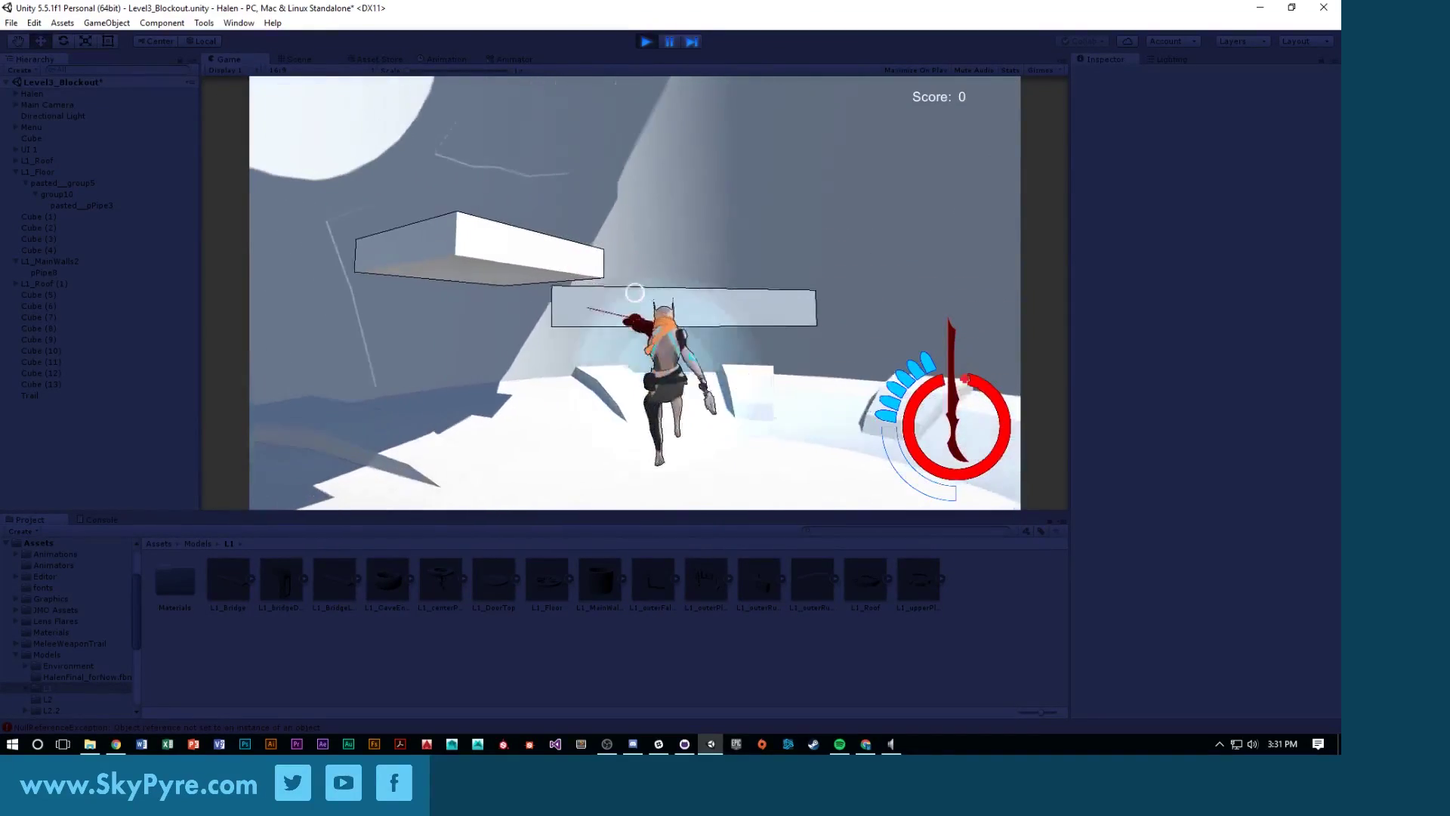
{"action": "key", "text": "space"}
{"action": "key", "text": "space"}
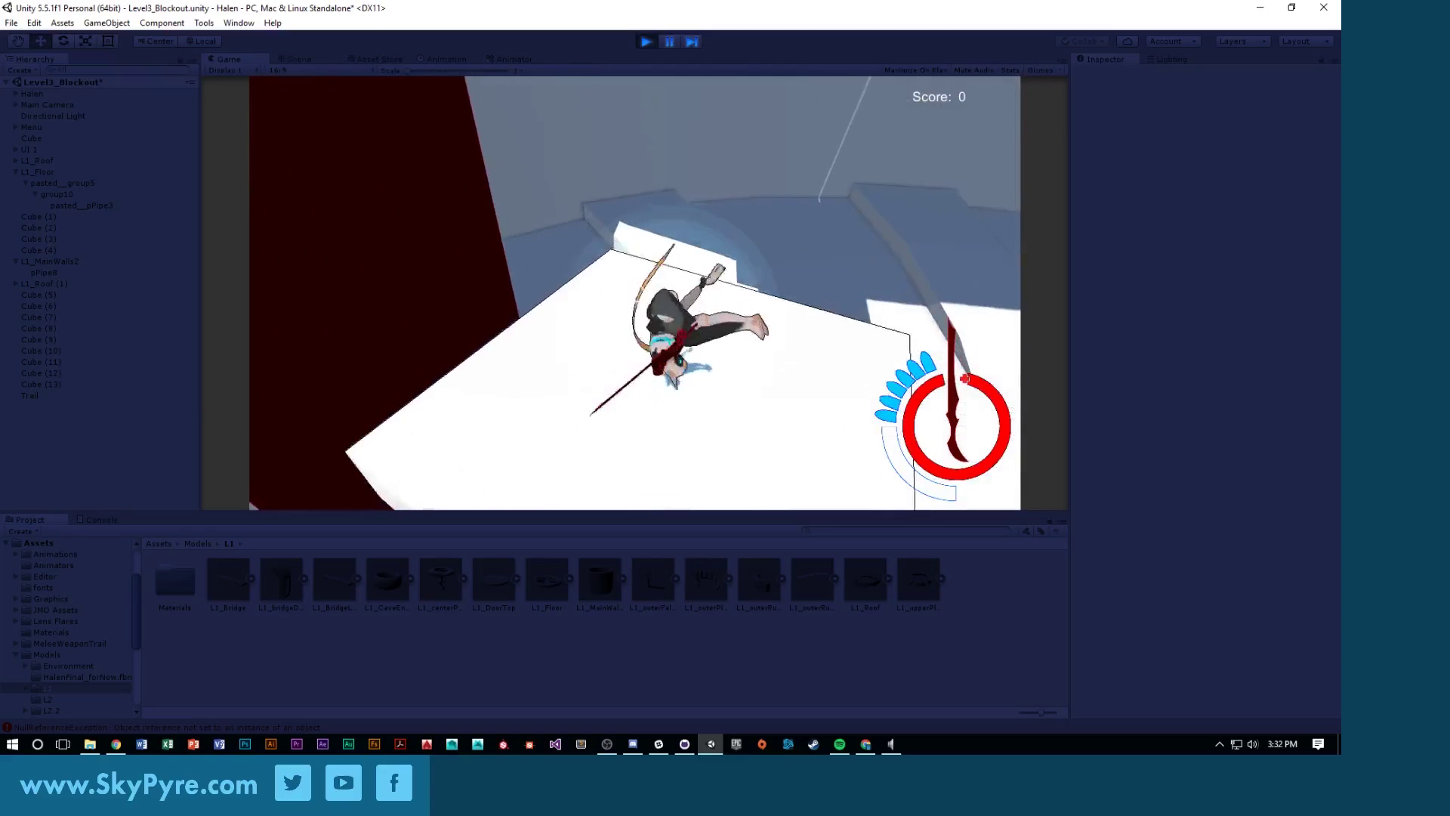
{"action": "key", "text": "w"}
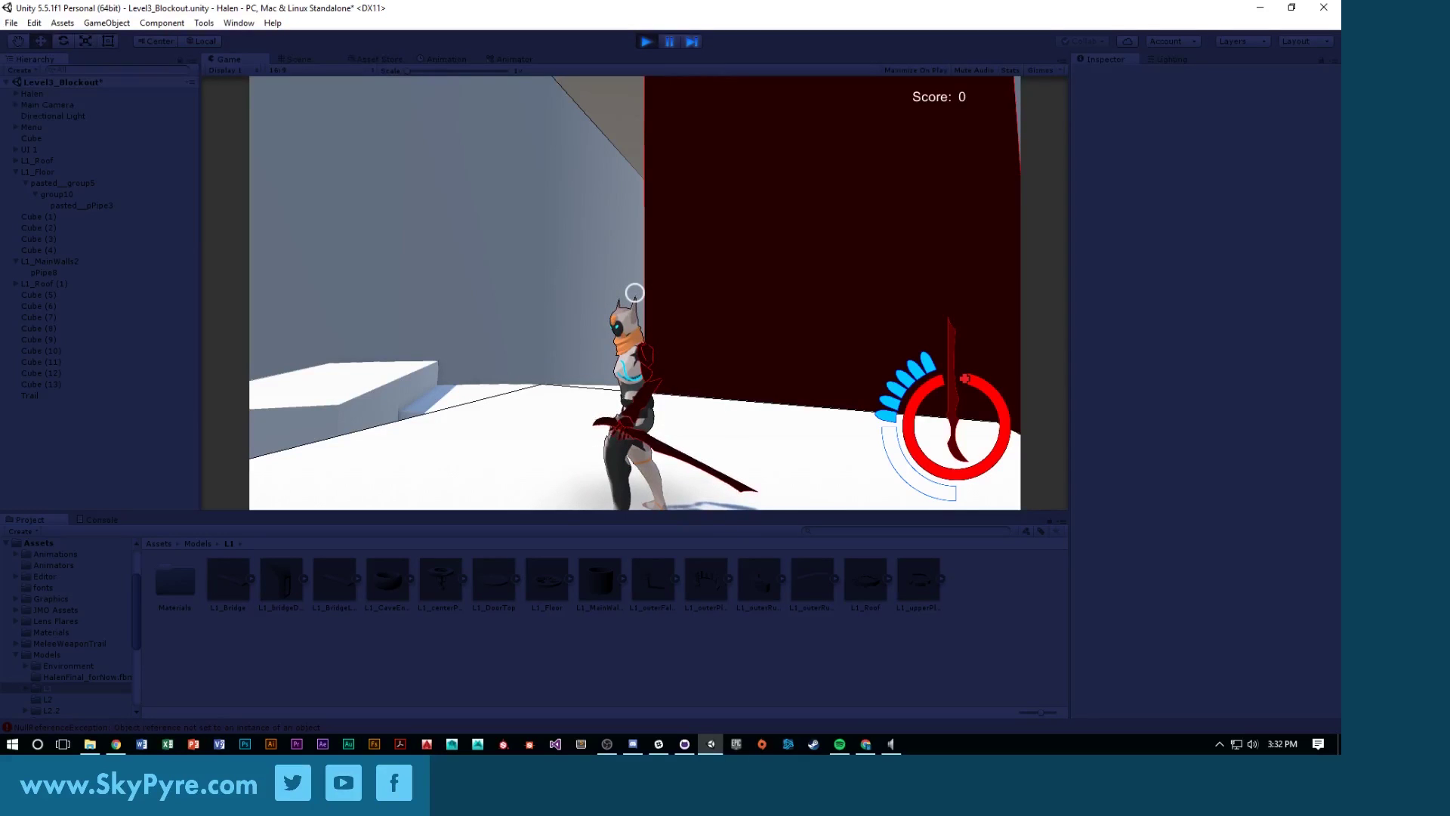
{"action": "key", "text": "Escape"}
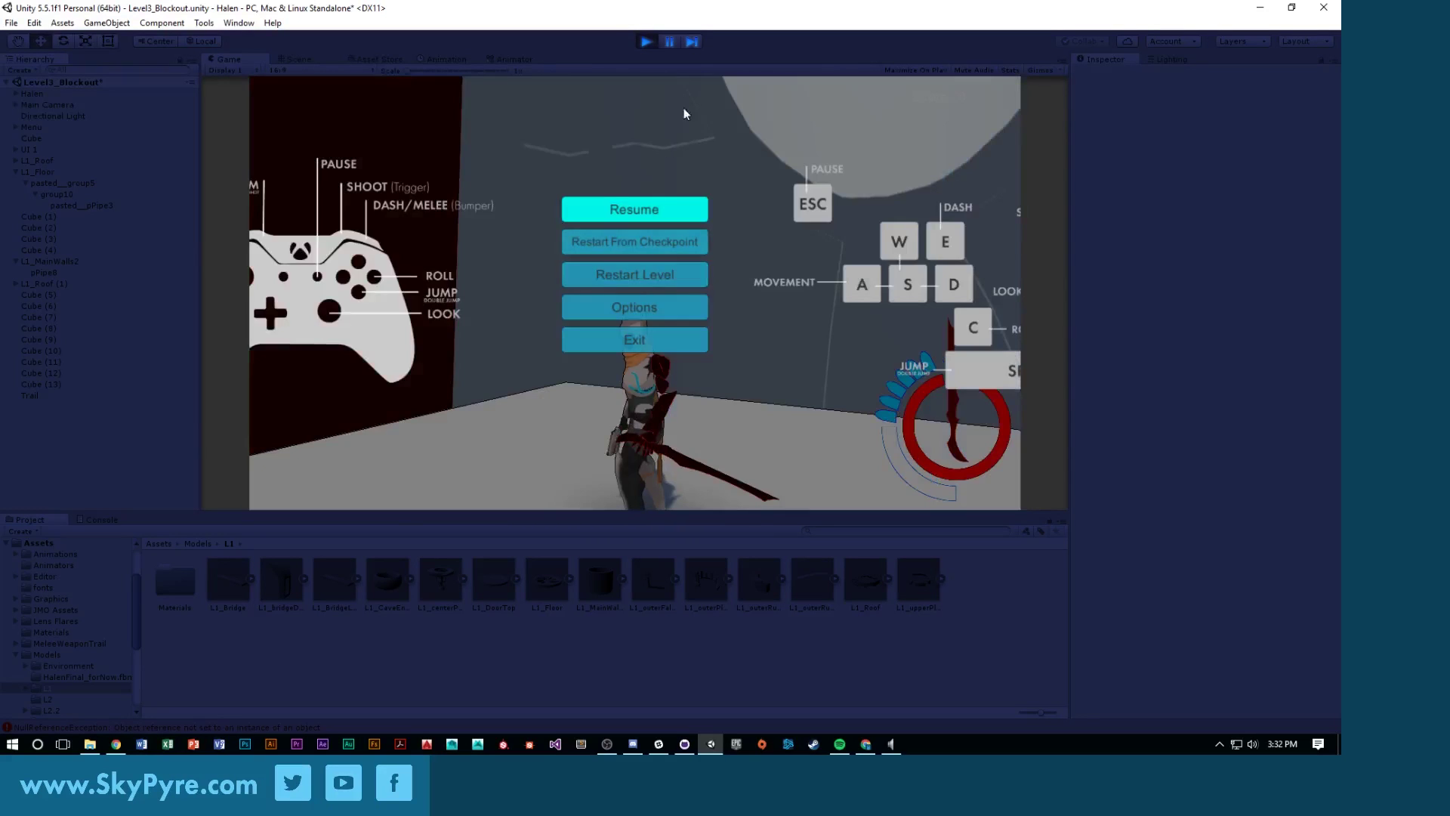
{"action": "left_click", "coordinate": [646, 41]}
Duplicate the wide slab beside the dark red pillar twice, placing one copy beyond the pillar at the same height
{"action": "right_click_drag", "start_coordinate": [680, 156], "coordinate": [498, 298]}
{"action": "left_click", "coordinate": [520, 309]}
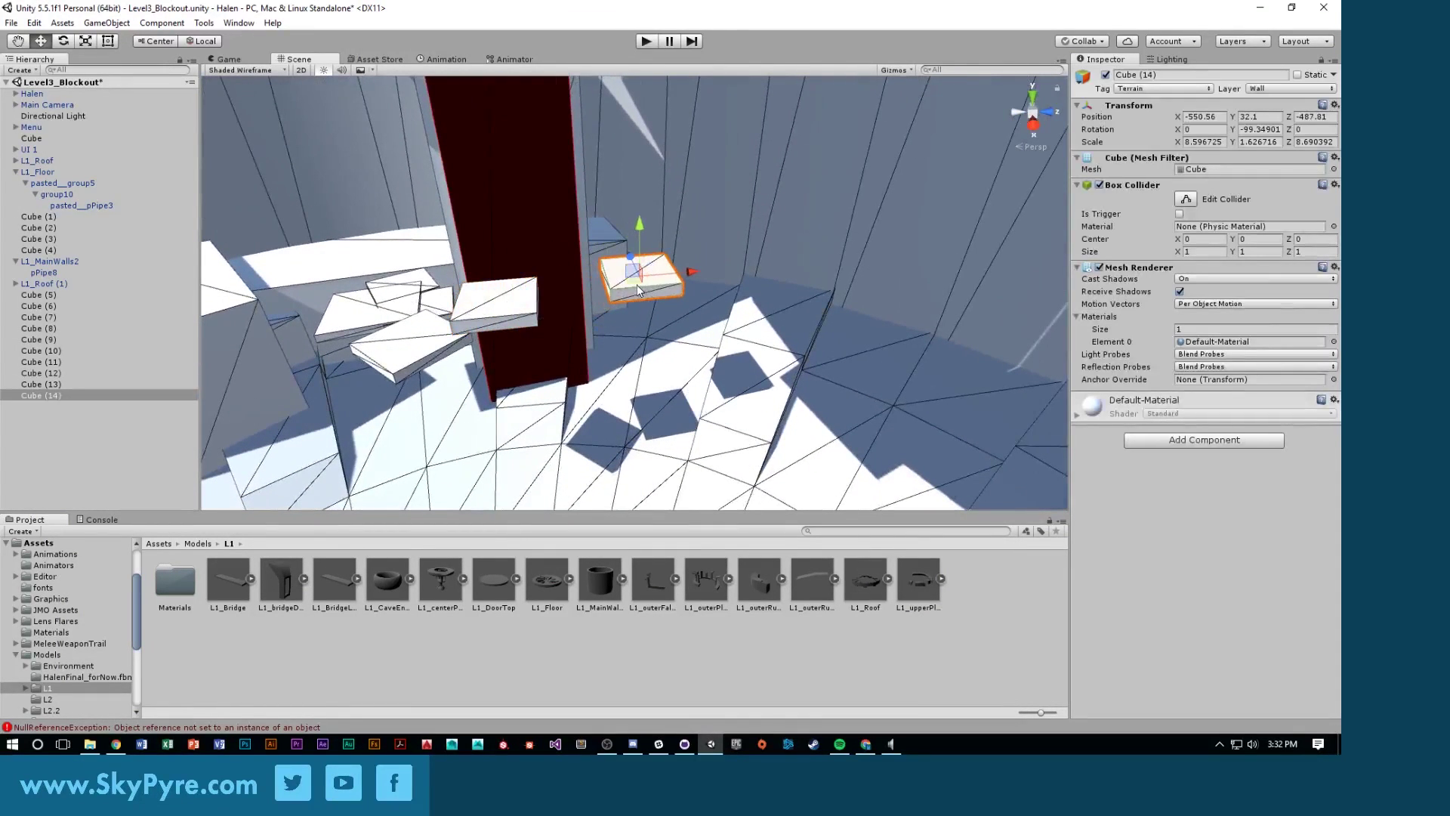
{"action": "left_click", "coordinate": [527, 310]}
{"action": "right_click_drag", "start_coordinate": [527, 309], "coordinate": [557, 326]}
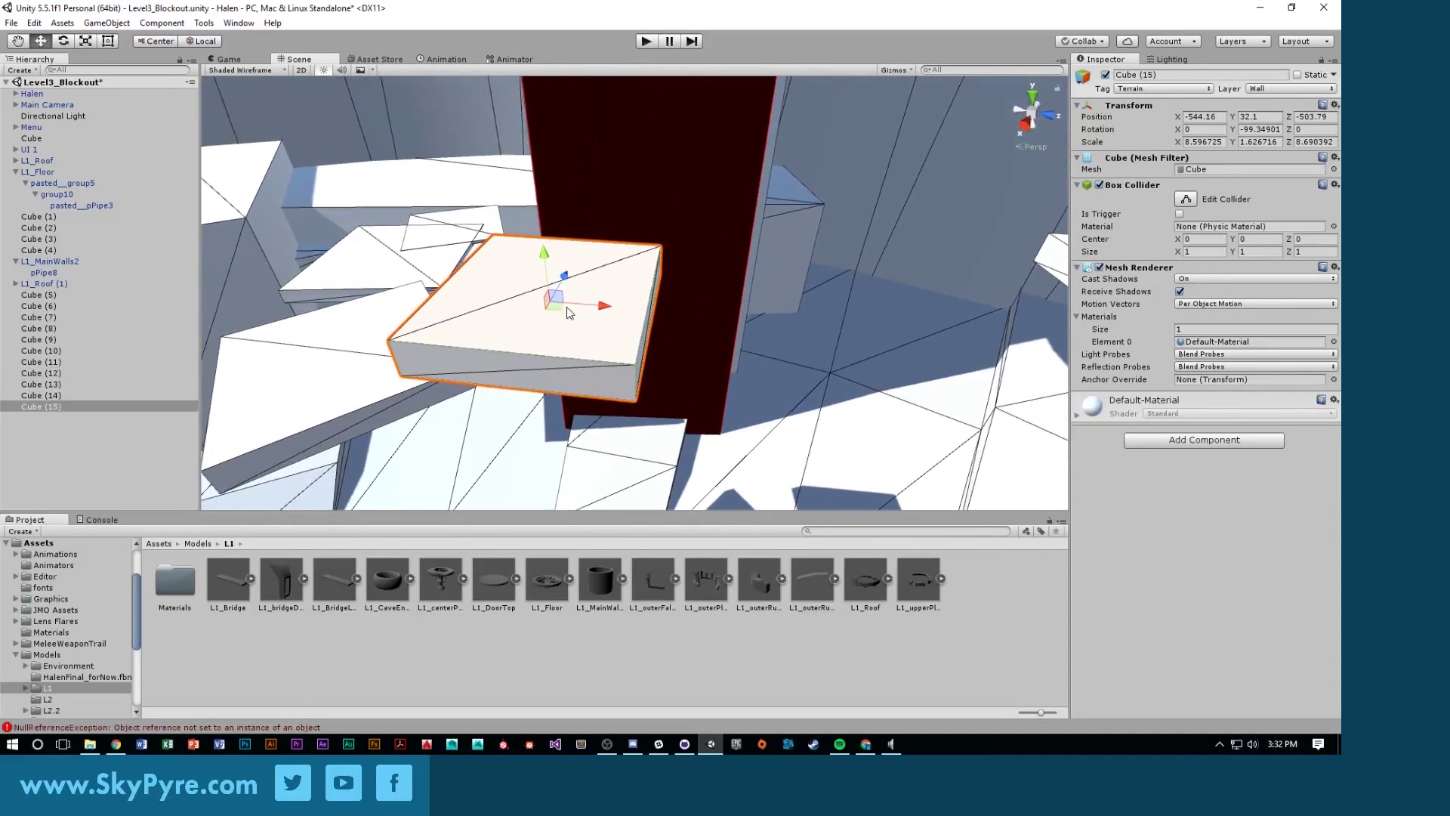
Turn the second copy into a thin ledge on the slab's edge, scaled to about 4.11 × 0.57 × 4.37 and tilted 7.483° on Z
{"action": "left_click_drag", "start_coordinate": [601, 310], "coordinate": [648, 291]}
{"action": "key", "text": "e"}
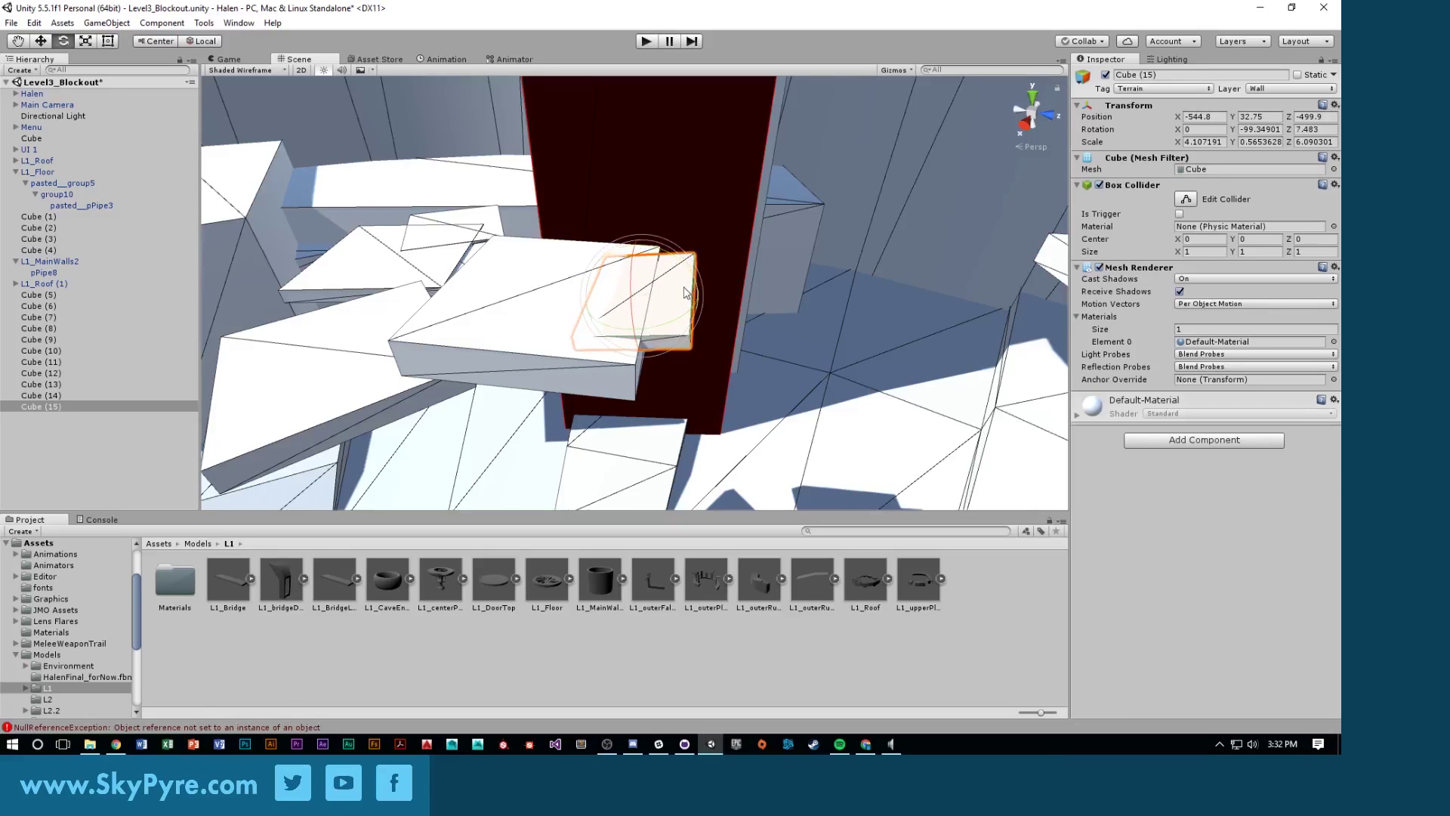
{"action": "key", "text": "w"}
{"action": "left_click_drag", "start_coordinate": [685, 292], "coordinate": [438, 297], "text": "alt"}
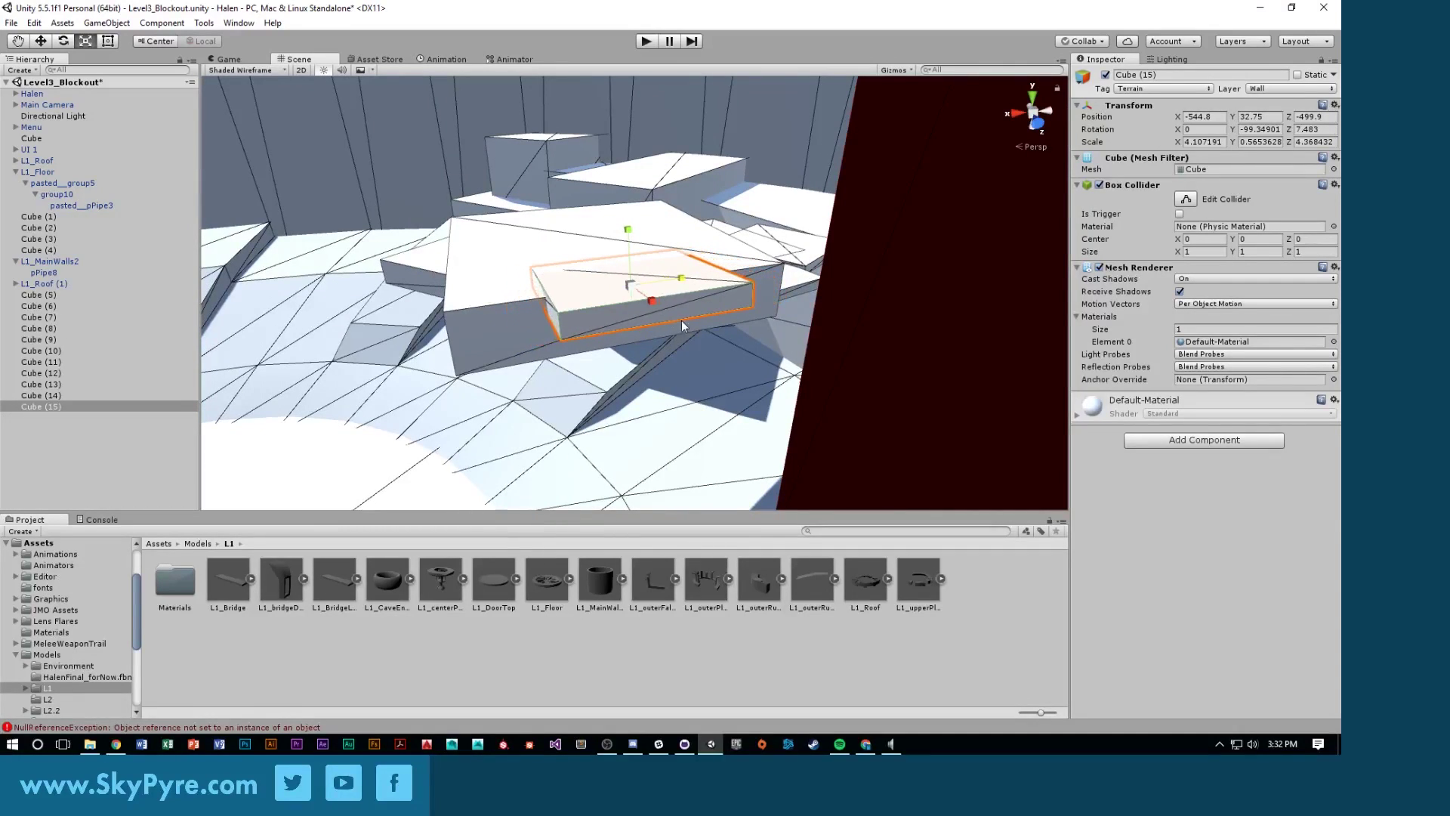
{"action": "left_click_drag", "start_coordinate": [681, 320], "coordinate": [844, 275], "text": "alt"}
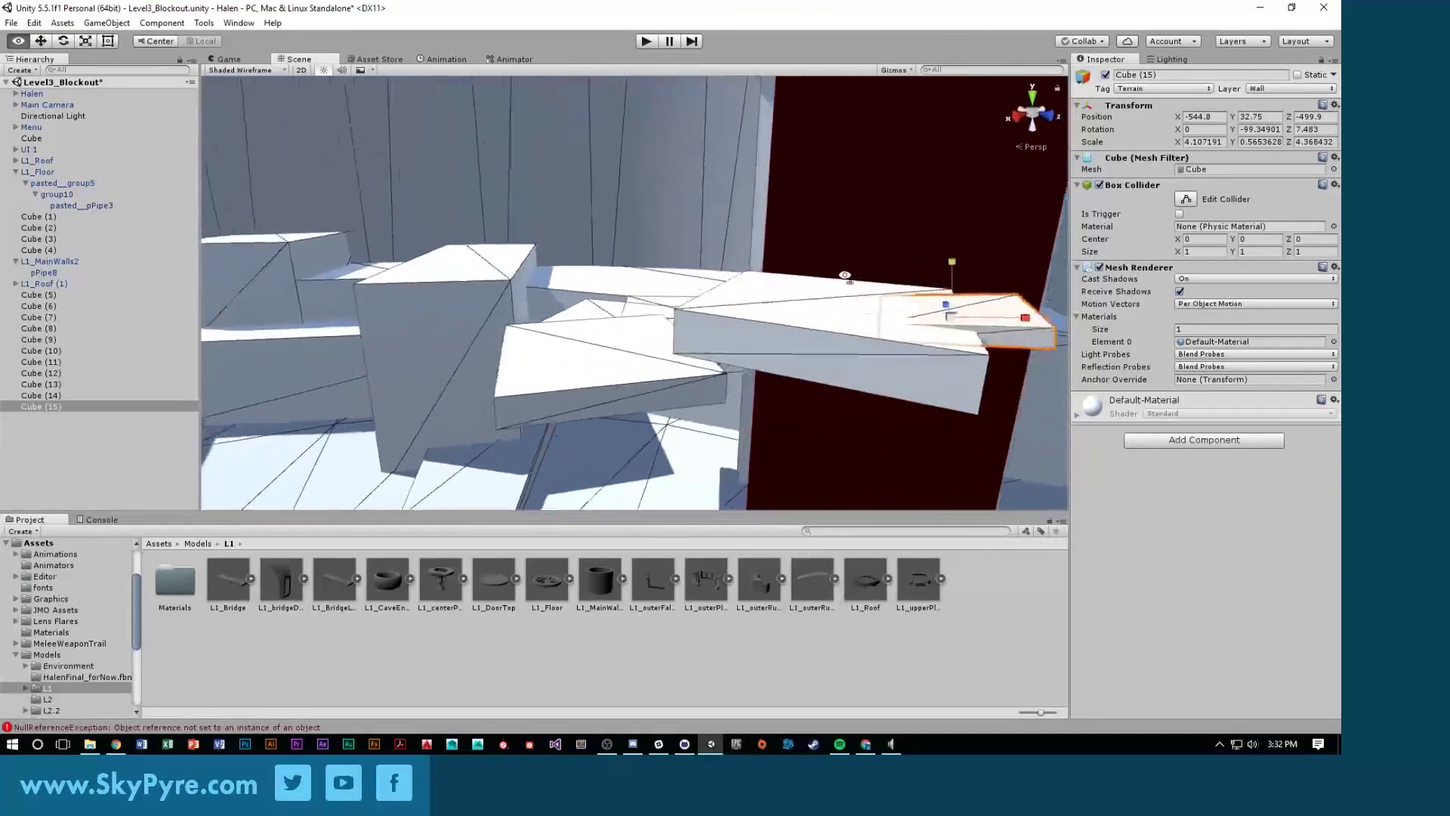
Move the wide slab beyond the pillar to about X -556.46, Z -470.15 and rotate it to Y -122.74
{"action": "key", "text": "w"}
{"action": "mouse_move", "coordinate": [845, 275]}
{"action": "right_mouse_down"}
{"action": "mouse_move", "coordinate": [952, 265]}
{"action": "mouse_move", "coordinate": [869, 261]}
{"action": "right_mouse_up"}
{"action": "left_click", "coordinate": [689, 271]}
{"action": "right_click_drag", "start_coordinate": [689, 271], "coordinate": [848, 282]}
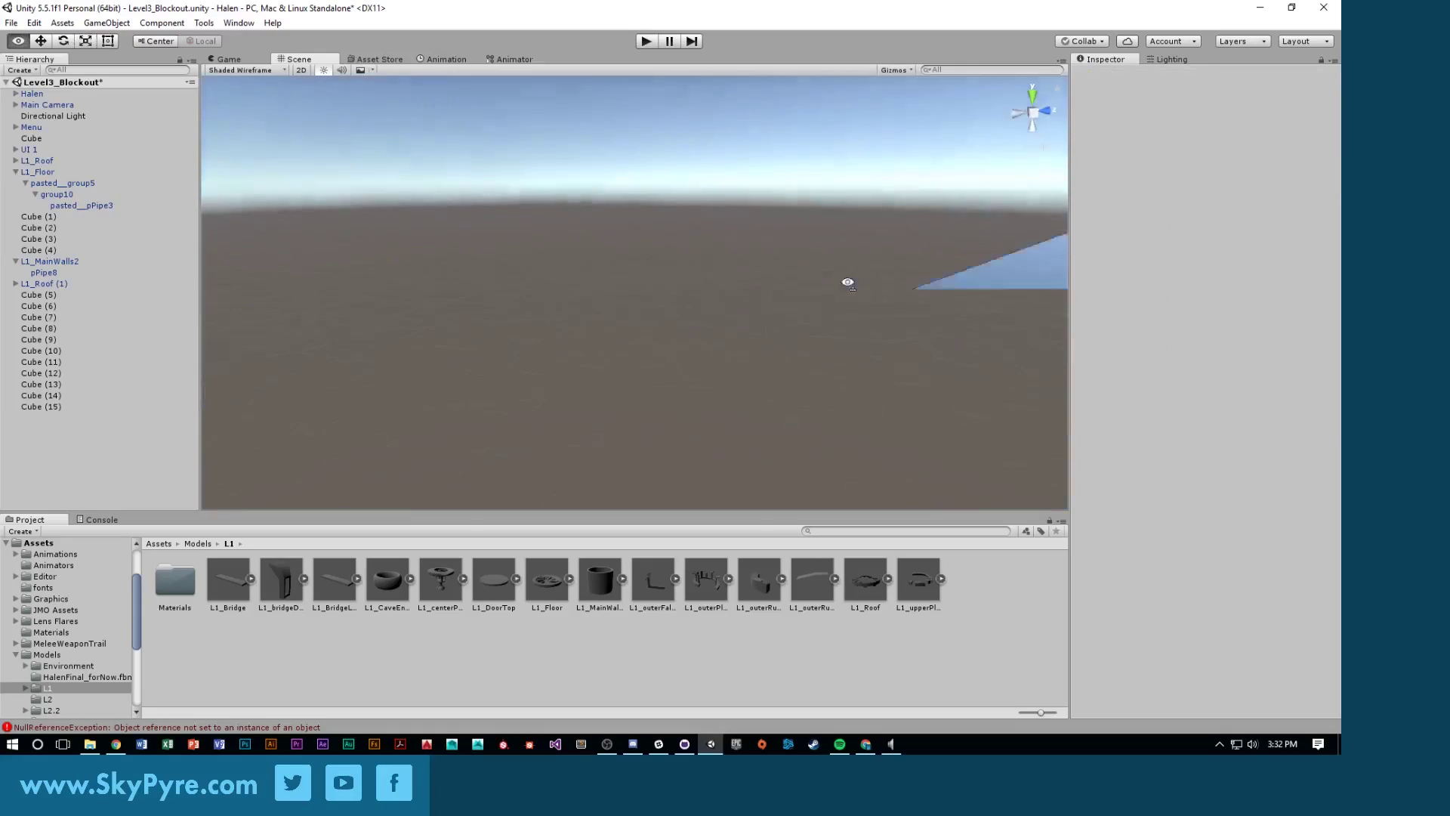
{"action": "left_click_drag", "start_coordinate": [848, 283], "coordinate": [710, 384], "text": "alt"}
{"action": "left_click", "coordinate": [572, 363]}
{"action": "key", "text": "w"}
{"action": "right_click_drag", "start_coordinate": [710, 384], "coordinate": [611, 384]}
{"action": "key", "text": "d"}
{"action": "key", "text": "a"}
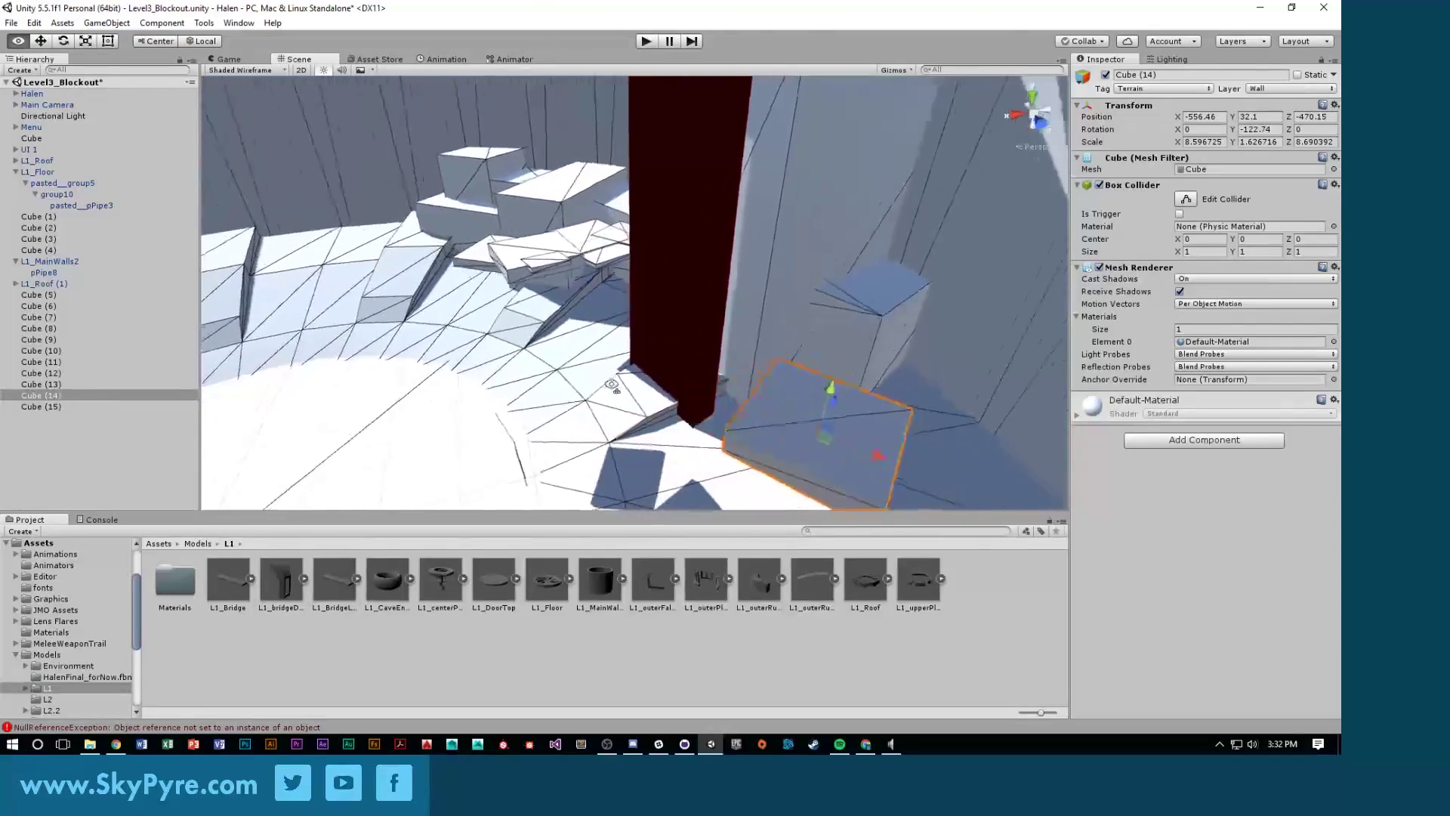
Duplicate the thin ledge, move the copy over to the slab beyond the pillar and rotate it to Y 58.373
{"action": "left_click_drag", "start_coordinate": [611, 386], "coordinate": [794, 363], "text": "alt"}
{"action": "left_click", "coordinate": [510, 326]}
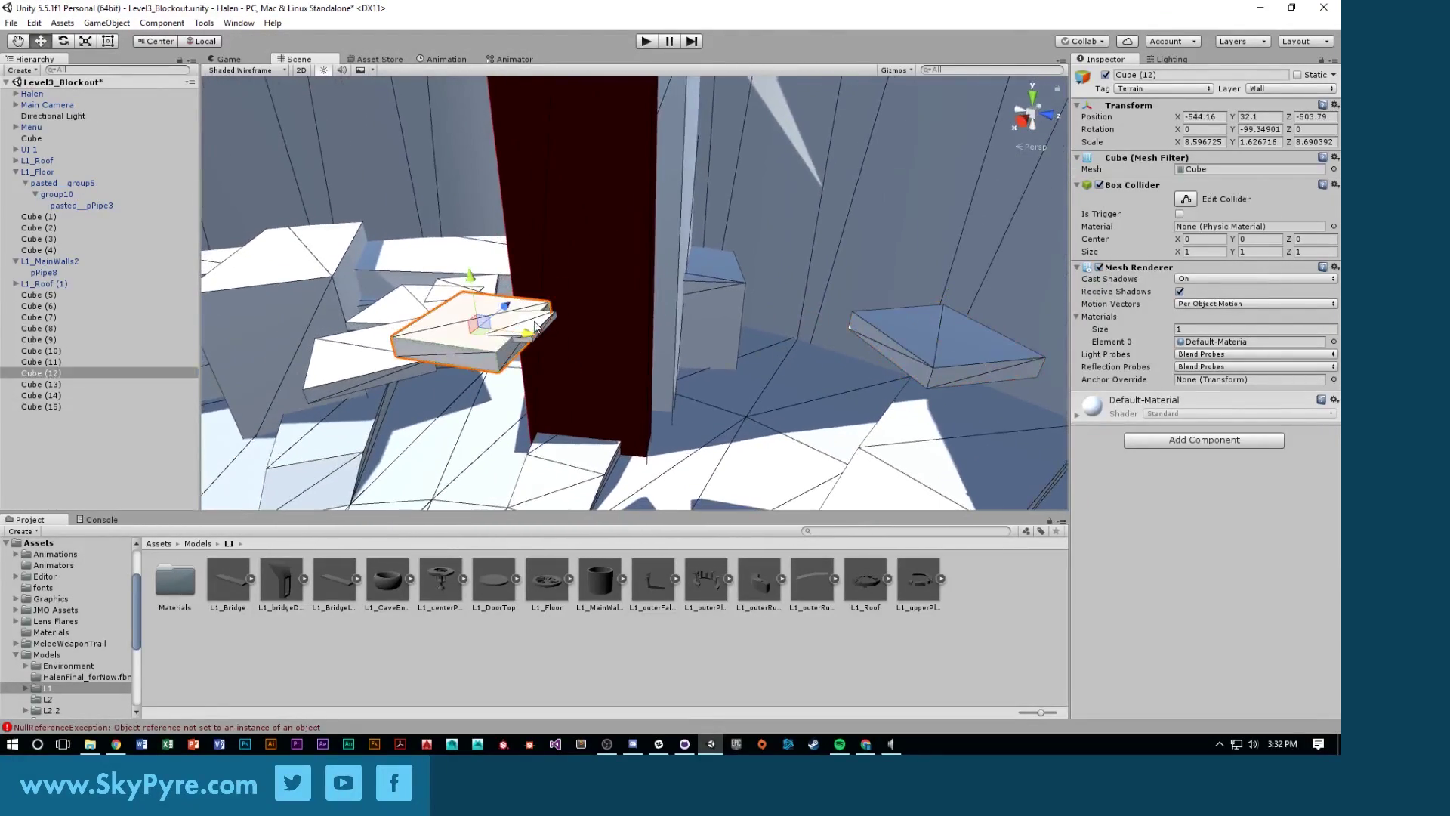
{"action": "left_click", "coordinate": [675, 298]}
{"action": "left_click", "coordinate": [533, 328]}
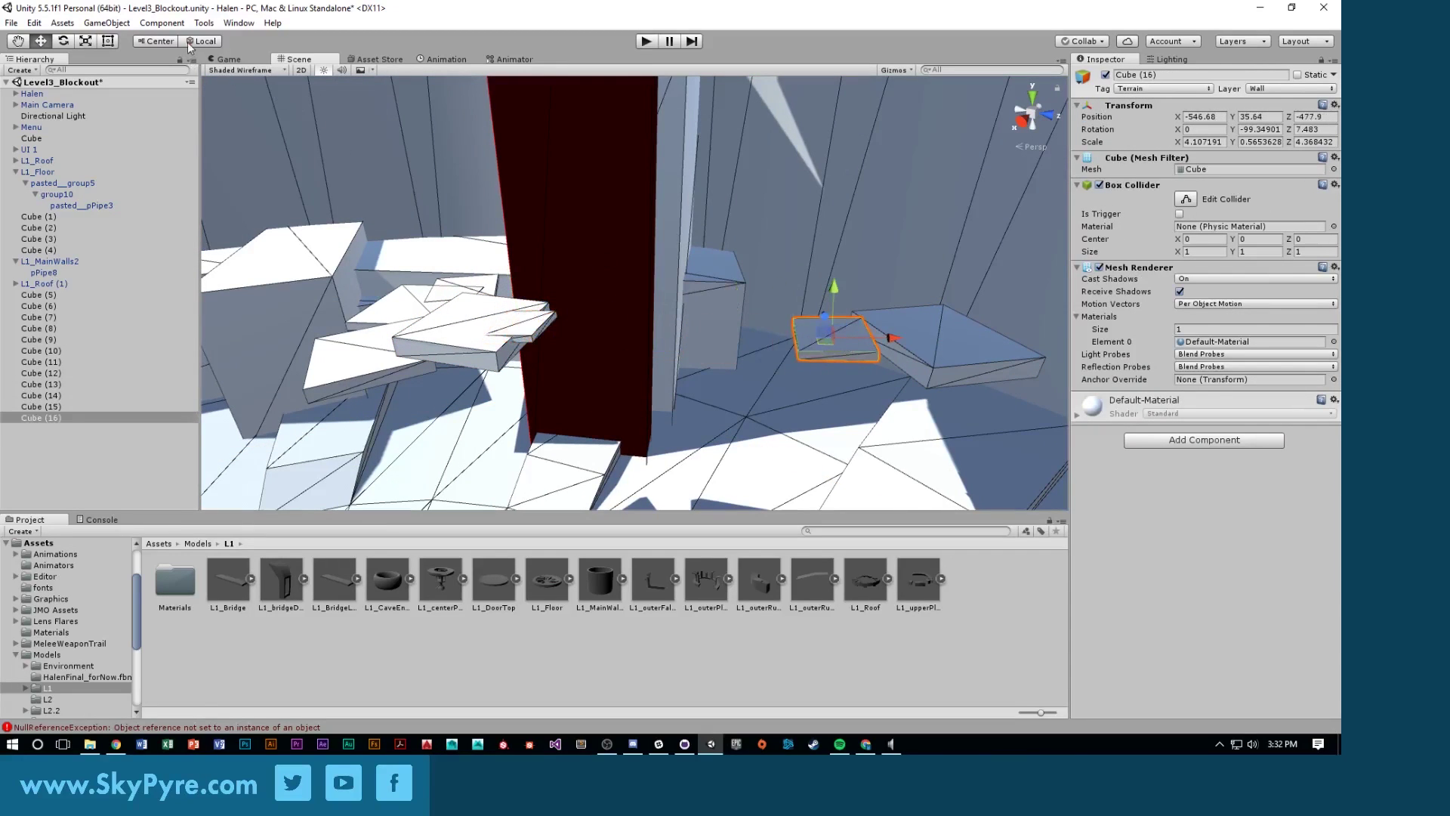
{"action": "left_click_drag", "start_coordinate": [843, 373], "coordinate": [813, 481]}
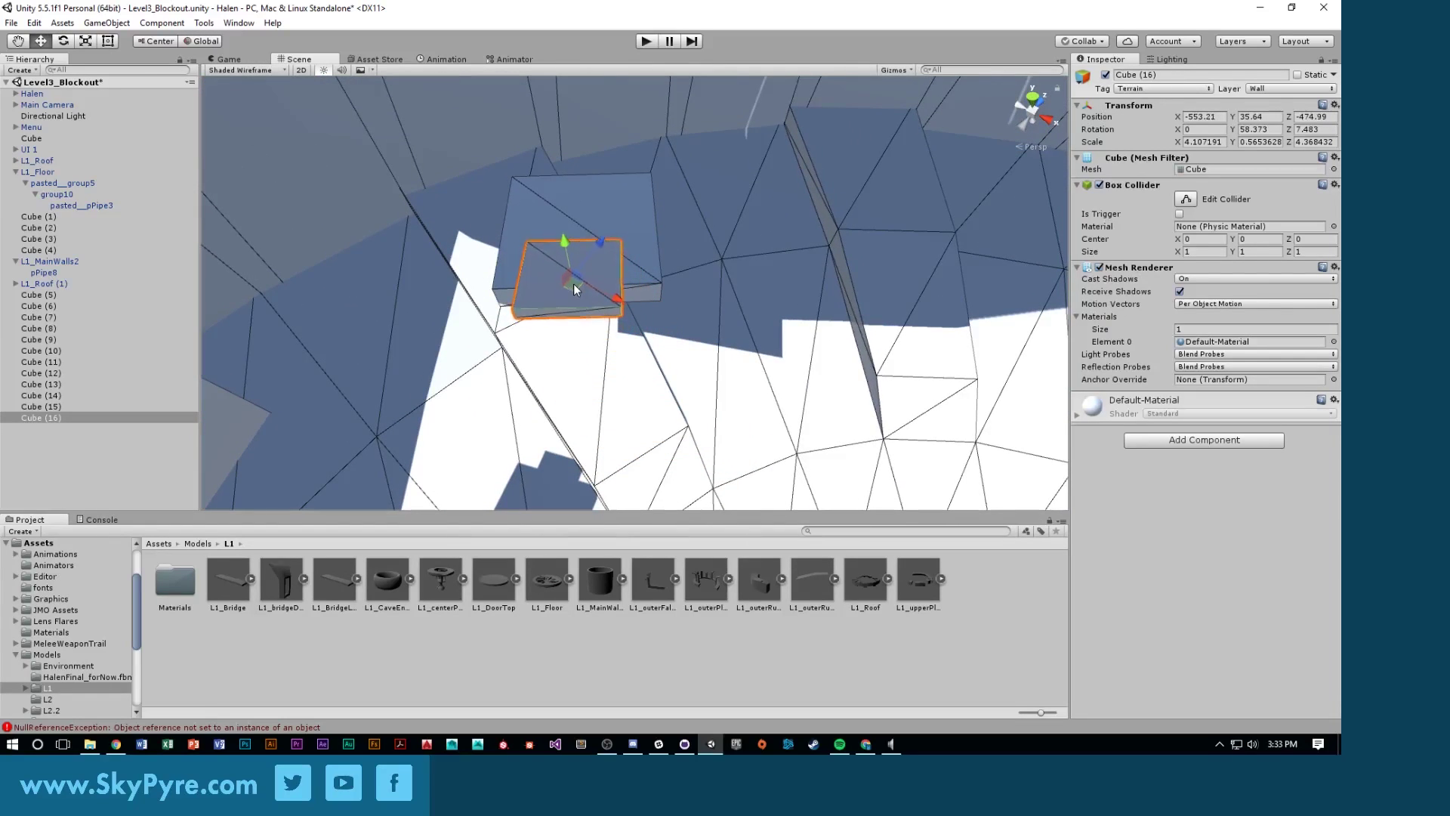
Lower the copied ledge to about Y 32.9 and fit it against the edge of the slab beyond the pillar
{"action": "left_click_drag", "start_coordinate": [573, 283], "coordinate": [292, 194], "text": "alt"}
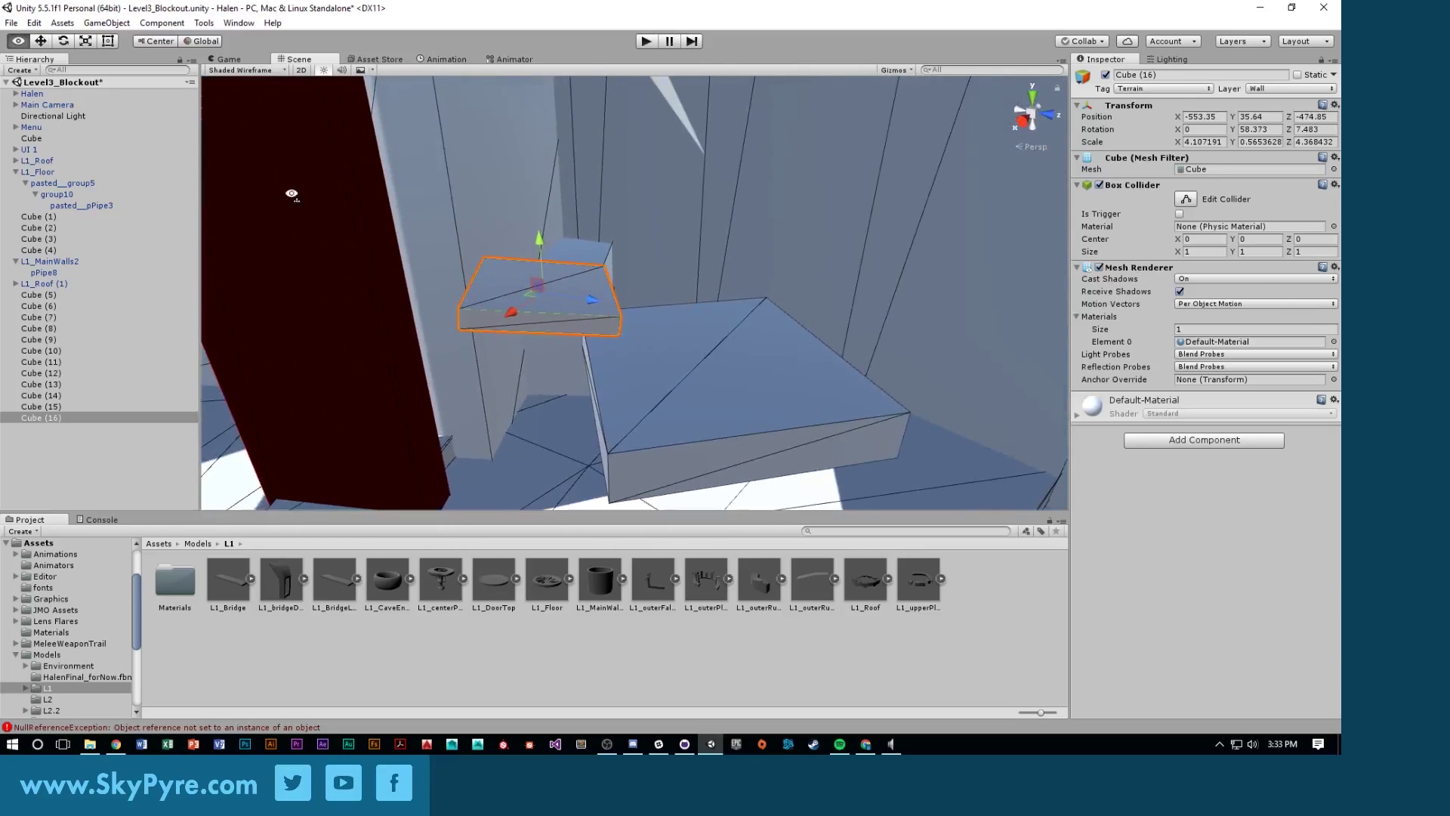
{"action": "left_click_drag", "start_coordinate": [539, 238], "coordinate": [553, 320]}
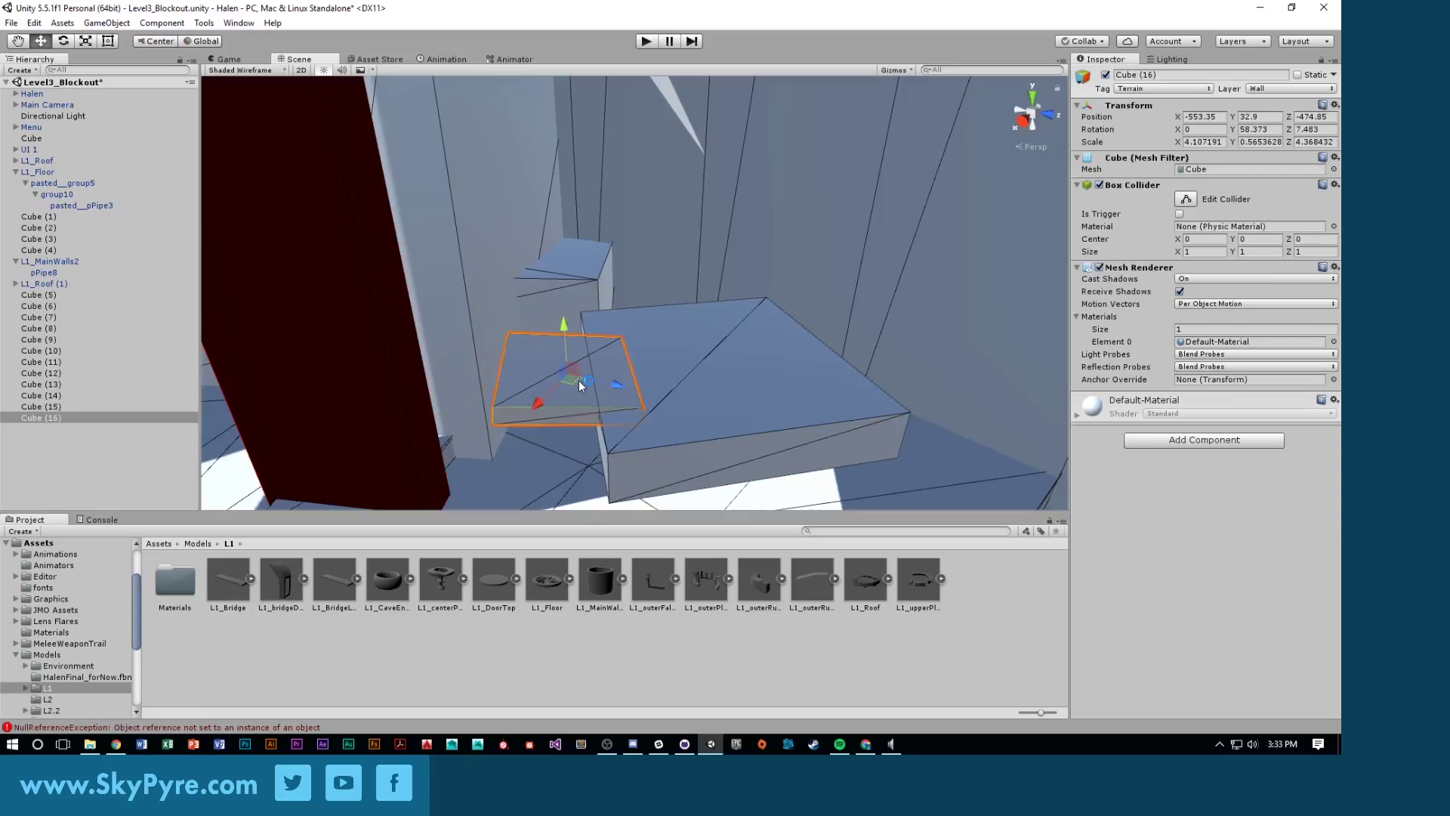
{"action": "mouse_move", "coordinate": [593, 379]}
{"action": "left_mouse_down", "text": "alt"}
{"action": "mouse_move", "coordinate": [832, 427]}
{"action": "mouse_move", "coordinate": [582, 405]}
{"action": "mouse_move", "coordinate": [589, 389]}
{"action": "left_mouse_up", "text": "alt"}
Raise the slab beyond the pillar together with its ledge, shift them farther from the pillar, and save the scene
{"action": "left_click", "coordinate": [774, 302]}
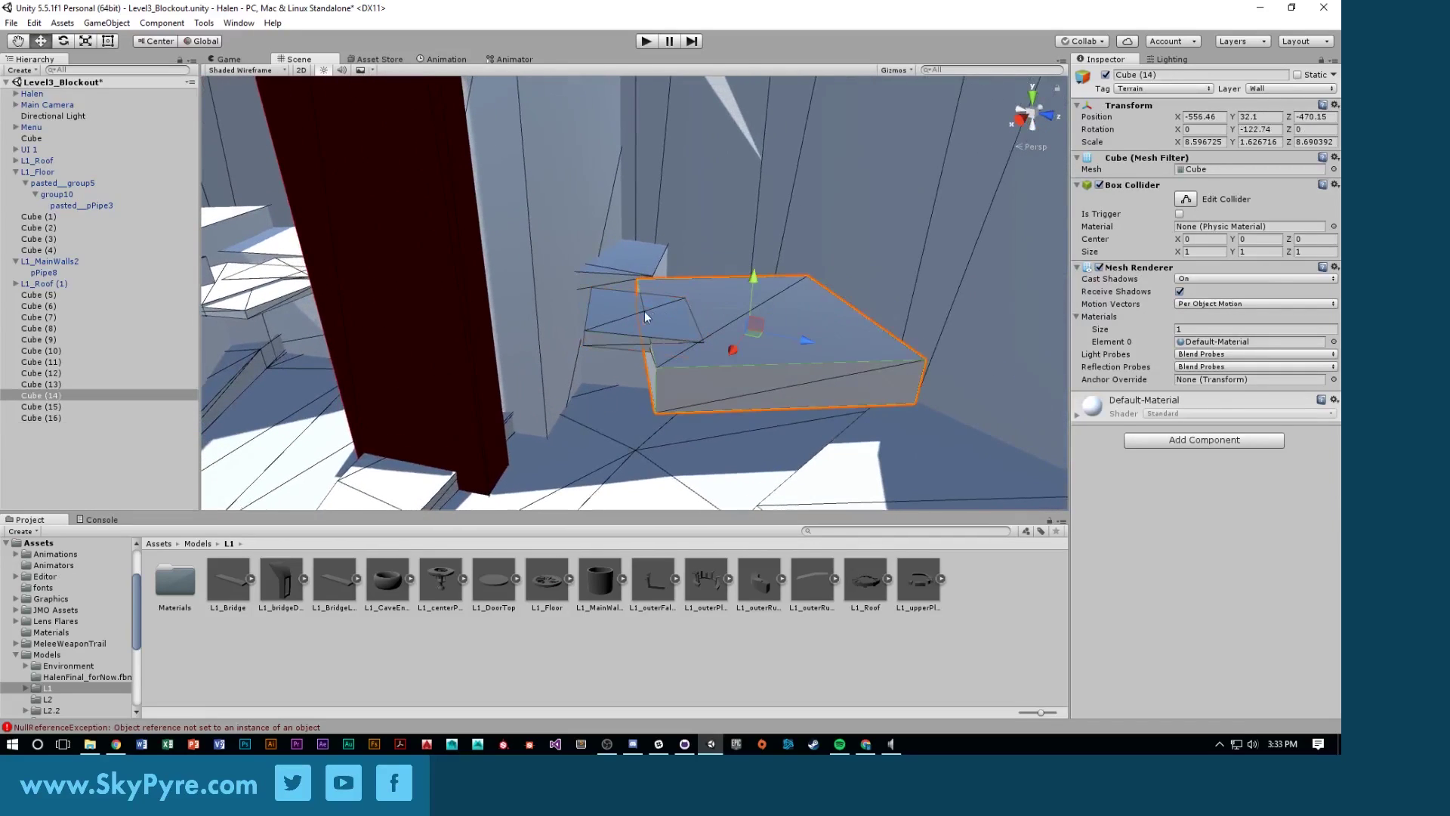
{"action": "key", "text": "s"}
{"action": "right_click_drag", "start_coordinate": [636, 320], "coordinate": [647, 297]}
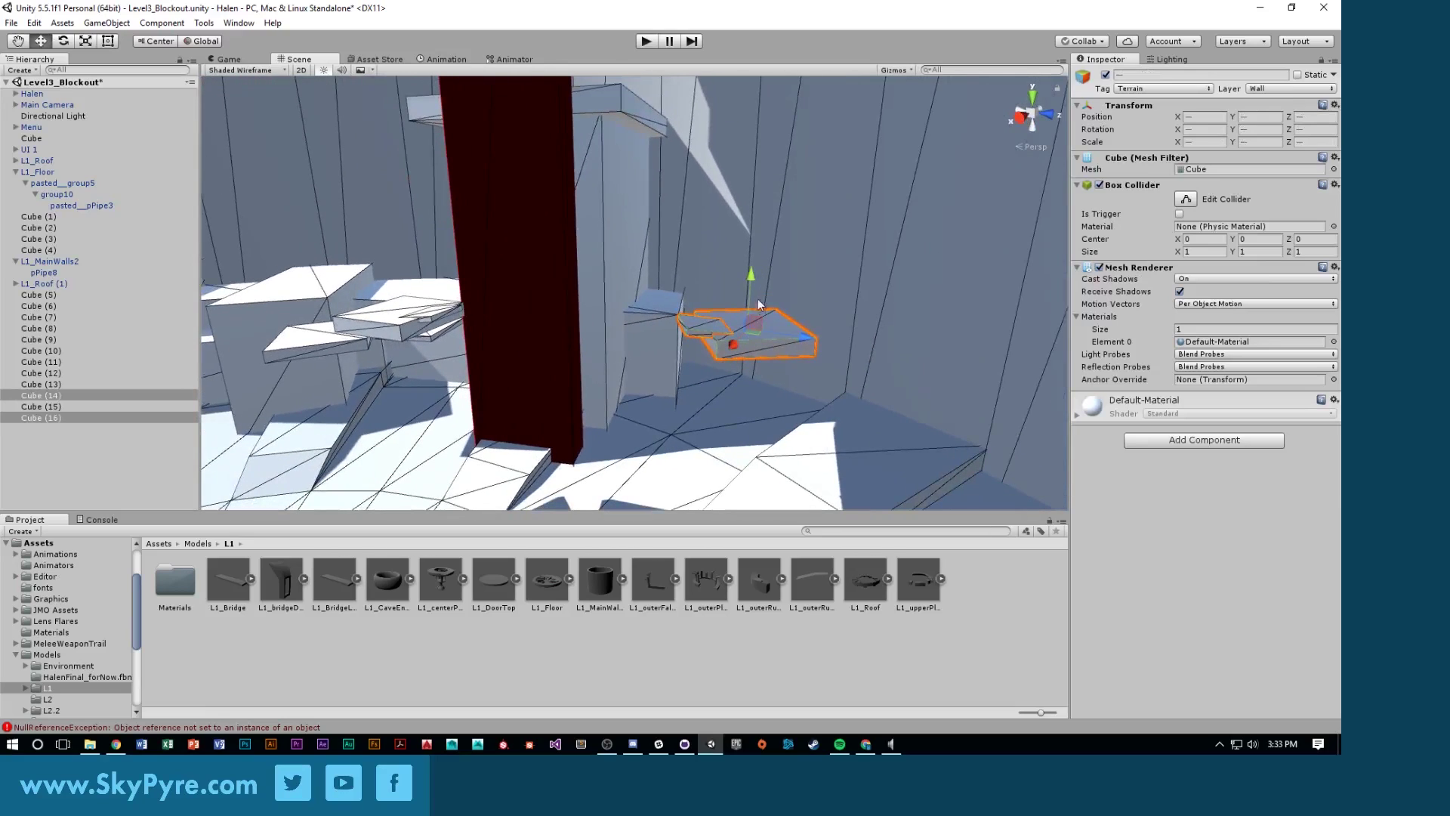
{"action": "left_click_drag", "start_coordinate": [755, 296], "coordinate": [342, 50], "text": "alt"}
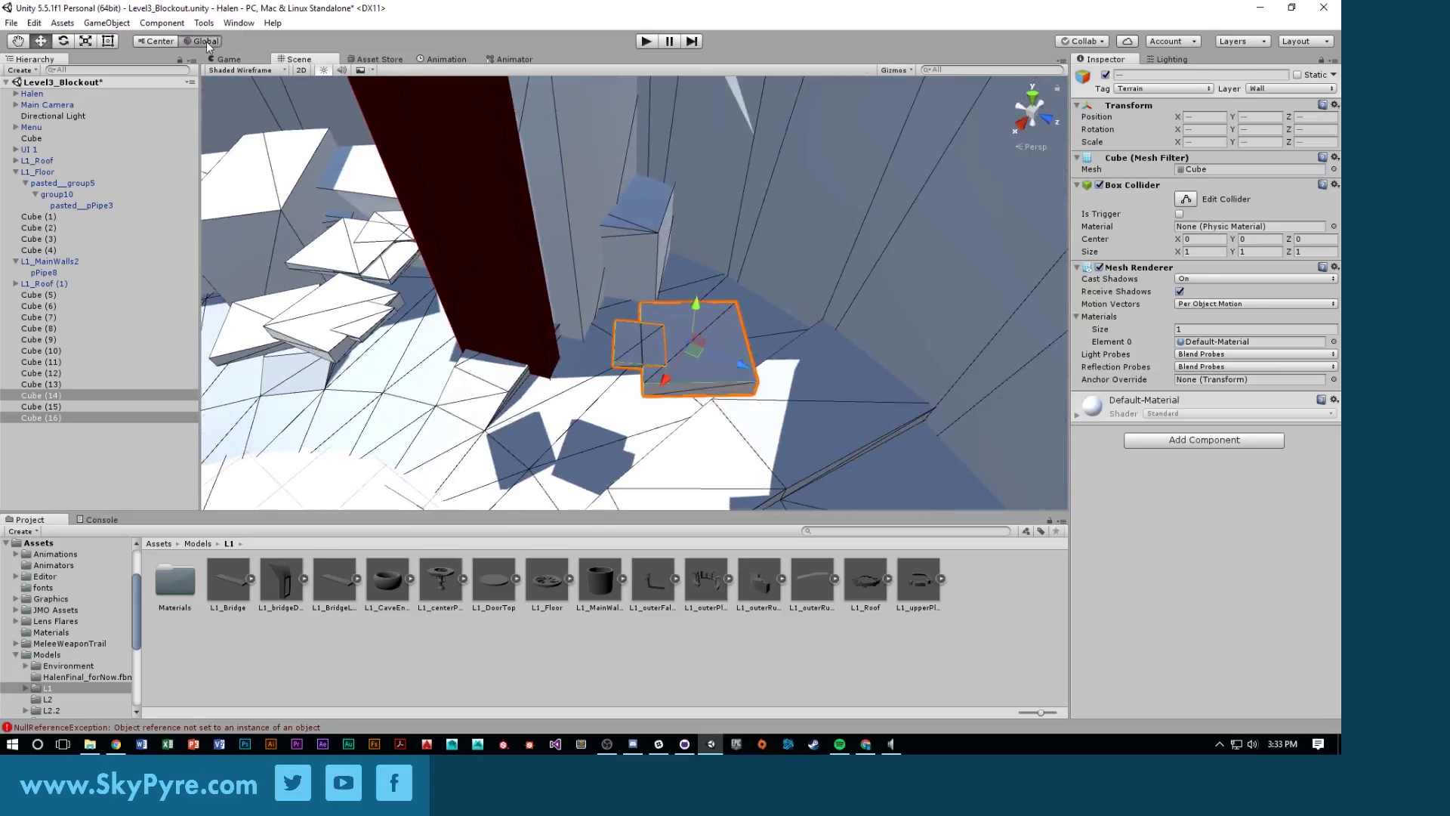
{"action": "left_click_drag", "start_coordinate": [677, 350], "coordinate": [662, 161], "text": "alt"}
{"action": "scroll", "coordinate": [662, 161], "scroll_direction": "down", "scroll_amount": 3}
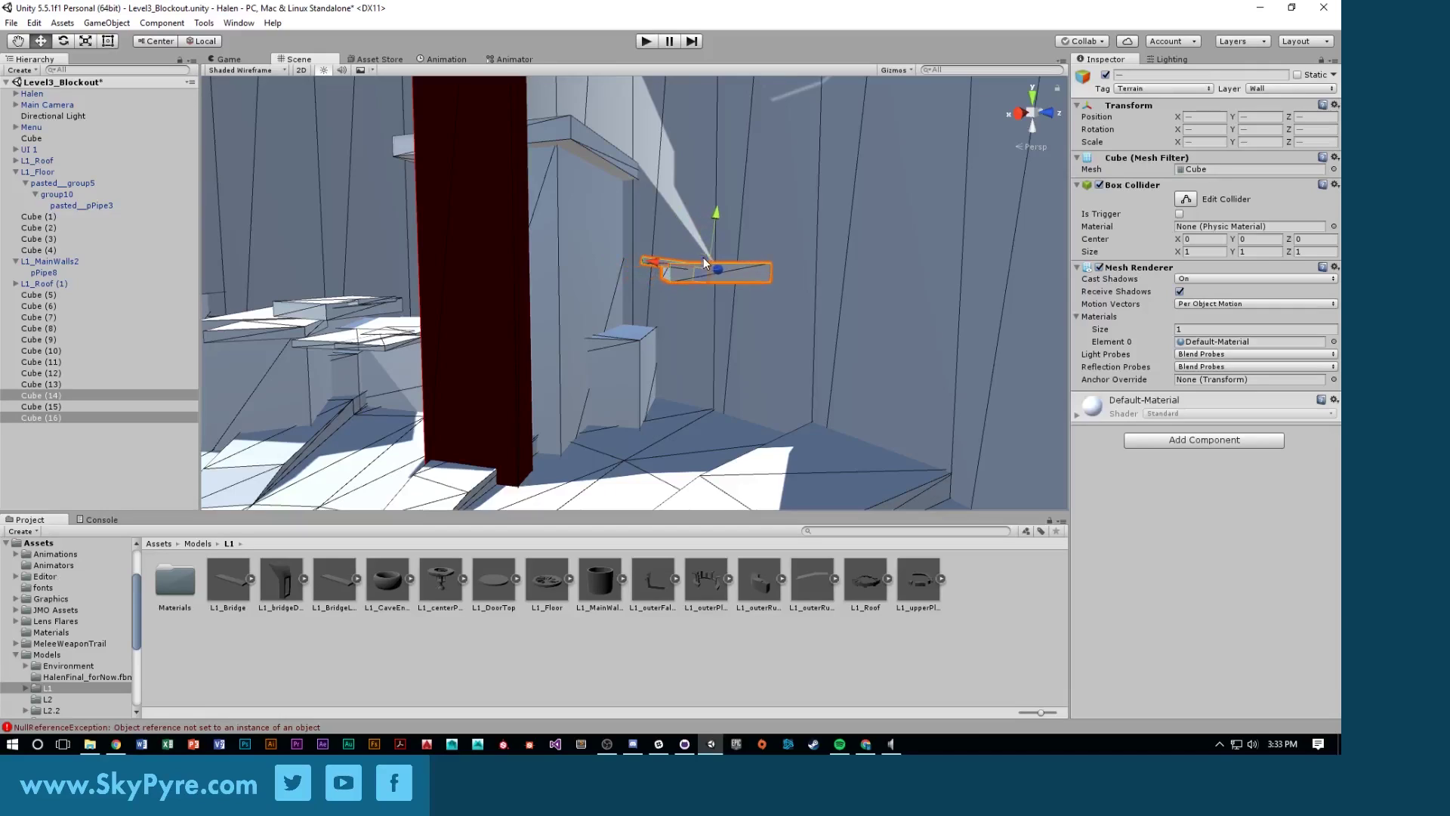
{"action": "left_click_drag", "start_coordinate": [701, 257], "coordinate": [544, 362], "text": "alt"}
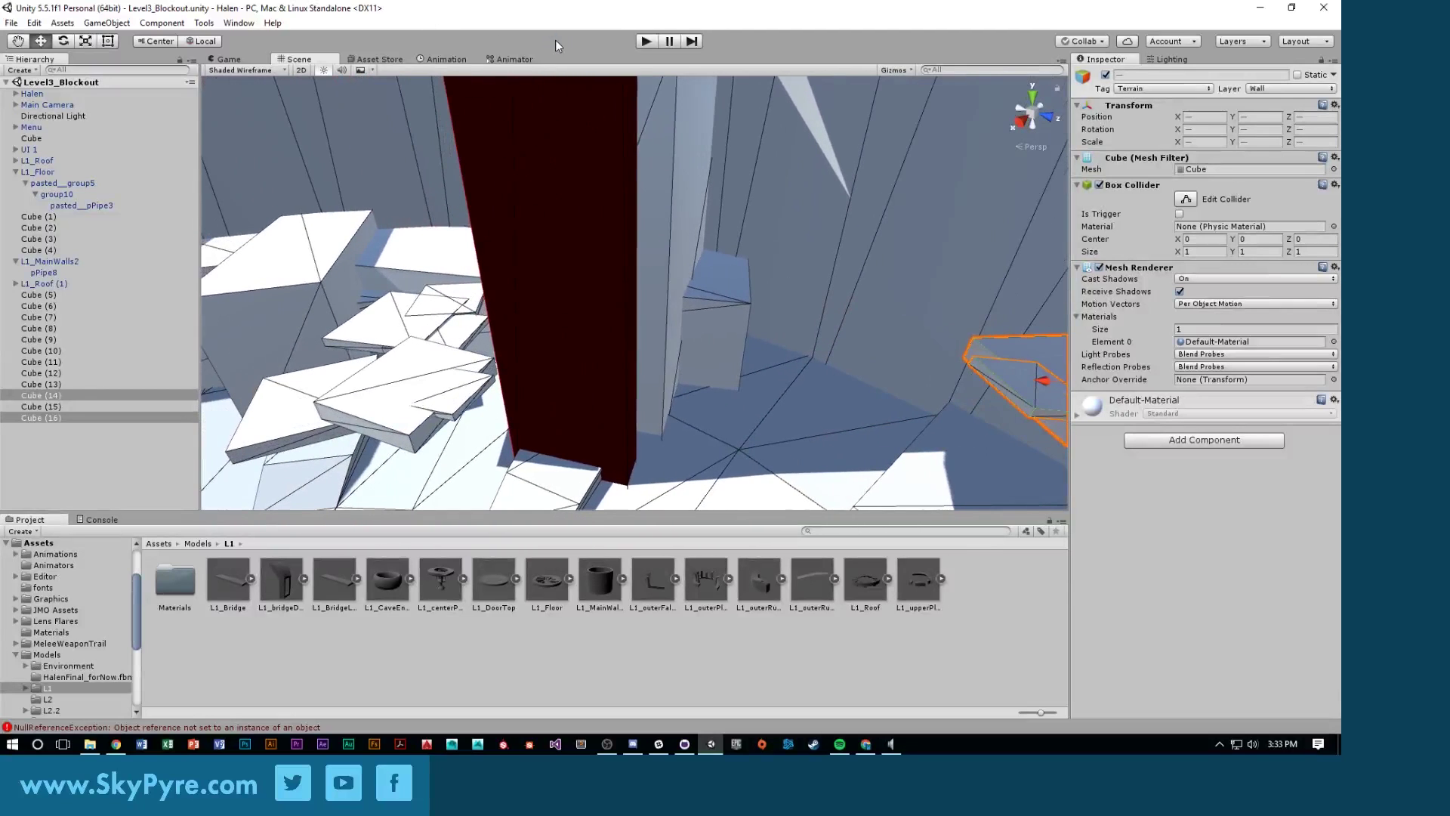
Play-test the level from the arena floor, climbing the large blocks up to the slabs beside the pillar
{"action": "left_click", "coordinate": [646, 41]}
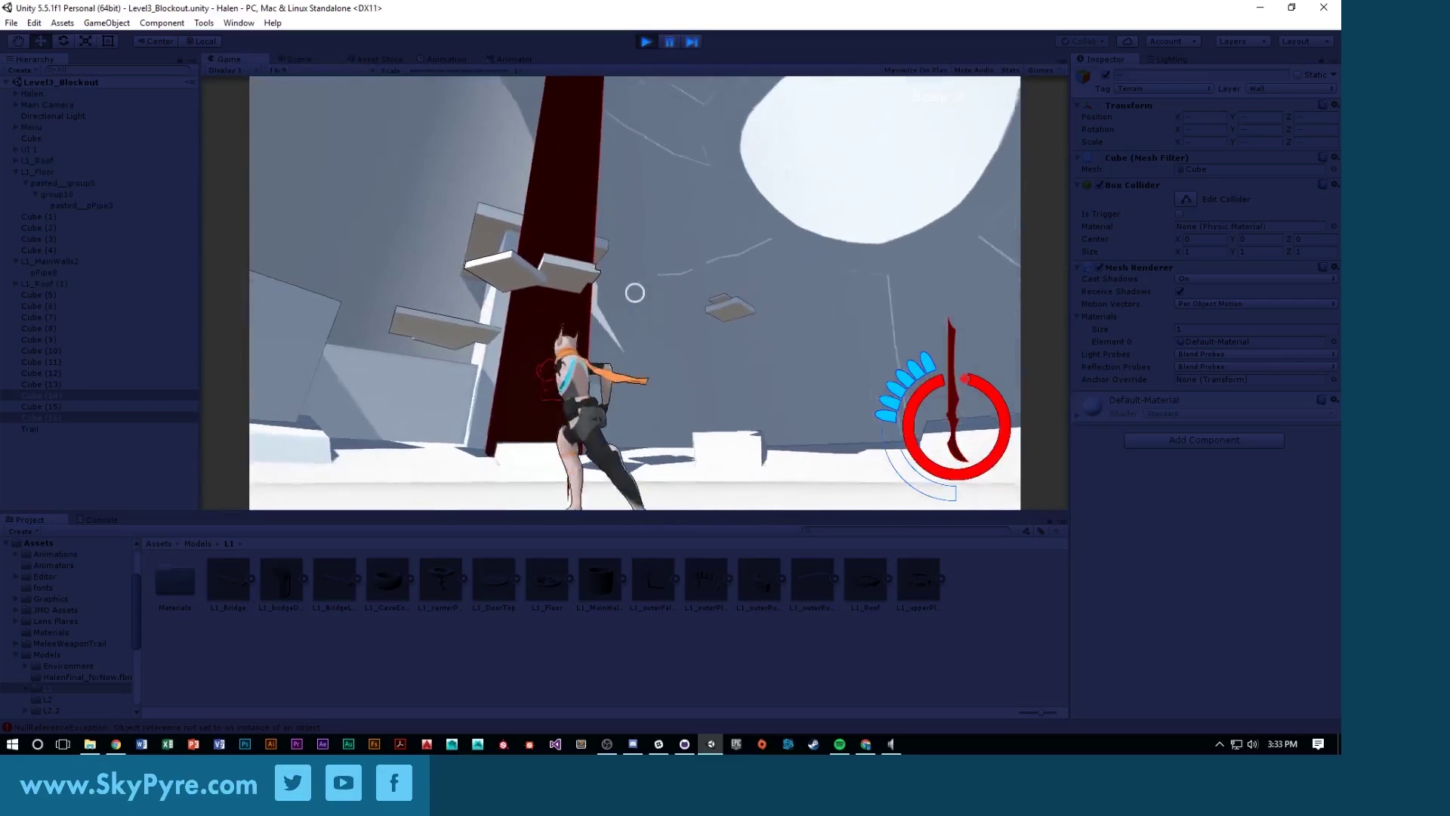
{"action": "key", "text": "w"}
{"action": "left_click", "coordinate": [635, 292]}
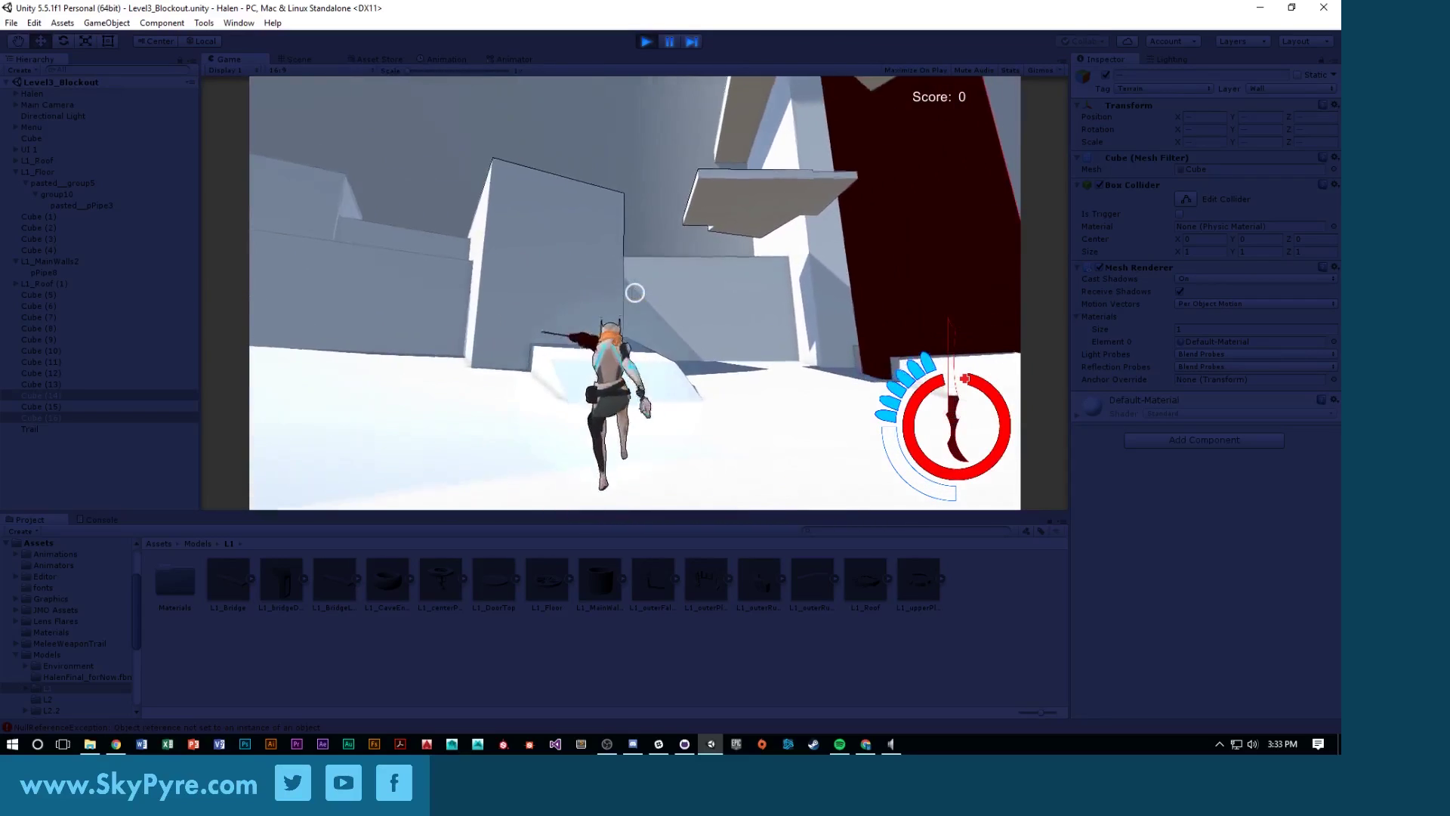
{"action": "key", "text": "space"}
{"action": "key", "text": "space"}
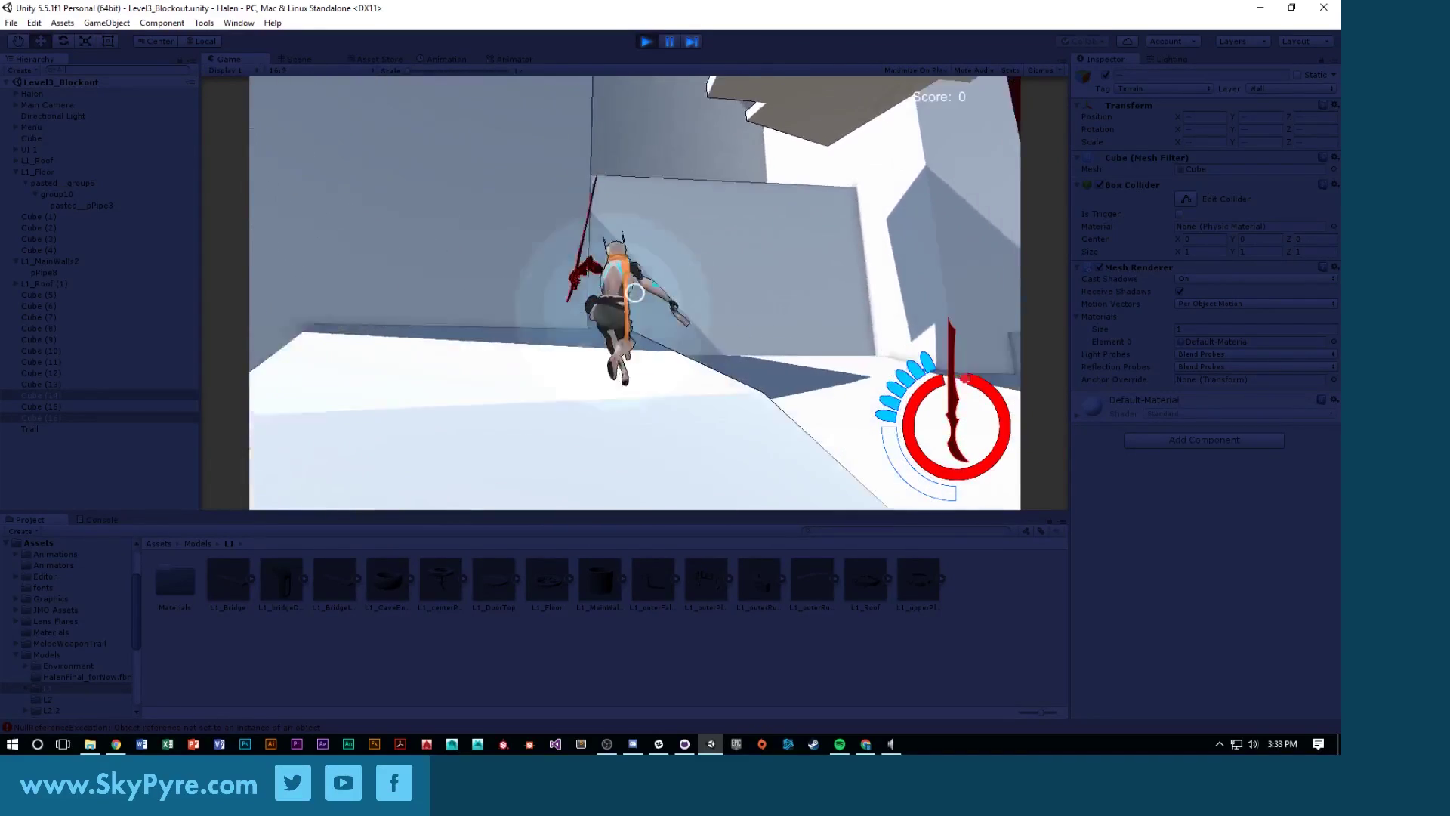
{"action": "key", "text": "space"}
{"action": "left_click", "coordinate": [635, 293]}
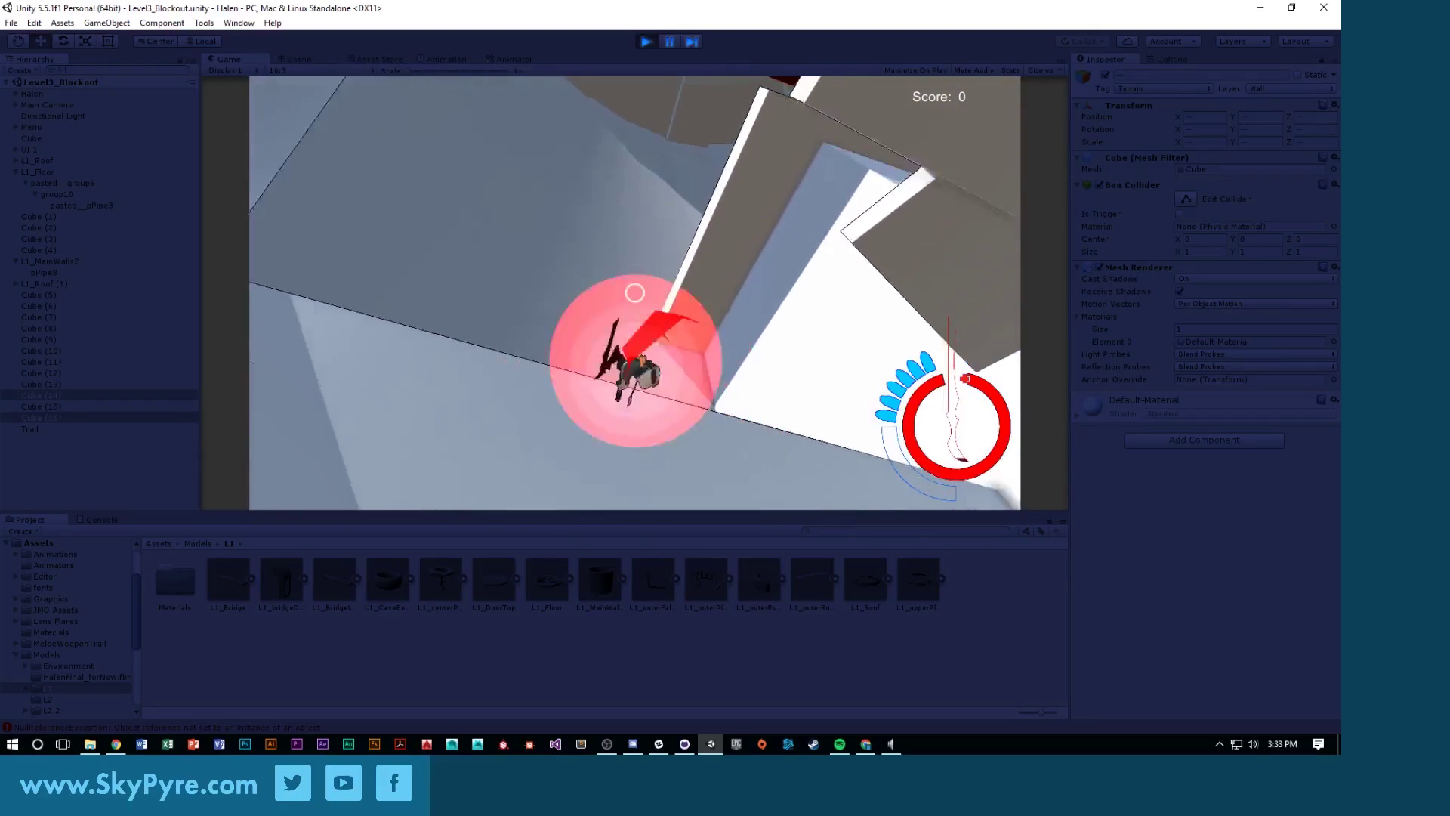
{"action": "key", "text": "w"}
{"action": "key", "text": "space"}
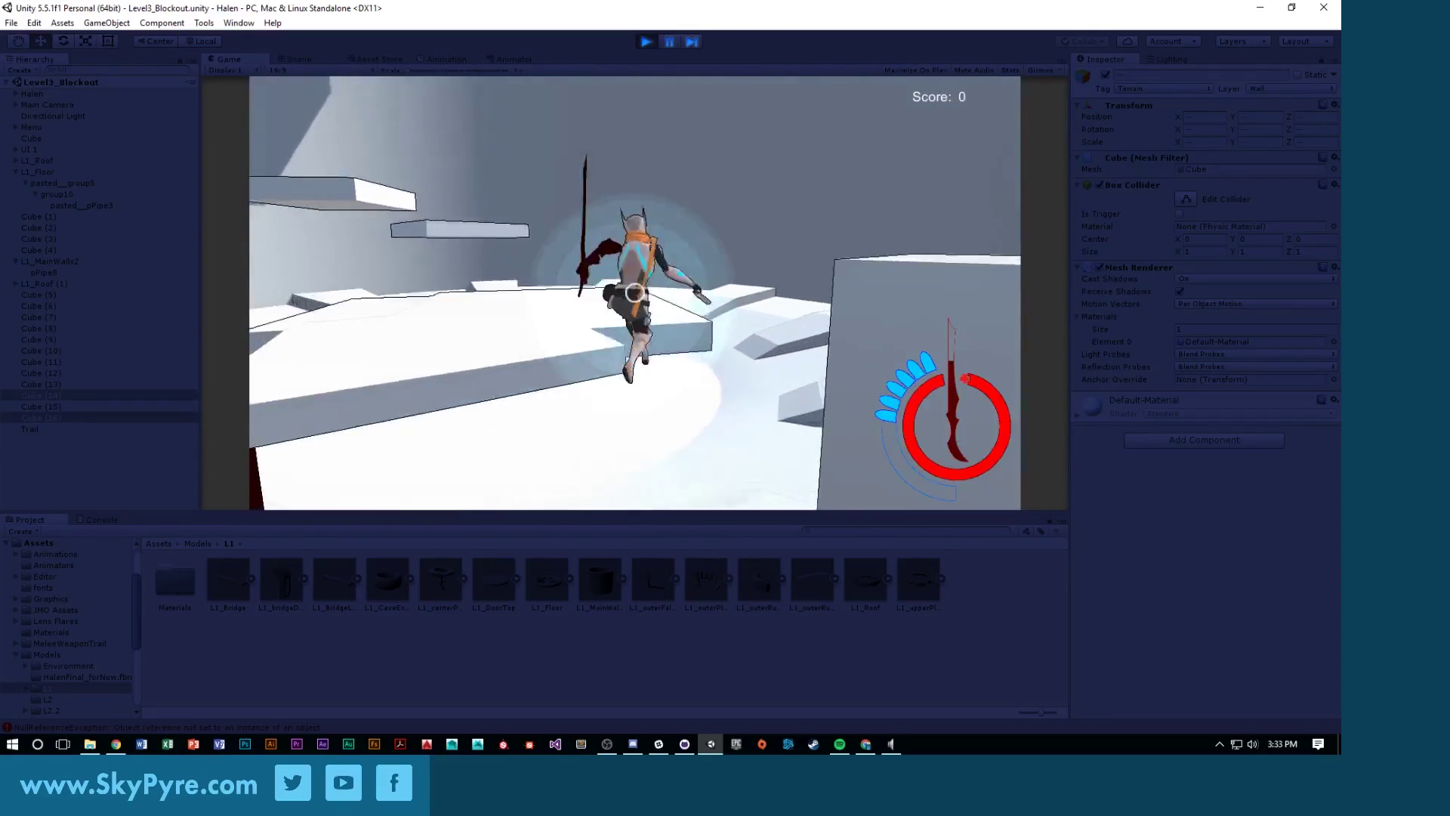
Play-test the jump from the slabs beside the pillar across to the raised slab, and leave play mode
{"action": "key", "text": "space"}
{"action": "key", "text": "space"}
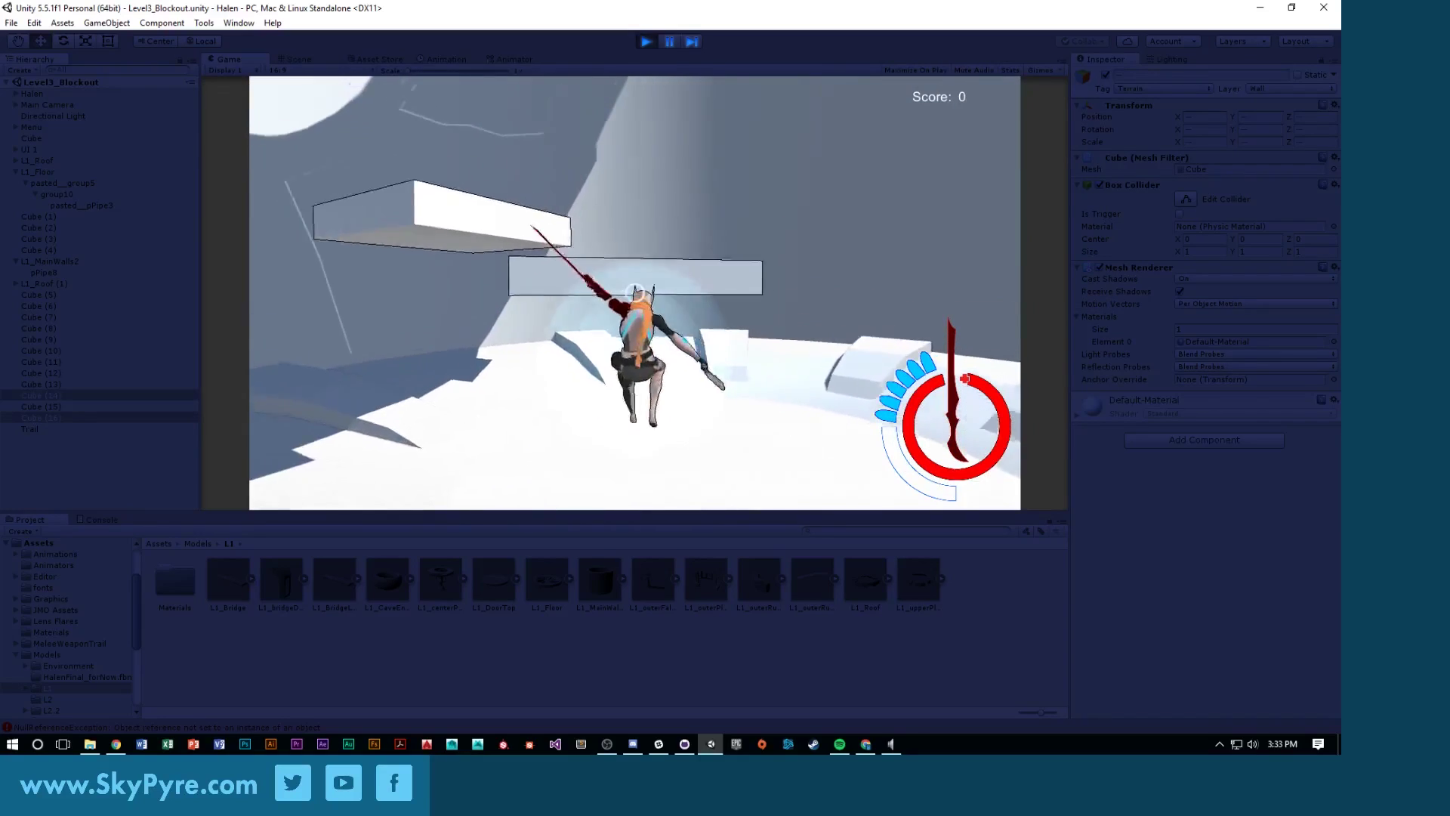
{"action": "key", "text": "space"}
{"action": "key", "text": "space"}
{"action": "key", "text": "space"}
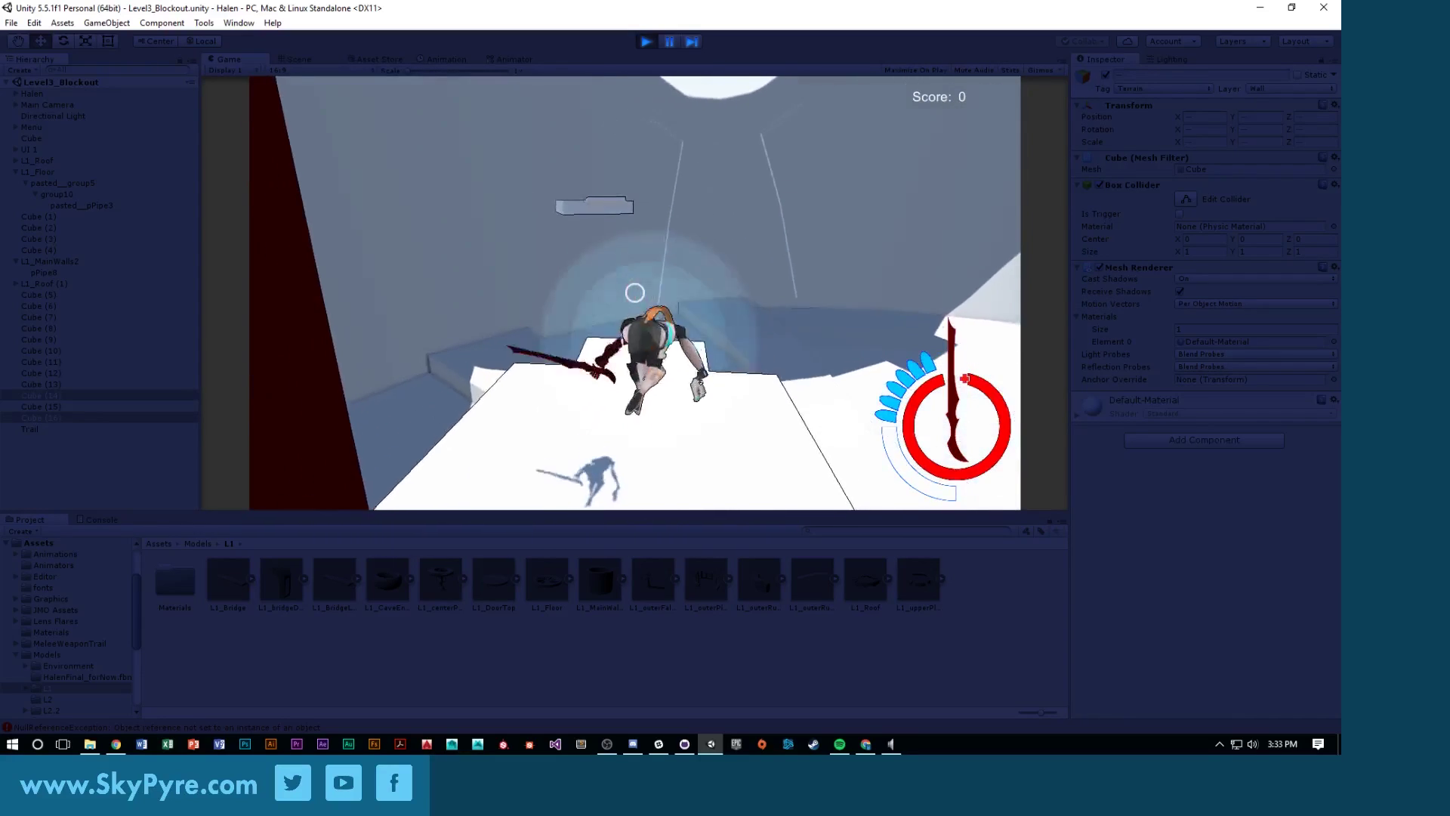
{"action": "key", "text": "space"}
{"action": "key", "text": "space"}
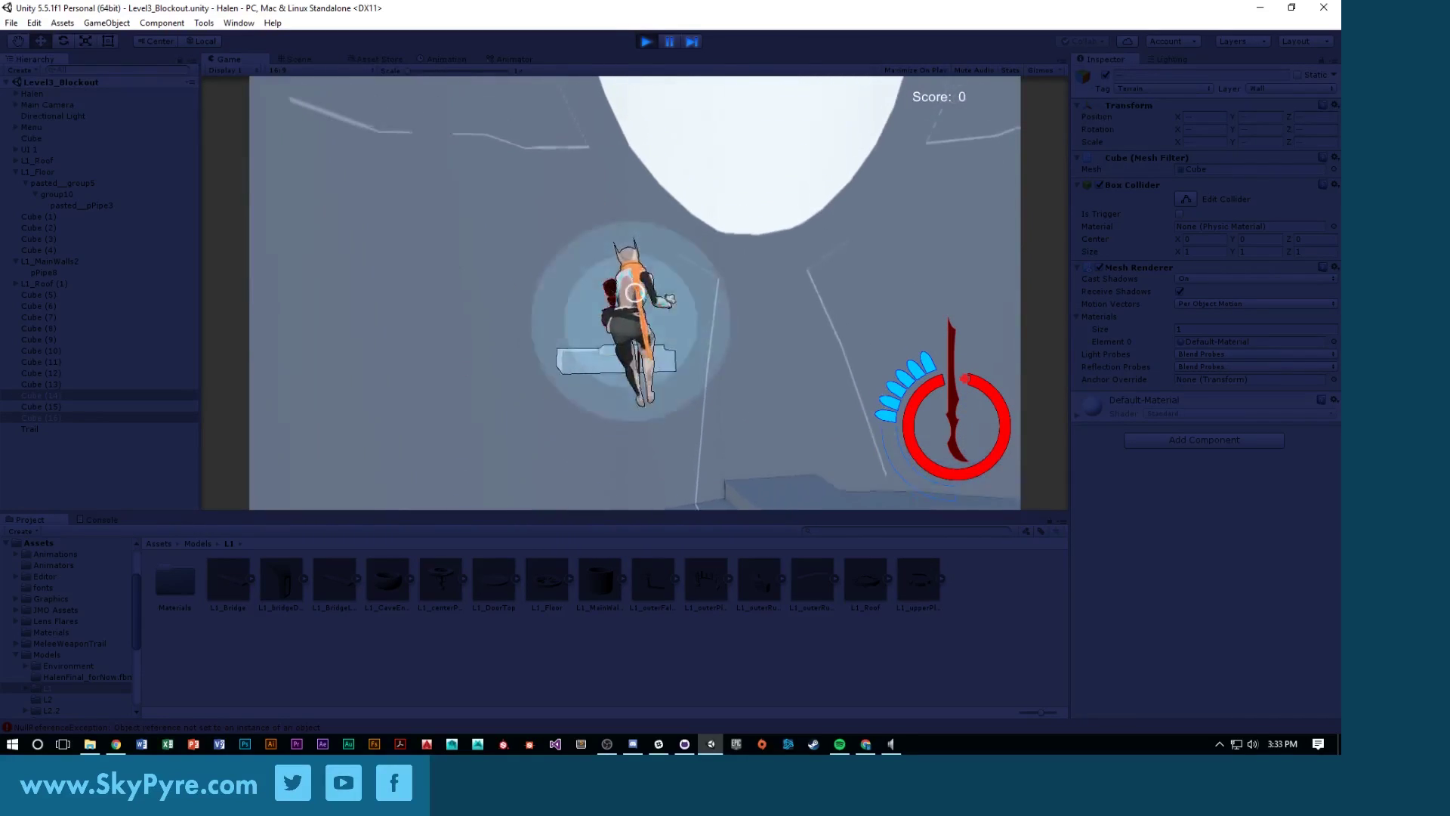
{"action": "key", "text": "space"}
{"action": "key", "text": "shift"}
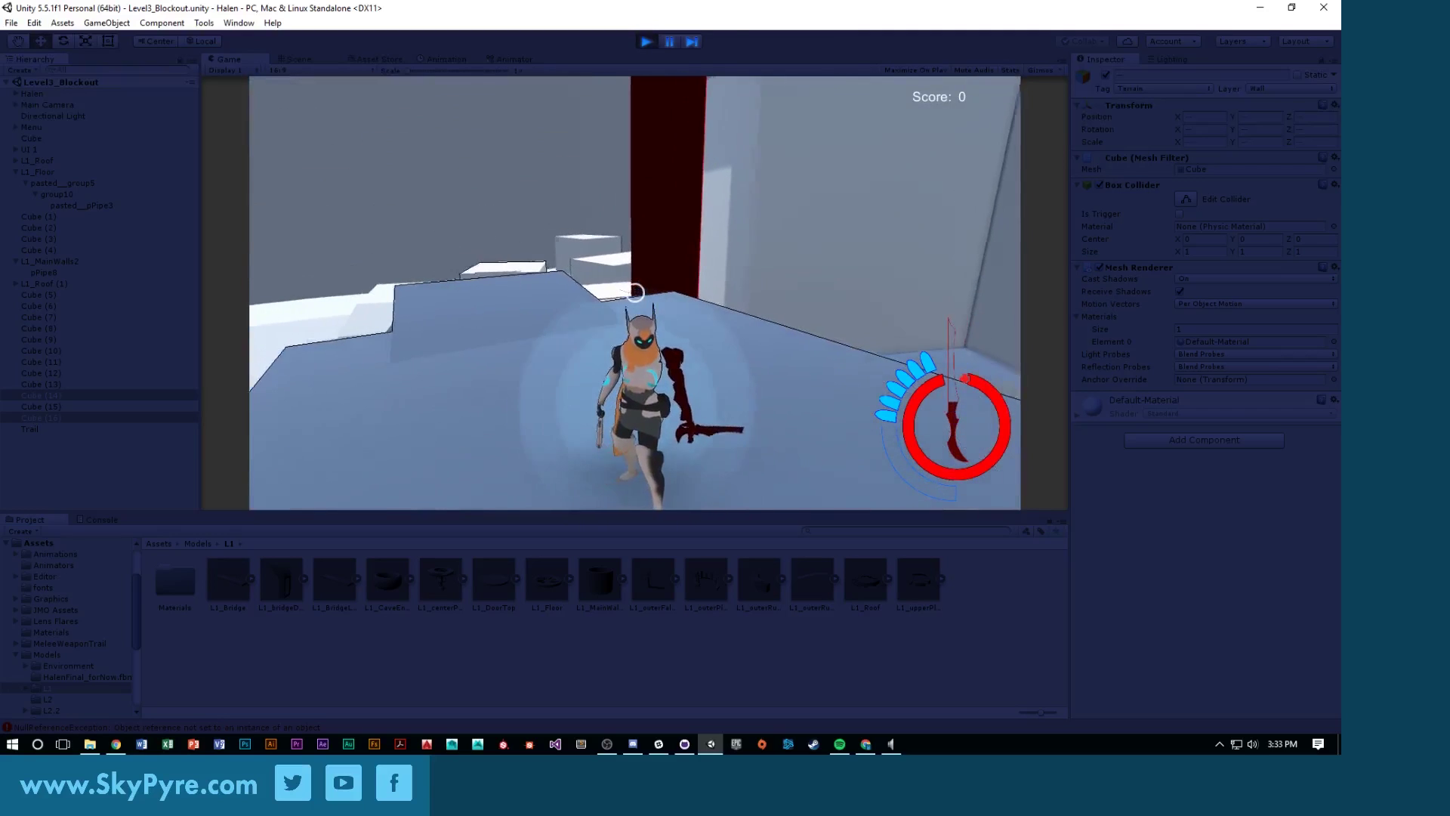
{"action": "key", "text": "Escape"}
{"action": "left_click", "coordinate": [647, 42]}
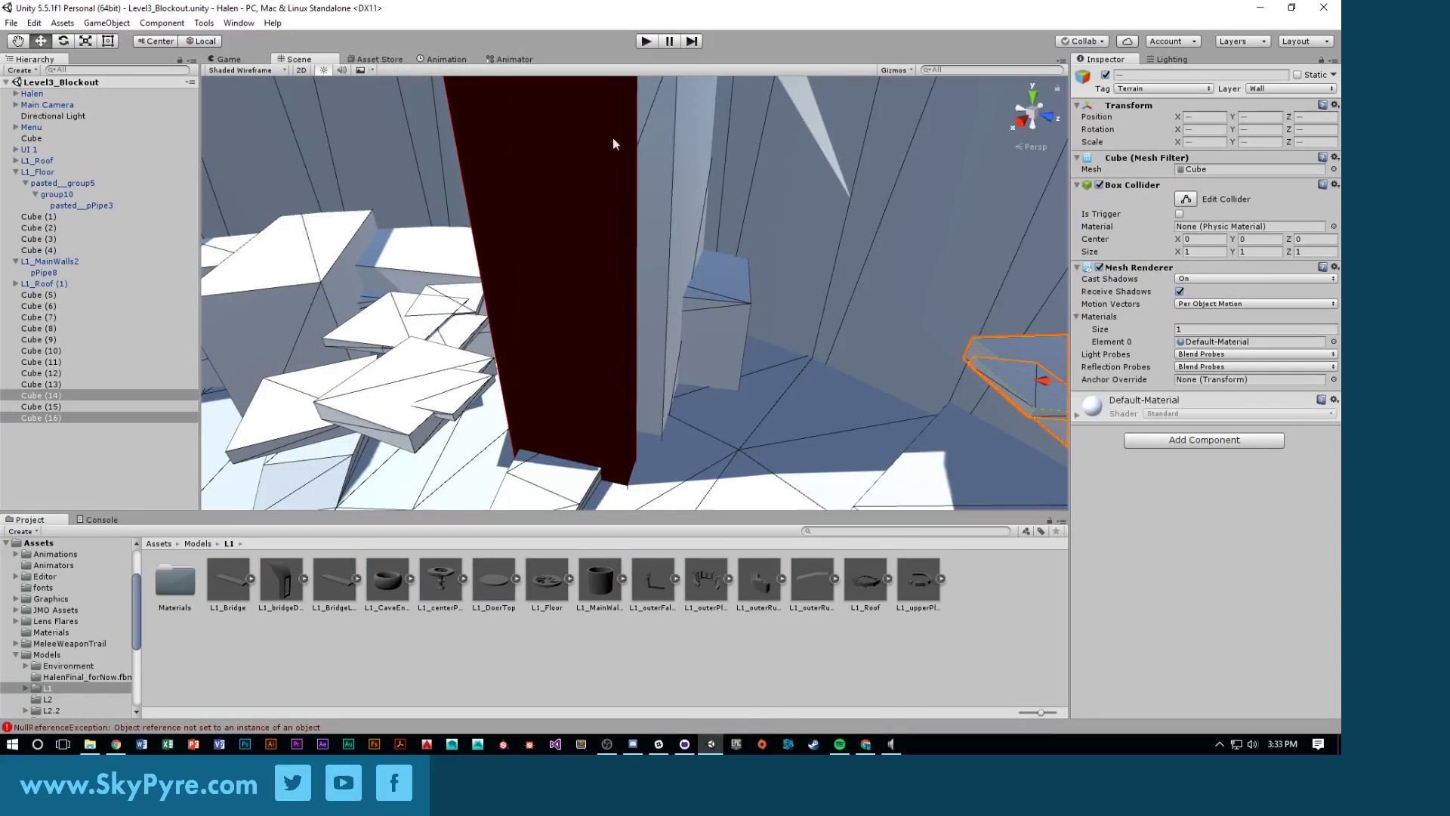
Shift the raised slab together with its ledge farther from the pillar, closer to the arena wall
{"action": "key", "text": "f"}
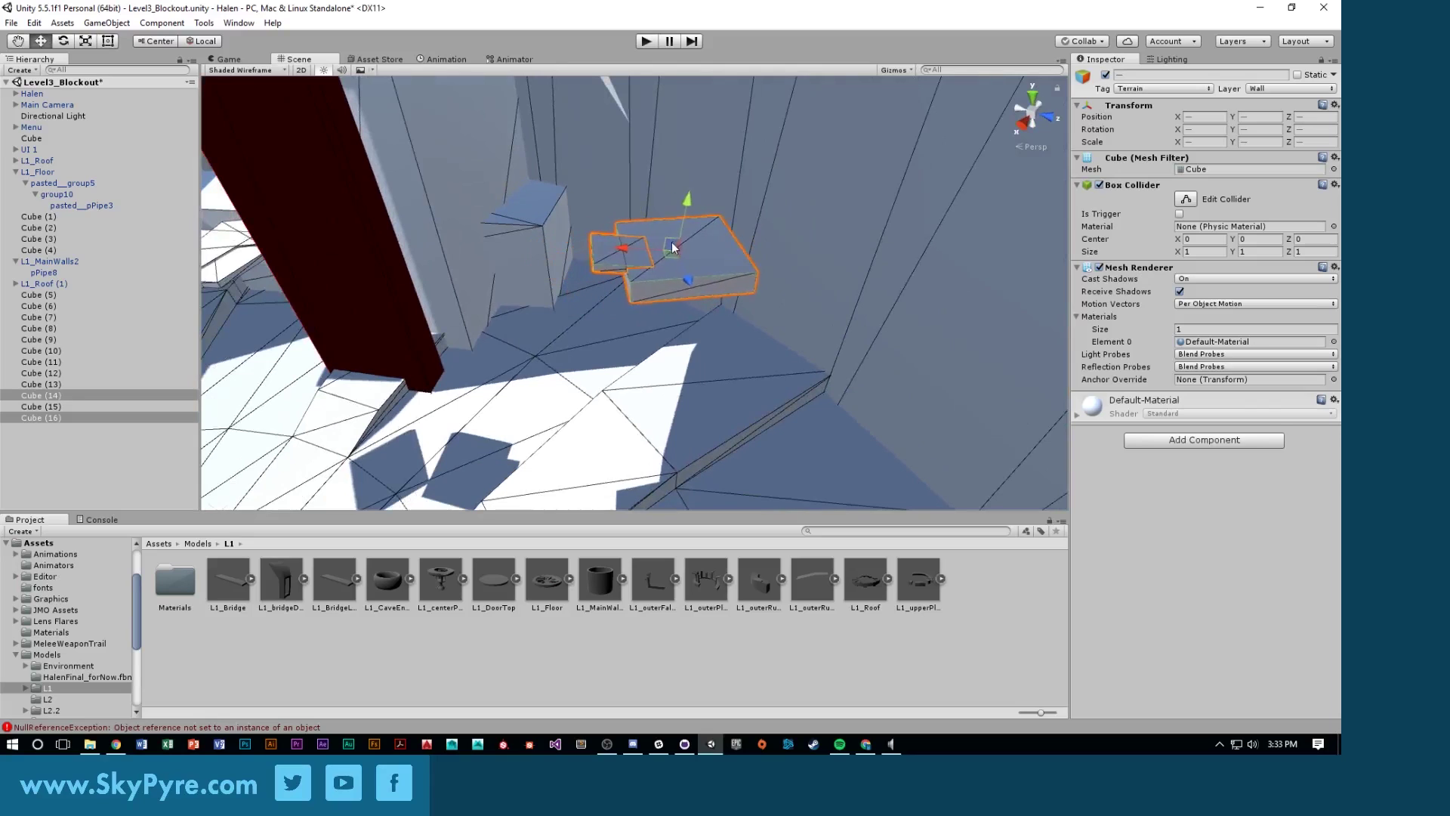
{"action": "left_click_drag", "start_coordinate": [672, 242], "coordinate": [703, 235]}
Play-test the level from the arena floor, running to the large blocks and climbing up their faces
{"action": "left_click", "coordinate": [648, 42]}
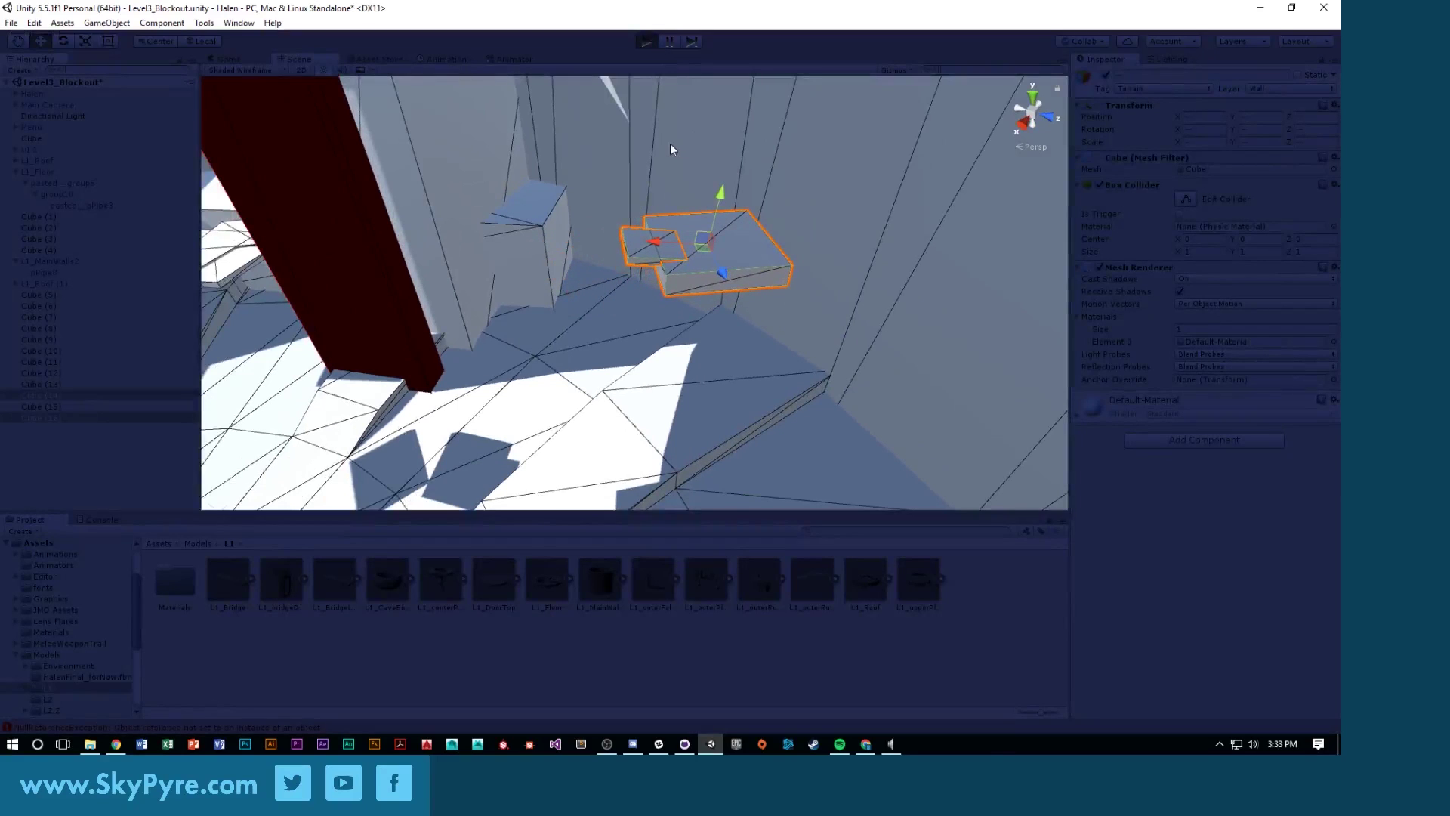
{"action": "key", "text": "w"}
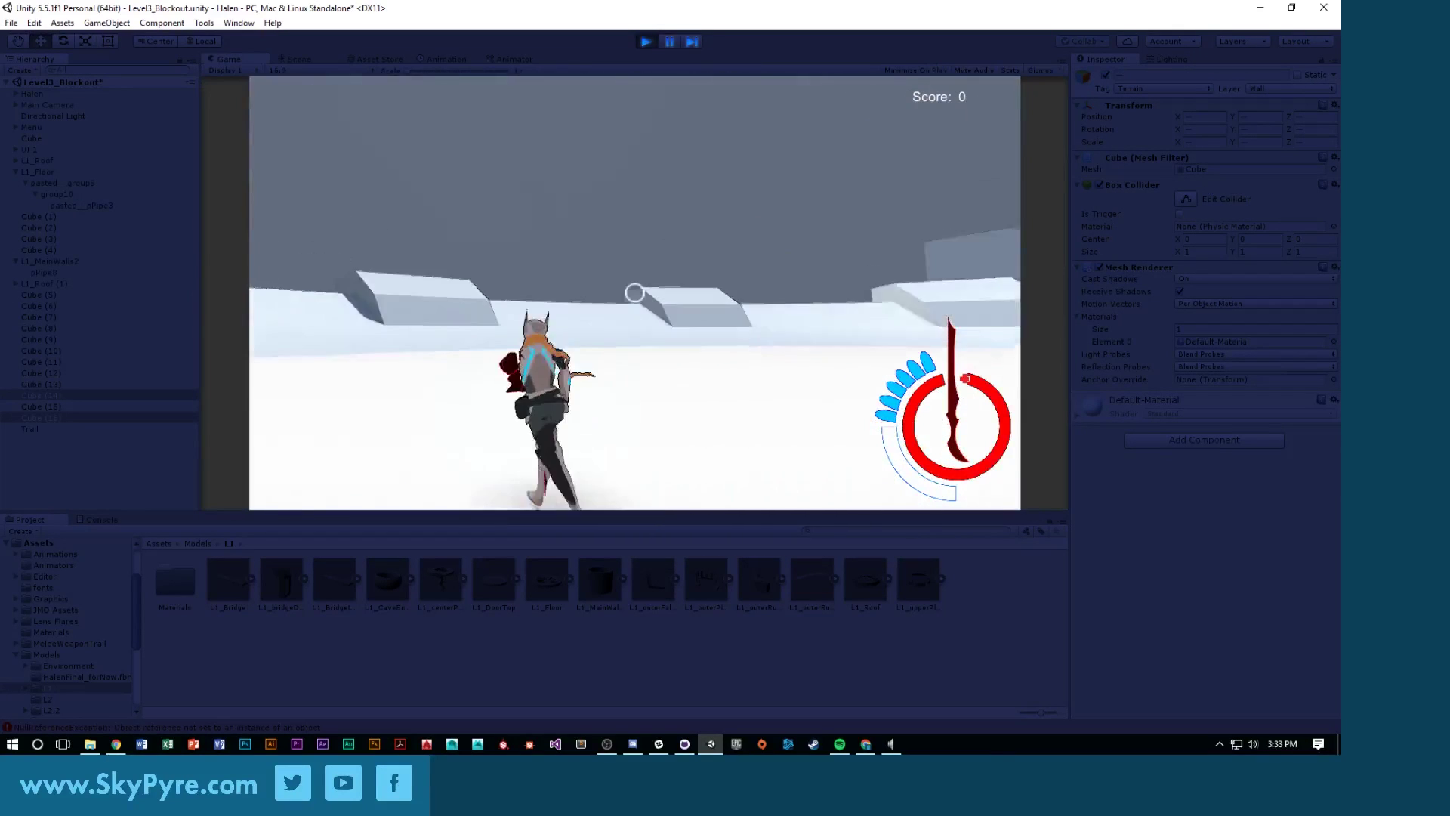
{"action": "key", "text": "space"}
{"action": "left_click", "coordinate": [635, 293]}
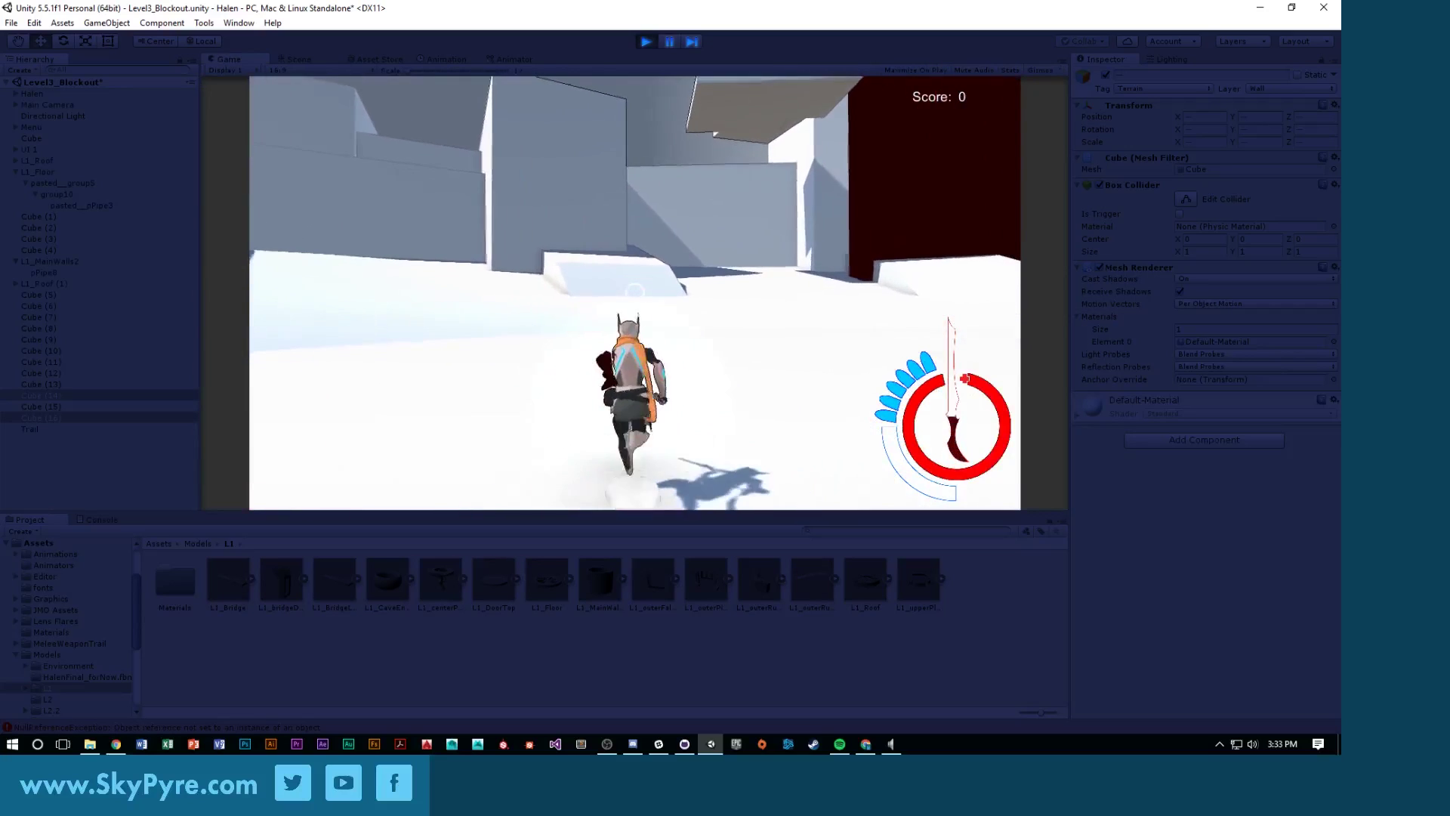
{"action": "key", "text": "space"}
{"action": "key", "text": "space"}
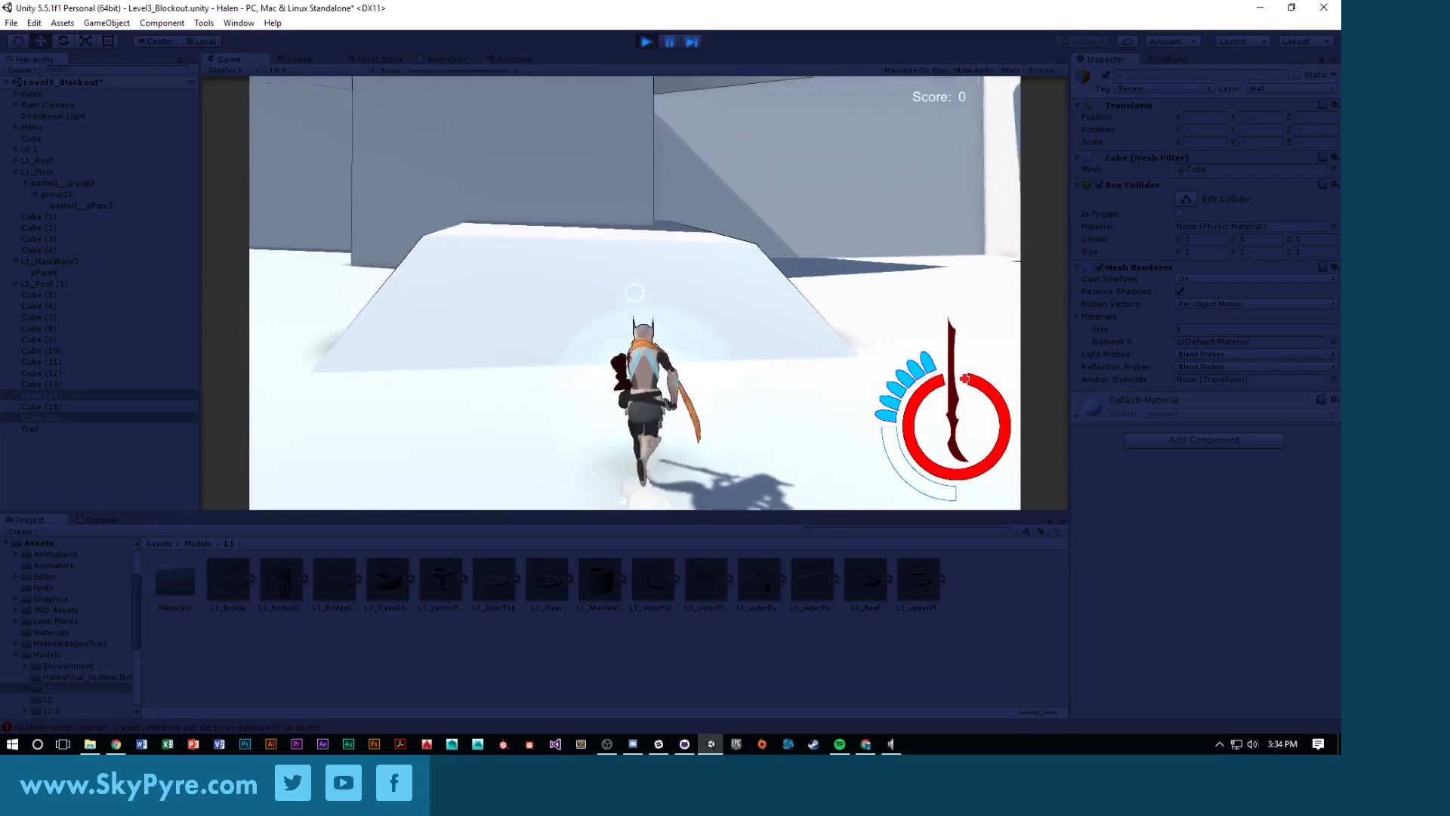
{"action": "key", "text": "space"}
{"action": "key", "text": "space"}
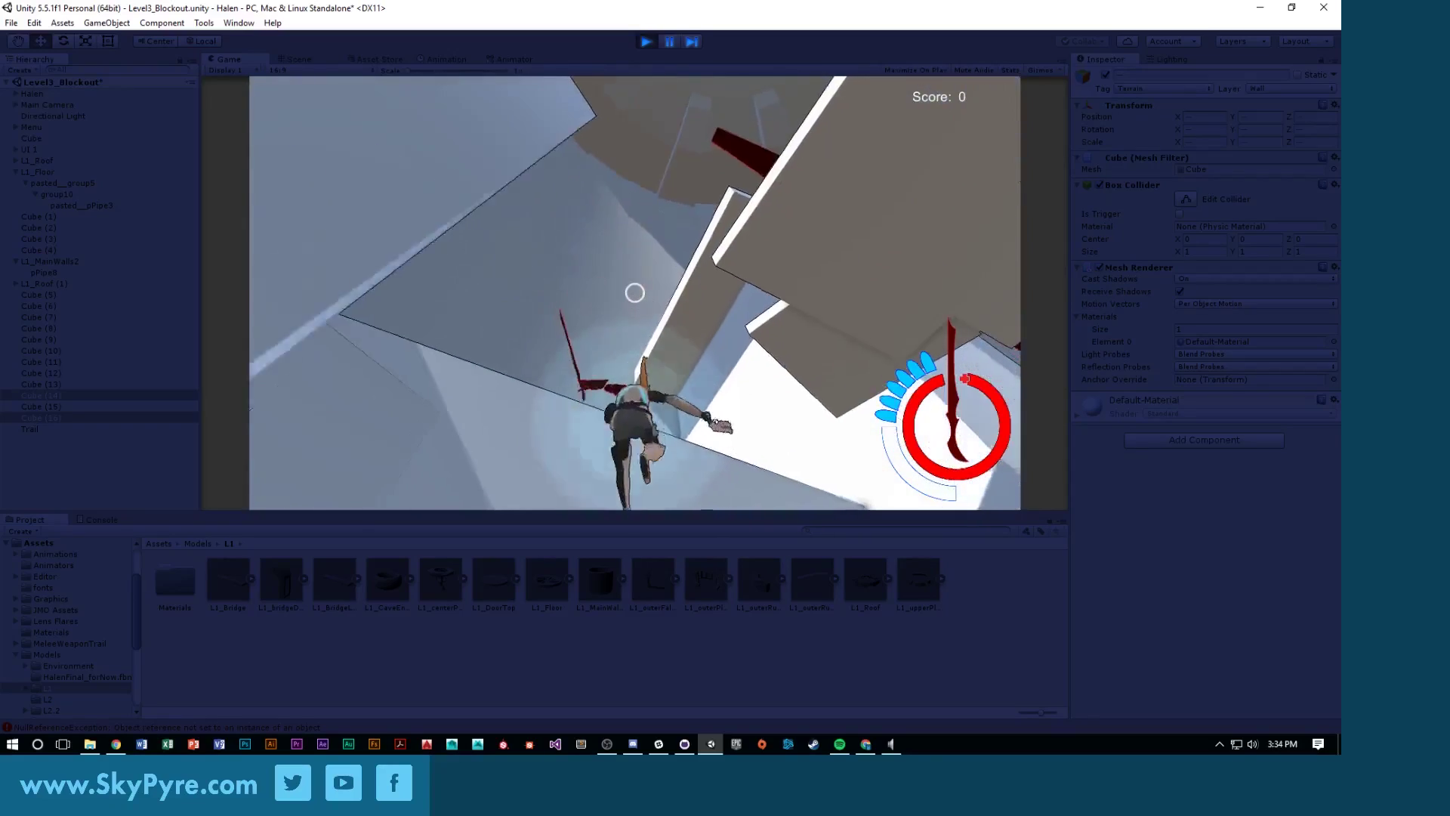
{"action": "left_click", "coordinate": [636, 293]}
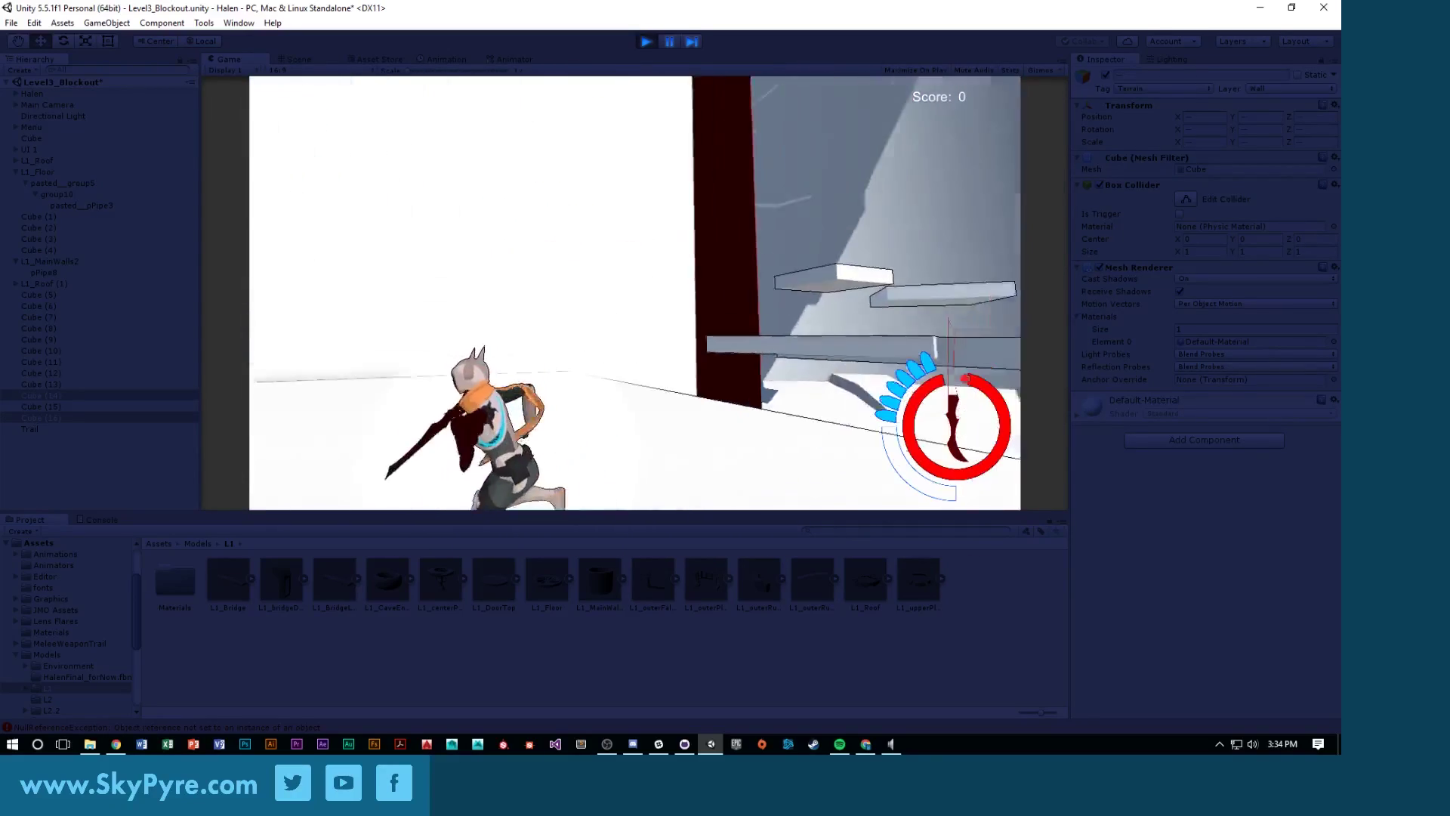
Play-test the route over the slabs beside the pillar and jump across to the relocated ledged slab
{"action": "key", "text": "space"}
{"action": "key", "text": "space"}
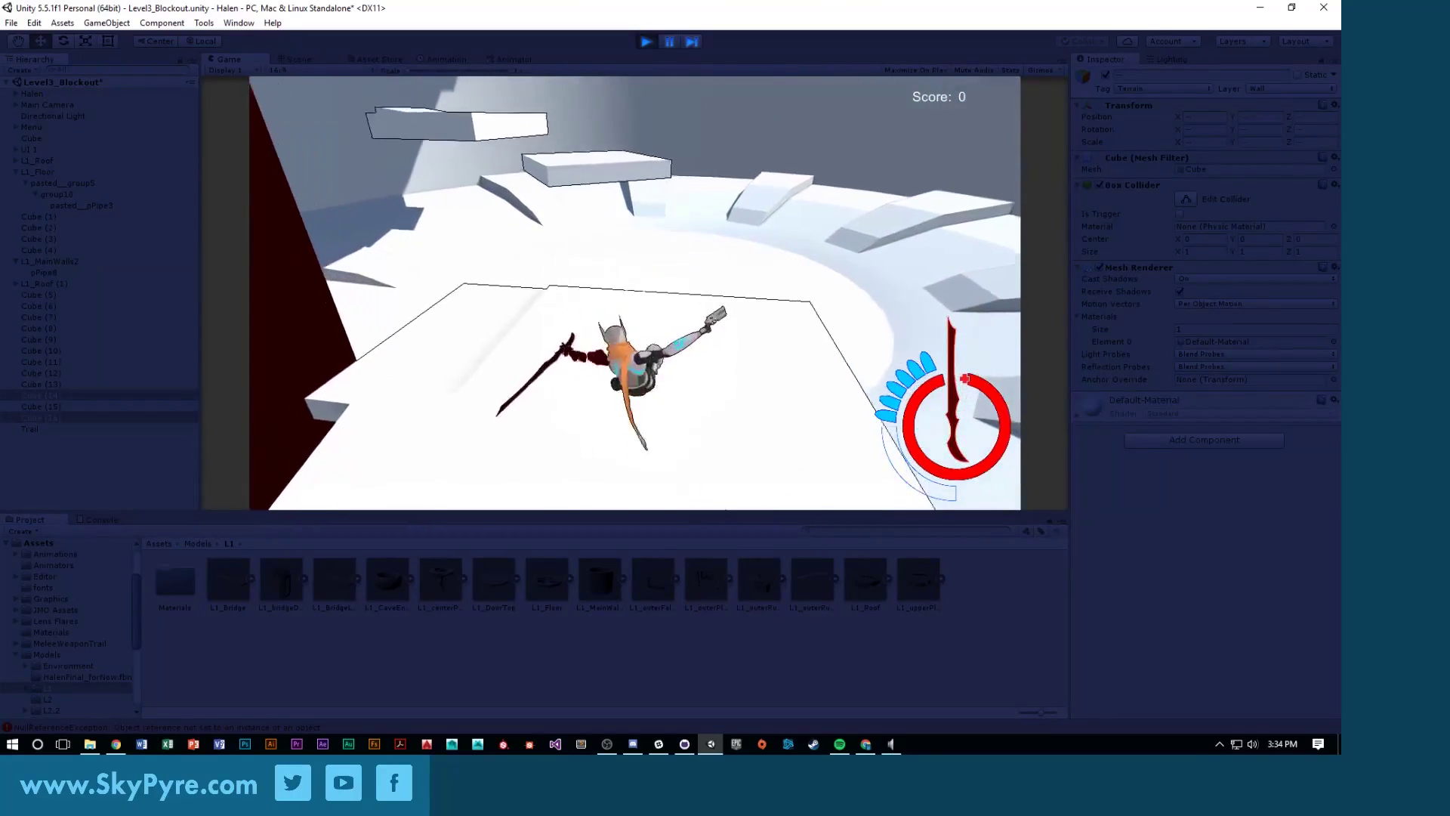
{"action": "key", "text": "space"}
{"action": "key", "text": "space"}
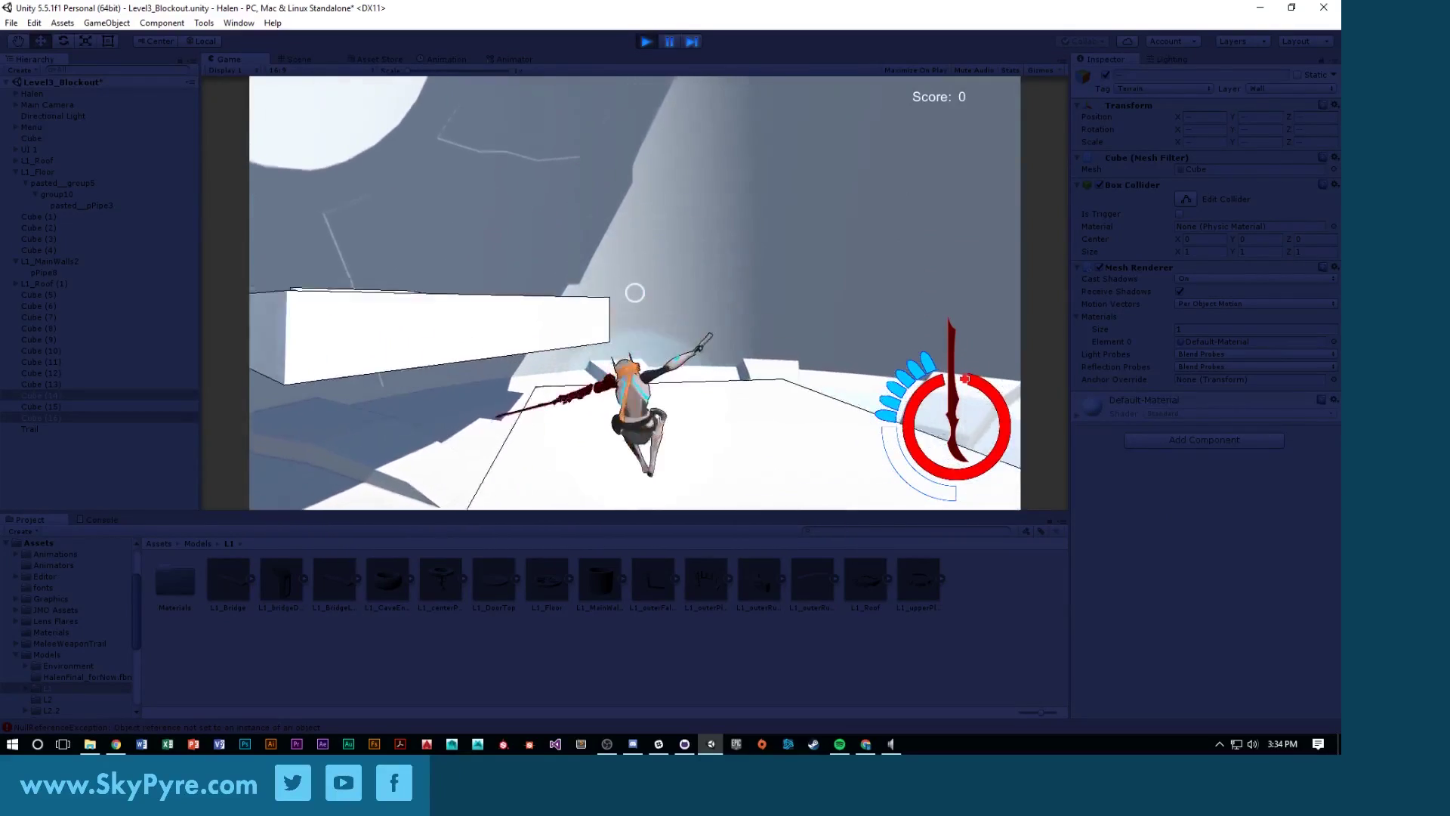
{"action": "key", "text": "space"}
{"action": "key", "text": "space"}
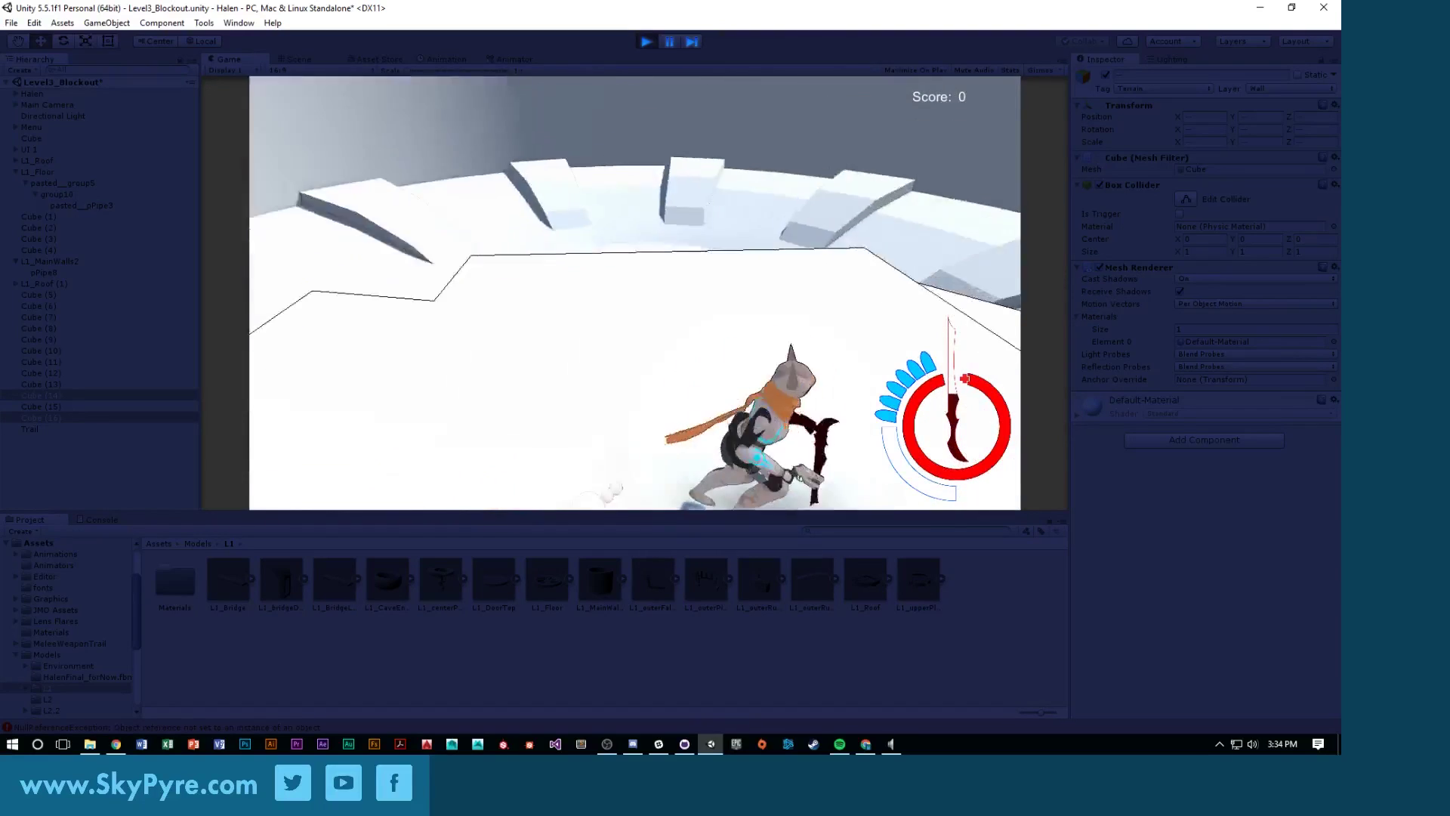
{"action": "key", "text": "w"}
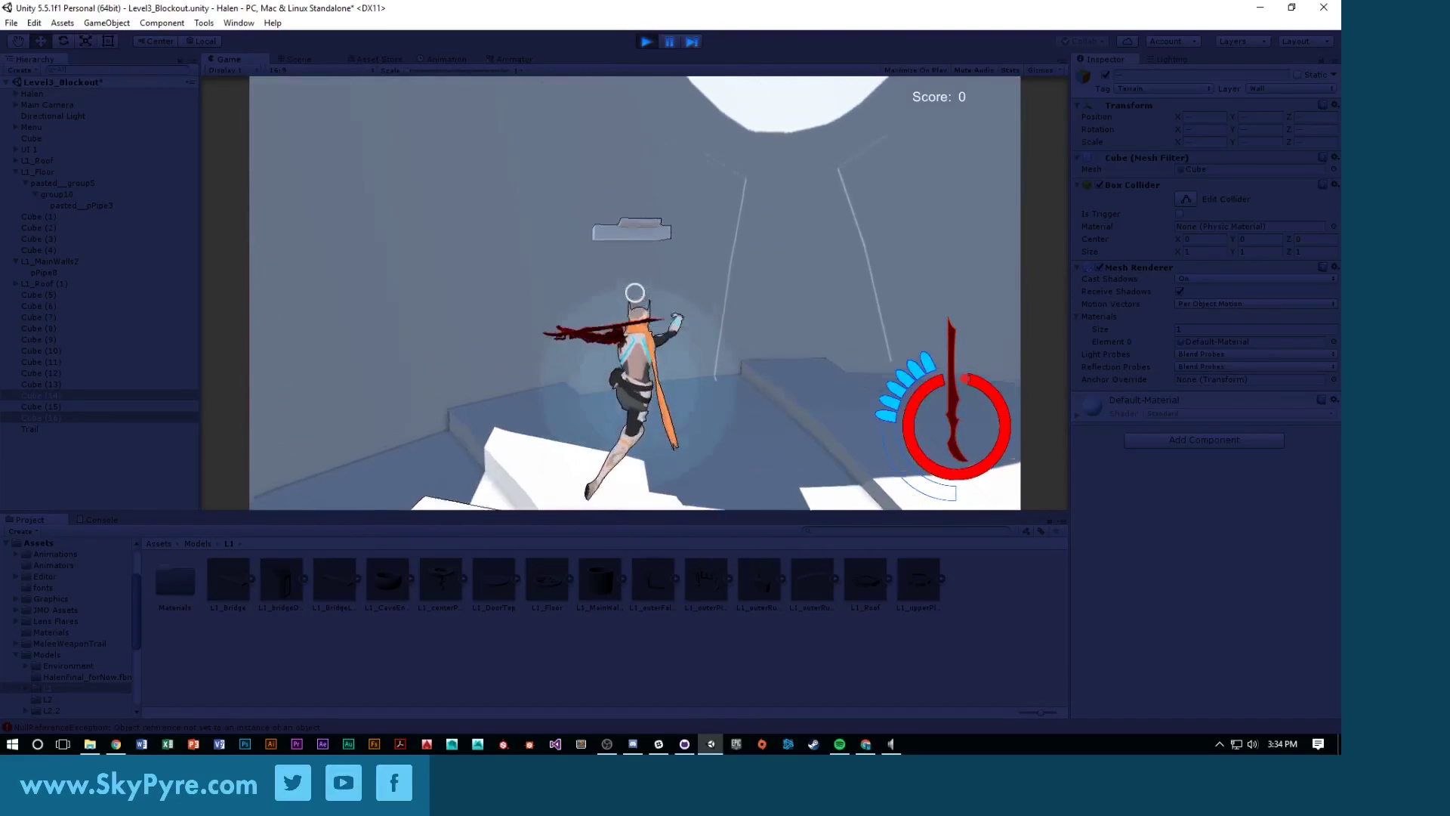
{"action": "key", "text": "space"}
{"action": "key", "text": "shift"}
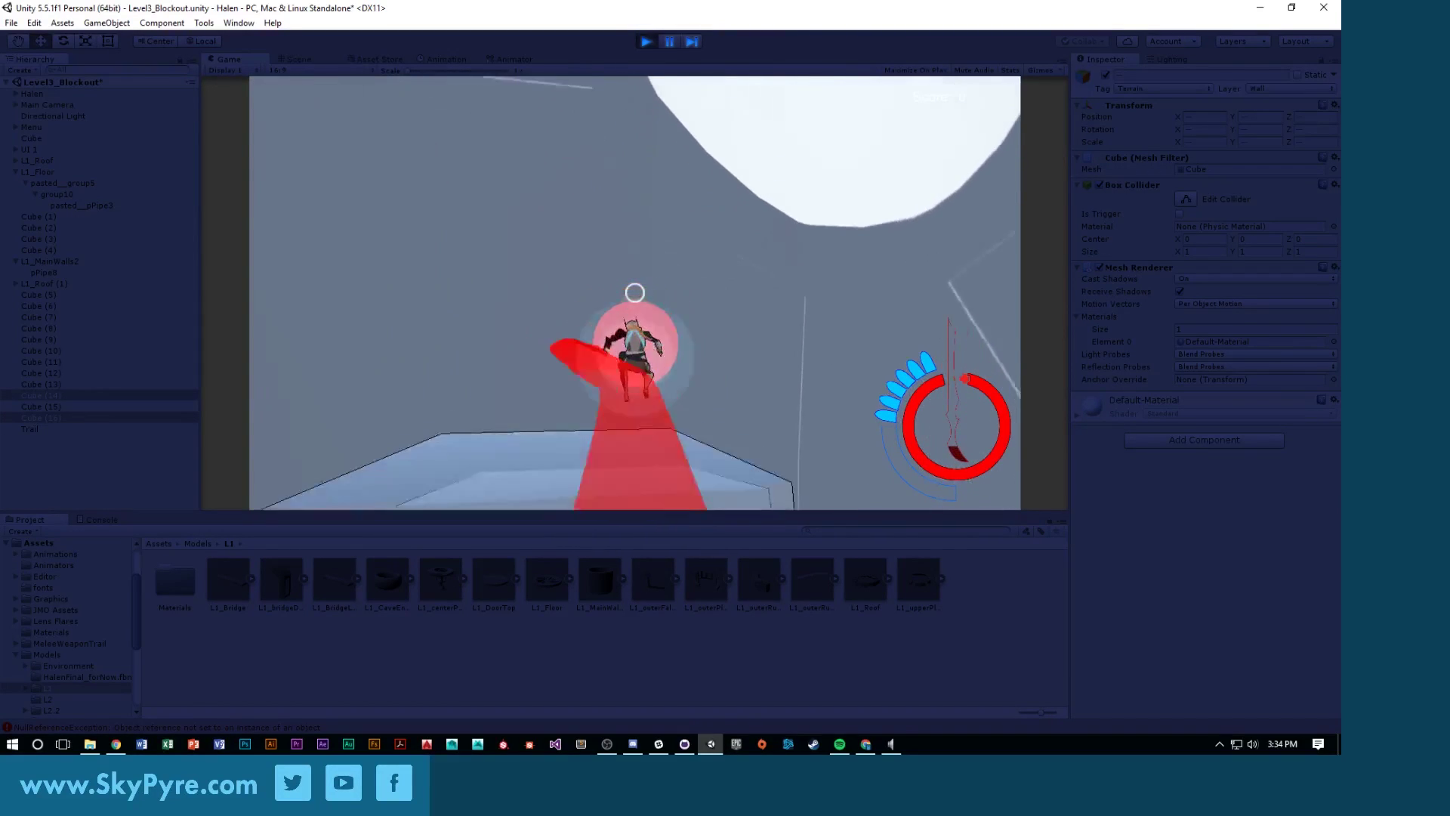
{"action": "key", "text": "w"}
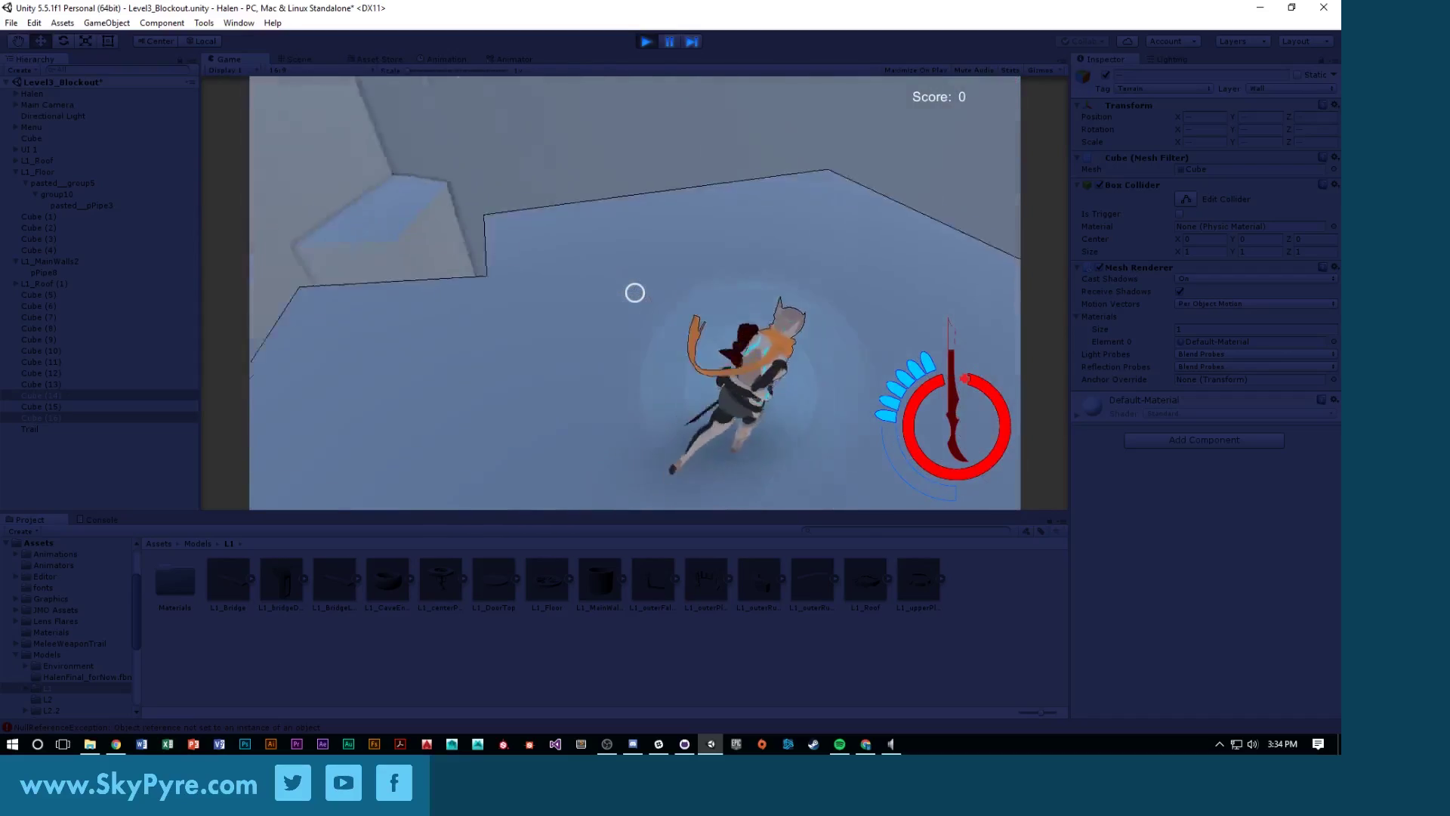
Test moving and shooting on top of the ledged slab, check its surroundings, and leave play mode
{"action": "key", "text": "w"}
{"action": "left_click", "coordinate": [635, 293]}
{"action": "left_click", "coordinate": [636, 293]}
{"action": "left_click", "coordinate": [635, 294]}
{"action": "left_click", "coordinate": [635, 293]}
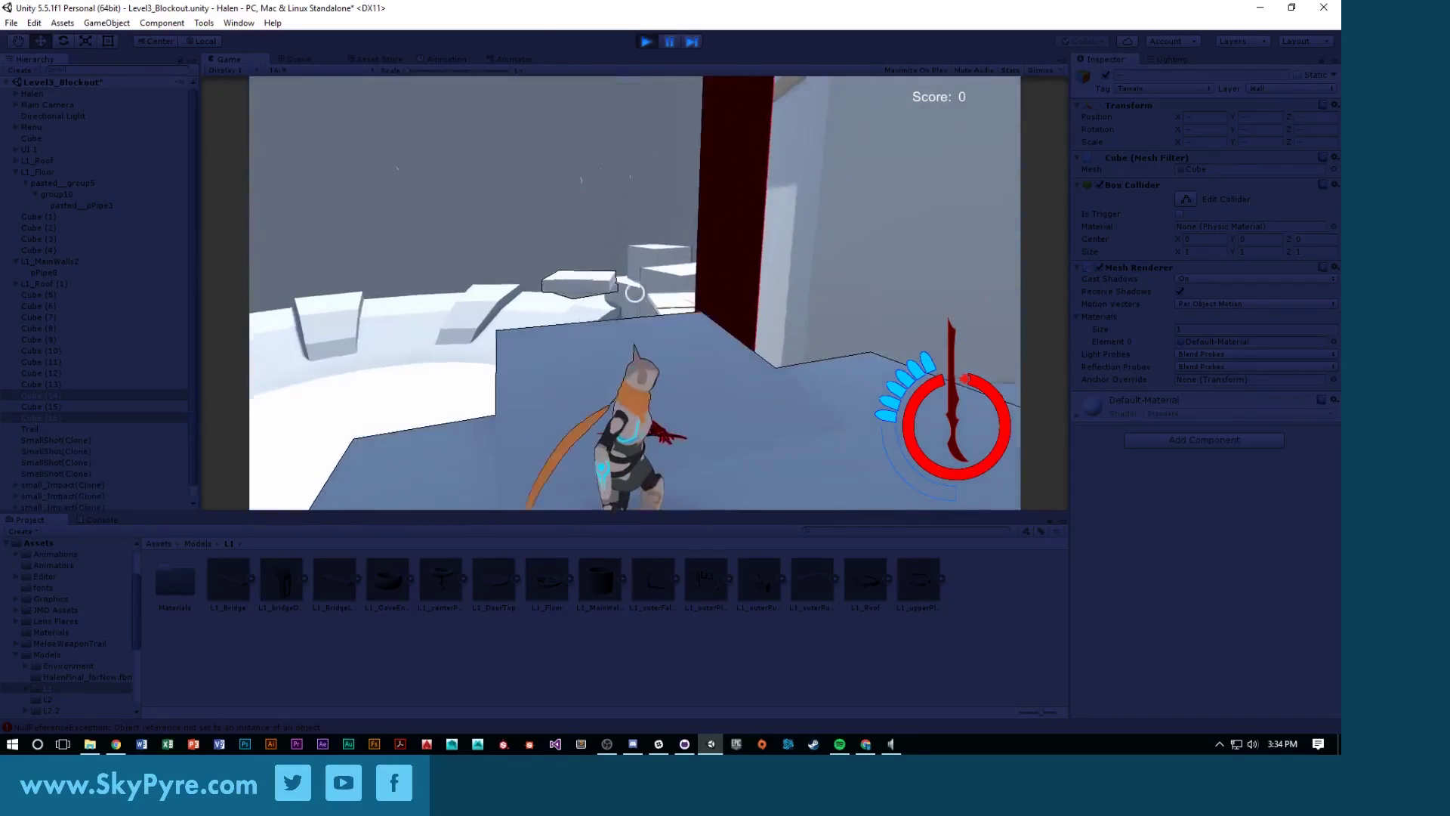
{"action": "key", "text": "s"}
{"action": "key", "text": "s"}
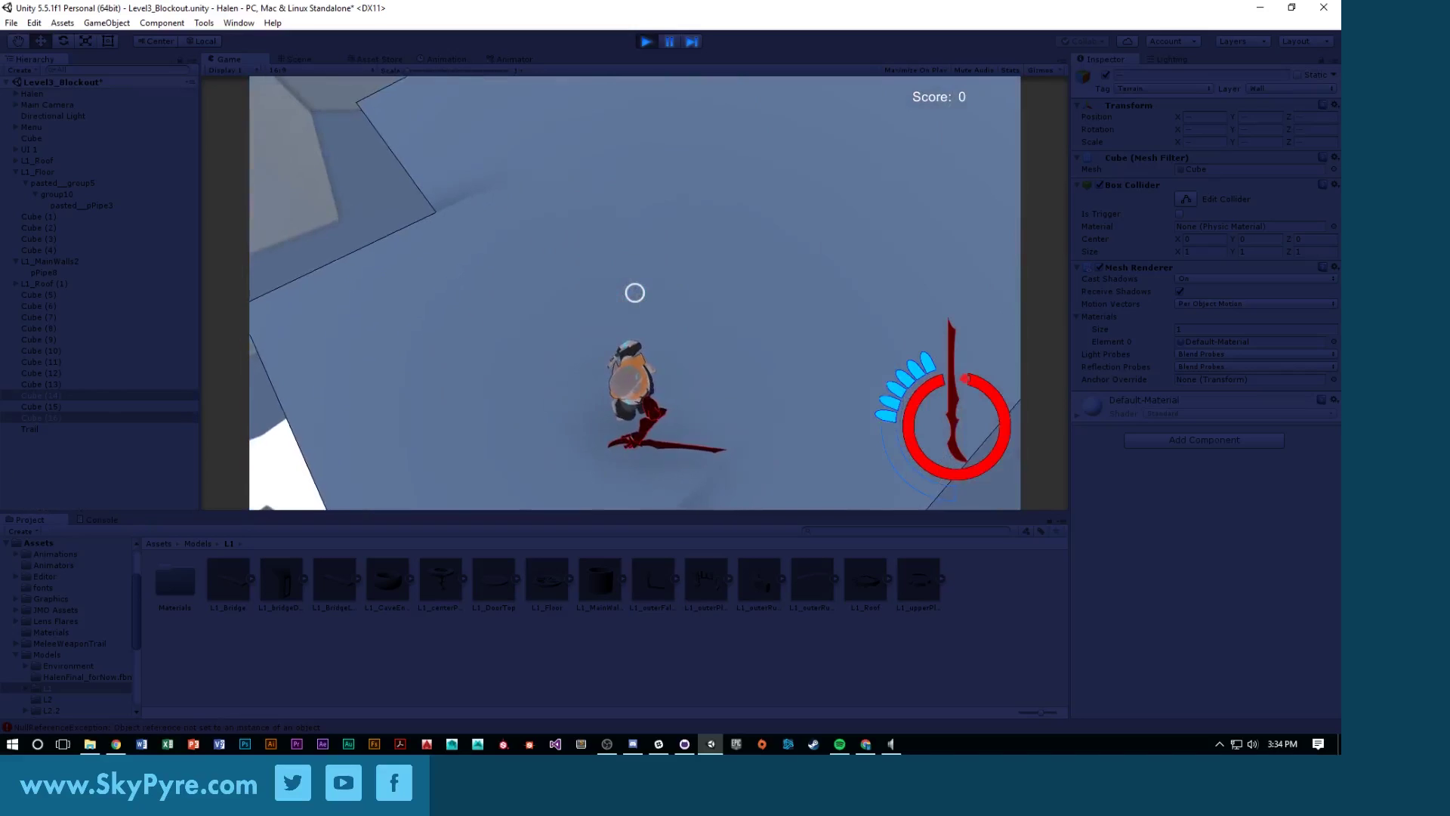
{"action": "key", "text": "w"}
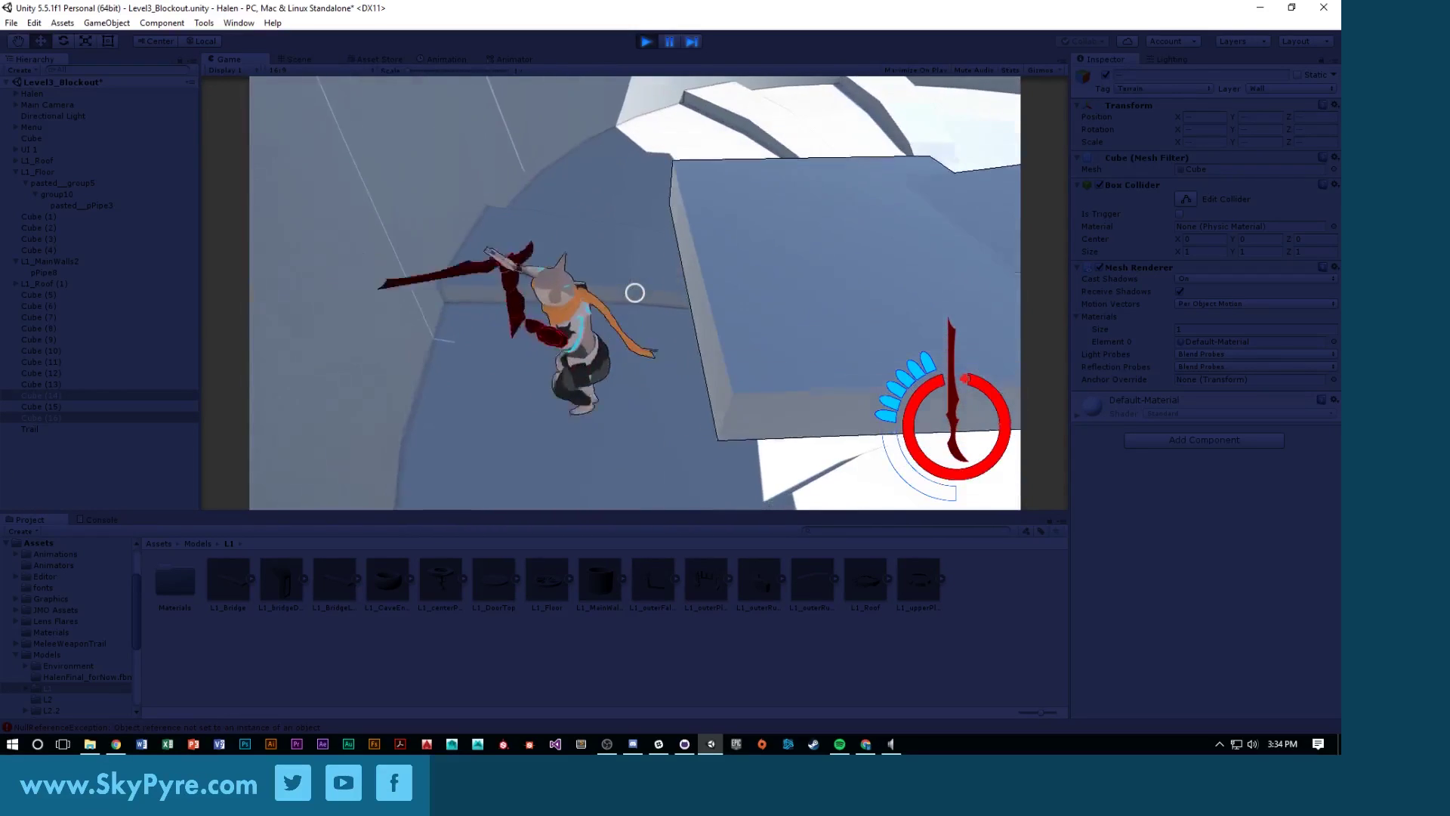
{"action": "key", "text": "Escape"}
{"action": "left_click", "coordinate": [648, 44]}
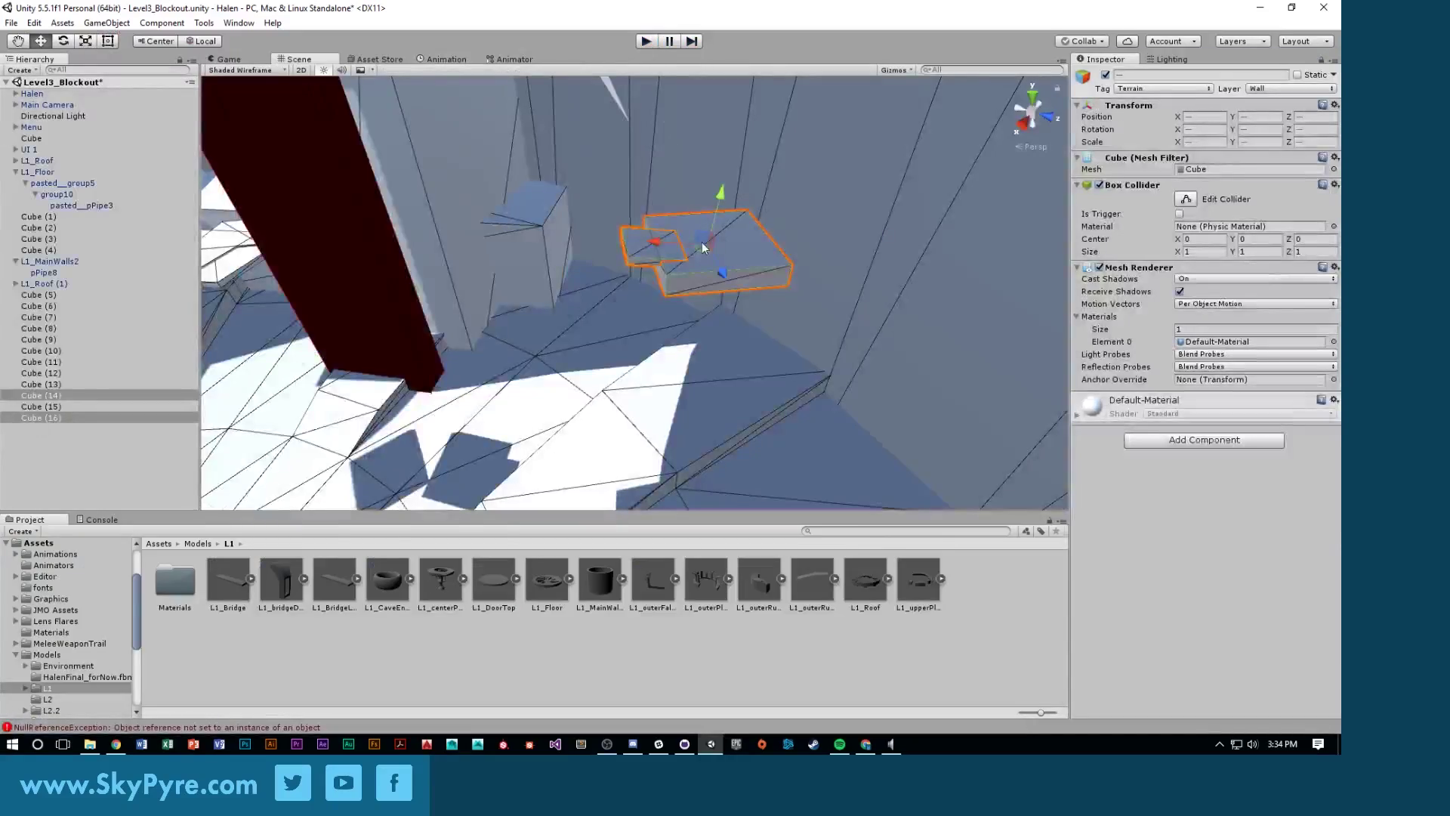
Add a slab copy beyond the ledged slab at about Y 37.7 and rotate it to about -98.1° around Y
{"action": "right_click_drag", "start_coordinate": [703, 243], "coordinate": [651, 293]}
{"action": "left_click_drag", "start_coordinate": [654, 287], "coordinate": [621, 295], "text": "alt"}
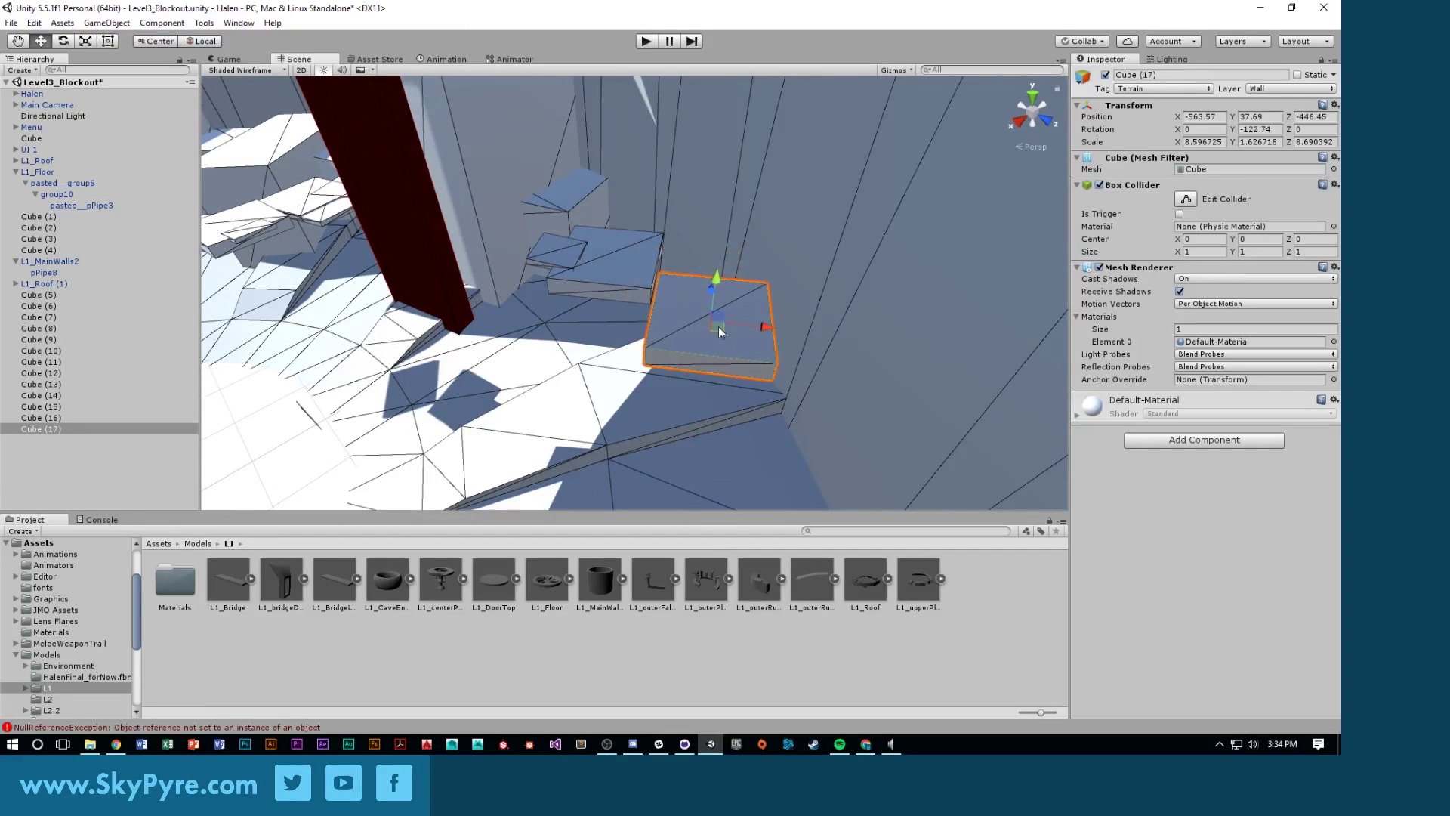
{"action": "key", "text": "e"}
{"action": "left_click_drag", "start_coordinate": [719, 327], "coordinate": [686, 371]}
{"action": "mouse_move", "coordinate": [686, 372]}
{"action": "right_mouse_down"}
{"action": "mouse_move", "coordinate": [401, 360]}
{"action": "mouse_move", "coordinate": [663, 329]}
{"action": "mouse_move", "coordinate": [680, 343]}
{"action": "right_mouse_up"}
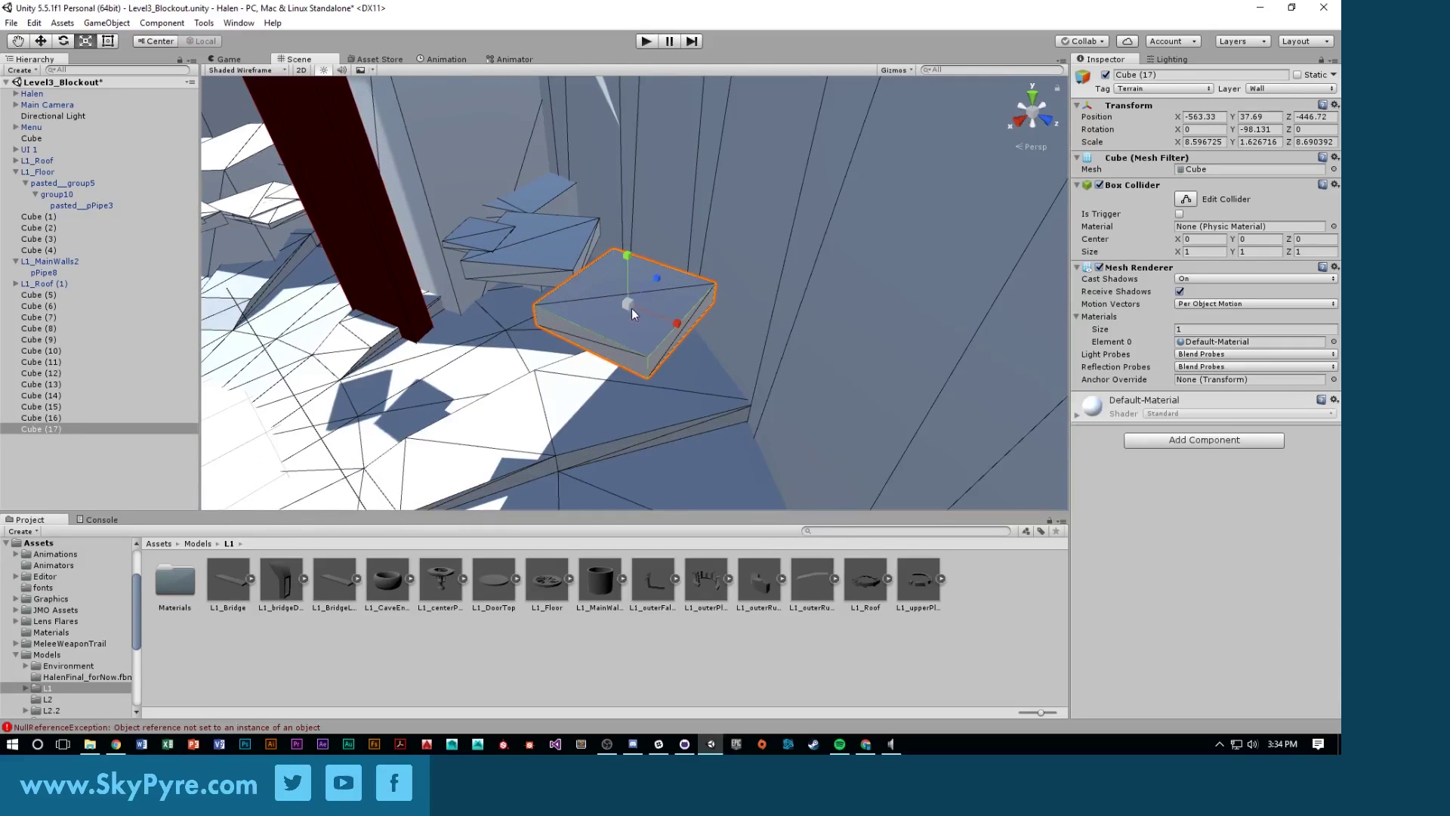
Scale the new slab up to about 13.5 × 2.6 × 13.7, then lower and shift it into position beside the ledged slab
{"action": "left_click_drag", "start_coordinate": [628, 305], "coordinate": [559, 249]}
{"action": "key", "text": "w"}
{"action": "right_click_drag", "start_coordinate": [559, 248], "coordinate": [498, 243]}
{"action": "key", "text": "a"}
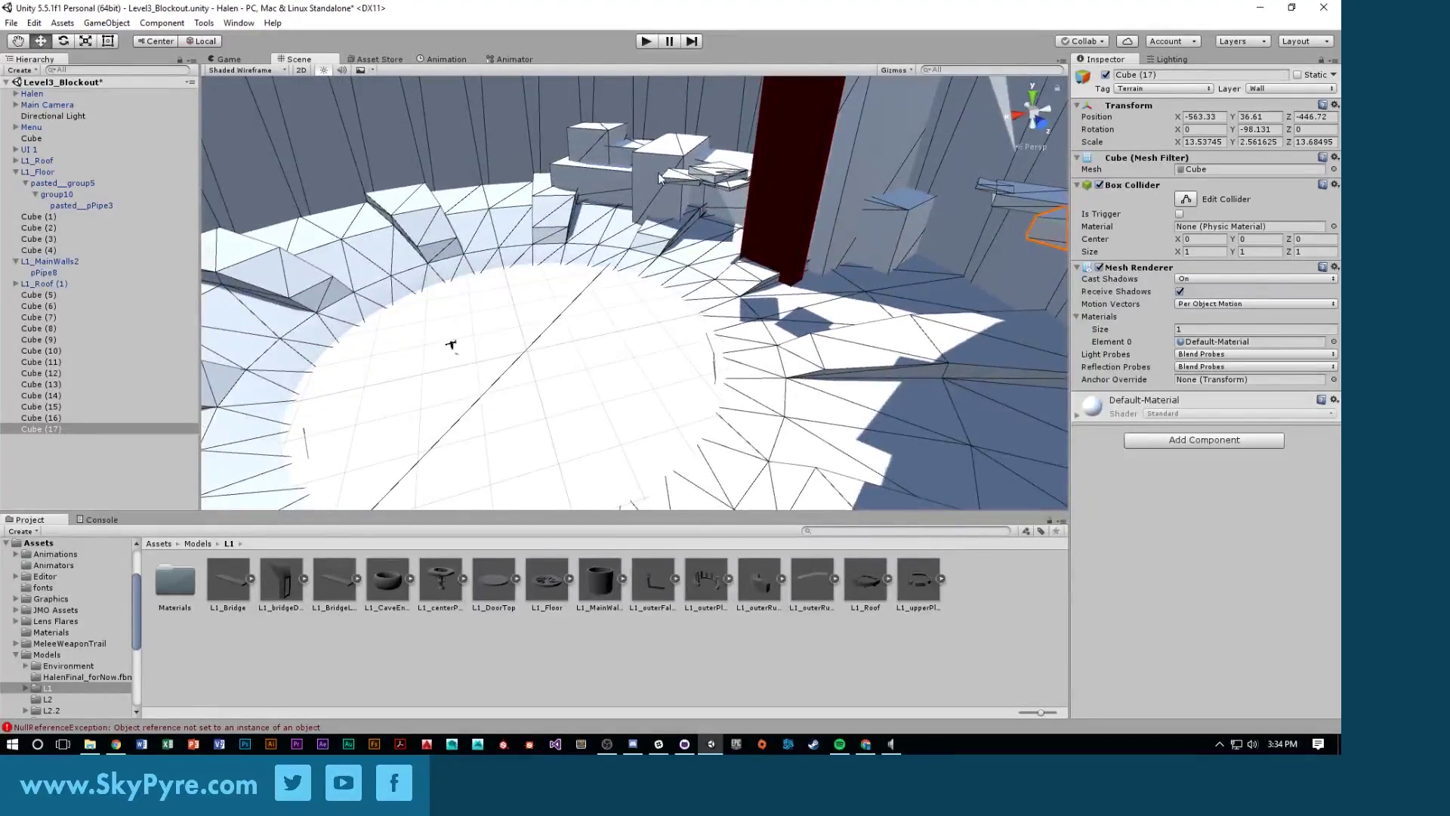
{"action": "left_click_drag", "start_coordinate": [568, 323], "coordinate": [688, 322], "text": "alt"}
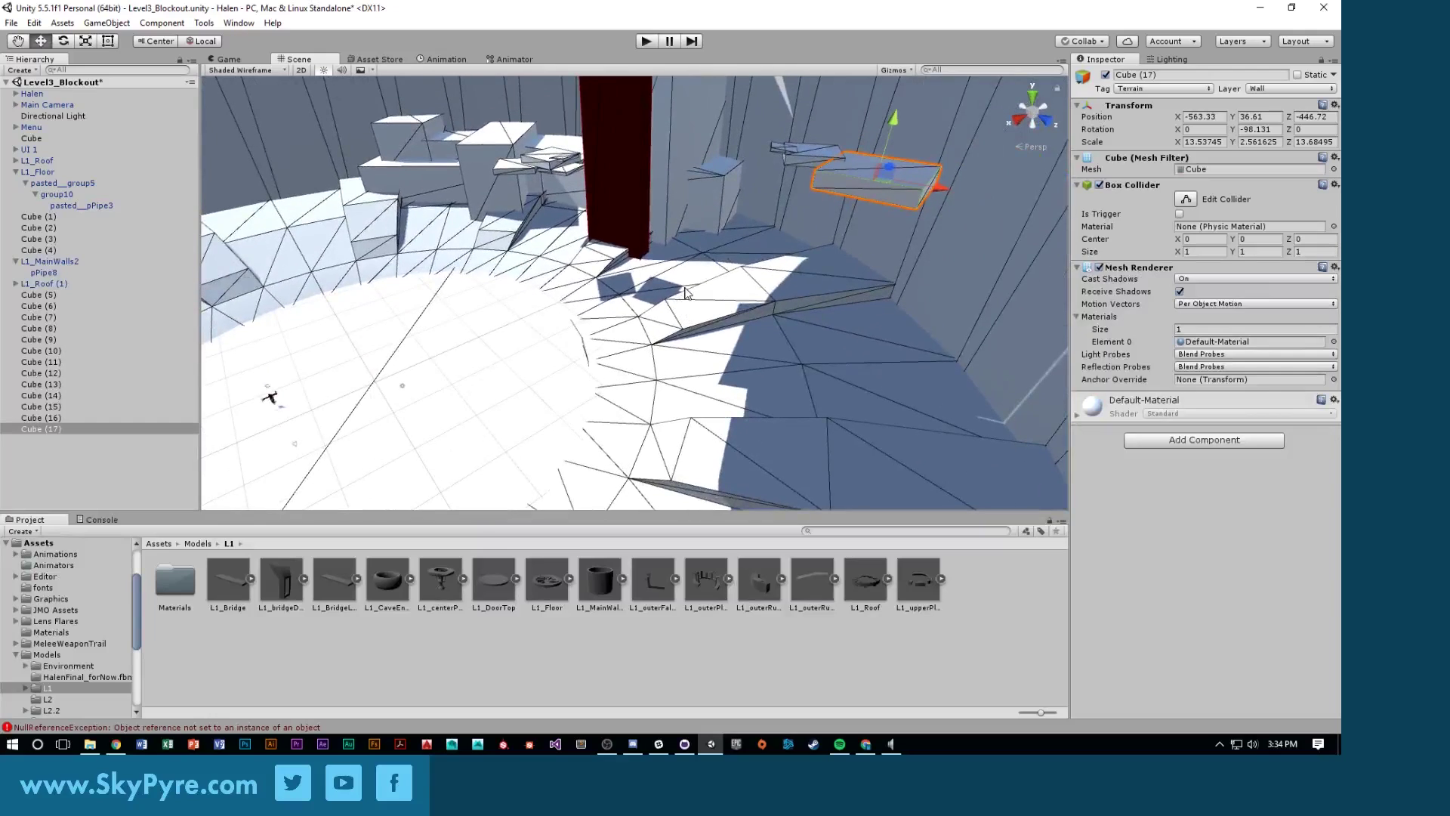
{"action": "key", "text": "f"}
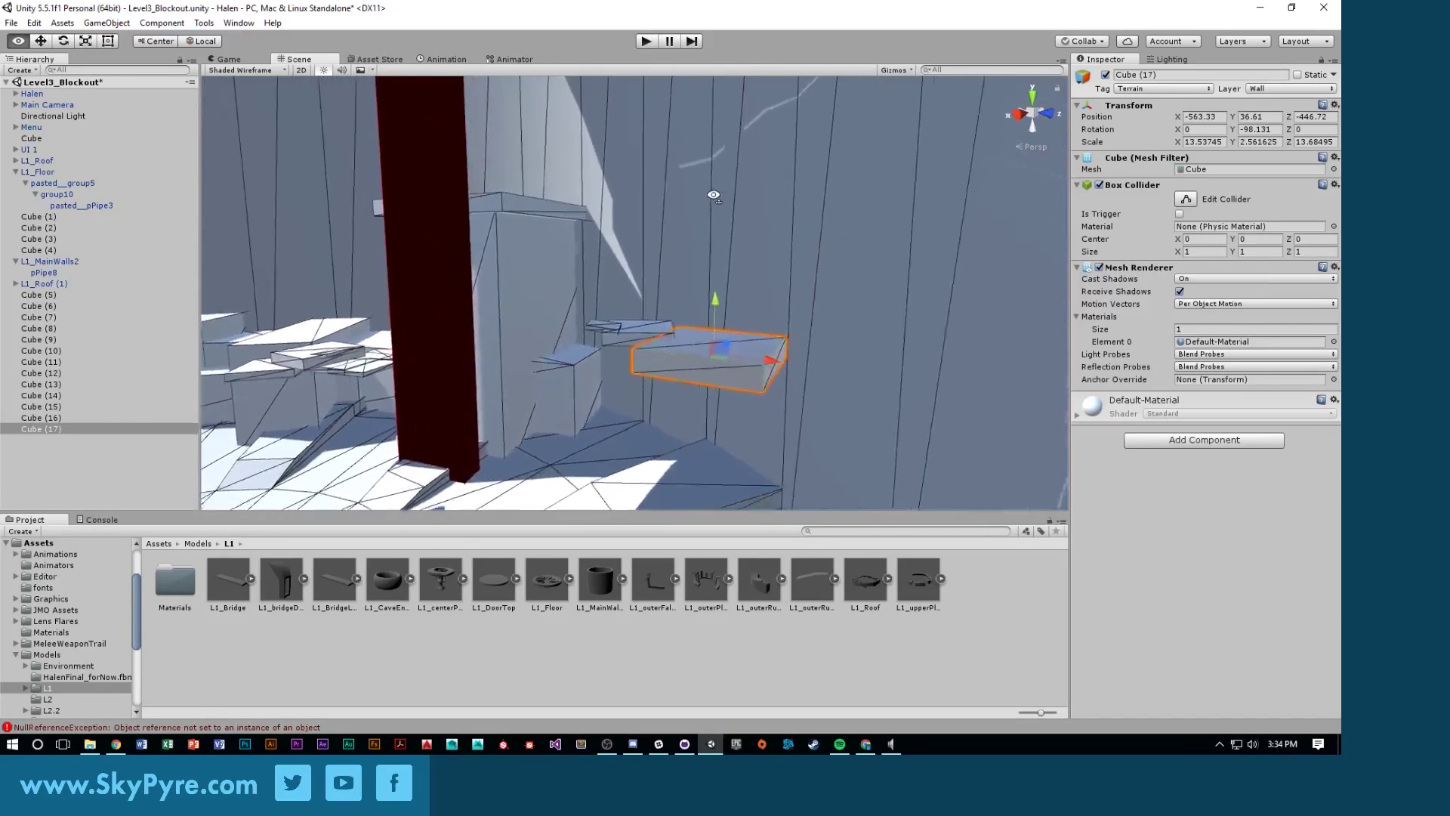
{"action": "left_click_drag", "start_coordinate": [633, 291], "coordinate": [657, 299]}
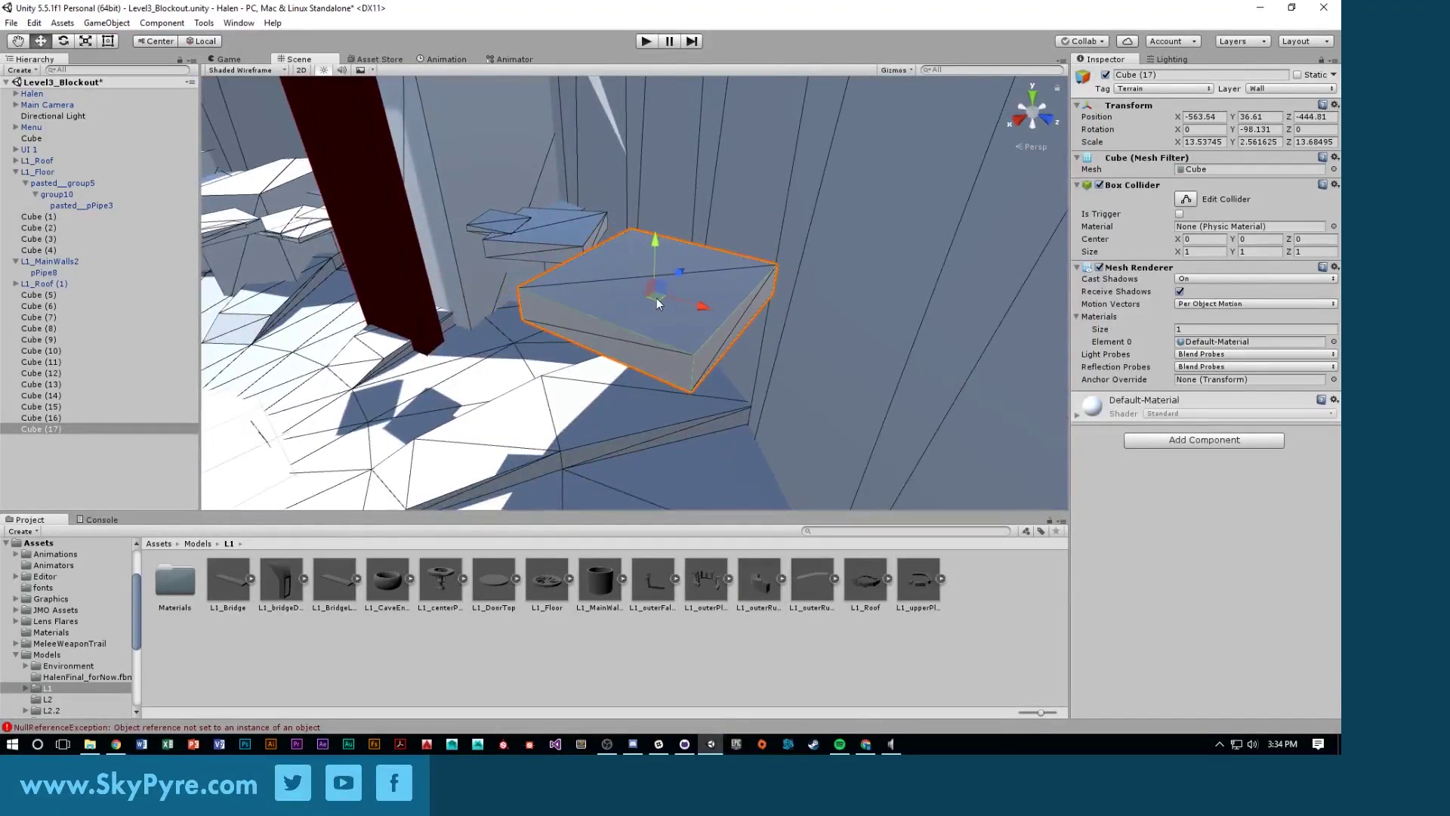
{"action": "left_click_drag", "start_coordinate": [655, 242], "coordinate": [654, 256]}
Duplicate the enlarged slab toward the wall, rotate the copy to about -58.9° around Y, and stretch it into a block about 17.9 high
{"action": "right_click_drag", "start_coordinate": [578, 320], "coordinate": [655, 308]}
{"action": "key", "text": "w"}
{"action": "left_click_drag", "start_coordinate": [655, 307], "coordinate": [706, 302], "text": "alt"}
{"action": "key", "text": "e"}
{"action": "key", "text": "r"}
{"action": "left_click_drag", "start_coordinate": [782, 237], "coordinate": [816, 706]}
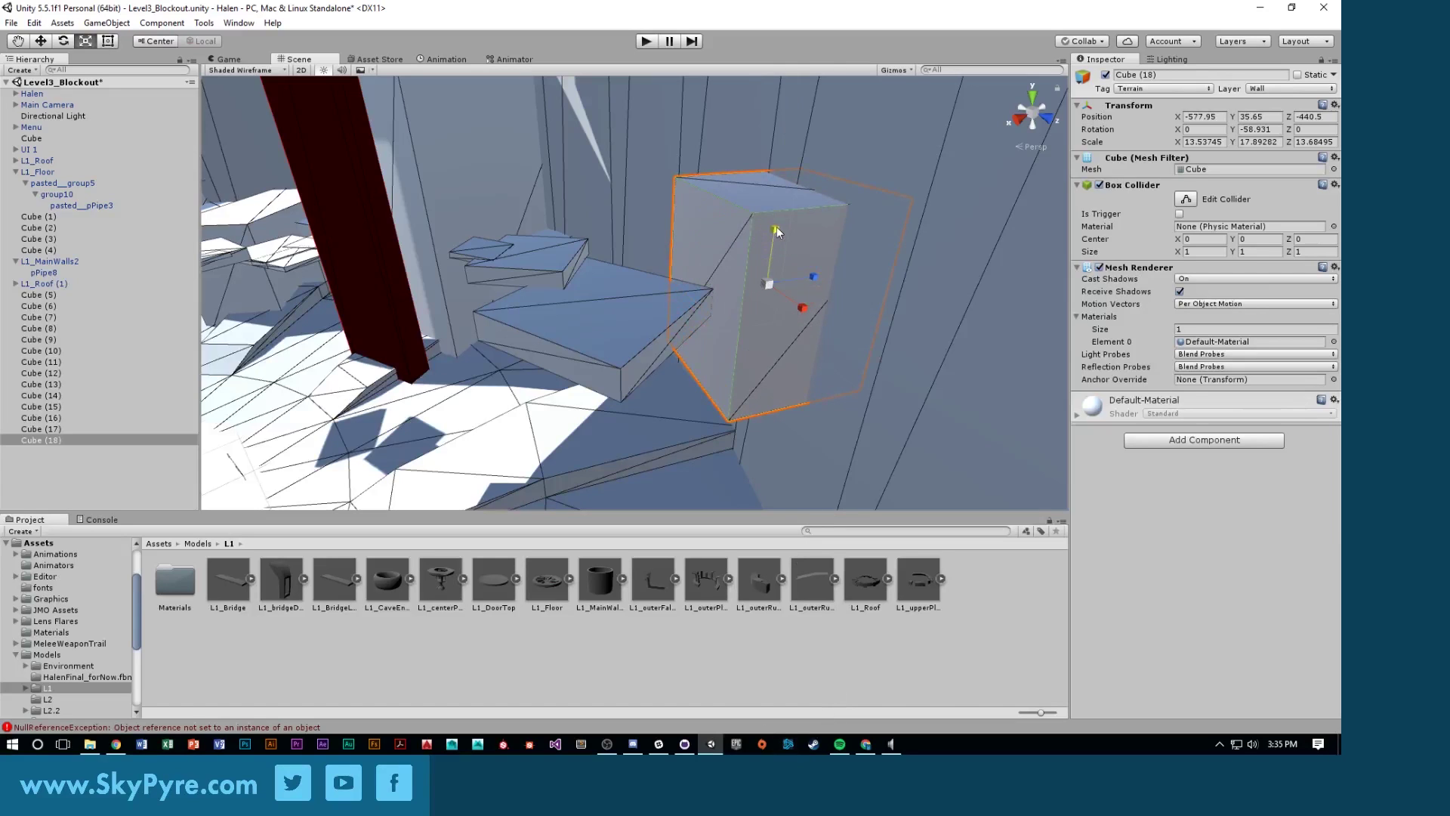
Lower the block beside the wall to about Y 29.6 and adjust its height scale to about 17.5
{"action": "left_click_drag", "start_coordinate": [776, 227], "coordinate": [683, 344]}
{"action": "key", "text": "w"}
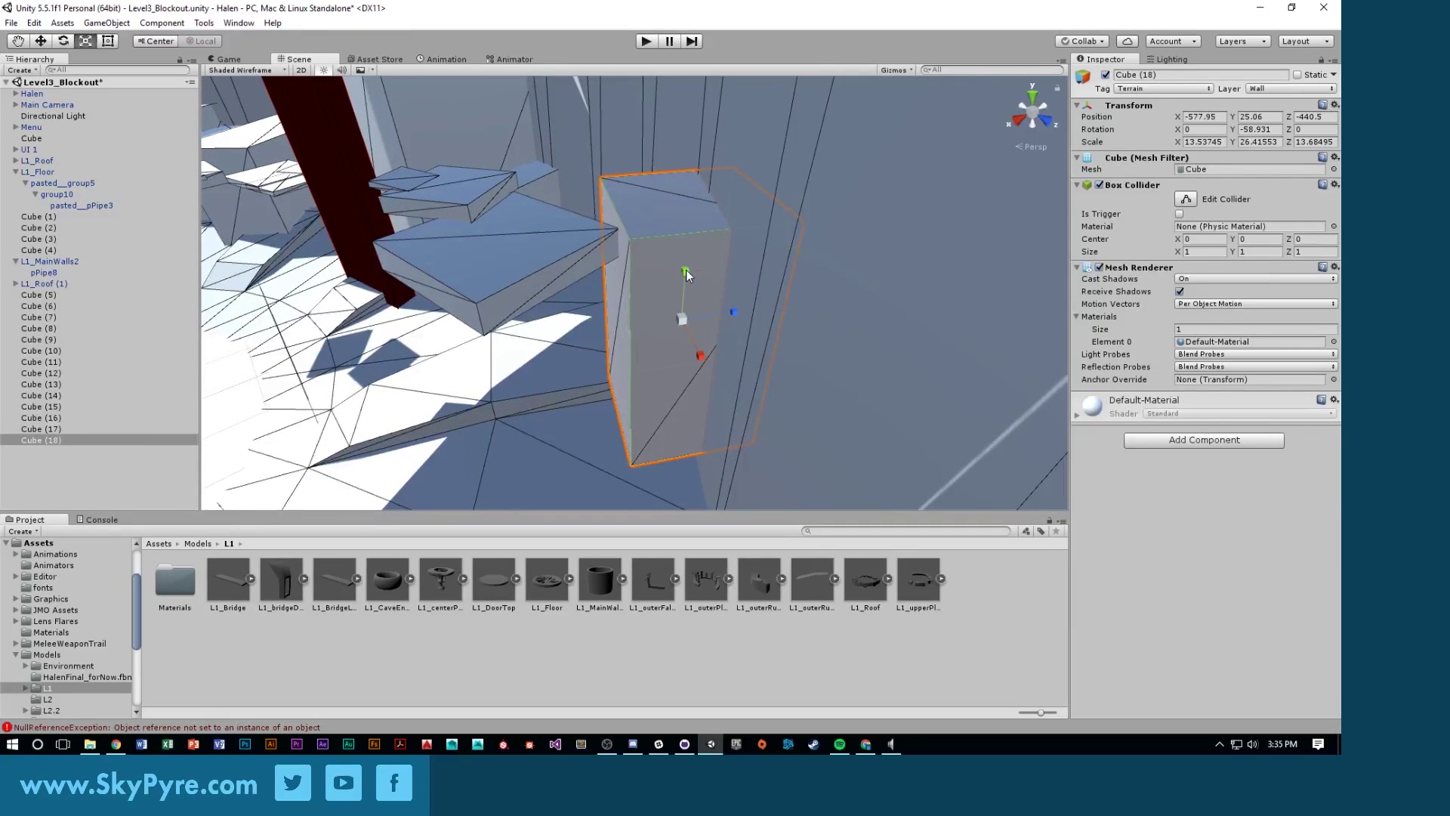
{"action": "left_click_drag", "start_coordinate": [686, 275], "coordinate": [689, 198]}
{"action": "key", "text": "w"}
{"action": "key", "text": "r"}
{"action": "key", "text": "w"}
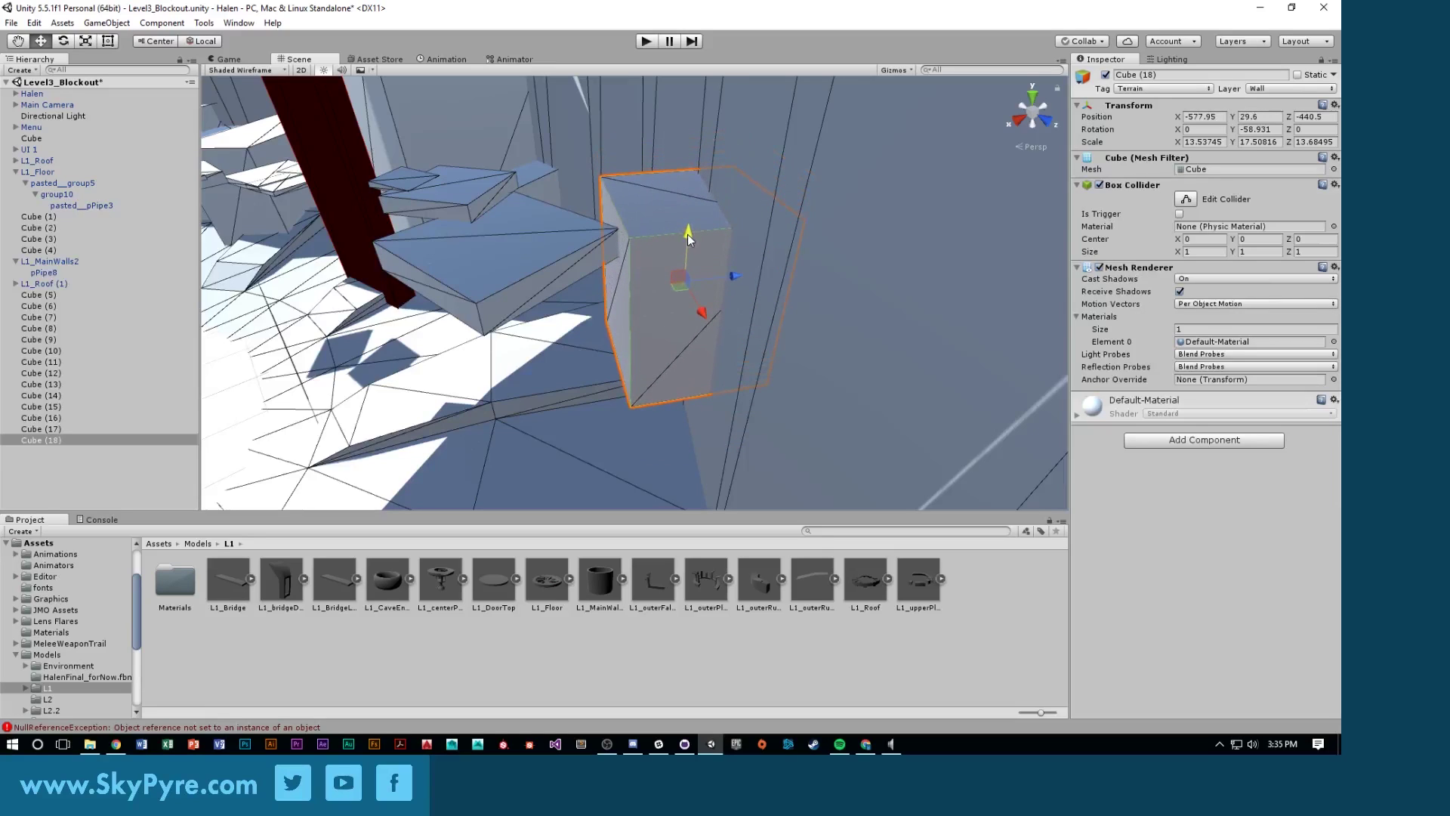
Move the block behind the slabs to about X -581.7, Y 27.6, Z -450.8 and enlarge it to about 19.8 × 19.8 × 20
{"action": "left_click_drag", "start_coordinate": [686, 284], "coordinate": [637, 261]}
{"action": "key", "text": "w"}
{"action": "right_click_drag", "start_coordinate": [668, 343], "coordinate": [844, 402]}
{"action": "left_click_drag", "start_coordinate": [843, 403], "coordinate": [826, 383], "text": "alt"}
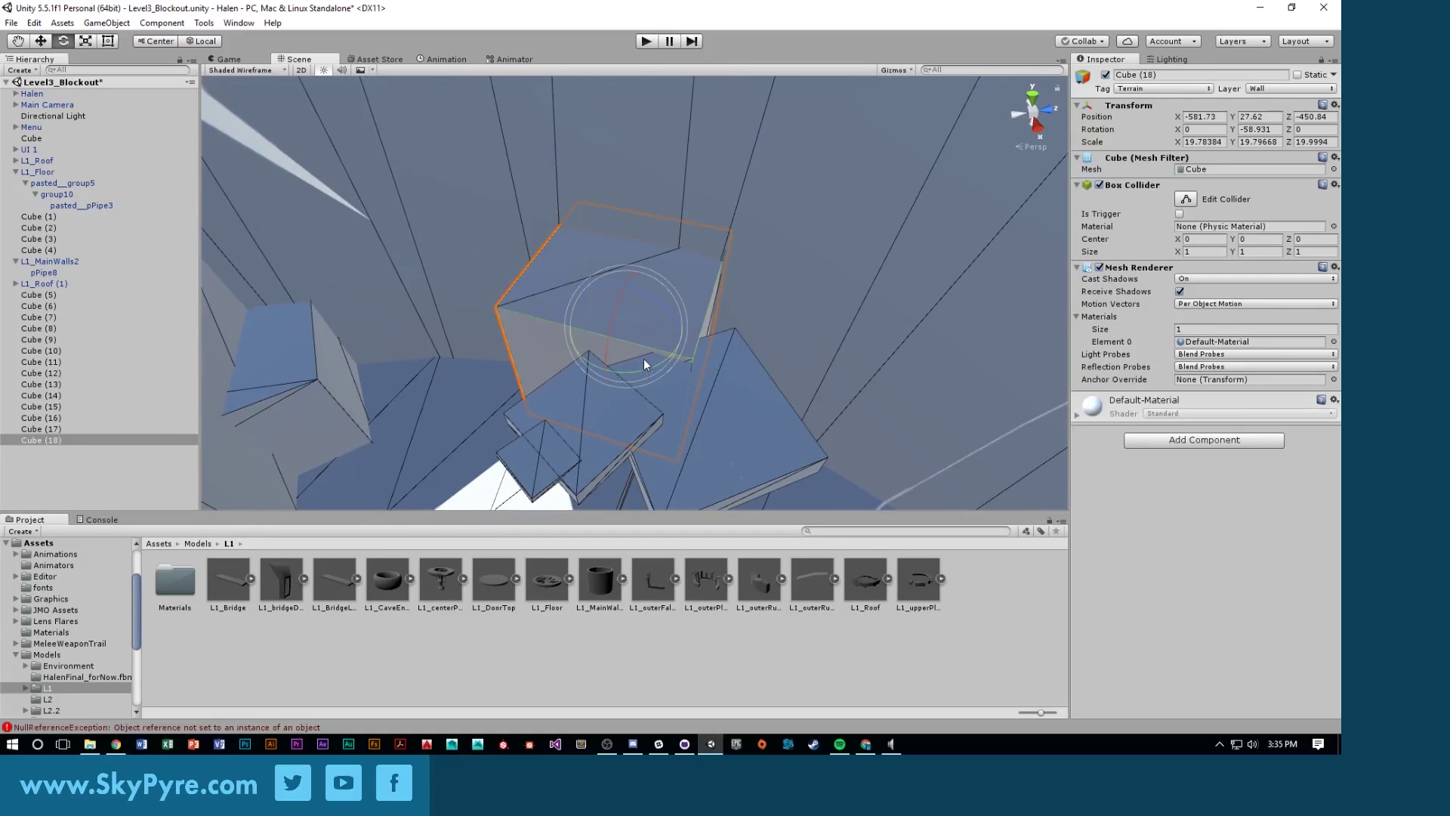
Rotate the block to about -75.1° around Y, enlarge it to about 22.8 × 22.8 × 23, and lower it to about Y 26
{"action": "left_click_drag", "start_coordinate": [653, 368], "coordinate": [686, 368]}
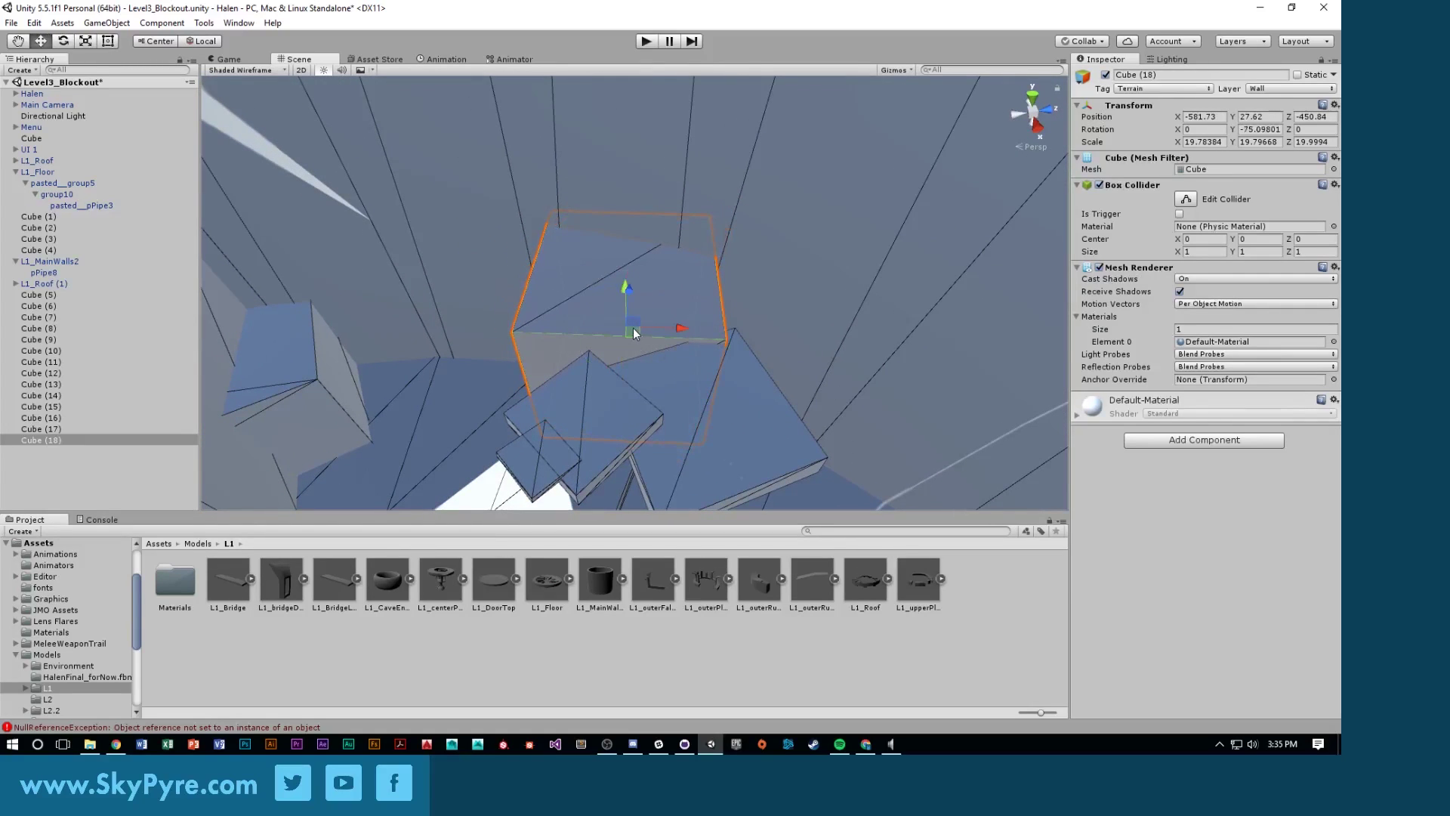
{"action": "left_click_drag", "start_coordinate": [628, 325], "coordinate": [639, 258]}
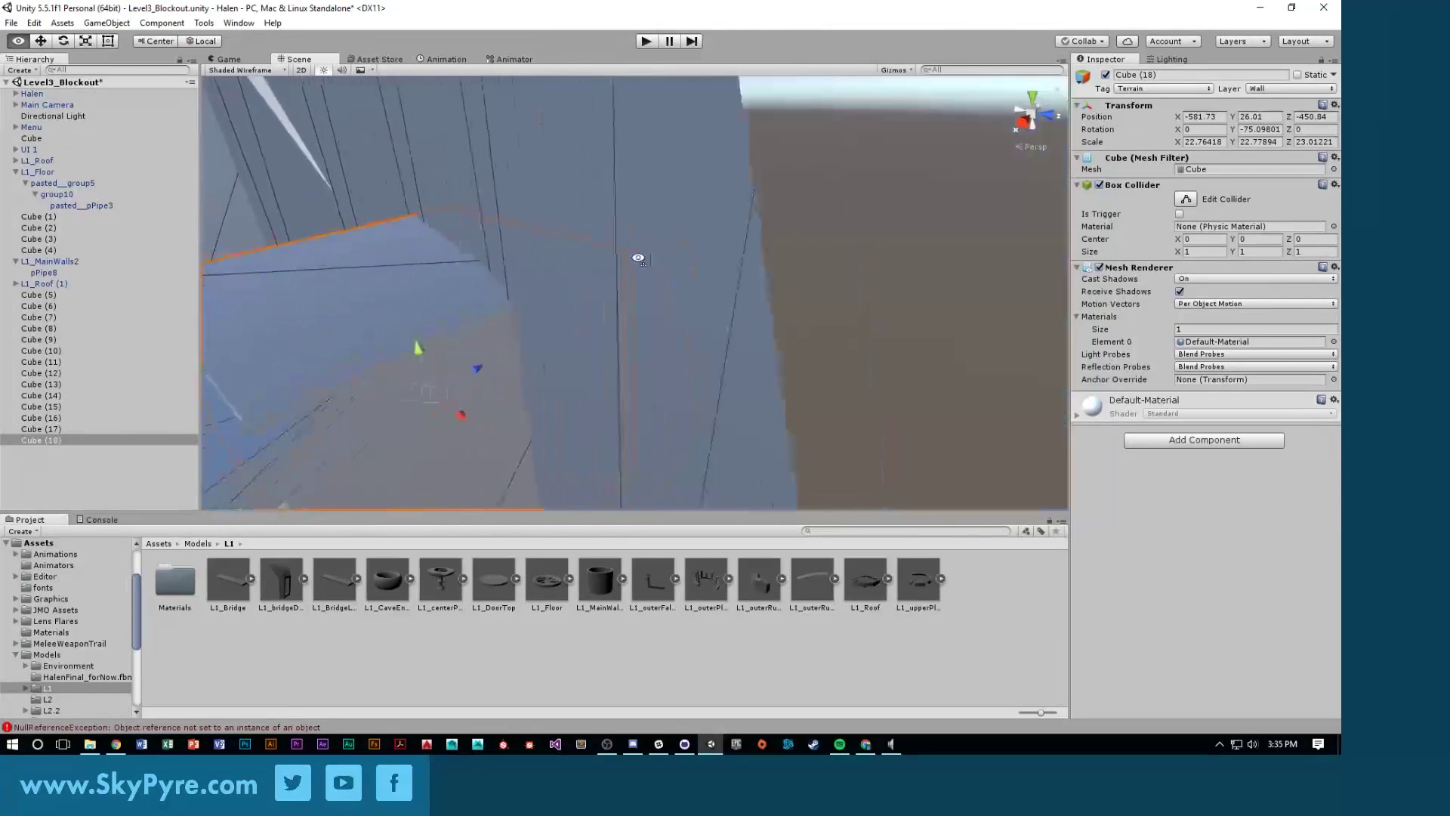
{"action": "right_click_drag", "start_coordinate": [638, 259], "coordinate": [604, 259]}
{"action": "left_click", "coordinate": [638, 255]}
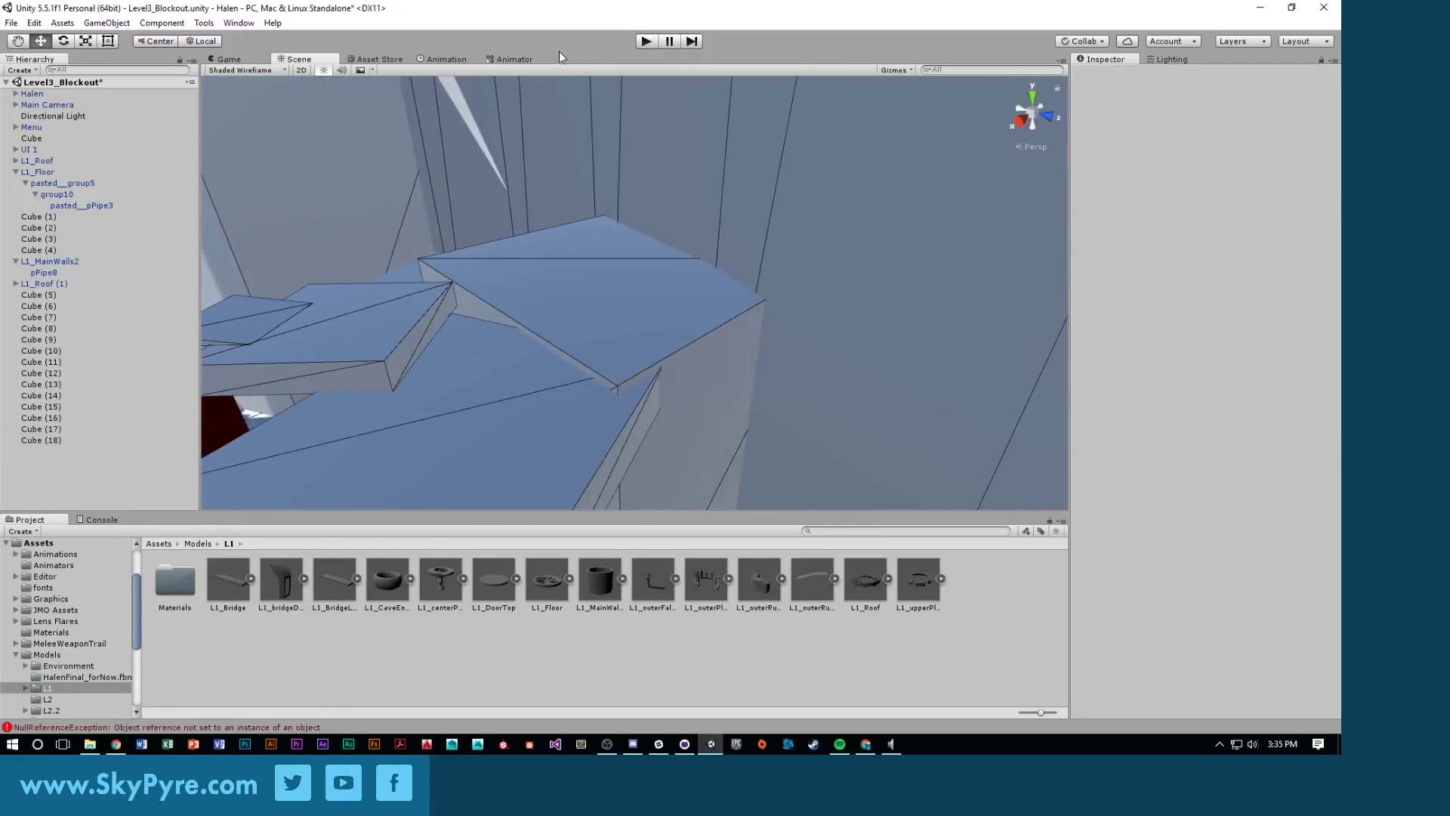
Start a play-test and run the character across the floor, jumping toward the low block and up the tall wall
{"action": "left_click", "coordinate": [643, 43]}
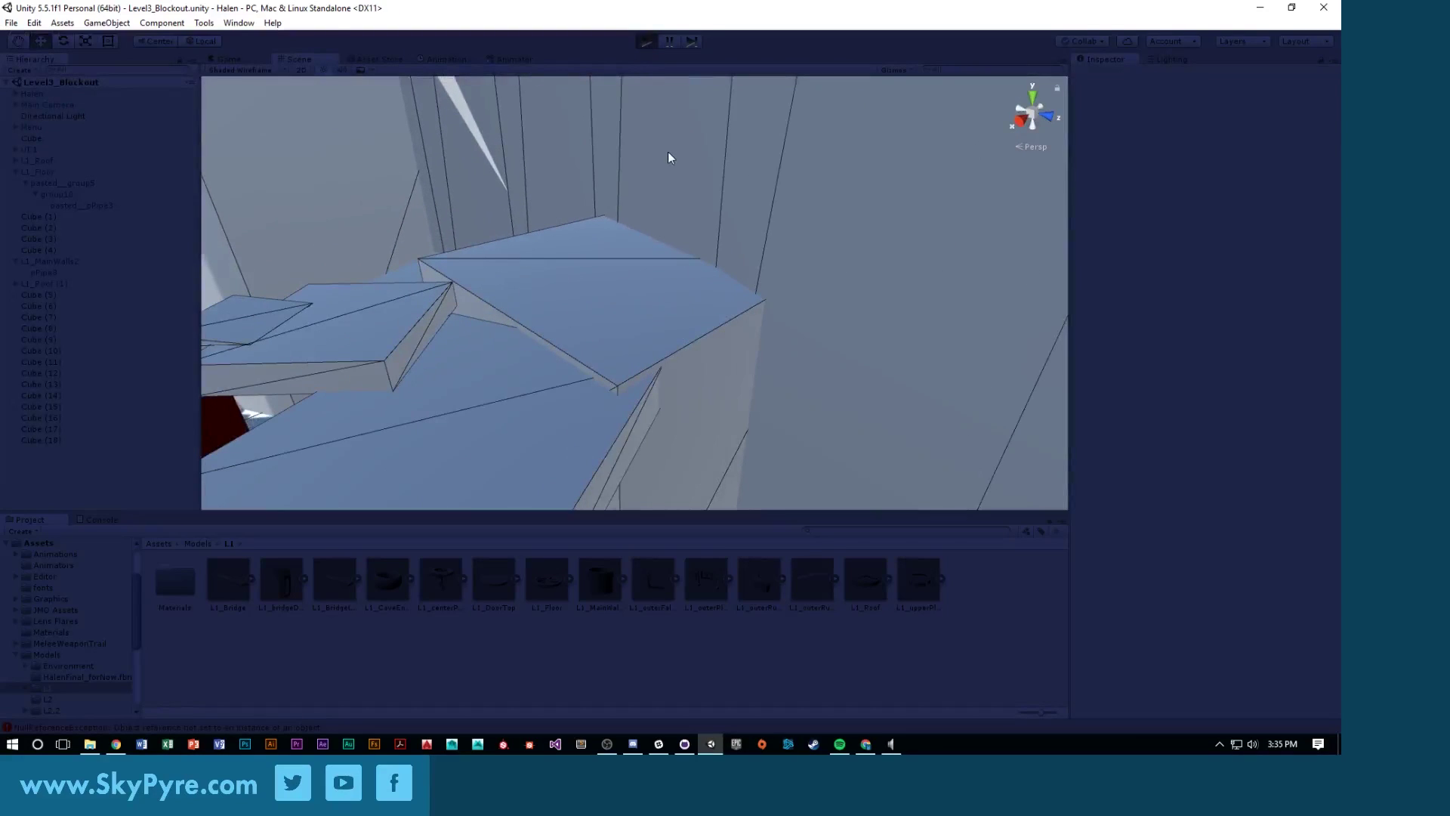
{"action": "key", "text": "shift"}
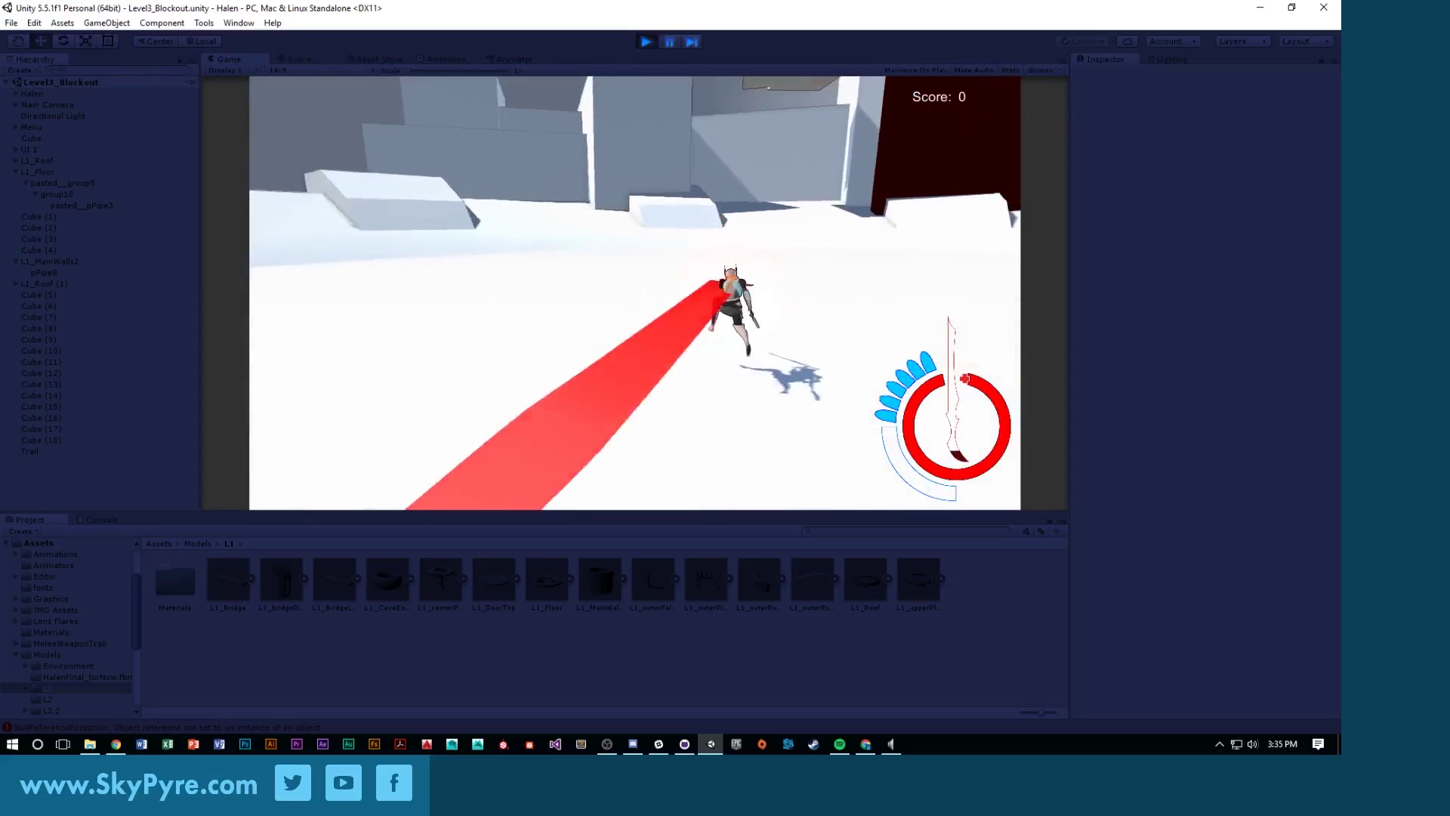
{"action": "key", "text": "space"}
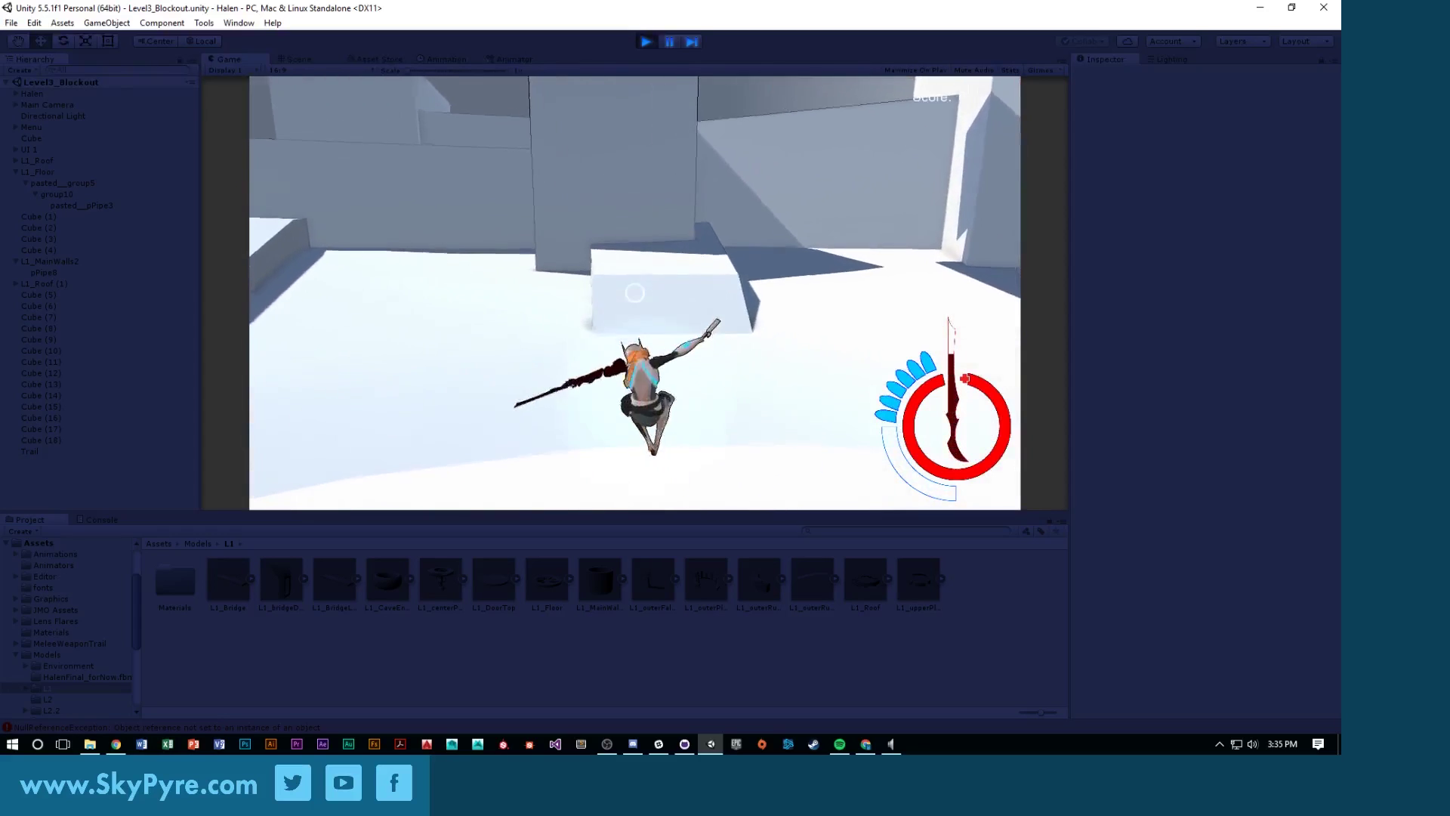
{"action": "key", "text": "space"}
{"action": "key", "text": "space"}
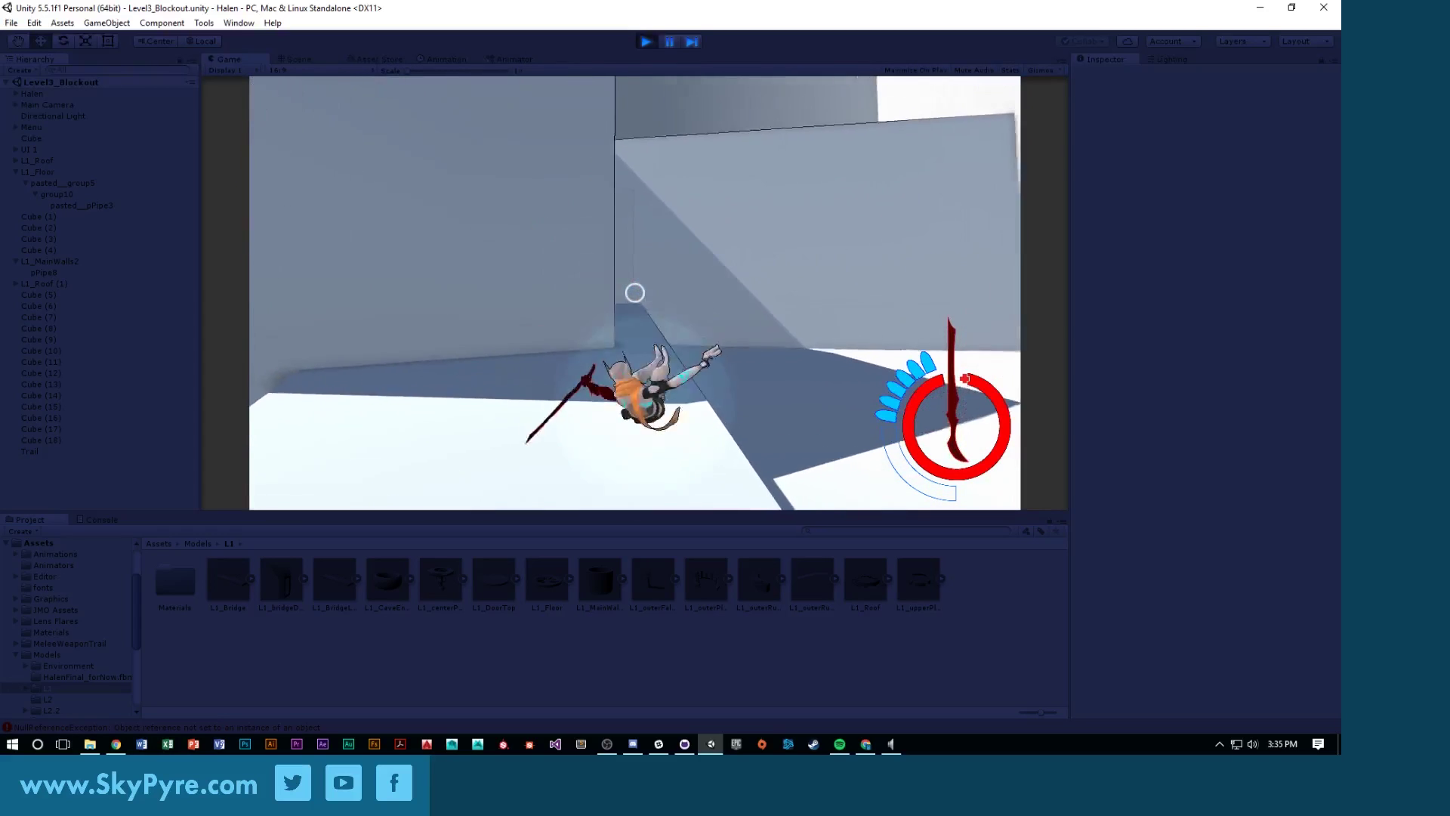
{"action": "key", "text": "space"}
{"action": "key", "text": "space"}
{"action": "left_click", "coordinate": [635, 292]}
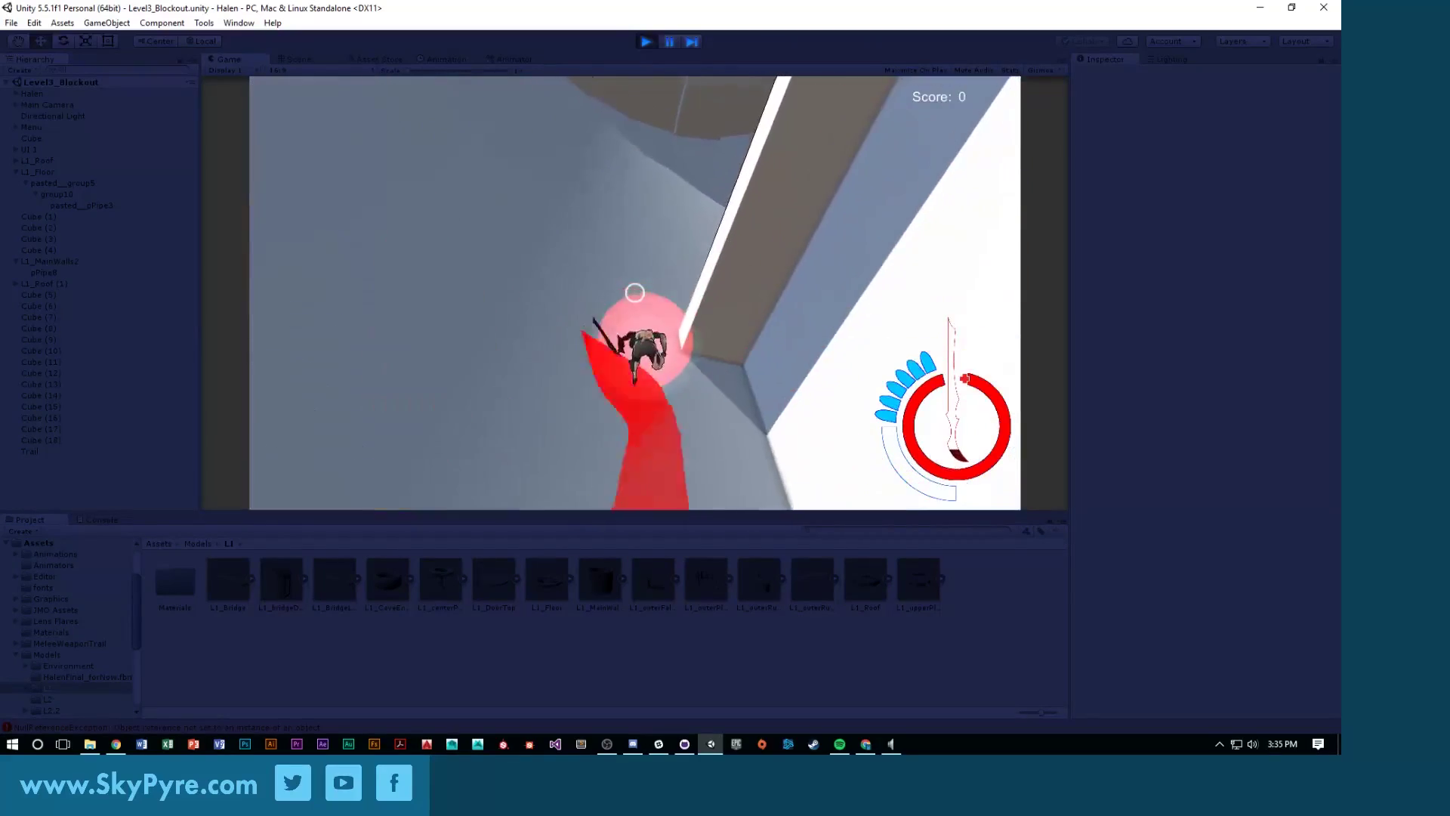
Play-test the jumps across the floating slabs up to the new wall-side block, and stop the test
{"action": "key", "text": "space"}
{"action": "key", "text": "space"}
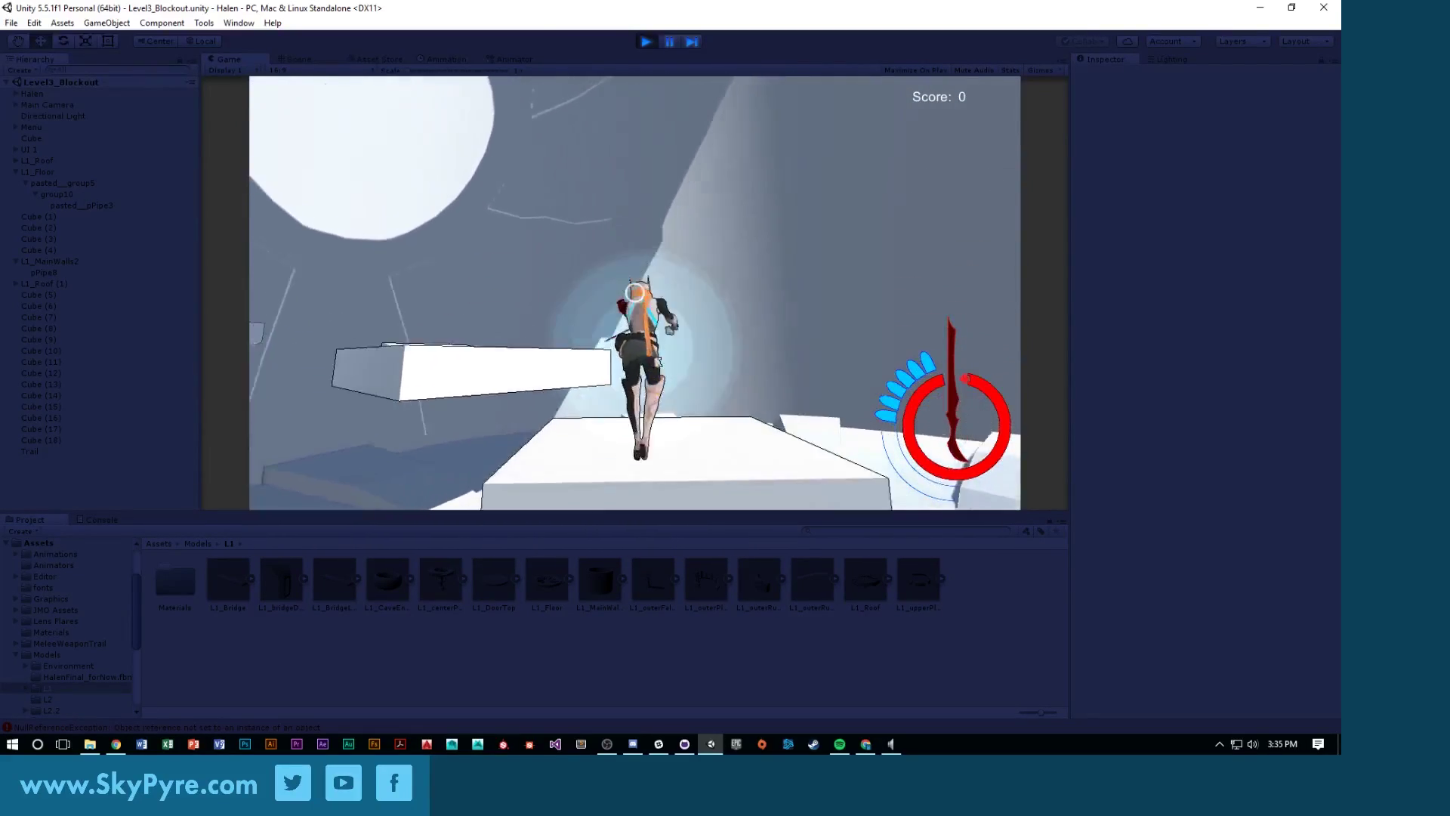
{"action": "key", "text": "space"}
{"action": "key", "text": "space"}
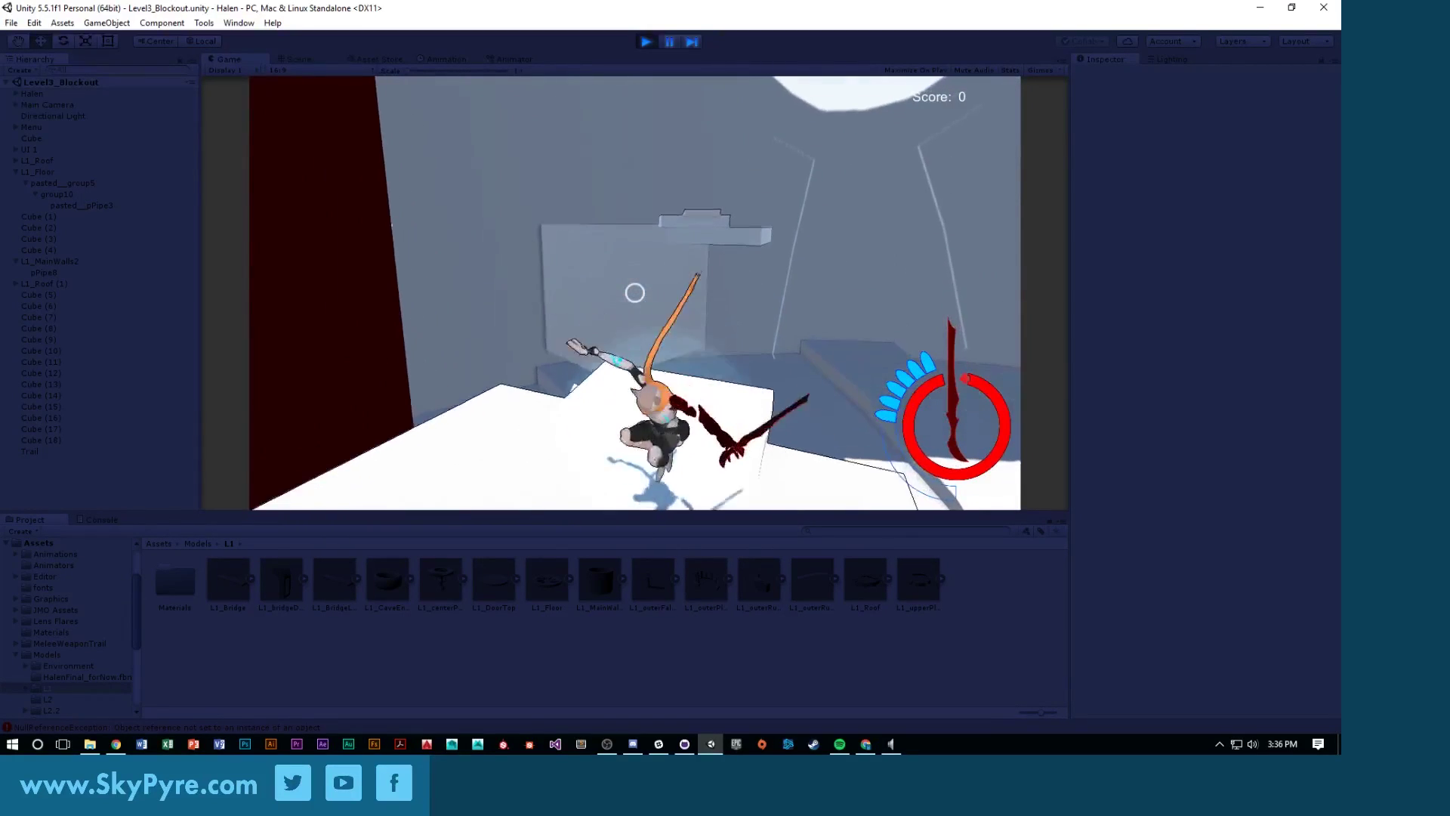
{"action": "key", "text": "space"}
{"action": "key", "text": "space"}
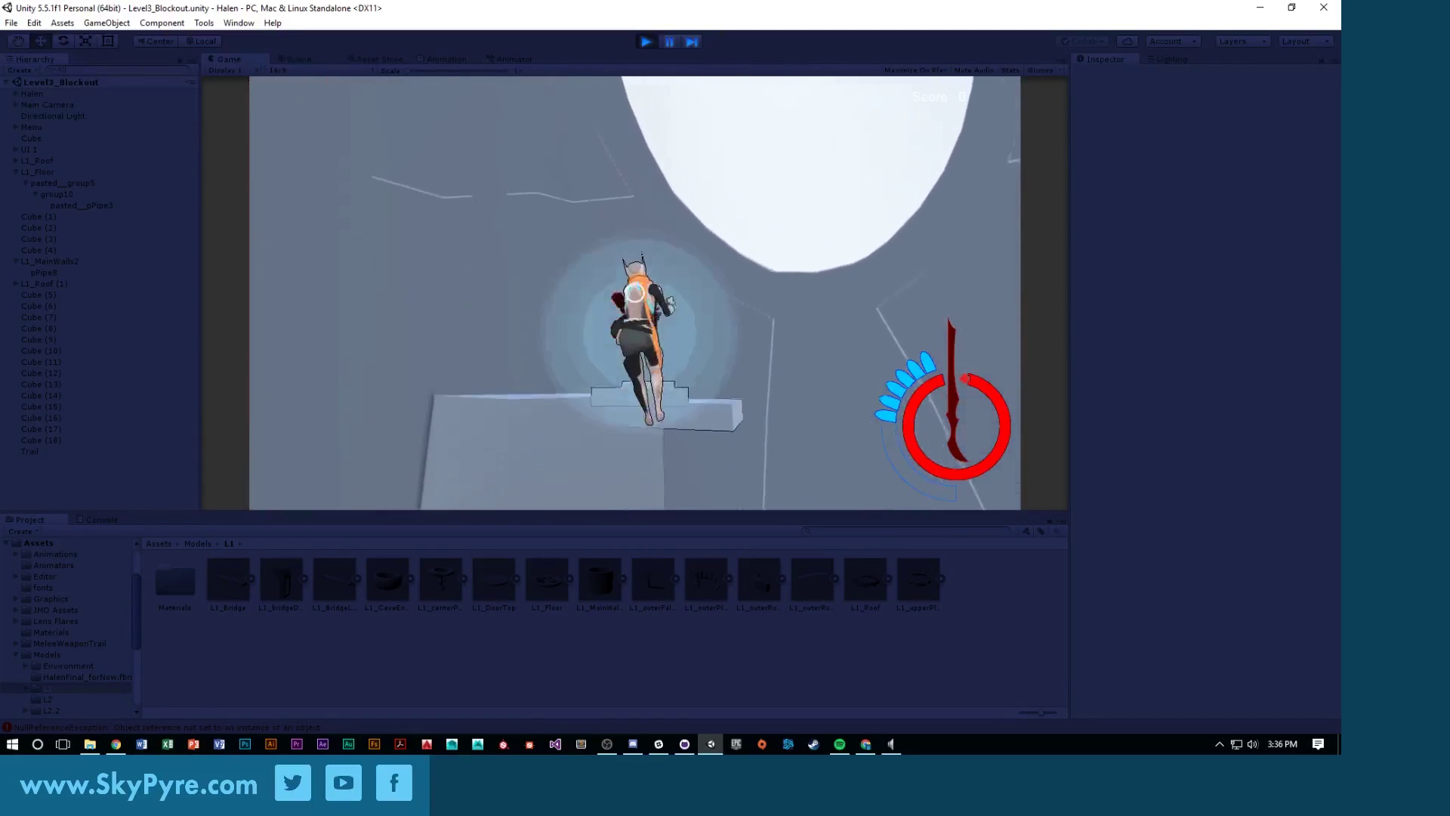
{"action": "left_click", "coordinate": [635, 293]}
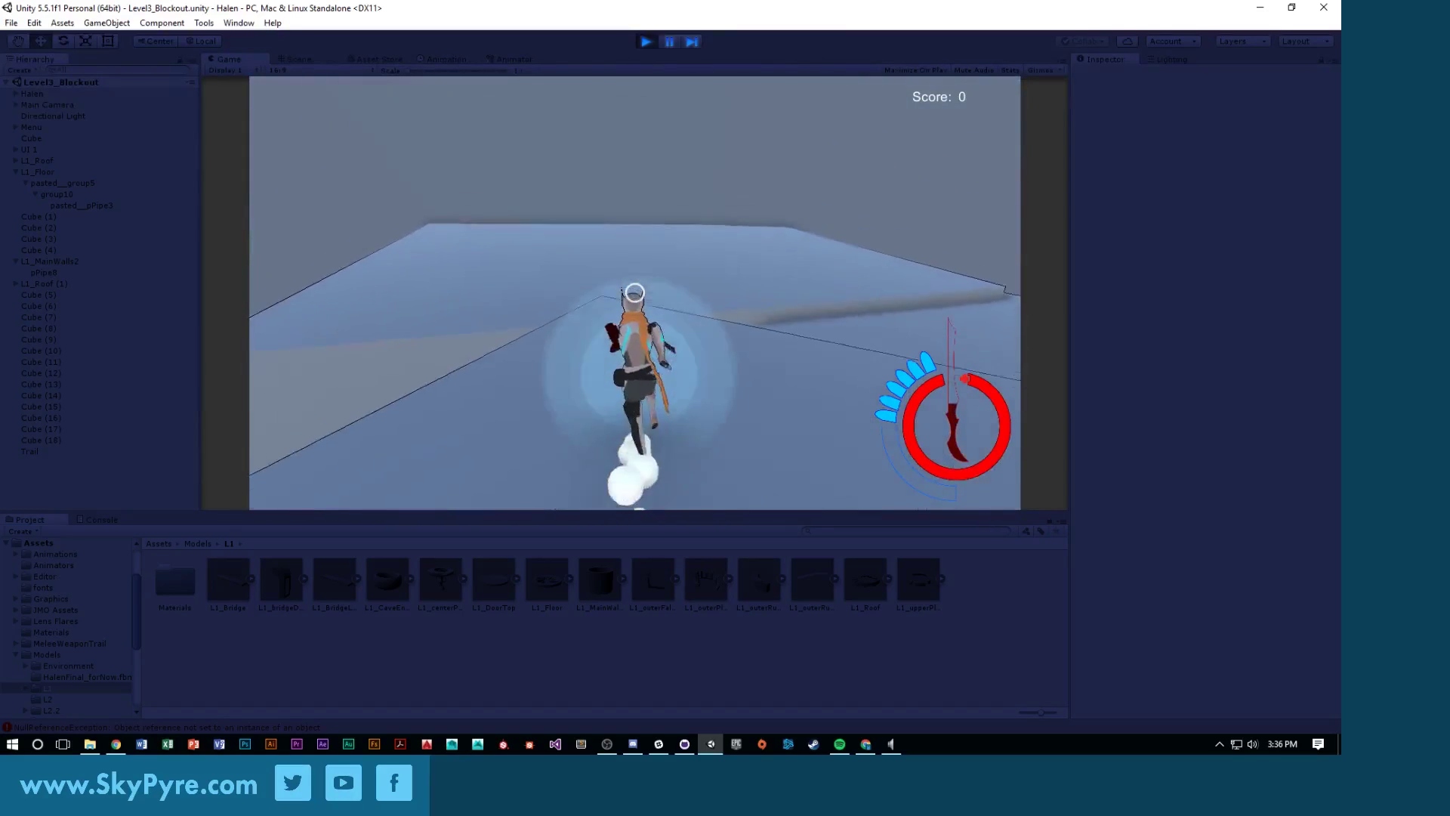
{"action": "key", "text": "Escape"}
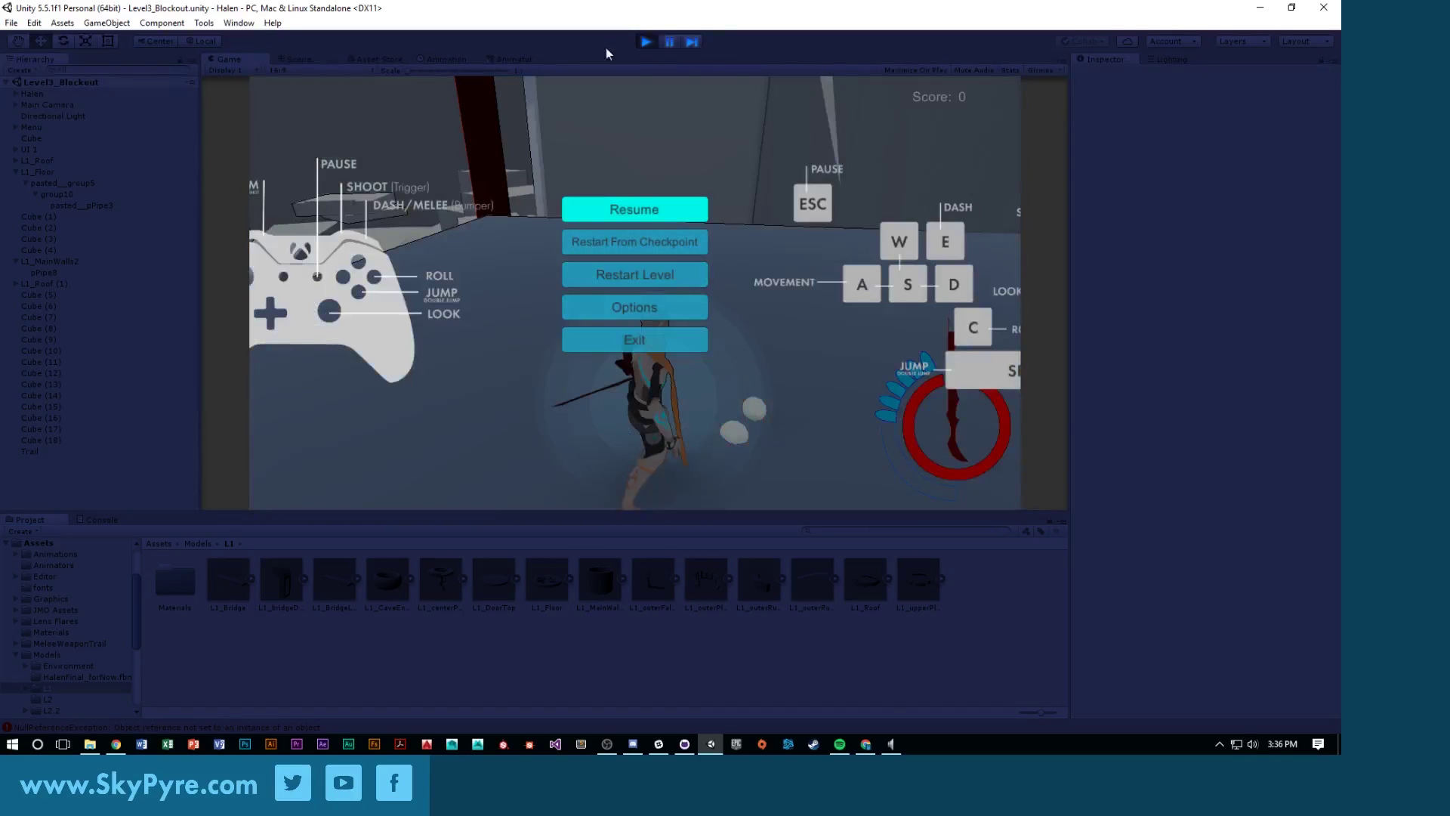
{"action": "left_click", "coordinate": [643, 41]}
Duplicate the dark red pillar, thin the copy to about 2.1 in X, and move it to about X -568.5, Z -528.4
{"action": "right_click_drag", "start_coordinate": [668, 261], "coordinate": [756, 195]}
{"action": "left_click", "coordinate": [788, 248]}
{"action": "key", "text": "ctrl+d"}
{"action": "left_click_drag", "start_coordinate": [753, 192], "coordinate": [633, 218]}
{"action": "right_click_drag", "start_coordinate": [604, 302], "coordinate": [790, 235]}
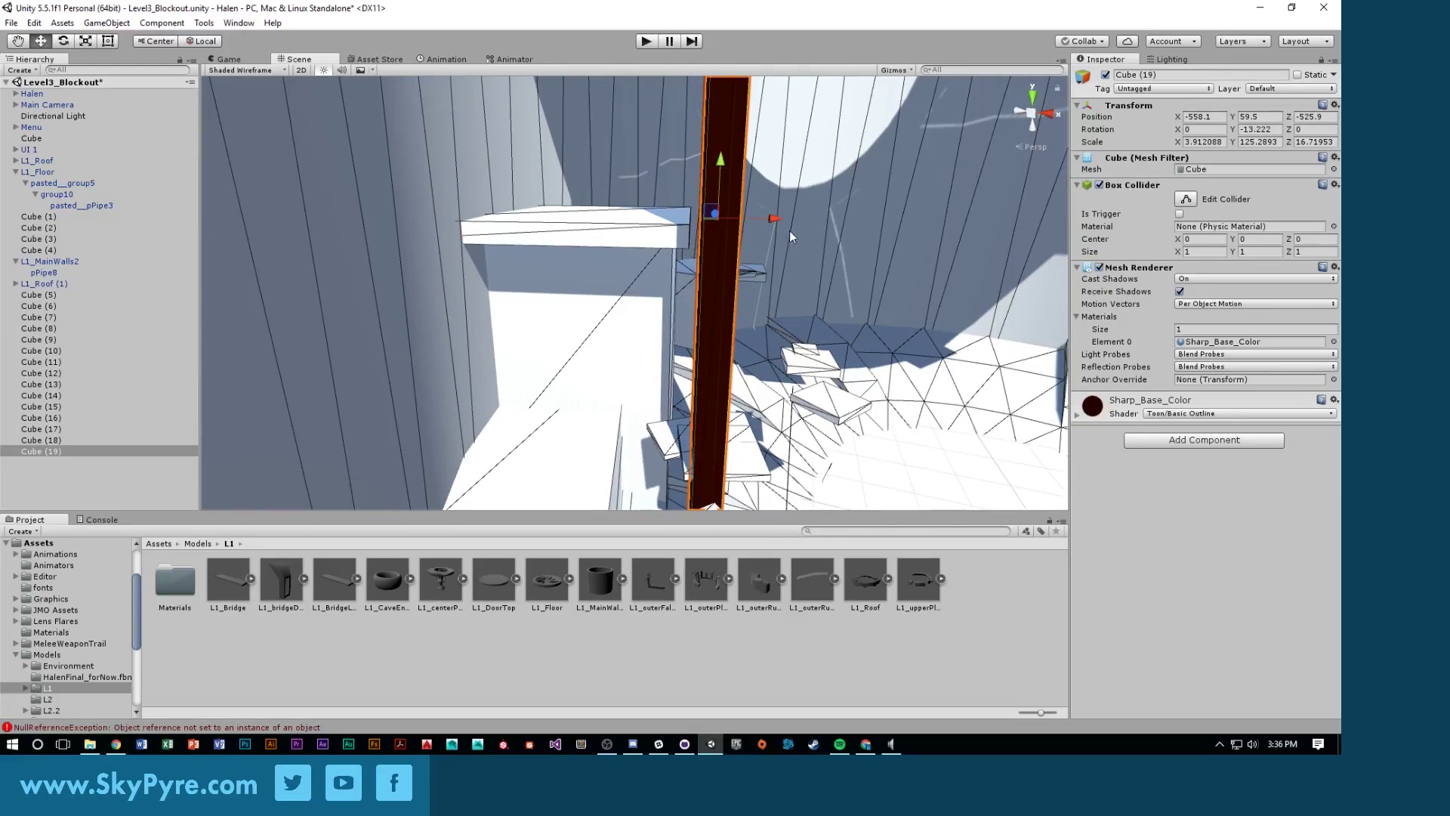
{"action": "left_click_drag", "start_coordinate": [775, 219], "coordinate": [694, 242]}
{"action": "right_click_drag", "start_coordinate": [693, 243], "coordinate": [662, 245]}
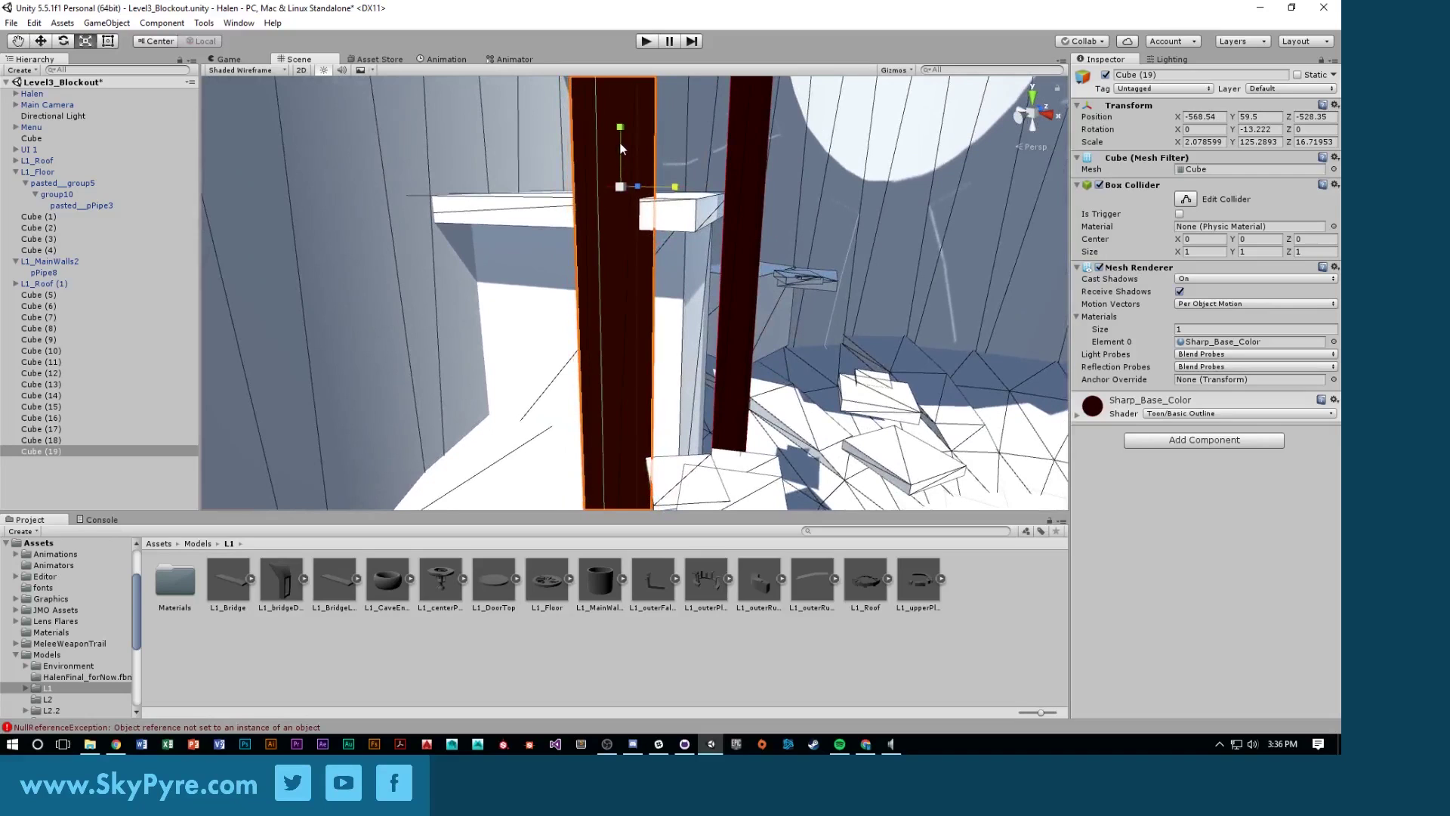
Shorten the pillar copy to about 12.1 high and move it behind the slabs to about X -570.4, Y 19.1, Z -528.8
{"action": "left_click_drag", "start_coordinate": [621, 158], "coordinate": [619, 454]}
{"action": "right_click_drag", "start_coordinate": [620, 453], "coordinate": [732, 312]}
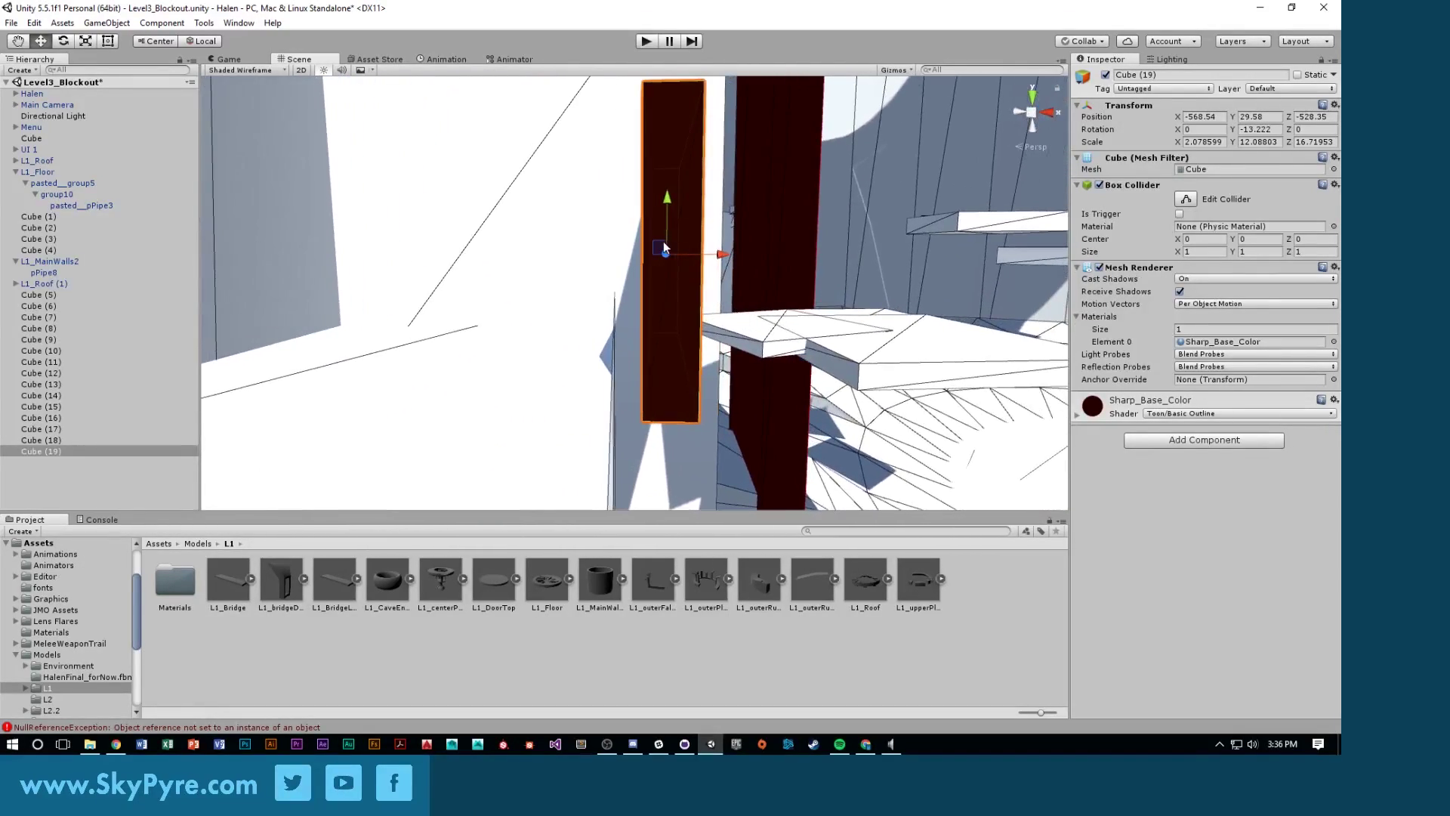
{"action": "left_click_drag", "start_coordinate": [663, 243], "coordinate": [430, 283]}
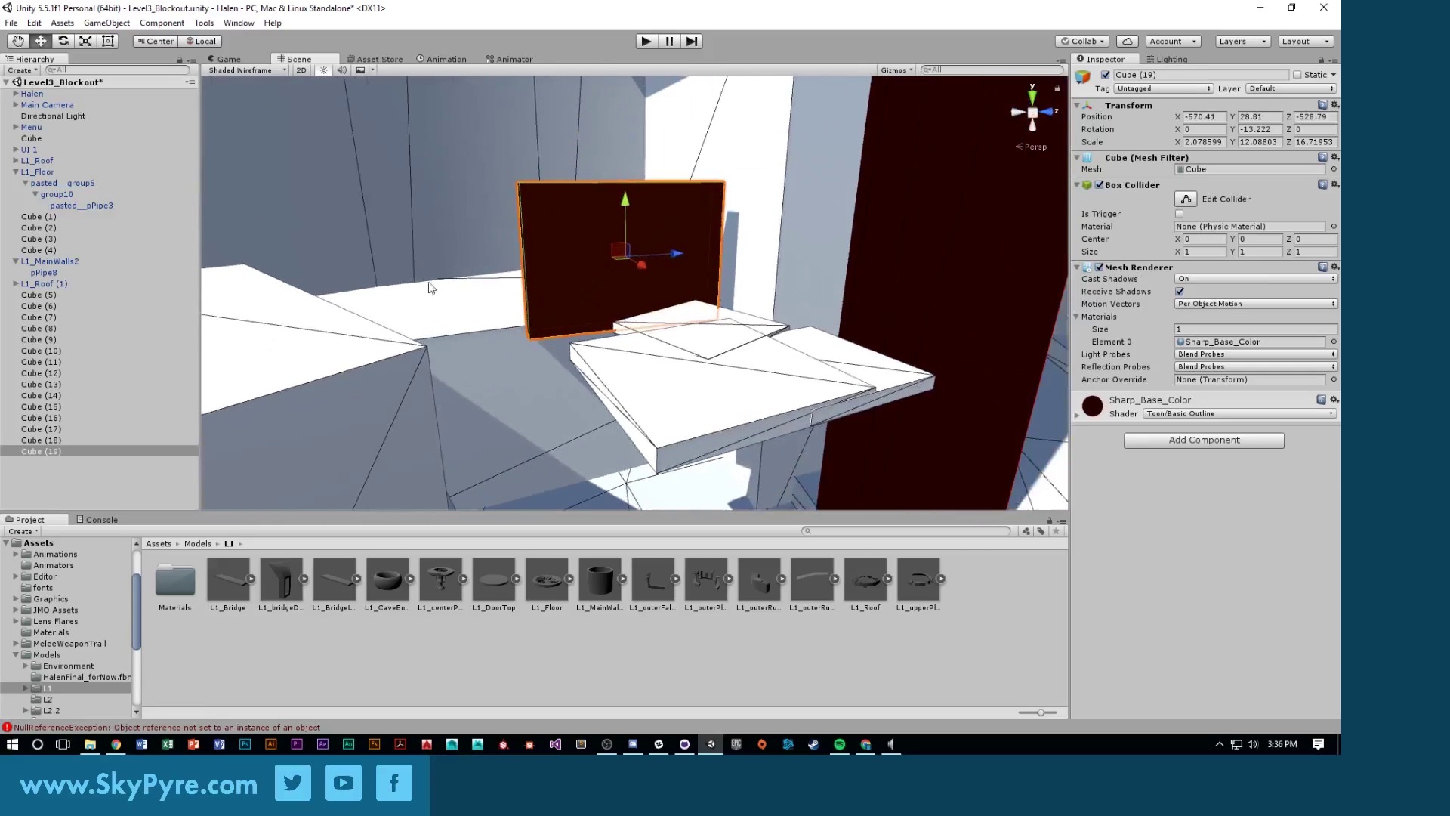
{"action": "left_click_drag", "start_coordinate": [629, 207], "coordinate": [623, 320]}
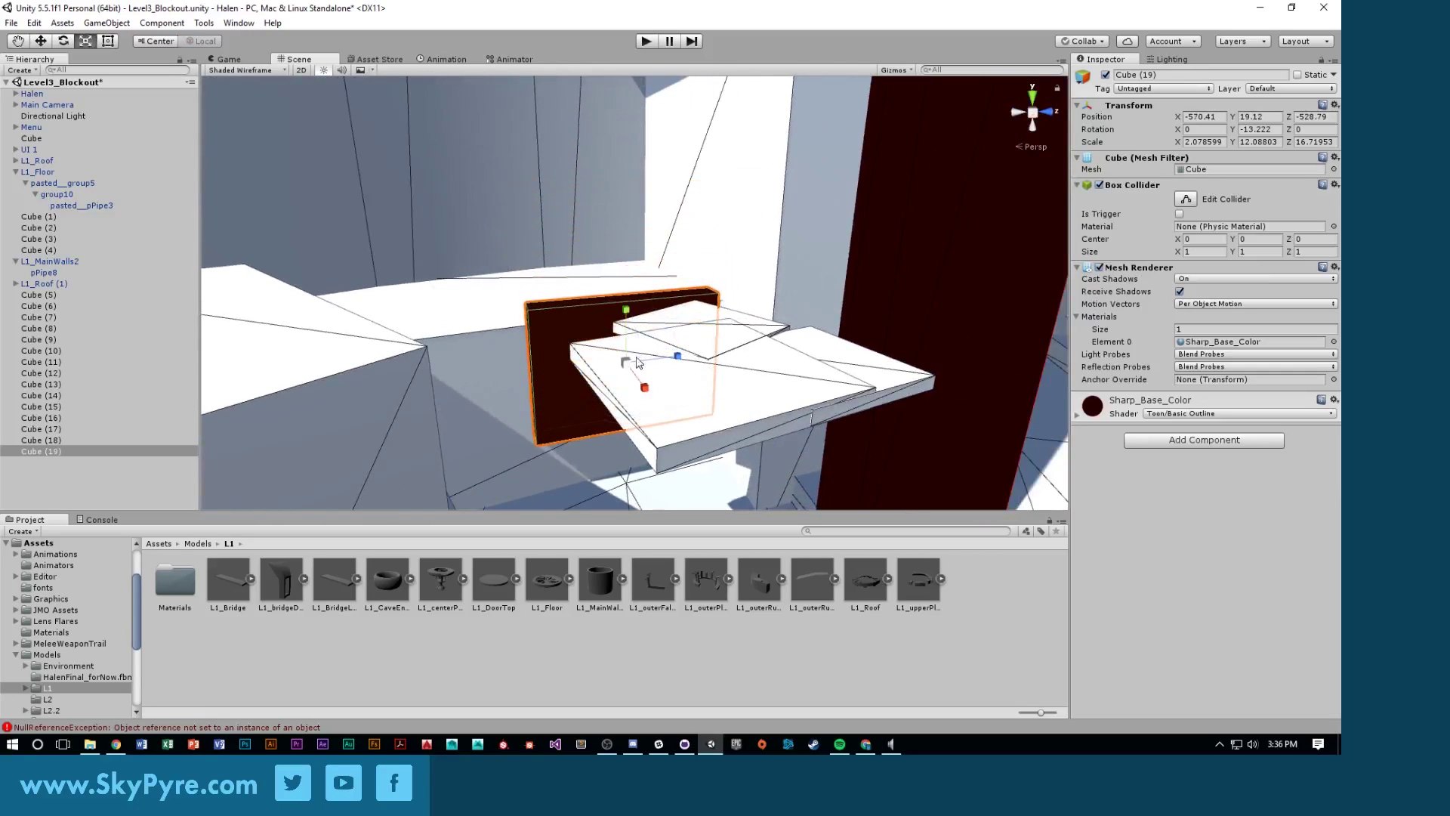
Lengthen the dark red wall to about 38.6, shift it to about X -569.4, Y 17.4, Z -533.1, and rotate it to about -18.4° around Y
{"action": "left_click_drag", "start_coordinate": [679, 358], "coordinate": [590, 376]}
{"action": "right_click_drag", "start_coordinate": [593, 377], "coordinate": [552, 467]}
{"action": "left_click_drag", "start_coordinate": [655, 347], "coordinate": [641, 356]}
{"action": "key", "text": "r"}
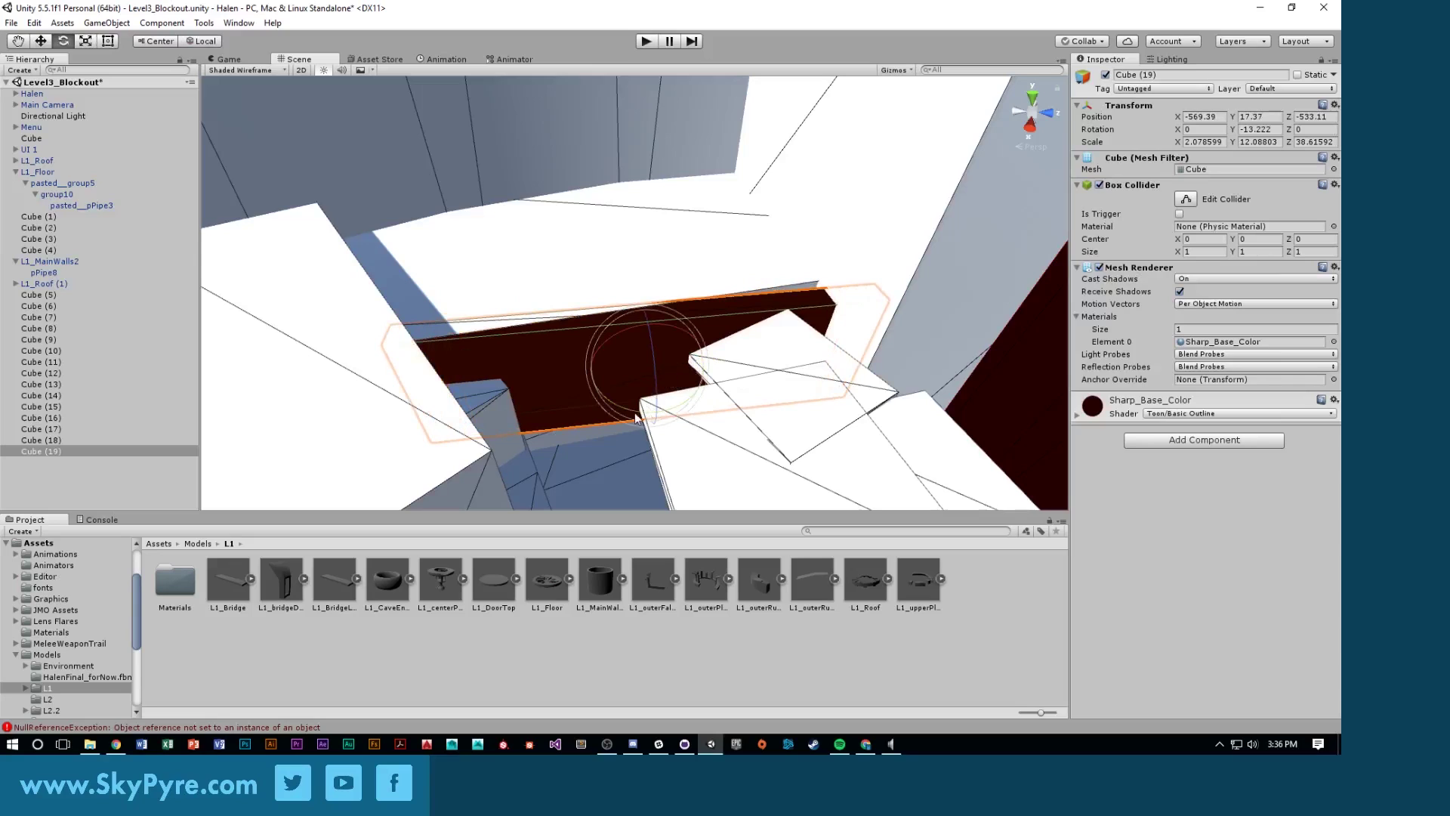
{"action": "left_click_drag", "start_coordinate": [631, 405], "coordinate": [640, 411]}
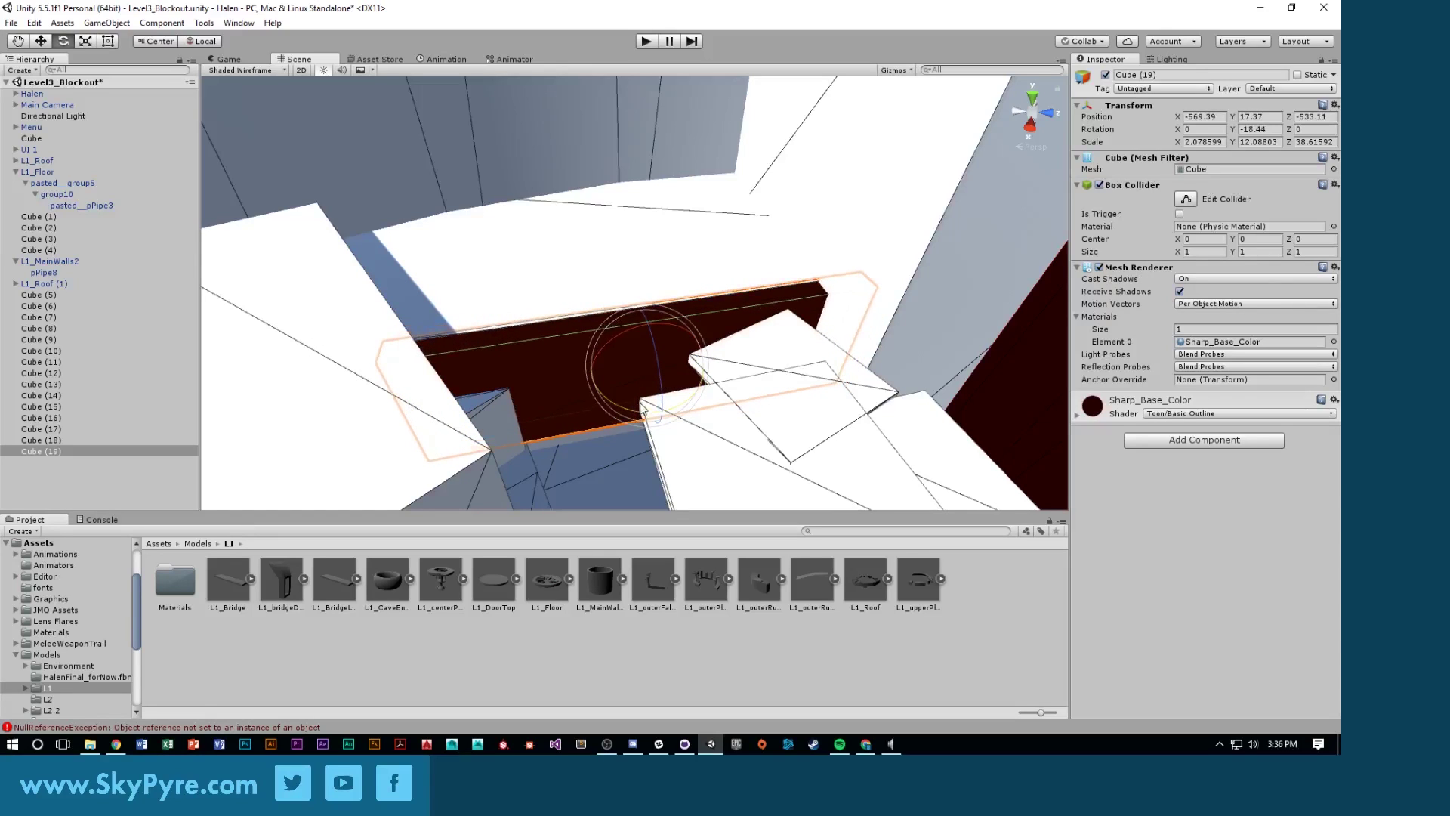
{"action": "left_click_drag", "start_coordinate": [649, 326], "coordinate": [649, 321]}
{"action": "right_click_drag", "start_coordinate": [649, 321], "coordinate": [856, 307]}
{"action": "left_click_drag", "start_coordinate": [664, 323], "coordinate": [432, 313]}
Duplicate the dark red wall near the tall white block, rotate the copy to about -46.9° around Y, and resize it to about 26.4 × 7.9 × 21.5
{"action": "left_click", "coordinate": [467, 284]}
{"action": "right_click_drag", "start_coordinate": [467, 284], "coordinate": [449, 235]}
{"action": "left_click_drag", "start_coordinate": [449, 237], "coordinate": [558, 260], "text": "alt"}
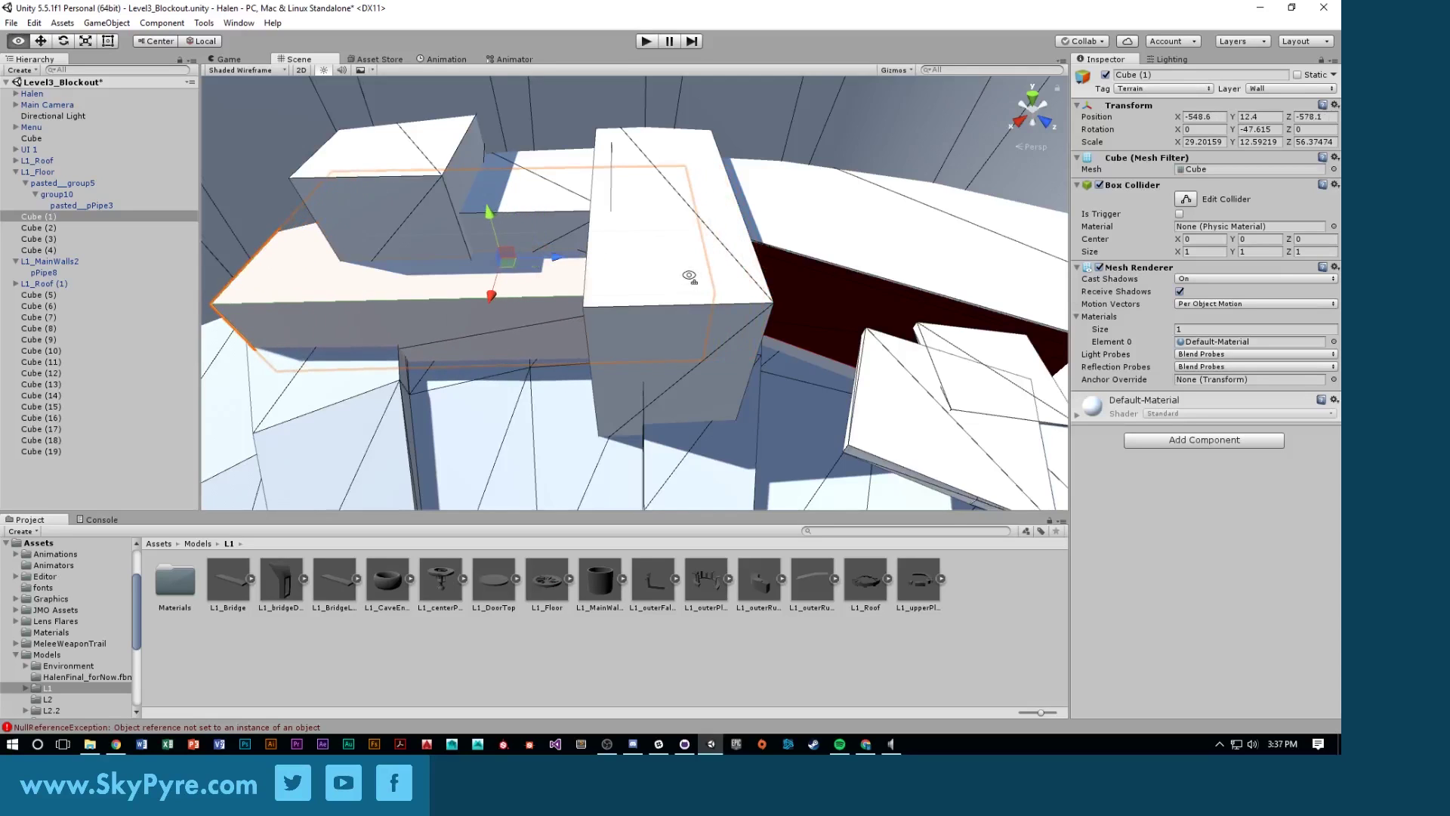
{"action": "key", "text": "w"}
{"action": "mouse_move", "coordinate": [689, 277]}
{"action": "right_mouse_down"}
{"action": "mouse_move", "coordinate": [709, 262]}
{"action": "mouse_move", "coordinate": [683, 268]}
{"action": "right_mouse_up"}
{"action": "key", "text": "d"}
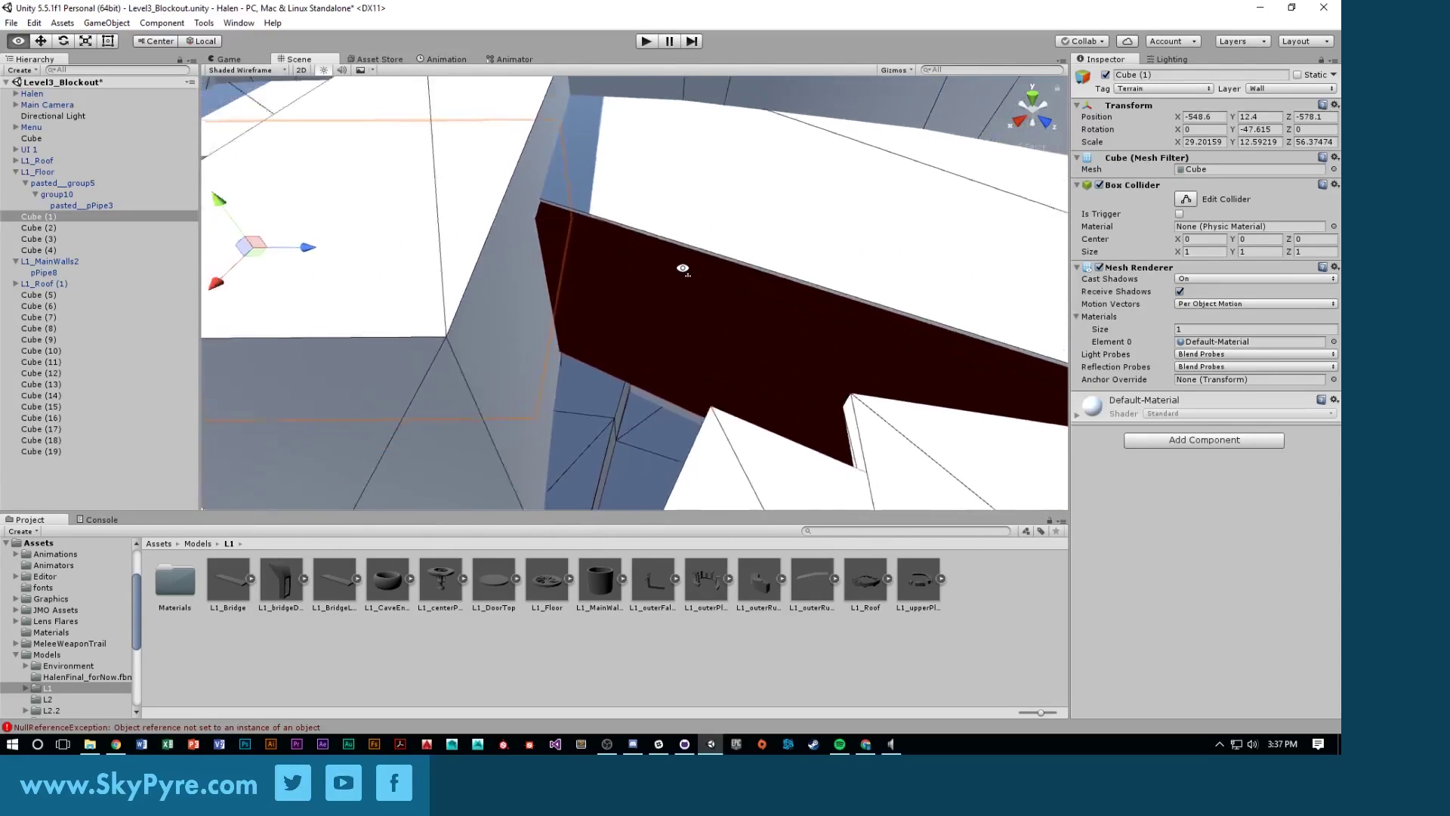
{"action": "scroll", "coordinate": [683, 269], "scroll_direction": "down", "scroll_amount": 8}
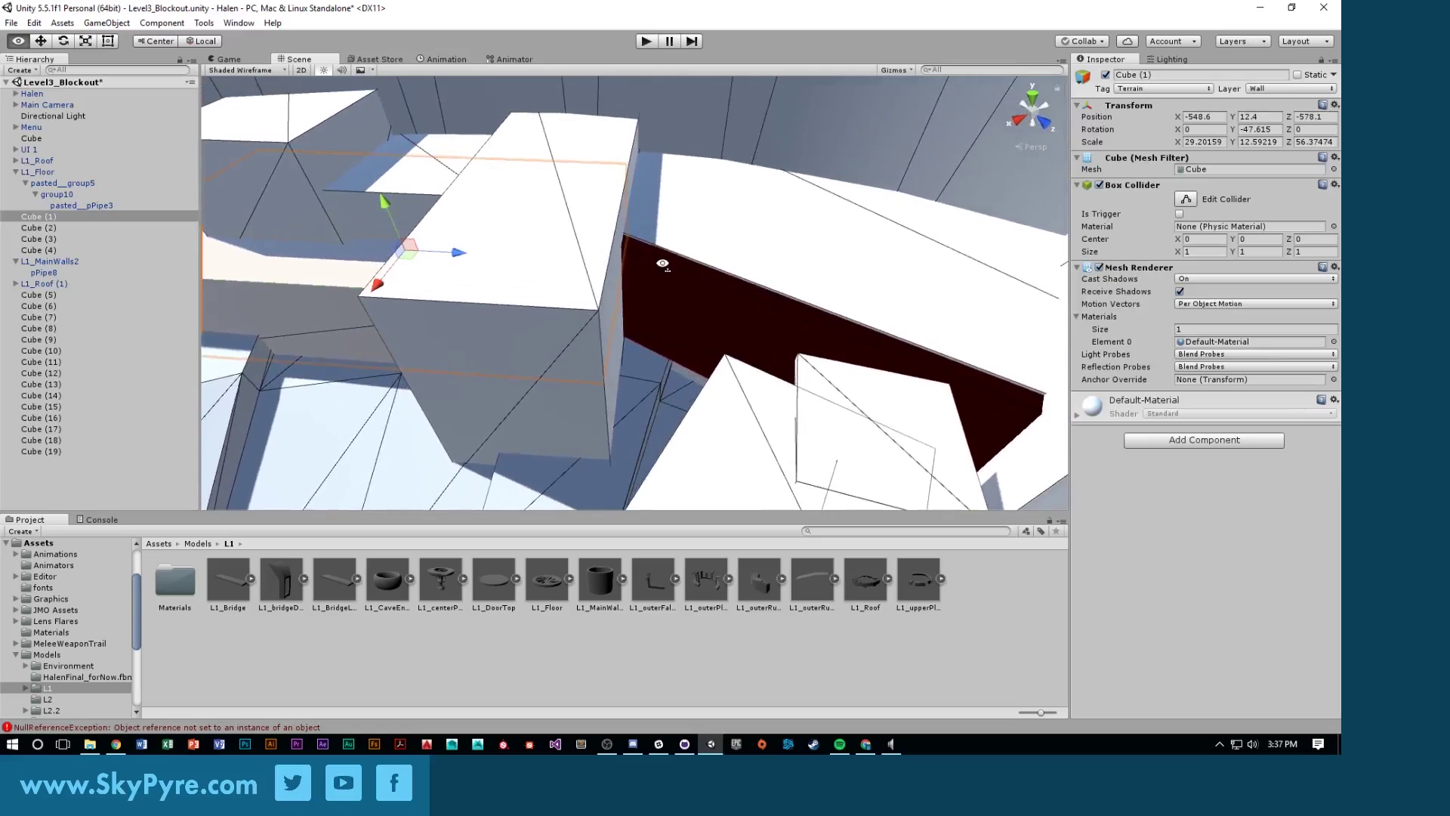
{"action": "left_click_drag", "start_coordinate": [662, 264], "coordinate": [770, 414], "text": "alt"}
{"action": "left_click", "coordinate": [694, 288]}
{"action": "key", "text": "ctrl+z"}
{"action": "left_click_drag", "start_coordinate": [663, 285], "coordinate": [663, 334]}
{"action": "key", "text": "w"}
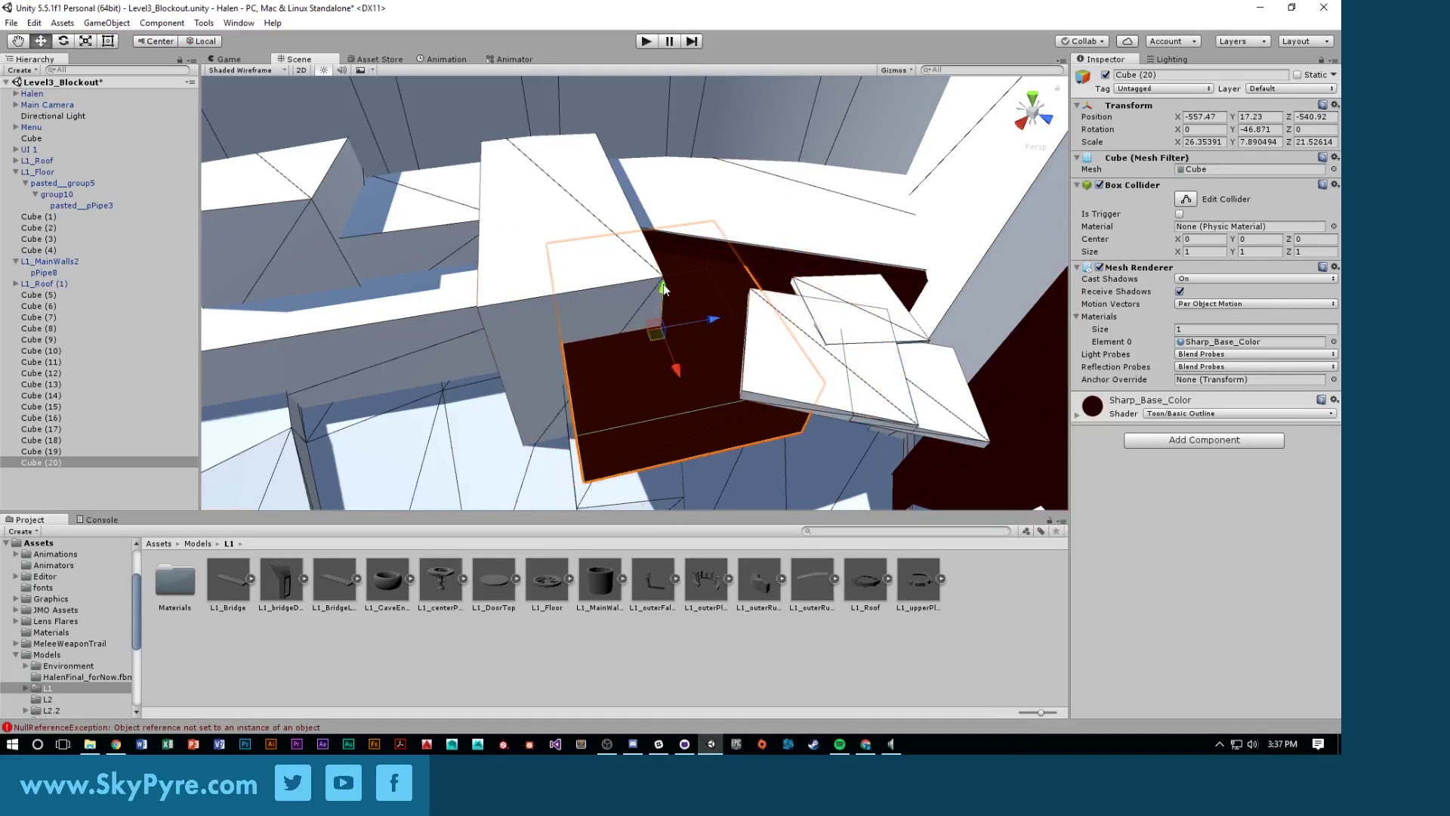
Increase the rotated block's height to about 13.8 and lower it to about X -558, Y 8.8, Z -544.8
{"action": "key", "text": "e"}
{"action": "left_click_drag", "start_coordinate": [663, 284], "coordinate": [624, 322]}
{"action": "right_click_drag", "start_coordinate": [624, 322], "coordinate": [649, 265]}
{"action": "left_click_drag", "start_coordinate": [649, 265], "coordinate": [718, 284], "text": "alt"}
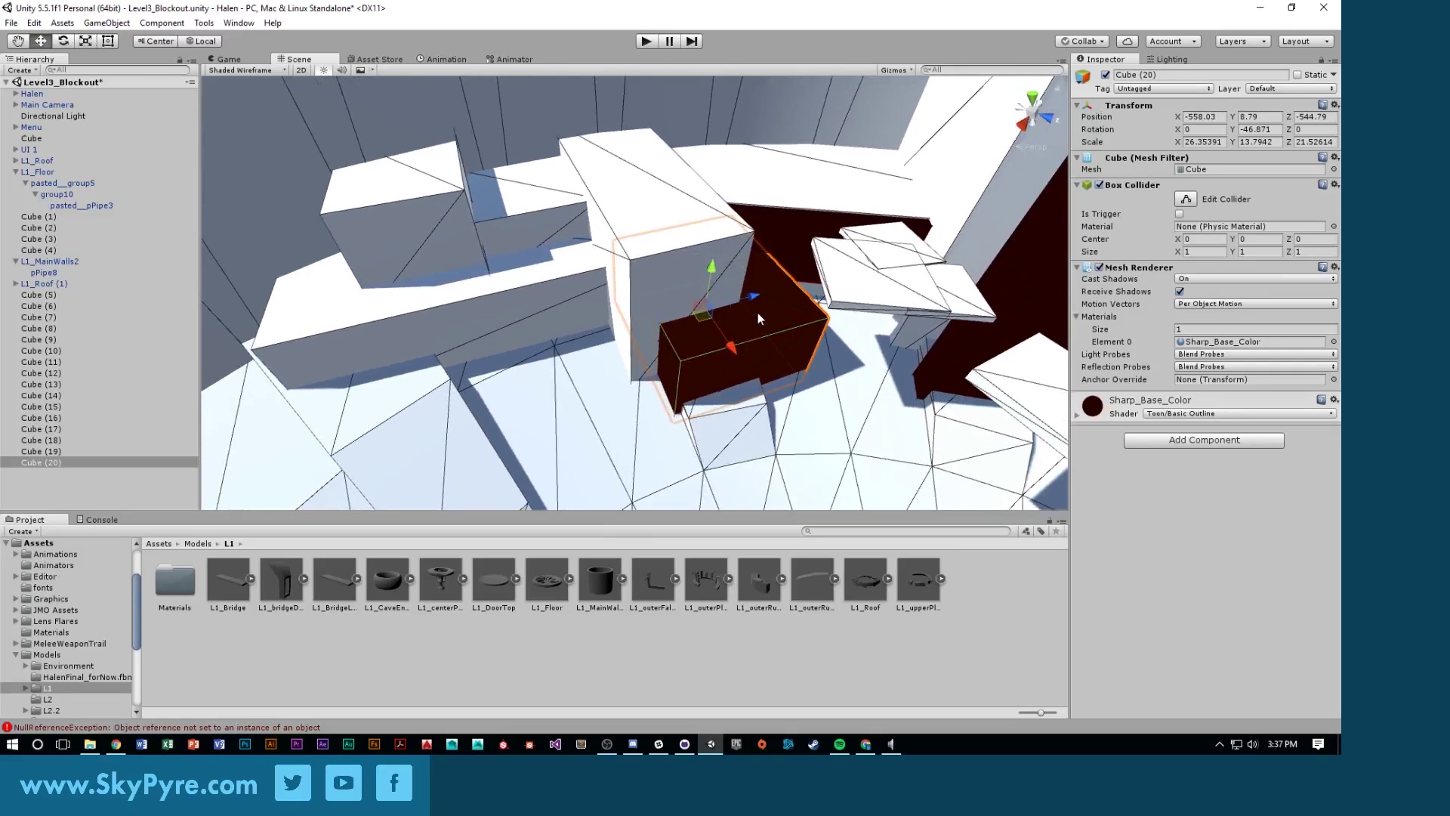
Duplicate the dark red block in front of the tall white block and resize the copy into a column about 8 × 33.4 × 8.5
{"action": "left_click_drag", "start_coordinate": [740, 301], "coordinate": [682, 315]}
{"action": "key", "text": "r"}
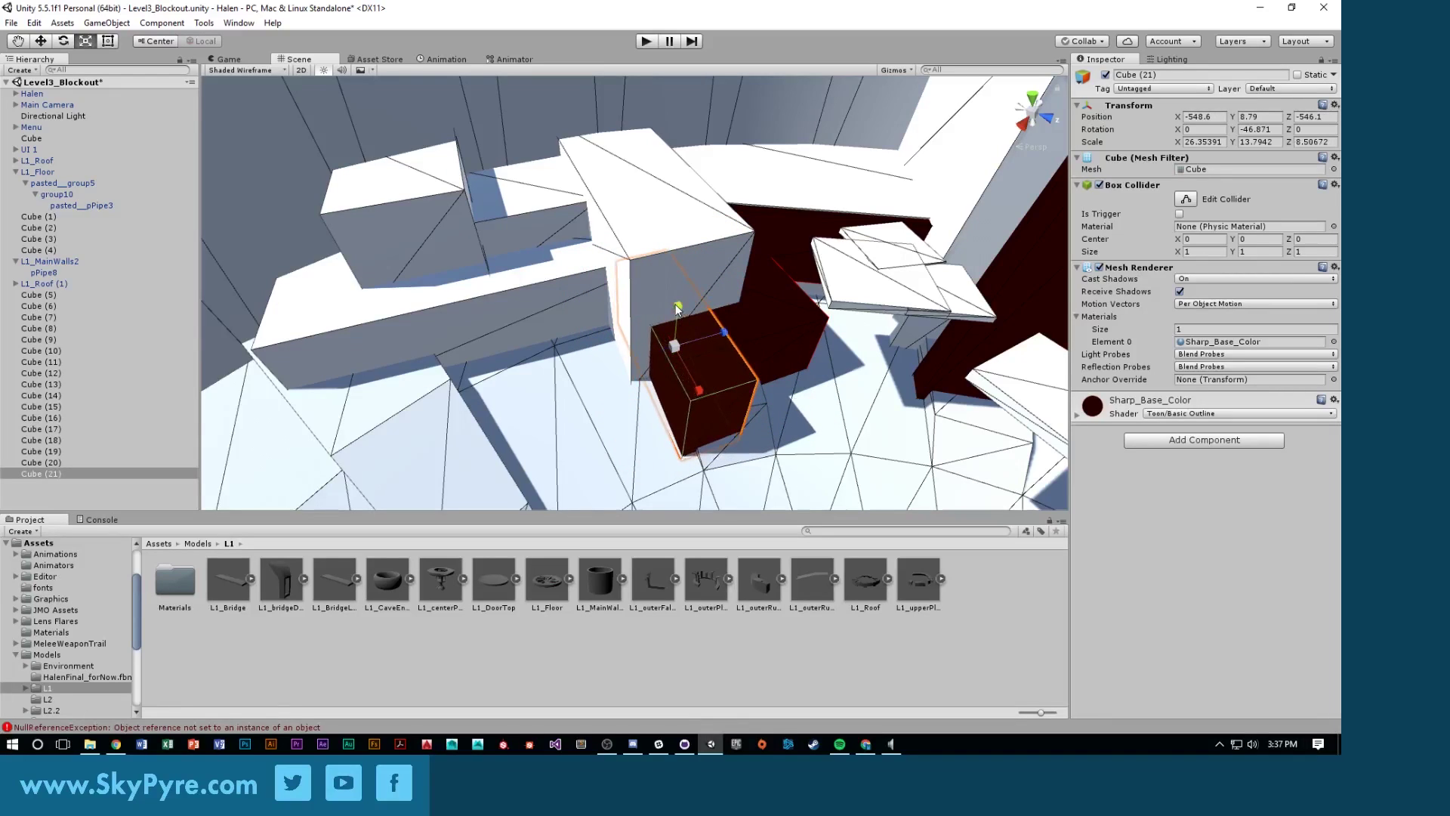
{"action": "mouse_move", "coordinate": [698, 385]}
{"action": "left_mouse_down"}
{"action": "mouse_move", "coordinate": [686, 359]}
{"action": "mouse_move", "coordinate": [703, 395]}
{"action": "left_mouse_up"}
{"action": "key", "text": "w"}
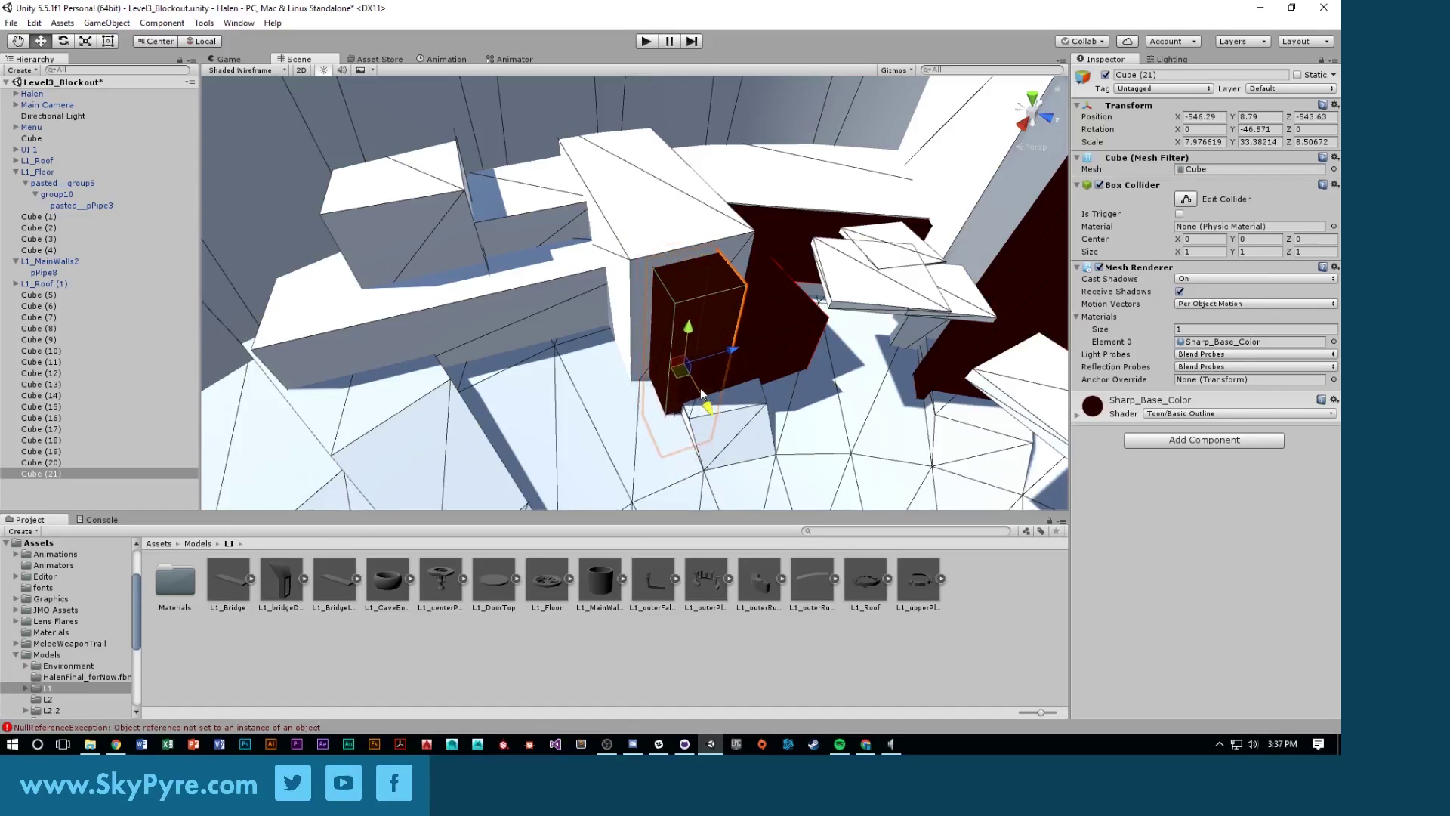
{"action": "right_click_drag", "start_coordinate": [688, 297], "coordinate": [648, 253]}
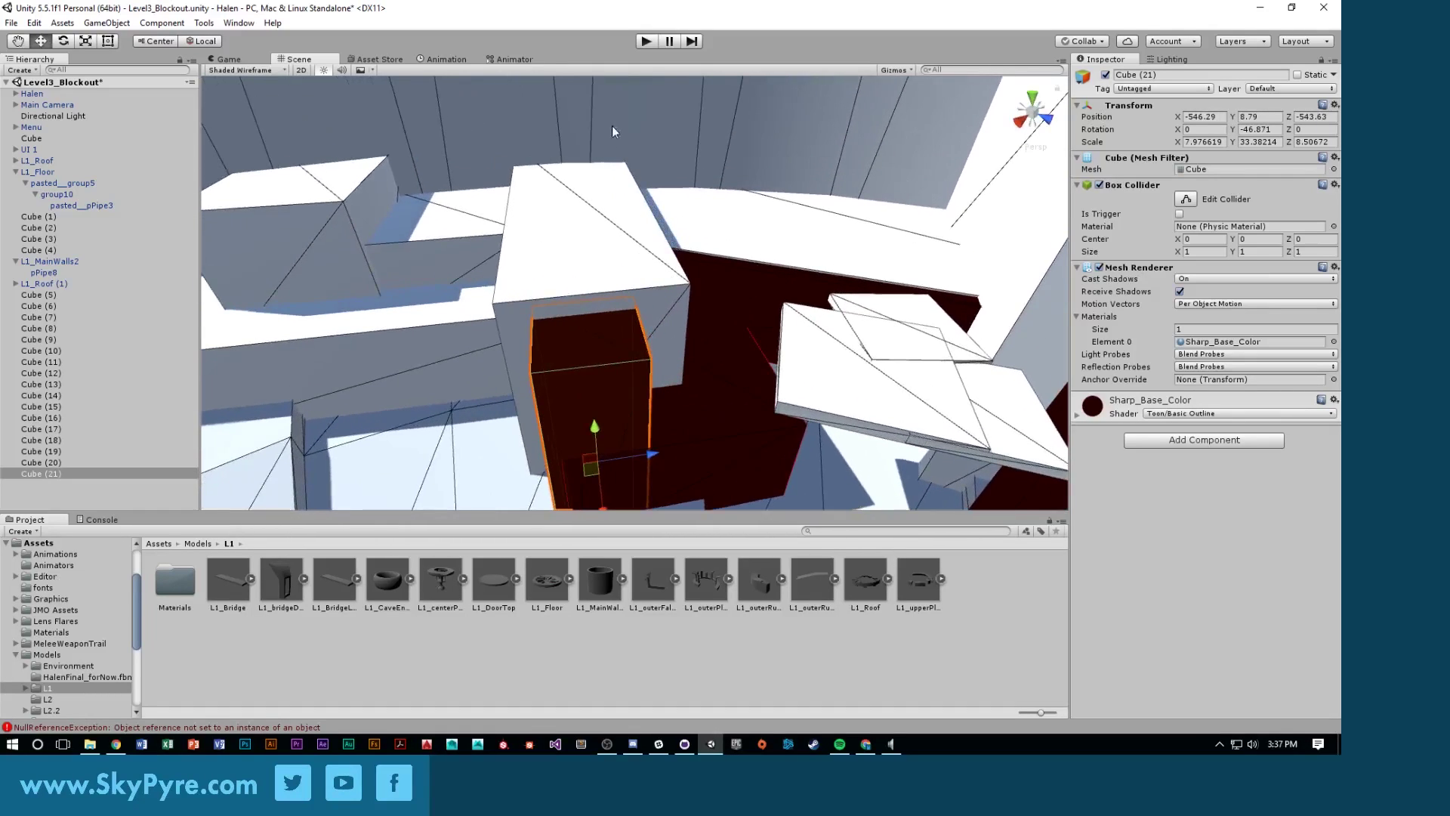
Play-test traversal around the new dark red blocks, onto the white ledge and up to the upper slabs, and stop the test
{"action": "left_click", "coordinate": [646, 42]}
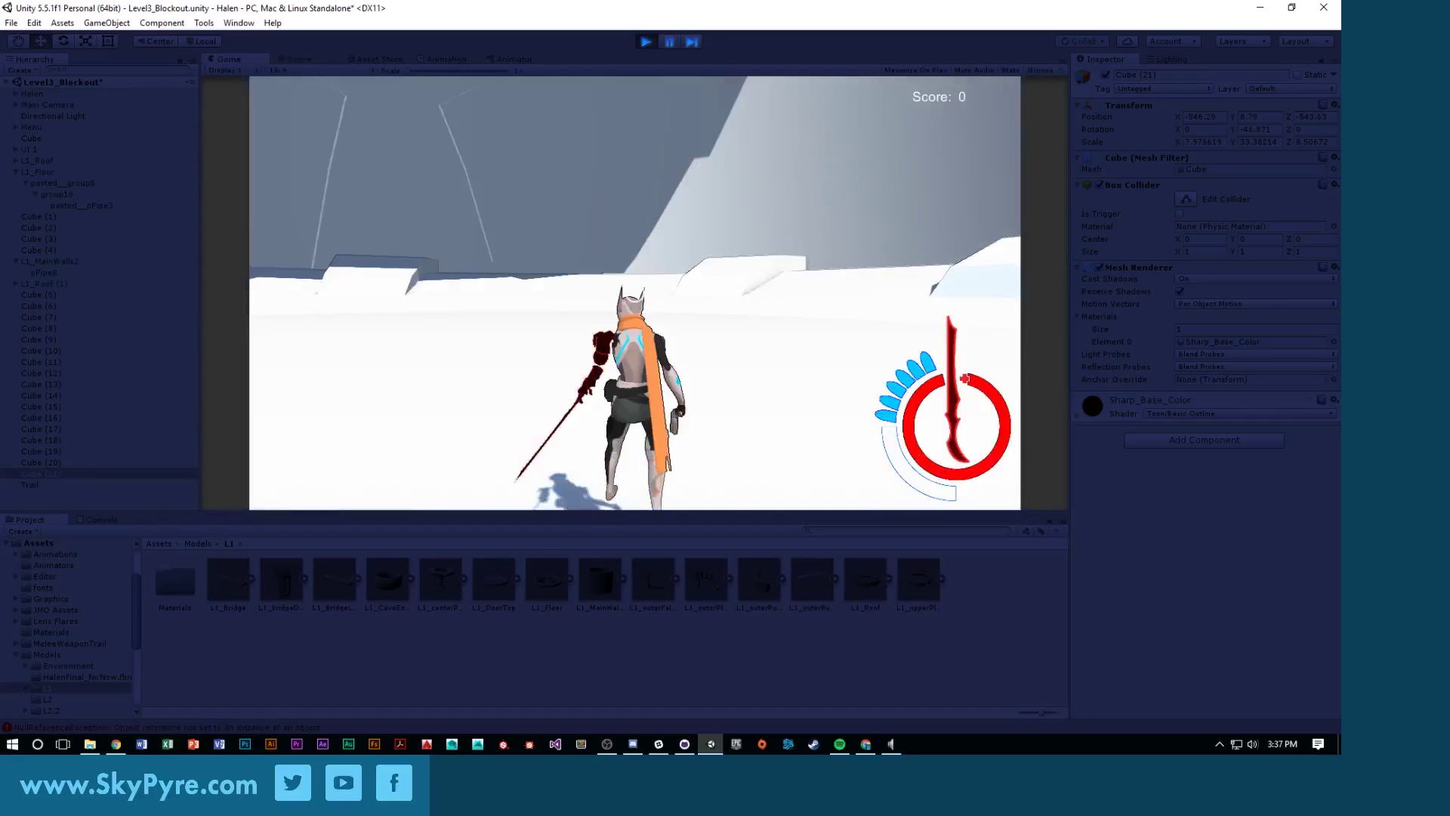
{"action": "key", "text": "space"}
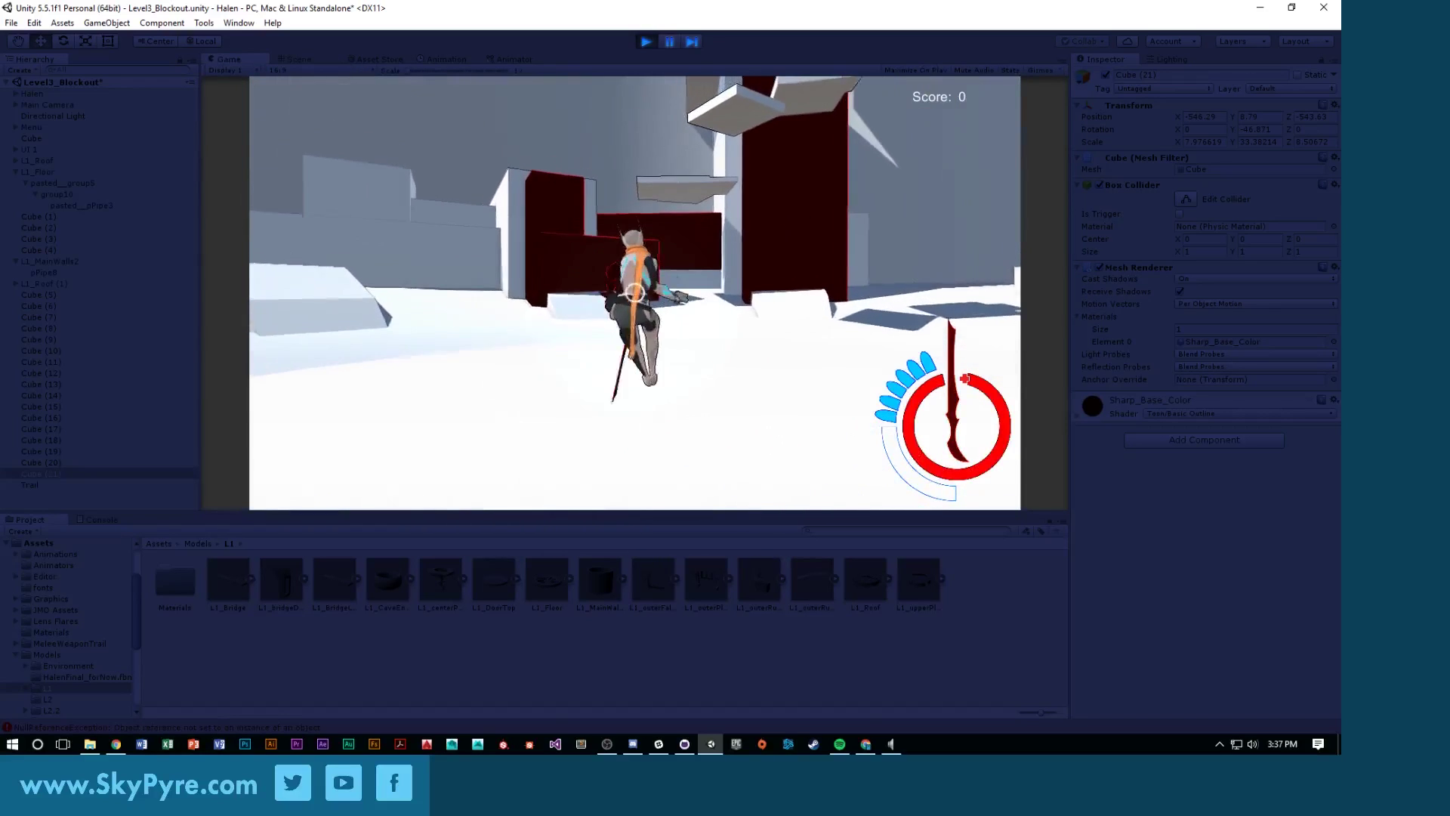
{"action": "key", "text": "w"}
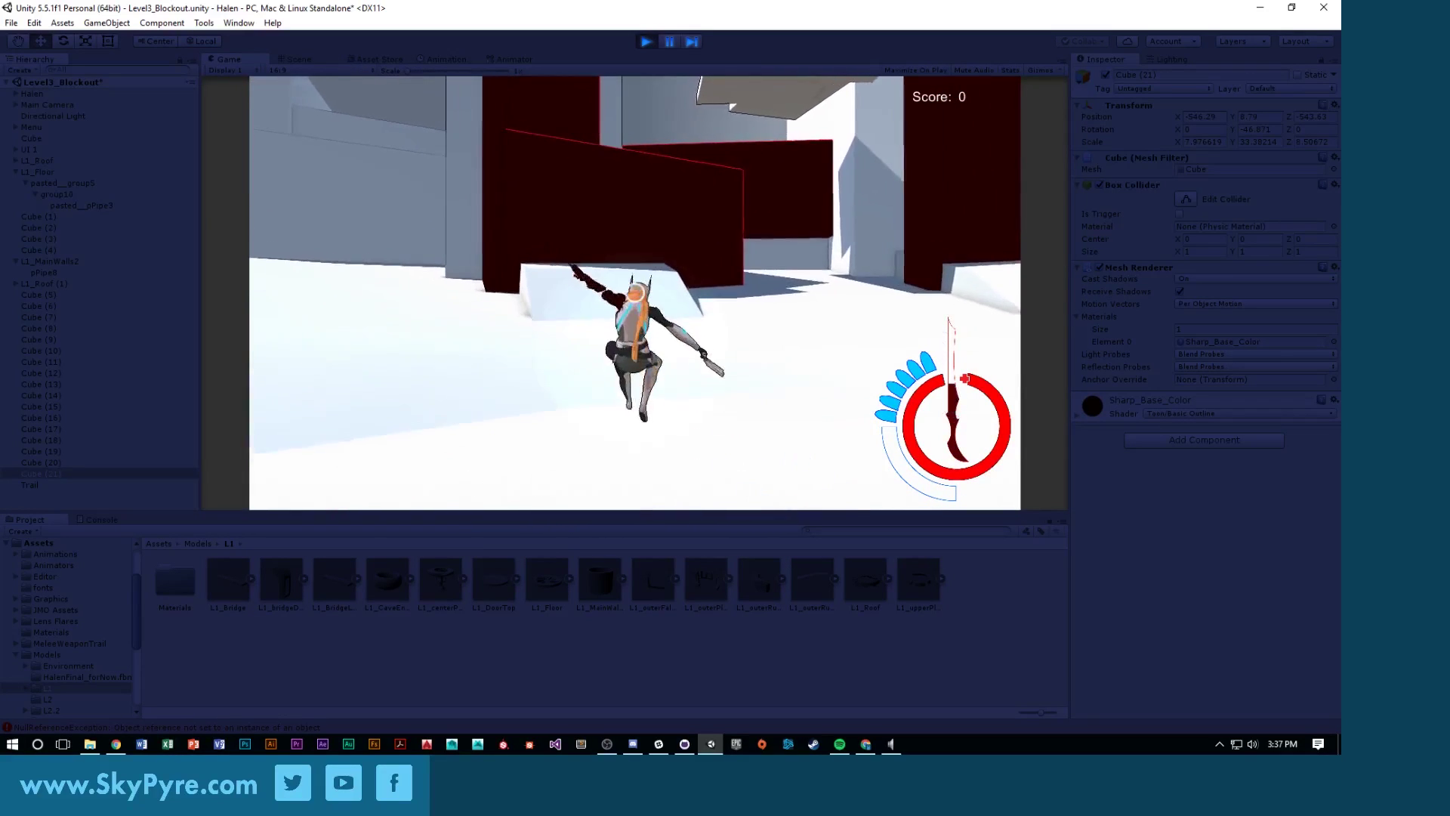
{"action": "key", "text": "space"}
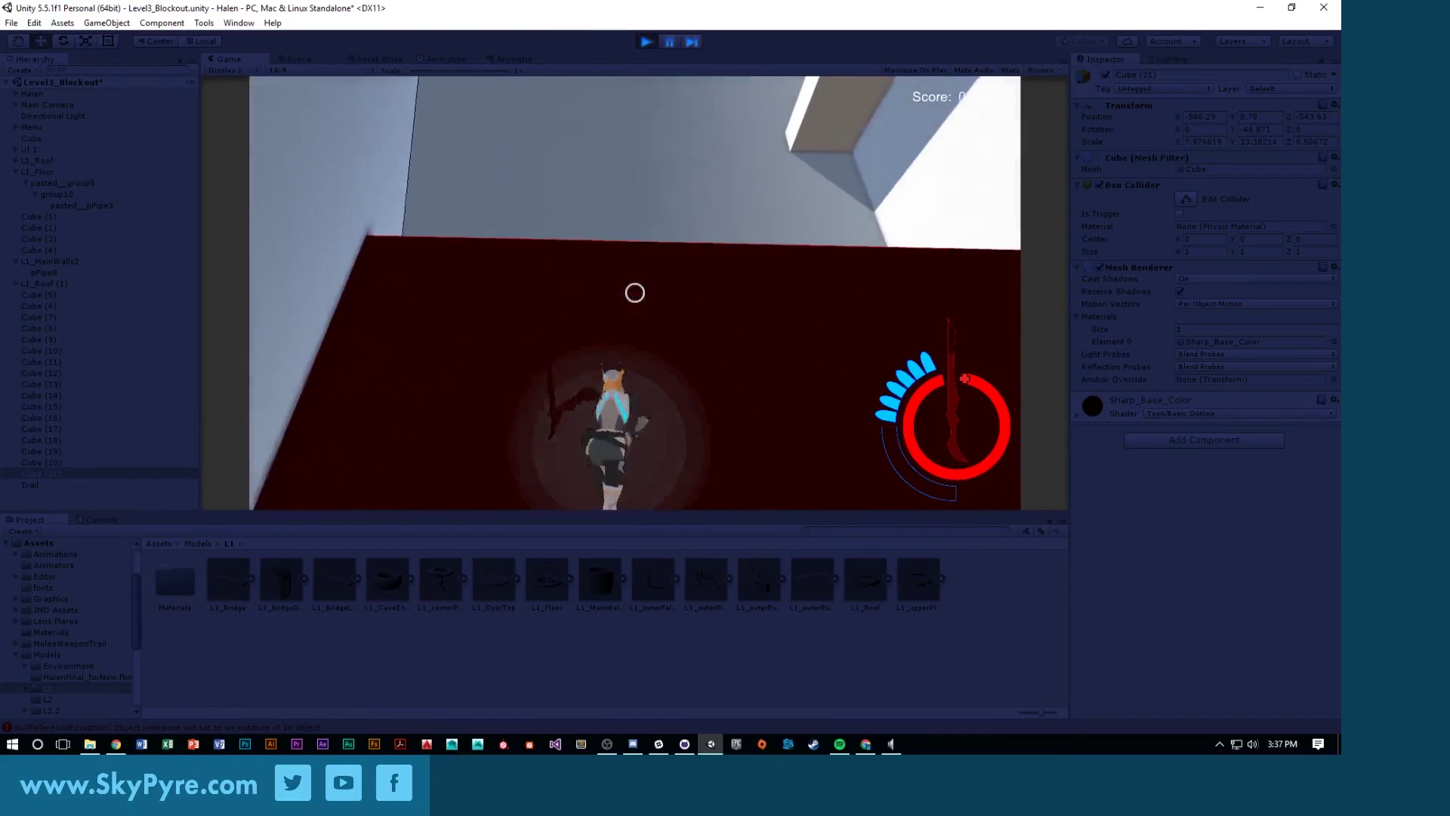
{"action": "key", "text": "space"}
{"action": "key", "text": "w"}
{"action": "key", "text": "space"}
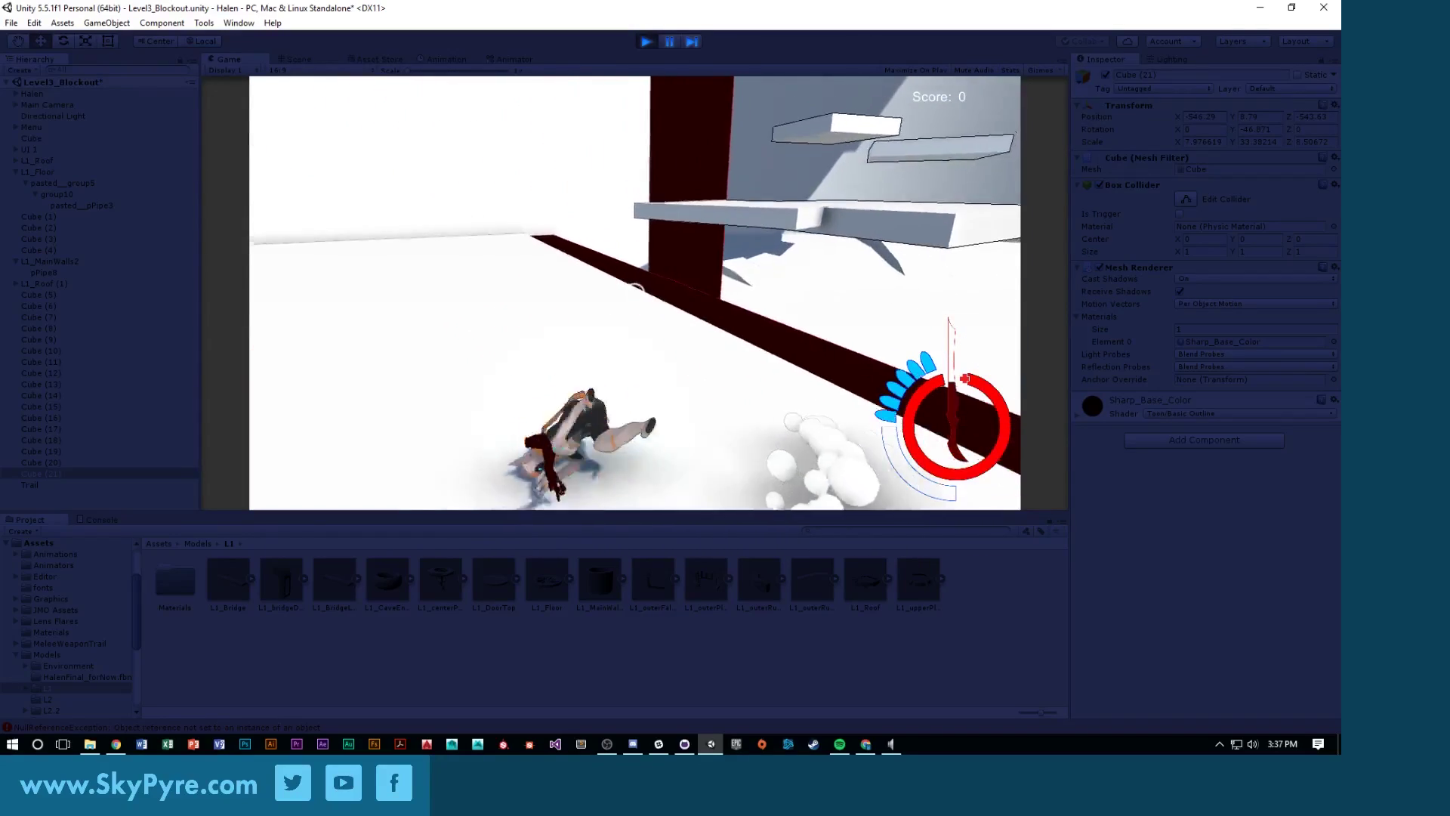
{"action": "key", "text": "w"}
{"action": "key", "text": "space"}
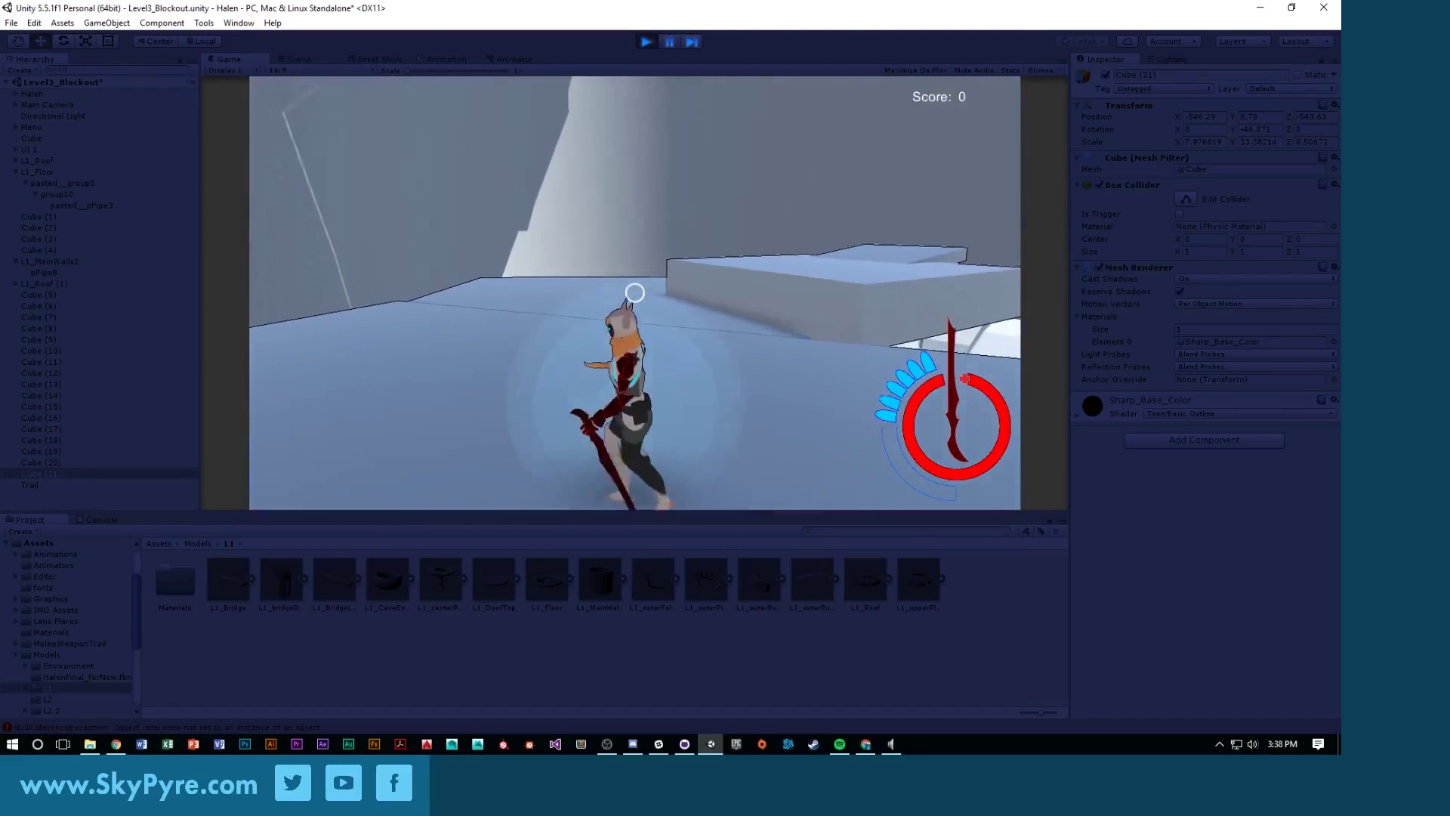
{"action": "key", "text": "Escape"}
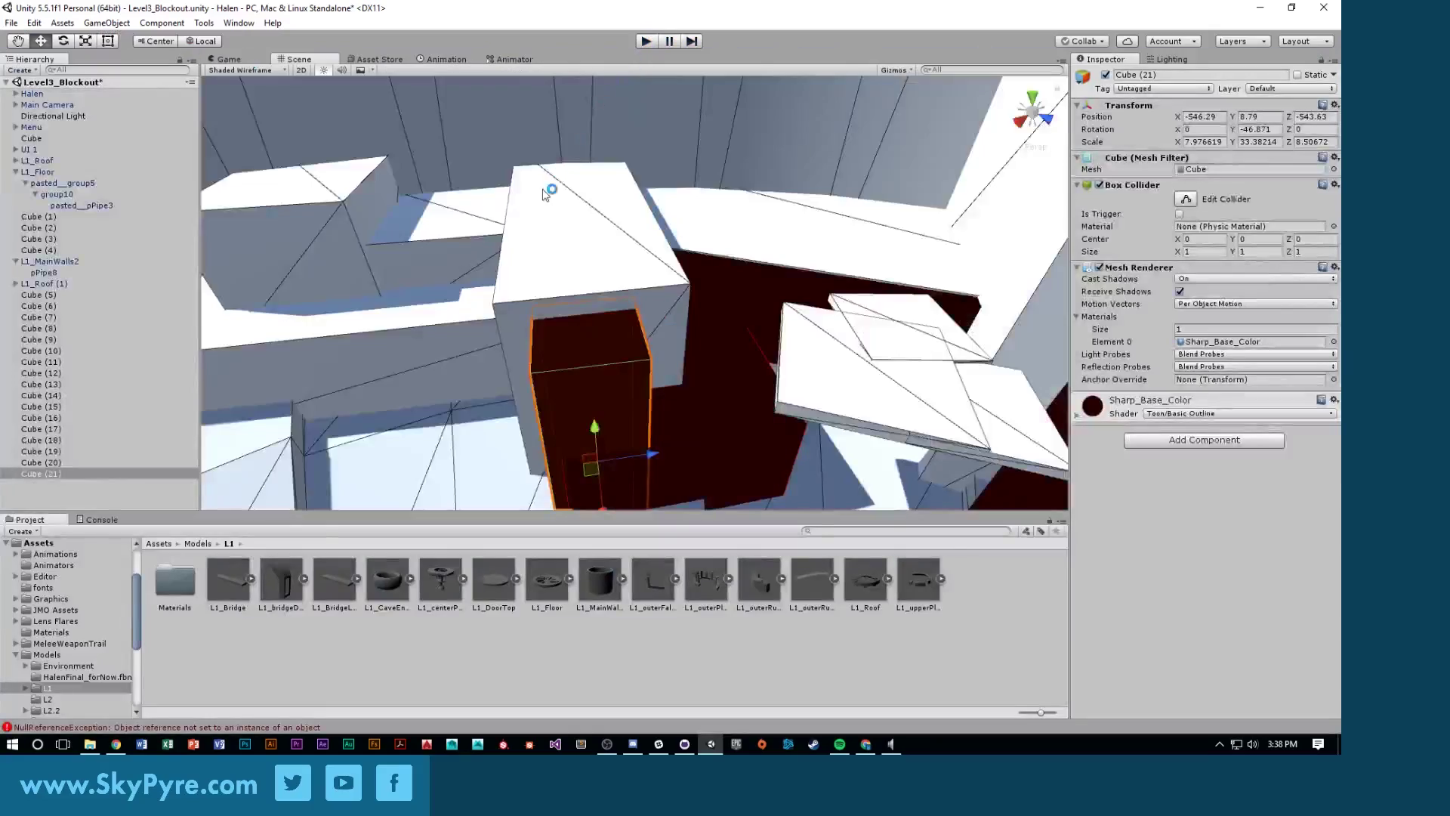
Duplicate the large terrain block behind the dark red pillar, with the copy at about 12° around Y
{"action": "right_click_drag", "start_coordinate": [589, 225], "coordinate": [660, 316]}
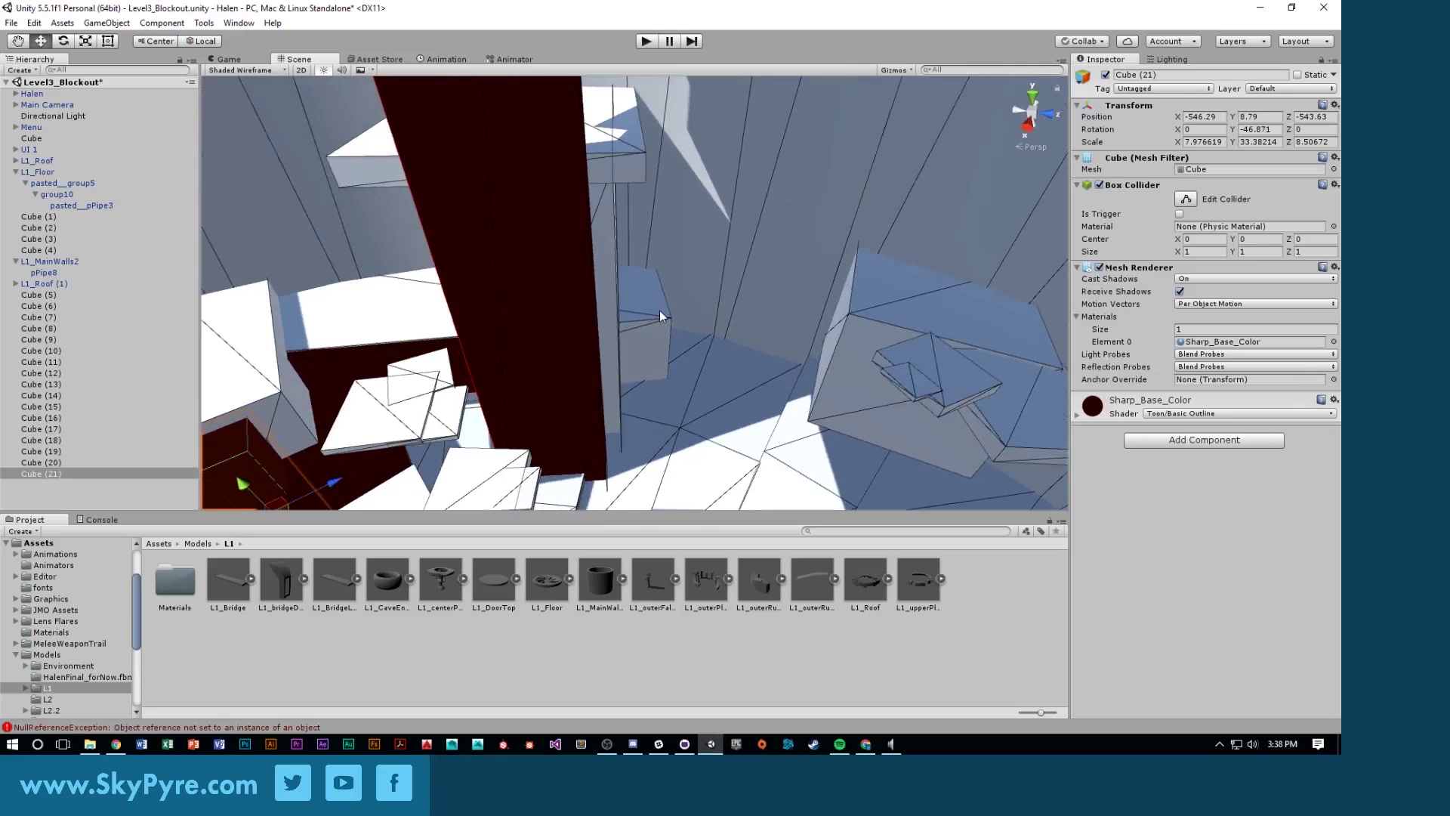
{"action": "left_click", "coordinate": [602, 306]}
{"action": "left_click_drag", "start_coordinate": [487, 328], "coordinate": [594, 367]}
{"action": "key", "text": "e"}
{"action": "key", "text": "ctrl+z"}
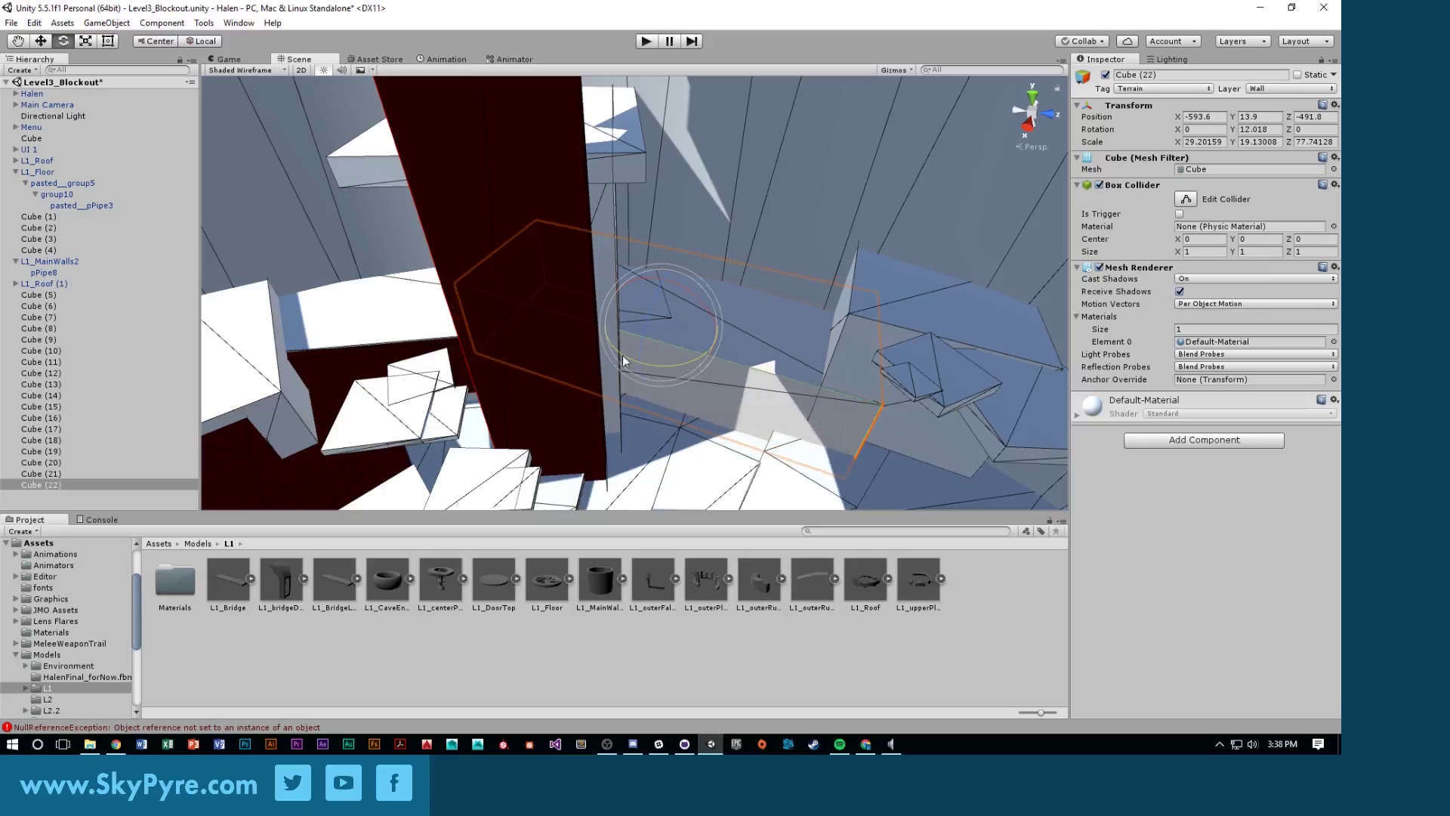
Shrink the terrain block copy to about 14.5 × 19.1 × 11.8 and raise it beside the wall to about X -592.8, Y 39.8, Z -481.5
{"action": "key", "text": "w"}
{"action": "left_click_drag", "start_coordinate": [693, 341], "coordinate": [647, 294], "text": "alt"}
{"action": "key", "text": "w"}
{"action": "key", "text": "r"}
{"action": "key", "text": "w"}
{"action": "right_click_drag", "start_coordinate": [670, 299], "coordinate": [673, 267]}
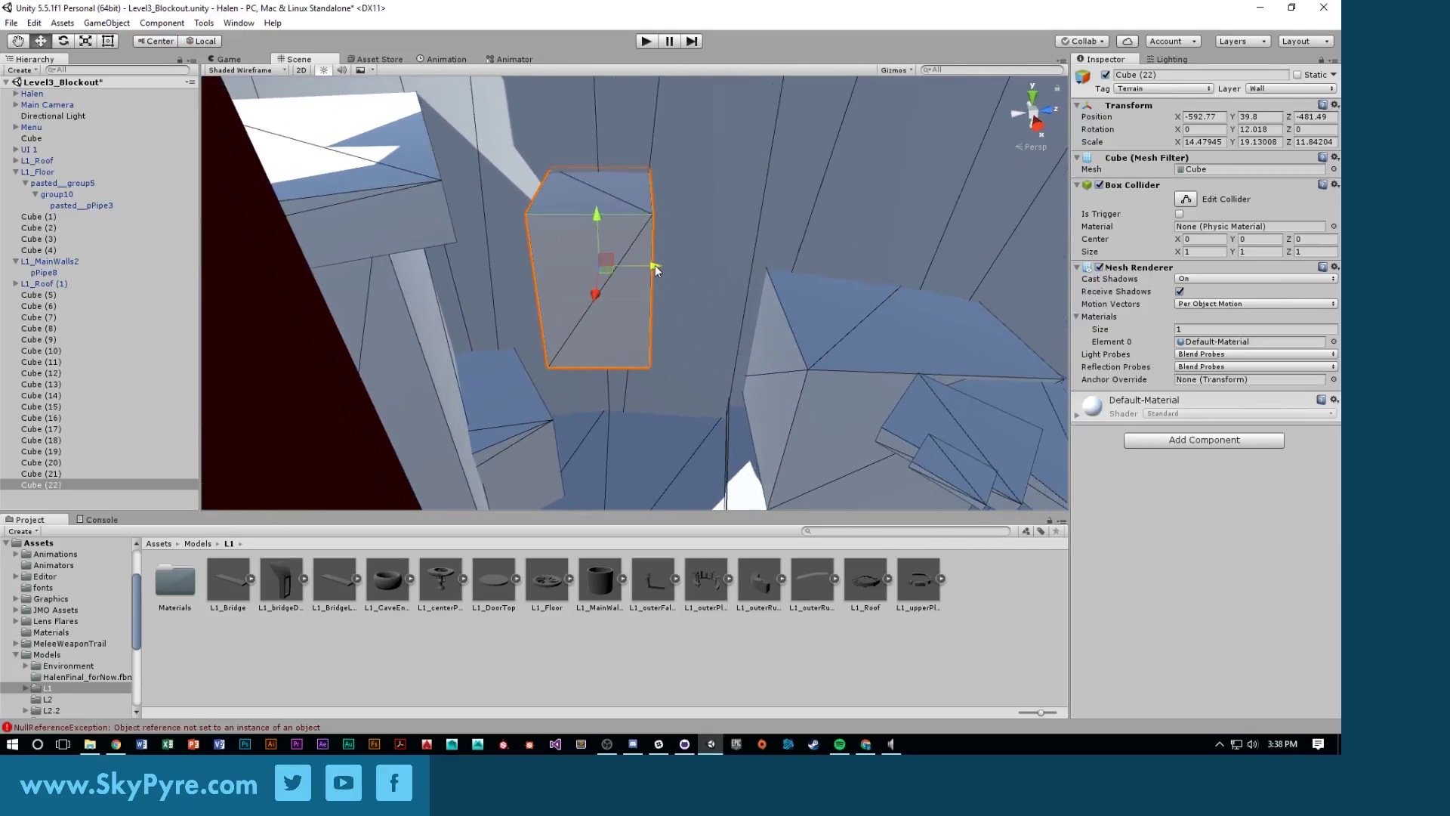
Tilt the terrain block copy to about -30° around Z and lengthen it to about 61.5 on its Y scale
{"action": "left_click_drag", "start_coordinate": [655, 271], "coordinate": [514, 247]}
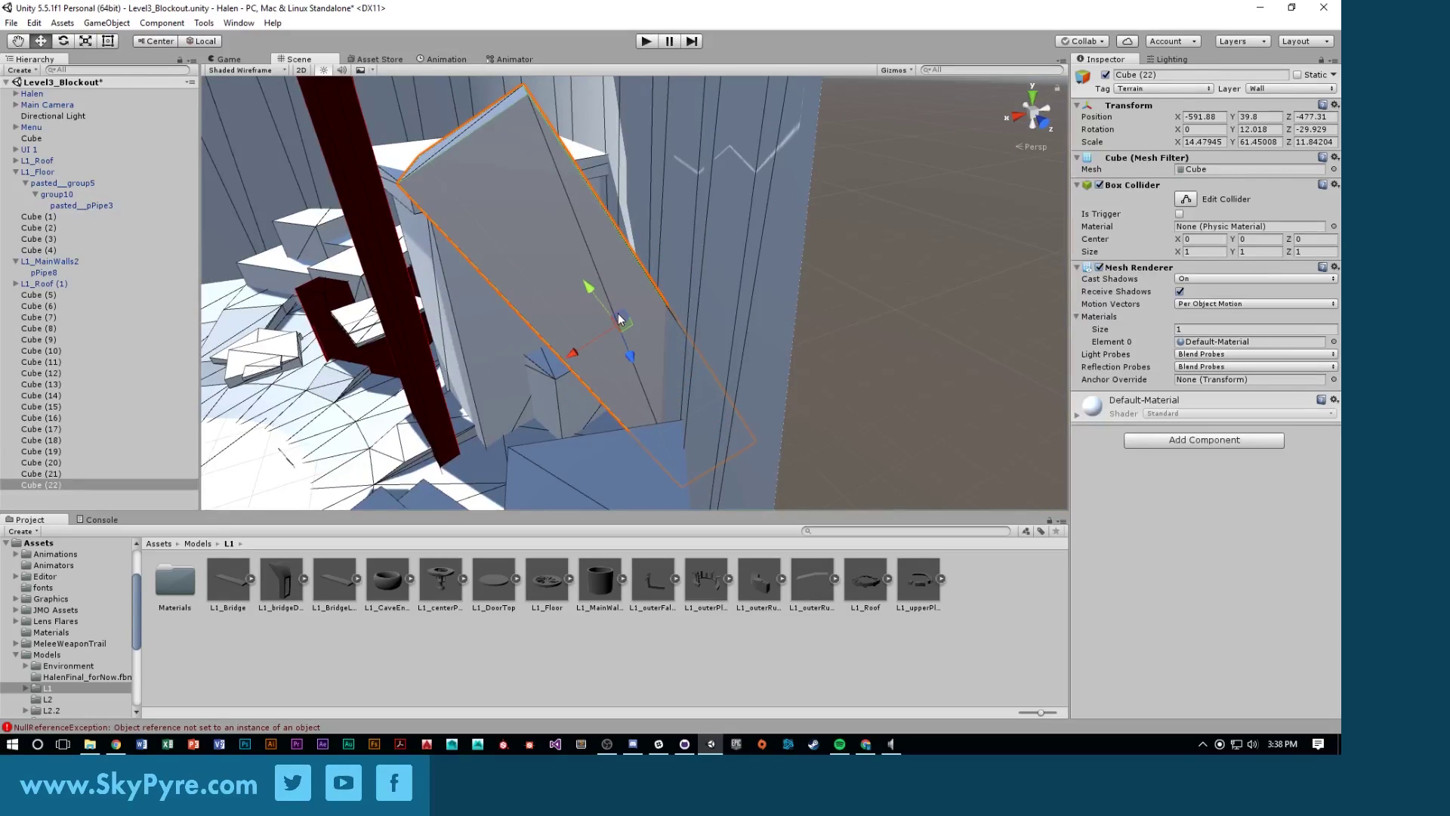
{"action": "left_click_drag", "start_coordinate": [619, 319], "coordinate": [777, 333]}
{"action": "key", "text": "e"}
Duplicate the large terrain block beside the tilted block, rotated to about -75° around Y and shrunk to about 7.3 × 16.5 × 23
{"action": "left_click", "coordinate": [754, 349]}
{"action": "left_click_drag", "start_coordinate": [770, 417], "coordinate": [584, 243]}
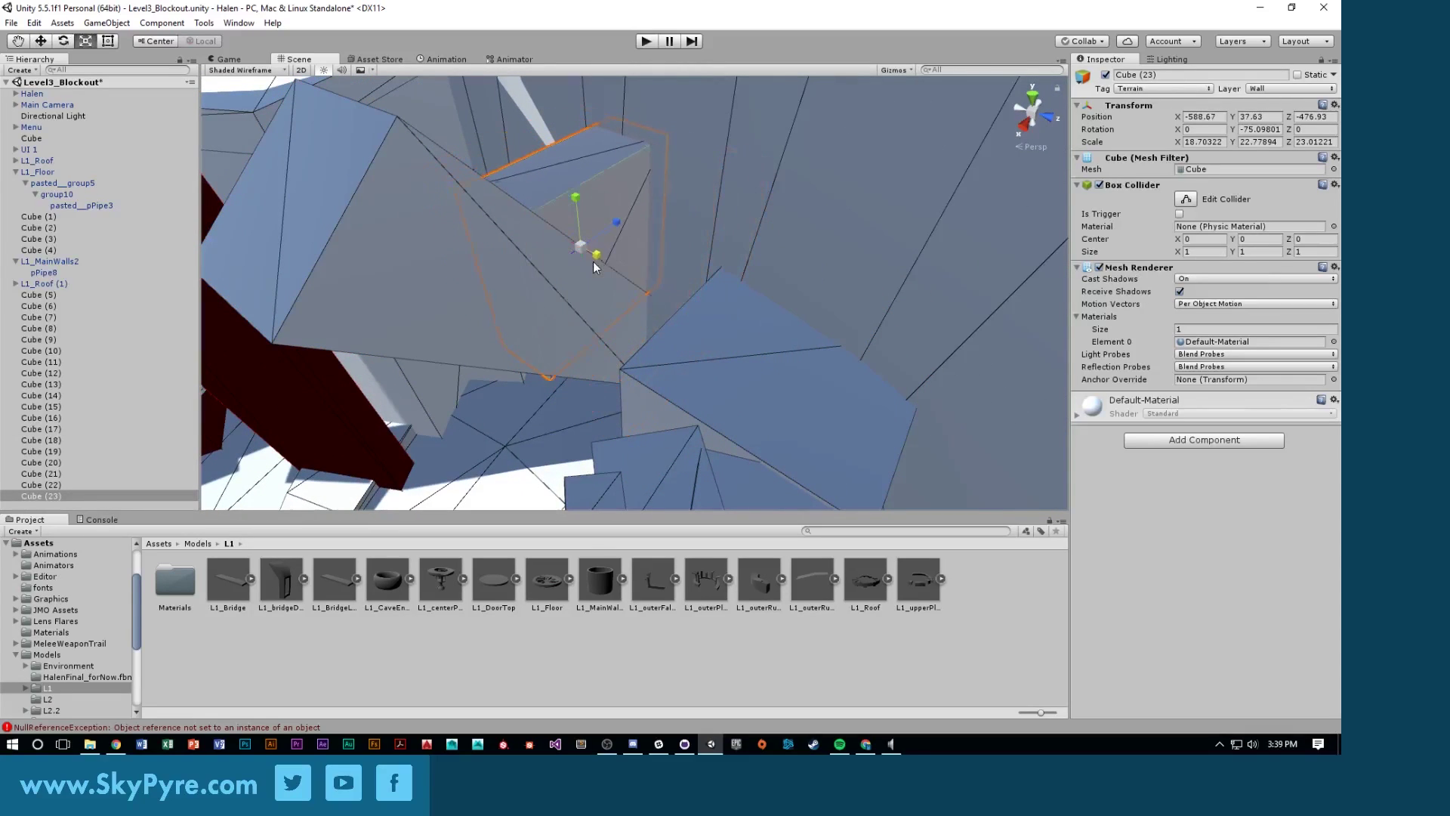
{"action": "left_click_drag", "start_coordinate": [641, 281], "coordinate": [675, 365], "text": "alt"}
{"action": "key", "text": "w"}
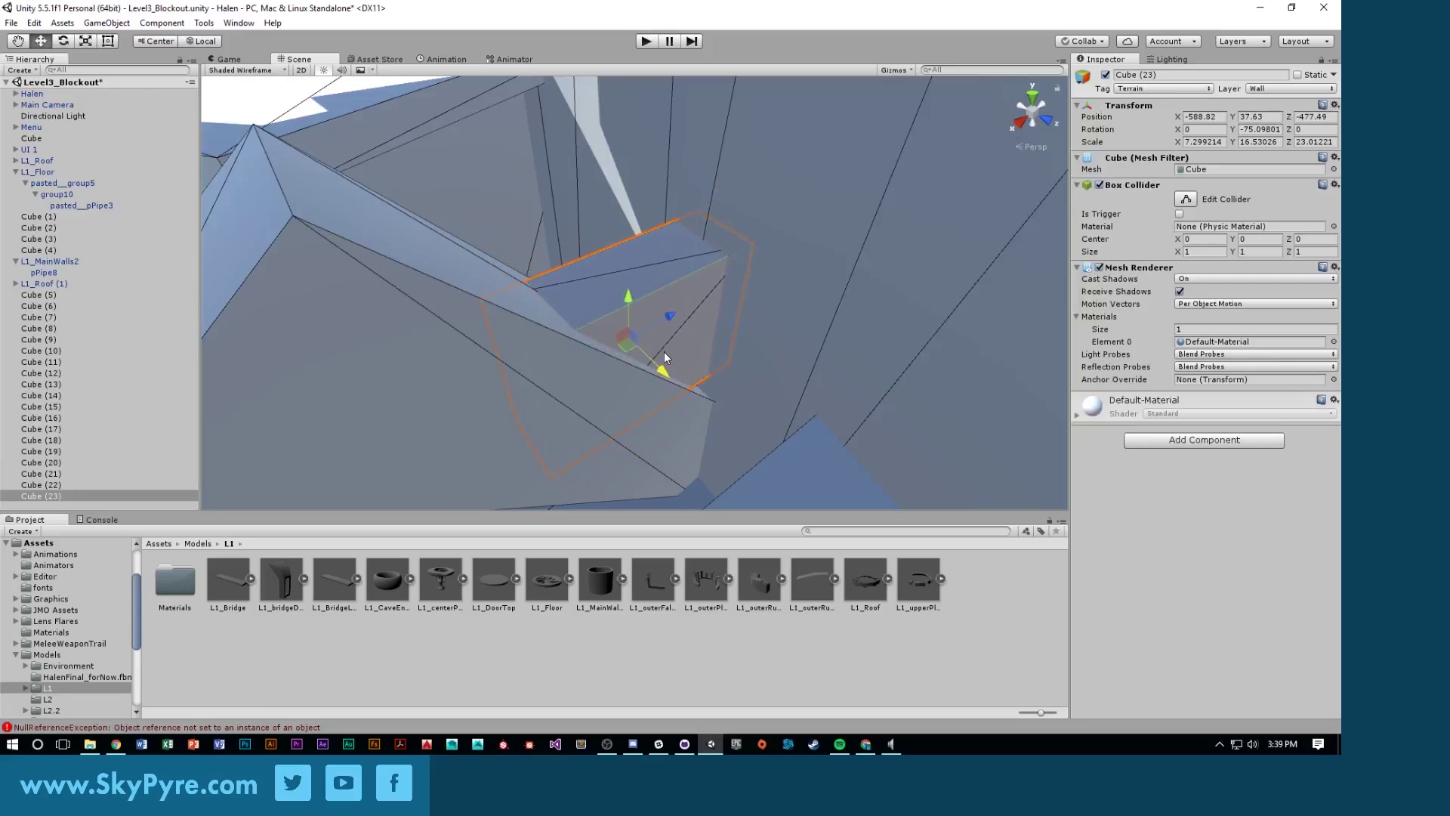
{"action": "key", "text": "r"}
{"action": "left_click_drag", "start_coordinate": [672, 315], "coordinate": [982, 473]}
{"action": "key", "text": "w"}
{"action": "key", "text": "e"}
{"action": "key", "text": "w"}
{"action": "key", "text": "w"}
Duplicate the 8.6 × 1.6 × 8.7 slab and place the copy beside the white ledge near the wall
{"action": "left_click", "coordinate": [728, 361]}
{"action": "key", "text": "ctrl+d"}
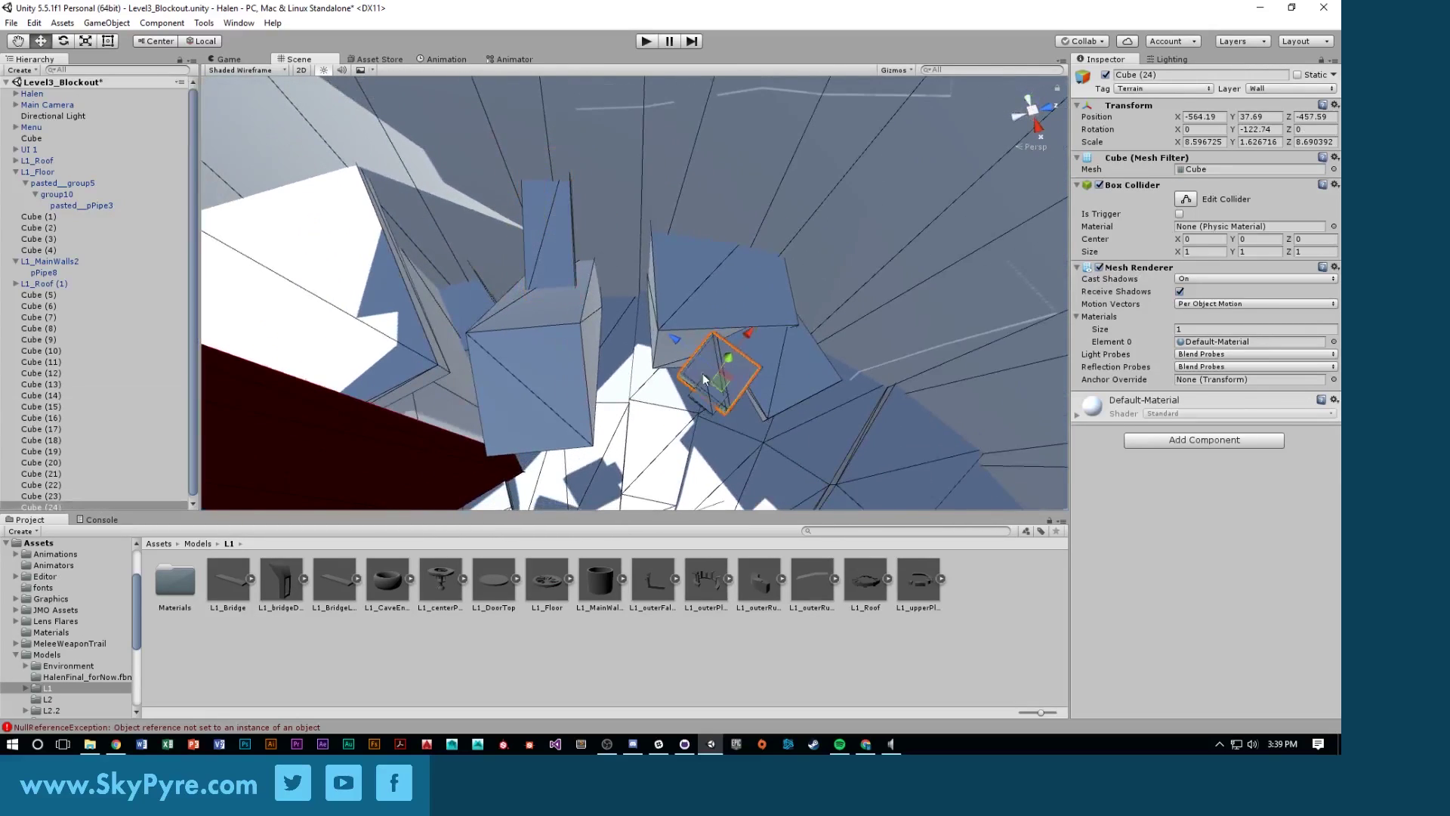
{"action": "left_click_drag", "start_coordinate": [702, 373], "coordinate": [459, 301]}
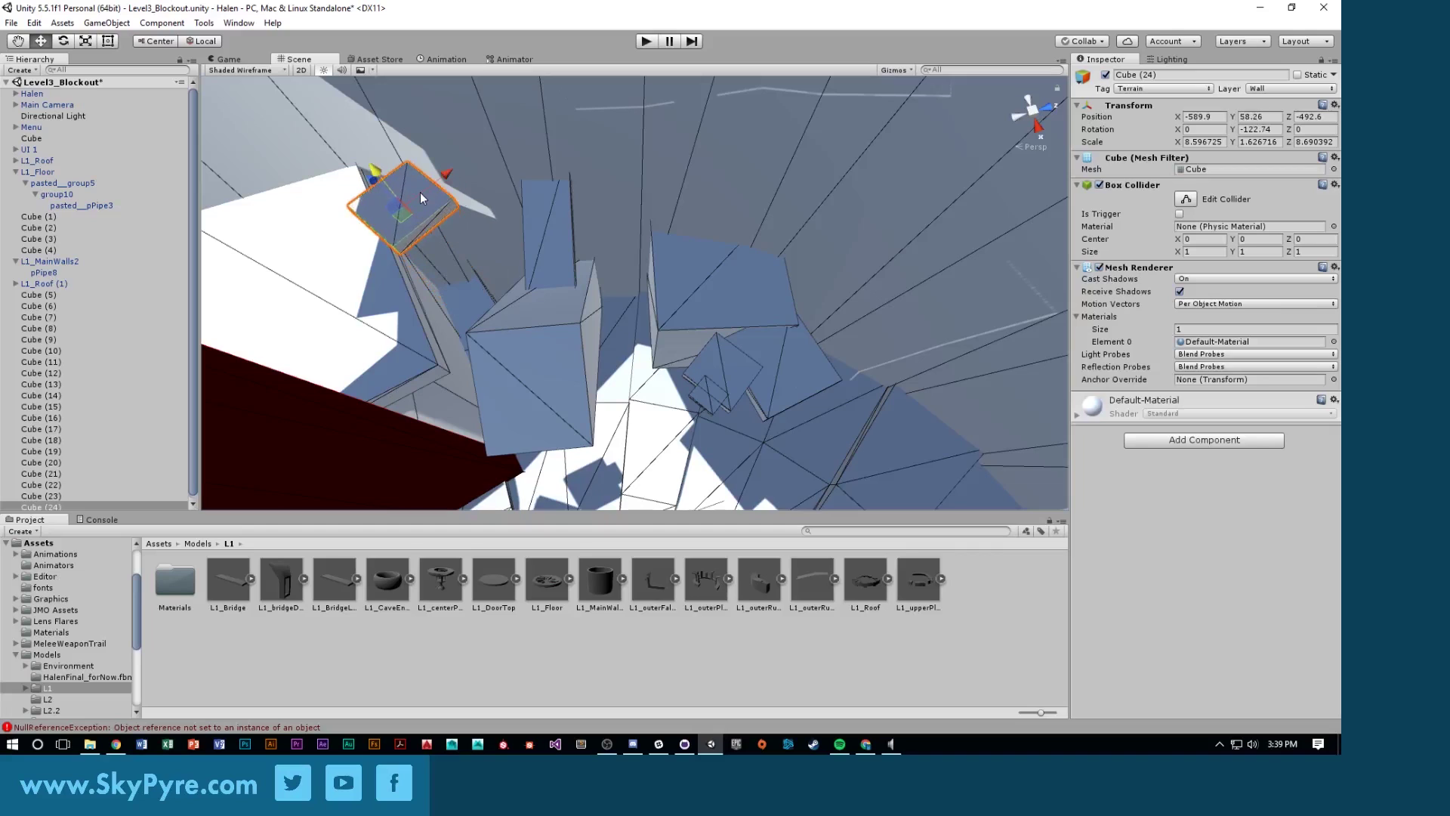
{"action": "left_click_drag", "start_coordinate": [420, 192], "coordinate": [448, 181]}
{"action": "left_click_drag", "start_coordinate": [571, 249], "coordinate": [627, 148], "text": "alt"}
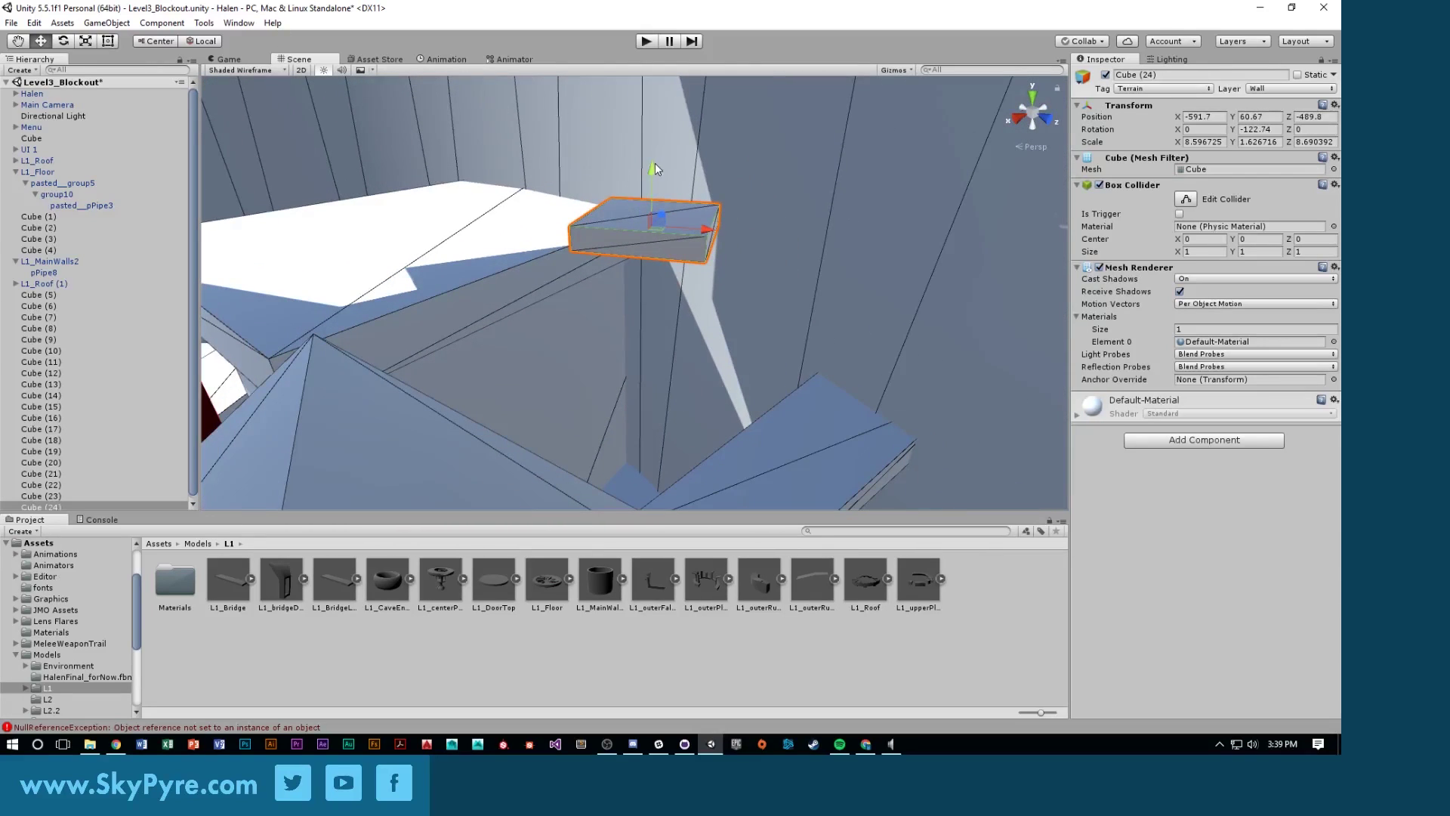
{"action": "left_click_drag", "start_coordinate": [692, 255], "coordinate": [657, 294], "text": "alt"}
Add a smaller slab copy of about 3 × 0.6 × 3.1, rotated about -153° around Y, near X -596.5, Y 50.2, Z -496.1
{"action": "key", "text": "ctrl+d"}
{"action": "key", "text": "e"}
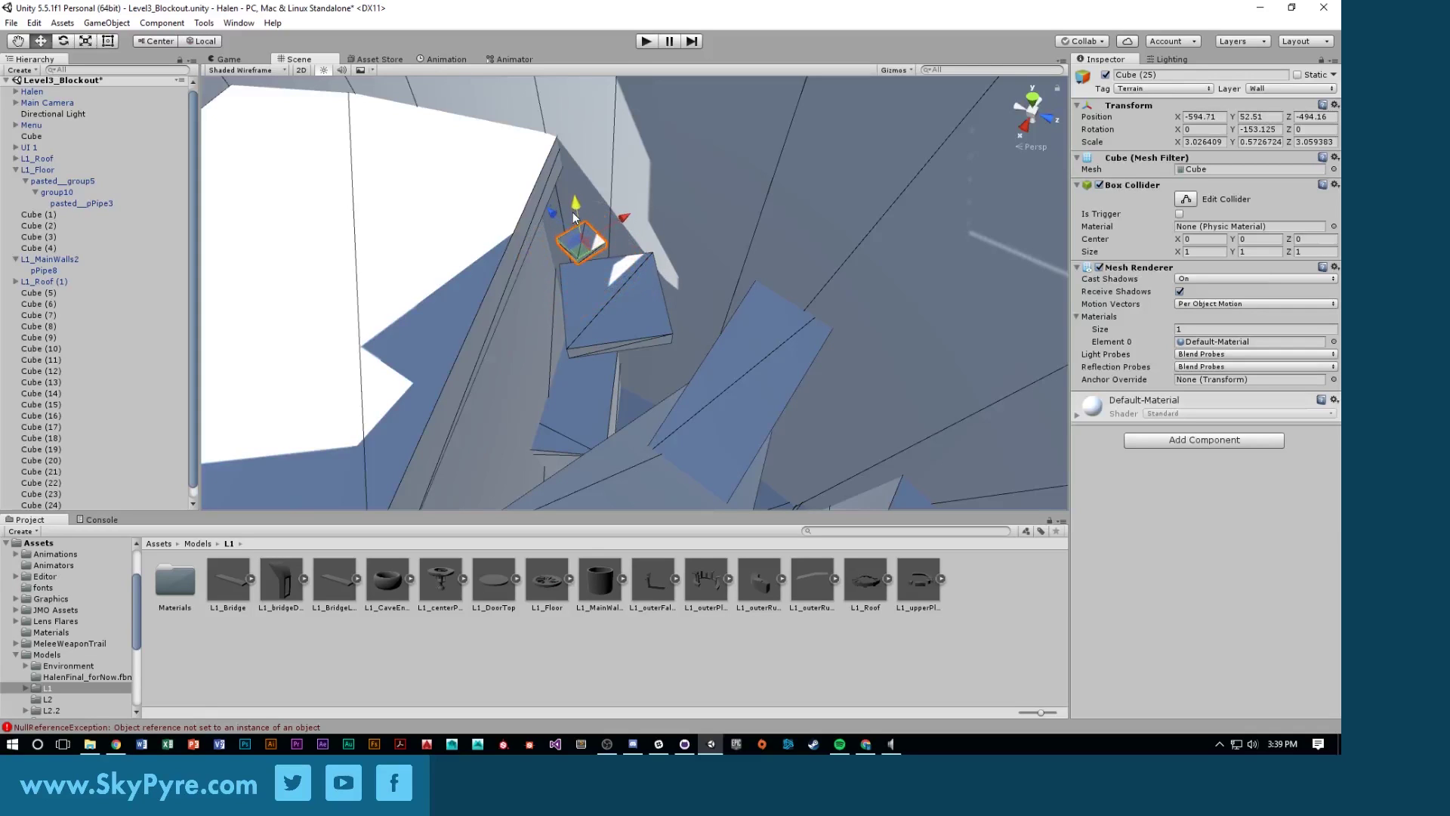
{"action": "right_click_drag", "start_coordinate": [646, 266], "coordinate": [683, 93]}
{"action": "key", "text": "w"}
{"action": "left_click_drag", "start_coordinate": [683, 93], "coordinate": [633, 184], "text": "alt"}
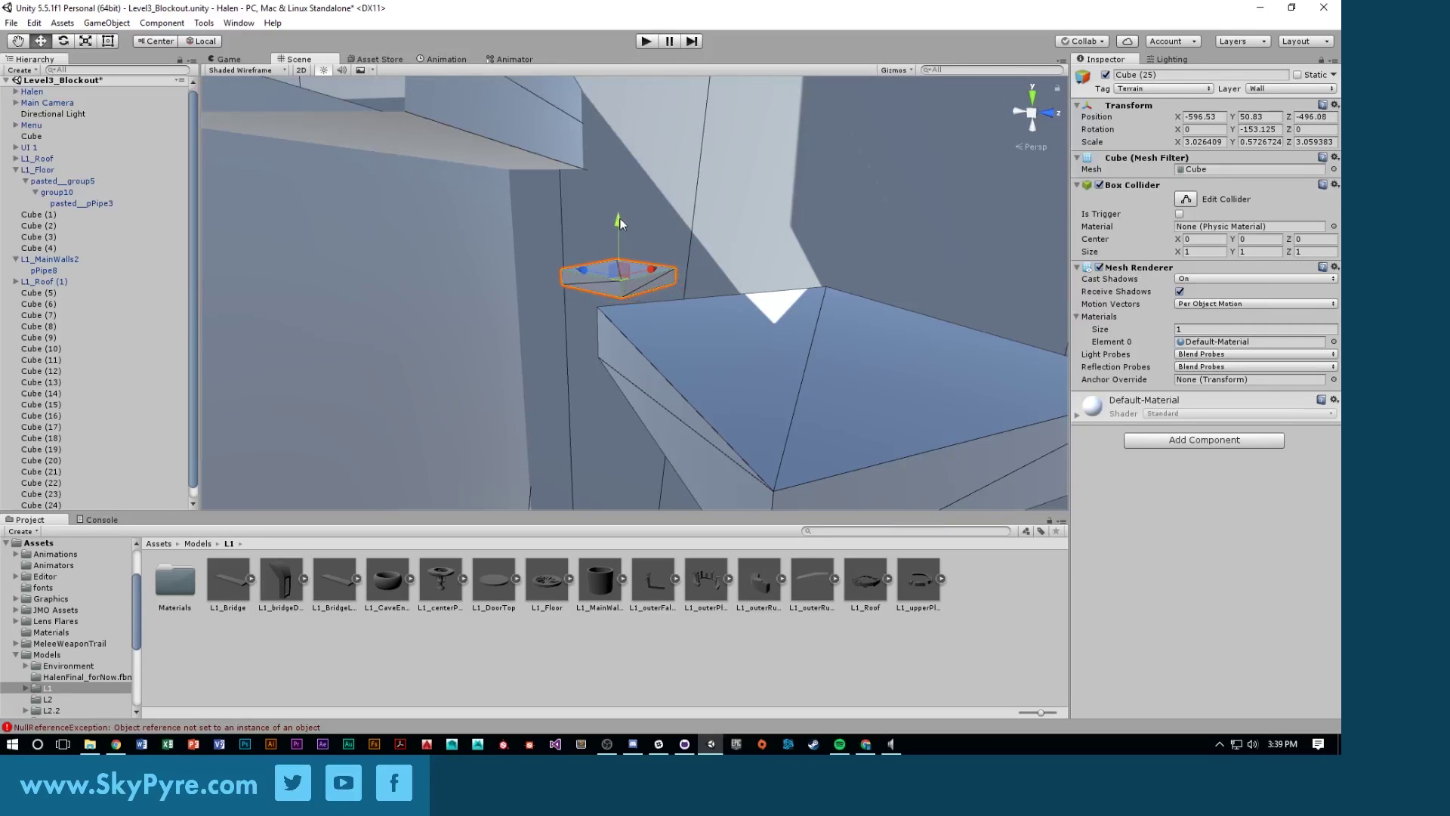
{"action": "left_click_drag", "start_coordinate": [692, 225], "coordinate": [628, 51], "text": "alt"}
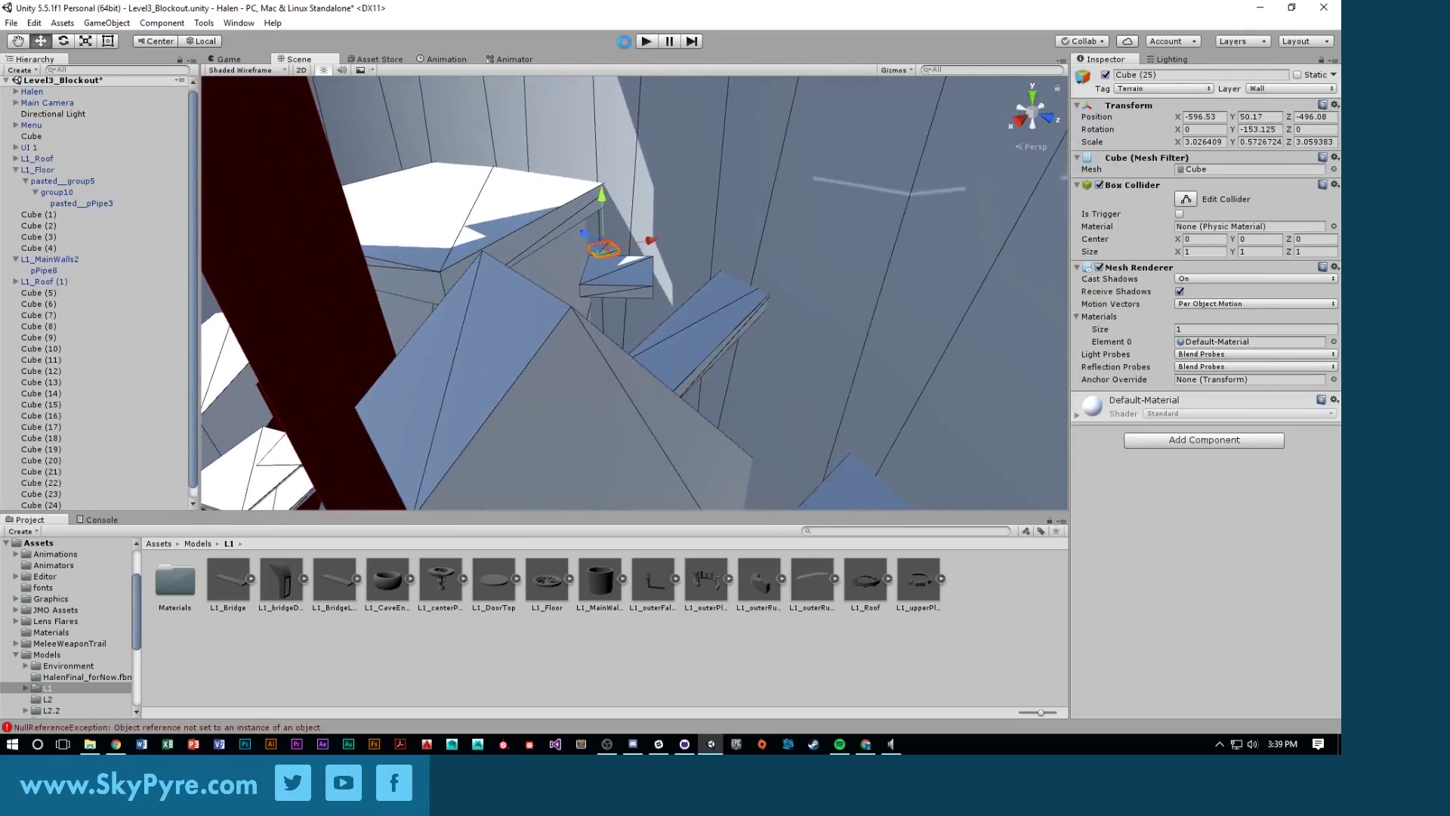
Play-test traversal across the floor and over the dark red blocks, and stop the test
{"action": "left_click", "coordinate": [644, 42]}
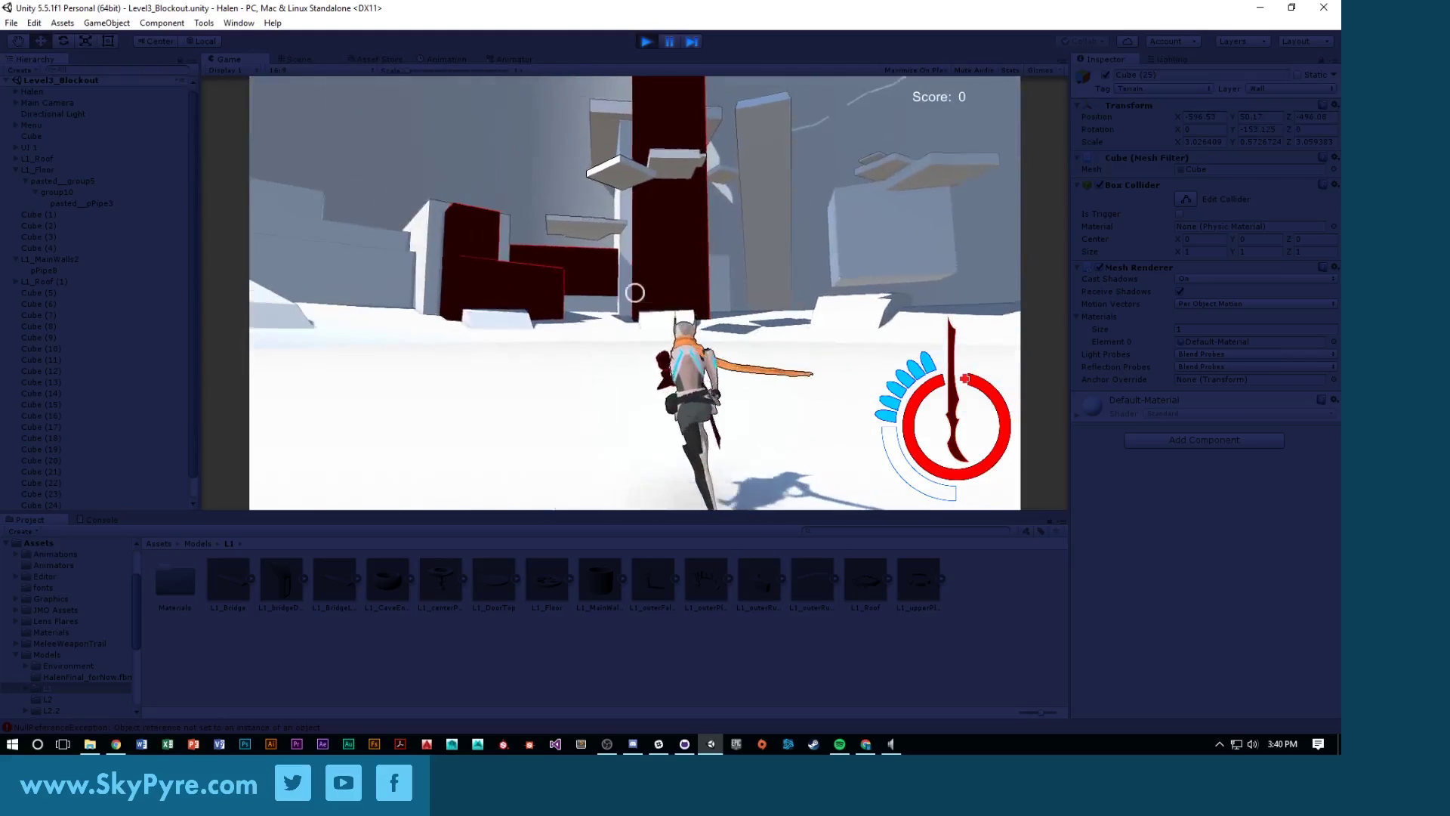
{"action": "key", "text": "space"}
{"action": "key", "text": "space"}
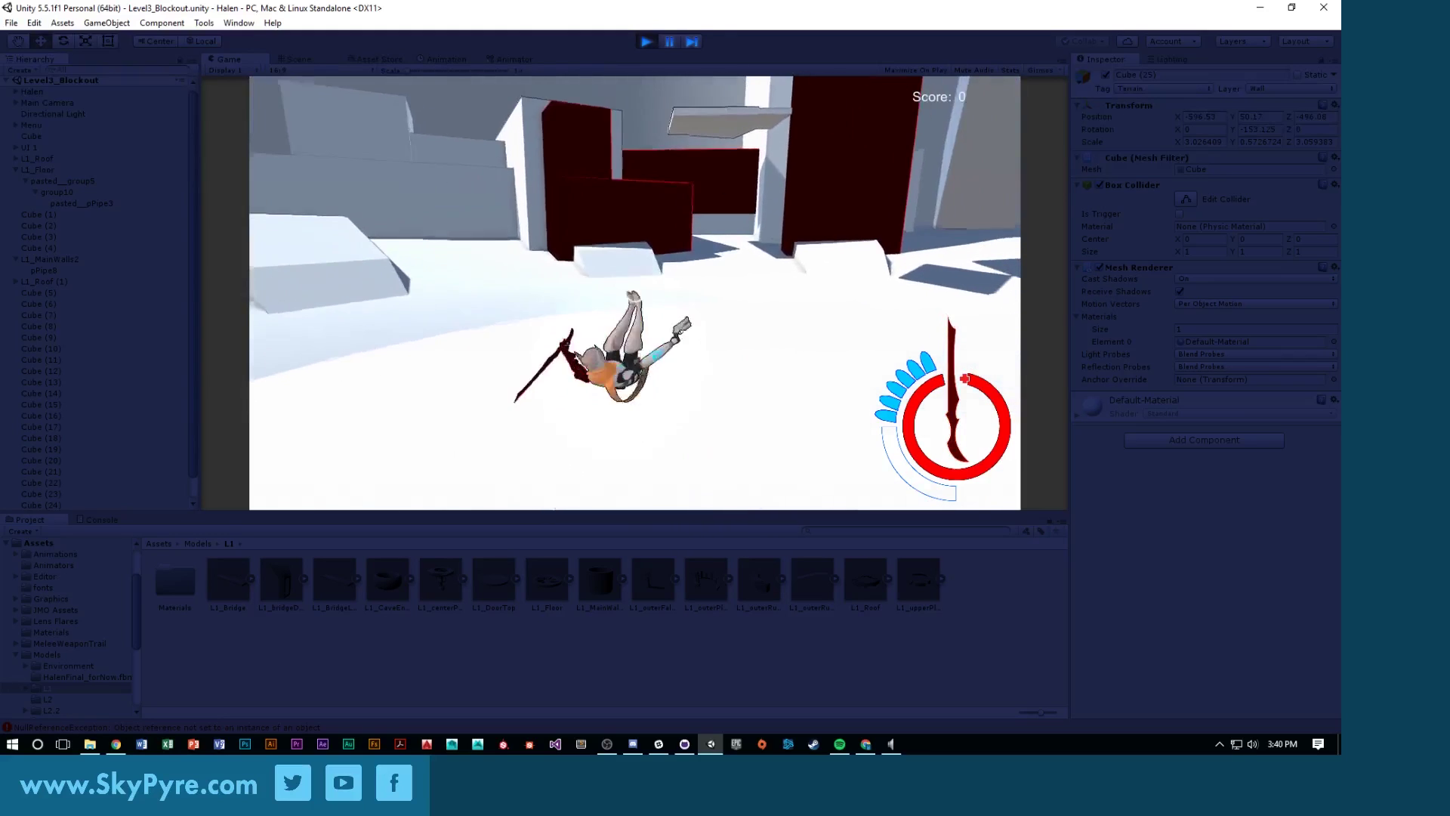
{"action": "key", "text": "space"}
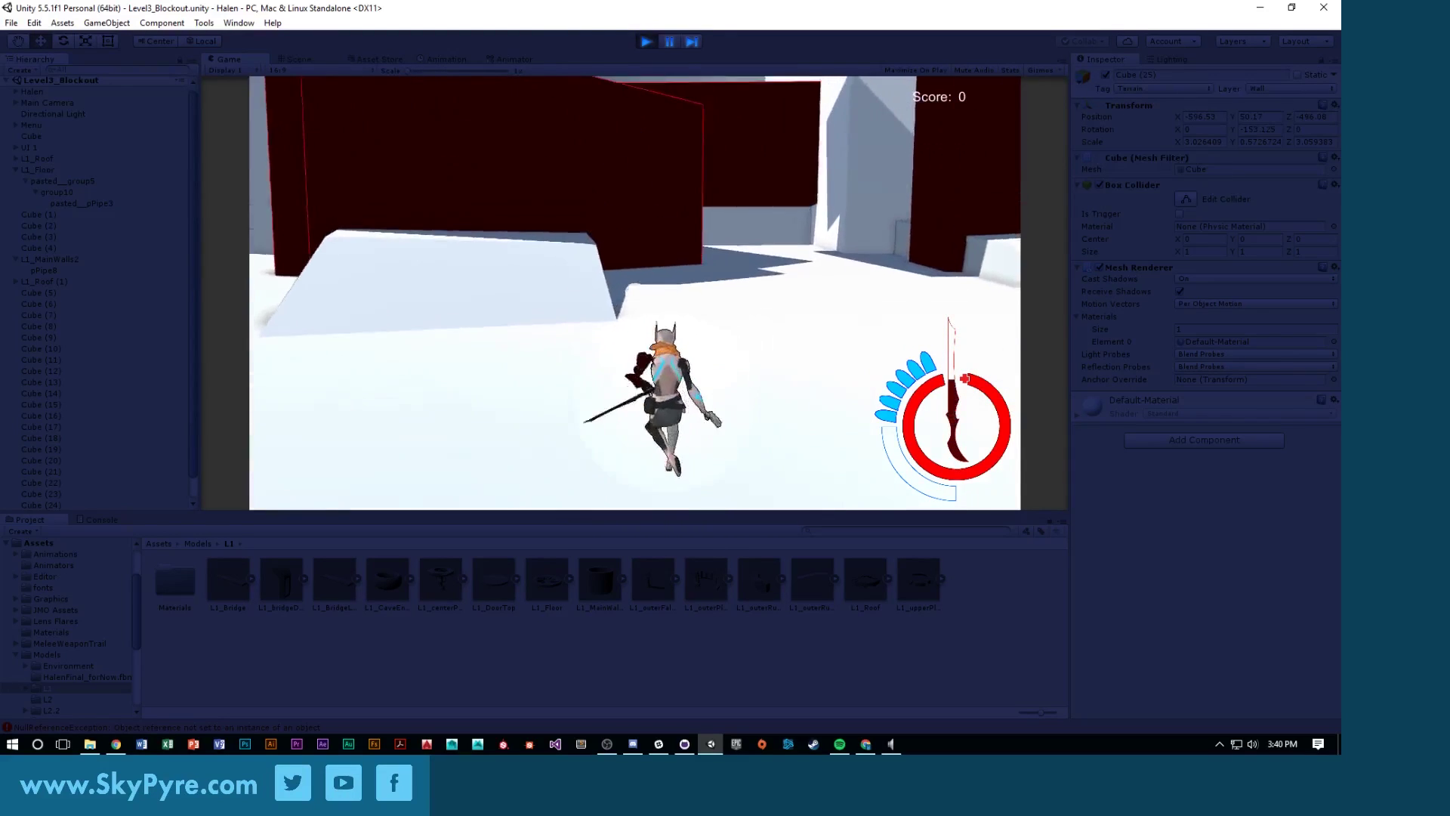
{"action": "key", "text": "space"}
{"action": "key", "text": "space"}
{"action": "key", "text": "space"}
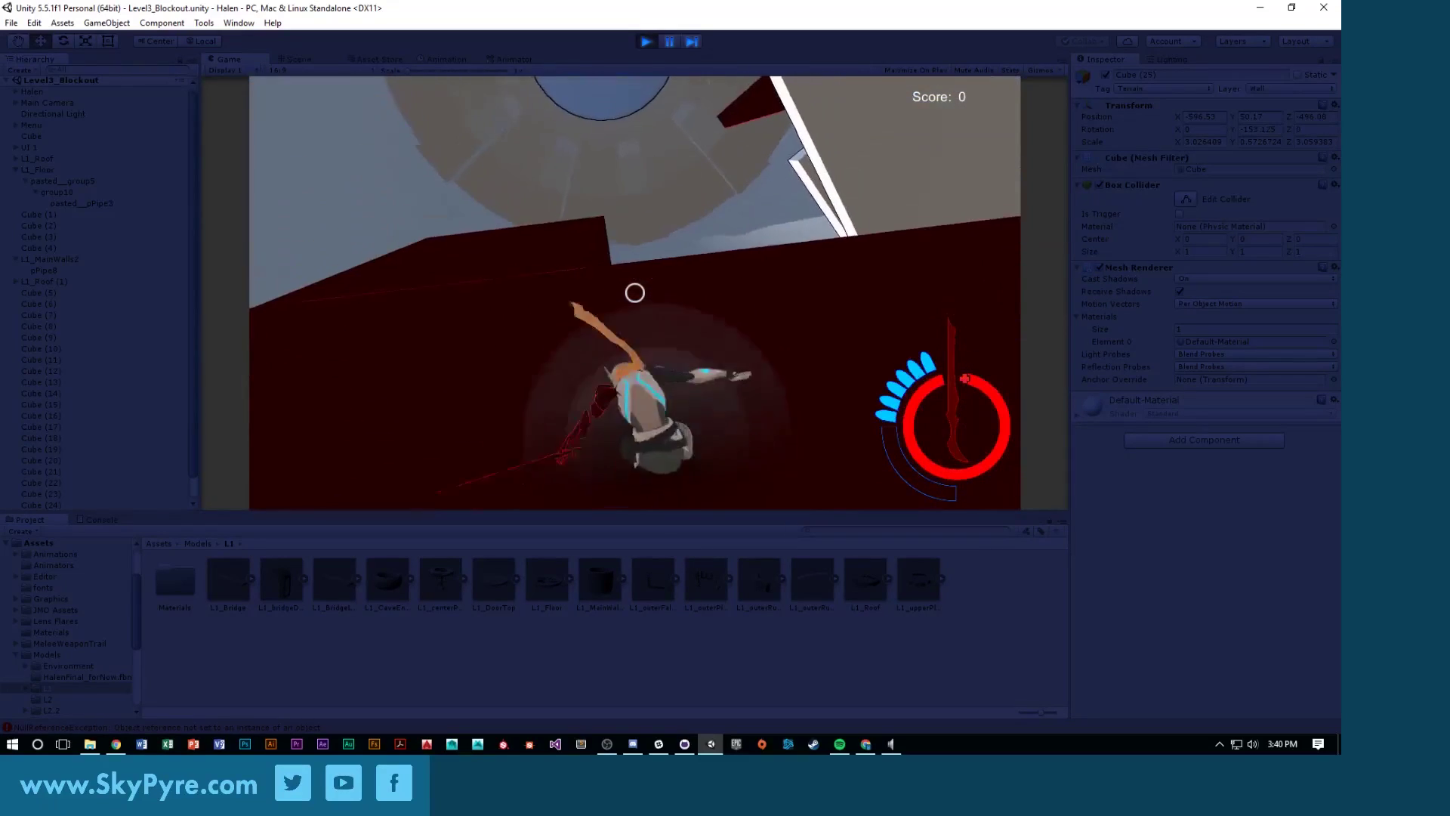
{"action": "key", "text": "space"}
{"action": "key", "text": "space"}
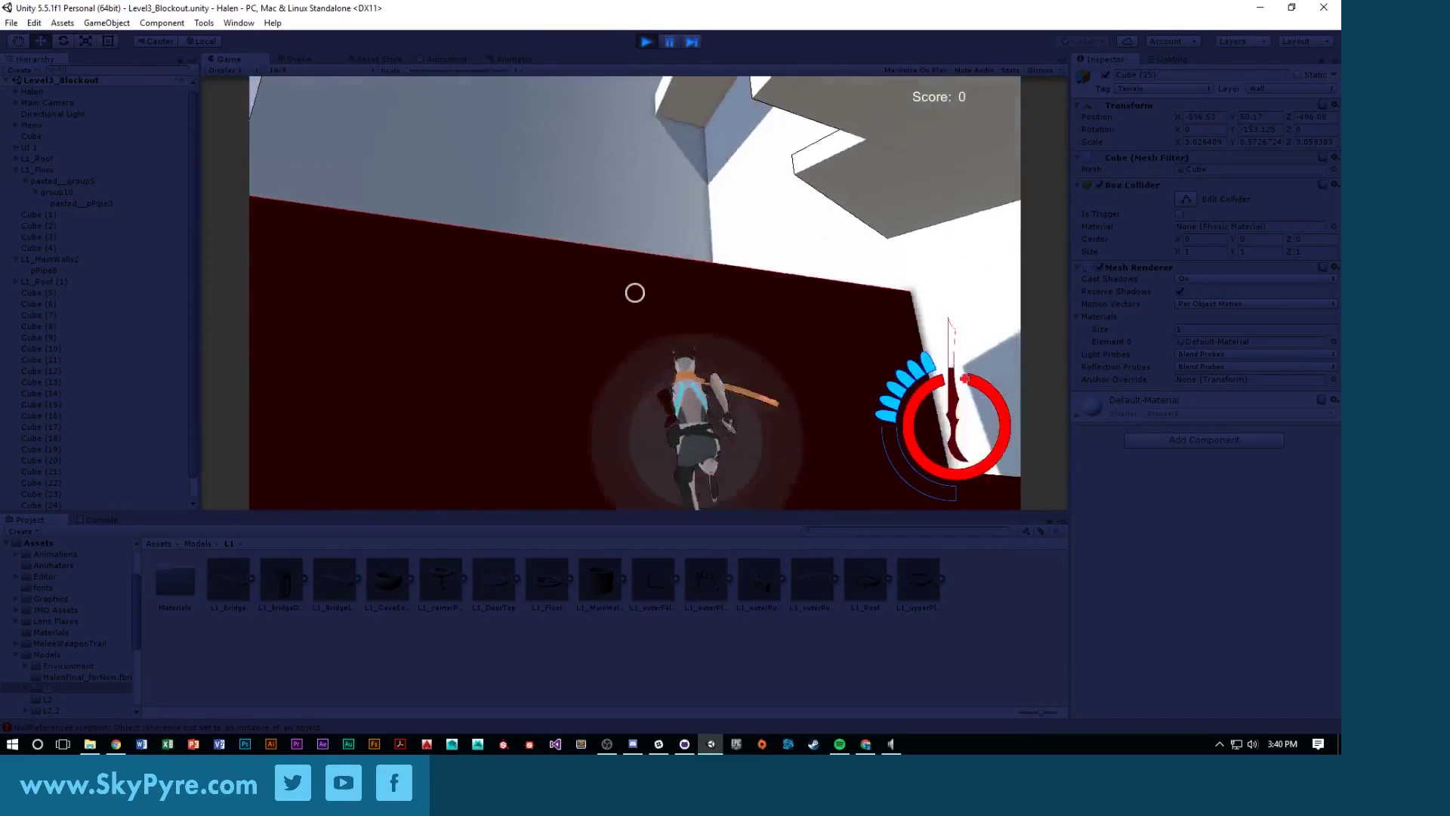
{"action": "left_click", "coordinate": [634, 293]}
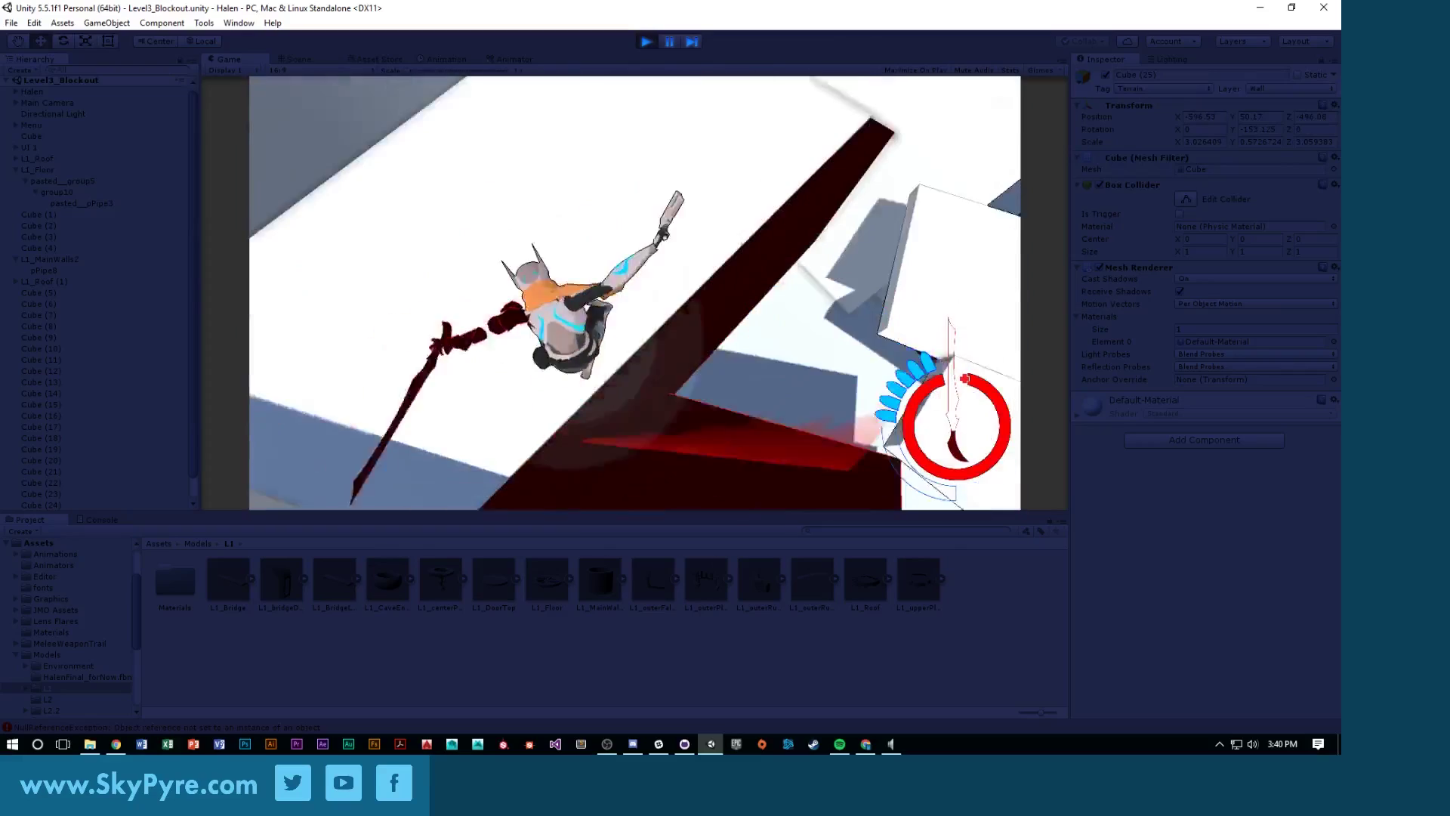
{"action": "key", "text": "w"}
{"action": "key", "text": "space"}
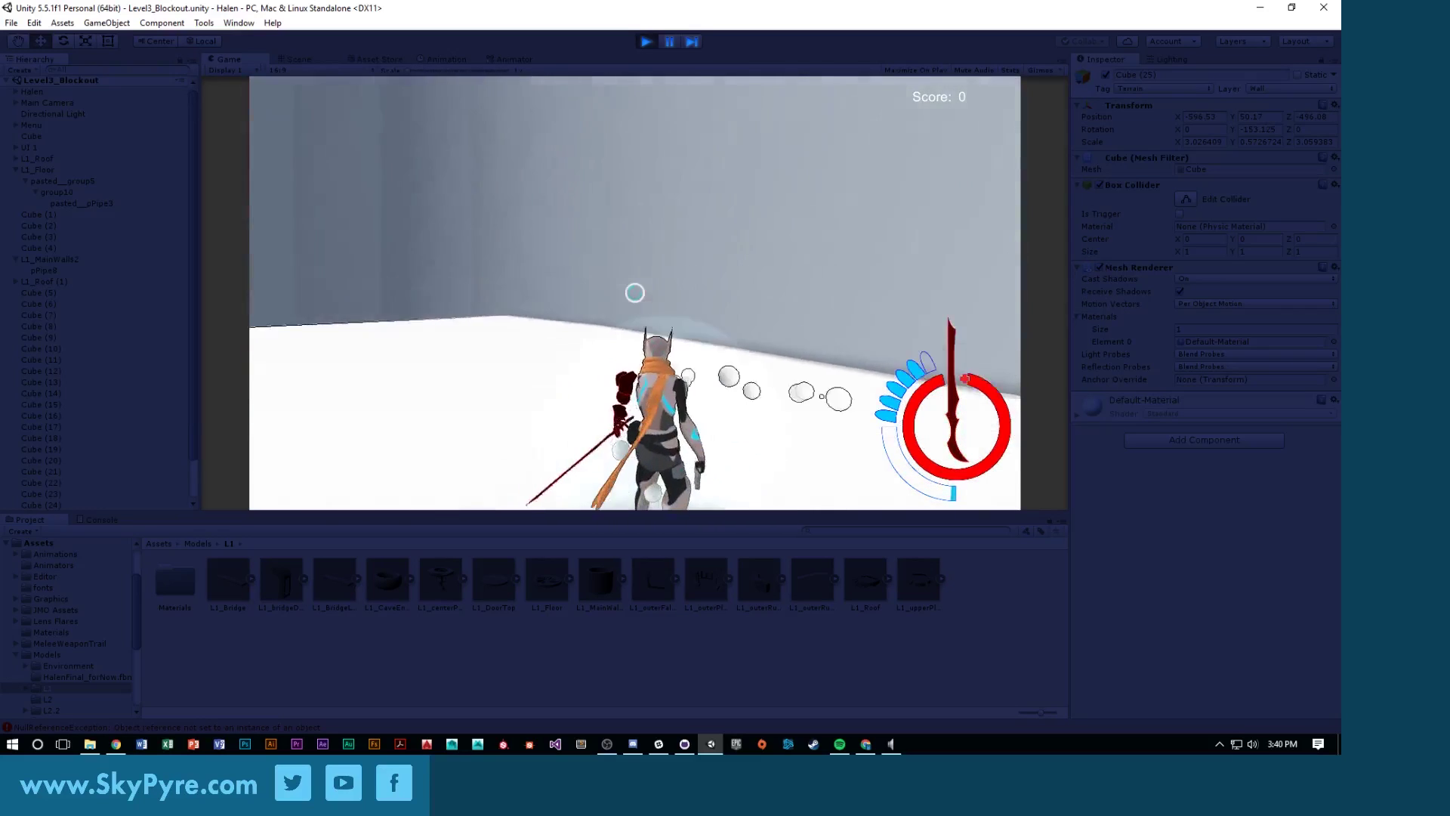
{"action": "key", "text": "Escape"}
{"action": "left_click", "coordinate": [646, 42]}
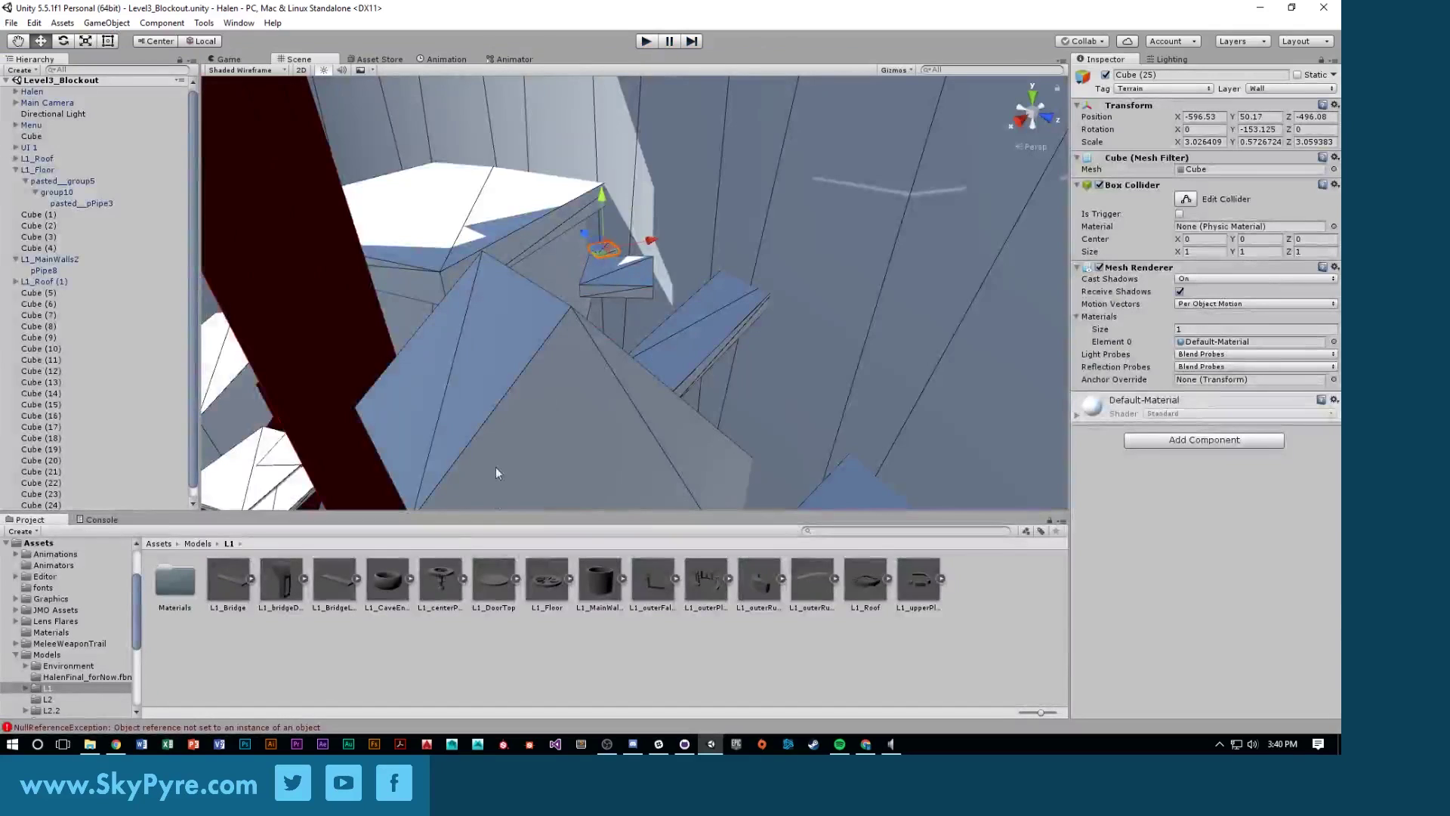
Browse the project assets to the Resources > Prefabs > Objects folder
{"action": "left_click", "coordinate": [199, 544]}
{"action": "left_click", "coordinate": [158, 544]}
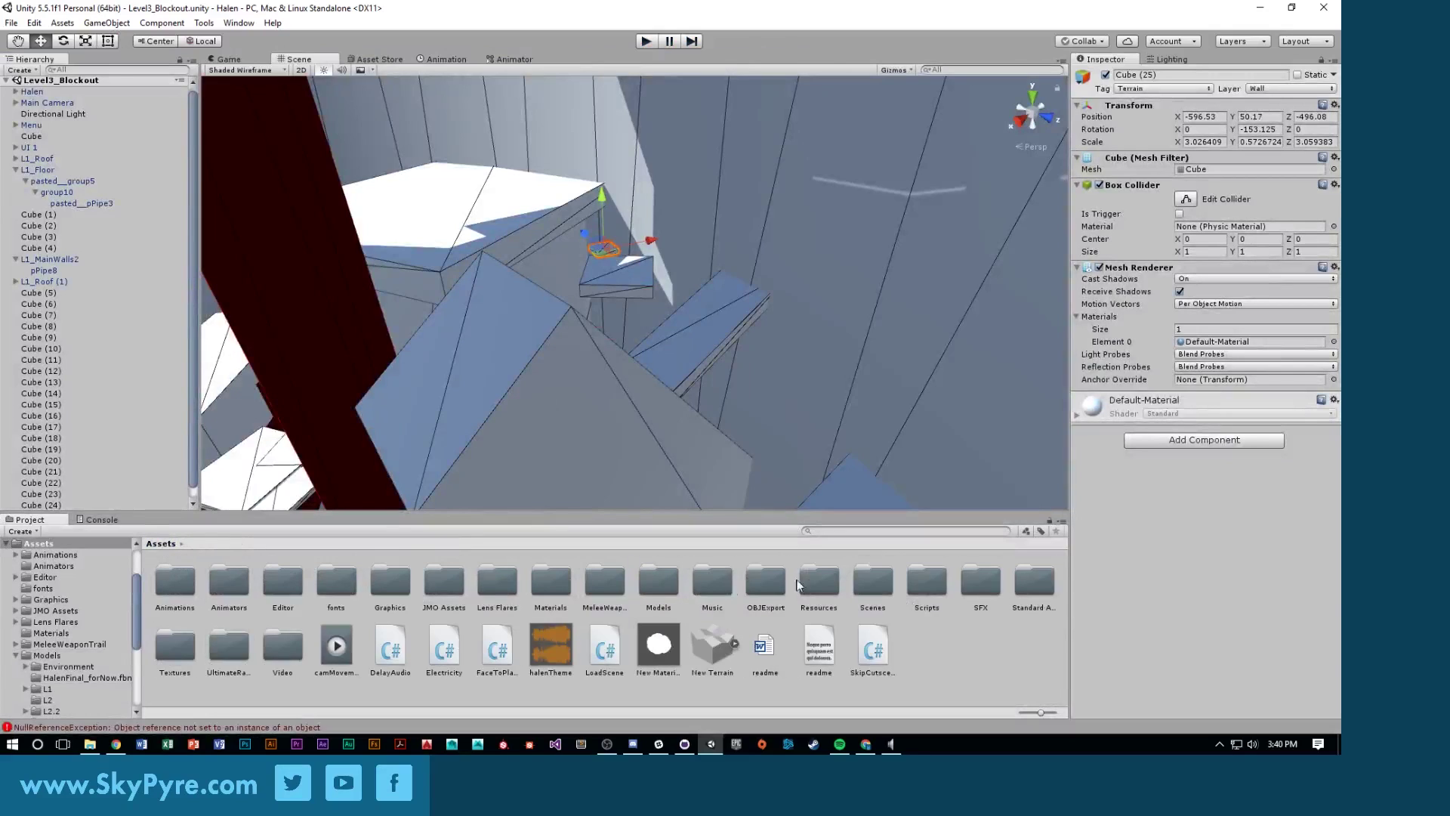
{"action": "double_click", "coordinate": [829, 581]}
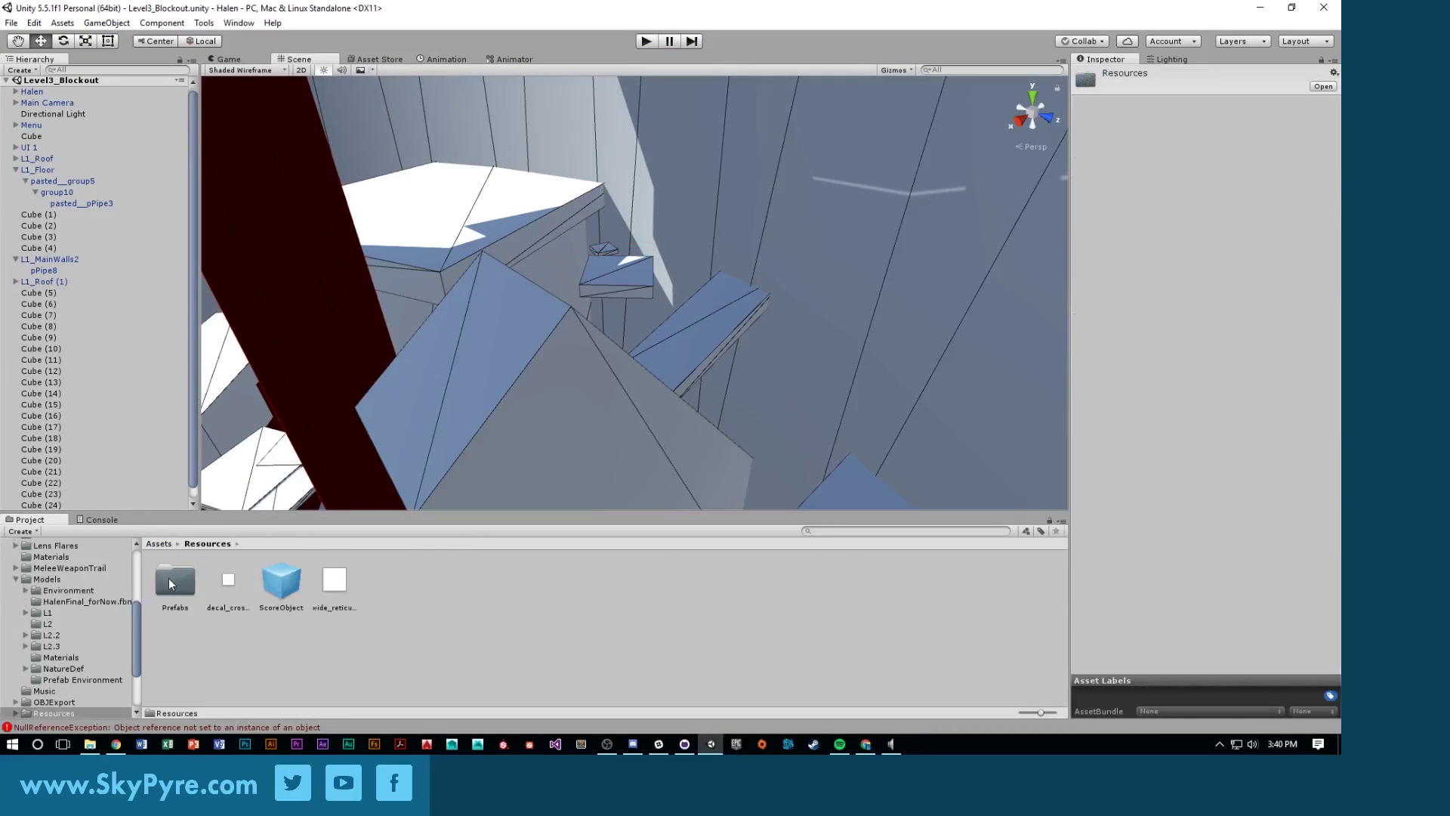
{"action": "double_click", "coordinate": [170, 579]}
{"action": "double_click", "coordinate": [333, 582]}
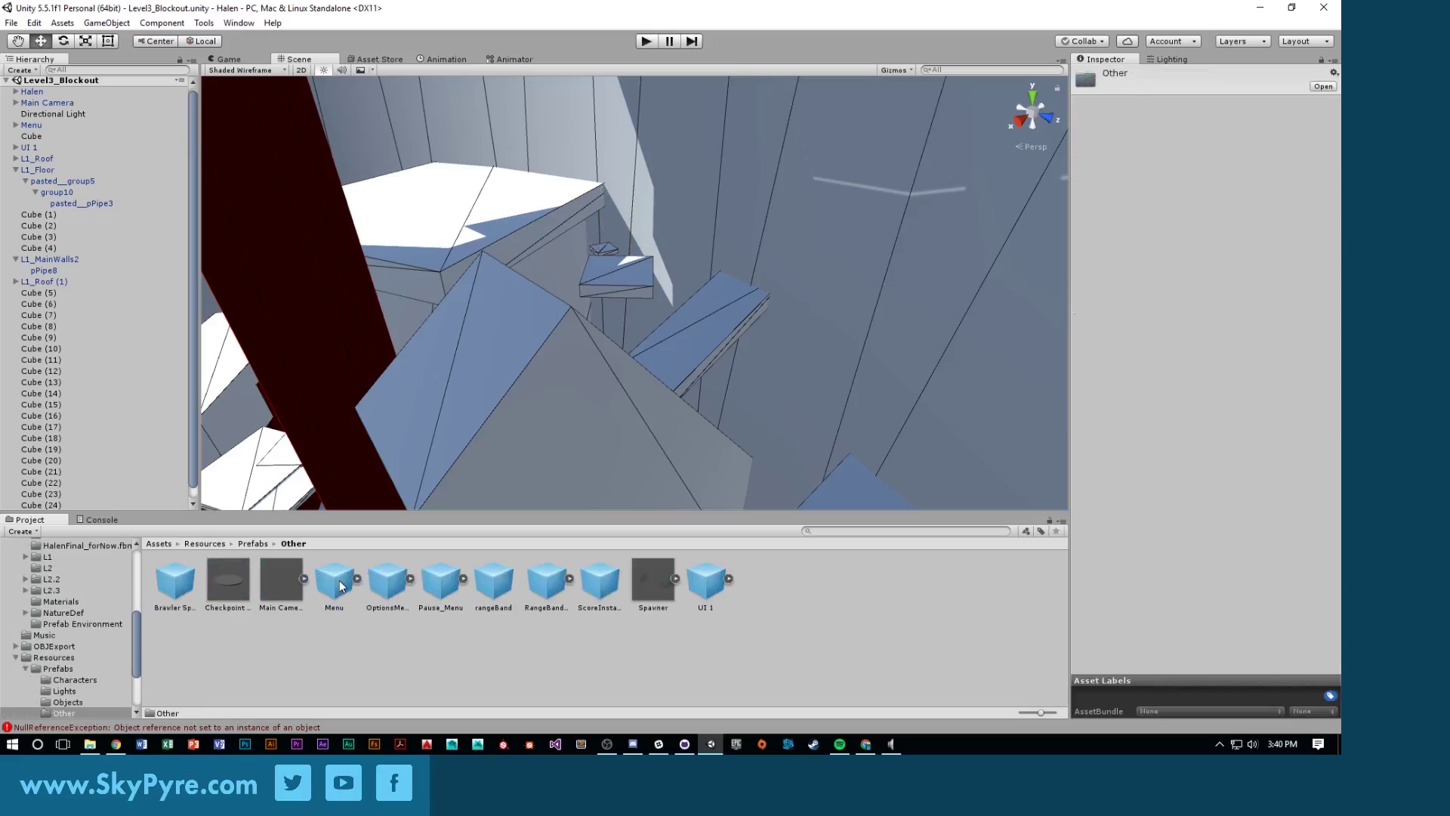
{"action": "left_click", "coordinate": [263, 545]}
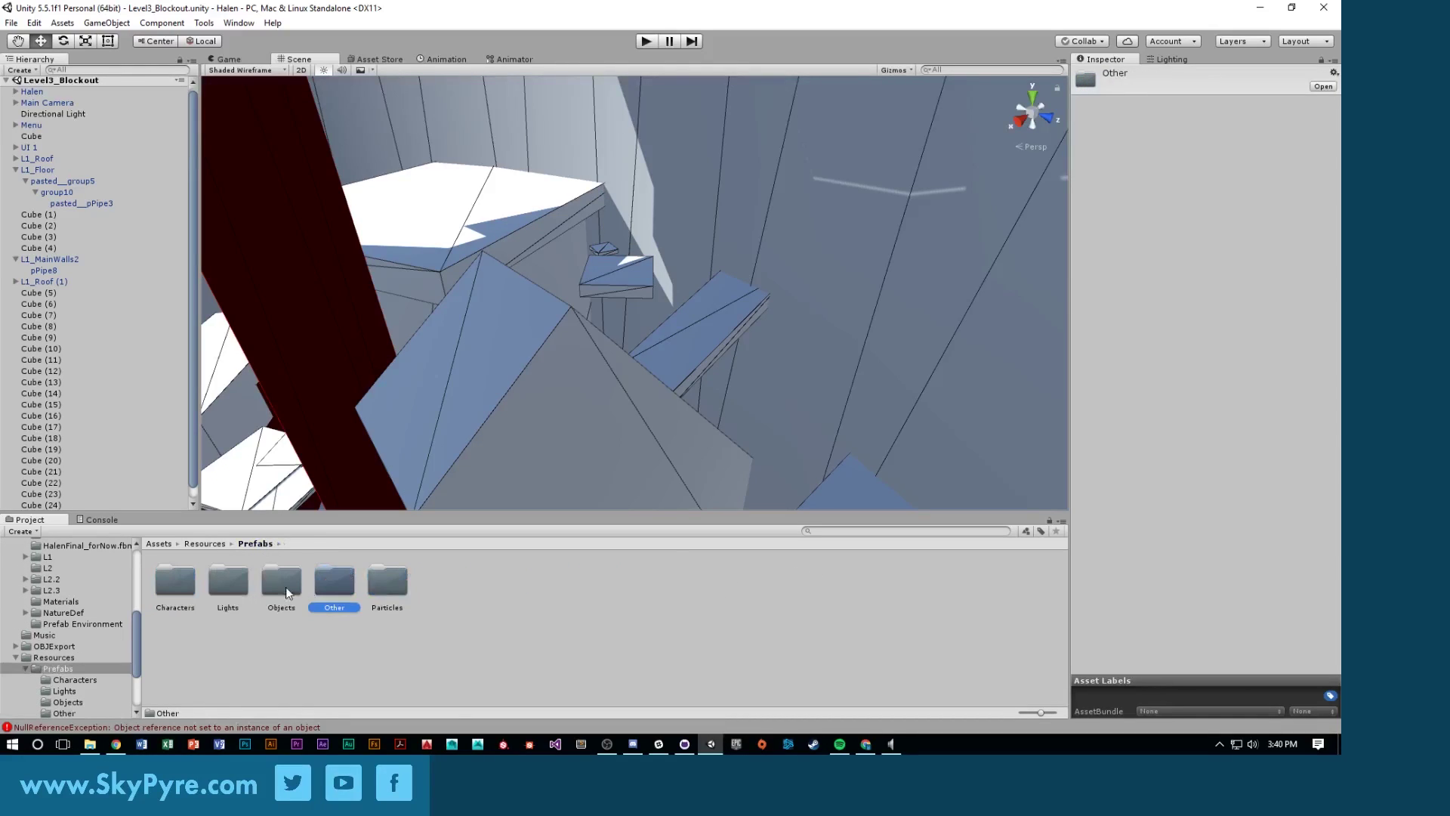
{"action": "double_click", "coordinate": [283, 583]}
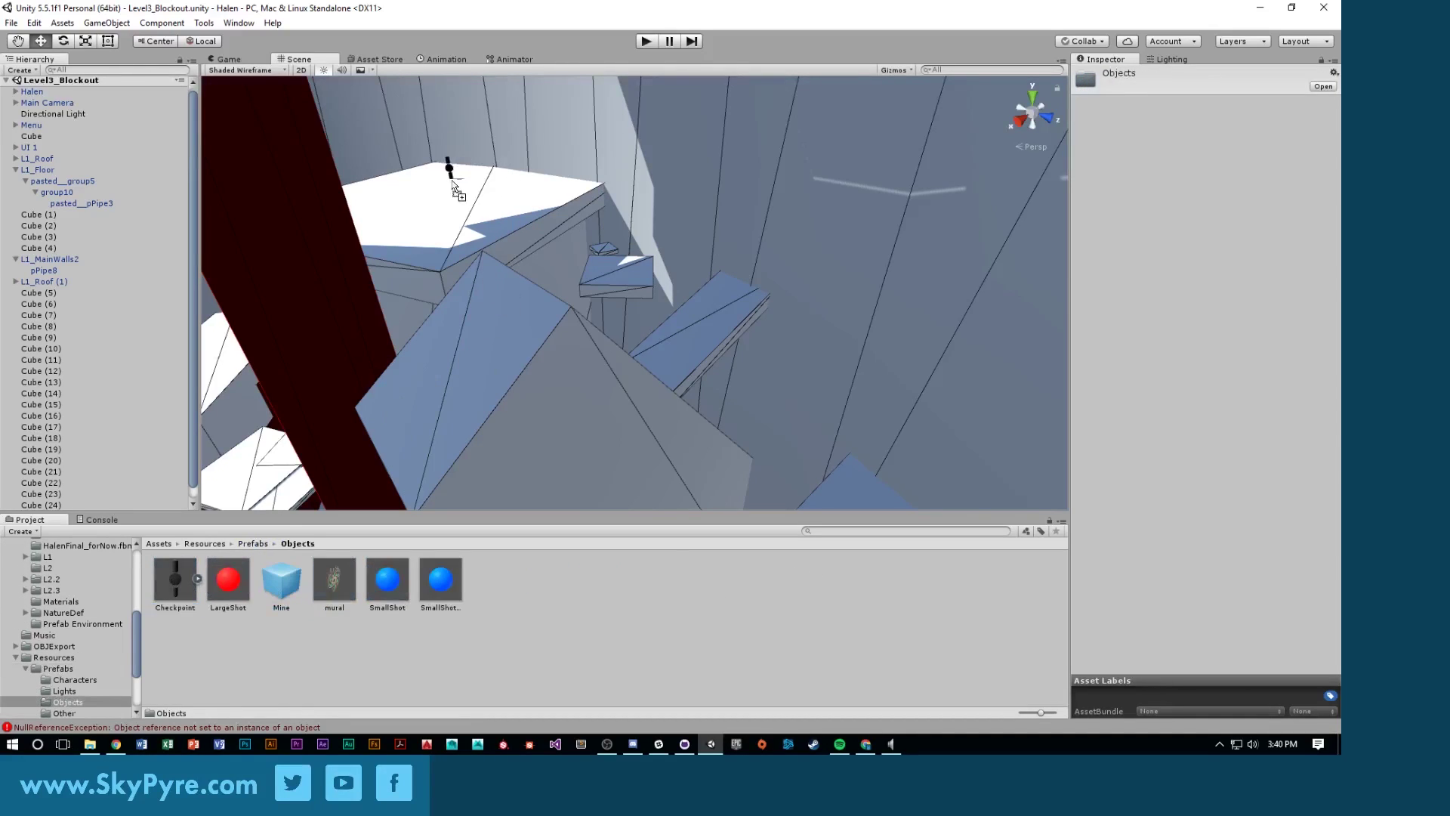
Place a Checkpoint prefab on the high white ledge at about X -590.4, Y 59.8, Z -513
{"action": "left_click_drag", "start_coordinate": [468, 188], "coordinate": [466, 186]}
{"action": "key", "text": "f"}
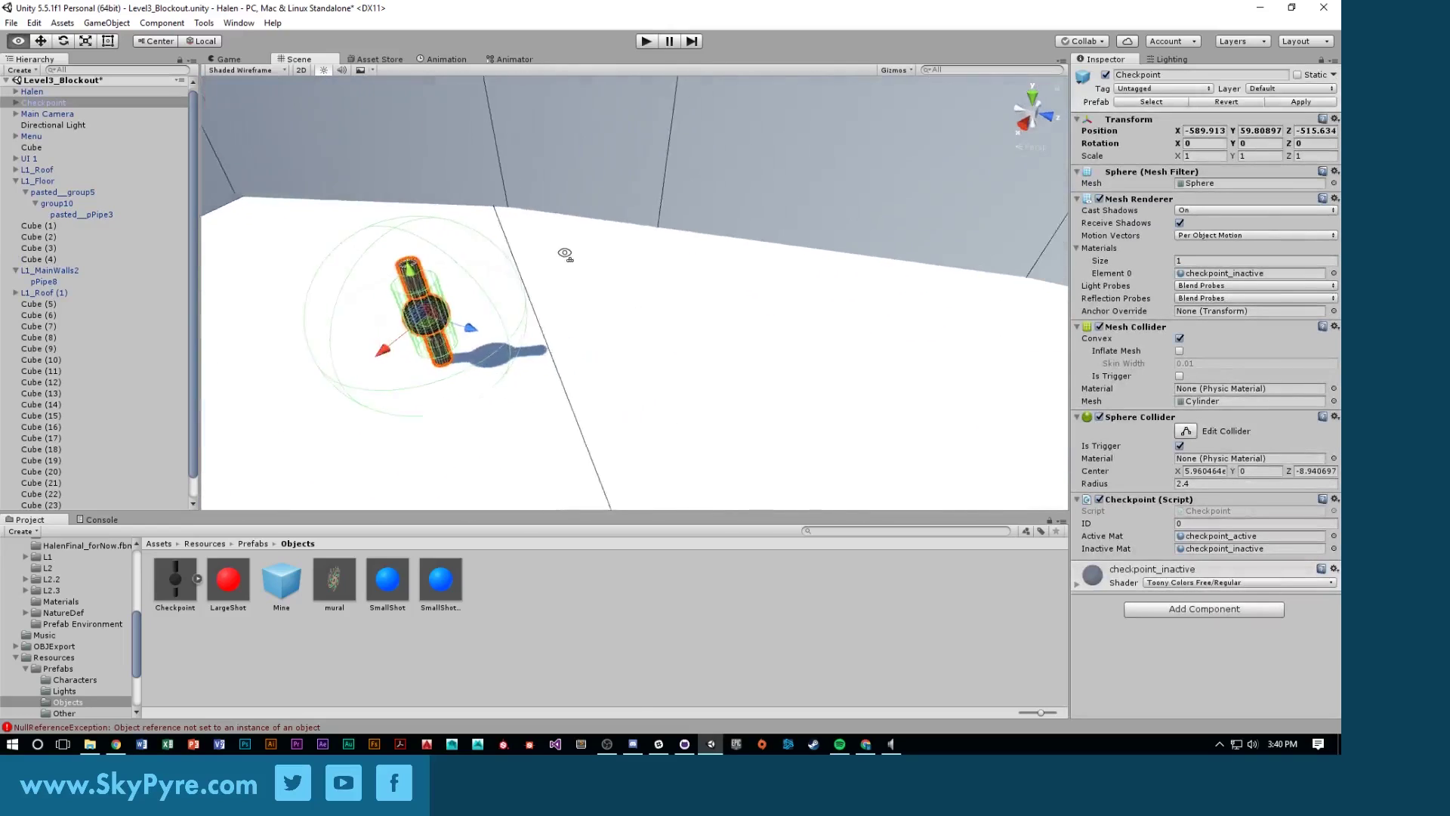
{"action": "left_click_drag", "start_coordinate": [639, 273], "coordinate": [997, 325], "text": "alt"}
{"action": "right_click_drag", "start_coordinate": [997, 325], "coordinate": [1183, 351]}
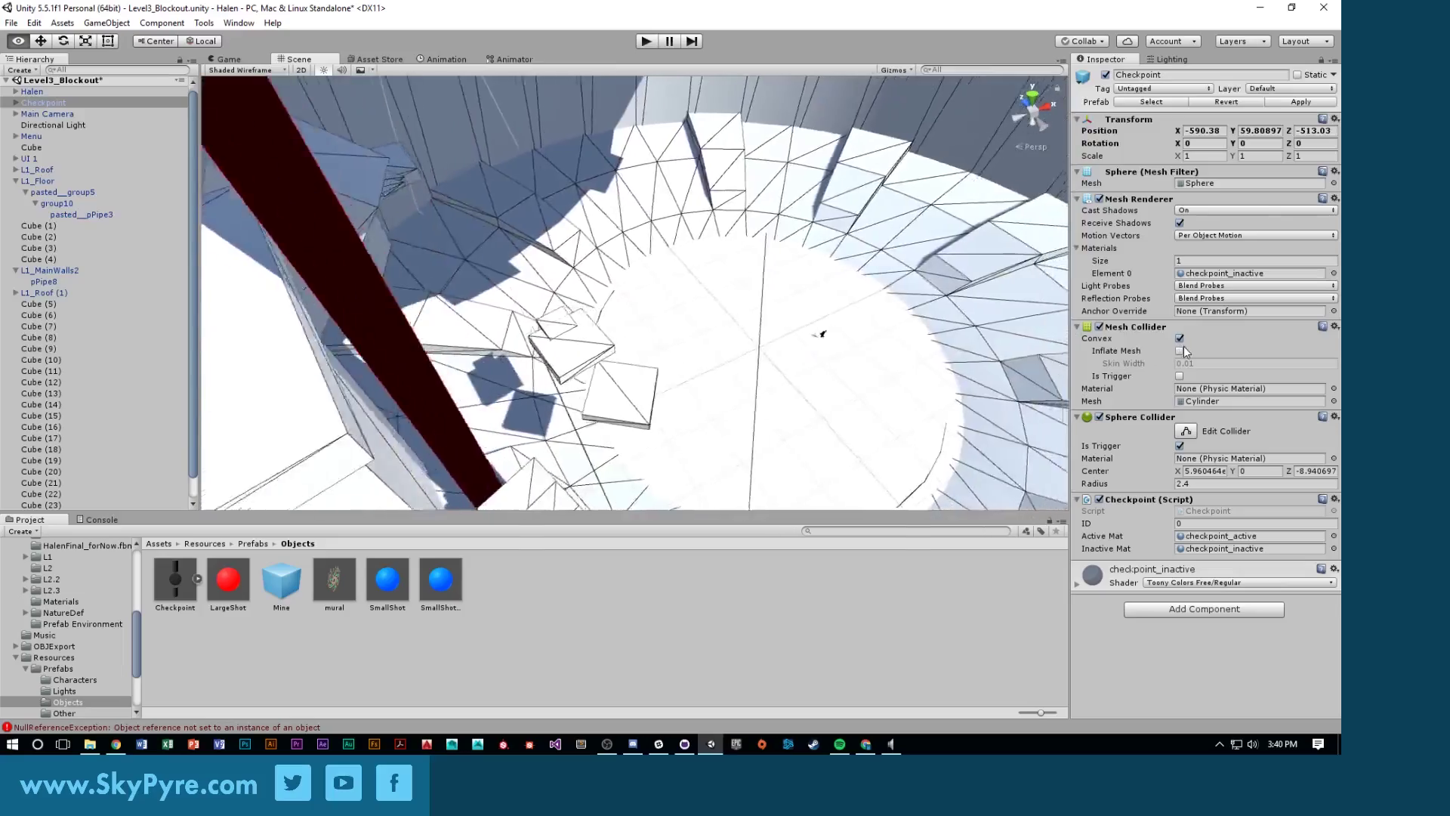
Place a second Checkpoint prefab beside the player character on the central floor, at about X -483.5, Y 2, Z -504.1
{"action": "left_click_drag", "start_coordinate": [823, 334], "coordinate": [783, 238], "text": "alt"}
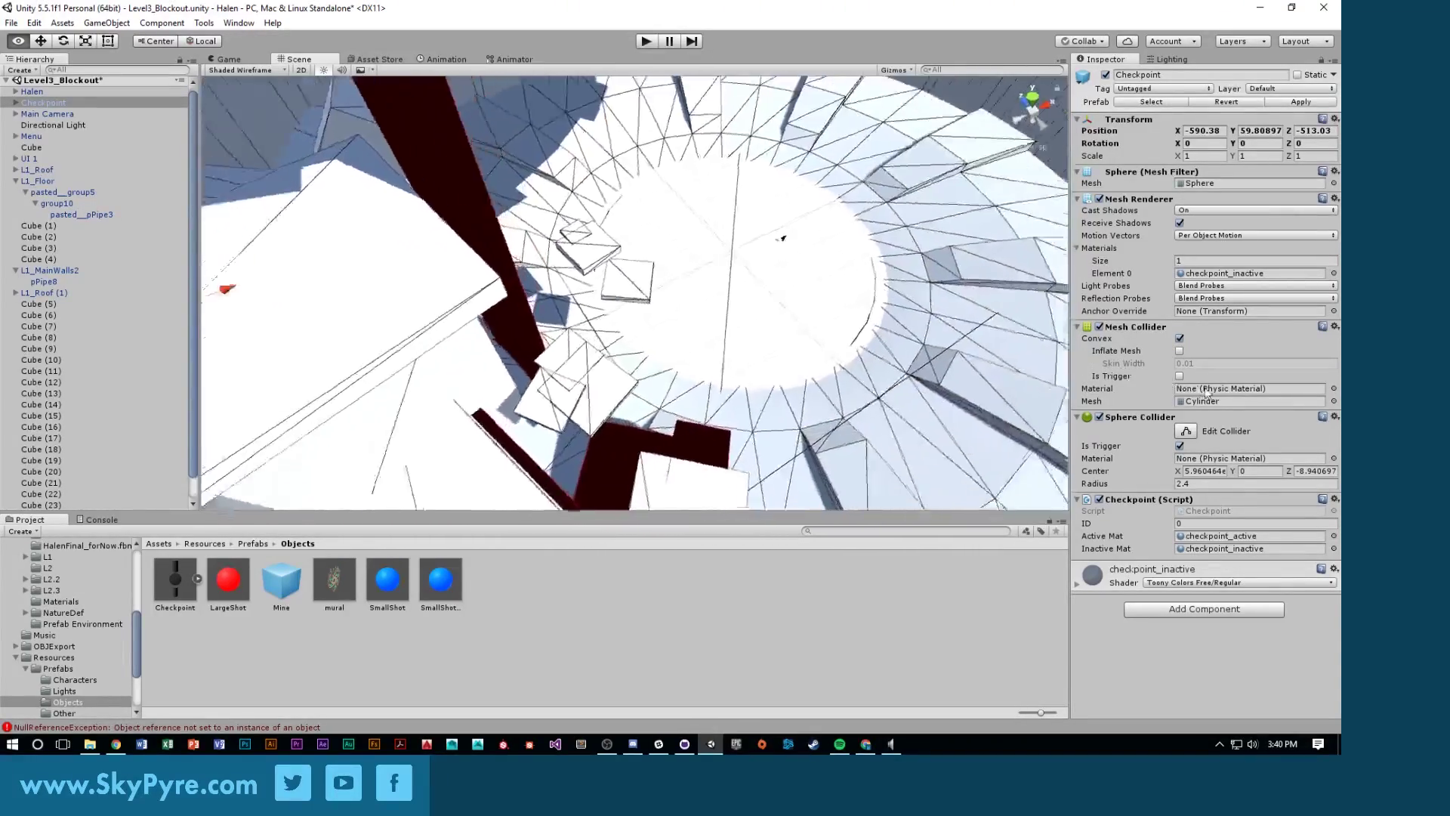
{"action": "key", "text": "w"}
{"action": "right_click_drag", "start_coordinate": [1206, 393], "coordinate": [1070, 363]}
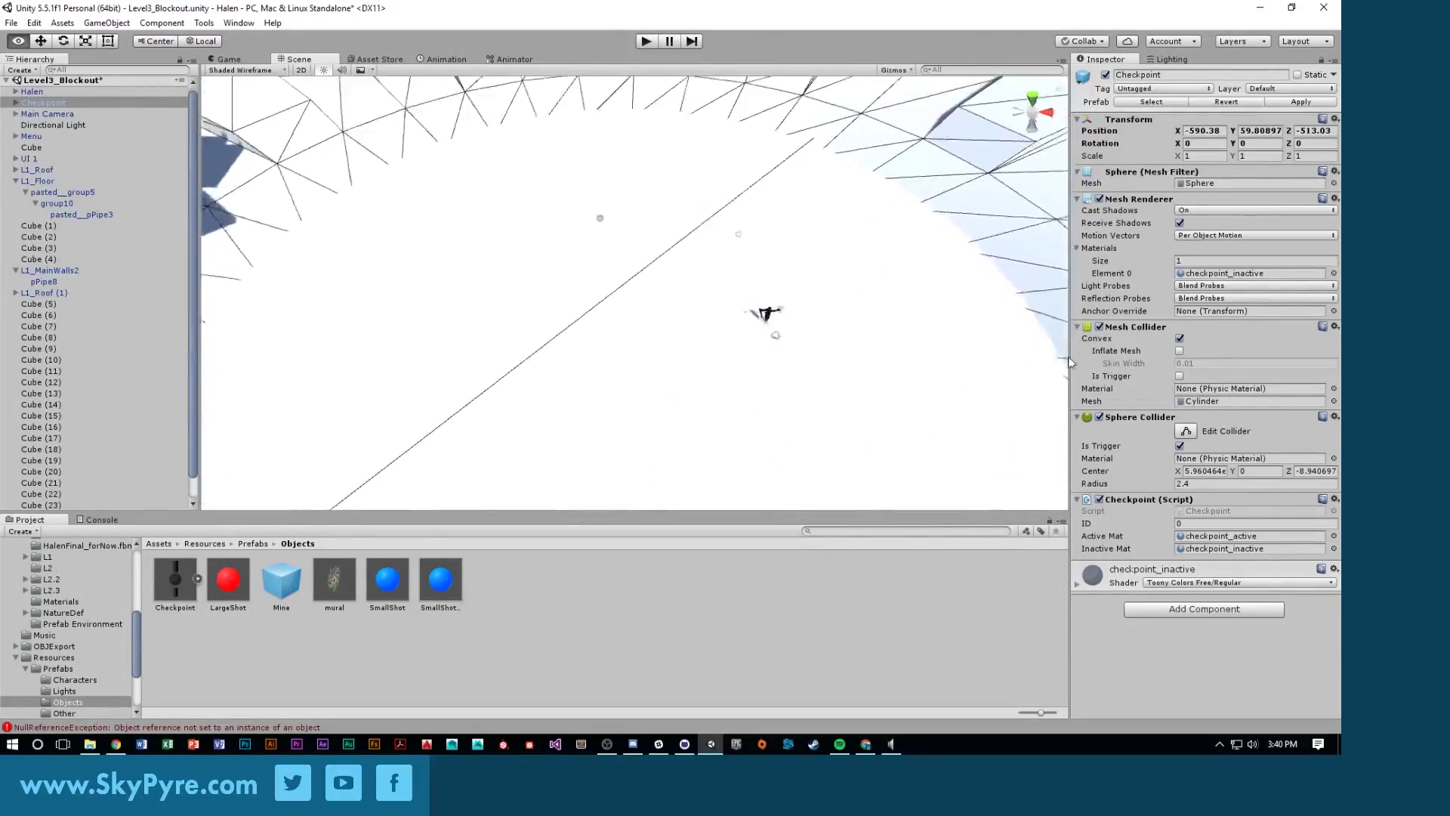
{"action": "left_click_drag", "start_coordinate": [1054, 349], "coordinate": [960, 323], "text": "alt"}
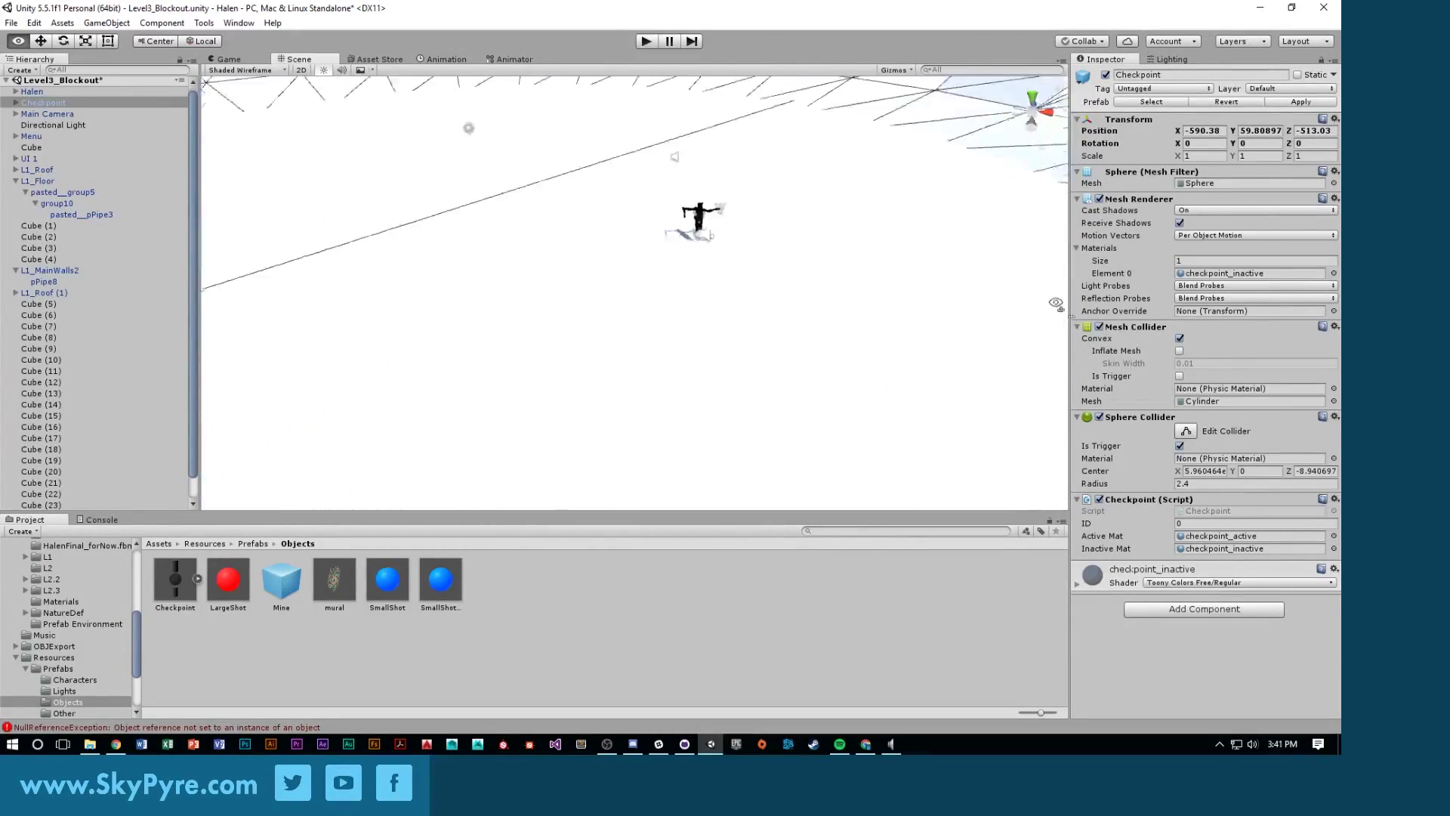
{"action": "left_click_drag", "start_coordinate": [1056, 303], "coordinate": [1064, 281], "text": "alt"}
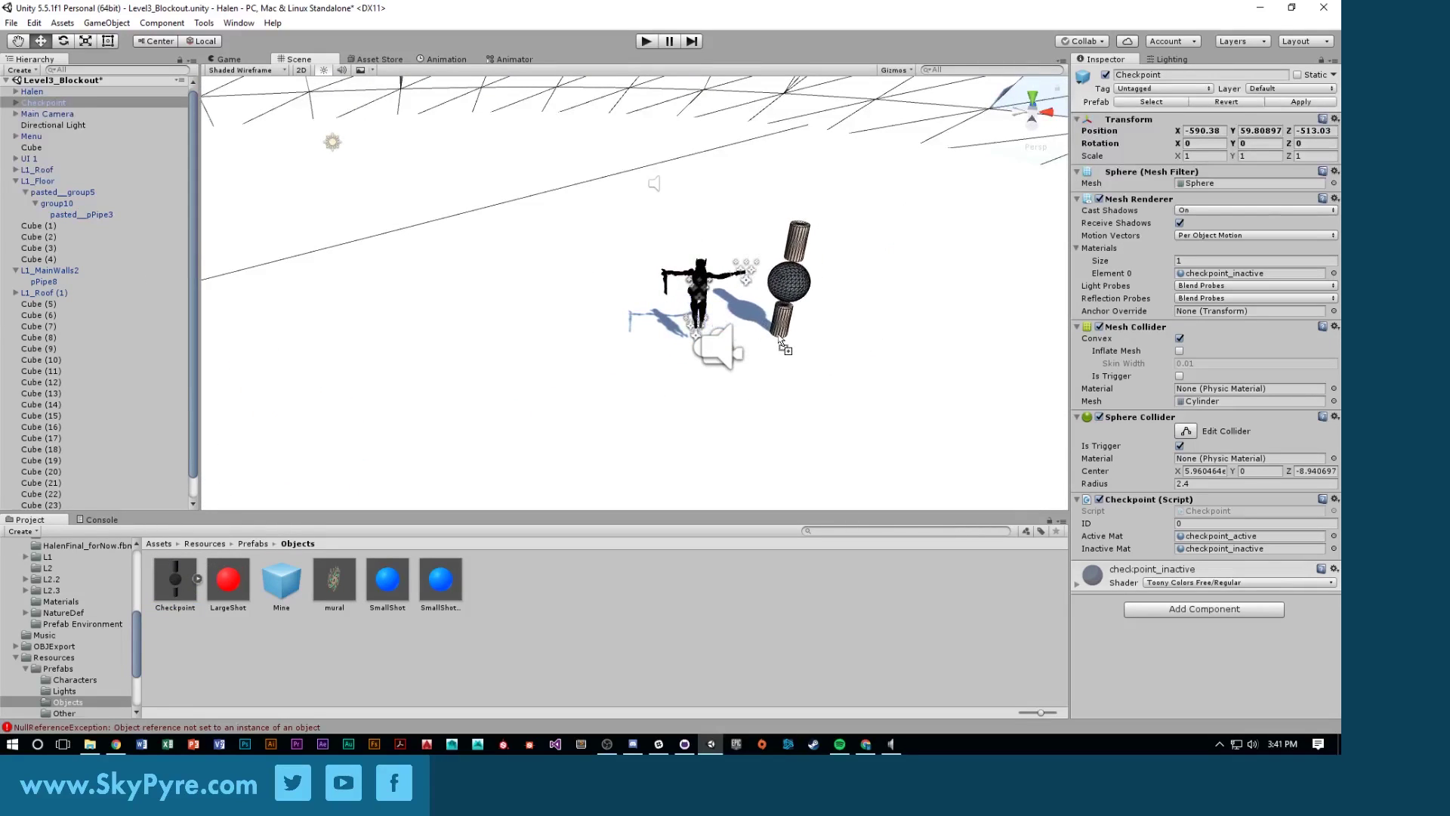
{"action": "left_click_drag", "start_coordinate": [781, 373], "coordinate": [782, 325], "text": "alt"}
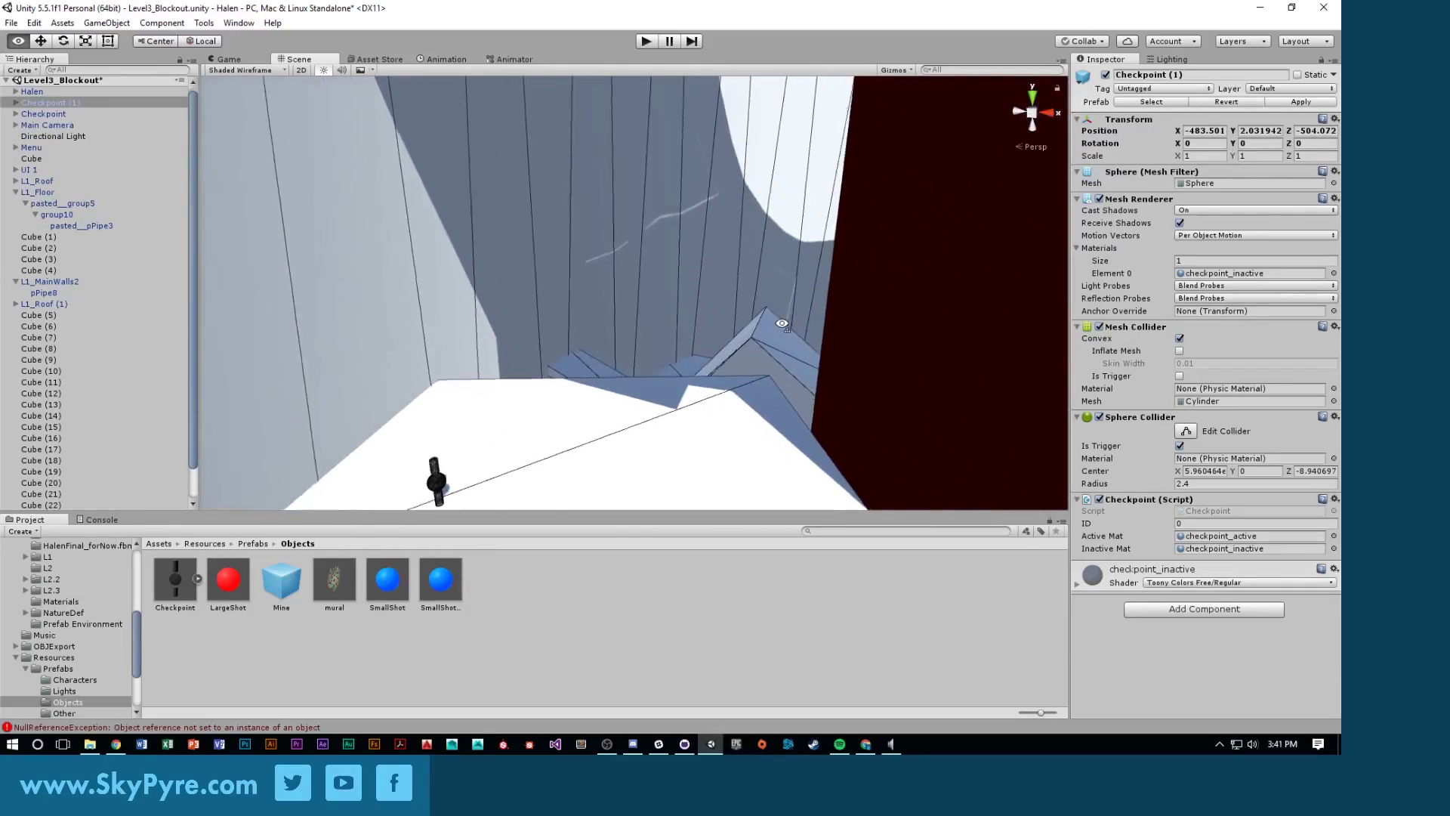
Duplicate the large terrain block beneath the stacked slabs, move the copy to about X -548.2, Y 26, Z -420.2, and keep it selected
{"action": "right_click_drag", "start_coordinate": [783, 324], "coordinate": [668, 400]}
{"action": "key", "text": "s"}
{"action": "right_click_drag", "start_coordinate": [875, 381], "coordinate": [572, 442]}
{"action": "right_click_drag", "start_coordinate": [649, 247], "coordinate": [826, 356]}
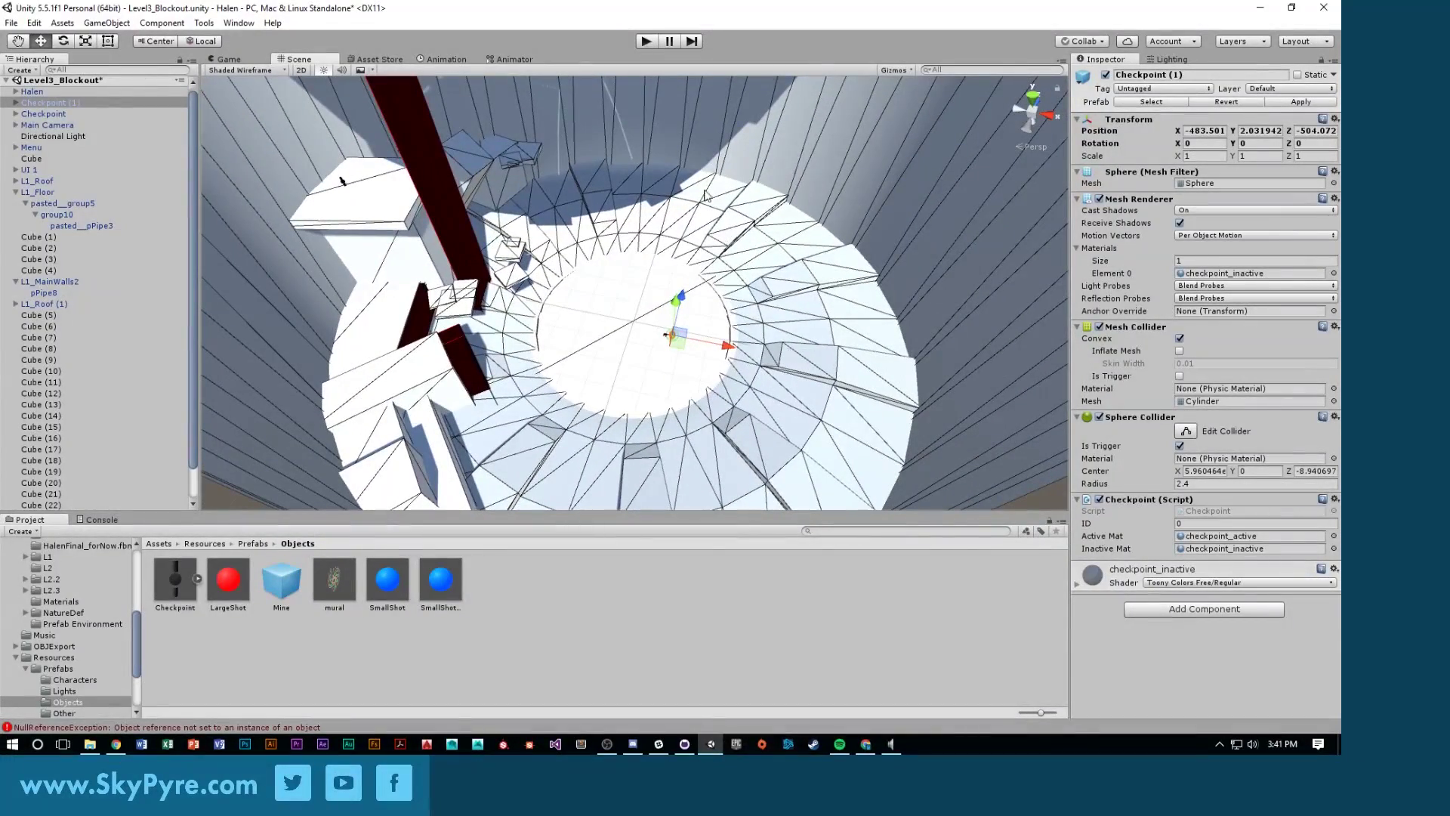
{"action": "right_click_drag", "start_coordinate": [766, 401], "coordinate": [669, 288]}
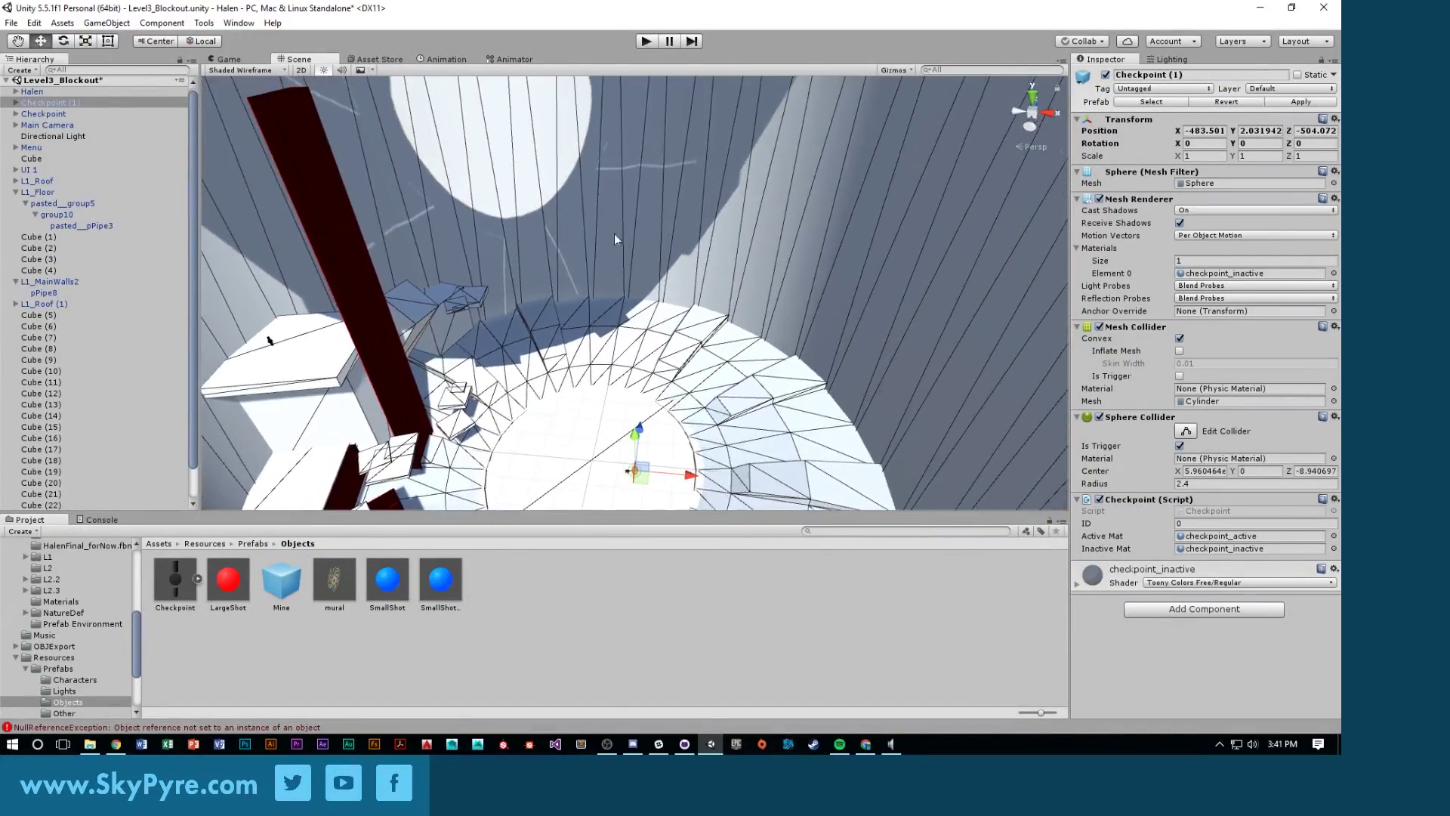
{"action": "right_click_drag", "start_coordinate": [524, 259], "coordinate": [493, 316]}
{"action": "left_click", "coordinate": [524, 294]}
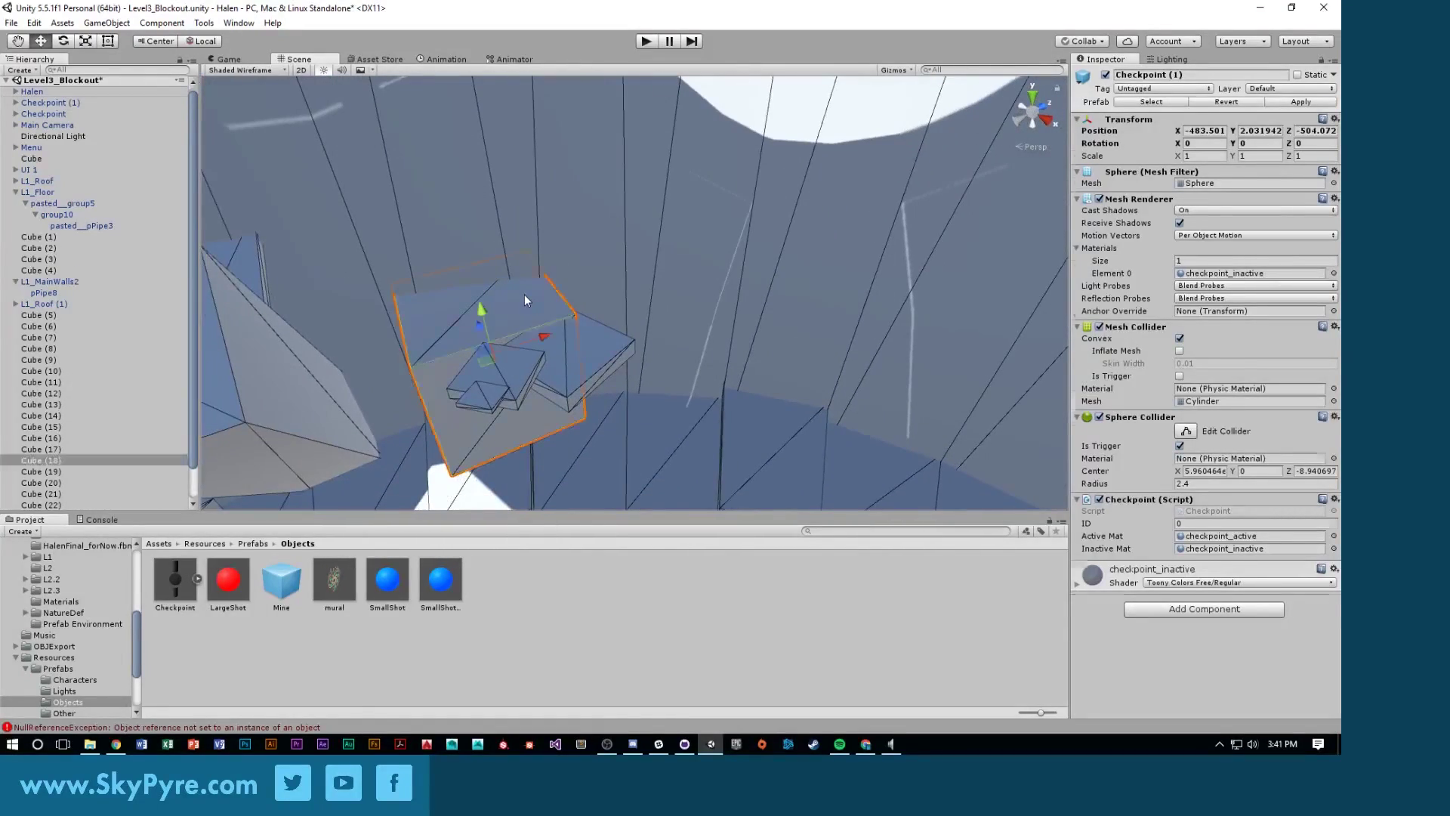
{"action": "left_click_drag", "start_coordinate": [484, 363], "coordinate": [796, 369]}
{"action": "key", "text": "e"}
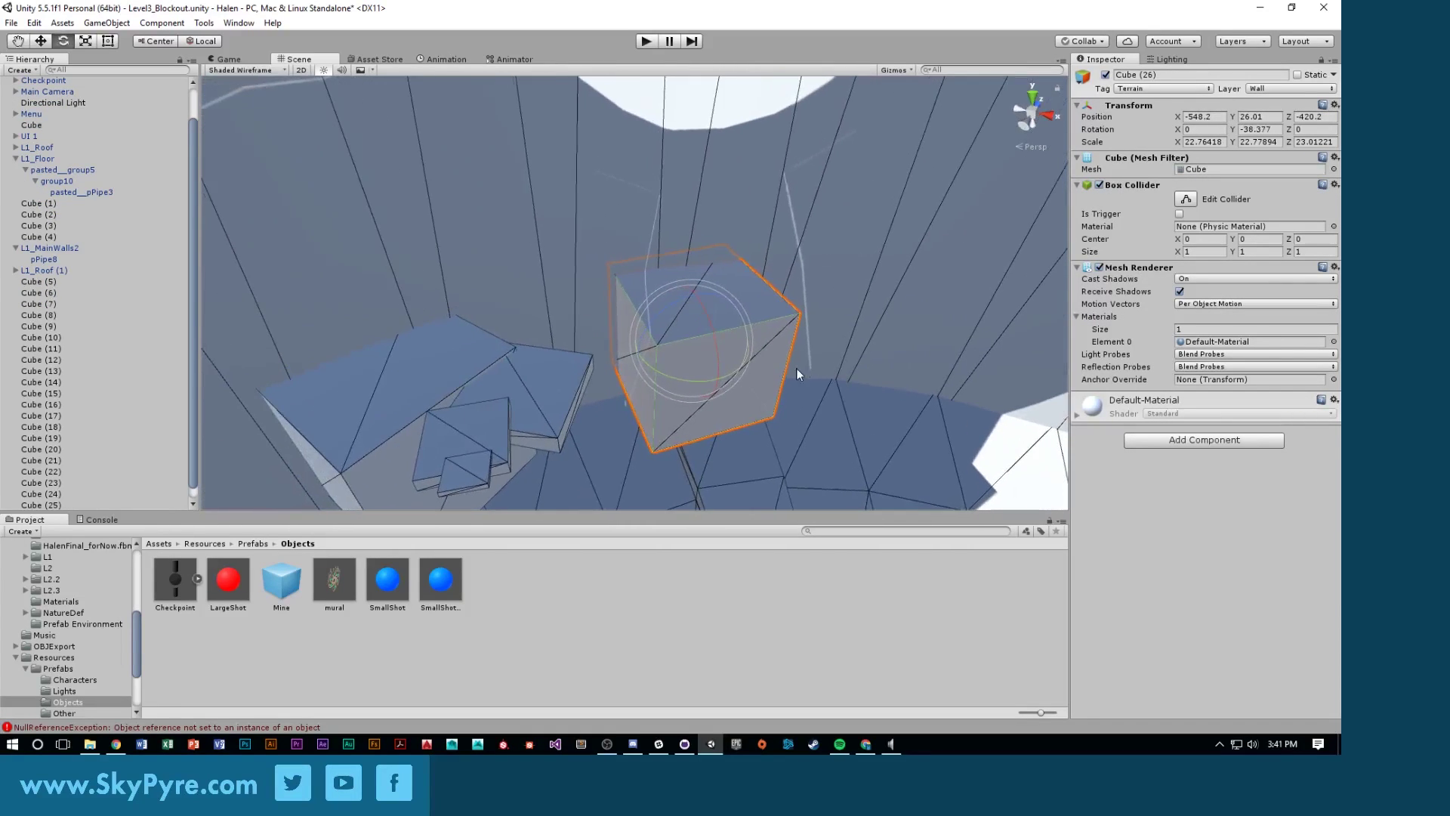
{"action": "right_click_drag", "start_coordinate": [759, 312], "coordinate": [713, 368]}
{"action": "left_click", "coordinate": [726, 335]}
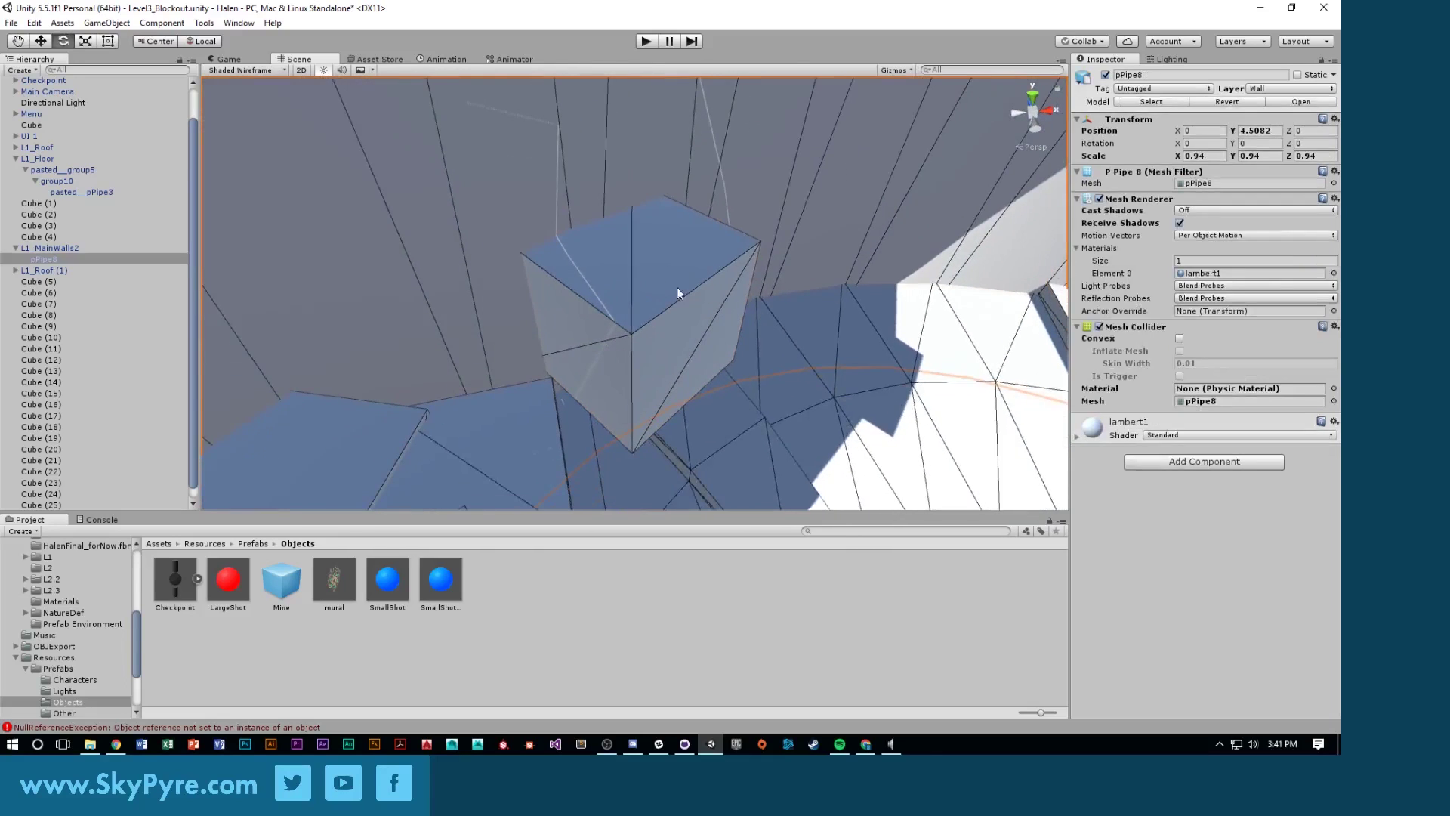
{"action": "left_click", "coordinate": [669, 276]}
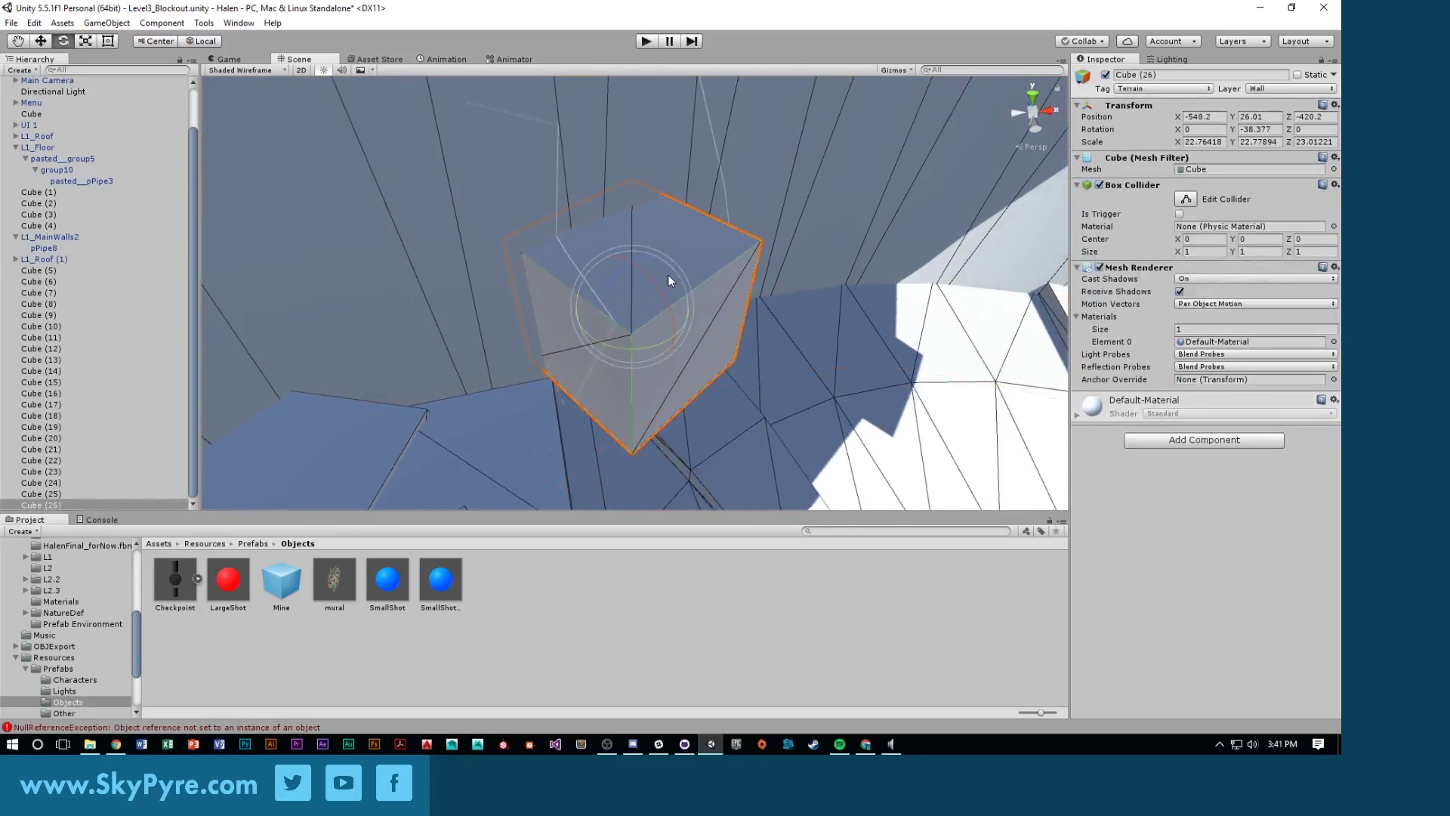
Open the Models > L2.3 > Collisions folder and add largeLandingCollision4 to the scene at about X -533.2, Y 81.6, Z -452.4, rotated about 42° on Y
{"action": "left_click", "coordinate": [204, 544]}
{"action": "left_click", "coordinate": [160, 544]}
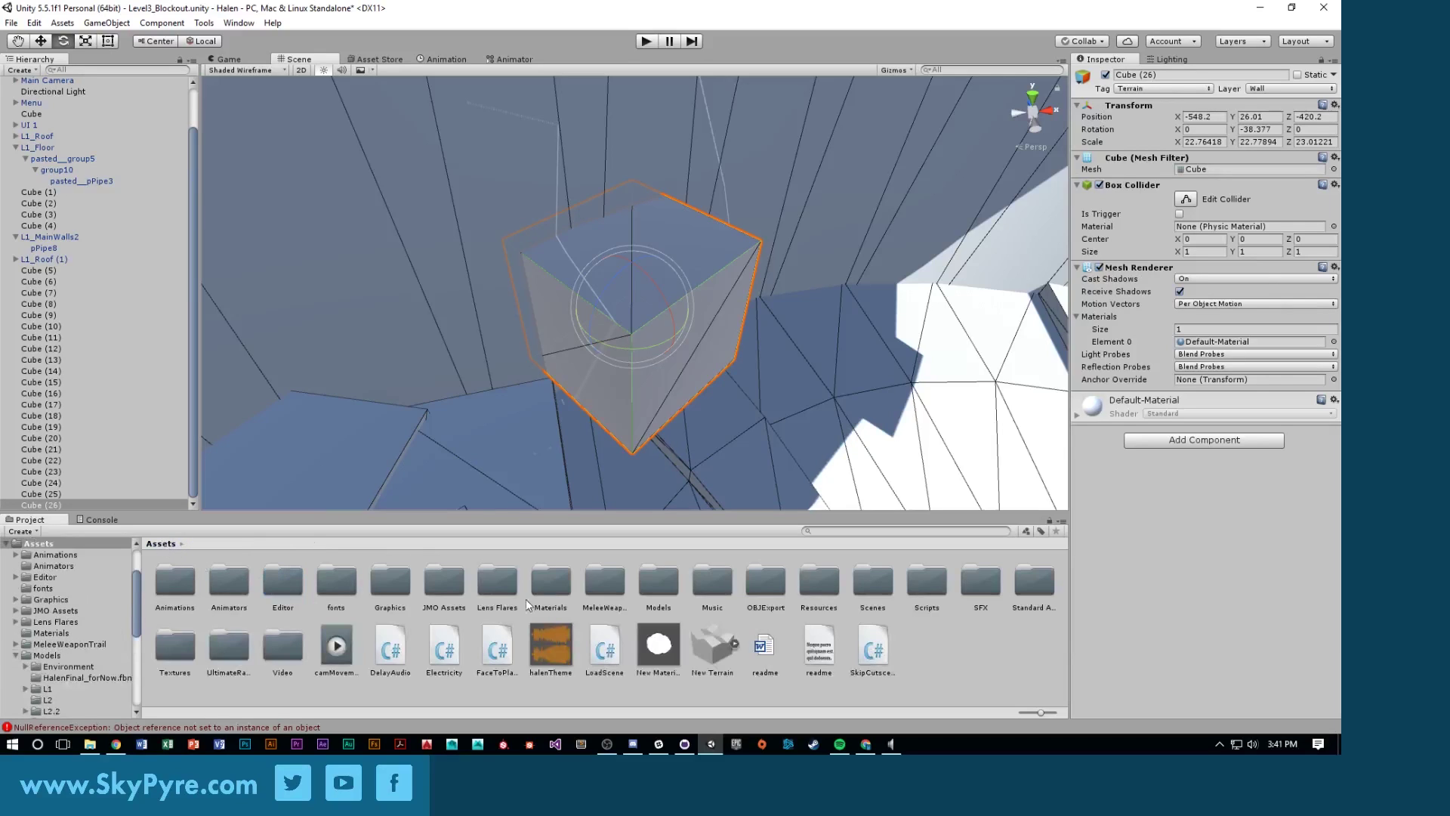
{"action": "double_click", "coordinate": [658, 581]}
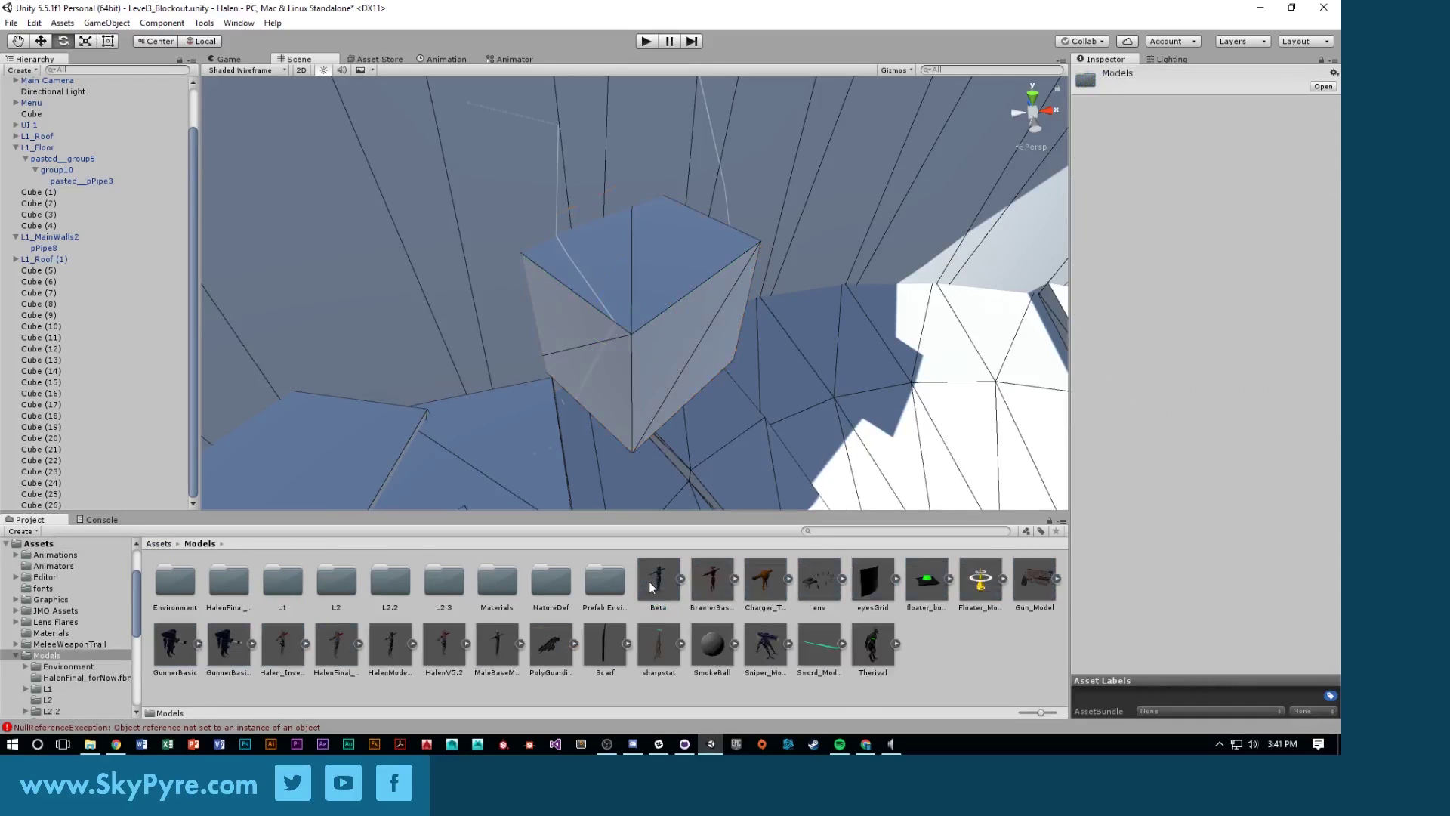
{"action": "double_click", "coordinate": [446, 580]}
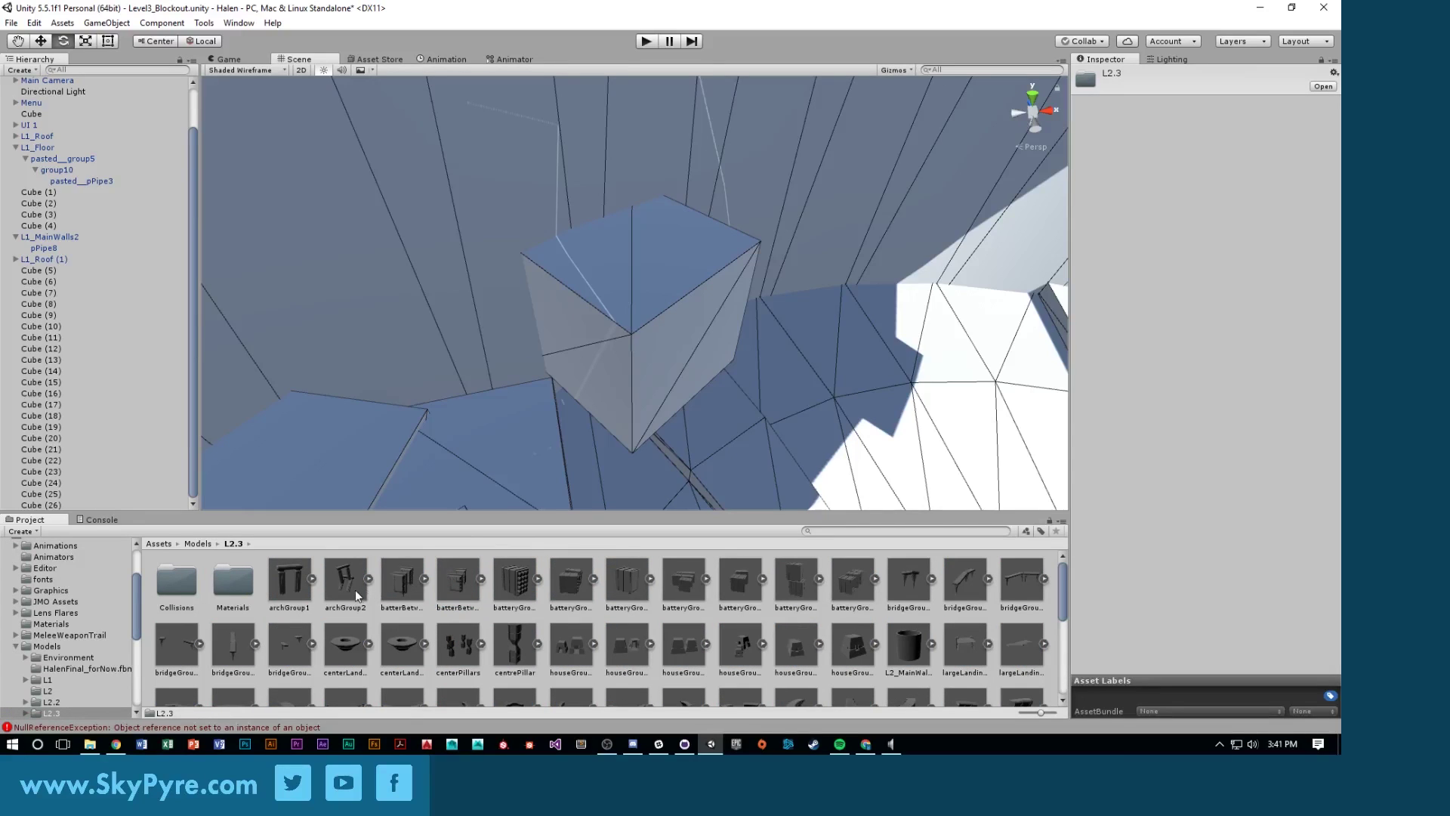
{"action": "double_click", "coordinate": [179, 582]}
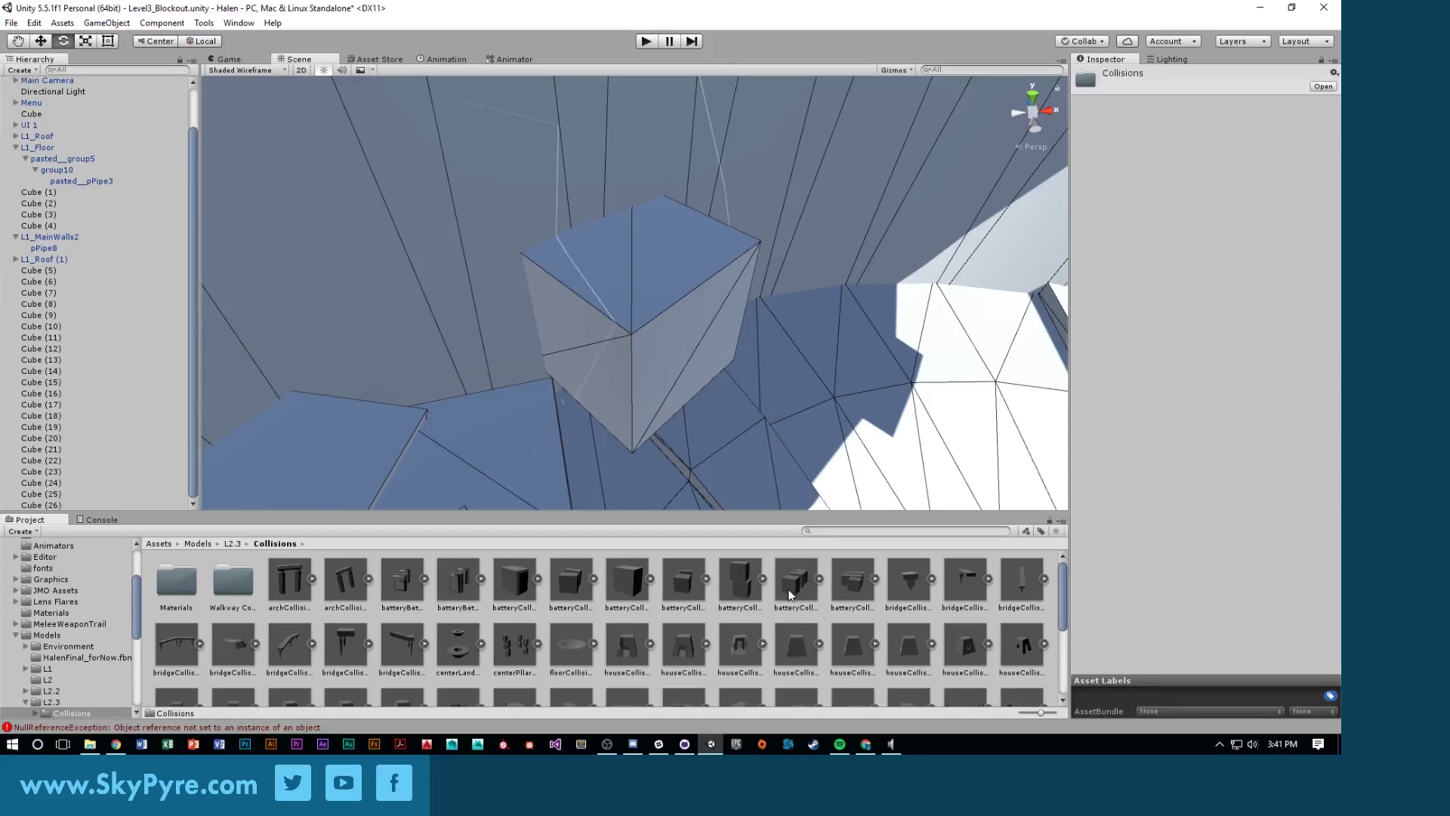
{"action": "scroll", "coordinate": [775, 593], "scroll_direction": "down", "scroll_amount": 1}
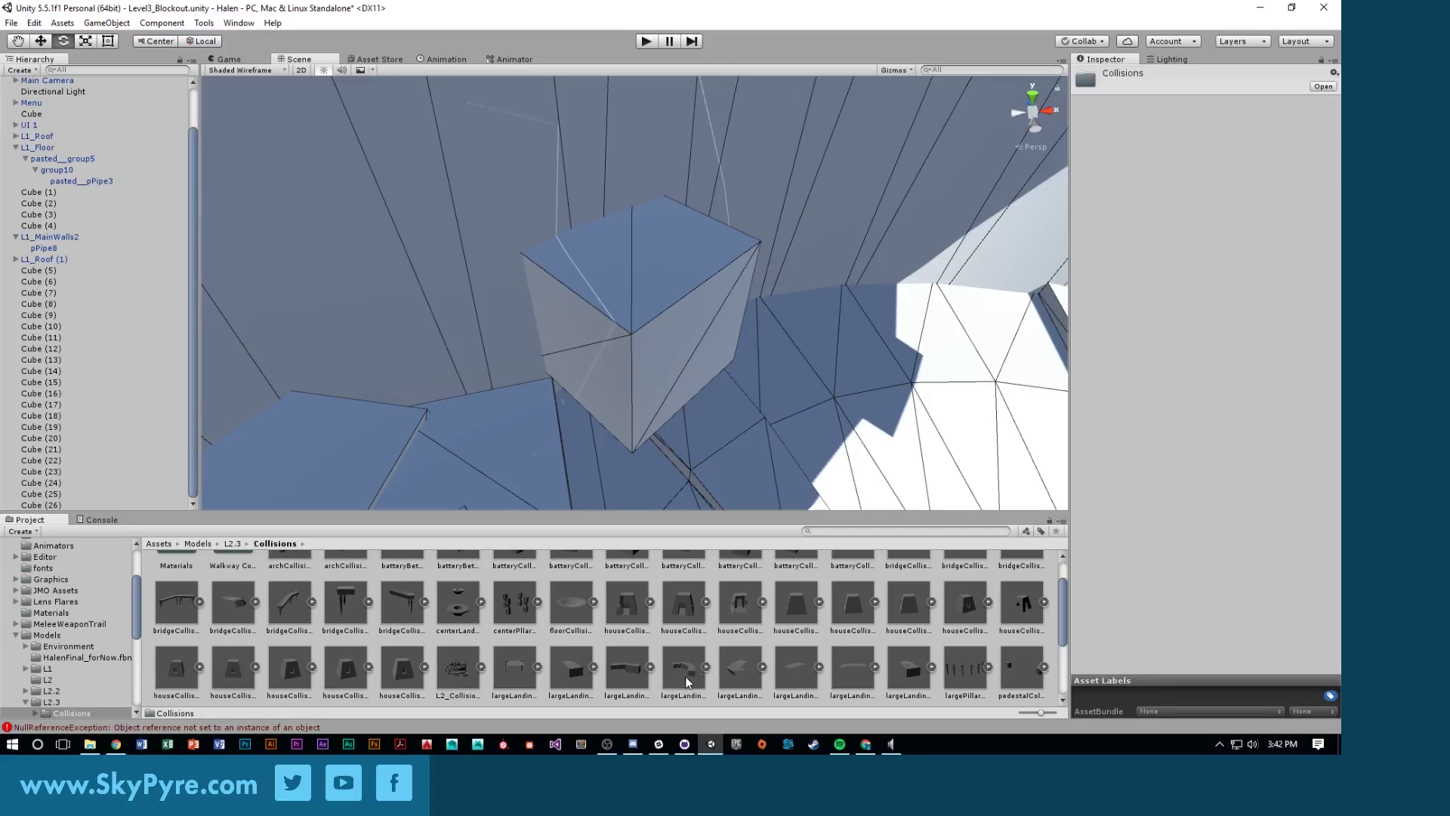
{"action": "left_click_drag", "start_coordinate": [686, 677], "coordinate": [688, 366]}
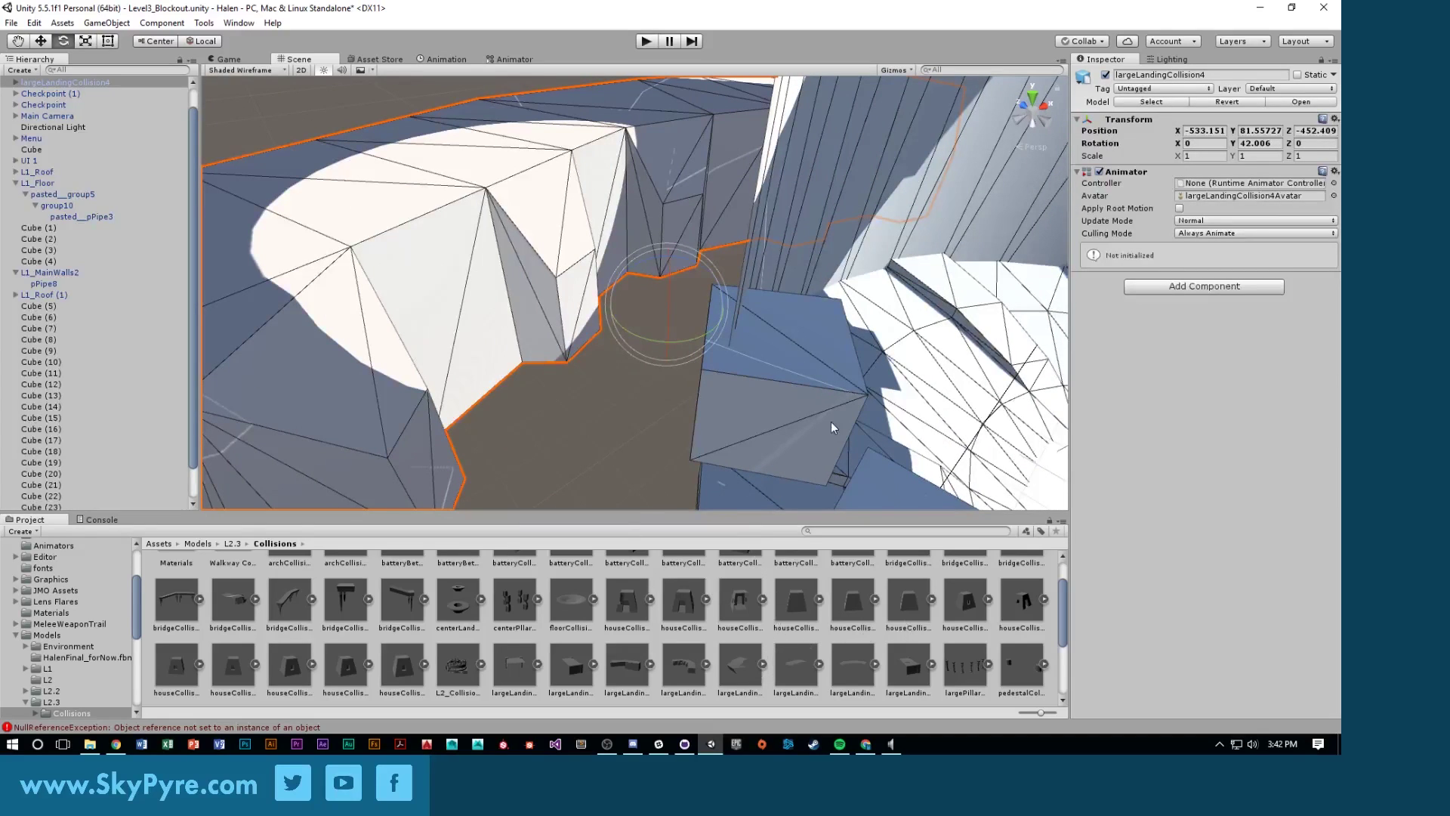
Examine how the largeLandingCollision4 piece sits relative to the cylindrical main walls and the terrain blocks inside them
{"action": "double_click", "coordinate": [49, 83]}
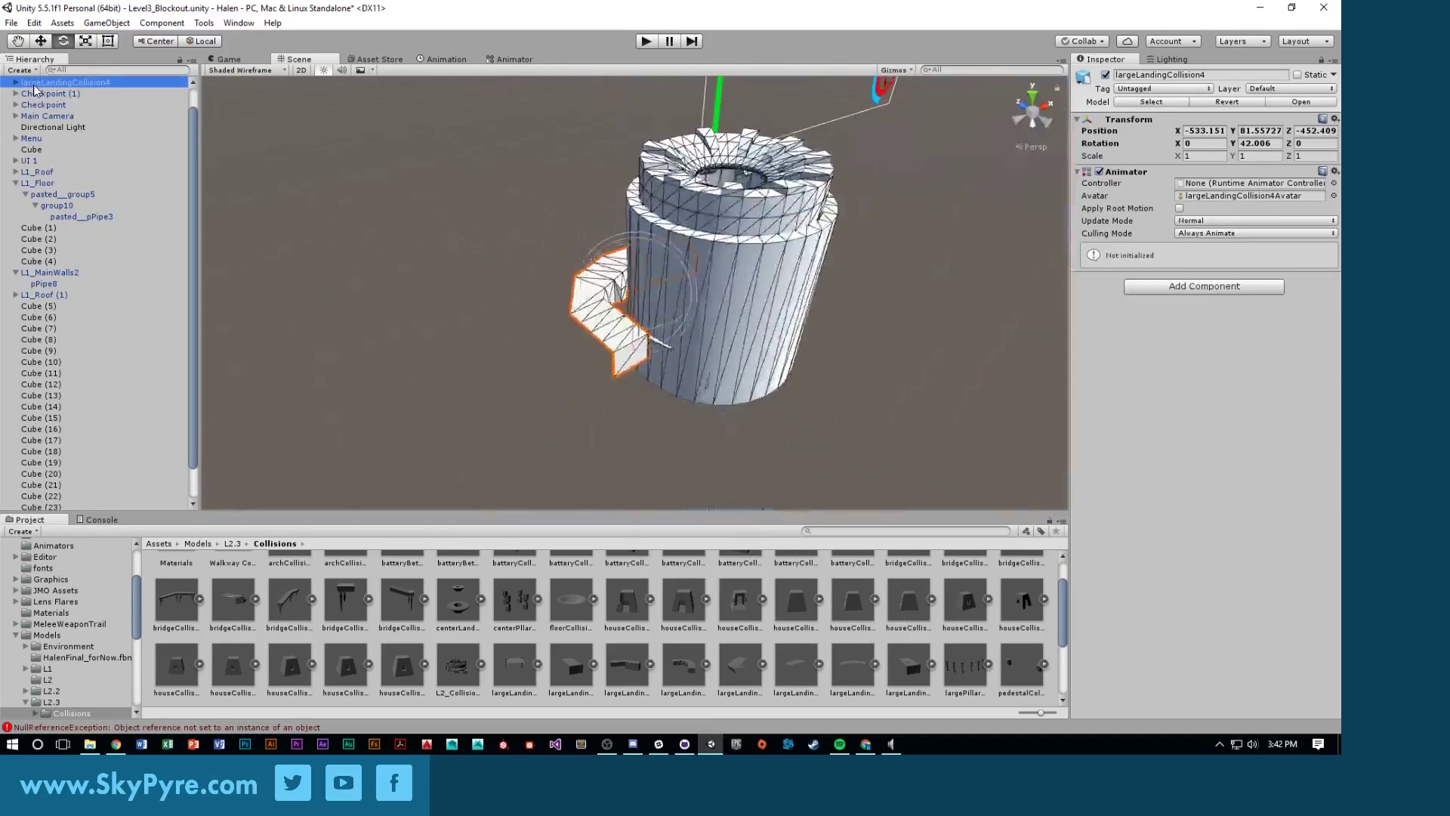
{"action": "middle_click_drag", "start_coordinate": [726, 281], "coordinate": [696, 290]}
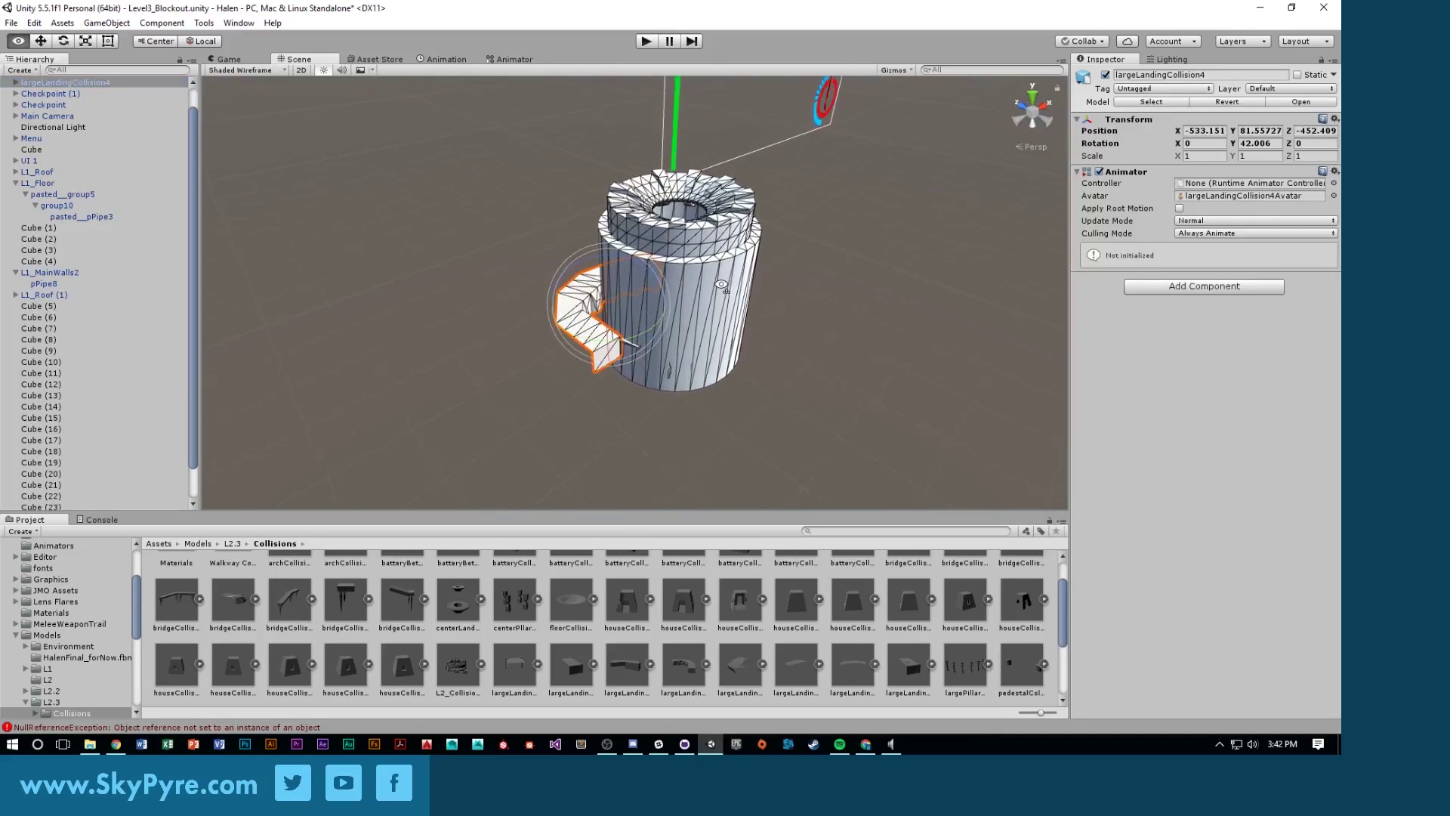
{"action": "scroll", "coordinate": [695, 287], "scroll_direction": "up", "scroll_amount": 2}
{"action": "left_click", "coordinate": [686, 208]}
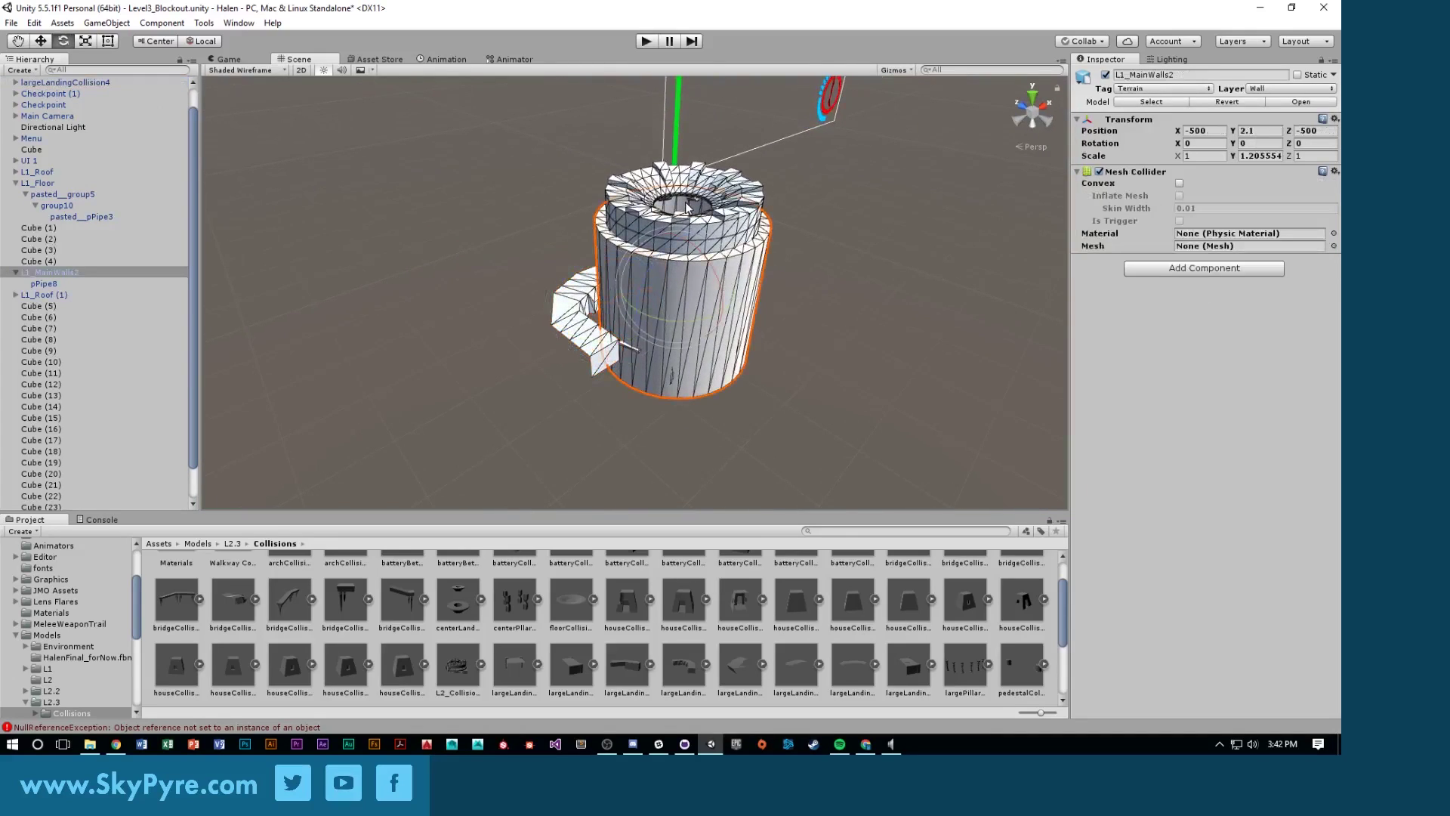
{"action": "middle_click_drag", "start_coordinate": [686, 208], "coordinate": [640, 216]}
{"action": "left_click", "coordinate": [585, 360]}
{"action": "key", "text": "f"}
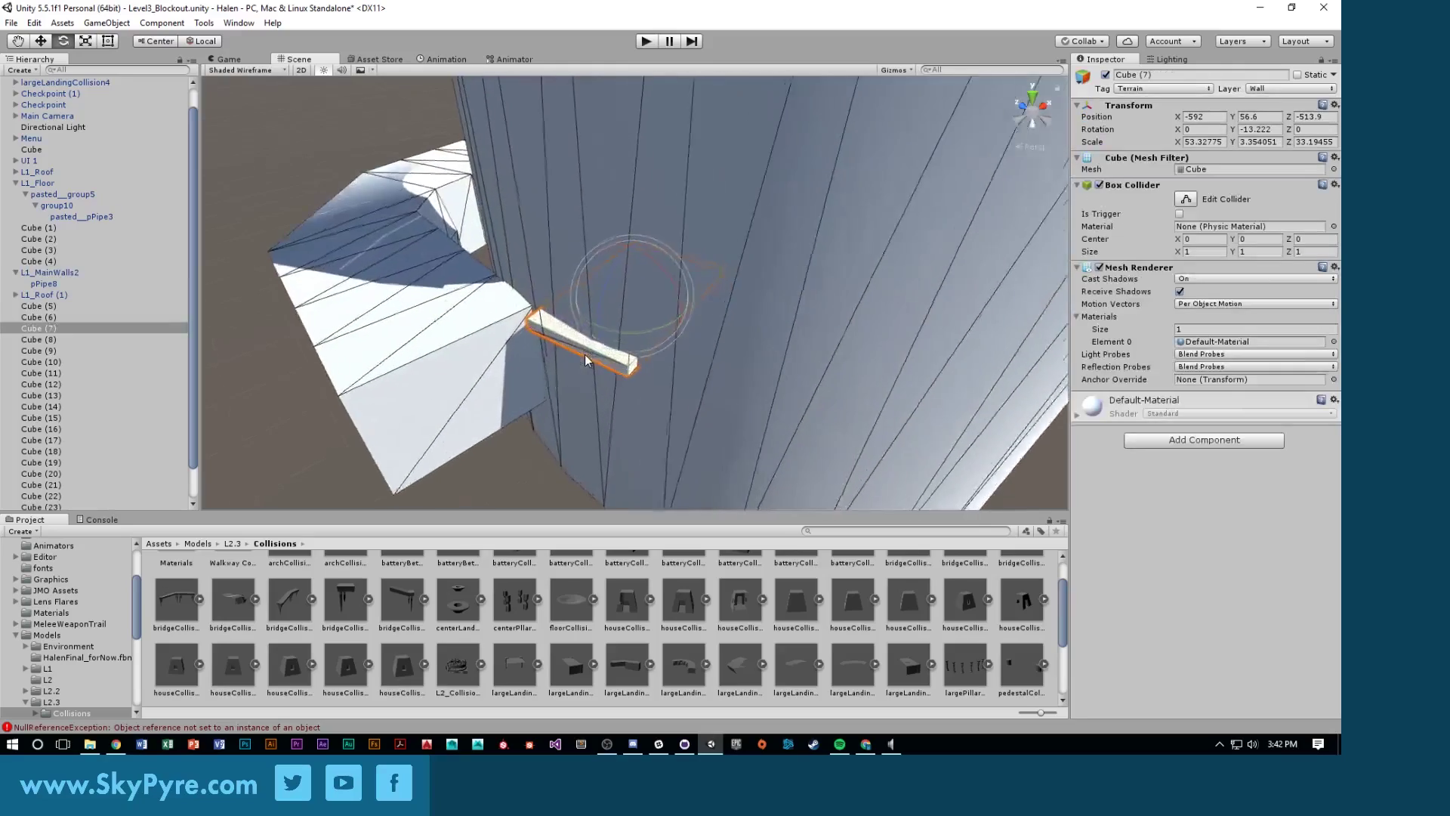
{"action": "left_click", "coordinate": [427, 275]}
{"action": "right_click_drag", "start_coordinate": [582, 275], "coordinate": [549, 223]}
{"action": "left_click_drag", "start_coordinate": [550, 224], "coordinate": [423, 318], "text": "alt"}
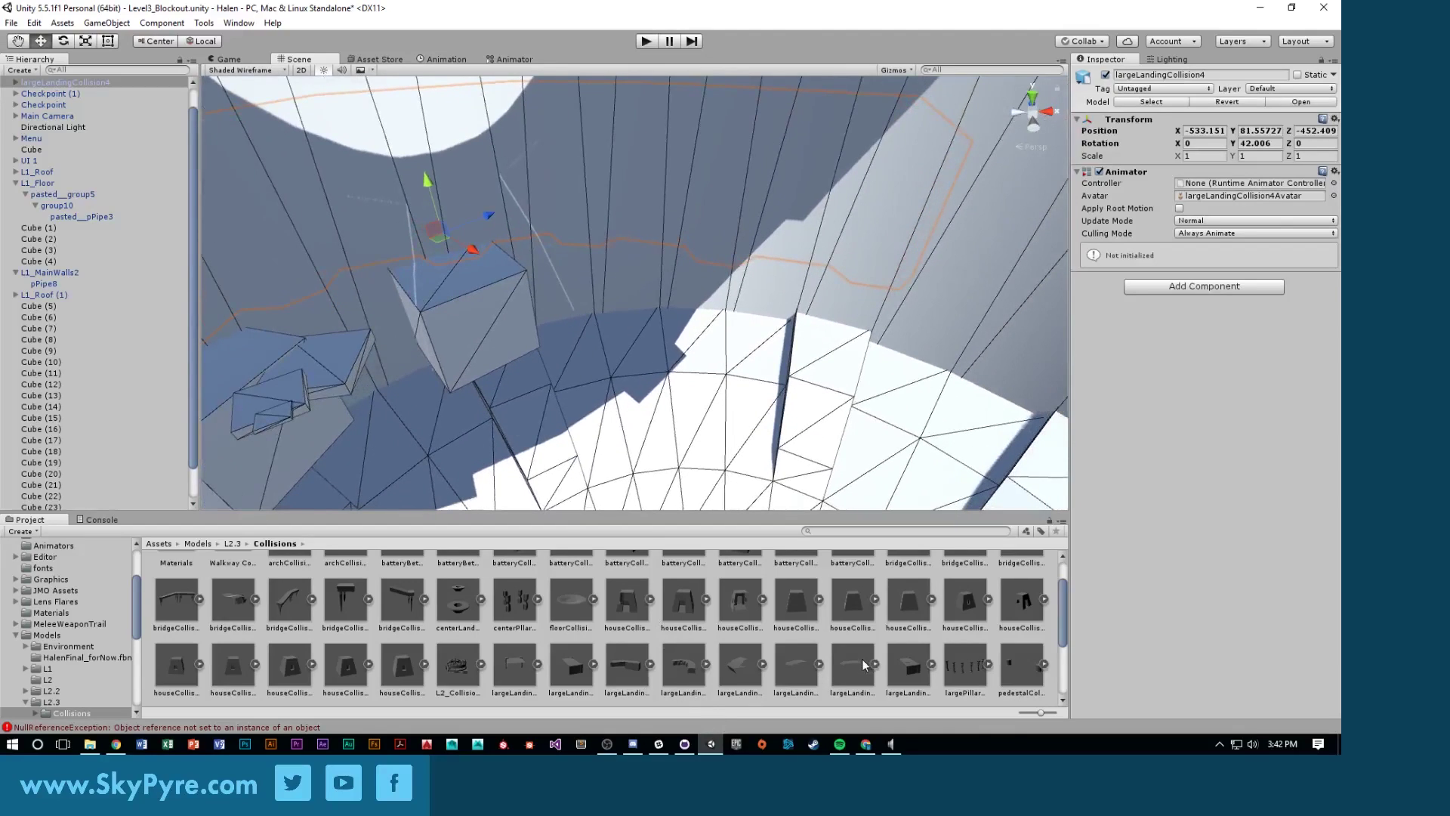
Check the largeLandingCollision4 import settings and move the scene instance inside the cylindrical walls, to about X -456, Z -515.3
{"action": "left_click", "coordinate": [684, 668]}
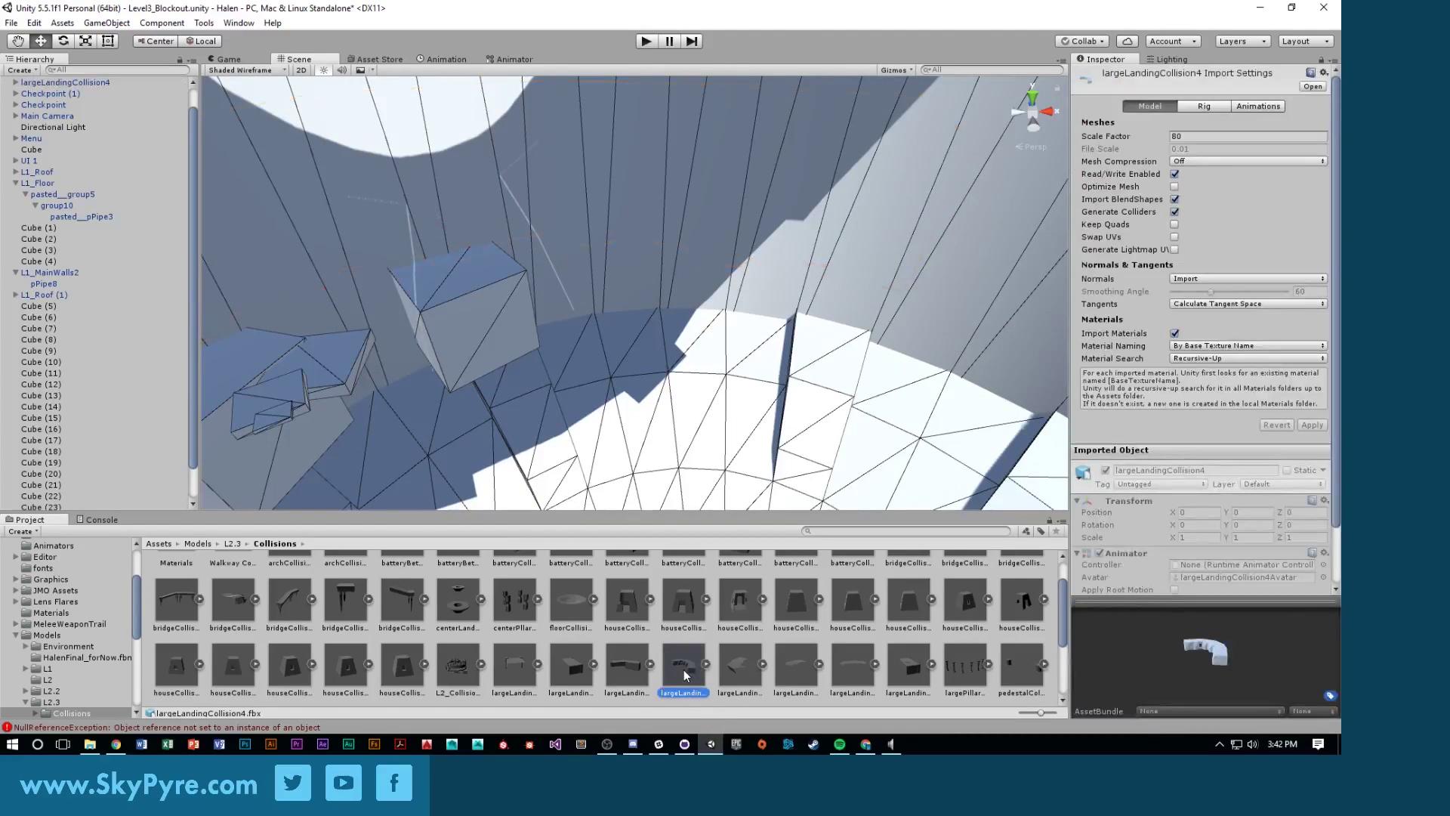
{"action": "left_click", "coordinate": [1189, 137]}
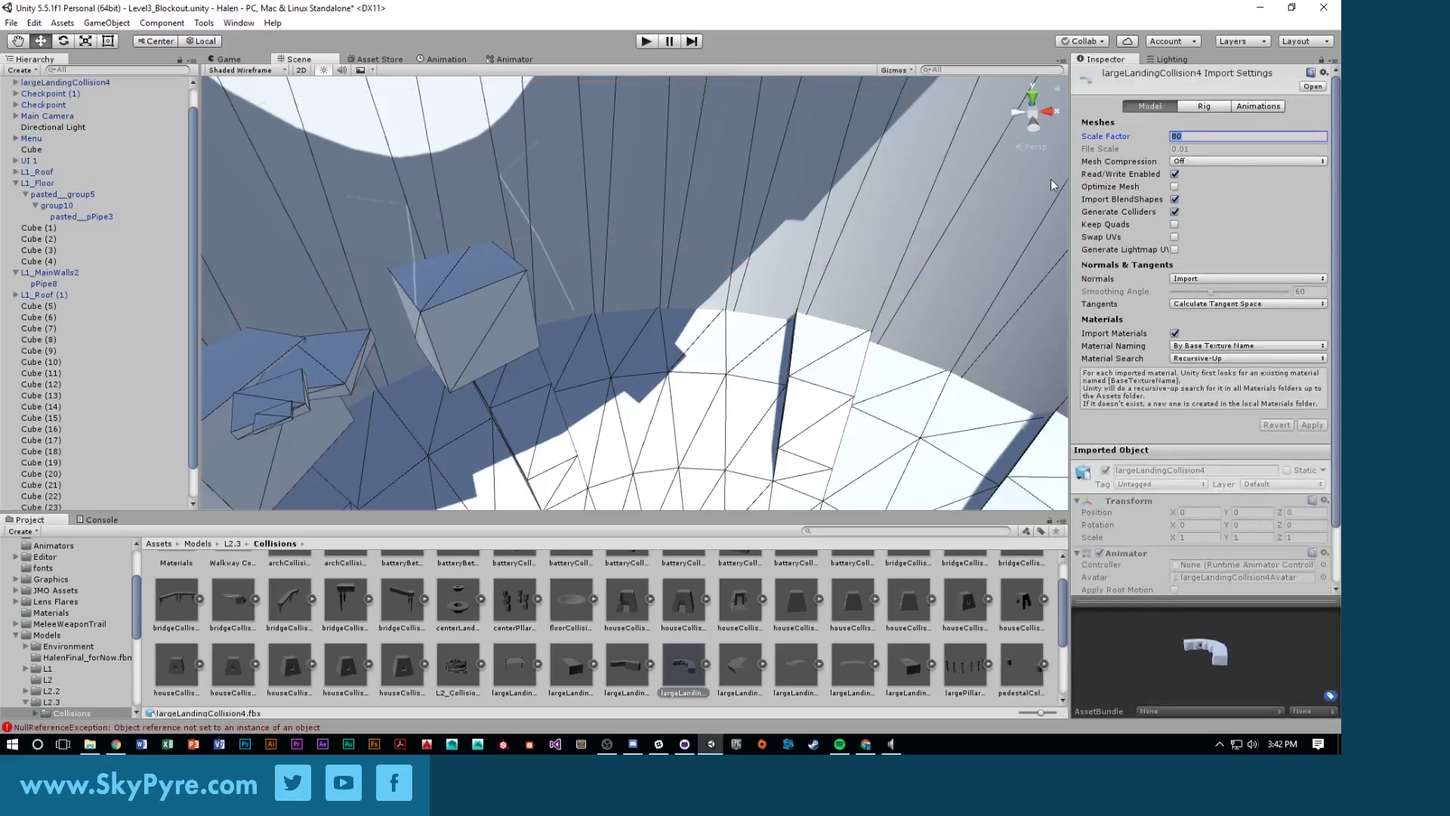
{"action": "left_click_drag", "start_coordinate": [803, 324], "coordinate": [832, 329], "text": "alt"}
{"action": "left_click", "coordinate": [696, 237]}
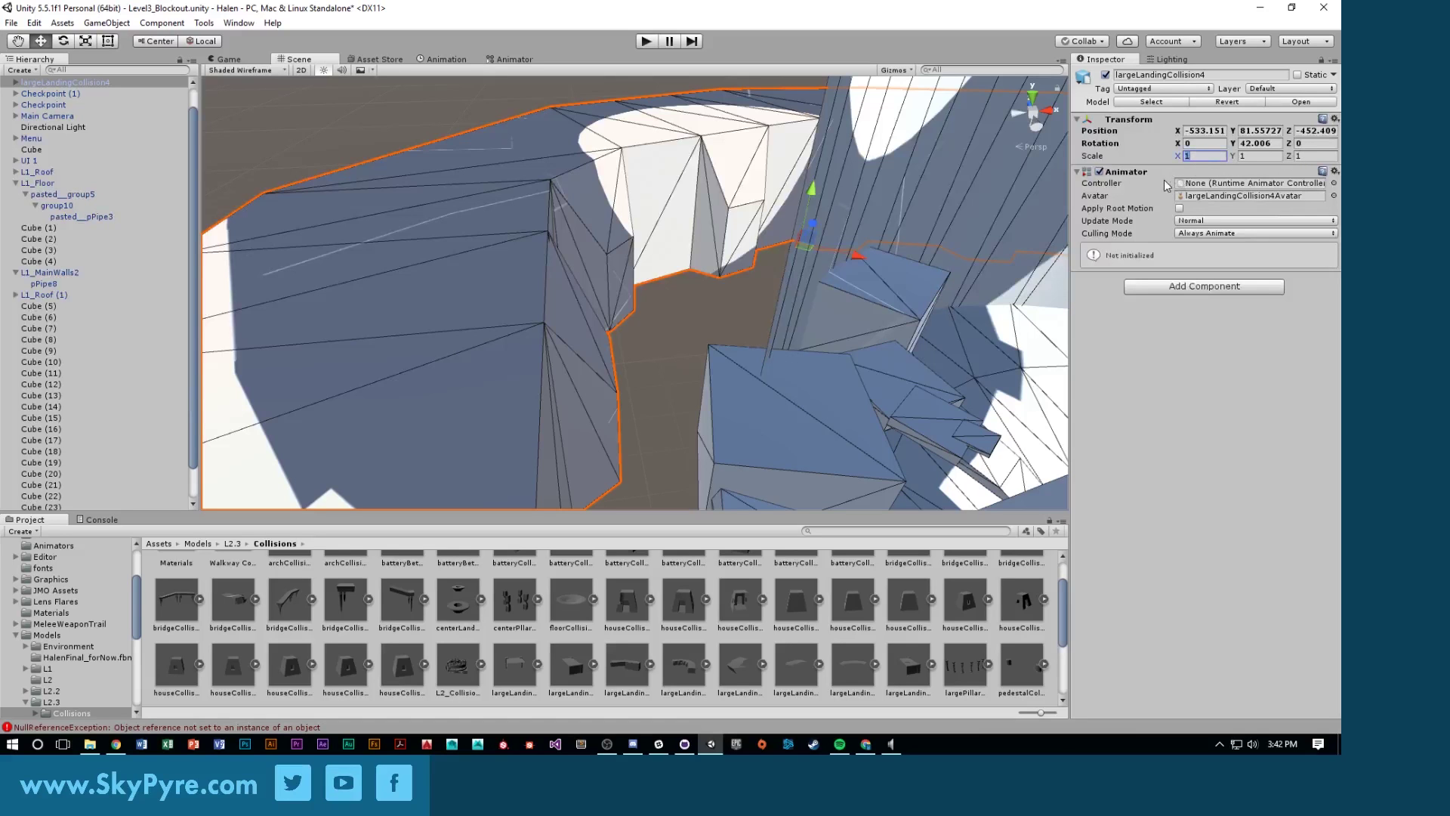
{"action": "mouse_move", "coordinate": [706, 314]}
{"action": "left_mouse_down", "text": "alt"}
{"action": "mouse_move", "coordinate": [767, 324]}
{"action": "mouse_move", "coordinate": [717, 325]}
{"action": "left_mouse_up", "text": "alt"}
{"action": "left_click_drag", "start_coordinate": [675, 237], "coordinate": [939, 281]}
{"action": "left_click_drag", "start_coordinate": [727, 330], "coordinate": [760, 281], "text": "alt"}
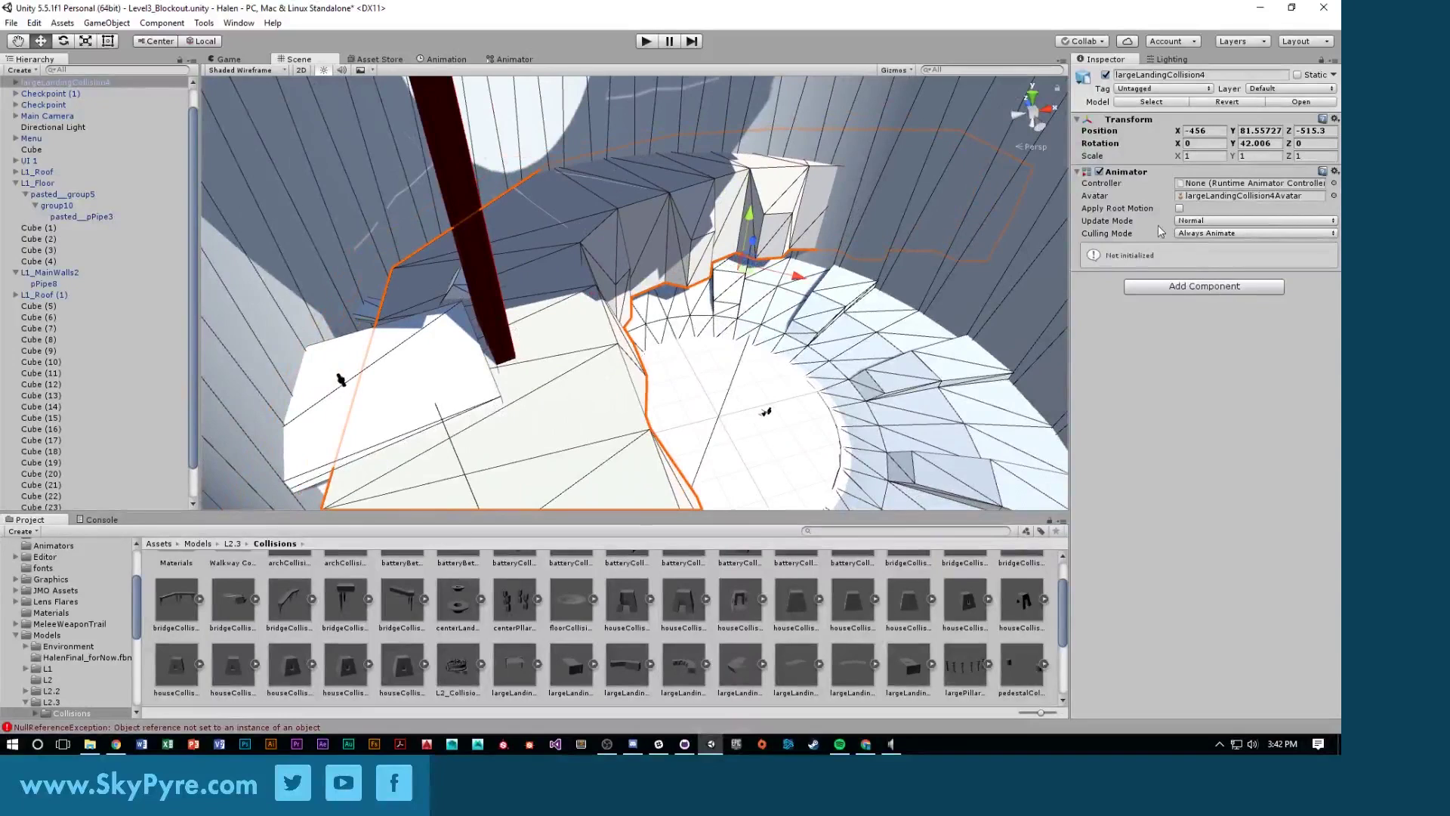
Expand the landing model's hierarchy down to largeLanding13 and examine its mesh and collider components
{"action": "double_click", "coordinate": [56, 83]}
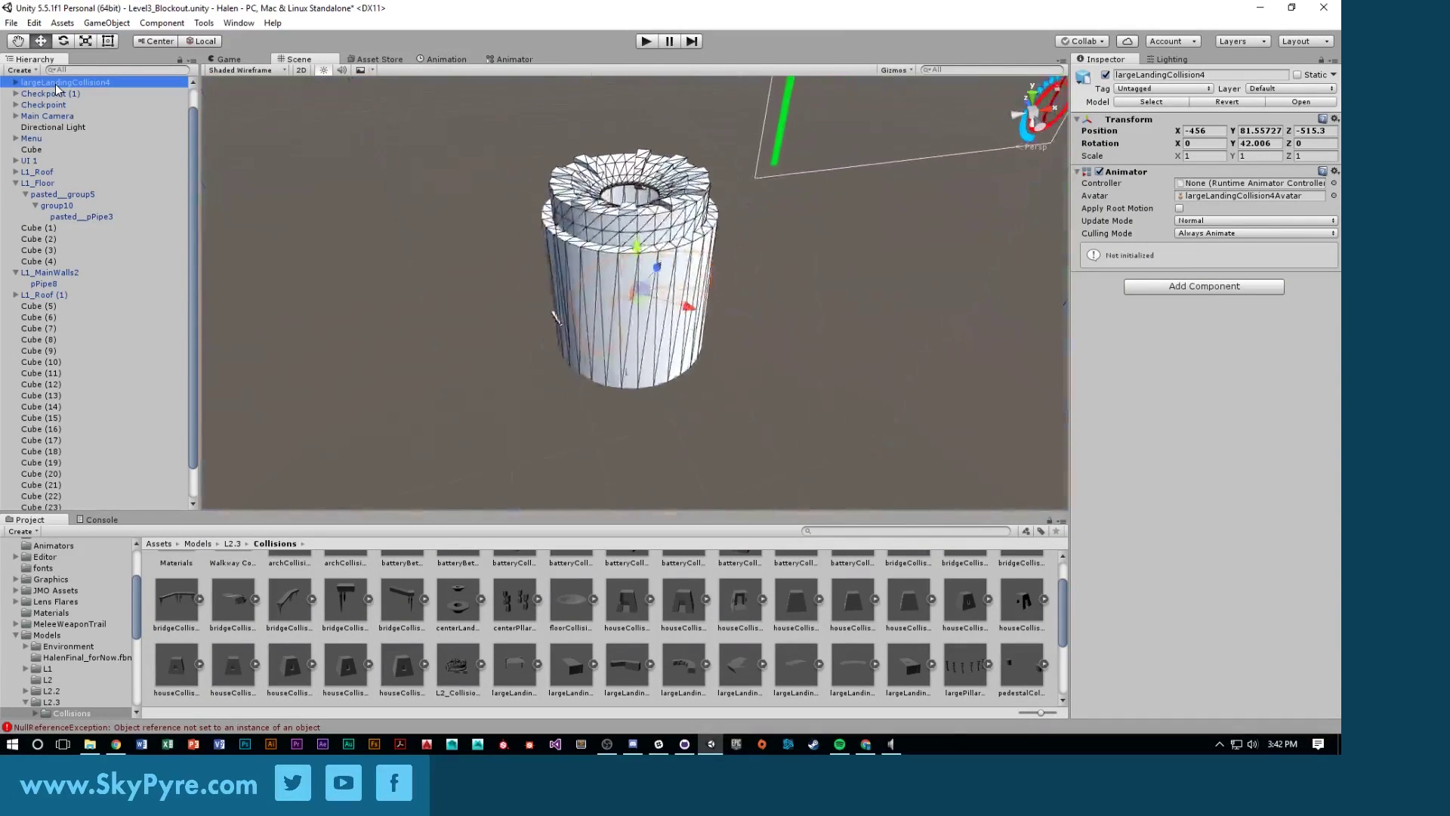
{"action": "left_click", "coordinate": [14, 82]}
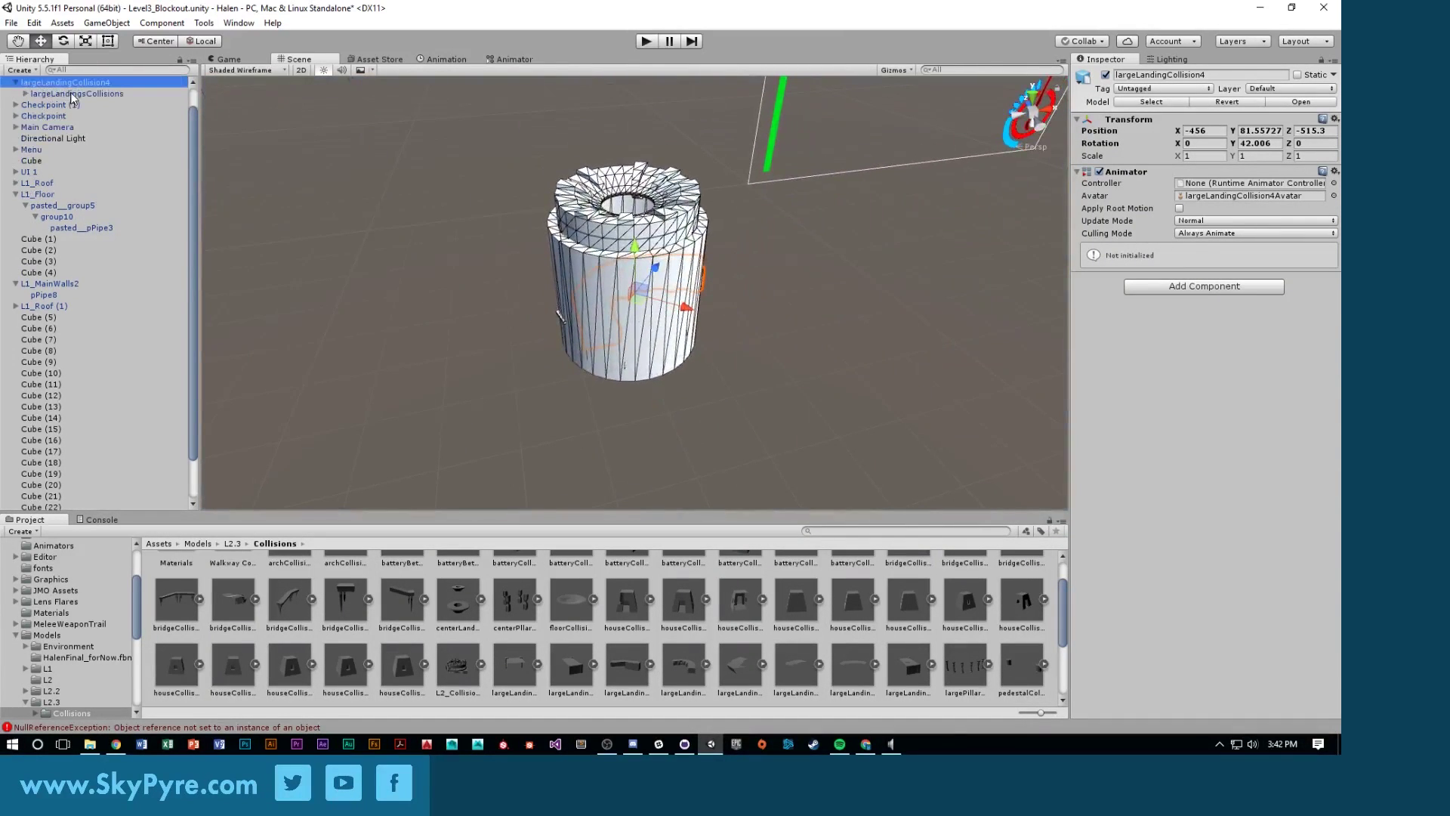
{"action": "left_click", "coordinate": [17, 82]}
{"action": "left_click", "coordinate": [17, 82]}
{"action": "left_click", "coordinate": [16, 82]}
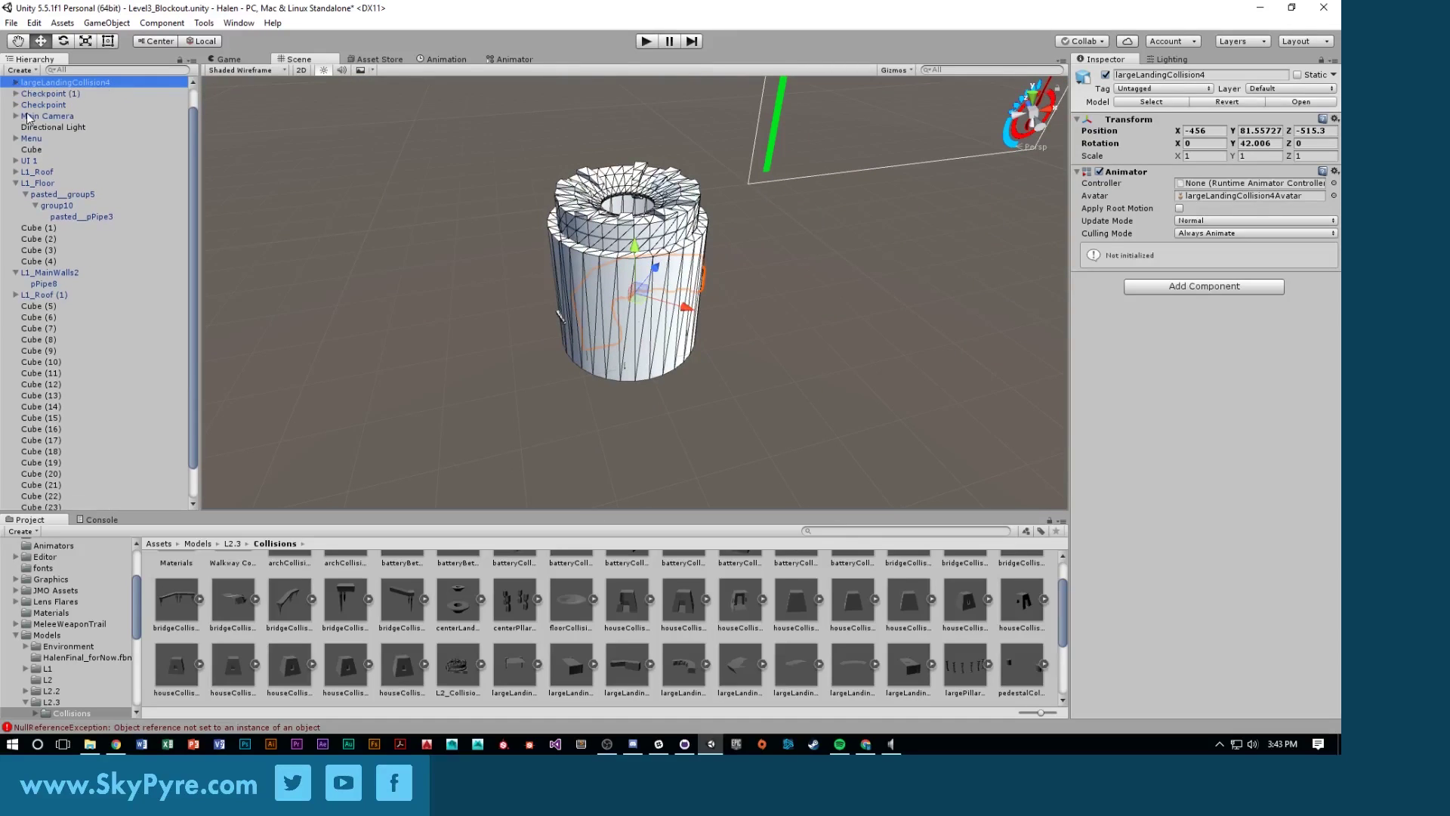
{"action": "key", "text": "Right"}
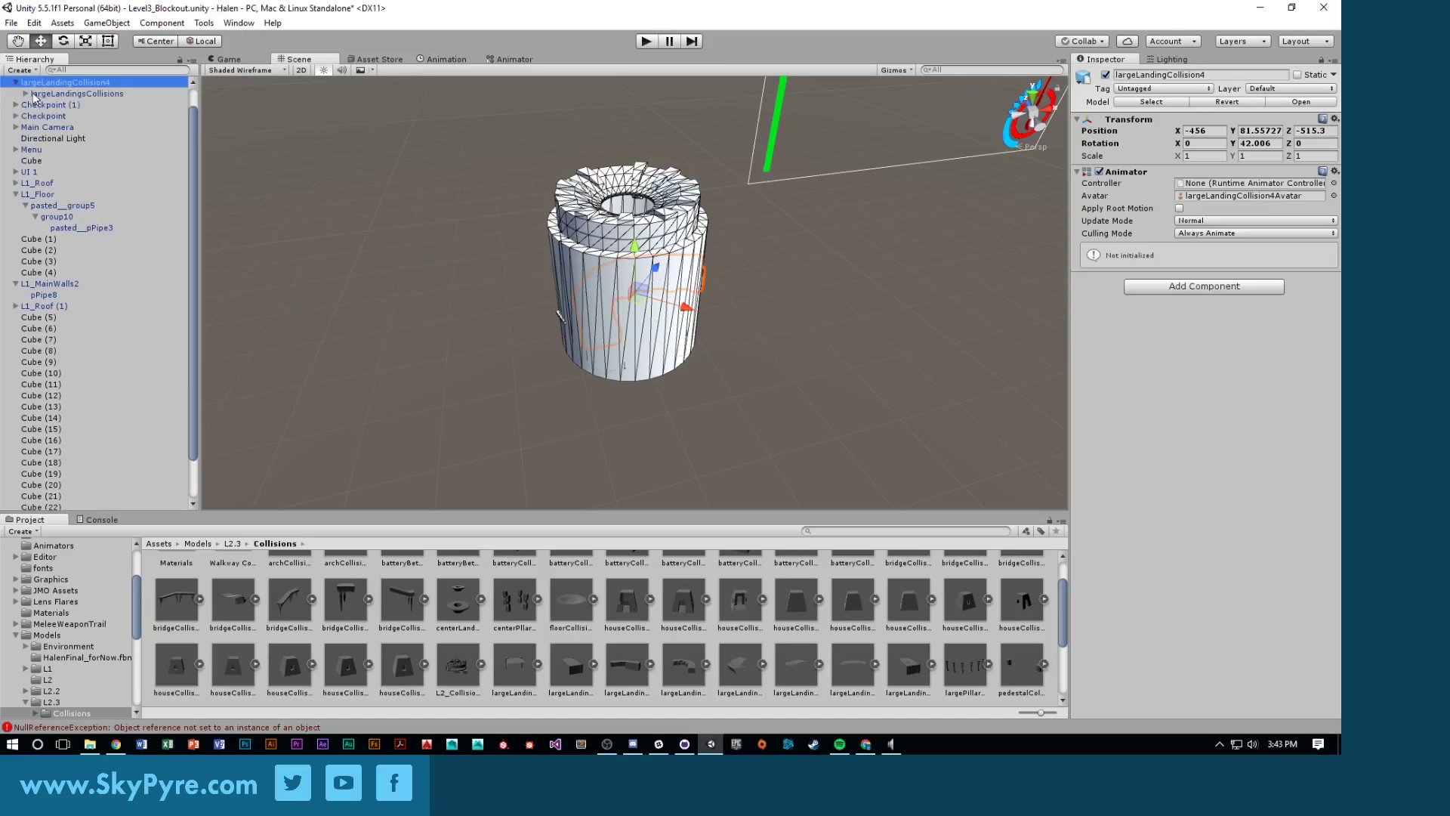
{"action": "left_click", "coordinate": [26, 94]}
{"action": "left_click", "coordinate": [35, 105]}
{"action": "left_click", "coordinate": [68, 116]}
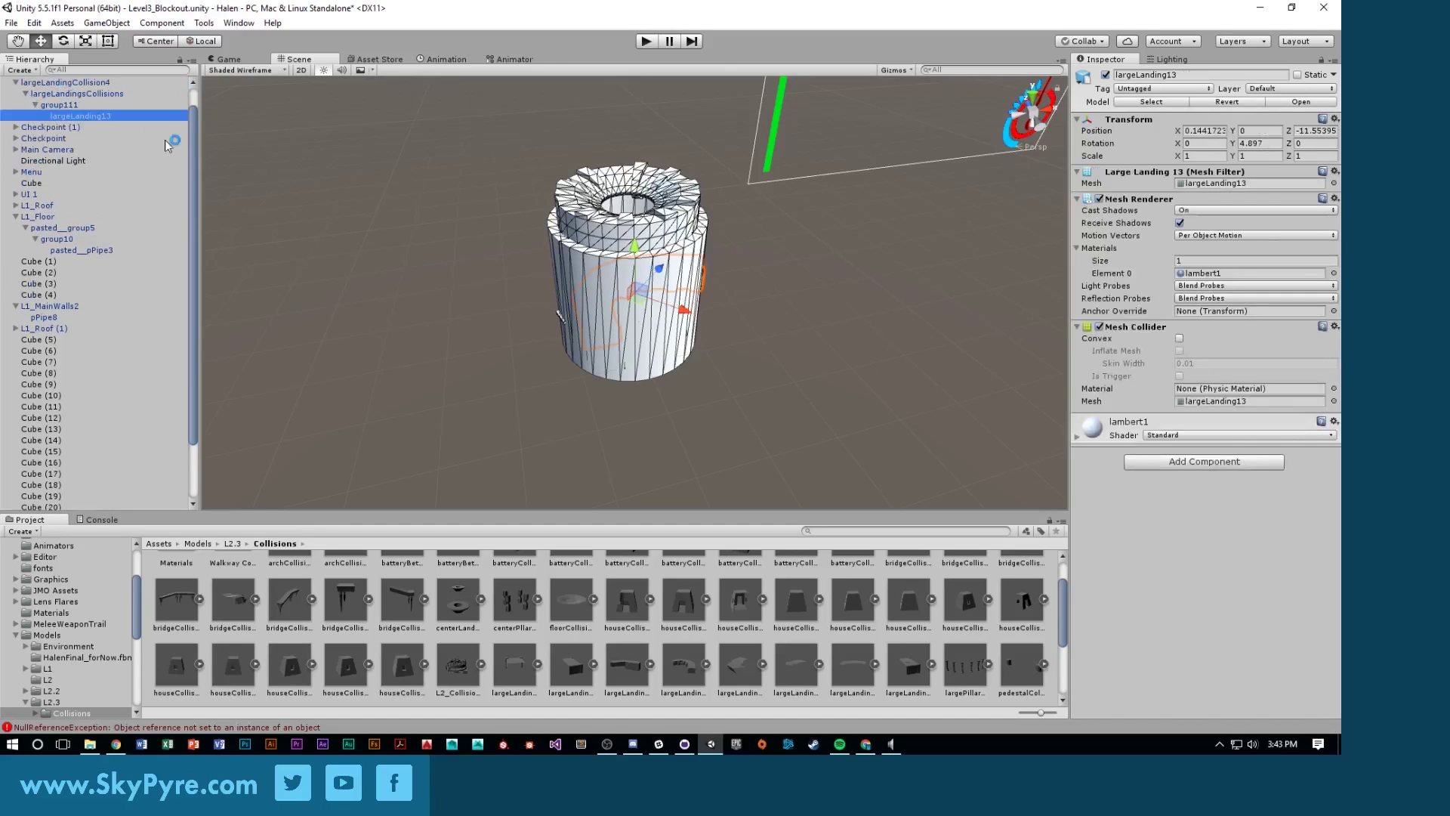
{"action": "left_click_drag", "start_coordinate": [621, 304], "coordinate": [656, 321], "text": "alt"}
{"action": "scroll", "coordinate": [656, 320], "scroll_direction": "up", "scroll_amount": 10, "text": "alt"}
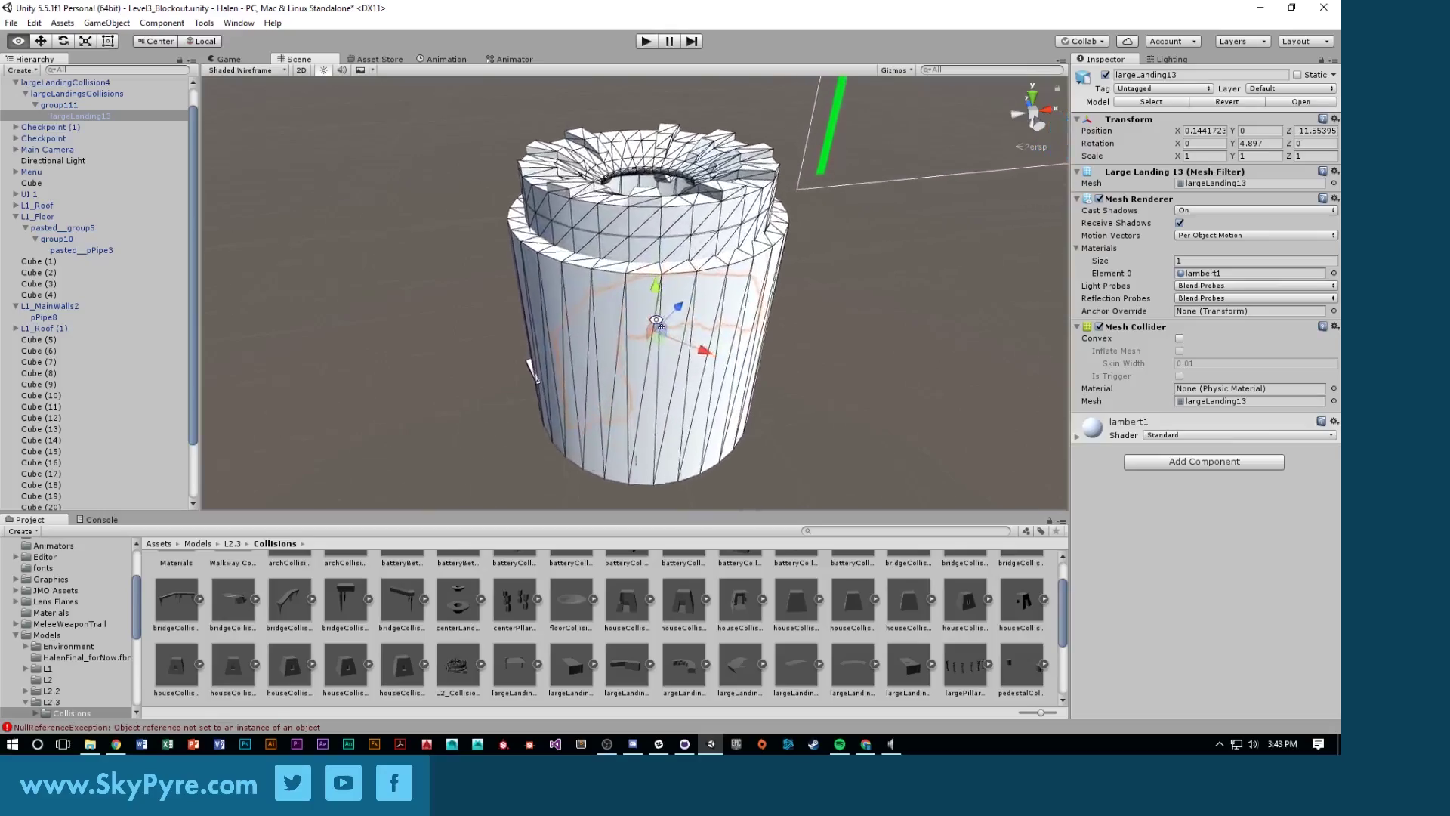
{"action": "scroll", "coordinate": [654, 323], "scroll_direction": "up", "scroll_amount": 6, "text": "alt"}
{"action": "left_click_drag", "start_coordinate": [654, 323], "coordinate": [661, 367], "text": "alt"}
{"action": "left_click", "coordinate": [1175, 463]}
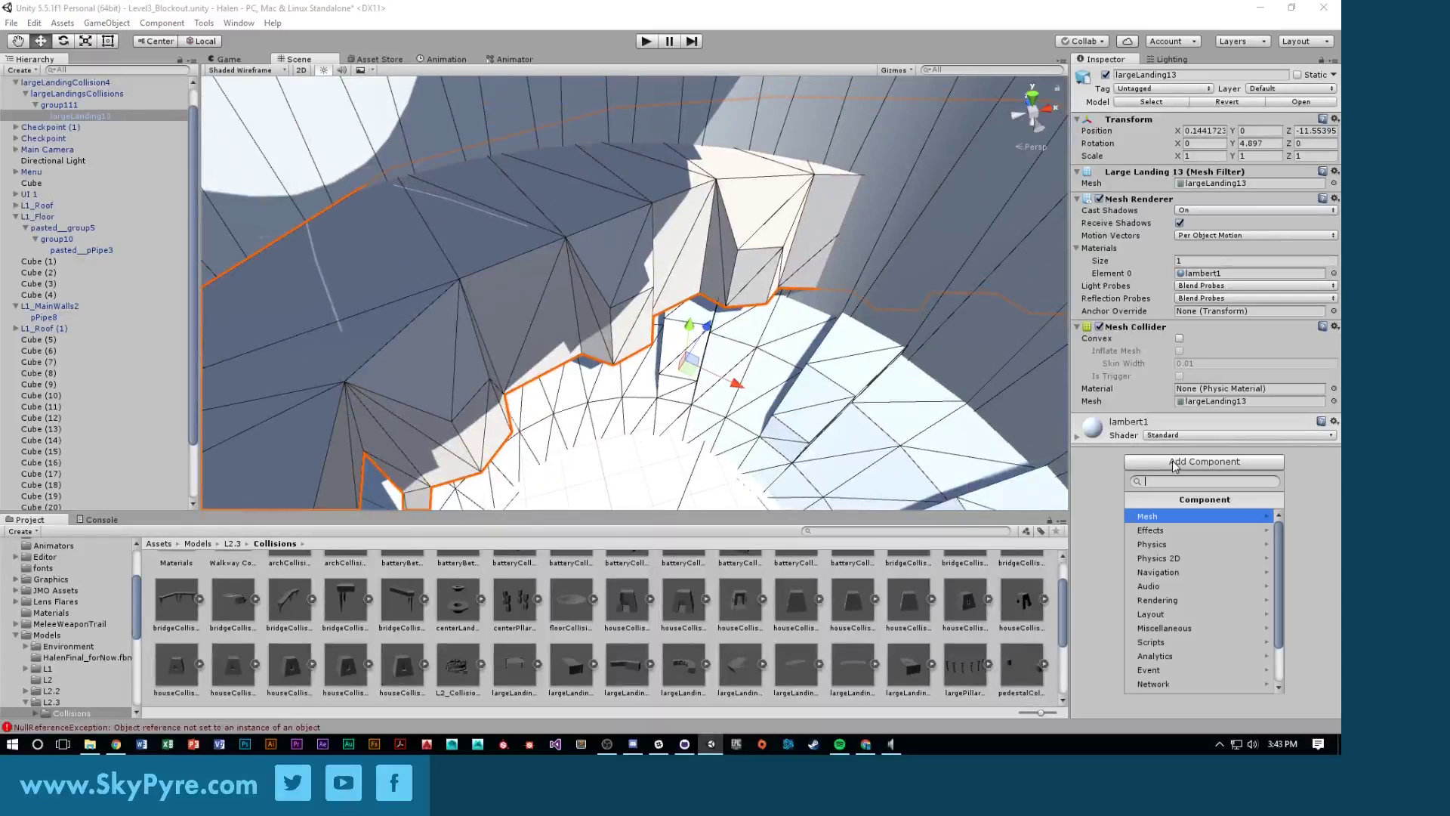
{"action": "left_click", "coordinate": [1103, 492]}
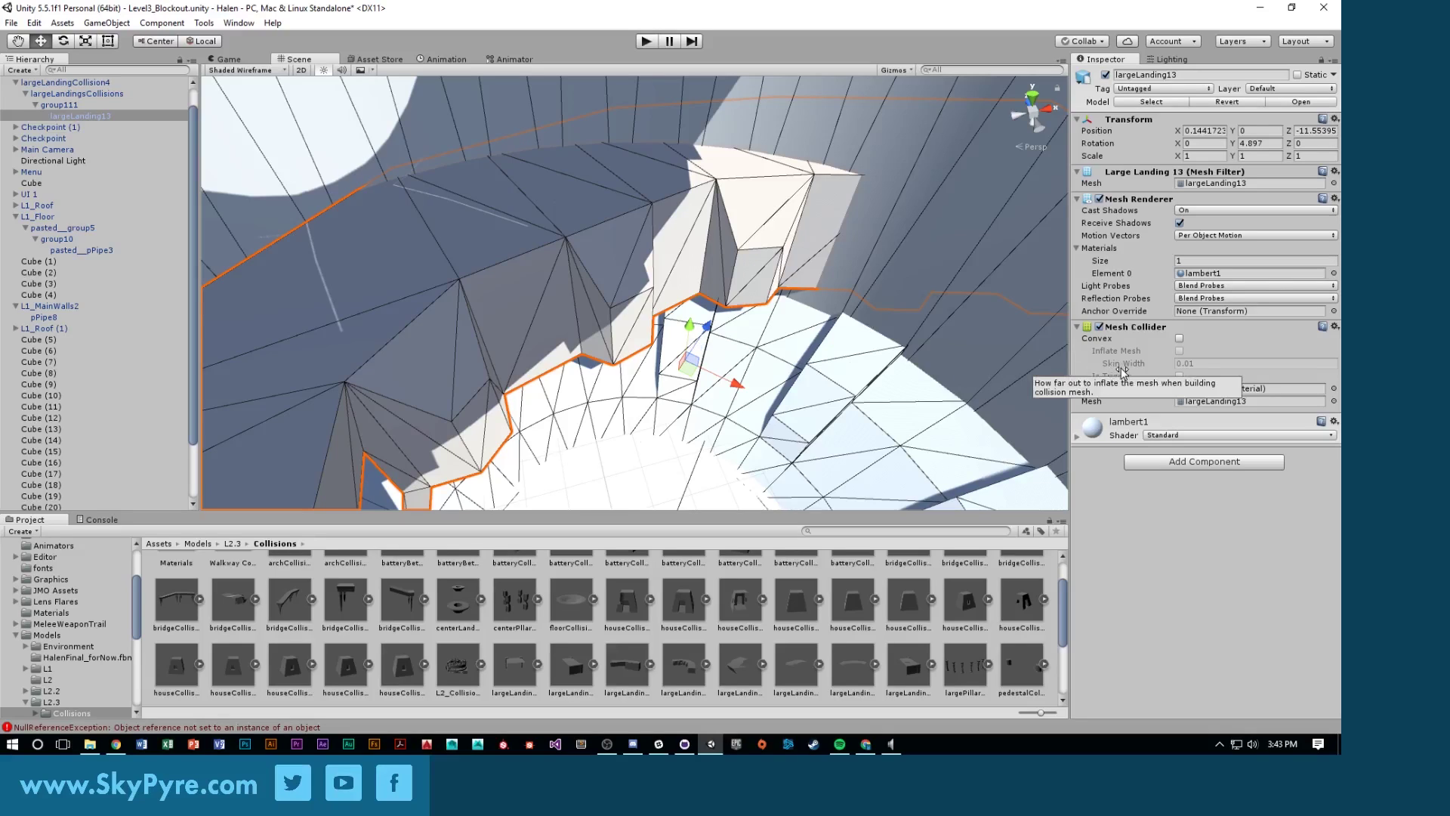
Rotate the whole largeLandingCollision4 model to about 127° on Y and move it to about X -530.2, Y 53.5, Z -468.7
{"action": "key", "text": "e"}
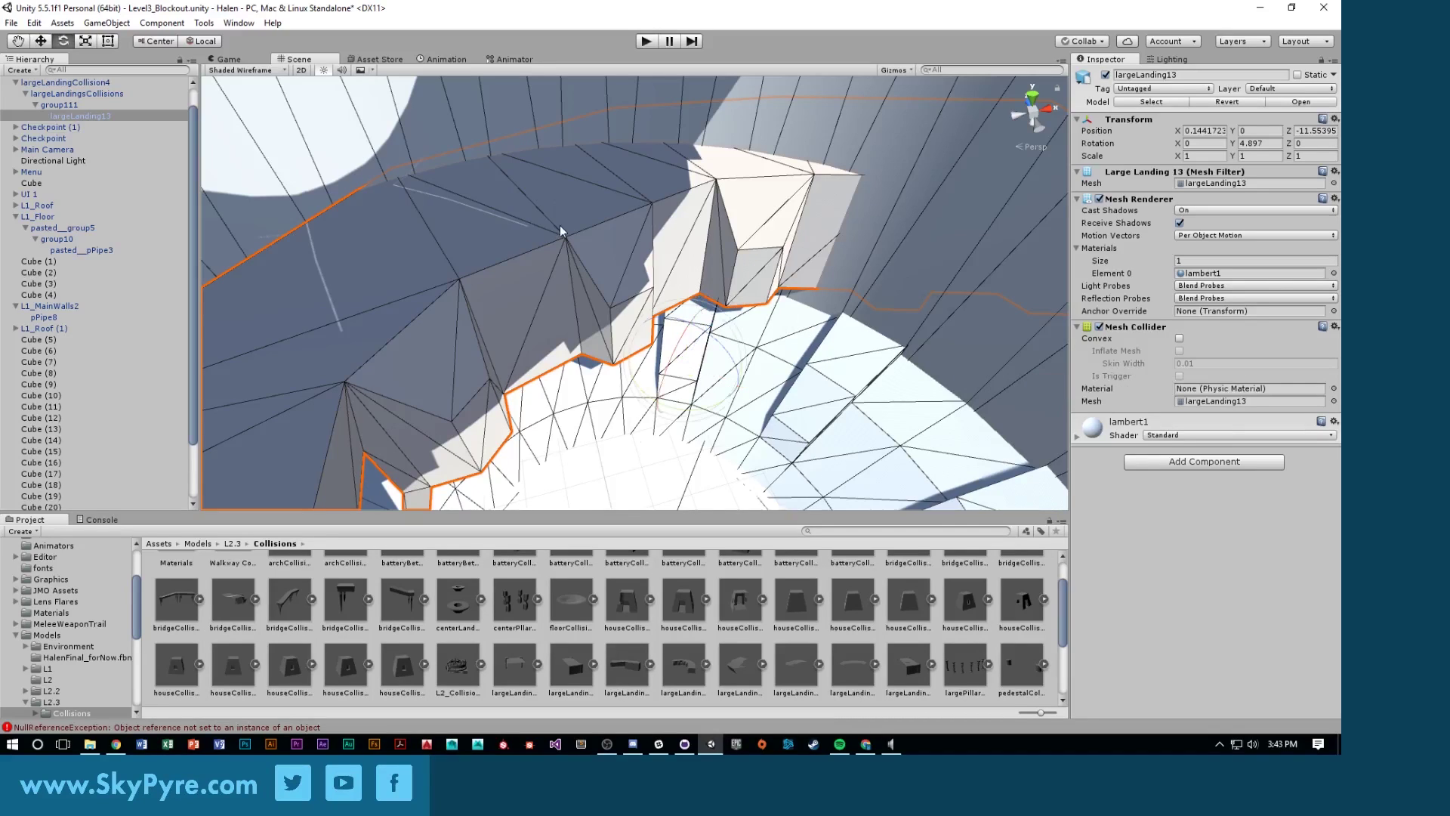
{"action": "left_click", "coordinate": [598, 290]}
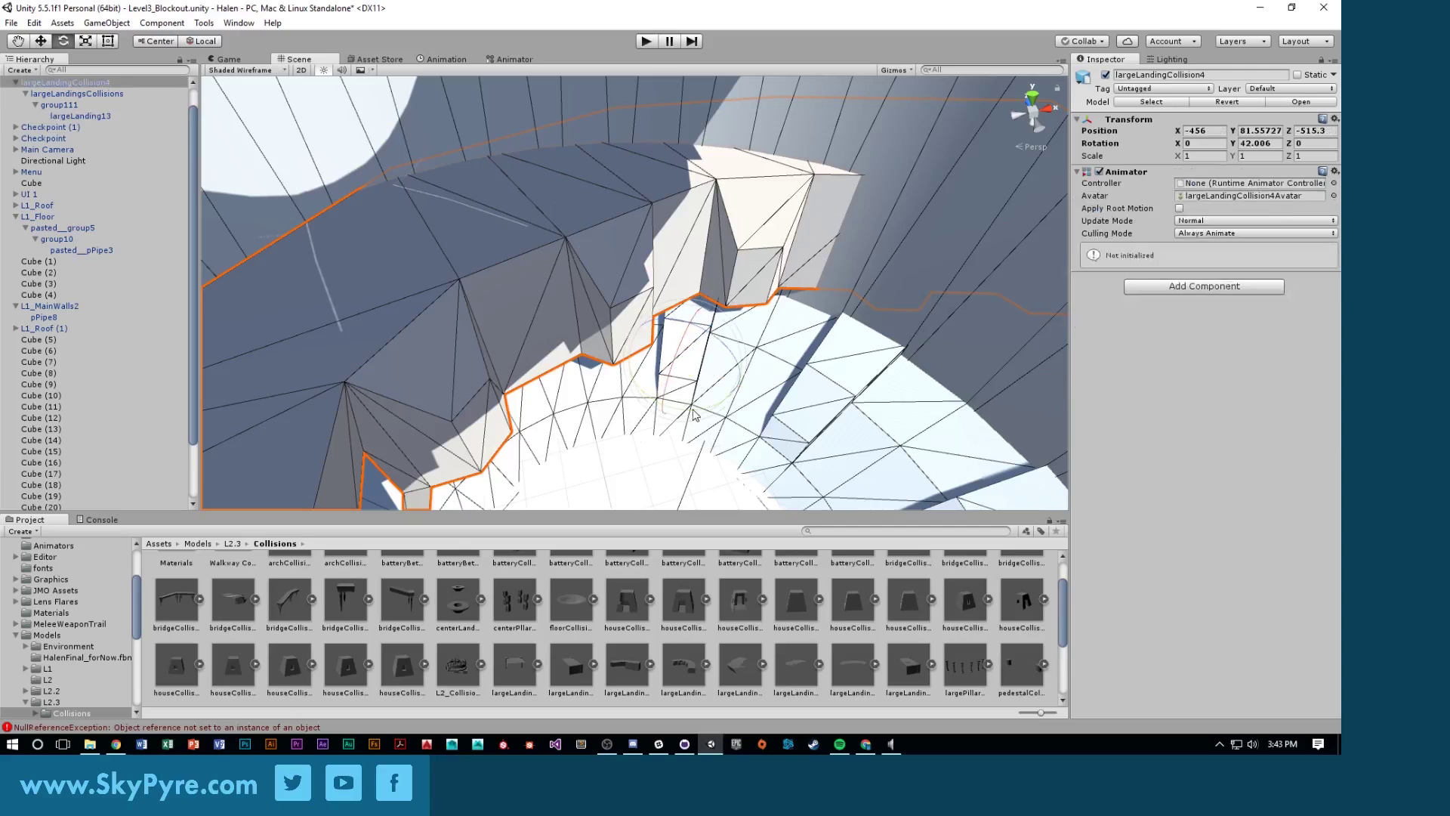
{"action": "left_click_drag", "start_coordinate": [695, 414], "coordinate": [524, 427]}
{"action": "key", "text": "w"}
{"action": "left_click_drag", "start_coordinate": [686, 376], "coordinate": [643, 295]}
{"action": "right_click_drag", "start_coordinate": [590, 337], "coordinate": [925, 351]}
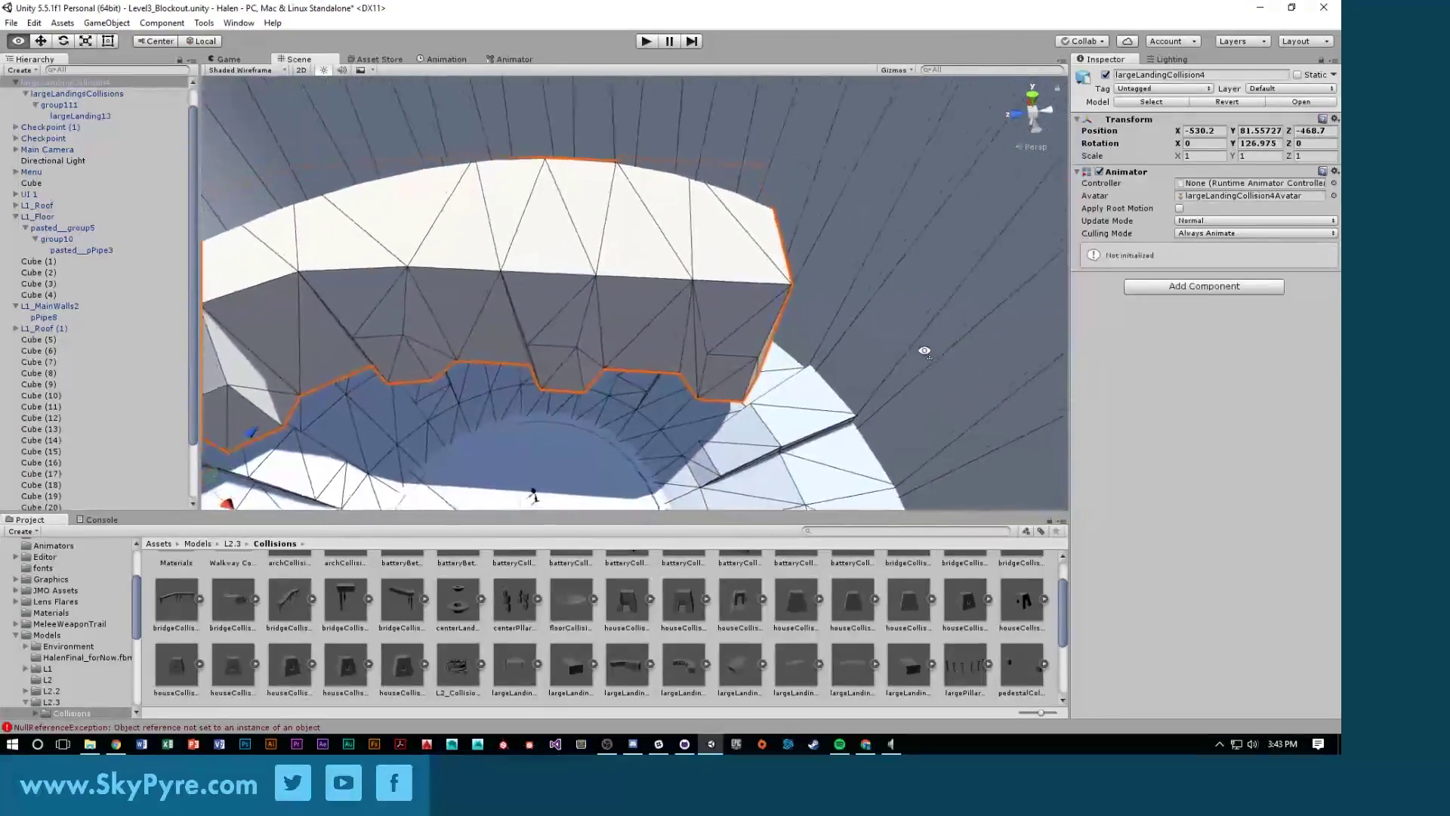
{"action": "left_click_drag", "start_coordinate": [925, 351], "coordinate": [668, 223], "text": "alt"}
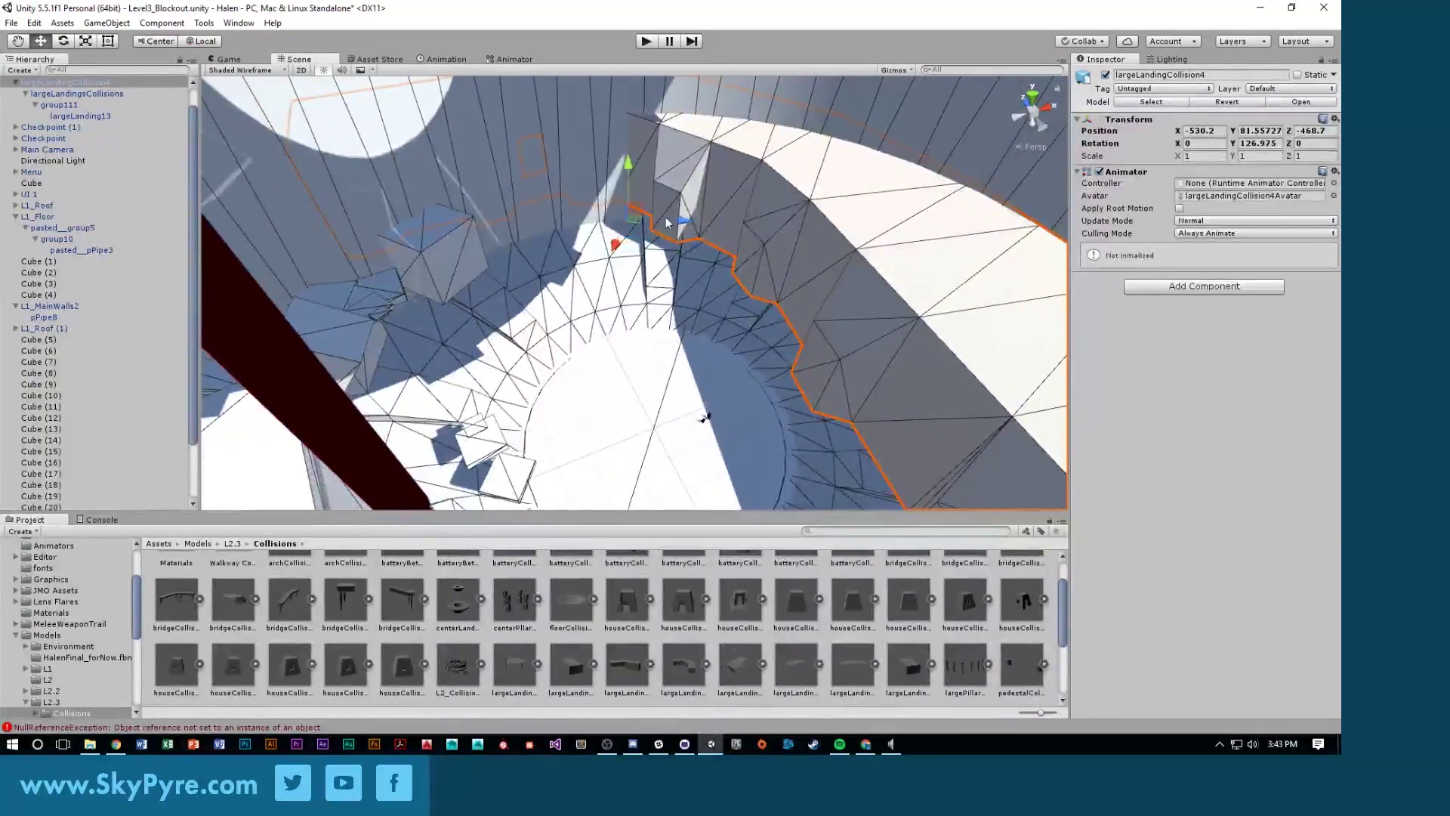
{"action": "left_click_drag", "start_coordinate": [624, 168], "coordinate": [907, 273]}
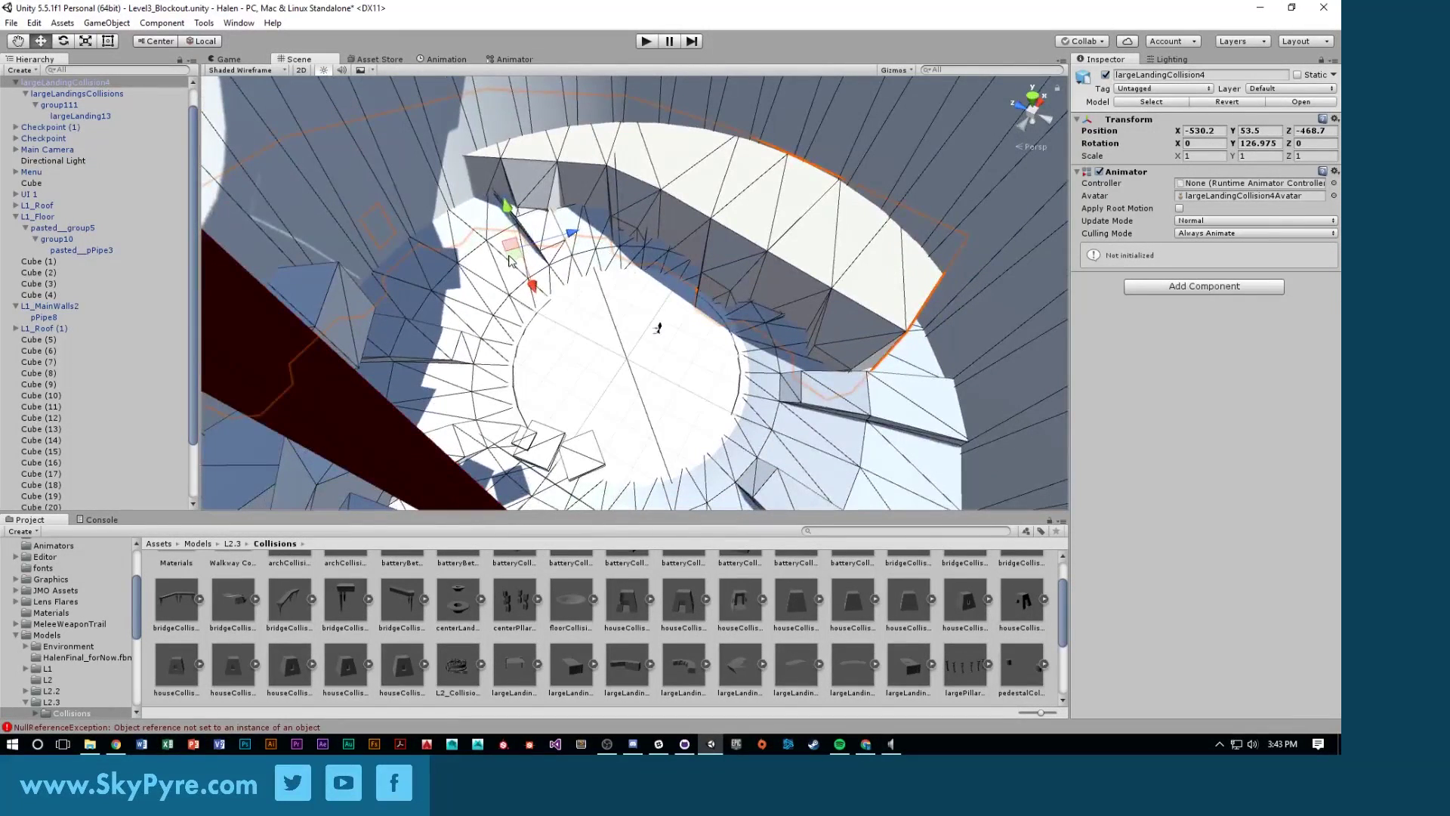
Rotate the landing to about 140.5° on Y and shift it against the curved wall, at about X -521.6, Z -463
{"action": "left_click_drag", "start_coordinate": [511, 261], "coordinate": [565, 240]}
{"action": "key", "text": "e"}
{"action": "key", "text": "w"}
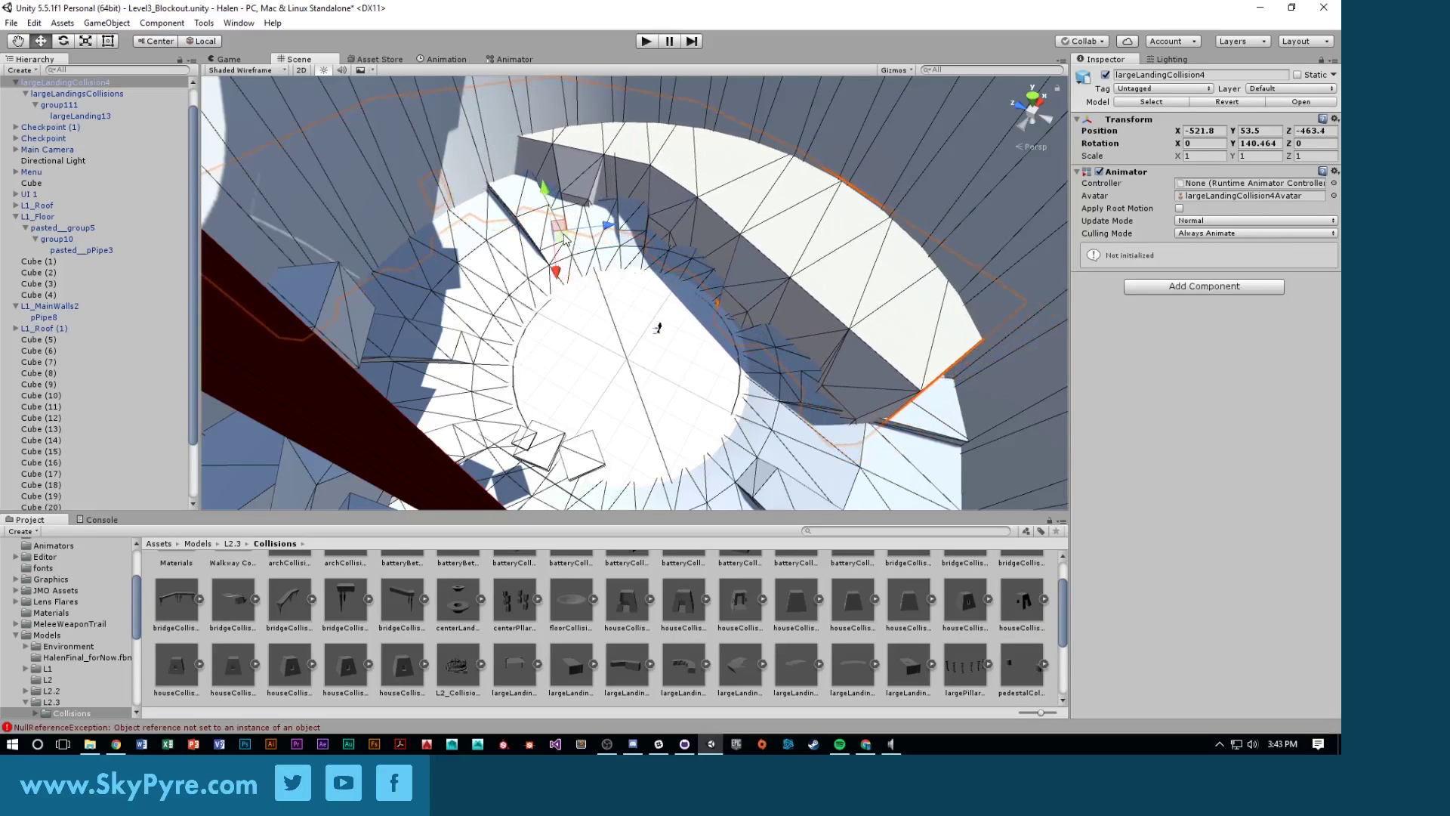
{"action": "middle_click_drag", "start_coordinate": [574, 242], "coordinate": [584, 261]}
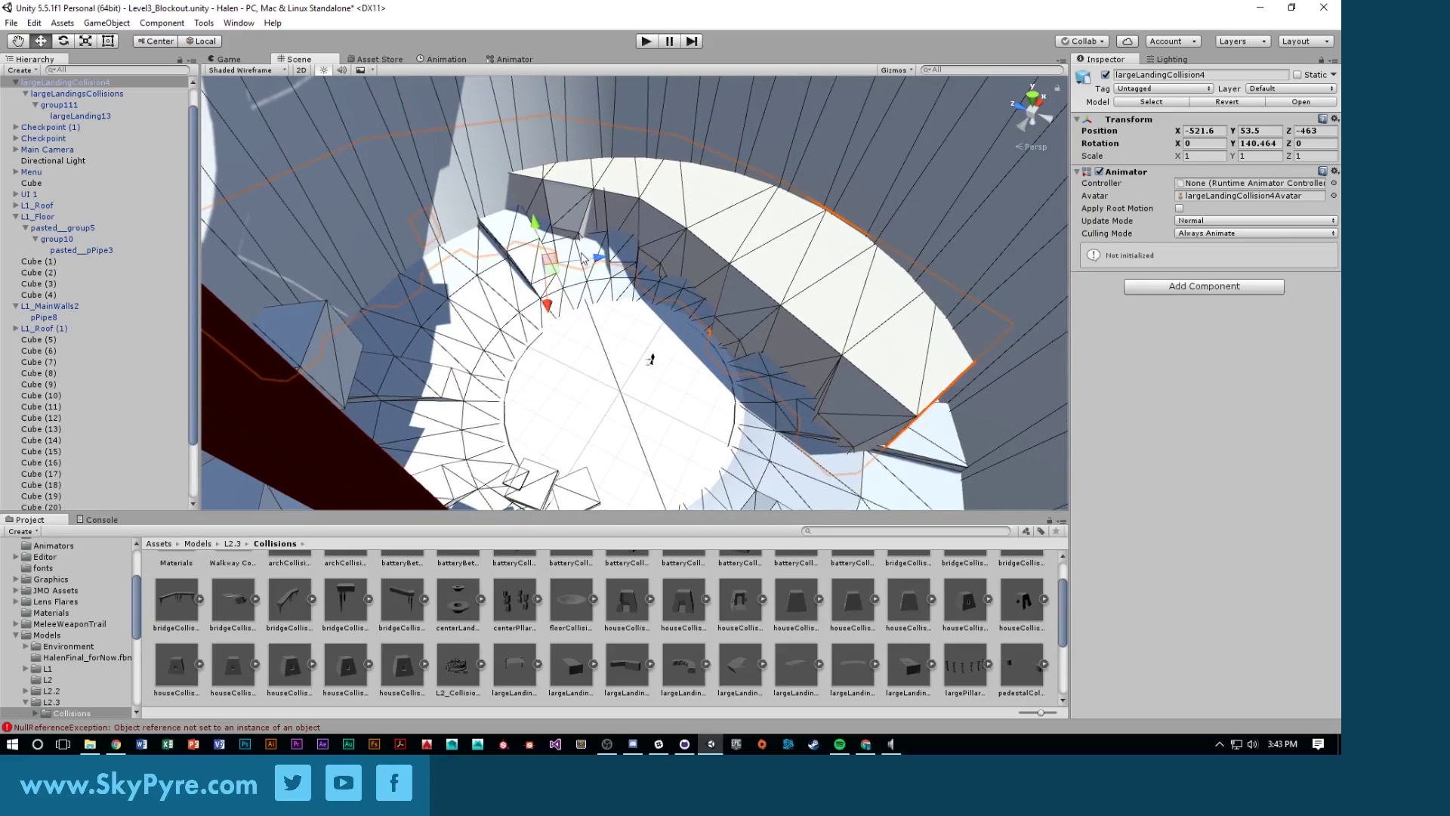
{"action": "left_click_drag", "start_coordinate": [553, 273], "coordinate": [554, 284]}
Try a tall white terrain block copy at about X -474.7, Y 22.6, Z -590.5, scaled about 22.6 × 80 × 34.3, and delete it
{"action": "key", "text": "d"}
{"action": "right_click_drag", "start_coordinate": [708, 239], "coordinate": [717, 234]}
{"action": "left_click_drag", "start_coordinate": [716, 234], "coordinate": [757, 255], "text": "alt"}
{"action": "left_click", "coordinate": [944, 276]}
{"action": "right_click_drag", "start_coordinate": [944, 276], "coordinate": [1272, 136]}
{"action": "key", "text": "w"}
{"action": "key", "text": "a"}
{"action": "left_click_drag", "start_coordinate": [1273, 136], "coordinate": [439, 354], "text": "alt"}
{"action": "left_click", "coordinate": [726, 258]}
{"action": "key", "text": "ctrl+d"}
{"action": "key", "text": "e"}
{"action": "key", "text": "r"}
{"action": "key", "text": "w"}
{"action": "left_click_drag", "start_coordinate": [452, 304], "coordinate": [427, 340]}
{"action": "key", "text": "r"}
{"action": "left_click_drag", "start_coordinate": [375, 220], "coordinate": [231, 101]}
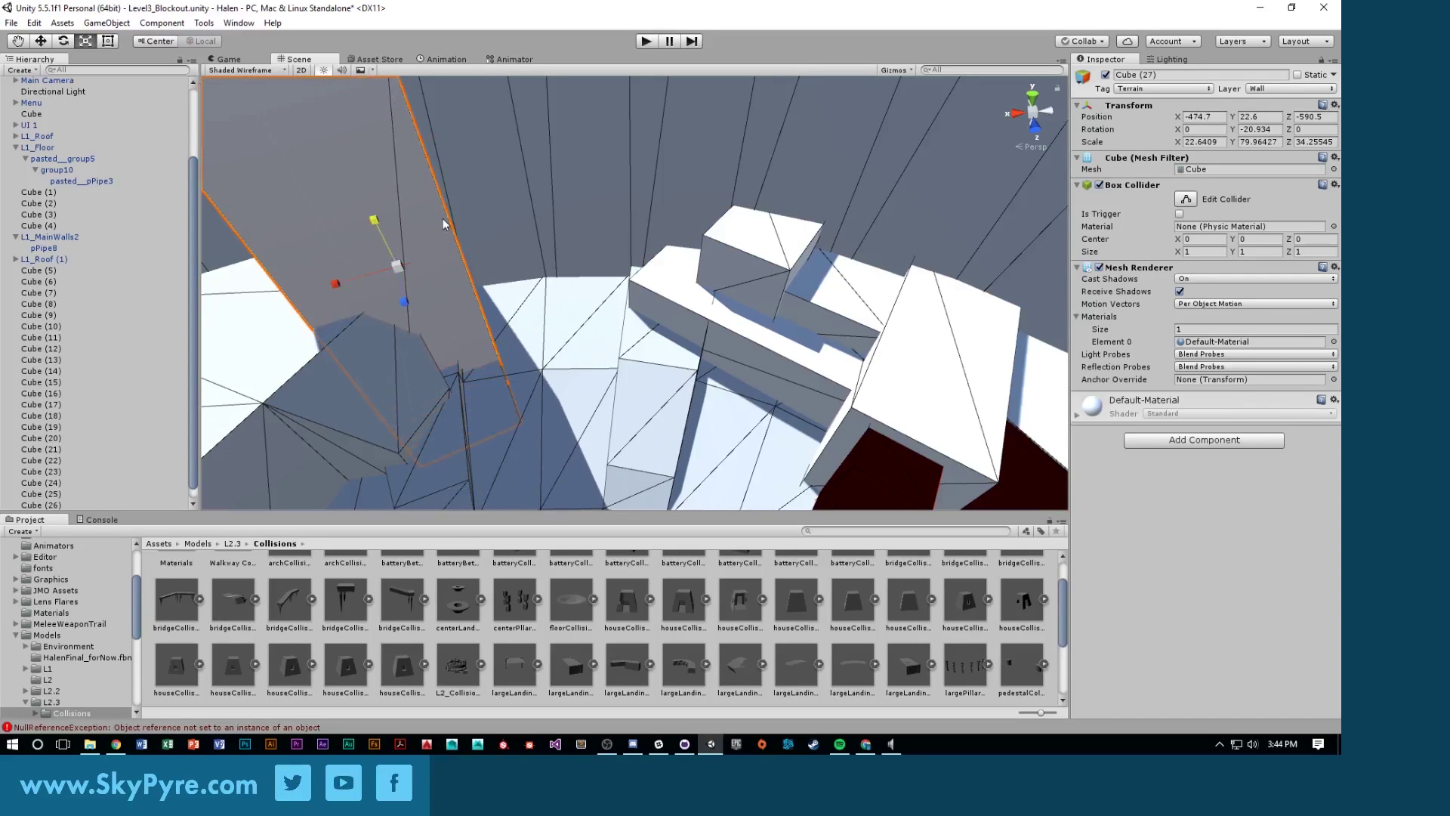
{"action": "key", "text": "a"}
{"action": "right_click_drag", "start_coordinate": [444, 221], "coordinate": [575, 210]}
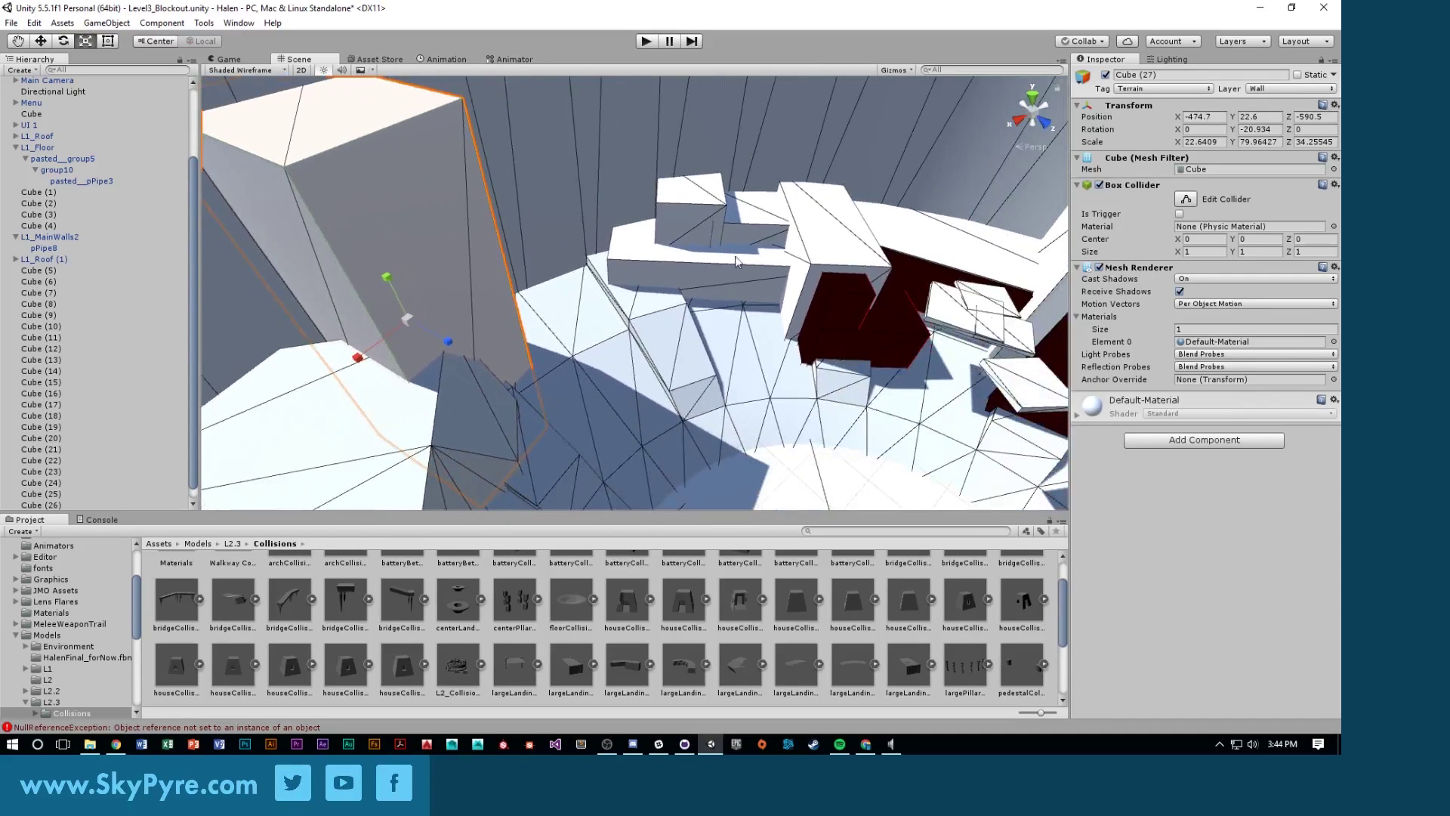
{"action": "key", "text": "Delete"}
Duplicate the dark red block, move the copy to about X -477.4, Y 30.5, Z -587.7, rotate it to -31.6° and scale it about 19.1 × 79.9 × 39.3
{"action": "left_click", "coordinate": [823, 320]}
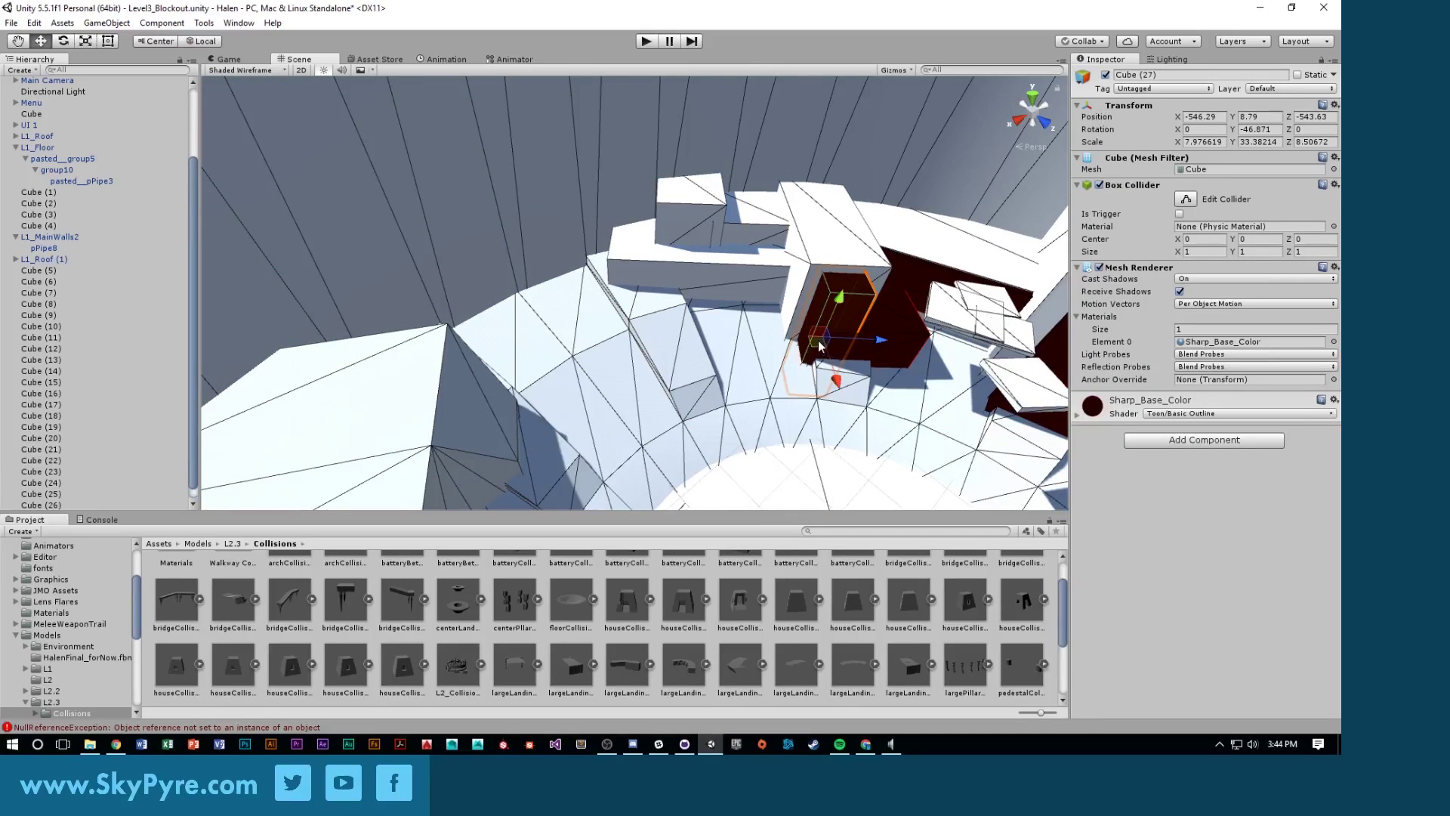
{"action": "left_click_drag", "start_coordinate": [819, 343], "coordinate": [448, 245]}
{"action": "key", "text": "r"}
{"action": "key", "text": "w"}
{"action": "mouse_move", "coordinate": [470, 308]}
{"action": "left_mouse_down"}
{"action": "mouse_move", "coordinate": [427, 243]}
{"action": "mouse_move", "coordinate": [479, 356]}
{"action": "mouse_move", "coordinate": [544, 328]}
{"action": "mouse_move", "coordinate": [464, 313]}
{"action": "left_mouse_up"}
{"action": "key", "text": "e"}
{"action": "key", "text": "r"}
{"action": "key", "text": "w"}
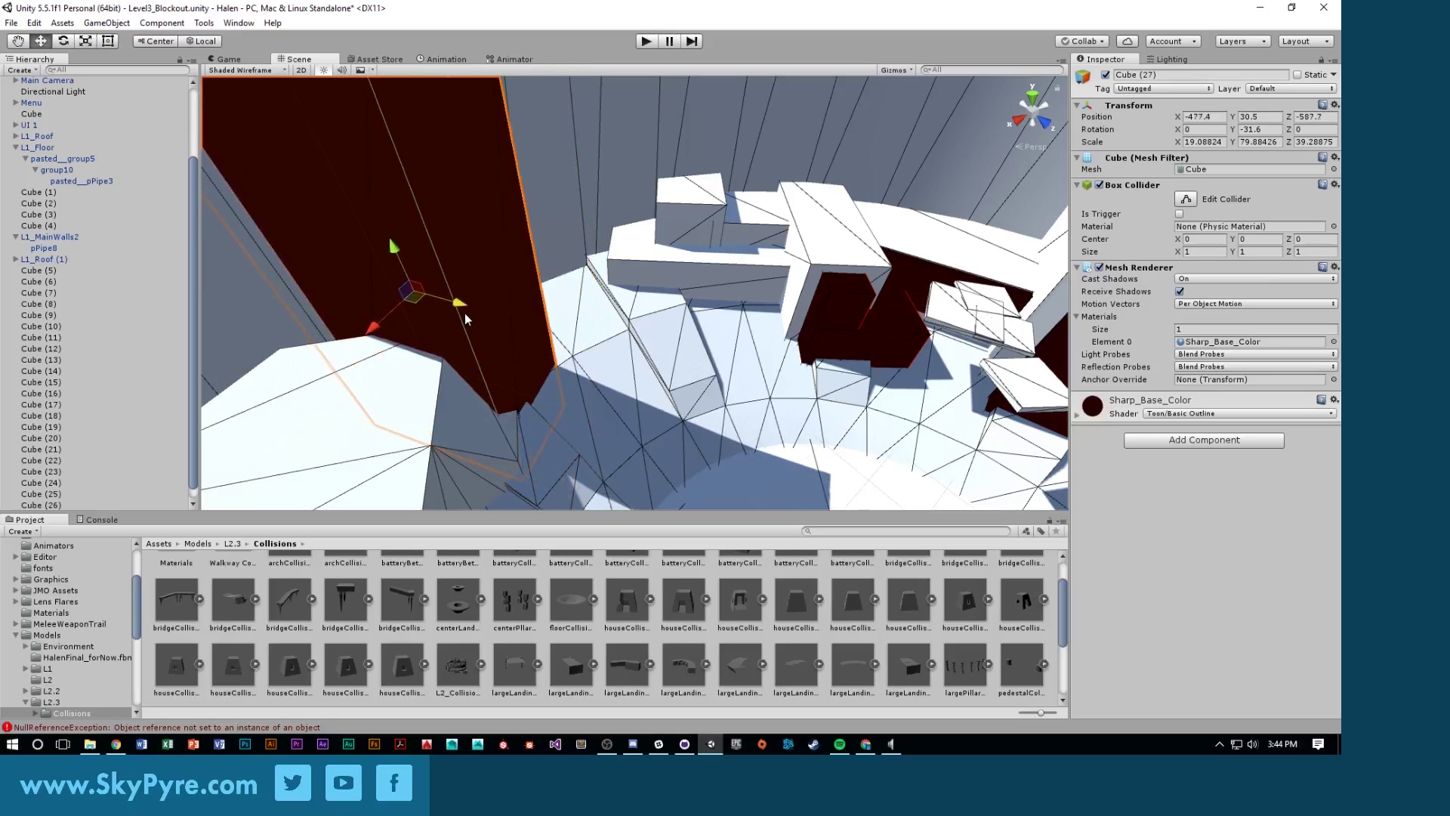
Reposition the tall dark red pillar to about X -467.6, Z -581.3, rotate it to about -57.4° on Y and set its Z scale to about 46.3
{"action": "mouse_move", "coordinate": [538, 325]}
{"action": "right_mouse_down"}
{"action": "mouse_move", "coordinate": [425, 276]}
{"action": "mouse_move", "coordinate": [421, 252]}
{"action": "mouse_move", "coordinate": [269, 378]}
{"action": "mouse_move", "coordinate": [518, 315]}
{"action": "right_mouse_up"}
{"action": "key", "text": "w"}
{"action": "key", "text": "s"}
{"action": "left_click_drag", "start_coordinate": [639, 314], "coordinate": [541, 315]}
{"action": "mouse_move", "coordinate": [582, 321]}
{"action": "right_mouse_down"}
{"action": "mouse_move", "coordinate": [728, 347]}
{"action": "mouse_move", "coordinate": [574, 296]}
{"action": "mouse_move", "coordinate": [665, 314]}
{"action": "mouse_move", "coordinate": [605, 319]}
{"action": "right_mouse_up"}
{"action": "key", "text": "d"}
{"action": "key", "text": "e"}
{"action": "left_click_drag", "start_coordinate": [704, 318], "coordinate": [599, 354]}
{"action": "key", "text": "r"}
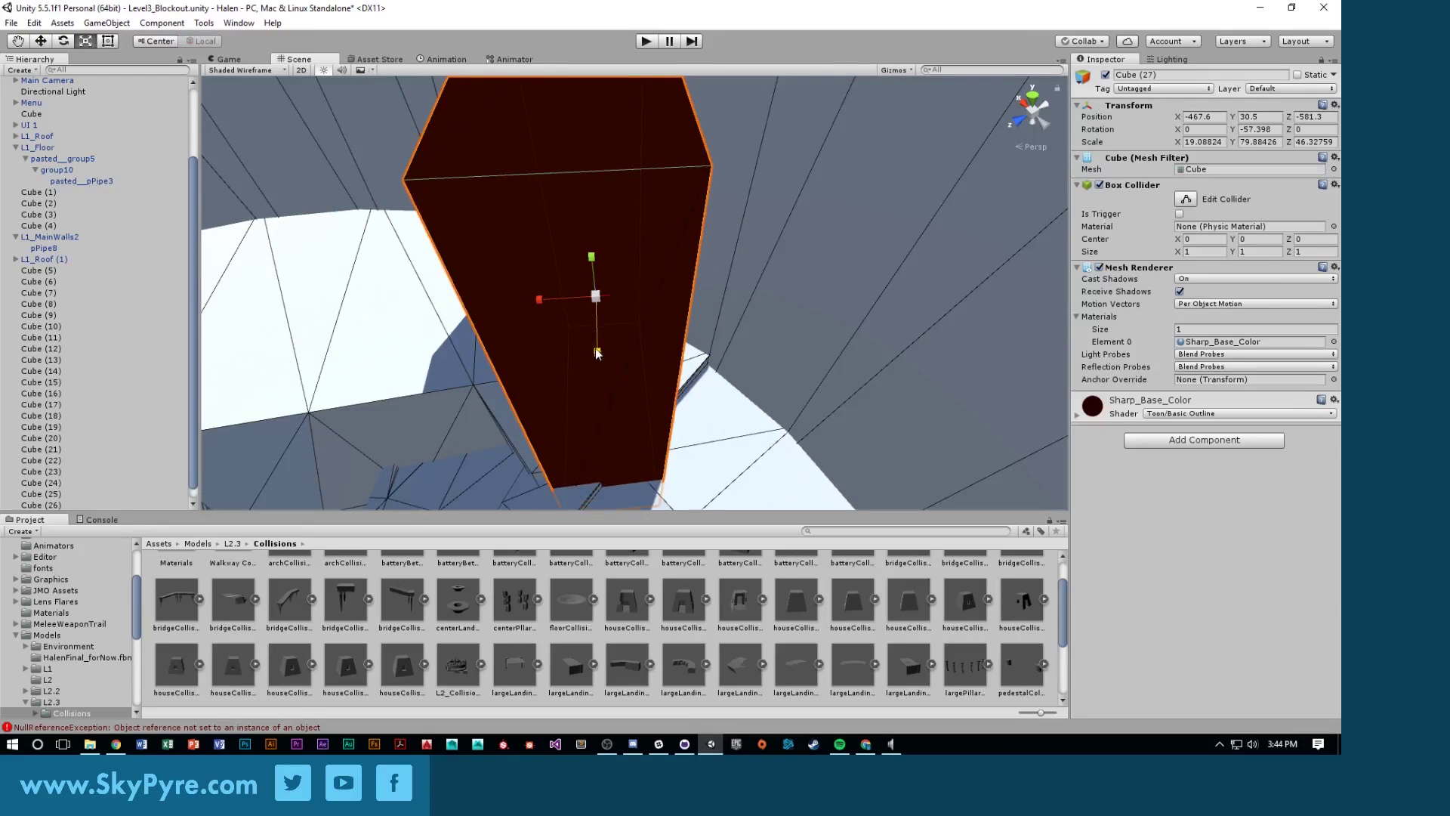
Fine-tune the tall dark red pillar's fit against the wall beside the low terrain ledge and save the scene
{"action": "key", "text": "a"}
{"action": "right_click_drag", "start_coordinate": [599, 354], "coordinate": [926, 251]}
{"action": "left_click_drag", "start_coordinate": [927, 252], "coordinate": [655, 326], "text": "alt"}
{"action": "key", "text": "w"}
{"action": "left_click_drag", "start_coordinate": [568, 274], "coordinate": [630, 91]}
{"action": "right_click_drag", "start_coordinate": [629, 91], "coordinate": [1173, 229]}
{"action": "left_click_drag", "start_coordinate": [1172, 231], "coordinate": [389, 234], "text": "alt"}
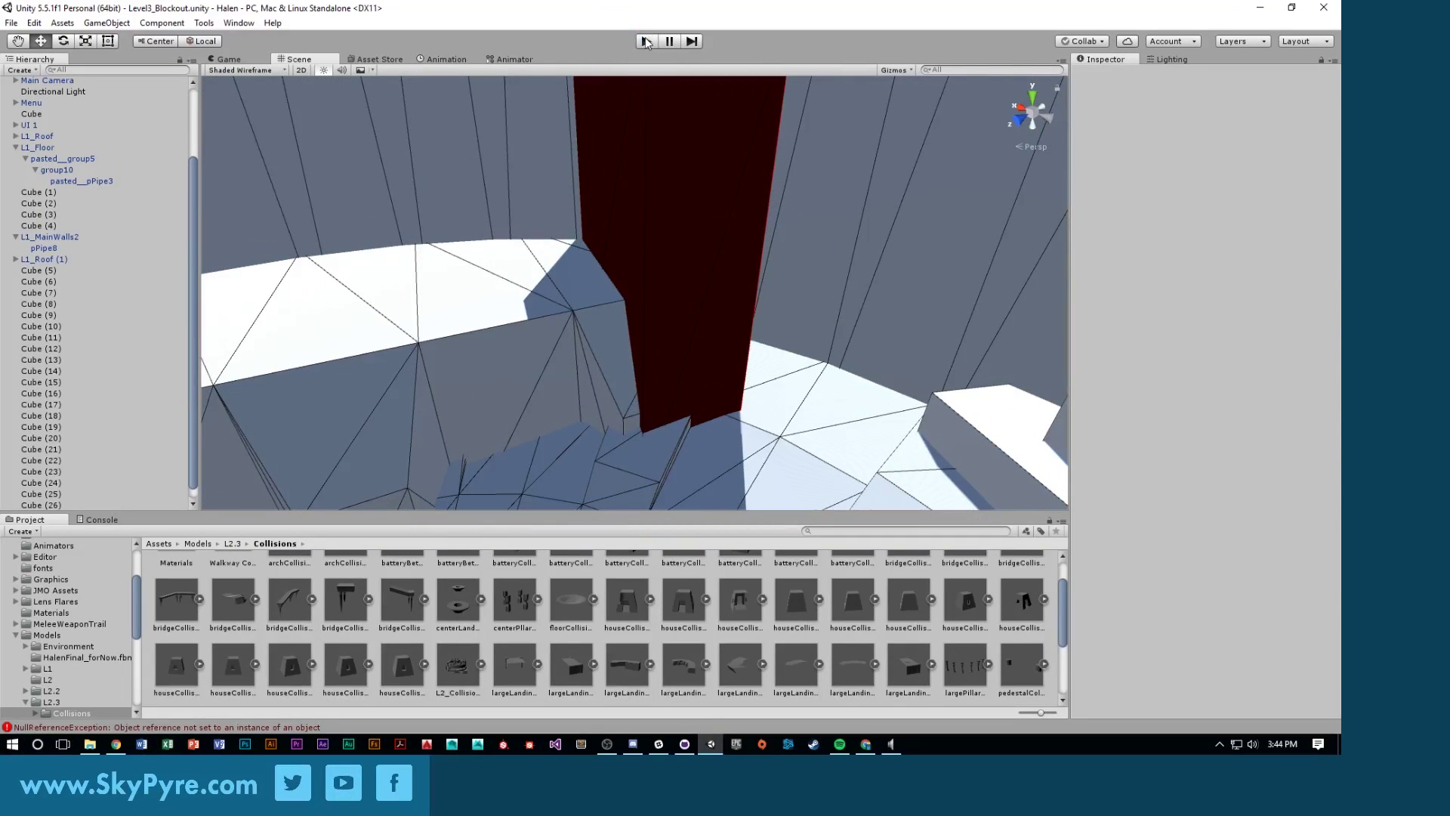
Play-test the traversal by dashing across the arena floor toward the dark red barriers and jumping at the blocks, and stop play mode
{"action": "left_click", "coordinate": [646, 42]}
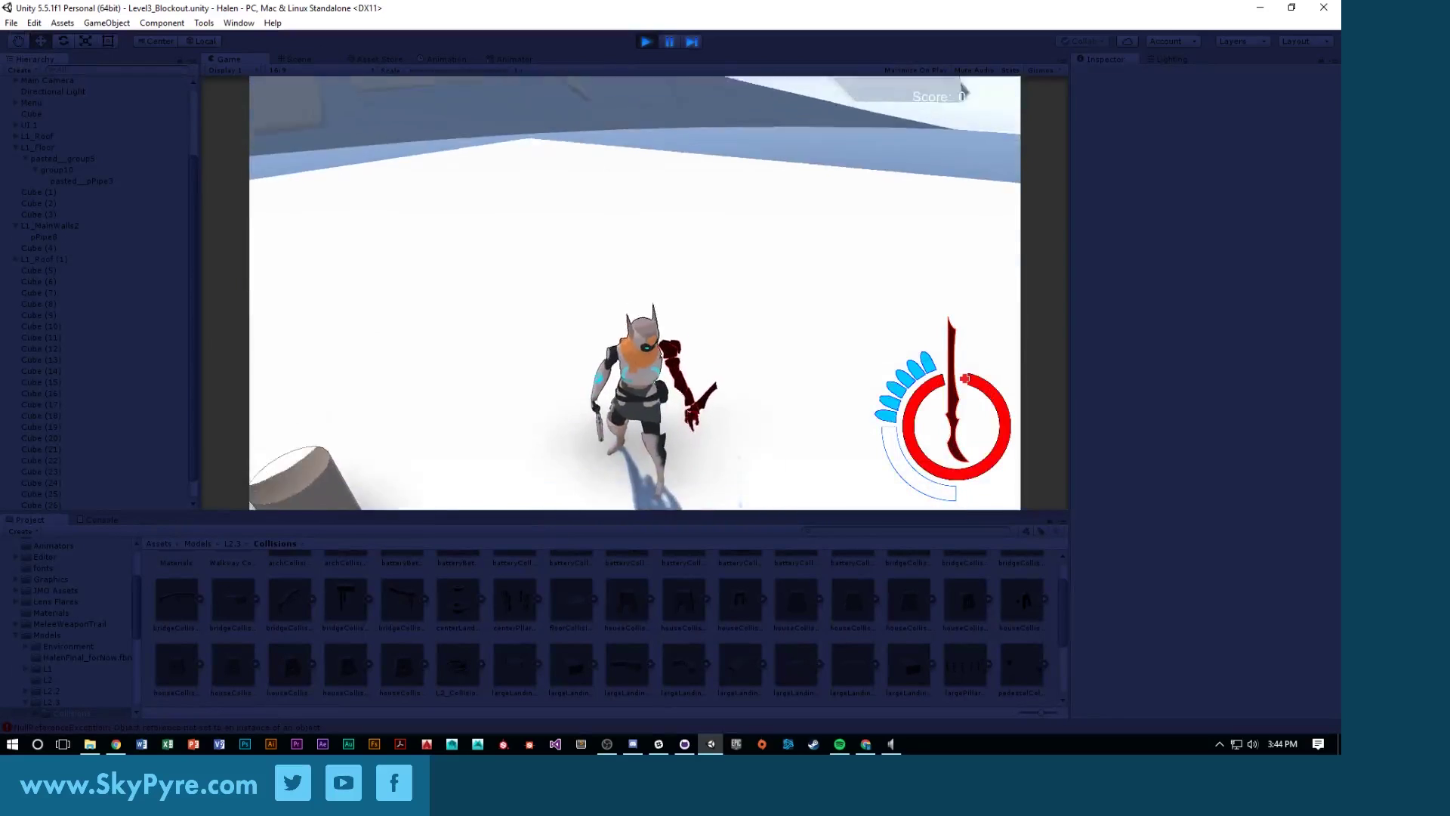
{"action": "key", "text": "w"}
{"action": "key", "text": "shift"}
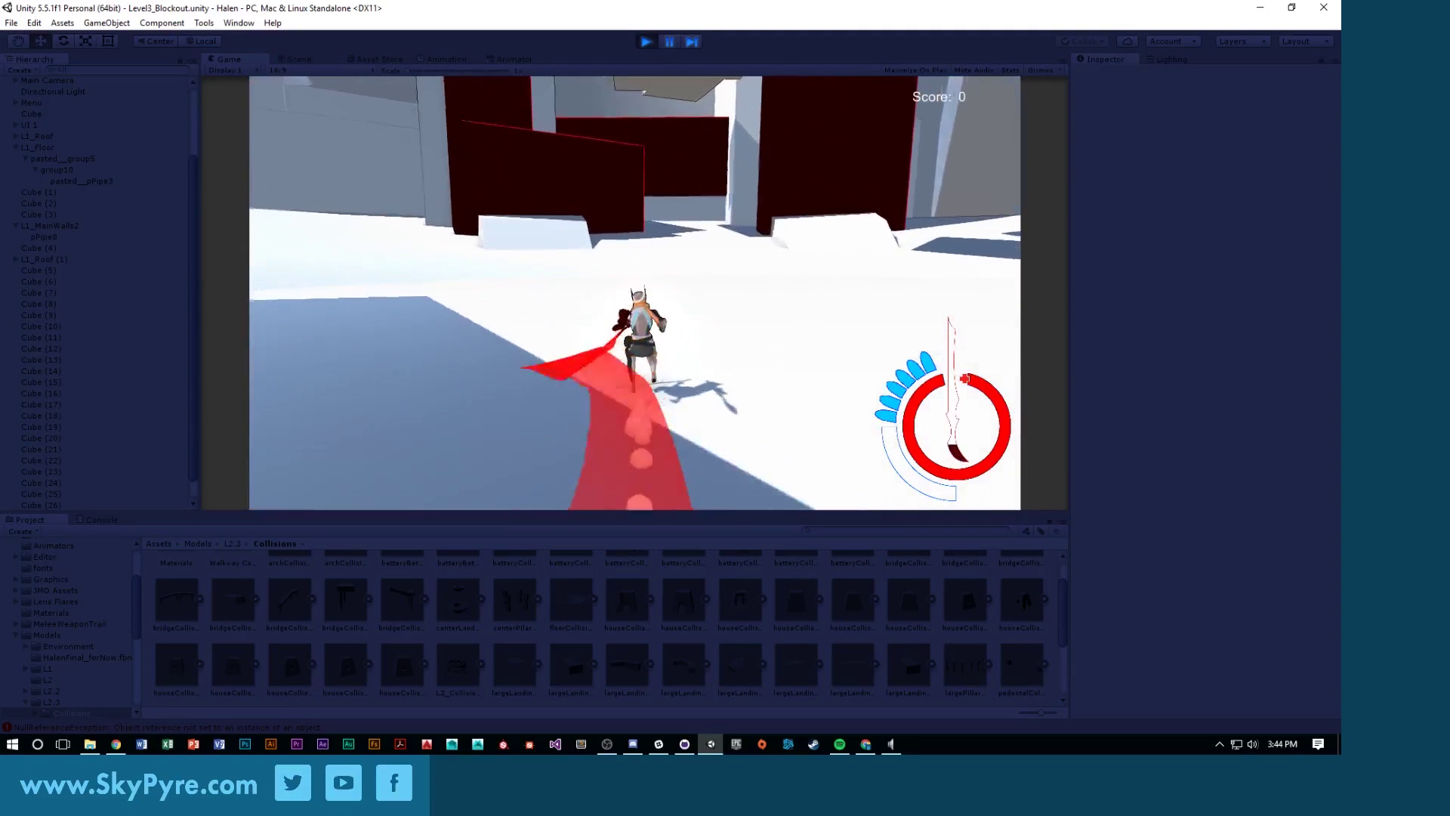
{"action": "key", "text": "space"}
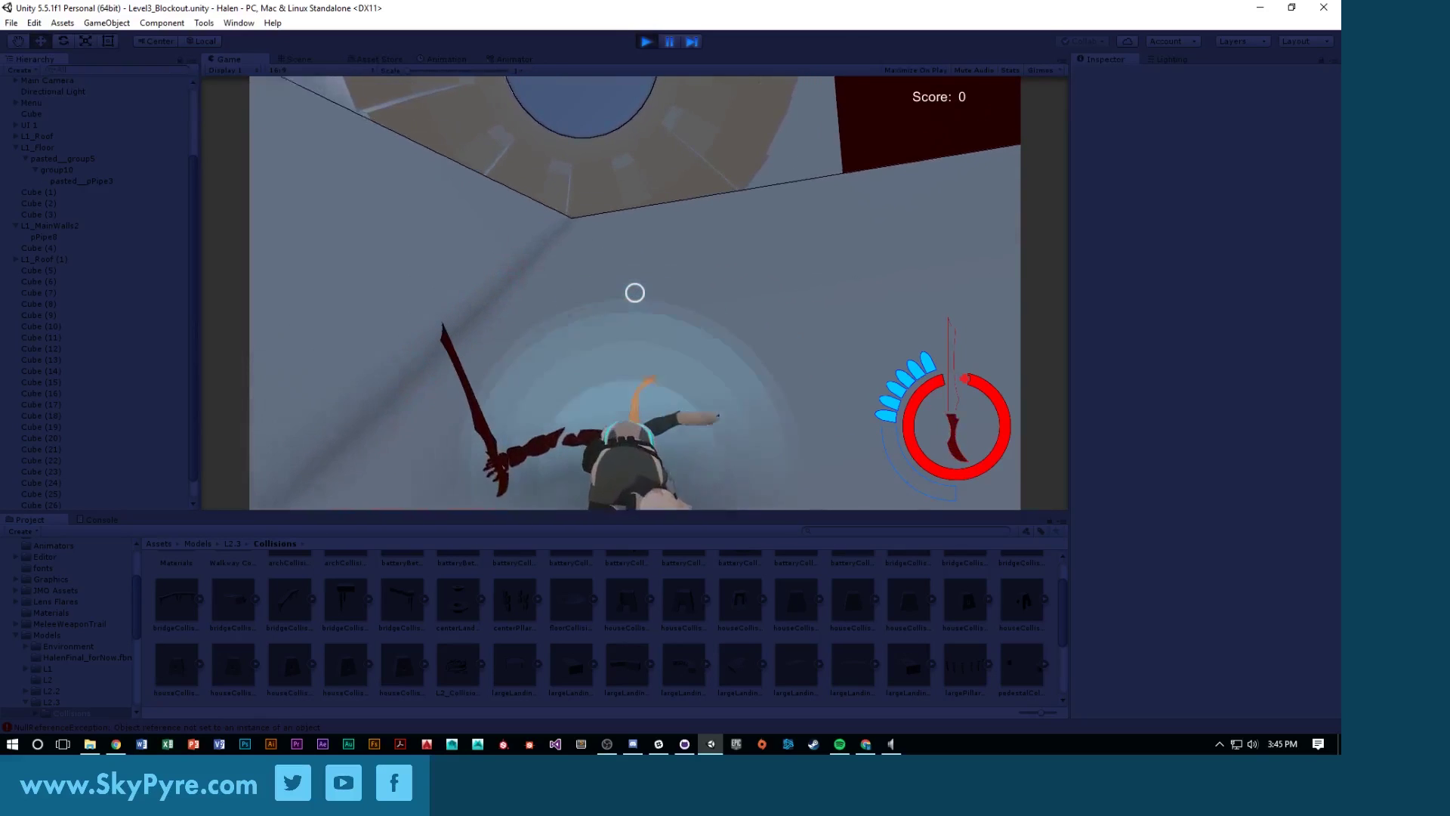
{"action": "key", "text": "Escape"}
{"action": "left_click", "coordinate": [646, 42]}
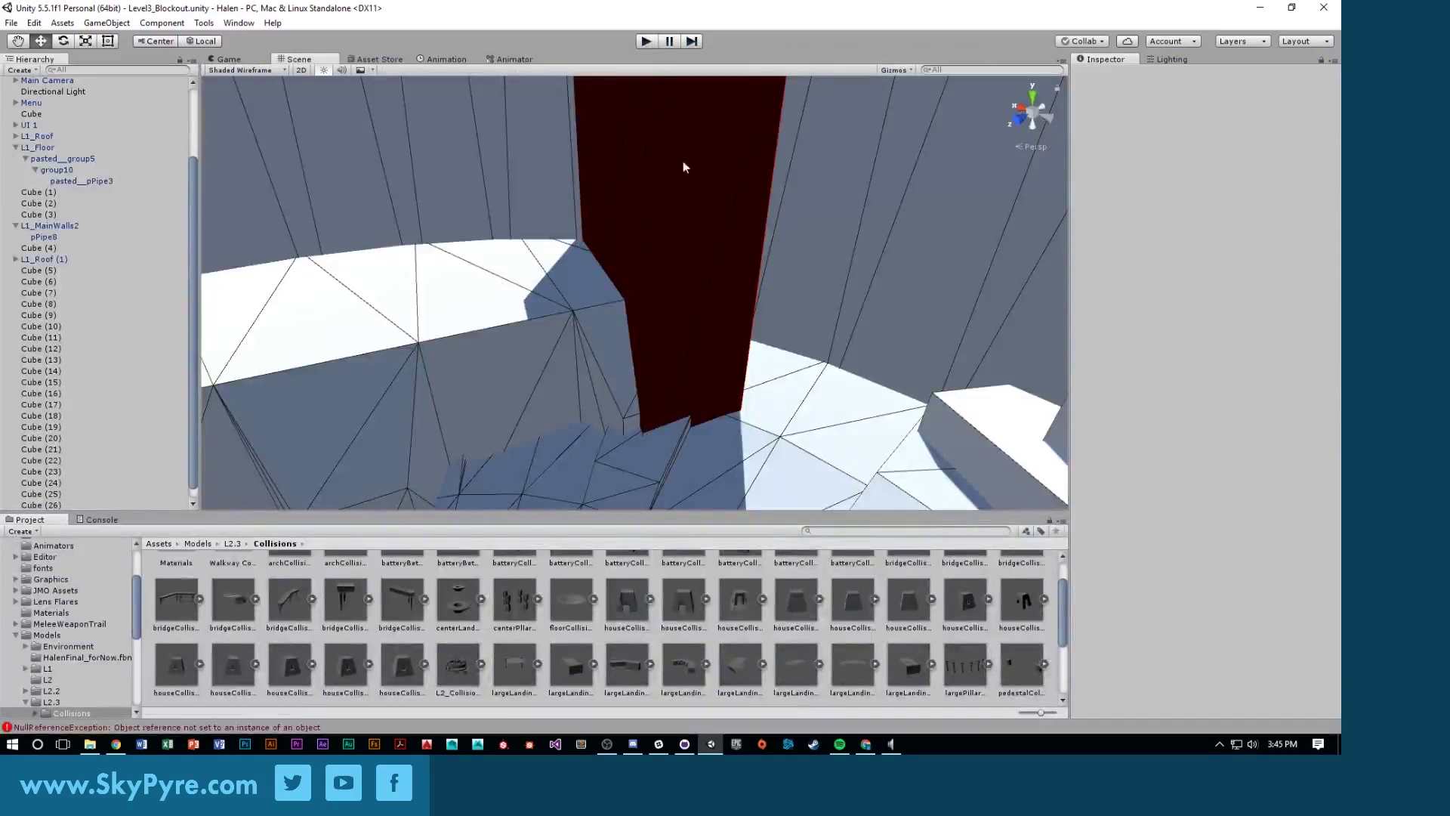
Assign the Terrain tag and the Wall layer to largeLanding13
{"action": "left_click", "coordinate": [66, 115]}
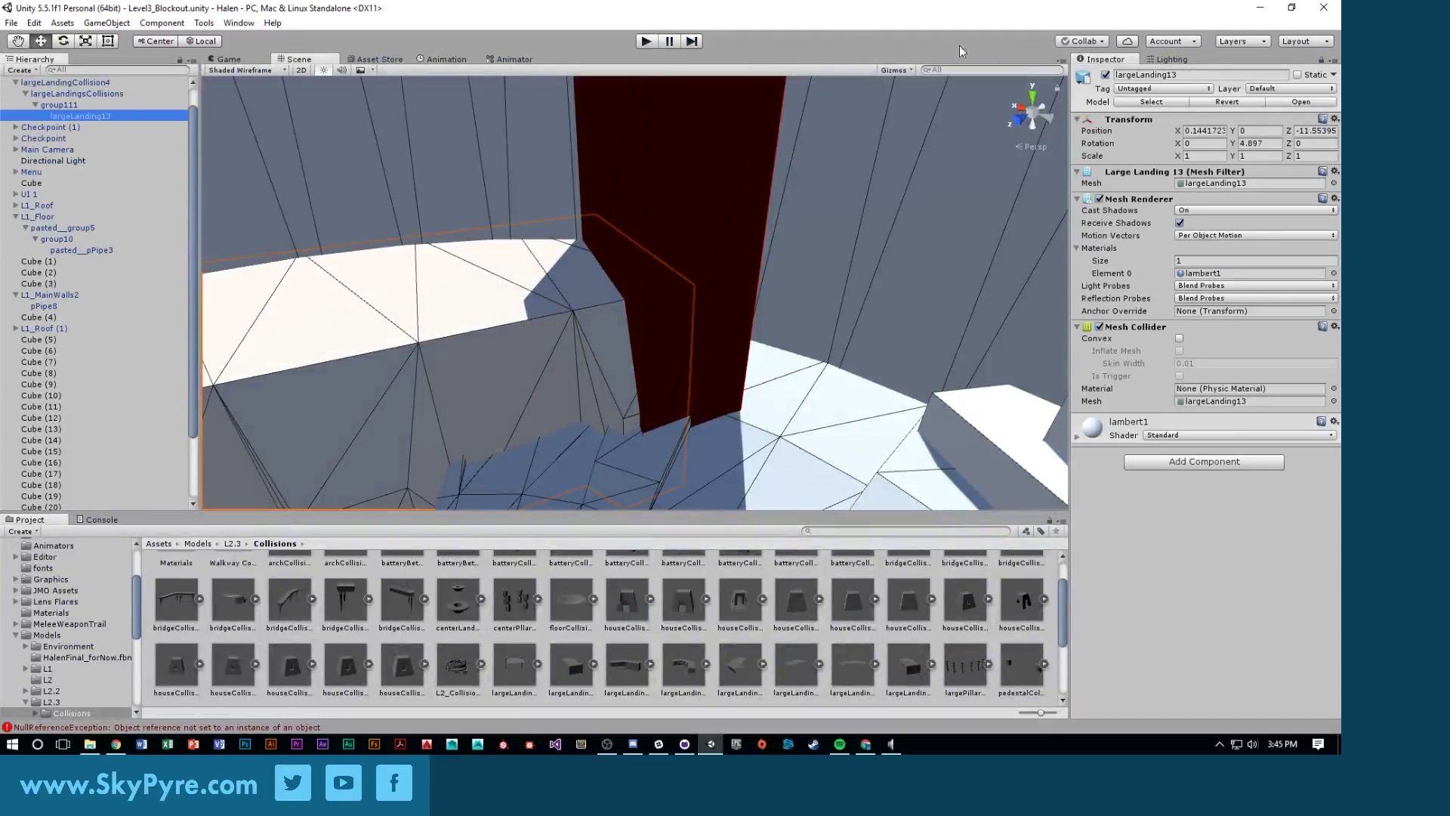
{"action": "left_click", "coordinate": [1164, 88]}
{"action": "left_click", "coordinate": [1148, 256]}
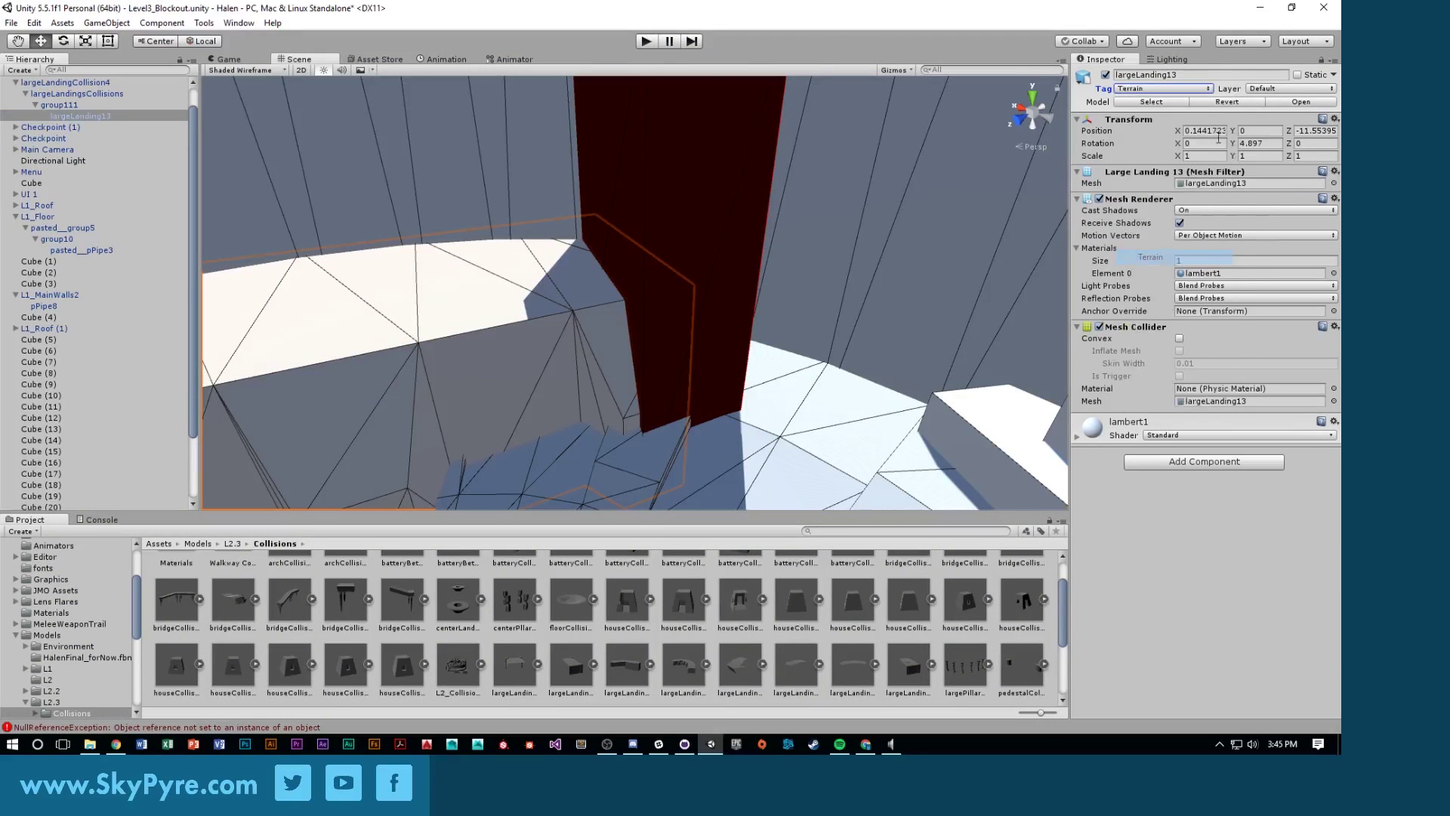
{"action": "left_click", "coordinate": [1292, 89]}
{"action": "left_click", "coordinate": [1263, 181]}
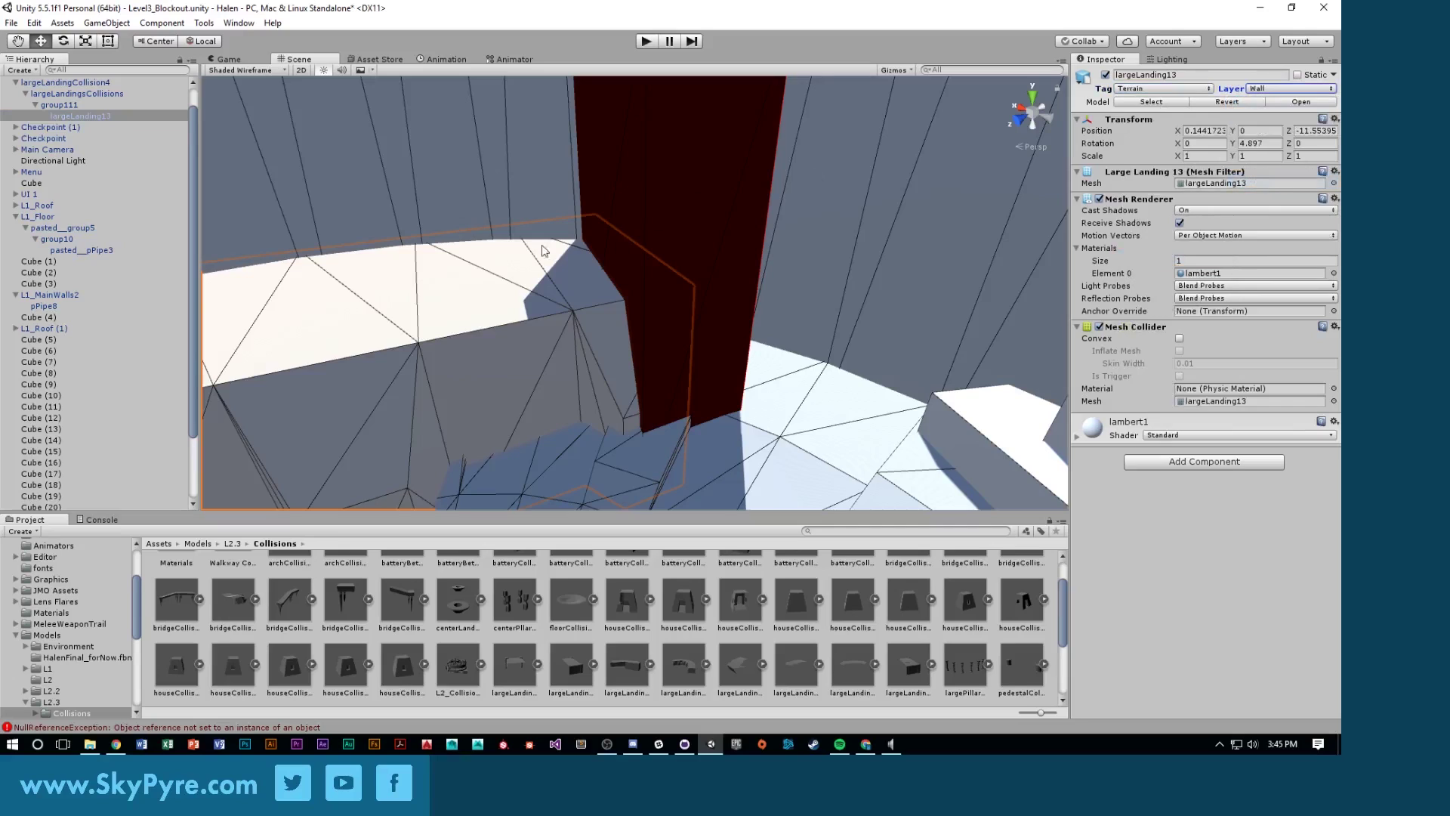
{"action": "right_click_drag", "start_coordinate": [546, 252], "coordinate": [505, 230]}
{"action": "left_click", "coordinate": [681, 215]}
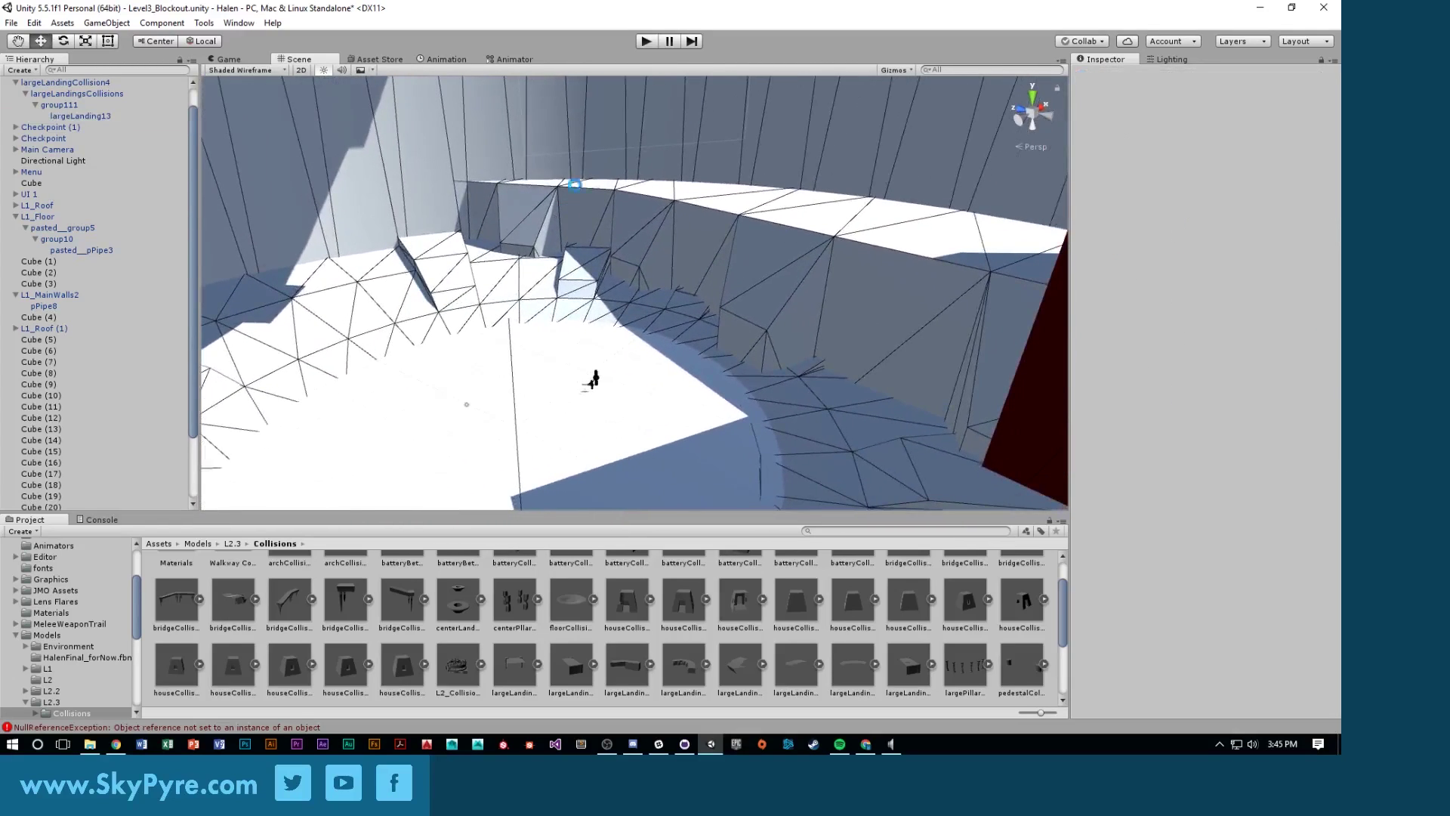
Place a terrain cube against the curved wall at about X -548.2, Y 26, Z -420.2, rotated about -38.4° on Y, and adjust its width
{"action": "right_click_drag", "start_coordinate": [575, 185], "coordinate": [528, 341]}
{"action": "left_click", "coordinate": [551, 307]}
{"action": "key", "text": "r"}
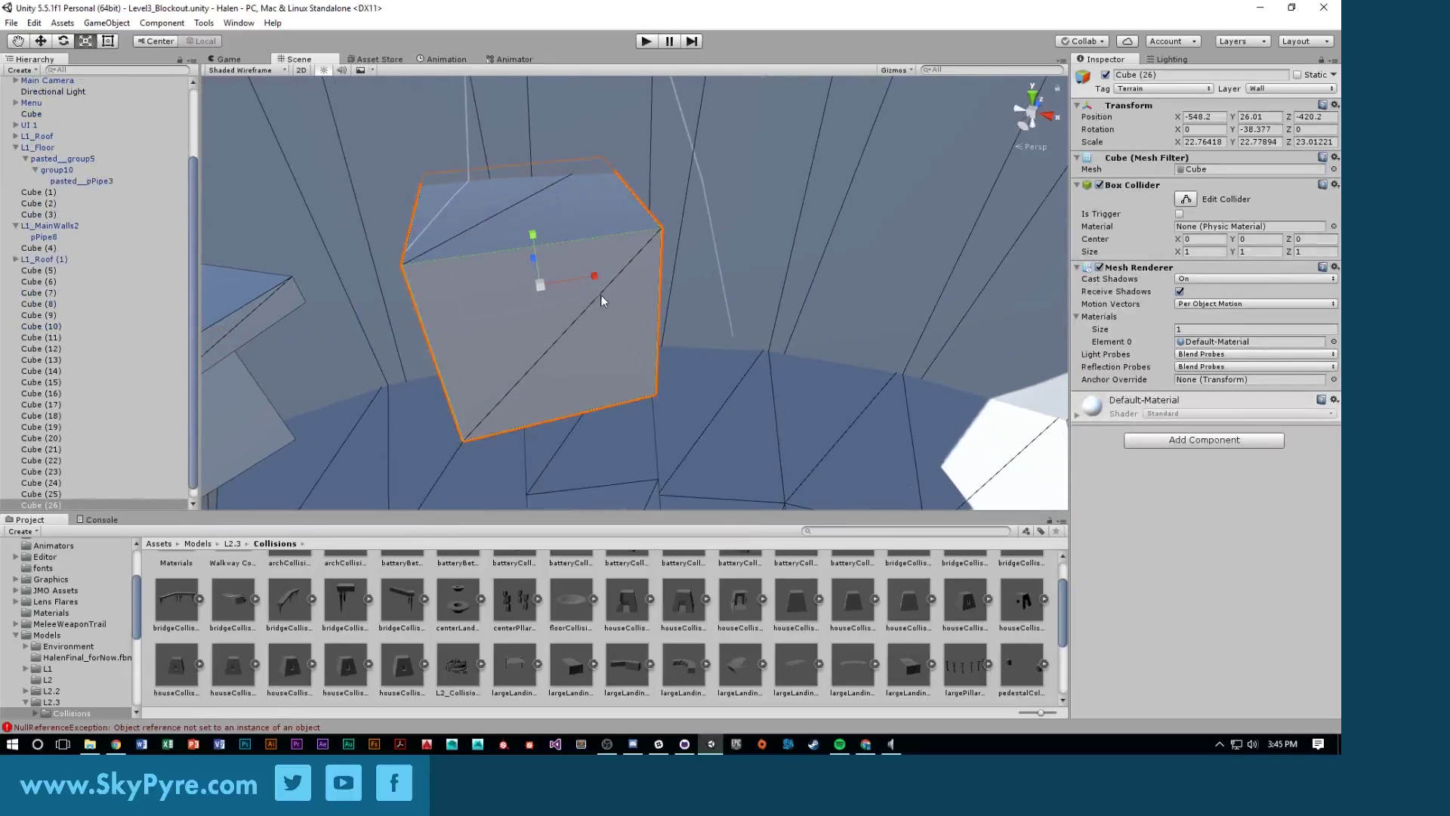
{"action": "mouse_move", "coordinate": [595, 276]}
{"action": "left_mouse_down"}
{"action": "mouse_move", "coordinate": [628, 272]}
{"action": "mouse_move", "coordinate": [591, 305]}
{"action": "left_mouse_up"}
{"action": "key", "text": "w"}
{"action": "key", "text": "e"}
{"action": "key", "text": "w"}
Move a copy of the terrain cube along the curved wall beside the first block and stretch it into a longer platform
{"action": "right_click_drag", "start_coordinate": [600, 333], "coordinate": [939, 362]}
{"action": "key", "text": "e"}
{"action": "key", "text": "r"}
{"action": "left_click_drag", "start_coordinate": [500, 305], "coordinate": [674, 219]}
Duplicate the long block and place the copy at about X -515.1, Y 32.8, Z -412.8, rotated about -31° and scaled about 29.5 × 22.8 × 41.2
{"action": "key", "text": "w"}
{"action": "key", "text": "ctrl+d"}
{"action": "key", "text": "e"}
{"action": "key", "text": "r"}
{"action": "key", "text": "w"}
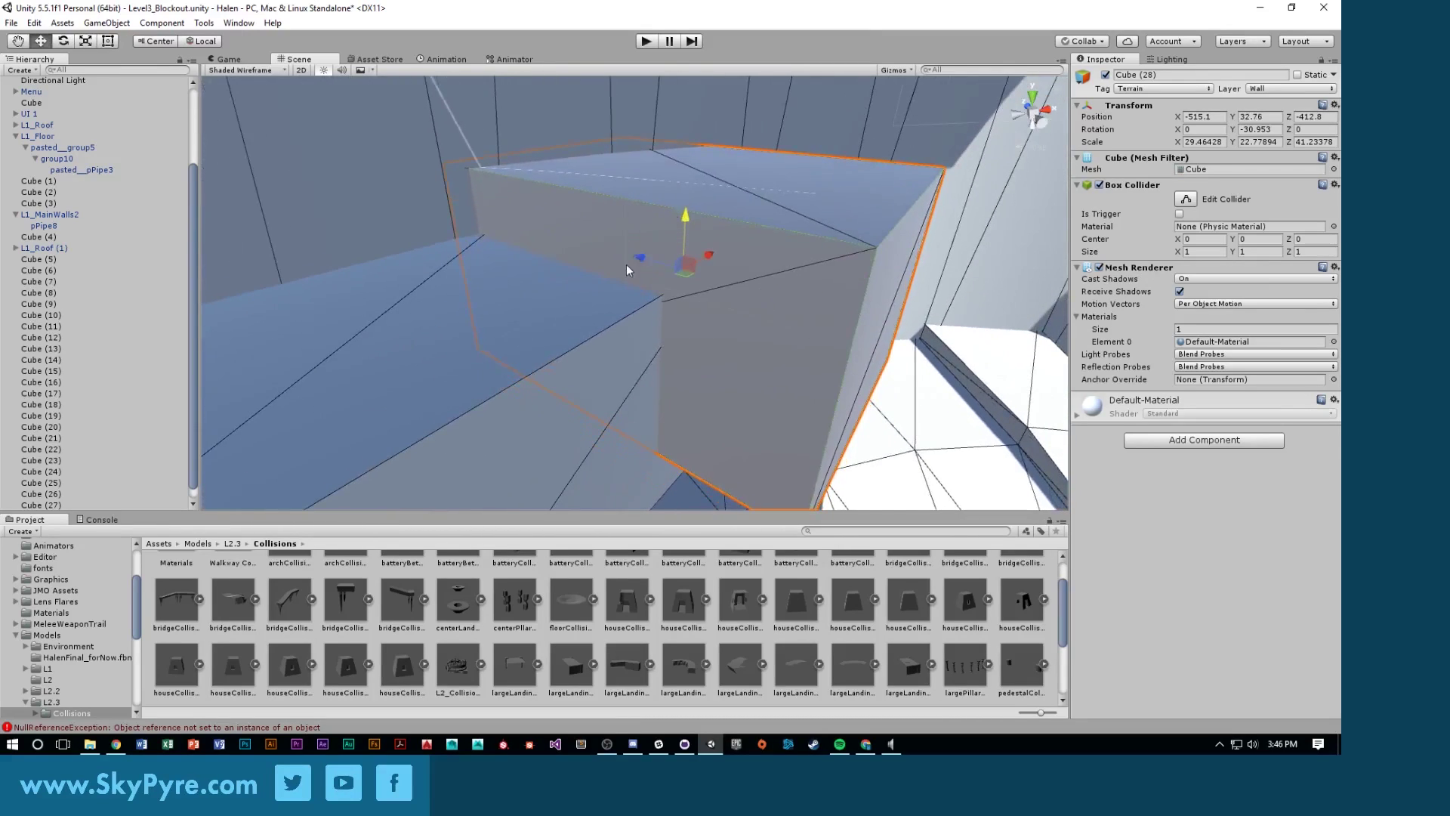
Duplicate the raised wall block and shape the copy into a narrow upright post where it meets the neighbouring lower block
{"action": "left_click_drag", "start_coordinate": [627, 264], "coordinate": [689, 272], "text": "alt"}
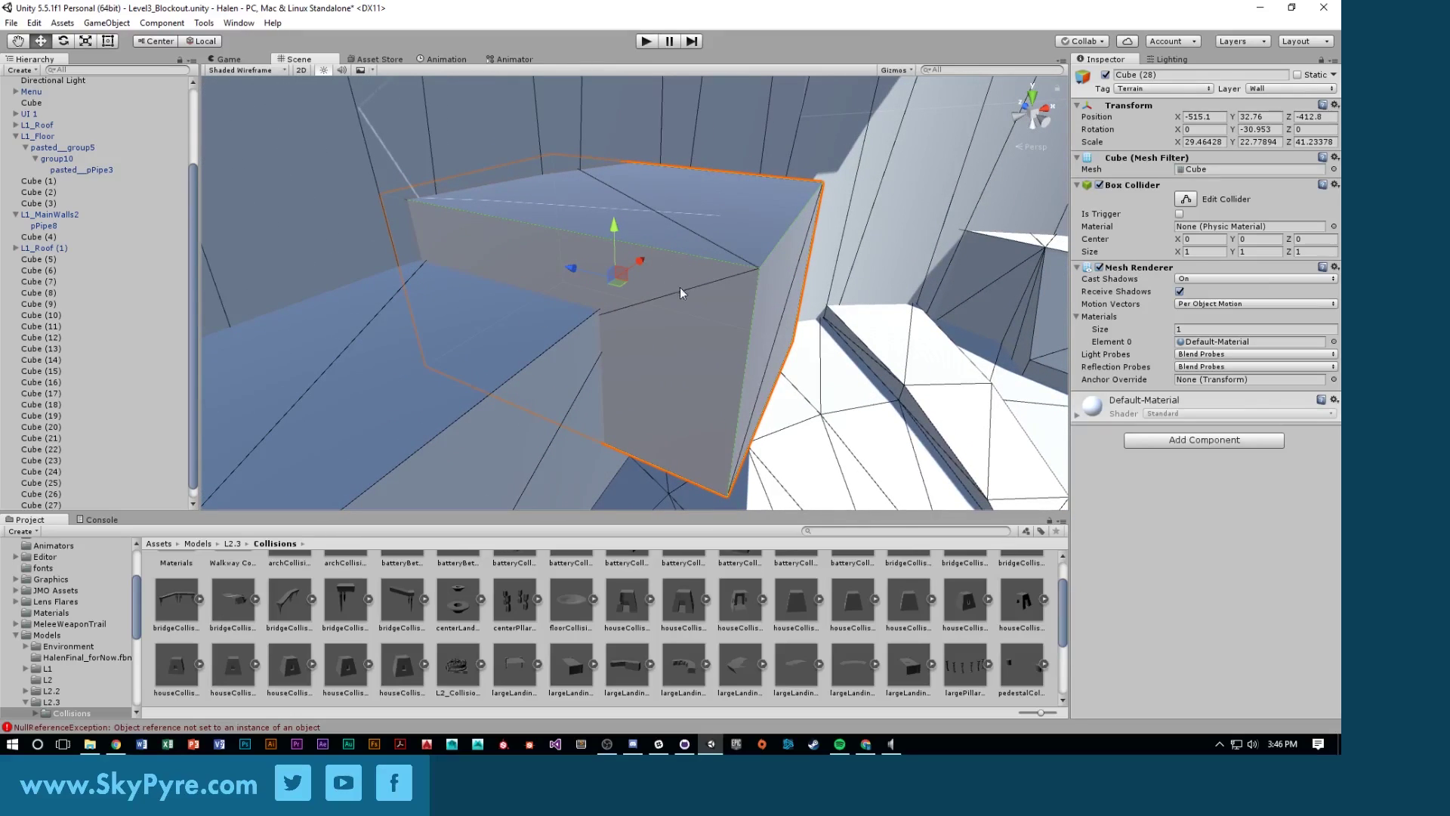
{"action": "key", "text": "ctrl+d"}
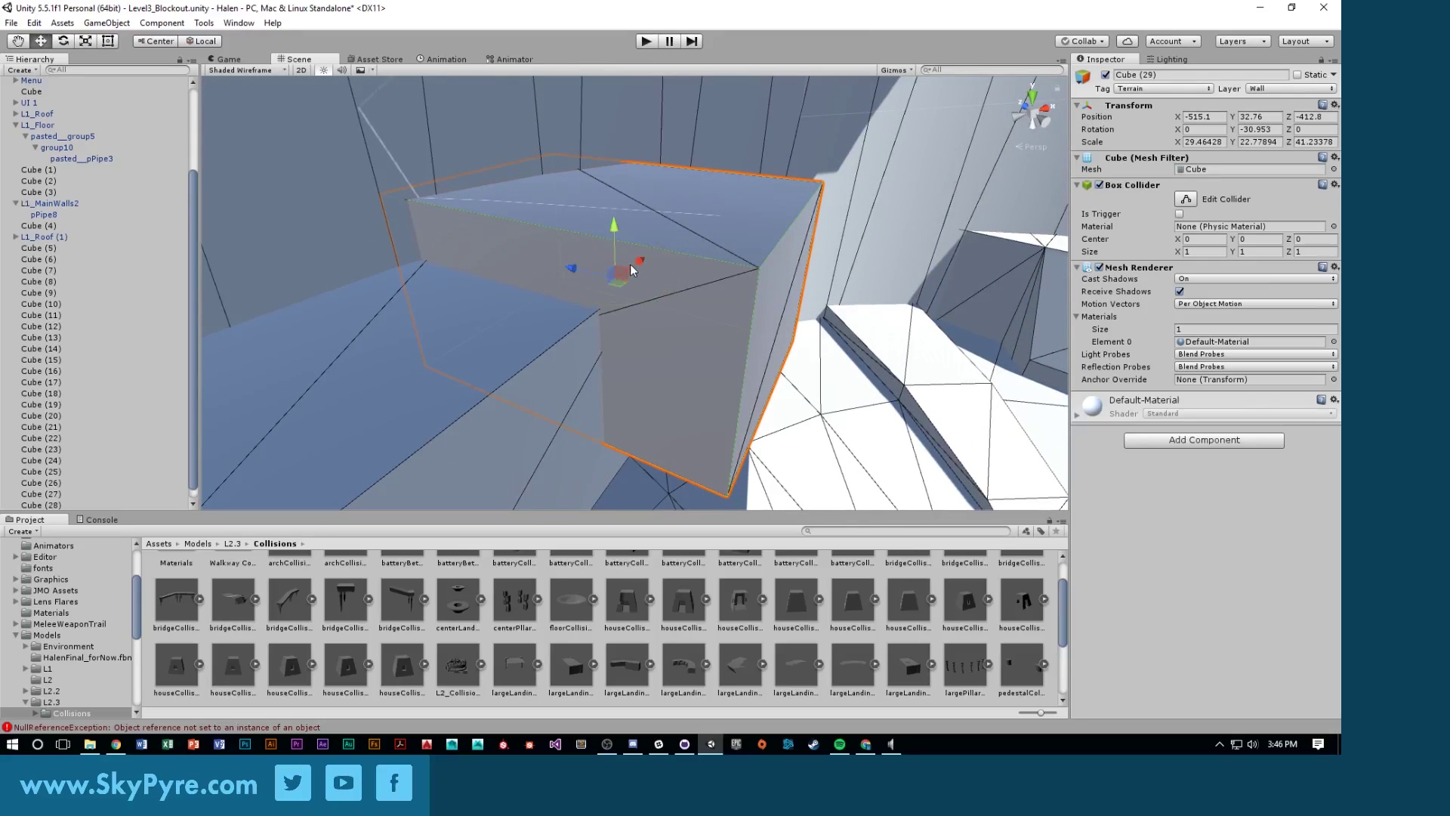
{"action": "left_click_drag", "start_coordinate": [620, 277], "coordinate": [577, 242]}
{"action": "key", "text": "w"}
{"action": "key", "text": "f"}
{"action": "scroll", "coordinate": [574, 287], "scroll_direction": "up", "scroll_amount": 5}
{"action": "left_click_drag", "start_coordinate": [596, 302], "coordinate": [577, 308]}
{"action": "right_click_drag", "start_coordinate": [577, 308], "coordinate": [856, 323]}
{"action": "key", "text": "s"}
{"action": "left_click_drag", "start_coordinate": [855, 323], "coordinate": [237, 345], "text": "alt"}
{"action": "left_click", "coordinate": [237, 345]}
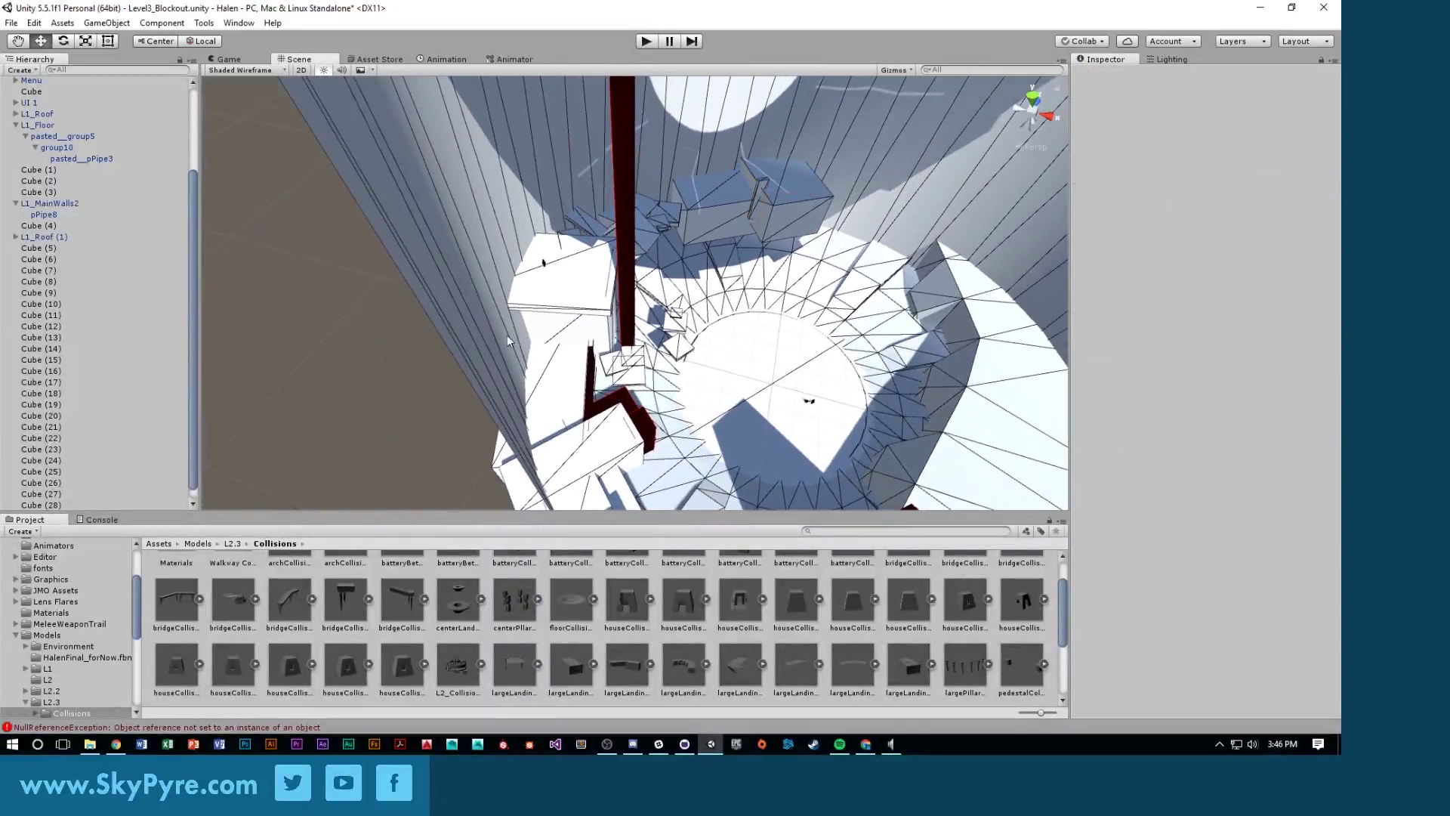
Examine the new wall blocks and narrow post from above and from around the arena floor
{"action": "left_click_drag", "start_coordinate": [506, 334], "coordinate": [710, 349], "text": "alt"}
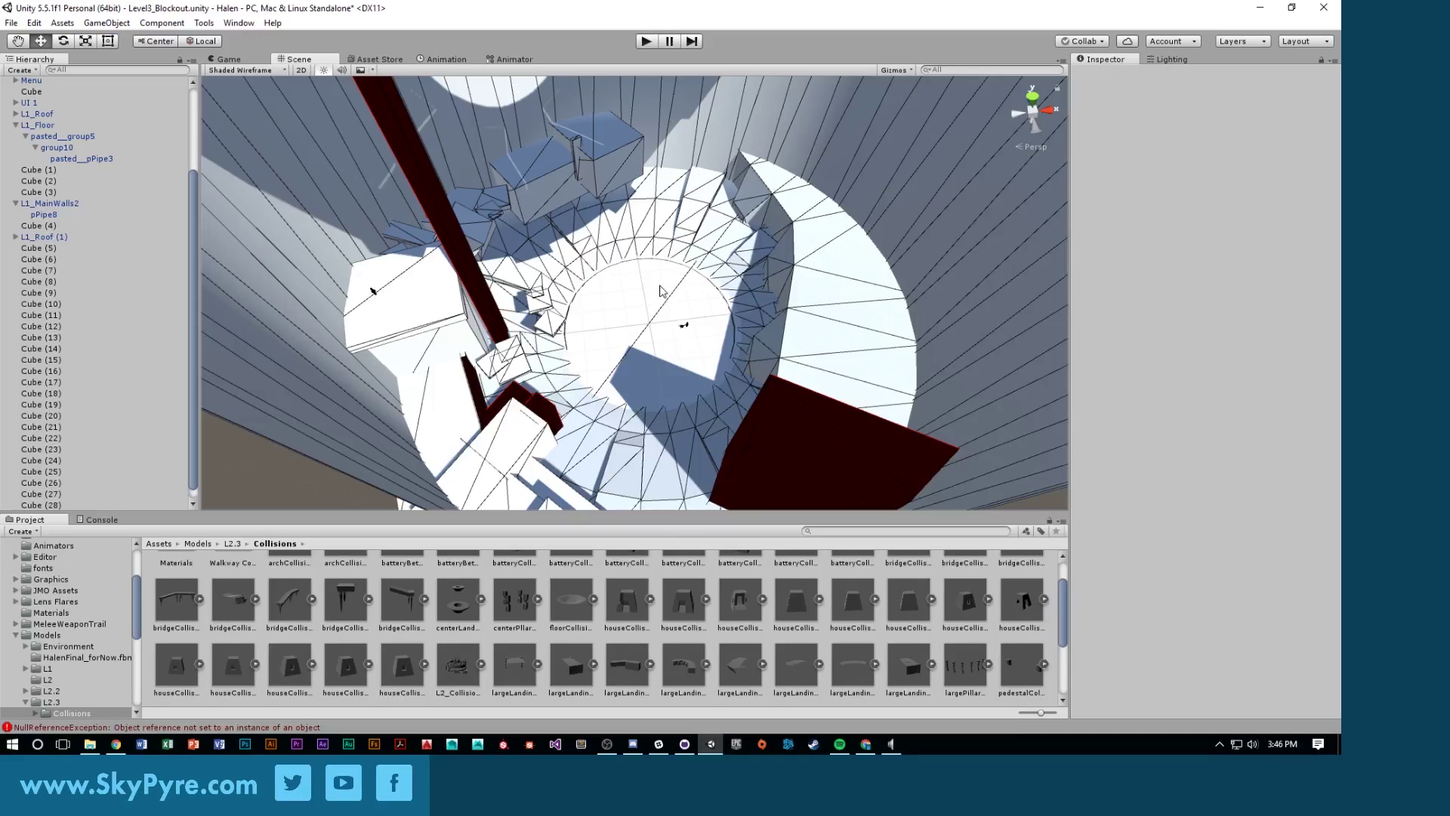
{"action": "key", "text": "w"}
{"action": "right_click_drag", "start_coordinate": [661, 286], "coordinate": [308, 325]}
{"action": "right_click_drag", "start_coordinate": [856, 223], "coordinate": [1049, 216]}
{"action": "right_click_drag", "start_coordinate": [741, 368], "coordinate": [646, 340]}
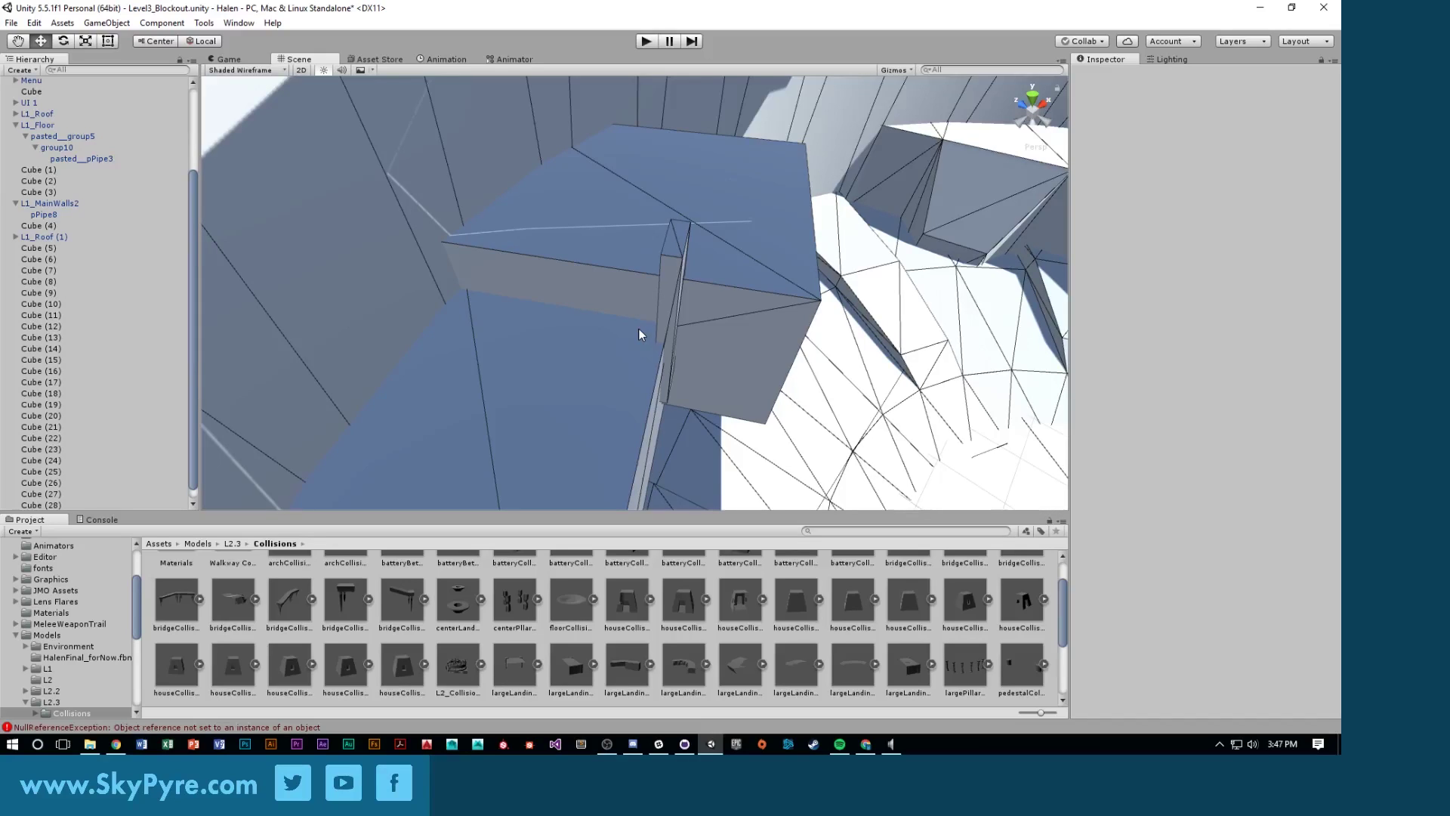
{"action": "left_click_drag", "start_coordinate": [640, 285], "coordinate": [460, 314], "text": "alt"}
{"action": "left_click_drag", "start_coordinate": [107, 314], "coordinate": [435, 243], "text": "alt"}
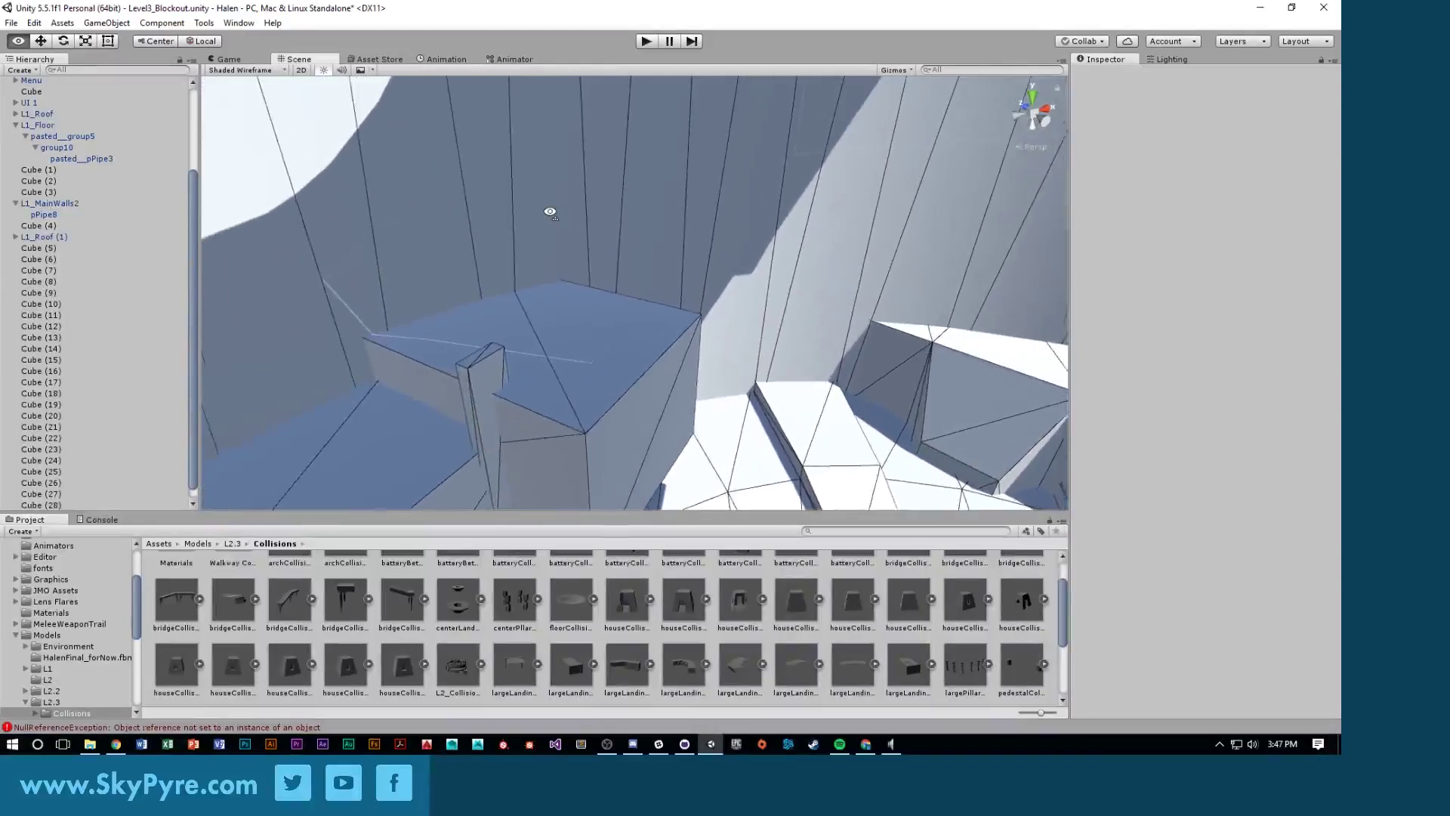
{"action": "left_click_drag", "start_coordinate": [550, 212], "coordinate": [400, 305], "text": "alt"}
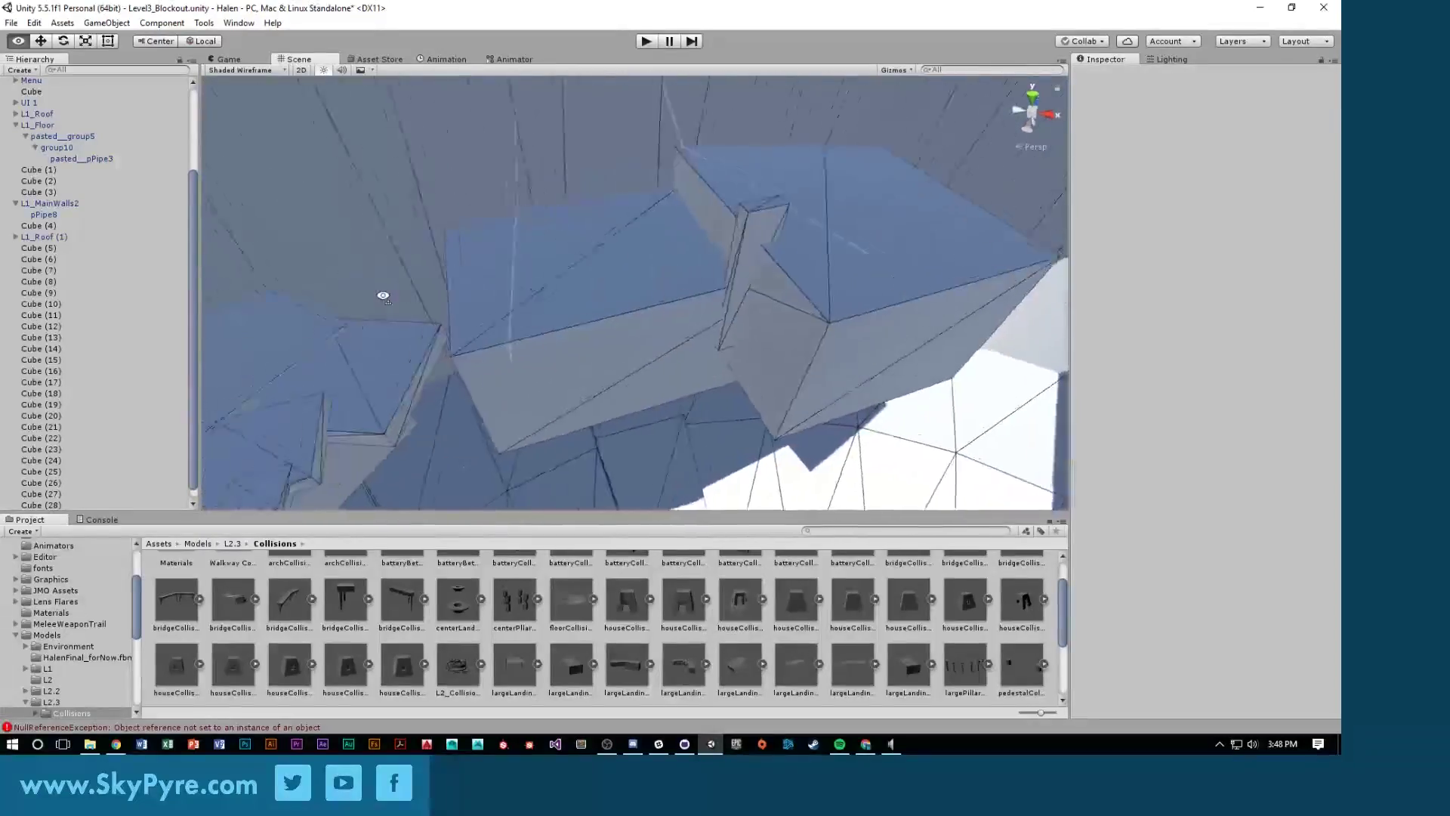
{"action": "left_click_drag", "start_coordinate": [516, 306], "coordinate": [636, 286], "text": "alt"}
{"action": "right_click_drag", "start_coordinate": [636, 285], "coordinate": [713, 89]}
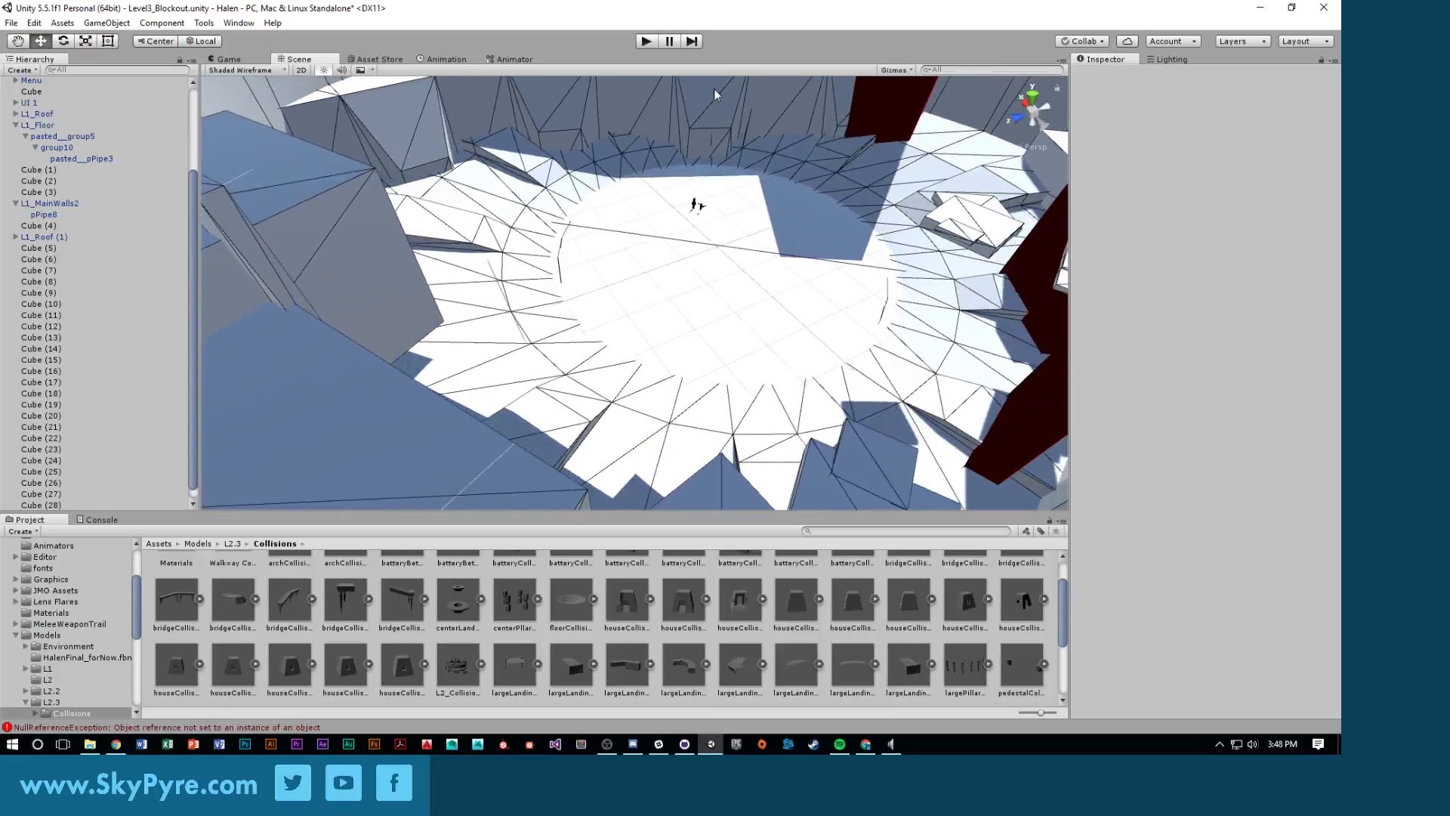
Play-test the route by running across the arena floor and double-jumping off the white ramp up to the wall blocks
{"action": "left_click", "coordinate": [646, 42]}
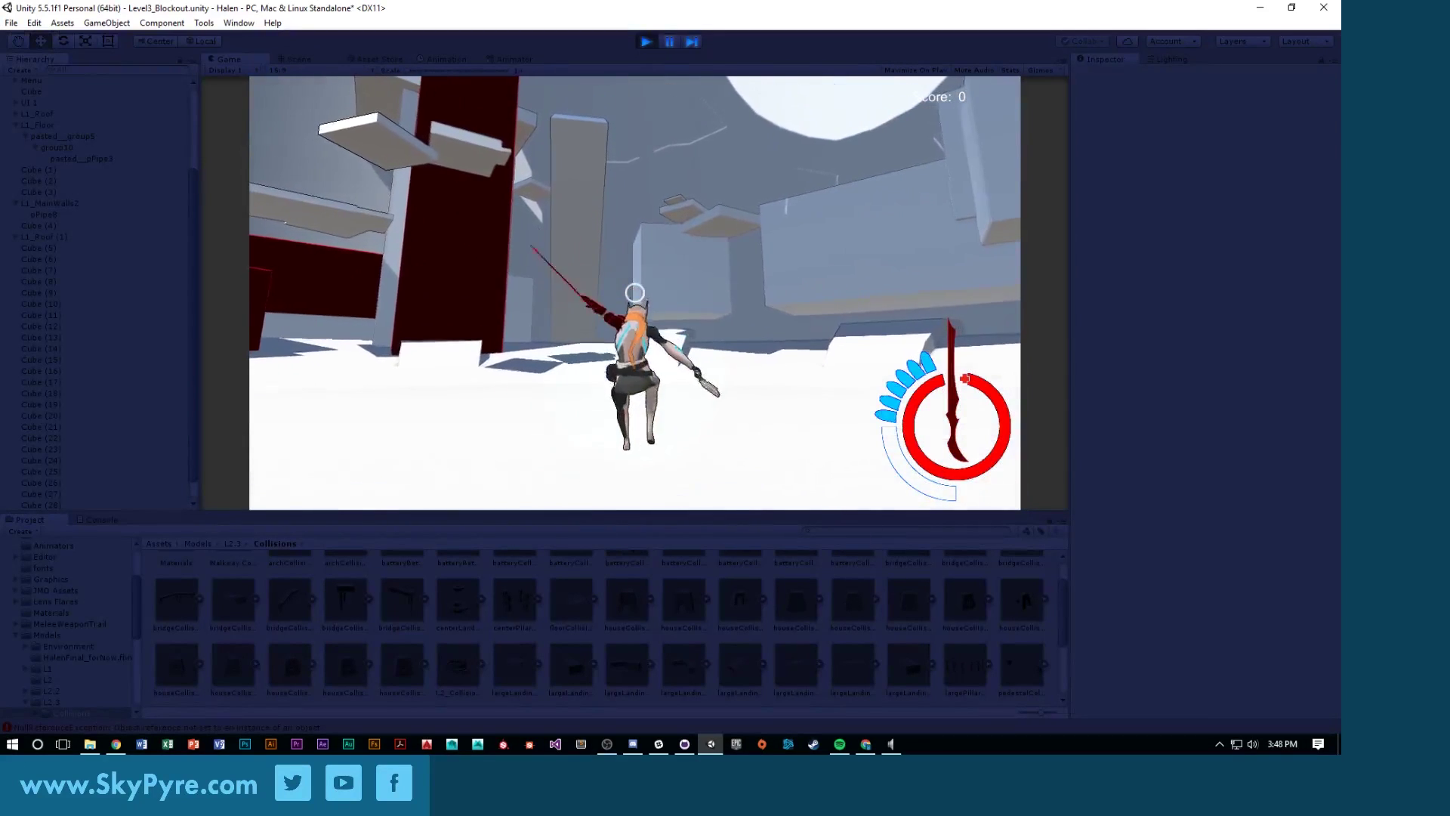
{"action": "key", "text": "w"}
{"action": "key", "text": "shift"}
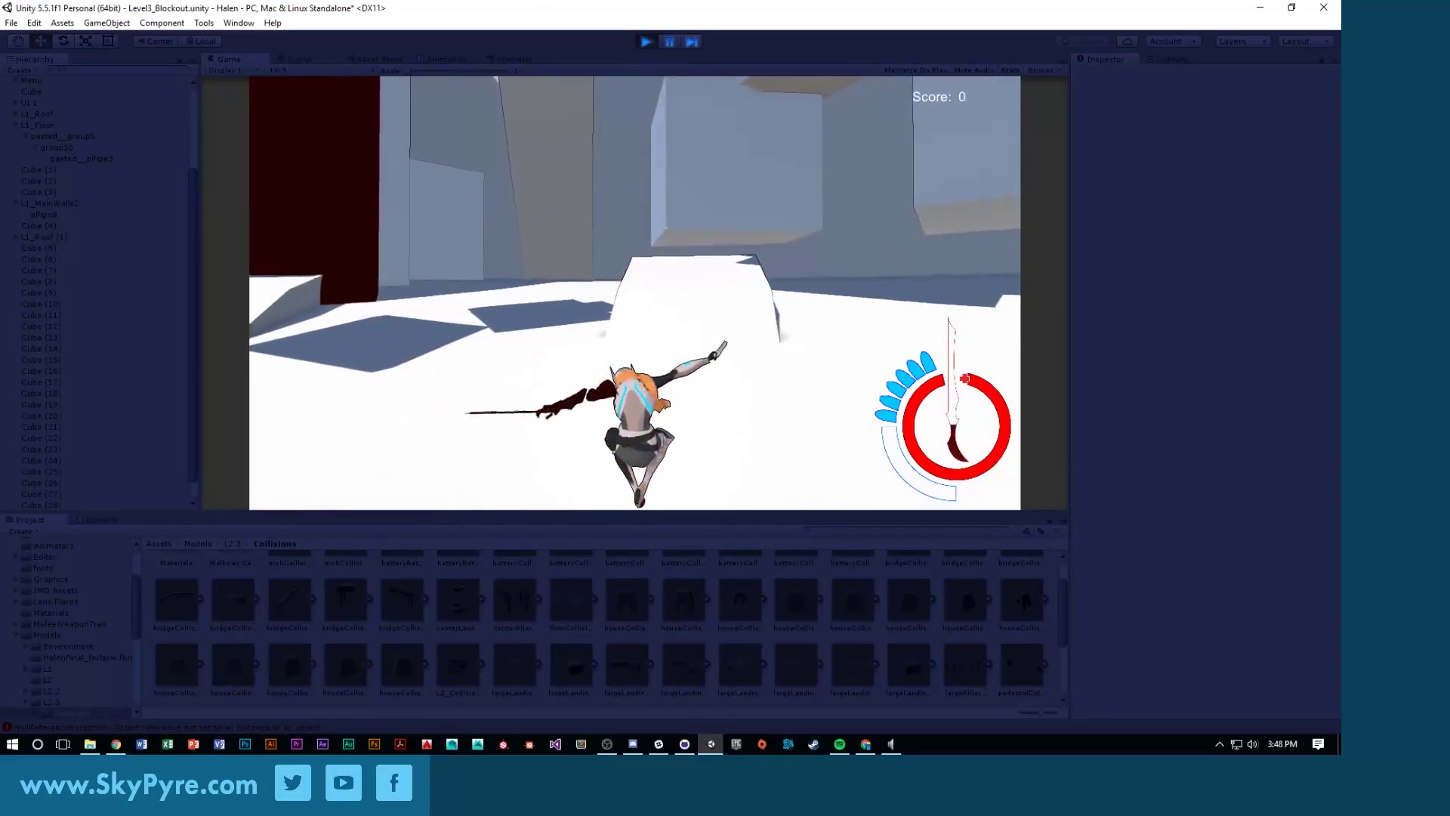
{"action": "key", "text": "w"}
{"action": "key", "text": "space"}
{"action": "key", "text": "space"}
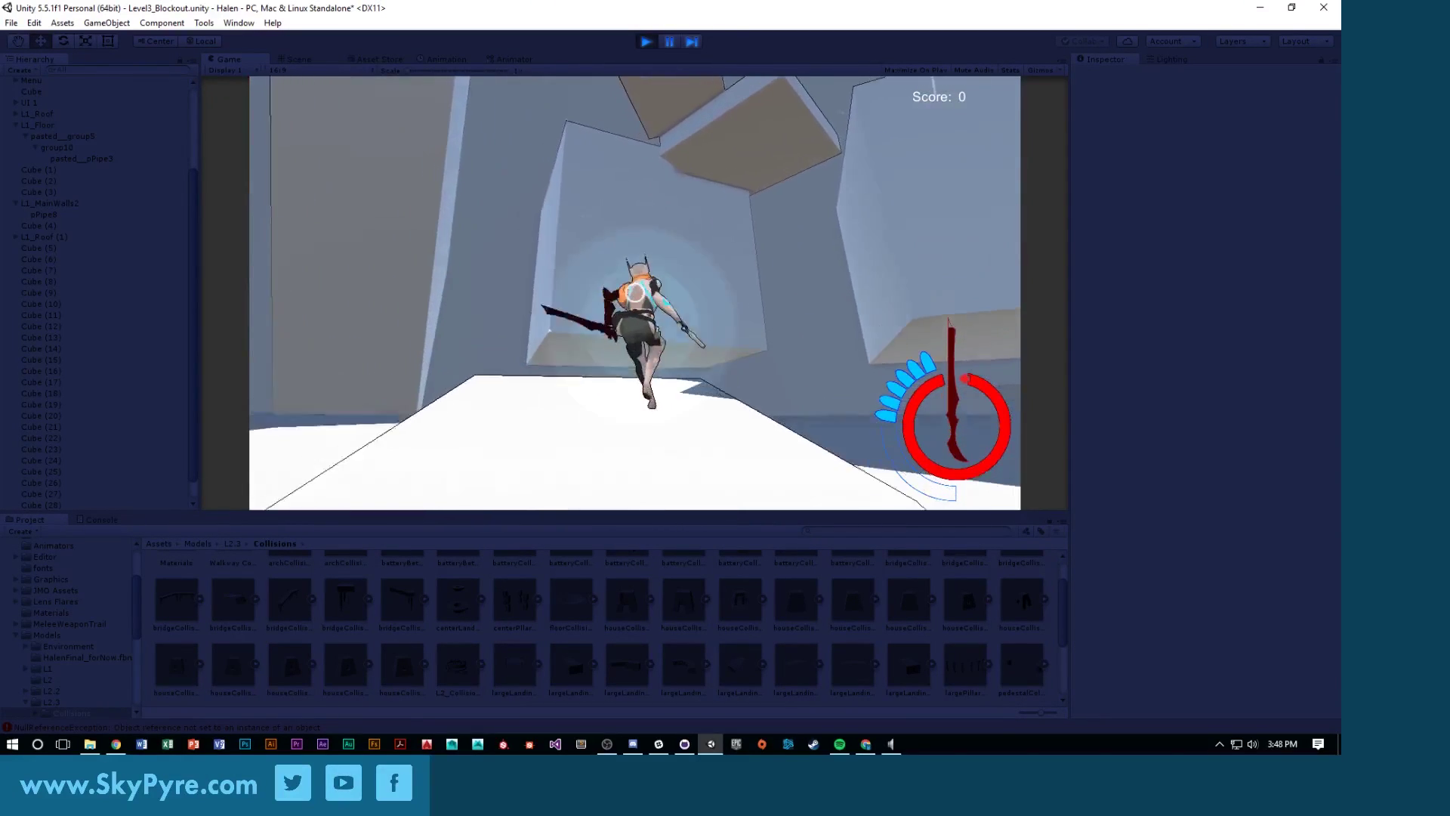
{"action": "key", "text": "w"}
{"action": "key", "text": "space"}
{"action": "key", "text": "space"}
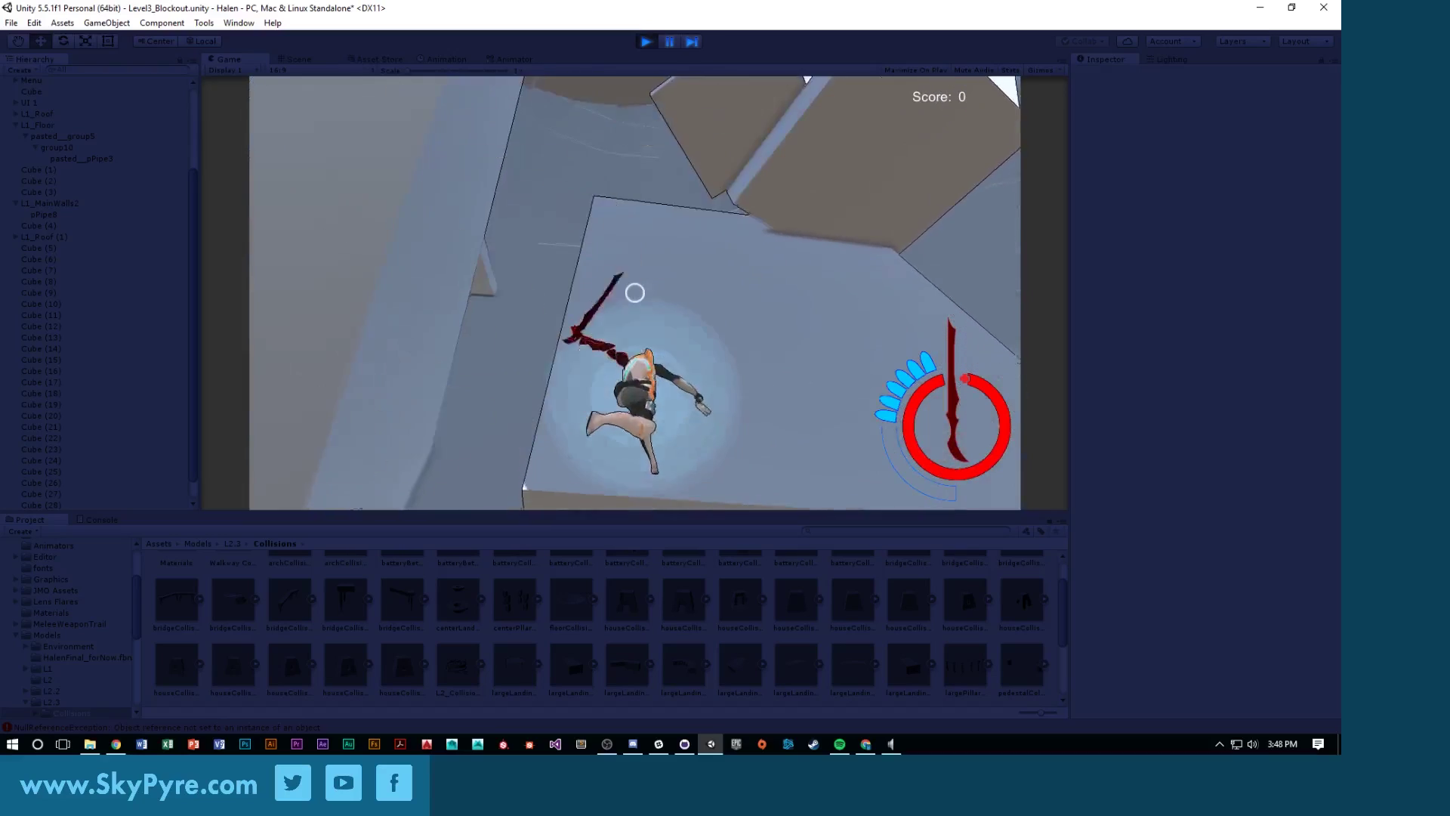
{"action": "key", "text": "w"}
Play-test jumping across the tops of the wall-side blocks toward the raised block with the narrow post
{"action": "key", "text": "space"}
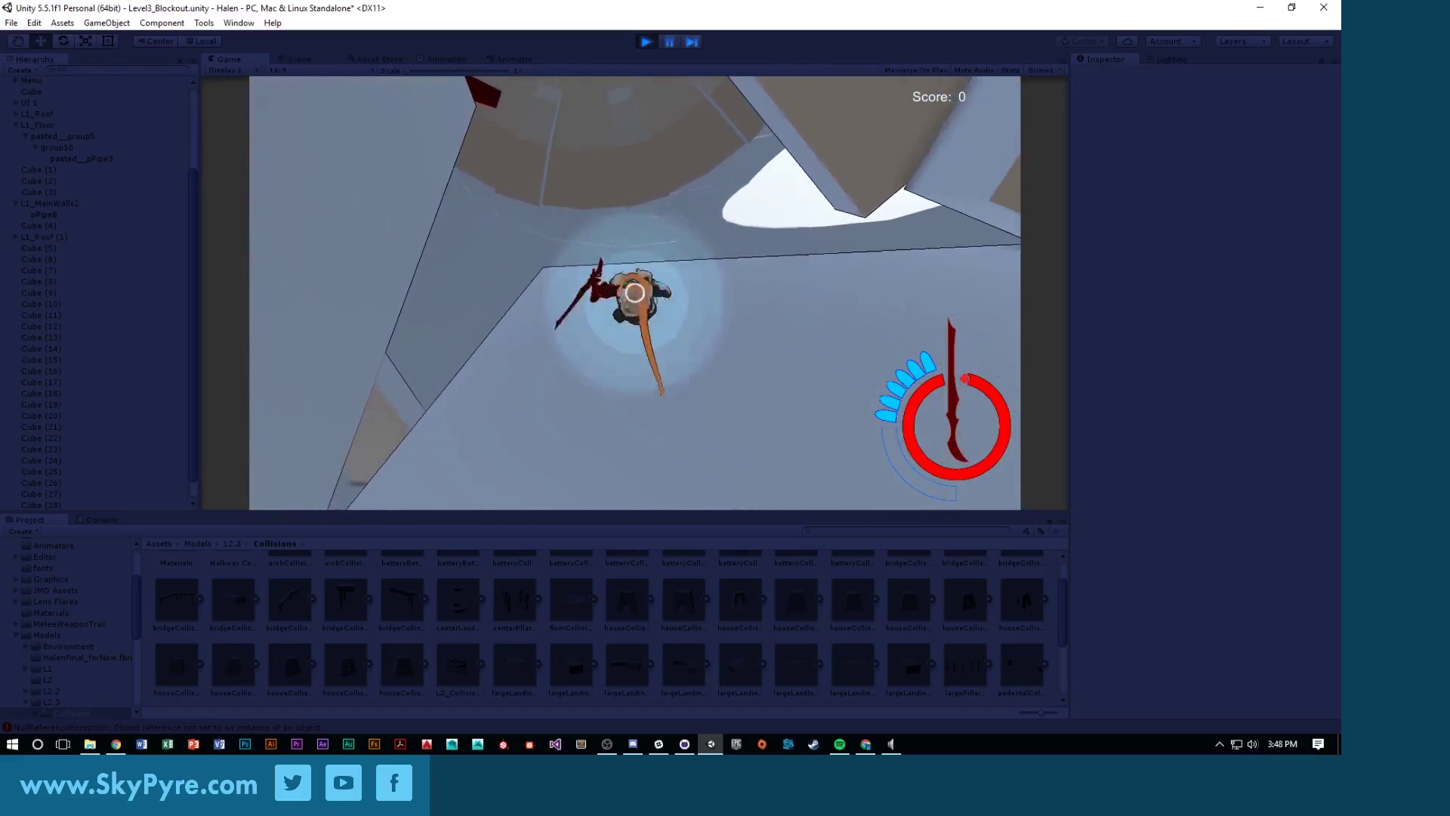
{"action": "key", "text": "shift"}
{"action": "key", "text": "space"}
{"action": "key", "text": "space"}
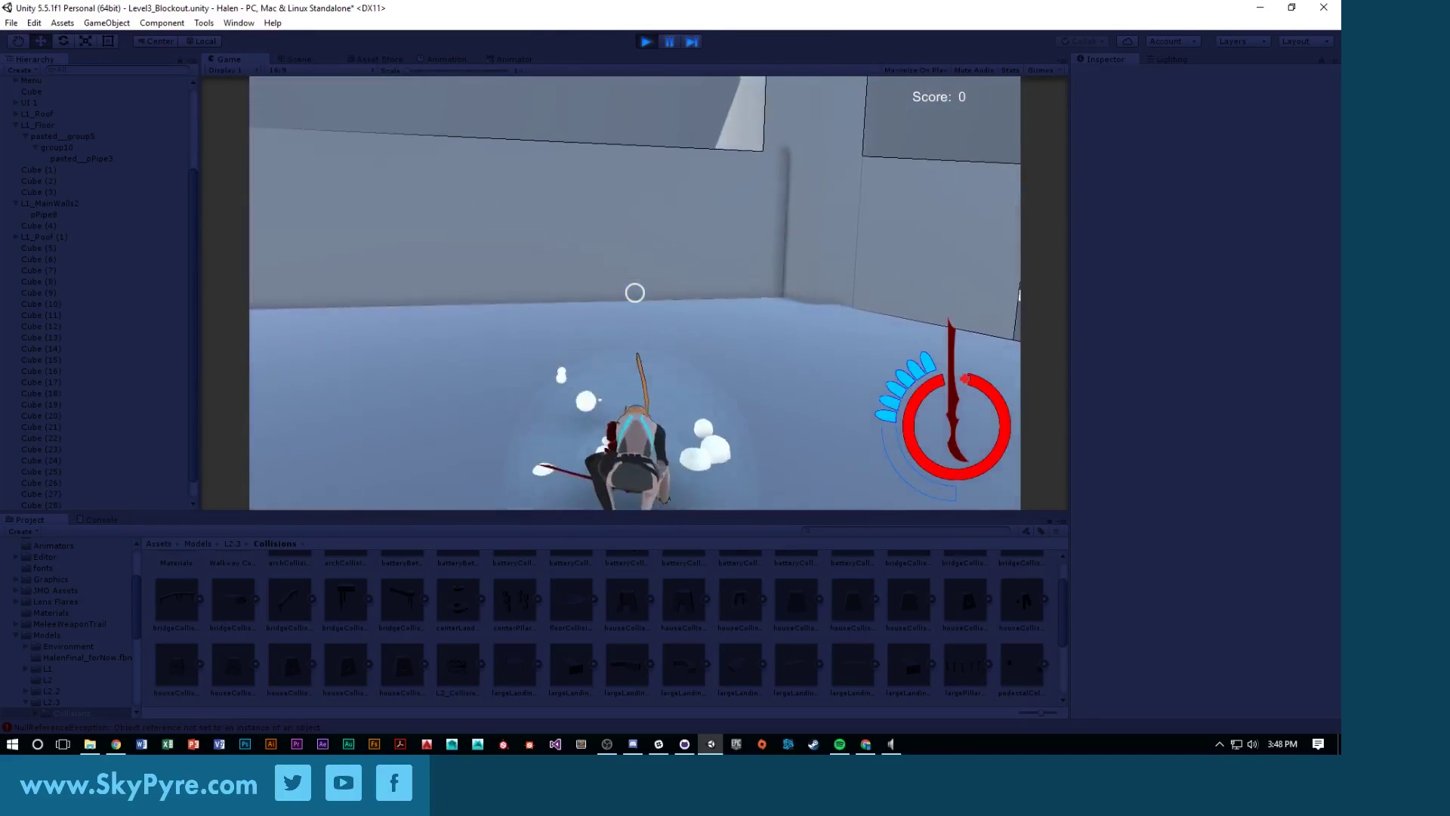
{"action": "key", "text": "space"}
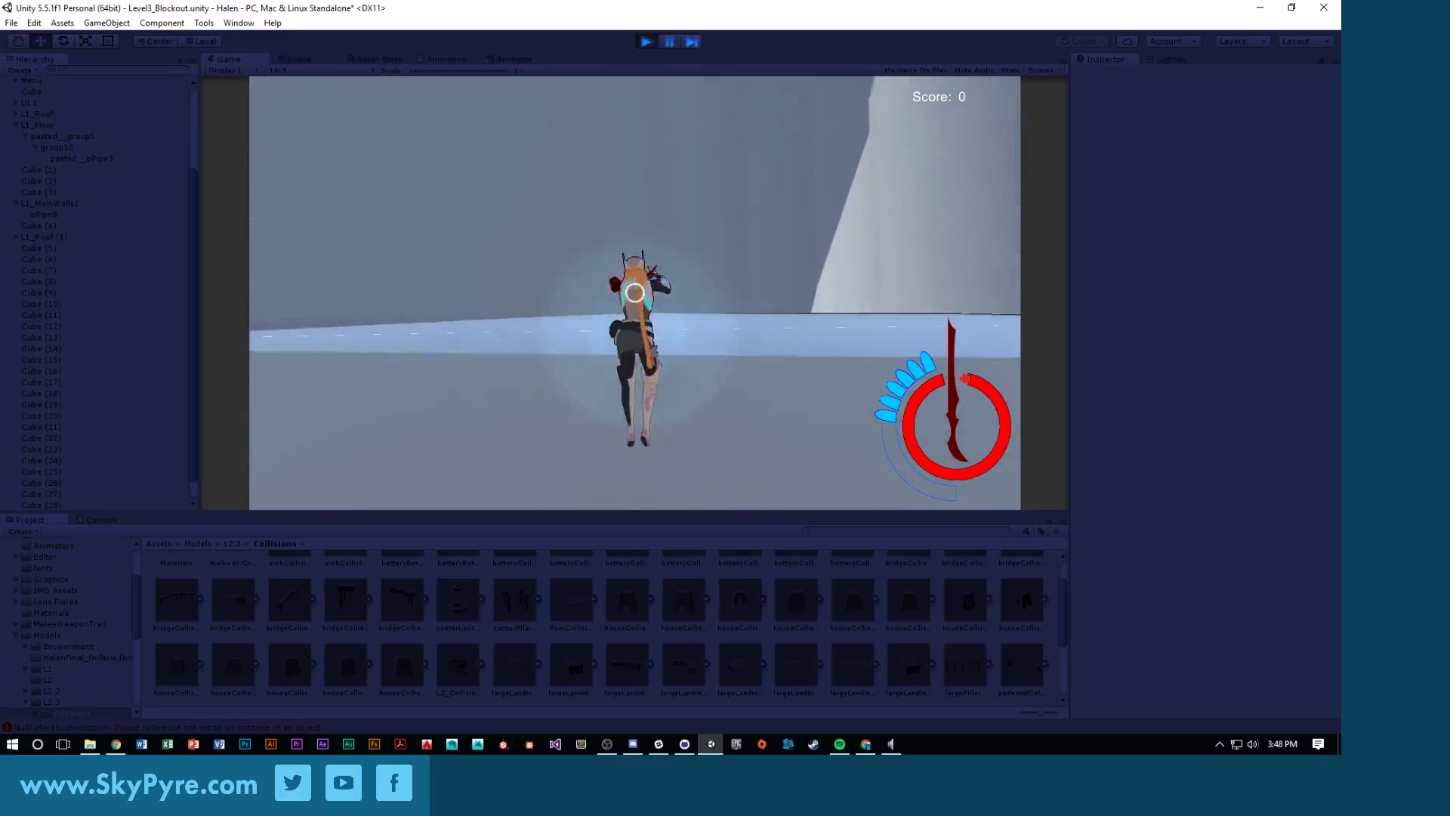
{"action": "key", "text": "space"}
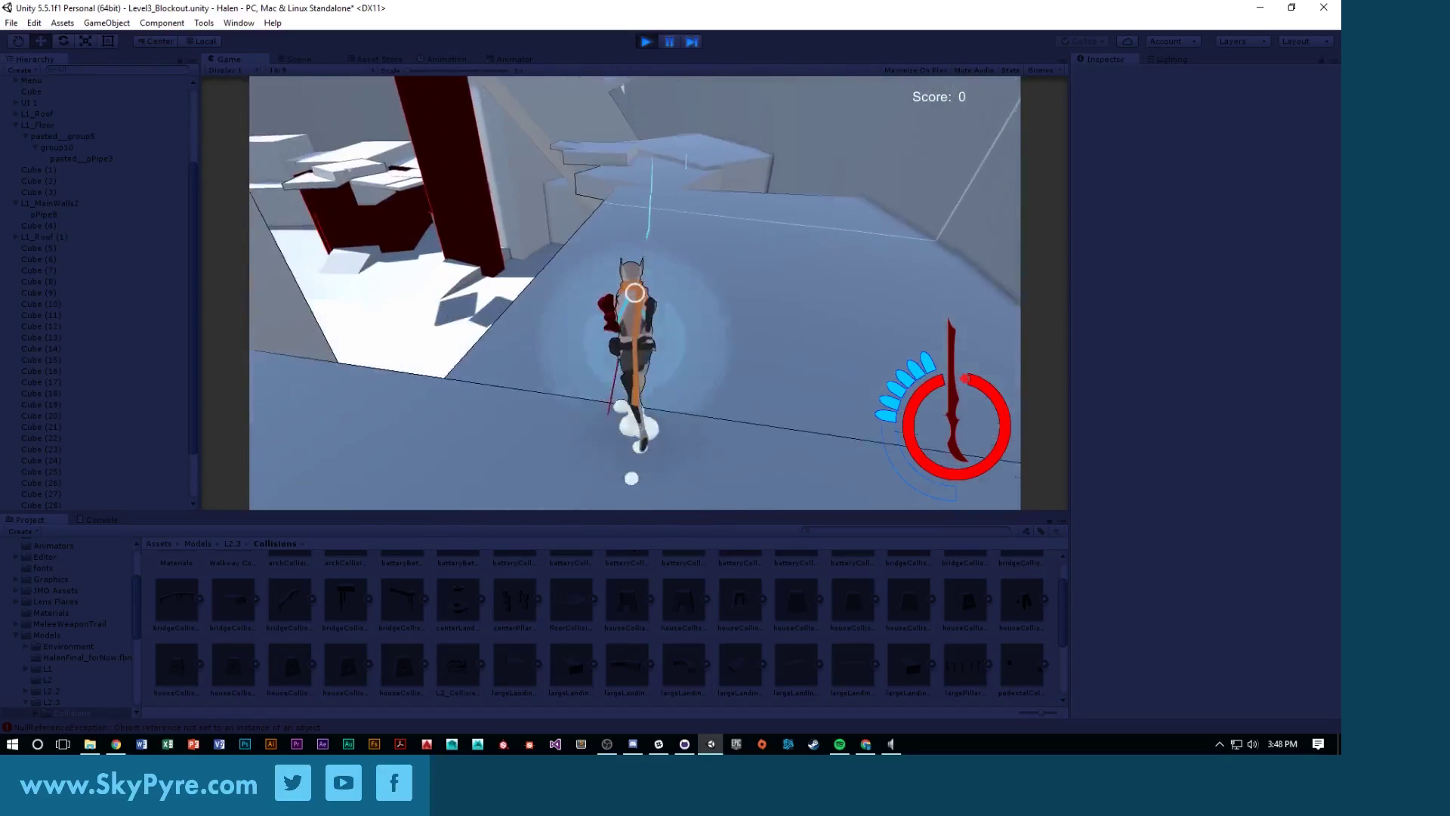
{"action": "key", "text": "space"}
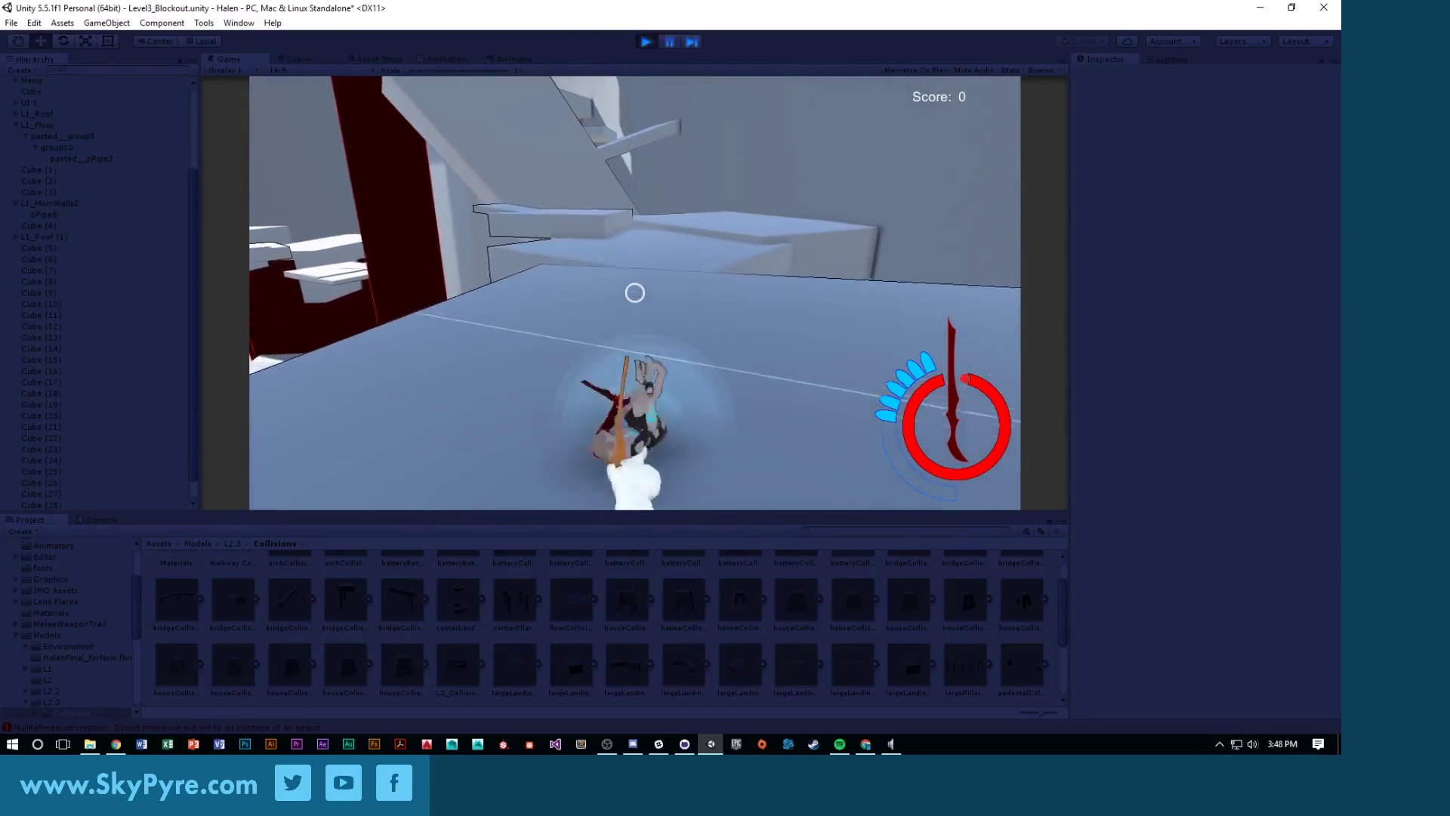
{"action": "key", "text": "space"}
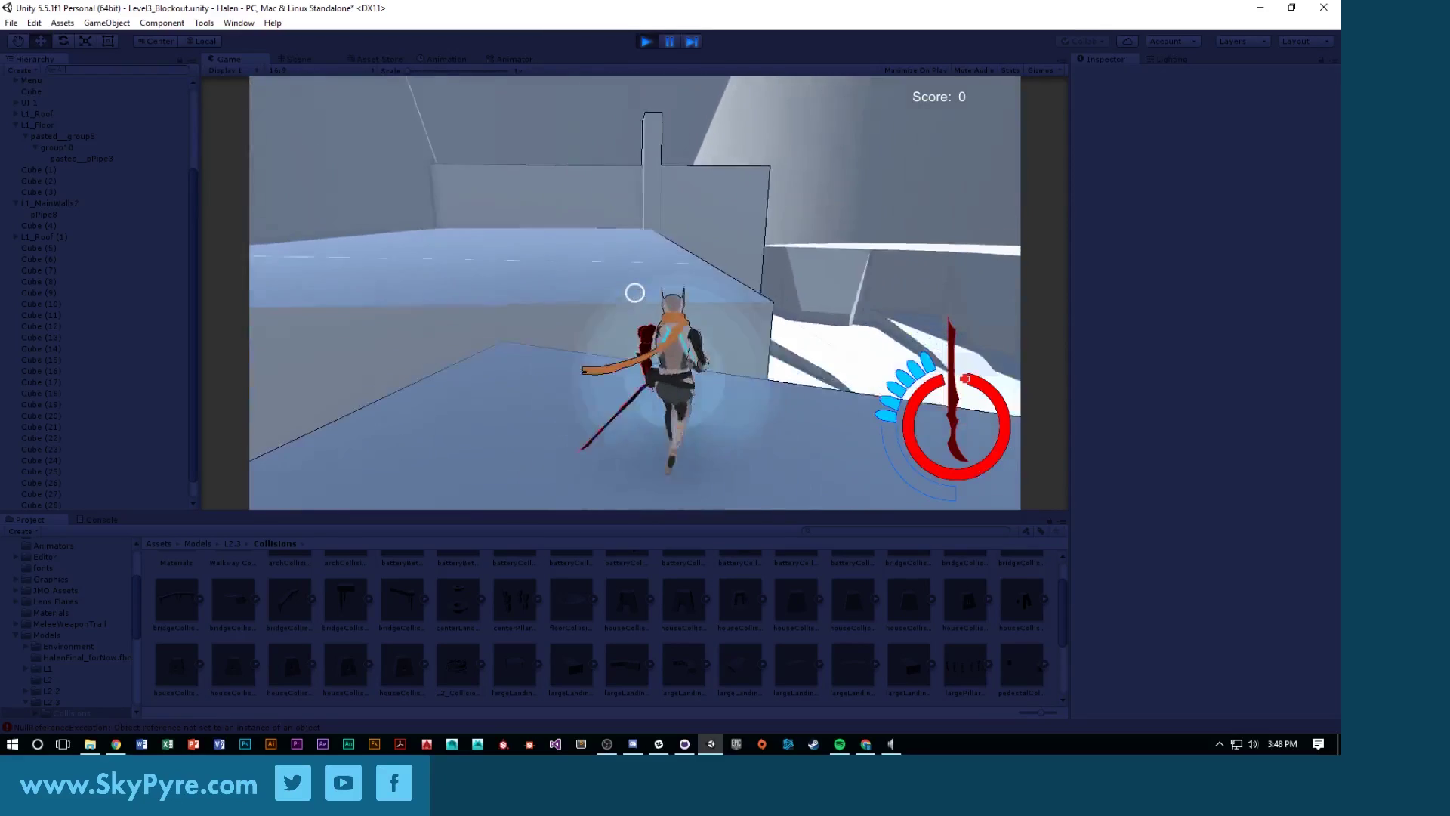
{"action": "key", "text": "space"}
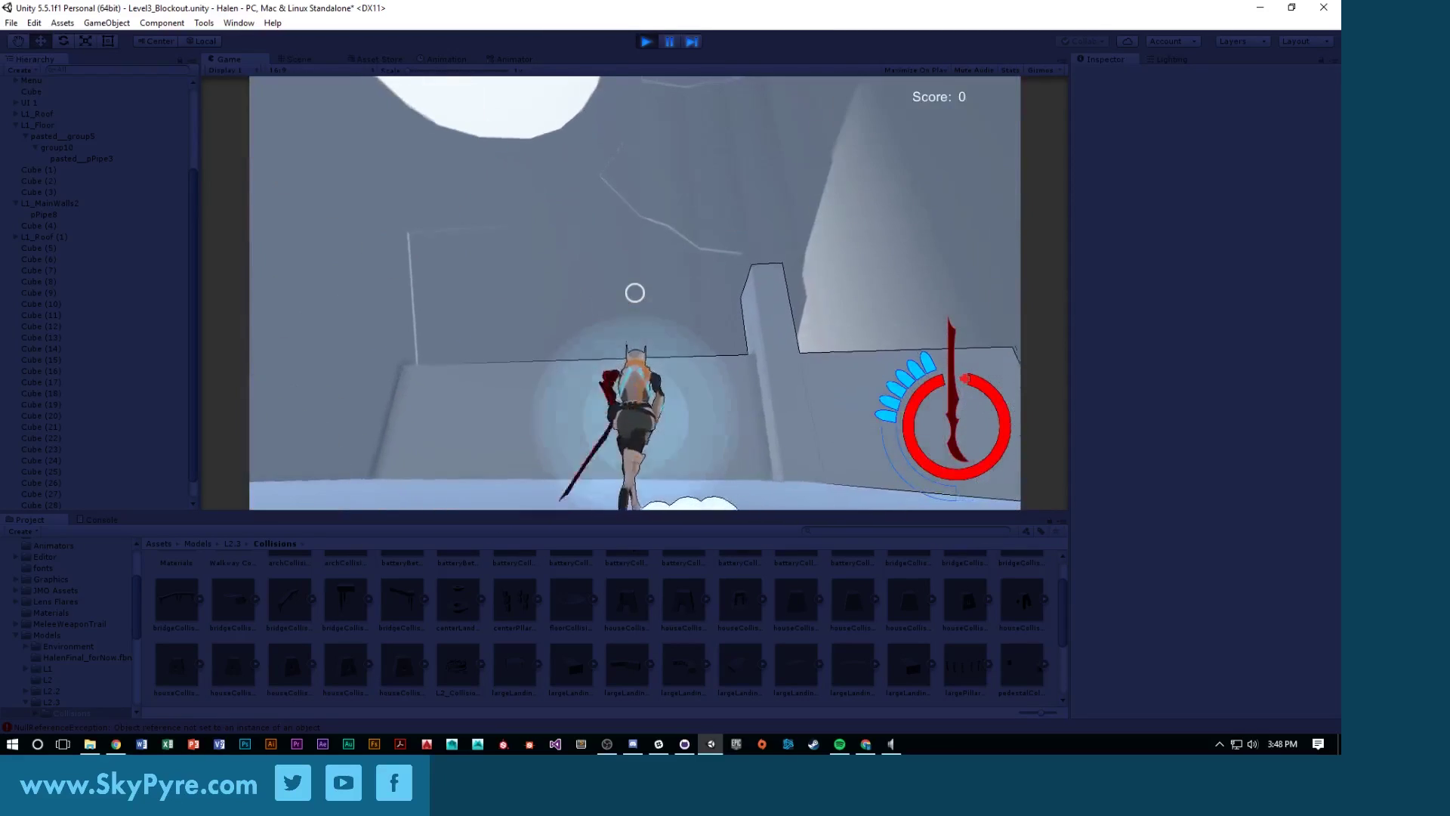
Play-test climbing the raised block and jumping across to the curved ledge, stop play mode and review the wall blocks in the scene
{"action": "key", "text": "space"}
{"action": "key", "text": "space"}
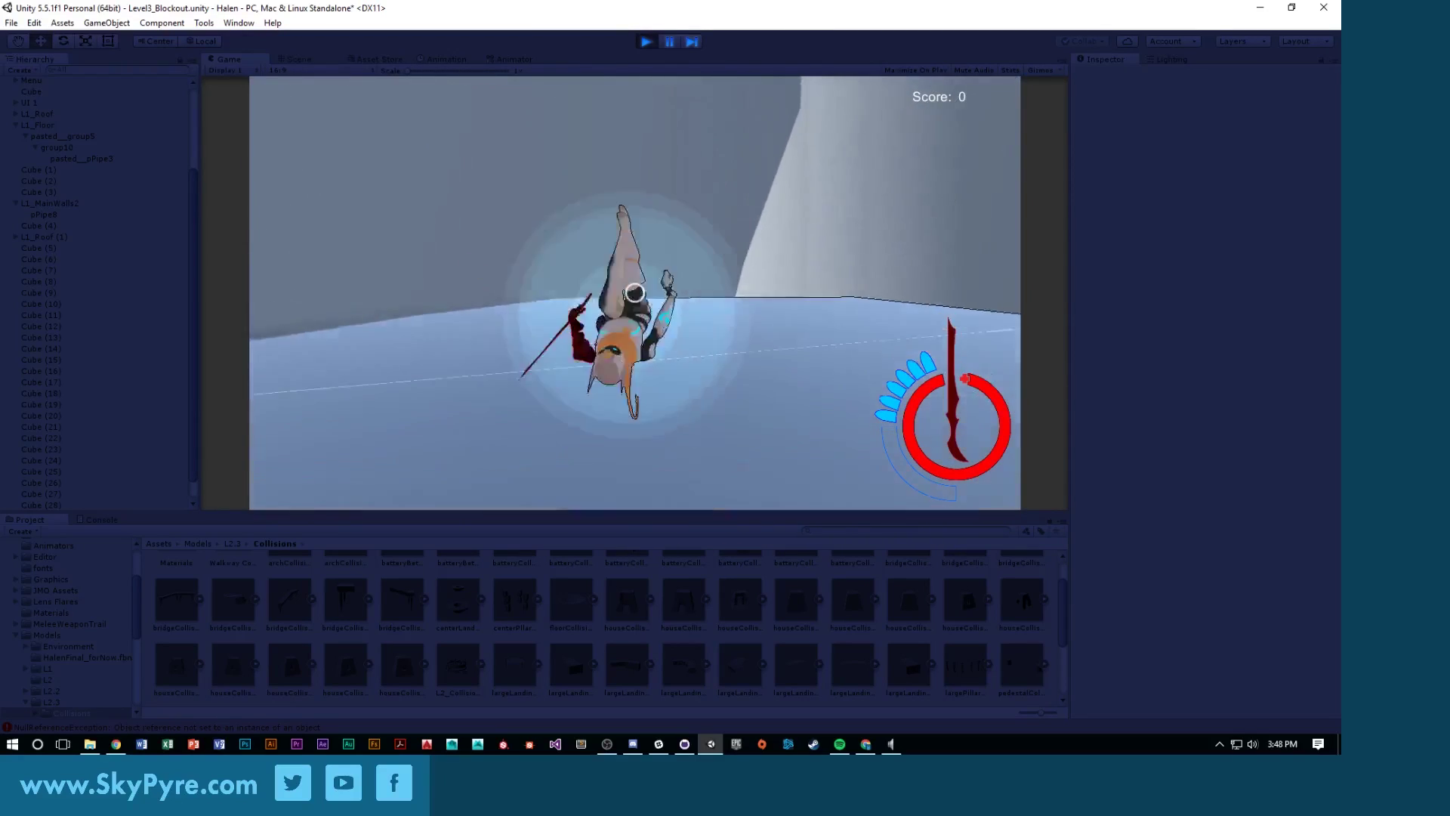
{"action": "key", "text": "space"}
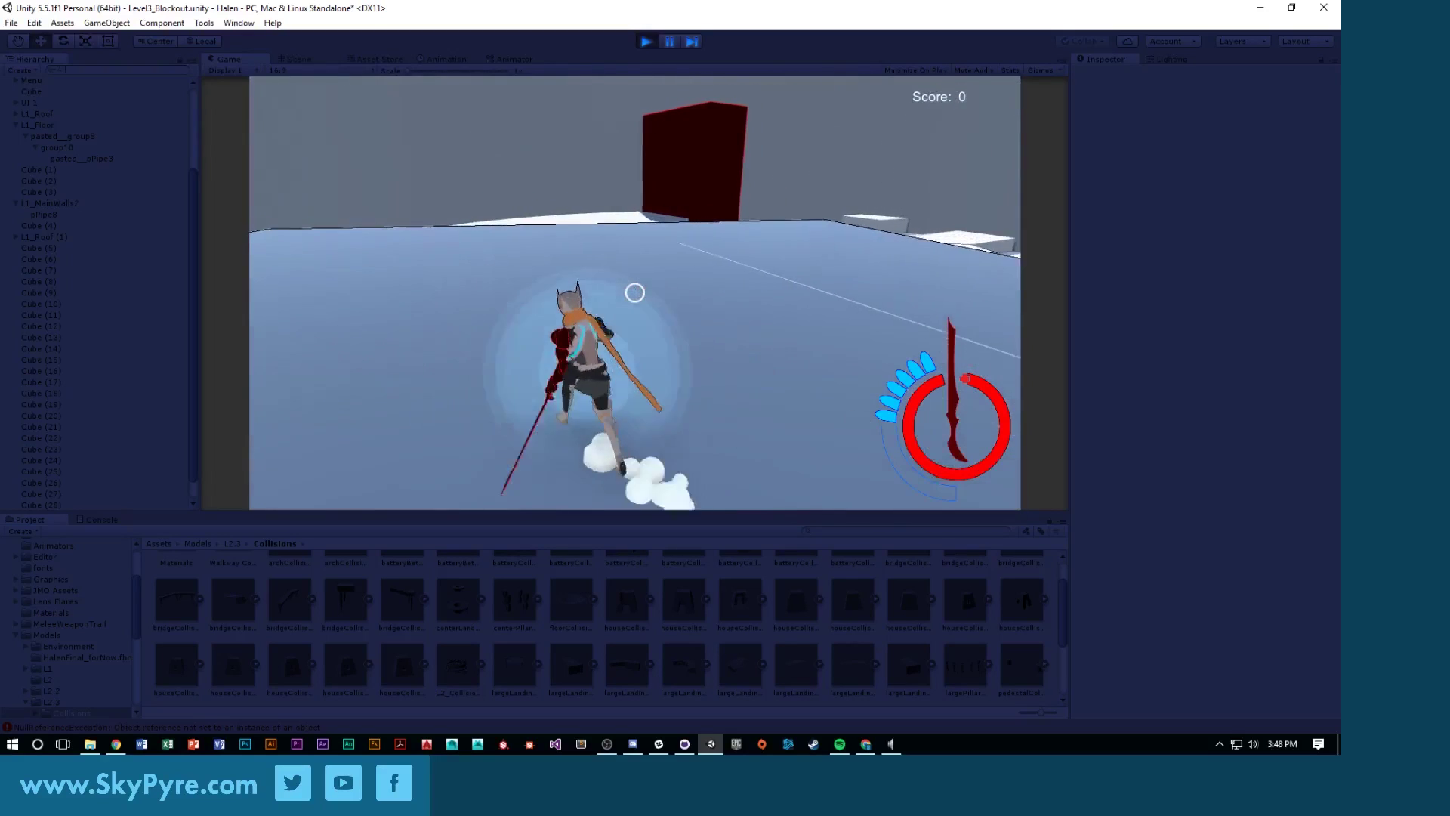
{"action": "key", "text": "space"}
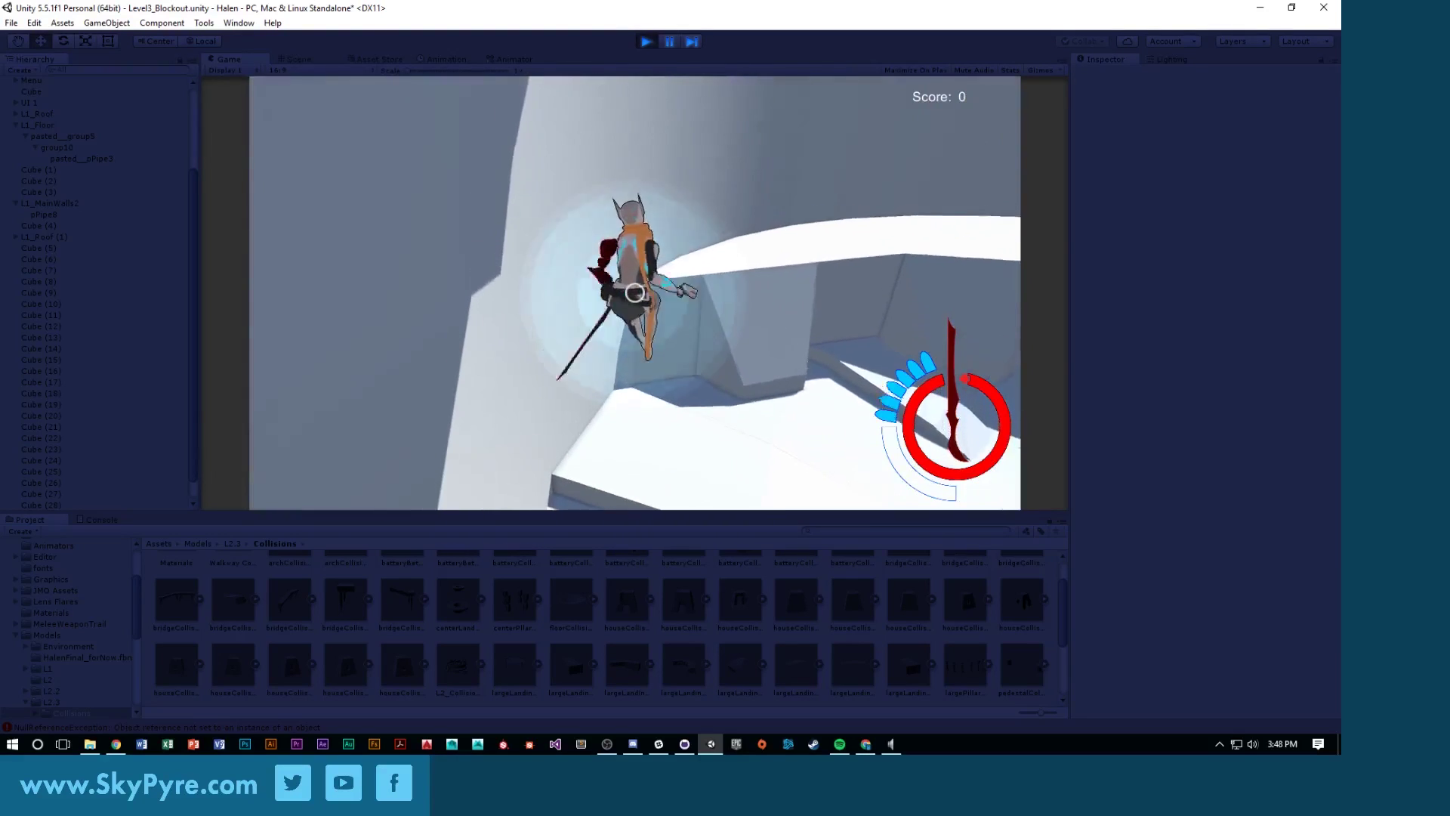
{"action": "key", "text": "space"}
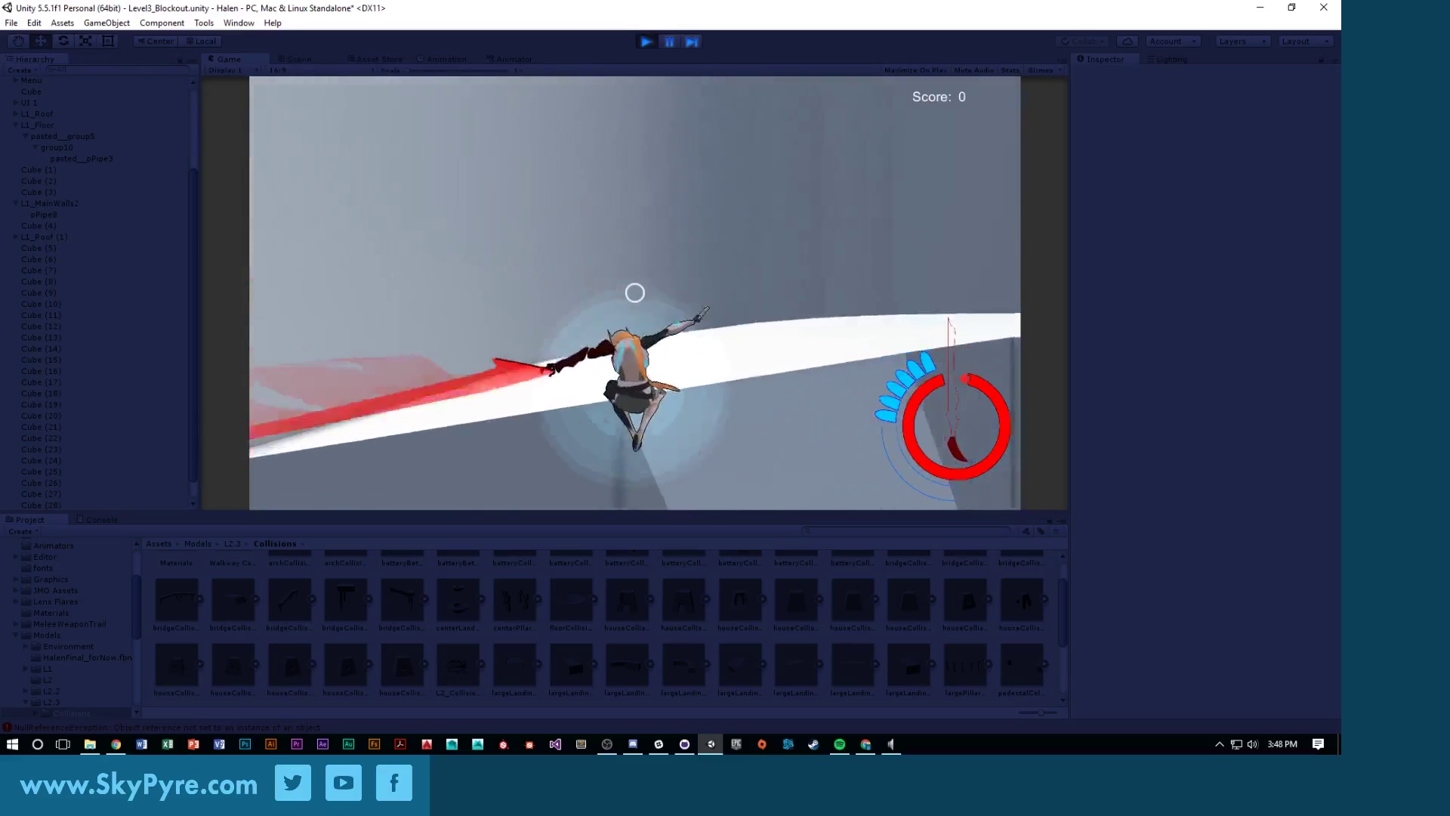
{"action": "key", "text": "Escape"}
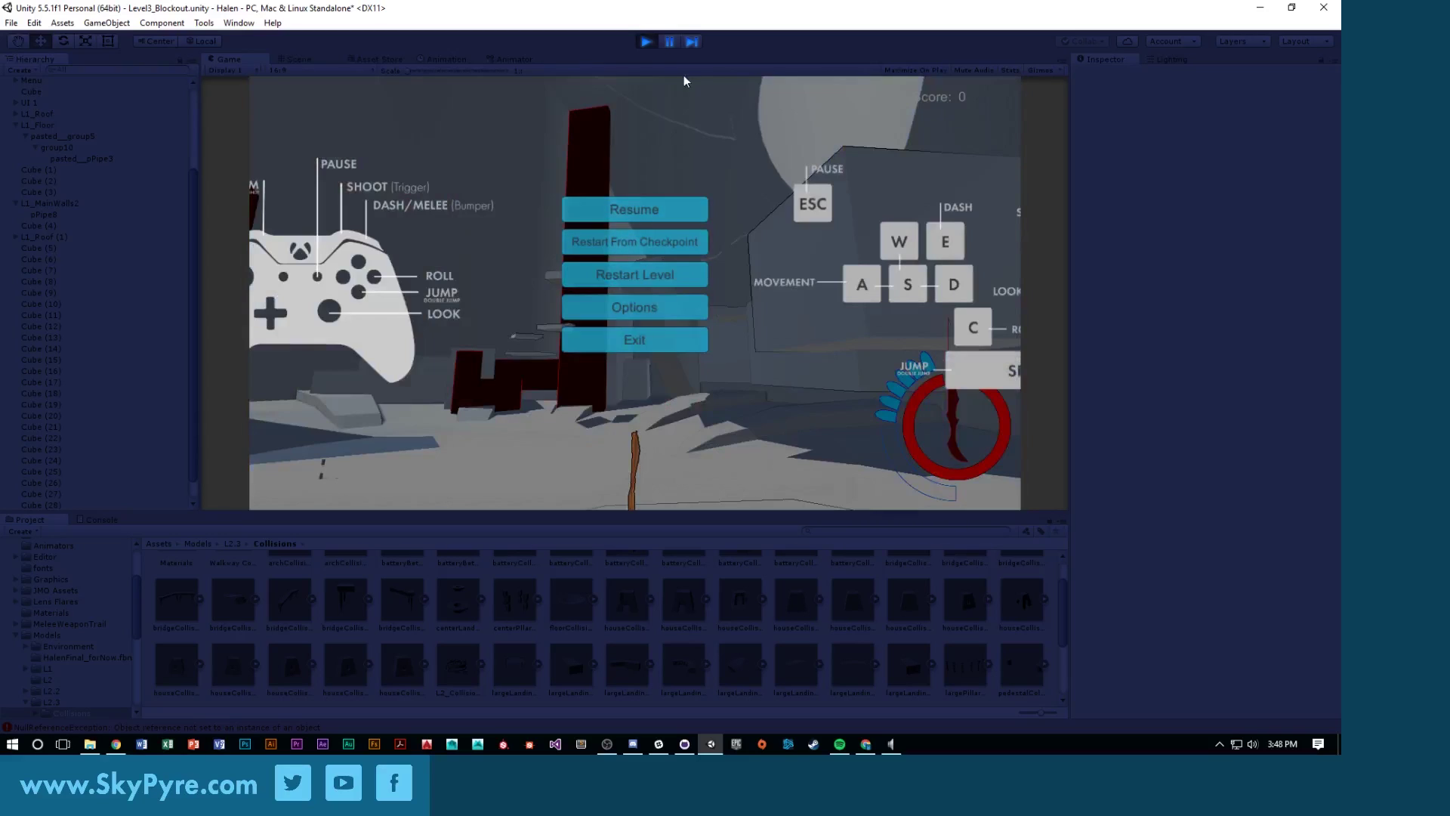
{"action": "left_click", "coordinate": [646, 41]}
{"action": "right_click_drag", "start_coordinate": [648, 300], "coordinate": [273, 302]}
{"action": "right_click_drag", "start_coordinate": [642, 287], "coordinate": [551, 233]}
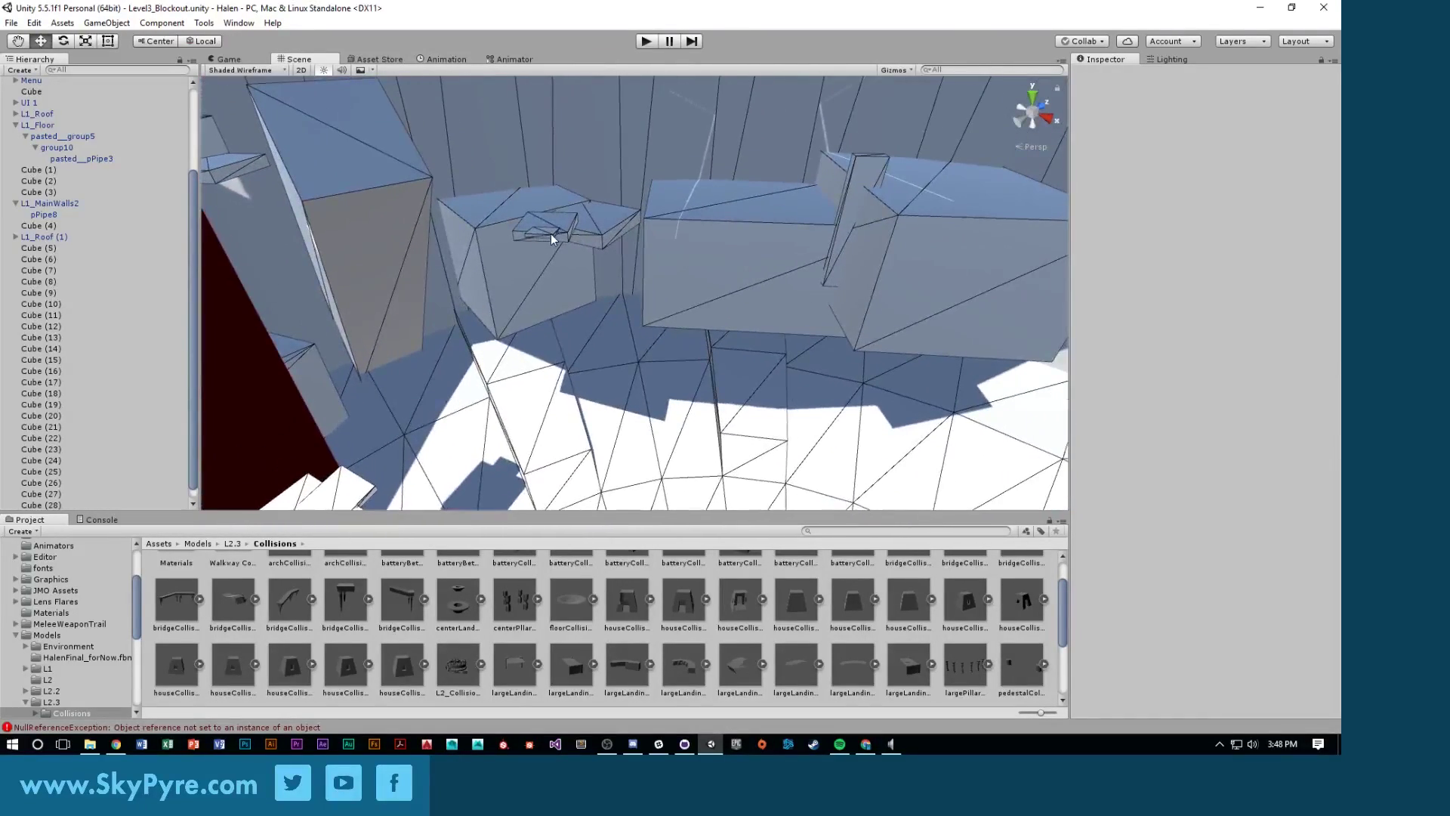
Duplicate the pair of thin slabs from the smaller wall block and place the rotated copies beside the large end block
{"action": "left_click", "coordinate": [550, 234]}
{"action": "key", "text": "ctrl+d"}
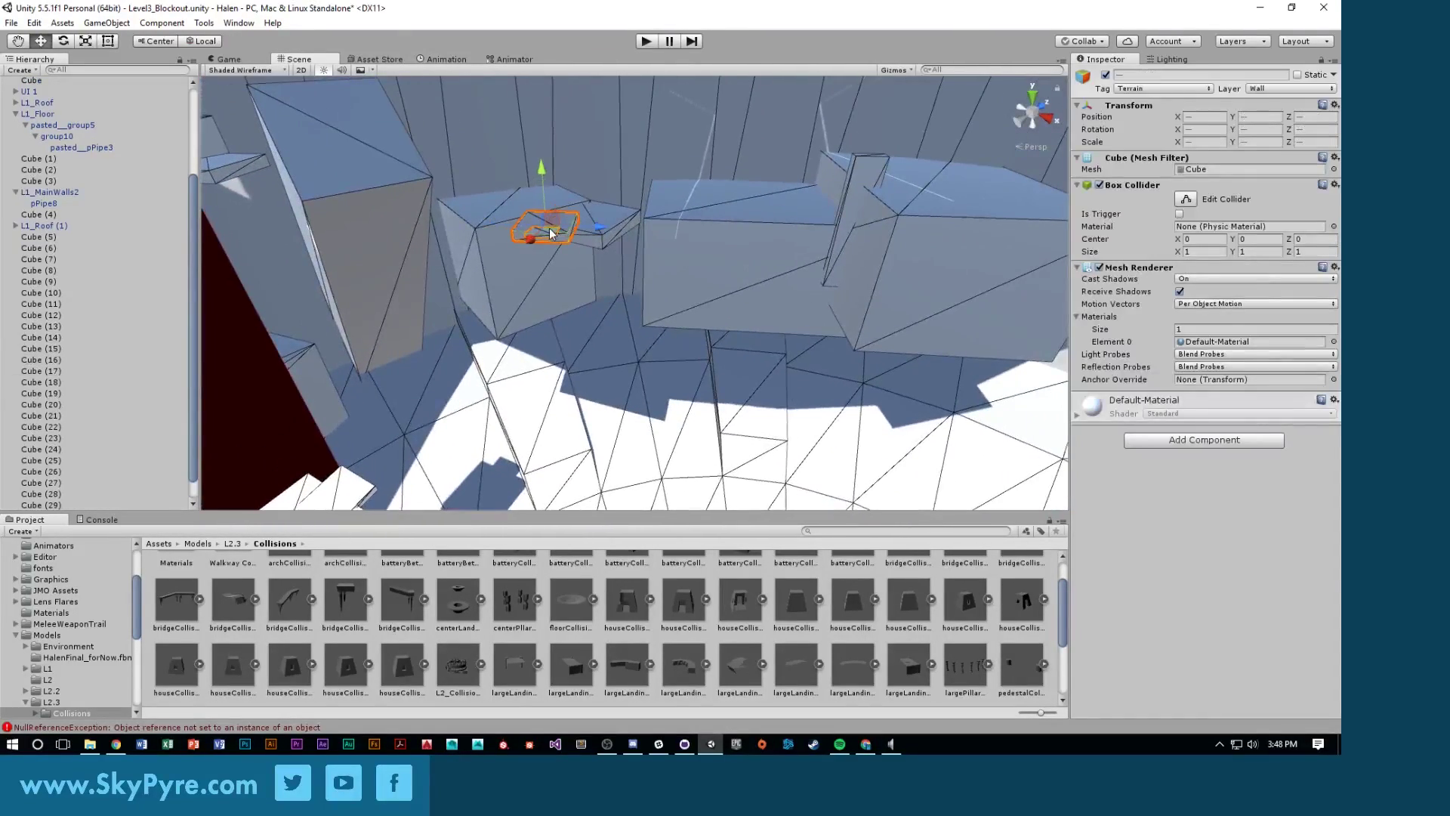
{"action": "left_click_drag", "start_coordinate": [550, 228], "coordinate": [1012, 238]}
{"action": "right_click_drag", "start_coordinate": [832, 258], "coordinate": [731, 258]}
{"action": "left_click_drag", "start_coordinate": [741, 252], "coordinate": [673, 326]}
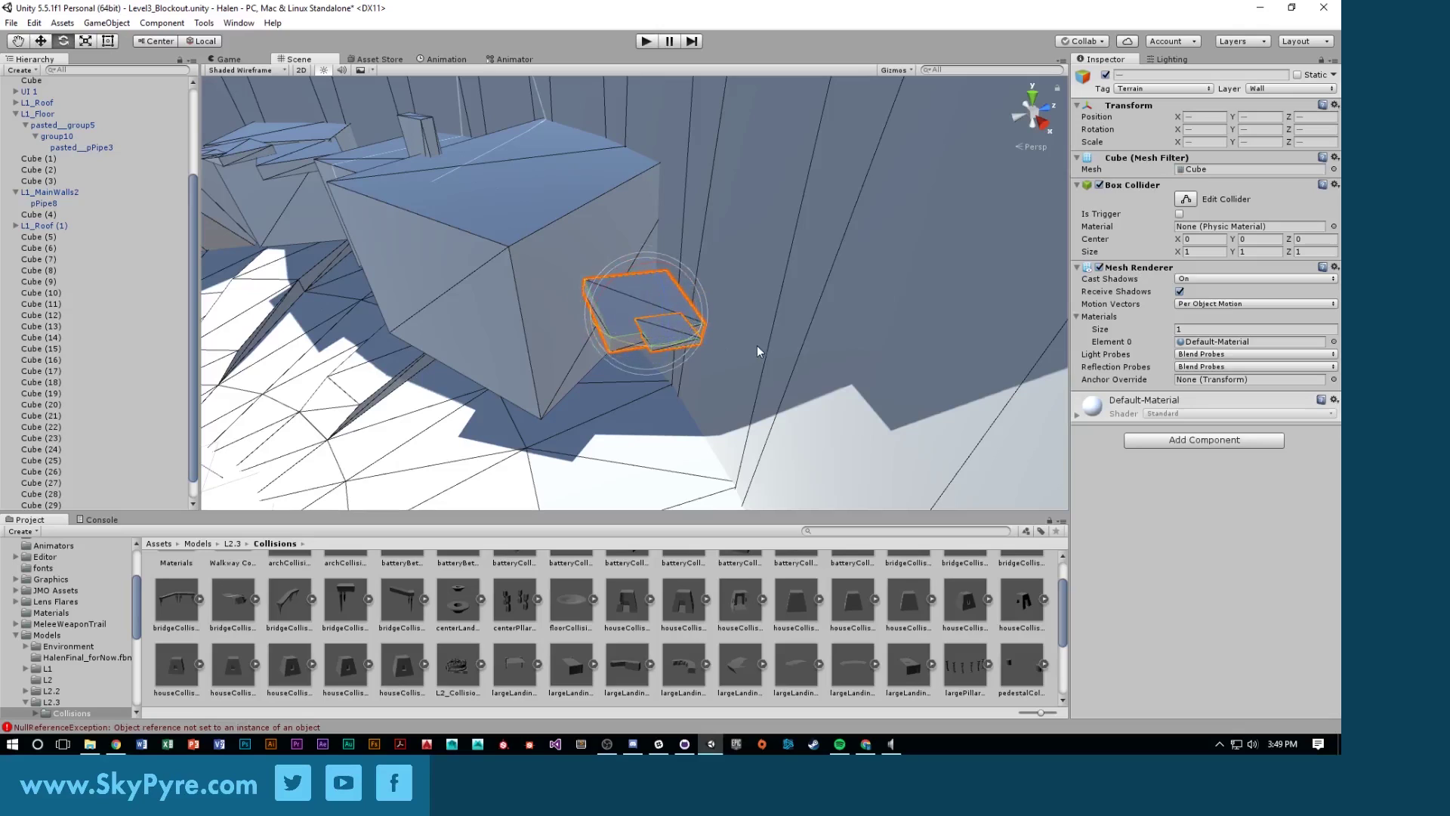
{"action": "right_click_drag", "start_coordinate": [757, 346], "coordinate": [683, 247]}
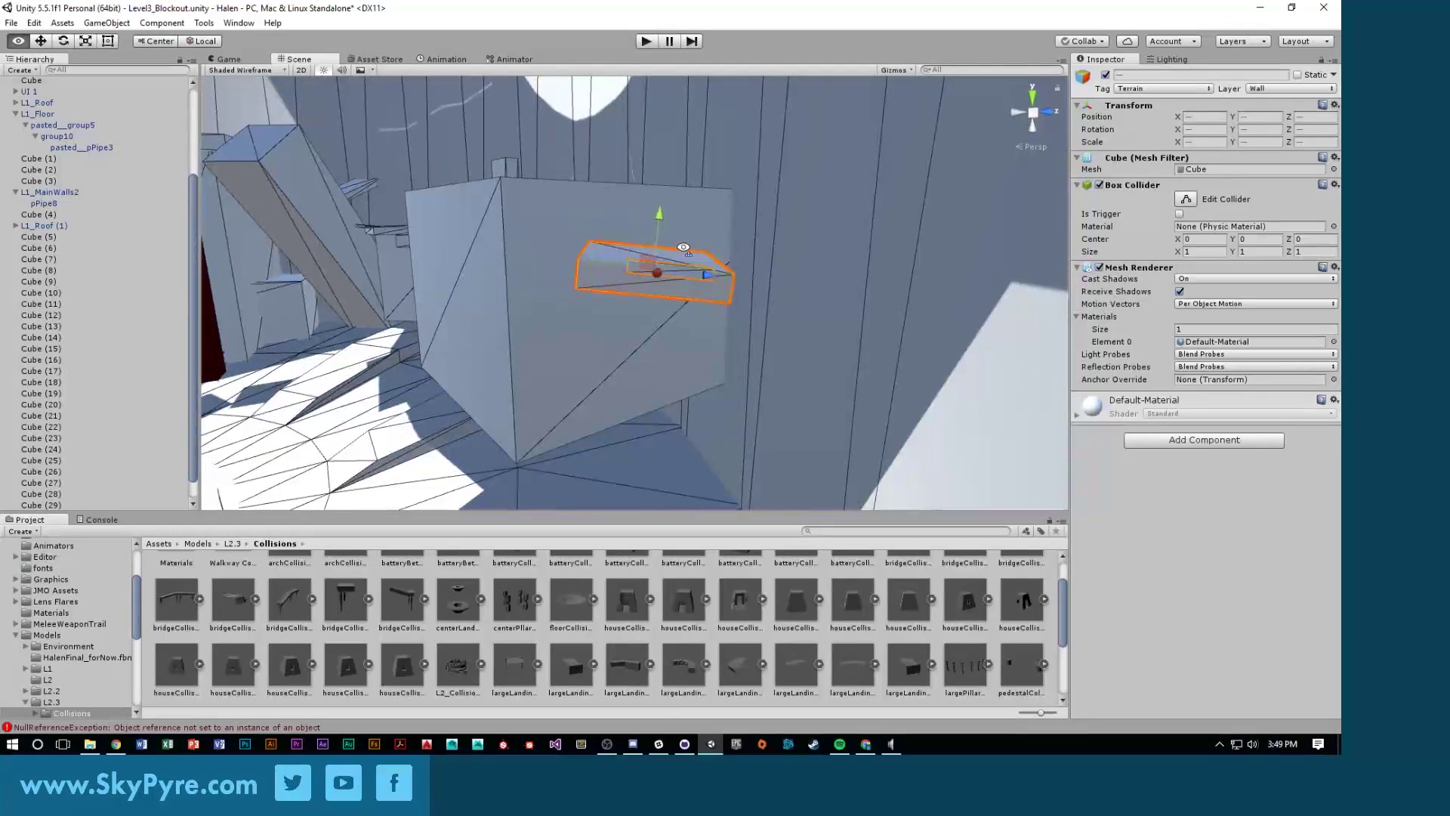
Level both copied slabs with an X rotation of 0 and reposition the smaller one at the larger slab's edge
{"action": "left_click", "coordinate": [633, 266]}
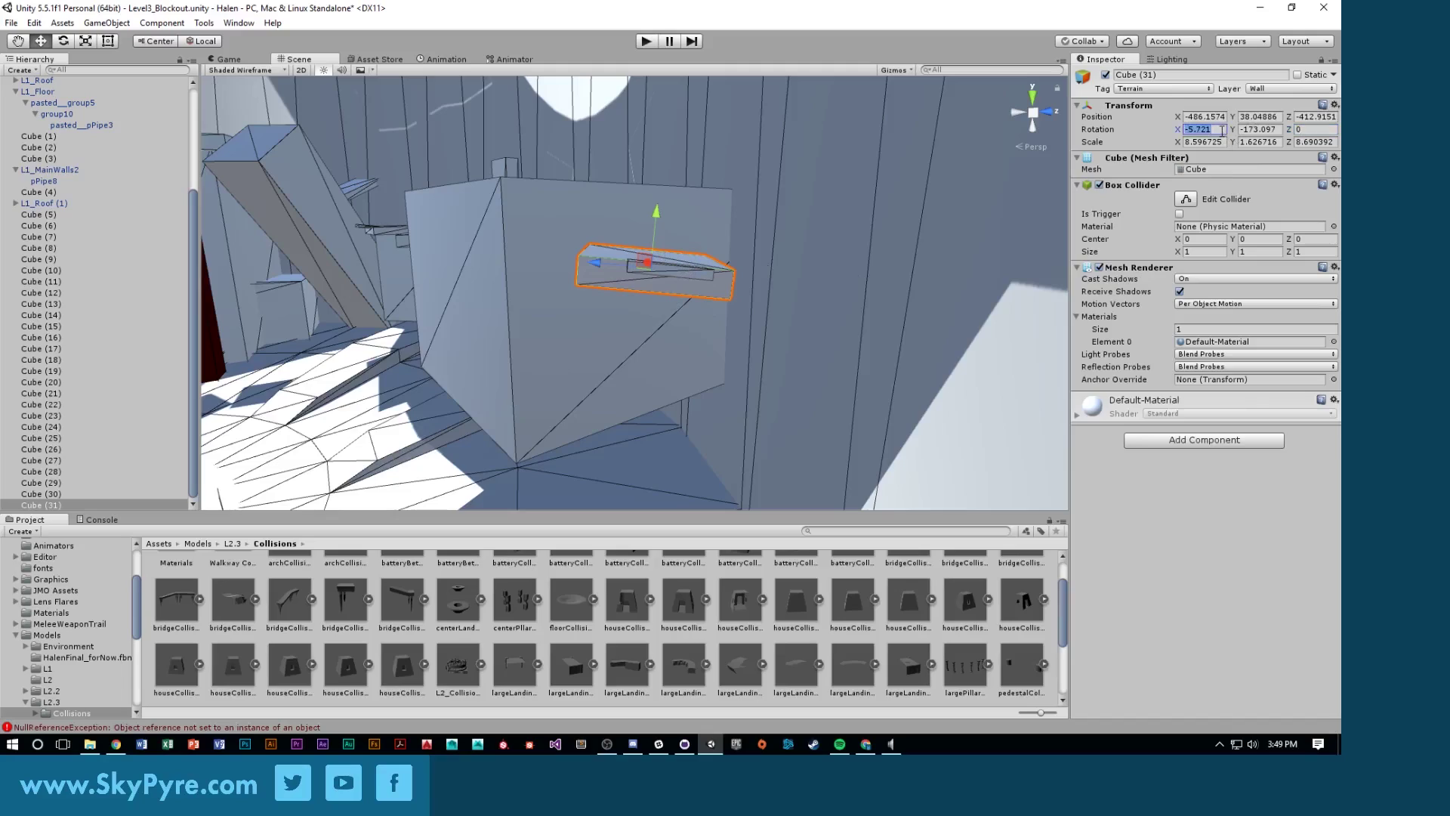
{"action": "left_click", "coordinate": [676, 274]}
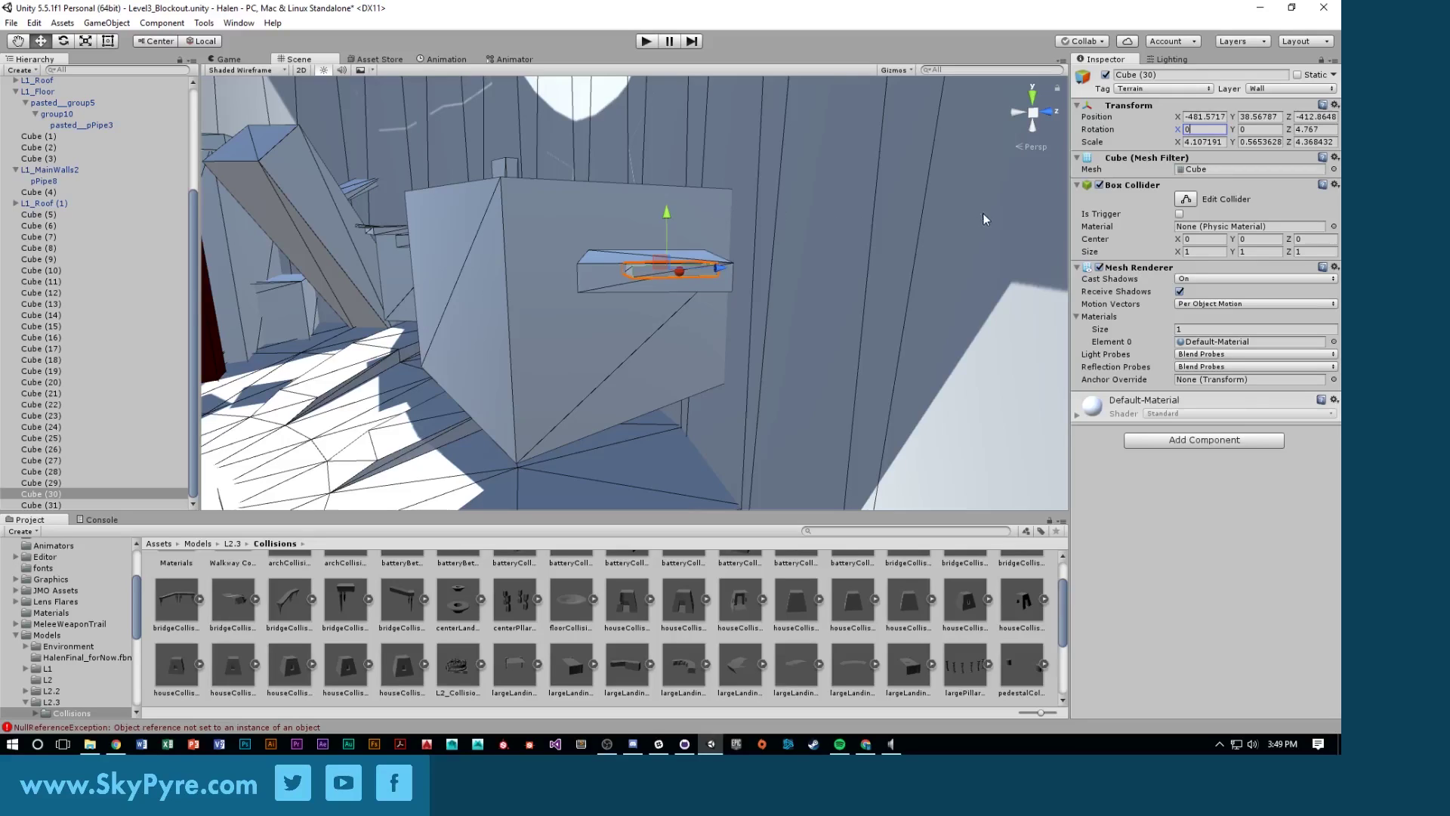
{"action": "key", "text": "ctrl+z"}
{"action": "key", "text": "ctrl+z"}
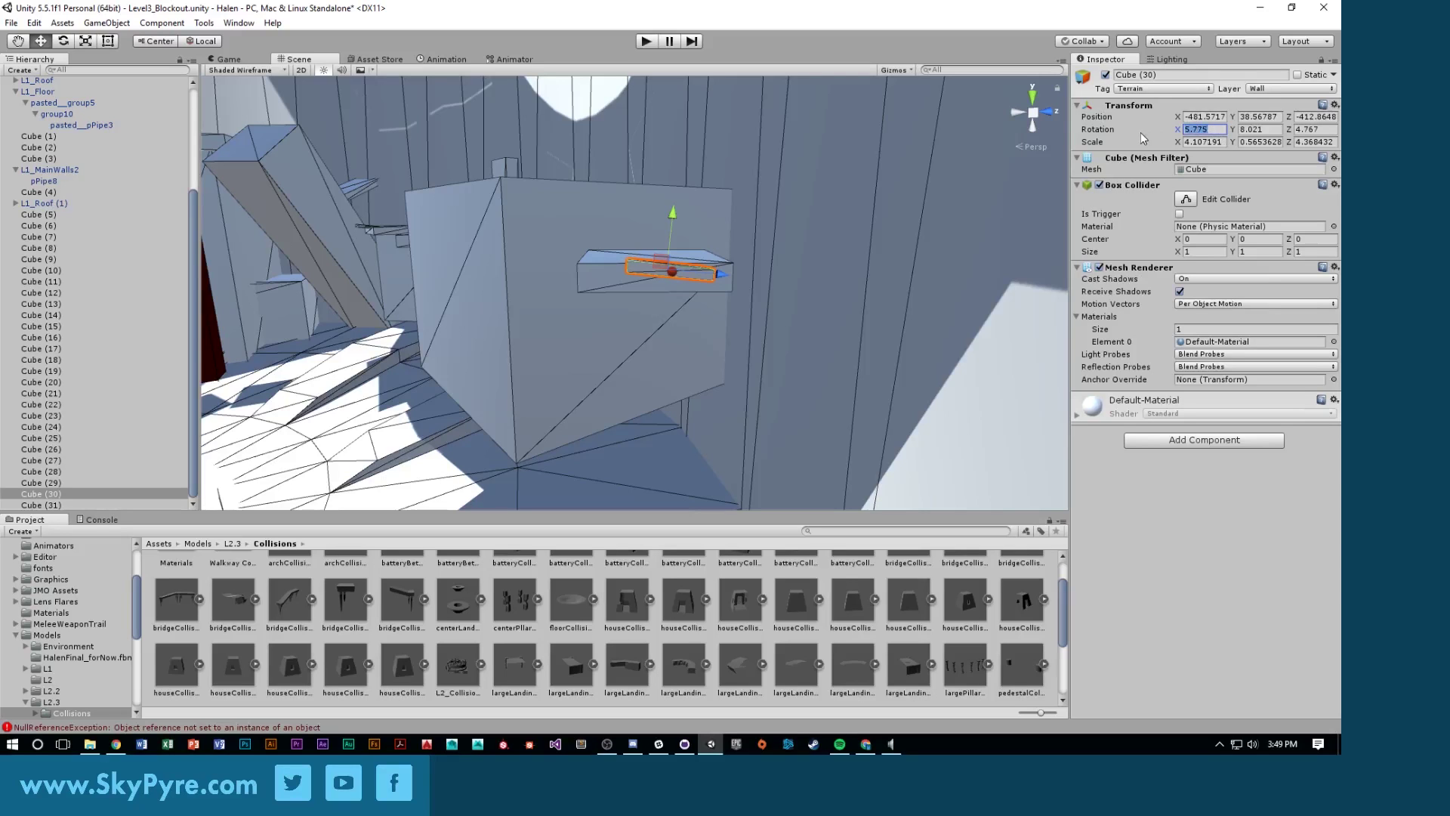
{"action": "type", "text": "0"}
{"action": "left_click_drag", "start_coordinate": [816, 233], "coordinate": [561, 328], "text": "alt"}
{"action": "left_click_drag", "start_coordinate": [655, 337], "coordinate": [641, 342]}
{"action": "right_click_drag", "start_coordinate": [657, 353], "coordinate": [842, 291]}
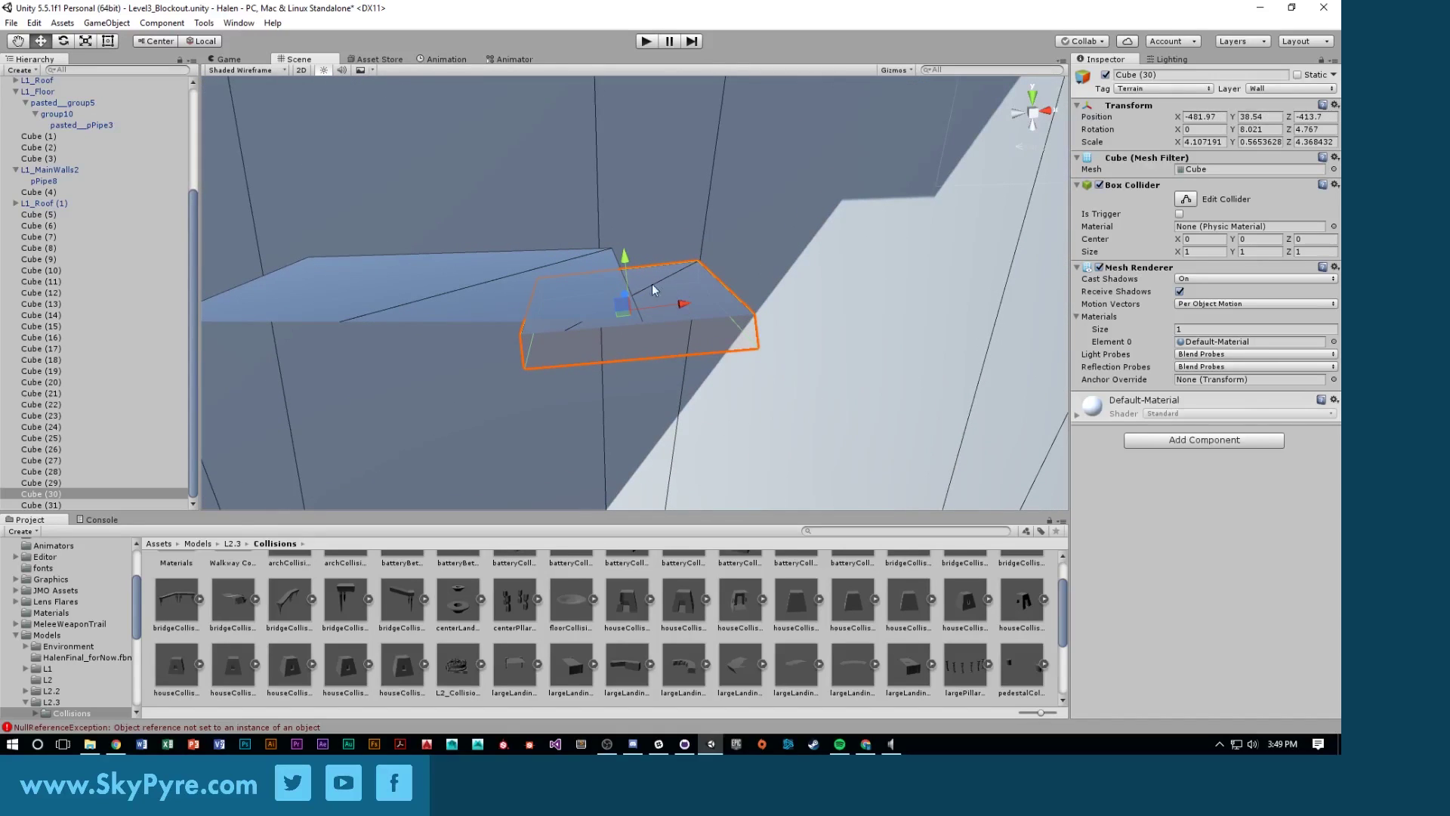
Scale up the two copied slabs together and fit them against the wall beside the large block
{"action": "key", "text": "s"}
{"action": "right_click_drag", "start_coordinate": [647, 250], "coordinate": [499, 284]}
{"action": "left_click", "coordinate": [478, 266], "text": "shift"}
{"action": "key", "text": "r"}
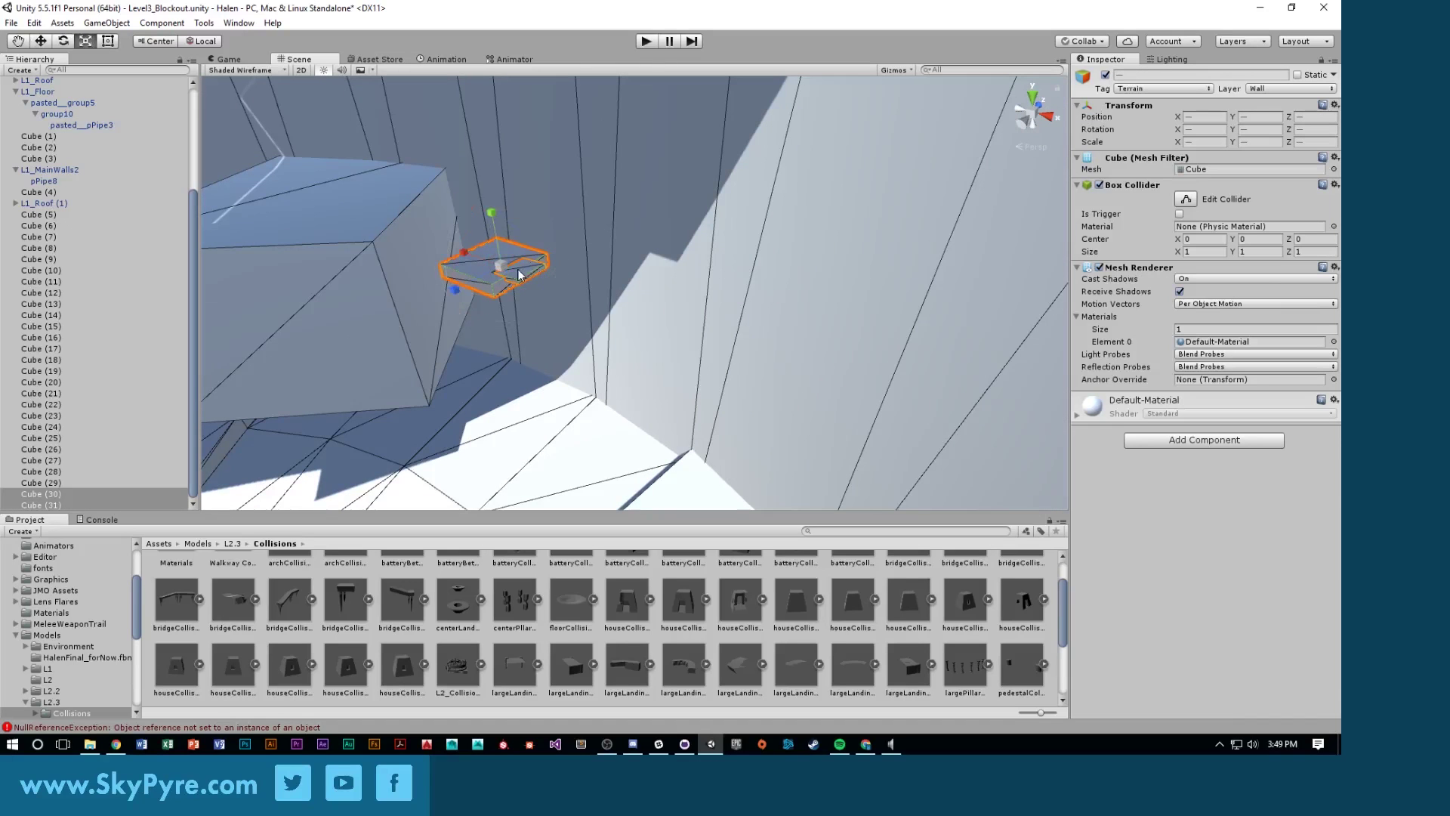
{"action": "left_click_drag", "start_coordinate": [489, 221], "coordinate": [506, 234]}
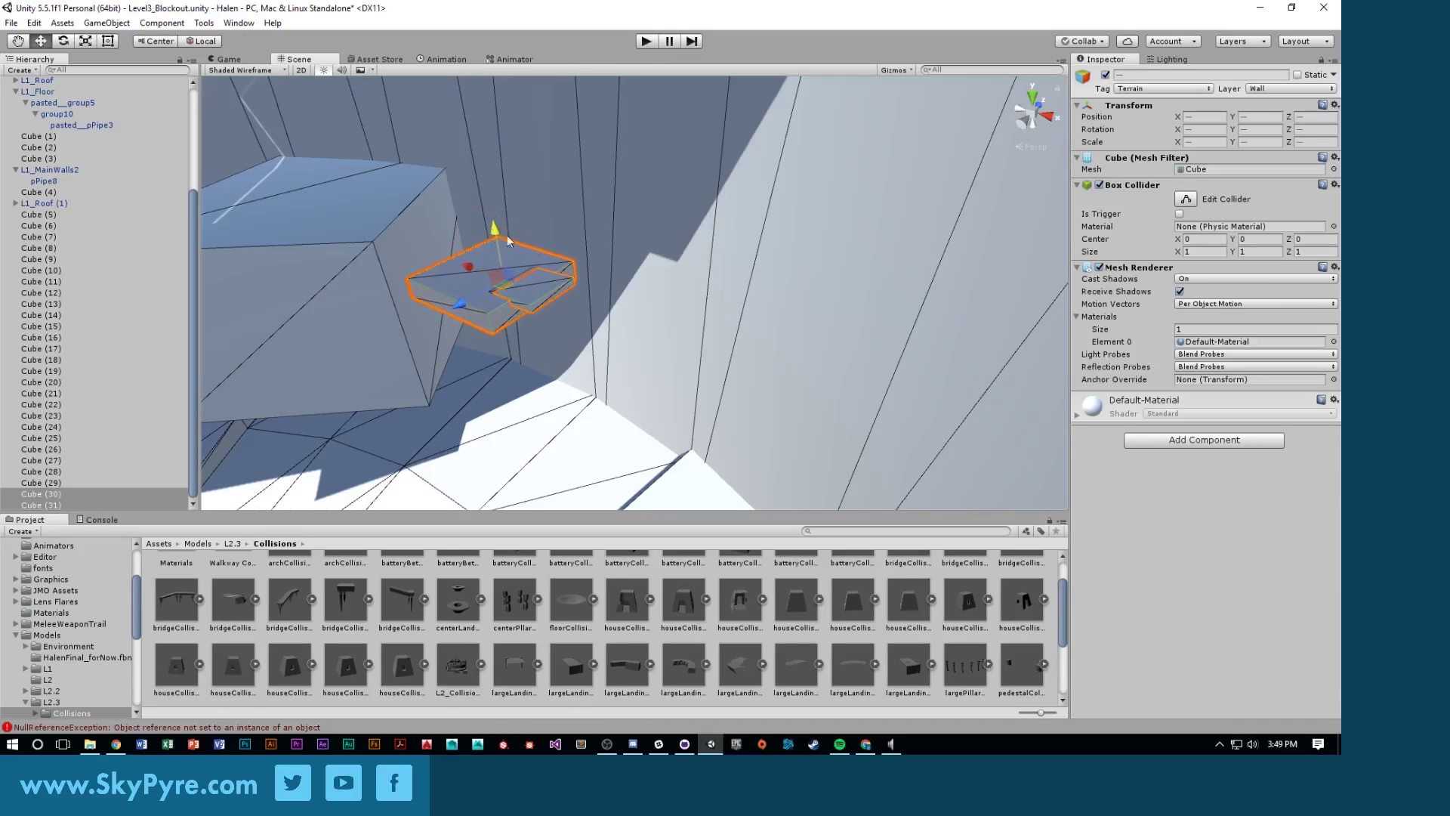
{"action": "key", "text": "a"}
{"action": "right_click_drag", "start_coordinate": [506, 234], "coordinate": [587, 271]}
{"action": "key", "text": "w"}
{"action": "left_click_drag", "start_coordinate": [587, 271], "coordinate": [441, 312], "text": "alt"}
Stretch the larger slab to a scale of about 26.2 by 28.8 so it reaches into the wall
{"action": "left_click", "coordinate": [467, 265]}
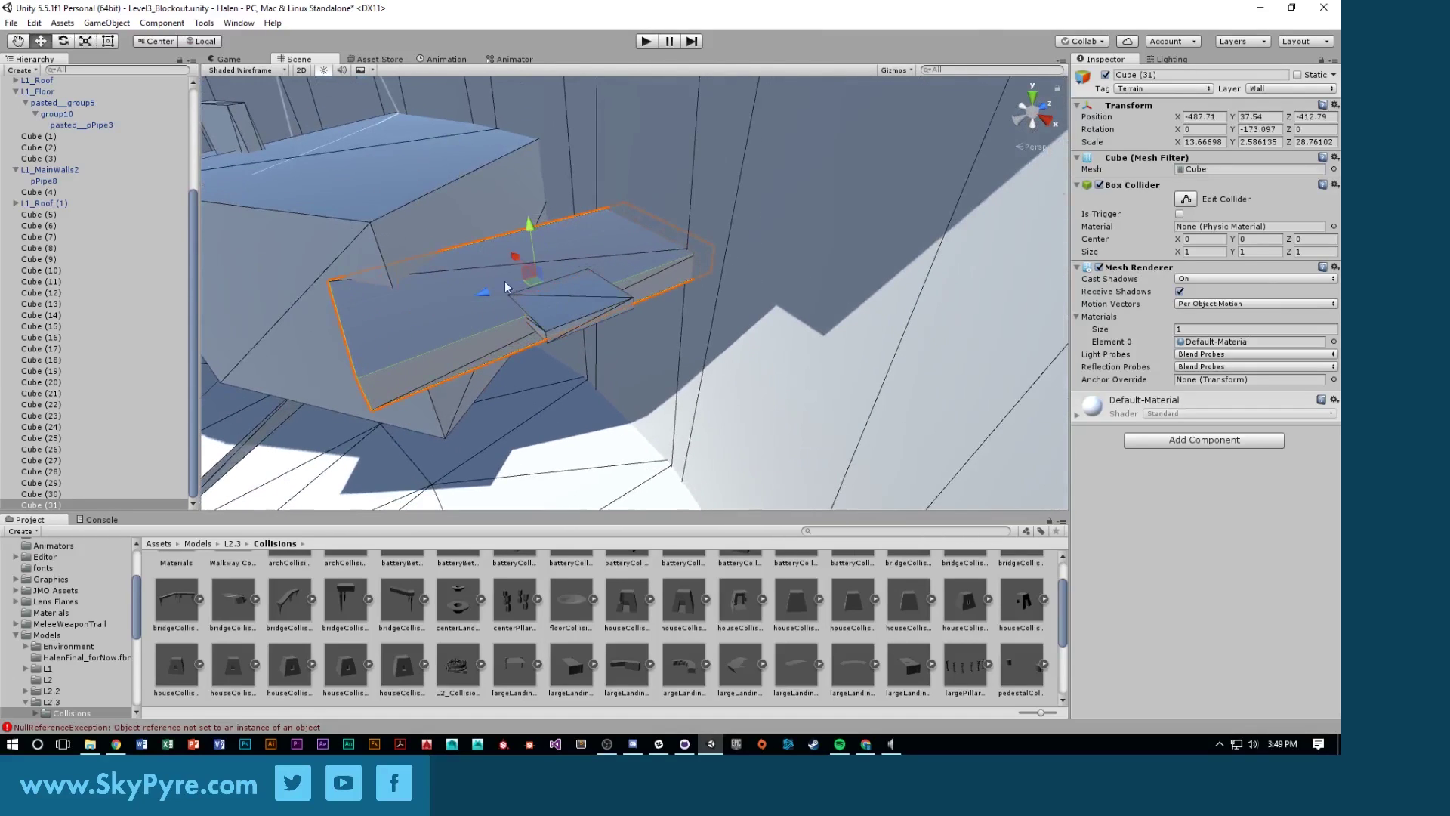
{"action": "left_click_drag", "start_coordinate": [515, 259], "coordinate": [662, 247]}
{"action": "left_click_drag", "start_coordinate": [620, 191], "coordinate": [594, 224]}
{"action": "key", "text": "d"}
{"action": "right_click_drag", "start_coordinate": [593, 222], "coordinate": [606, 147]}
Duplicate the large slab, shrink the copy to about 13.3 × 3.6 × 14.6 and stack it above the original at the wall
{"action": "left_click", "coordinate": [625, 181]}
{"action": "key", "text": "a"}
{"action": "key", "text": "w"}
{"action": "left_click_drag", "start_coordinate": [607, 147], "coordinate": [696, 197], "text": "alt"}
{"action": "left_click", "coordinate": [650, 220]}
{"action": "key", "text": "r"}
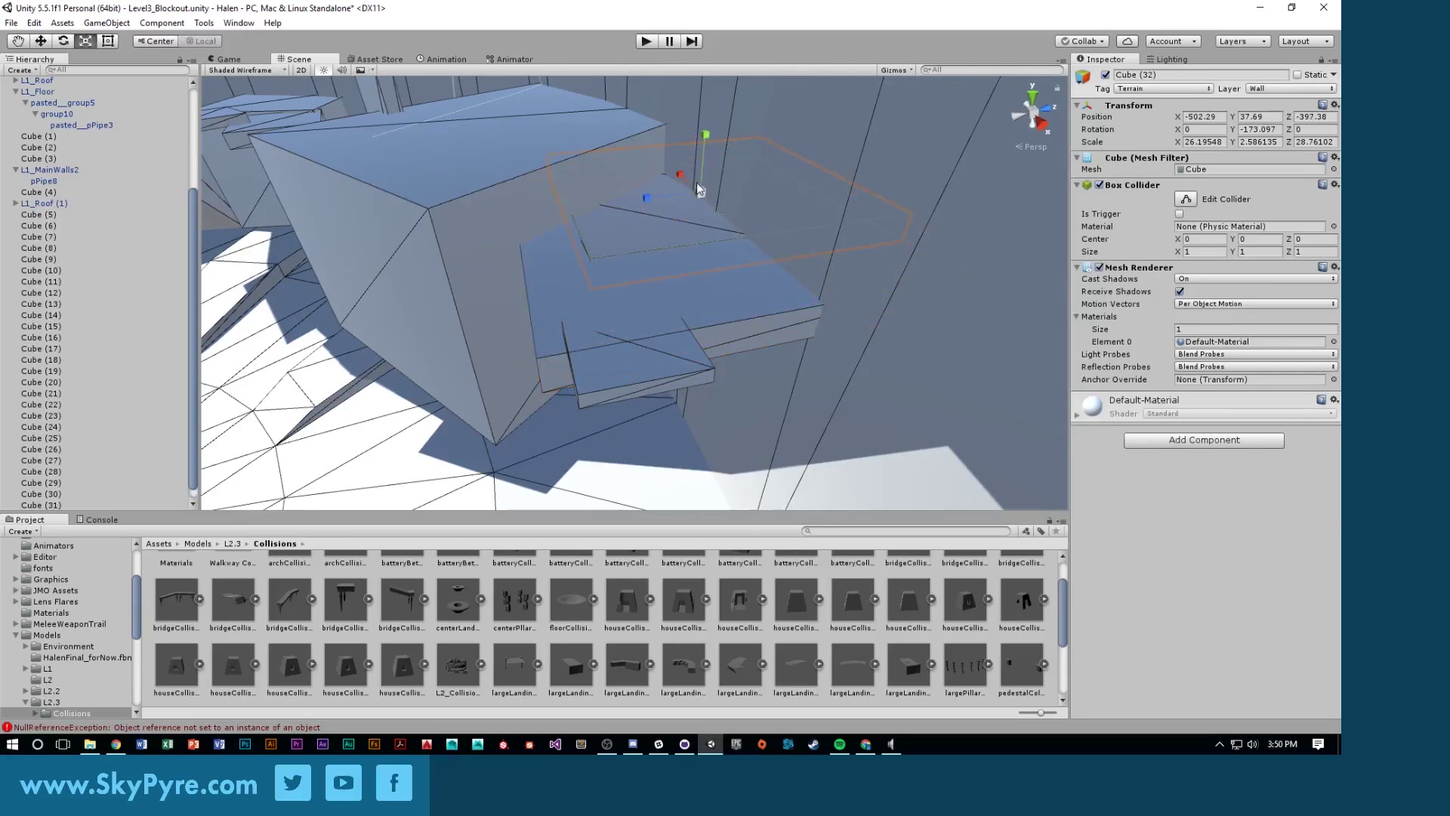
{"action": "left_click_drag", "start_coordinate": [715, 73], "coordinate": [724, 43]}
{"action": "key", "text": "w"}
{"action": "left_click_drag", "start_coordinate": [697, 195], "coordinate": [666, 203]}
{"action": "key", "text": "w"}
{"action": "mouse_move", "coordinate": [704, 130]}
{"action": "left_mouse_down"}
{"action": "mouse_move", "coordinate": [709, 107]}
{"action": "mouse_move", "coordinate": [704, 139]}
{"action": "left_mouse_up"}
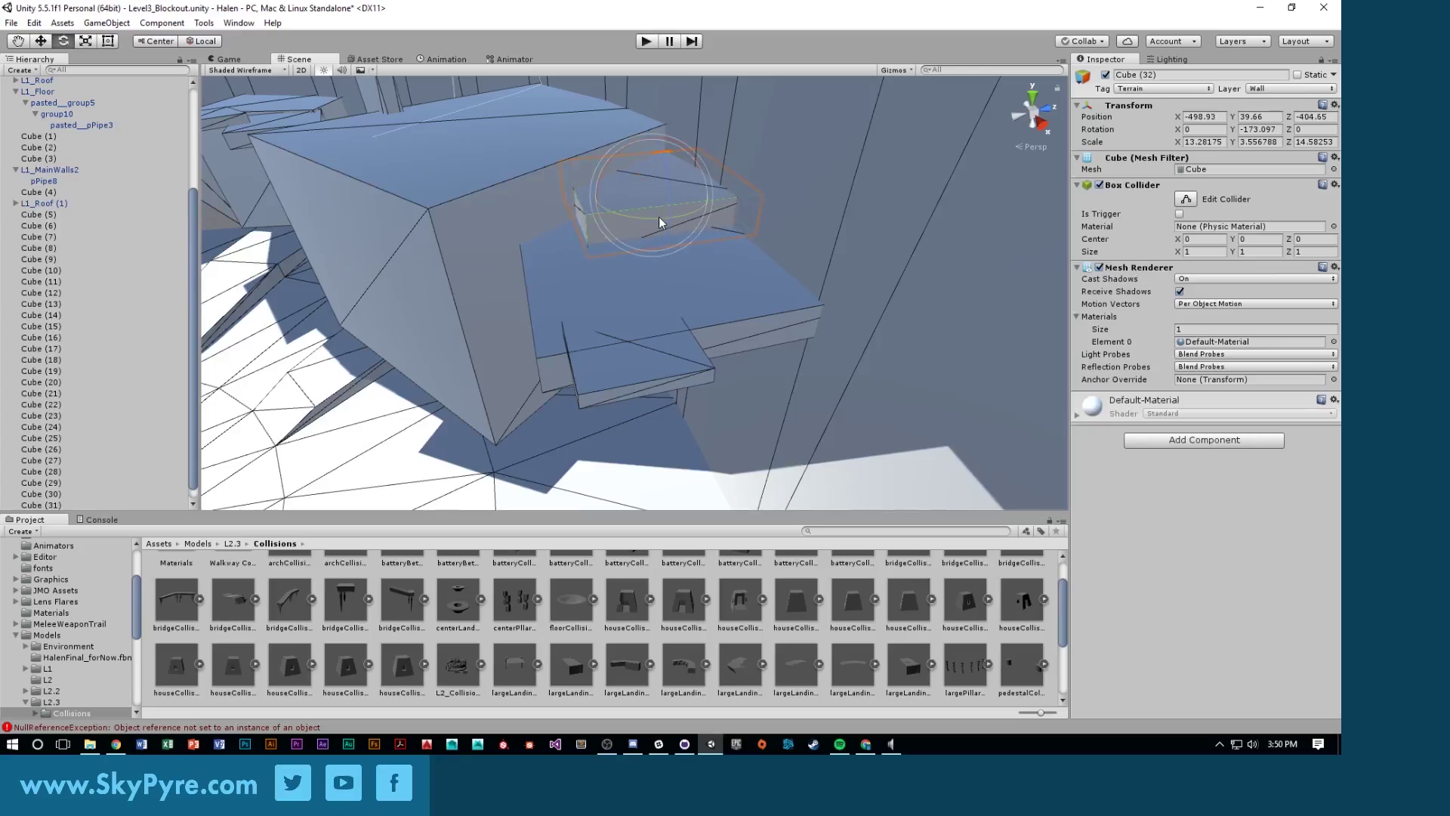
Rotate the upper slab to about -153.6° in Y and enlarge its footprint along the wall
{"action": "left_click_drag", "start_coordinate": [624, 225], "coordinate": [627, 222]}
{"action": "key", "text": "r"}
{"action": "left_click_drag", "start_coordinate": [655, 176], "coordinate": [664, 166]}
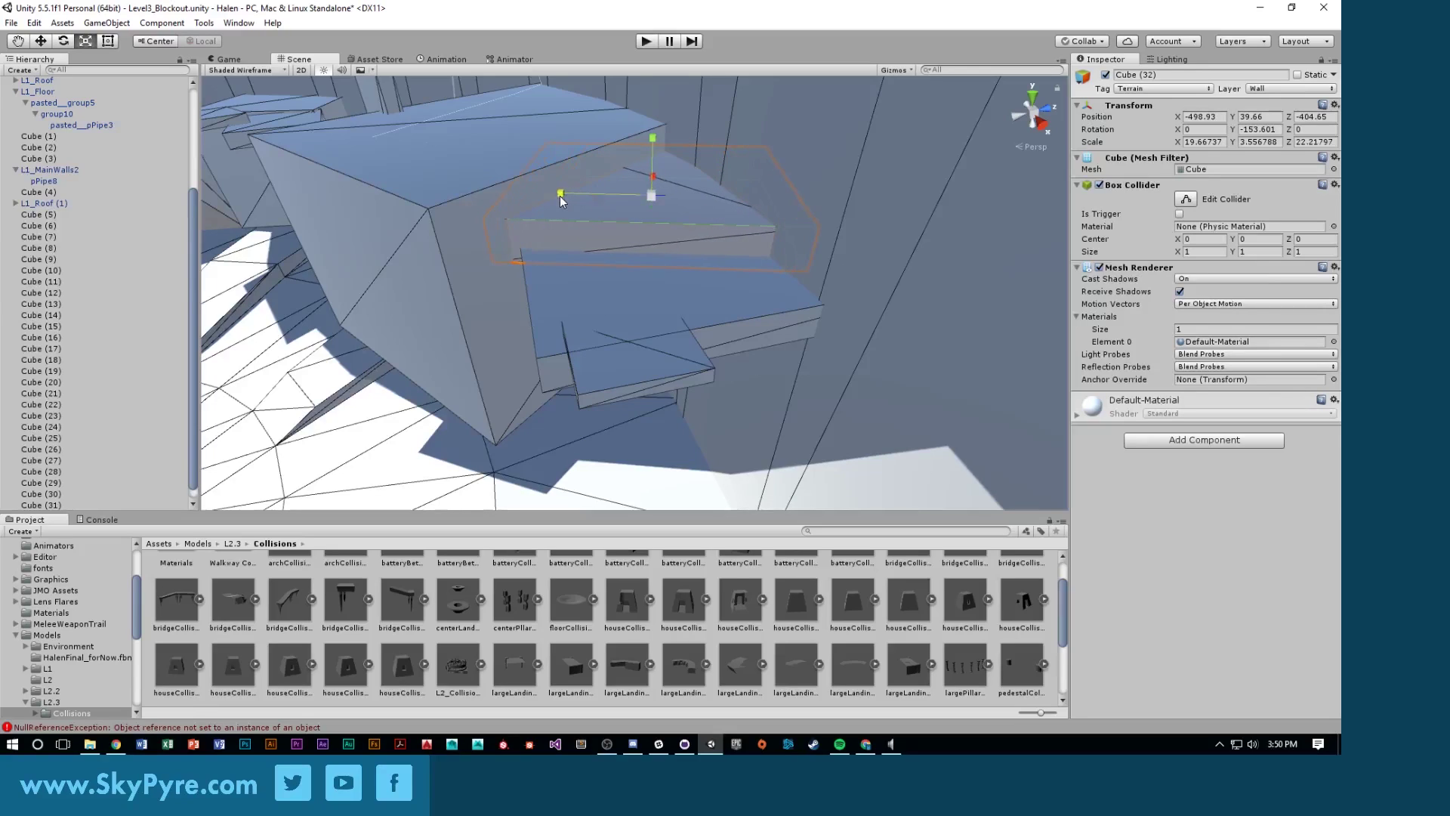
{"action": "left_click_drag", "start_coordinate": [560, 196], "coordinate": [574, 196]}
{"action": "right_click_drag", "start_coordinate": [573, 196], "coordinate": [595, 248]}
{"action": "left_click", "coordinate": [652, 179]}
Duplicate the pair of white slabs near the dark red wall and move the copies across the arena toward the far wall
{"action": "left_click", "coordinate": [400, 402]}
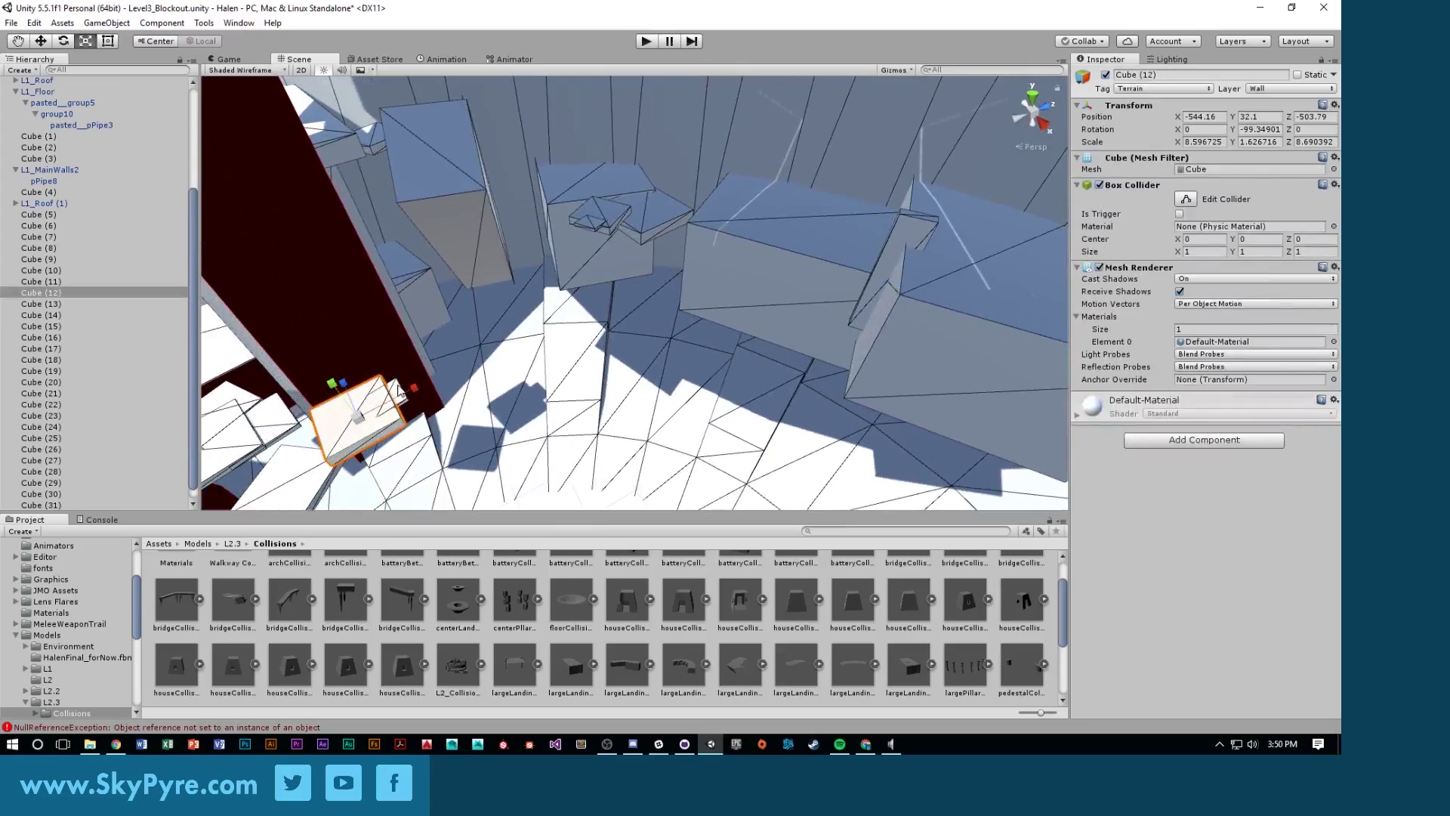
{"action": "left_click", "coordinate": [398, 390], "text": "shift"}
{"action": "key", "text": "ctrl+d"}
{"action": "left_click_drag", "start_coordinate": [376, 413], "coordinate": [944, 417]}
{"action": "right_click_drag", "start_coordinate": [620, 306], "coordinate": [578, 169]}
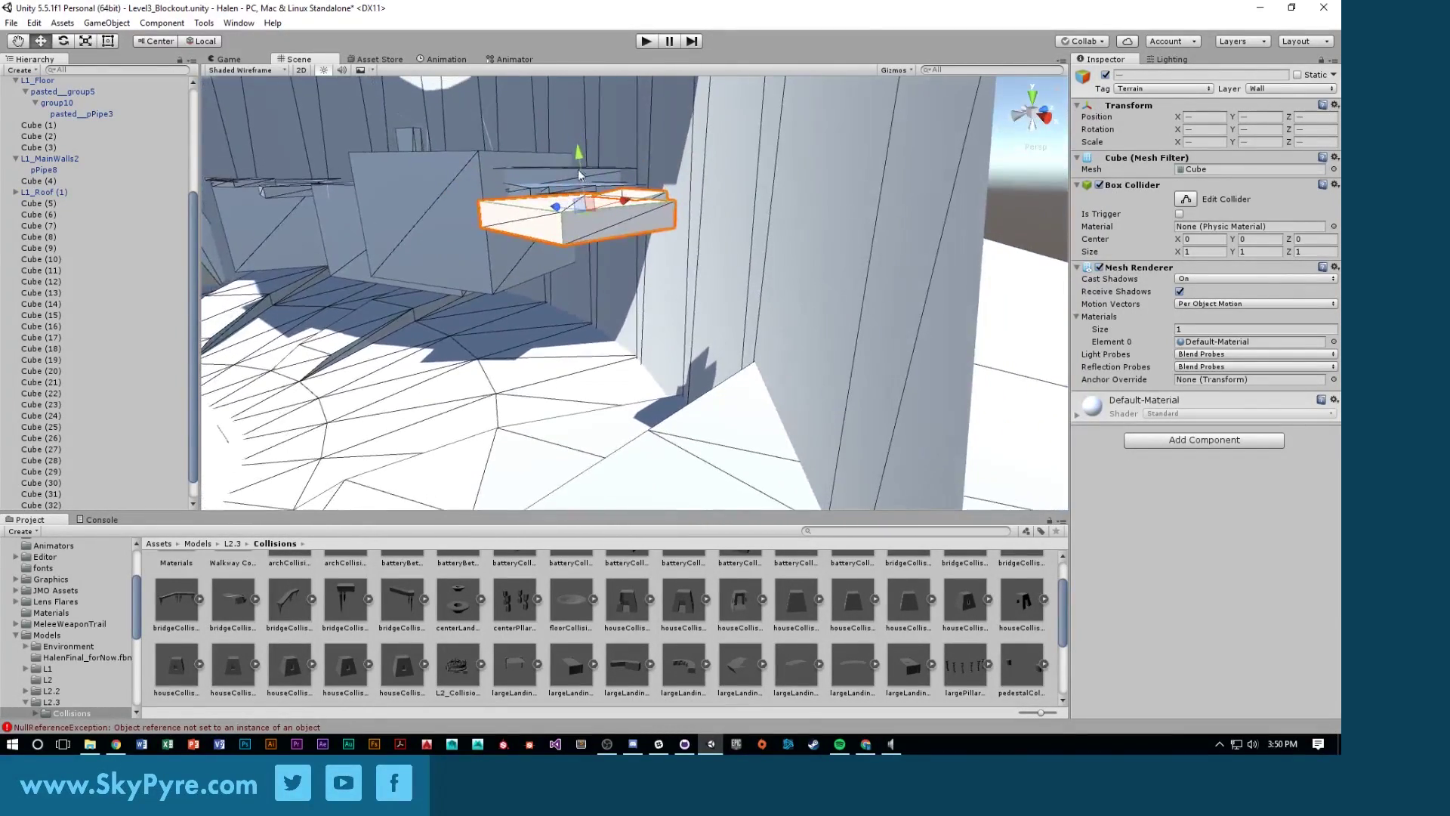
{"action": "left_click_drag", "start_coordinate": [578, 169], "coordinate": [581, 233]}
Rotate the copied white slabs to follow the wall and position them above the near end of the curved ledge
{"action": "right_click_drag", "start_coordinate": [581, 234], "coordinate": [837, 224]}
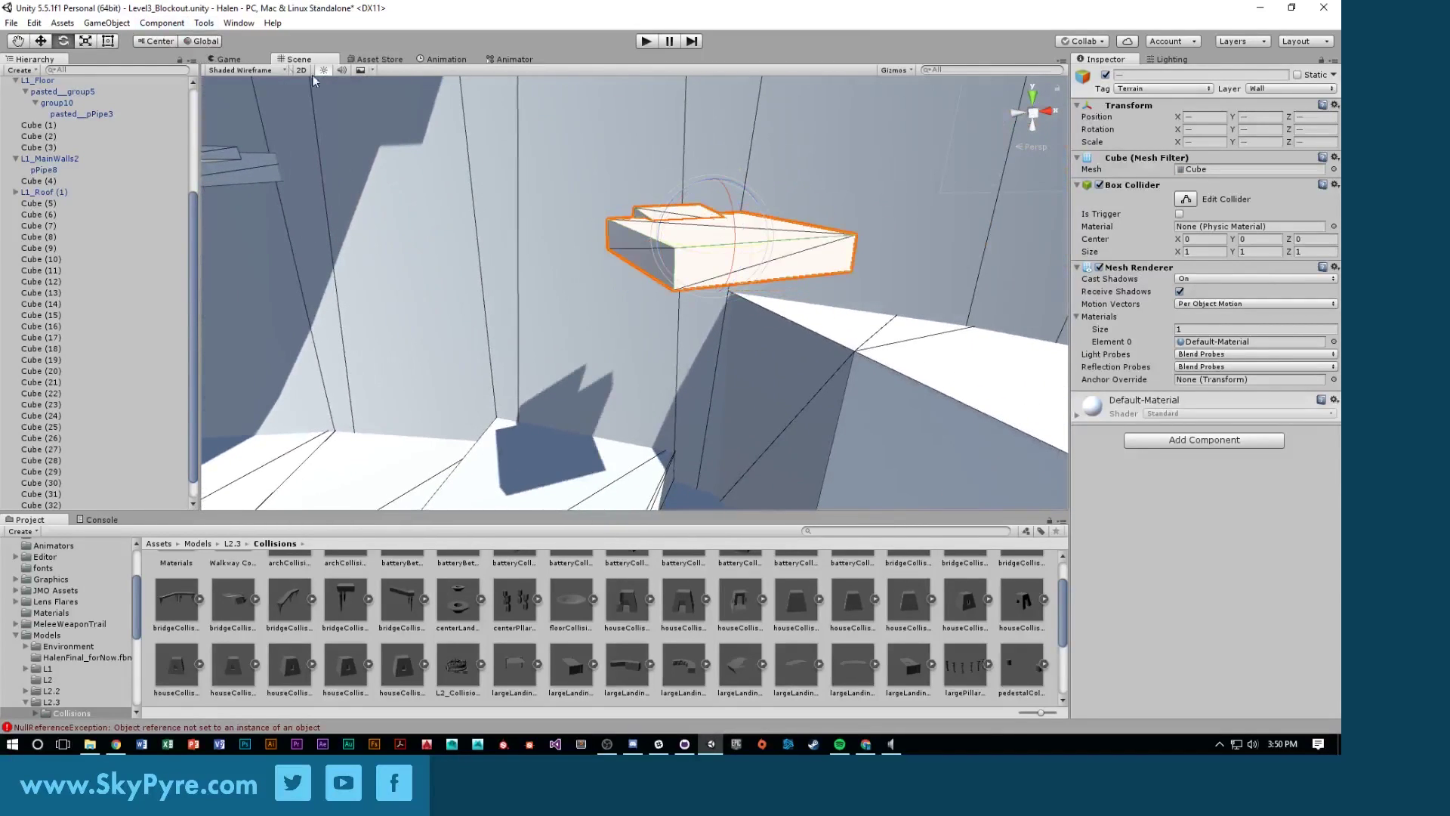
{"action": "left_click_drag", "start_coordinate": [702, 257], "coordinate": [504, 266], "text": "alt"}
{"action": "right_click_drag", "start_coordinate": [504, 266], "coordinate": [872, 266]}
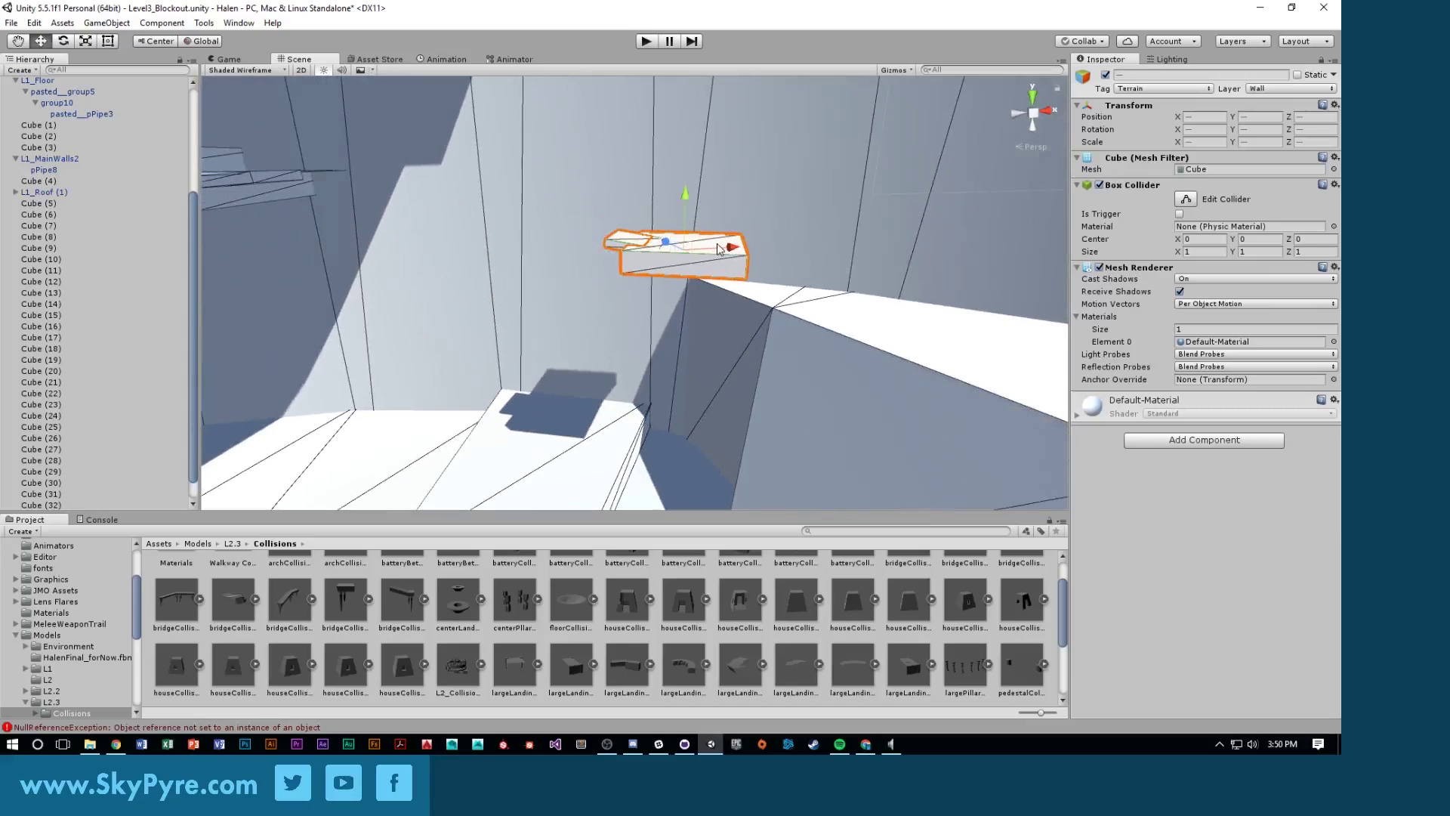
{"action": "left_click_drag", "start_coordinate": [719, 249], "coordinate": [350, 262], "text": "alt"}
Shift the slab stretched to about 51.2 long along the curved ledge and thicken it to about 2.6
{"action": "left_click", "coordinate": [694, 272]}
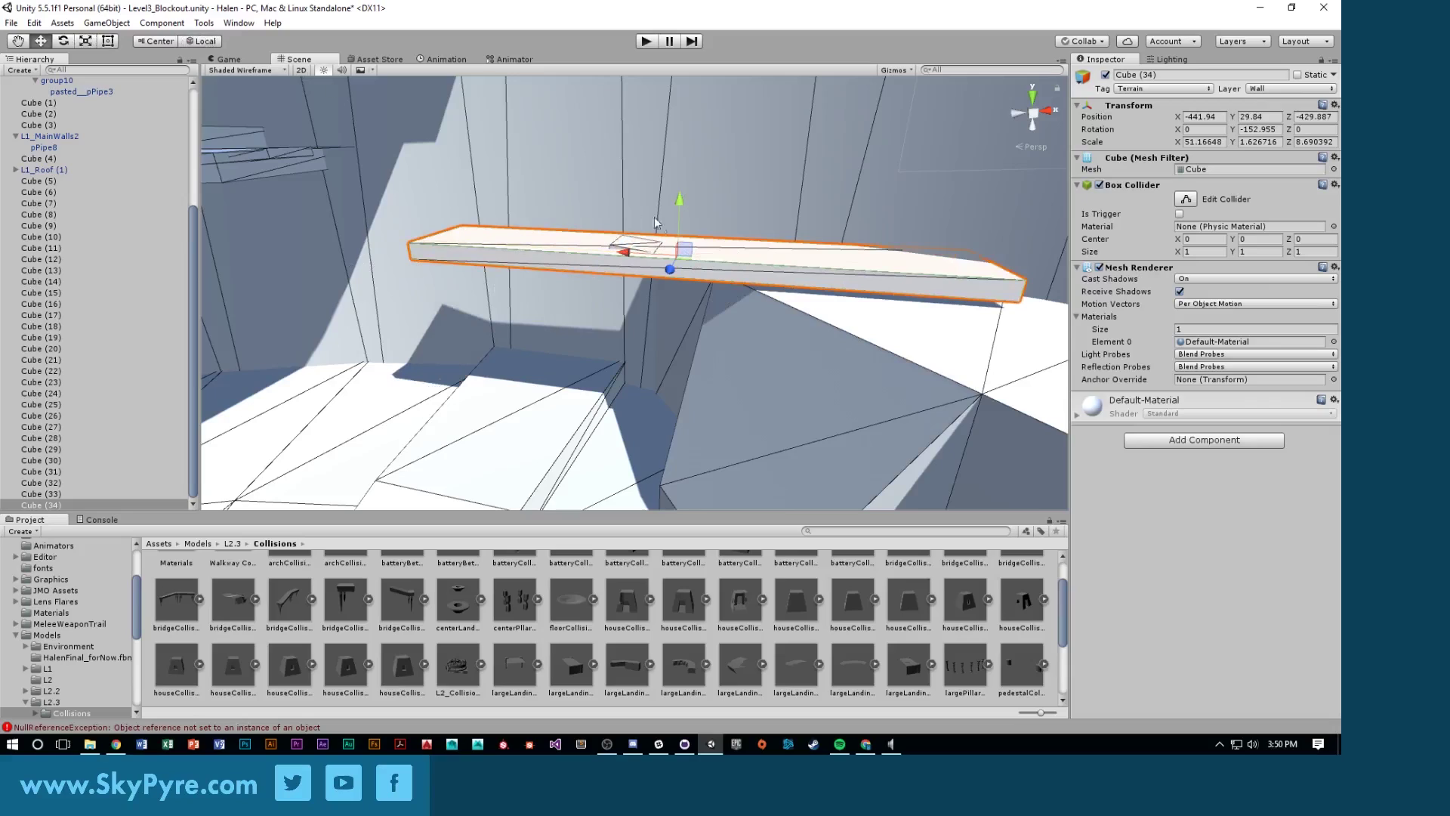
{"action": "left_click_drag", "start_coordinate": [630, 257], "coordinate": [864, 307]}
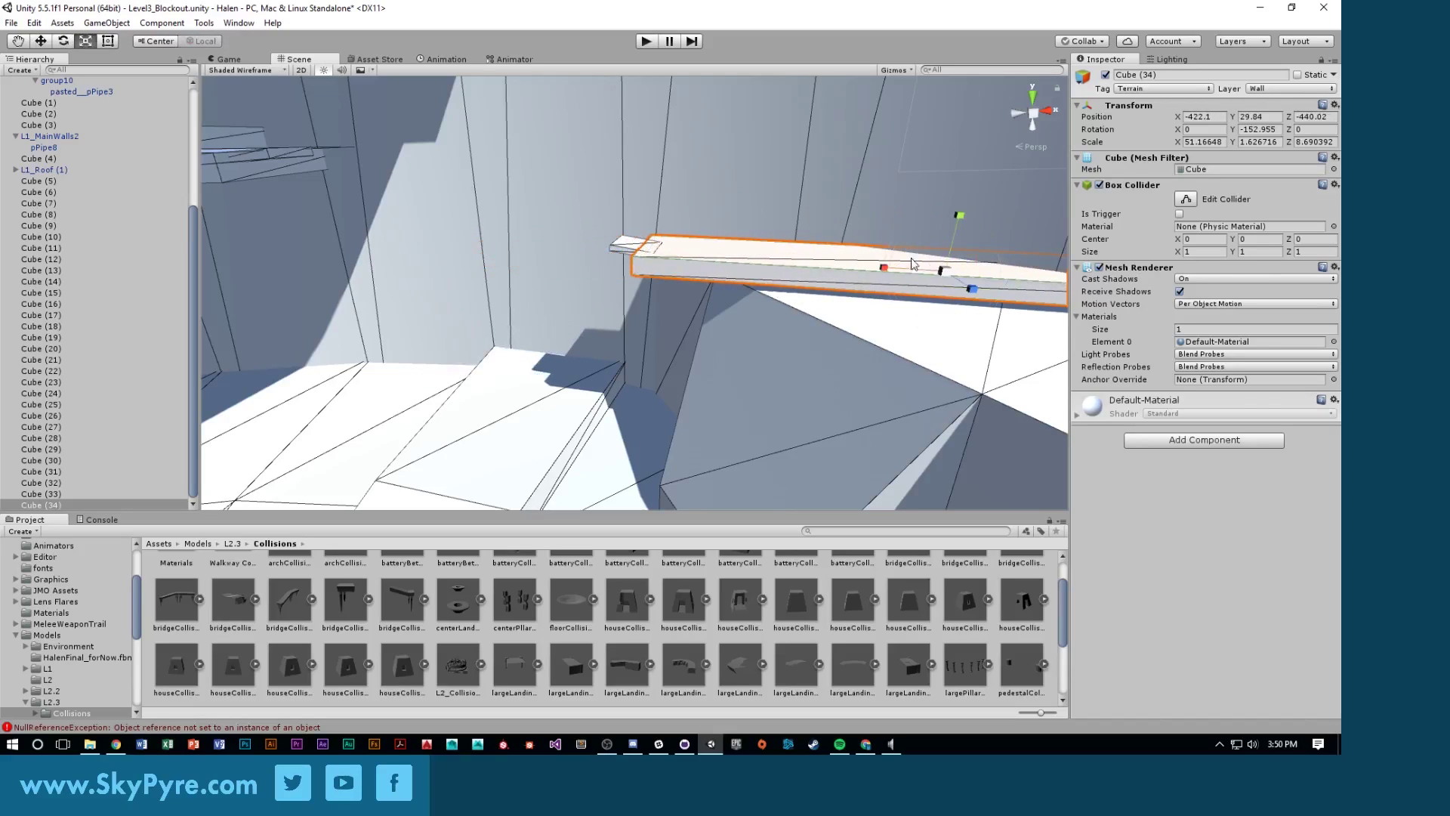
{"action": "mouse_move", "coordinate": [961, 217]}
{"action": "left_mouse_down"}
{"action": "mouse_move", "coordinate": [967, 183]}
{"action": "mouse_move", "coordinate": [957, 218]}
{"action": "left_mouse_up"}
{"action": "key", "text": "w"}
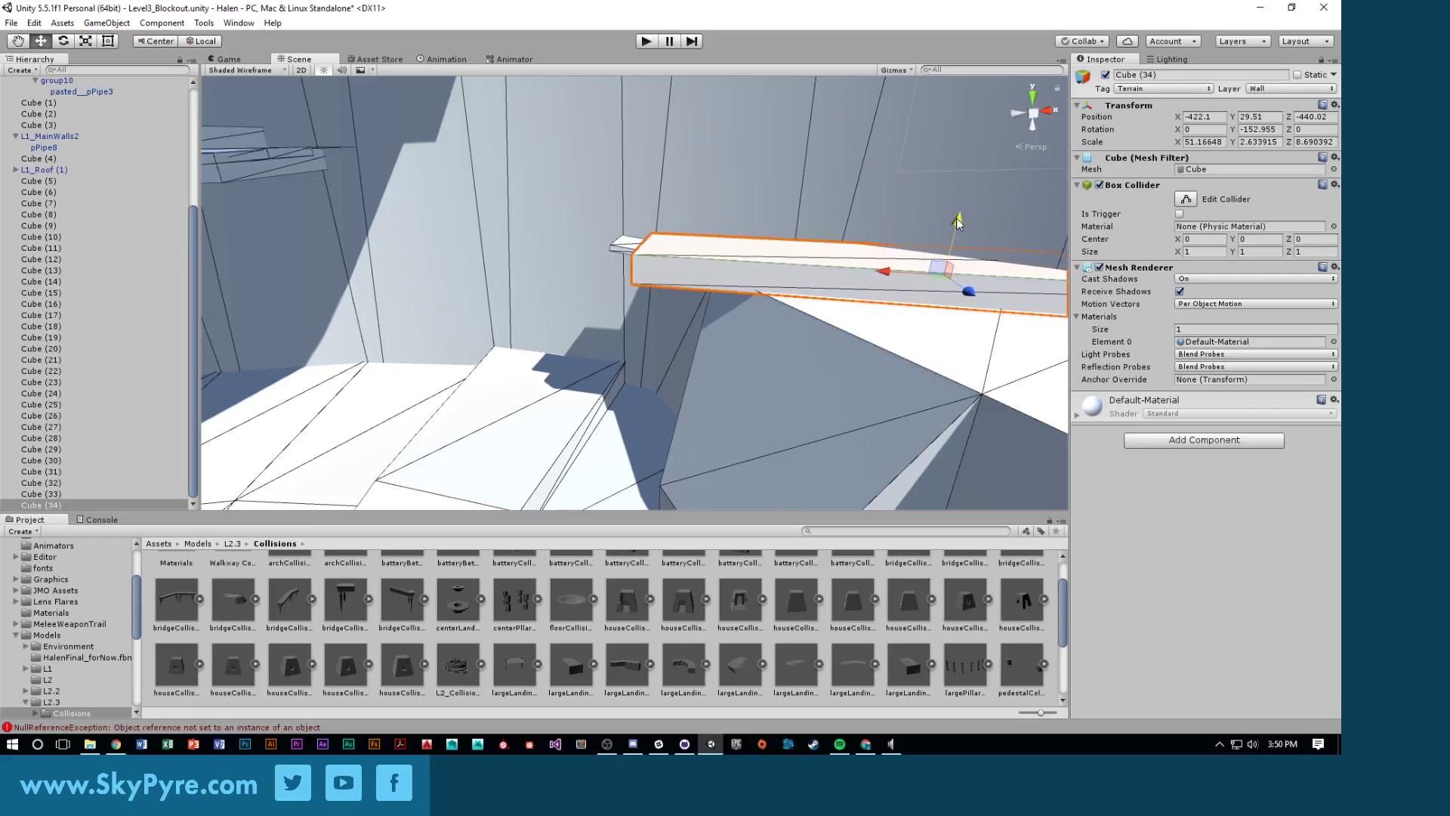
Lower the long slab to a Y position of 29.28 and adjust its width over the end of the curved ledge
{"action": "left_click_drag", "start_coordinate": [804, 240], "coordinate": [793, 242], "text": "alt"}
{"action": "key", "text": "w"}
{"action": "right_click_drag", "start_coordinate": [794, 242], "coordinate": [883, 215]}
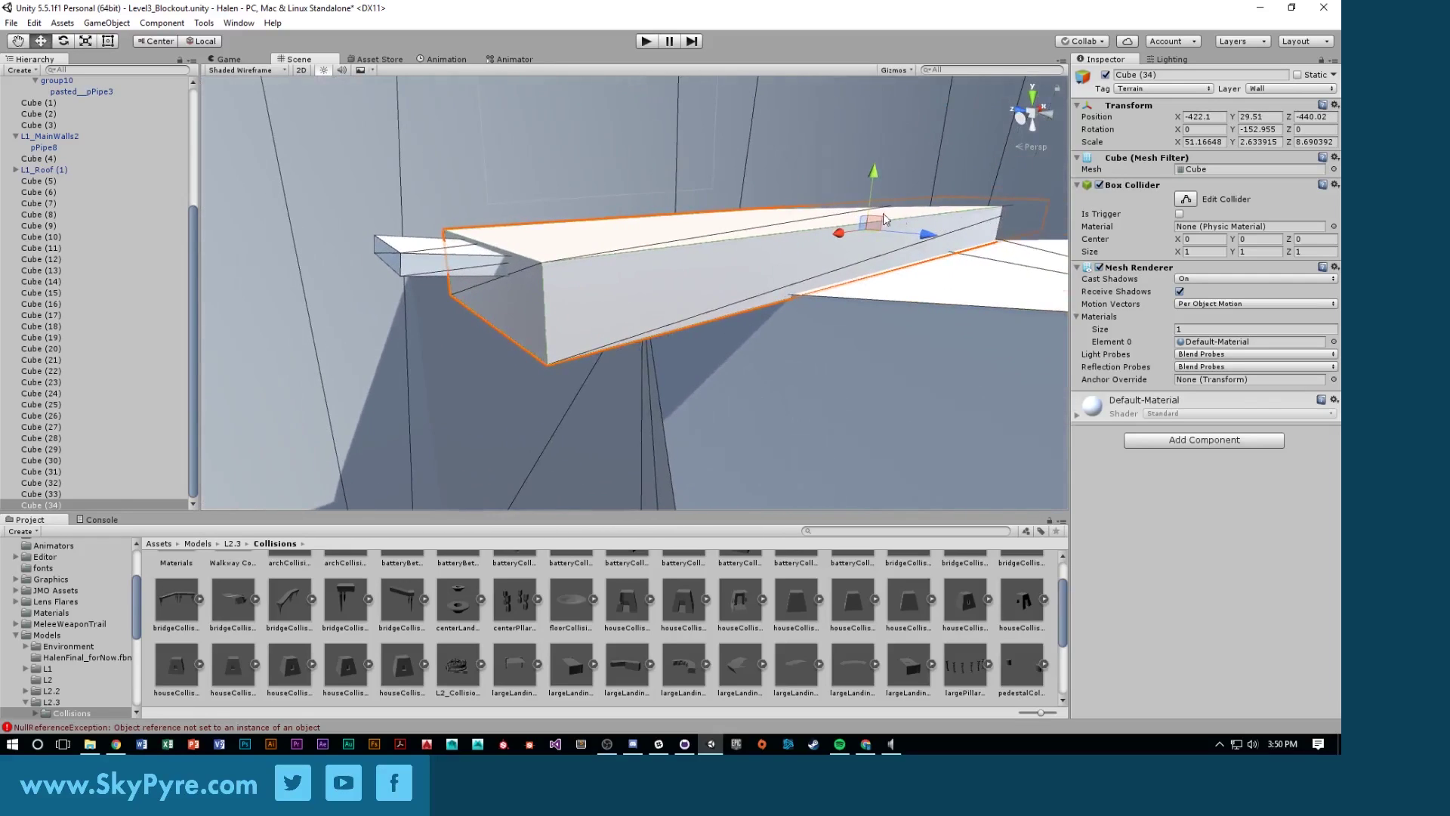
{"action": "left_click_drag", "start_coordinate": [882, 172], "coordinate": [755, 241]}
{"action": "key", "text": "s"}
{"action": "right_click_drag", "start_coordinate": [755, 241], "coordinate": [1020, 227]}
{"action": "key", "text": "a"}
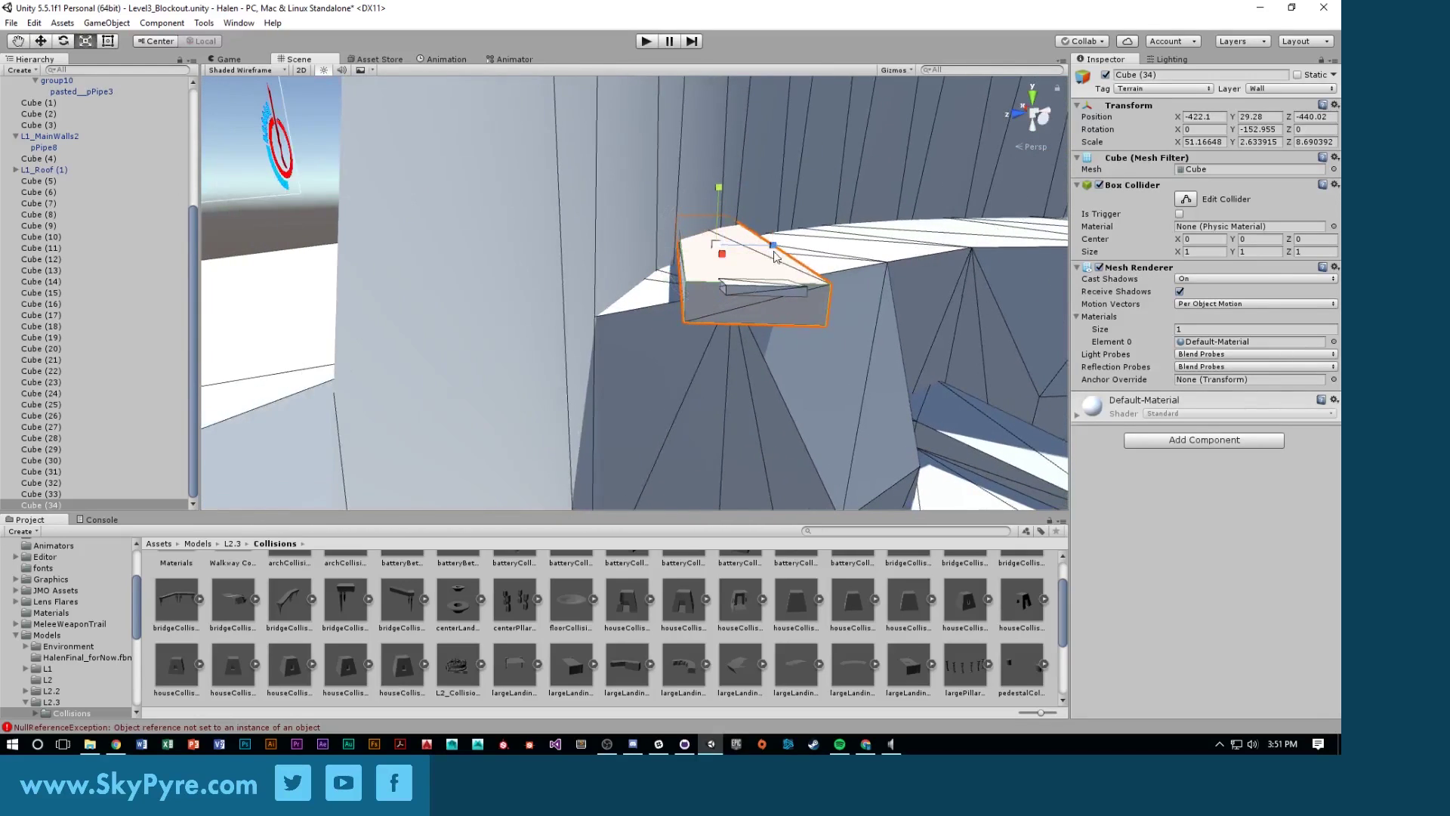
{"action": "left_click_drag", "start_coordinate": [778, 251], "coordinate": [688, 238]}
{"action": "left_click", "coordinate": [688, 235]}
{"action": "right_click_drag", "start_coordinate": [688, 234], "coordinate": [295, 278]}
{"action": "left_click_drag", "start_coordinate": [295, 278], "coordinate": [355, 278], "text": "alt"}
Start play mode and play-test running and double-jumping across the arena toward the new wall slabs
{"action": "left_click", "coordinate": [648, 42]}
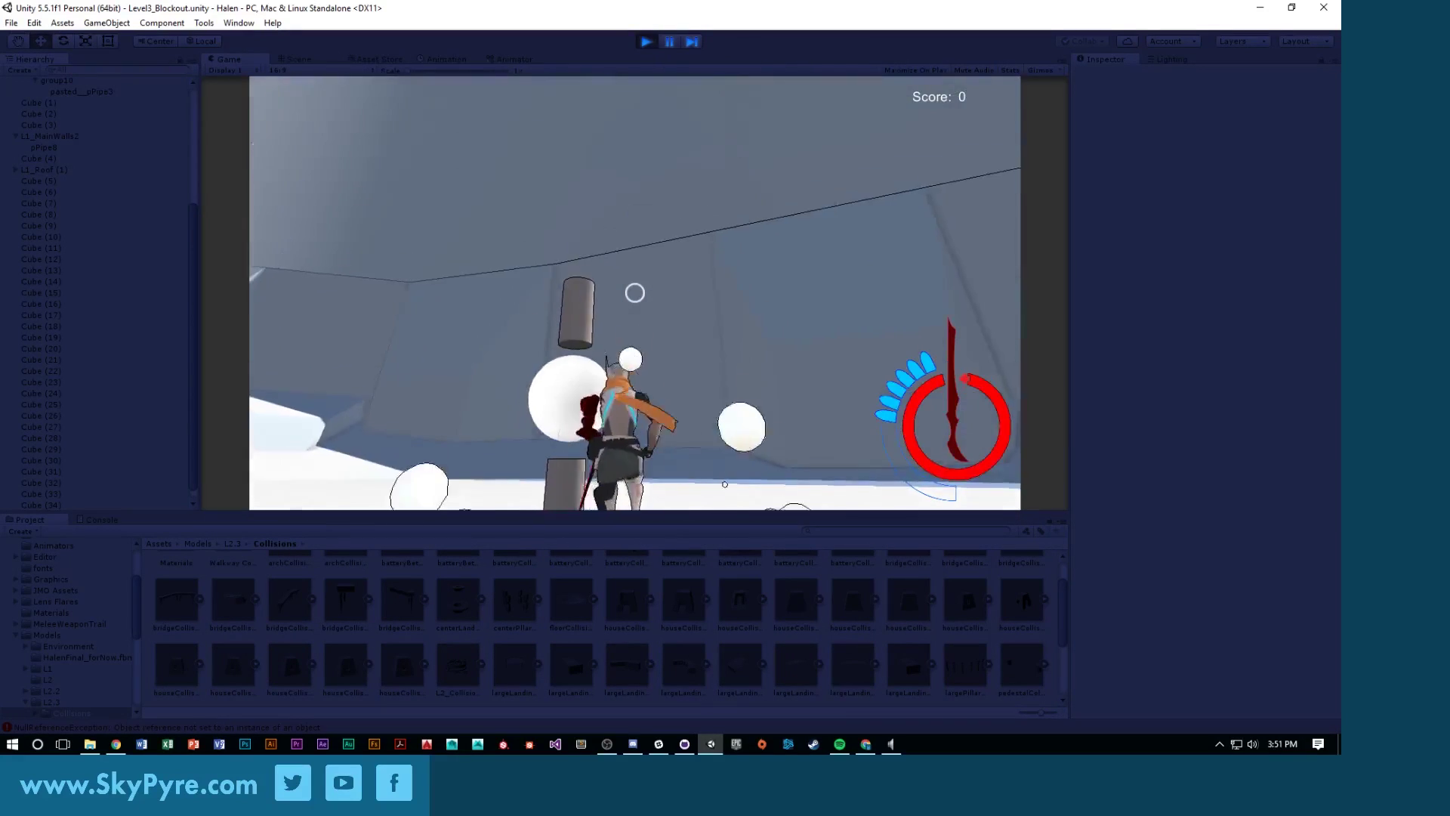
{"action": "key", "text": "space"}
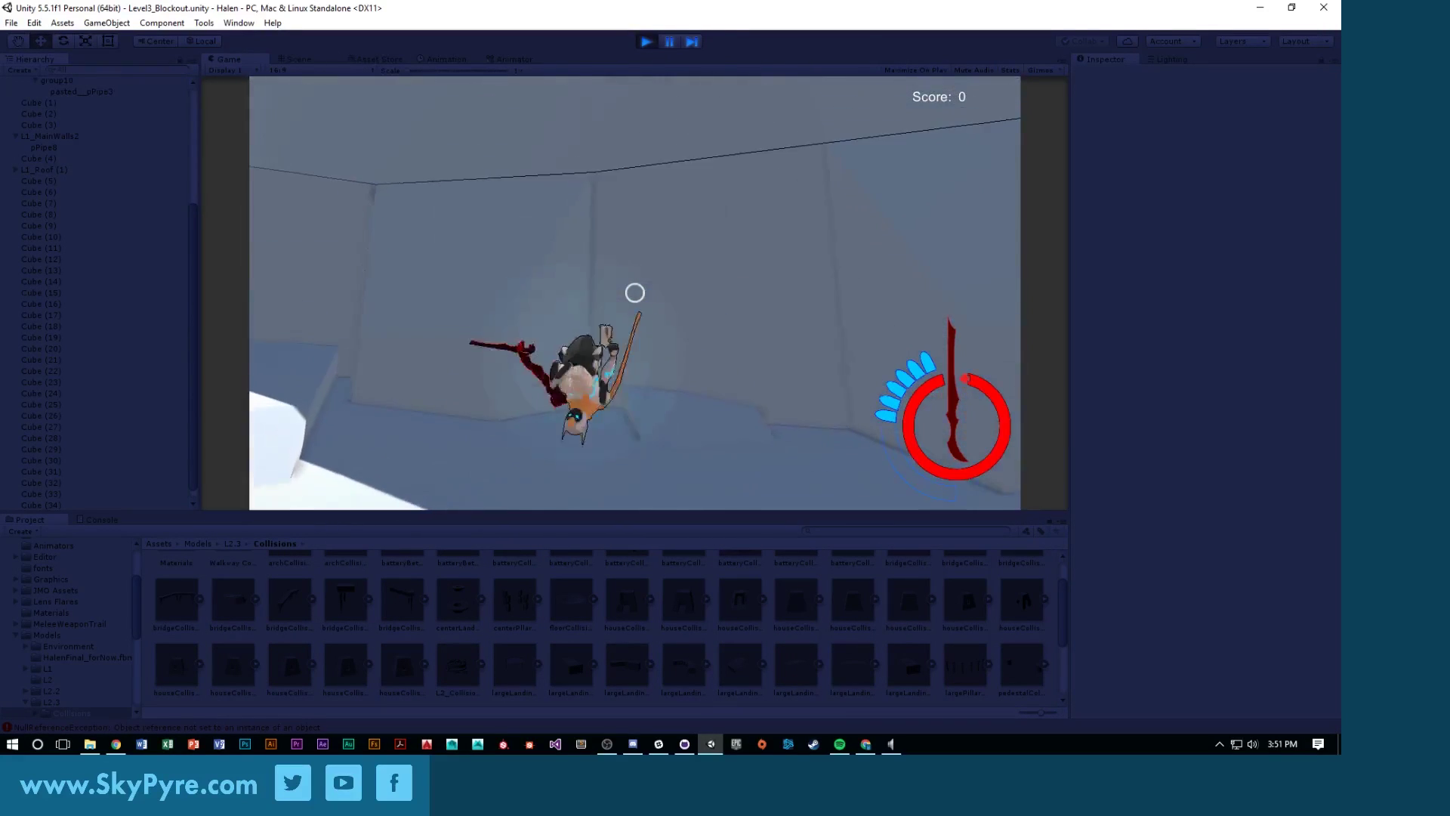
{"action": "key", "text": "space"}
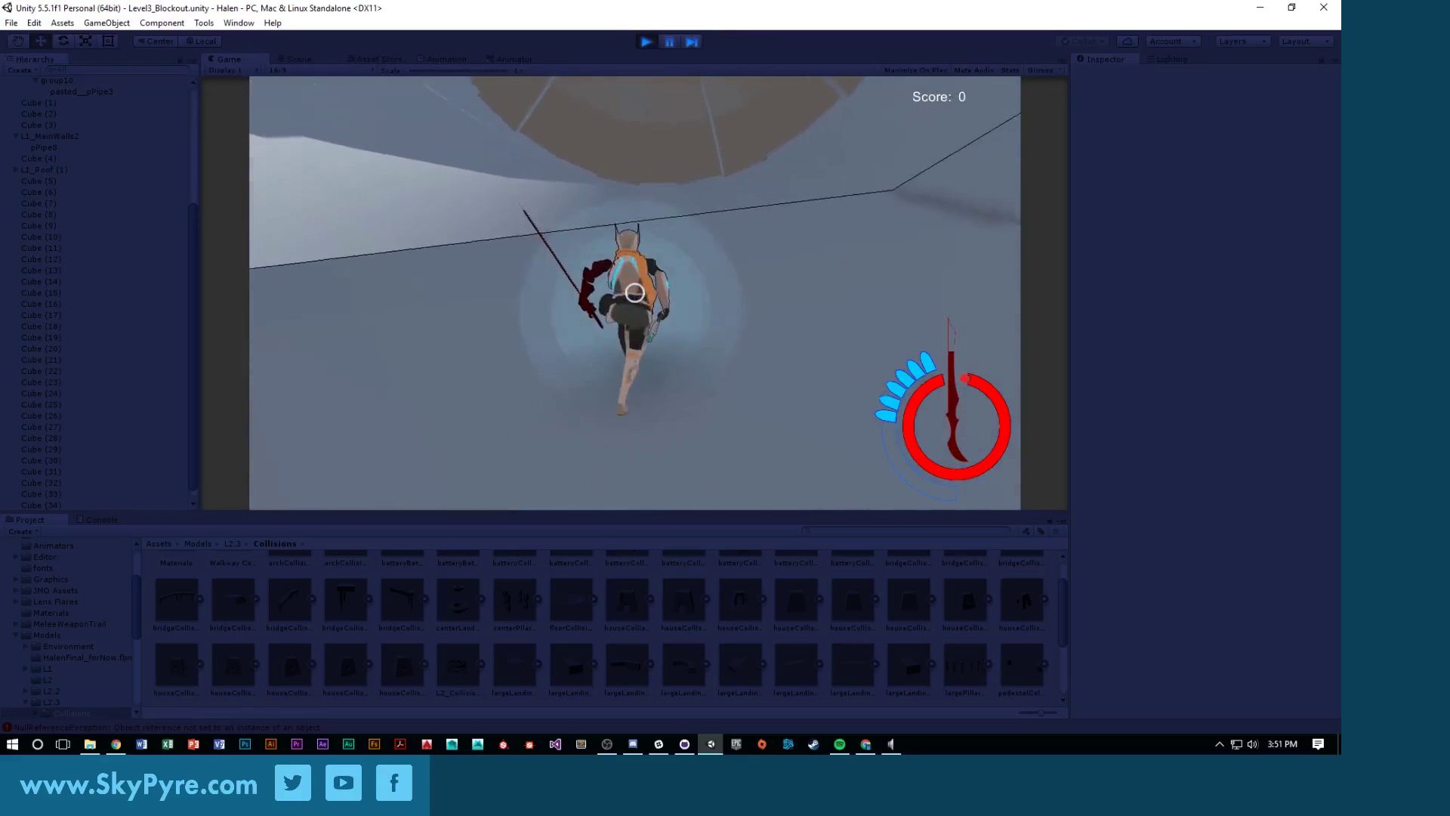
{"action": "key", "text": "space"}
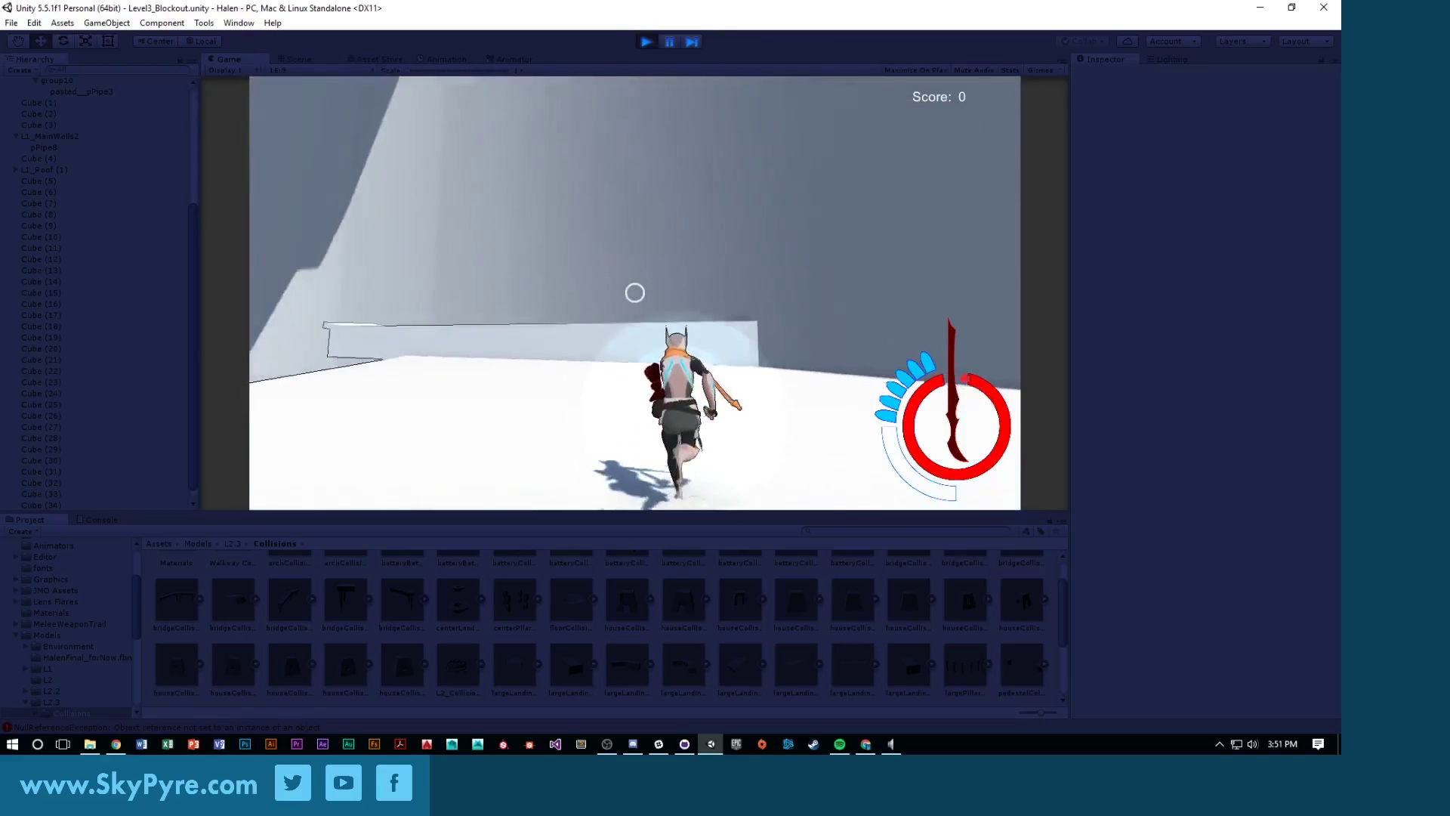
{"action": "key", "text": "space"}
{"action": "key", "text": "space"}
{"action": "key", "text": "space"}
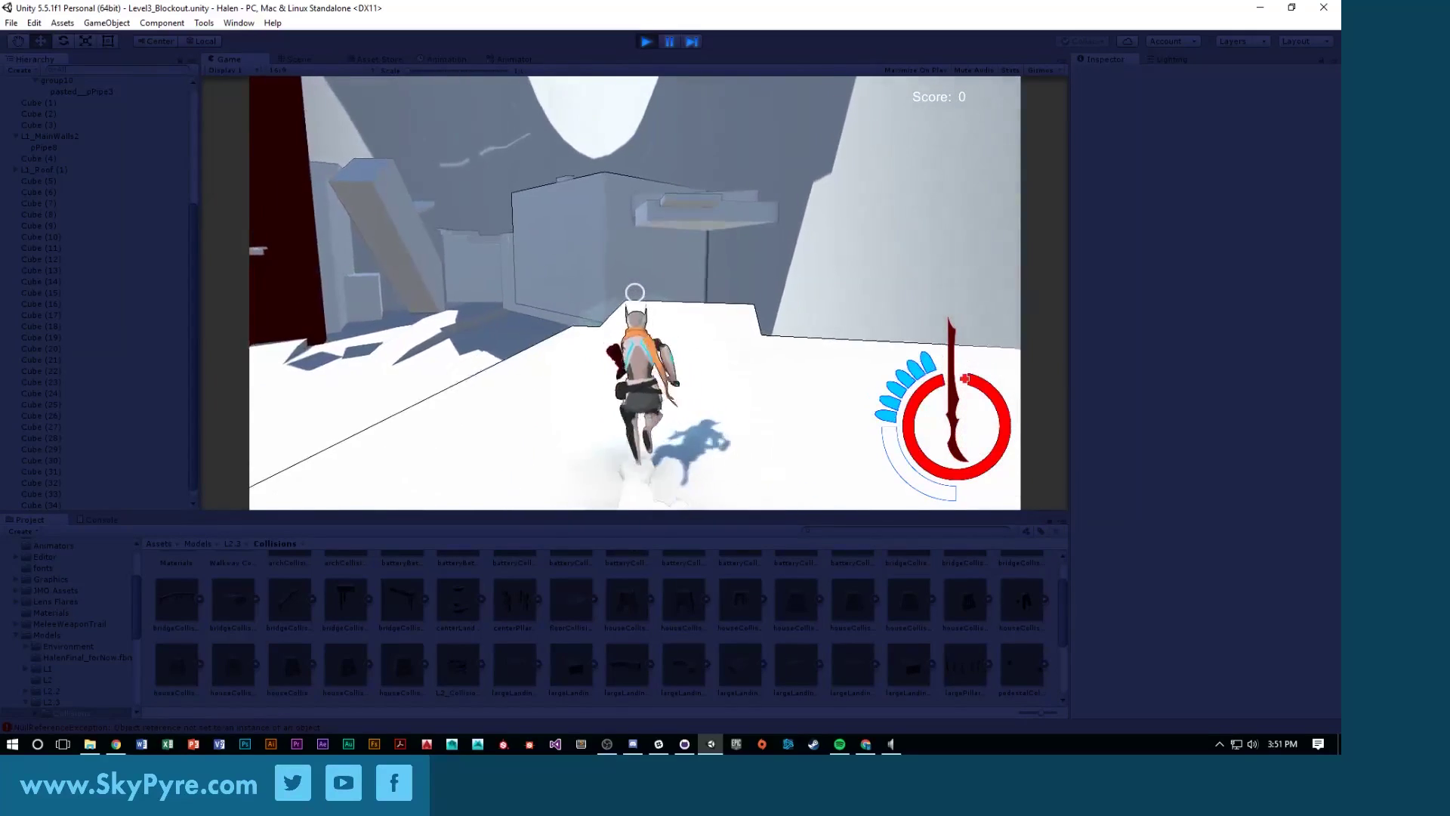
Play-test double-jumping up to the stacked wall slabs and leaping across toward the long slab on the curved ledge
{"action": "key", "text": "space"}
{"action": "key", "text": "space"}
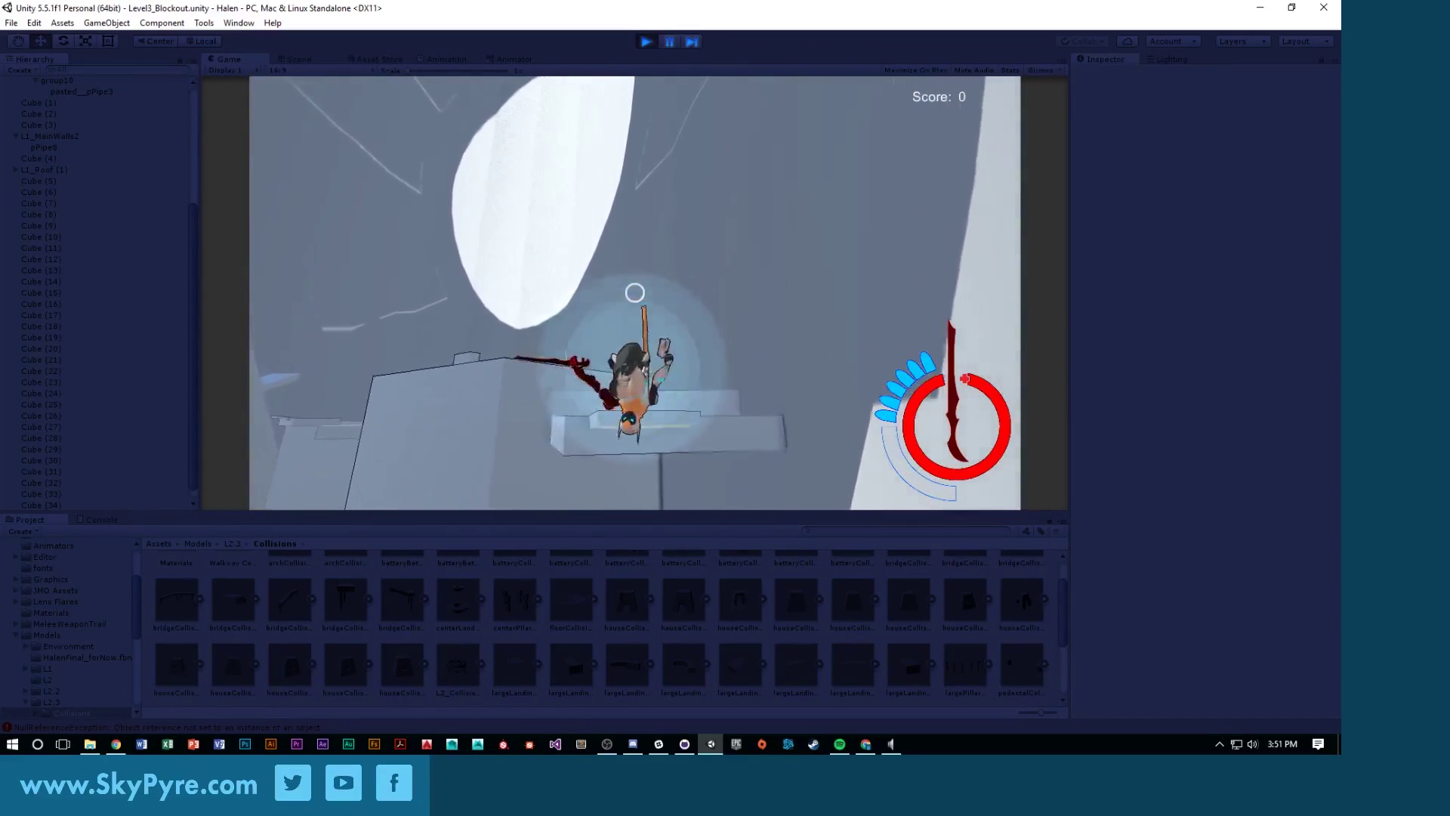
{"action": "left_click", "coordinate": [635, 292]}
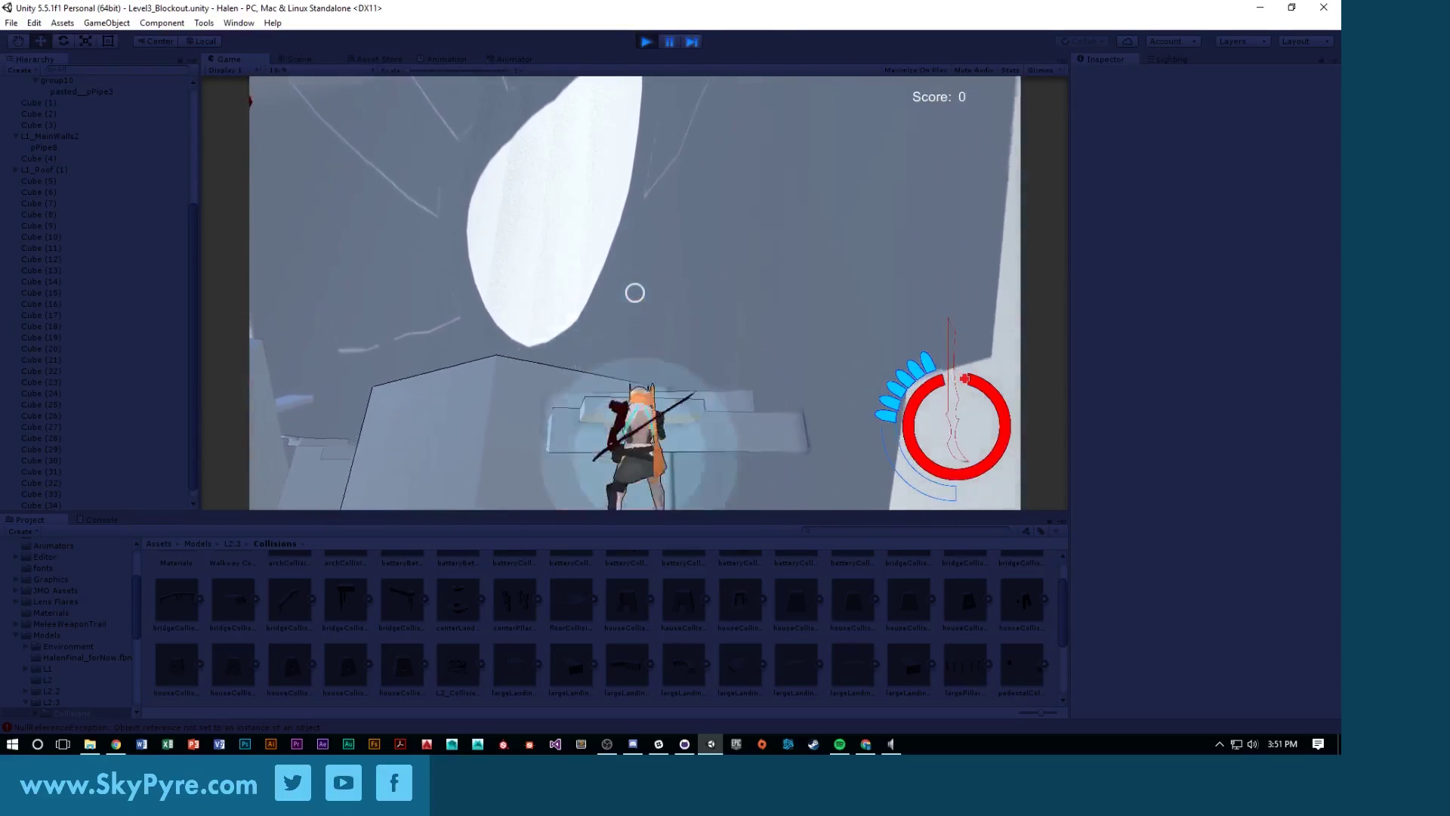
{"action": "key", "text": "space"}
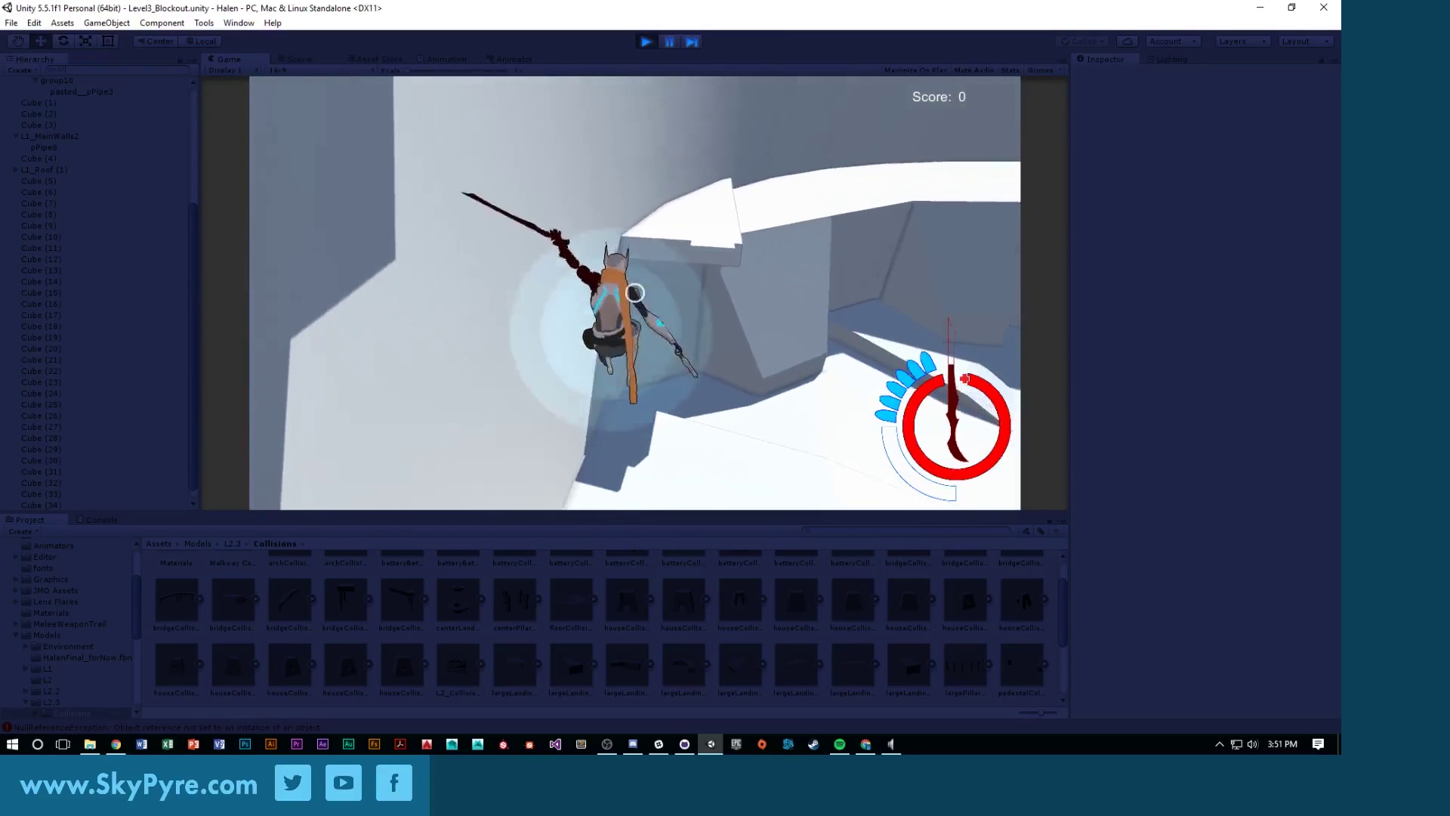
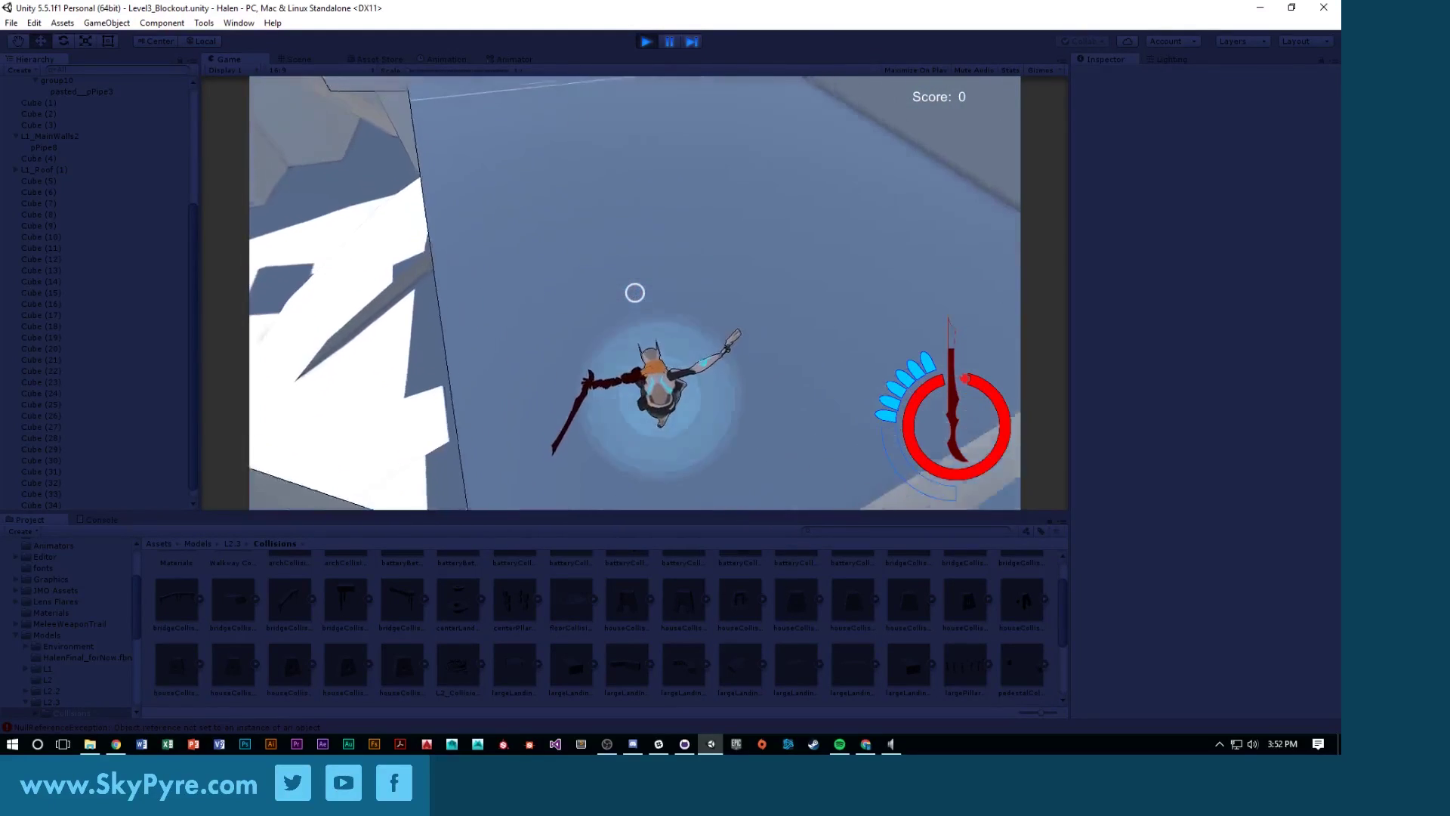
Stop play mode and return to the scene around the long slab on the curved ledge
{"action": "key", "text": "Escape"}
{"action": "left_click", "coordinate": [646, 38]}
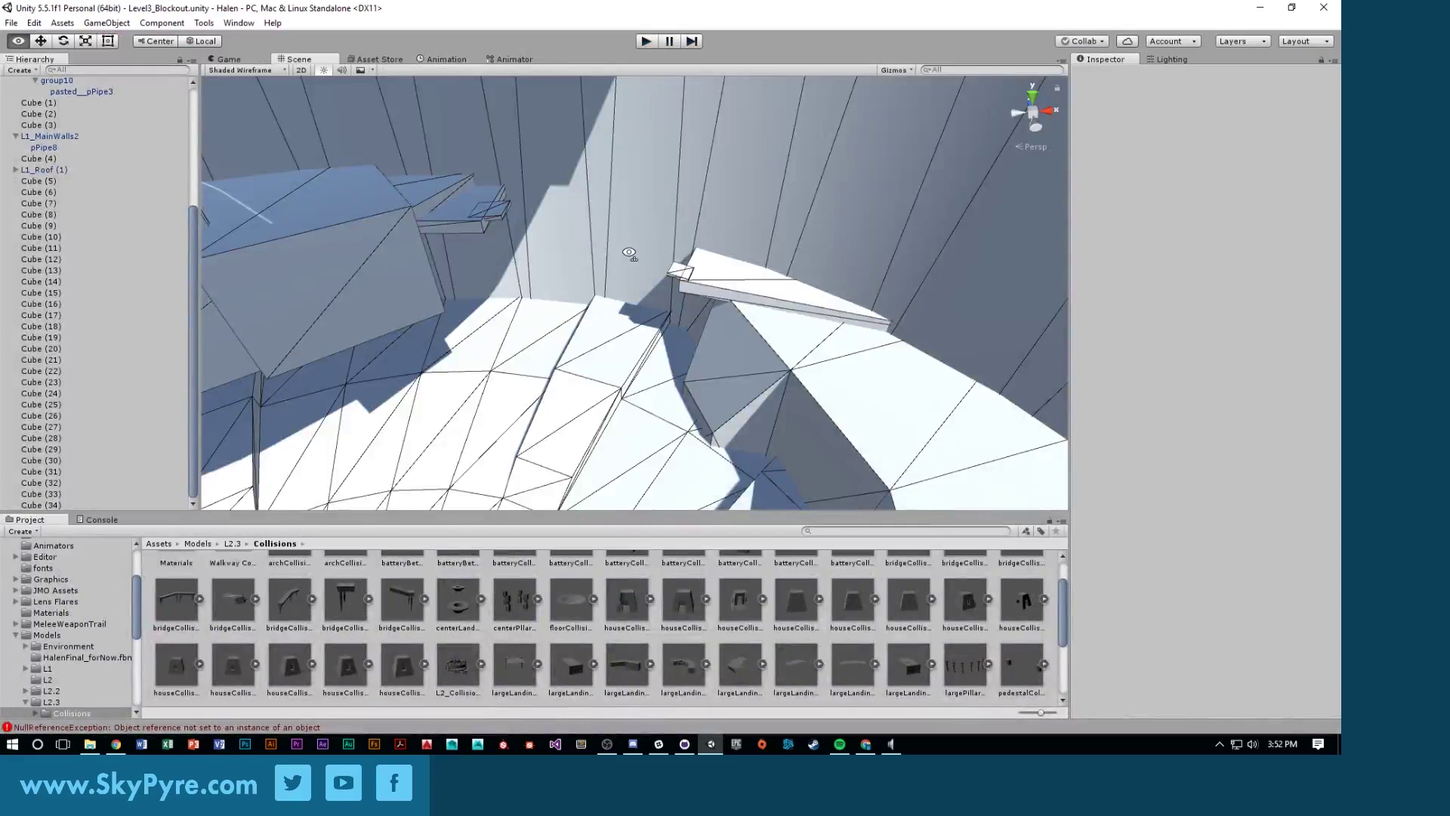
{"action": "right_click_drag", "start_coordinate": [629, 253], "coordinate": [654, 230]}
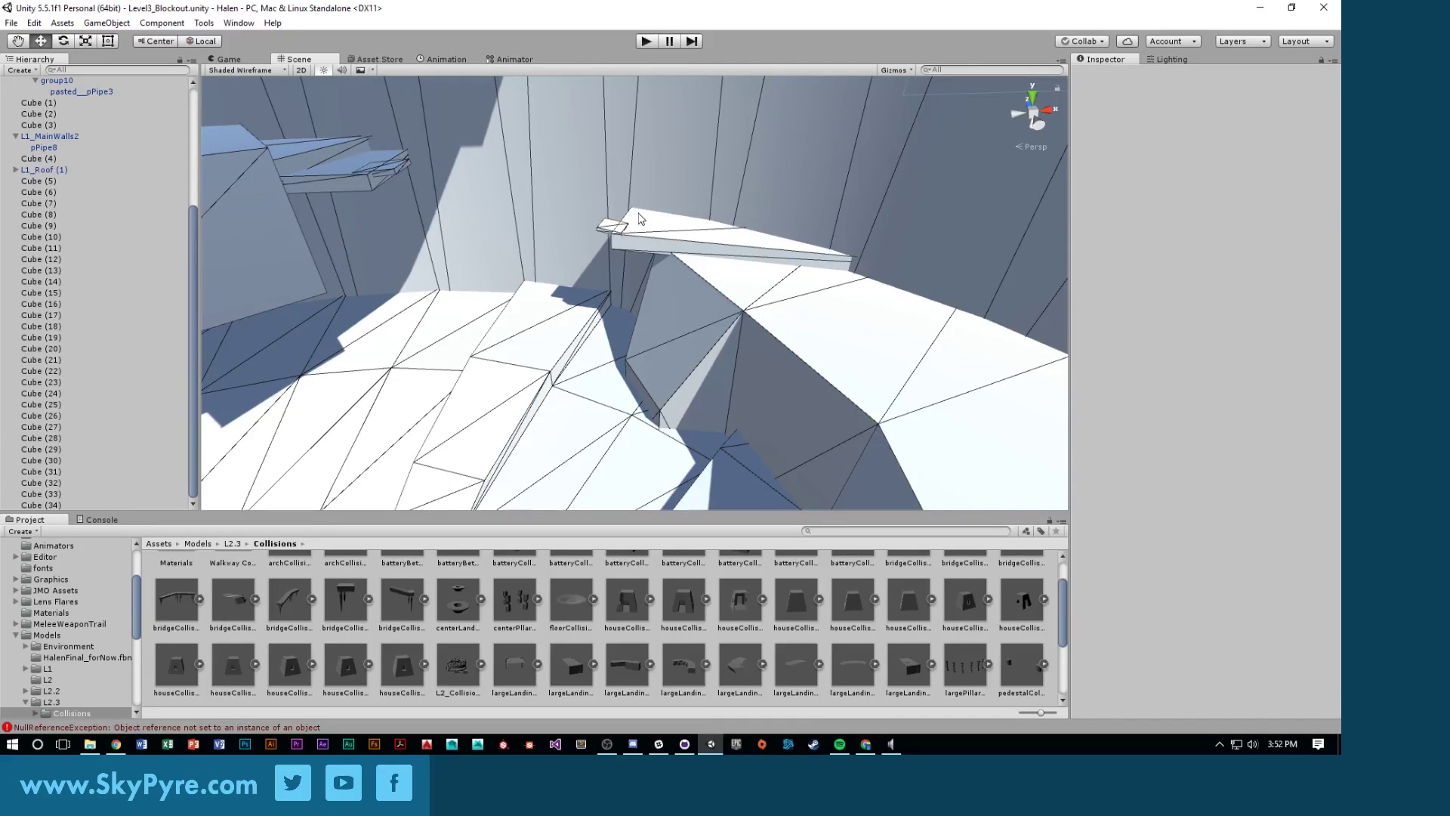
{"action": "right_click_drag", "start_coordinate": [577, 254], "coordinate": [226, 291]}
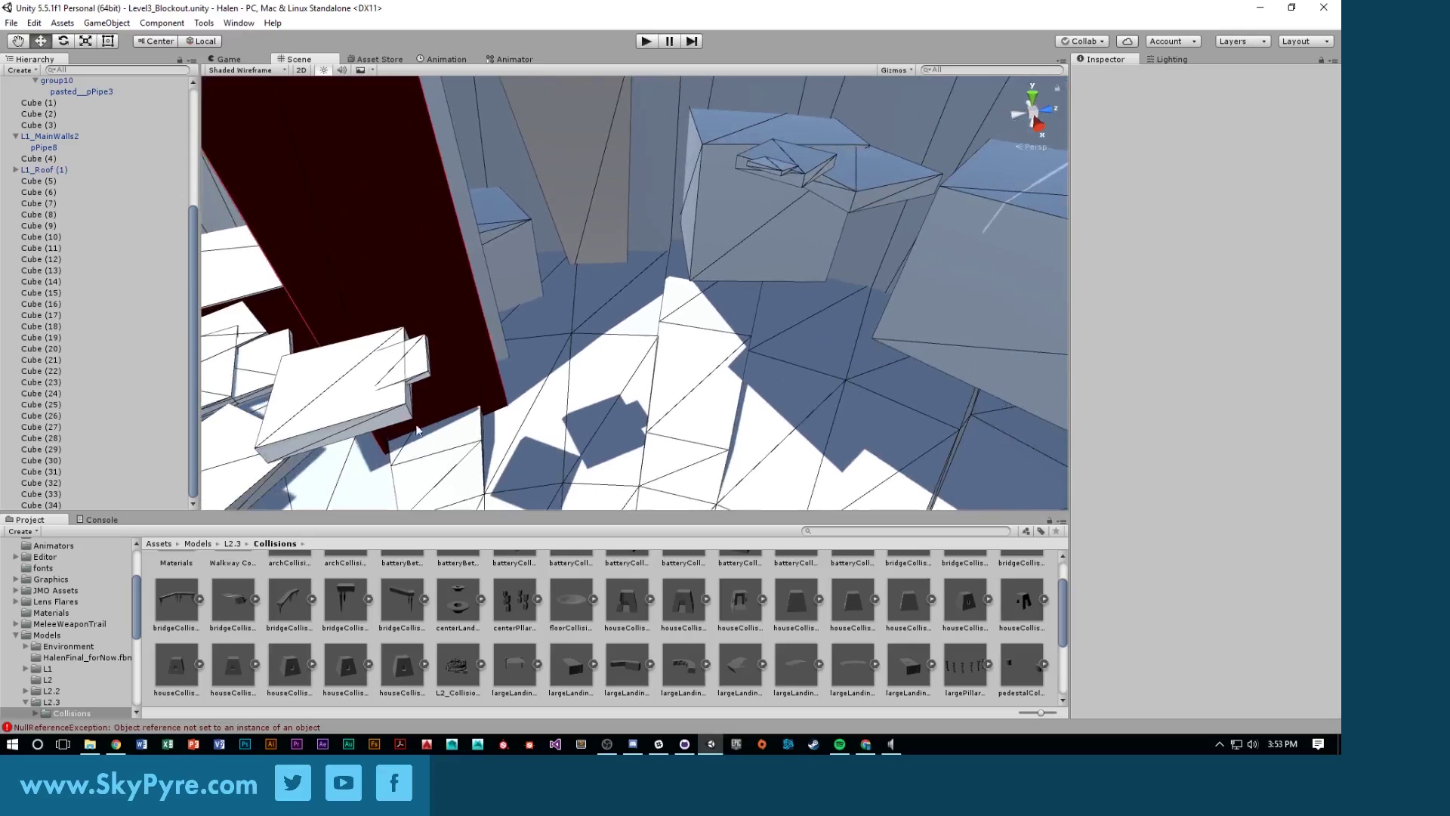
Duplicate an existing cube and place the copy on the curved ledge beside the dark red wall
{"action": "left_click", "coordinate": [422, 364]}
{"action": "left_click", "coordinate": [761, 163]}
{"action": "right_click_drag", "start_coordinate": [763, 177], "coordinate": [638, 259]}
{"action": "left_click", "coordinate": [699, 242]}
{"action": "key", "text": "w"}
{"action": "left_click", "coordinate": [674, 258]}
{"action": "key", "text": "ctrl+d"}
{"action": "left_click_drag", "start_coordinate": [681, 234], "coordinate": [355, 324]}
{"action": "right_click_drag", "start_coordinate": [529, 340], "coordinate": [882, 304]}
Stretch the new block to about 25.2 high, raise it to Y 52 and nudge it into the outer wall
{"action": "key", "text": "e"}
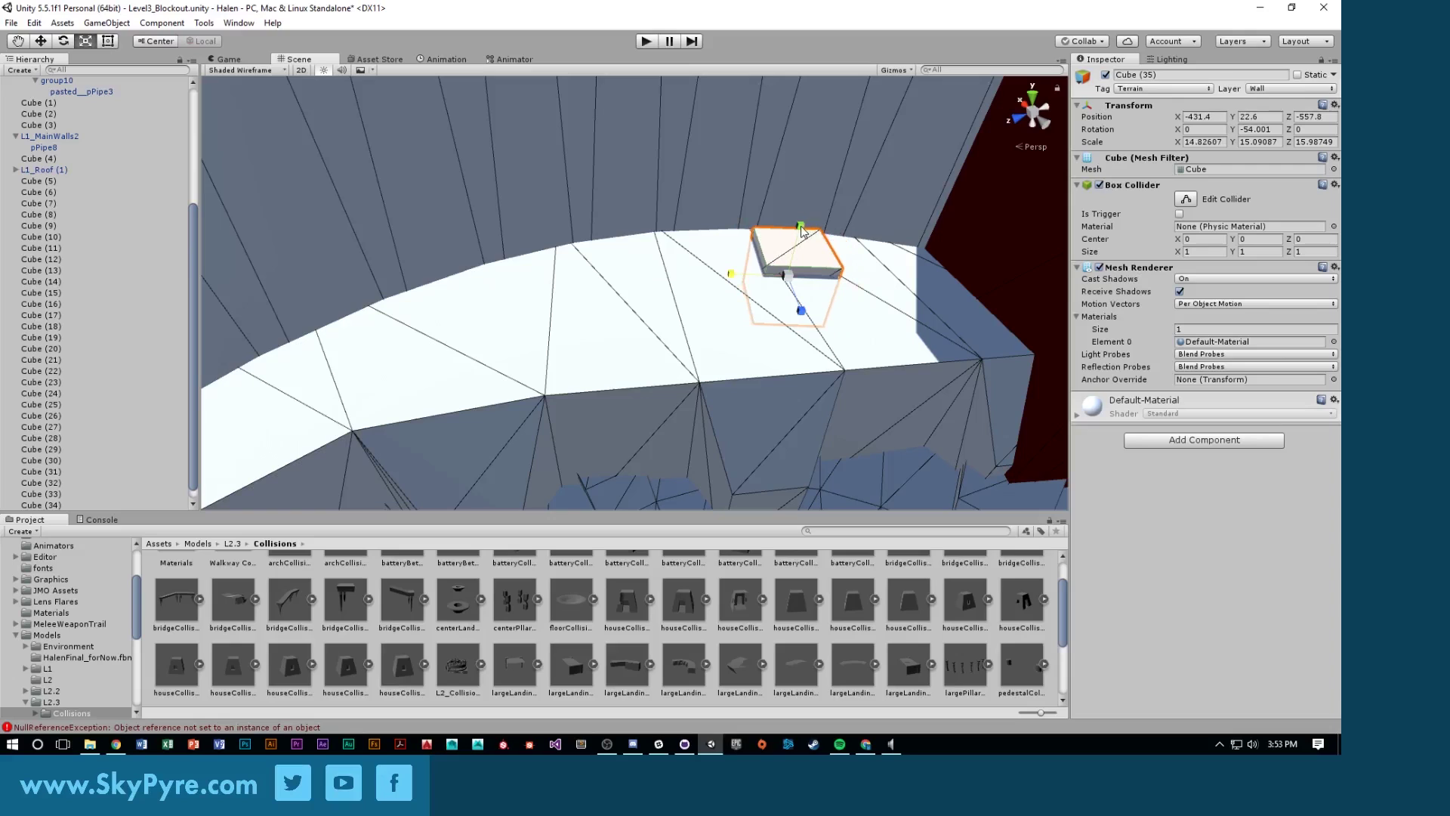
{"action": "left_click_drag", "start_coordinate": [807, 187], "coordinate": [807, 98]}
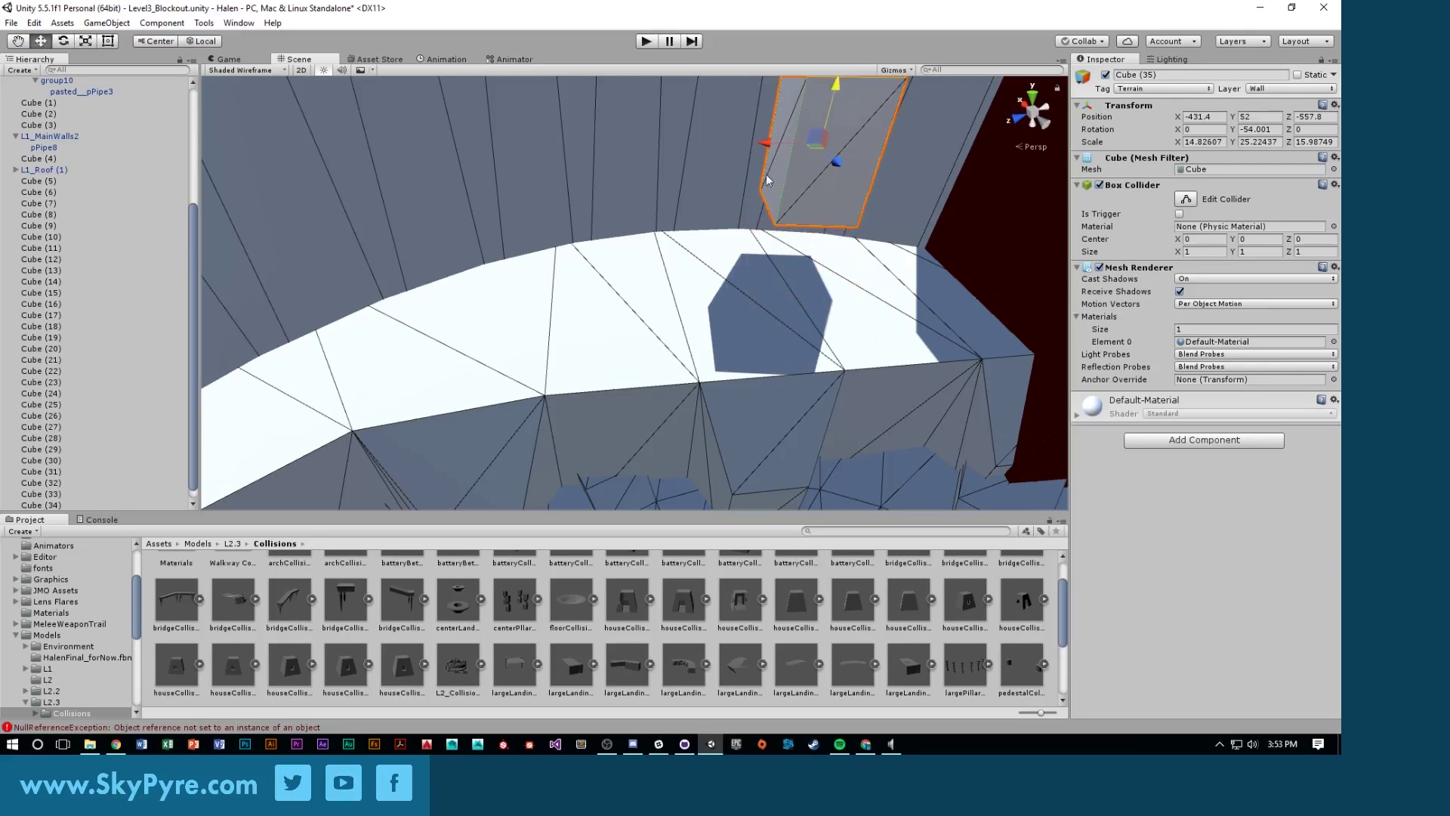
{"action": "right_click_drag", "start_coordinate": [807, 98], "coordinate": [728, 166]}
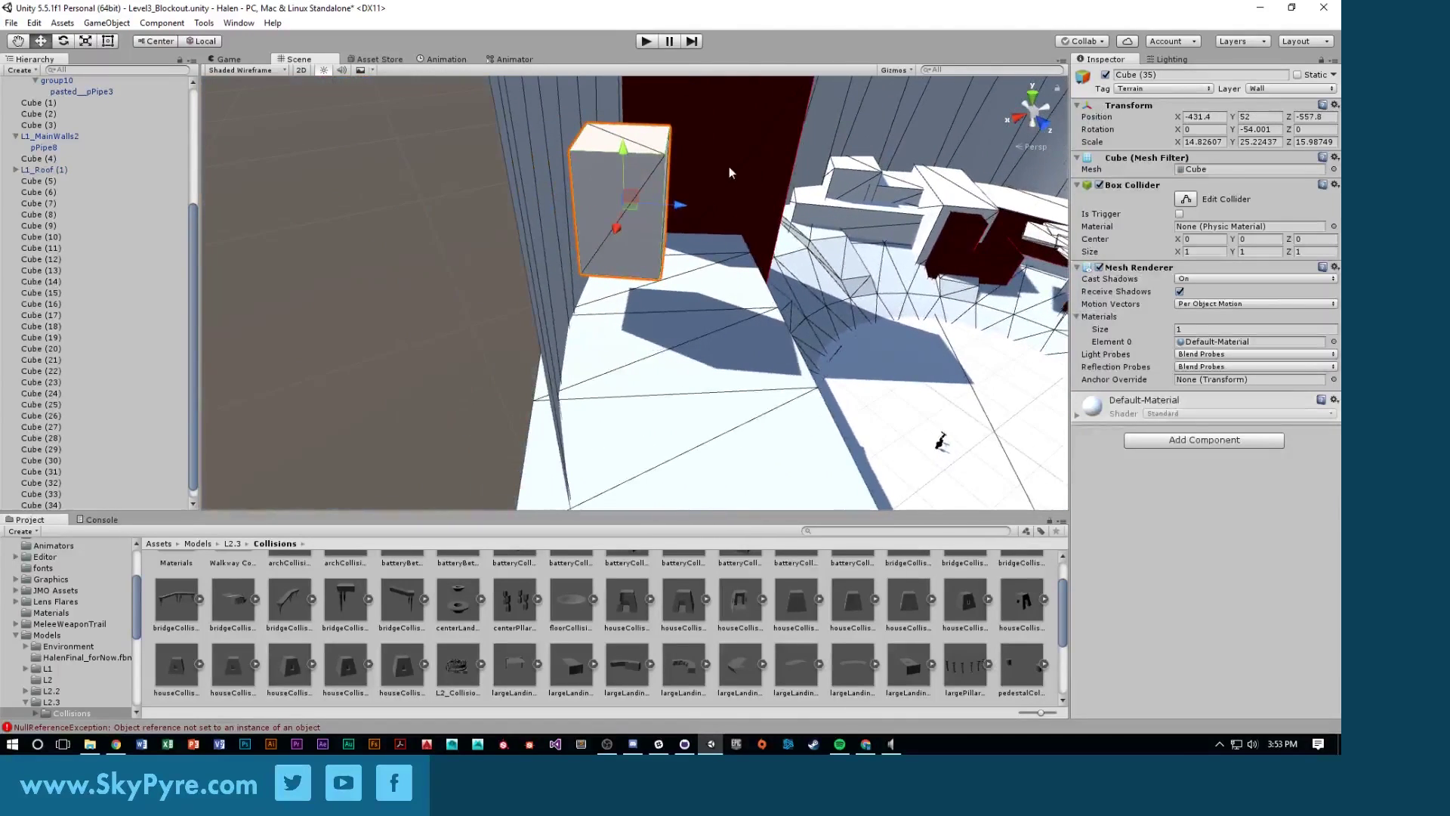
{"action": "left_click_drag", "start_coordinate": [682, 214], "coordinate": [663, 210]}
{"action": "right_click_drag", "start_coordinate": [663, 210], "coordinate": [461, 246]}
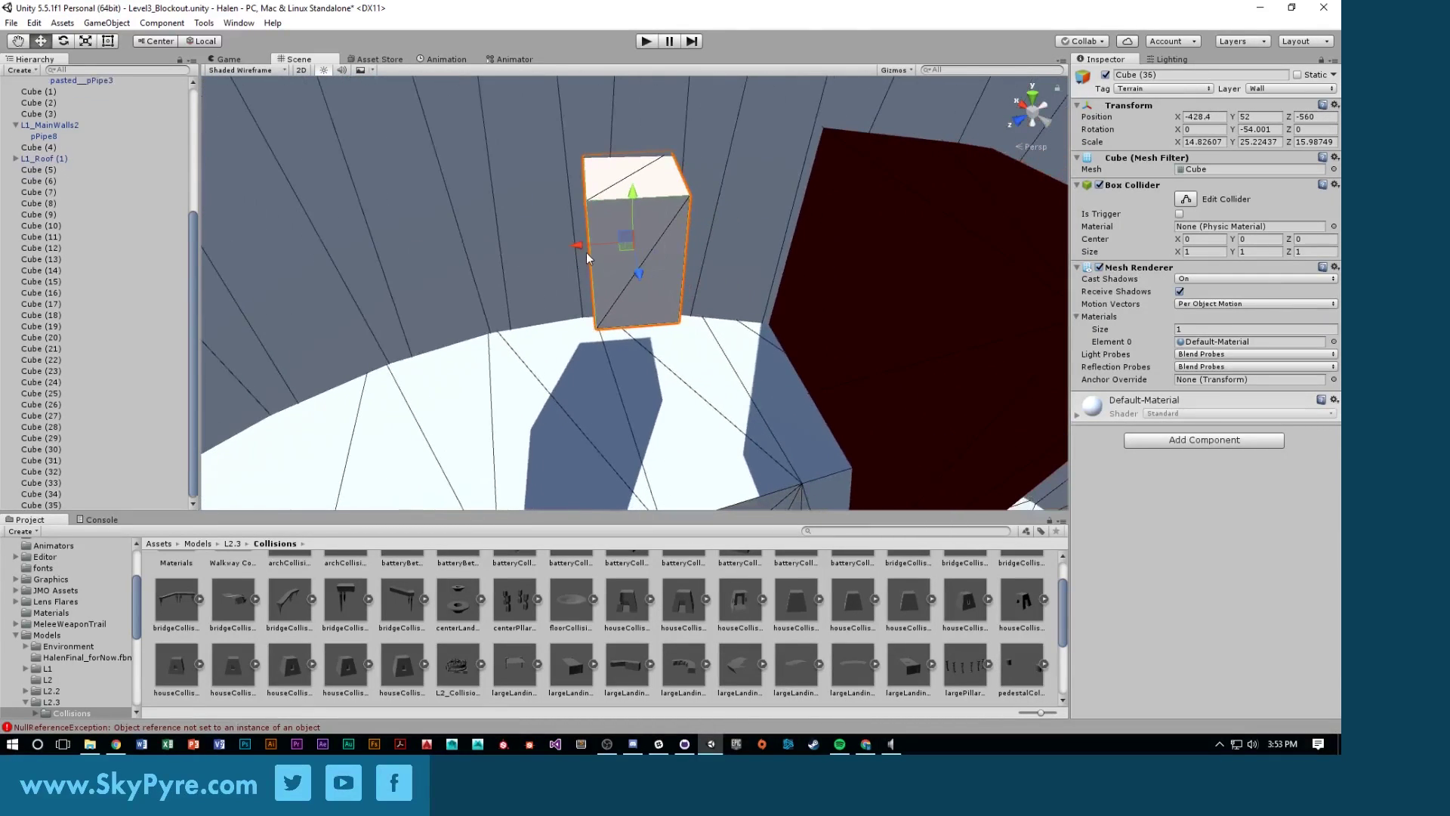
Duplicate the tall block and slide the copy along the curved wall so it stands close beside the original
{"action": "left_click_drag", "start_coordinate": [557, 245], "coordinate": [446, 256]}
{"action": "right_click_drag", "start_coordinate": [446, 255], "coordinate": [632, 242]}
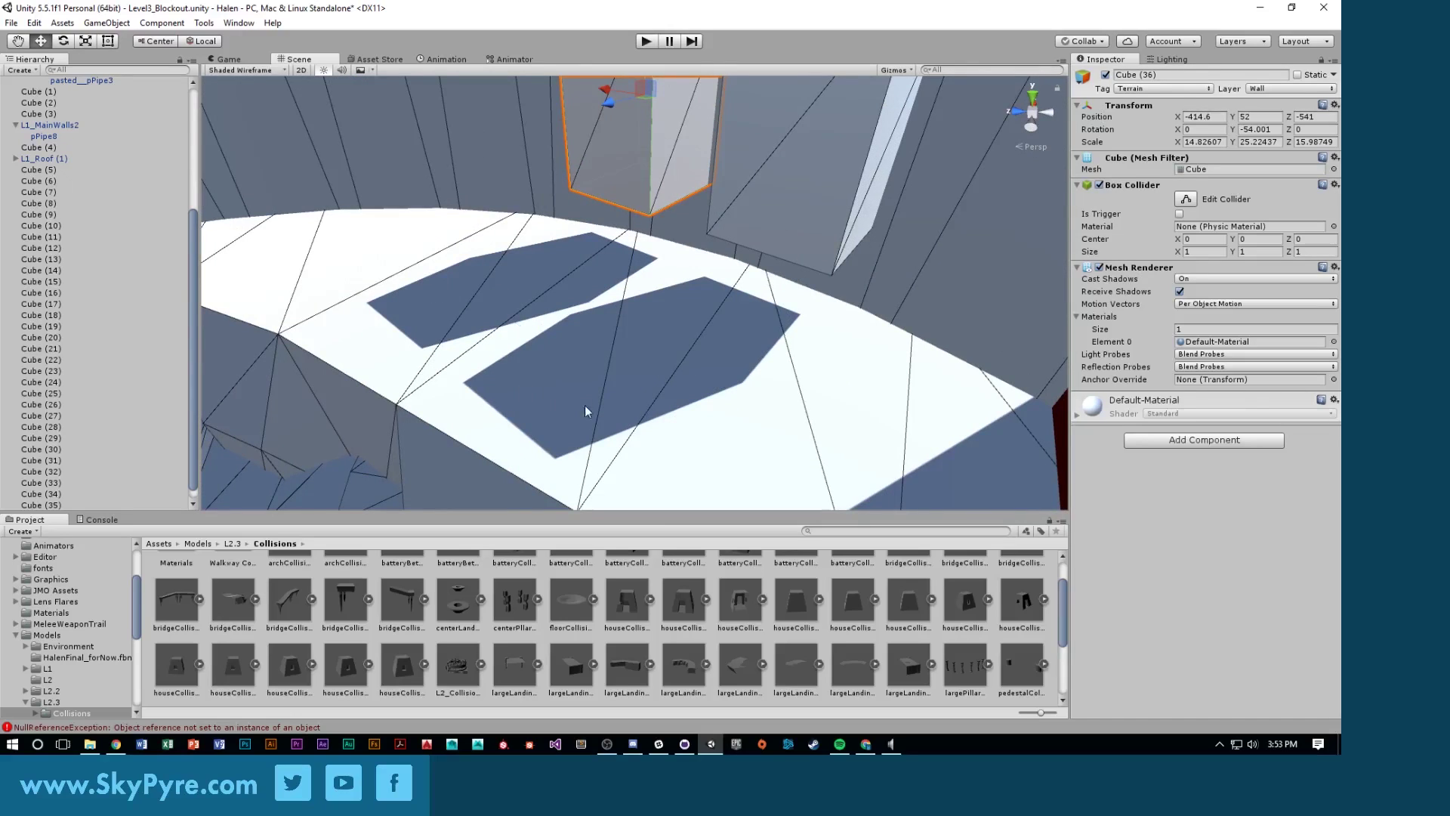
{"action": "right_click_drag", "start_coordinate": [584, 405], "coordinate": [670, 347]}
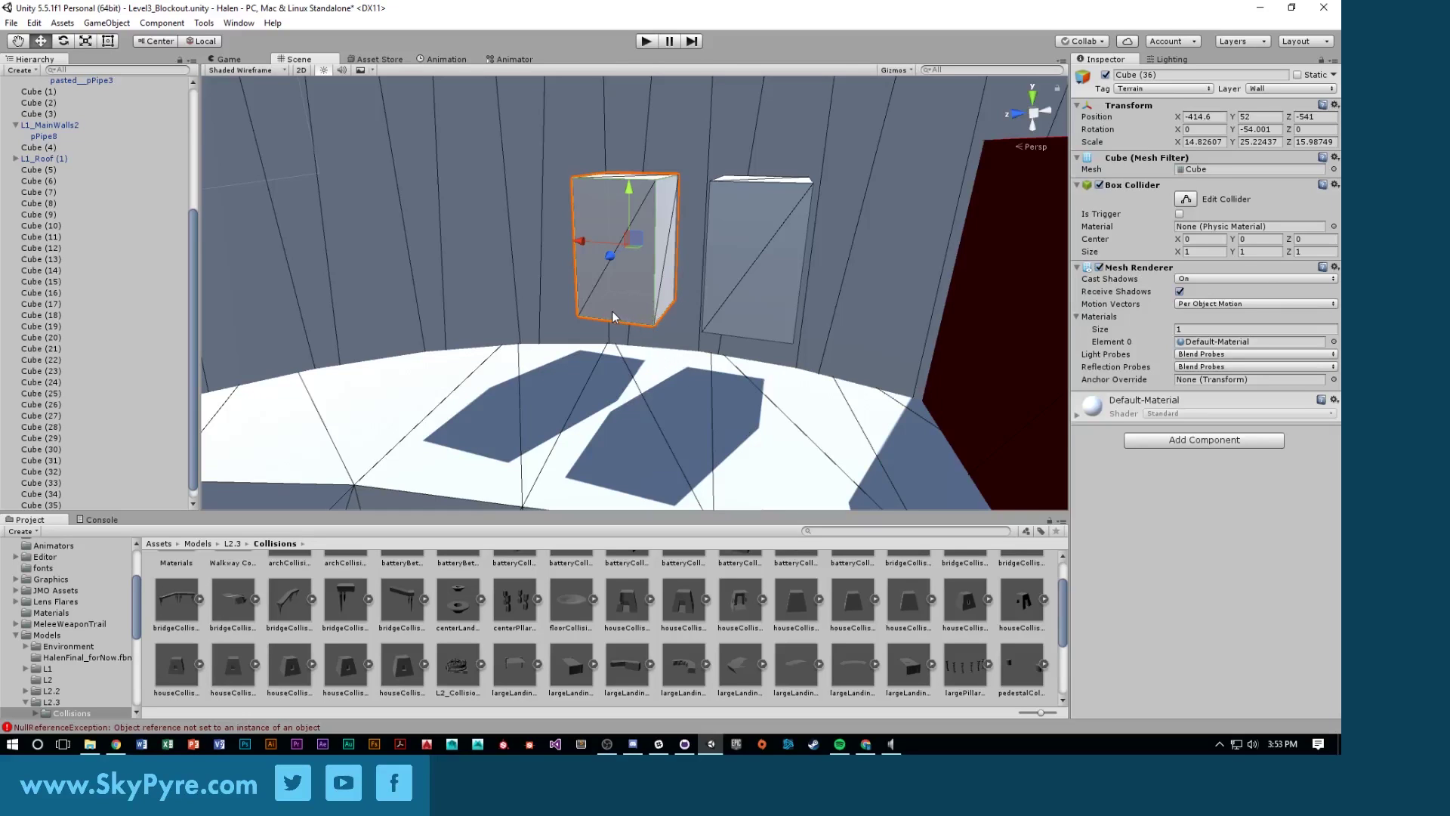
{"action": "right_click_drag", "start_coordinate": [612, 311], "coordinate": [403, 411]}
{"action": "key", "text": "s"}
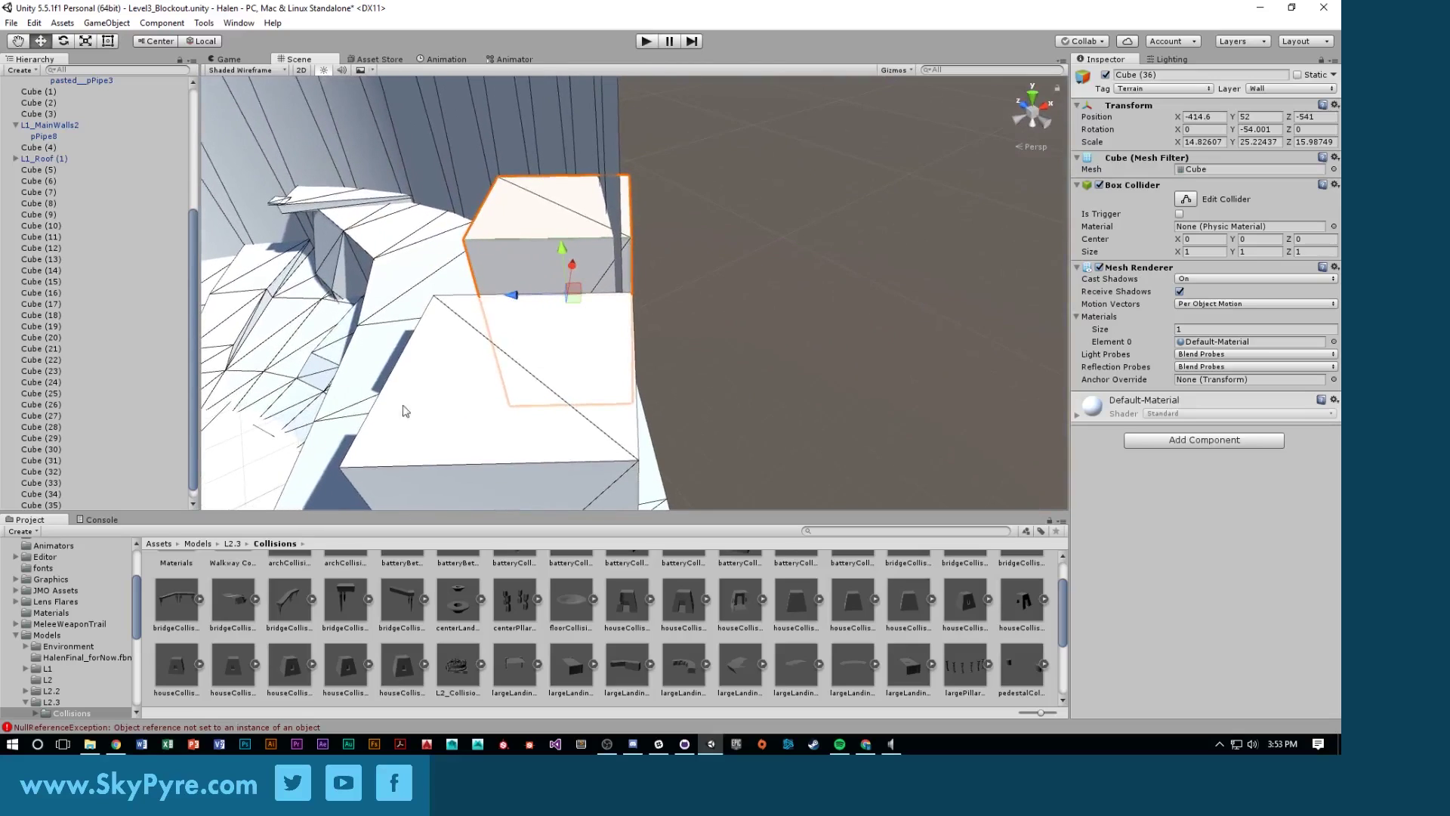
{"action": "left_click_drag", "start_coordinate": [506, 363], "coordinate": [524, 368]}
{"action": "left_click", "coordinate": [688, 297]}
{"action": "right_click_drag", "start_coordinate": [691, 299], "coordinate": [1116, 308]}
{"action": "left_click", "coordinate": [574, 291]}
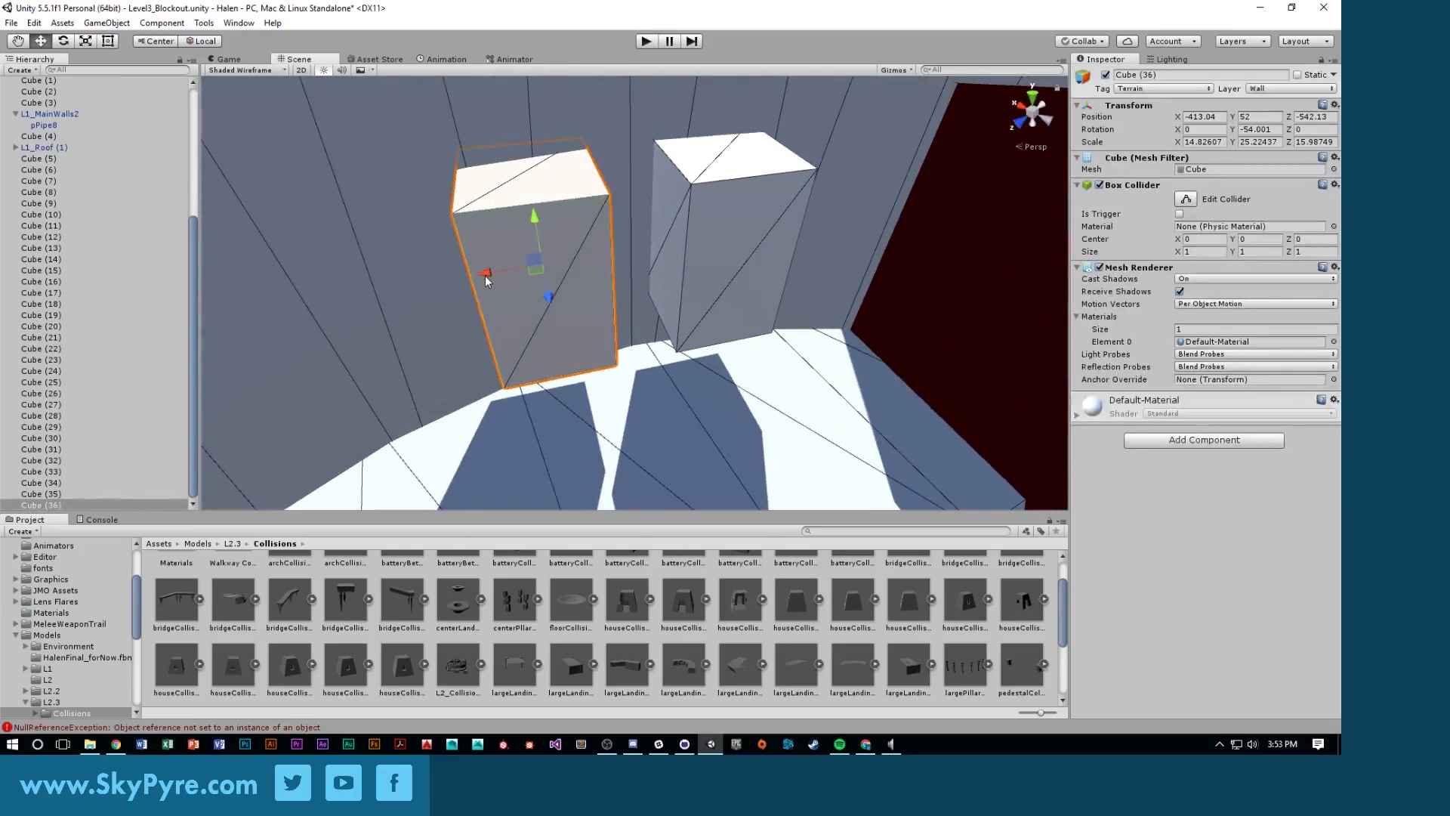
{"action": "left_click_drag", "start_coordinate": [485, 275], "coordinate": [519, 269]}
{"action": "right_click_drag", "start_coordinate": [657, 278], "coordinate": [544, 276]}
Add a third block copy between the two and shrink it to about 12.4 by 21.2 by 13.4
{"action": "key", "text": "ctrl+d"}
{"action": "left_click_drag", "start_coordinate": [518, 304], "coordinate": [603, 301]}
{"action": "key", "text": "e"}
{"action": "key", "text": "r"}
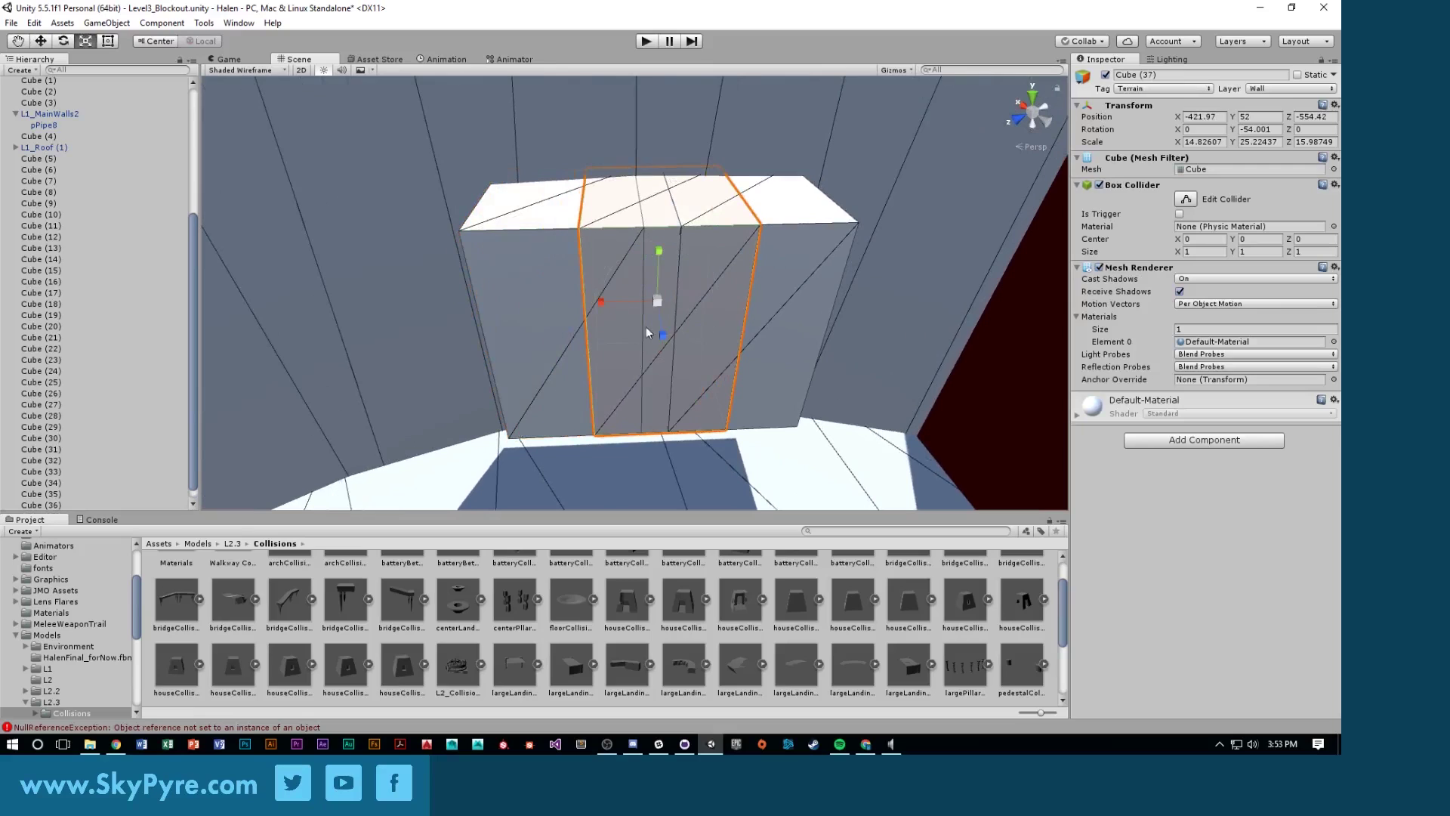
{"action": "mouse_move", "coordinate": [649, 312]}
{"action": "right_mouse_down"}
{"action": "mouse_move", "coordinate": [677, 405]}
{"action": "mouse_move", "coordinate": [651, 327]}
{"action": "mouse_move", "coordinate": [666, 300]}
{"action": "right_mouse_up"}
{"action": "key", "text": "w"}
{"action": "left_click_drag", "start_coordinate": [666, 300], "coordinate": [445, 306], "text": "alt"}
{"action": "left_click_drag", "start_coordinate": [596, 352], "coordinate": [611, 348]}
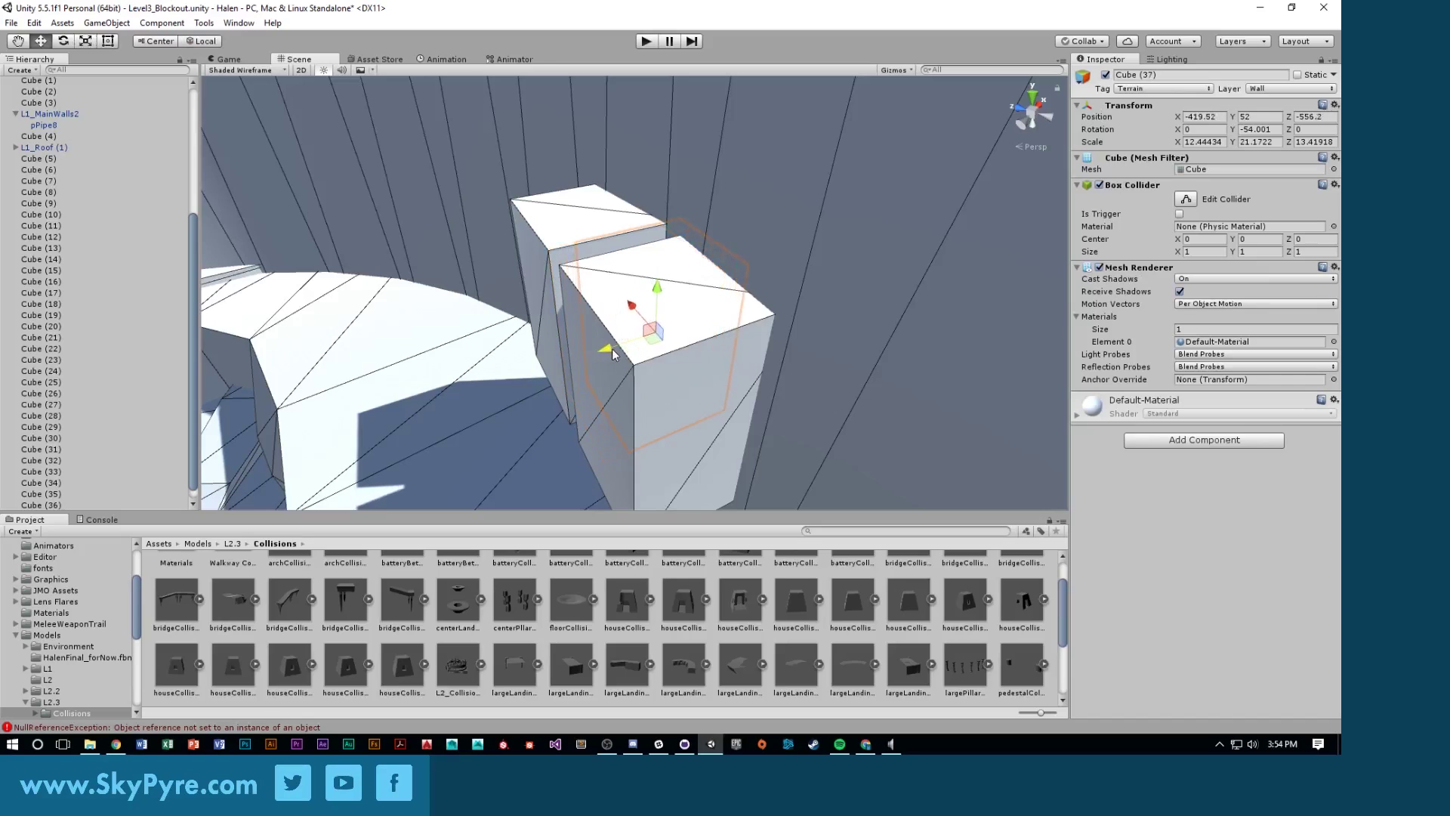
Narrow the middle filler block to about 6.1 on X and position it in the gap between the two tall blocks
{"action": "right_click_drag", "start_coordinate": [612, 347], "coordinate": [868, 323]}
{"action": "left_click", "coordinate": [658, 302]}
{"action": "left_click", "coordinate": [637, 281]}
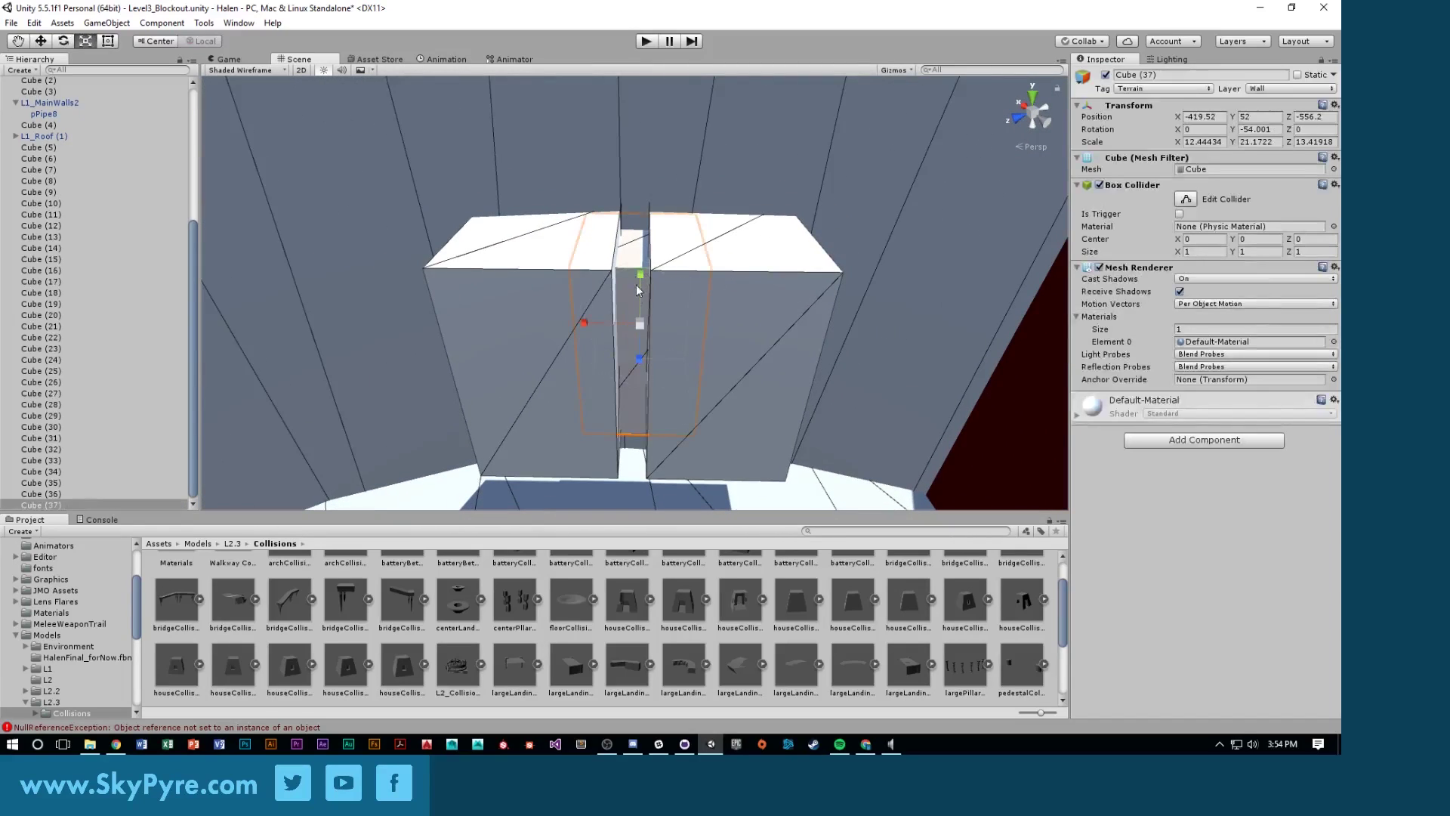
{"action": "left_click_drag", "start_coordinate": [595, 322], "coordinate": [438, 304]}
{"action": "key", "text": "w"}
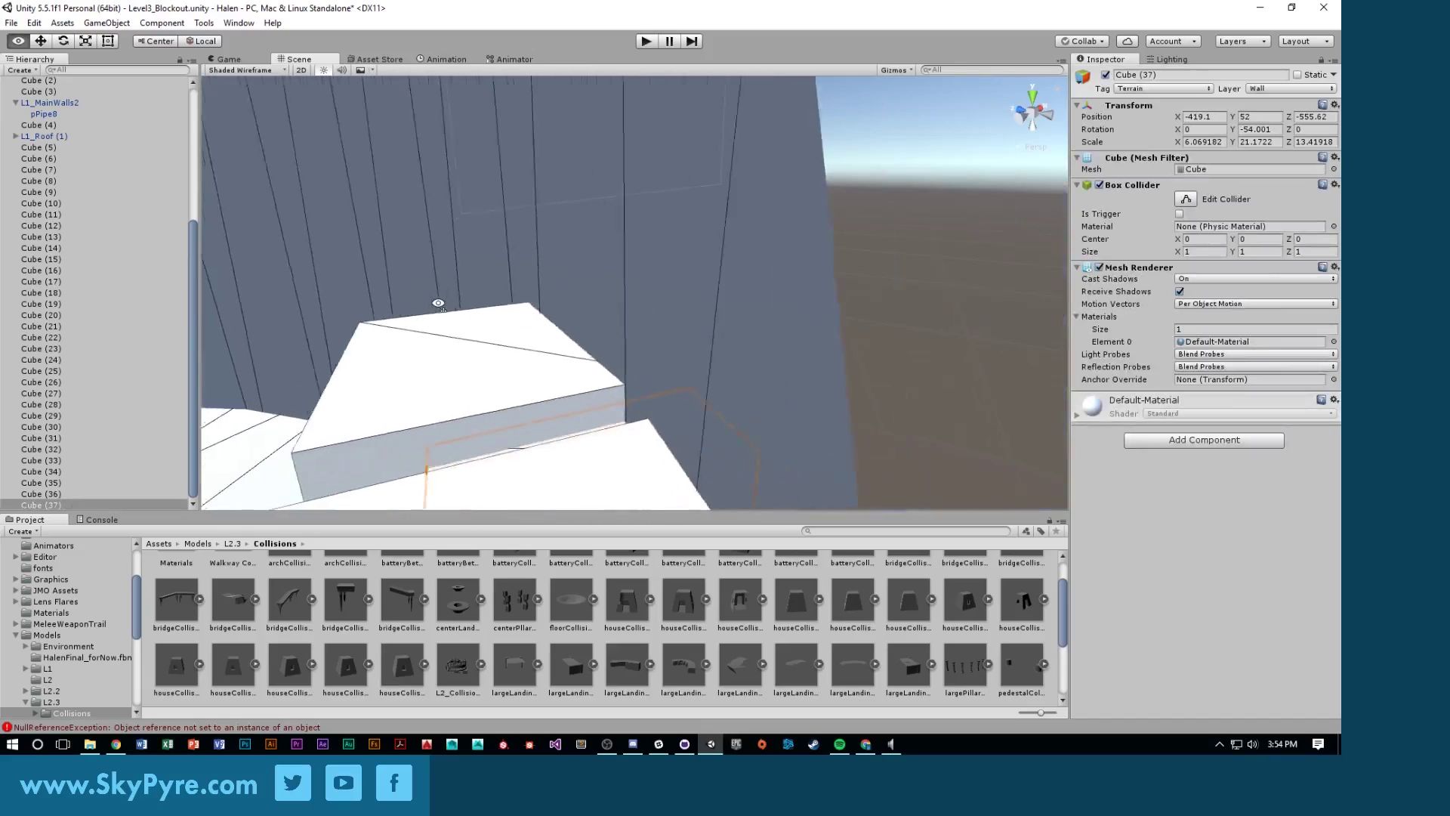
{"action": "left_click", "coordinate": [615, 269]}
{"action": "right_click_drag", "start_coordinate": [438, 303], "coordinate": [869, 346]}
{"action": "key", "text": "s"}
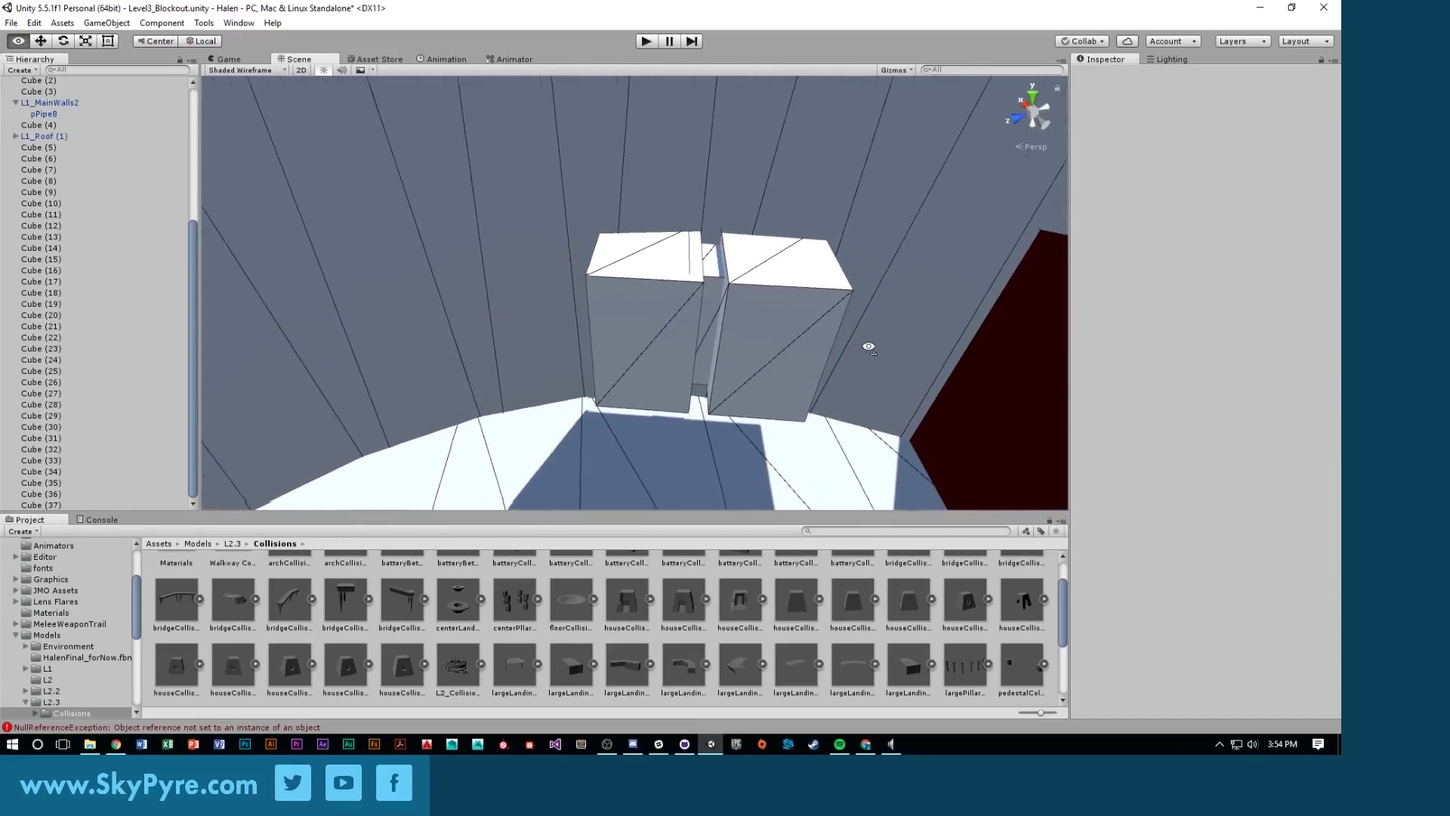
{"action": "left_click_drag", "start_coordinate": [869, 348], "coordinate": [890, 310], "text": "alt"}
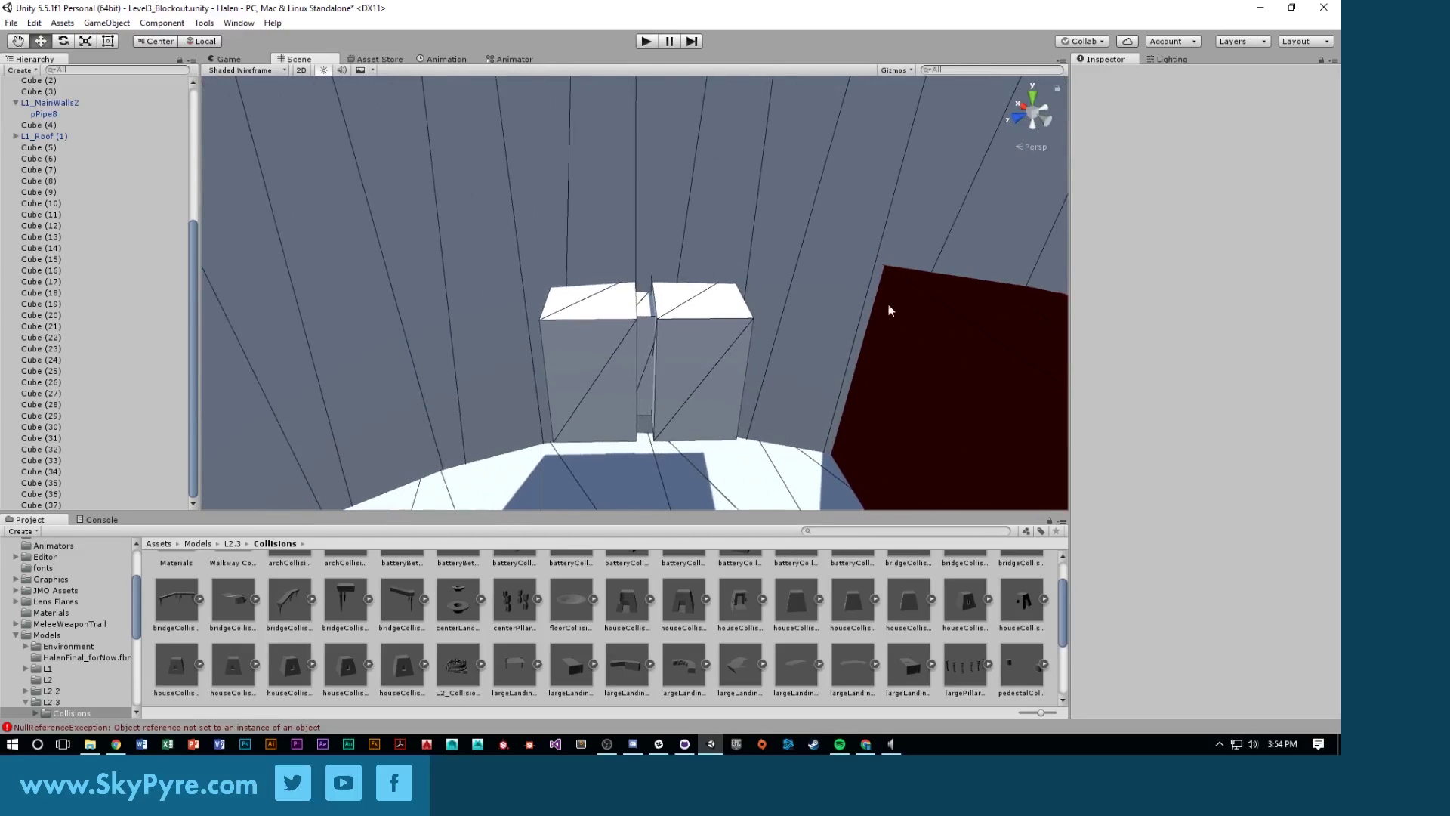
Duplicate the tall block nearest the dark red wall and raise the copy to about Y 90.5
{"action": "left_click", "coordinate": [705, 321]}
{"action": "left_click_drag", "start_coordinate": [698, 303], "coordinate": [713, 137]}
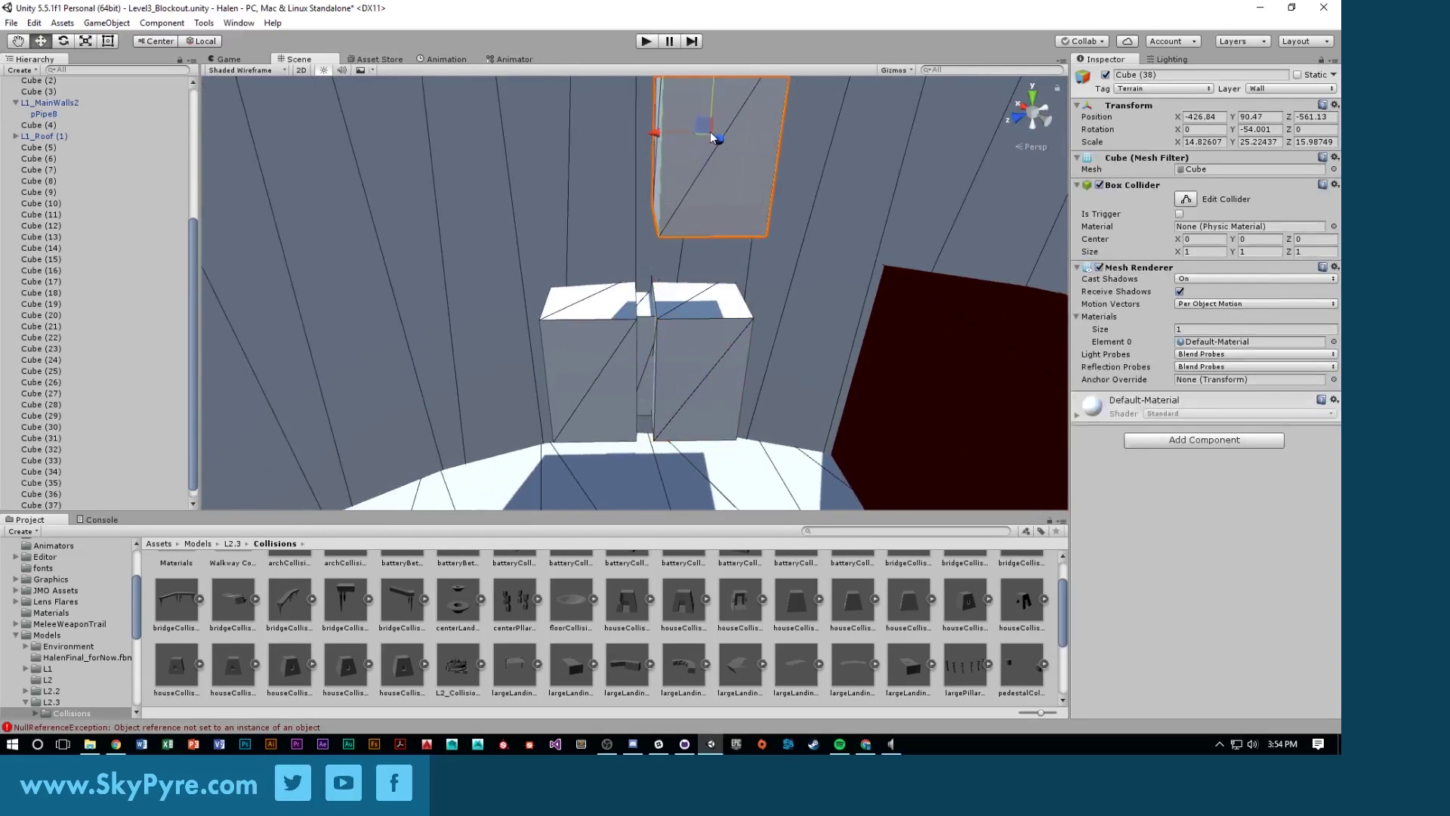
{"action": "right_click_drag", "start_coordinate": [669, 254], "coordinate": [775, 244]}
Place another copy at about Y 72.4, thin it to a pole about 2.05 by 2.06, and shift it toward the outer wall
{"action": "left_click_drag", "start_coordinate": [774, 239], "coordinate": [673, 346], "text": "alt"}
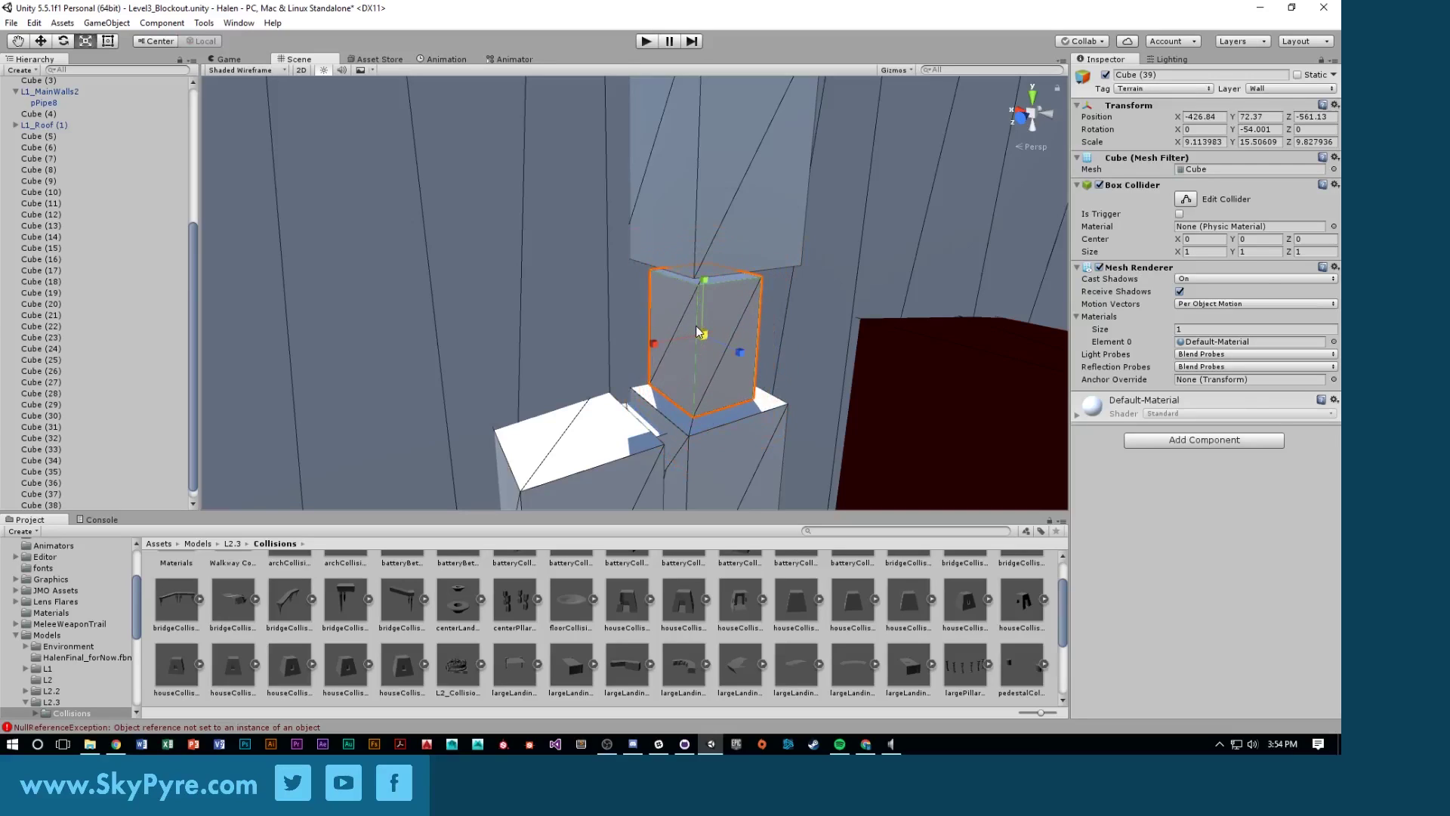
{"action": "mouse_move", "coordinate": [697, 328]}
{"action": "left_mouse_down"}
{"action": "mouse_move", "coordinate": [656, 347]}
{"action": "mouse_move", "coordinate": [715, 352]}
{"action": "mouse_move", "coordinate": [702, 347]}
{"action": "left_mouse_up"}
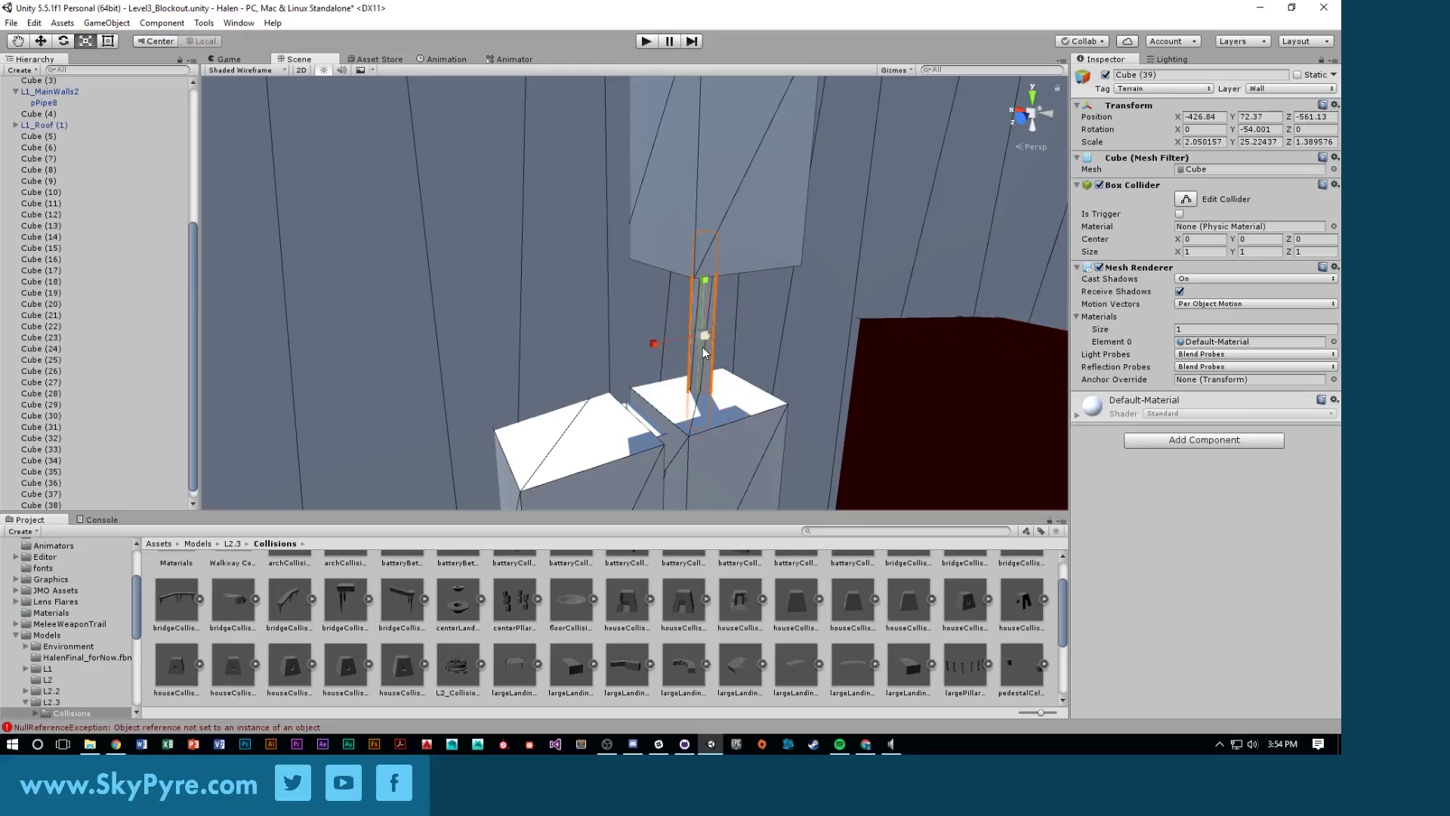
{"action": "key", "text": "w"}
{"action": "right_click_drag", "start_coordinate": [703, 346], "coordinate": [883, 413]}
{"action": "left_click_drag", "start_coordinate": [883, 414], "coordinate": [778, 385], "text": "alt"}
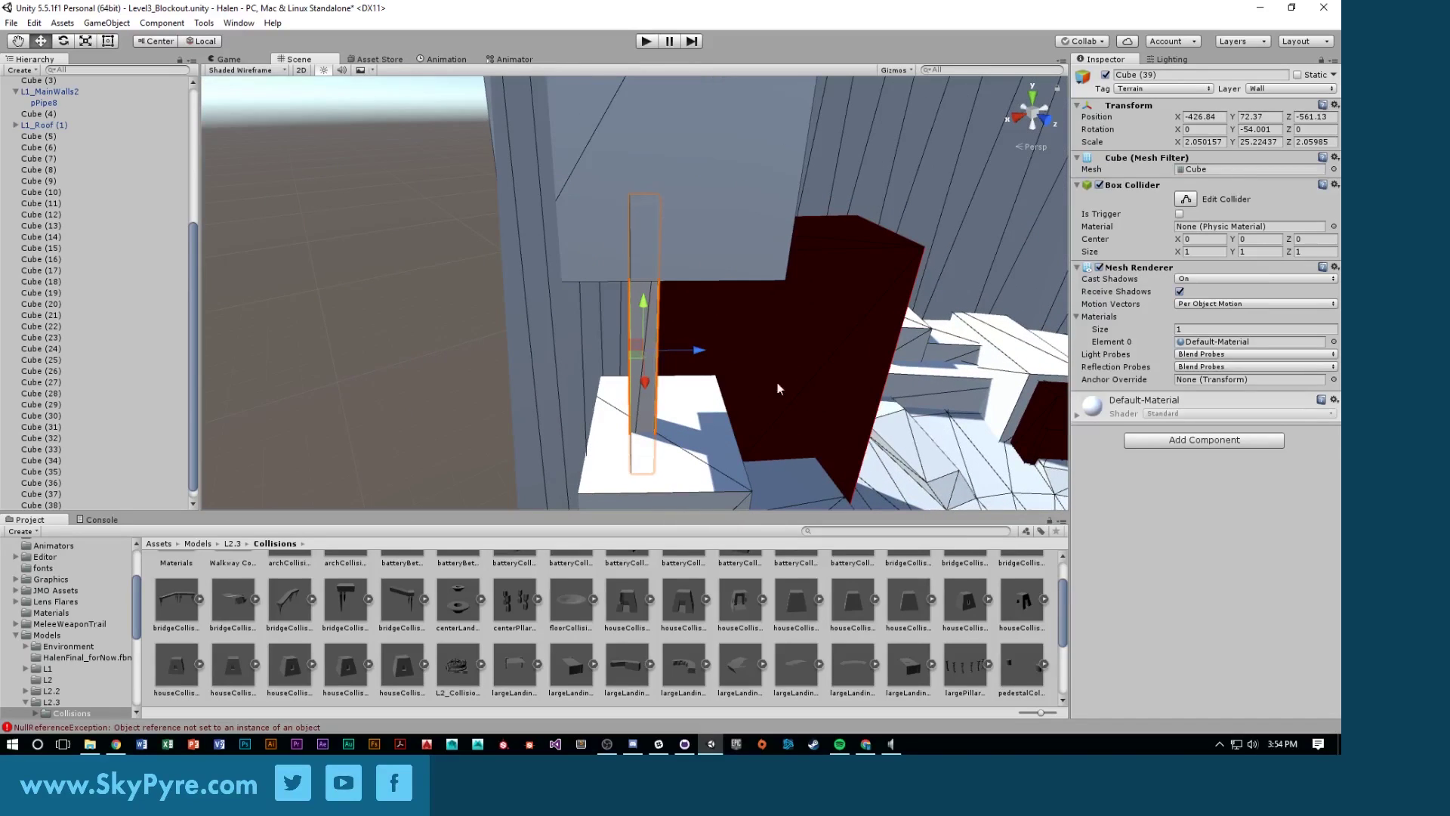
{"action": "left_click_drag", "start_coordinate": [698, 354], "coordinate": [657, 362]}
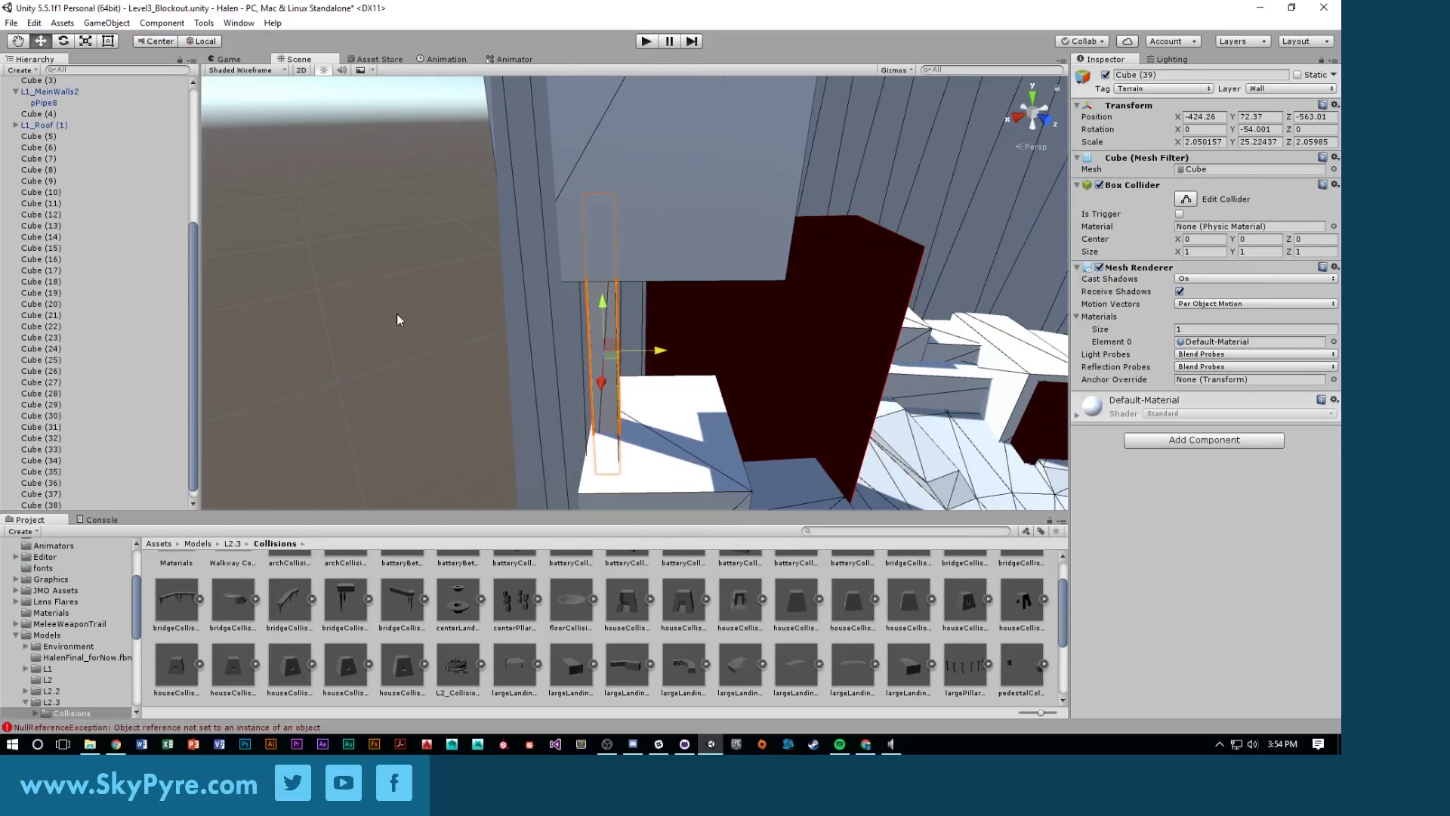
{"action": "left_click", "coordinate": [396, 314]}
{"action": "right_click_drag", "start_coordinate": [397, 314], "coordinate": [490, 293]}
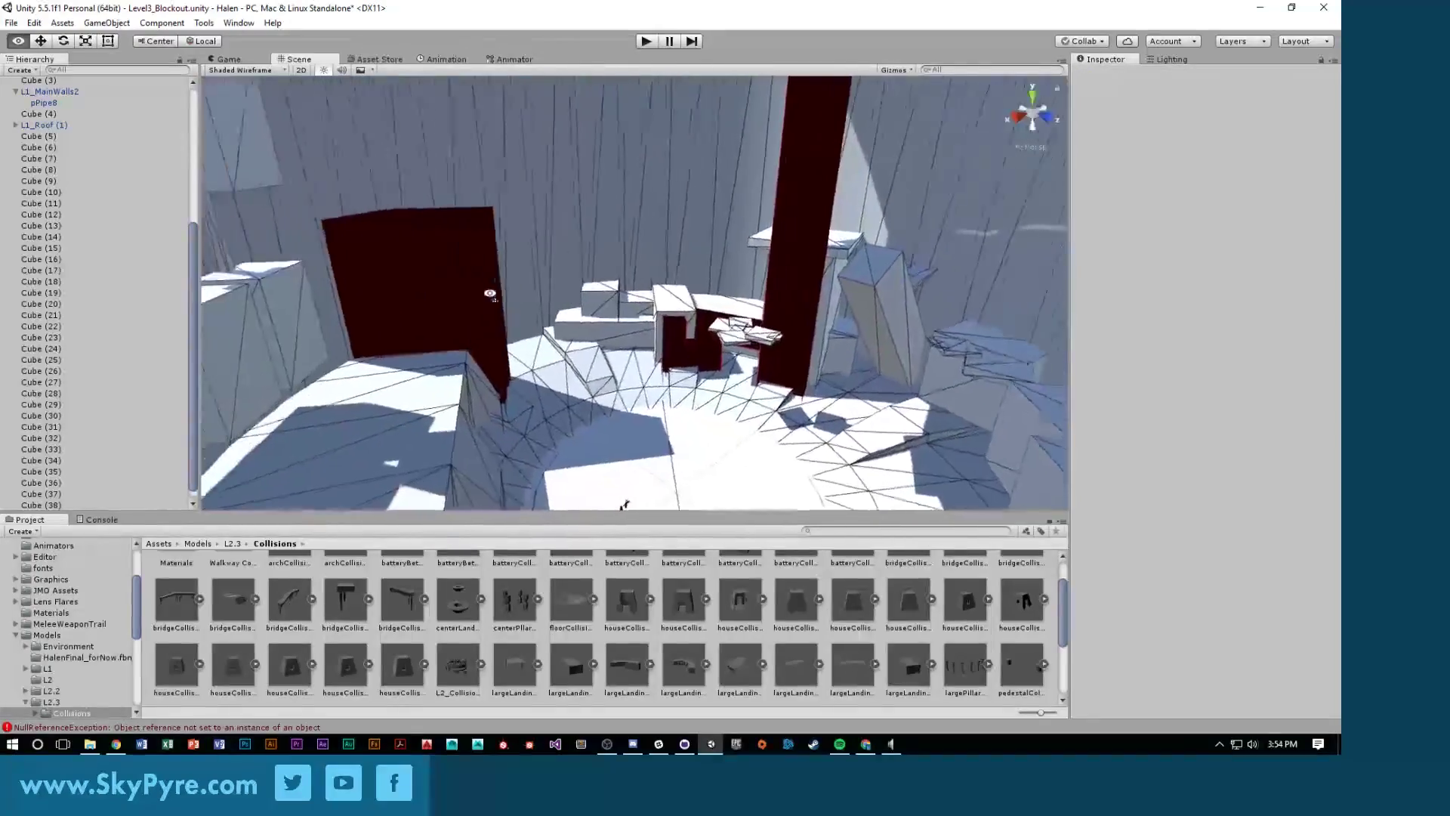
Duplicate the wide flat slab, scale the copy to about 13 by 1.3 by 14.2 and raise it to Y 46.13
{"action": "left_click_drag", "start_coordinate": [490, 293], "coordinate": [674, 423], "text": "alt"}
{"action": "left_click", "coordinate": [680, 304]}
{"action": "key", "text": "ctrl+d"}
{"action": "left_click_drag", "start_coordinate": [642, 337], "coordinate": [672, 384], "text": "alt"}
{"action": "key", "text": "e"}
{"action": "key", "text": "r"}
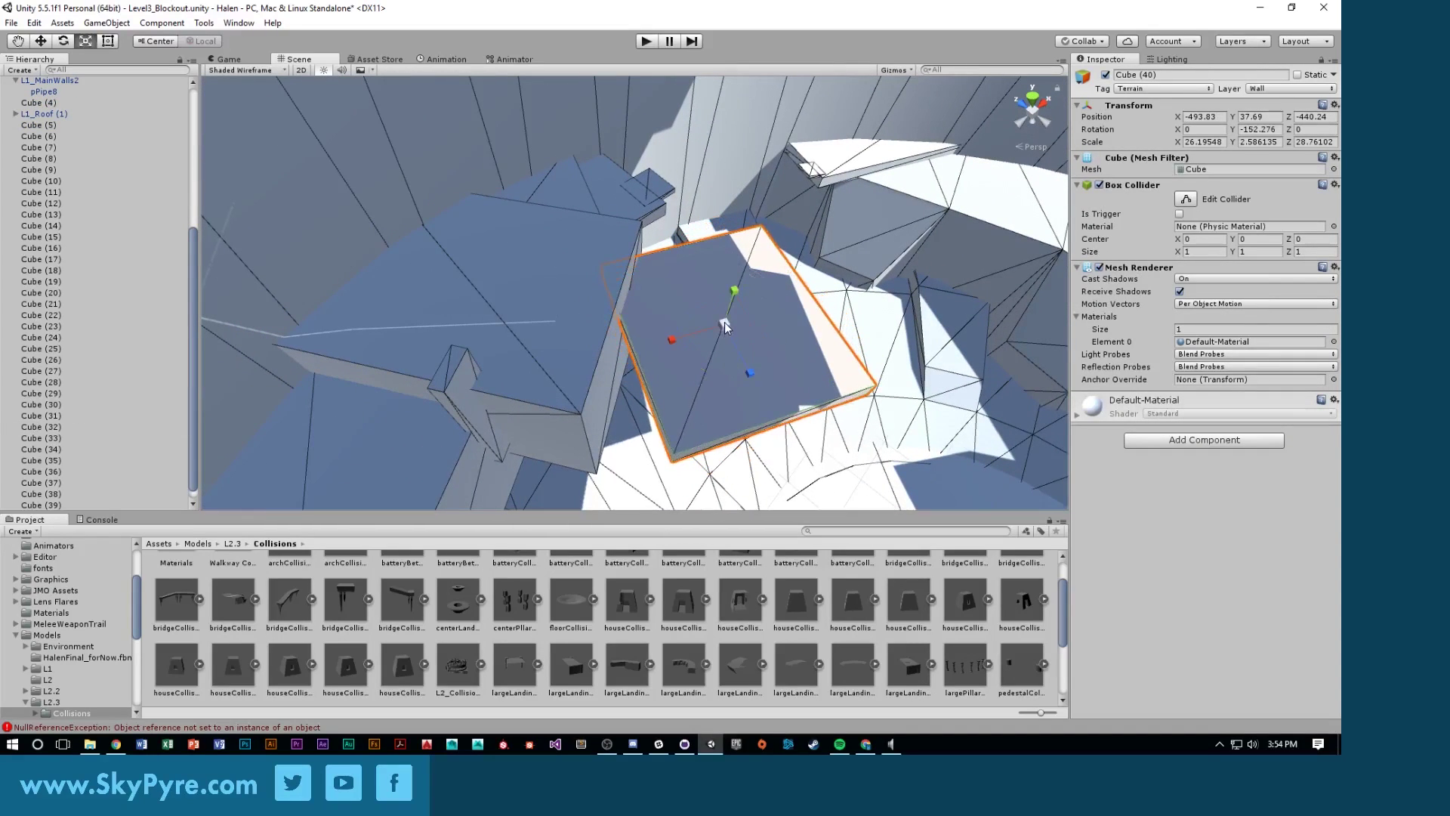
{"action": "left_click_drag", "start_coordinate": [724, 323], "coordinate": [739, 267]}
{"action": "key", "text": "w"}
{"action": "left_click_drag", "start_coordinate": [620, 309], "coordinate": [726, 246], "text": "alt"}
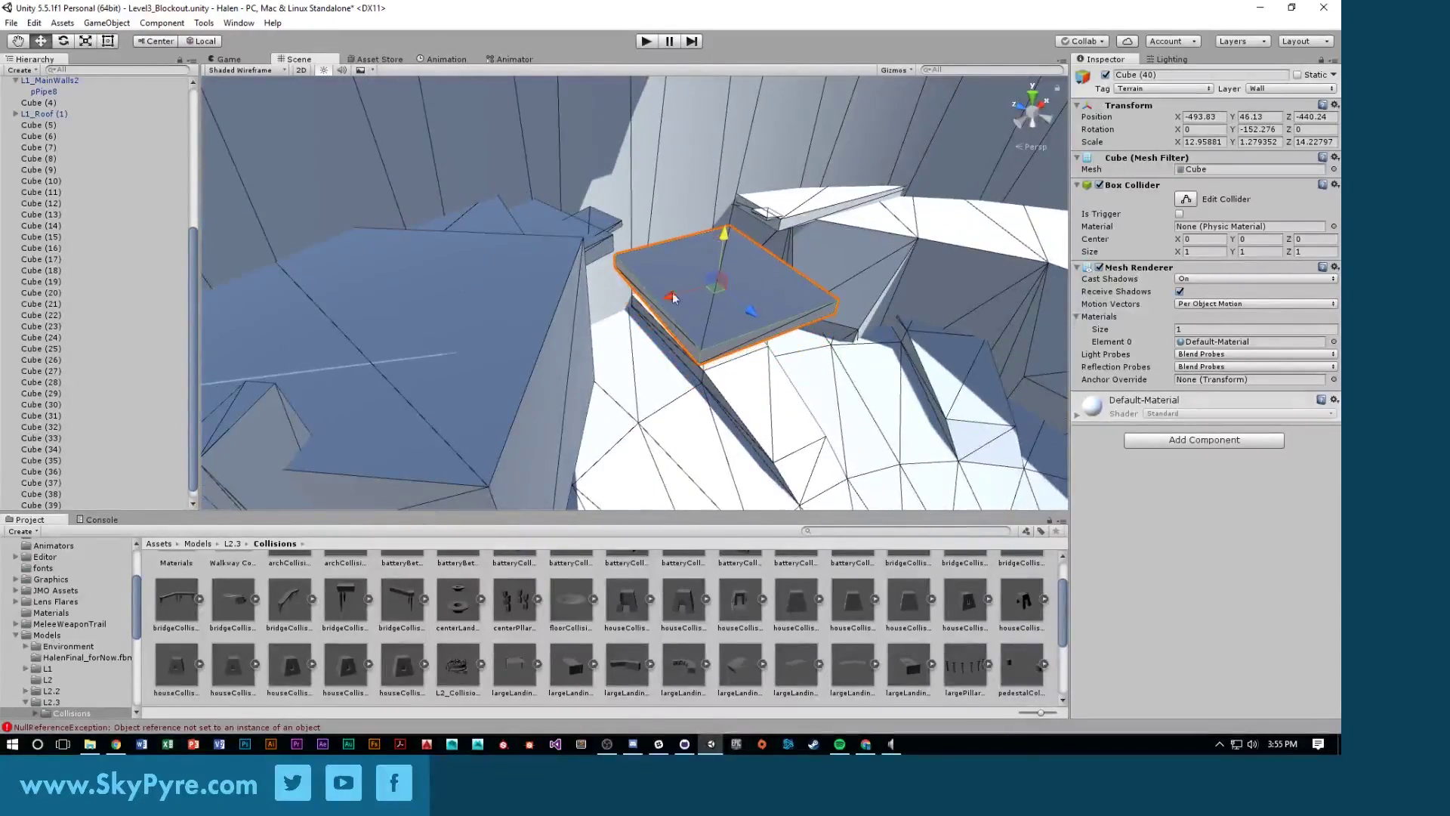
Duplicate the reduced slab to about X -470, then turn and raise the copy as a stepping platform
{"action": "left_click_drag", "start_coordinate": [672, 297], "coordinate": [433, 345], "text": "alt"}
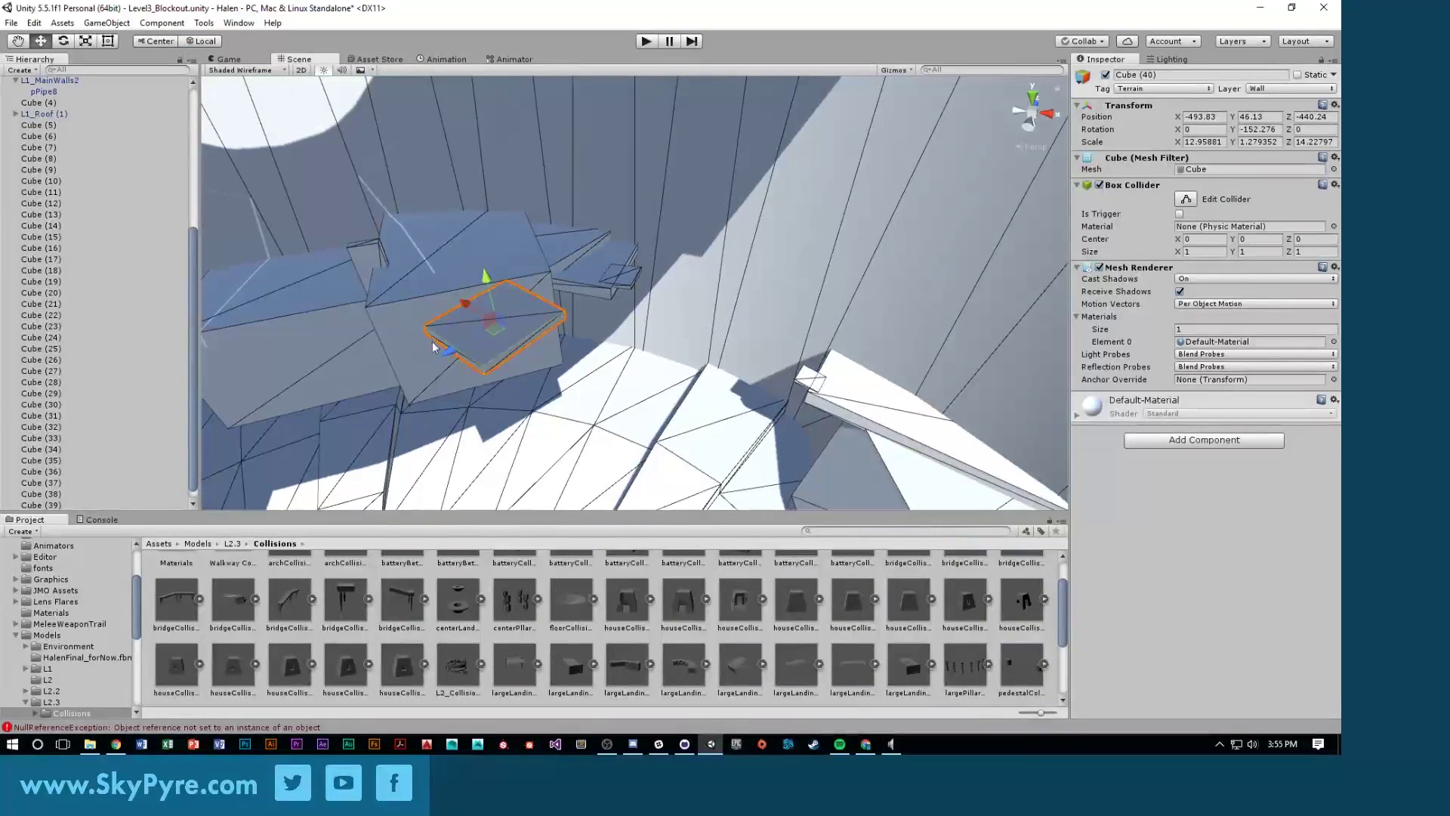
{"action": "left_click_drag", "start_coordinate": [614, 349], "coordinate": [678, 361]}
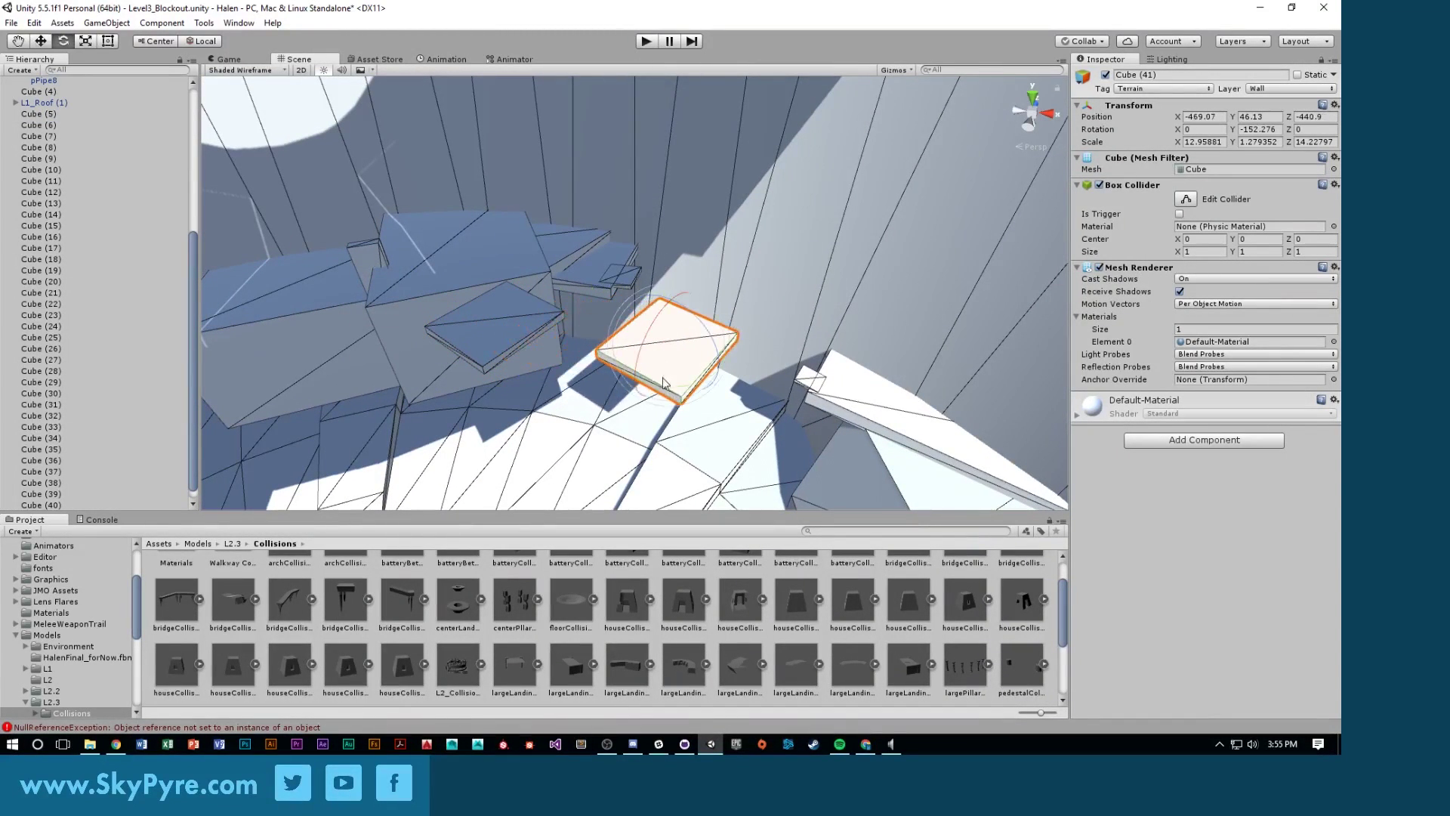
{"action": "left_click_drag", "start_coordinate": [669, 304], "coordinate": [901, 355]}
Add another platform copy above the long slab, rotated to about -149.6 degrees on Y and raised to about Y 59.8
{"action": "key", "text": "ctrl+d"}
{"action": "key", "text": "e"}
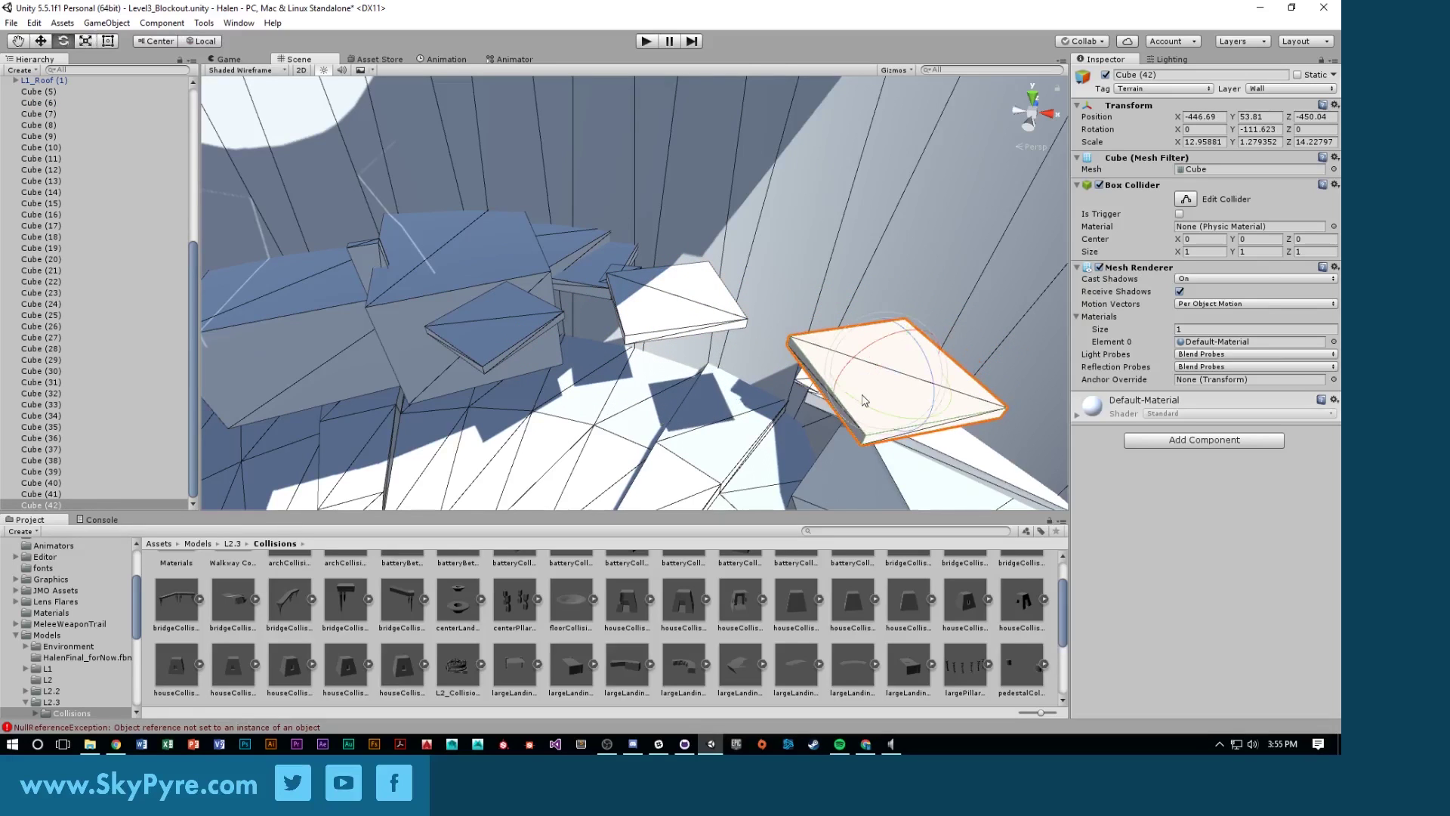
{"action": "left_click_drag", "start_coordinate": [876, 414], "coordinate": [940, 421]}
{"action": "left_click_drag", "start_coordinate": [911, 334], "coordinate": [926, 287]}
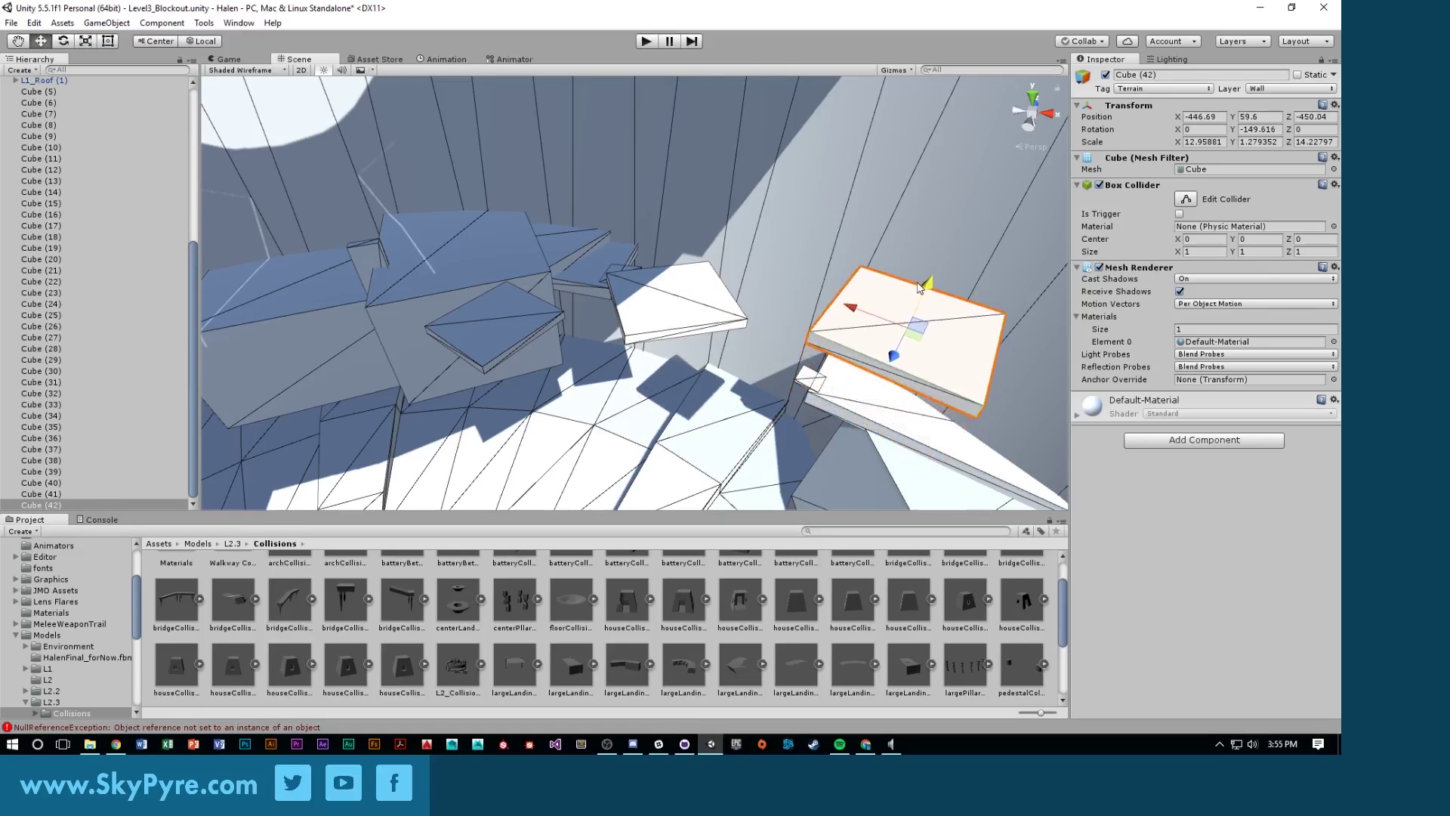
{"action": "right_click_drag", "start_coordinate": [925, 287], "coordinate": [1043, 318]}
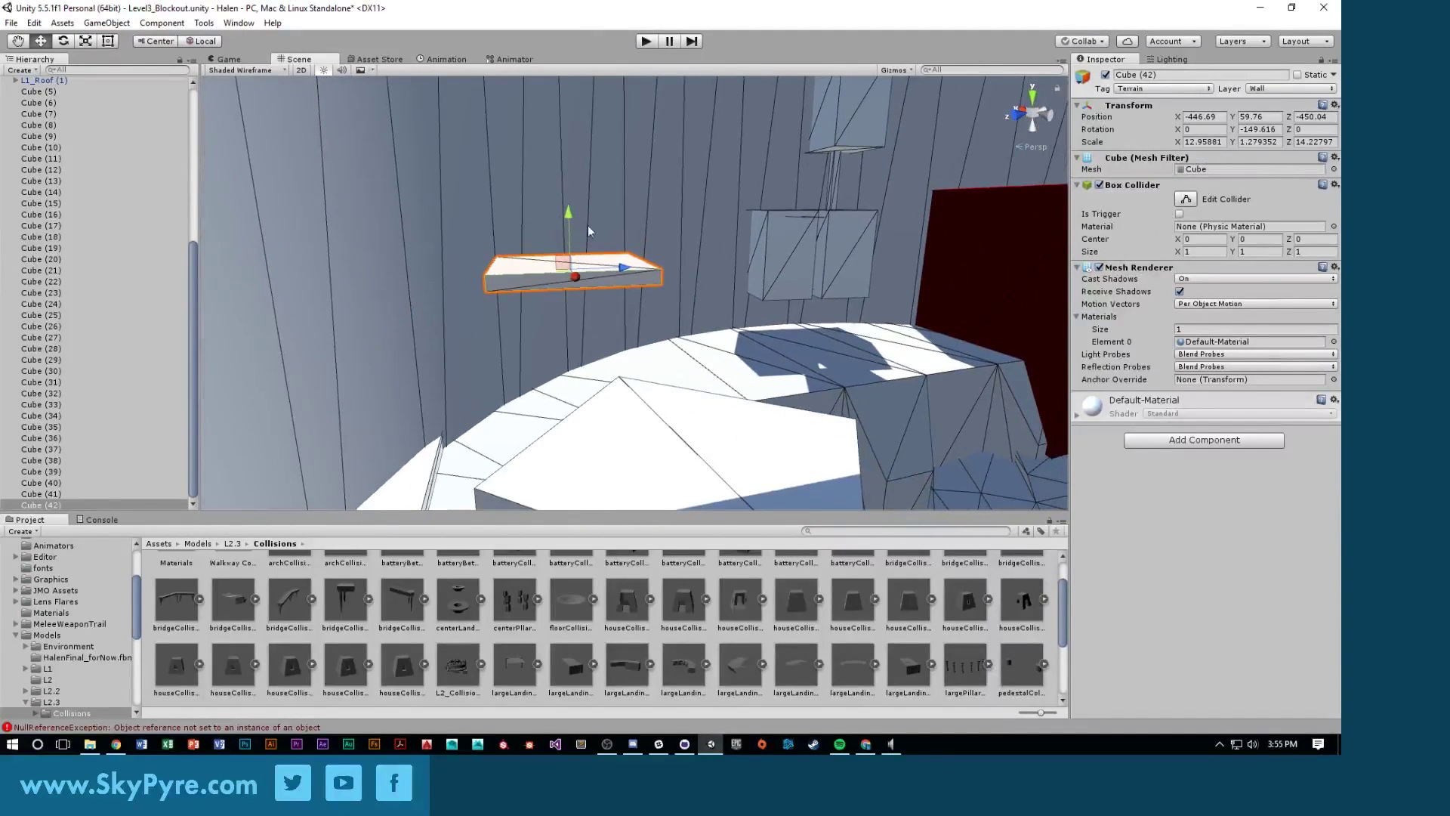
{"action": "right_click_drag", "start_coordinate": [582, 179], "coordinate": [594, 244]}
{"action": "left_click", "coordinate": [518, 278]}
{"action": "right_click_drag", "start_coordinate": [519, 279], "coordinate": [633, 274]}
{"action": "left_click_drag", "start_coordinate": [633, 274], "coordinate": [684, 259], "text": "alt"}
{"action": "left_click", "coordinate": [630, 270]}
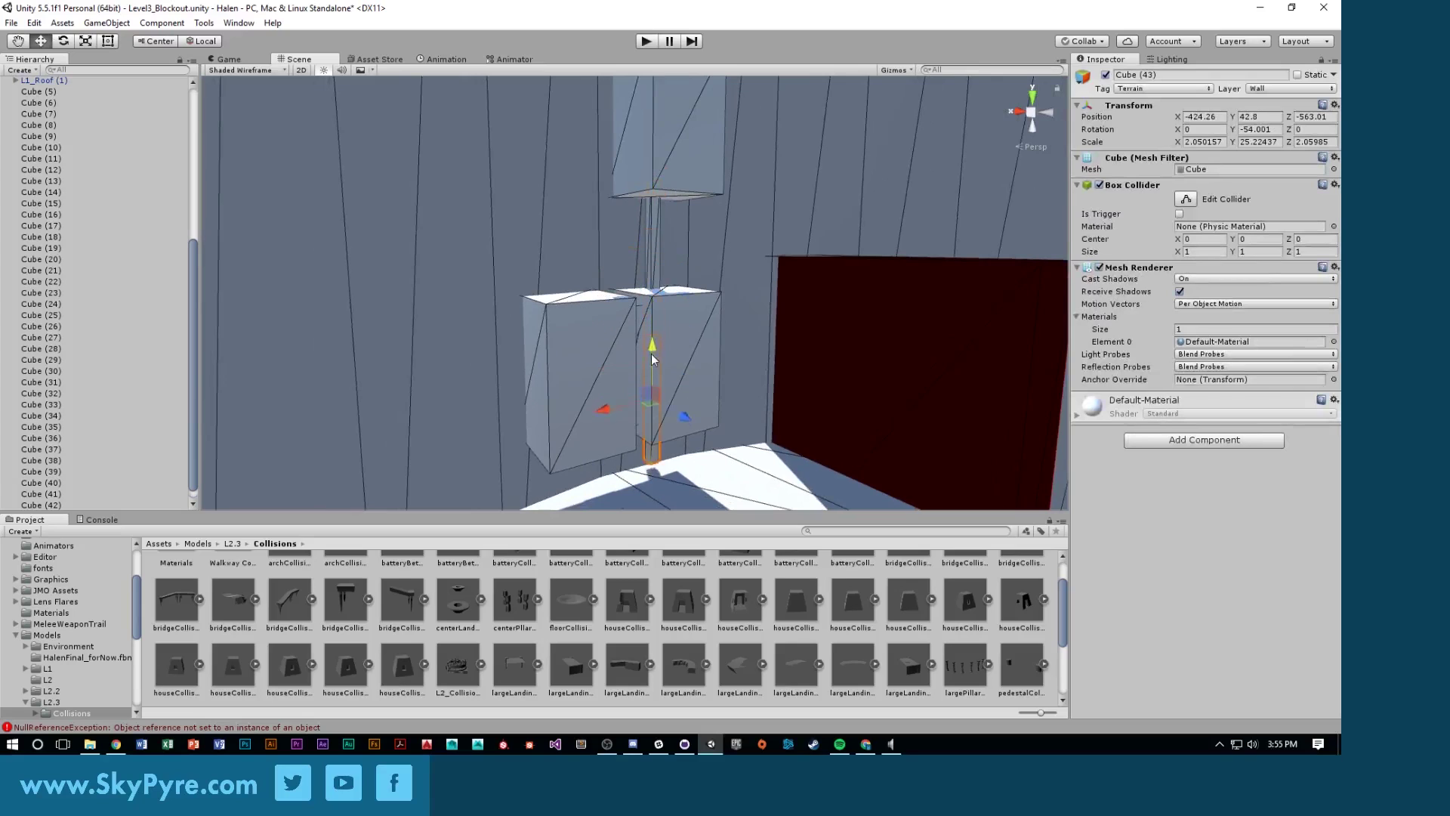
{"action": "left_click_drag", "start_coordinate": [653, 354], "coordinate": [712, 389]}
{"action": "key", "text": "Delete"}
Cluster small slab copies about 7.4 by 0.7 by 8.1 around the middle platform, placing the last at about Y 53.65
{"action": "right_click_drag", "start_coordinate": [683, 386], "coordinate": [770, 325]}
{"action": "left_click_drag", "start_coordinate": [771, 325], "coordinate": [771, 366], "text": "alt"}
{"action": "left_click", "coordinate": [743, 332]}
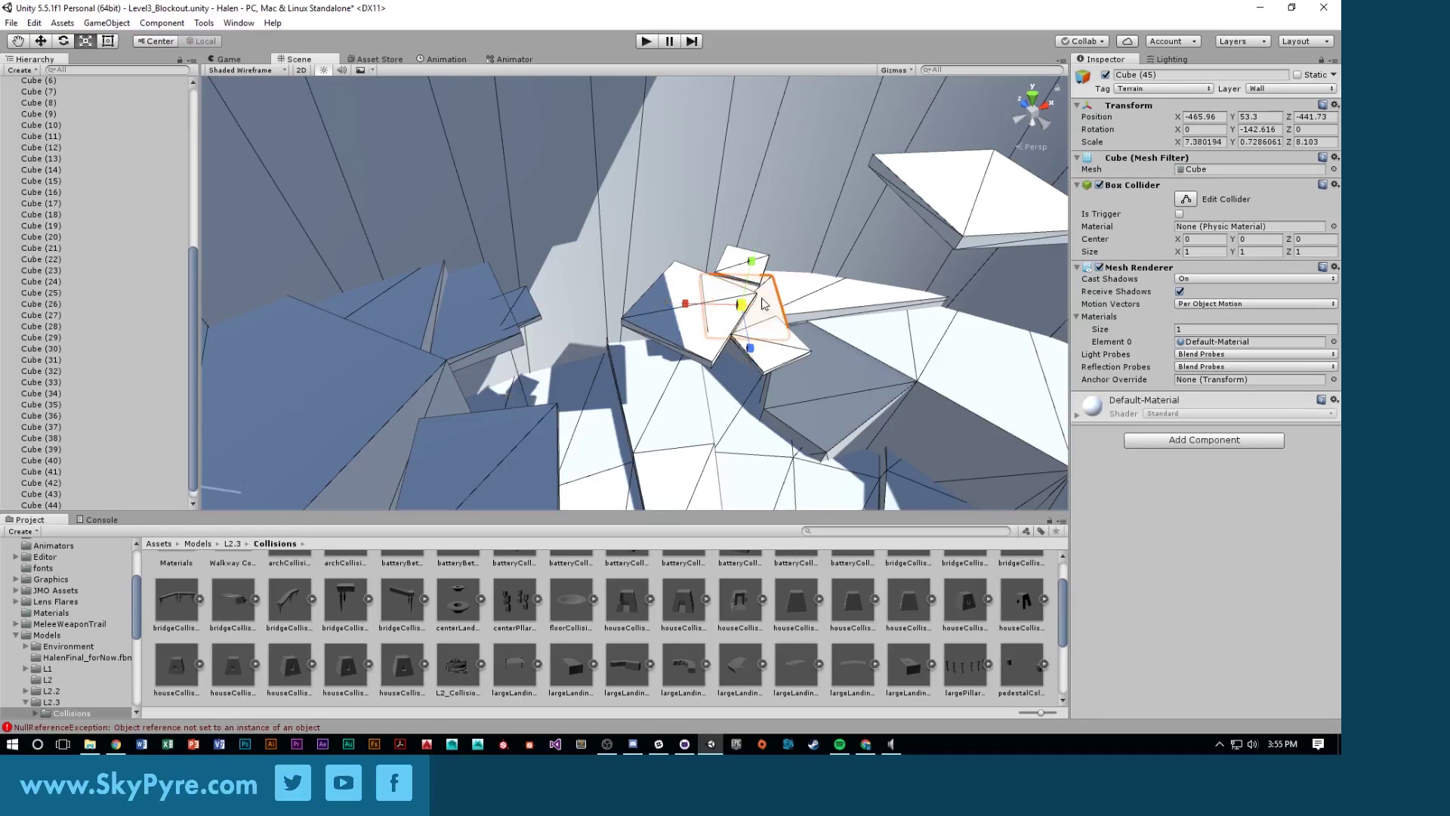
{"action": "right_click_drag", "start_coordinate": [788, 337], "coordinate": [692, 355]}
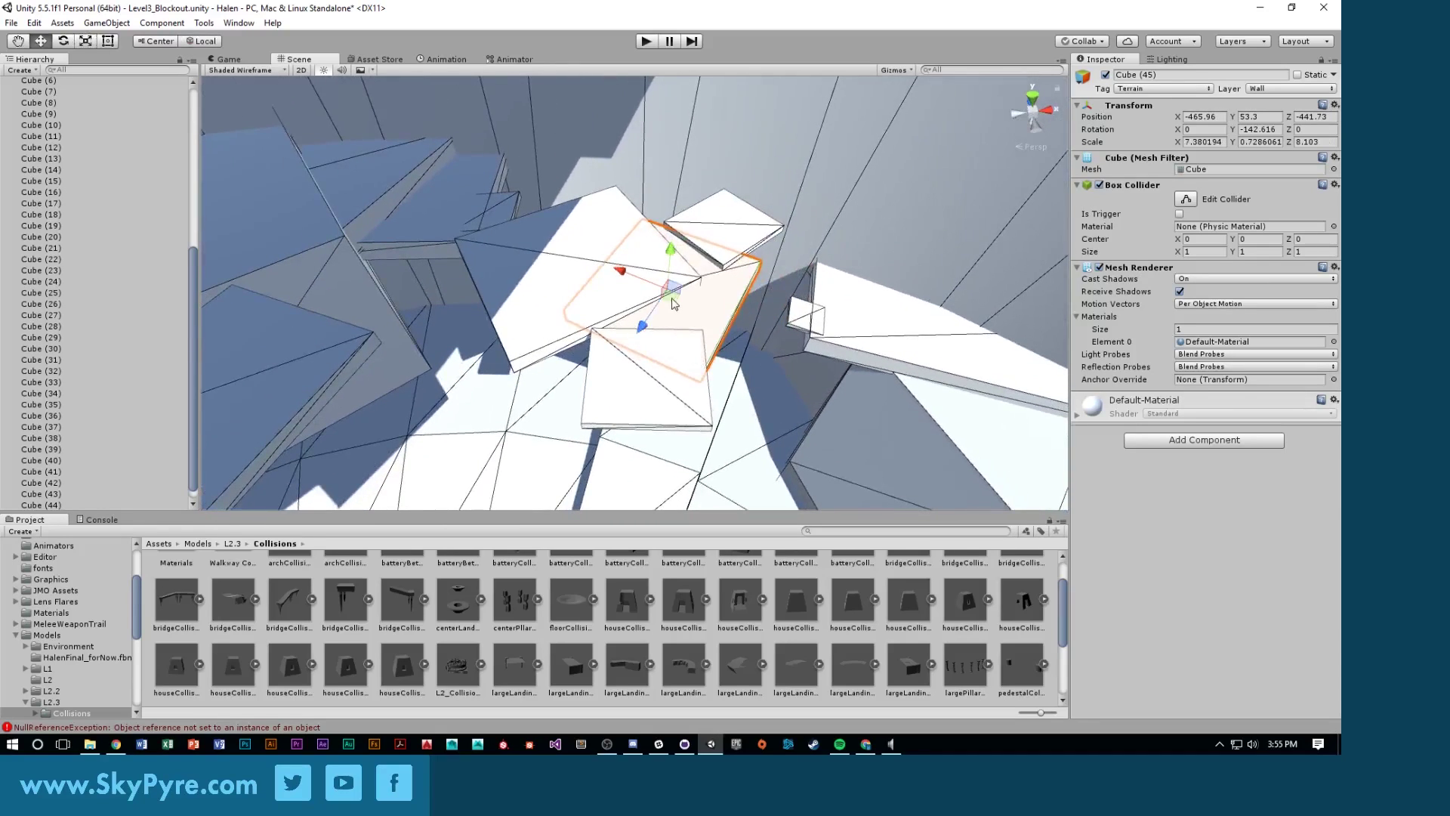
{"action": "right_click_drag", "start_coordinate": [674, 300], "coordinate": [624, 244]}
{"action": "left_click_drag", "start_coordinate": [625, 241], "coordinate": [628, 226]}
{"action": "right_click_drag", "start_coordinate": [728, 297], "coordinate": [574, 201]}
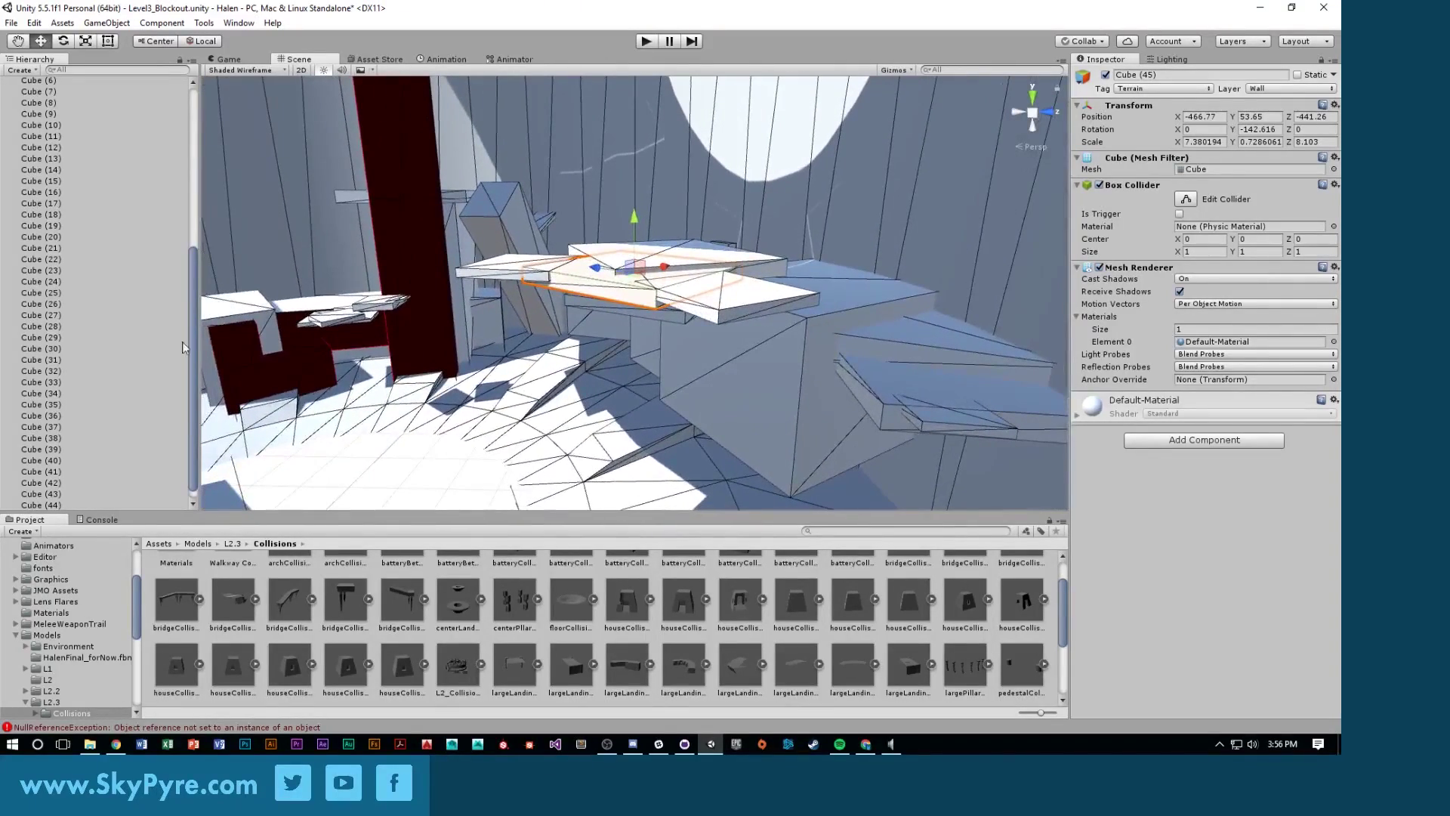
Assign the dark red material to the last small slab placed in the cluster around the middle platform
{"action": "left_click", "coordinate": [1335, 342]}
{"action": "scroll", "coordinate": [302, 423], "scroll_direction": "up", "scroll_amount": 7}
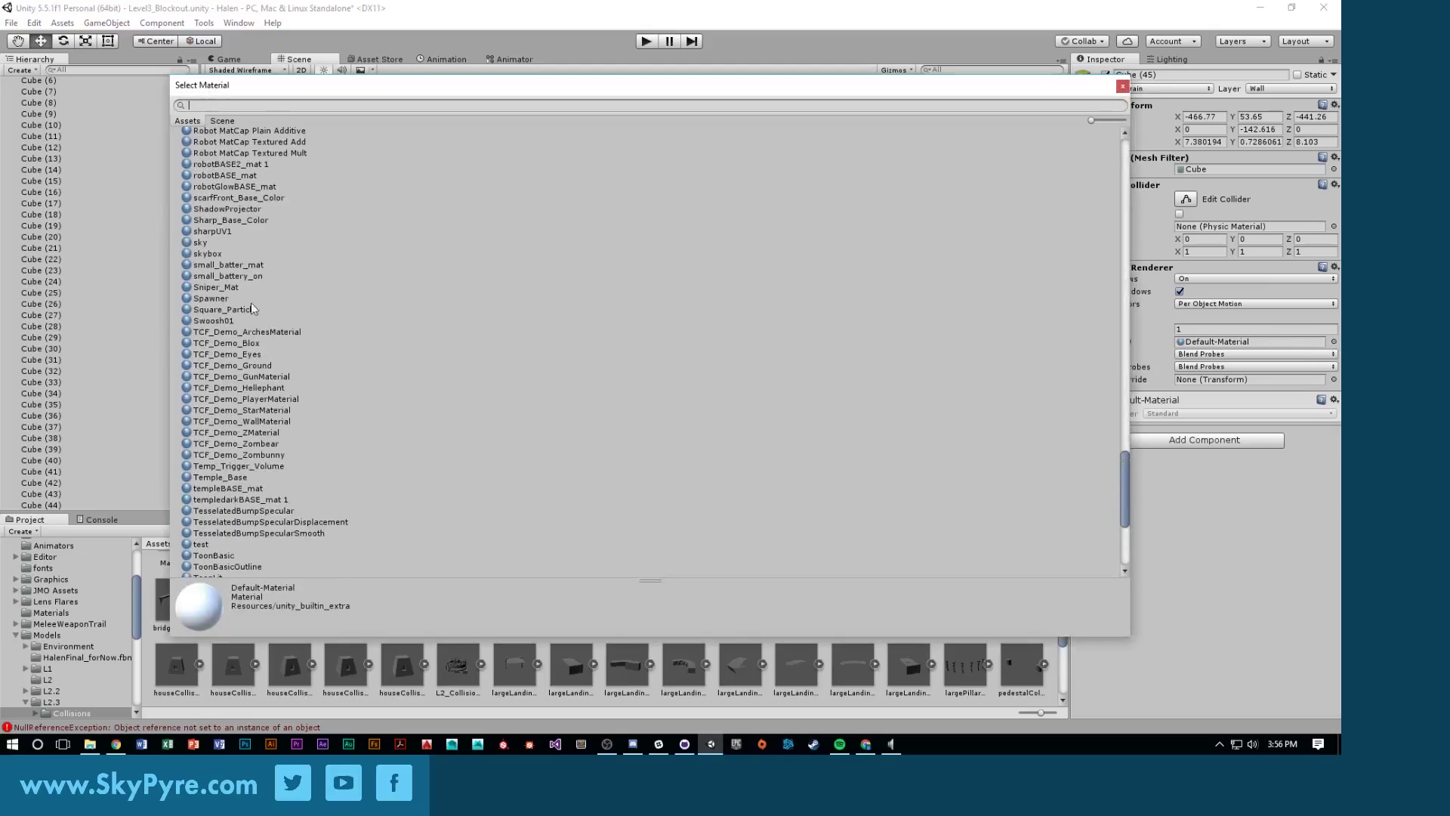
{"action": "double_click", "coordinate": [232, 220]}
{"action": "right_click_drag", "start_coordinate": [237, 218], "coordinate": [1258, 375]}
Turn the platform above the long slab to about -136.5 degrees on Y
{"action": "left_click", "coordinate": [809, 279]}
{"action": "left_click", "coordinate": [593, 255]}
{"action": "key", "text": "e"}
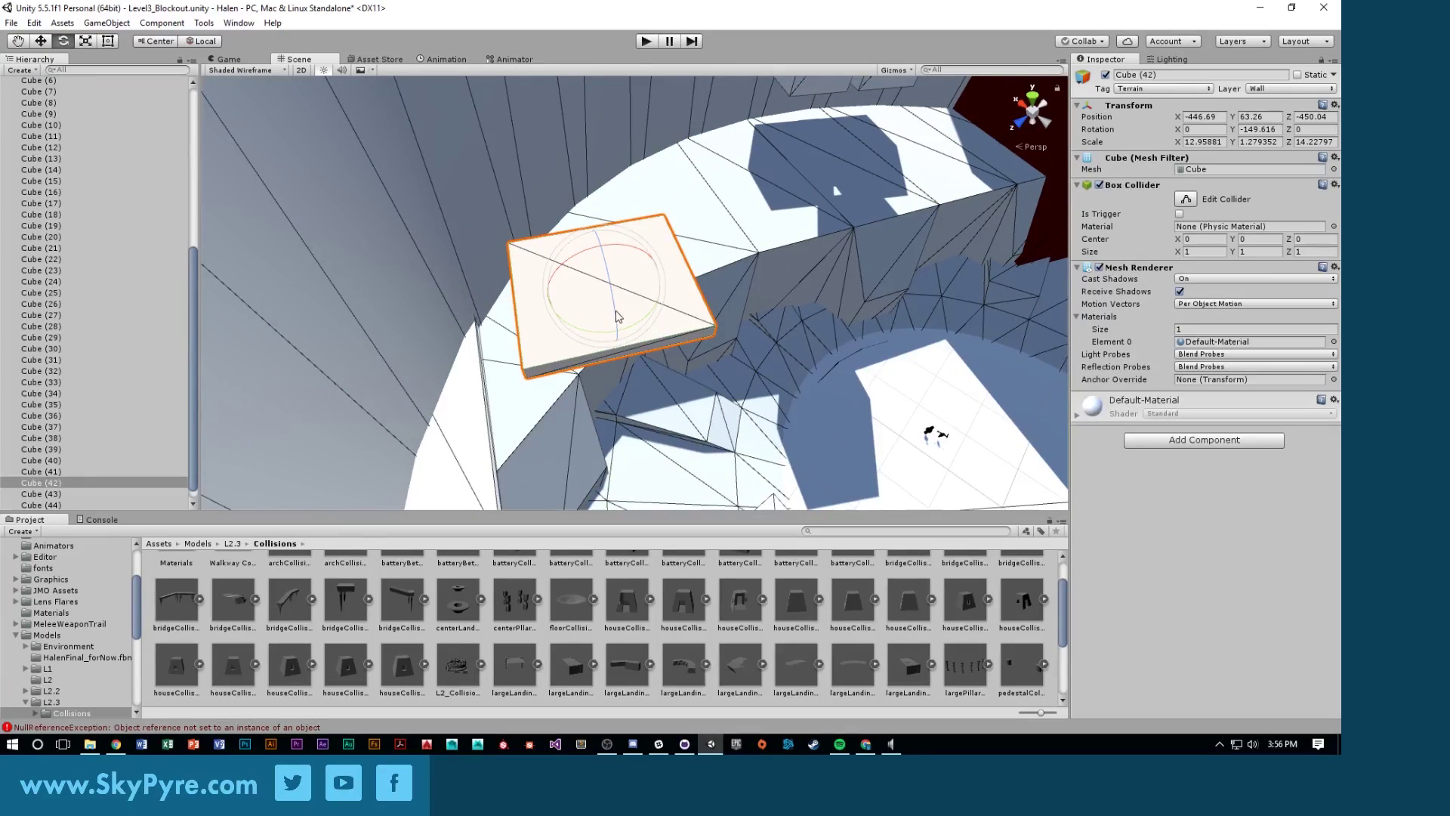
{"action": "key", "text": "w"}
Duplicate that platform, turn the copy to about -157.2 degrees on Y and place it at about X -452.1, Y 66.9, Z -463.1
{"action": "left_click_drag", "start_coordinate": [606, 338], "coordinate": [570, 216]}
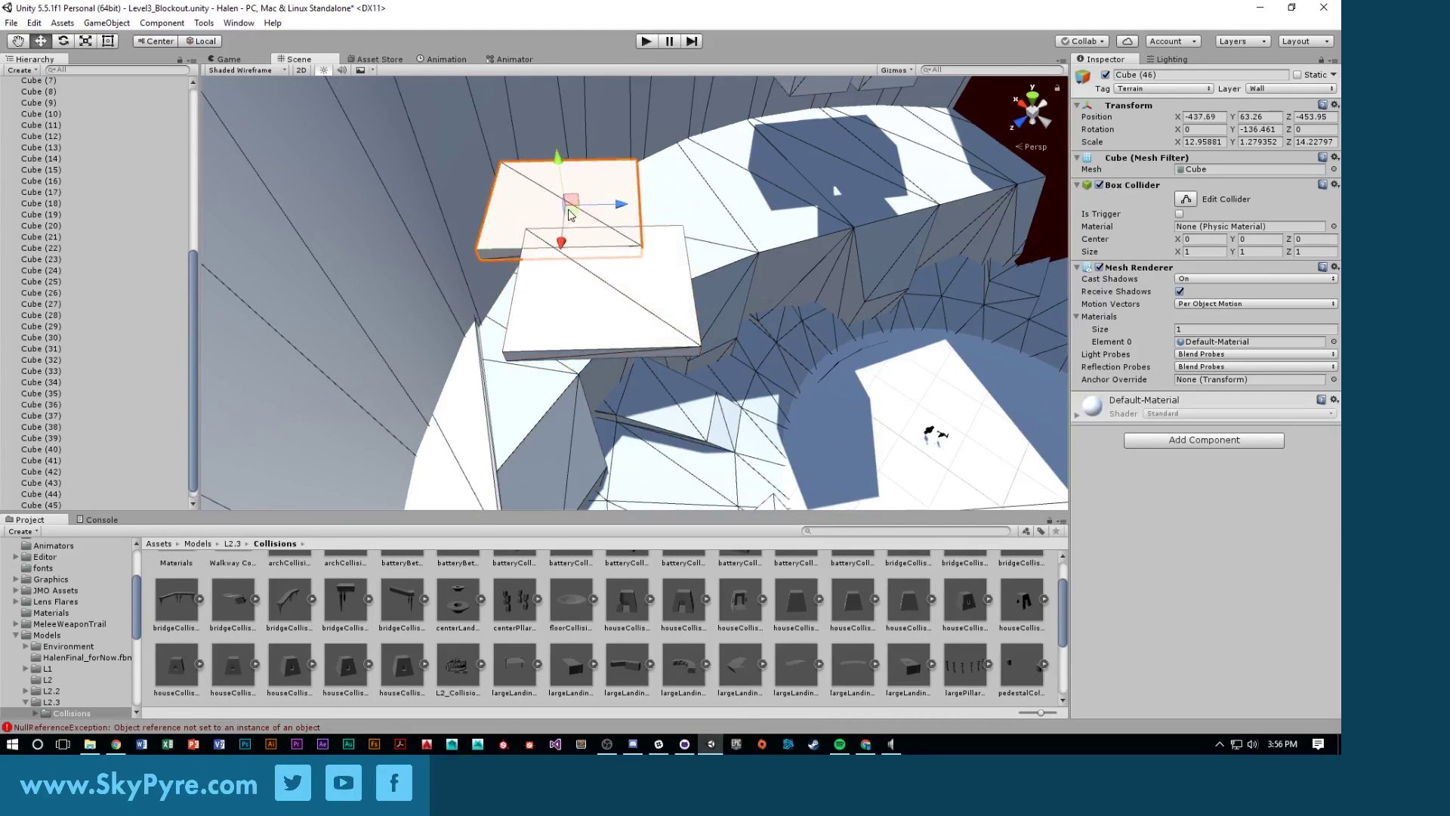
{"action": "left_click_drag", "start_coordinate": [559, 166], "coordinate": [554, 143]}
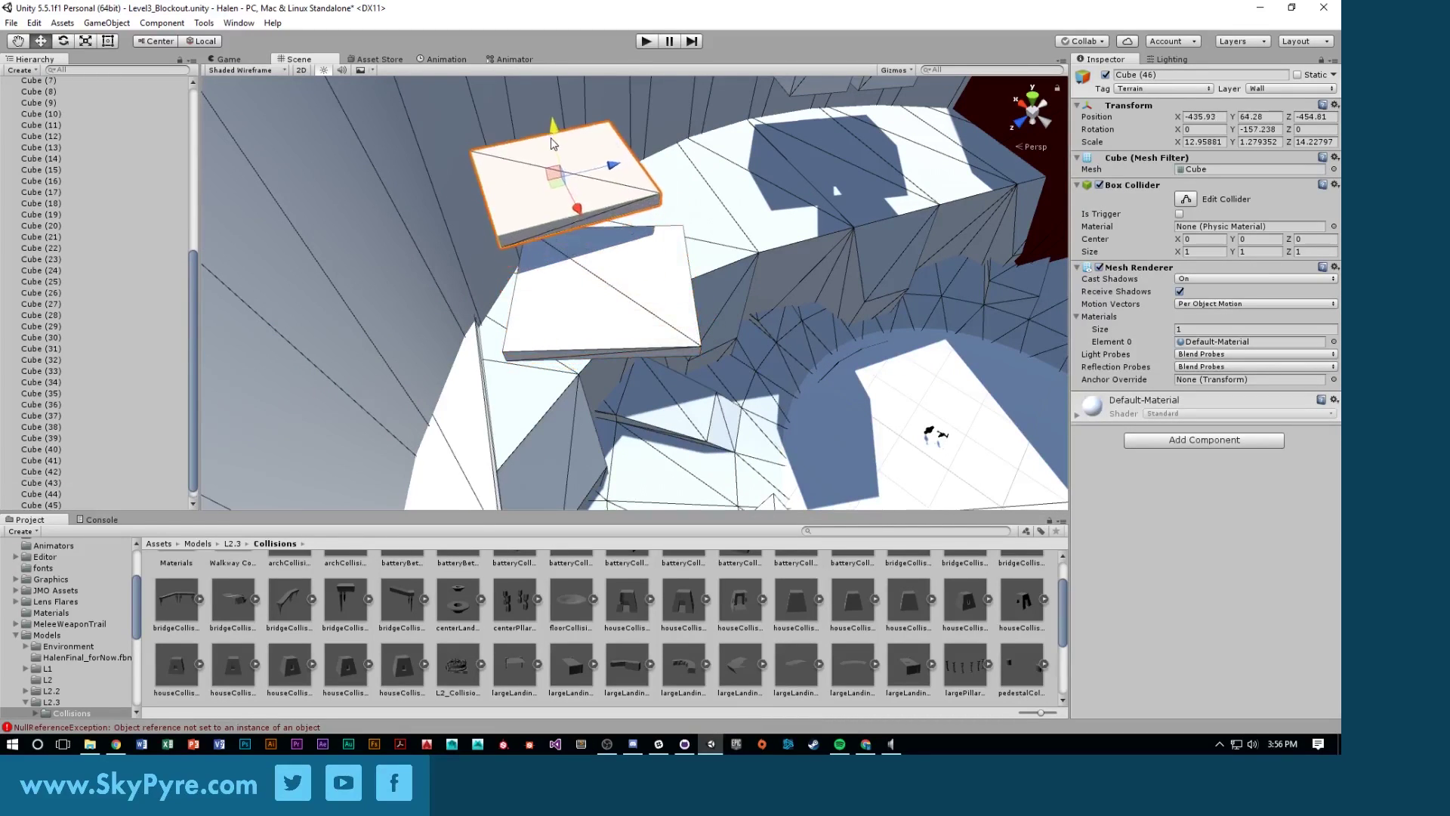
{"action": "left_click_drag", "start_coordinate": [621, 192], "coordinate": [684, 224], "text": "alt"}
{"action": "left_click_drag", "start_coordinate": [707, 284], "coordinate": [1302, 266], "text": "alt"}
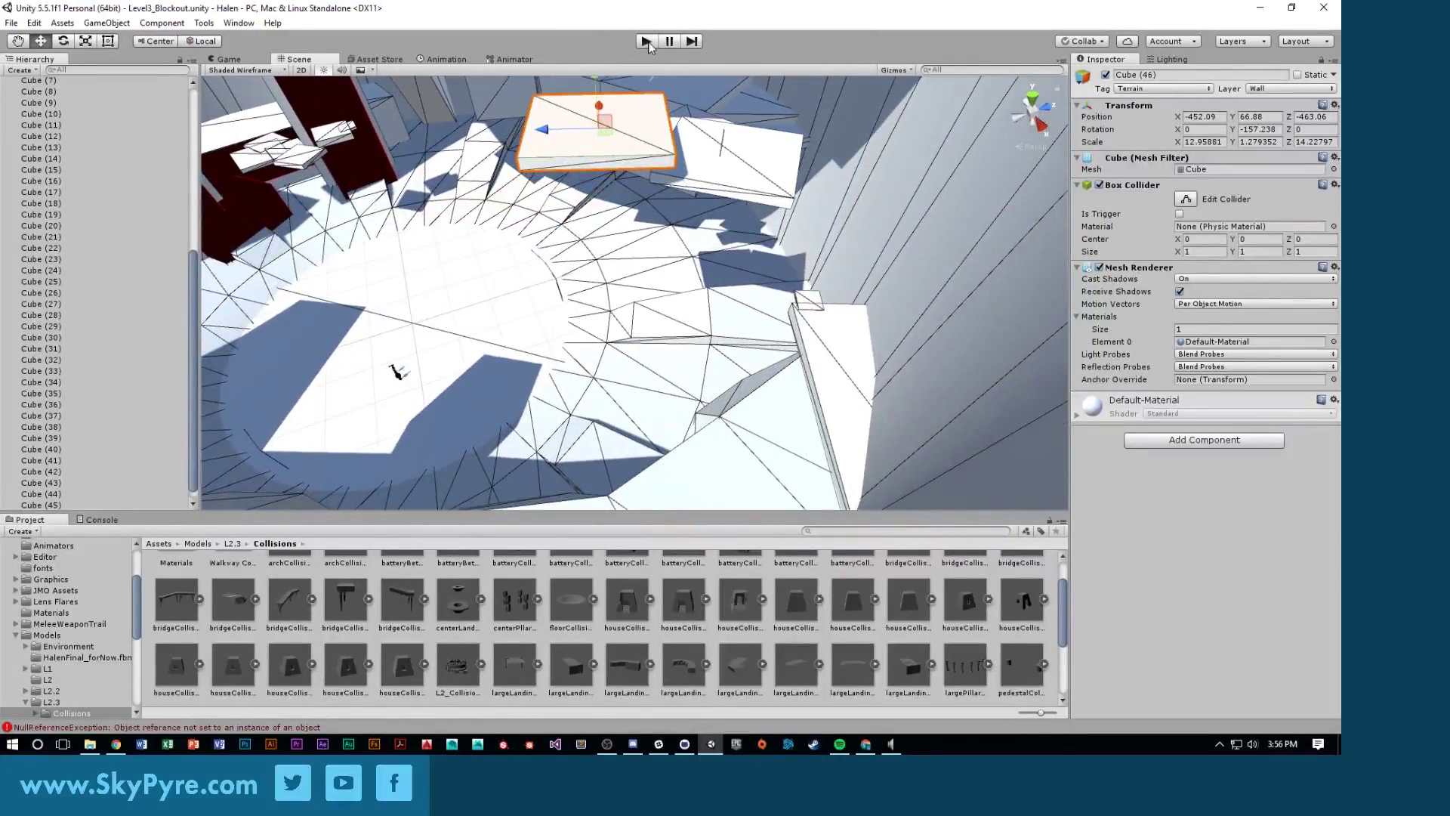
Extend a long plank from the curved ledge, about 9.6 by 2.1 by 46, rotated to about -93.2 degrees on Y and raised to Y 26.98
{"action": "left_click_drag", "start_coordinate": [653, 82], "coordinate": [1322, 63], "text": "alt"}
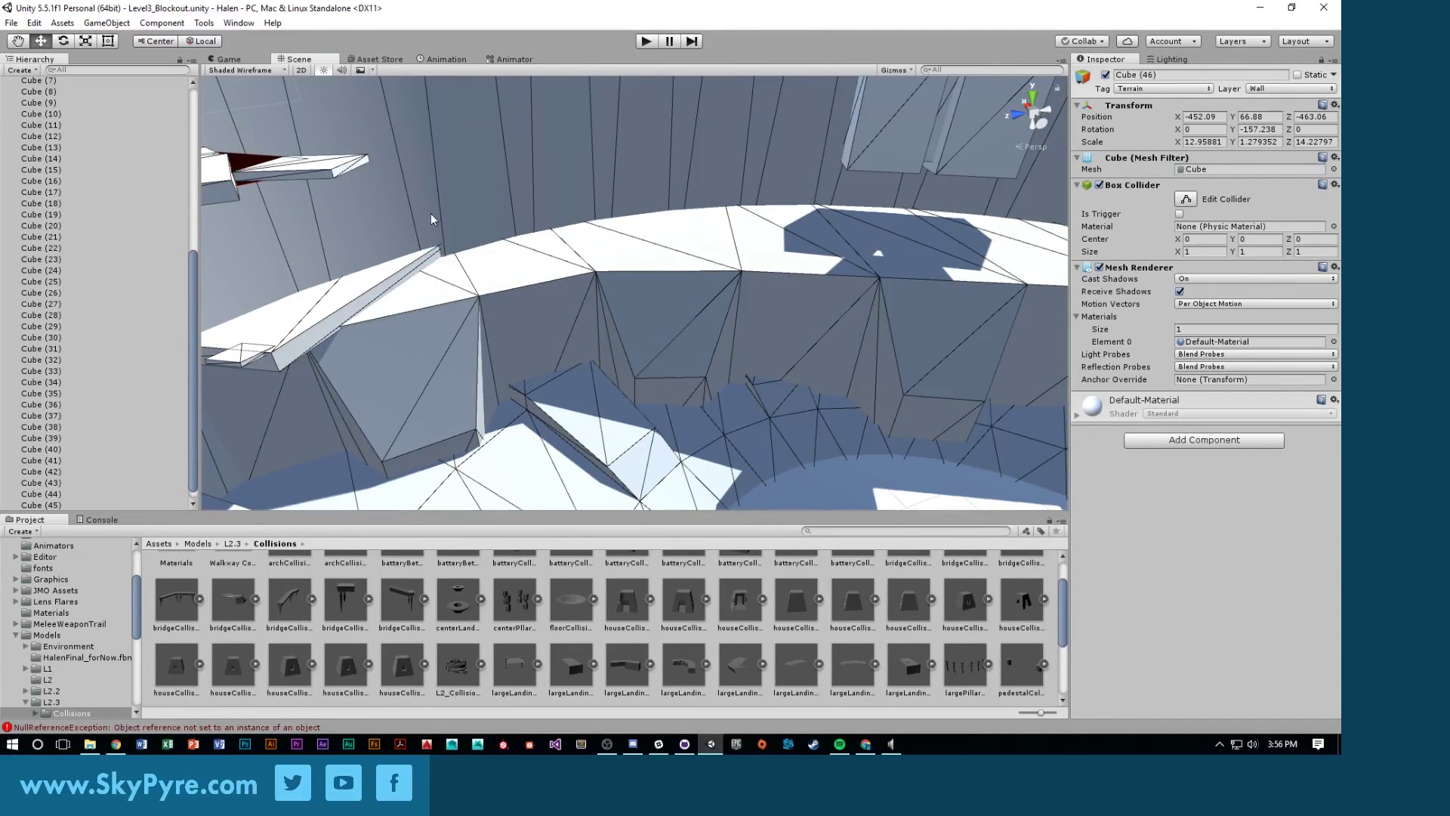
{"action": "left_click_drag", "start_coordinate": [431, 219], "coordinate": [569, 277], "text": "alt"}
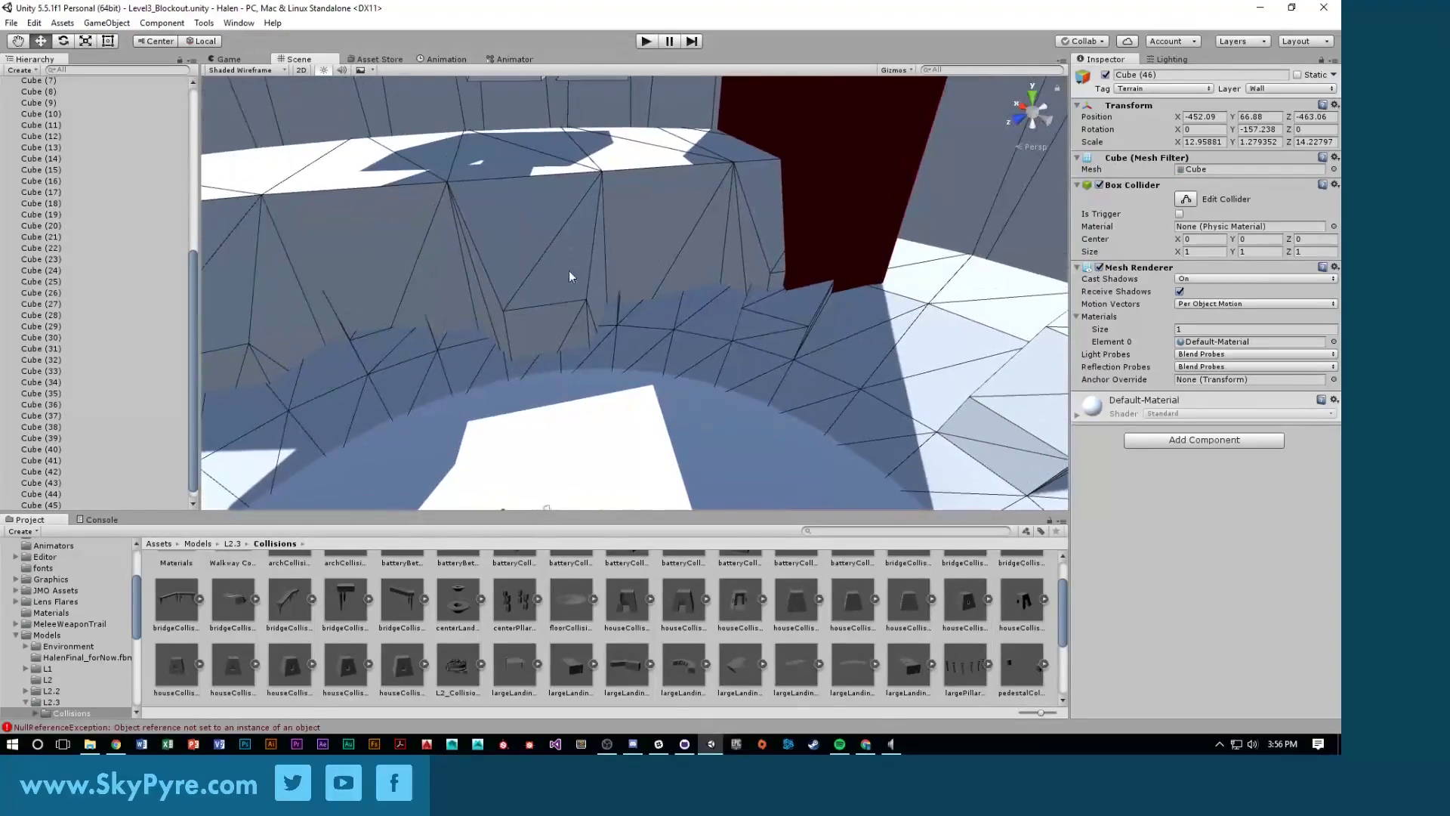
{"action": "left_click_drag", "start_coordinate": [631, 175], "coordinate": [767, 344], "text": "alt"}
{"action": "left_click", "coordinate": [879, 189]}
{"action": "key", "text": "r"}
{"action": "left_click_drag", "start_coordinate": [611, 253], "coordinate": [794, 345]}
{"action": "key", "text": "e"}
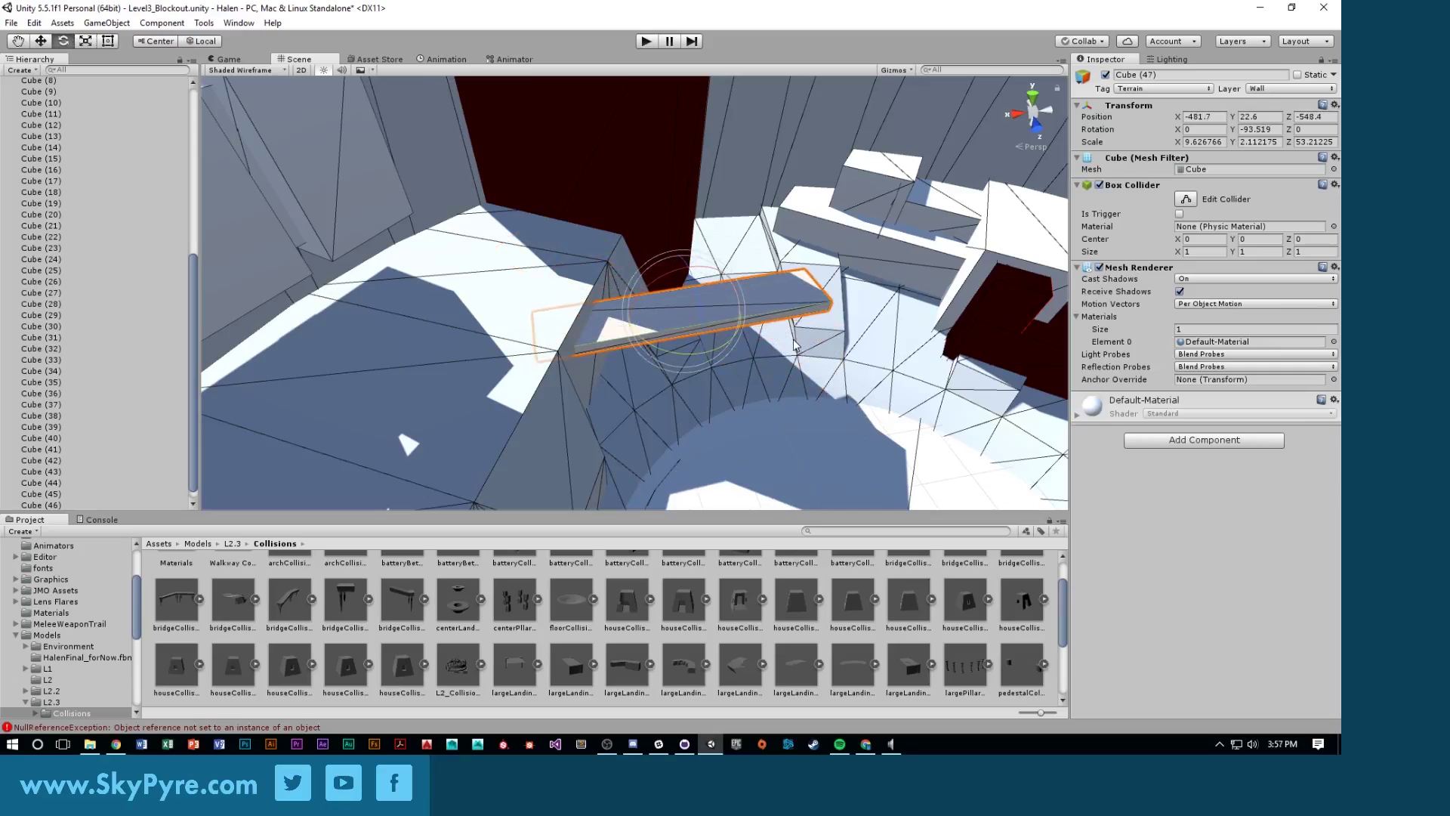
{"action": "mouse_move", "coordinate": [661, 319]}
{"action": "right_mouse_down"}
{"action": "mouse_move", "coordinate": [793, 324]}
{"action": "mouse_move", "coordinate": [729, 293]}
{"action": "mouse_move", "coordinate": [689, 325]}
{"action": "right_mouse_up"}
{"action": "left_click_drag", "start_coordinate": [682, 317], "coordinate": [494, 226]}
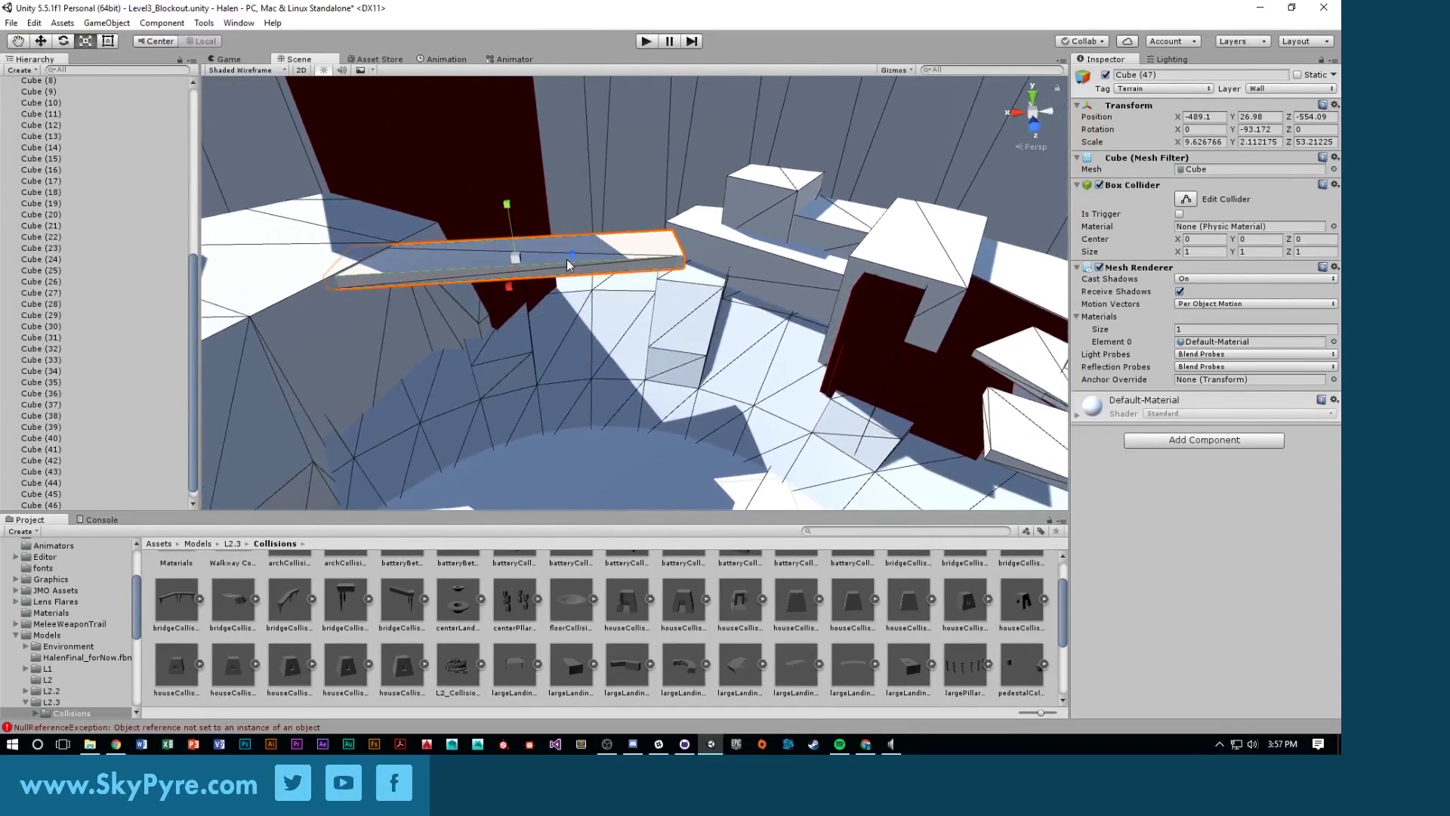
{"action": "left_click_drag", "start_coordinate": [567, 259], "coordinate": [881, 254]}
Duplicate the plank onto the opposite block near X -550 with its length cut to about 20.4, then shift the original to about X -479
{"action": "key", "text": "w"}
{"action": "key", "text": "ctrl+d"}
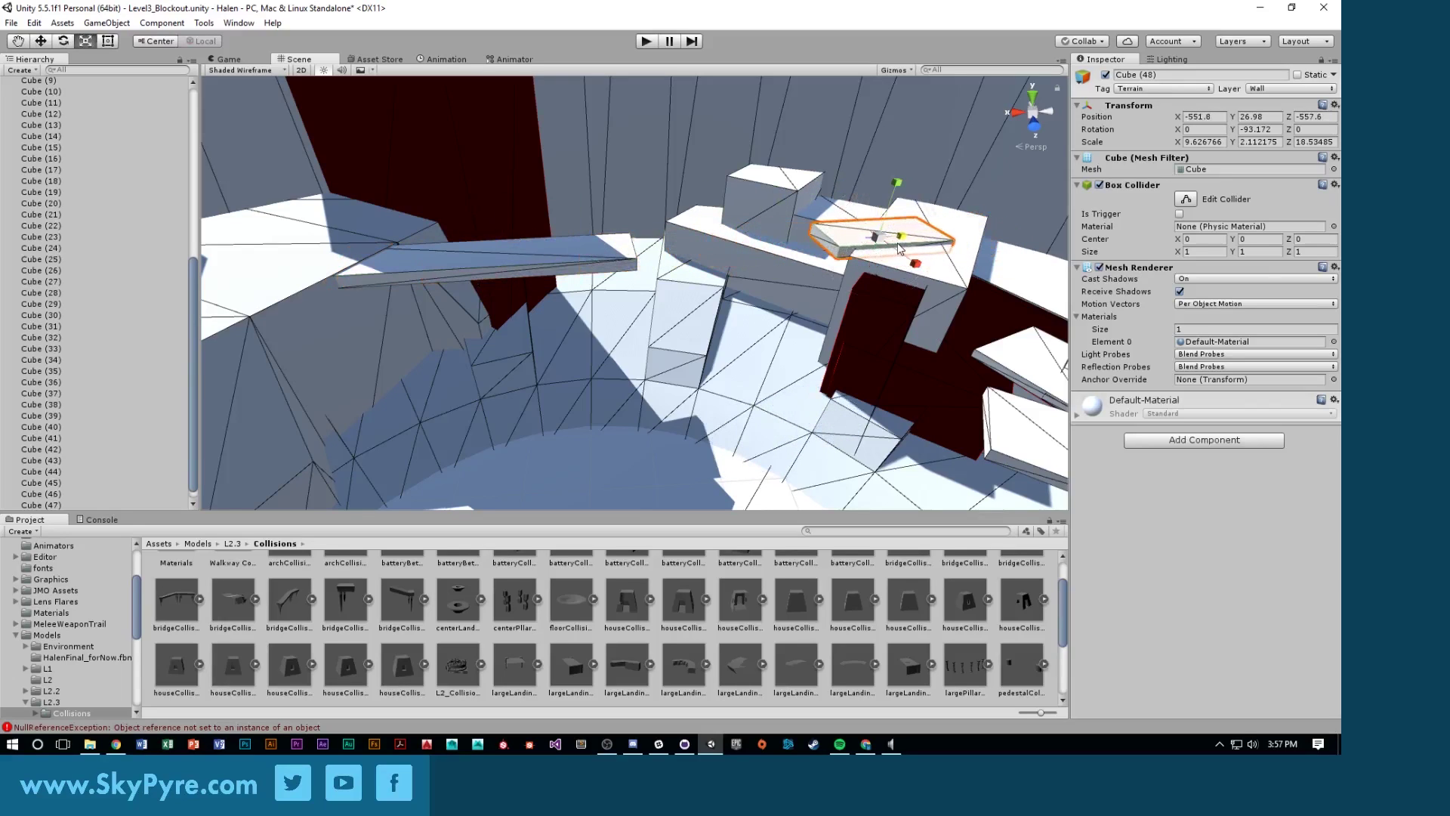
{"action": "key", "text": "f"}
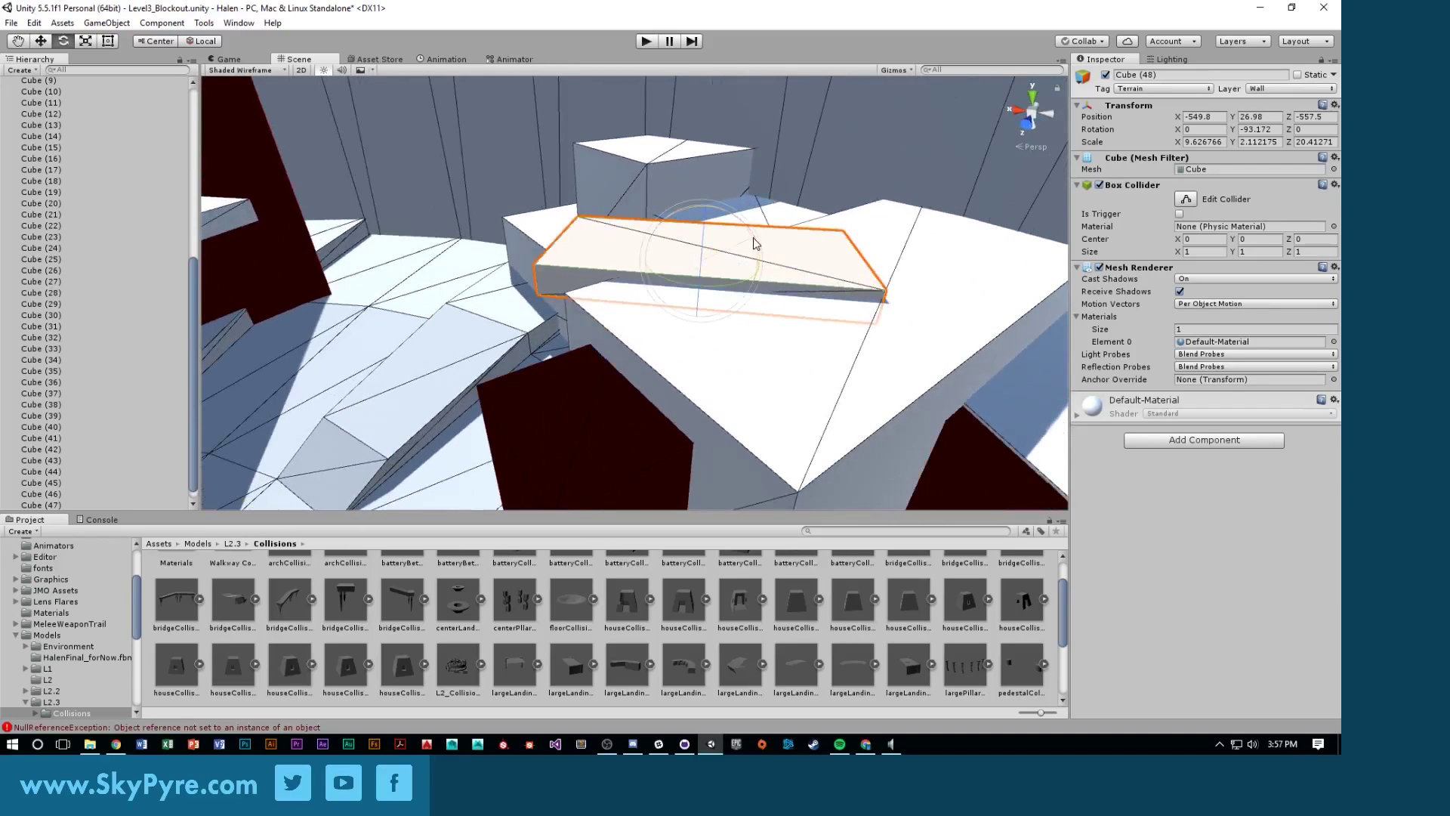
{"action": "left_click_drag", "start_coordinate": [777, 236], "coordinate": [935, 279], "text": "alt"}
{"action": "left_click_drag", "start_coordinate": [583, 296], "coordinate": [652, 302]}
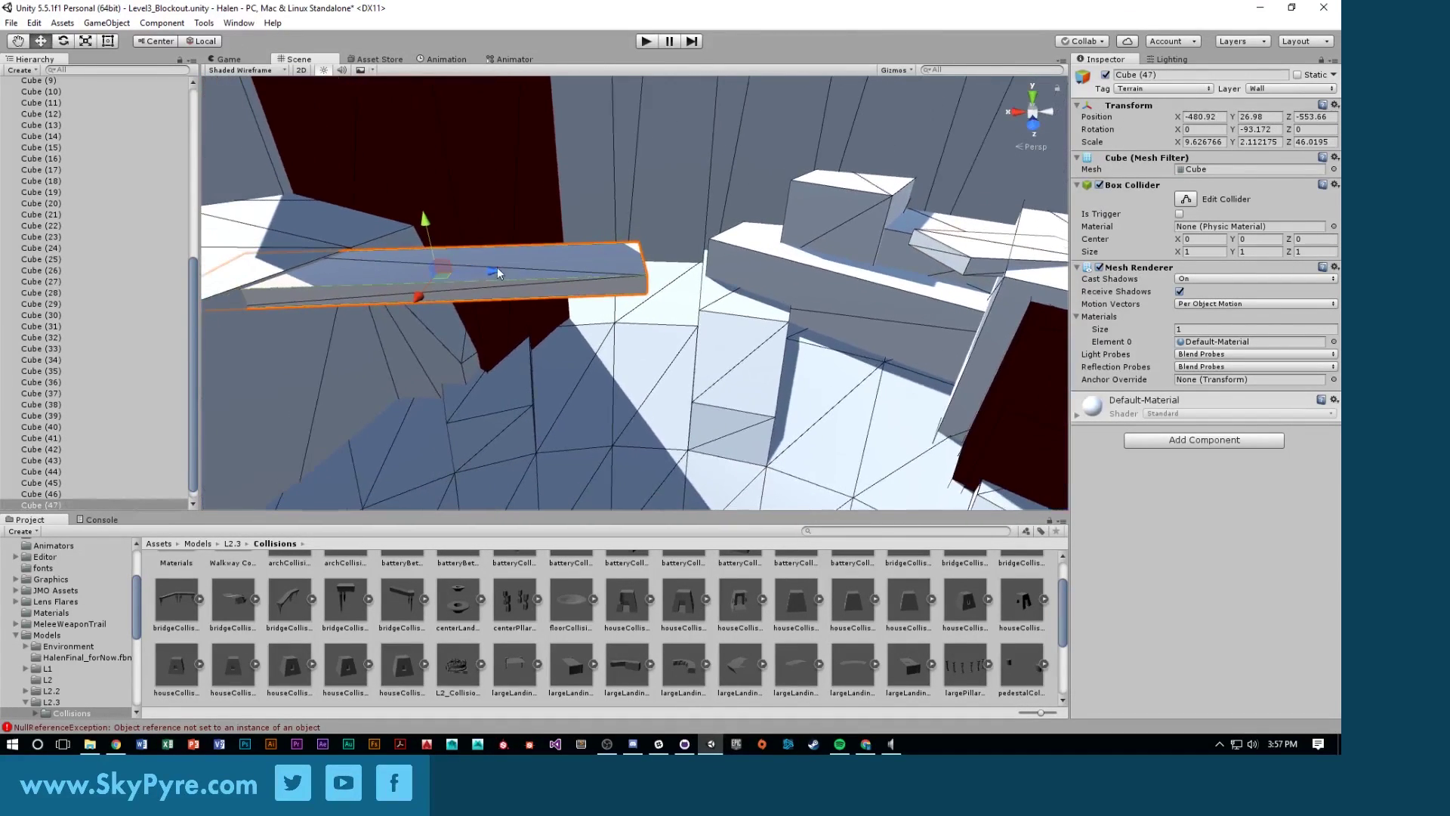
Play-test the level by running across the ledge and jumping up the stepping platforms, then stop the game
{"action": "left_click", "coordinate": [642, 42]}
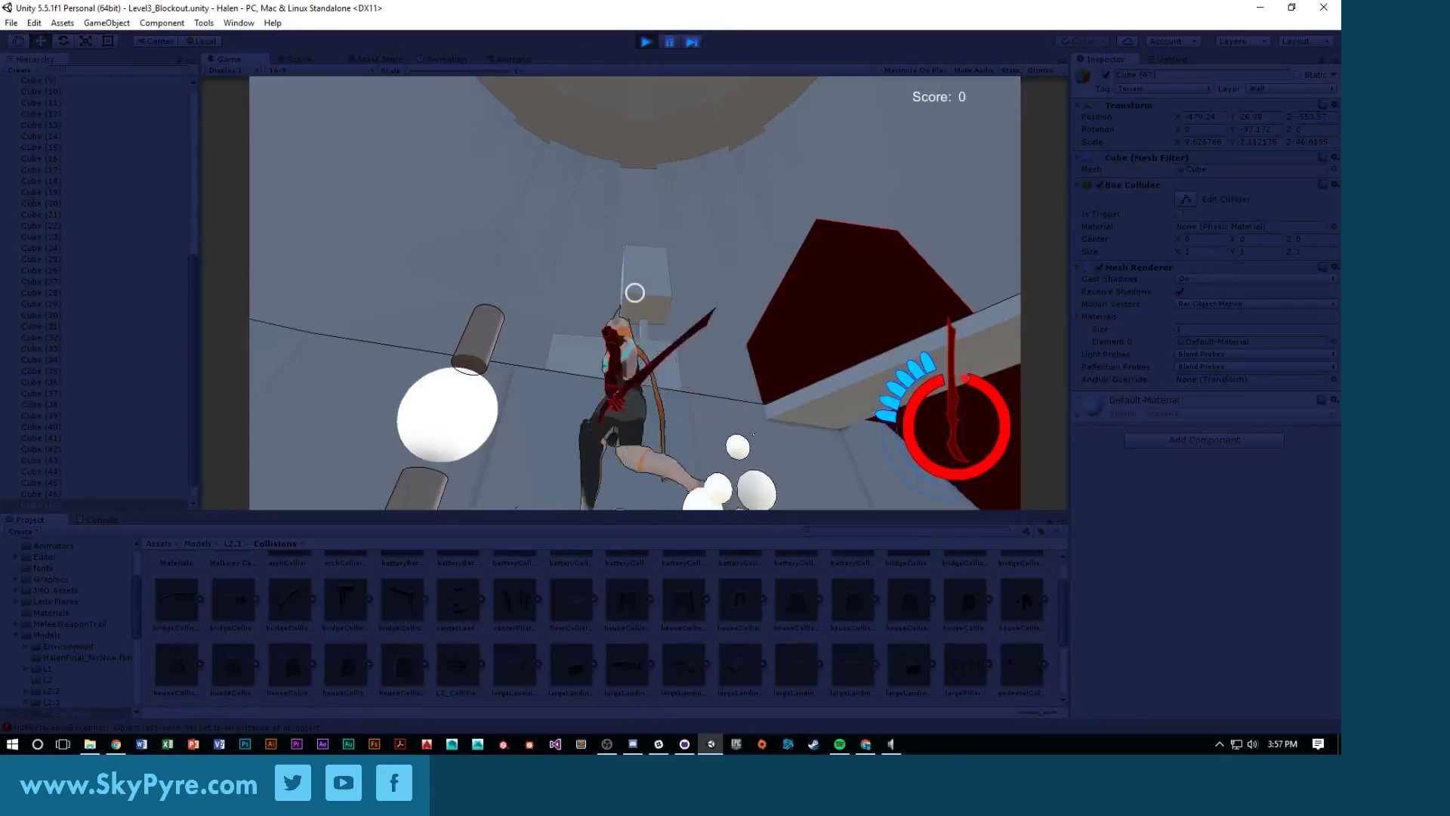
{"action": "key", "text": "w"}
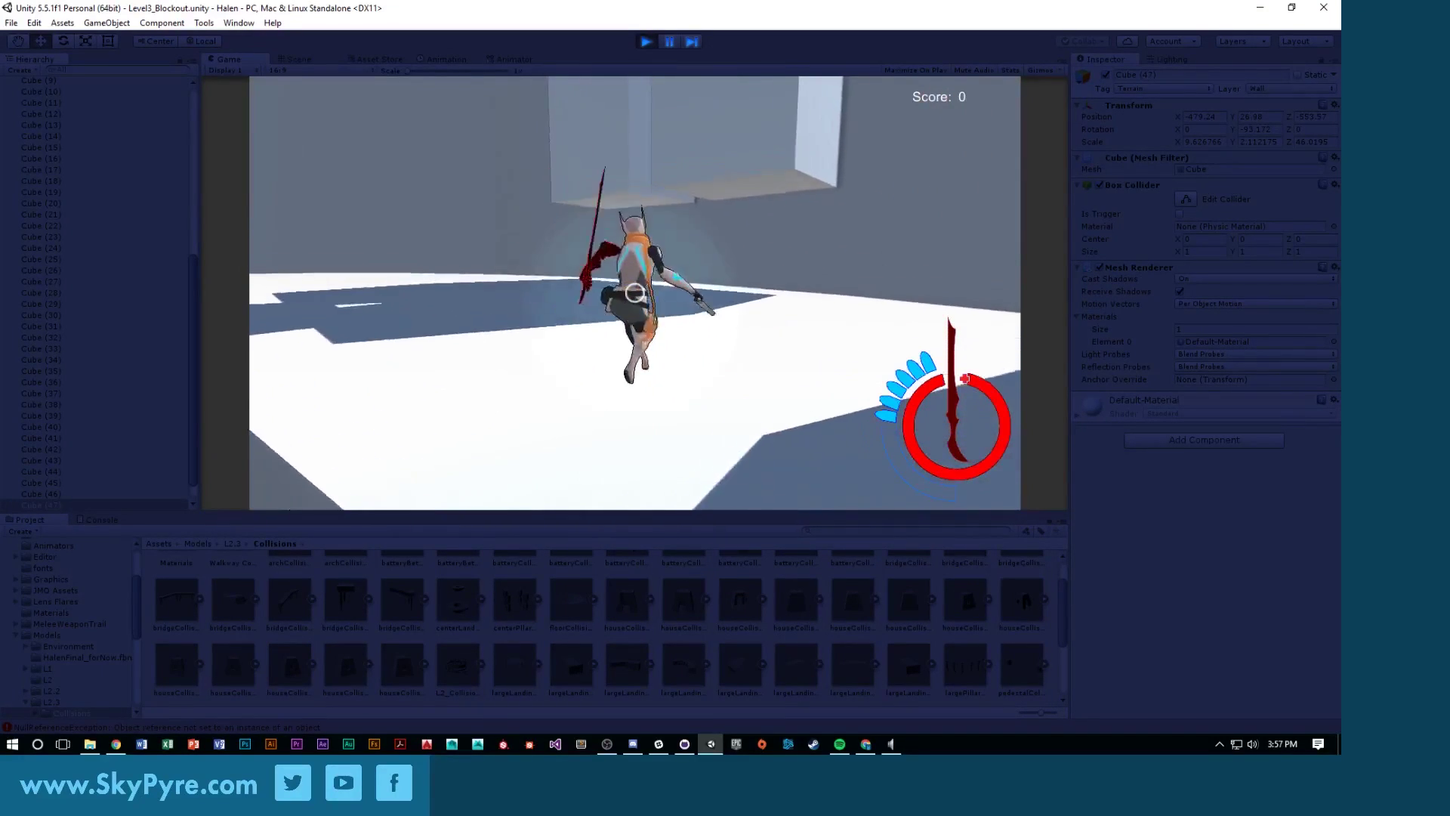
{"action": "key", "text": "shift"}
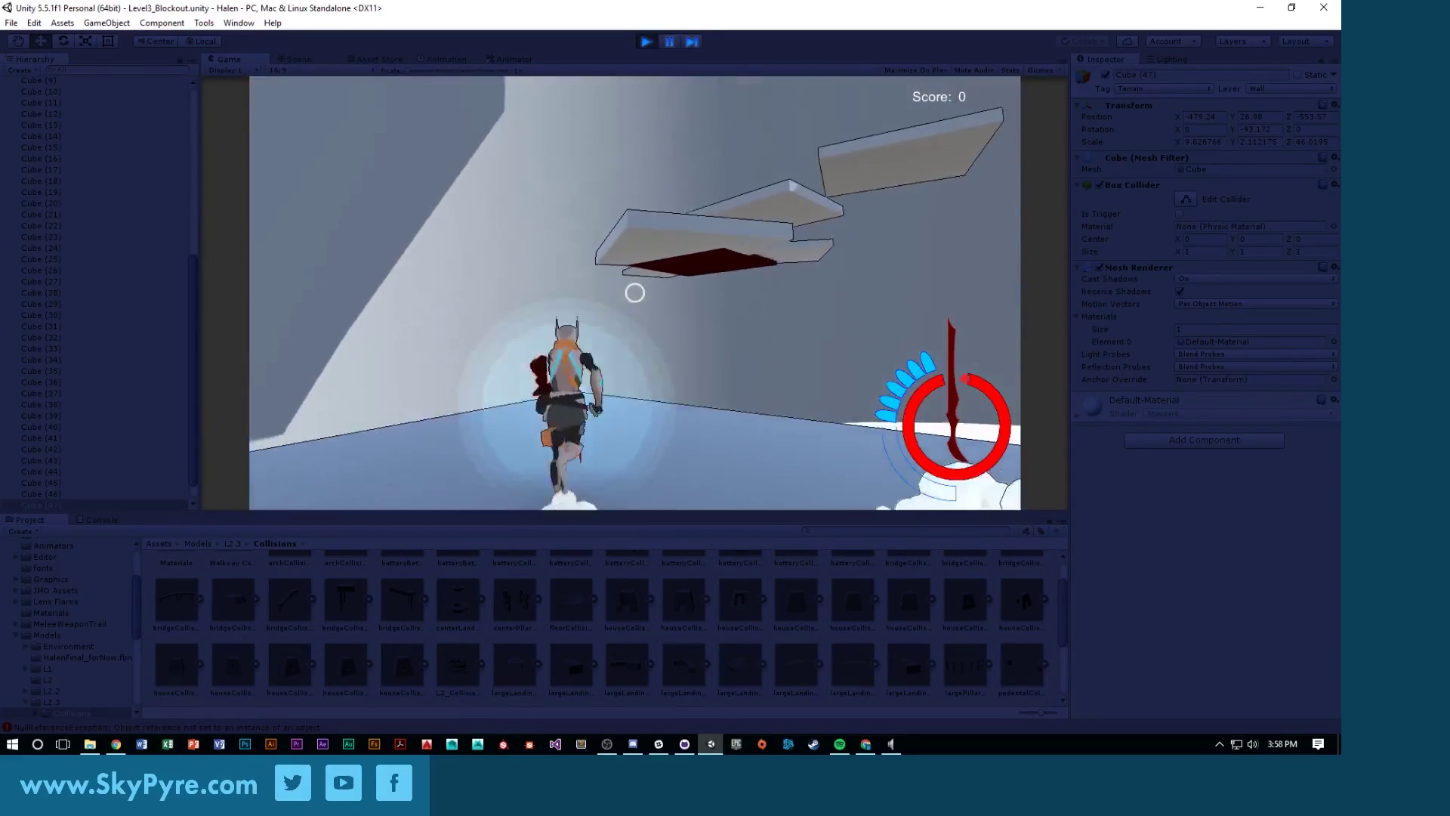
{"action": "key", "text": "space"}
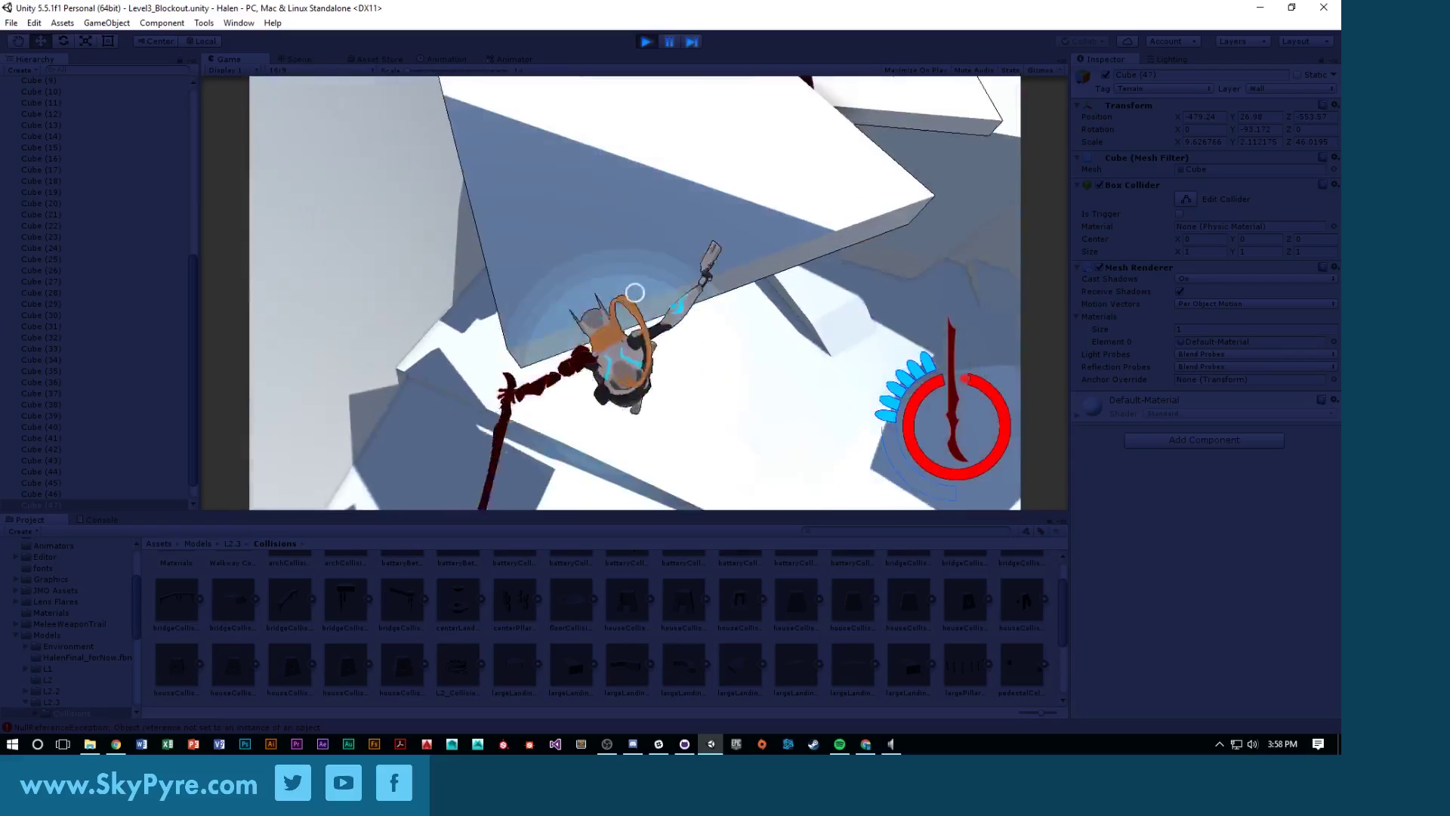
{"action": "left_click", "coordinate": [634, 292]}
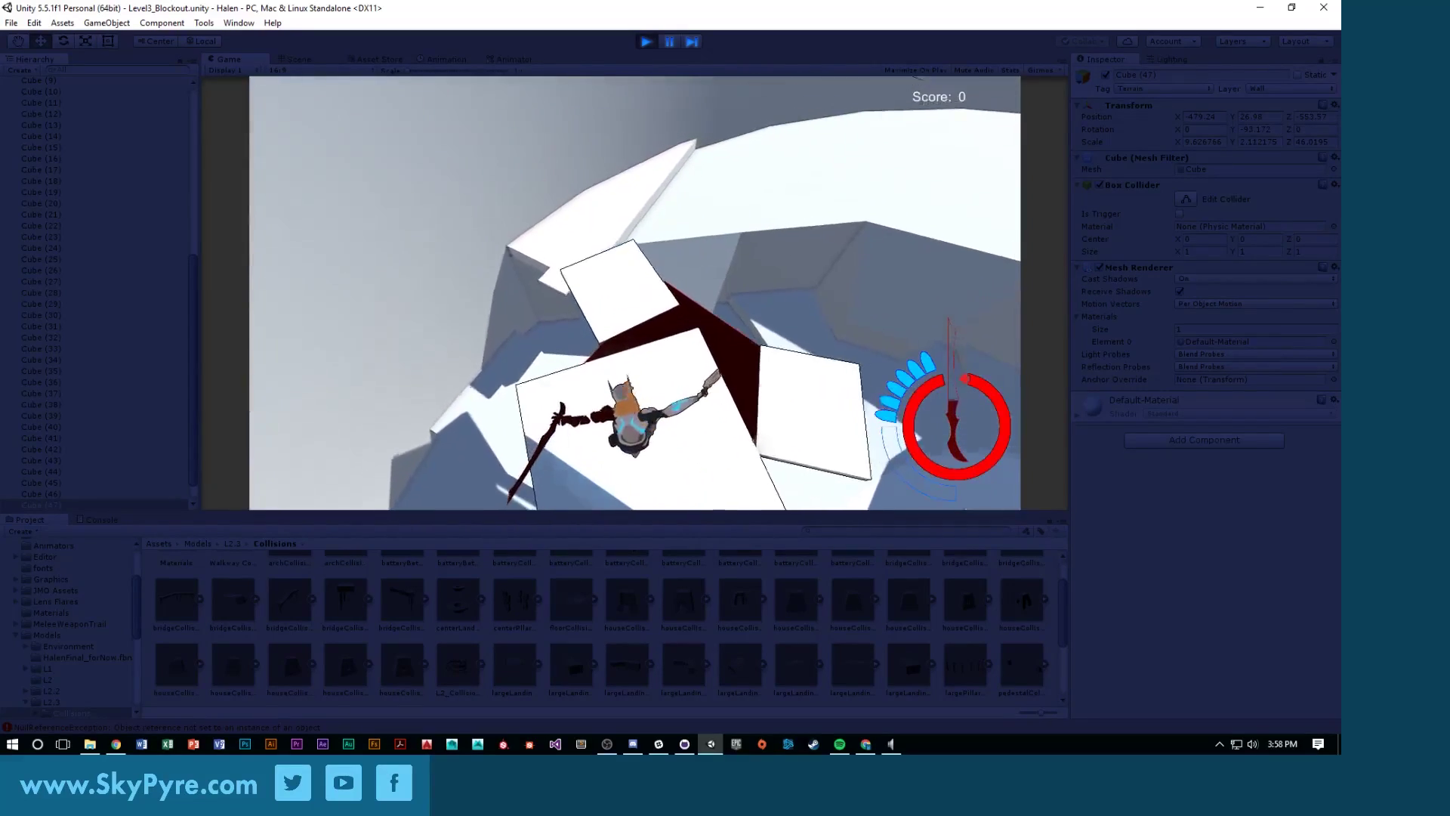
{"action": "key", "text": "space"}
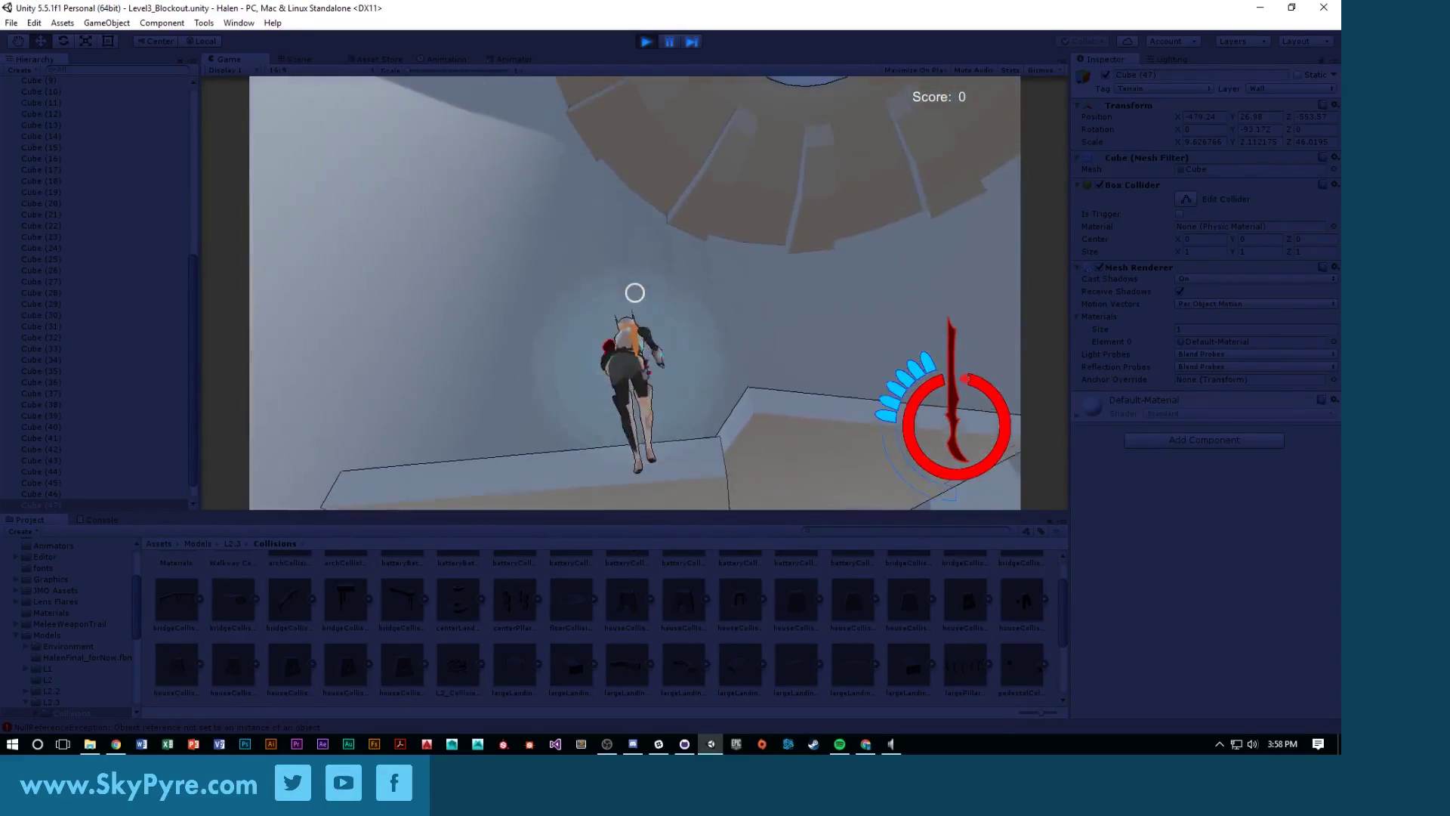
{"action": "left_click", "coordinate": [634, 293]}
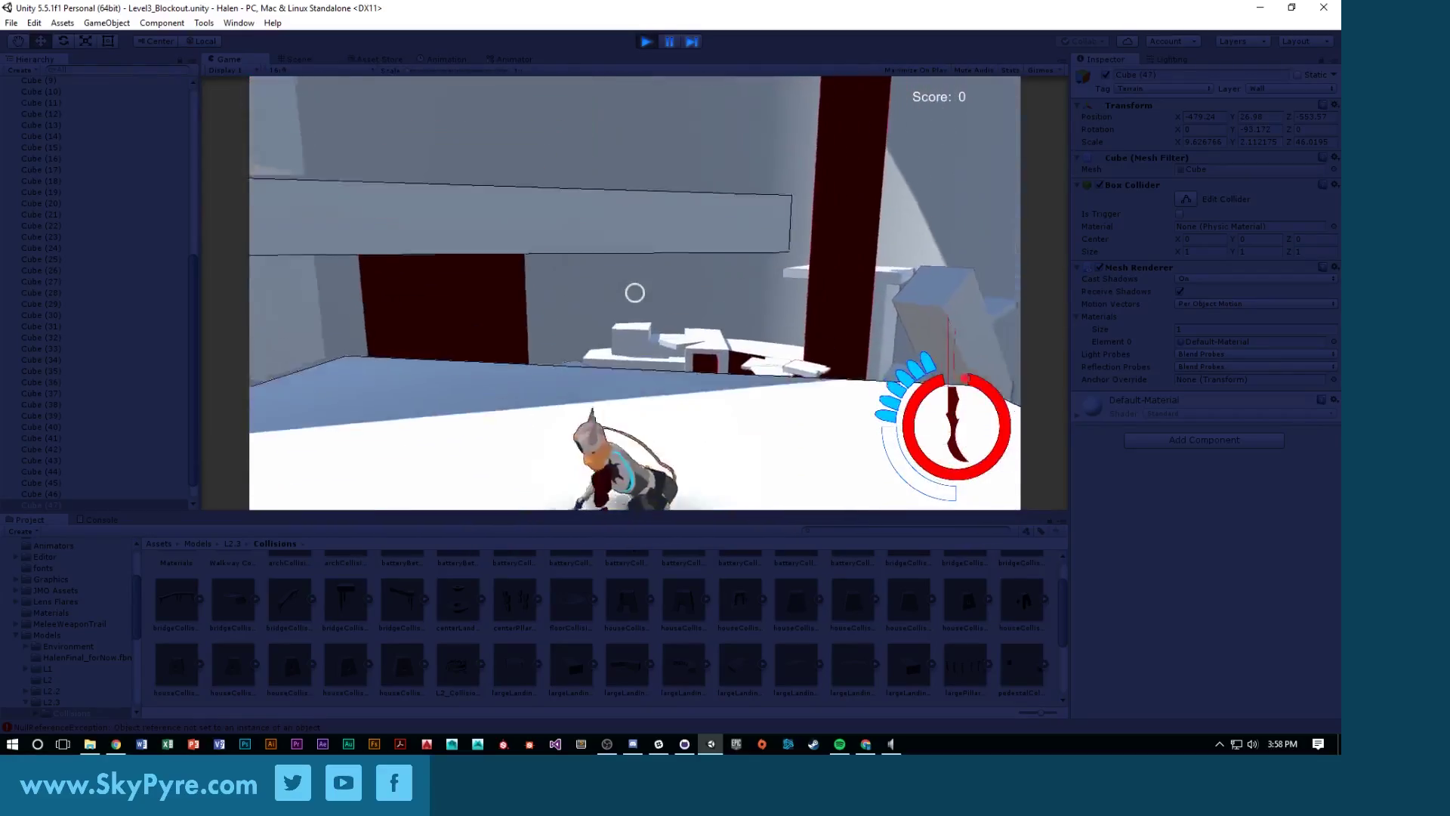
{"action": "key", "text": "Escape"}
{"action": "left_click", "coordinate": [646, 41]}
Select the middle platform together with the small slabs clustered around it
{"action": "right_click_drag", "start_coordinate": [662, 236], "coordinate": [455, 257]}
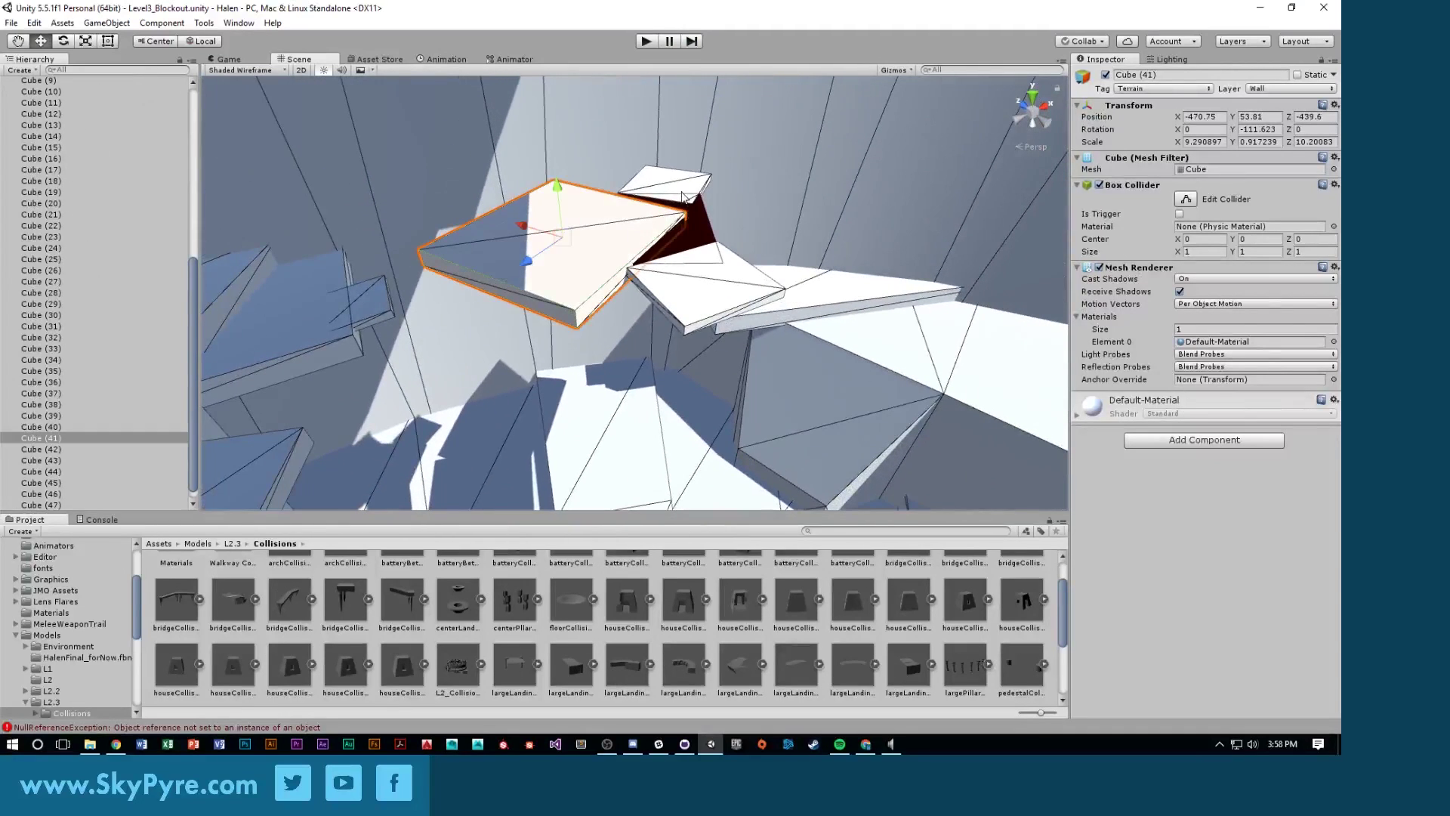
{"action": "left_click", "coordinate": [734, 290], "text": "shift"}
{"action": "right_click_drag", "start_coordinate": [624, 202], "coordinate": [647, 228]}
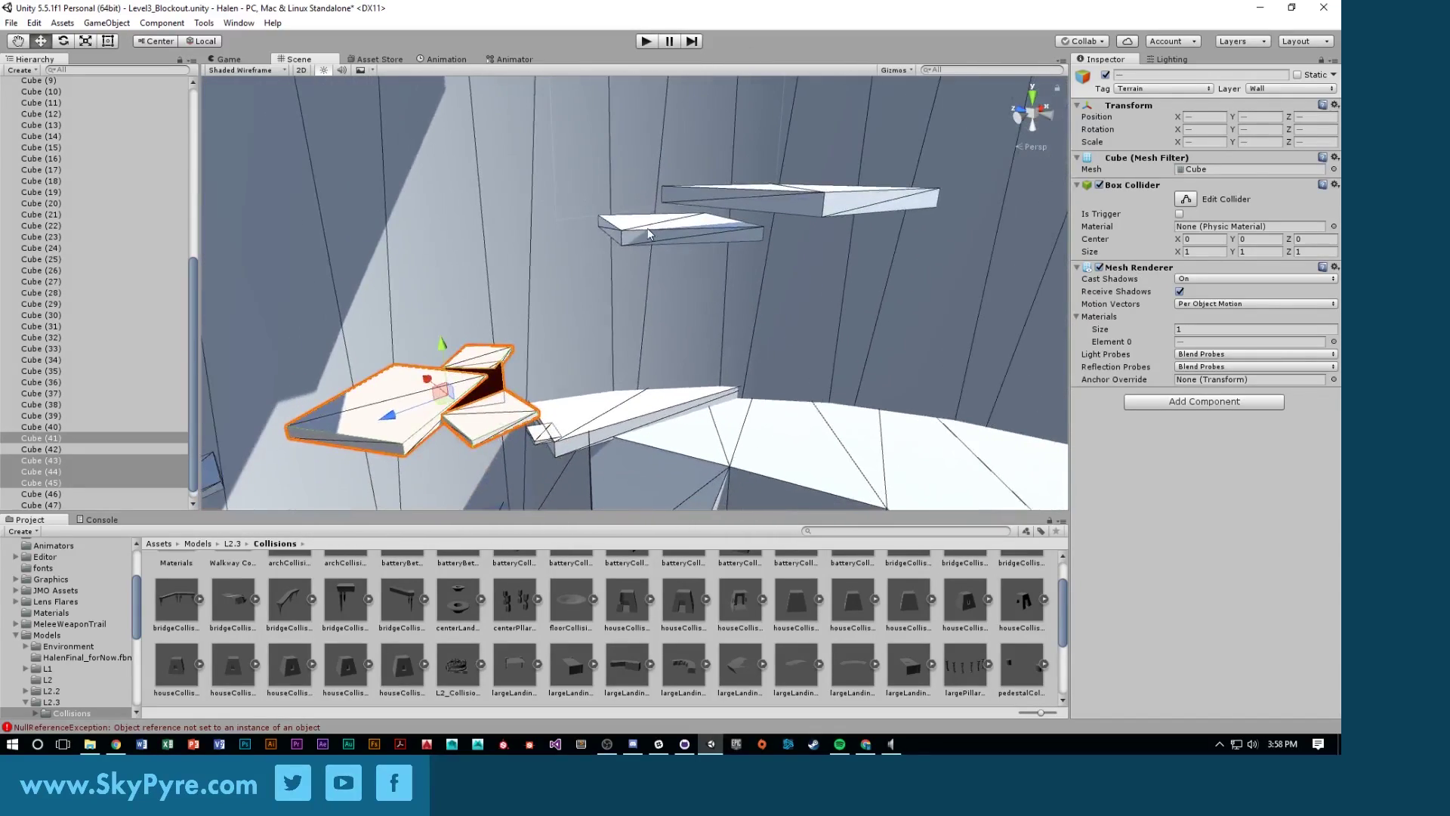
Tilt the platform above the long slab to about -12.5 degrees on X
{"action": "left_click", "coordinate": [647, 228]}
{"action": "key", "text": "e"}
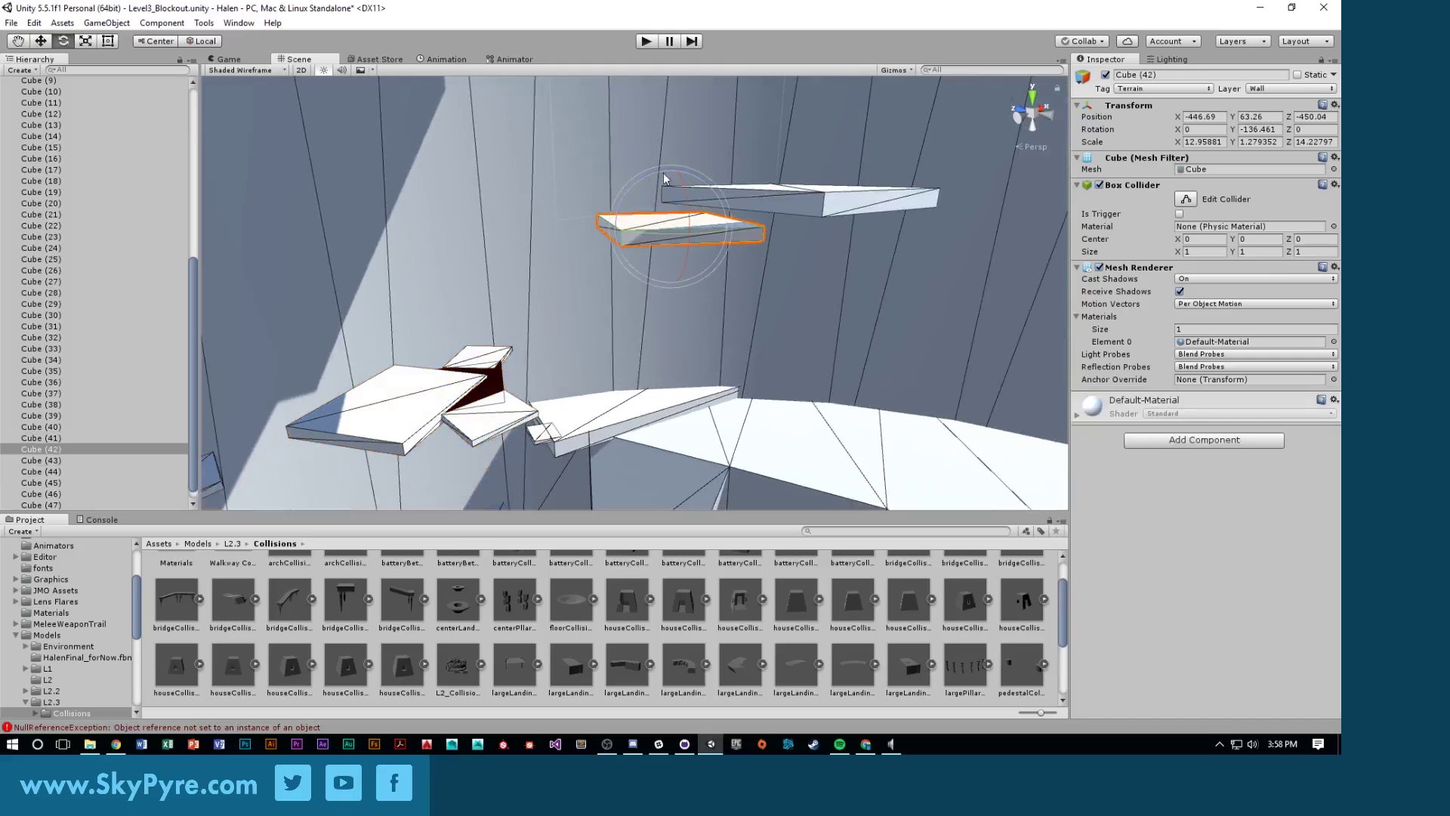
{"action": "left_click_drag", "start_coordinate": [682, 183], "coordinate": [681, 163]}
{"action": "key", "text": "w"}
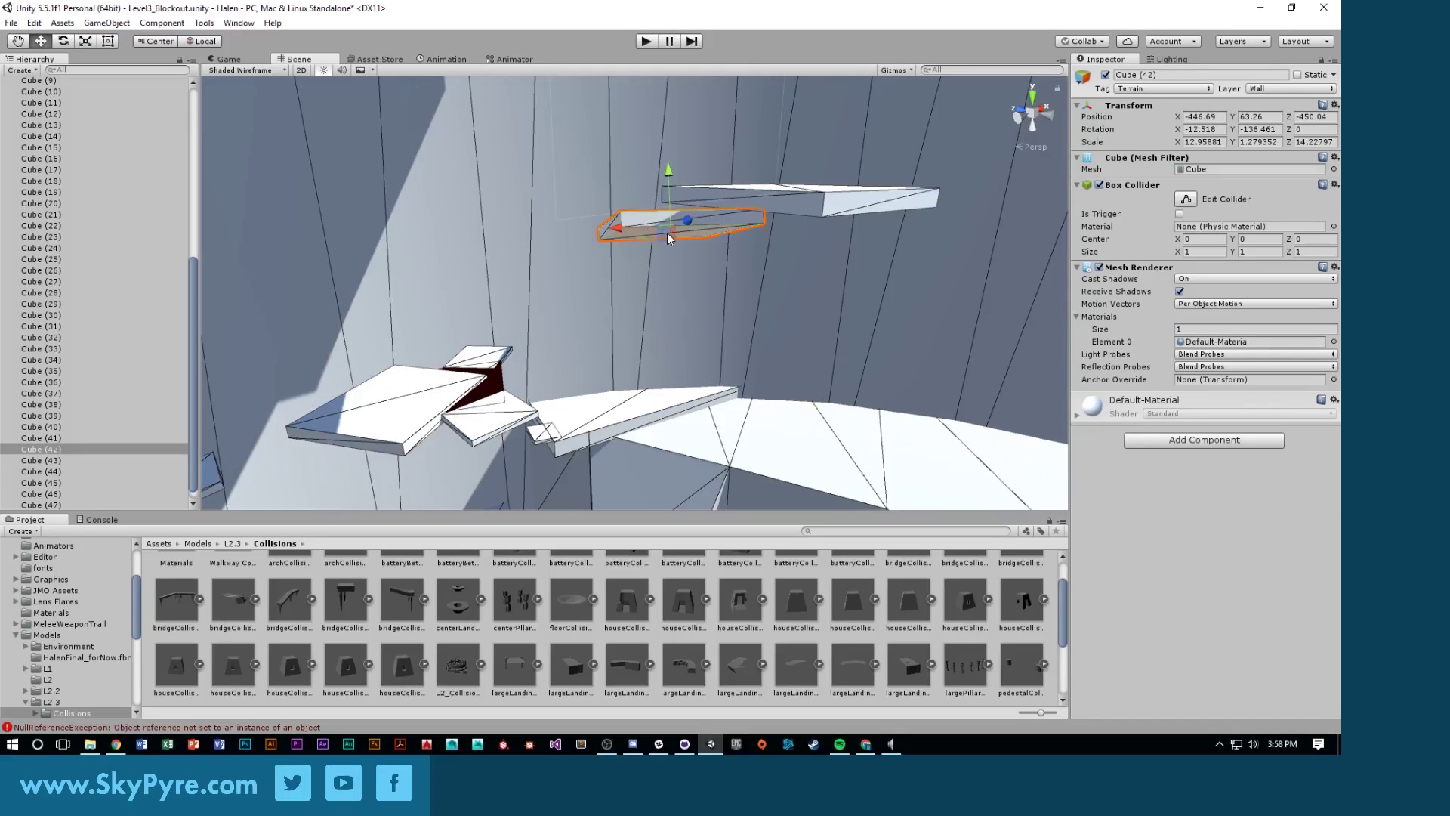
Duplicate the tilted platform beside itself, tilt the copy to about 13.5 degrees on X and lower it
{"action": "key", "text": "ctrl+d"}
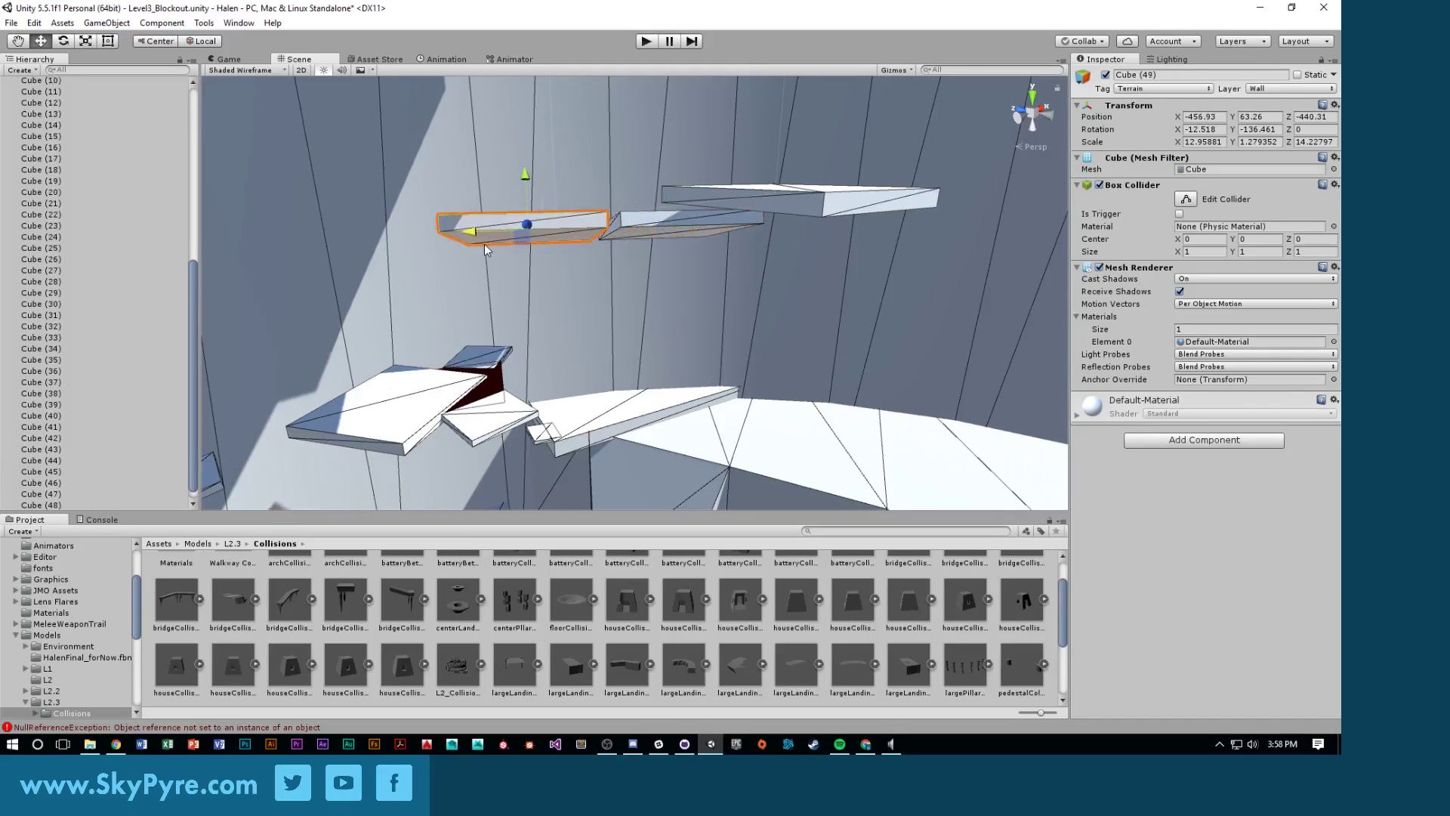
{"action": "left_click_drag", "start_coordinate": [524, 210], "coordinate": [528, 260]}
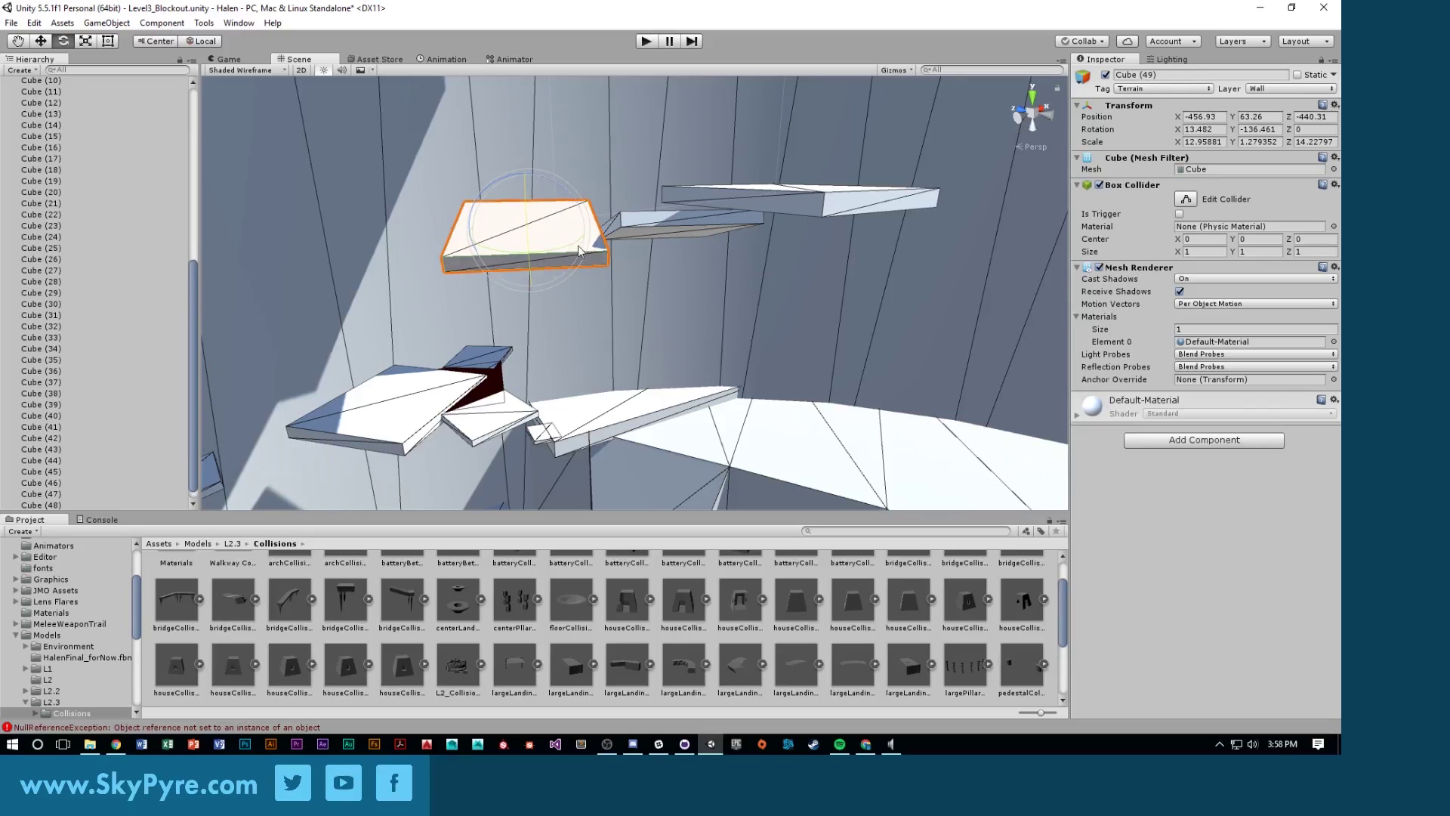
{"action": "key", "text": "w"}
{"action": "left_click_drag", "start_coordinate": [525, 188], "coordinate": [528, 239]}
Shrink the tilted copy to about 9.2 by 0.9 by 10.1, turn it to about -102.2 degrees on Y and place it at about X -450.4, Y 60.1, Z -436.8
{"action": "right_click_drag", "start_coordinate": [552, 241], "coordinate": [696, 278]}
{"action": "key", "text": "w"}
{"action": "key", "text": "e"}
{"action": "left_click_drag", "start_coordinate": [695, 280], "coordinate": [668, 248], "text": "alt"}
{"action": "key", "text": "w"}
{"action": "right_click_drag", "start_coordinate": [669, 274], "coordinate": [910, 280]}
{"action": "left_click_drag", "start_coordinate": [775, 273], "coordinate": [660, 283]}
{"action": "right_click_drag", "start_coordinate": [660, 283], "coordinate": [443, 277]}
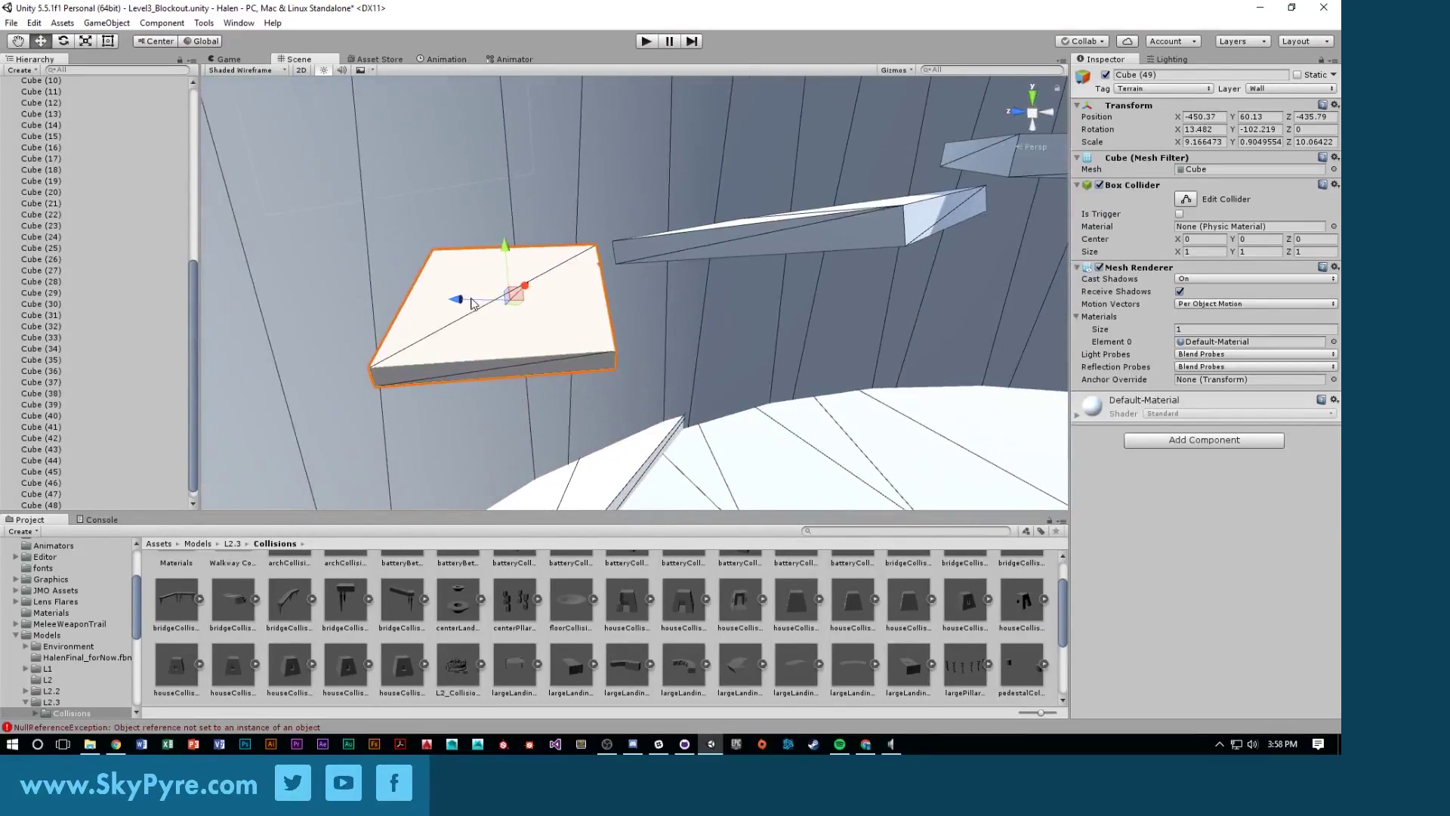
{"action": "left_click_drag", "start_coordinate": [472, 302], "coordinate": [494, 303]}
{"action": "right_click_drag", "start_coordinate": [495, 304], "coordinate": [950, 277]}
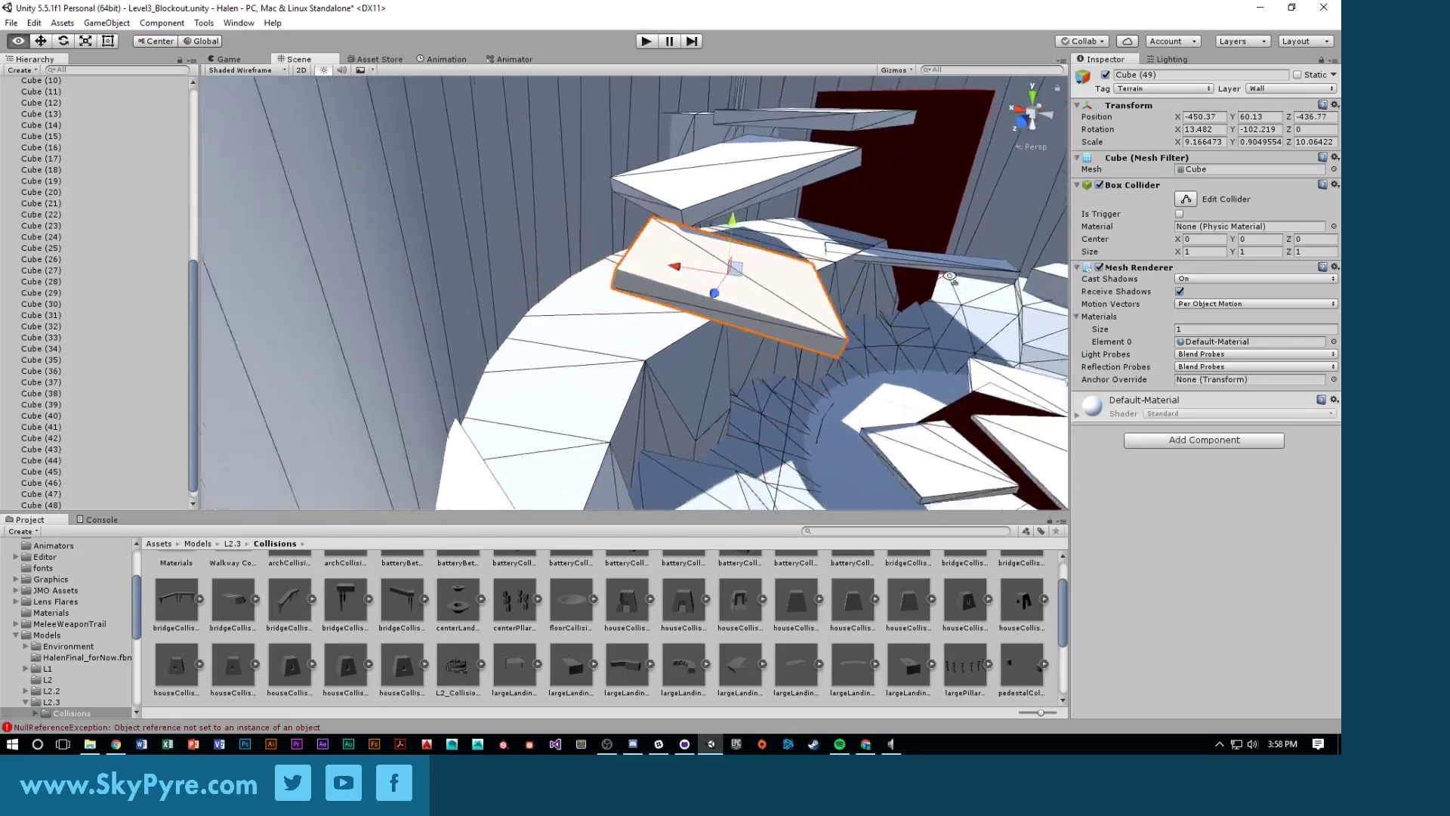
Duplicate the highest platform, move the copy to about X -436.9, Z -442.9, lower it to Y 61.38 and turn it to about -187.4 degrees on Y
{"action": "left_click_drag", "start_coordinate": [951, 277], "coordinate": [816, 278], "text": "alt"}
{"action": "left_click", "coordinate": [923, 193]}
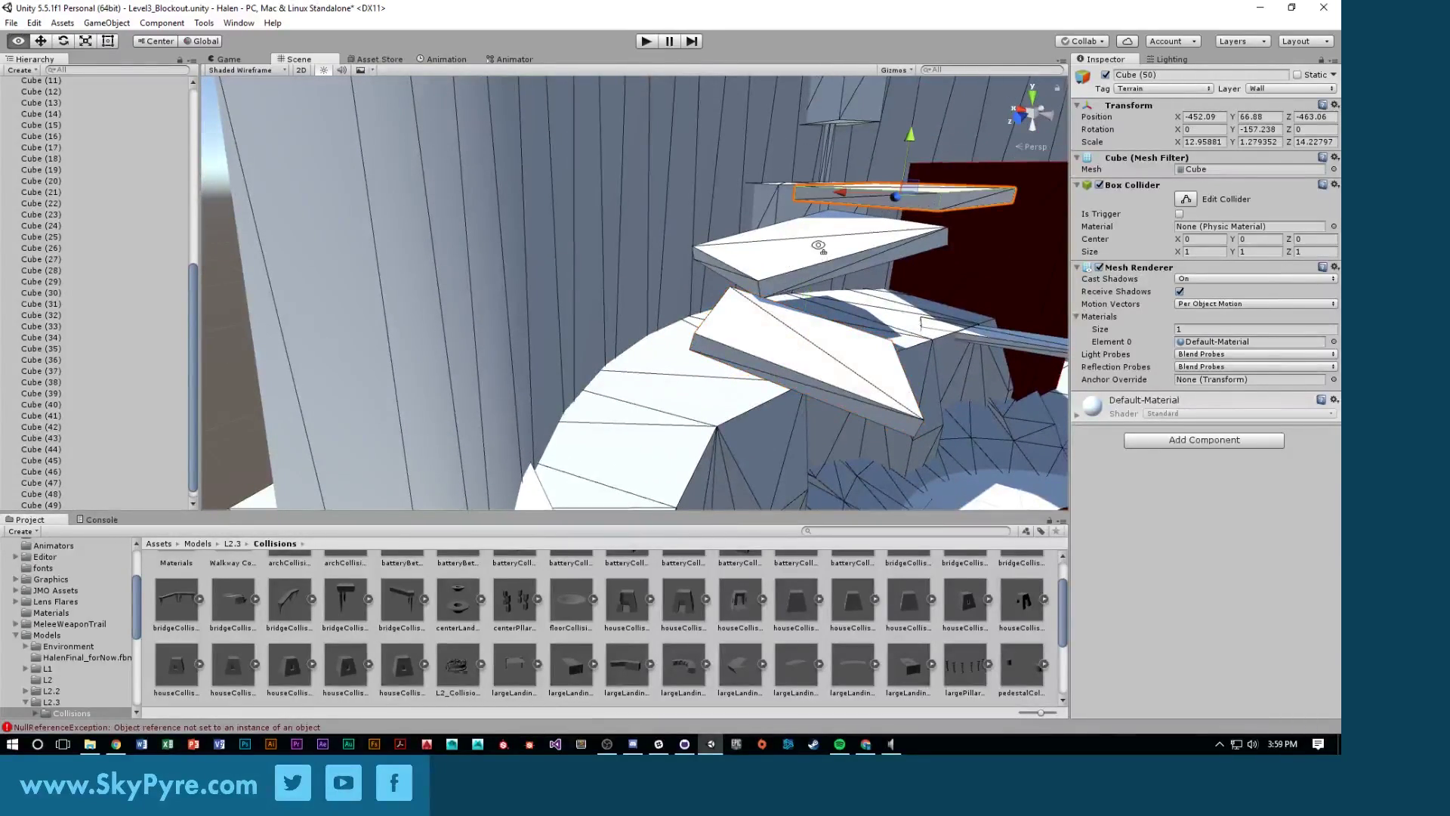
{"action": "left_click_drag", "start_coordinate": [923, 193], "coordinate": [746, 221], "text": "alt"}
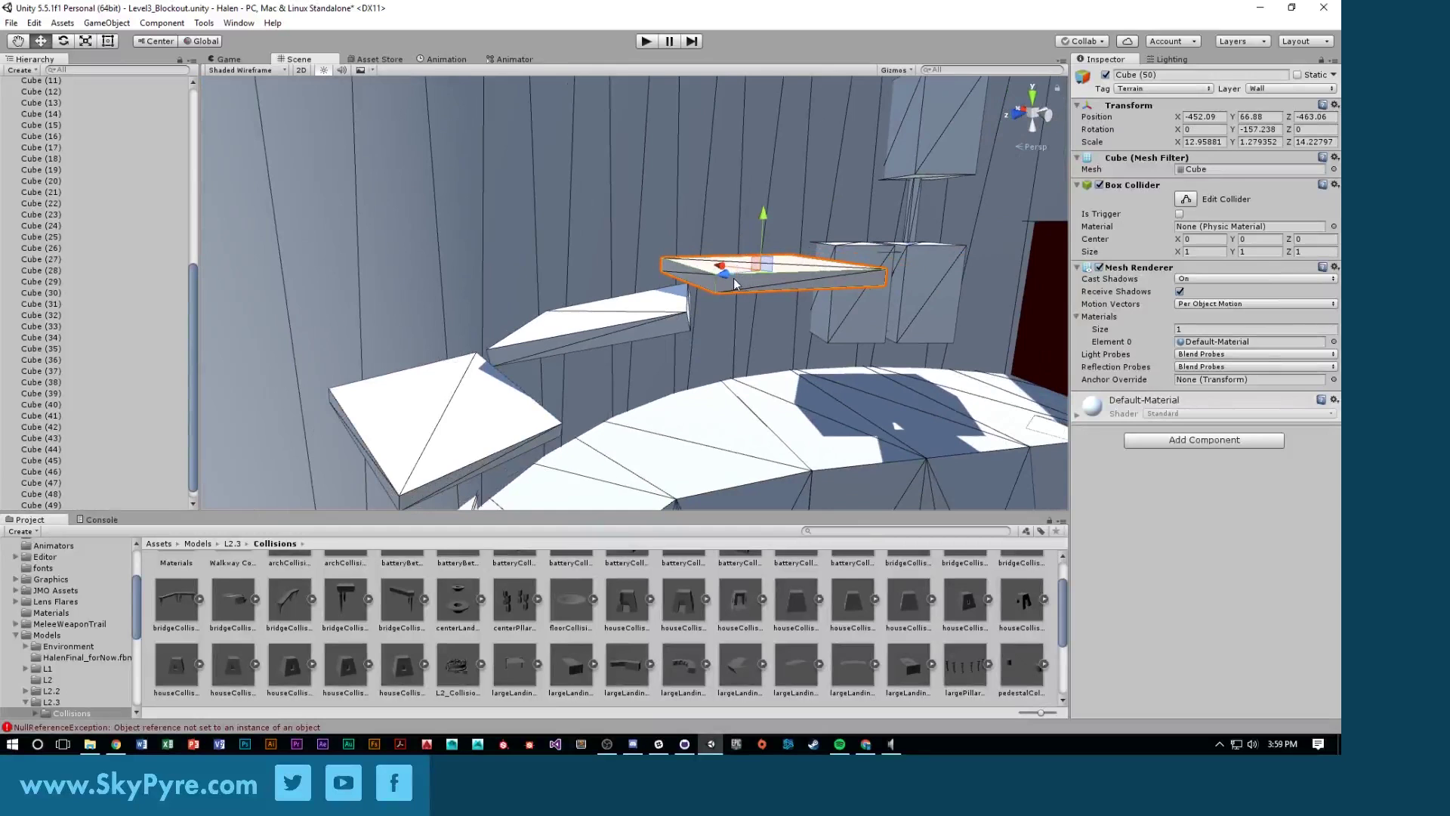
{"action": "left_click_drag", "start_coordinate": [759, 276], "coordinate": [527, 338], "text": "alt"}
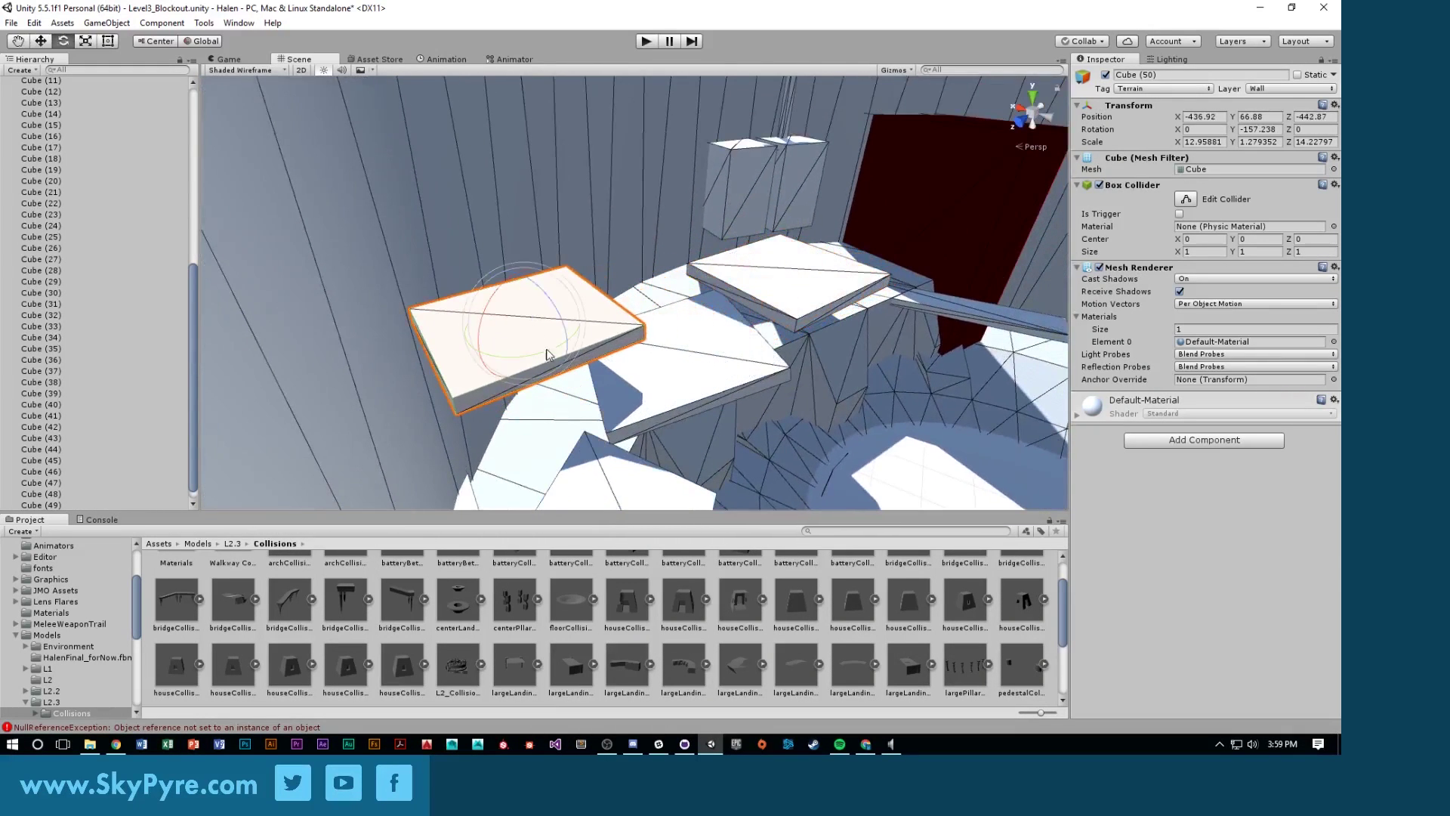
{"action": "left_click_drag", "start_coordinate": [520, 278], "coordinate": [679, 351]}
{"action": "key", "text": "e"}
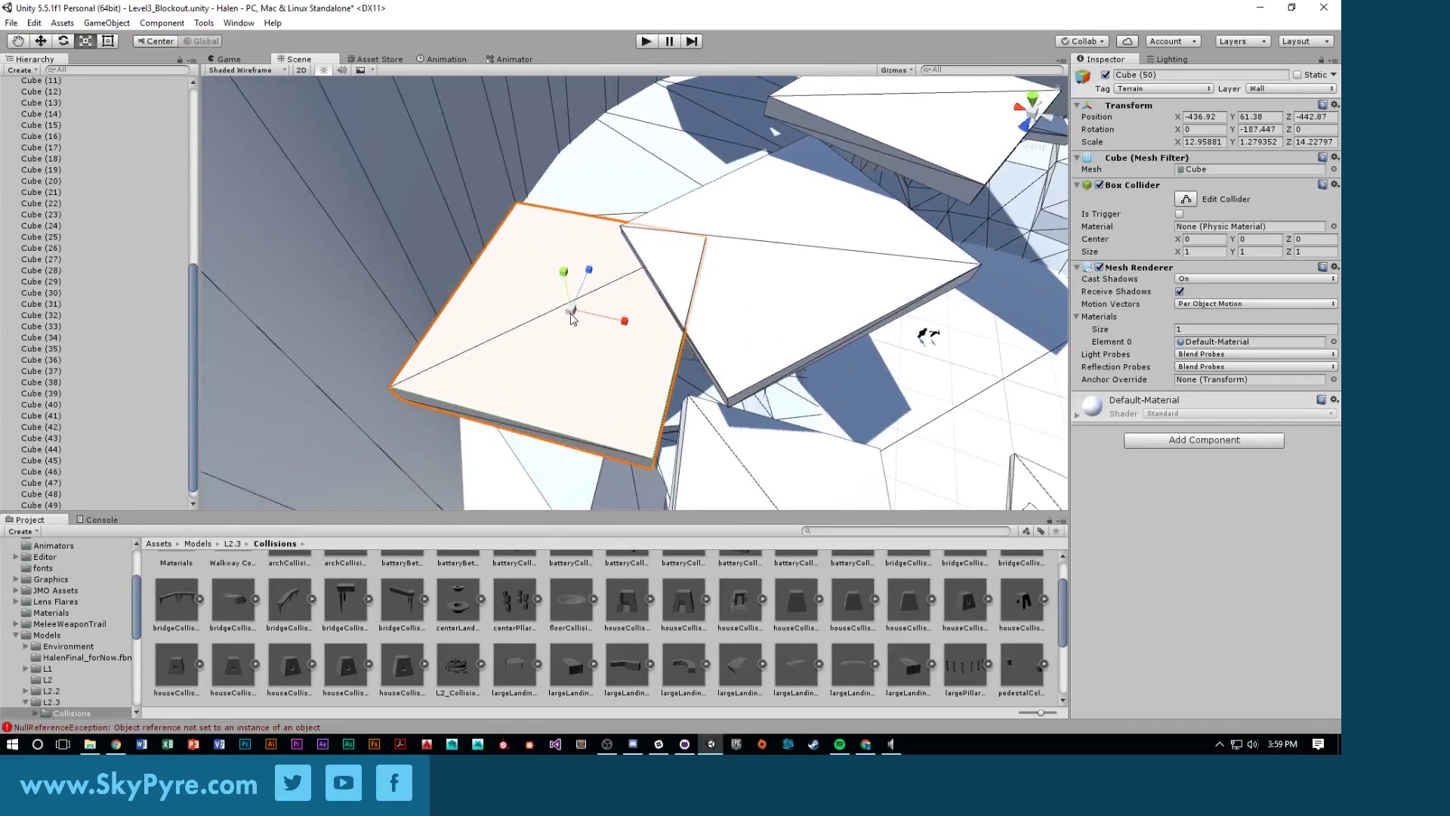
Scale the copy down to about 8.8 by 0.9 by 9.6, turn it to about -205.7 degrees on Y and shift it to about X -439.5, Z -439
{"action": "left_click_drag", "start_coordinate": [572, 318], "coordinate": [581, 392]}
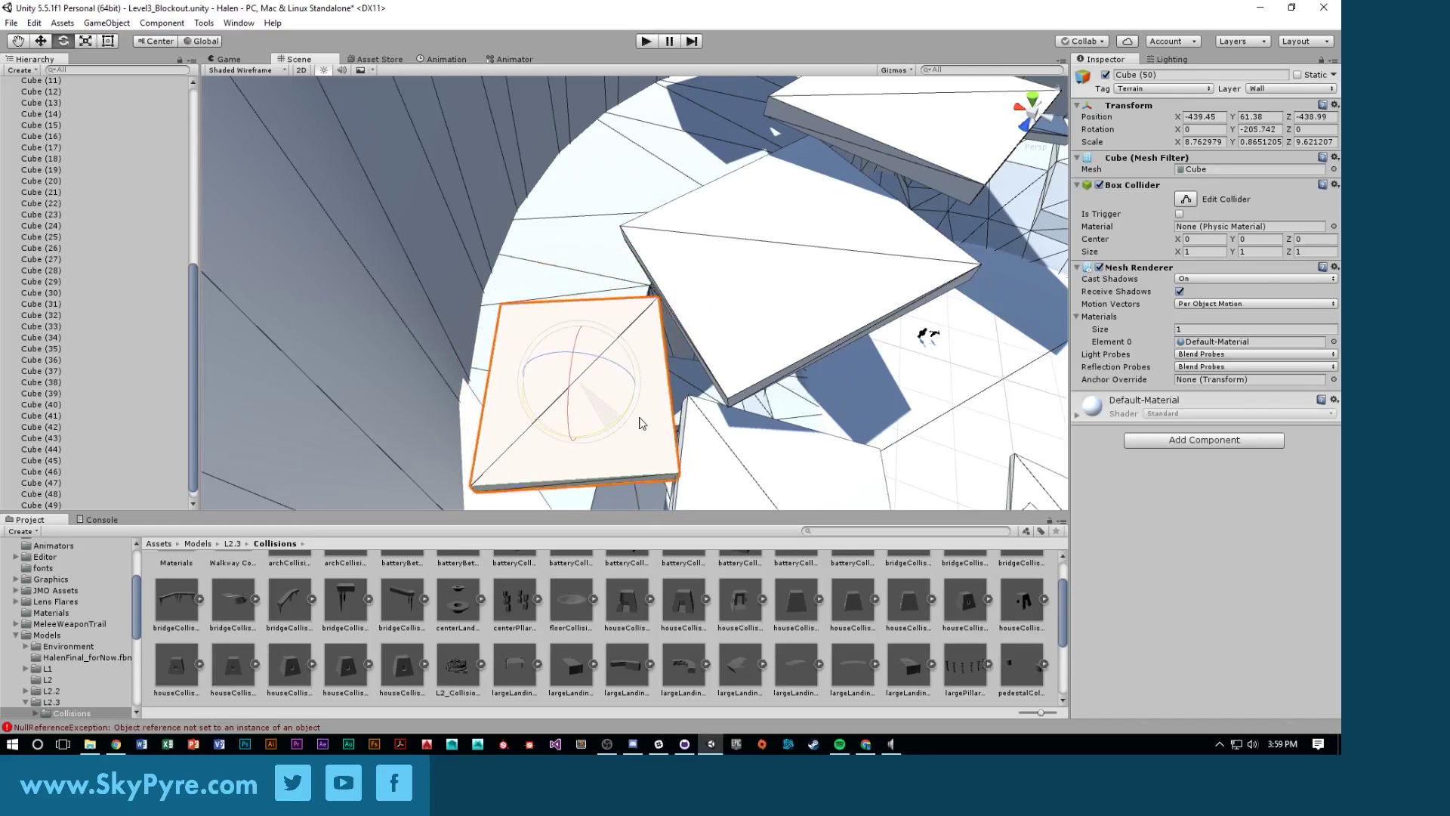
{"action": "left_click_drag", "start_coordinate": [583, 394], "coordinate": [592, 373]}
{"action": "right_click_drag", "start_coordinate": [592, 373], "coordinate": [608, 239]}
Turn the highest platform to about -145.4 degrees on Y, lower it to Y 63.33 and shift it to about X -452.4, Z -465.5
{"action": "left_click", "coordinate": [600, 259]}
{"action": "left_click", "coordinate": [609, 239]}
{"action": "key", "text": "e"}
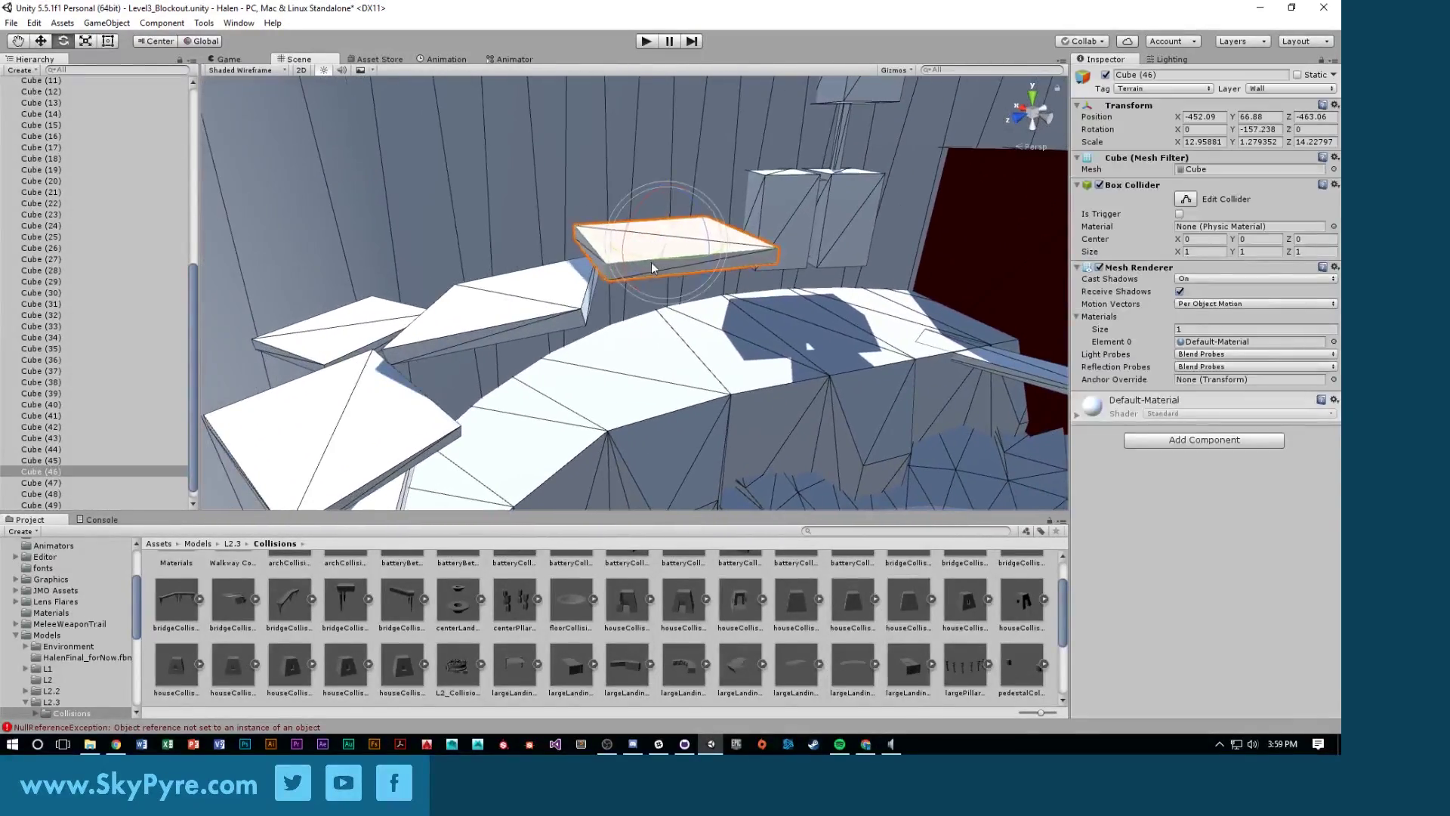
{"action": "left_click_drag", "start_coordinate": [652, 261], "coordinate": [636, 266]}
{"action": "key", "text": "w"}
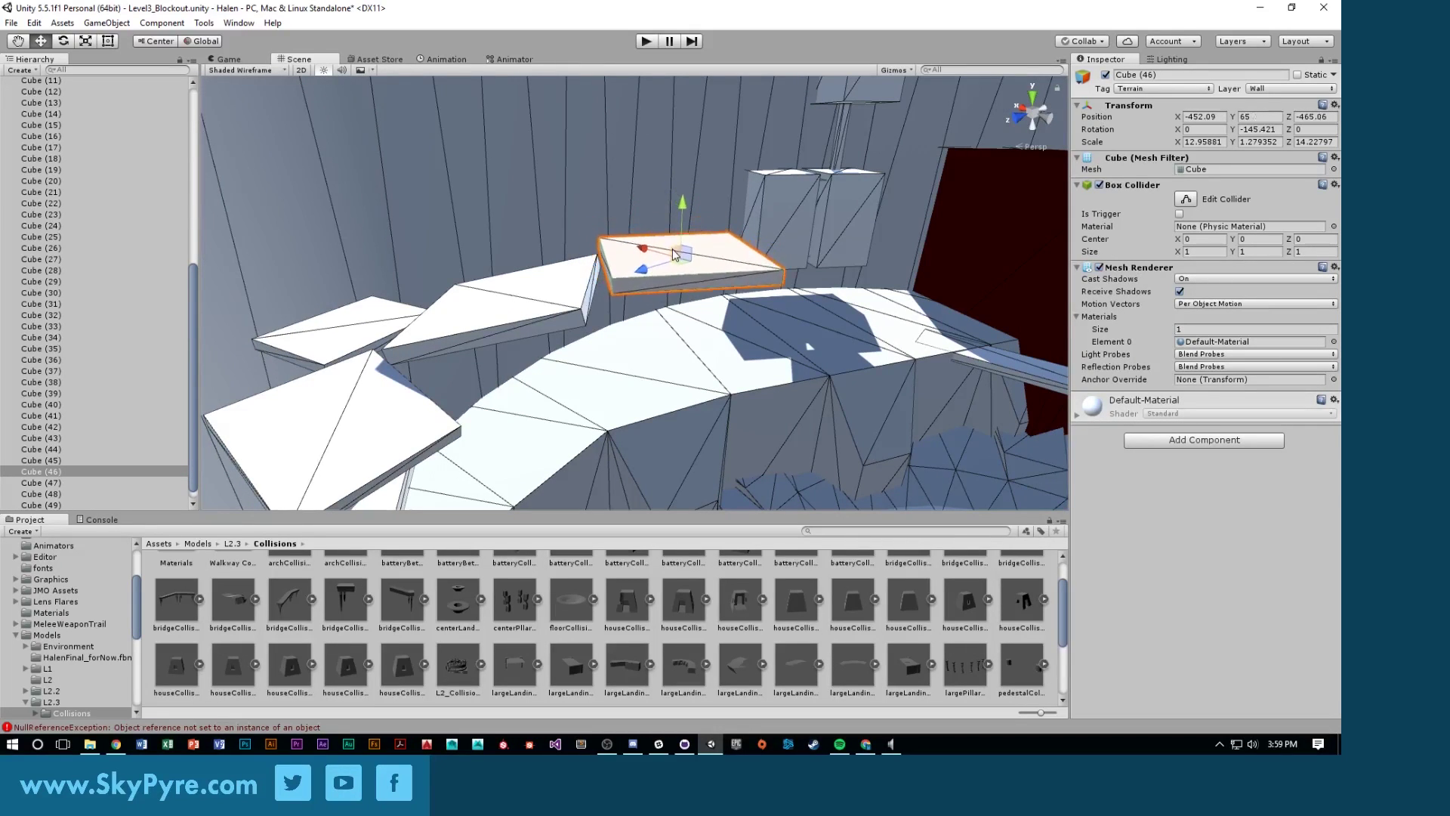
{"action": "left_click_drag", "start_coordinate": [675, 270], "coordinate": [676, 270]}
{"action": "right_click_drag", "start_coordinate": [651, 276], "coordinate": [684, 281]}
{"action": "key", "text": "w"}
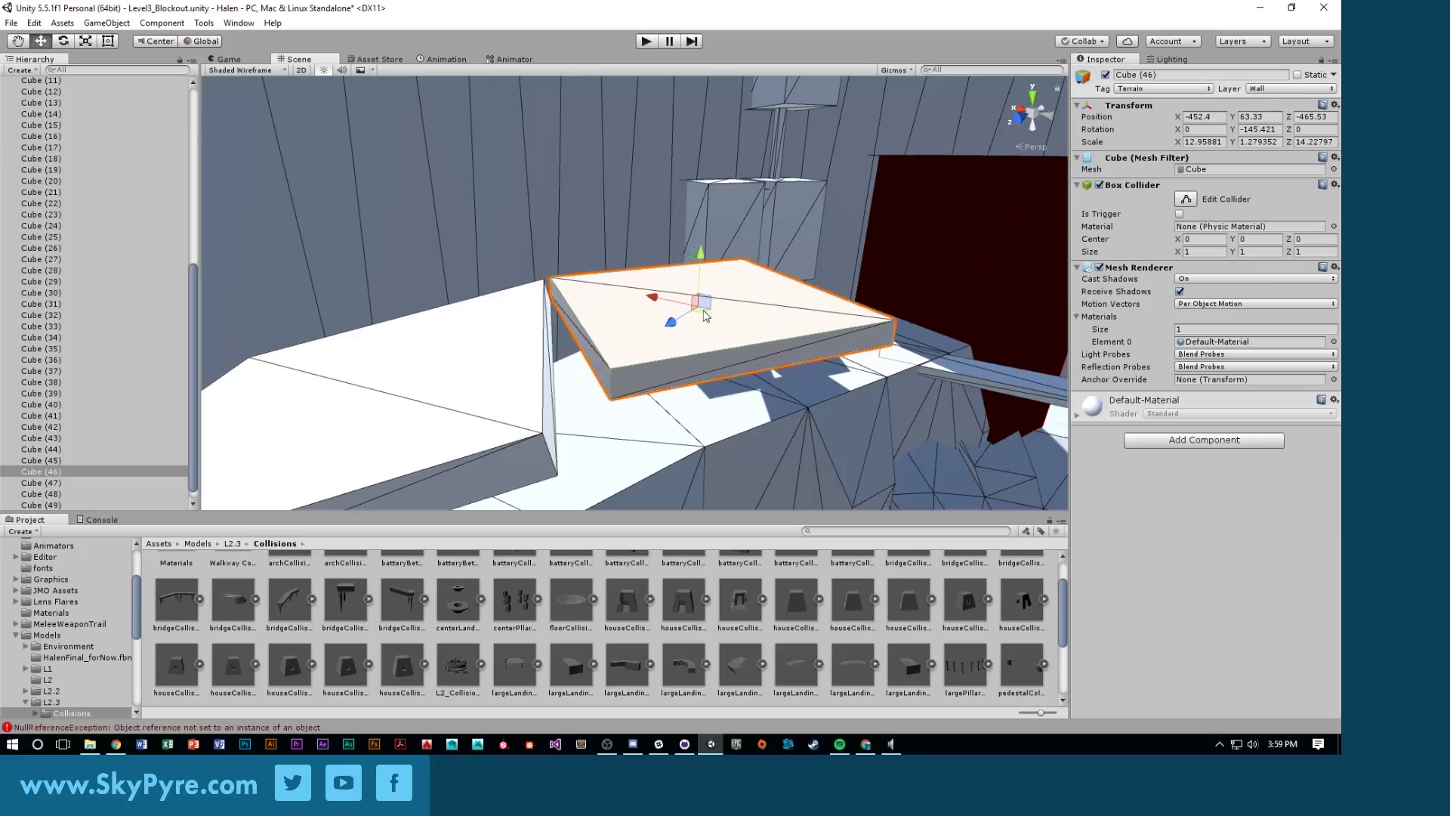
Duplicate the highest platform, scale the copy down to about 2.6 by 0.26 by 2.9 and move it to about X -459.2, Y 65.88, Z -459.1
{"action": "left_click_drag", "start_coordinate": [704, 311], "coordinate": [711, 306]}
{"action": "left_click_drag", "start_coordinate": [710, 248], "coordinate": [715, 202]}
{"action": "right_click_drag", "start_coordinate": [715, 202], "coordinate": [704, 327]}
{"action": "left_click_drag", "start_coordinate": [498, 273], "coordinate": [622, 275]}
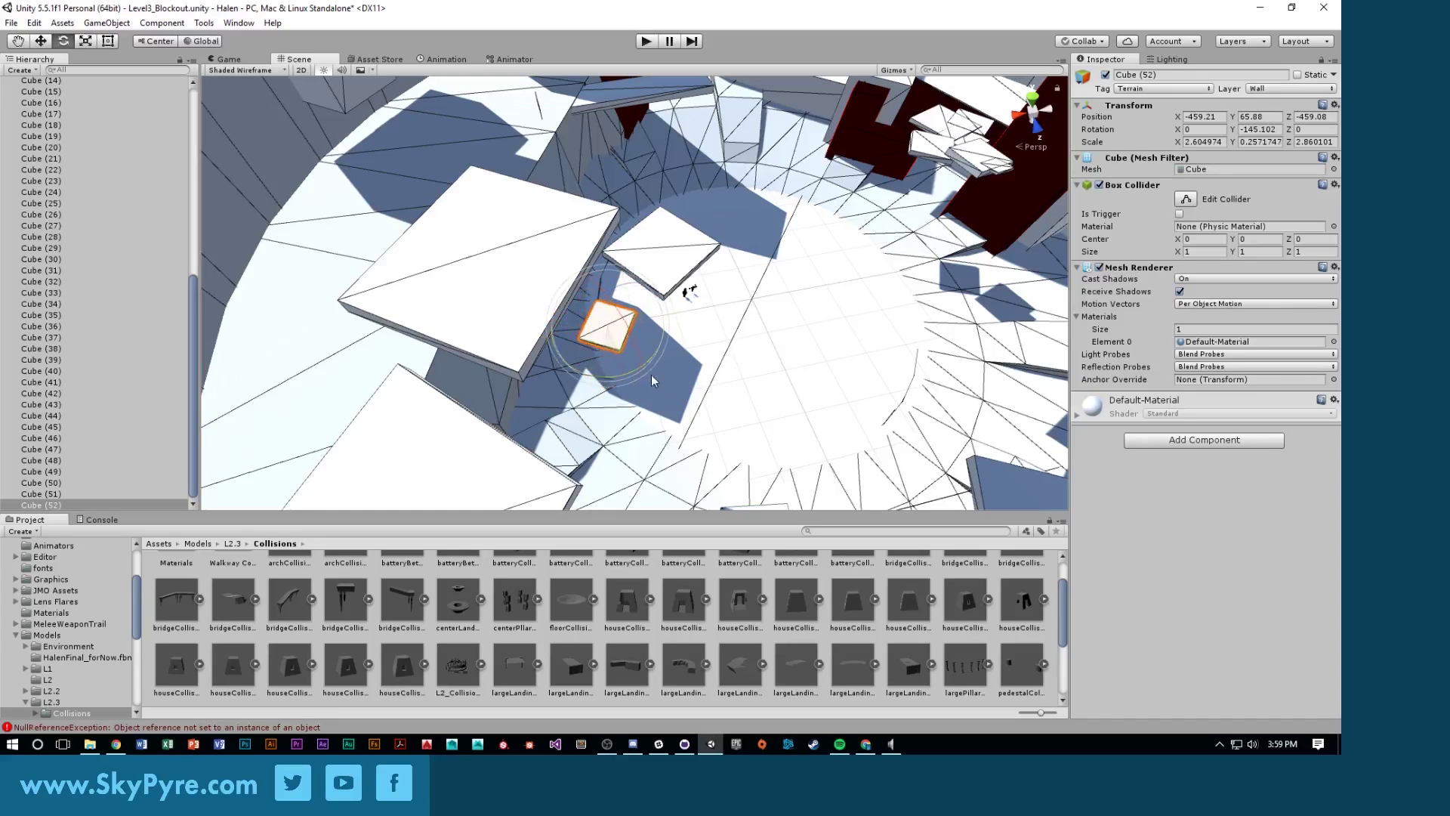
Turn the small platform to about -165.3 degrees on Y and place it at about X -459.3, Y 66.09, Z -461.4
{"action": "left_click_drag", "start_coordinate": [597, 306], "coordinate": [587, 213], "text": "alt"}
{"action": "left_click_drag", "start_coordinate": [596, 276], "coordinate": [597, 262]}
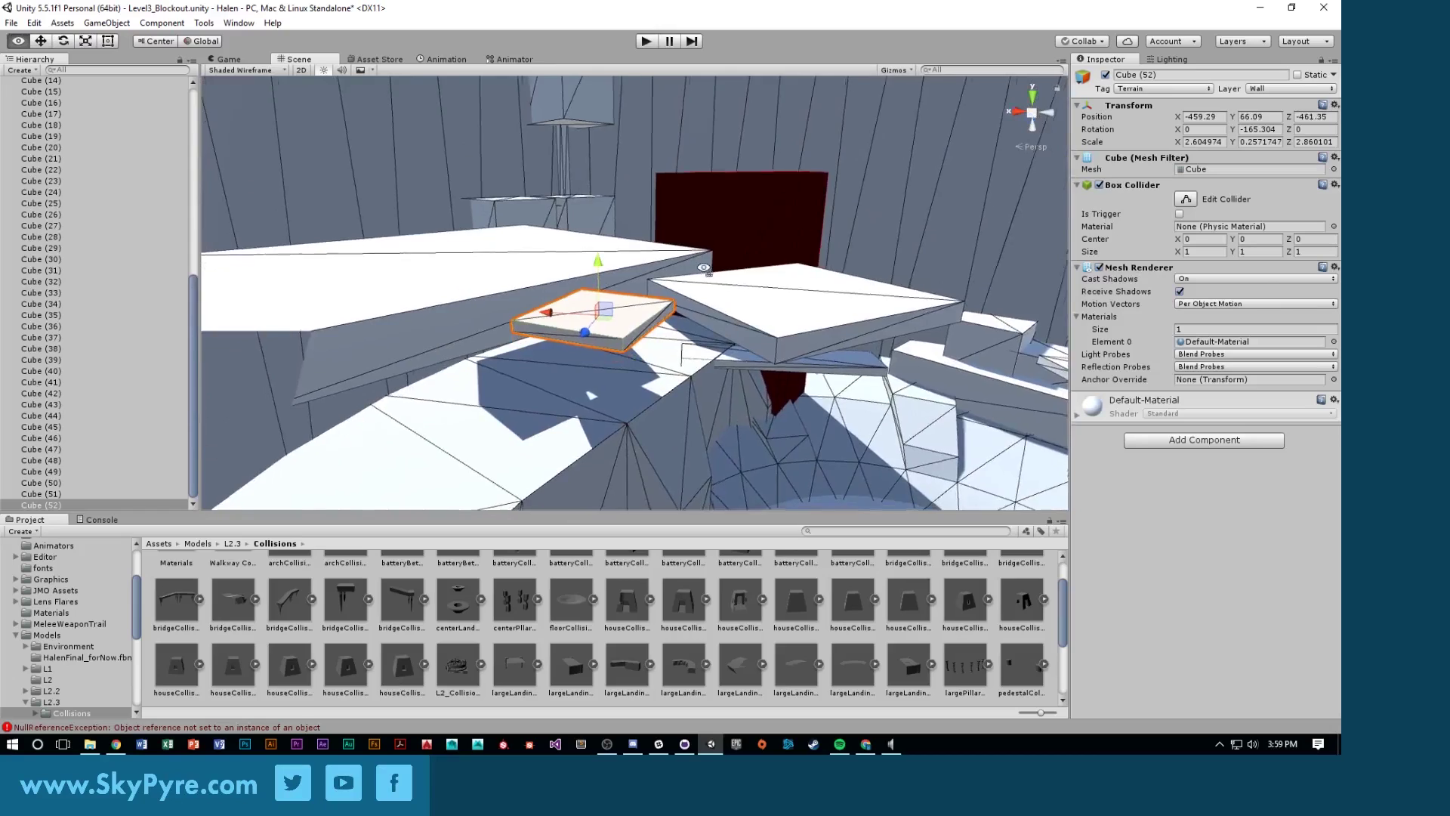
{"action": "mouse_move", "coordinate": [598, 262]}
{"action": "right_mouse_down"}
{"action": "mouse_move", "coordinate": [511, 275]}
{"action": "mouse_move", "coordinate": [588, 250]}
{"action": "right_mouse_up"}
{"action": "left_click_drag", "start_coordinate": [588, 251], "coordinate": [606, 217], "text": "alt"}
{"action": "left_click", "coordinate": [606, 216]}
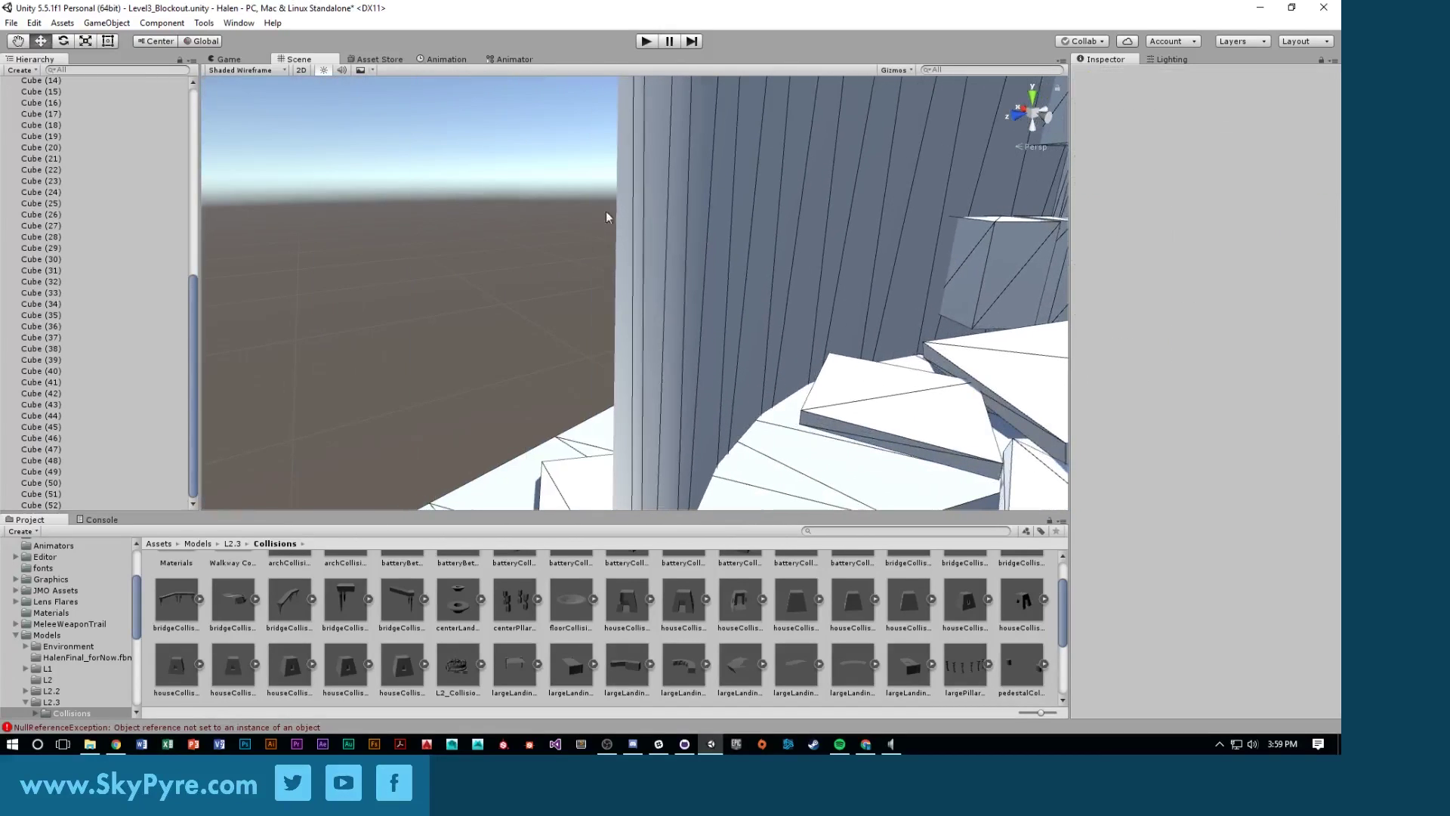
Start a play test and run and jump the character from the arena floor up onto the raised outer ledge
{"action": "left_click", "coordinate": [643, 43]}
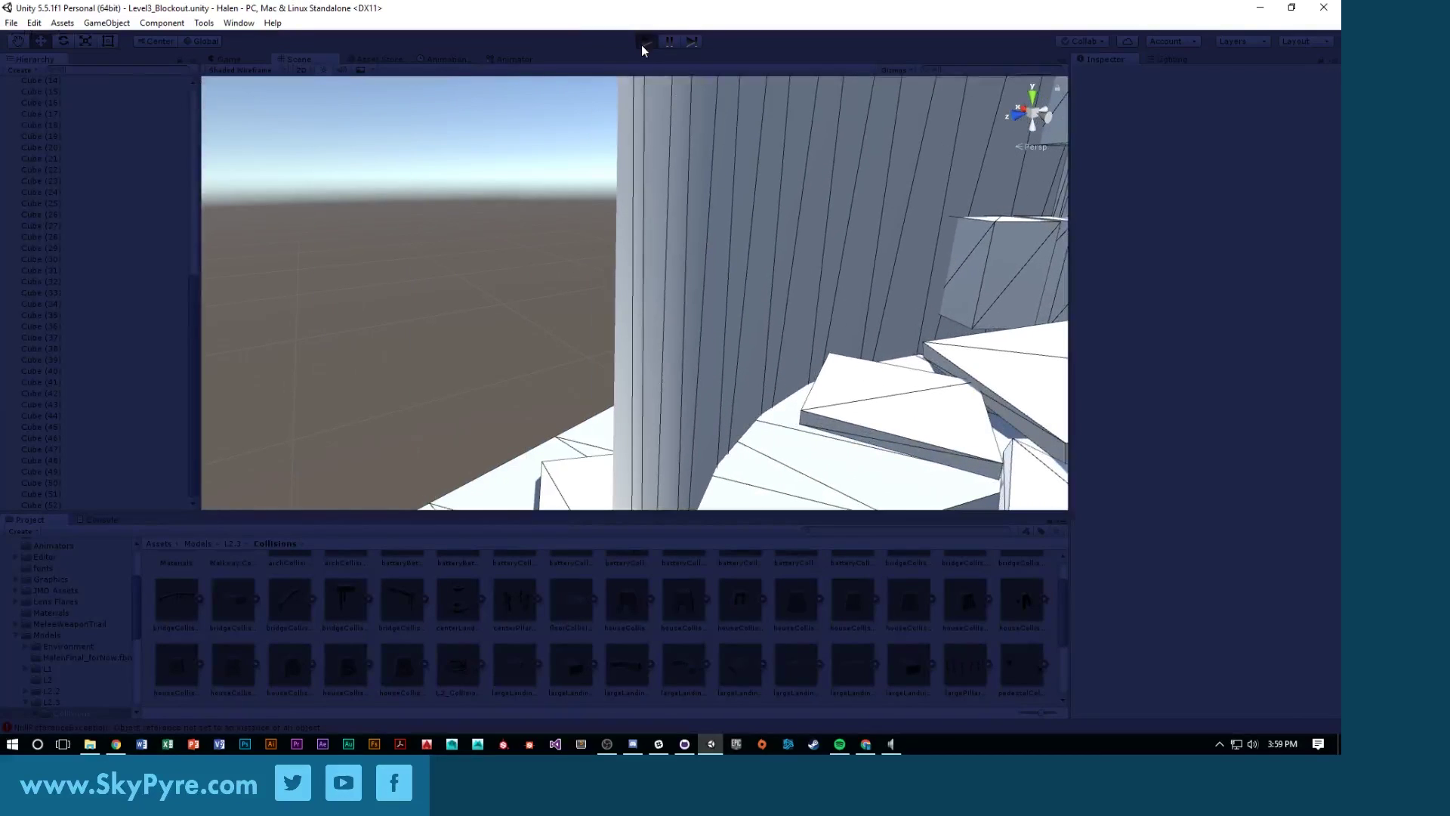
{"action": "key", "text": "w"}
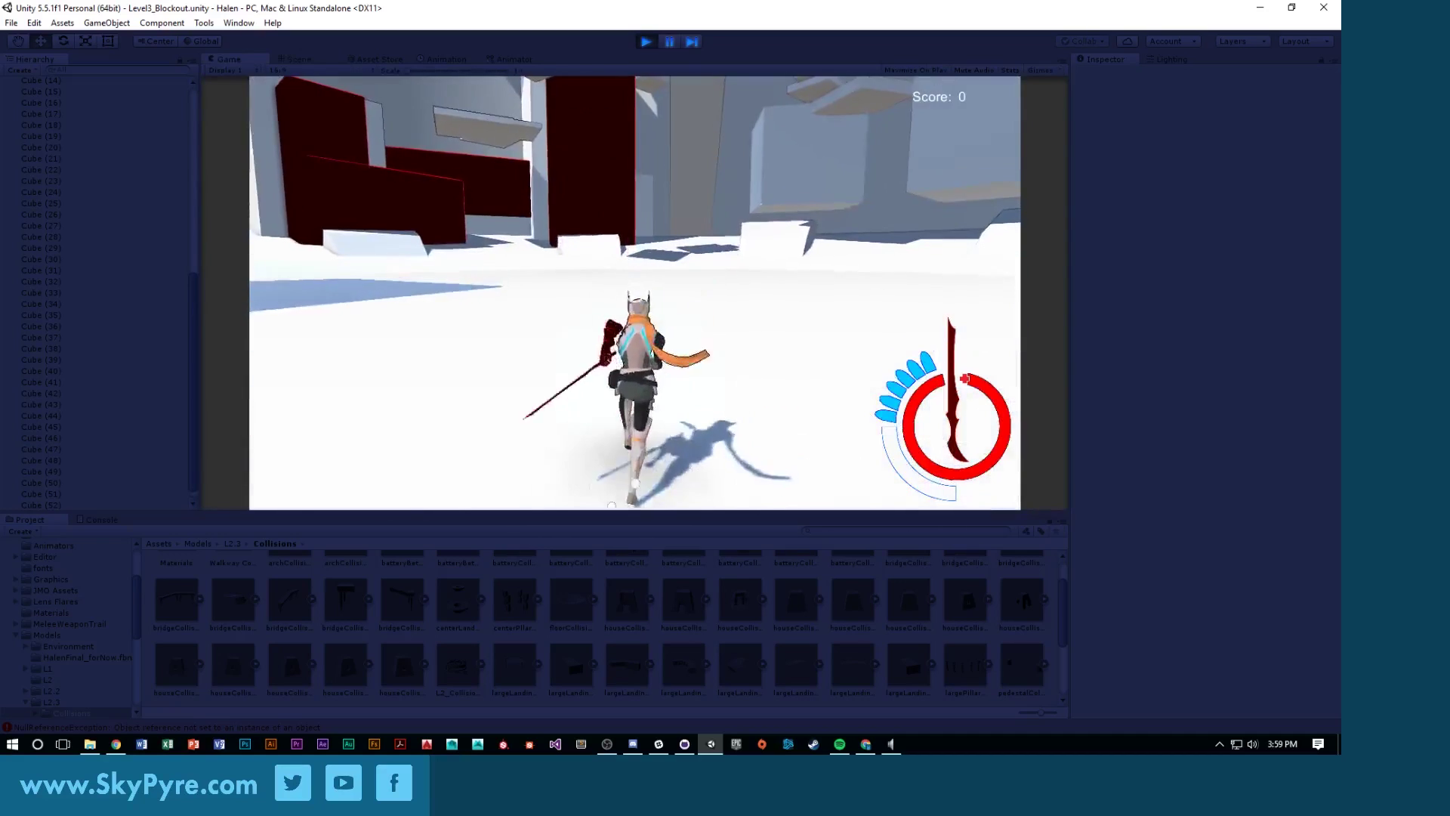
{"action": "key", "text": "space"}
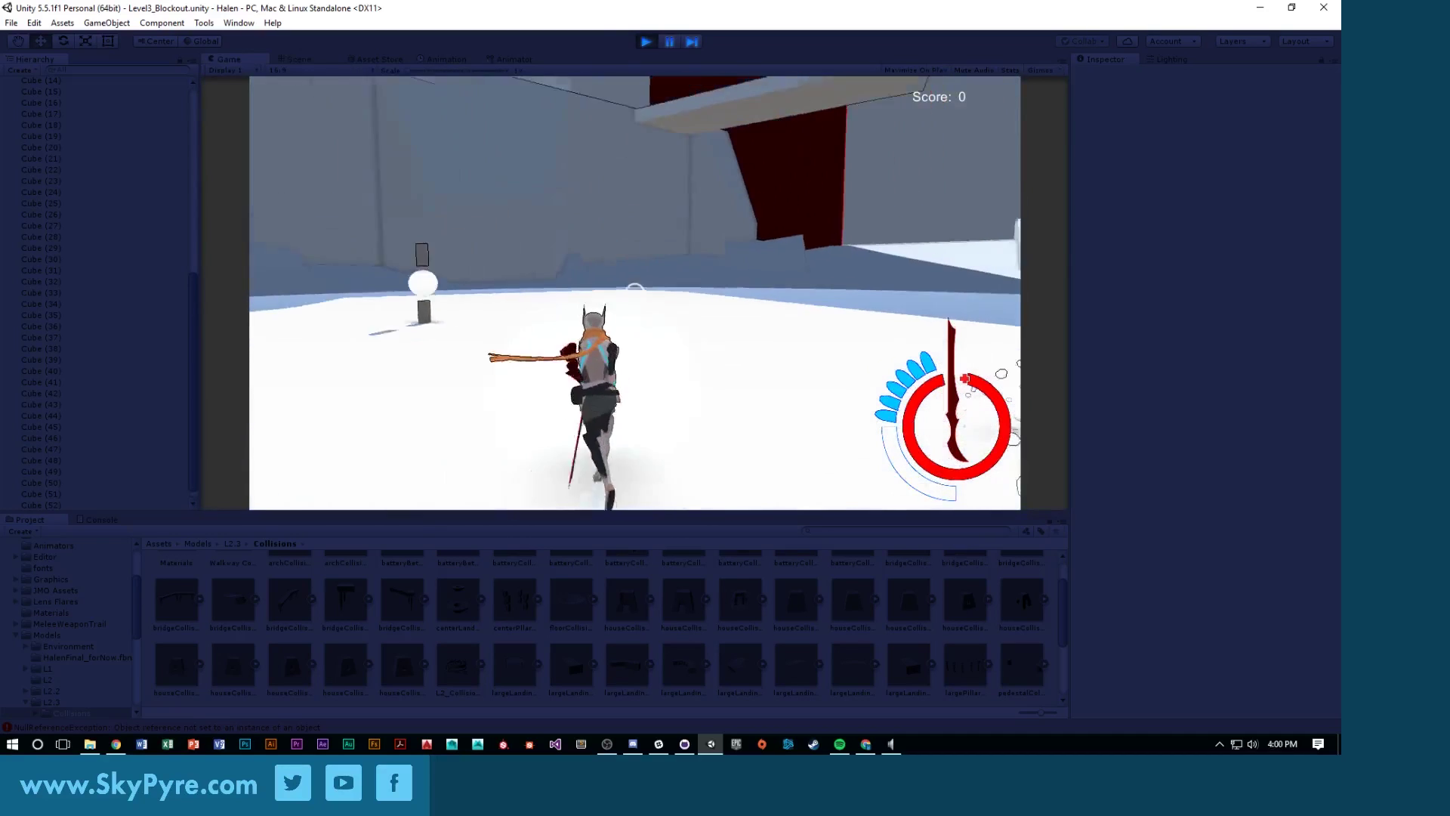
{"action": "key", "text": "space"}
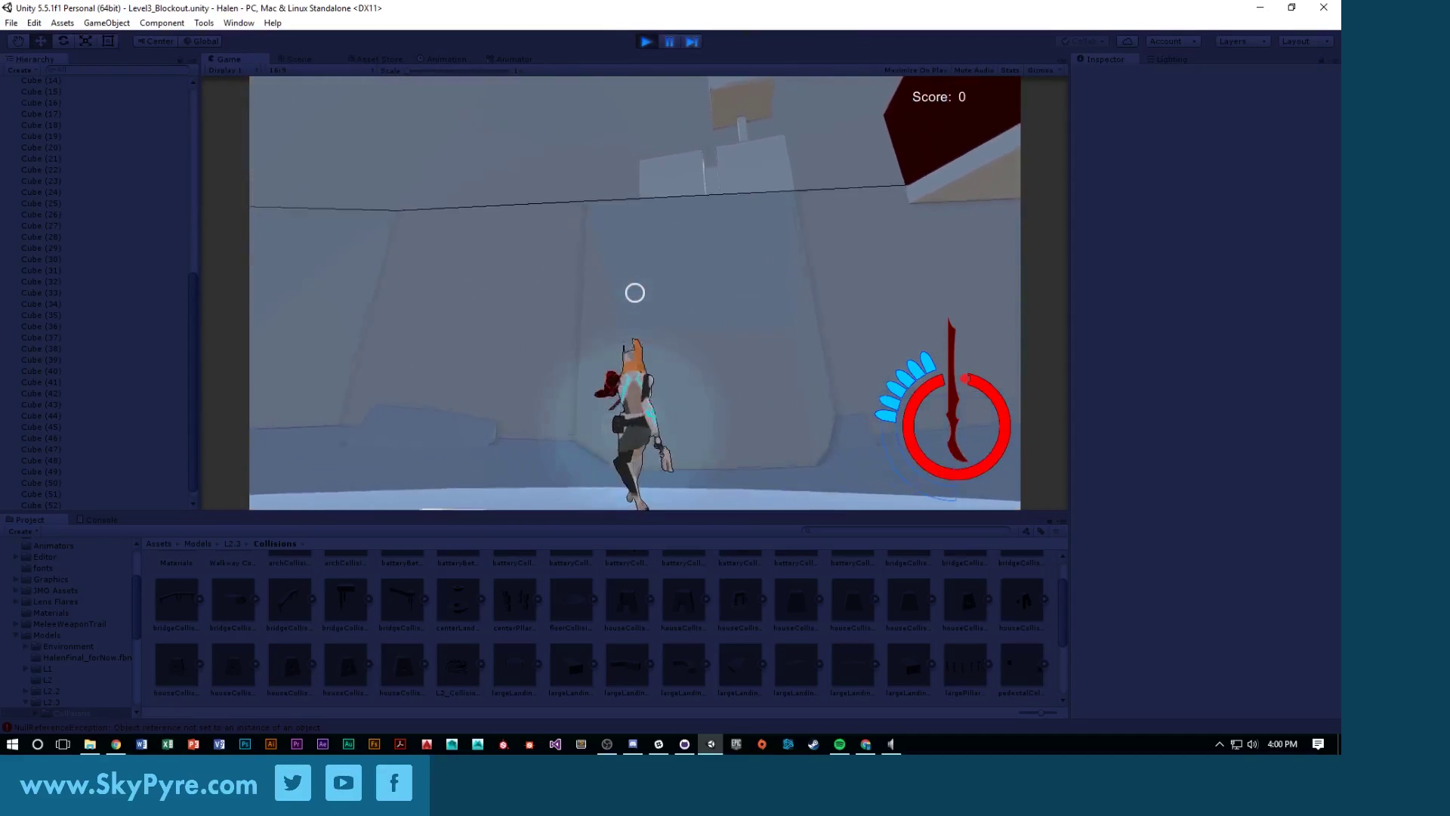
{"action": "key", "text": "space"}
{"action": "key", "text": "space"}
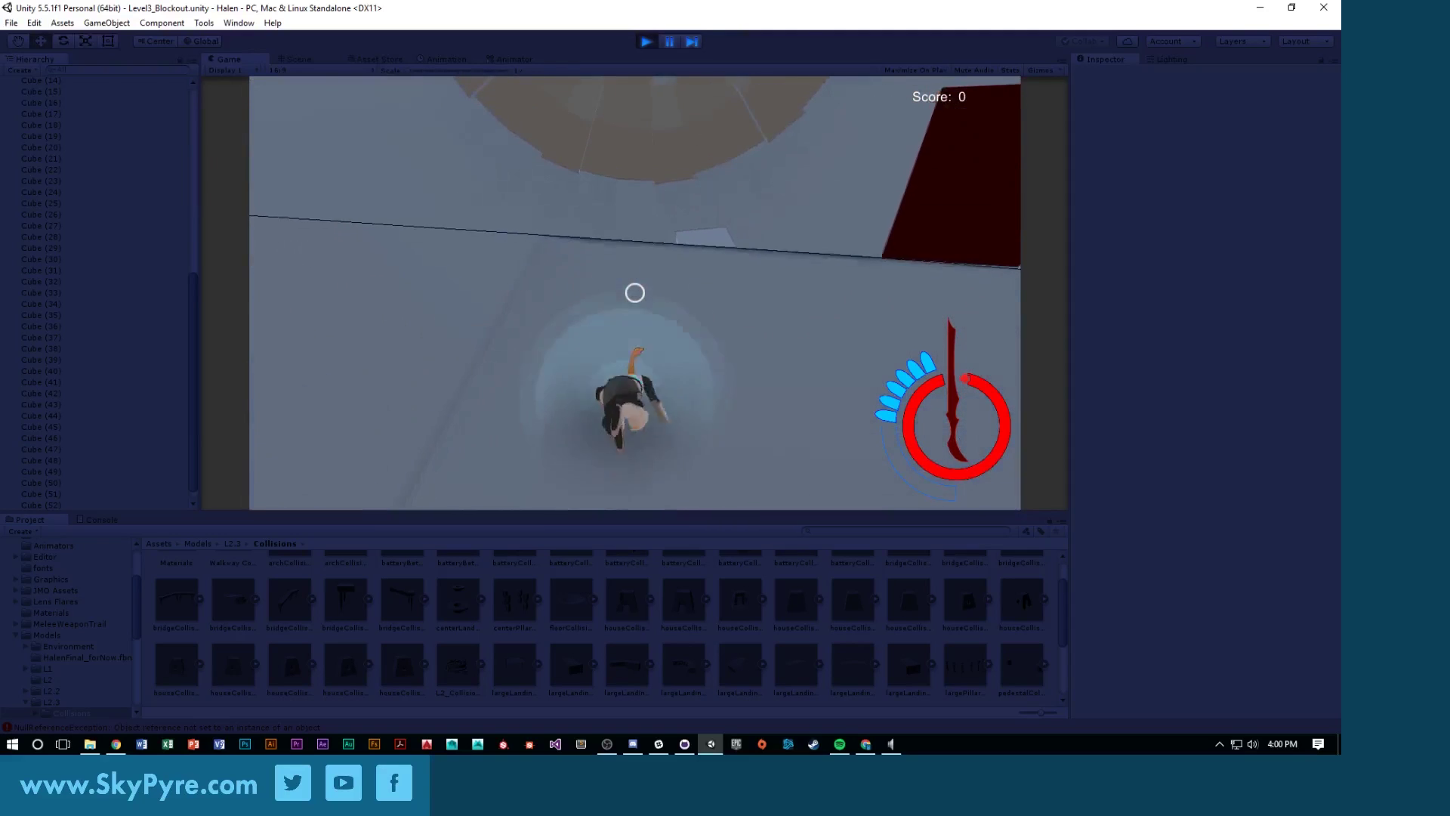
{"action": "left_click", "coordinate": [634, 293]}
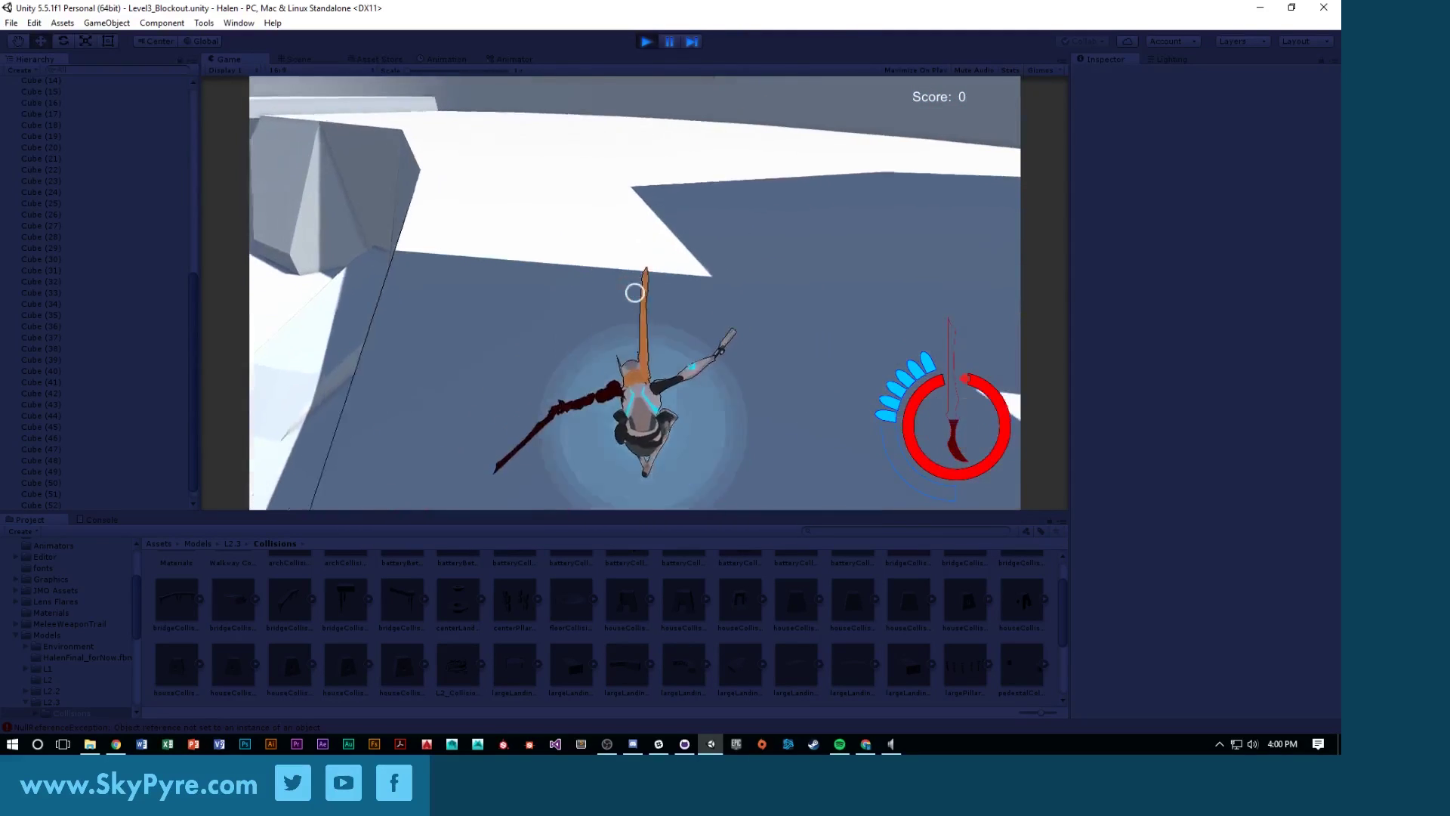
{"action": "key", "text": "space"}
Play-test the route along the raised ledge, jumping over the blocks towards the underside of the stepping platforms
{"action": "key", "text": "w"}
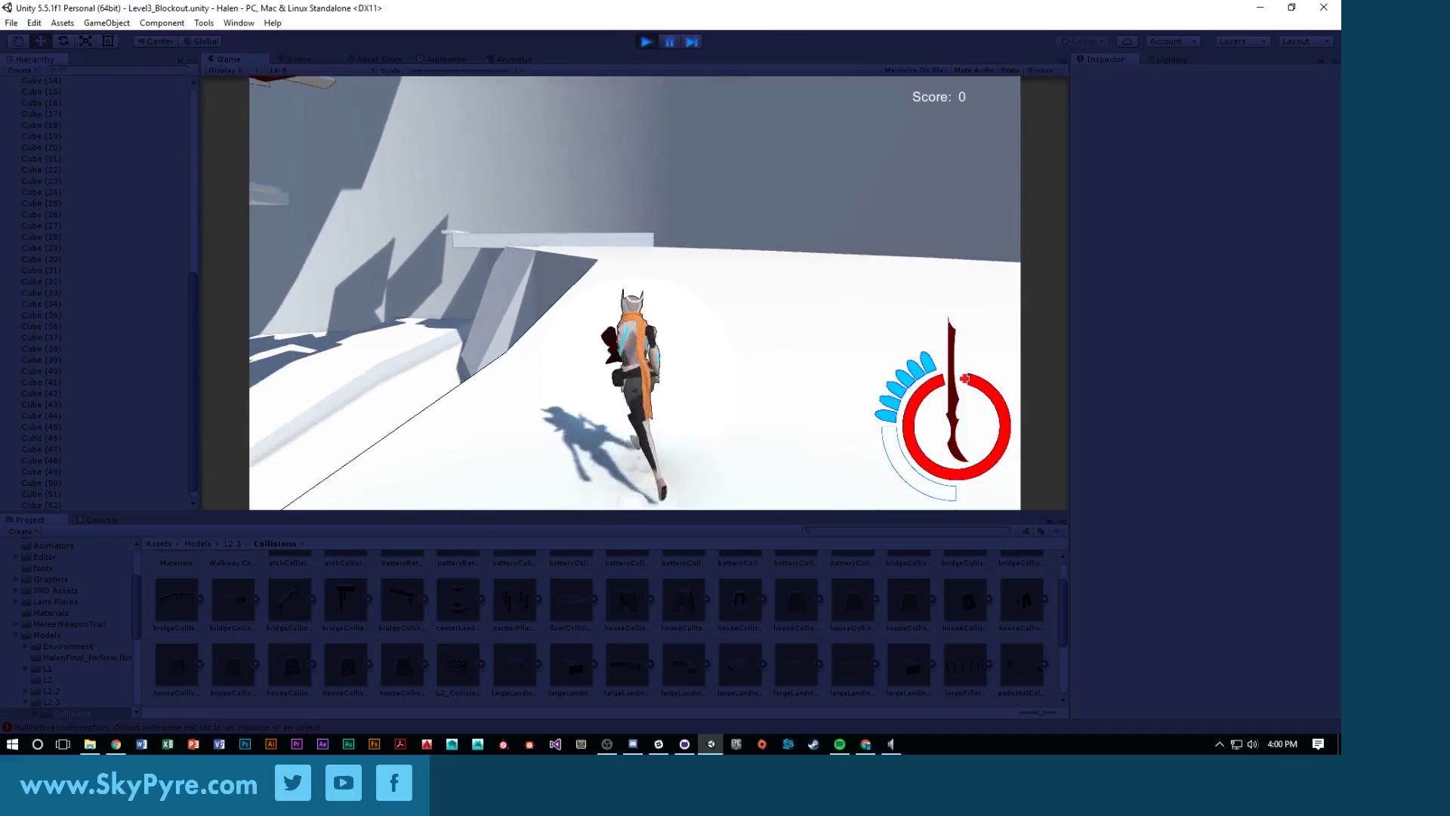
{"action": "key", "text": "w"}
{"action": "key", "text": "space"}
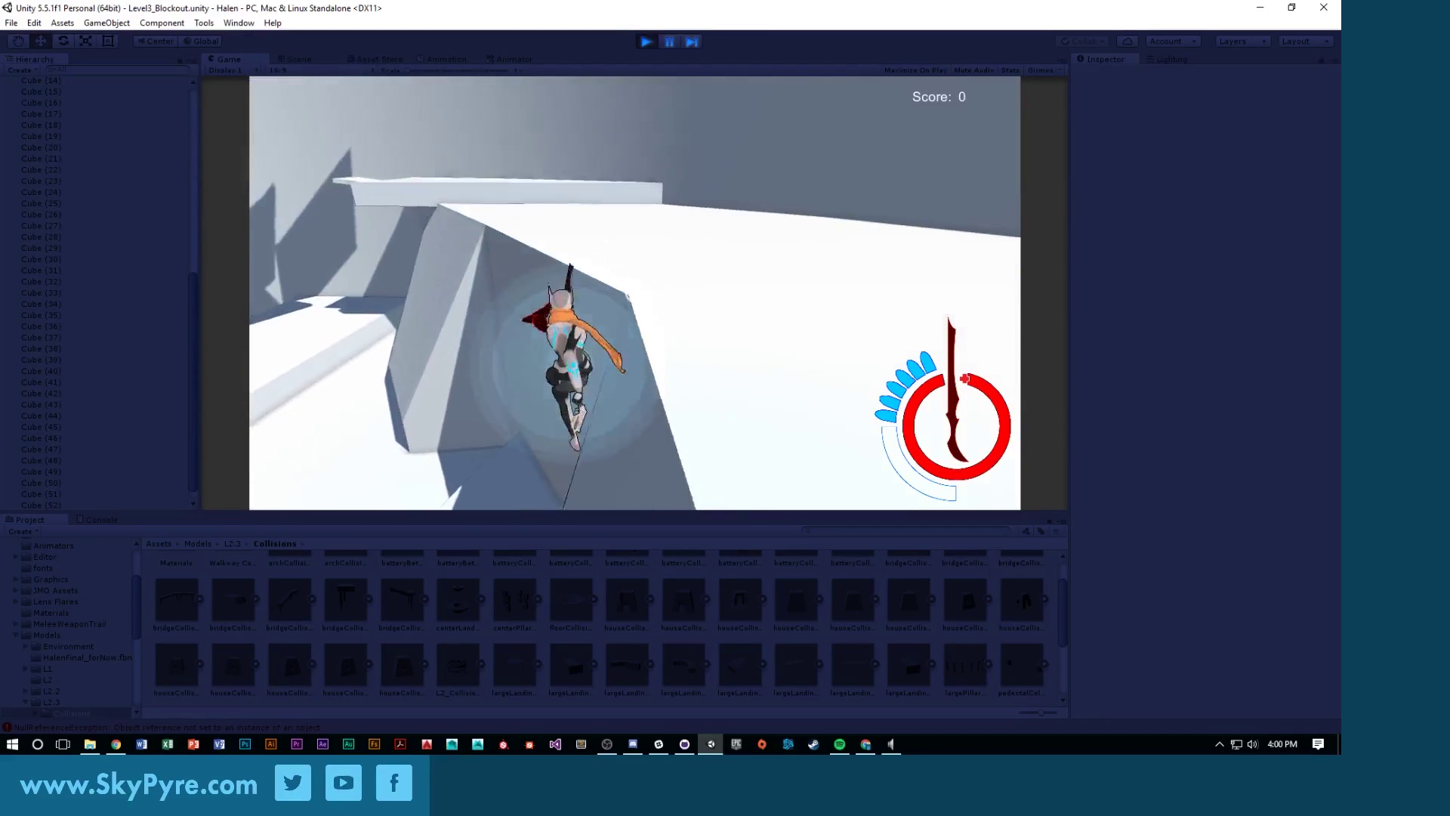
{"action": "key", "text": "w"}
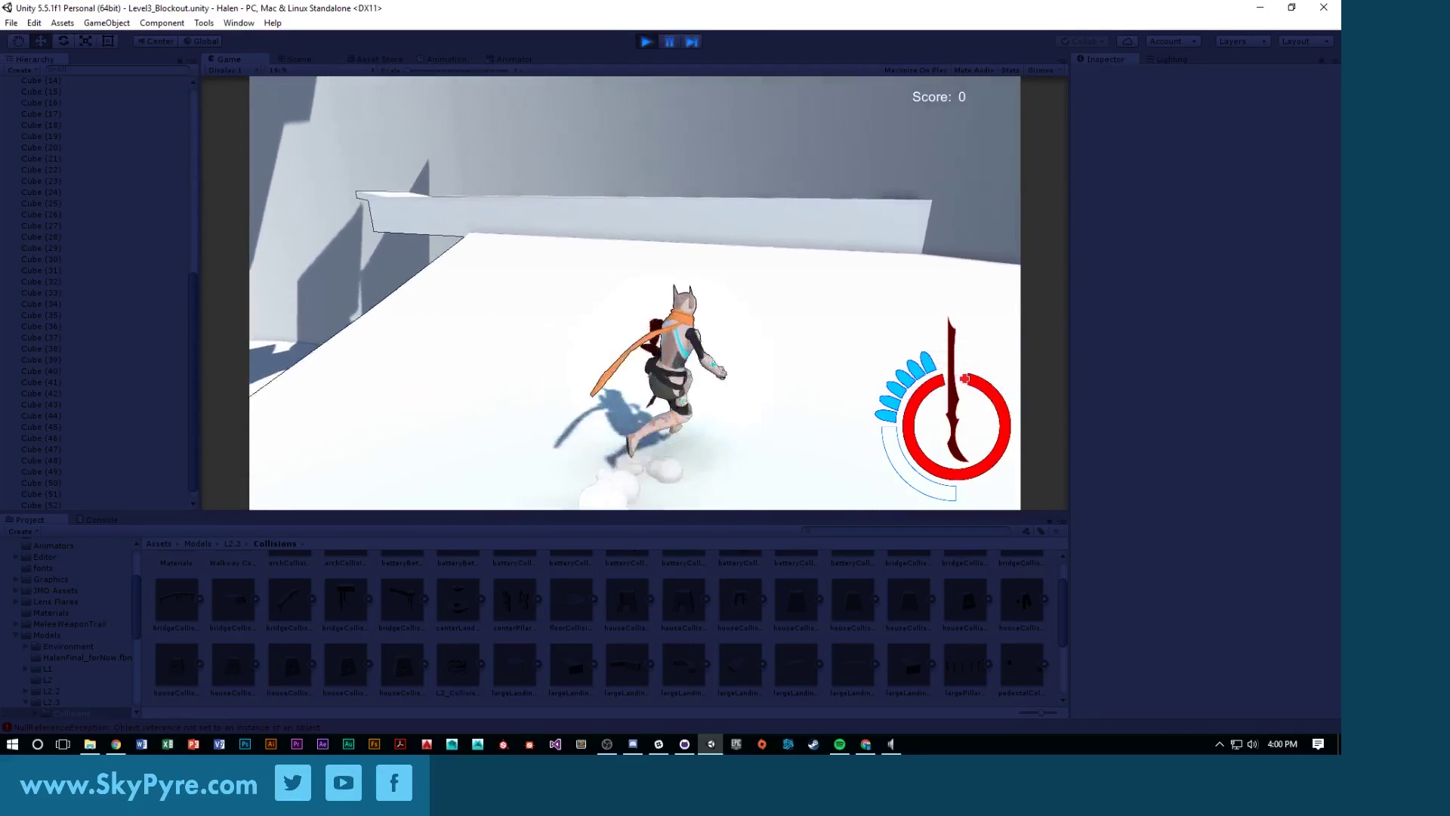
{"action": "key", "text": "w"}
{"action": "key", "text": "space"}
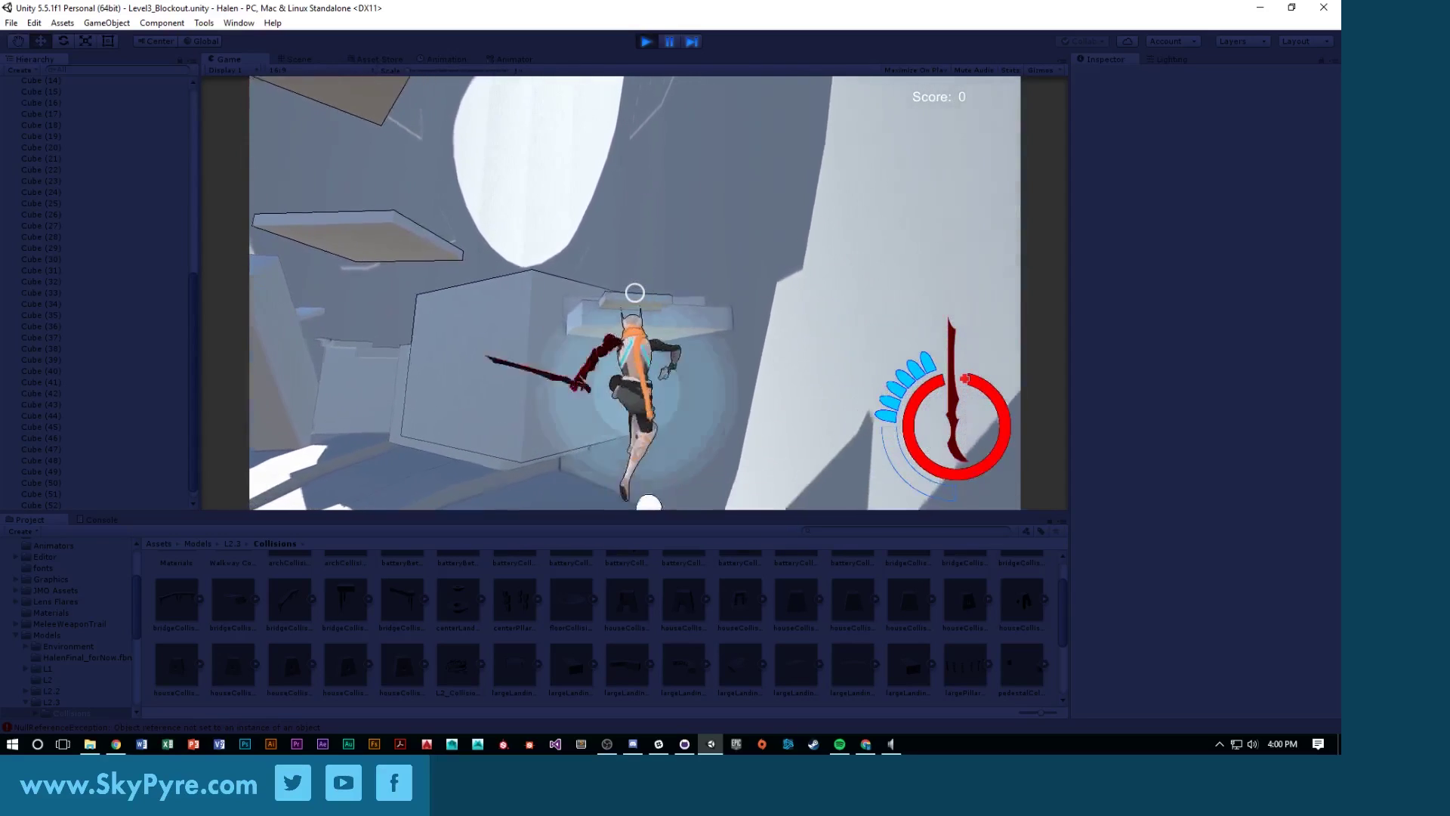
{"action": "key", "text": "w"}
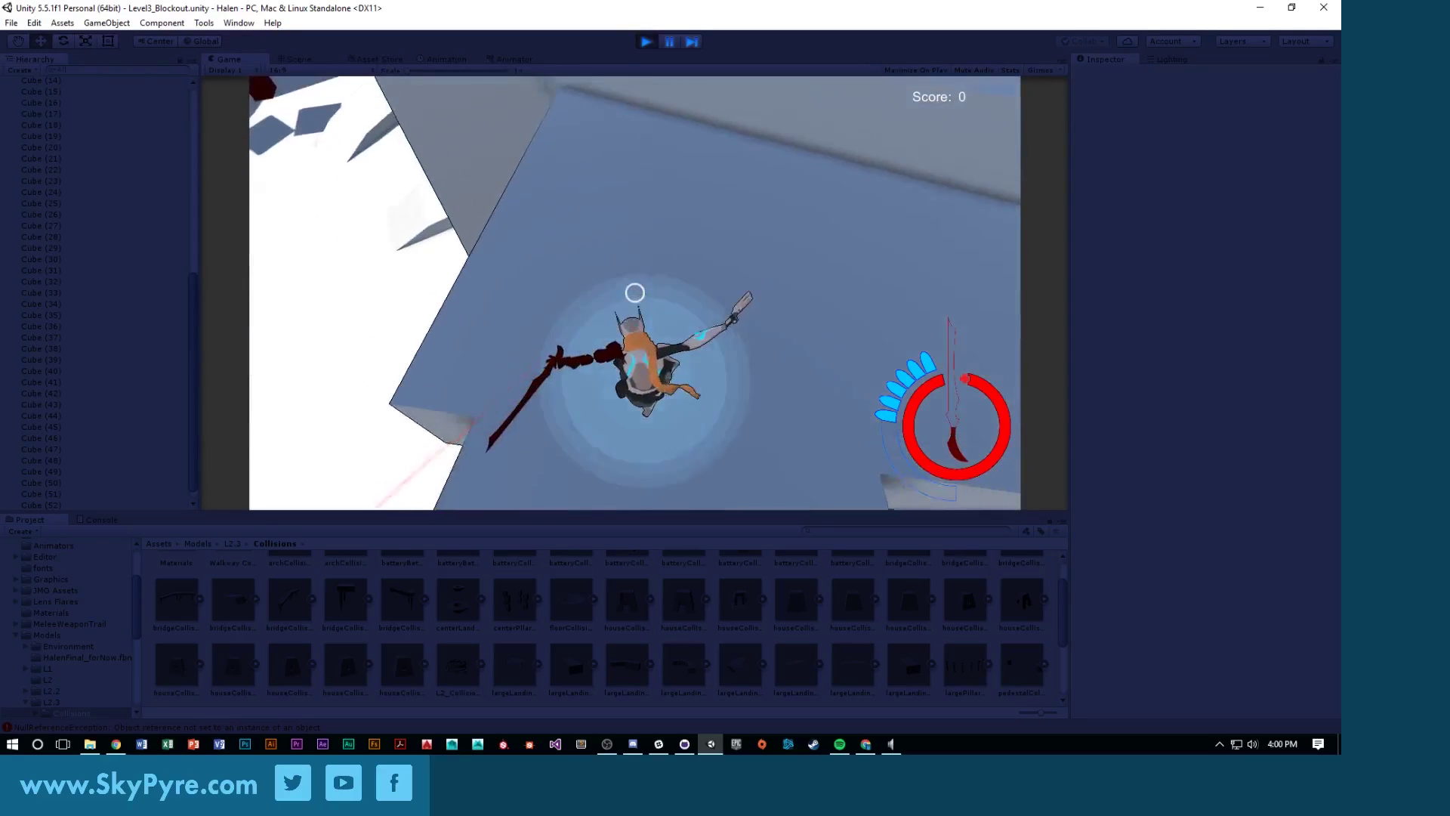
{"action": "key", "text": "space"}
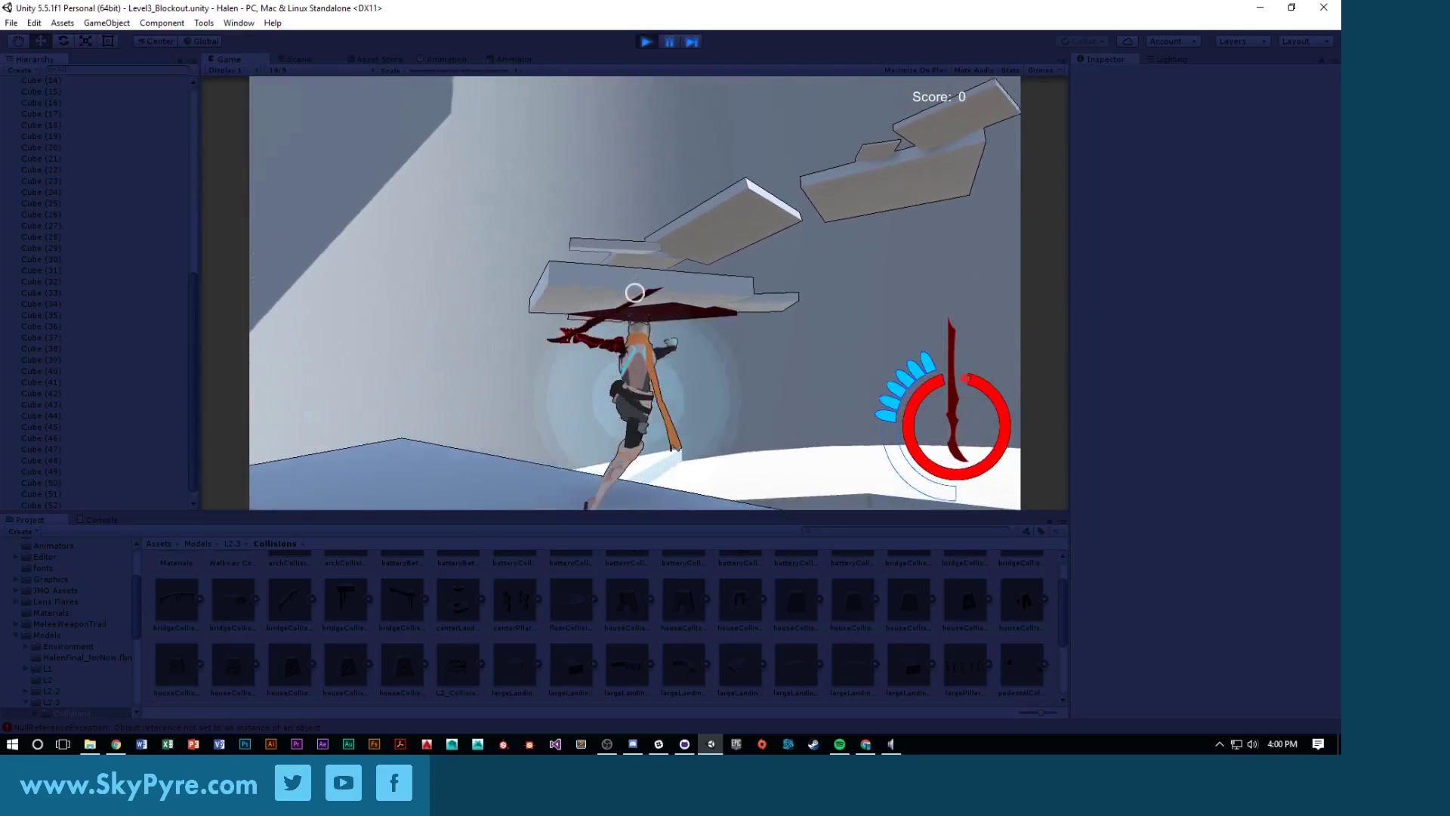
Test climbing the tilted stepping platforms with jumps and a dash
{"action": "key", "text": "w"}
{"action": "key", "text": "space"}
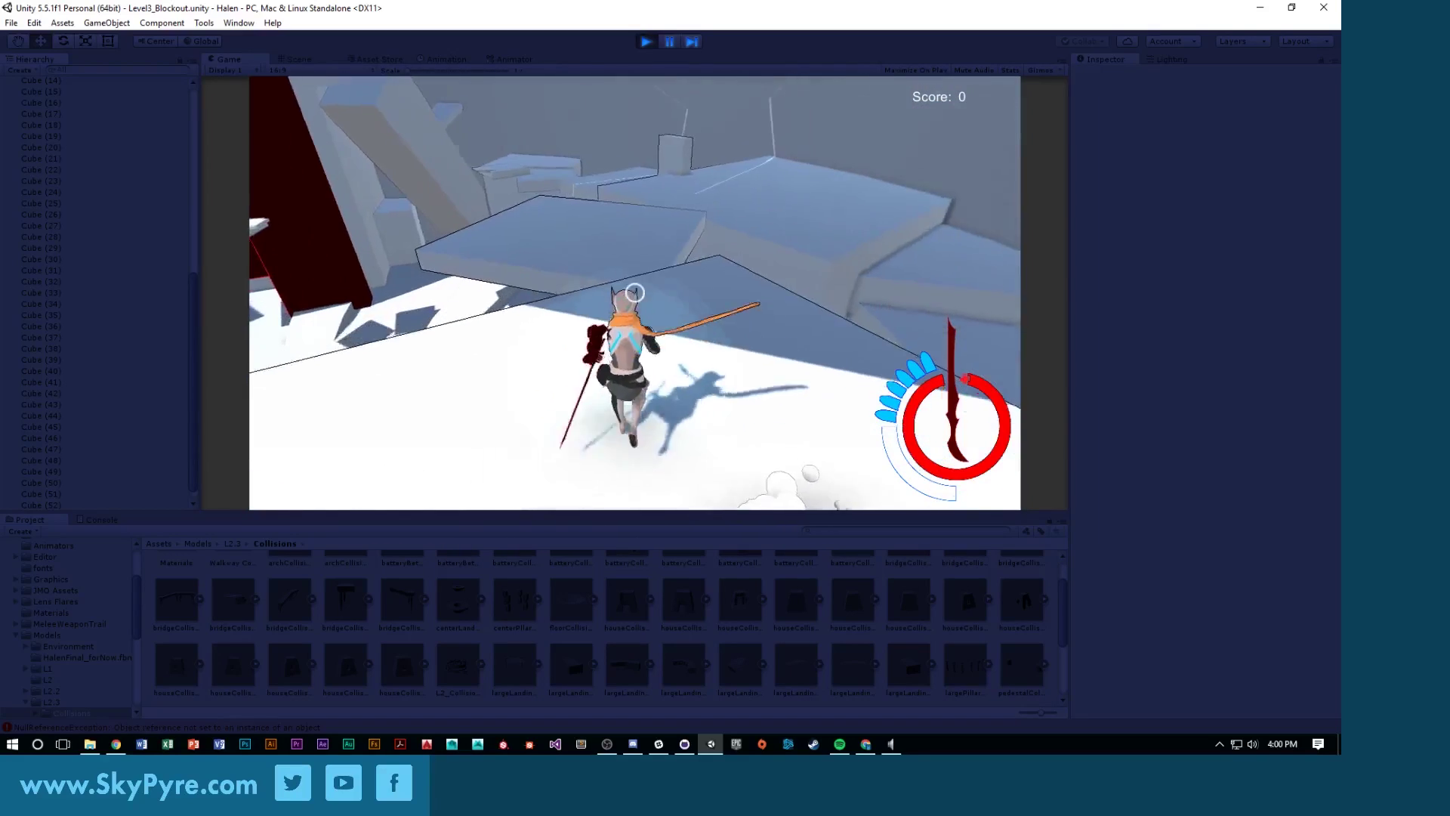
{"action": "key", "text": "w"}
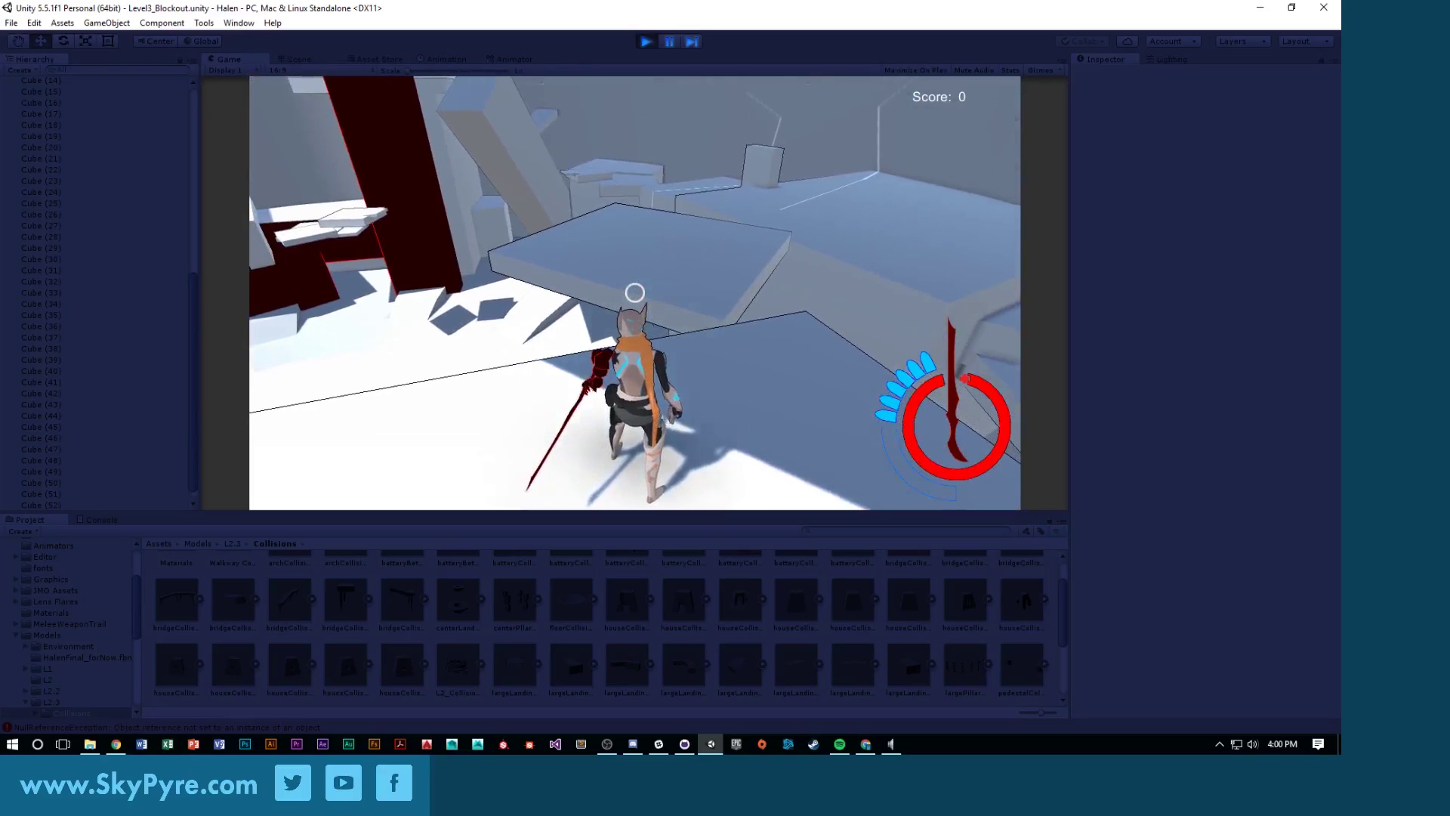
{"action": "key", "text": "w"}
{"action": "key", "text": "space"}
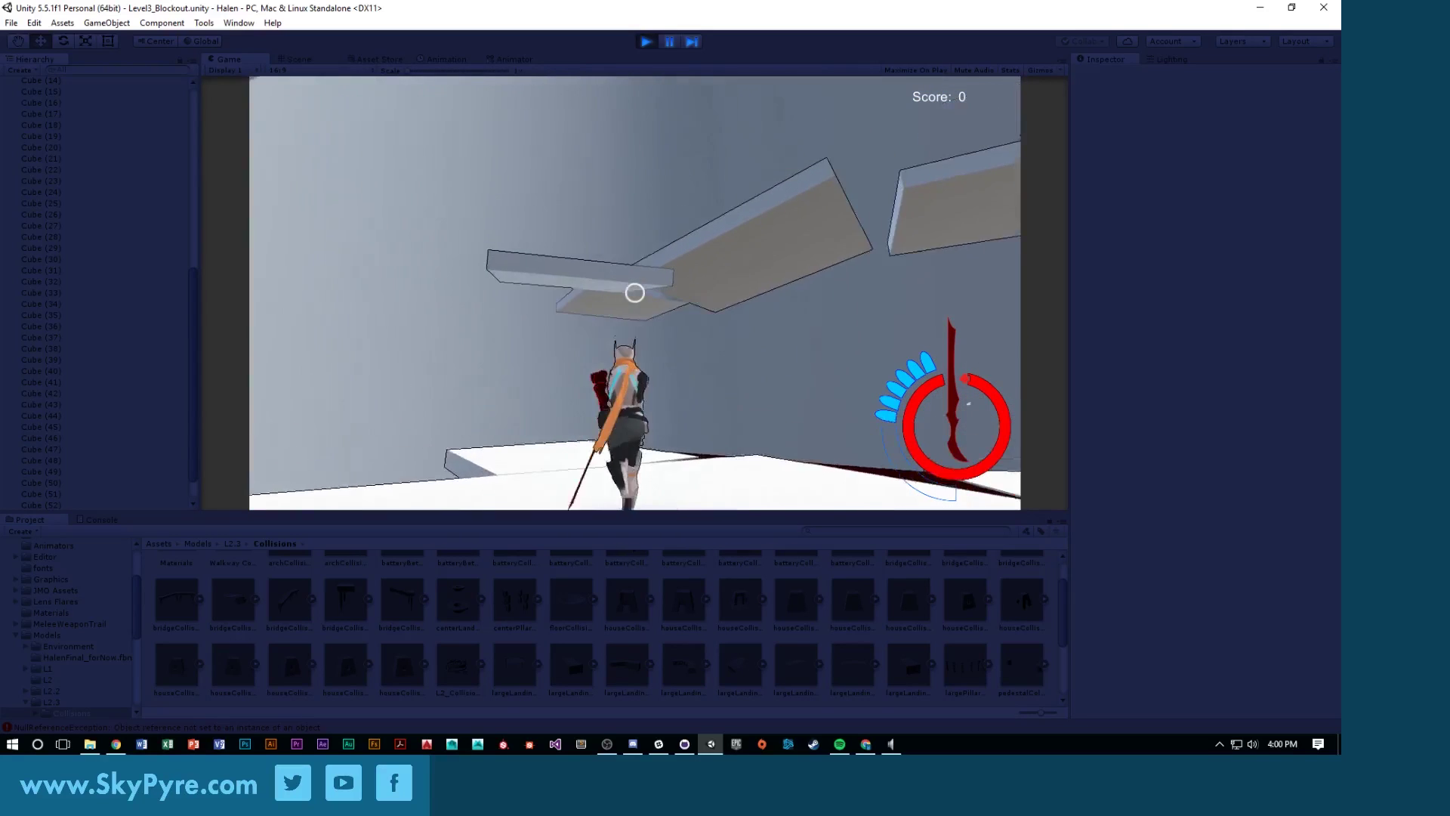
{"action": "key", "text": "space"}
{"action": "key", "text": "shift"}
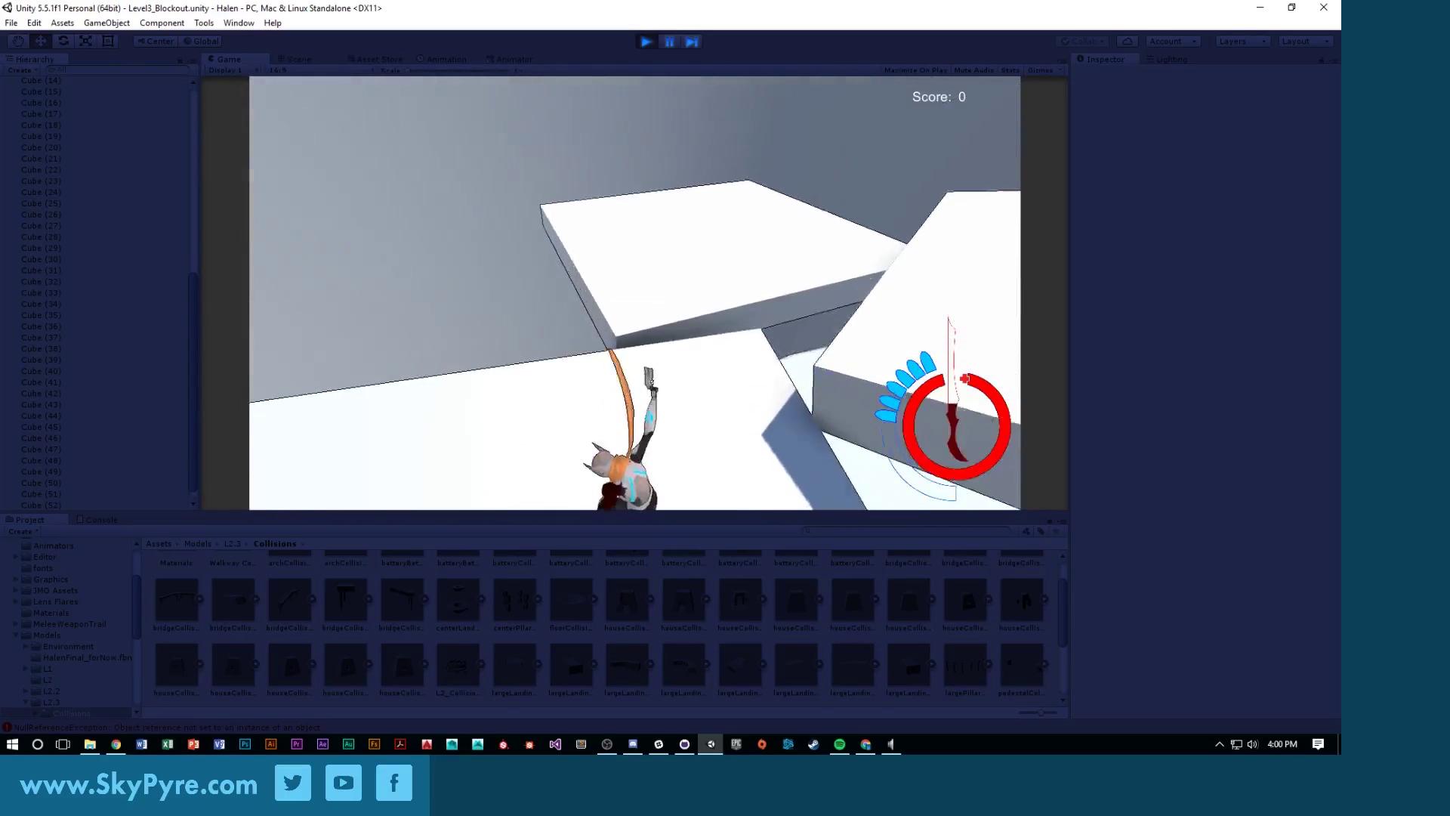
Test the jumps across the uppermost platforms and off their edge, and stop the play test
{"action": "key", "text": "w"}
{"action": "key", "text": "space"}
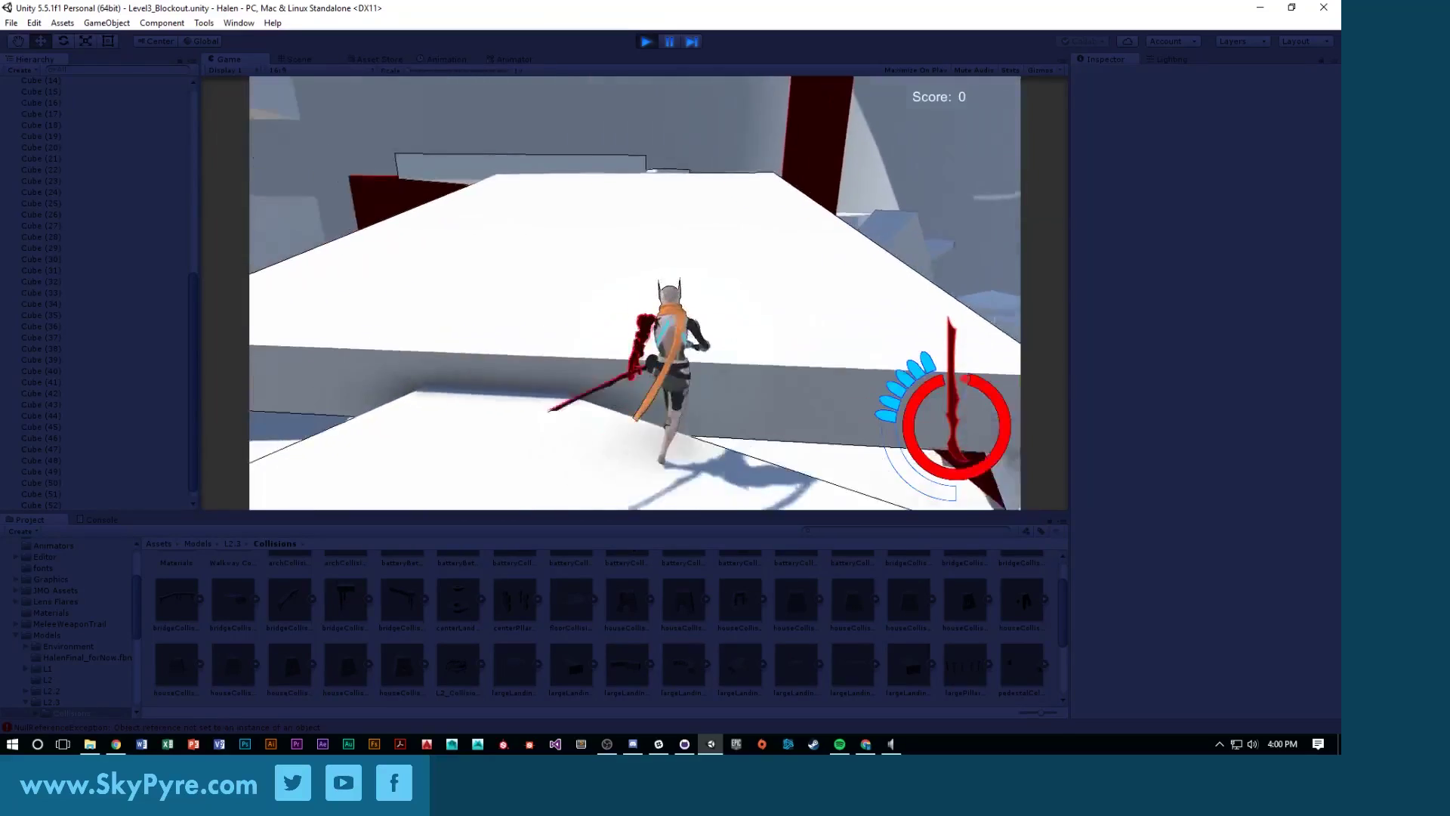
{"action": "key", "text": "w"}
{"action": "key", "text": "space"}
{"action": "key", "text": "space"}
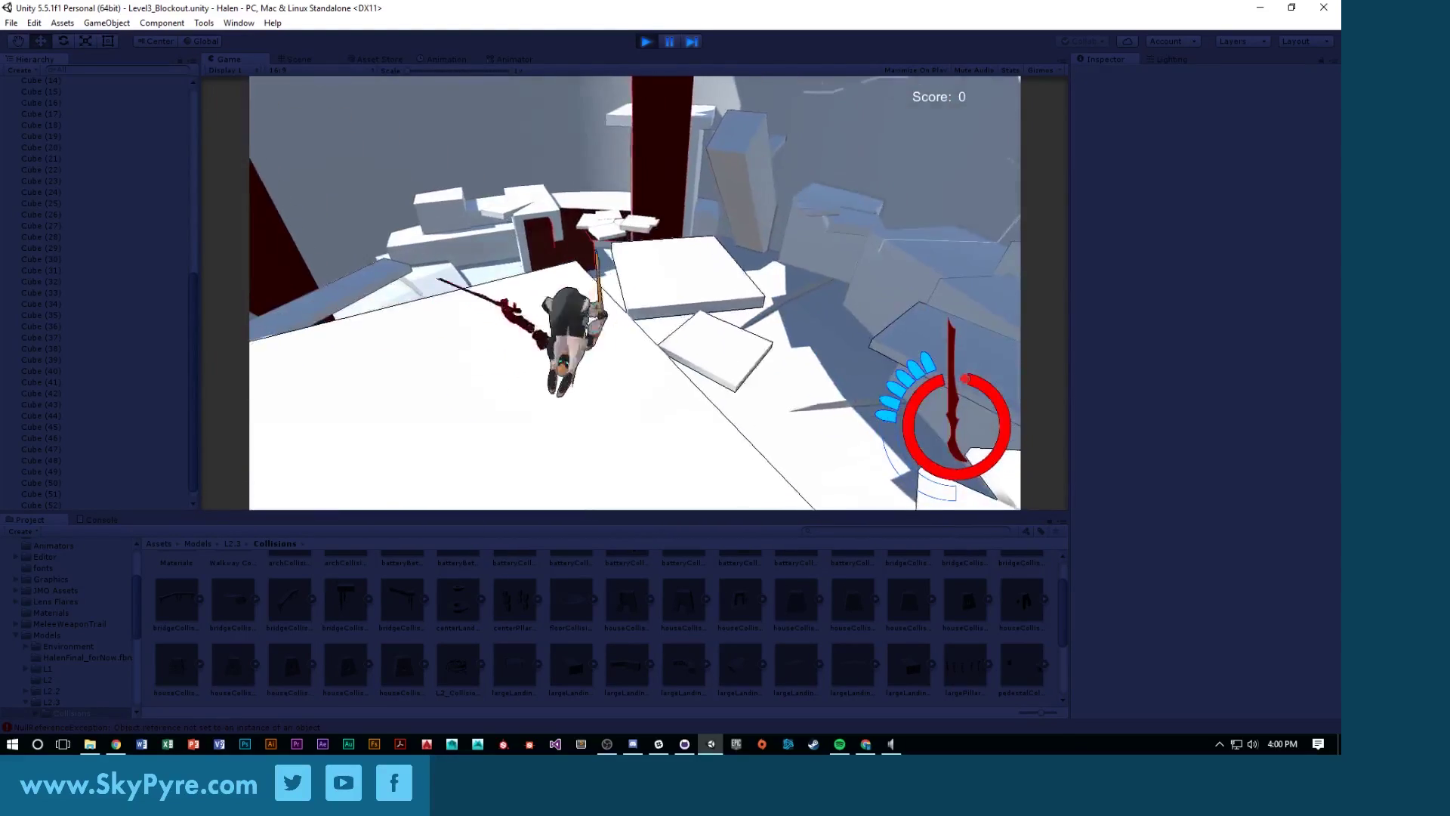
{"action": "key", "text": "w"}
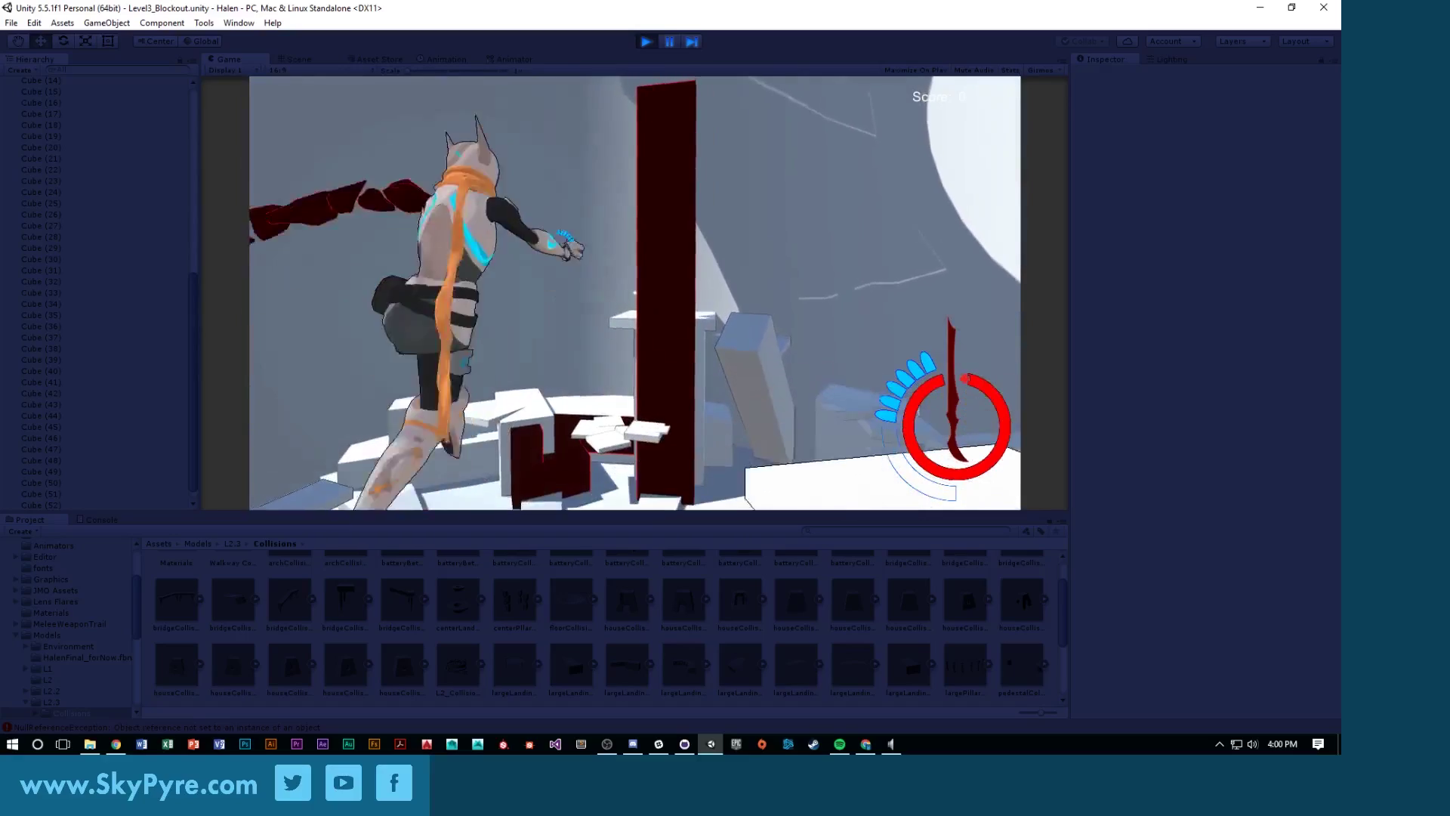
{"action": "key", "text": "Escape"}
{"action": "left_click", "coordinate": [646, 42]}
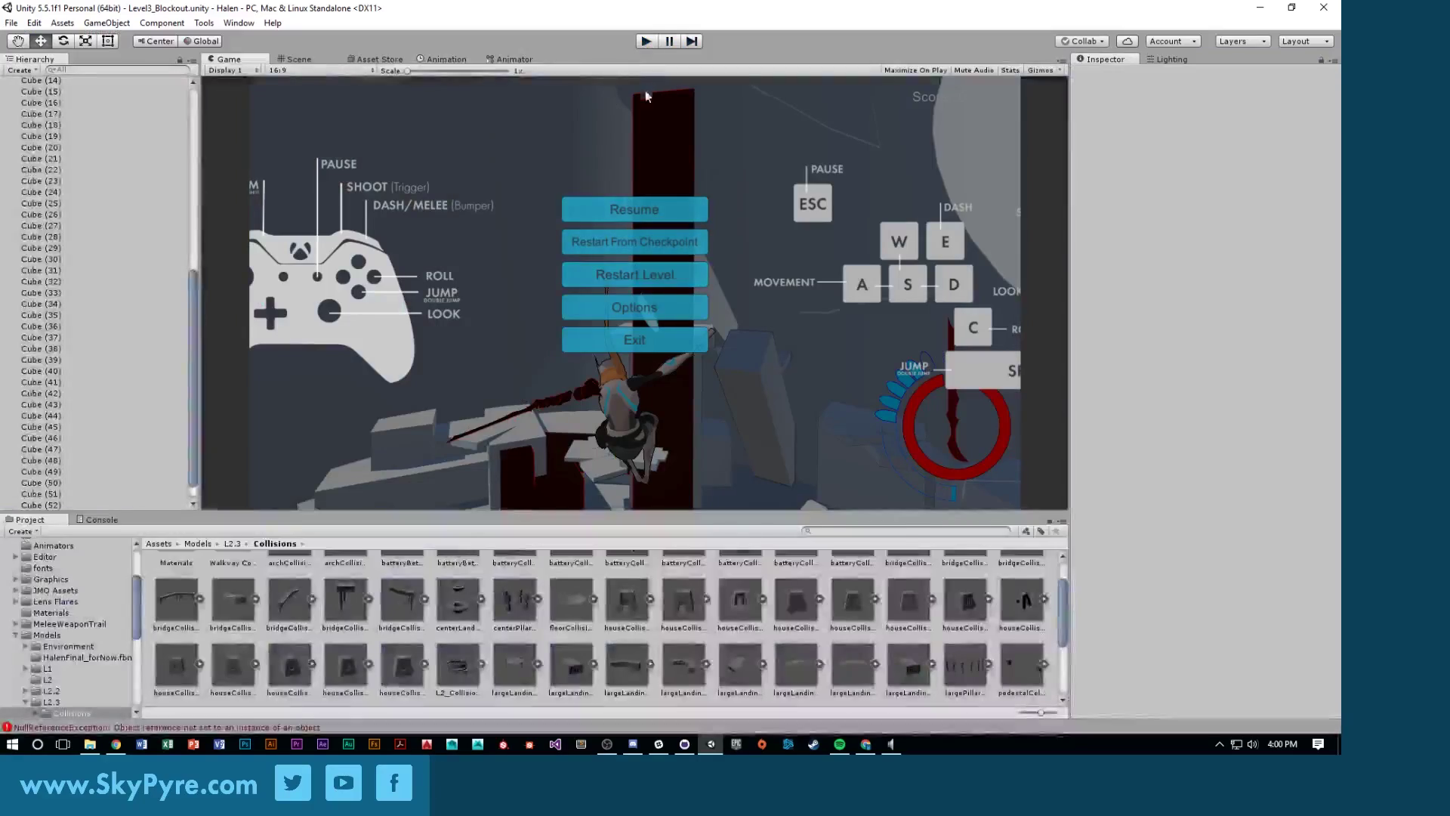
Frame the whole arena from above and capture the scene view with the Snipping Tool
{"action": "right_click_drag", "start_coordinate": [646, 234], "coordinate": [921, 290]}
{"action": "right_click_drag", "start_coordinate": [646, 254], "coordinate": [90, 342]}
{"action": "right_click_drag", "start_coordinate": [796, 230], "coordinate": [669, 287]}
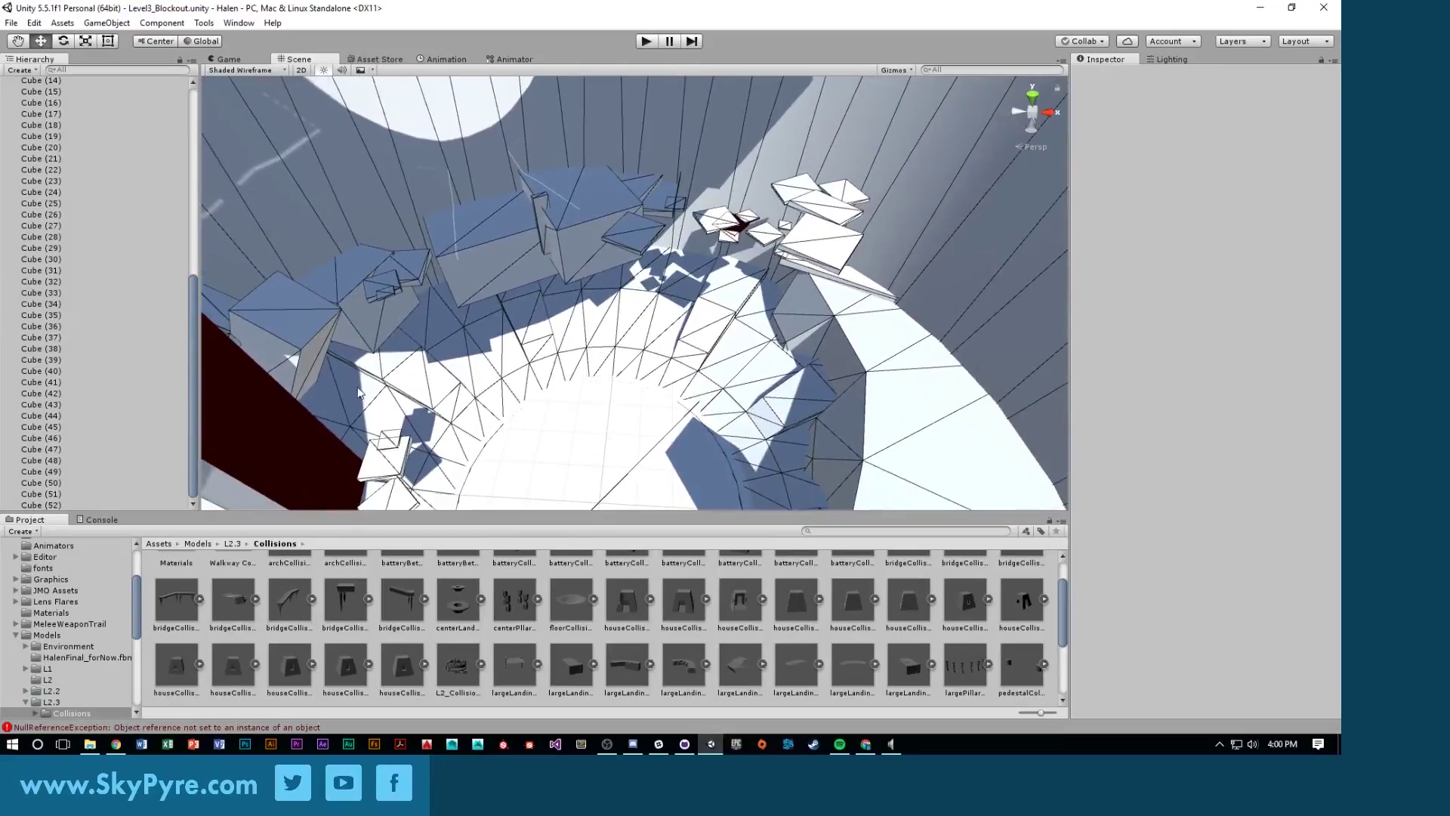
{"action": "right_click_drag", "start_coordinate": [571, 212], "coordinate": [707, 319]}
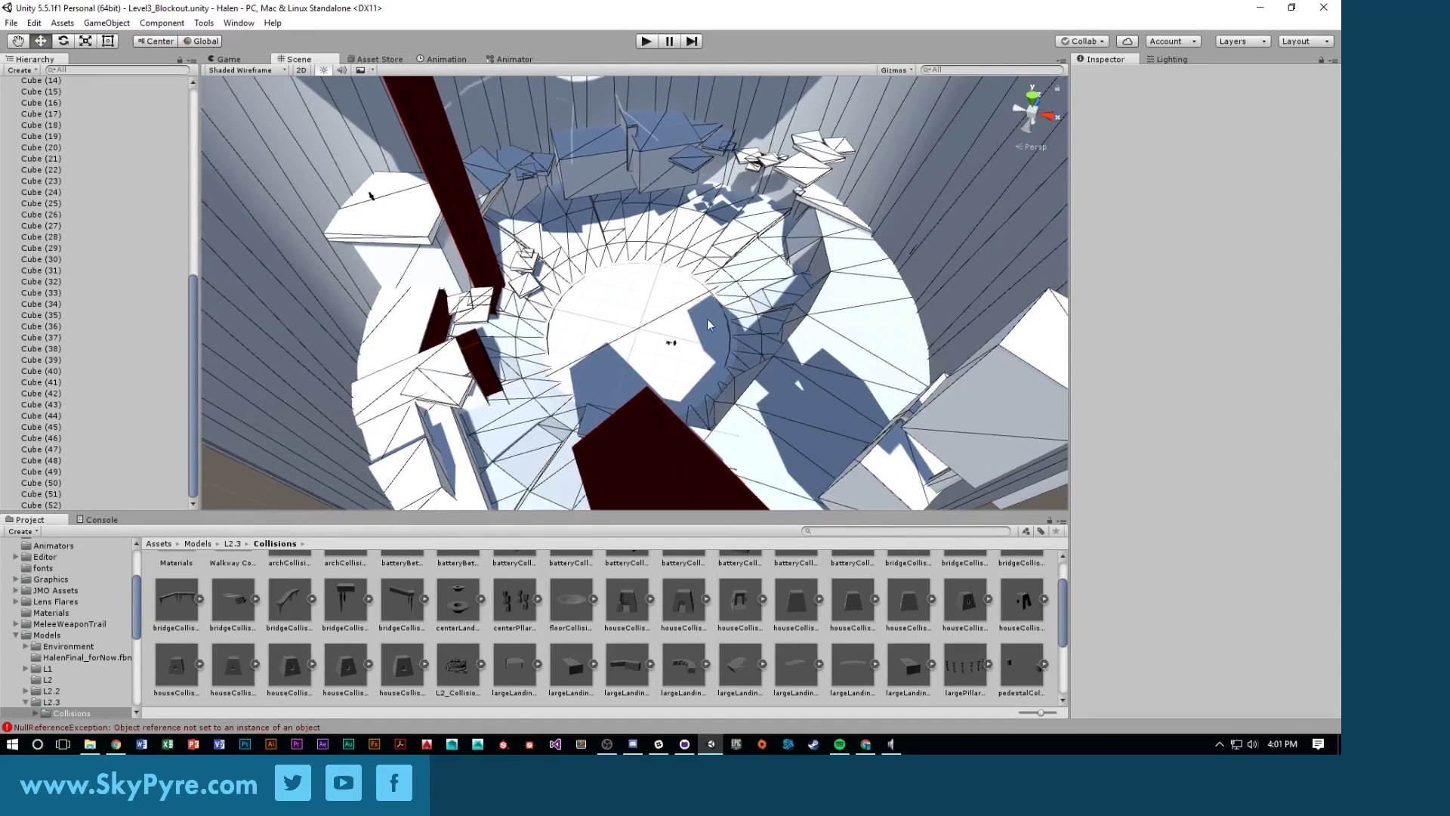
{"action": "left_click", "coordinate": [13, 744]}
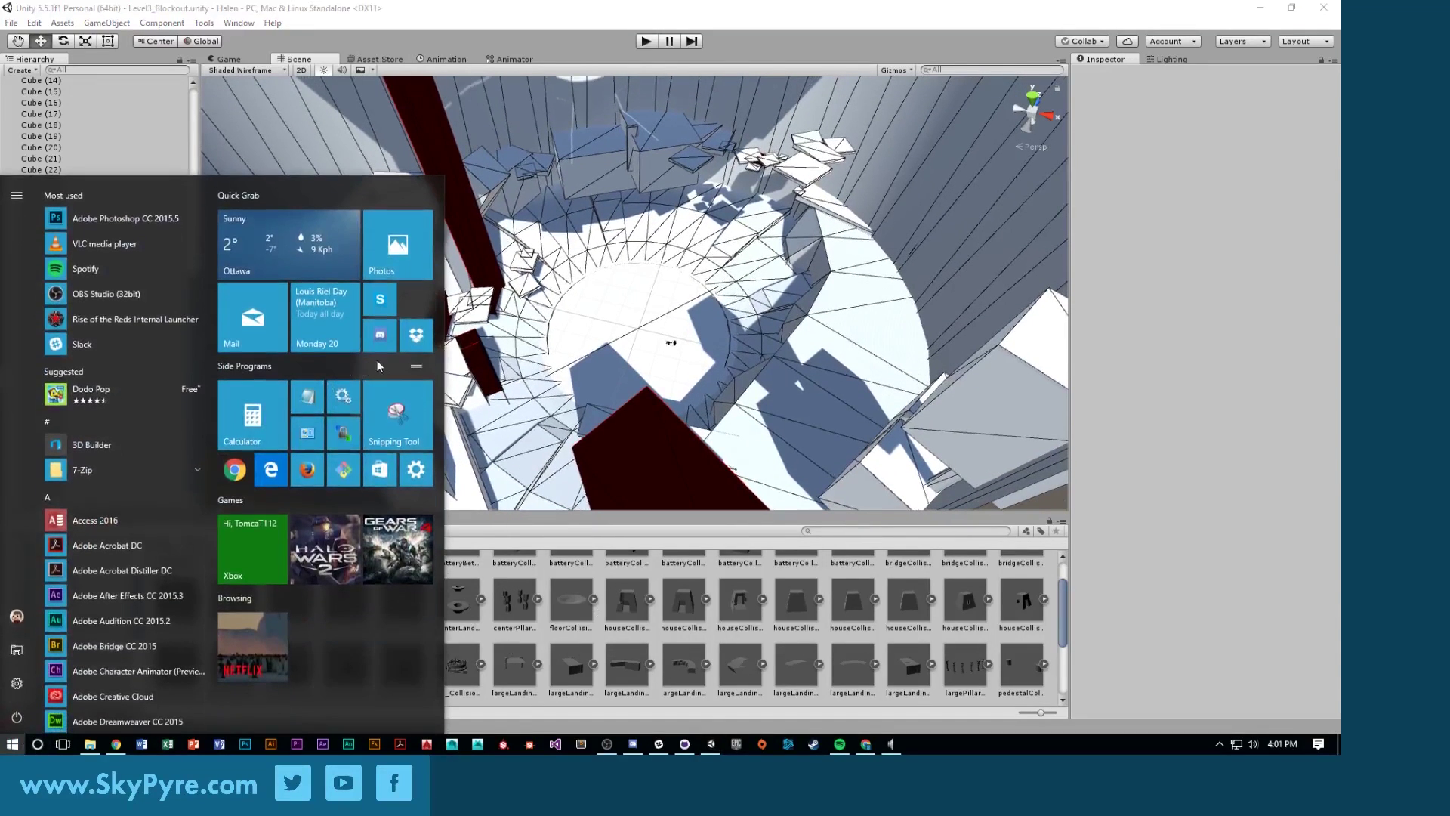
{"action": "left_click", "coordinate": [397, 411]}
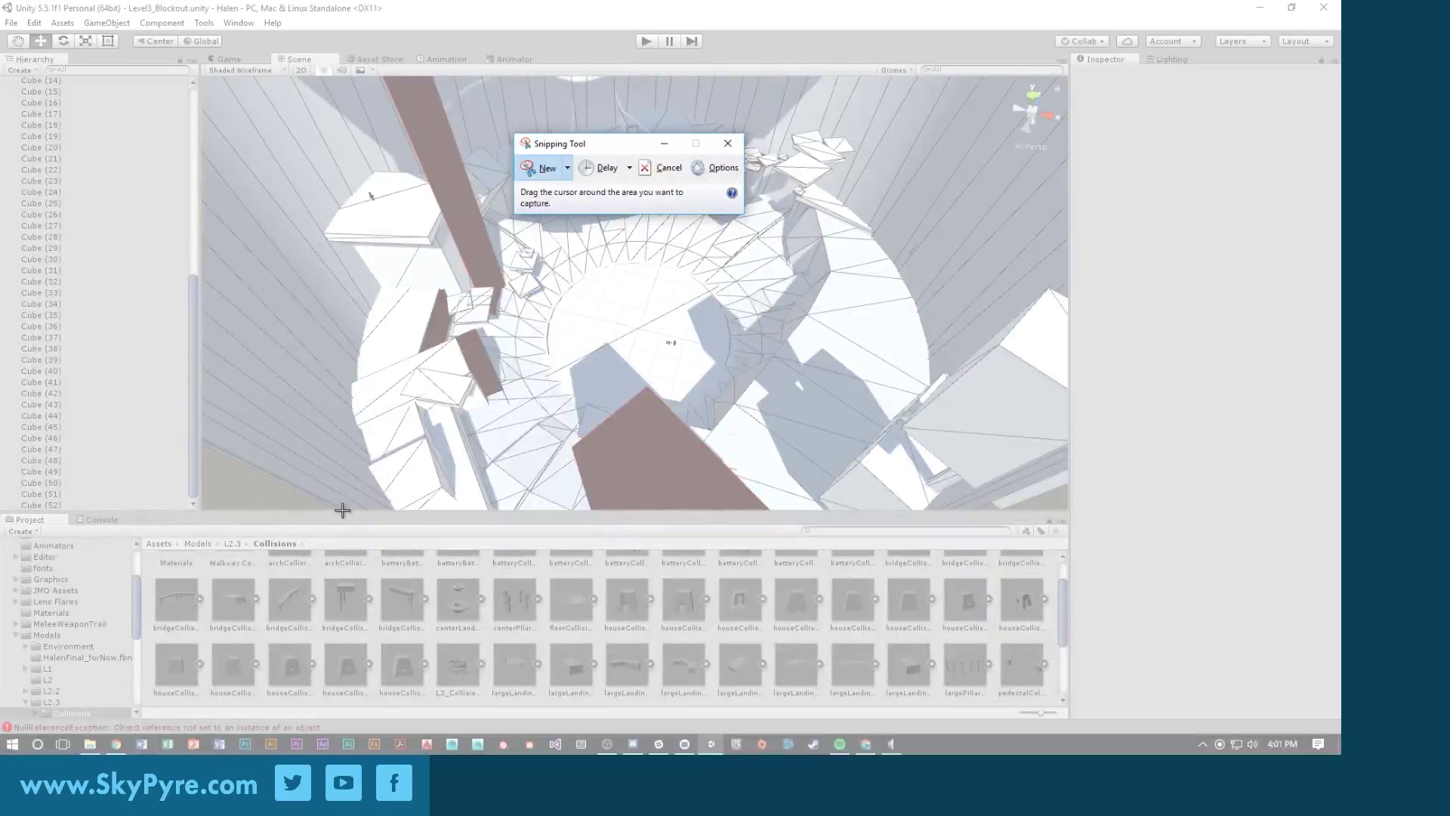
{"action": "left_click_drag", "start_coordinate": [298, 517], "coordinate": [941, 88]}
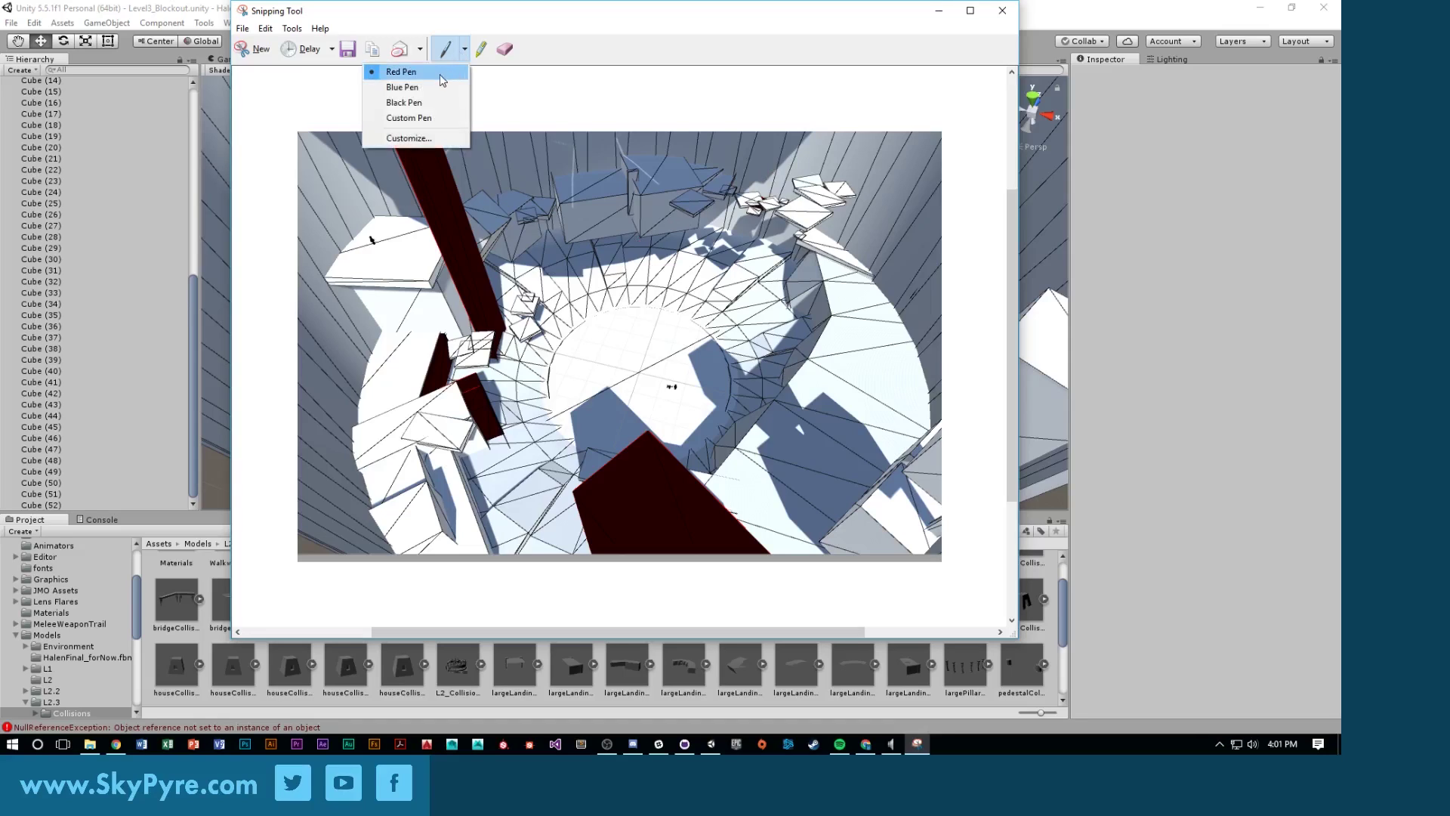
With the red pen, mark the start at the arena centre and sketch the route past the dark red blocks to the raised corner platform
{"action": "left_click", "coordinate": [401, 71]}
{"action": "mouse_move", "coordinate": [638, 375]}
{"action": "left_mouse_down"}
{"action": "mouse_move", "coordinate": [640, 346]}
{"action": "mouse_move", "coordinate": [502, 463]}
{"action": "mouse_move", "coordinate": [435, 469]}
{"action": "mouse_move", "coordinate": [391, 439]}
{"action": "mouse_move", "coordinate": [395, 393]}
{"action": "mouse_move", "coordinate": [521, 321]}
{"action": "mouse_move", "coordinate": [533, 274]}
{"action": "left_mouse_up"}
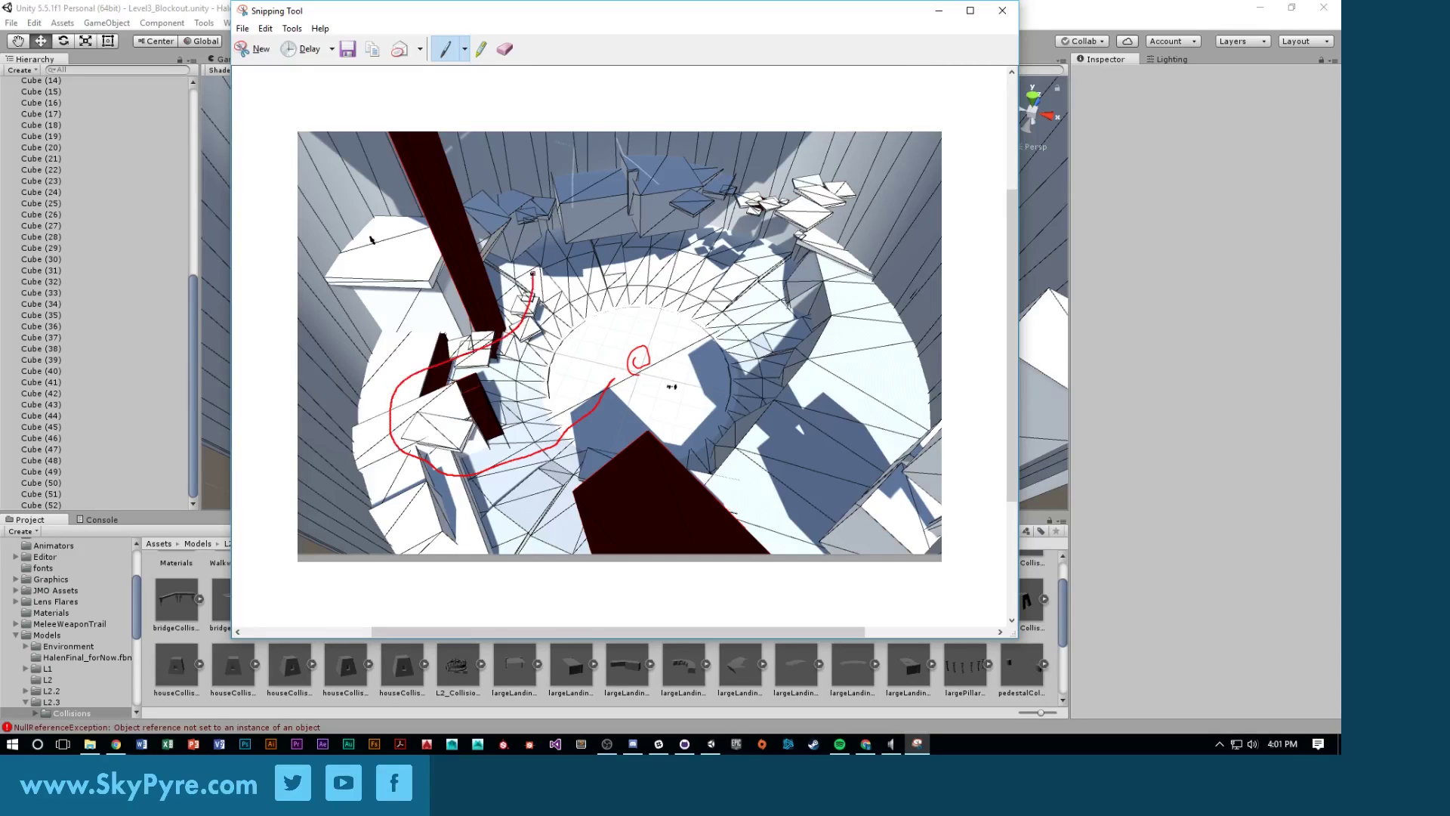
{"action": "left_click_drag", "start_coordinate": [471, 204], "coordinate": [466, 202]}
{"action": "left_click_drag", "start_coordinate": [380, 256], "coordinate": [389, 250]}
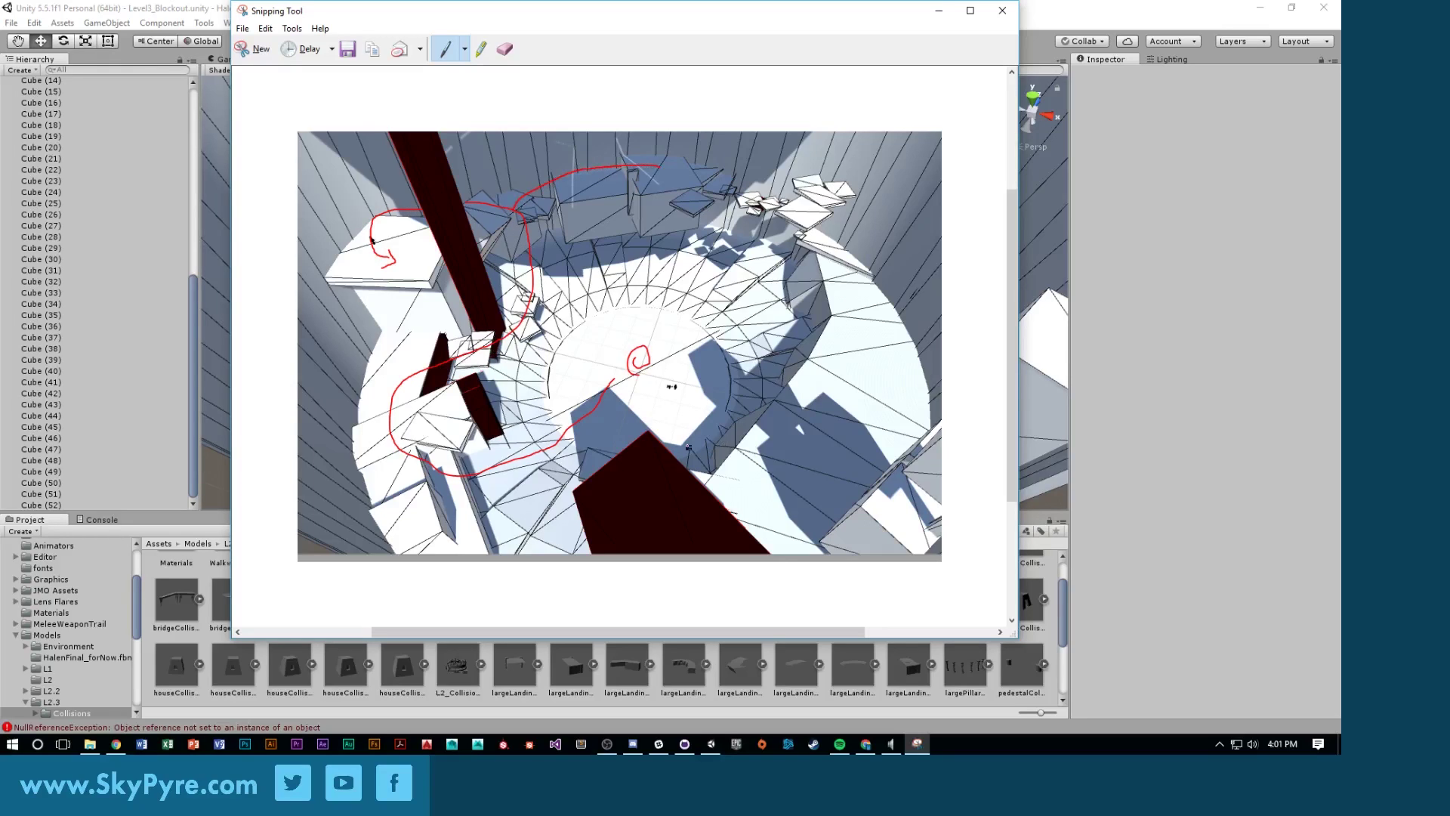
Sketch a second red route from the dark red blocks around the outer ring and up through the small stepping platforms
{"action": "left_click_drag", "start_coordinate": [391, 432], "coordinate": [566, 458]}
{"action": "mouse_move", "coordinate": [708, 487]}
{"action": "left_mouse_down"}
{"action": "mouse_move", "coordinate": [784, 491]}
{"action": "mouse_move", "coordinate": [858, 424]}
{"action": "mouse_move", "coordinate": [882, 333]}
{"action": "left_mouse_up"}
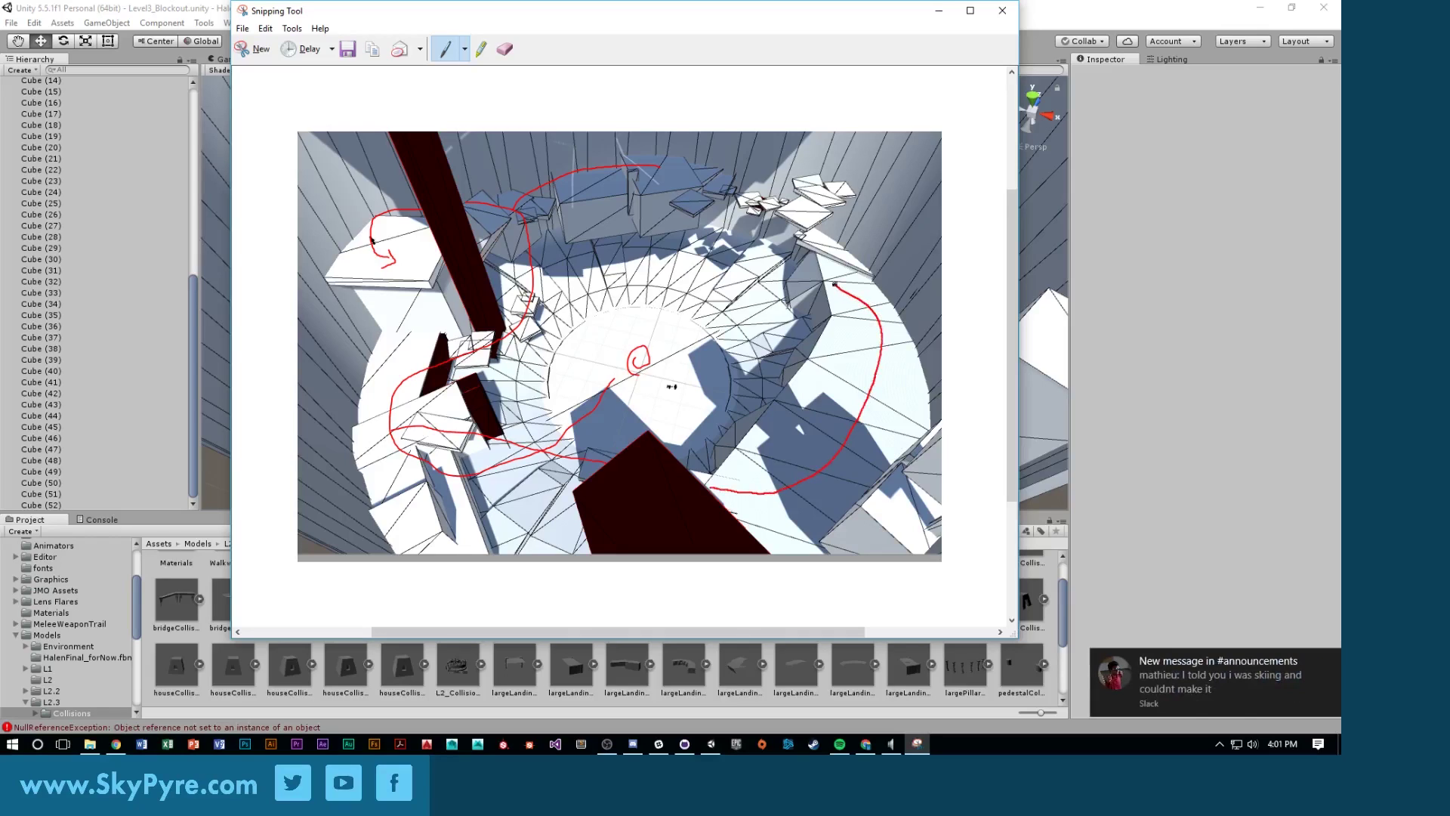
{"action": "mouse_move", "coordinate": [776, 214]}
{"action": "left_mouse_down"}
{"action": "mouse_move", "coordinate": [665, 180]}
{"action": "mouse_move", "coordinate": [693, 198]}
{"action": "left_mouse_up"}
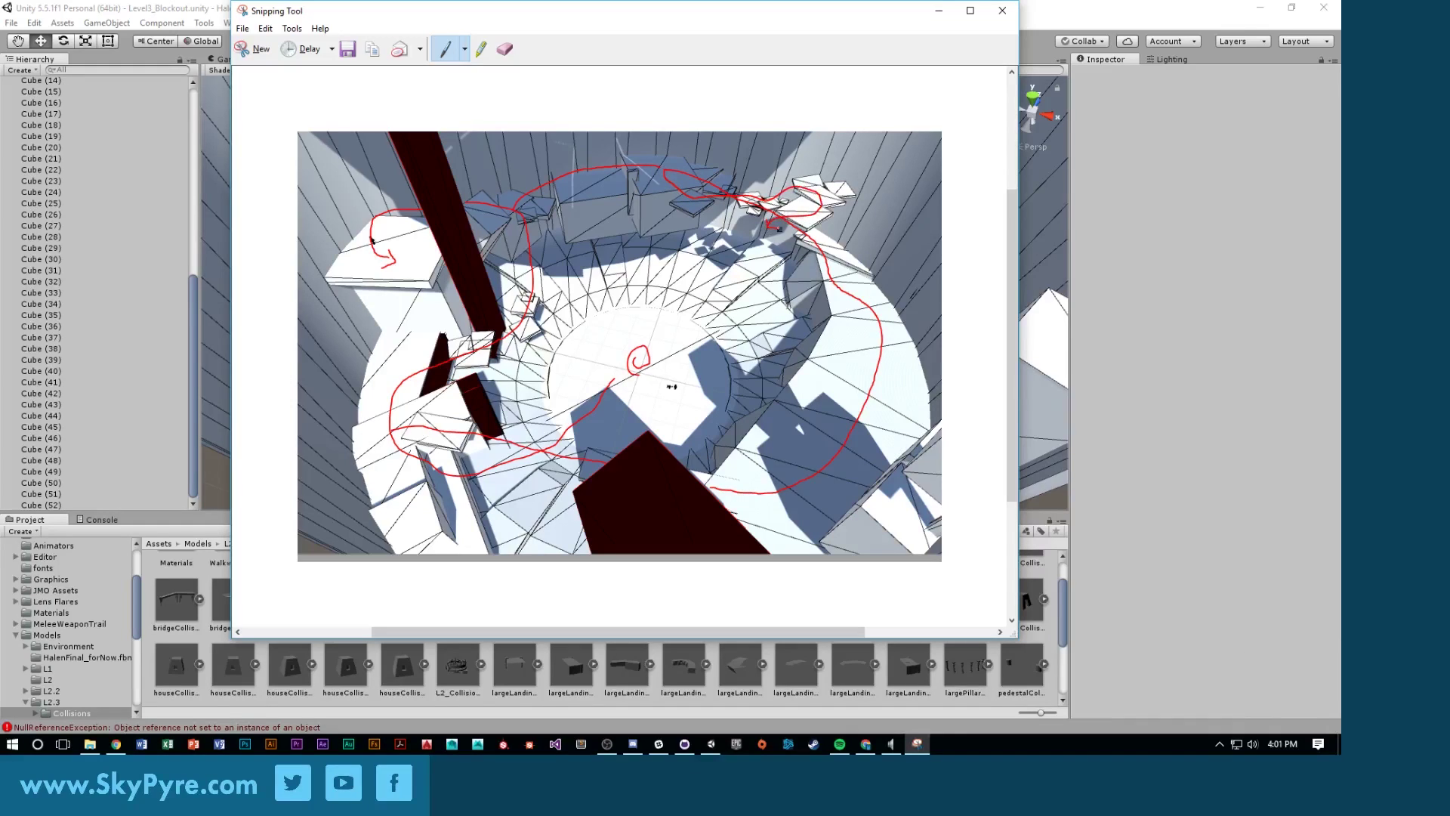
Sketch the return paths to the arena floor and the route from the centre to the outer ring, and close the Snipping Tool
{"action": "left_click_drag", "start_coordinate": [390, 259], "coordinate": [640, 294]}
{"action": "mouse_move", "coordinate": [737, 253]}
{"action": "left_mouse_down"}
{"action": "mouse_move", "coordinate": [639, 290]}
{"action": "mouse_move", "coordinate": [667, 299]}
{"action": "left_mouse_up"}
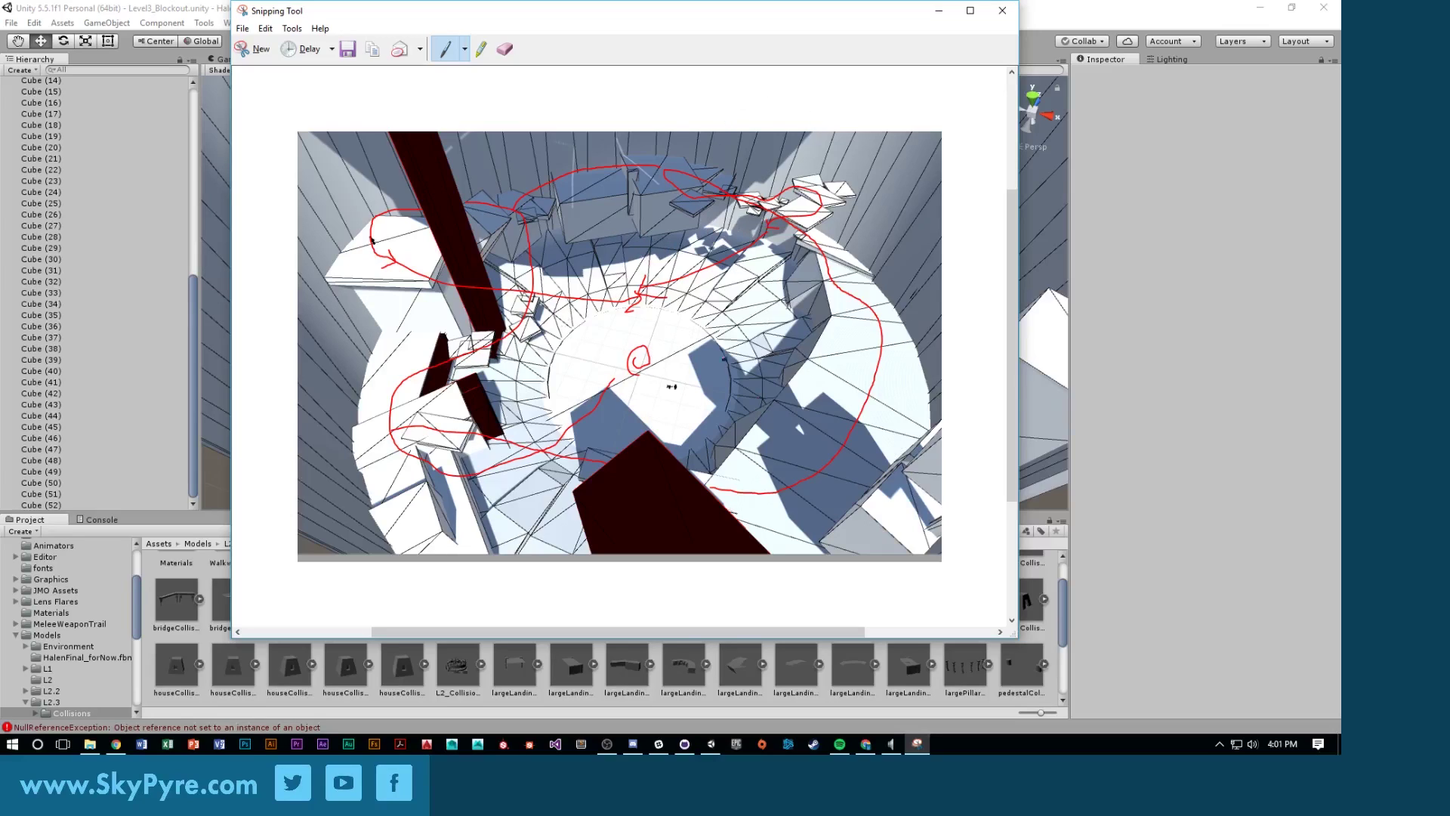
{"action": "mouse_move", "coordinate": [640, 366]}
{"action": "left_mouse_down"}
{"action": "mouse_move", "coordinate": [759, 343]}
{"action": "mouse_move", "coordinate": [825, 302]}
{"action": "left_mouse_up"}
{"action": "mouse_move", "coordinate": [515, 202]}
{"action": "left_mouse_down"}
{"action": "mouse_move", "coordinate": [420, 199]}
{"action": "mouse_move", "coordinate": [374, 245]}
{"action": "left_mouse_up"}
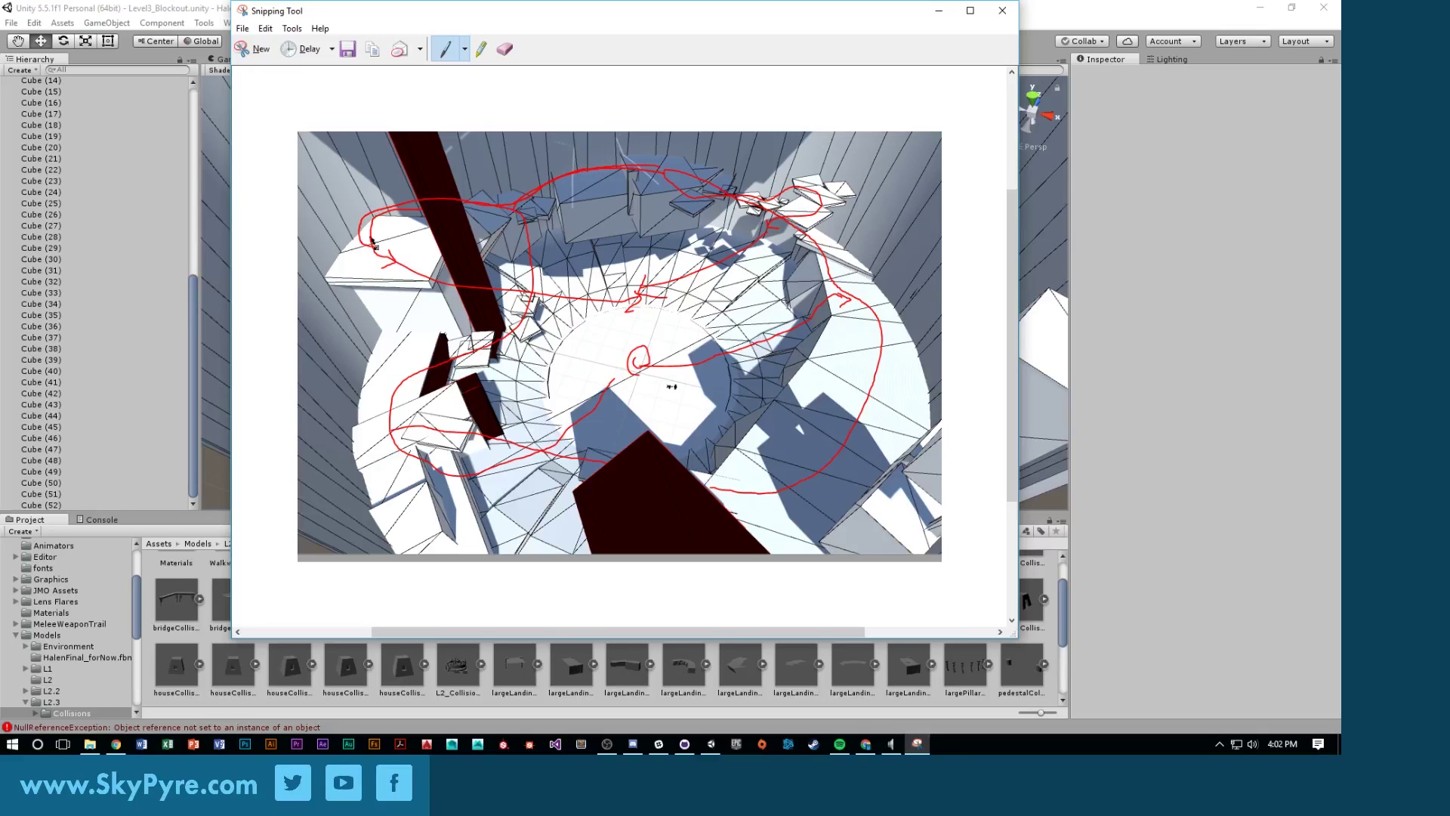
{"action": "left_click", "coordinate": [1003, 11]}
{"action": "left_click", "coordinate": [684, 335]}
{"action": "right_click_drag", "start_coordinate": [677, 337], "coordinate": [1299, 237]}
{"action": "key", "text": "w"}
{"action": "key", "text": "s"}
{"action": "right_click_drag", "start_coordinate": [775, 334], "coordinate": [201, 396]}
{"action": "key", "text": "w"}
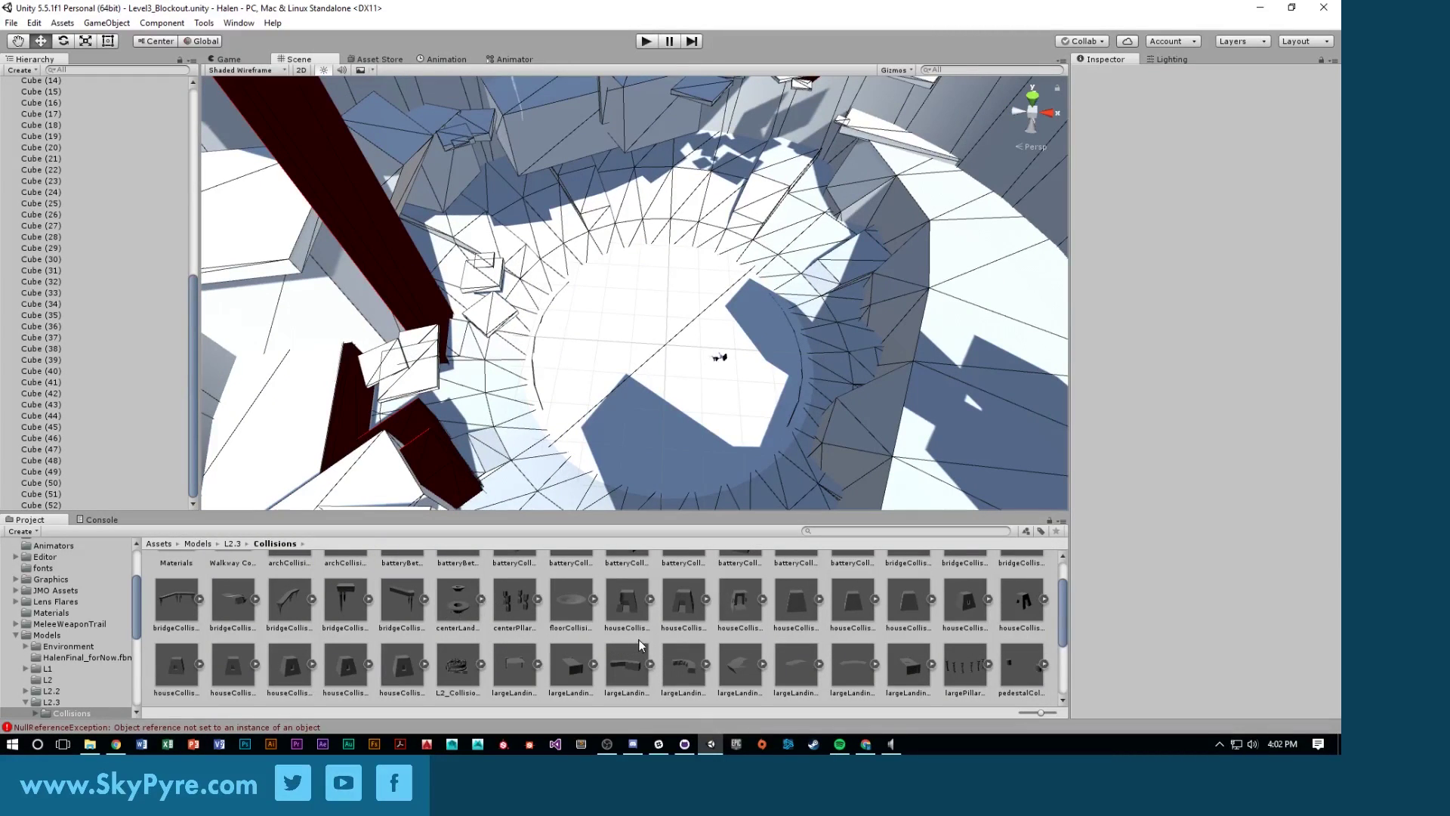
Look through the L2.3 collision models, and select the centerLanding model in the parent L2.3 folder
{"action": "scroll", "coordinate": [637, 640], "scroll_direction": "down", "scroll_amount": 2}
{"action": "scroll", "coordinate": [595, 641], "scroll_direction": "down", "scroll_amount": 1}
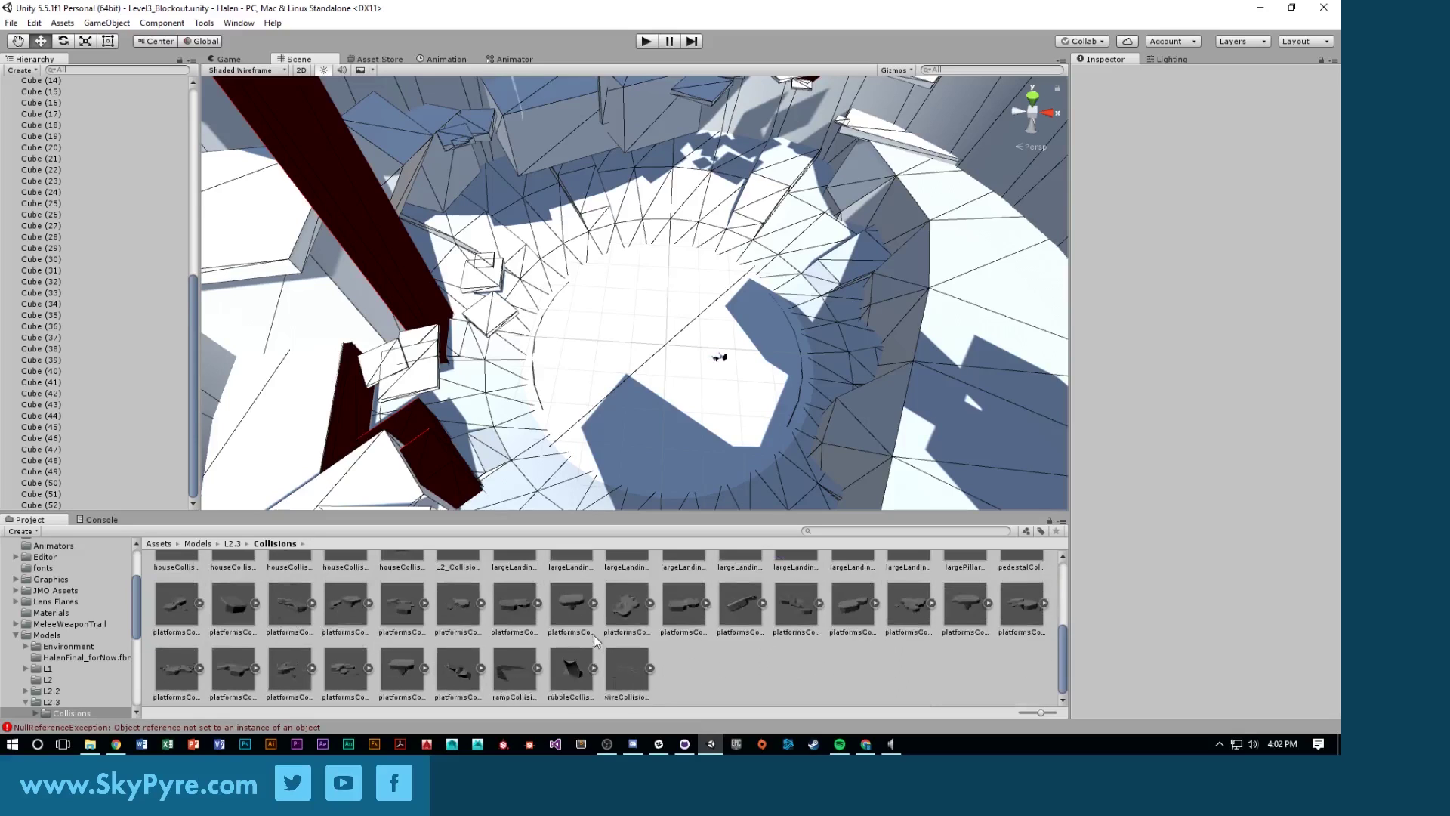
{"action": "scroll", "coordinate": [590, 627], "scroll_direction": "up", "scroll_amount": 2}
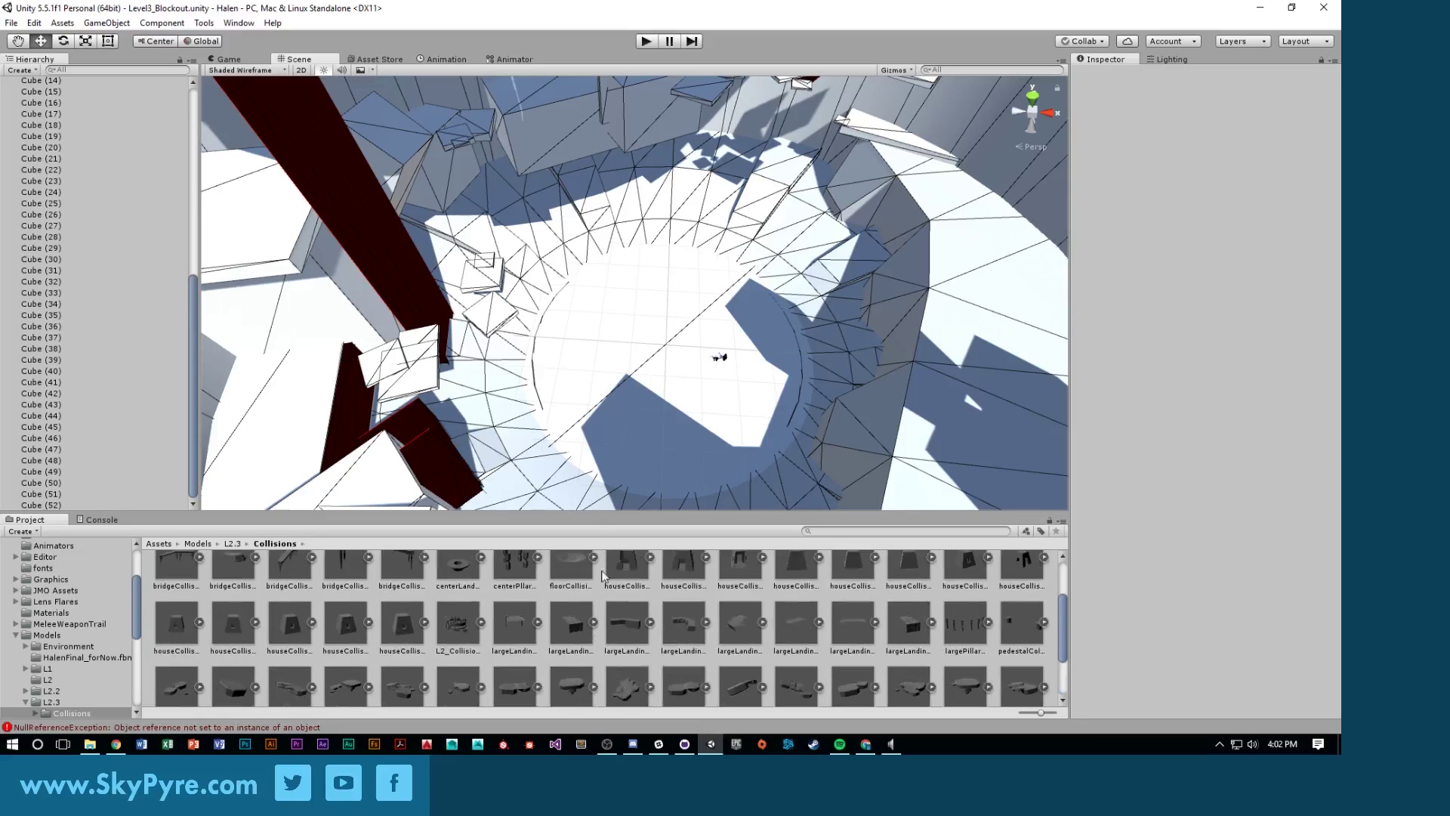
{"action": "scroll", "coordinate": [577, 661], "scroll_direction": "up", "scroll_amount": 1}
{"action": "scroll", "coordinate": [614, 640], "scroll_direction": "up", "scroll_amount": 1}
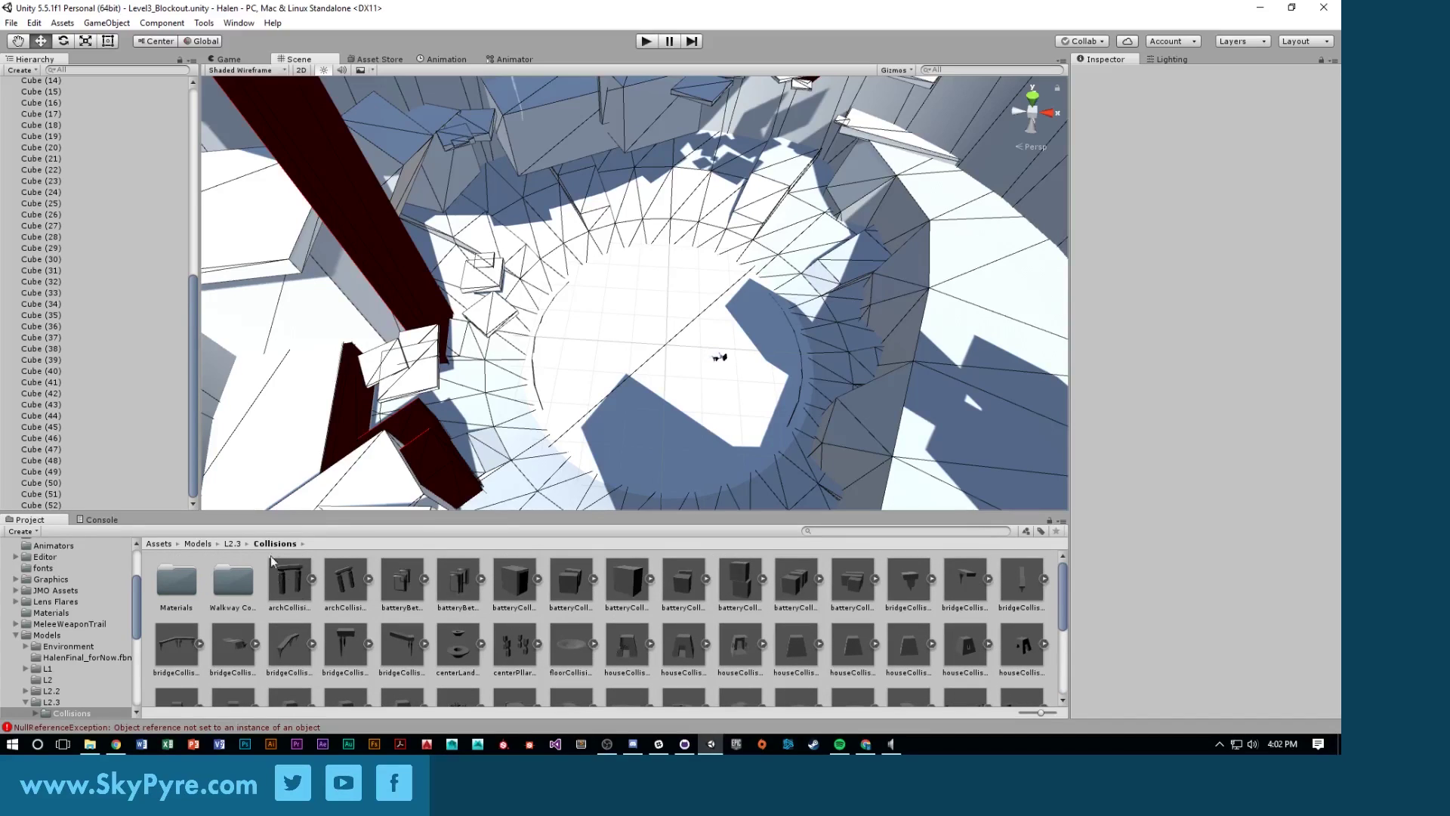
{"action": "left_click", "coordinate": [234, 544]}
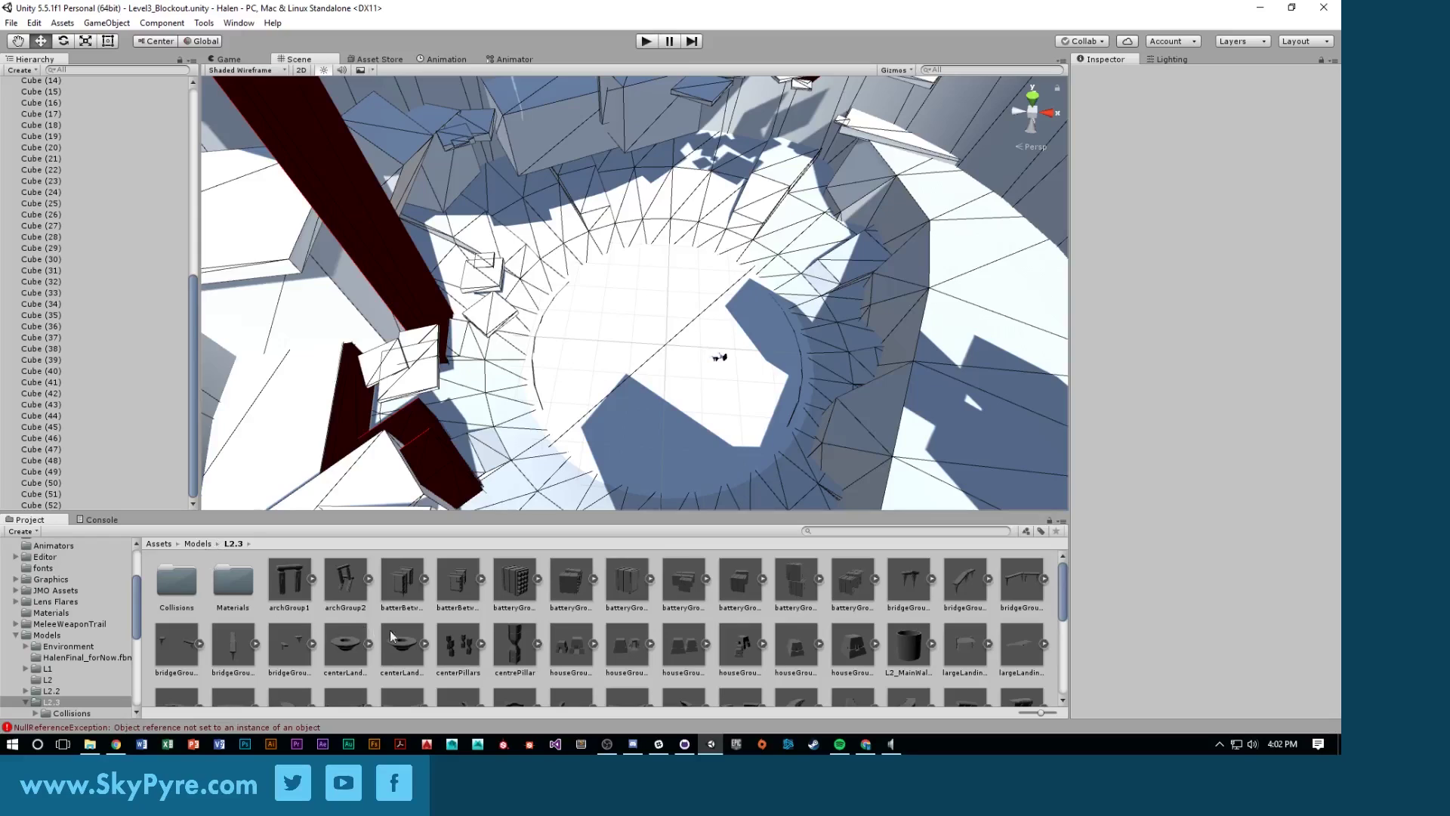
{"action": "left_click", "coordinate": [352, 644]}
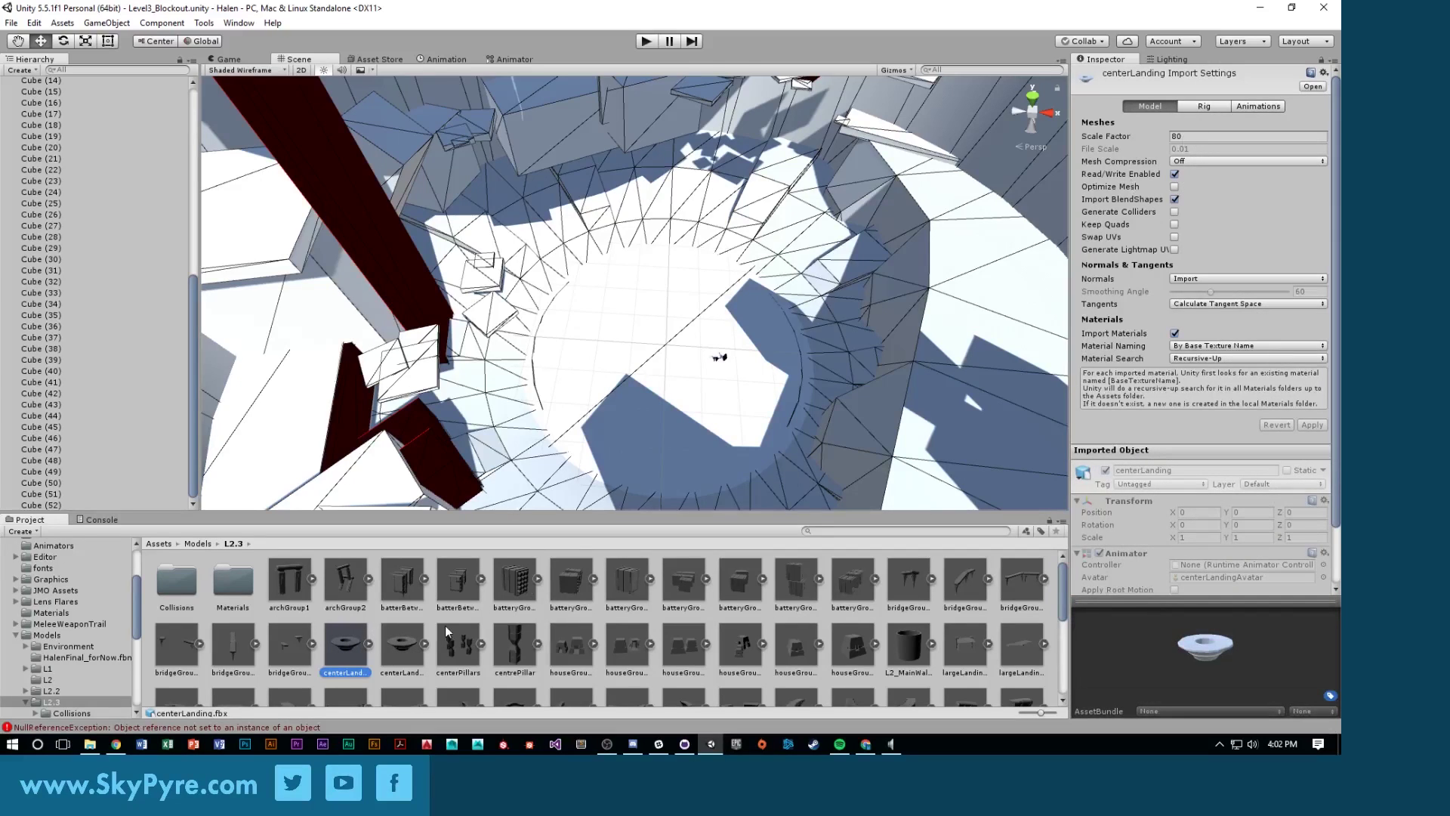
Place centerLanding over the middle of the arena and add a Mesh Collider to its center_landing mesh
{"action": "left_click_drag", "start_coordinate": [344, 648], "coordinate": [654, 352]}
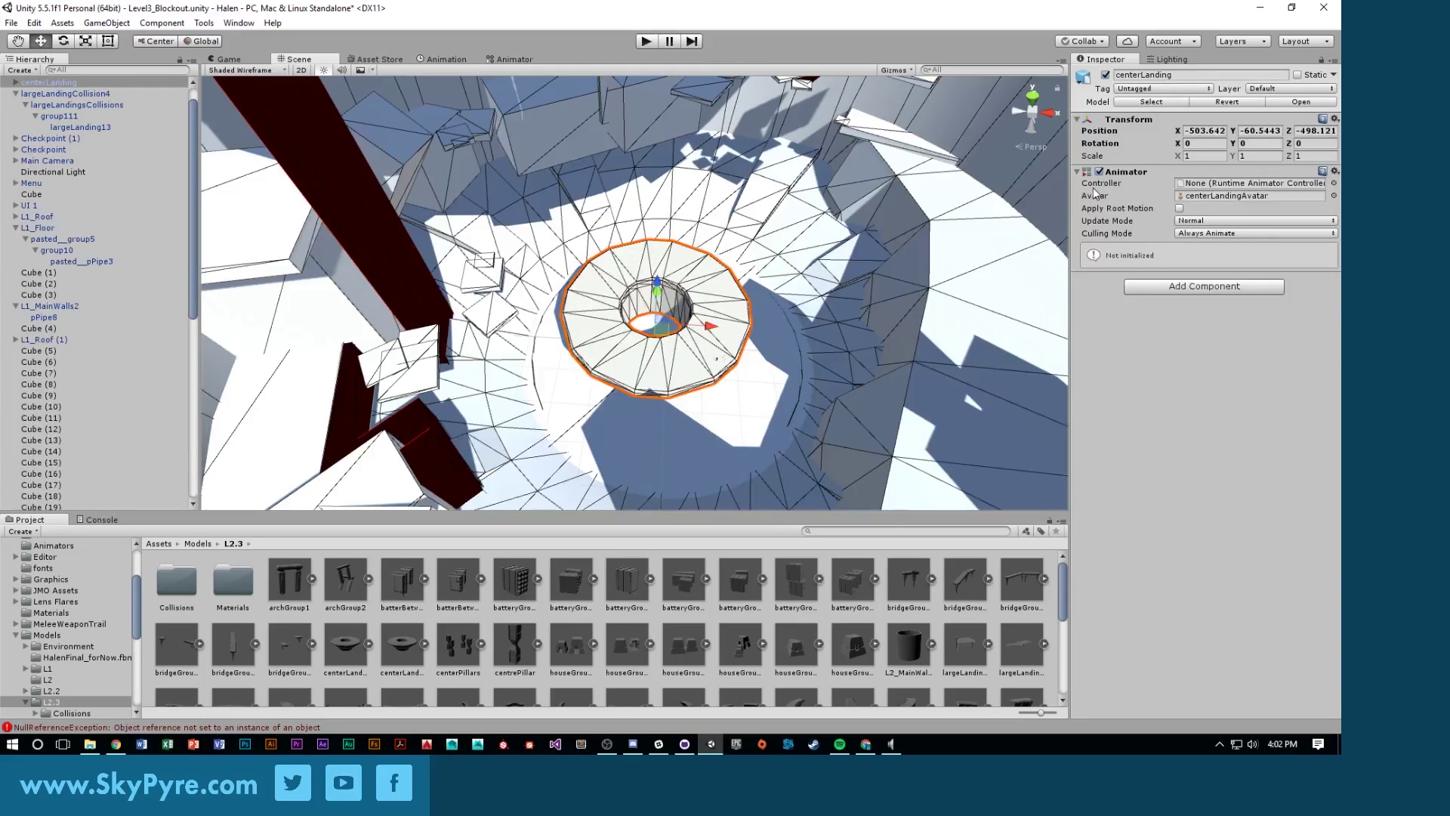
{"action": "left_click", "coordinate": [15, 82]}
{"action": "left_click", "coordinate": [57, 93]}
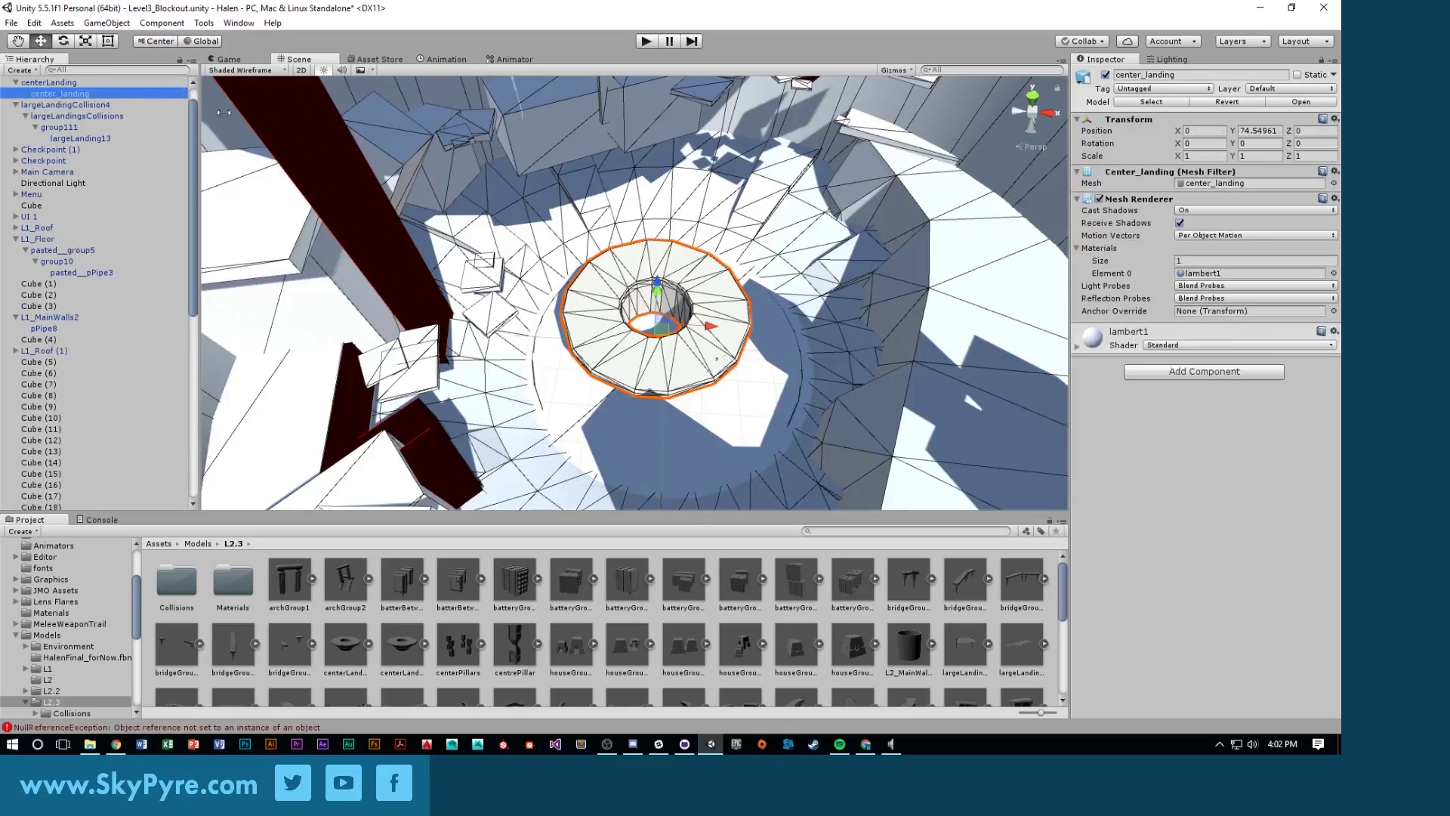
{"action": "left_click", "coordinate": [1204, 373]}
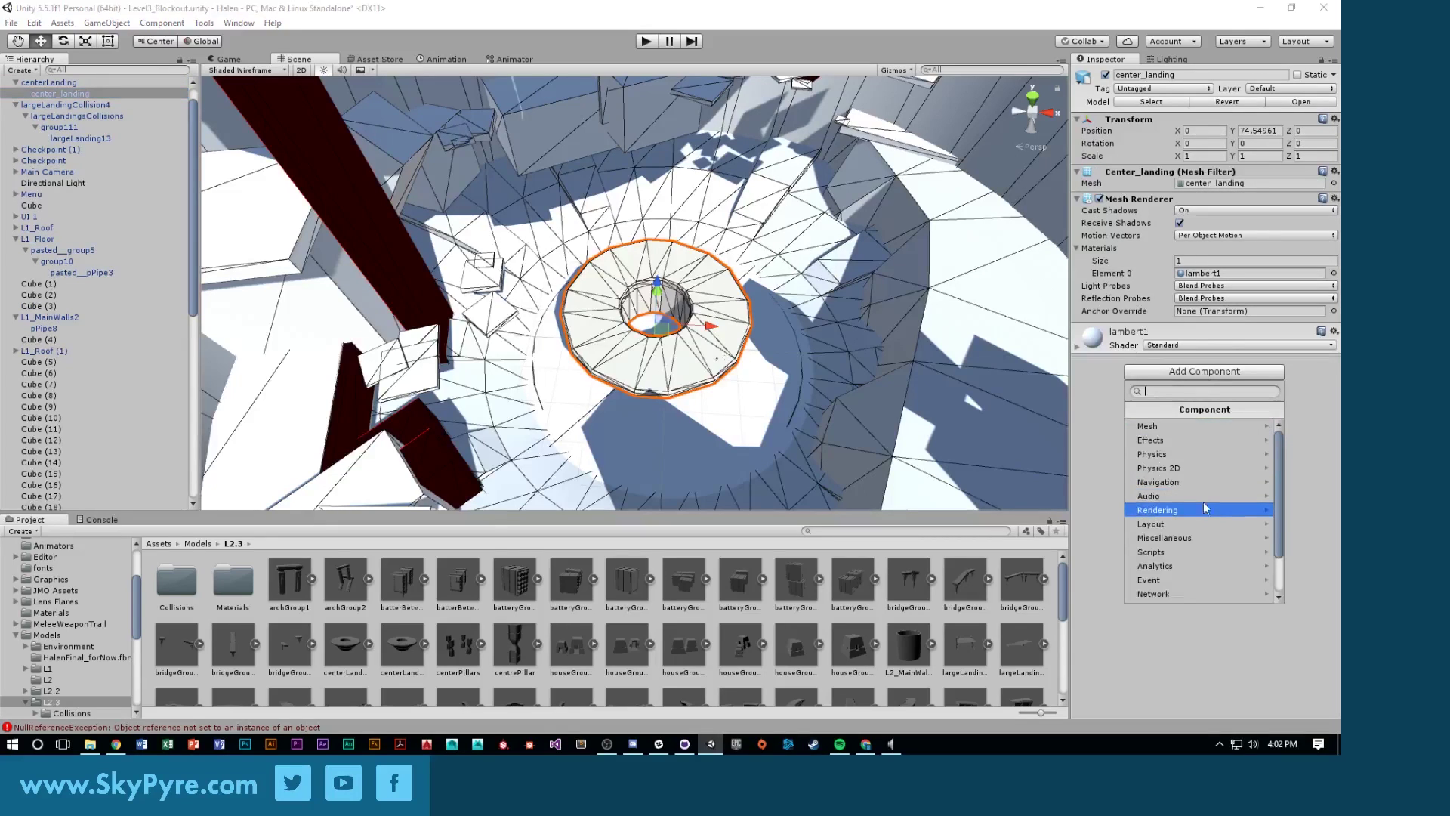
{"action": "left_click", "coordinate": [1207, 454]}
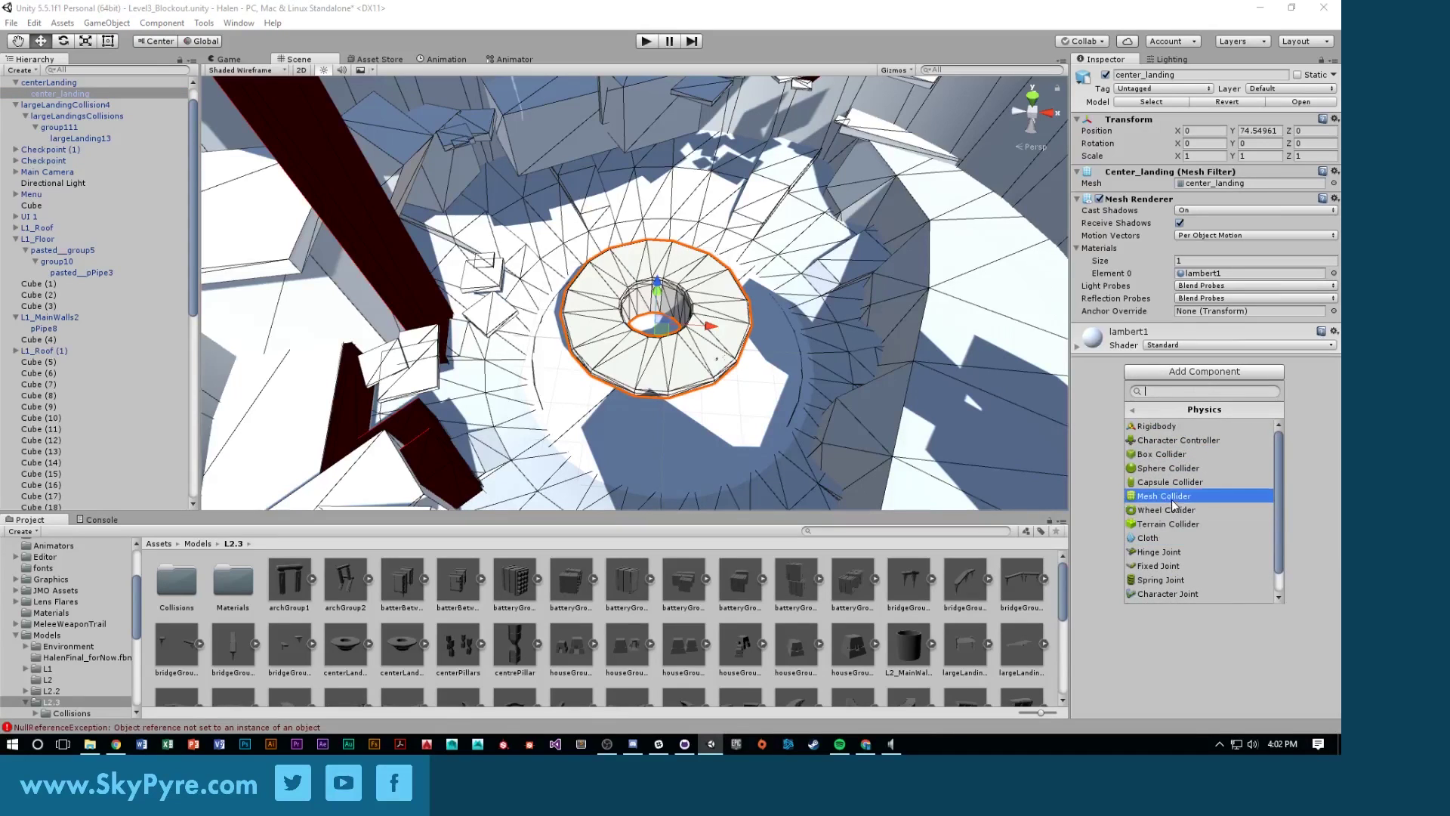
{"action": "left_click", "coordinate": [1173, 501]}
Try shifting the center_landing mesh to X 8.2 and Z -10.5, and delete it
{"action": "right_click_drag", "start_coordinate": [685, 360], "coordinate": [735, 349]}
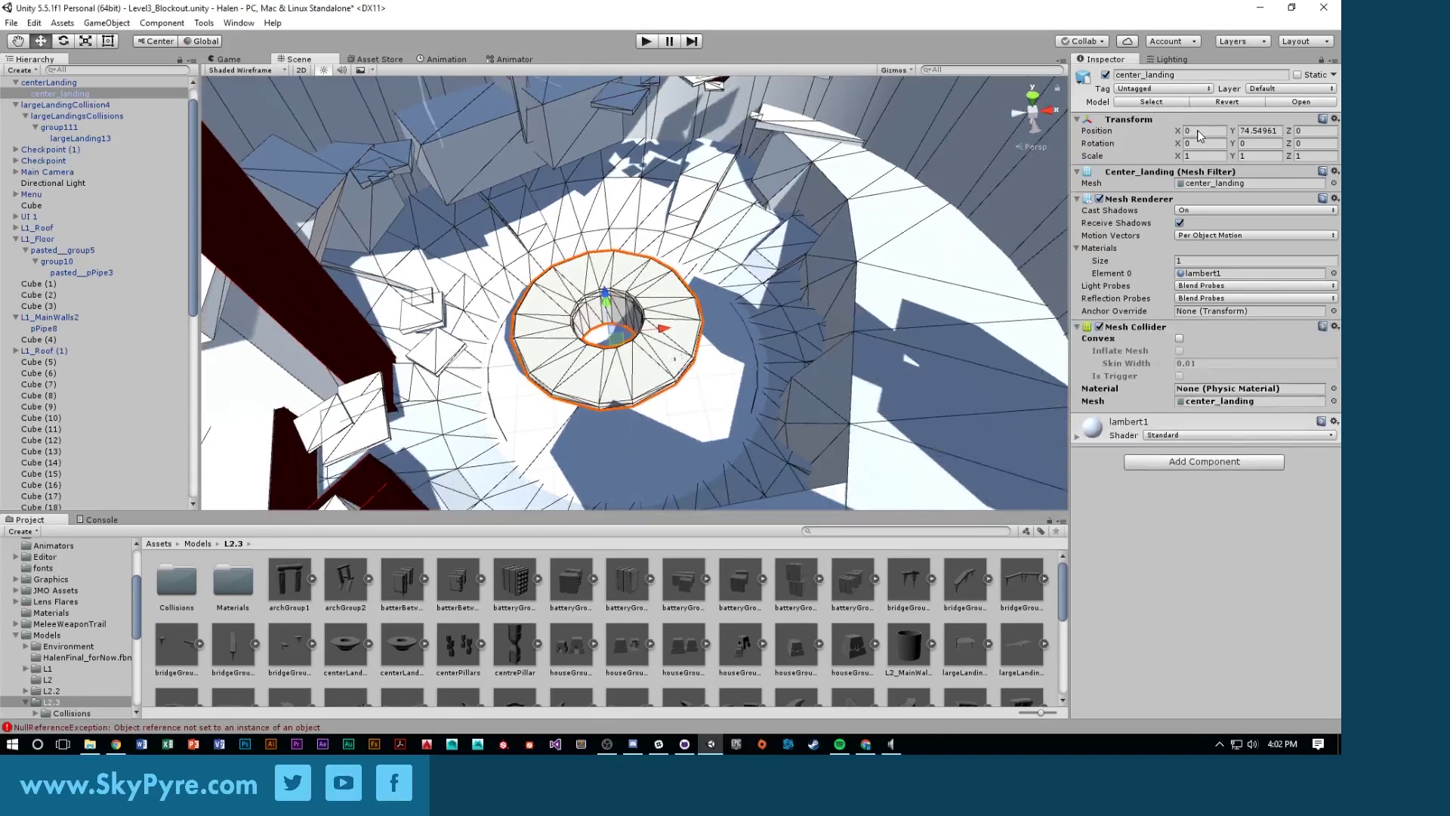
{"action": "left_click", "coordinate": [1260, 133]}
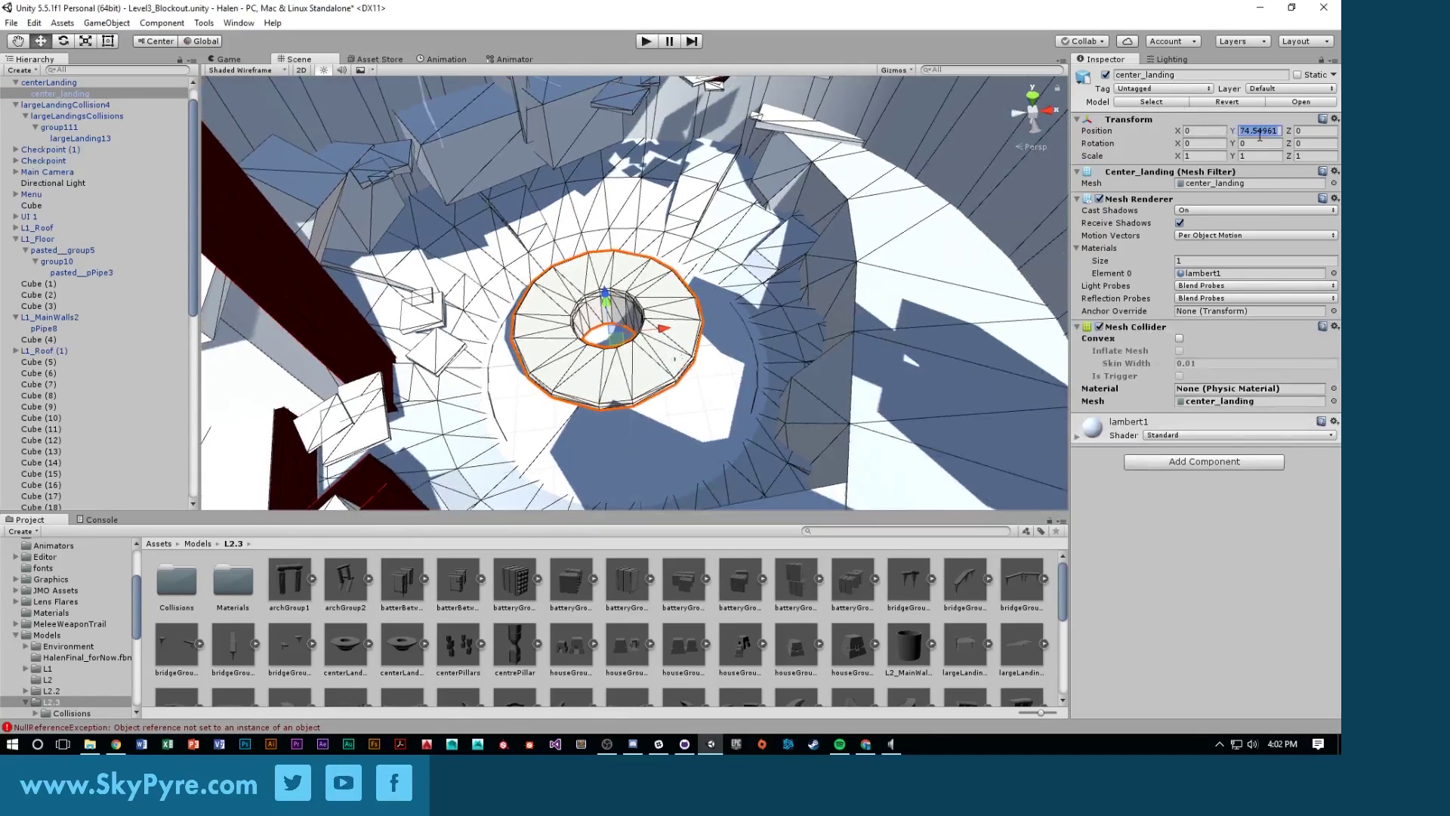
{"action": "left_click", "coordinate": [1202, 129]}
{"action": "mouse_move", "coordinate": [625, 354]}
{"action": "left_mouse_down"}
{"action": "mouse_move", "coordinate": [667, 381]}
{"action": "mouse_move", "coordinate": [638, 368]}
{"action": "left_mouse_up"}
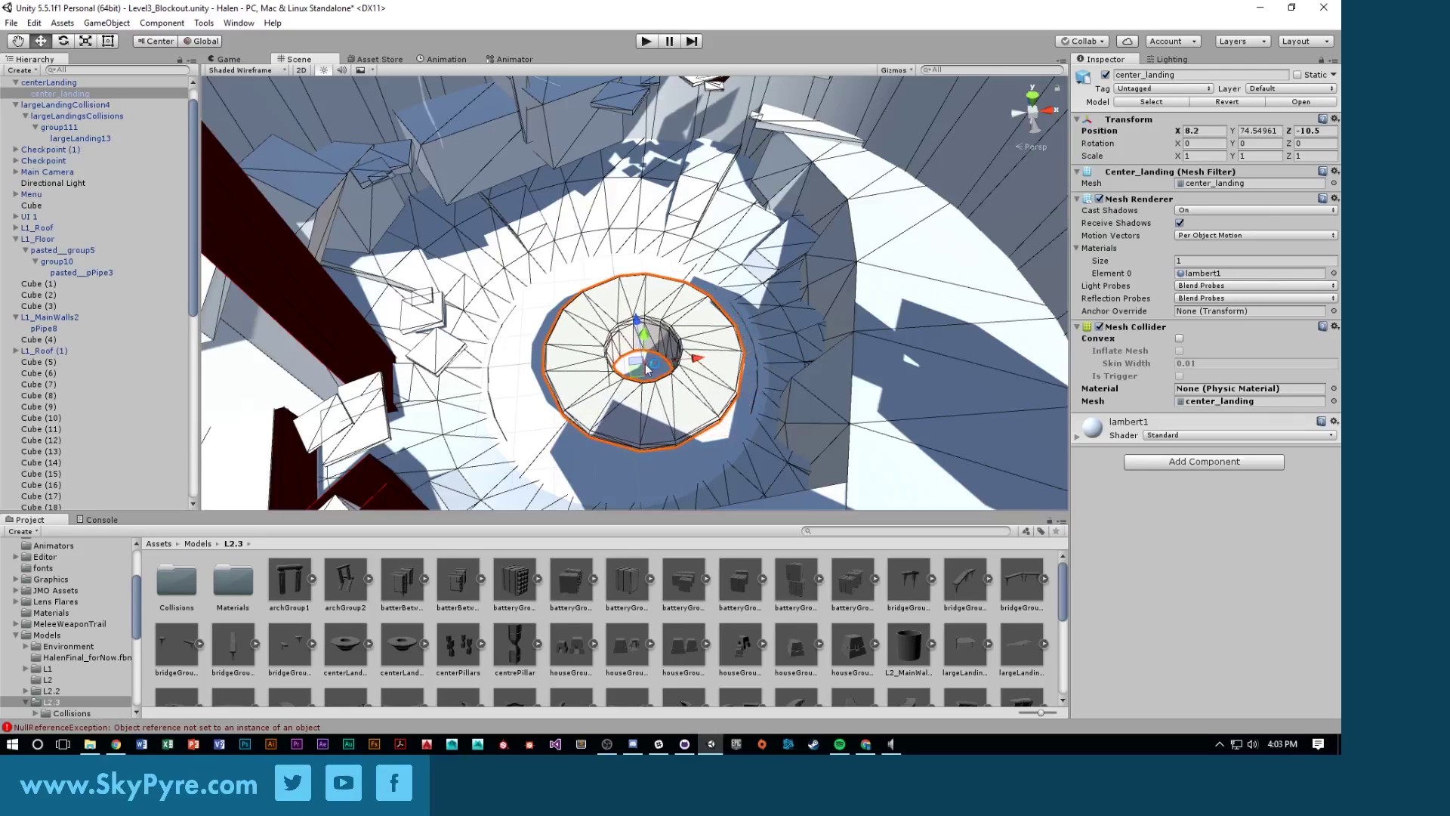
{"action": "key", "text": "Delete"}
{"action": "left_click", "coordinate": [722, 402]}
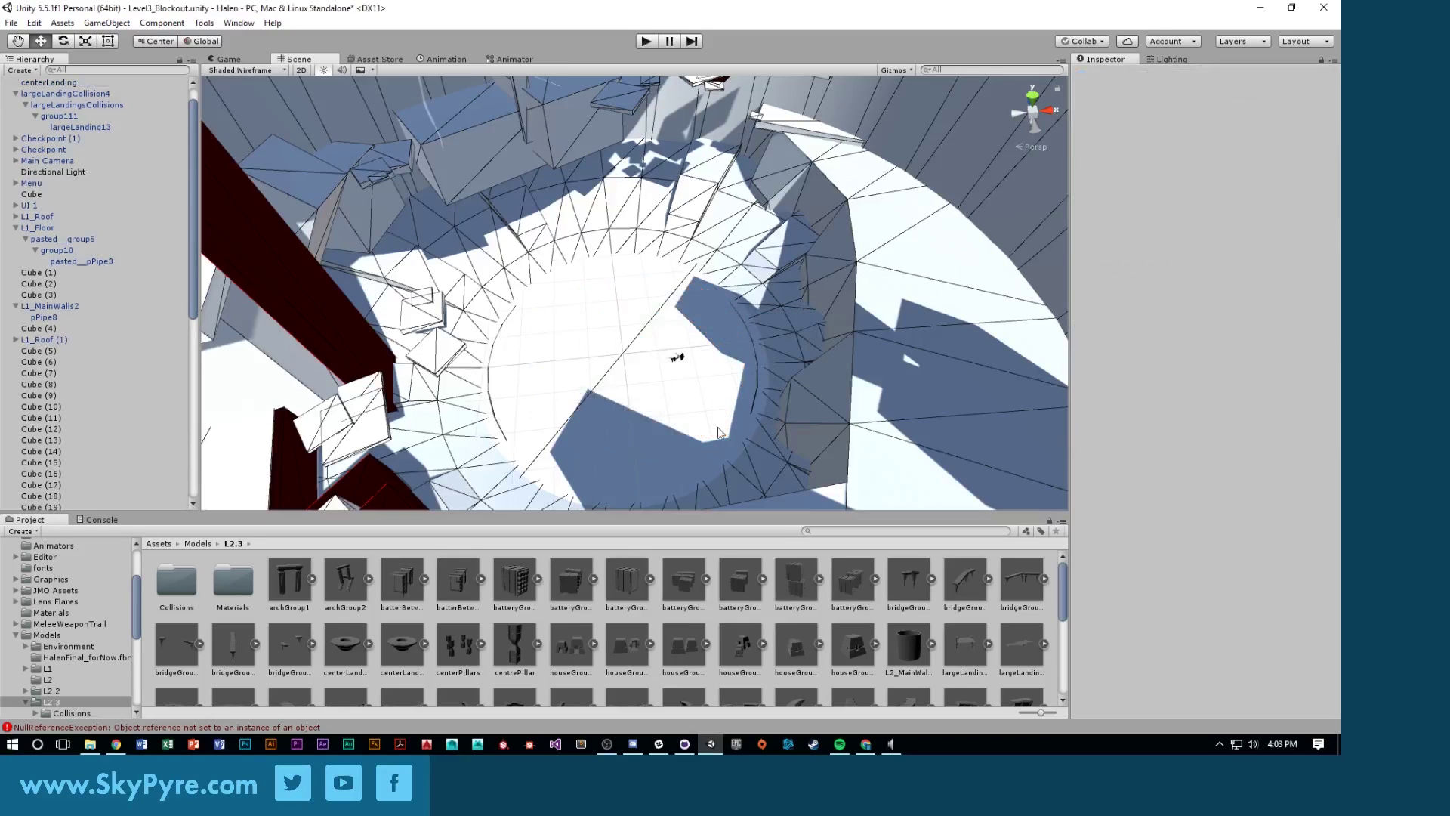
Add another centerLanding model to the scene and set its position to X -500 and Z -500
{"action": "left_click_drag", "start_coordinate": [355, 642], "coordinate": [101, 292]}
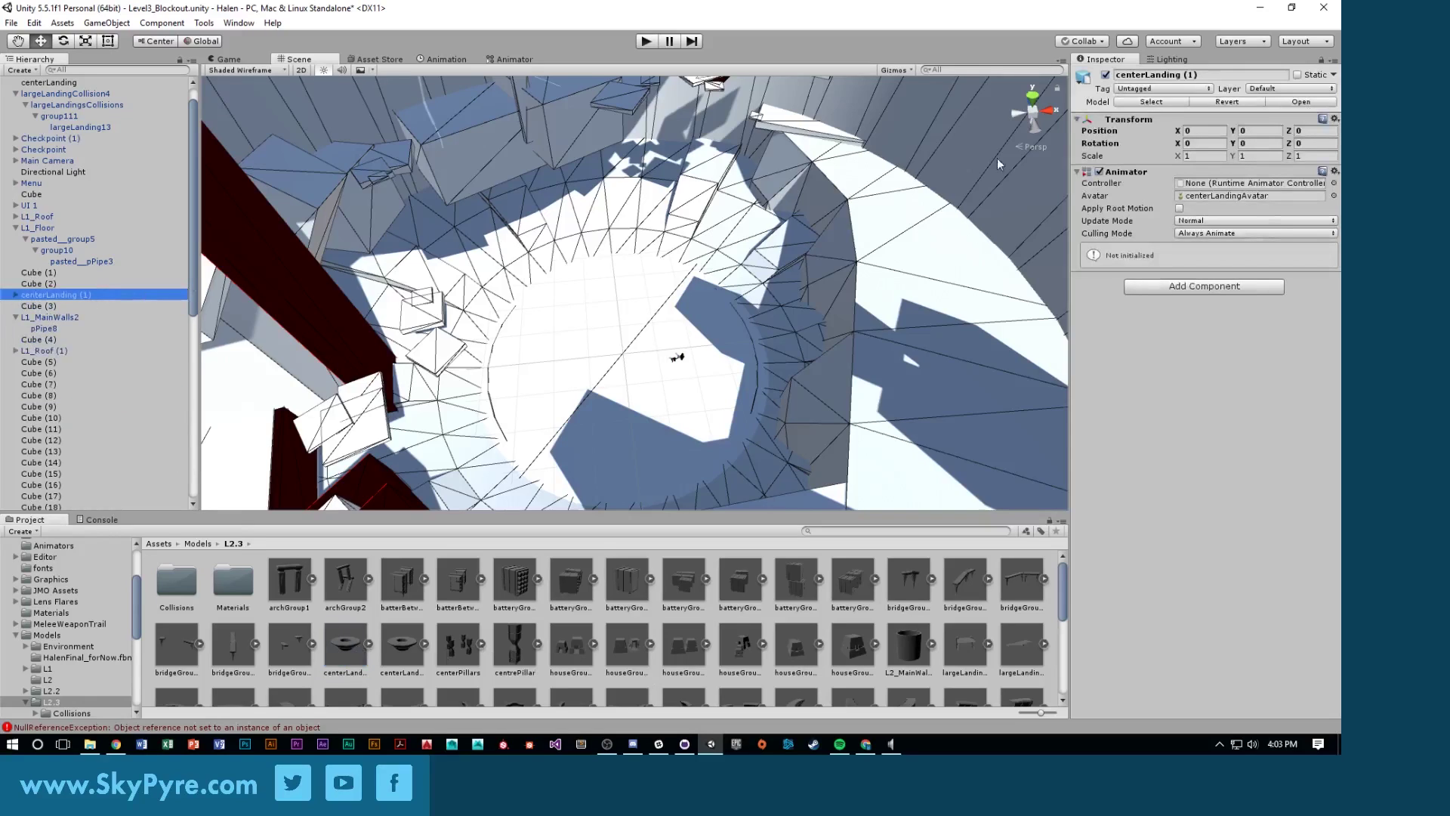
{"action": "left_click", "coordinate": [1210, 131]}
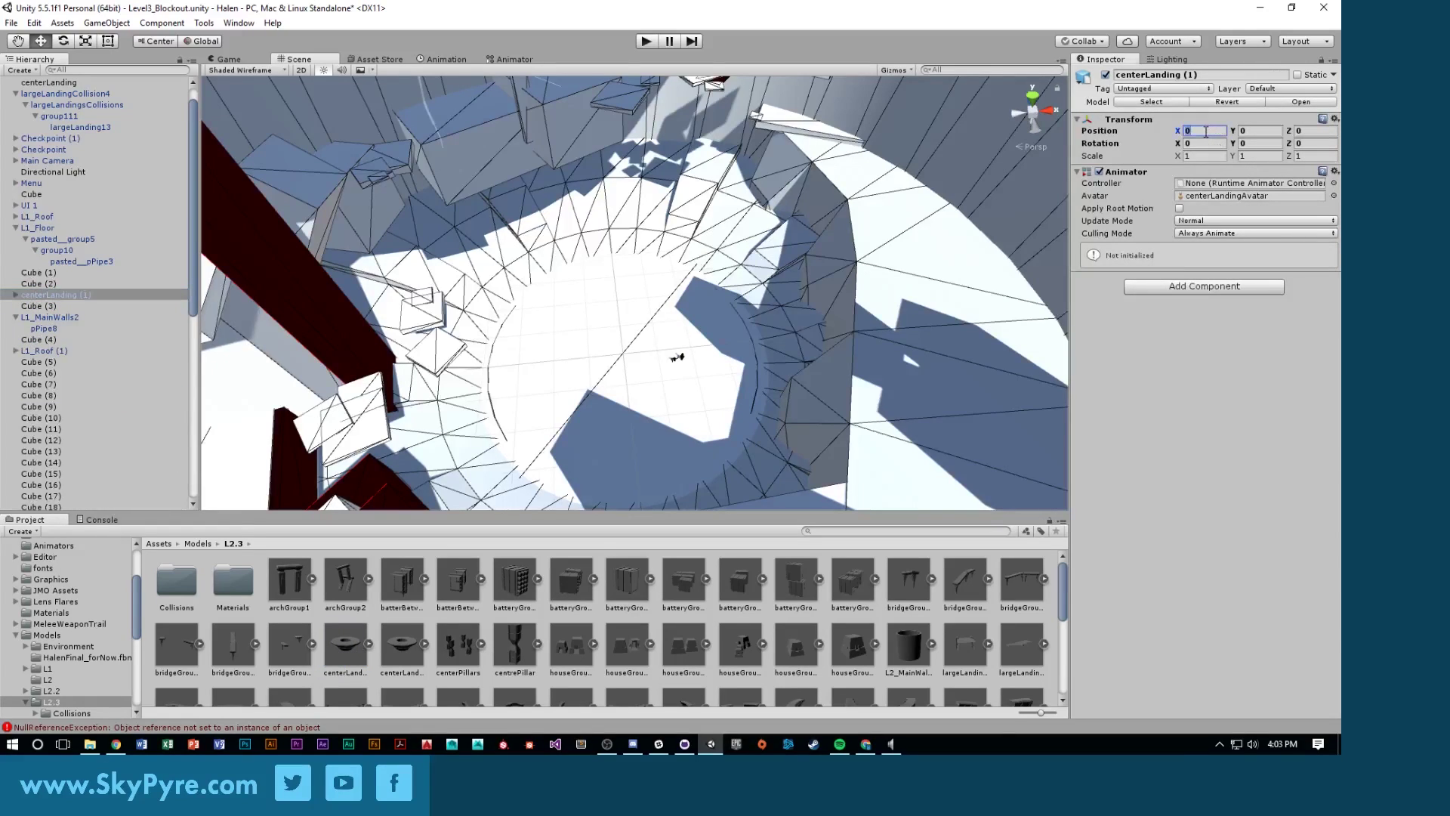
{"action": "type", "text": "-500"}
{"action": "left_click", "coordinate": [1307, 131]}
{"action": "type", "text": "-500"}
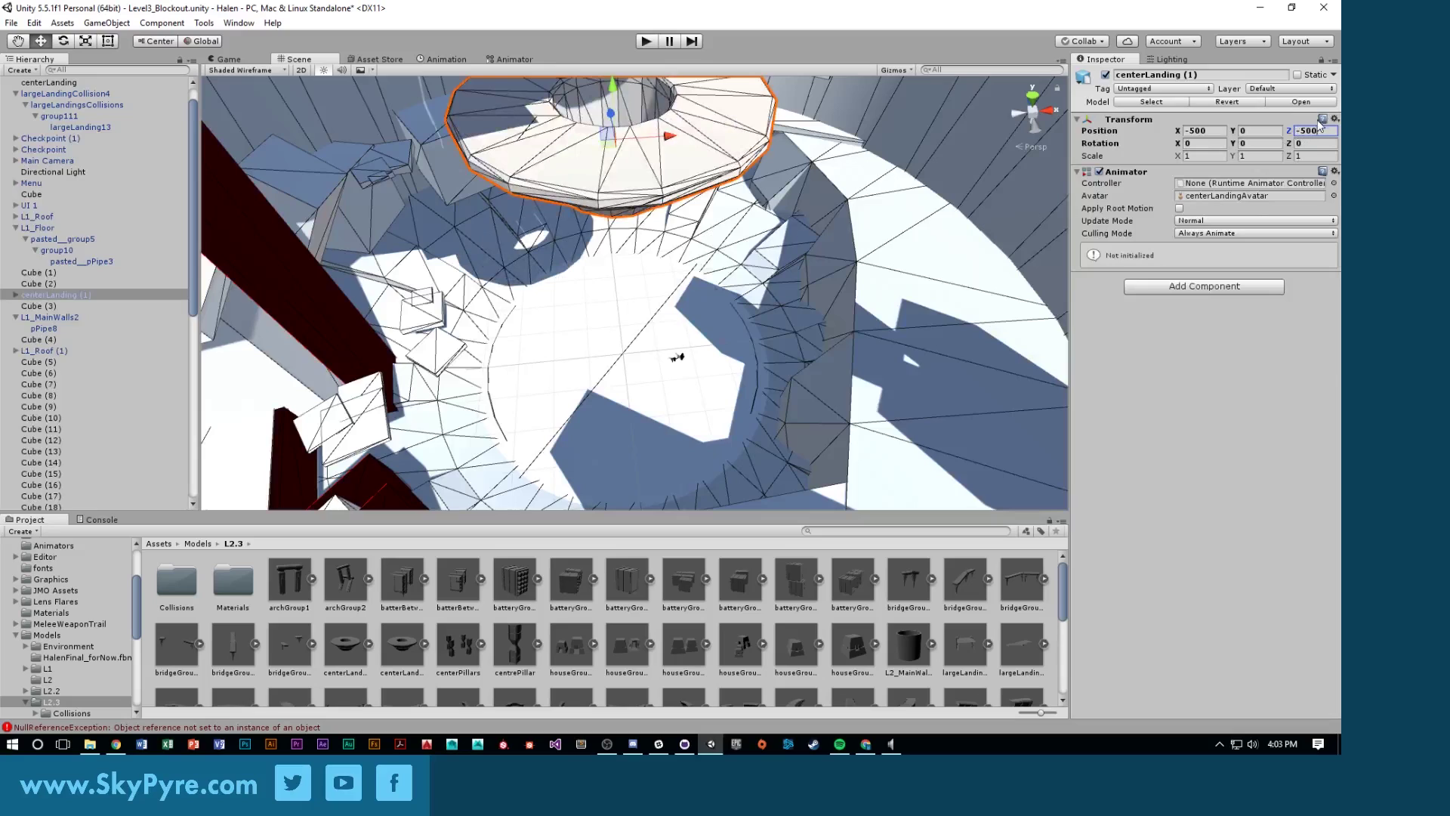
{"action": "type", "text": "f"}
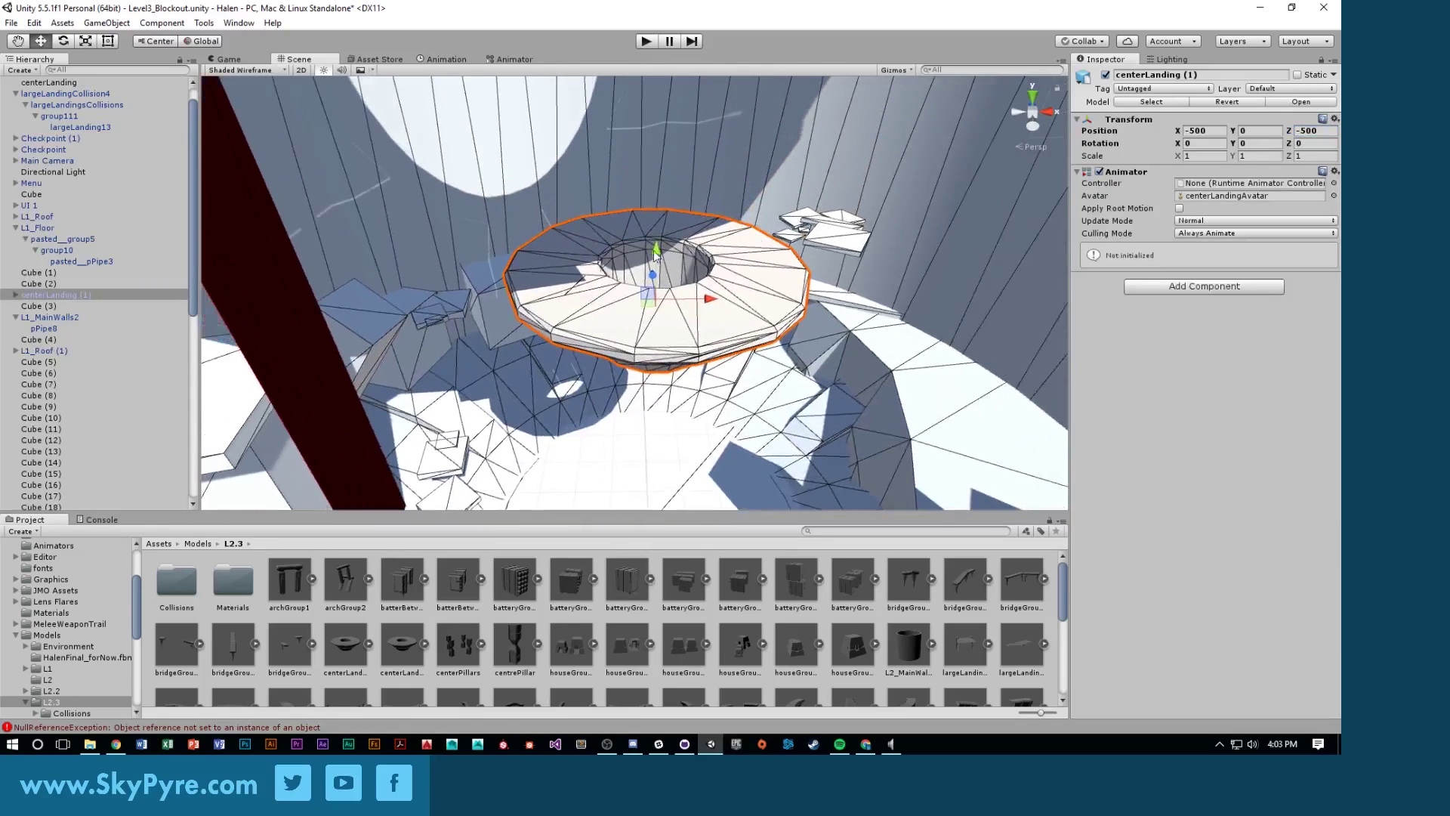
Lower the new central landing to about Y -7.83 and scale it uniformly to about 1.05
{"action": "left_click_drag", "start_coordinate": [659, 254], "coordinate": [568, 150]}
{"action": "scroll", "coordinate": [601, 264], "scroll_direction": "down", "scroll_amount": 5}
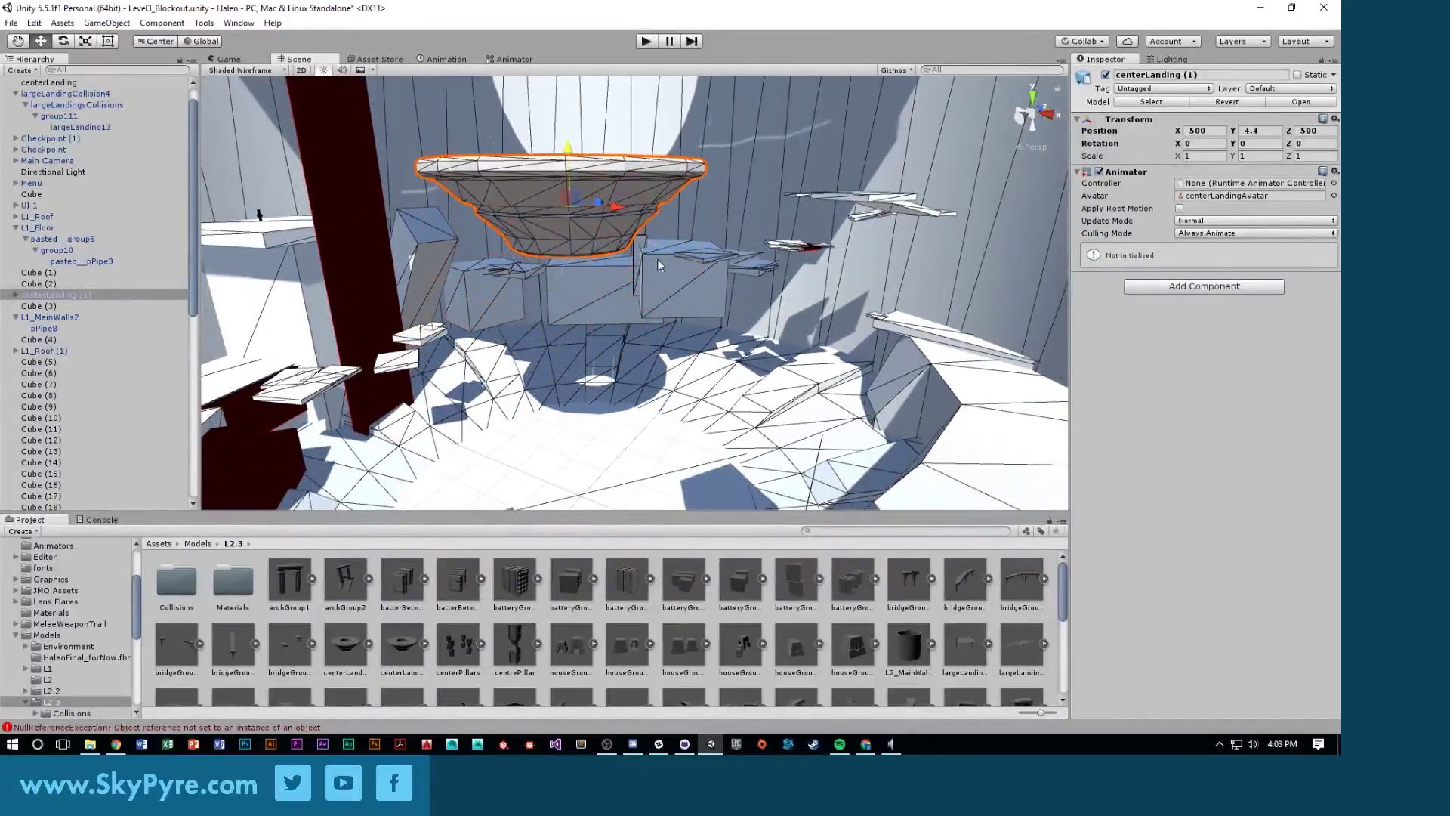
{"action": "right_click_drag", "start_coordinate": [658, 260], "coordinate": [732, 412]}
{"action": "key", "text": "w"}
{"action": "left_click_drag", "start_coordinate": [732, 413], "coordinate": [677, 359], "text": "alt"}
{"action": "key", "text": "r"}
{"action": "right_click_drag", "start_coordinate": [677, 359], "coordinate": [725, 389]}
{"action": "key", "text": "w"}
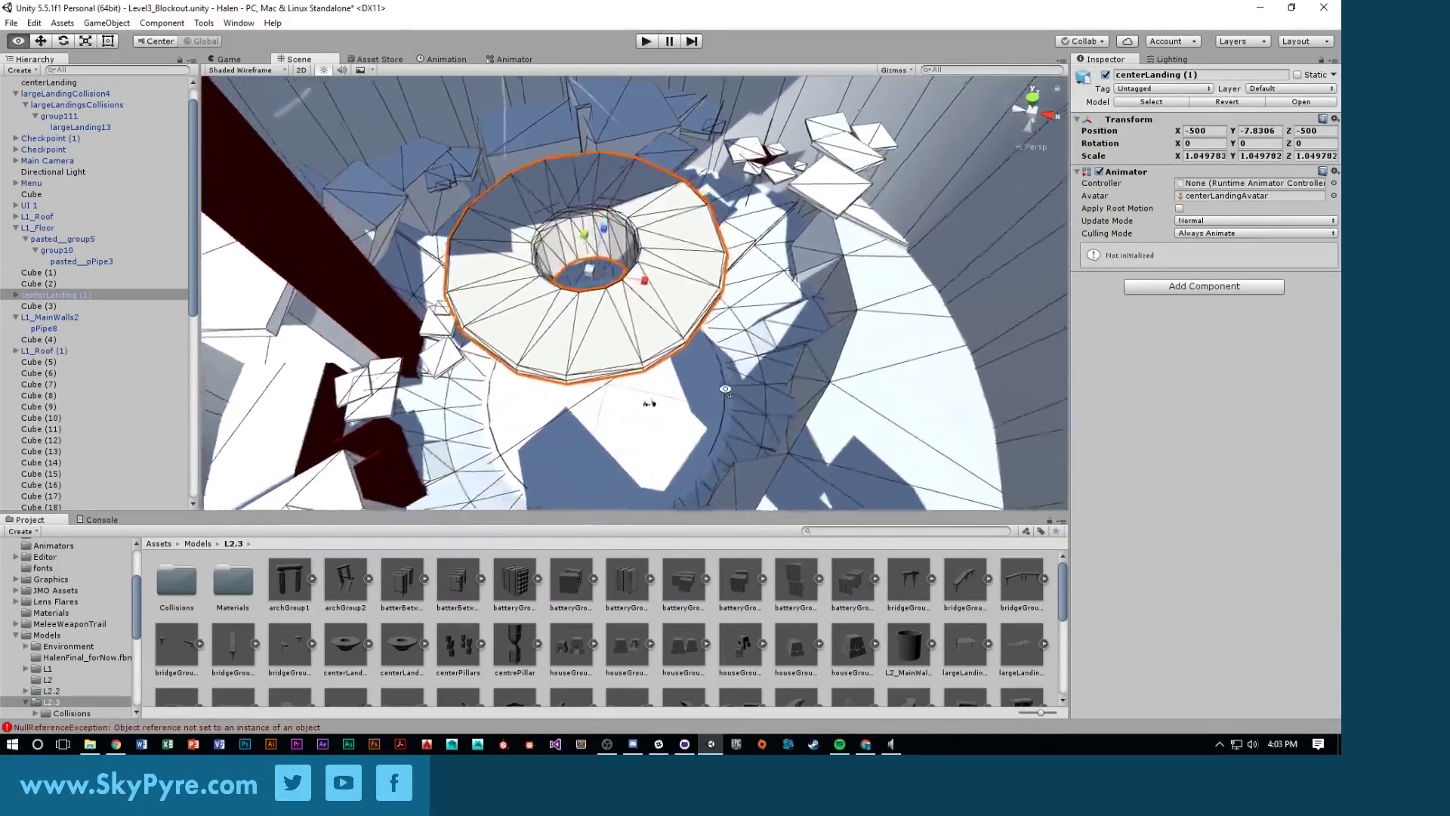
Add a Mesh Collider to the new landing's center_landing mesh and save the scene
{"action": "left_click_drag", "start_coordinate": [725, 389], "coordinate": [466, 321], "text": "alt"}
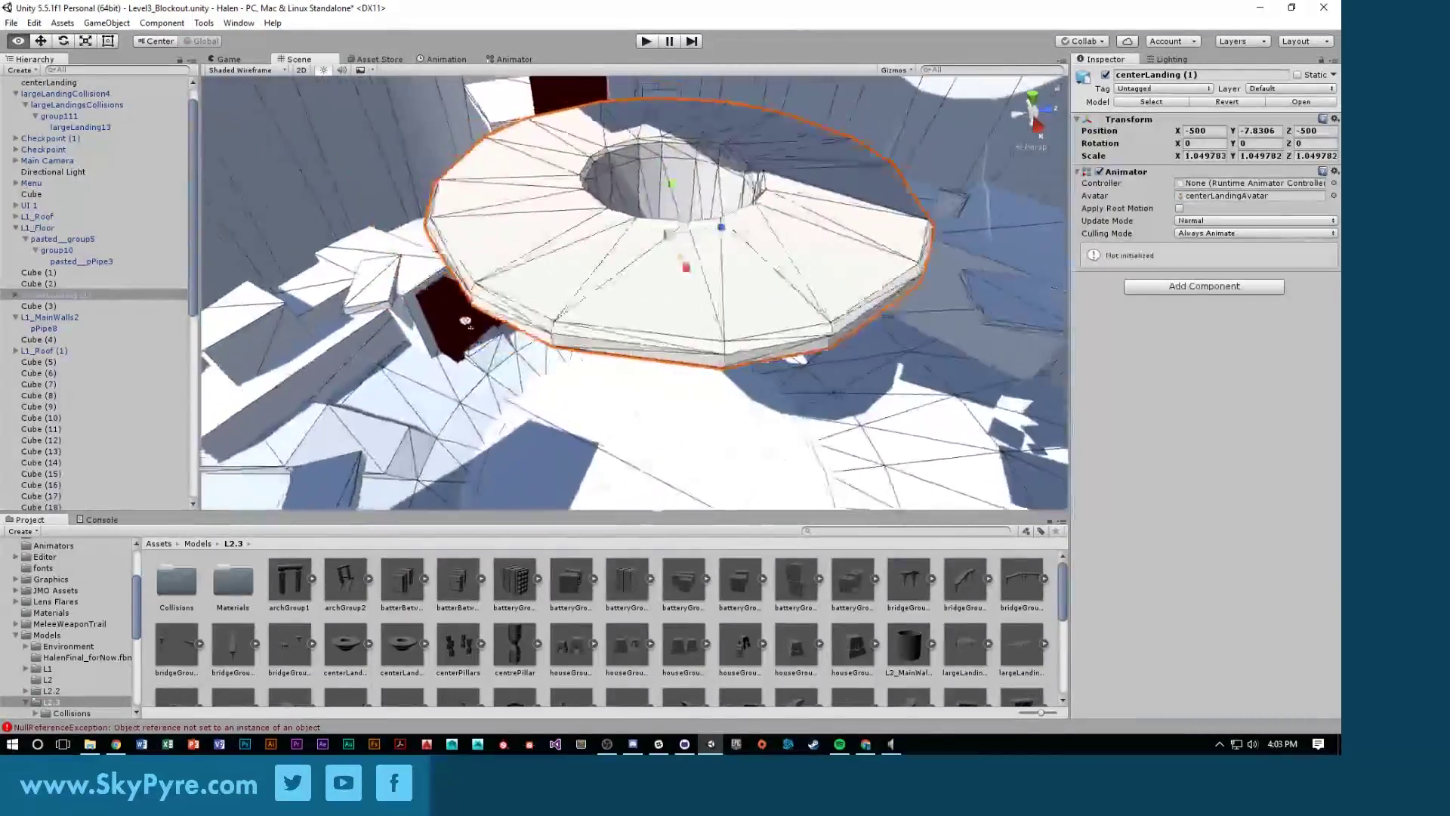
{"action": "right_click_drag", "start_coordinate": [466, 321], "coordinate": [477, 316]}
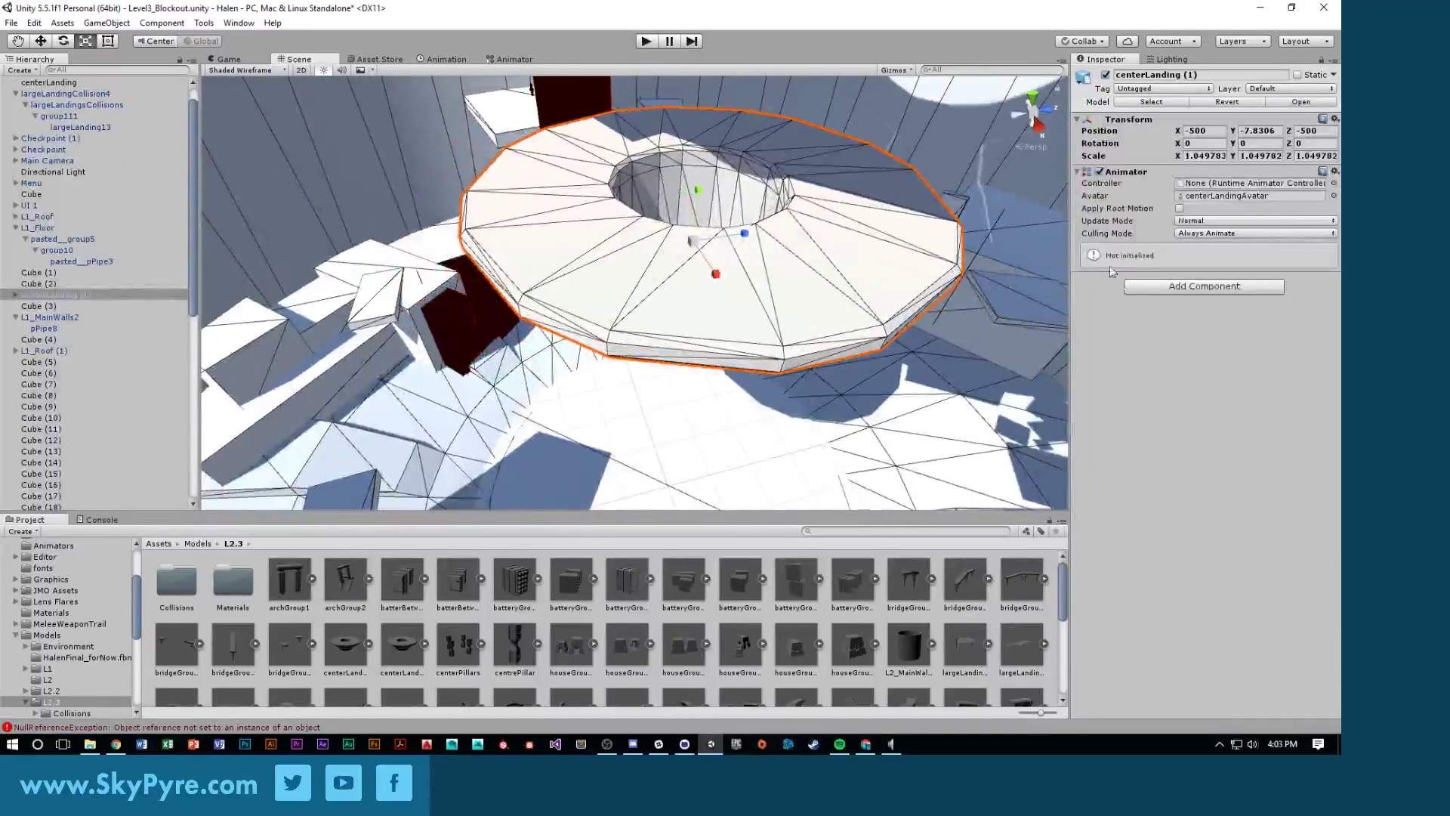
{"action": "left_click", "coordinate": [15, 298]}
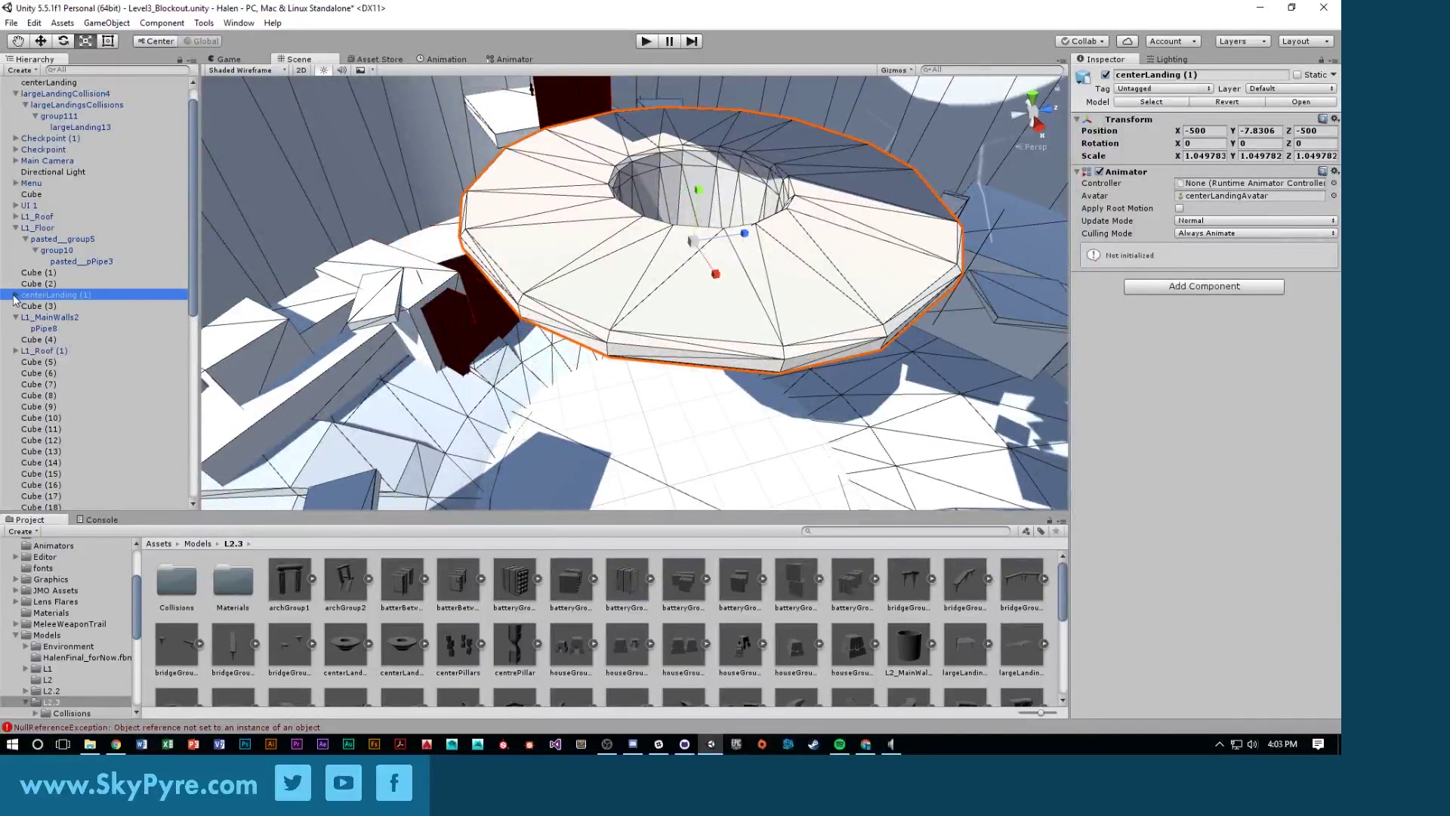
{"action": "left_click", "coordinate": [16, 295]}
{"action": "left_click", "coordinate": [54, 306]}
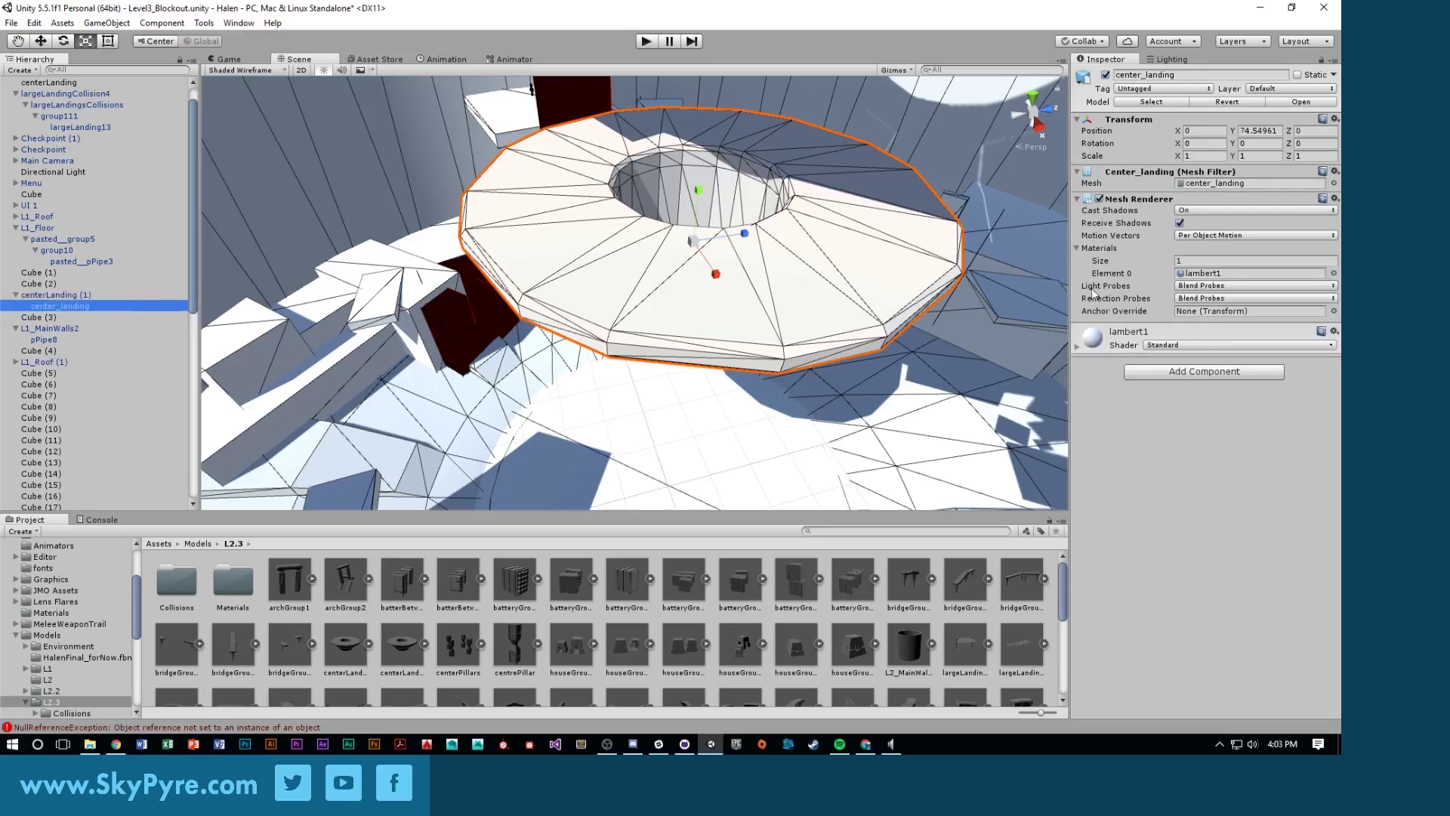
{"action": "left_click", "coordinate": [1198, 372]}
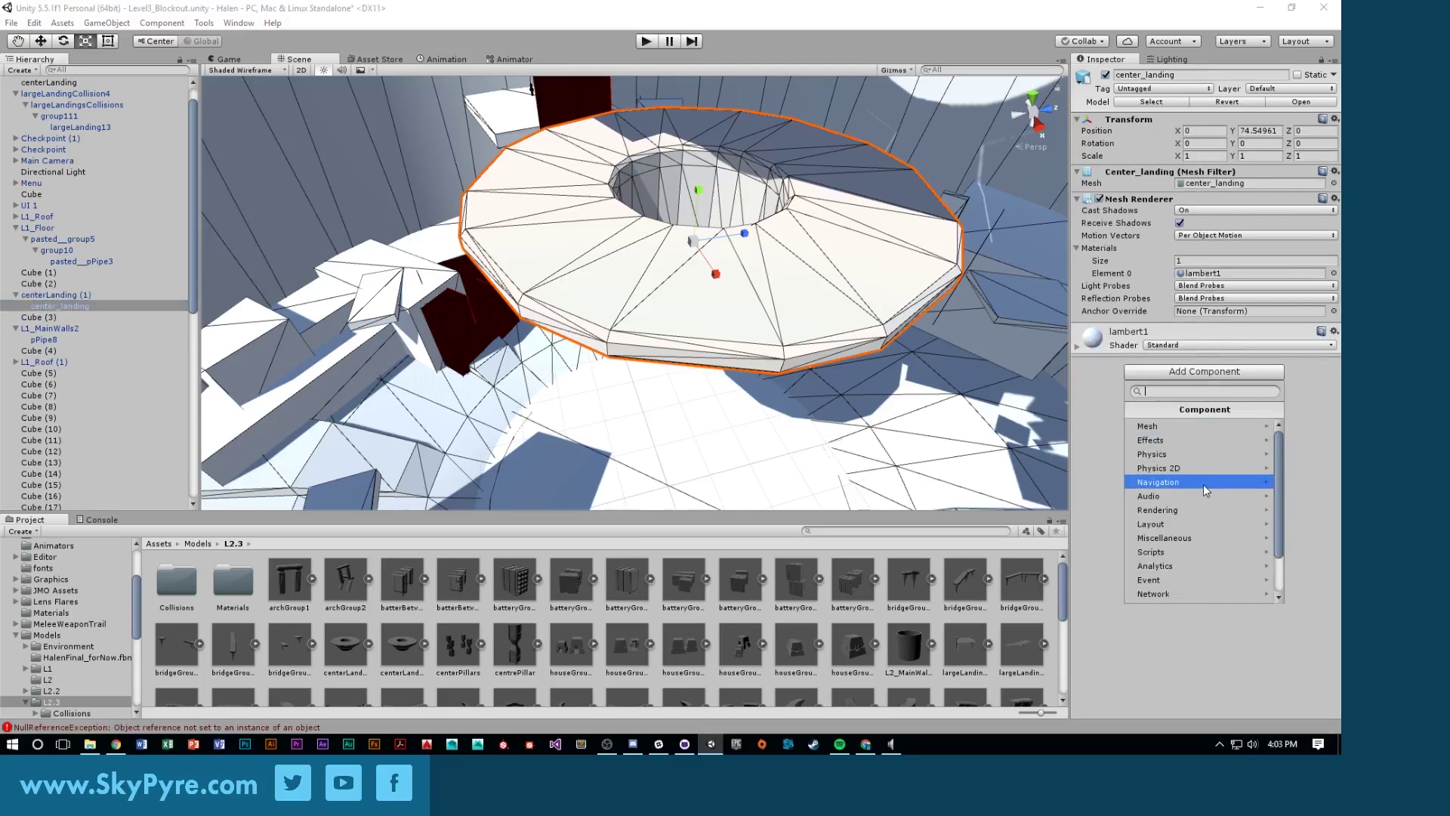
{"action": "left_click", "coordinate": [1211, 454]}
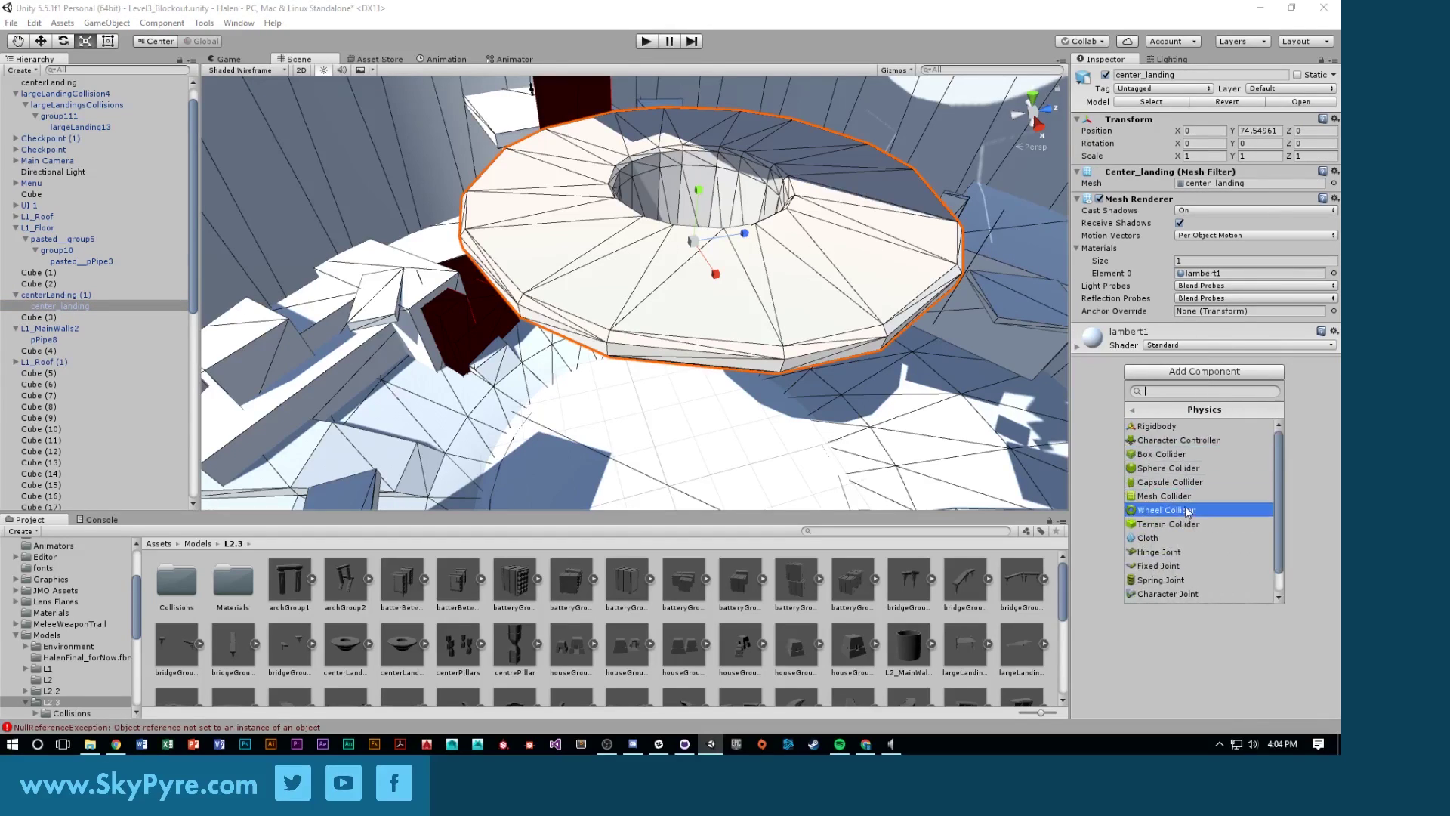
{"action": "left_click", "coordinate": [1185, 498]}
{"action": "left_click_drag", "start_coordinate": [578, 254], "coordinate": [586, 218], "text": "alt"}
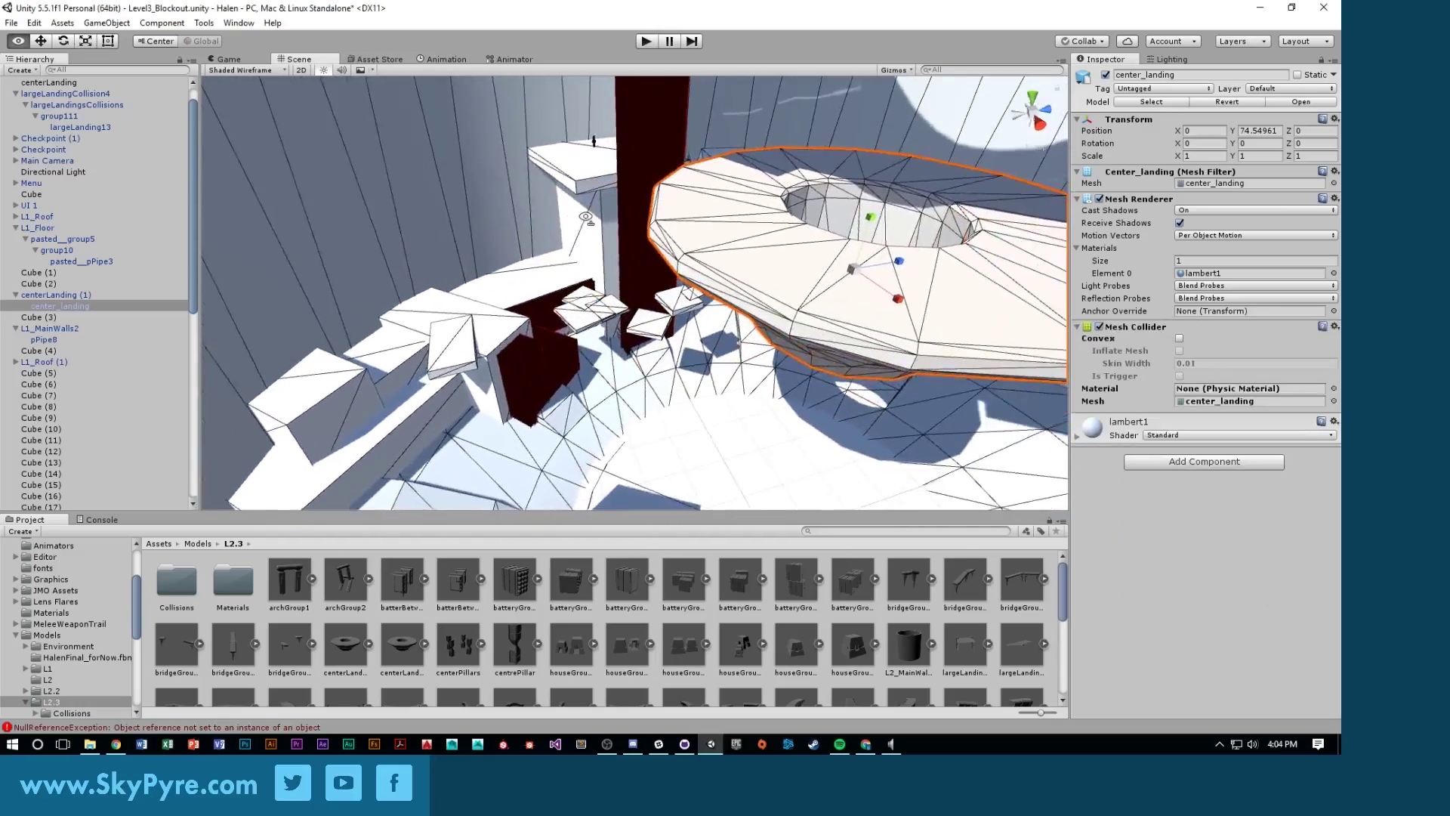
{"action": "right_click_drag", "start_coordinate": [585, 217], "coordinate": [603, 178]}
{"action": "key", "text": "ctrl+s"}
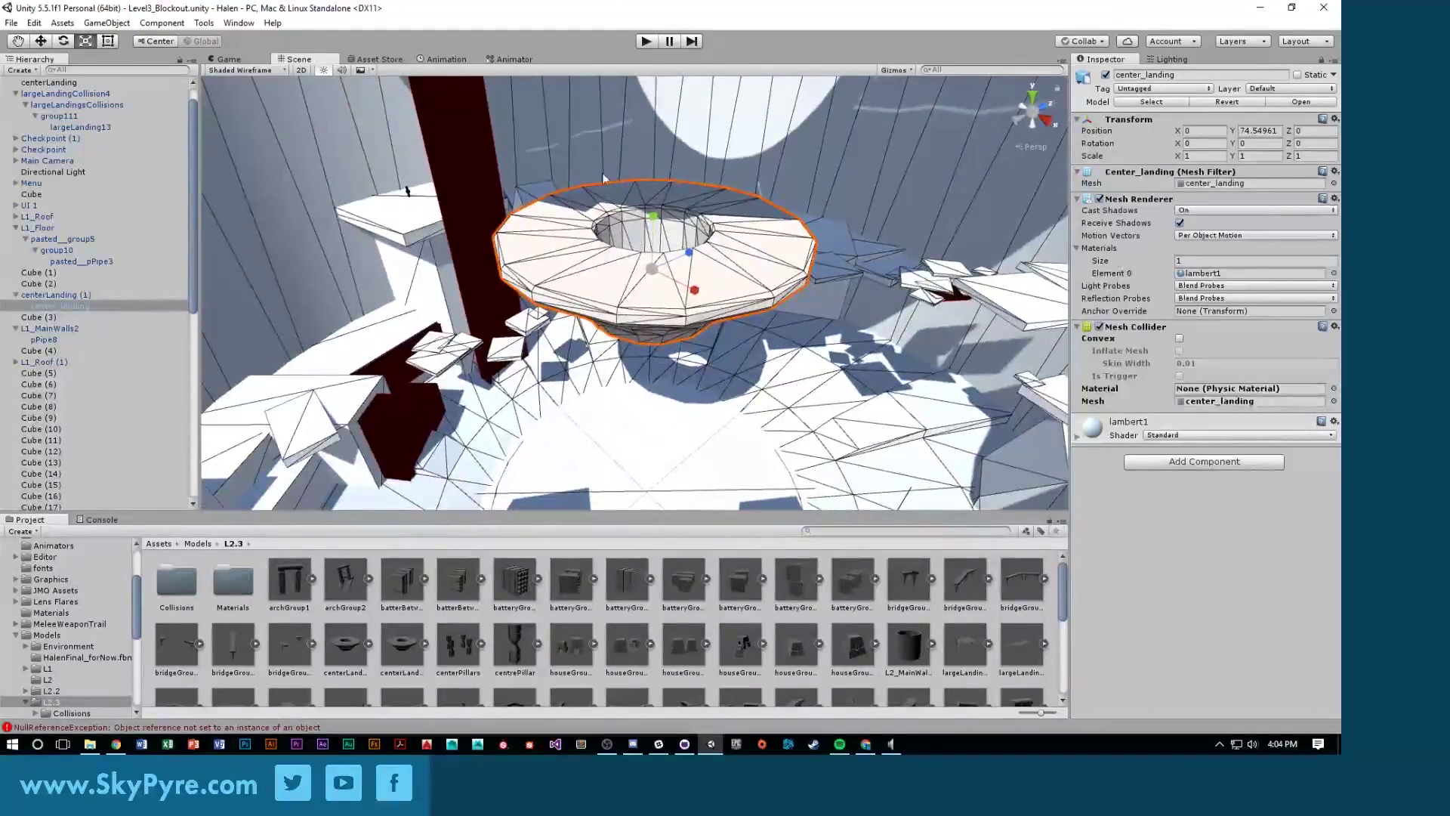
Start a play-test and run the character across the arena floor and up onto the outer ring
{"action": "left_click", "coordinate": [646, 41]}
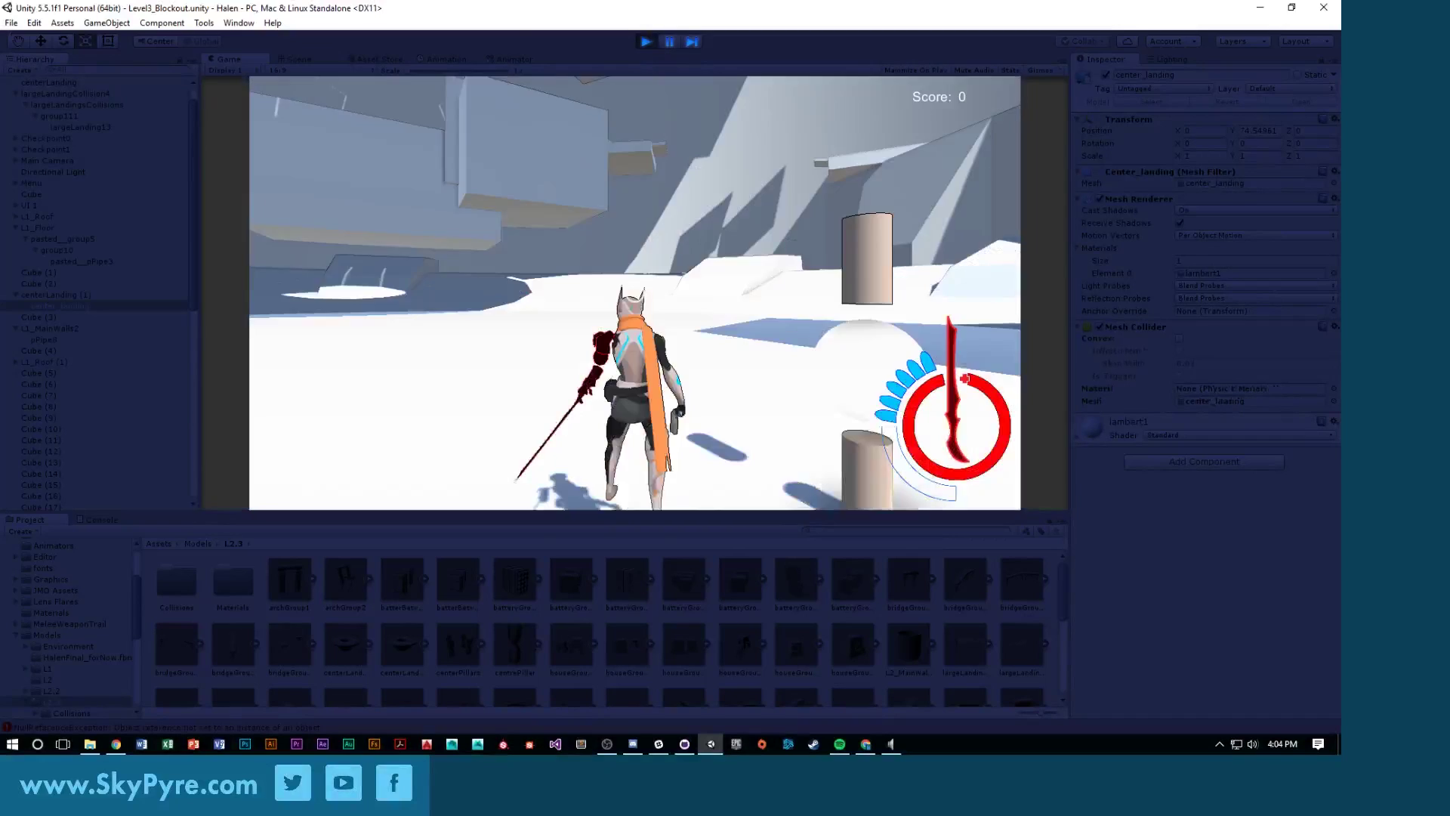
{"action": "key", "text": "w"}
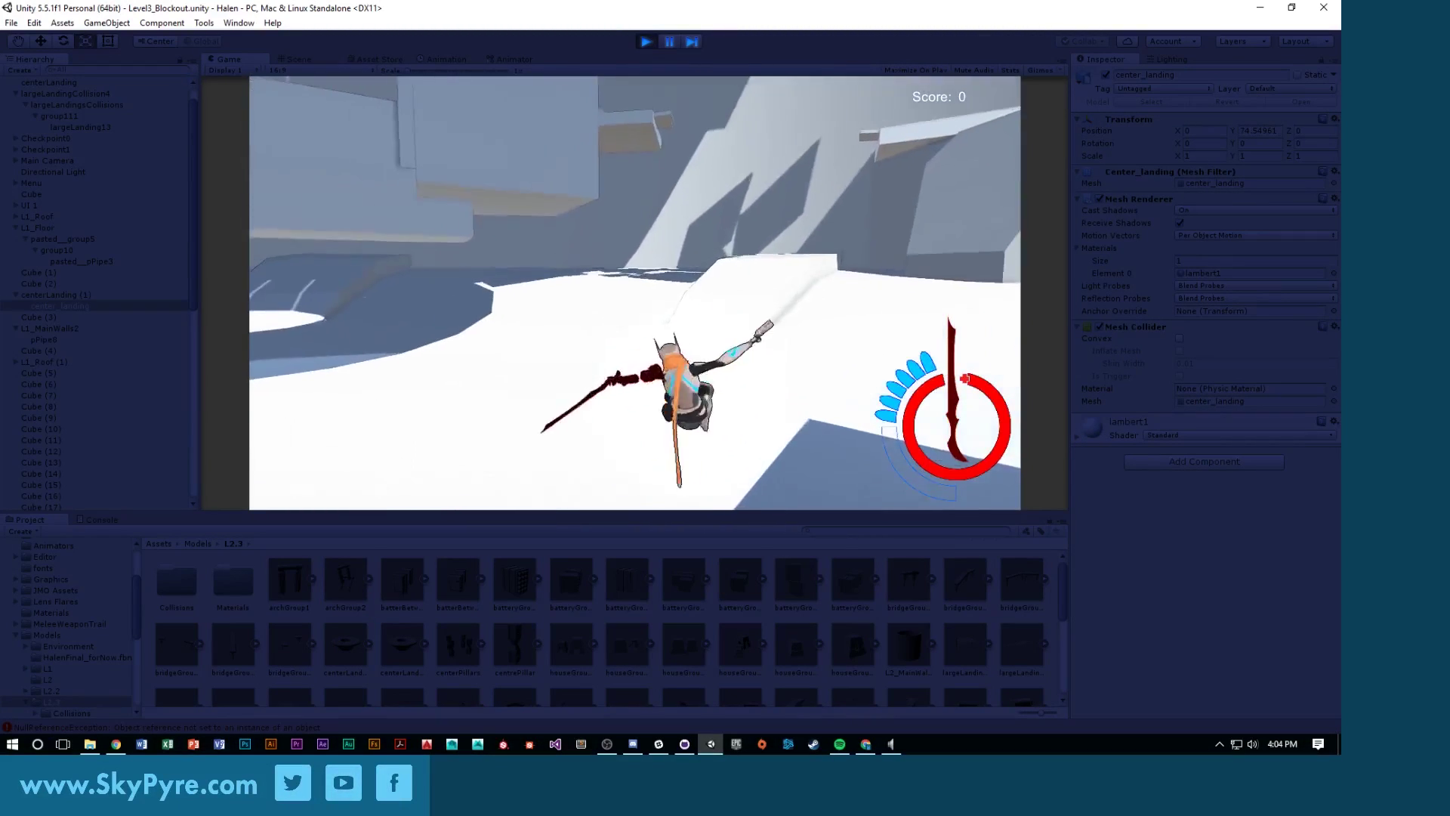
{"action": "key", "text": "space"}
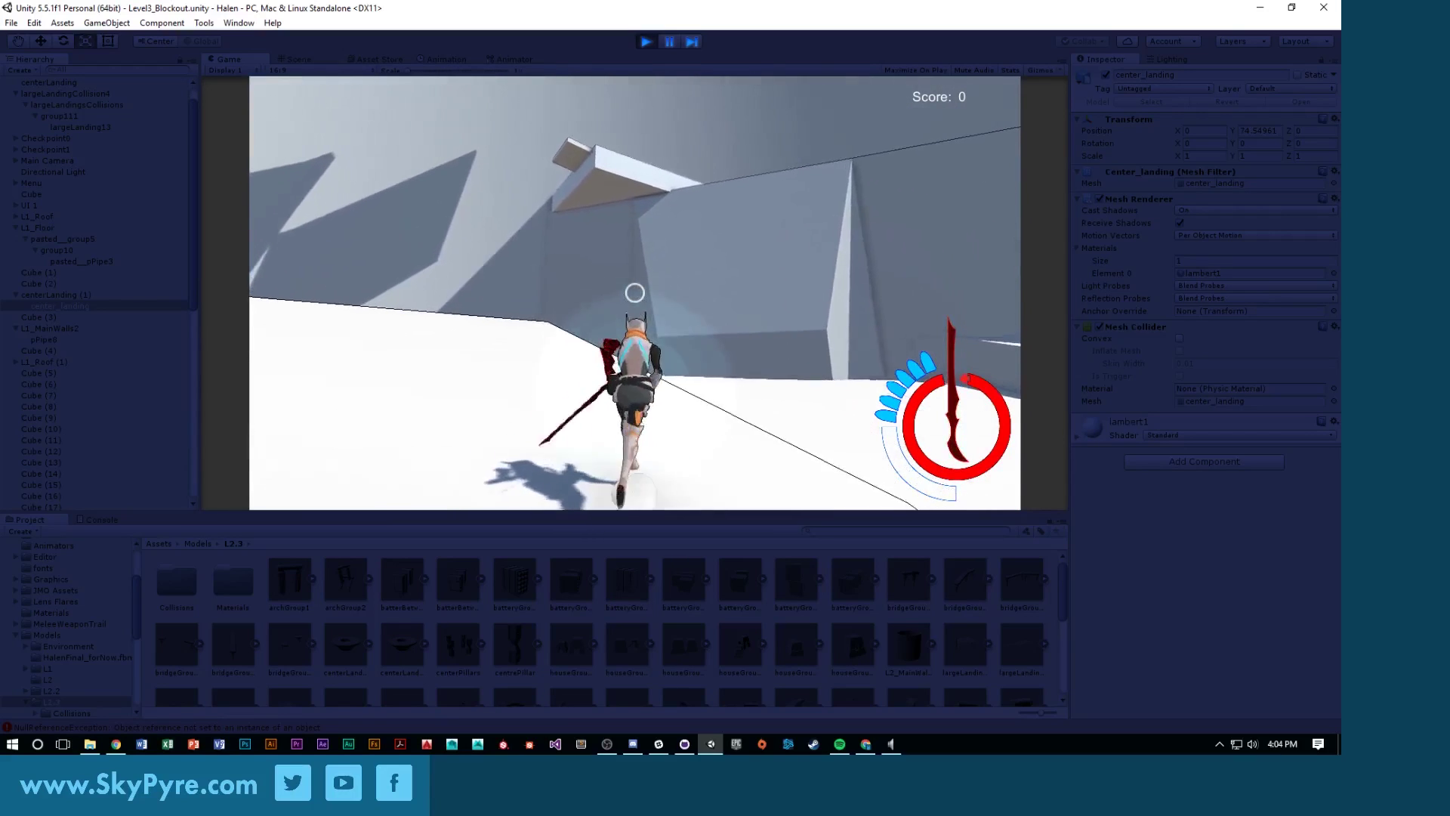
{"action": "key", "text": "space"}
{"action": "key", "text": "shift"}
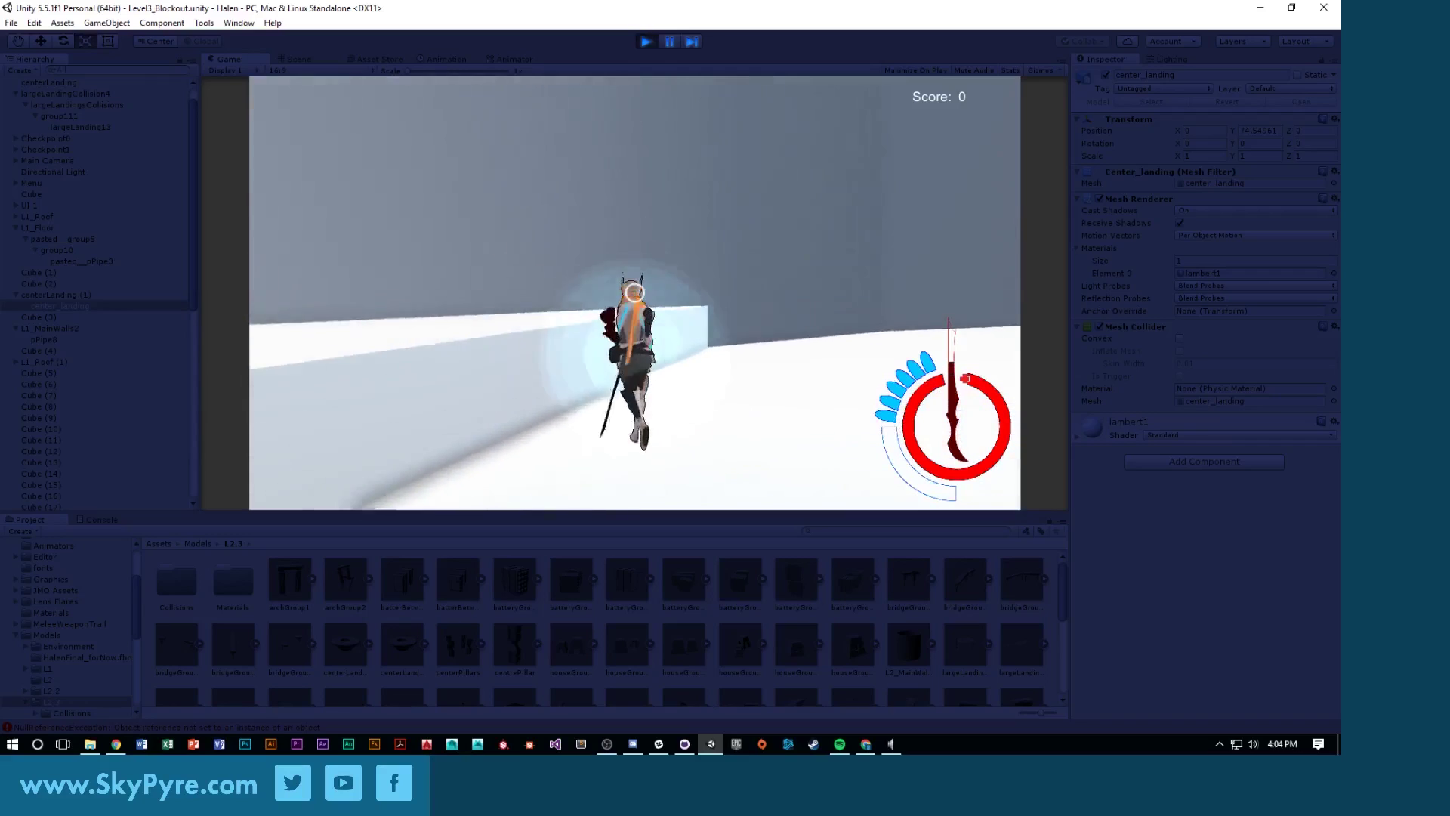
{"action": "key", "text": "space"}
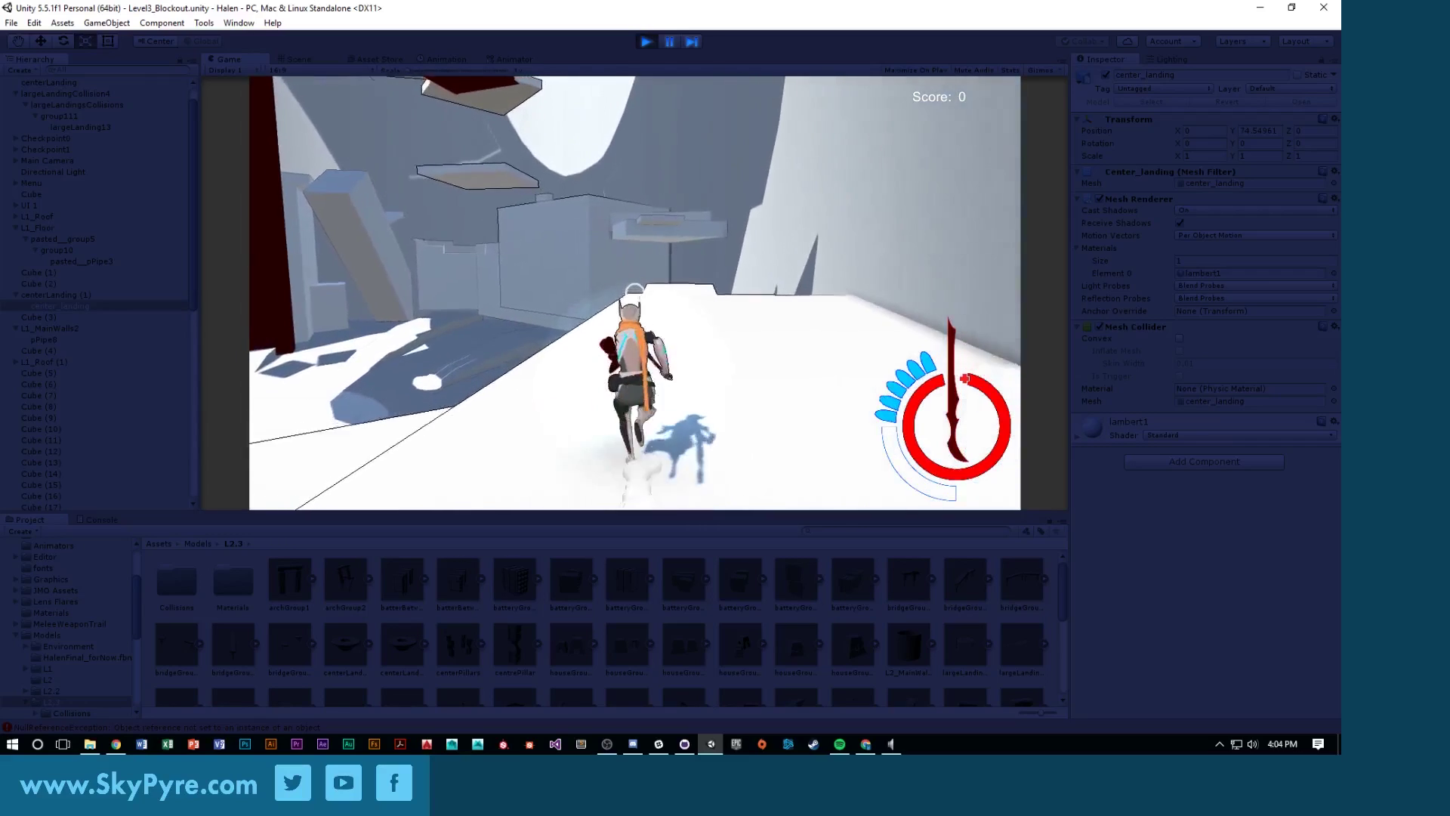
Play-test the jumps and dashes between the platforms and ledges around the arena, and end the play-test
{"action": "key", "text": "space"}
{"action": "key", "text": "space"}
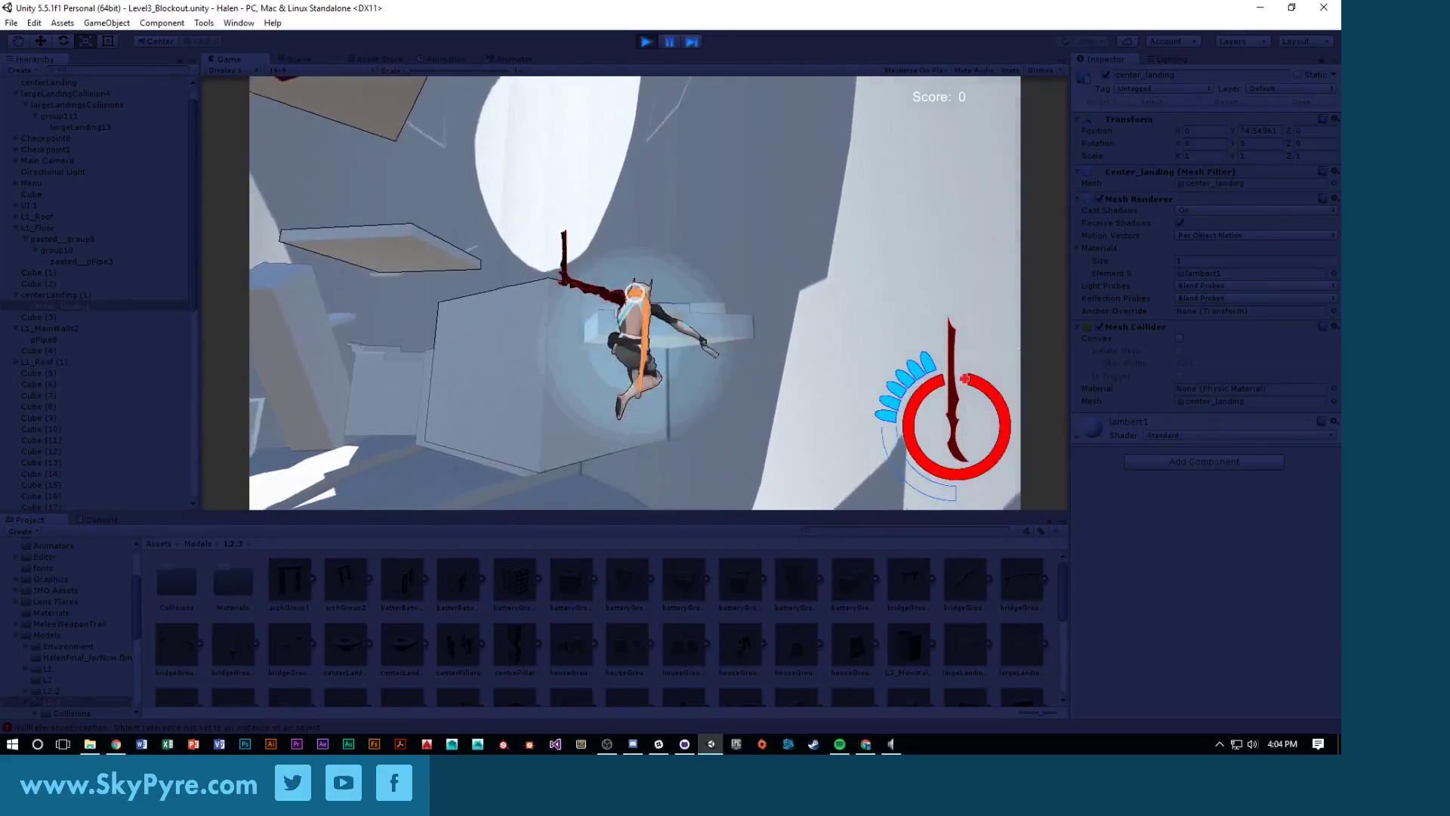
{"action": "key", "text": "space"}
{"action": "key", "text": "shift"}
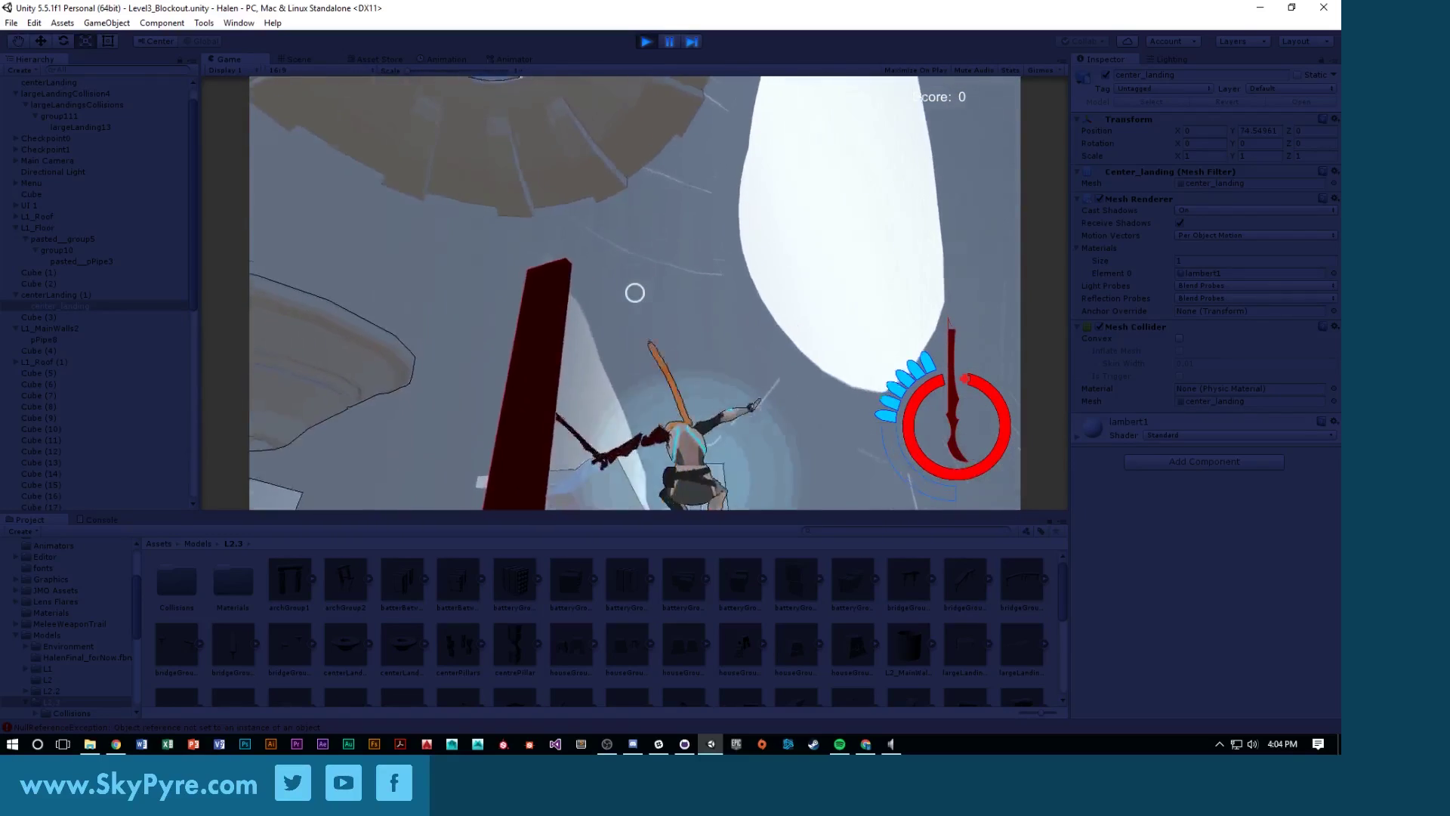
{"action": "key", "text": "space"}
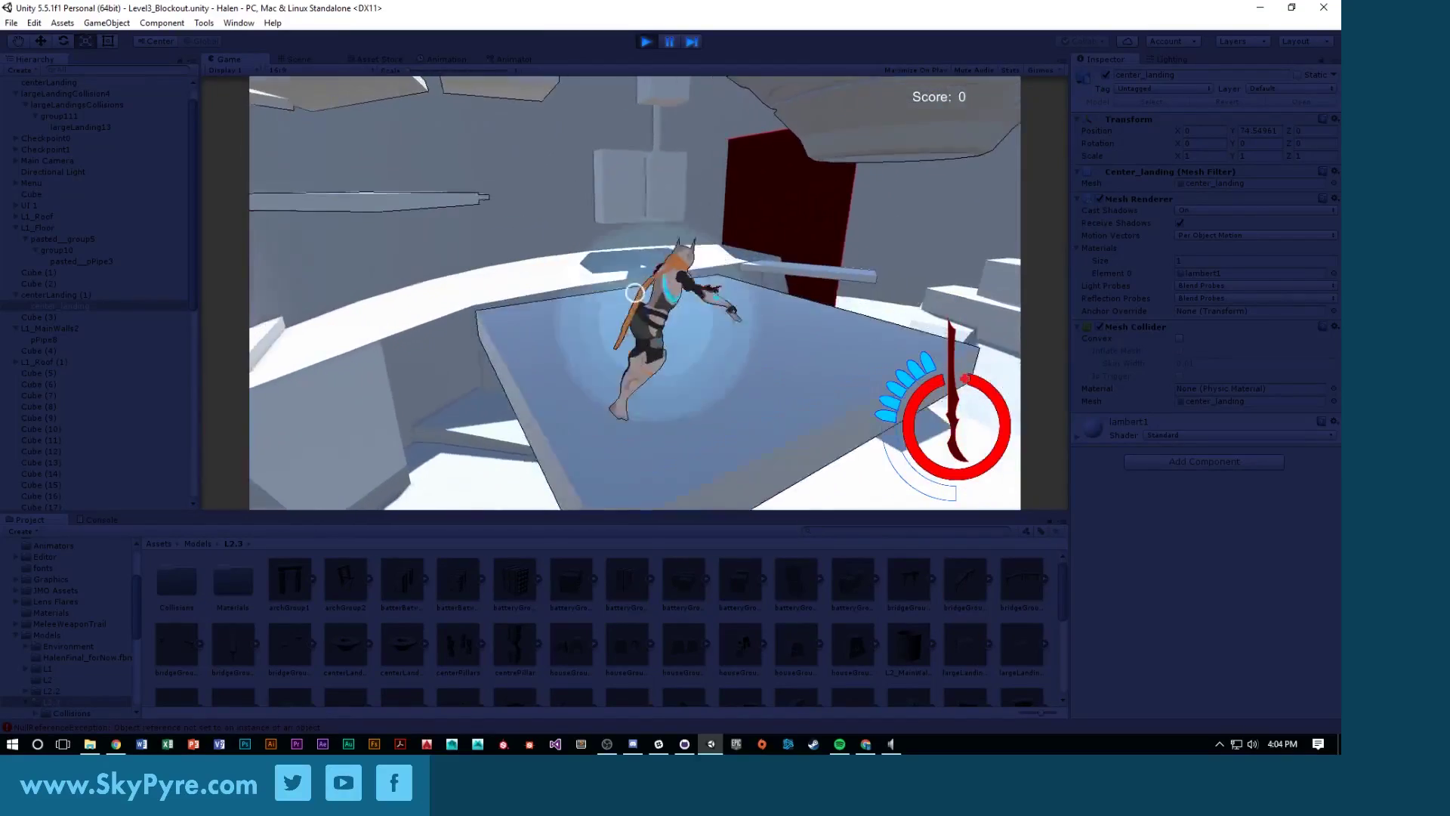
{"action": "key", "text": "space"}
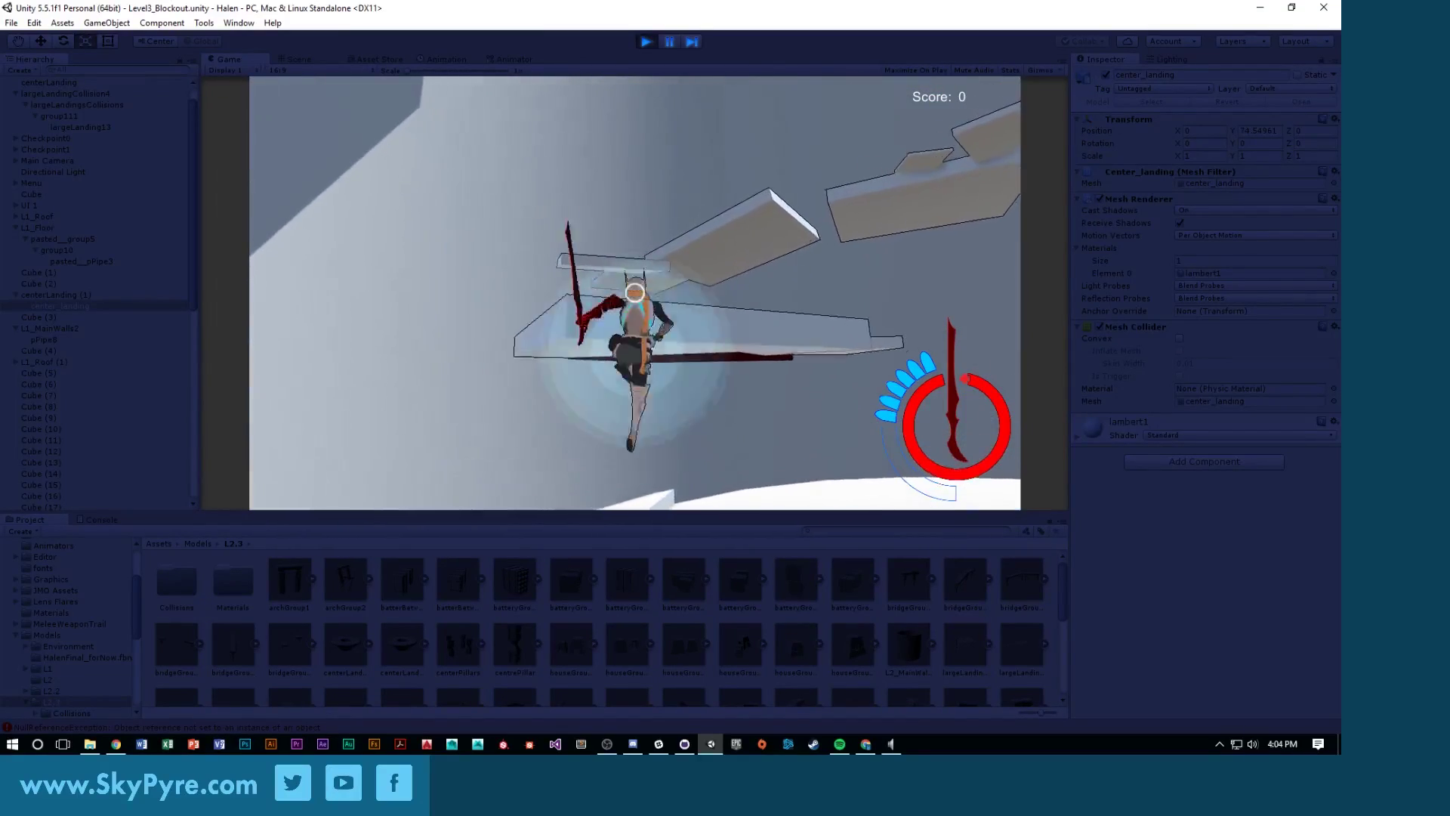
{"action": "key", "text": "space"}
{"action": "key", "text": "space"}
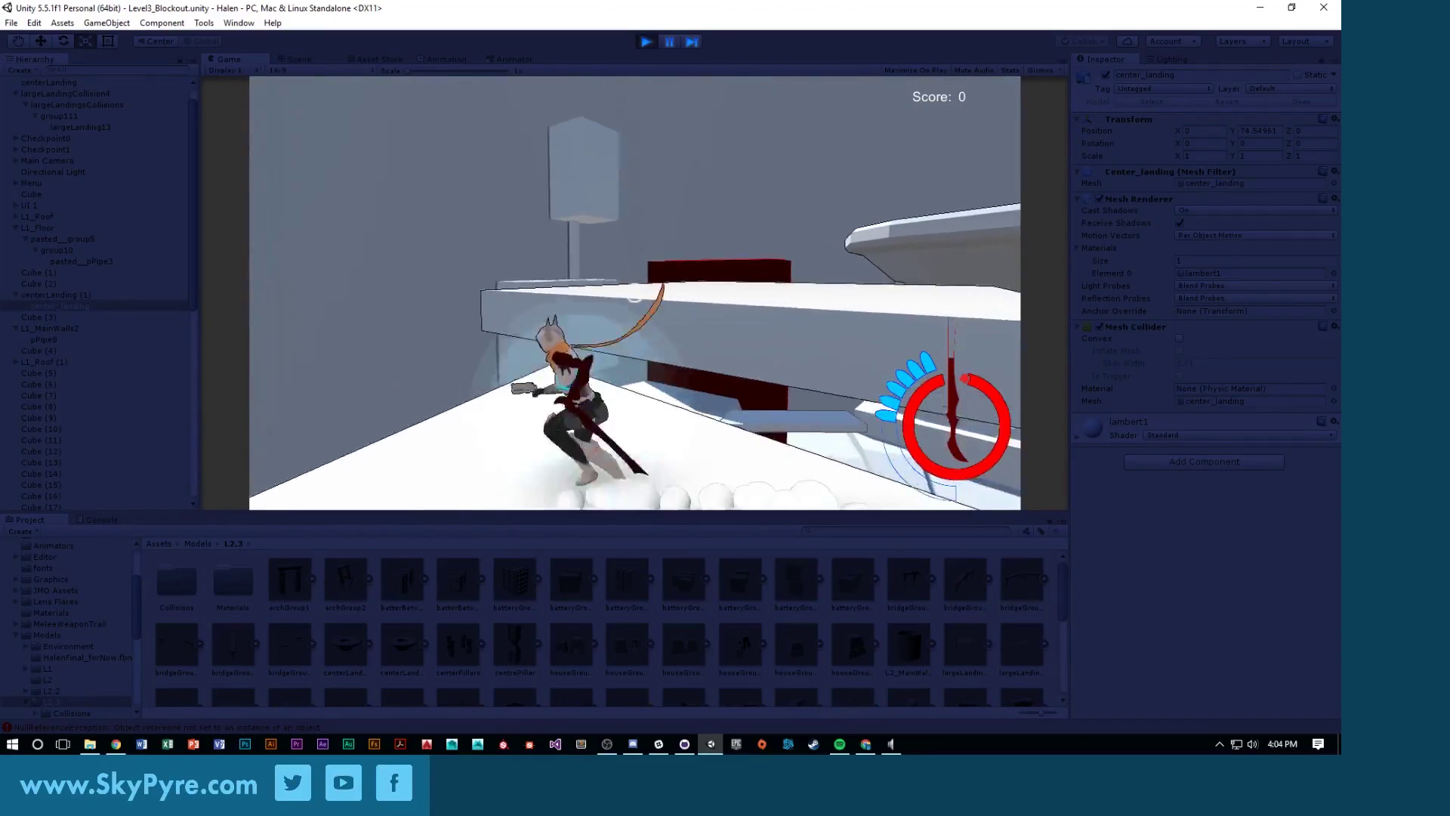
{"action": "key", "text": "space"}
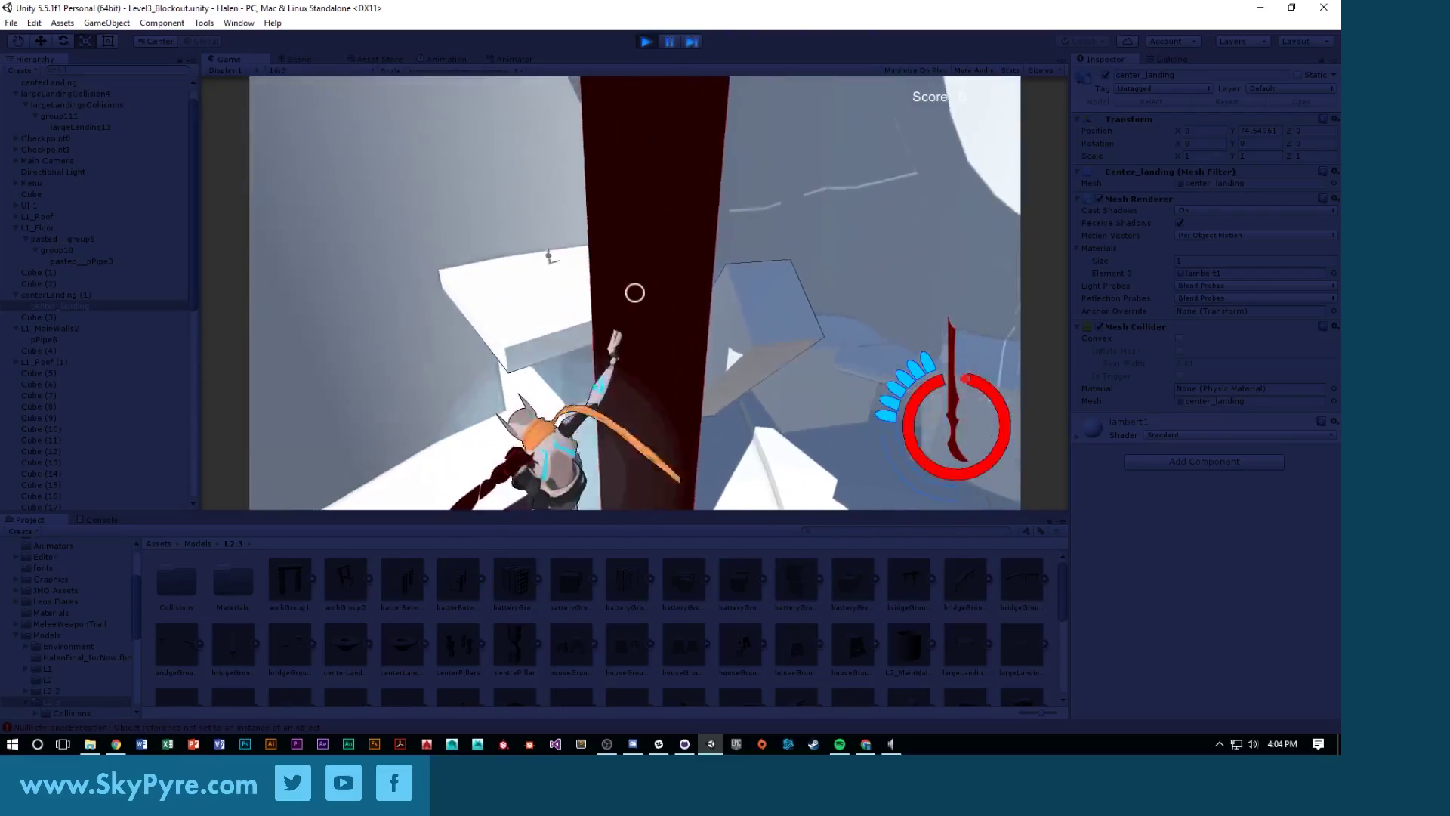
{"action": "key", "text": "Escape"}
{"action": "left_click", "coordinate": [643, 42]}
Duplicate a dark red cube and raise the copy above the outer ring to about X -554.2, Y 47.2, Z -548.4
{"action": "mouse_move", "coordinate": [590, 233]}
{"action": "right_mouse_down"}
{"action": "mouse_move", "coordinate": [559, 189]}
{"action": "mouse_move", "coordinate": [604, 177]}
{"action": "mouse_move", "coordinate": [801, 284]}
{"action": "mouse_move", "coordinate": [716, 302]}
{"action": "mouse_move", "coordinate": [644, 349]}
{"action": "mouse_move", "coordinate": [681, 350]}
{"action": "mouse_move", "coordinate": [605, 231]}
{"action": "right_mouse_up"}
{"action": "left_click", "coordinate": [643, 349]}
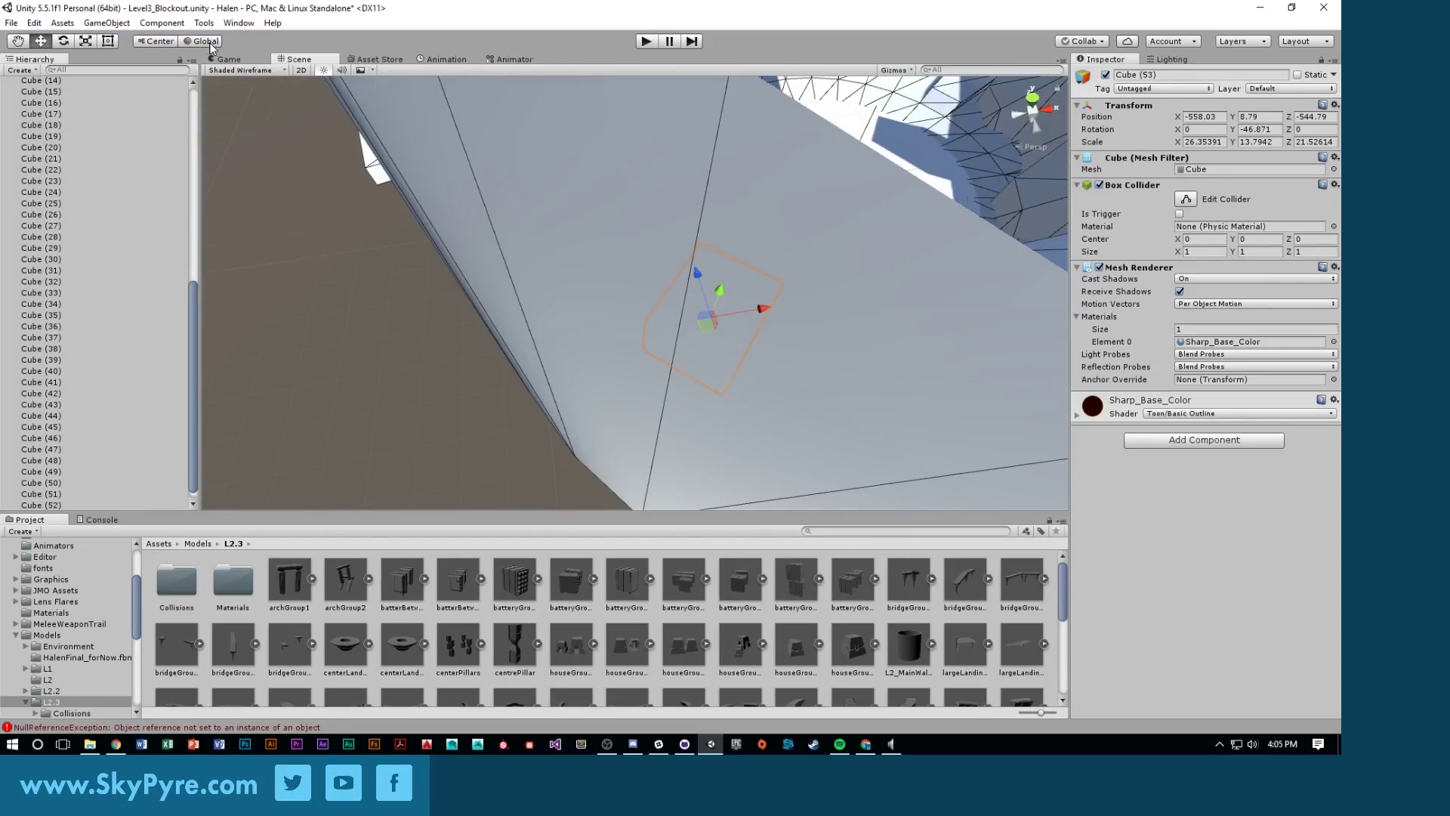
{"action": "key", "text": "f"}
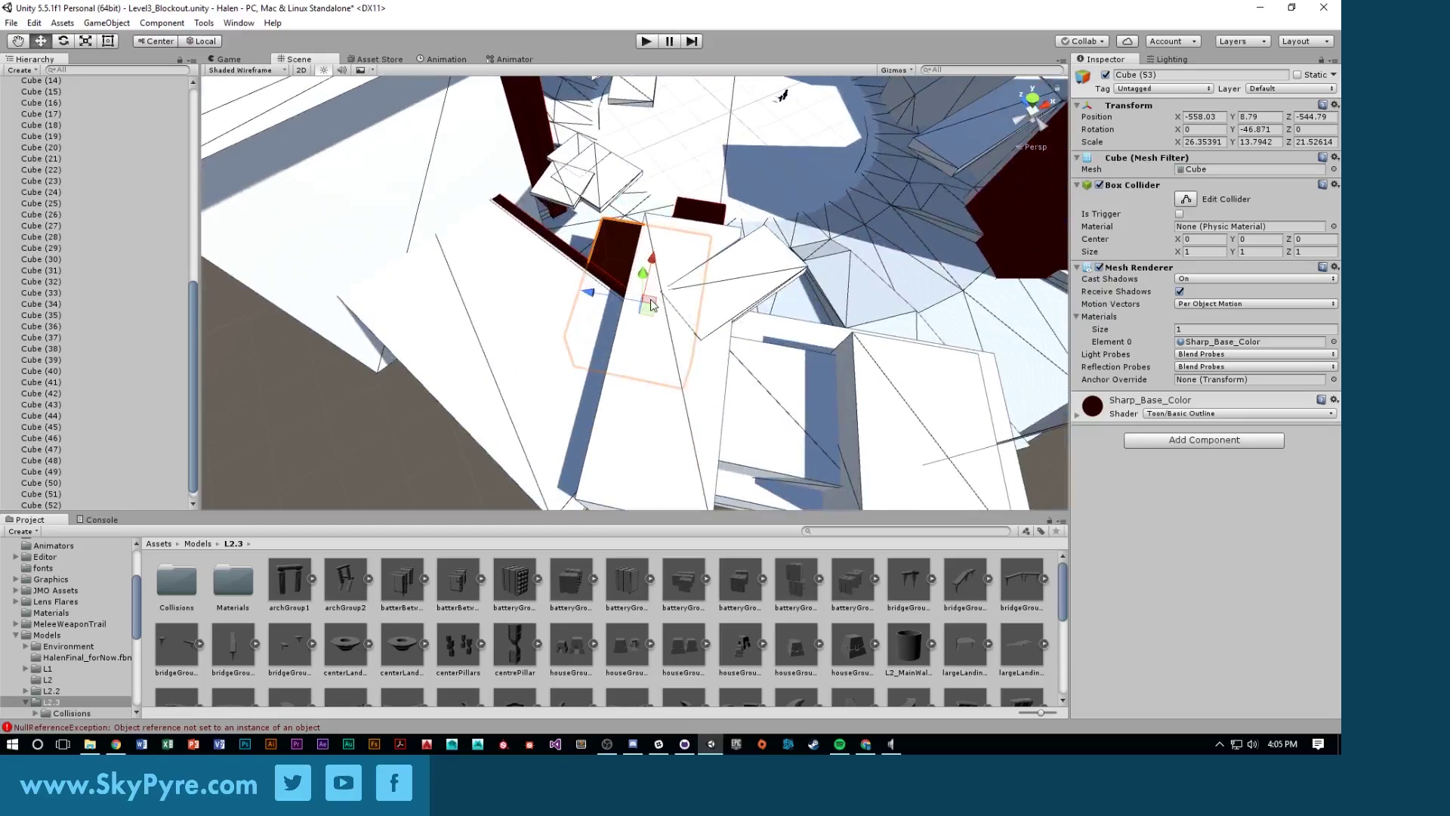
{"action": "left_click_drag", "start_coordinate": [652, 305], "coordinate": [699, 159]}
{"action": "right_click_drag", "start_coordinate": [686, 269], "coordinate": [619, 307]}
Scale the copied red cube into a thin beam of about 82.1 by 2.4 by 6.1
{"action": "key", "text": "e"}
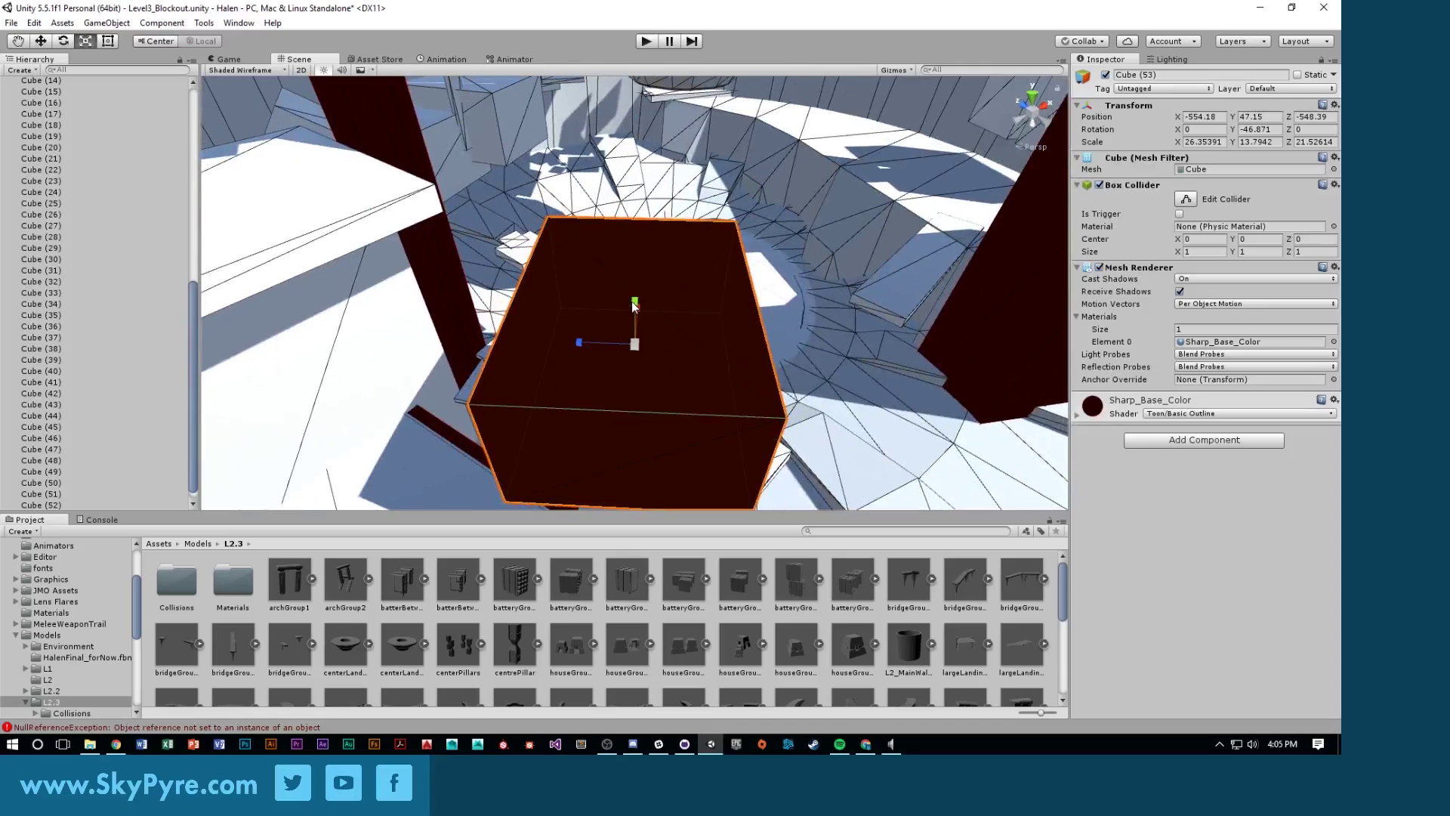
{"action": "left_click_drag", "start_coordinate": [636, 303], "coordinate": [621, 348]}
{"action": "right_click_drag", "start_coordinate": [620, 347], "coordinate": [541, 338]}
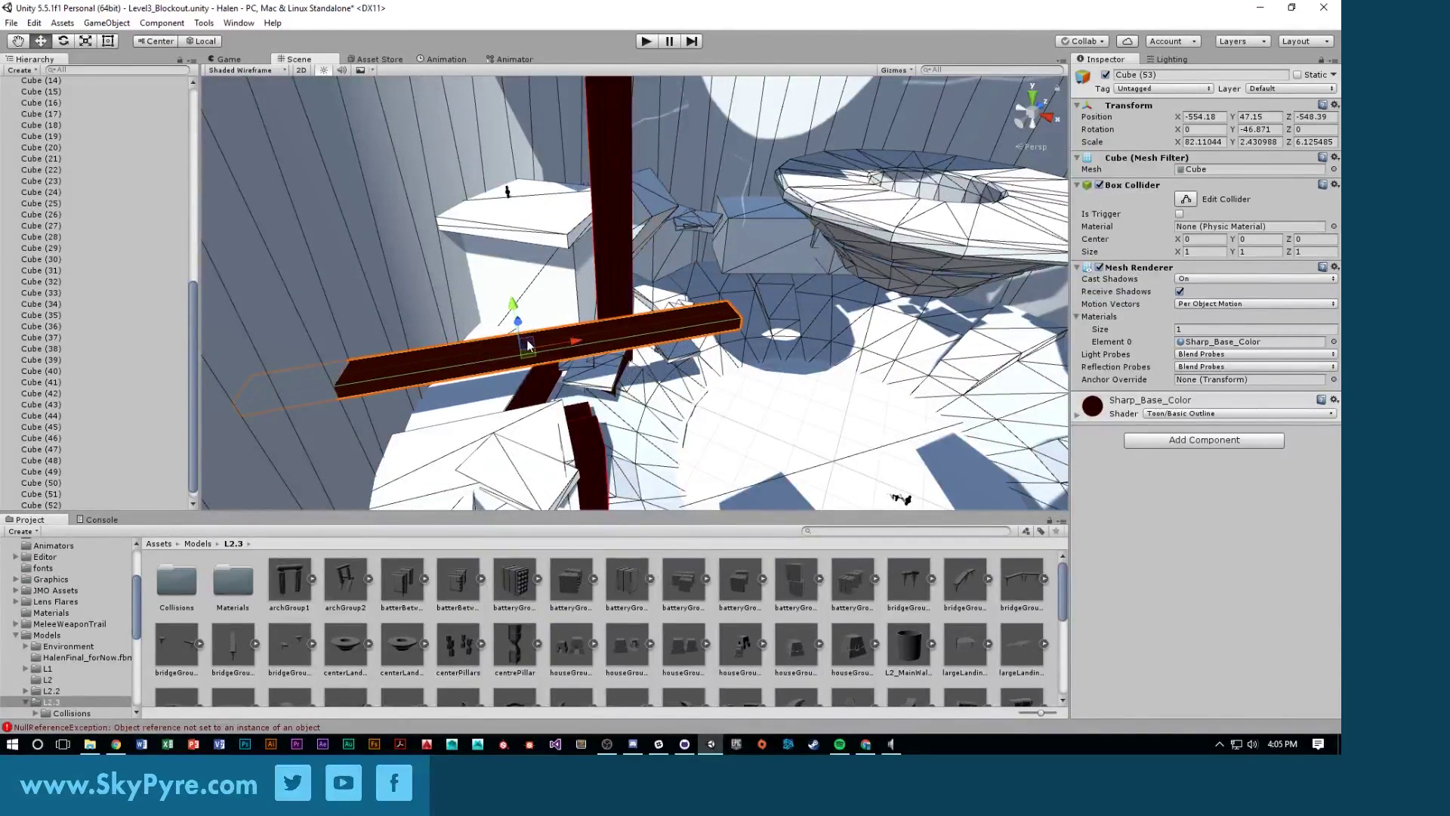
Raise the beam to about Y 61.6, lengthen it to about 104.9 and rotate it to about -32.6 degrees on Y
{"action": "left_click_drag", "start_coordinate": [528, 345], "coordinate": [998, 296]}
{"action": "key", "text": "e"}
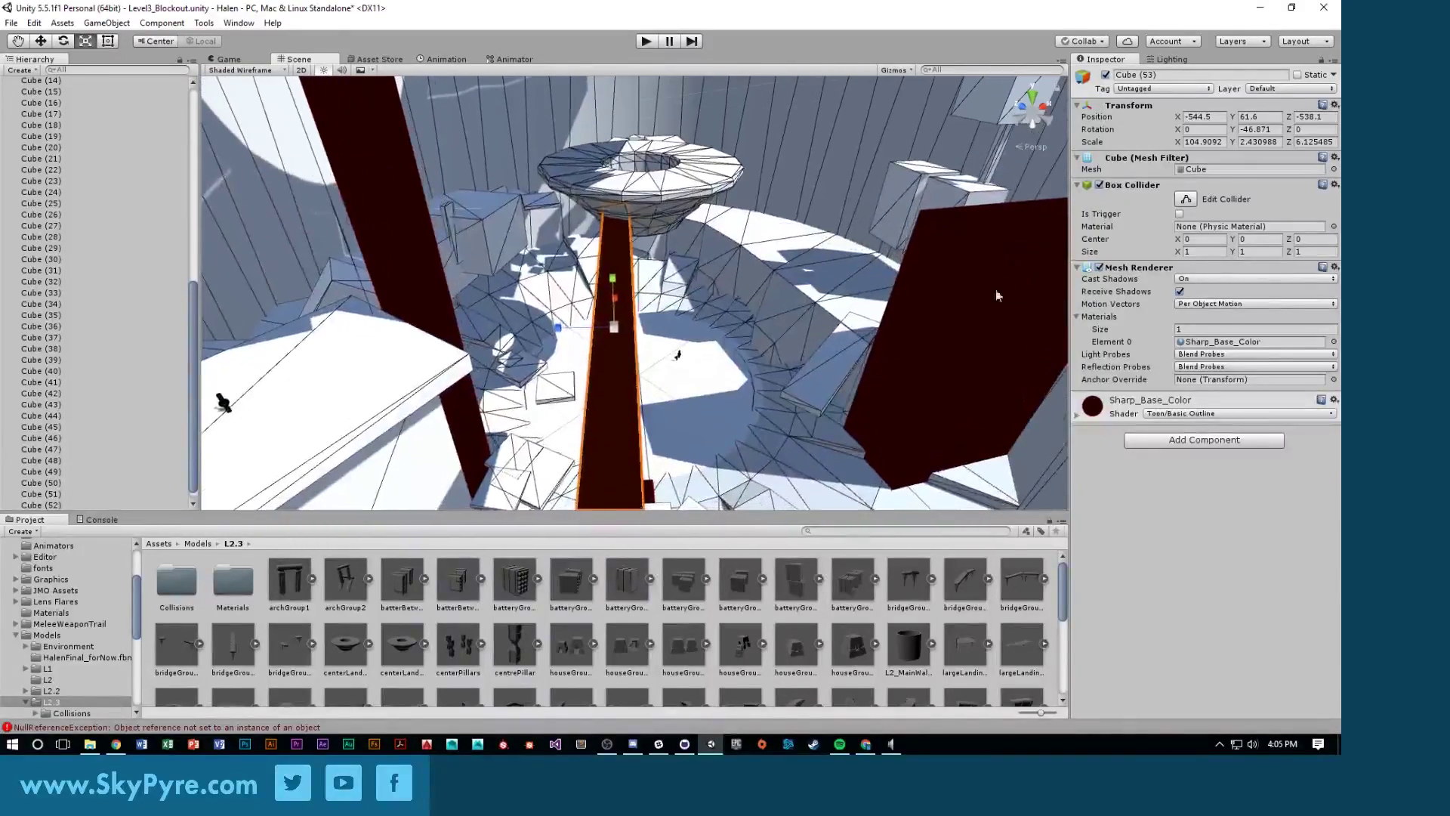
{"action": "left_click_drag", "start_coordinate": [637, 361], "coordinate": [676, 329]}
Extend the beam across the arena to about 224.6 long, centred near X -495.7 and Z -523.5
{"action": "key", "text": "w"}
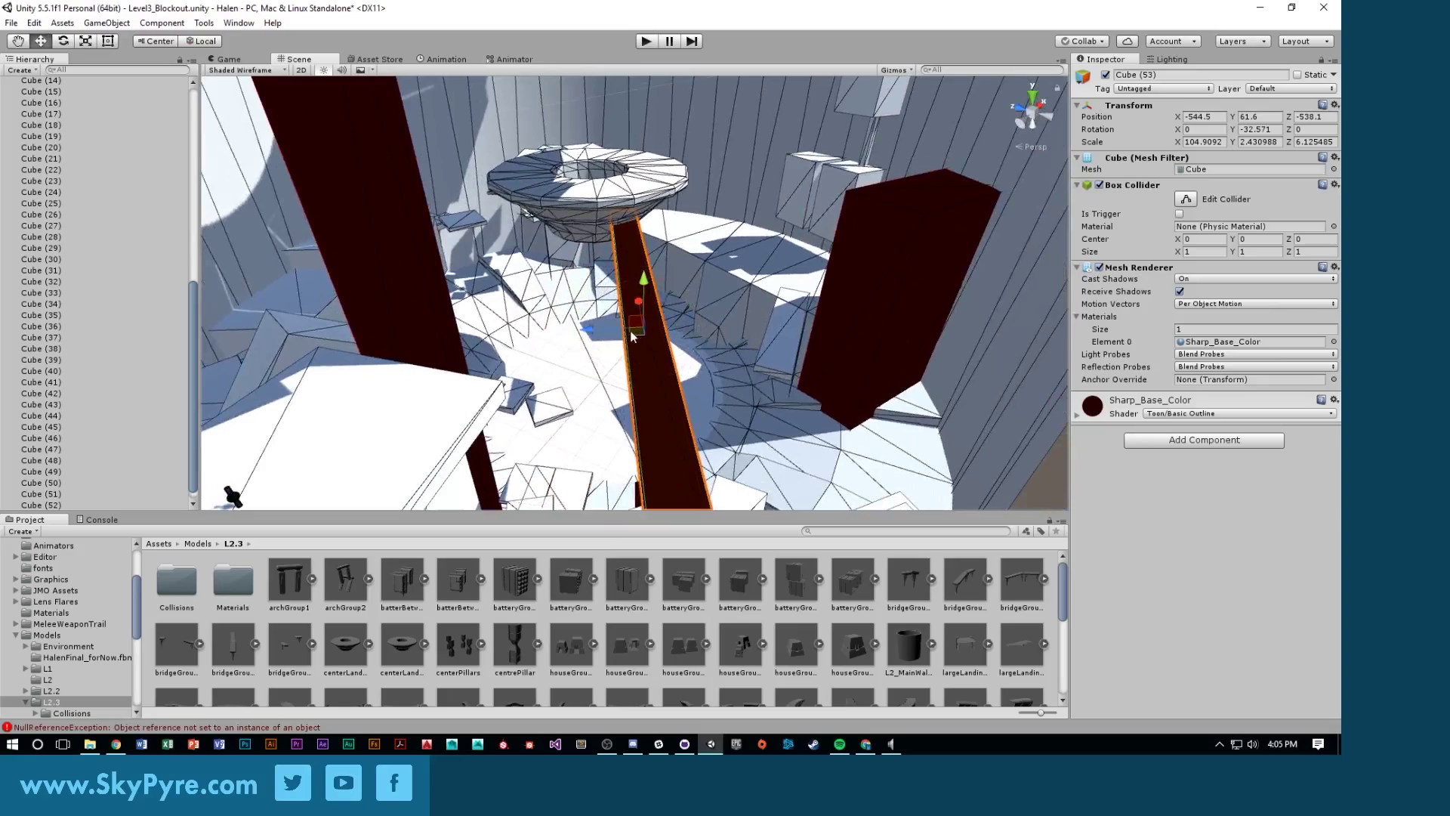
{"action": "left_click_drag", "start_coordinate": [586, 331], "coordinate": [674, 328]}
{"action": "left_click_drag", "start_coordinate": [636, 341], "coordinate": [363, 331], "text": "alt"}
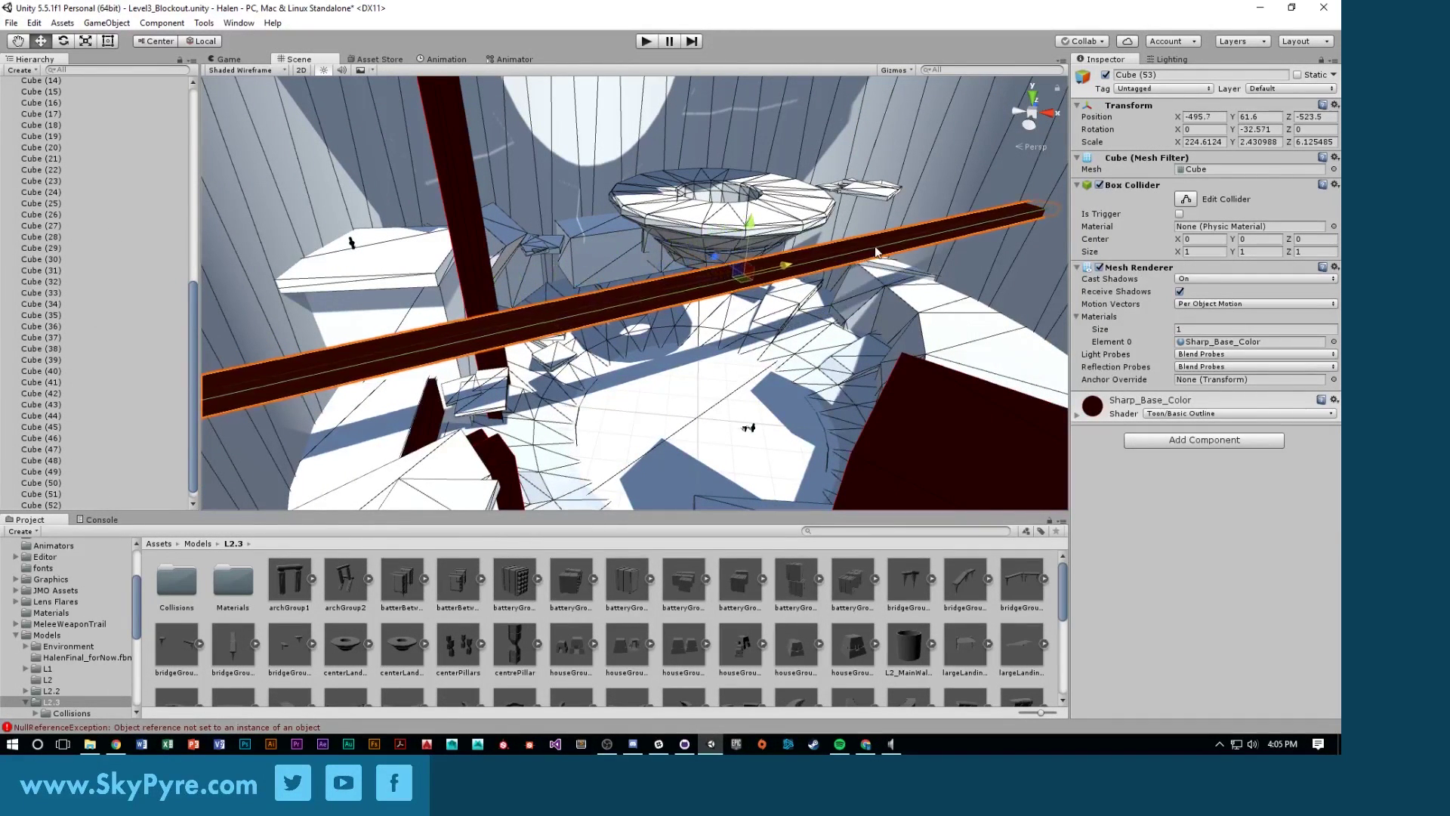
Trim the beam to about 219.5 long and shift it to about X -490, Z -519.9 so it spans between the arena walls
{"action": "left_click_drag", "start_coordinate": [862, 262], "coordinate": [758, 231], "text": "alt"}
{"action": "left_click_drag", "start_coordinate": [758, 230], "coordinate": [873, 264], "text": "alt"}
{"action": "key", "text": "w"}
{"action": "key", "text": "w"}
{"action": "right_click_drag", "start_coordinate": [874, 265], "coordinate": [507, 345]}
{"action": "right_click_drag", "start_coordinate": [654, 165], "coordinate": [667, 240]}
{"action": "right_click_drag", "start_coordinate": [803, 378], "coordinate": [678, 289]}
{"action": "right_click_drag", "start_coordinate": [752, 198], "coordinate": [337, 340]}
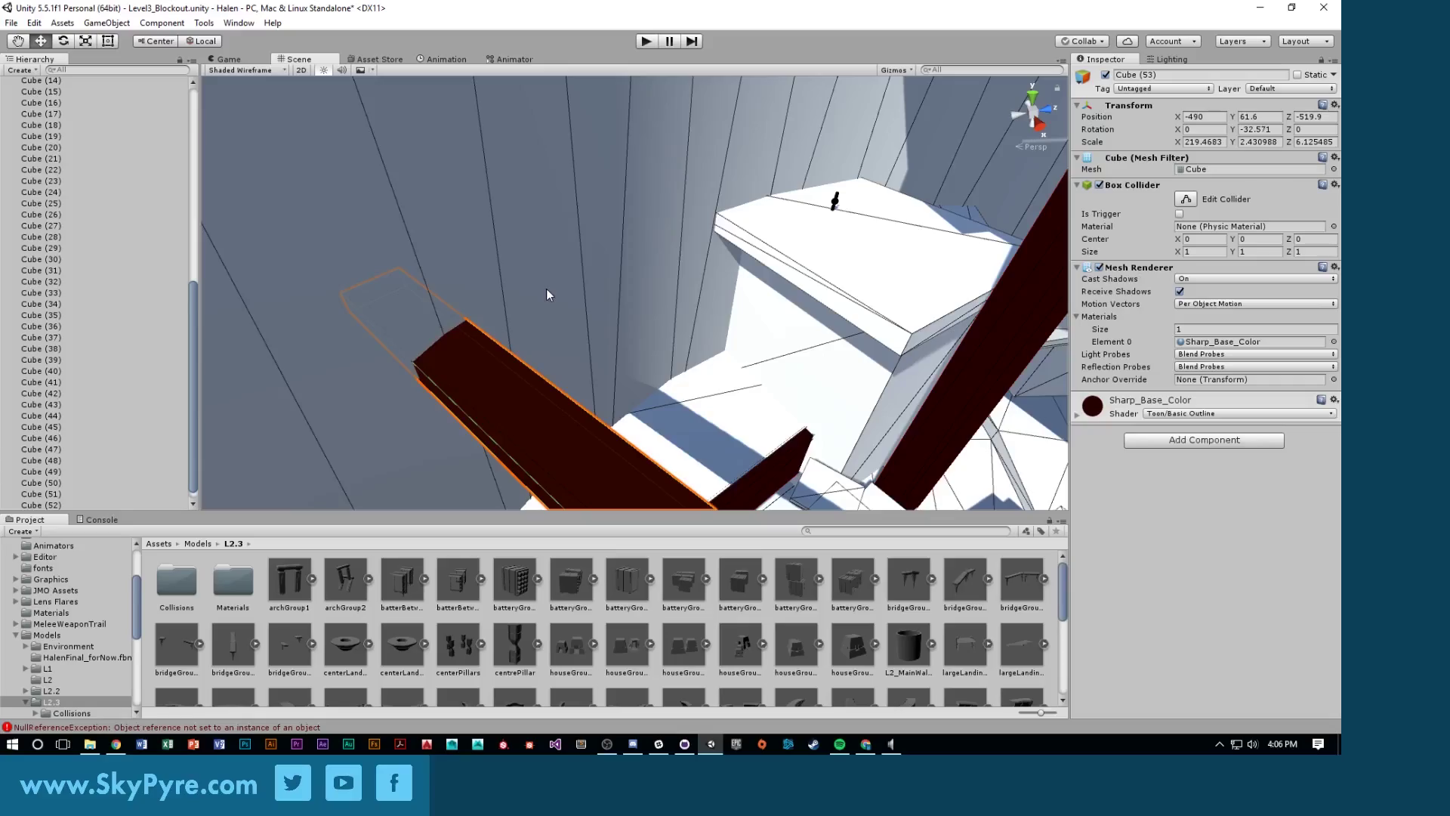
Place a copied white cube at the beam's wall end near X -559.4, Y 61.1, Z -571.5, stretched to about 77.5 along Z
{"action": "right_click_drag", "start_coordinate": [547, 223], "coordinate": [869, 237]}
{"action": "left_click_drag", "start_coordinate": [868, 236], "coordinate": [536, 166], "text": "alt"}
{"action": "left_click", "coordinate": [520, 297]}
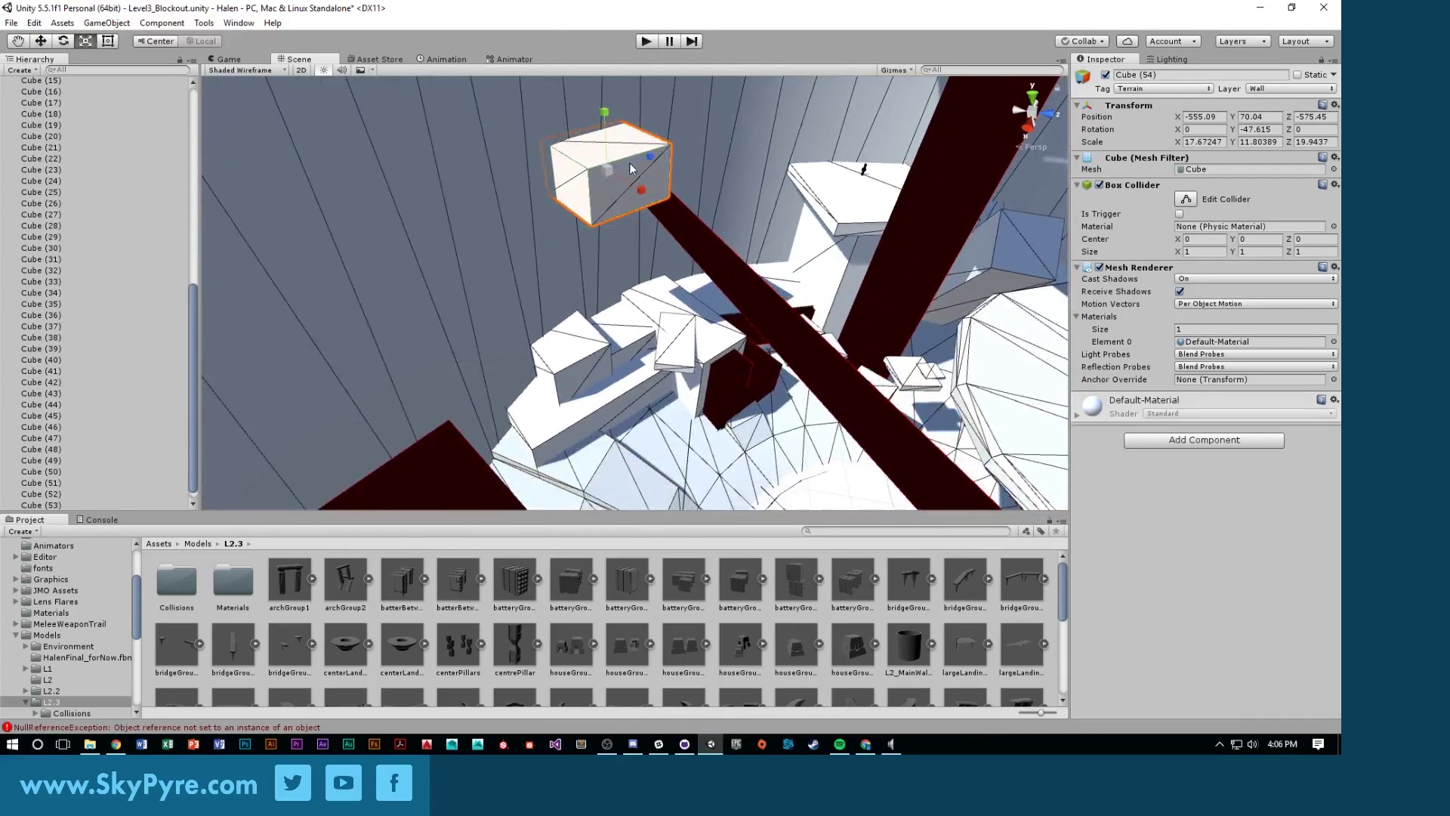
{"action": "left_click_drag", "start_coordinate": [650, 156], "coordinate": [772, 128]}
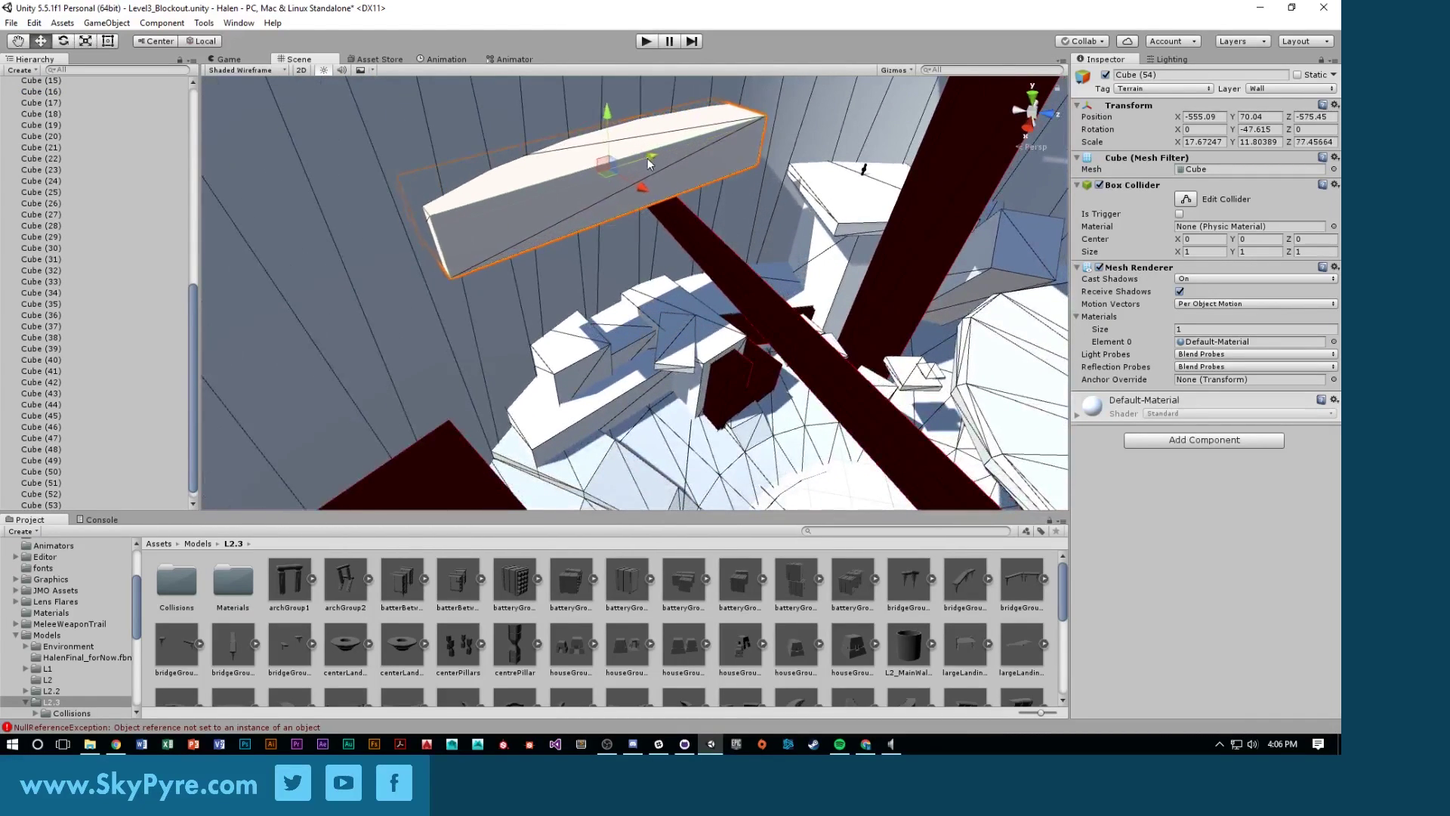
{"action": "mouse_move", "coordinate": [649, 162]}
{"action": "left_mouse_down"}
{"action": "mouse_move", "coordinate": [663, 155]}
{"action": "mouse_move", "coordinate": [630, 121]}
{"action": "mouse_move", "coordinate": [633, 149]}
{"action": "left_mouse_up"}
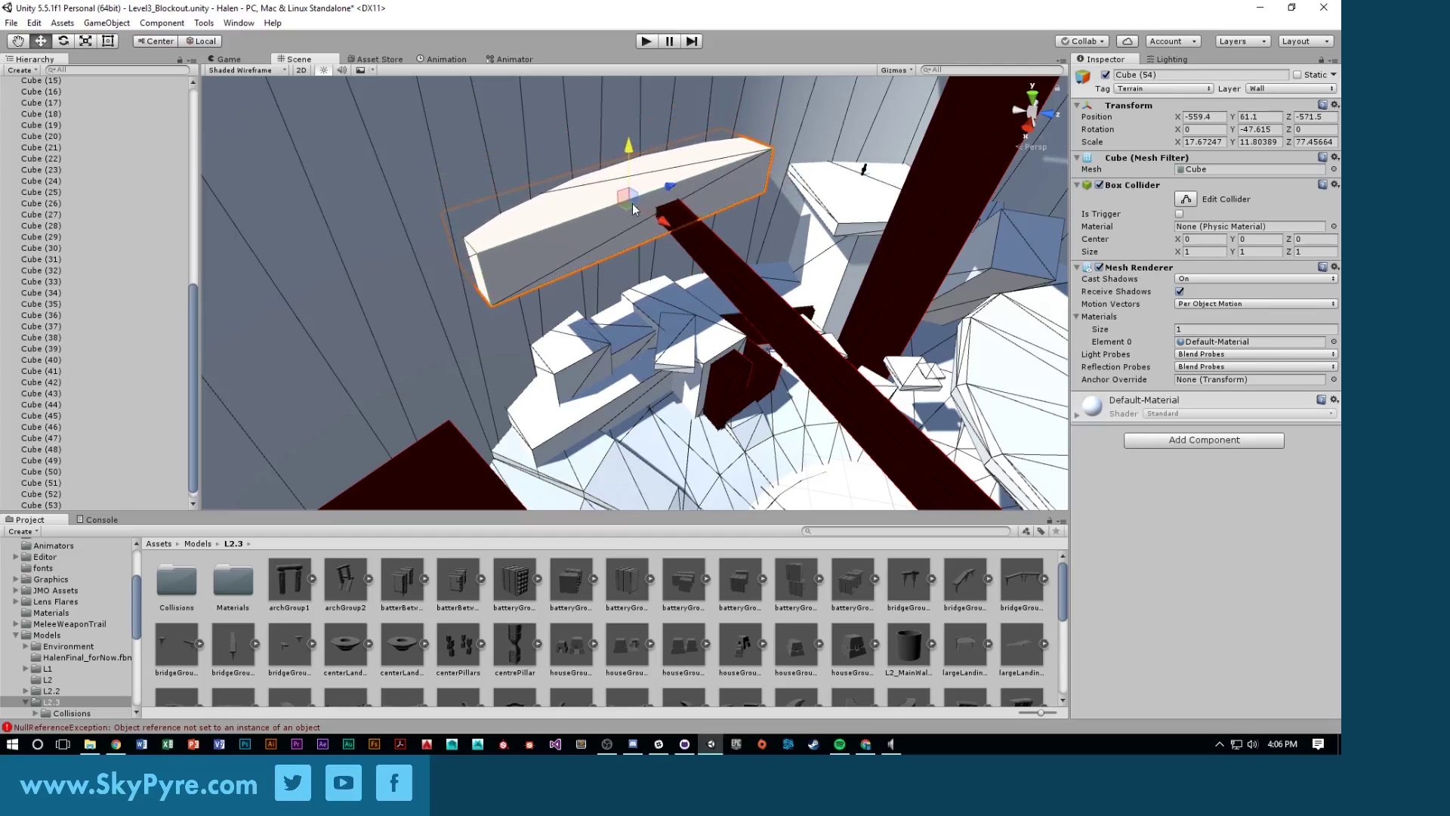
Duplicate the long ledge beside itself at about X -523.3, Z -580.3 and scale the copy to about 49.9 by 13.8 by 30.1
{"action": "key", "text": "ctrl+d"}
{"action": "left_click_drag", "start_coordinate": [628, 206], "coordinate": [456, 325]}
{"action": "key", "text": "e"}
{"action": "key", "text": "r"}
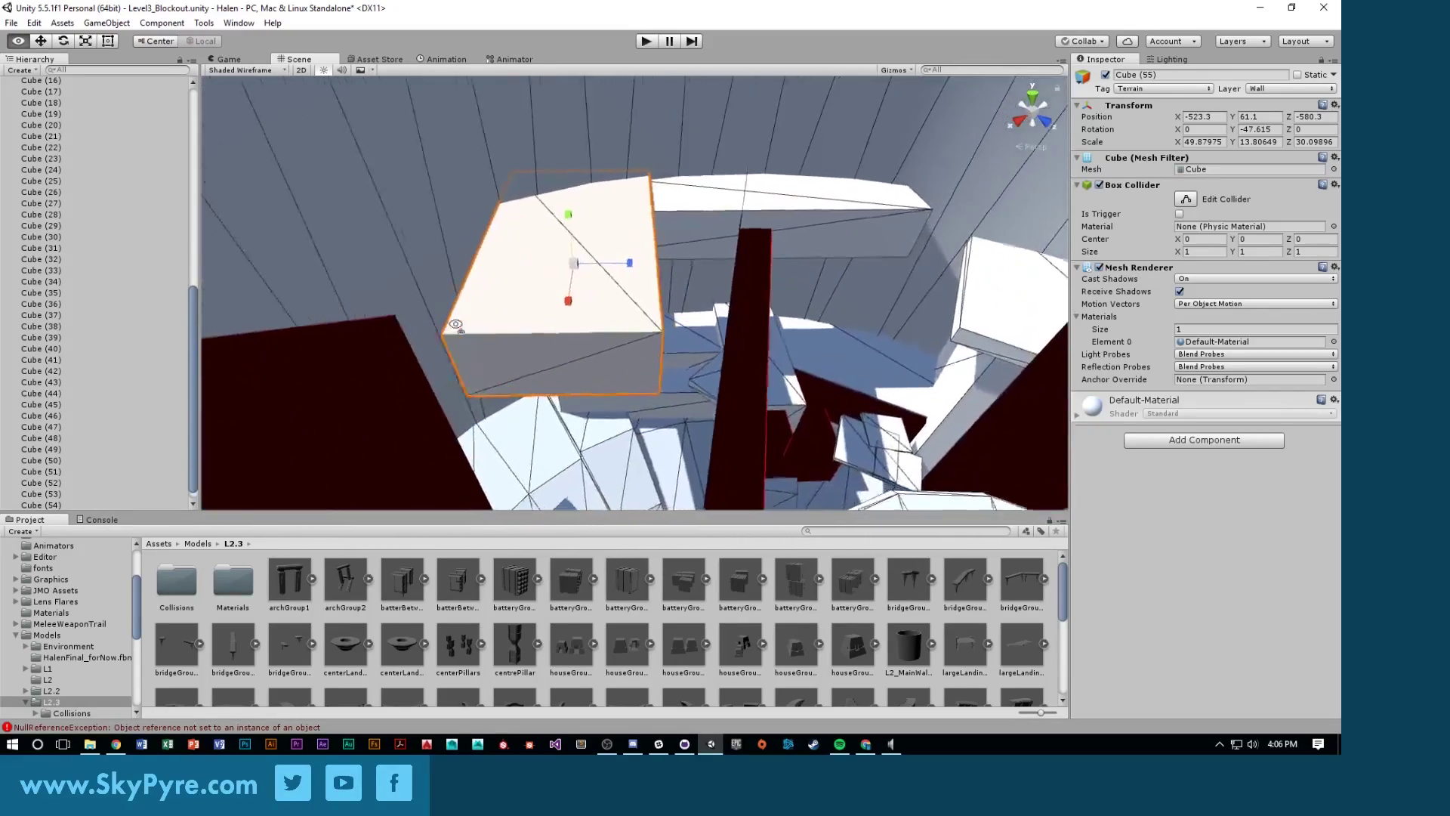
Duplicate the wide block as an upright wall at the beam's end, about 9.7 by 20.9 by 49.3, raised to Y 70.83
{"action": "key", "text": "d"}
{"action": "mouse_move", "coordinate": [455, 324]}
{"action": "right_mouse_down"}
{"action": "mouse_move", "coordinate": [433, 323]}
{"action": "mouse_move", "coordinate": [443, 288]}
{"action": "mouse_move", "coordinate": [446, 311]}
{"action": "right_mouse_up"}
{"action": "key", "text": "w"}
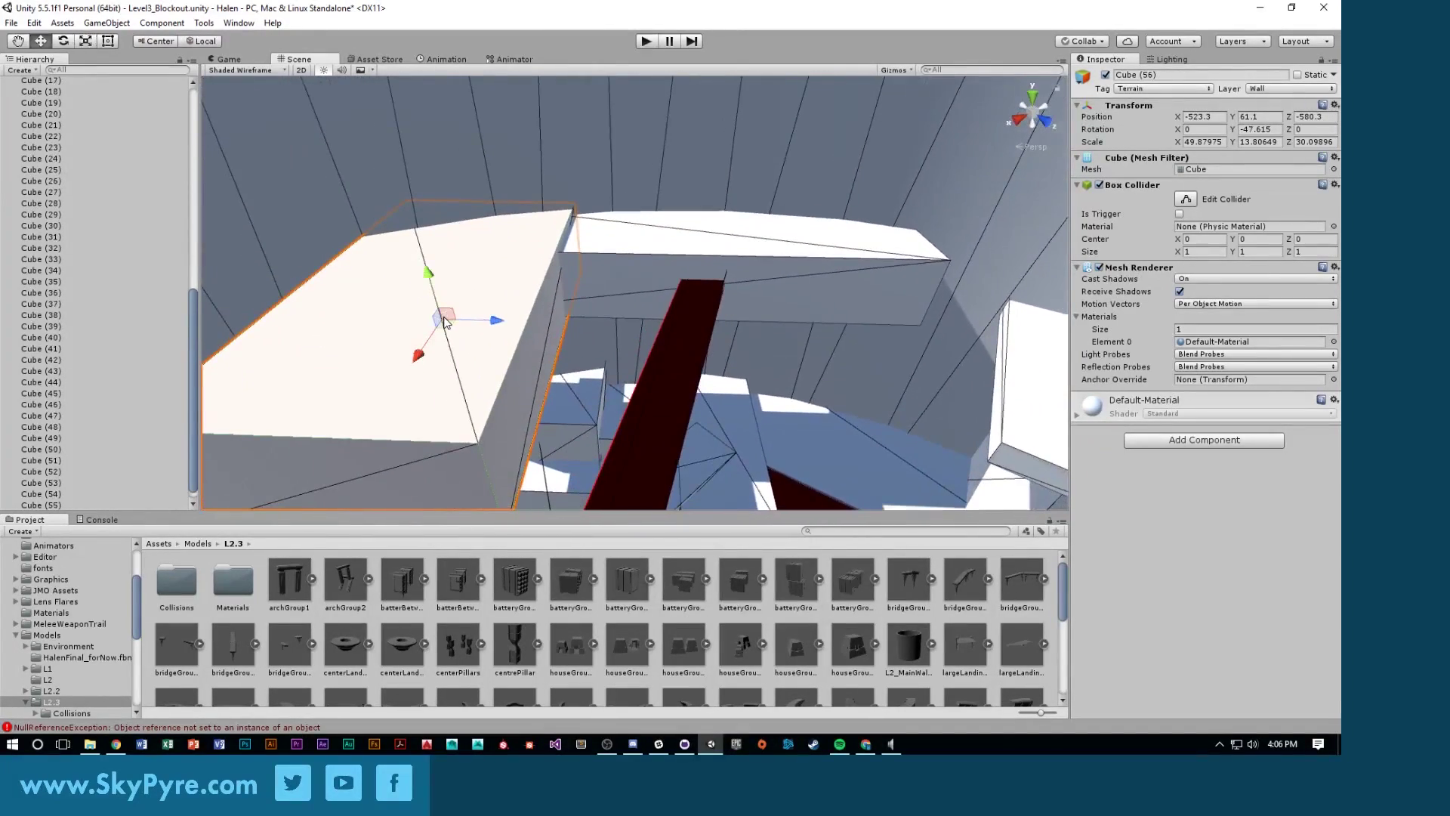
{"action": "left_click_drag", "start_coordinate": [445, 327], "coordinate": [751, 295]}
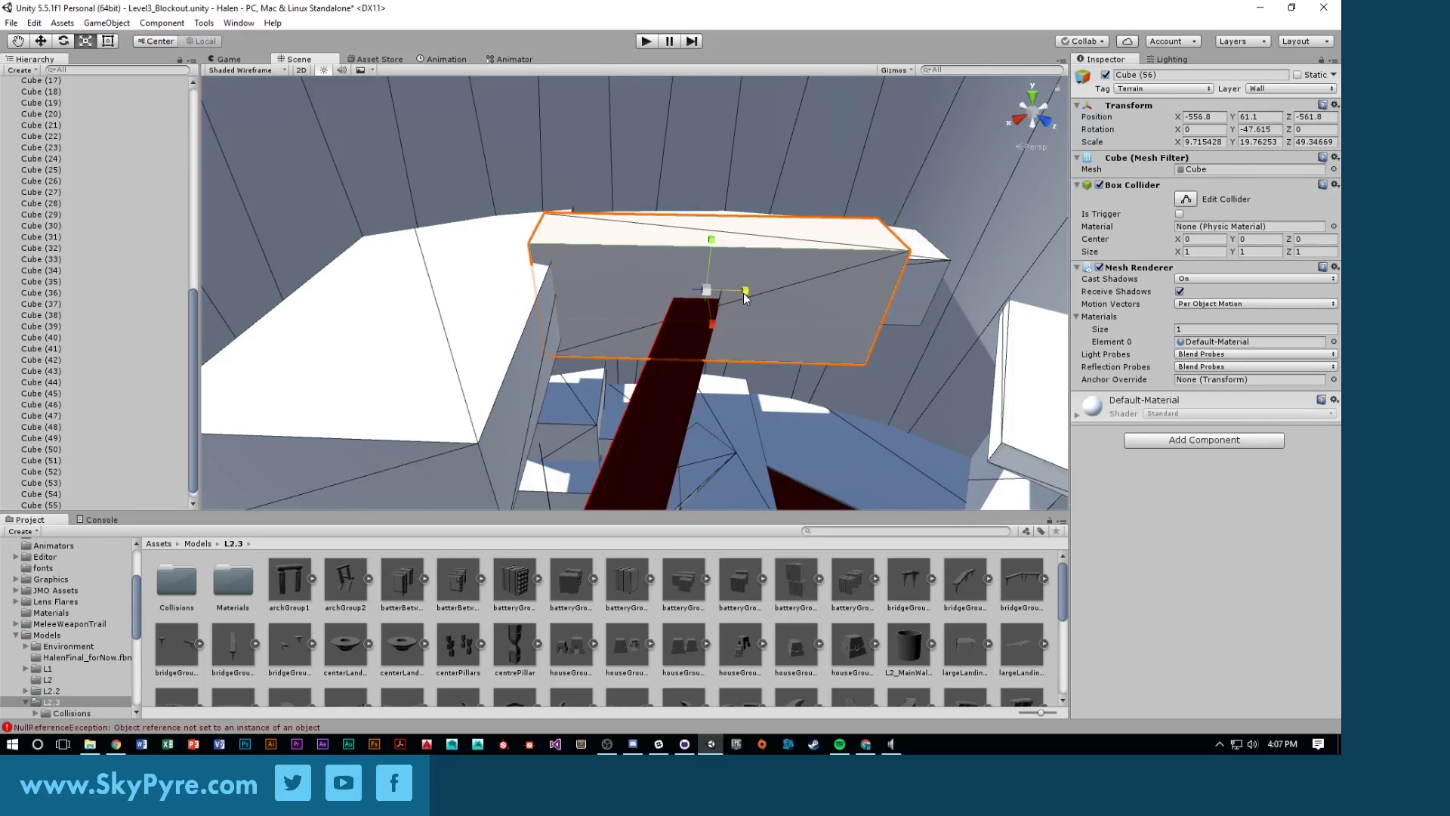
{"action": "left_click_drag", "start_coordinate": [712, 243], "coordinate": [533, 224]}
{"action": "key", "text": "w"}
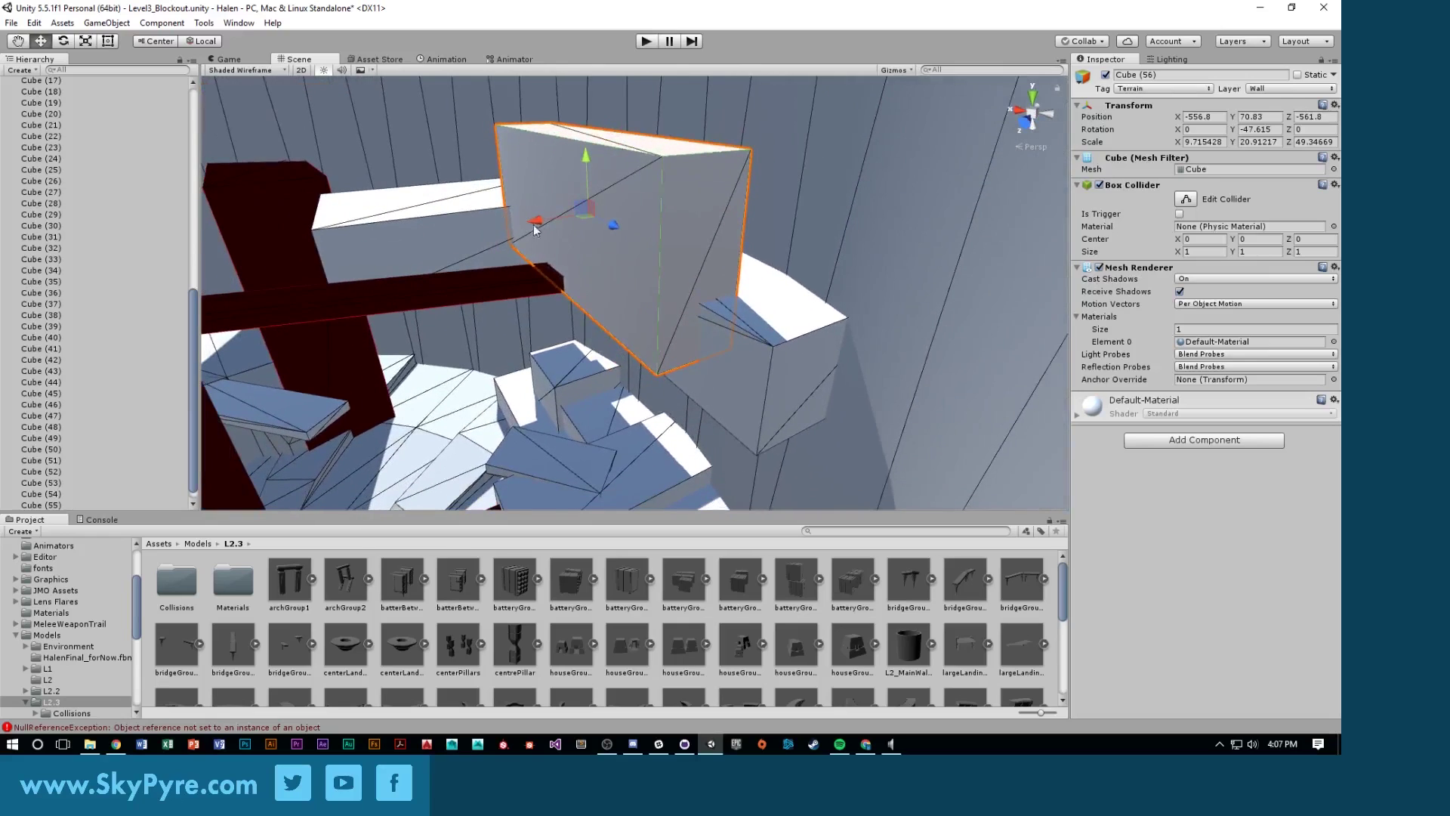
{"action": "left_click", "coordinate": [547, 220]}
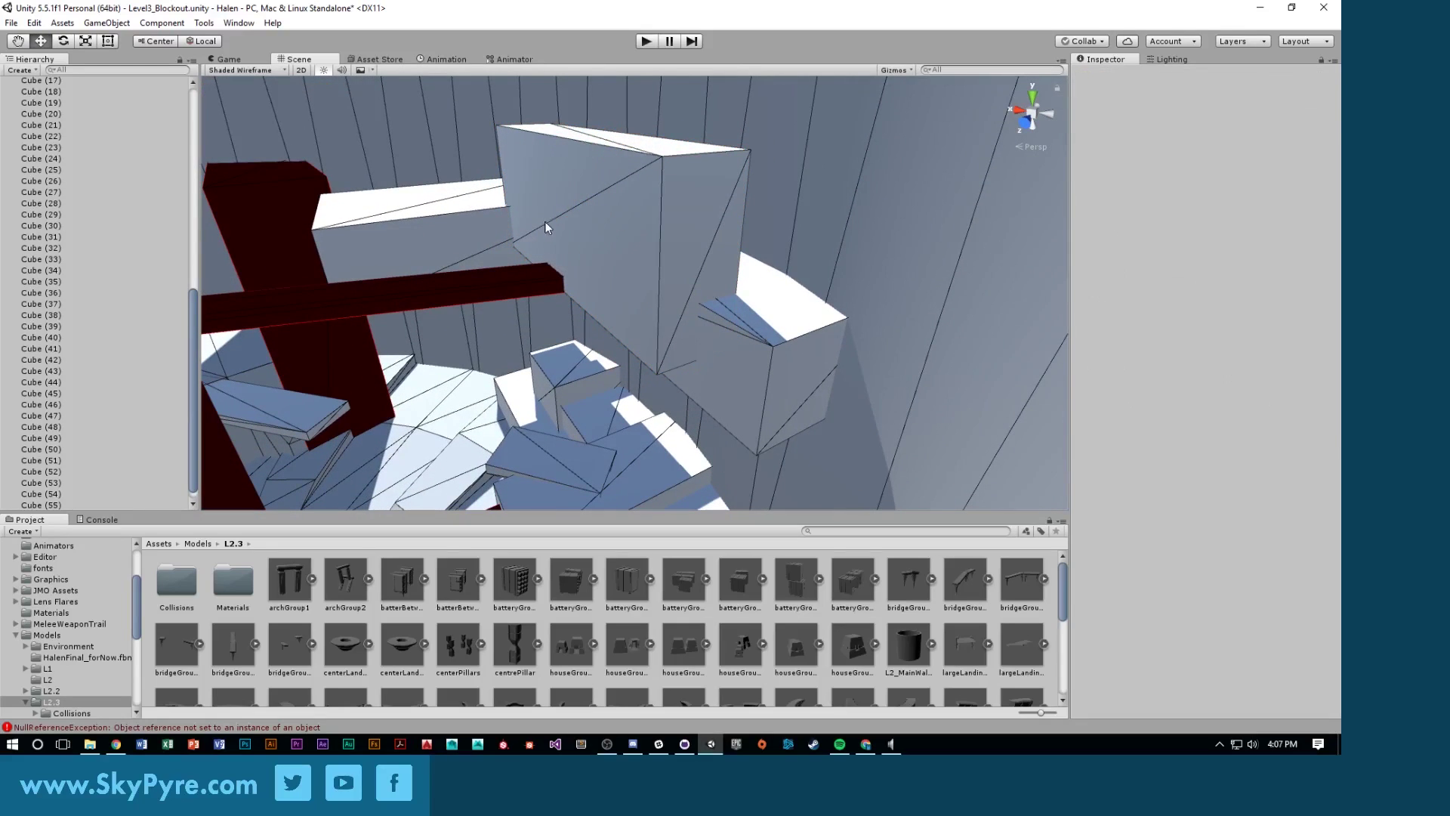
{"action": "left_click", "coordinate": [545, 221]}
Duplicate the long ledge behind the upright wall and move the copy to about X -589.1, Y 64.4, Z -544.4
{"action": "left_click_drag", "start_coordinate": [545, 221], "coordinate": [915, 289]}
{"action": "left_click", "coordinate": [494, 253]}
{"action": "key", "text": "f"}
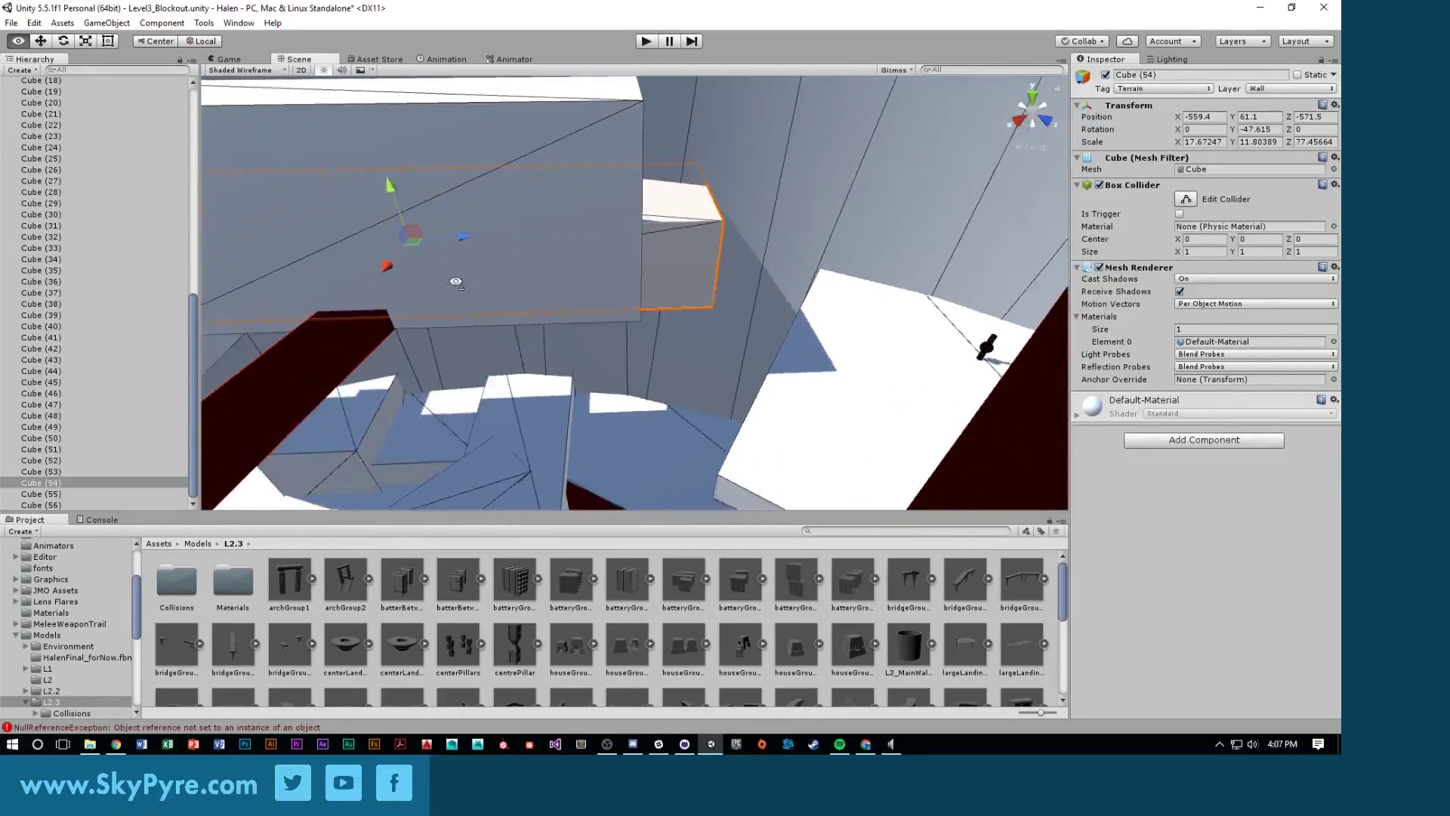
{"action": "left_click_drag", "start_coordinate": [506, 240], "coordinate": [763, 226]}
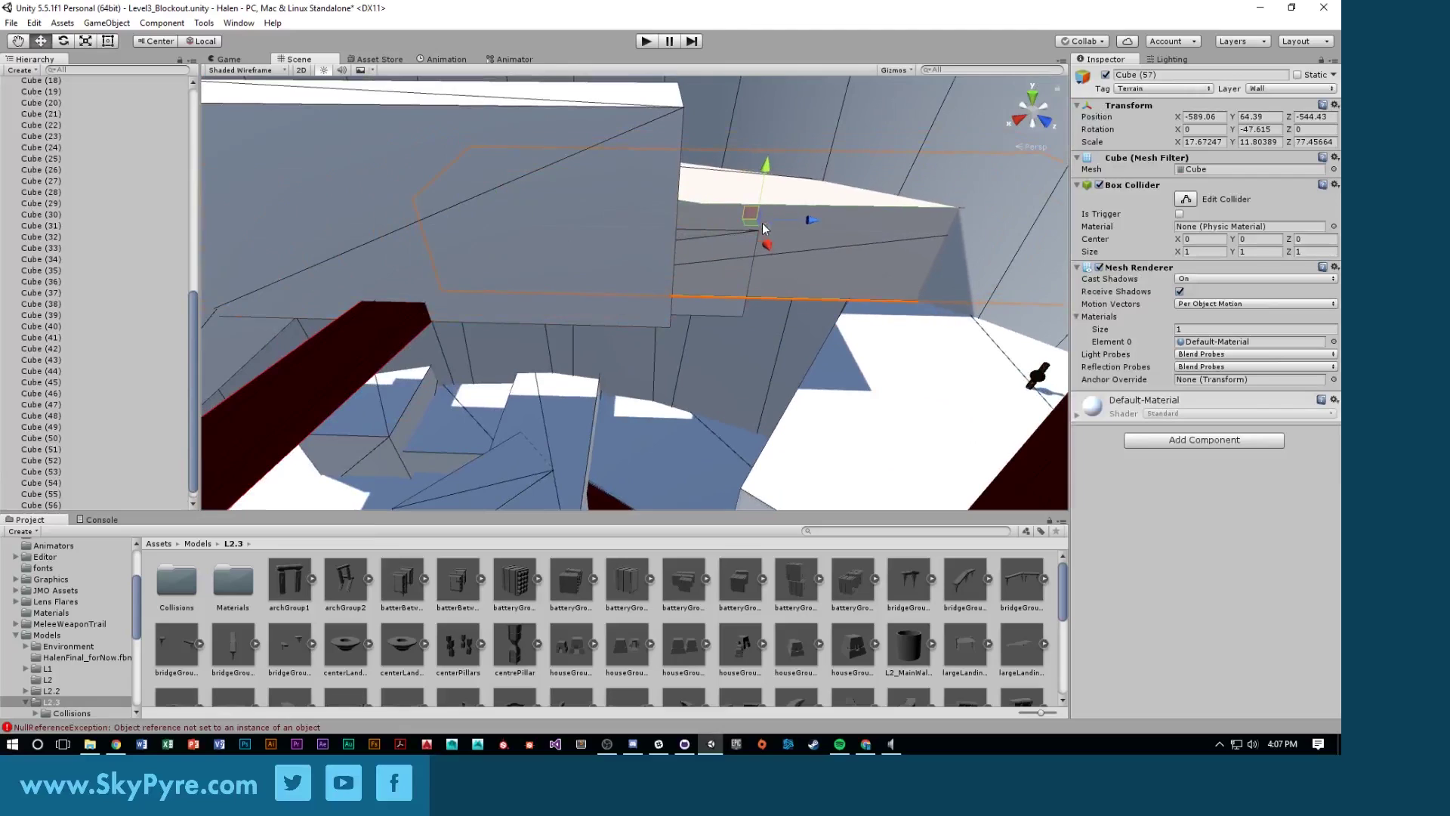
Rotate the copied ledge to about -18.4 degrees on Y, shorten it to about 10.5 along Z and position it near X -590.8, Z -528.6
{"action": "key", "text": "e"}
{"action": "left_click_drag", "start_coordinate": [805, 269], "coordinate": [484, 302]}
{"action": "left_click_drag", "start_coordinate": [695, 323], "coordinate": [906, 265], "text": "alt"}
{"action": "left_click_drag", "start_coordinate": [760, 246], "coordinate": [797, 308]}
{"action": "key", "text": "w"}
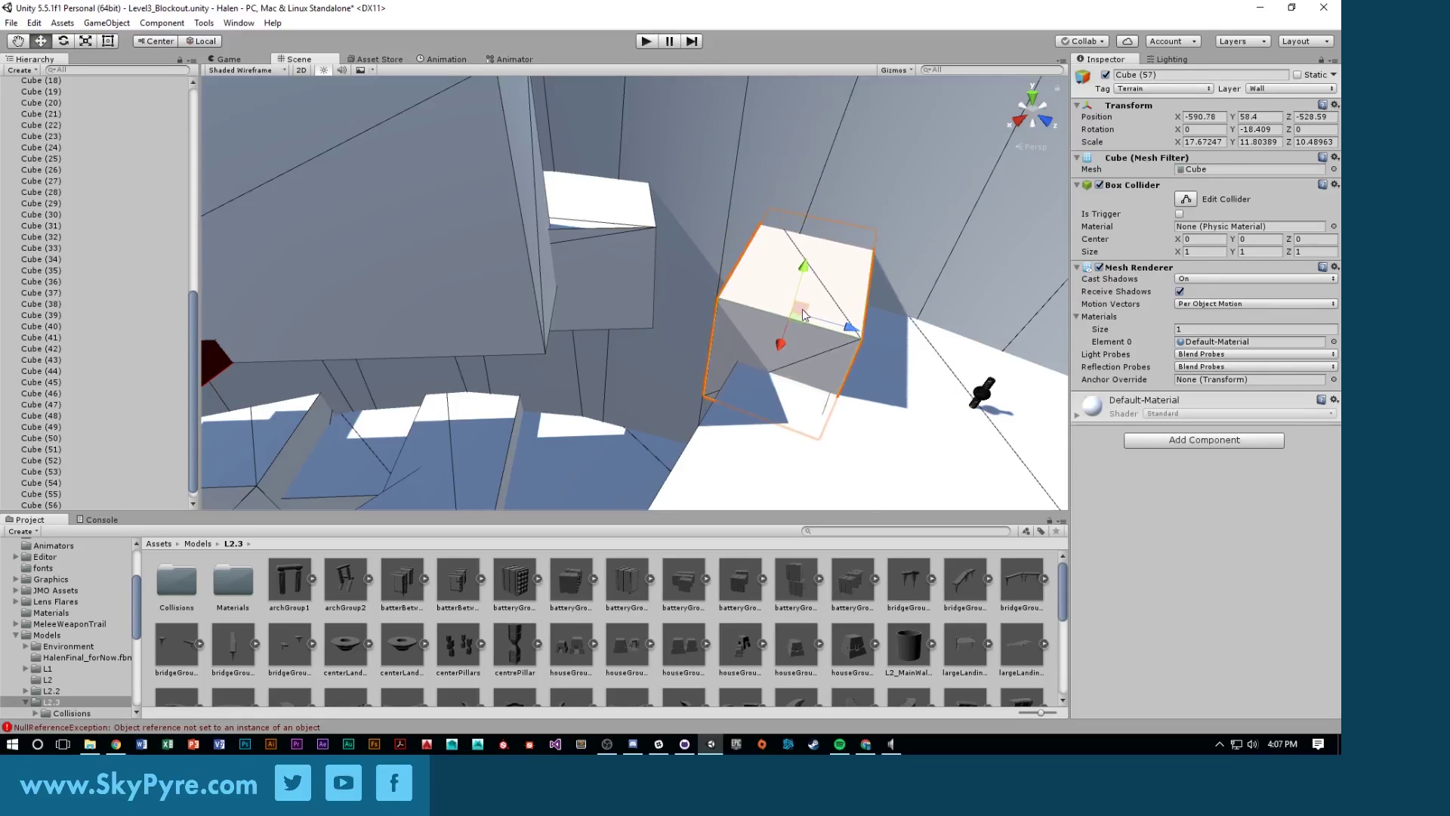
Lower the new step block slightly toward the white platform beneath it and deselect it
{"action": "right_click_drag", "start_coordinate": [802, 315], "coordinate": [641, 275]}
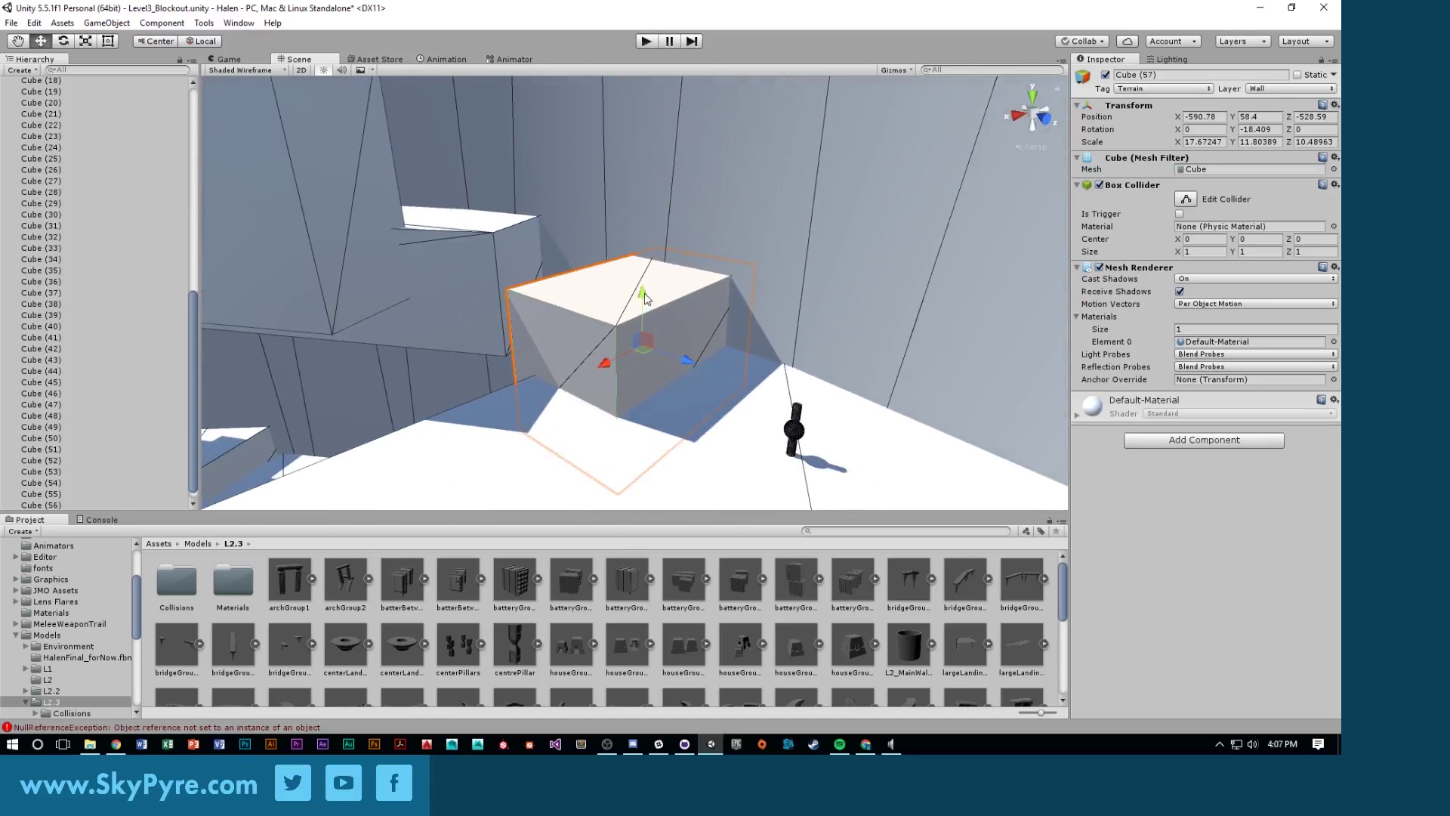
{"action": "left_click_drag", "start_coordinate": [644, 297], "coordinate": [651, 320]}
{"action": "right_click_drag", "start_coordinate": [696, 259], "coordinate": [793, 279]}
{"action": "left_click", "coordinate": [574, 199]}
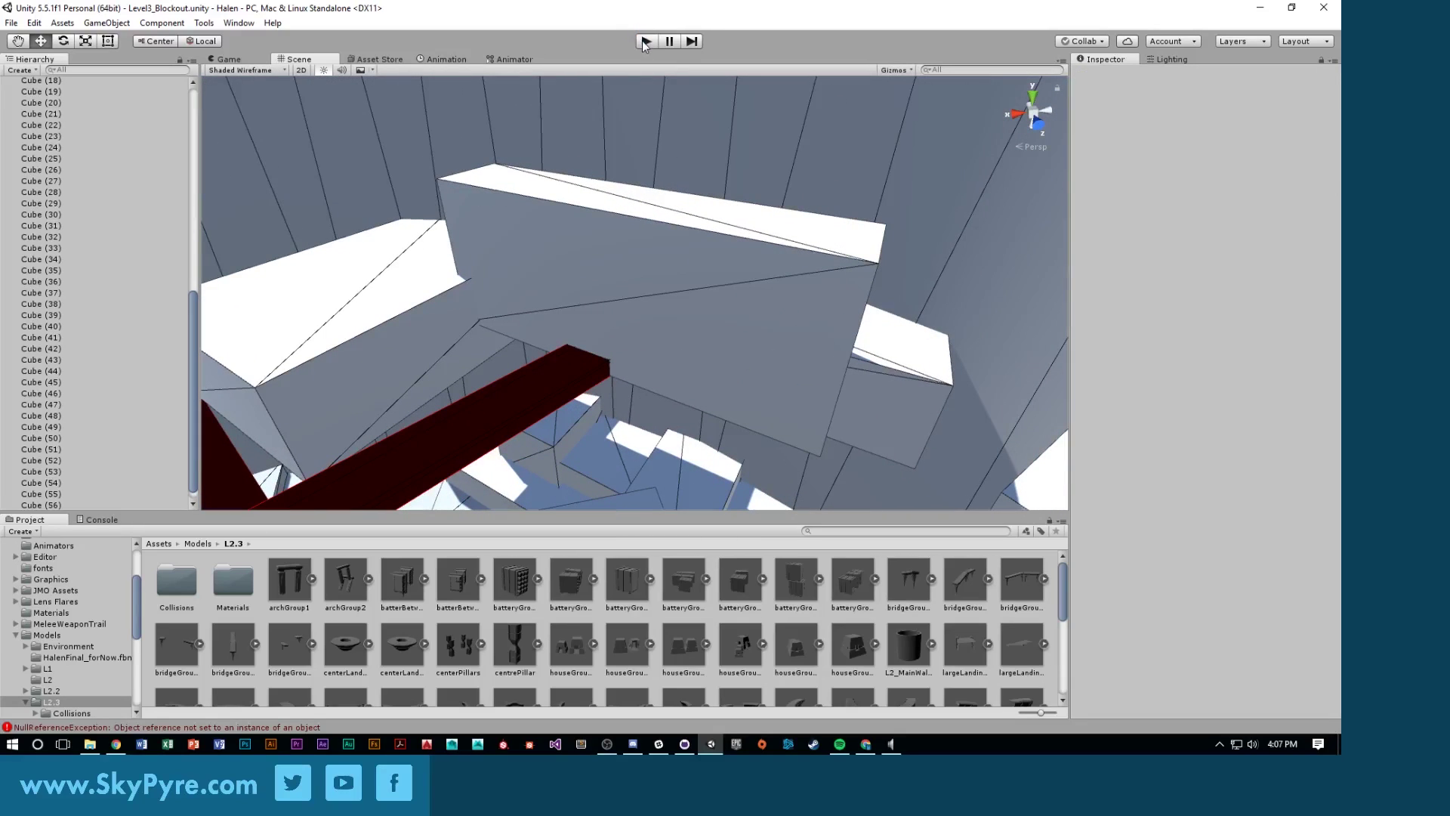
Start play-testing the level, running across the snow floor and dashing and jumping up over the large red blocks
{"action": "left_click", "coordinate": [646, 42]}
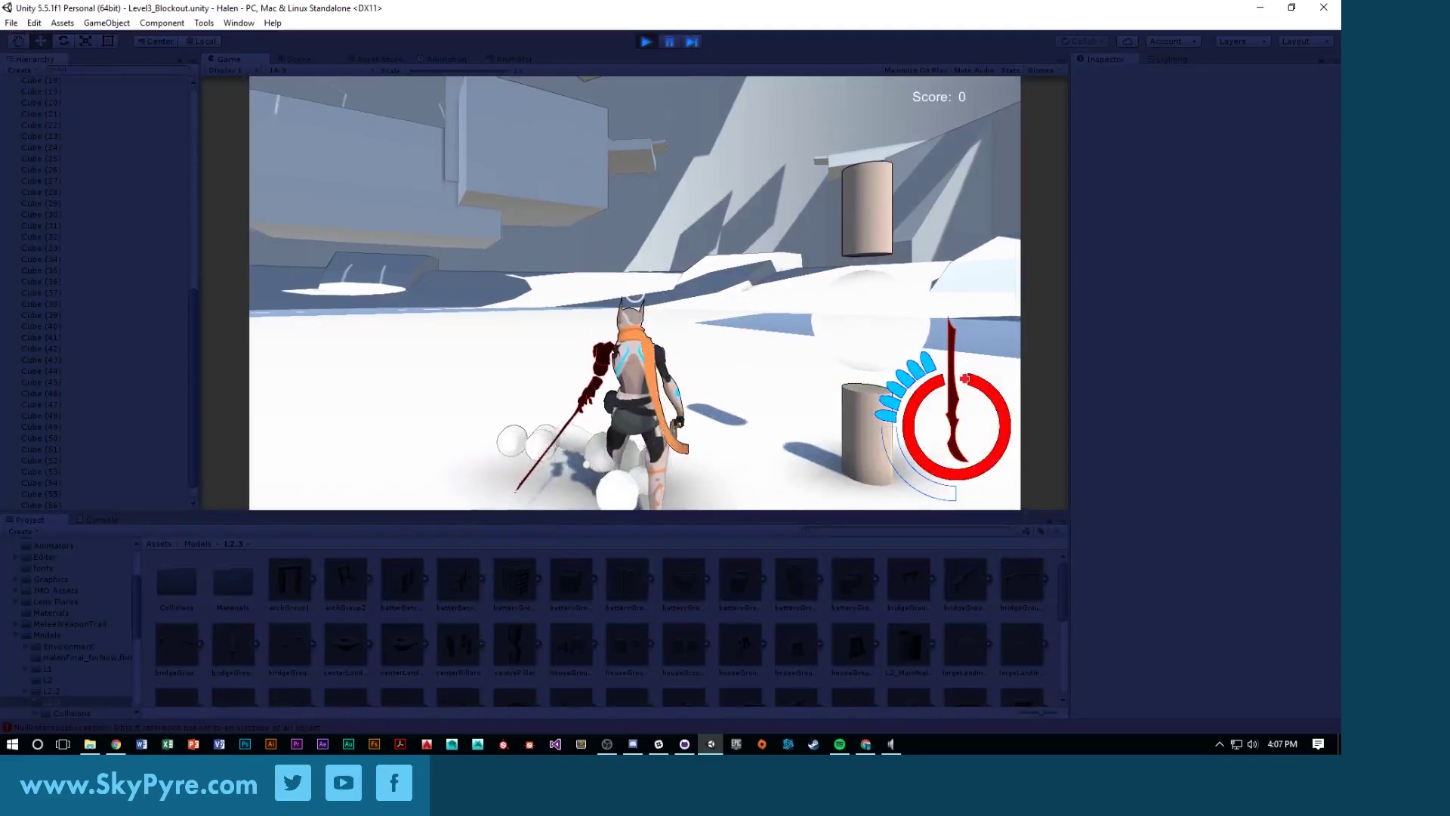
{"action": "key", "text": "w"}
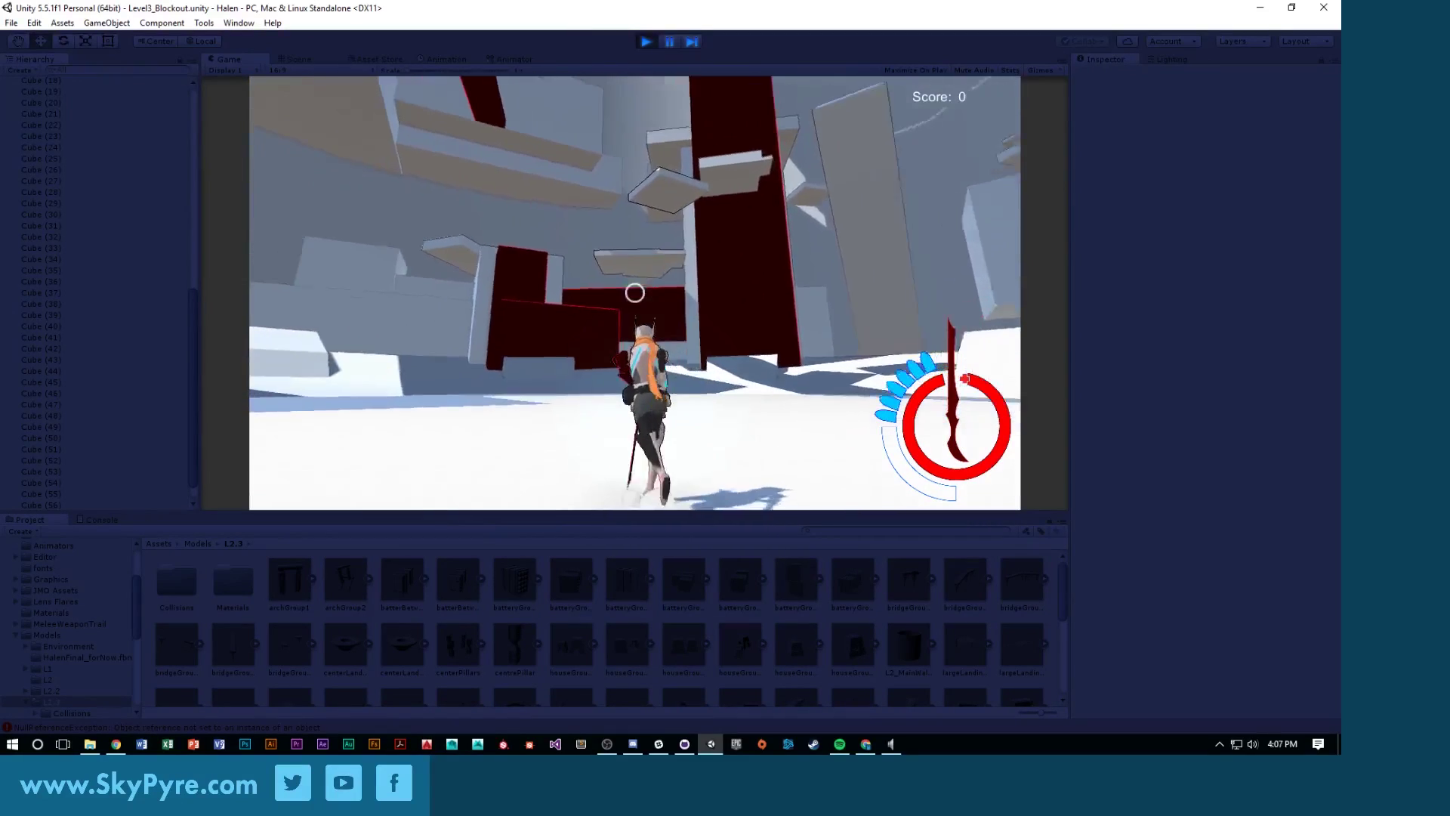
{"action": "key", "text": "shift"}
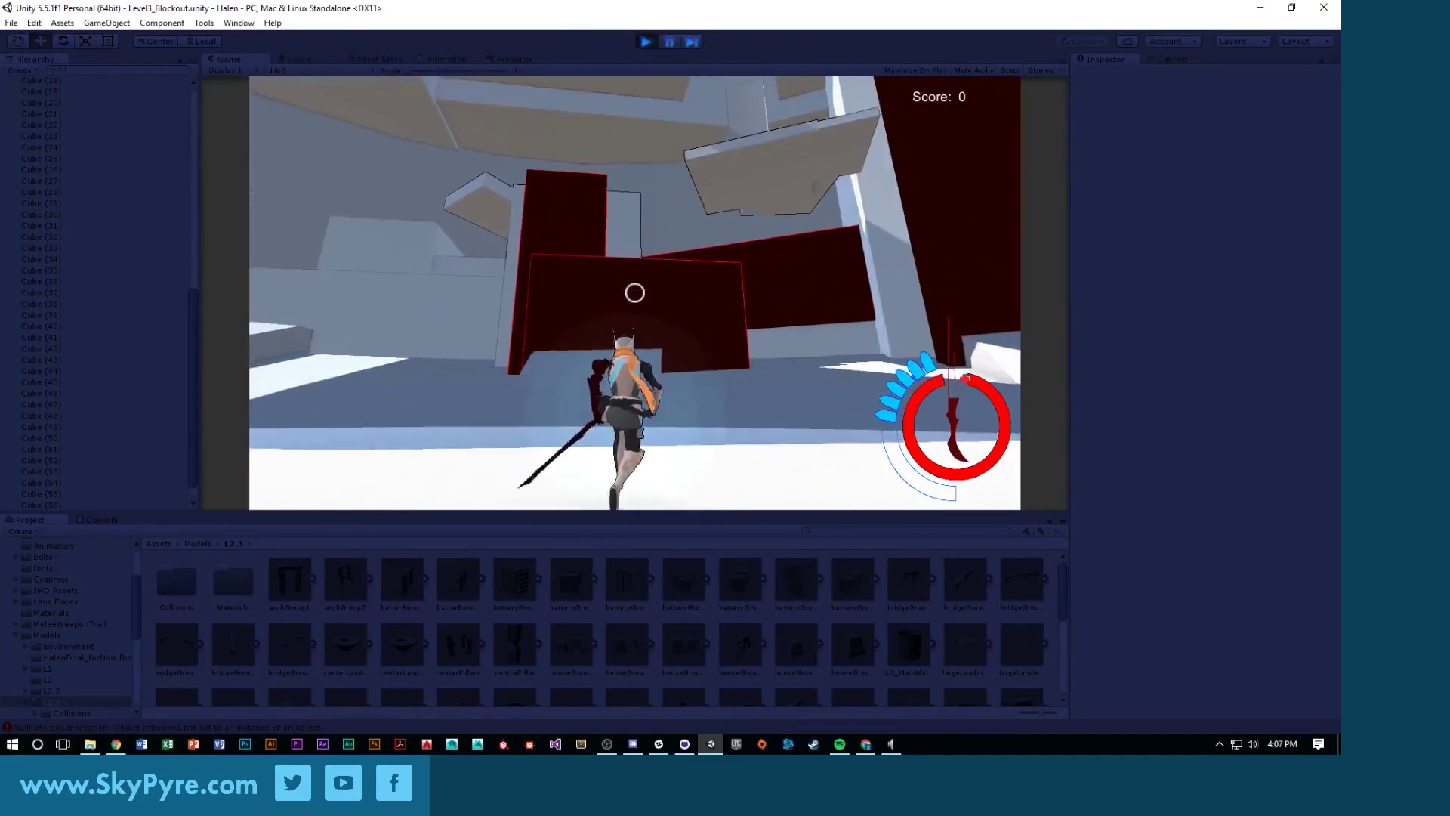
{"action": "key", "text": "space"}
{"action": "key", "text": "space"}
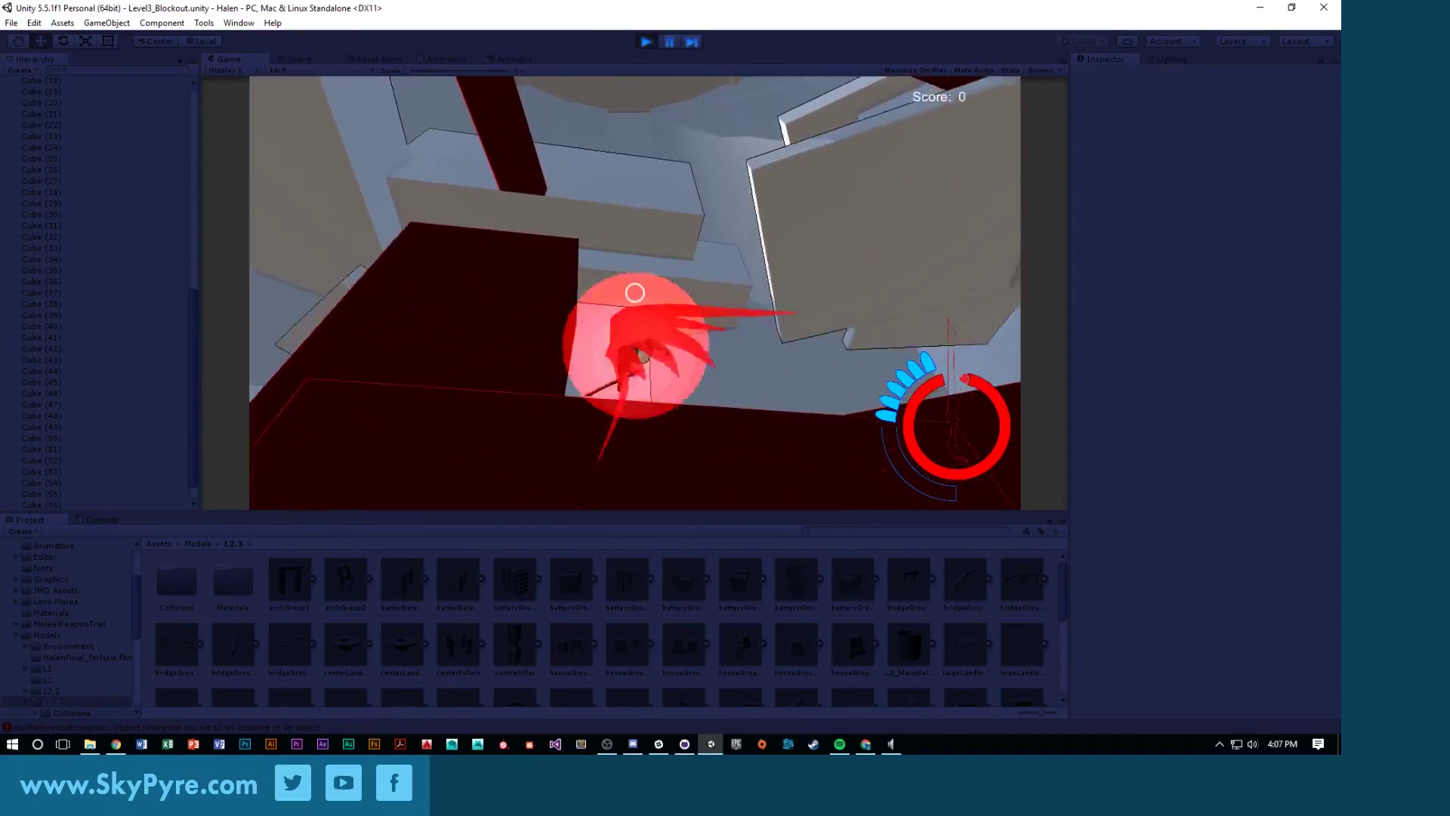
{"action": "key", "text": "space"}
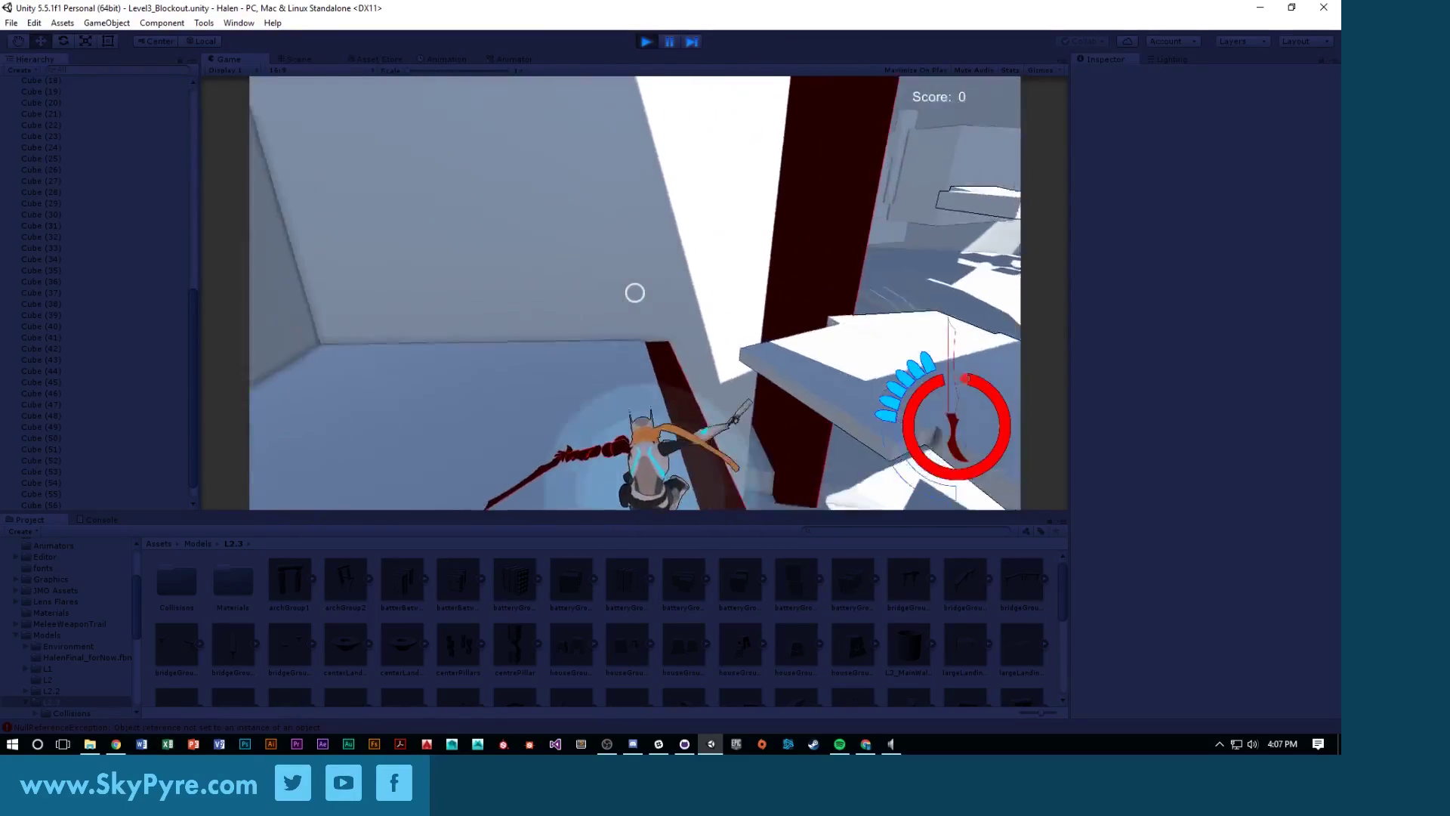
Play-test the jumps across the upper blocks and run over the snowy platform toward the pillar with the sphere
{"action": "key", "text": "space"}
{"action": "key", "text": "w"}
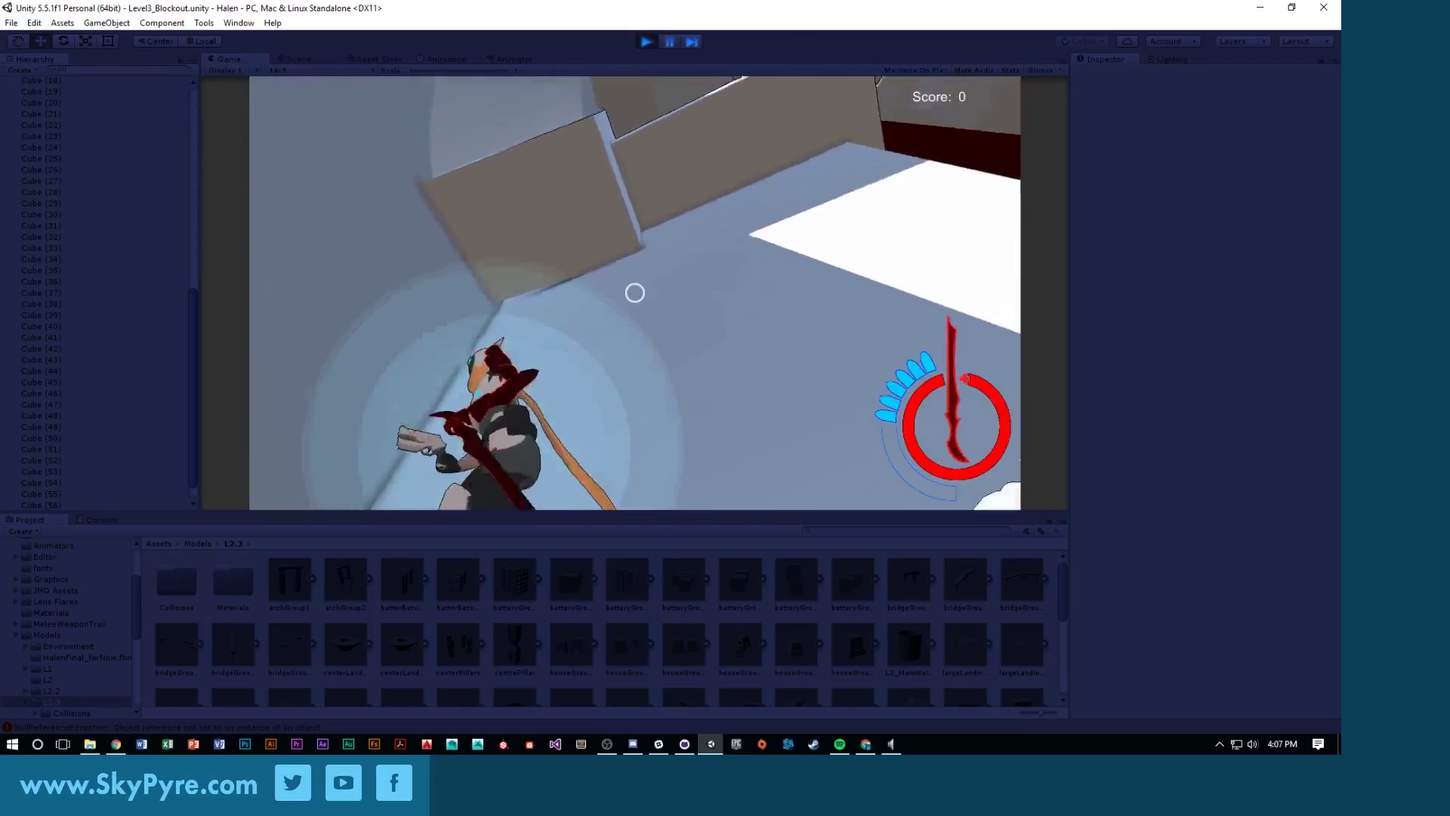
{"action": "key", "text": "w"}
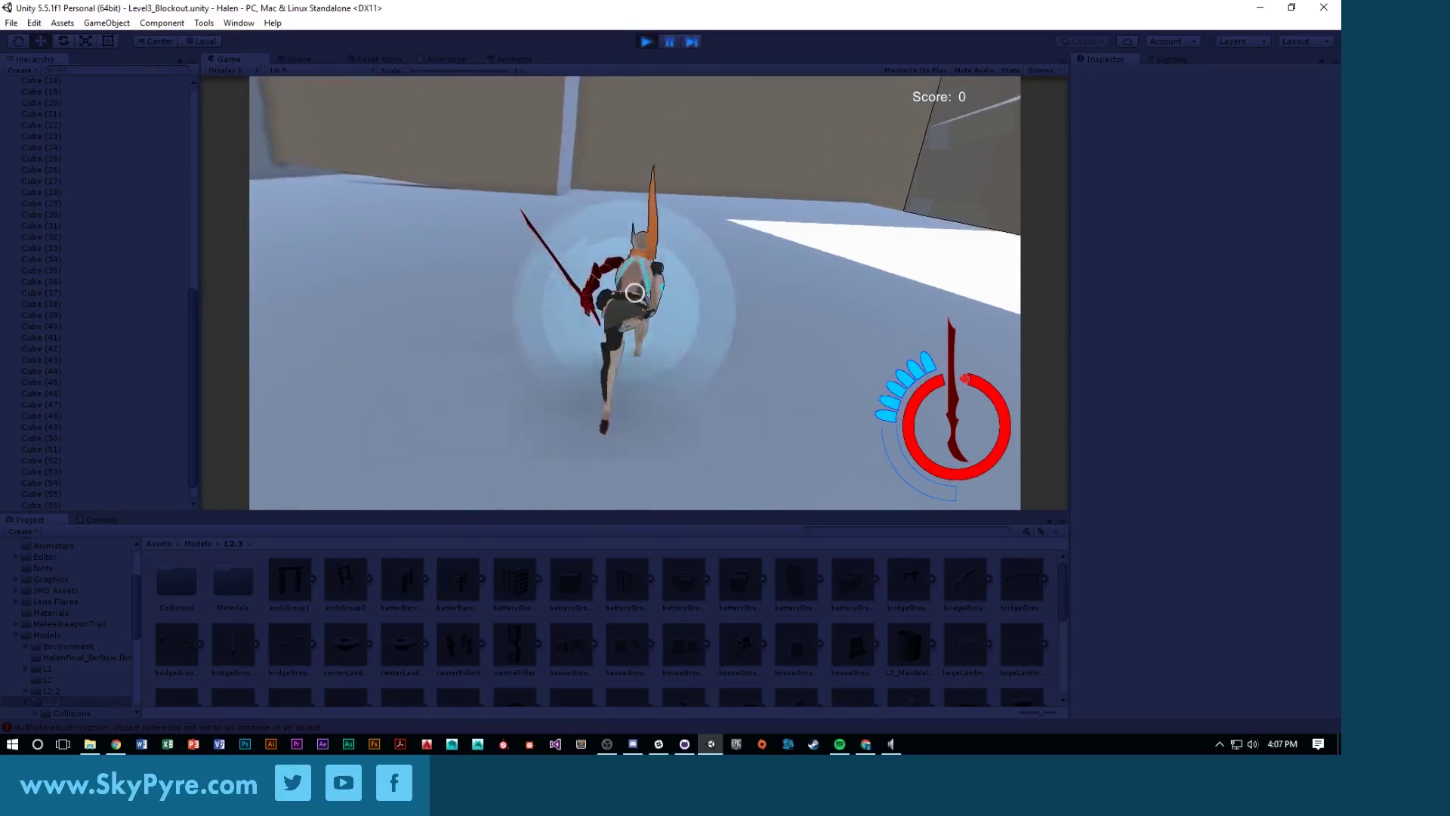
{"action": "key", "text": "space"}
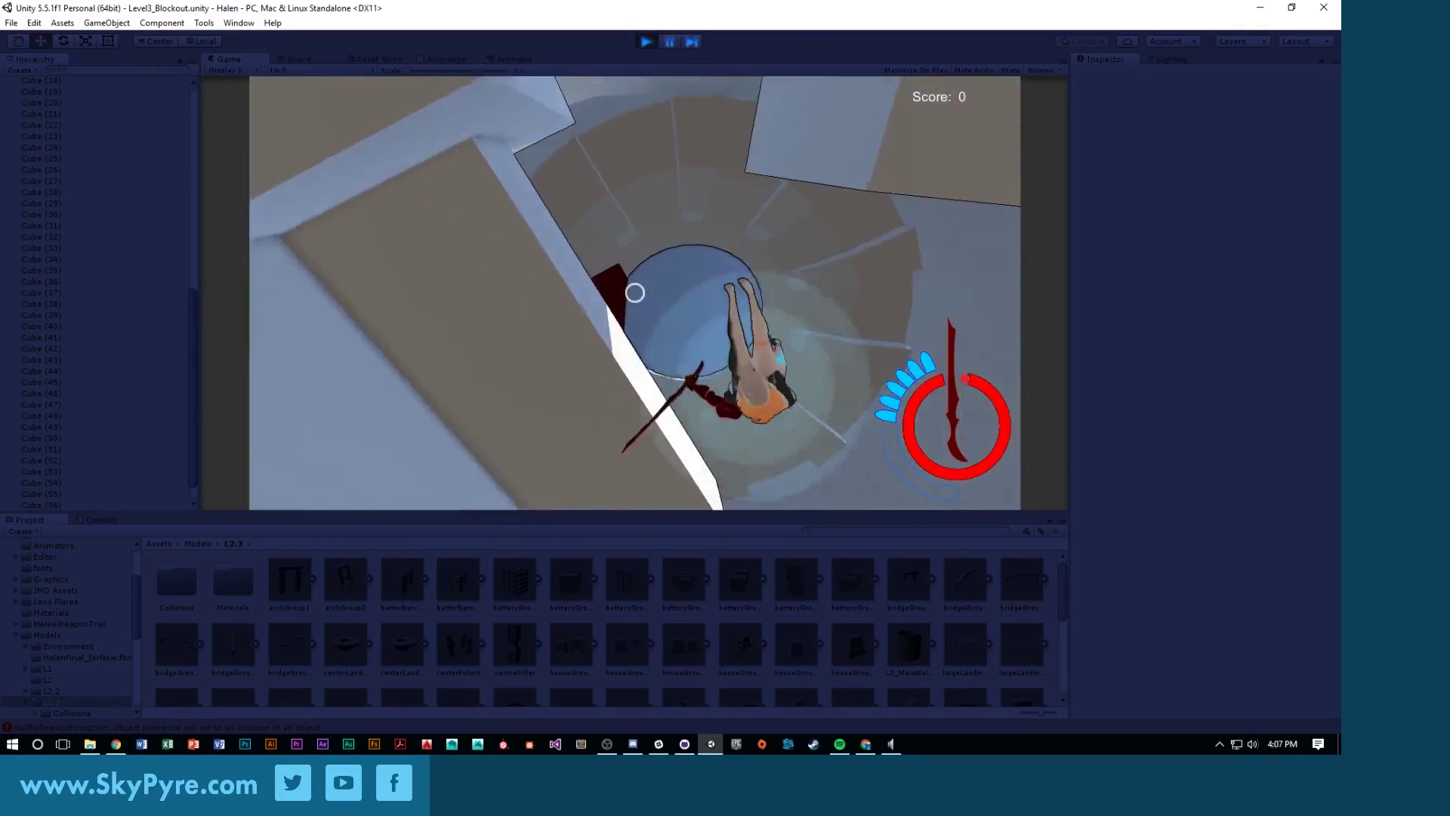
{"action": "key", "text": "w"}
Play-test the climb past the sphere pillar, up the wall blocks and onto the raised white step
{"action": "key", "text": "w"}
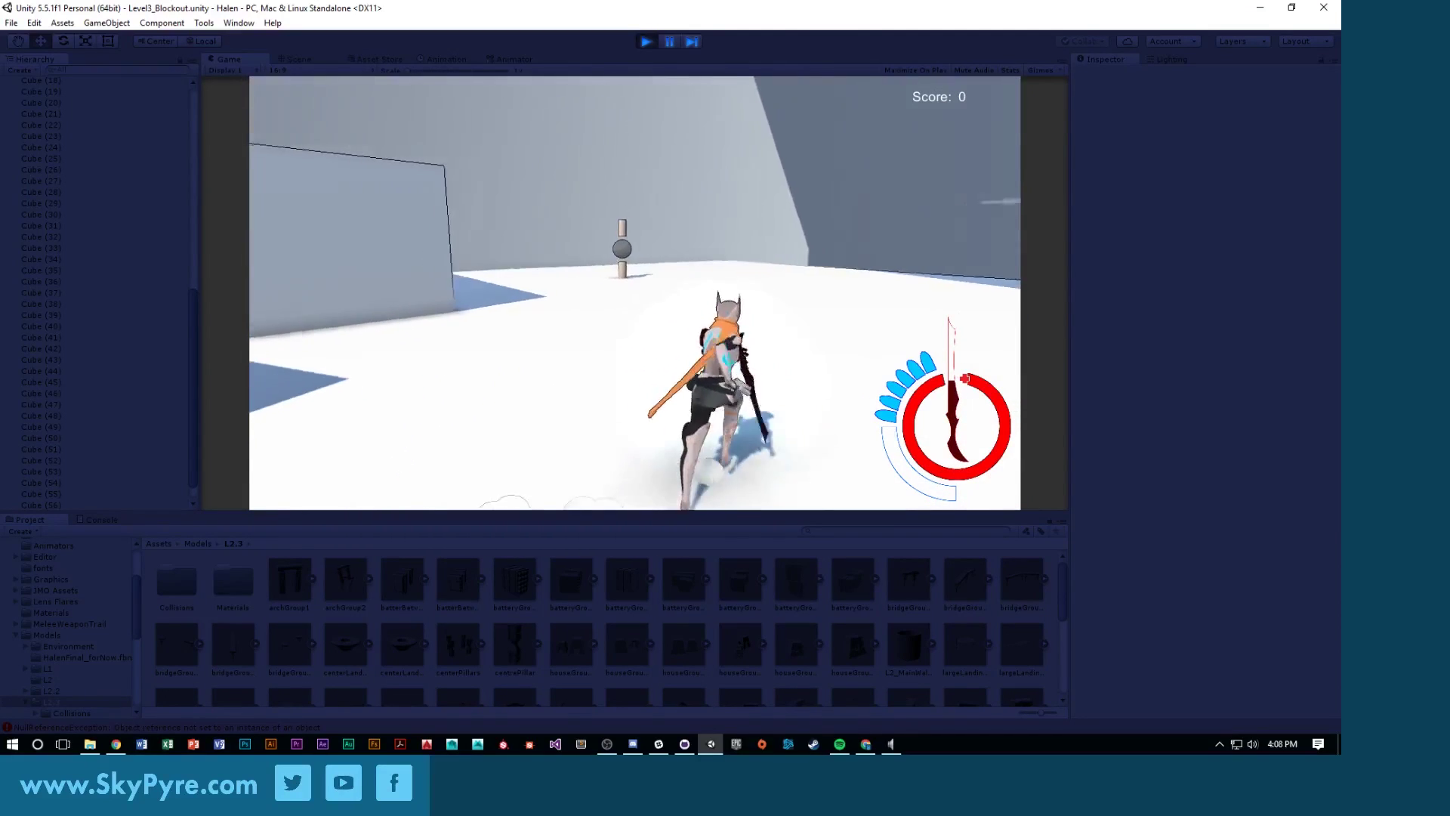
{"action": "key", "text": "w"}
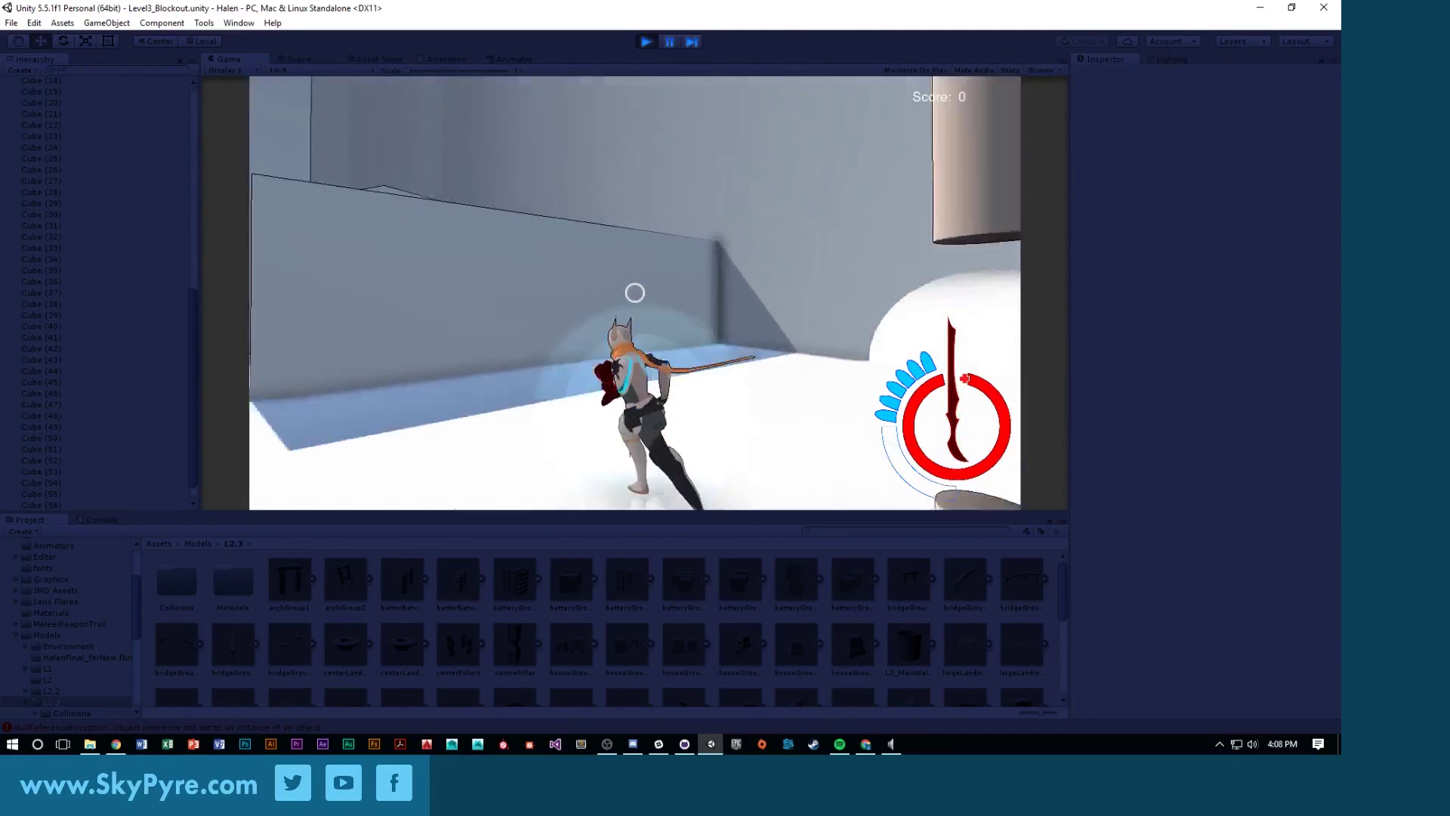
{"action": "key", "text": "space"}
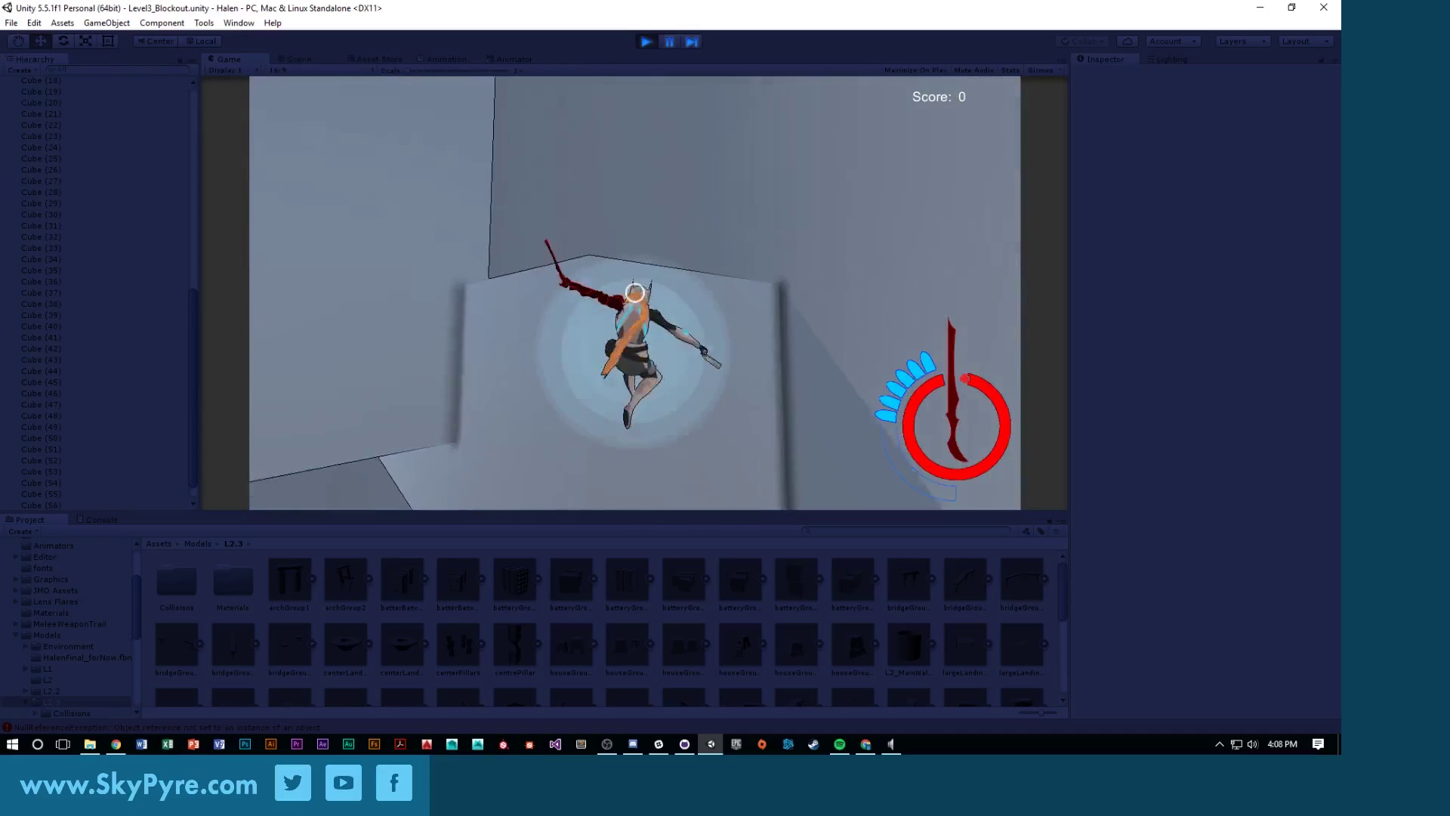
{"action": "key", "text": "shift"}
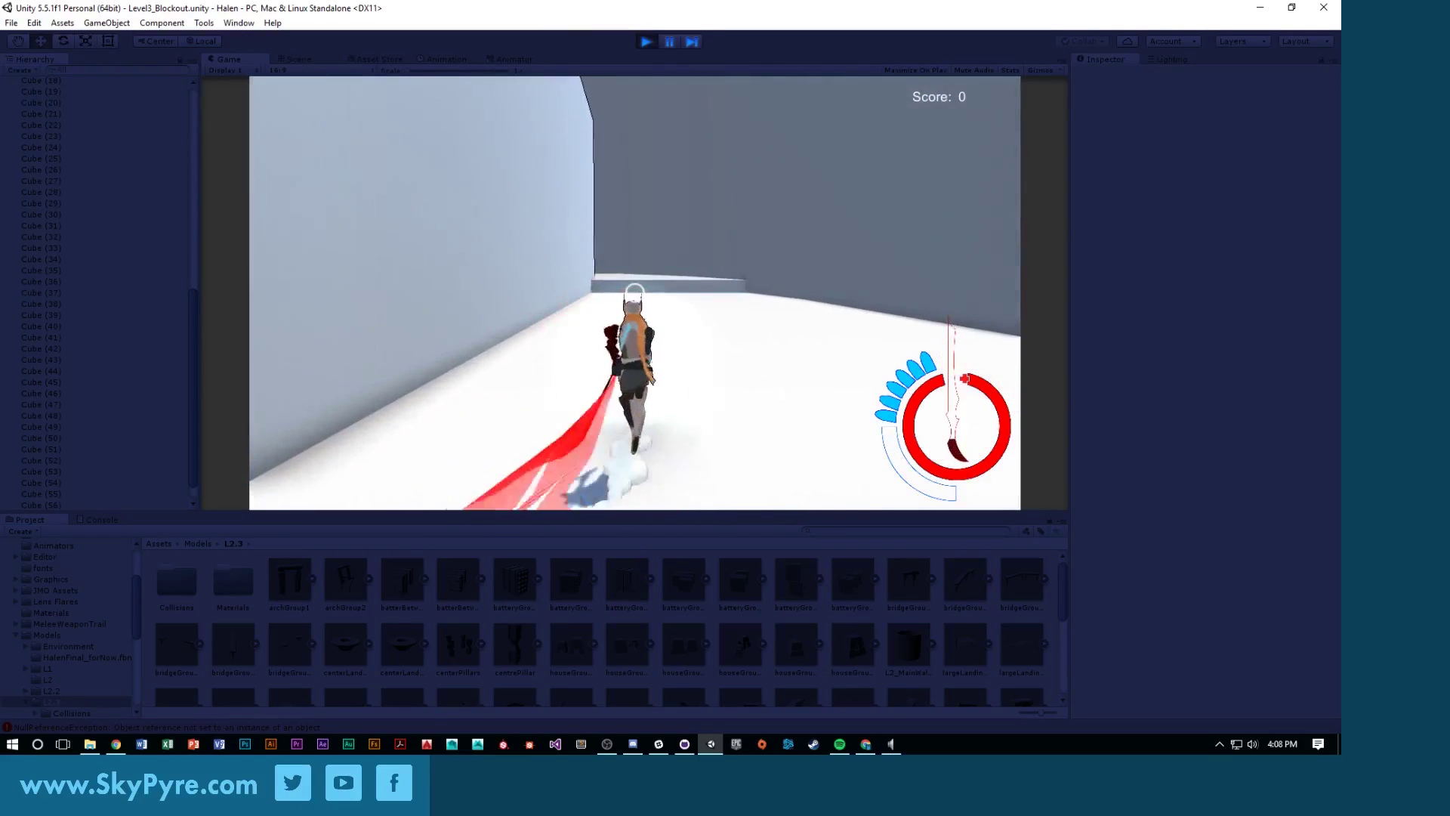
{"action": "key", "text": "space"}
{"action": "key", "text": "space"}
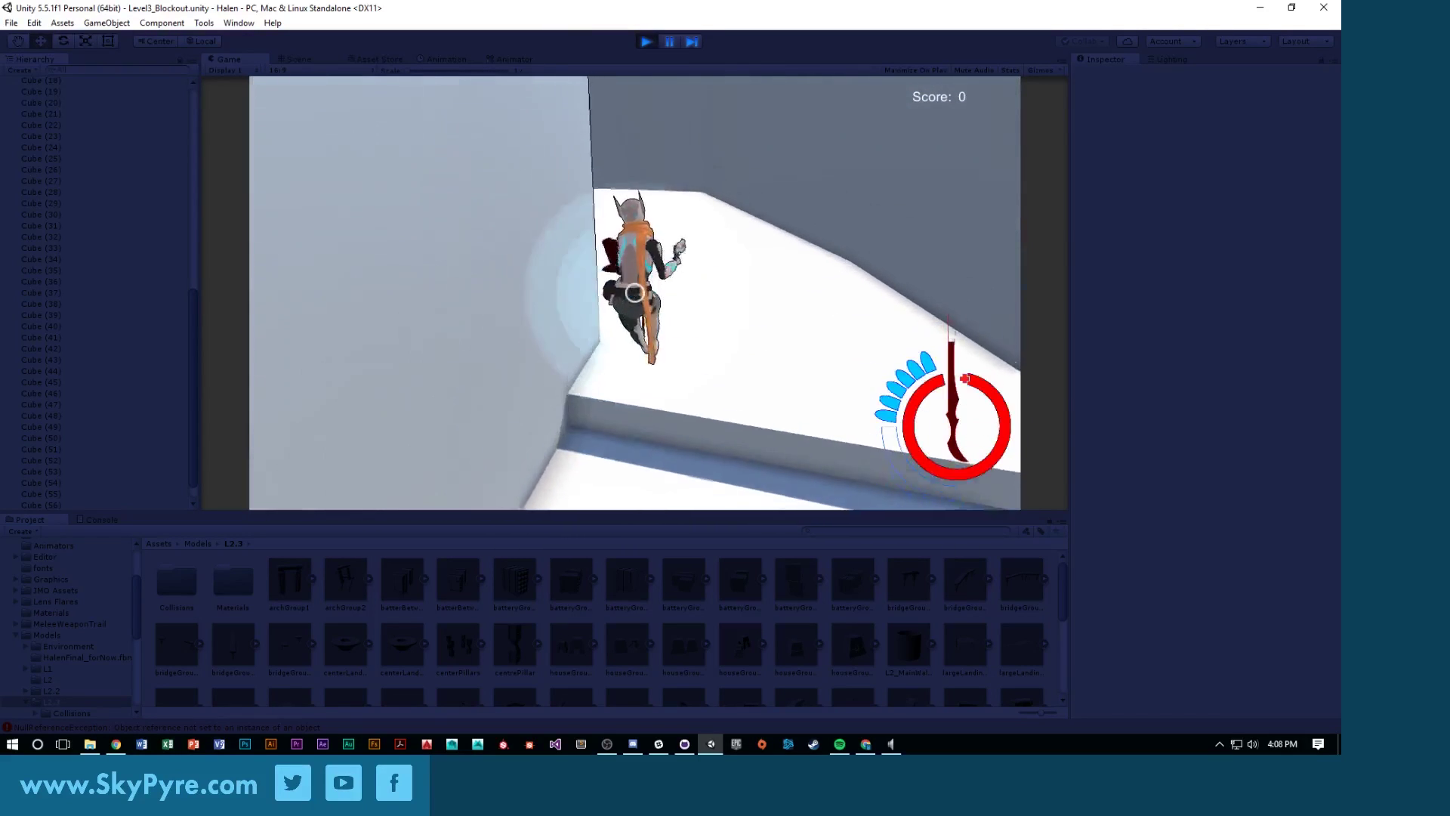
{"action": "key", "text": "w"}
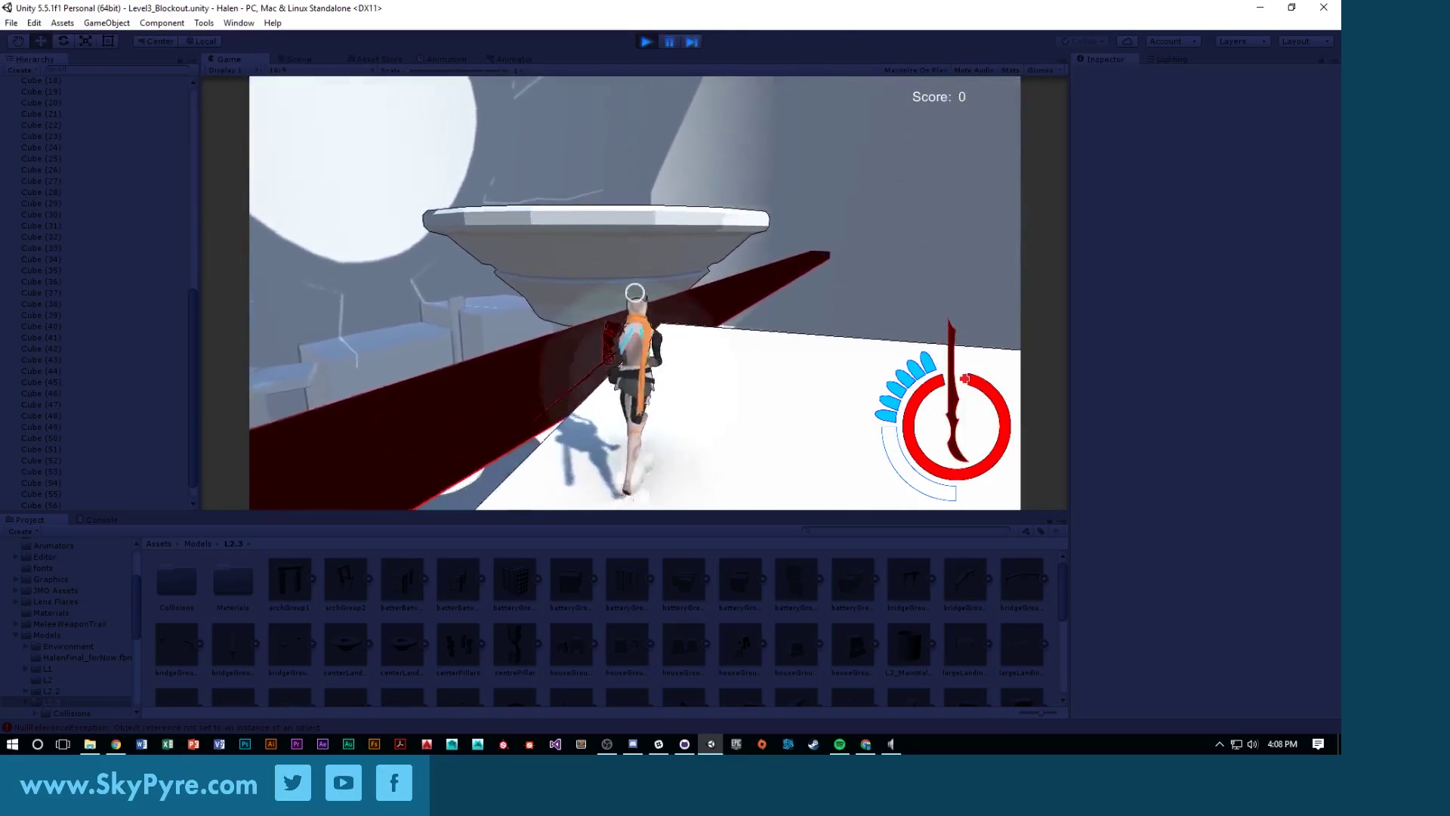
Play-test the route from the white ledge along the high red beam, over the central bowl platform and onto the beam's far side
{"action": "key", "text": "space"}
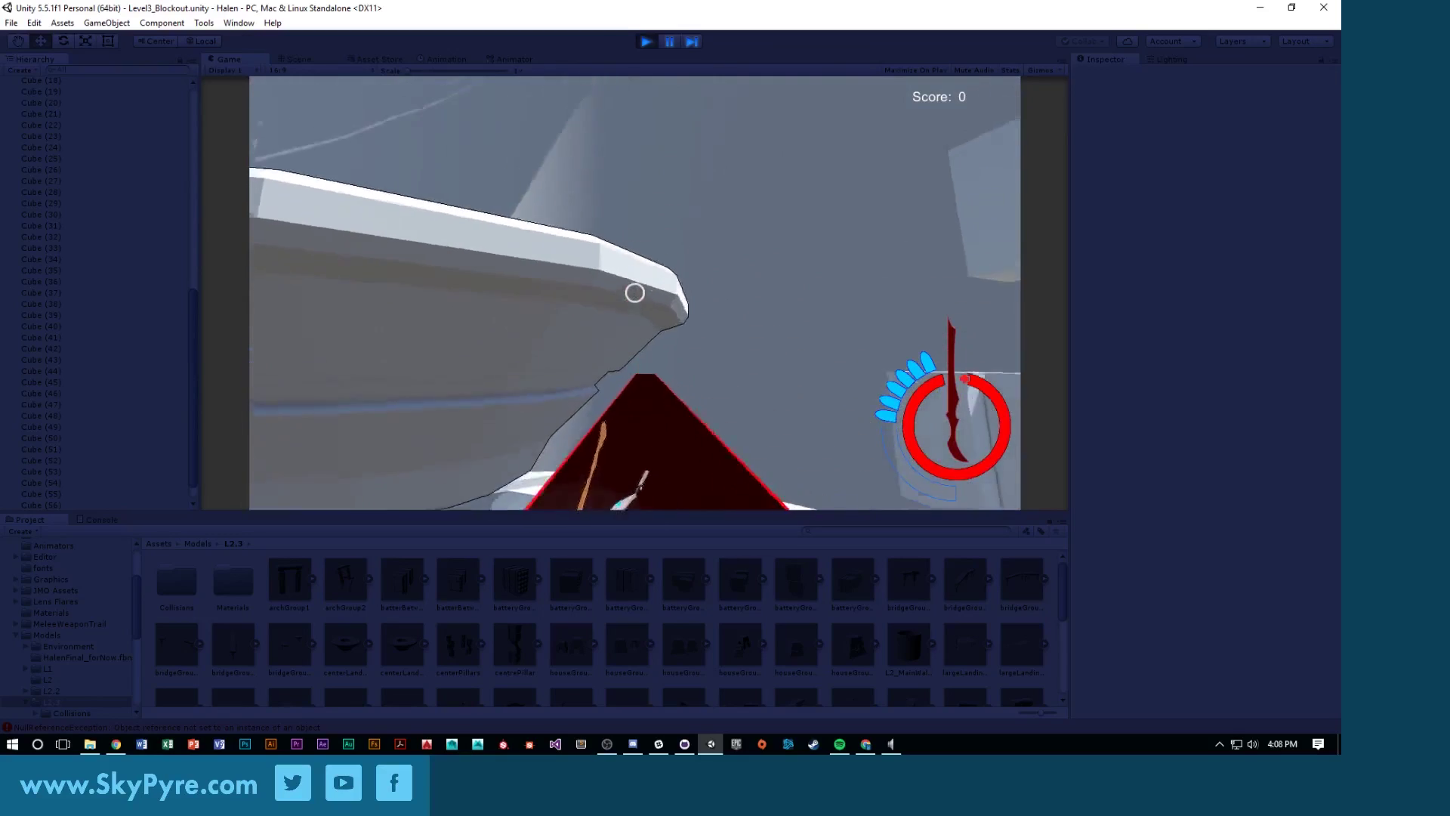
{"action": "key", "text": "space"}
{"action": "key", "text": "space"}
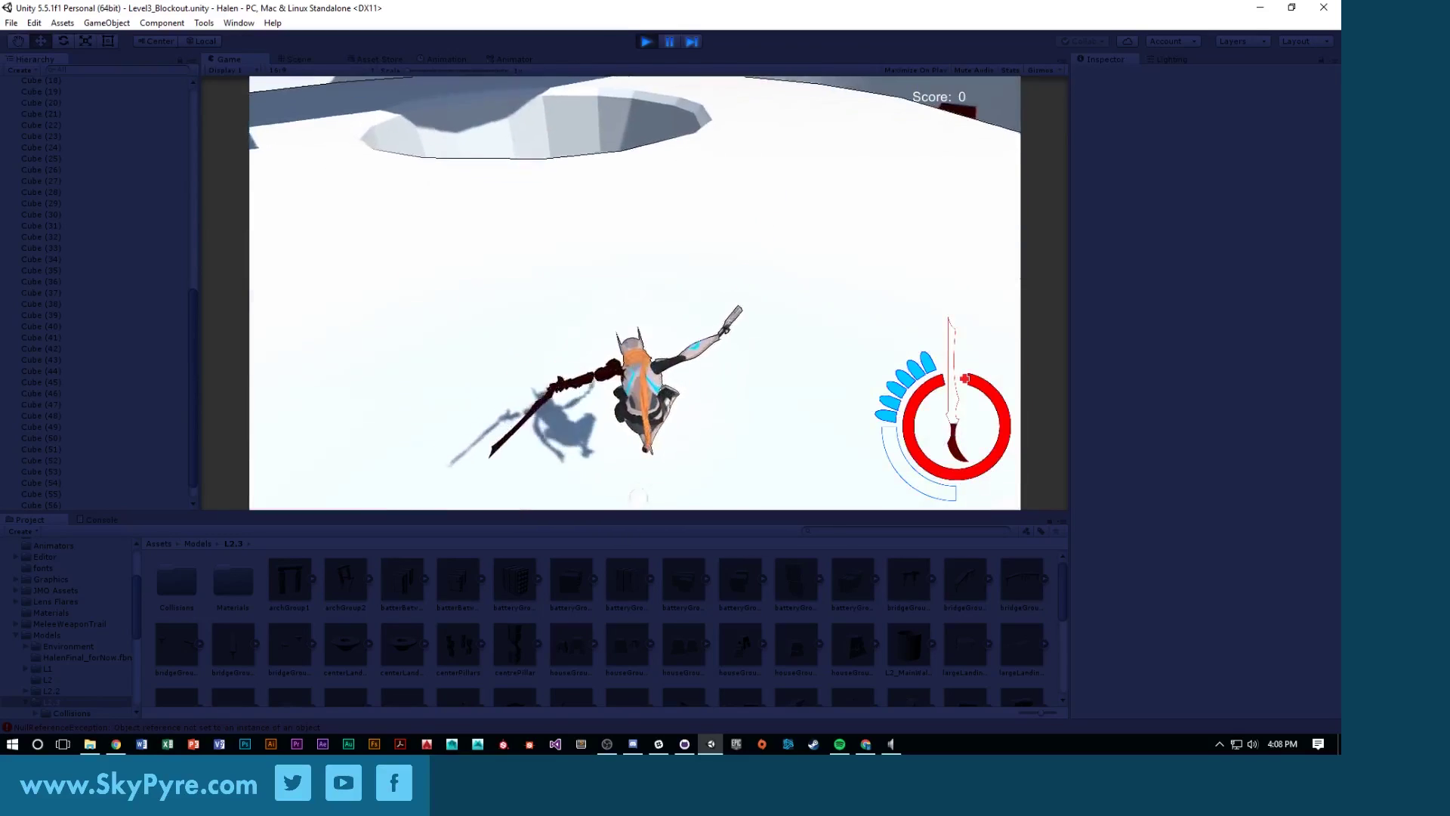
{"action": "key", "text": "w"}
Play-test dashing and jumping off the red beam to the platforms below and back up toward the beam
{"action": "key", "text": "space"}
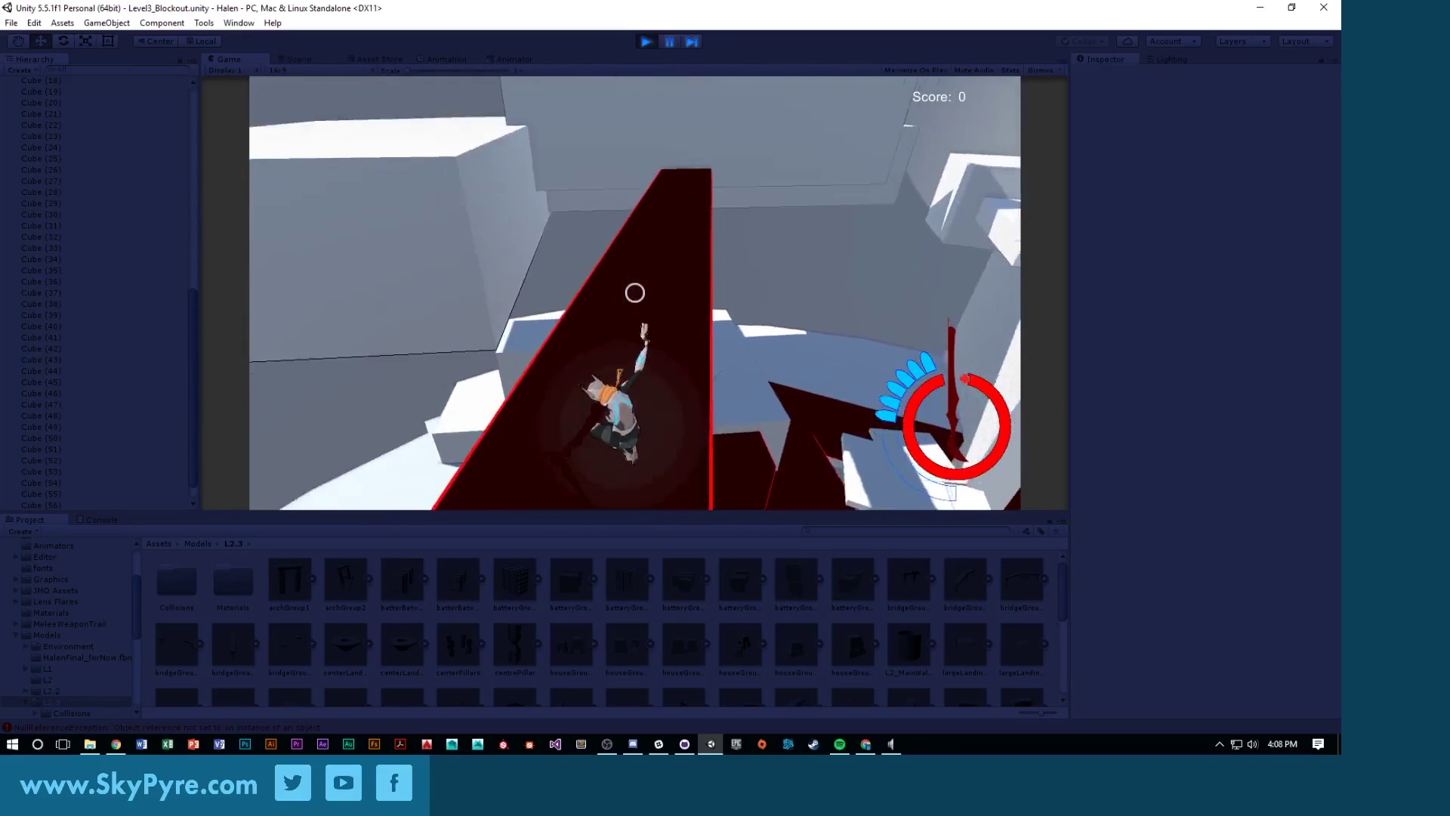
{"action": "key", "text": "shift"}
{"action": "key", "text": "space"}
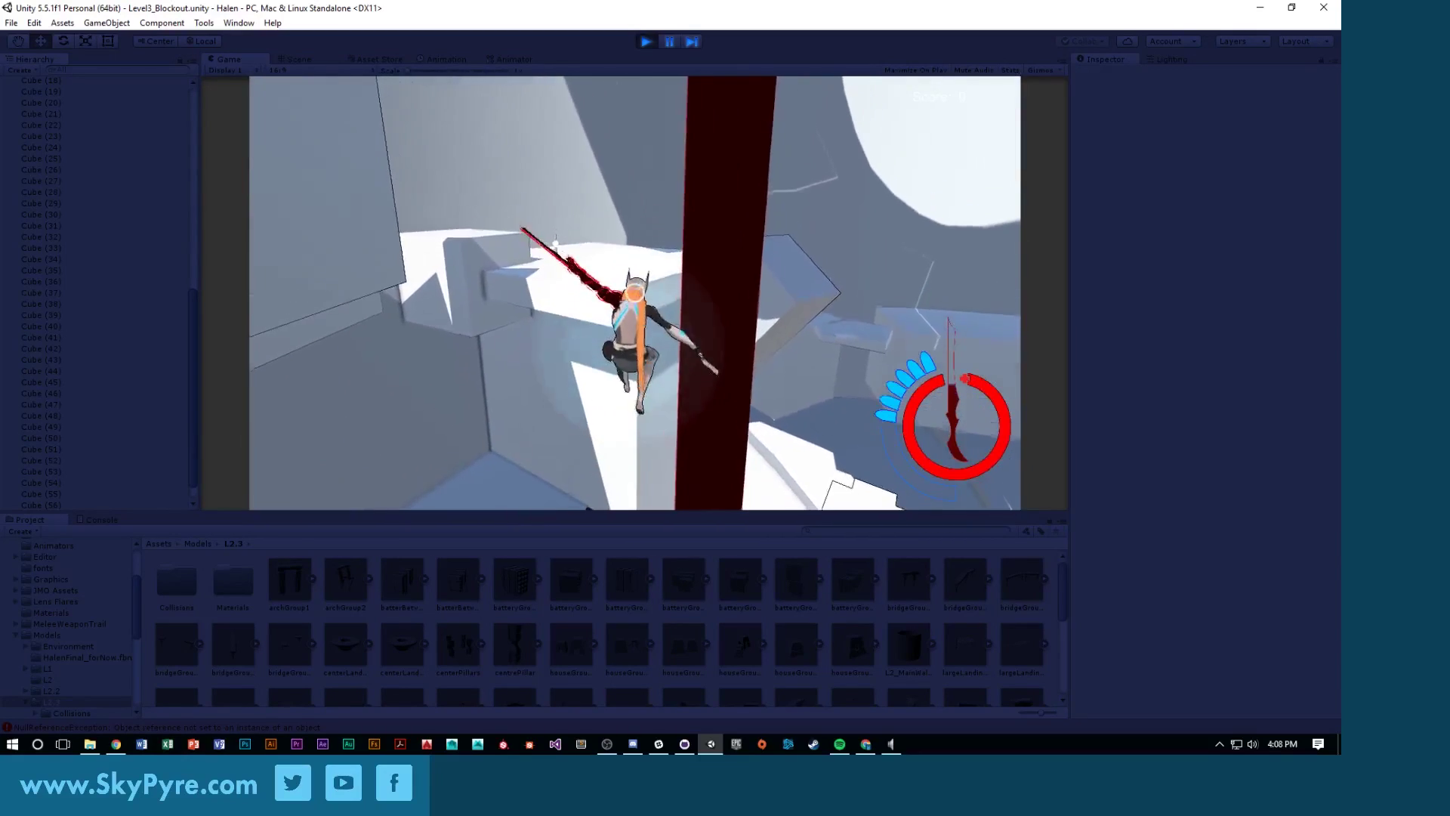
{"action": "key", "text": "shift"}
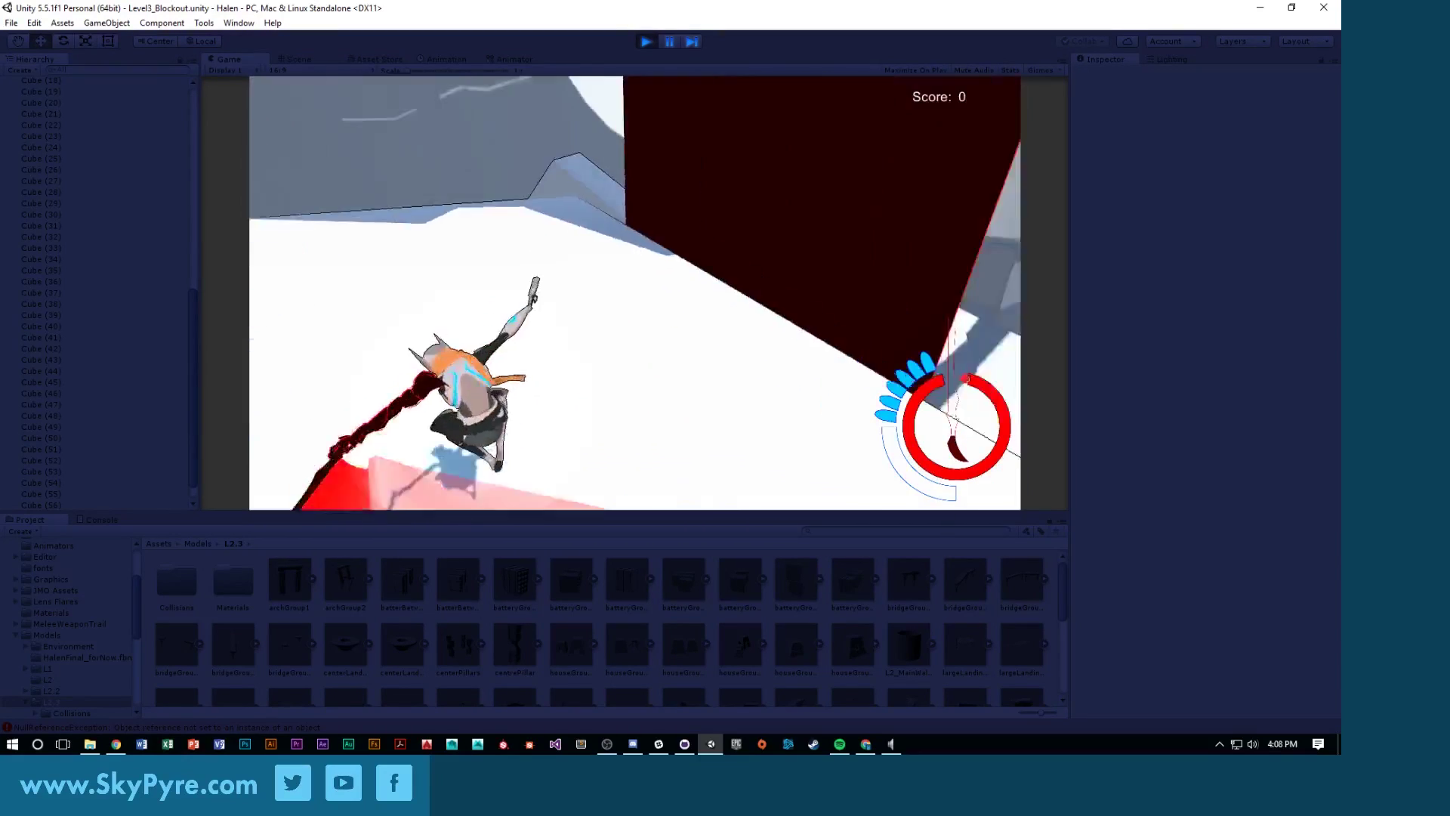
{"action": "key", "text": "w"}
{"action": "key", "text": "space"}
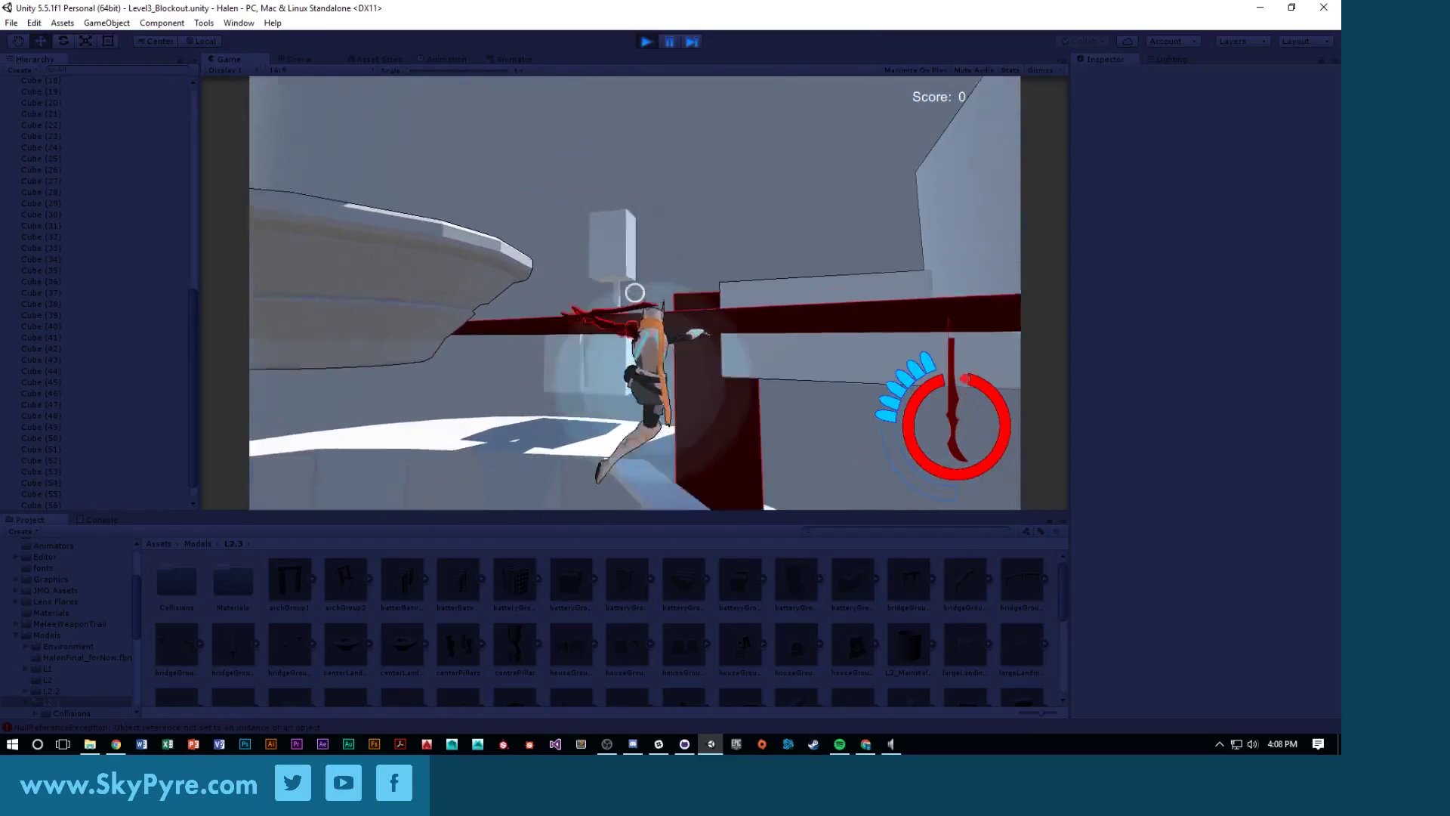
{"action": "key", "text": "shift"}
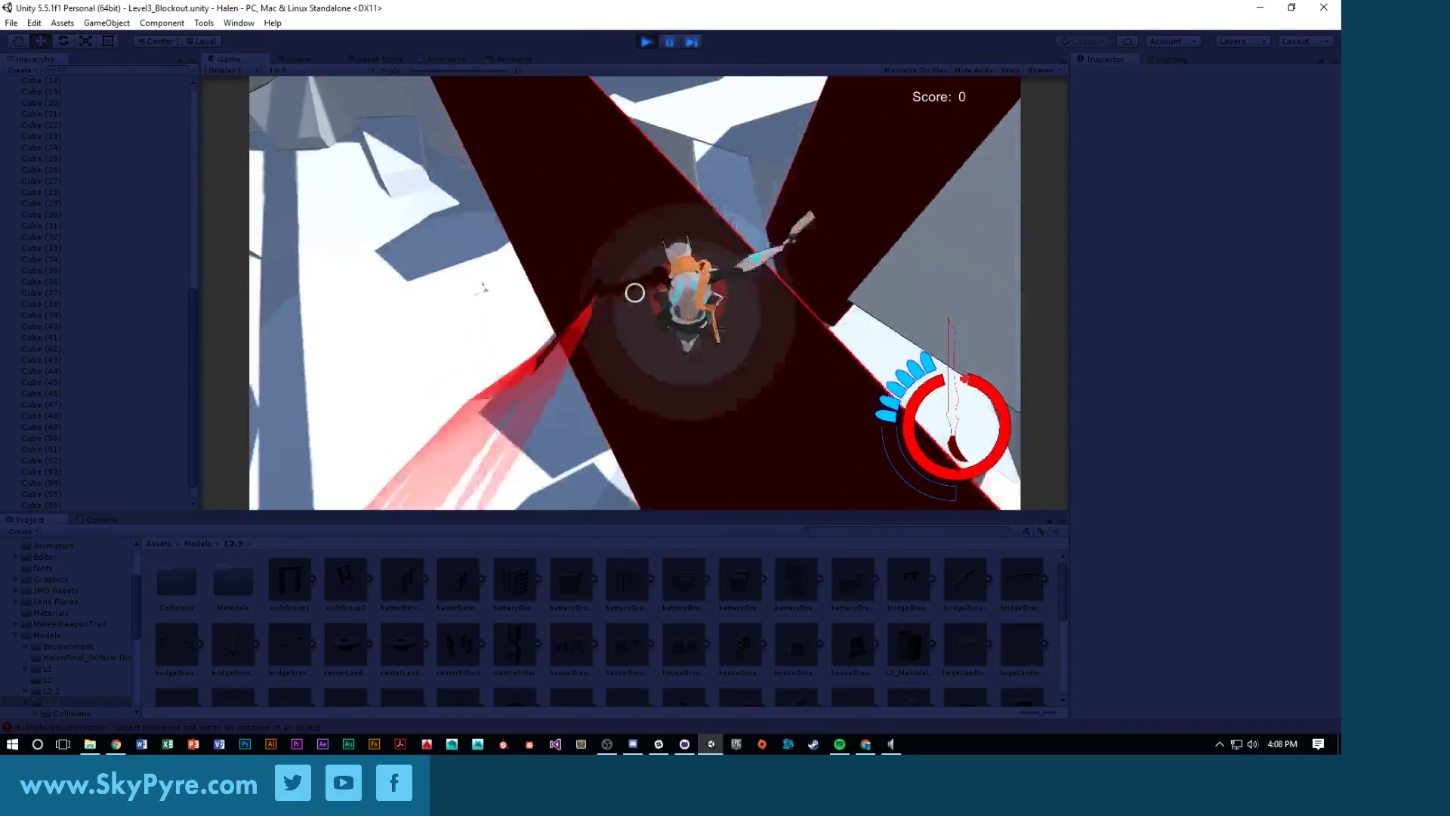
Play-test the jump back onto the central bowl platform, then pause the game and end play mode
{"action": "key", "text": "space"}
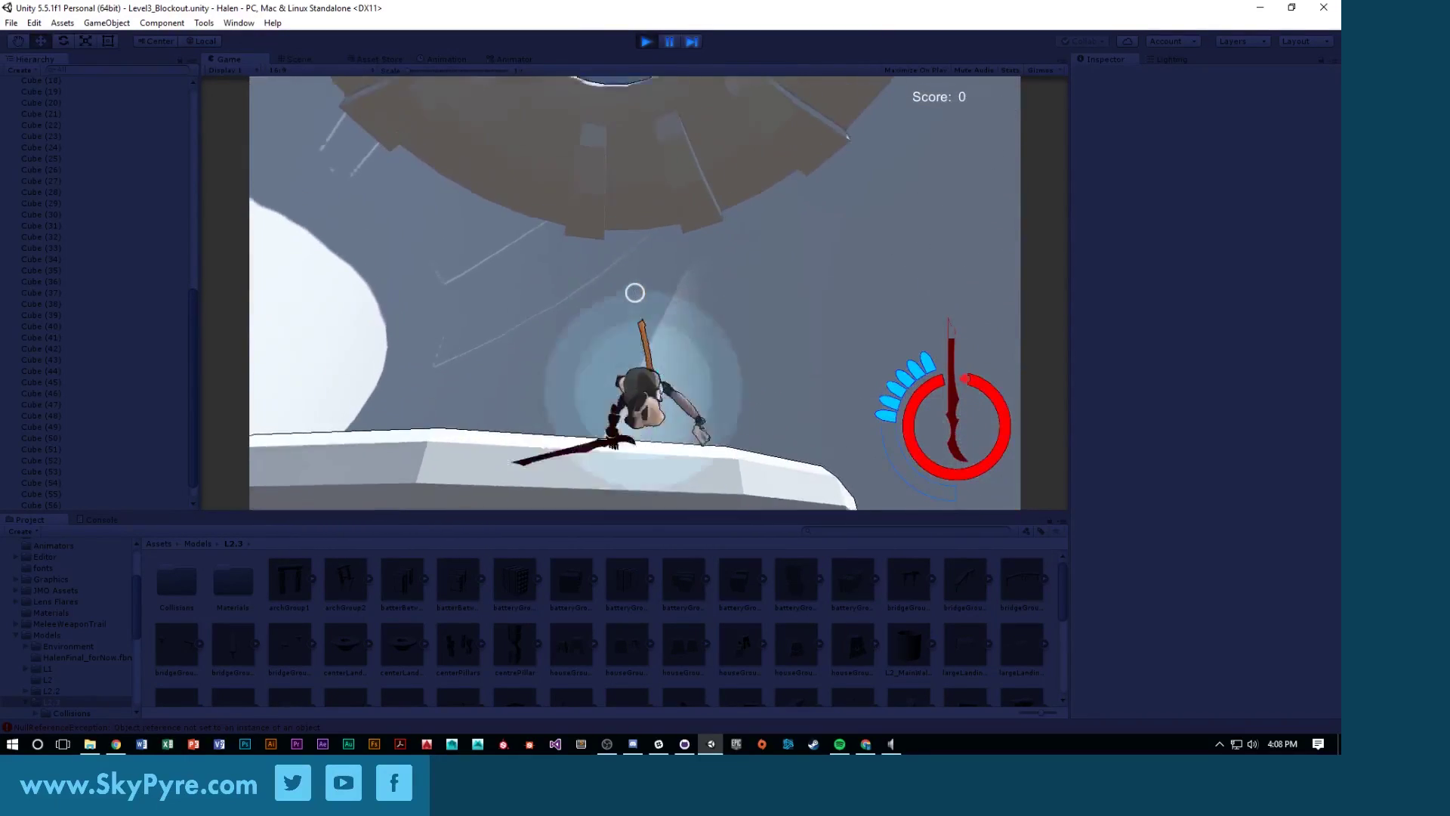
{"action": "key", "text": "shift"}
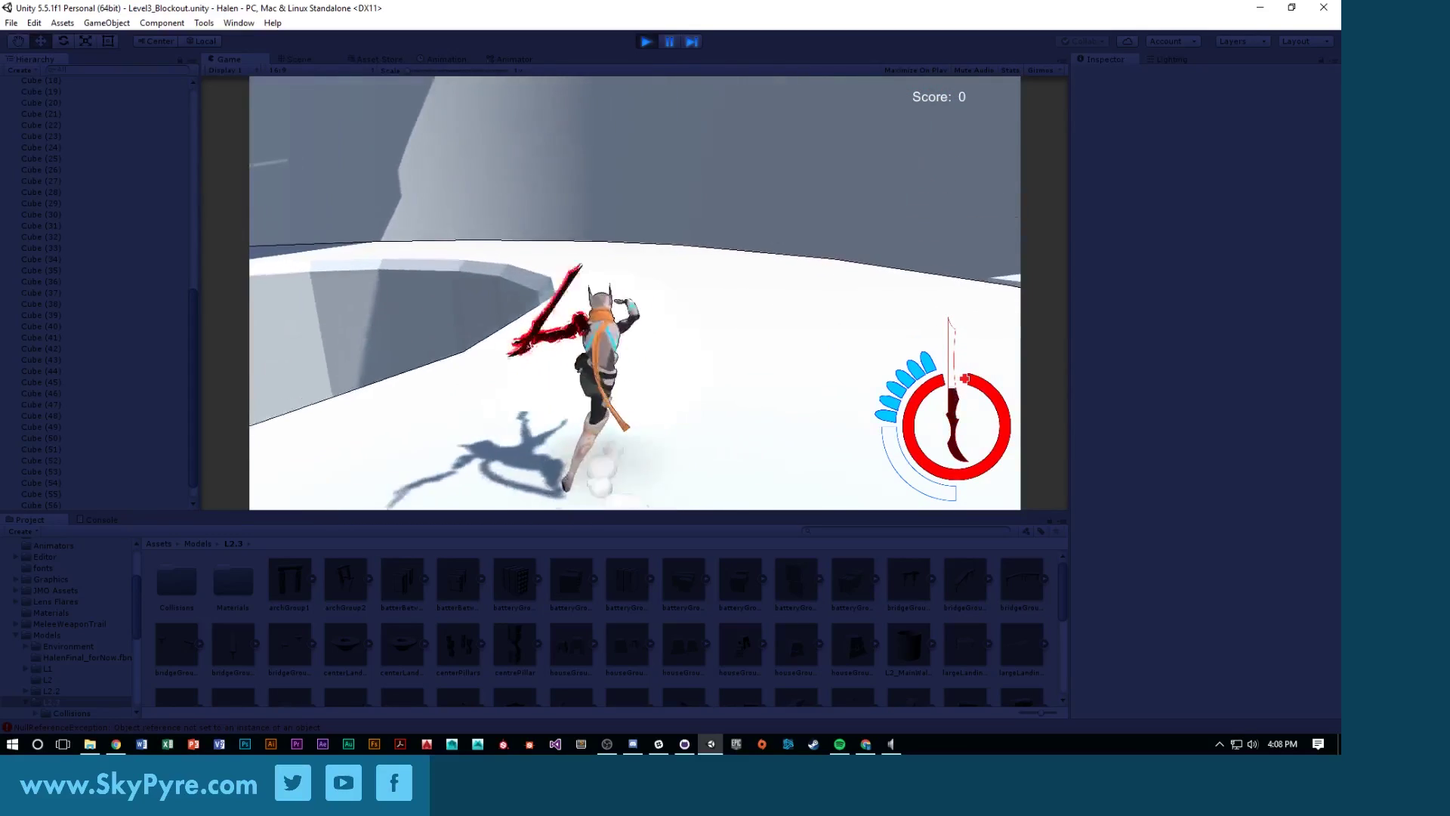
{"action": "key", "text": "space"}
{"action": "key", "text": "Escape"}
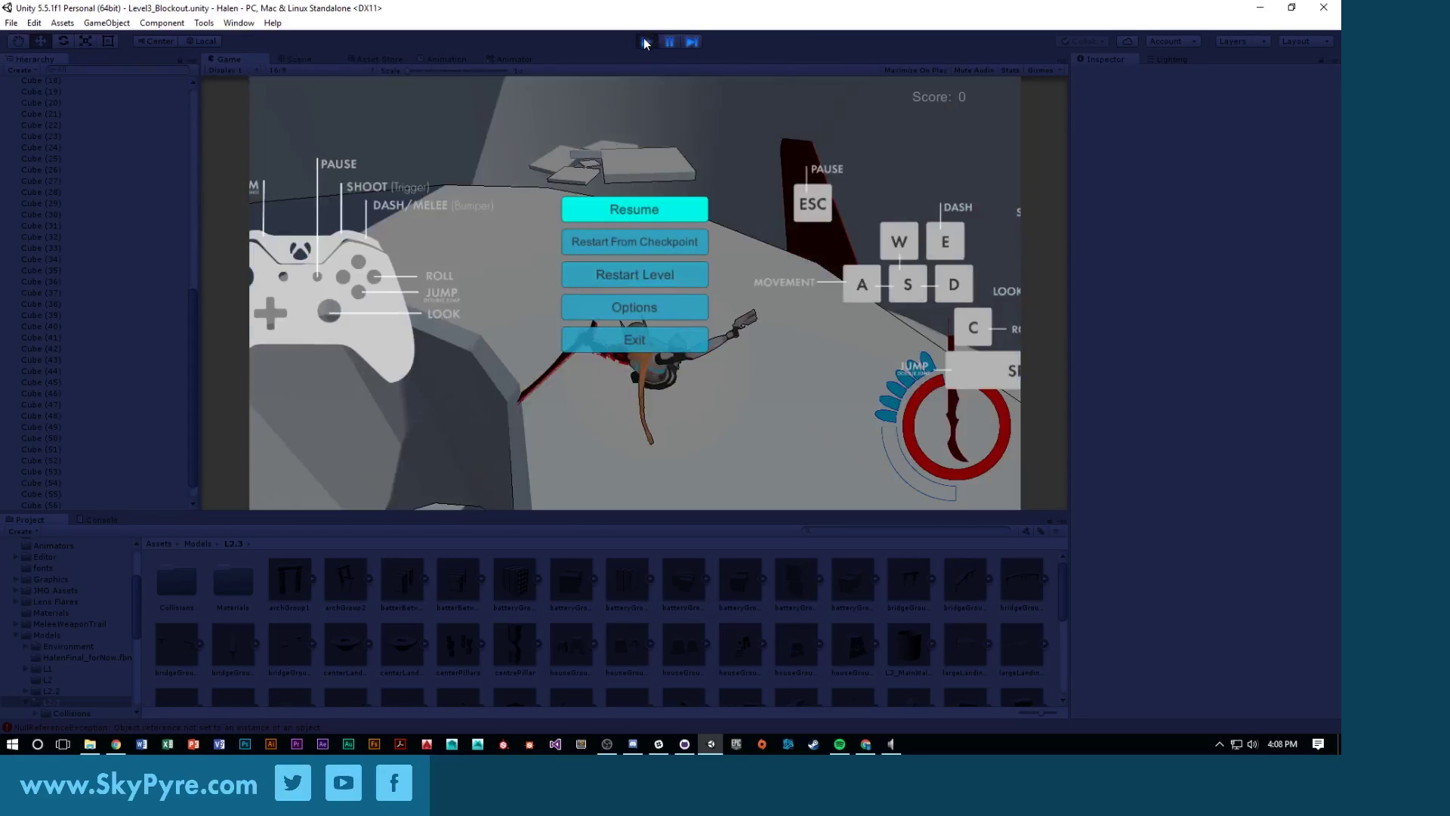
{"action": "left_click", "coordinate": [646, 42]}
Open the scene's Lighting settings
{"action": "mouse_move", "coordinate": [541, 285]}
{"action": "right_mouse_down"}
{"action": "mouse_move", "coordinate": [597, 290]}
{"action": "mouse_move", "coordinate": [497, 299]}
{"action": "mouse_move", "coordinate": [459, 327]}
{"action": "mouse_move", "coordinate": [489, 313]}
{"action": "mouse_move", "coordinate": [559, 329]}
{"action": "mouse_move", "coordinate": [542, 307]}
{"action": "right_mouse_up"}
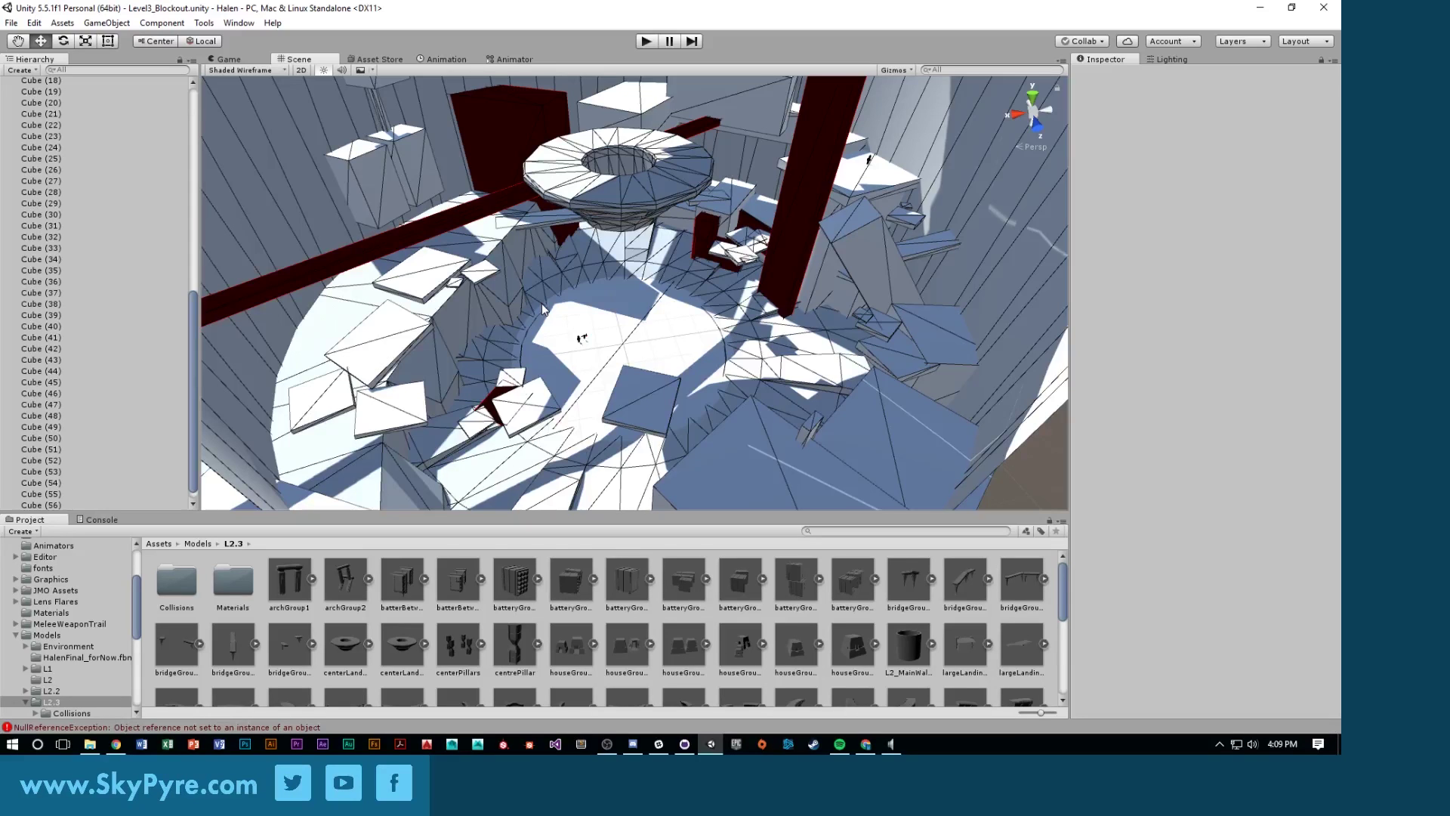
{"action": "mouse_move", "coordinate": [718, 274]}
{"action": "right_mouse_down"}
{"action": "mouse_move", "coordinate": [819, 201]}
{"action": "mouse_move", "coordinate": [871, 204]}
{"action": "mouse_move", "coordinate": [770, 201]}
{"action": "mouse_move", "coordinate": [709, 132]}
{"action": "mouse_move", "coordinate": [691, 275]}
{"action": "right_mouse_up"}
{"action": "key", "text": "w"}
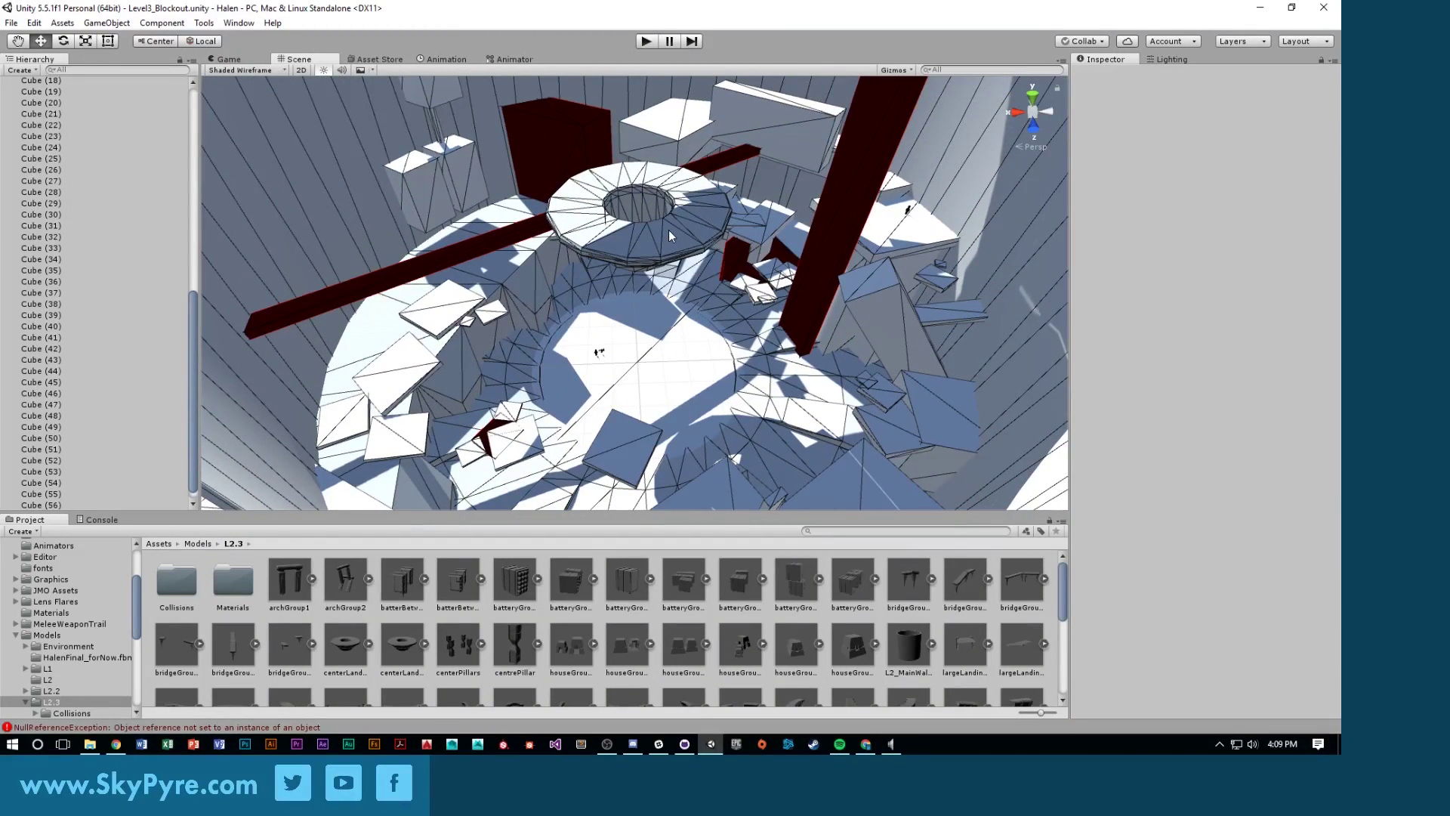
{"action": "right_click_drag", "start_coordinate": [586, 281], "coordinate": [520, 243]}
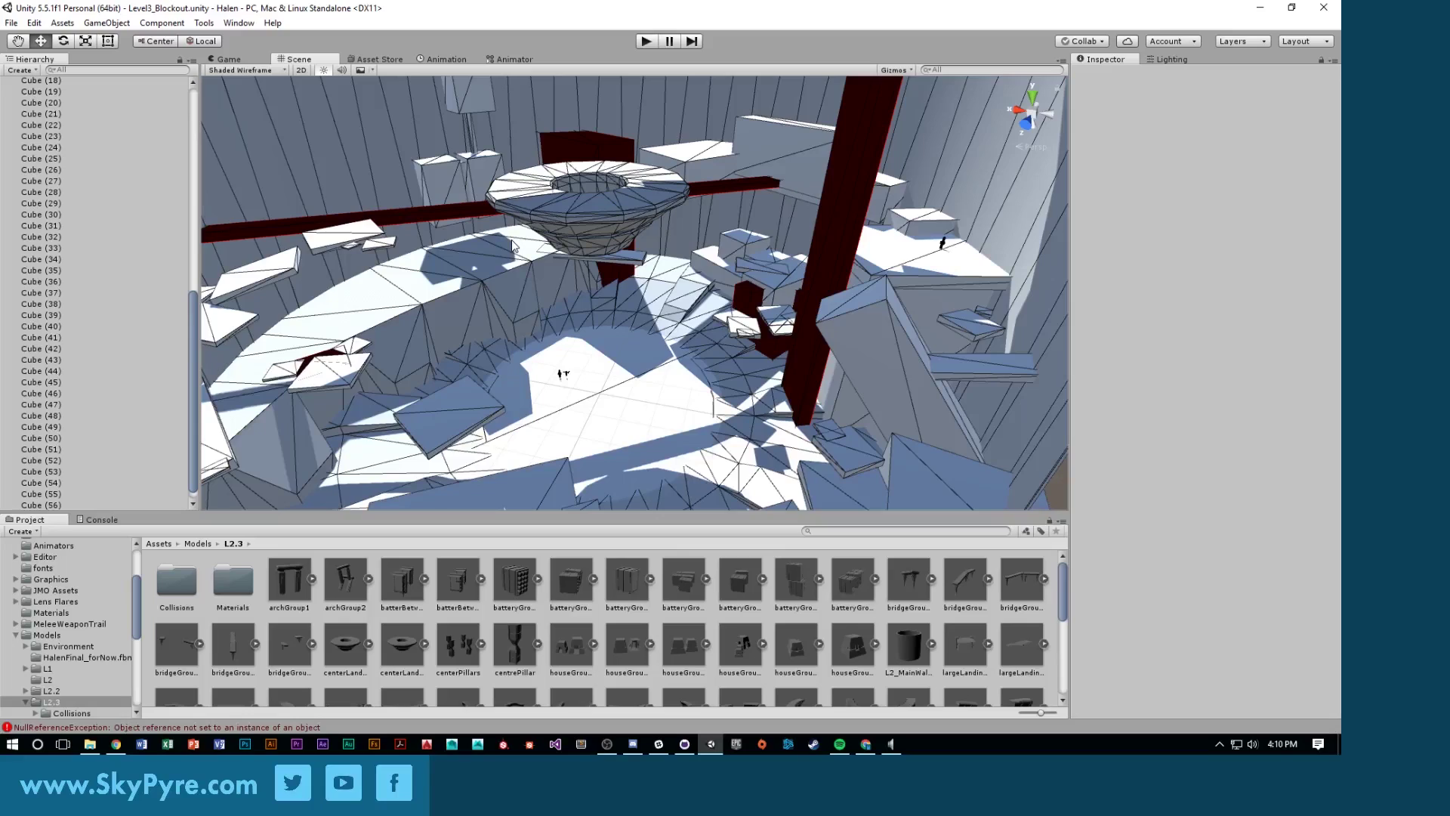
{"action": "left_click", "coordinate": [1176, 61]}
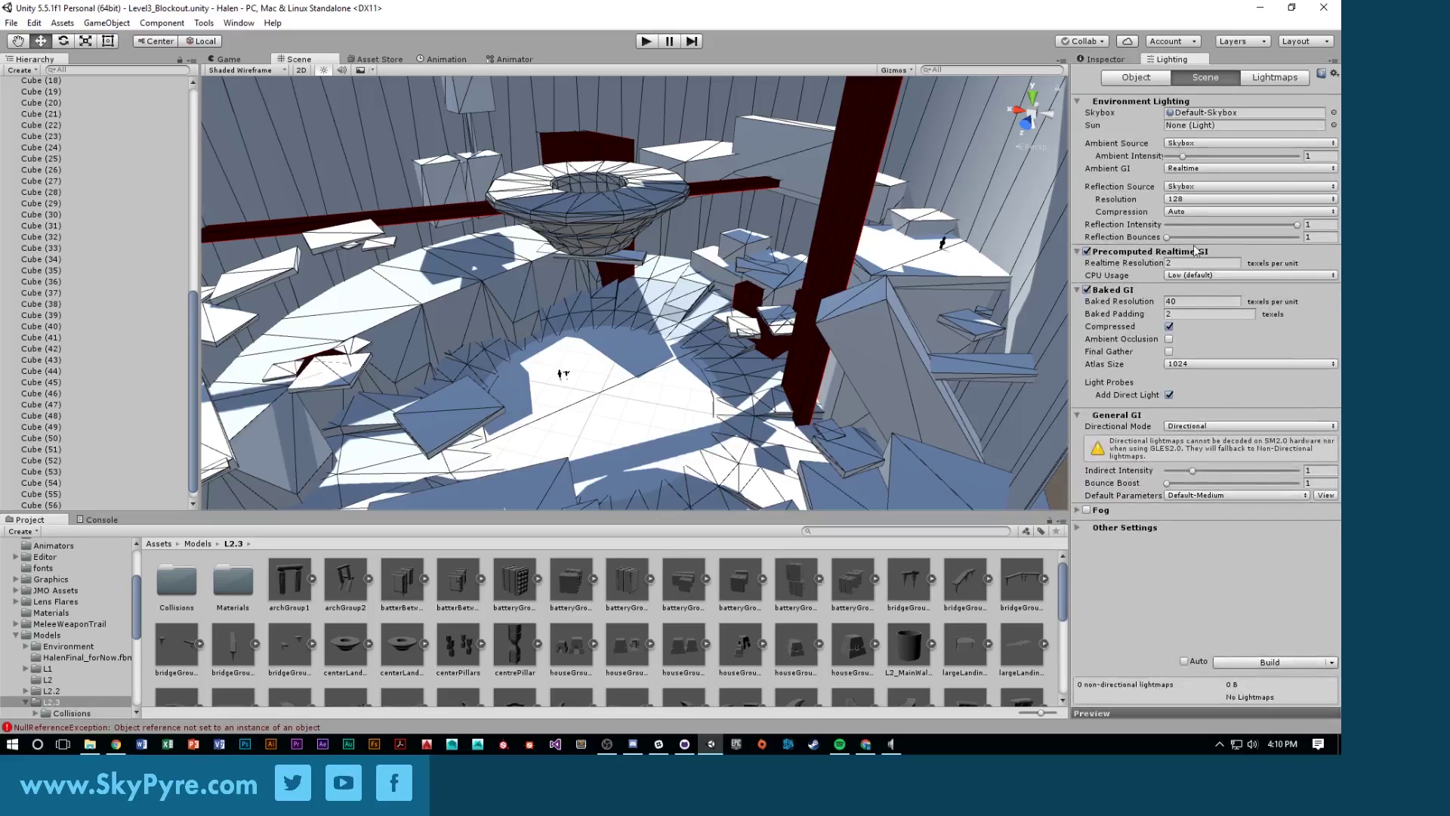